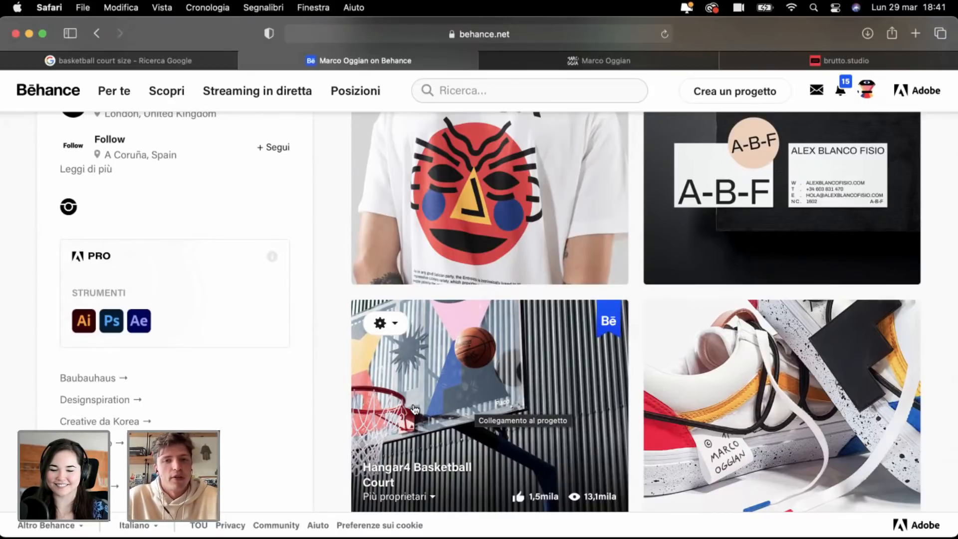
Step: Open the Hangar4 Basketball Court project on Behance and scroll into its images
click(414, 409)
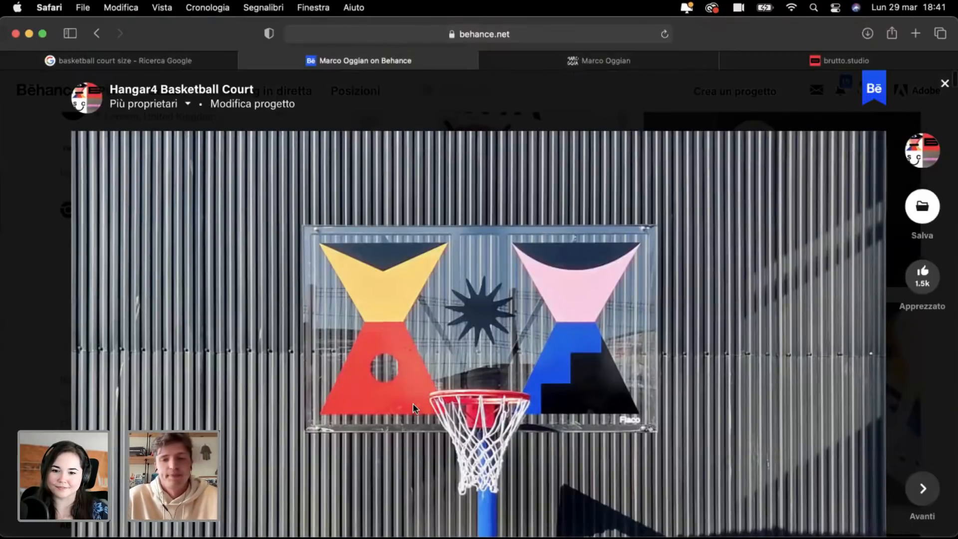
scroll(412, 403, down, 3)
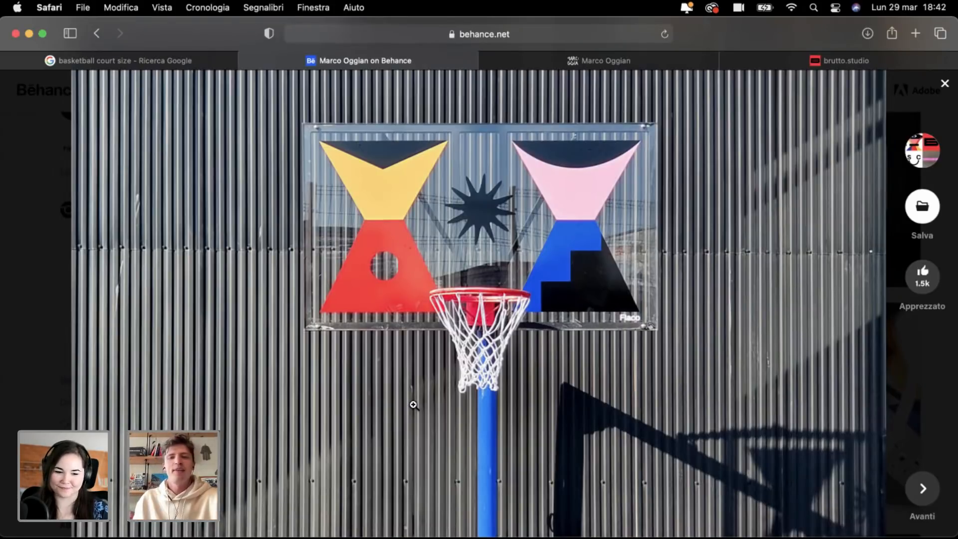
scroll(413, 404, down, 20)
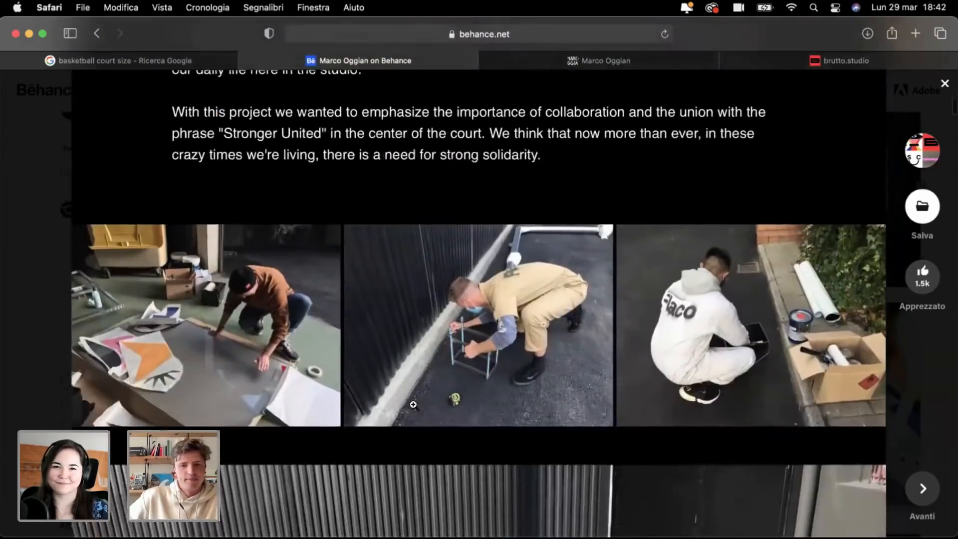
Step: Scroll past the project description to the 'STRONGER UNITED' court painting photo
scroll(414, 404, down, 15)
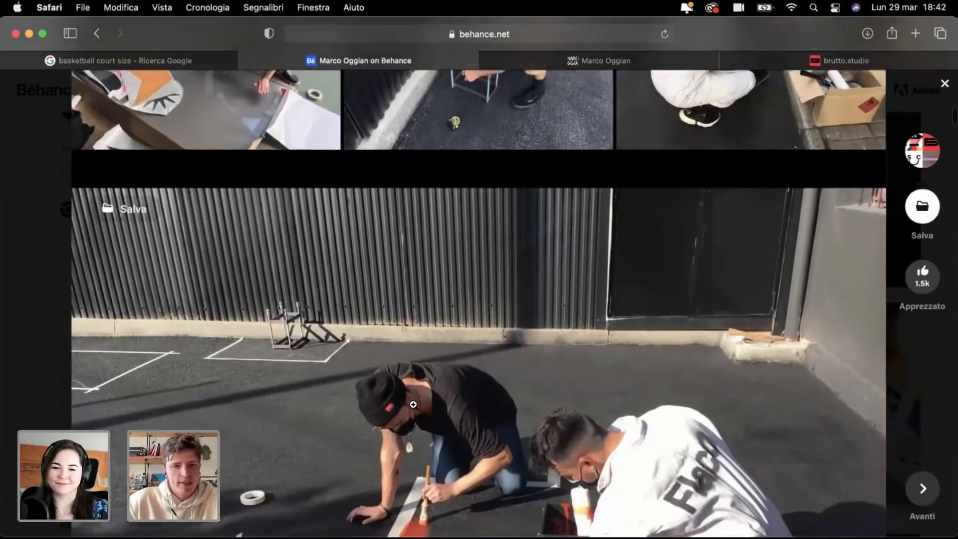
scroll(413, 404, down, 8)
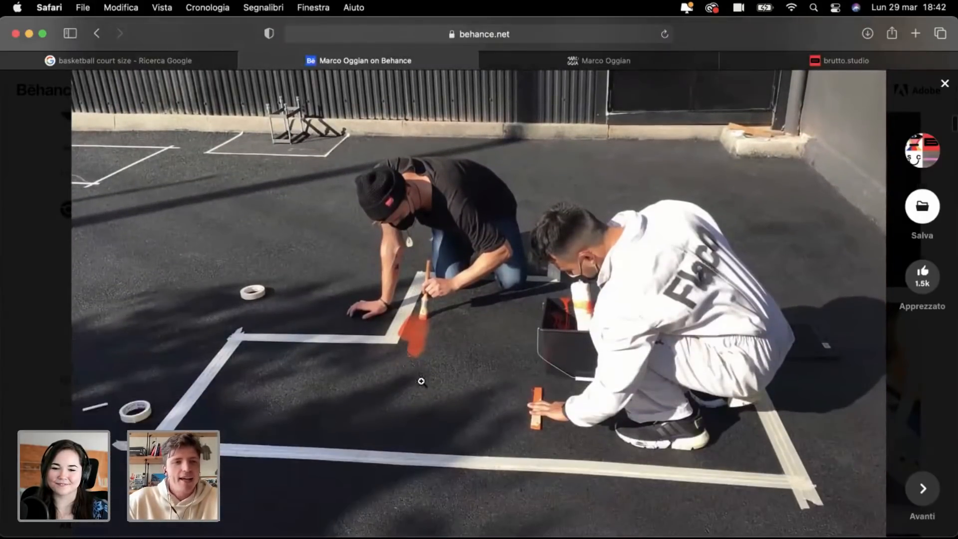
scroll(422, 382, down, 1)
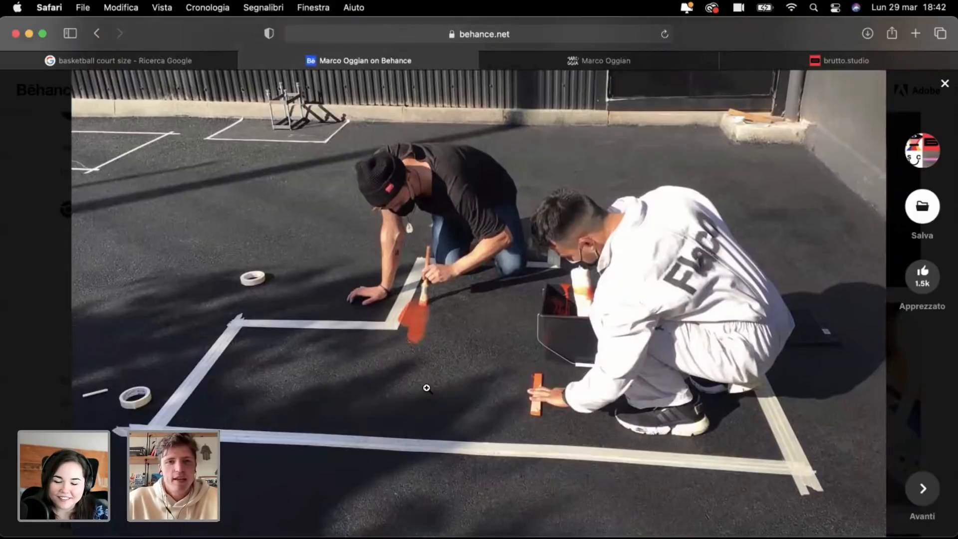
scroll(426, 388, down, 1)
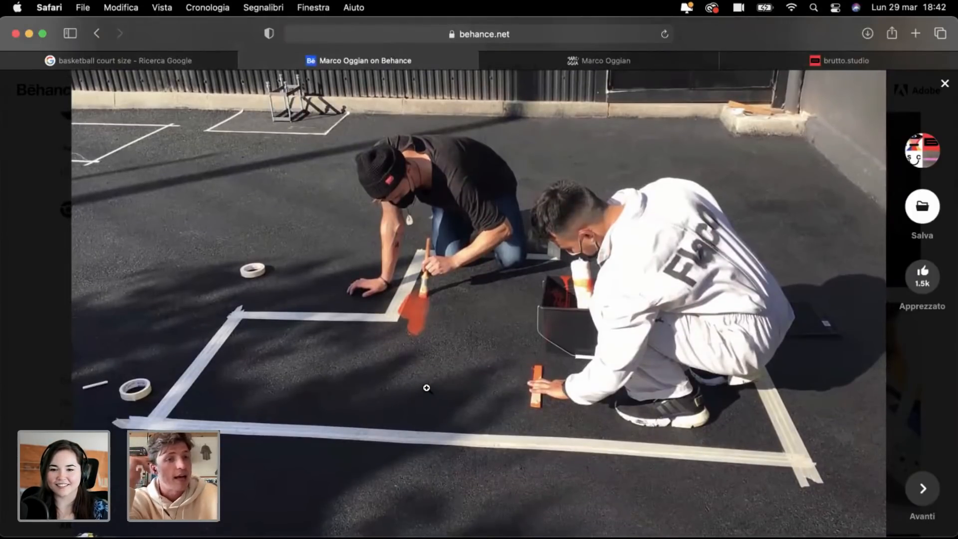
scroll(427, 388, down, 15)
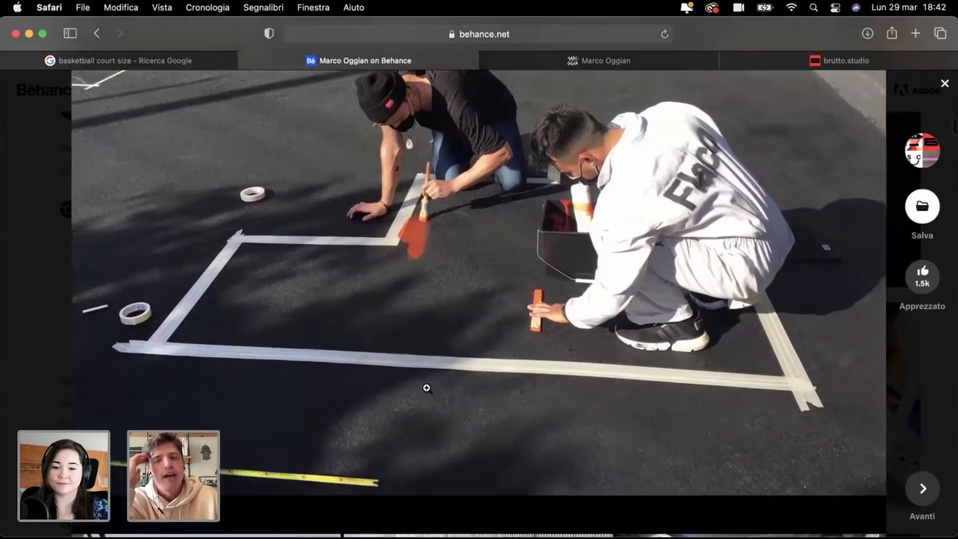
scroll(427, 388, down, 2)
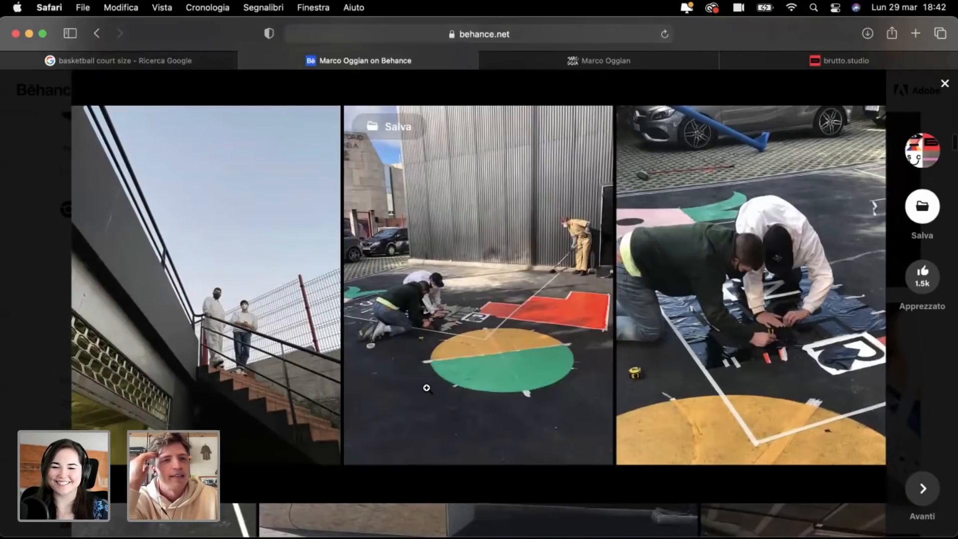
scroll(427, 388, down, 10)
scroll(427, 387, down, 2)
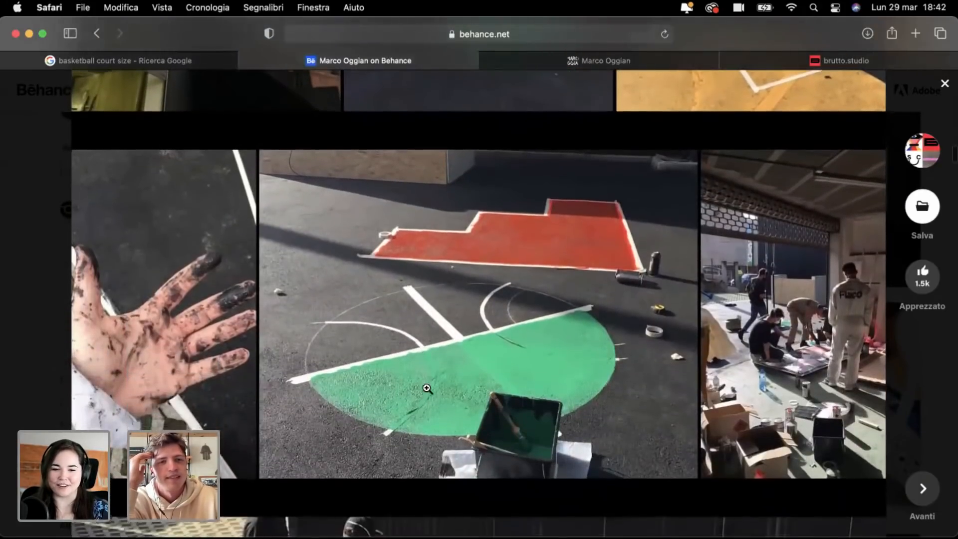
scroll(427, 388, down, 5)
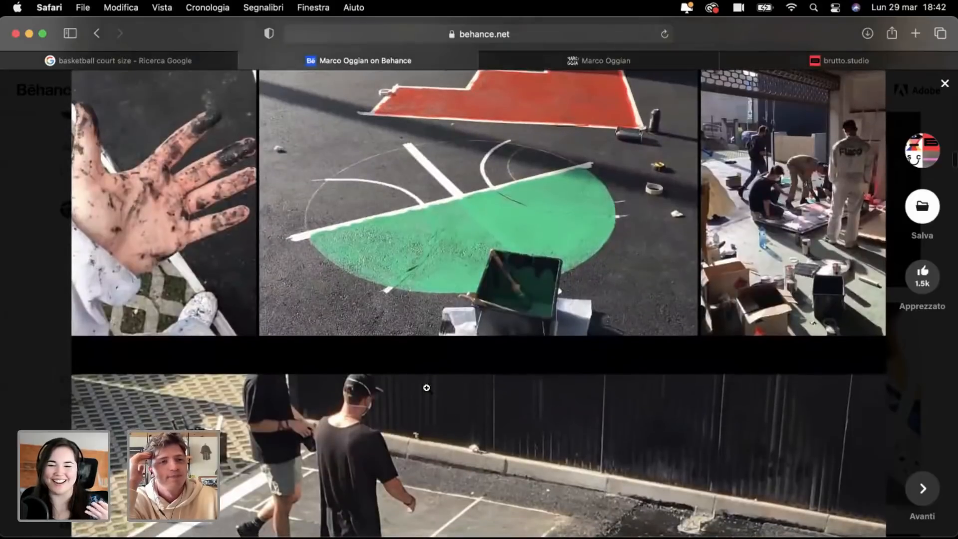
scroll(427, 388, up, 3)
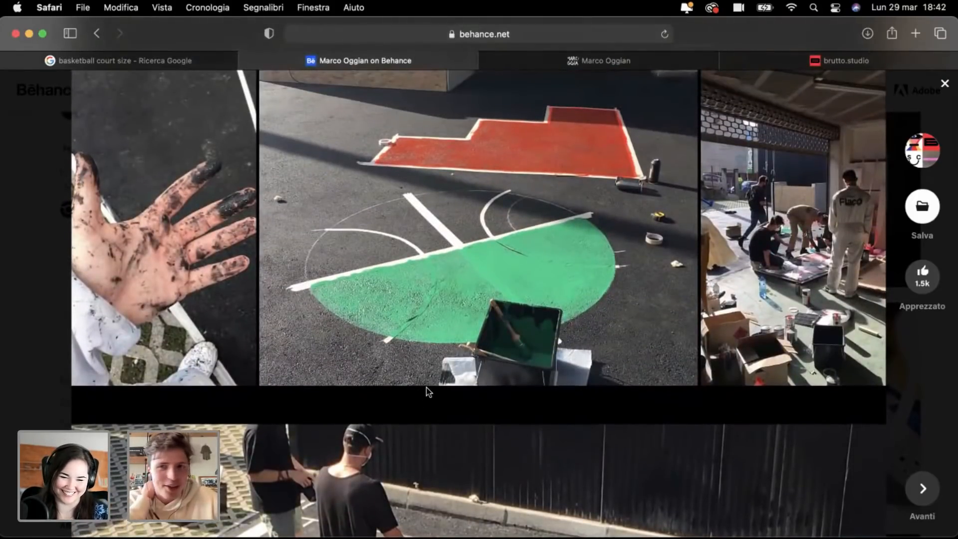
scroll(428, 392, up, 1)
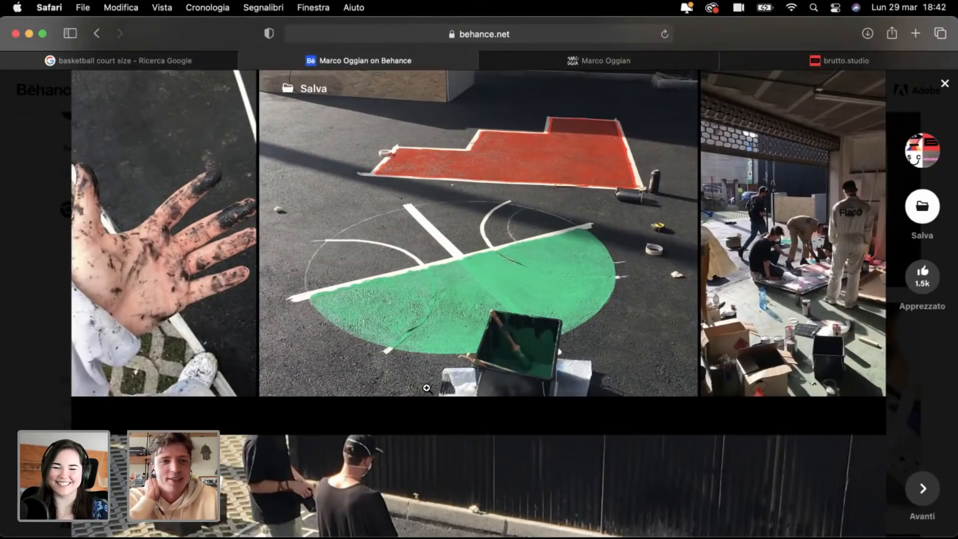
scroll(427, 388, down, 5)
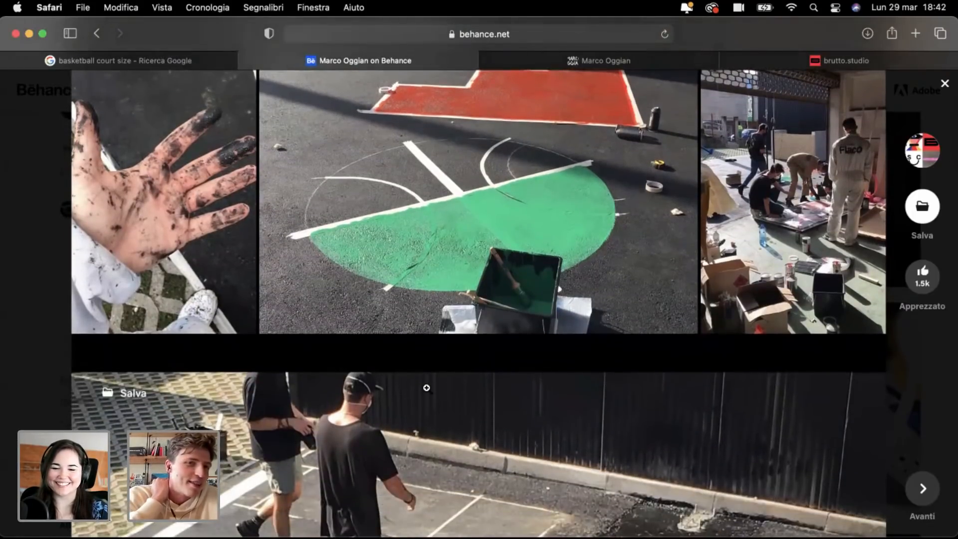
scroll(427, 388, down, 10)
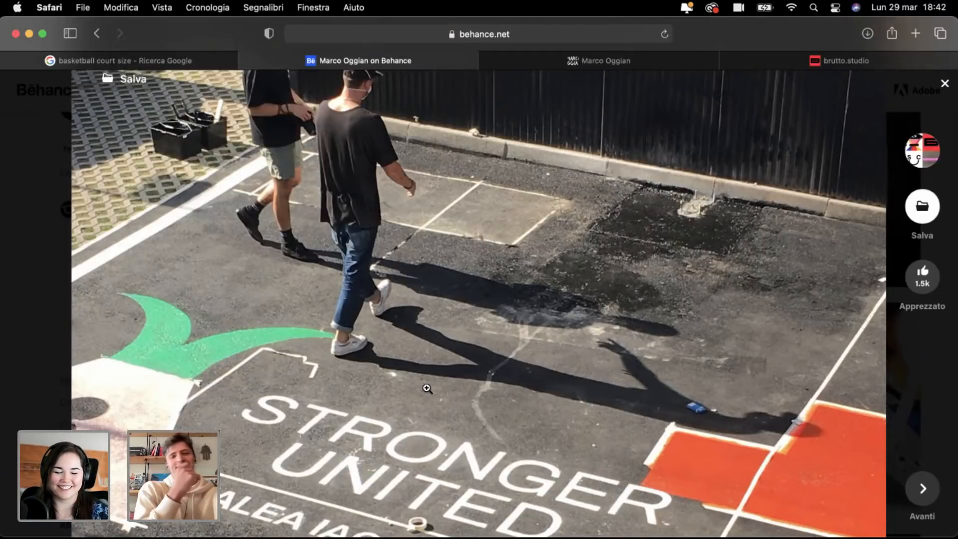
Step: Scroll on to the three-panel image with the finished court's overhead shot
scroll(427, 388, down, 3)
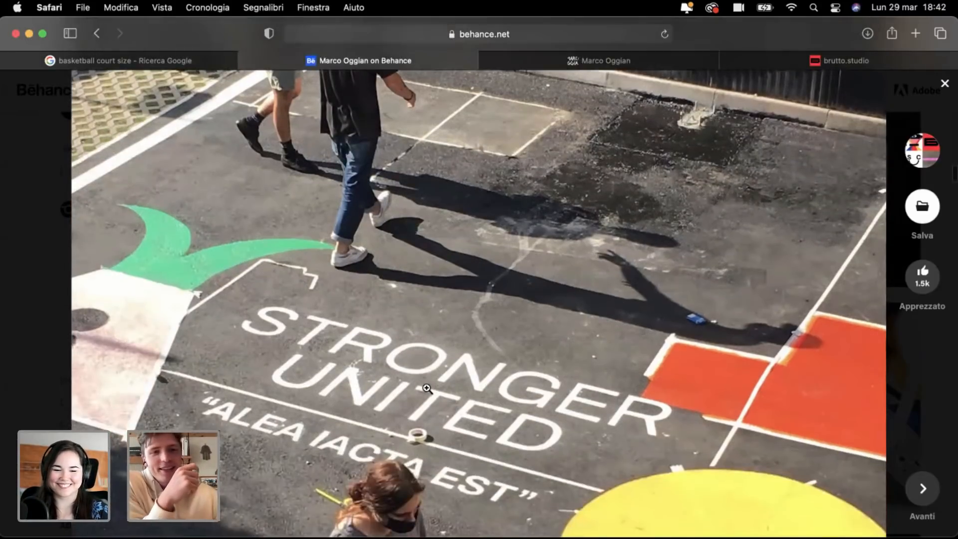
scroll(427, 388, down, 1)
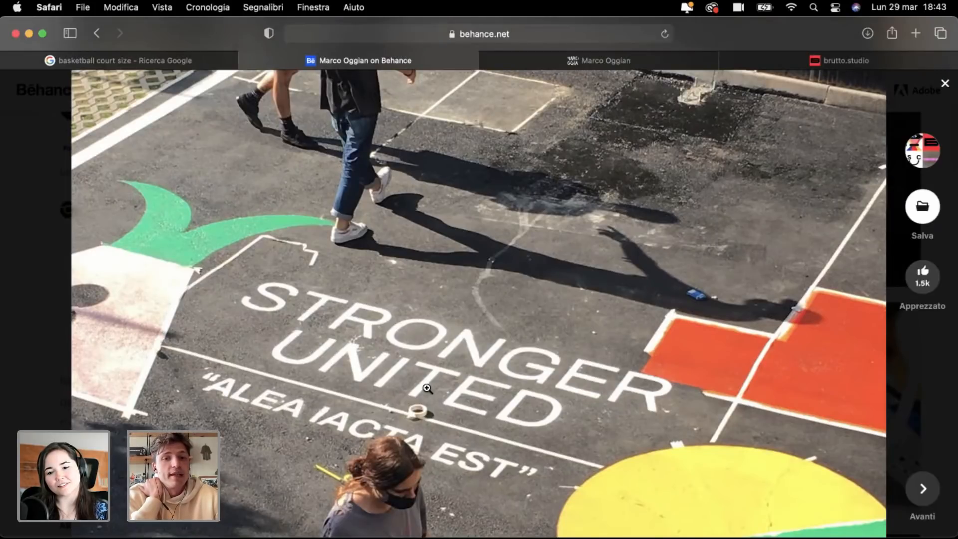
scroll(427, 388, up, 6)
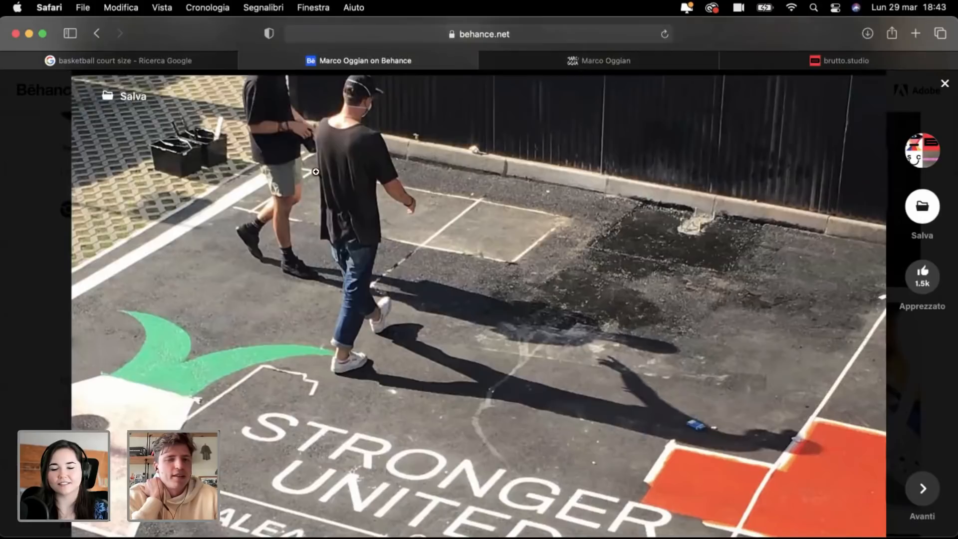
scroll(374, 220, down, 5)
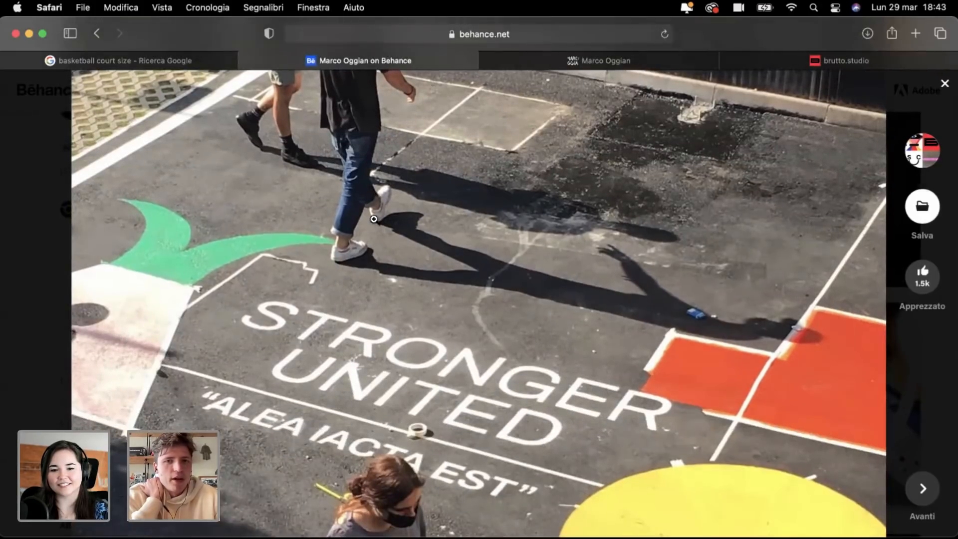
scroll(374, 219, down, 3)
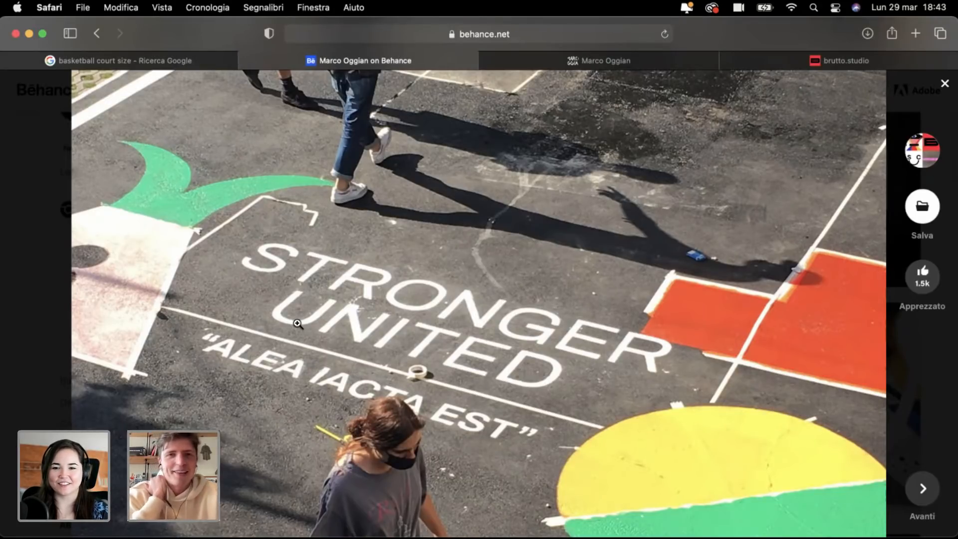
scroll(297, 324, down, 2)
scroll(298, 323, down, 10)
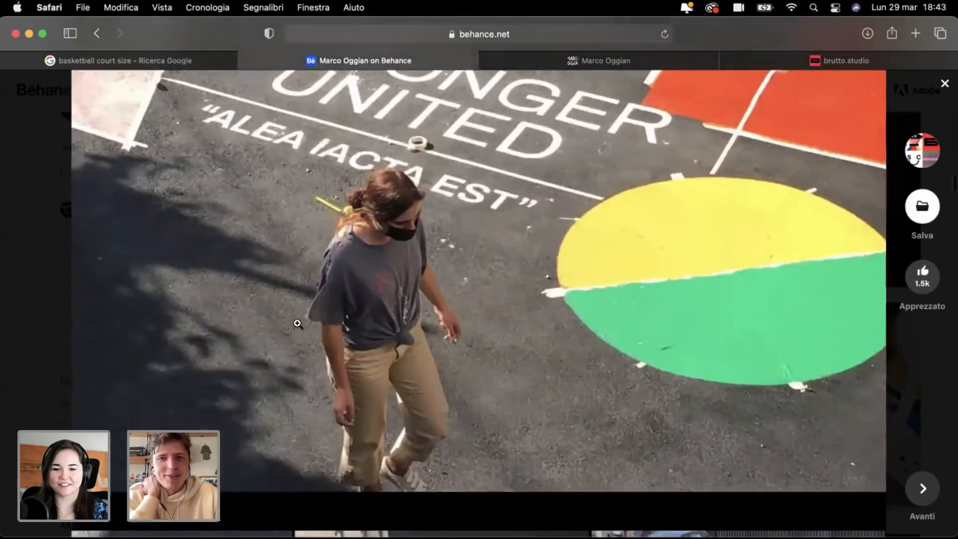
scroll(298, 324, down, 3)
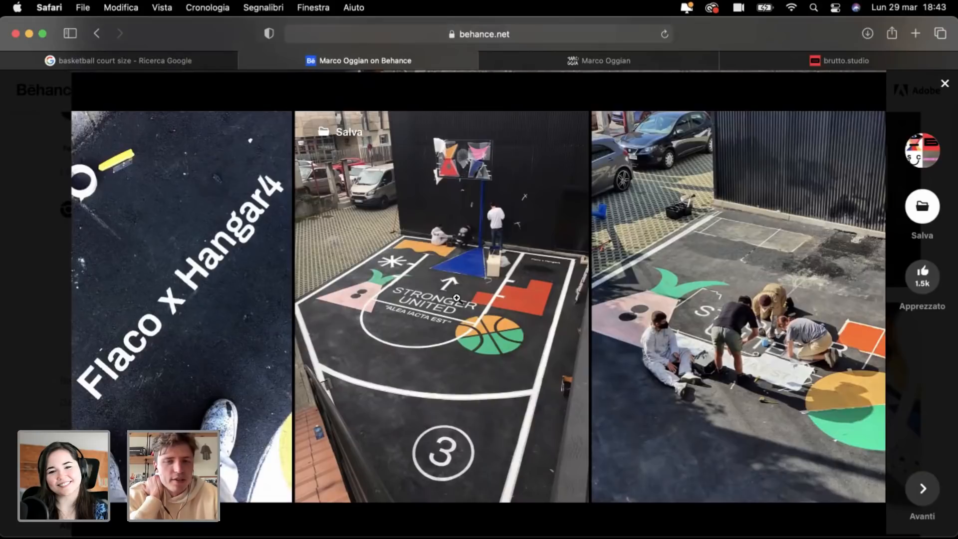
scroll(405, 282, down, 5)
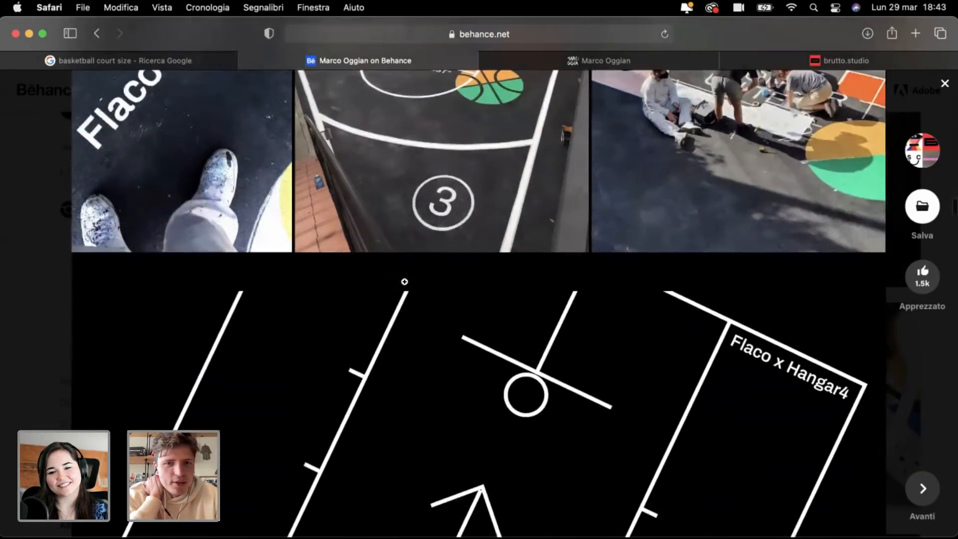
scroll(404, 282, down, 7)
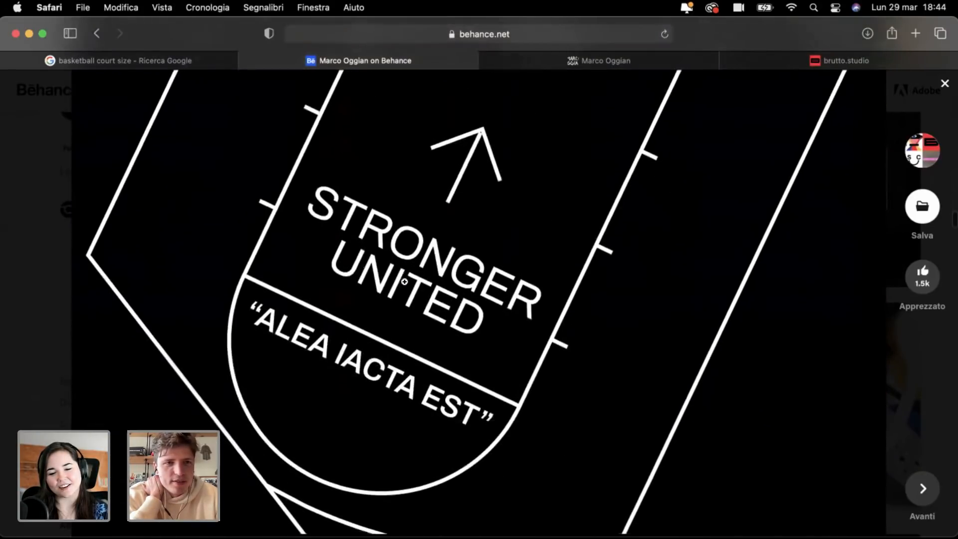
scroll(405, 282, down, 10)
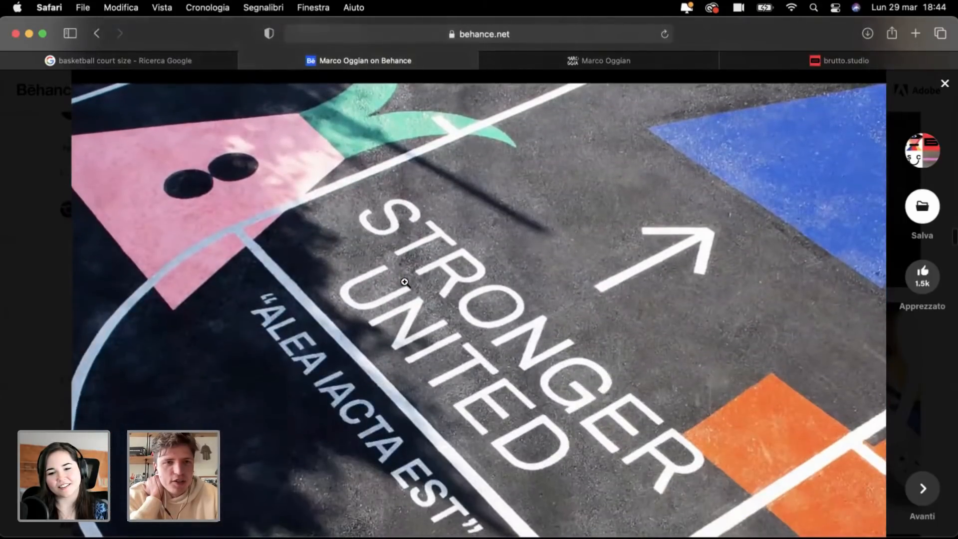
scroll(405, 282, down, 6)
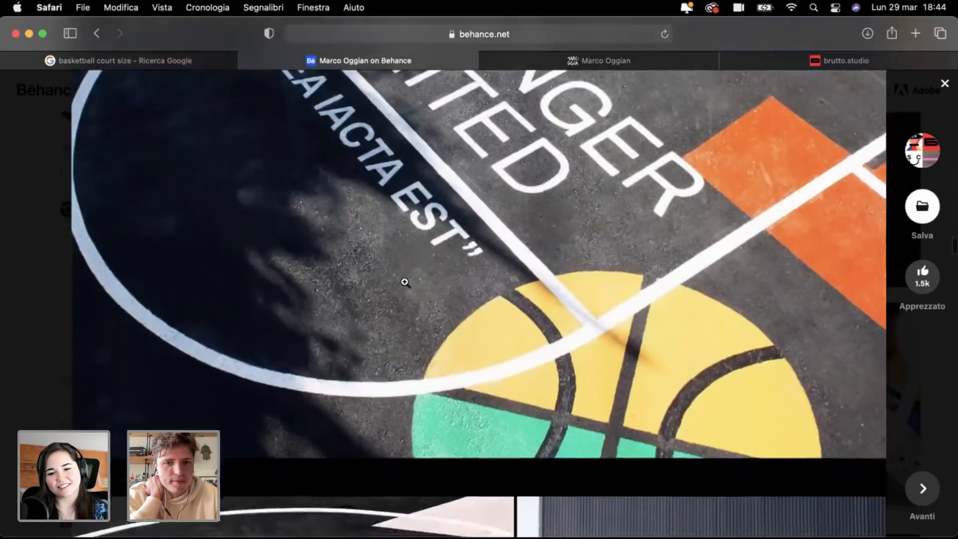
scroll(405, 282, down, 10)
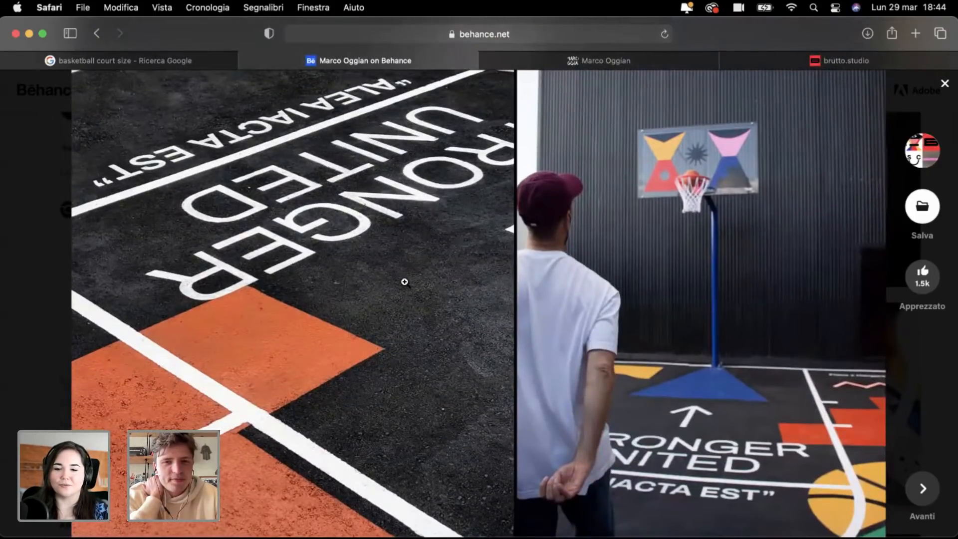
scroll(405, 282, down, 10)
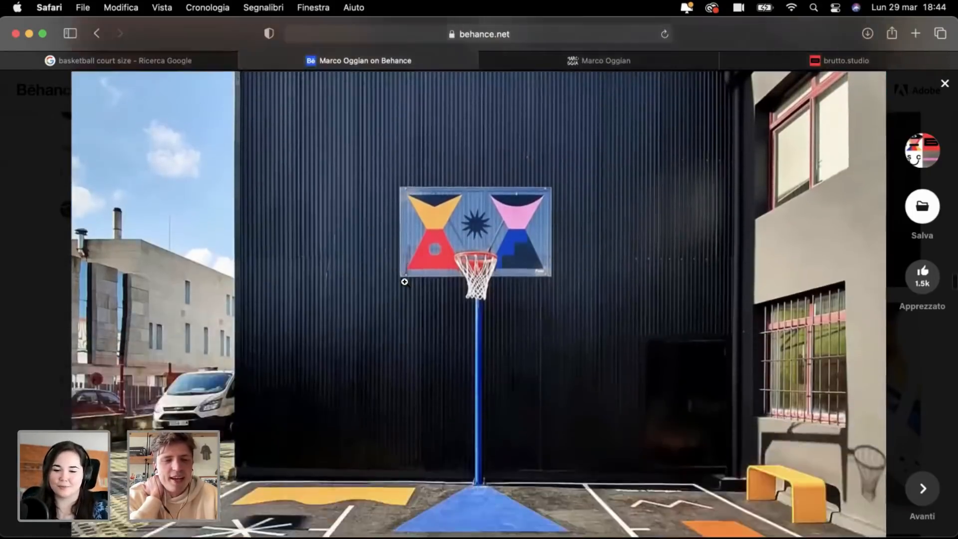
scroll(405, 282, down, 5)
scroll(405, 281, up, 2)
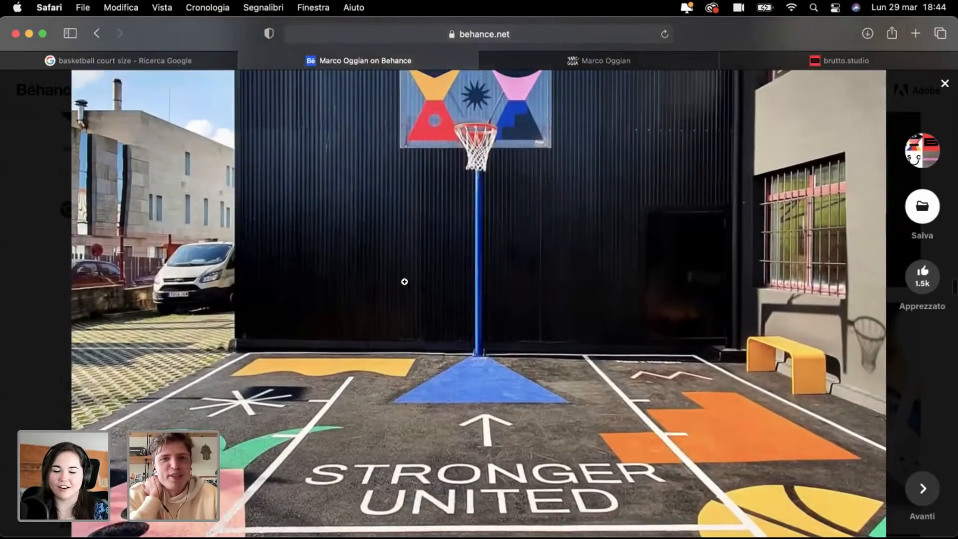
scroll(405, 282, up, 2)
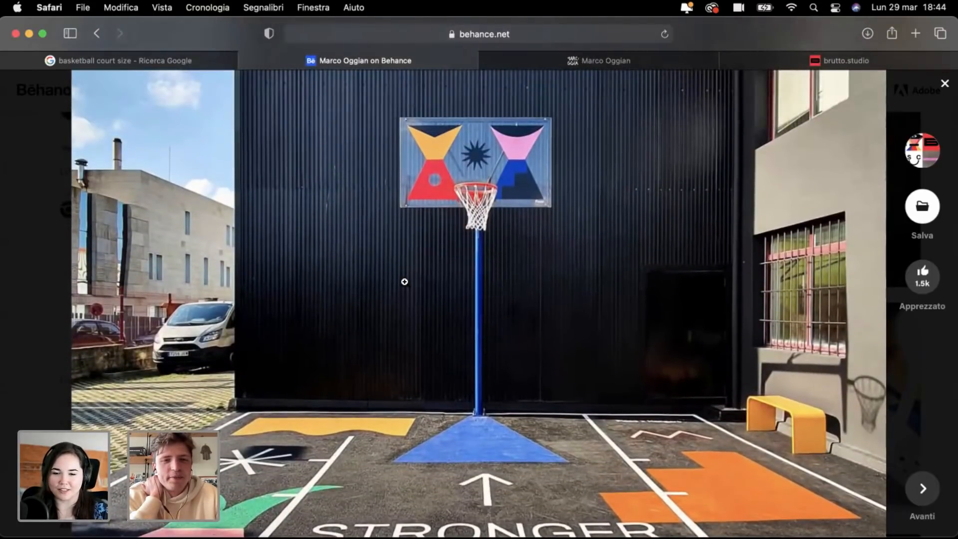
scroll(405, 282, down, 8)
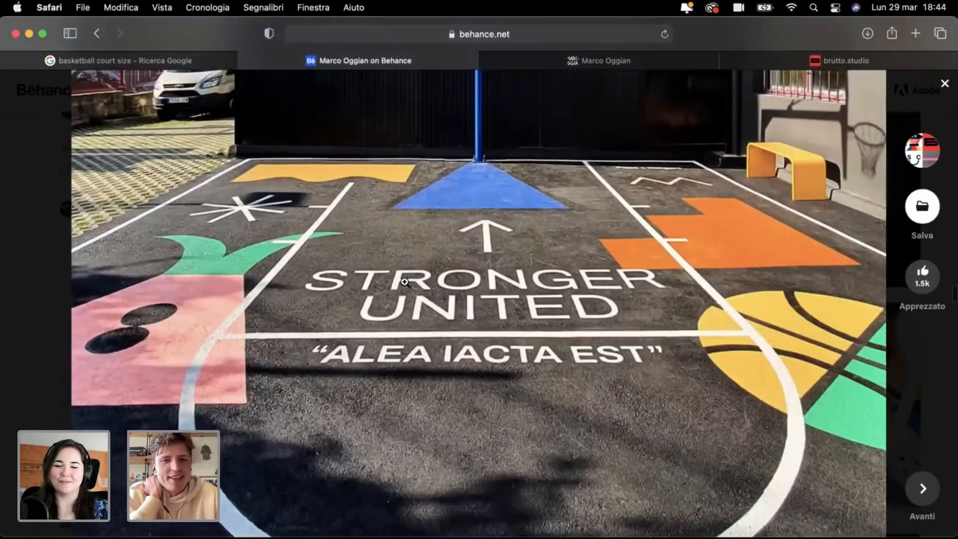
scroll(405, 282, down, 8)
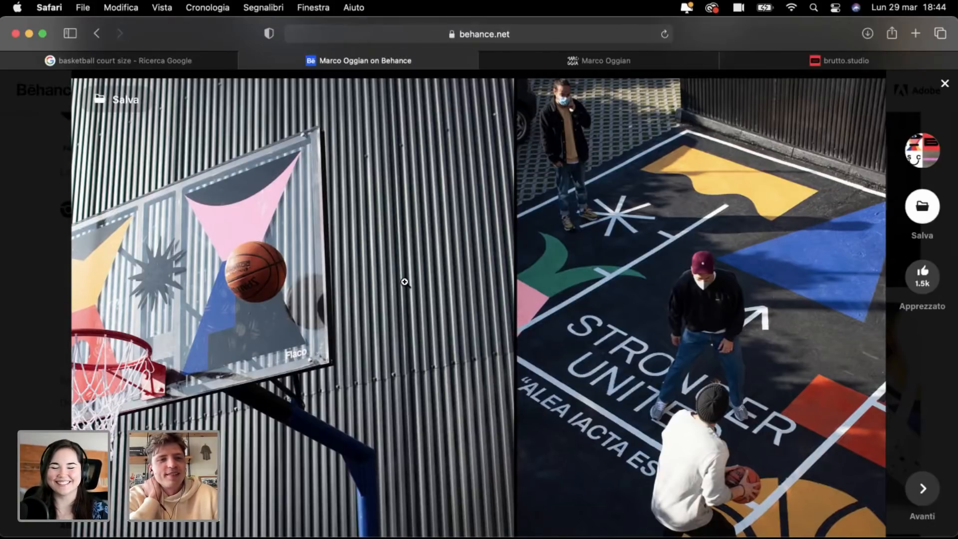
Step: Scroll through the remaining images of the basketball court project
scroll(404, 282, down, 3)
scroll(405, 282, down, 10)
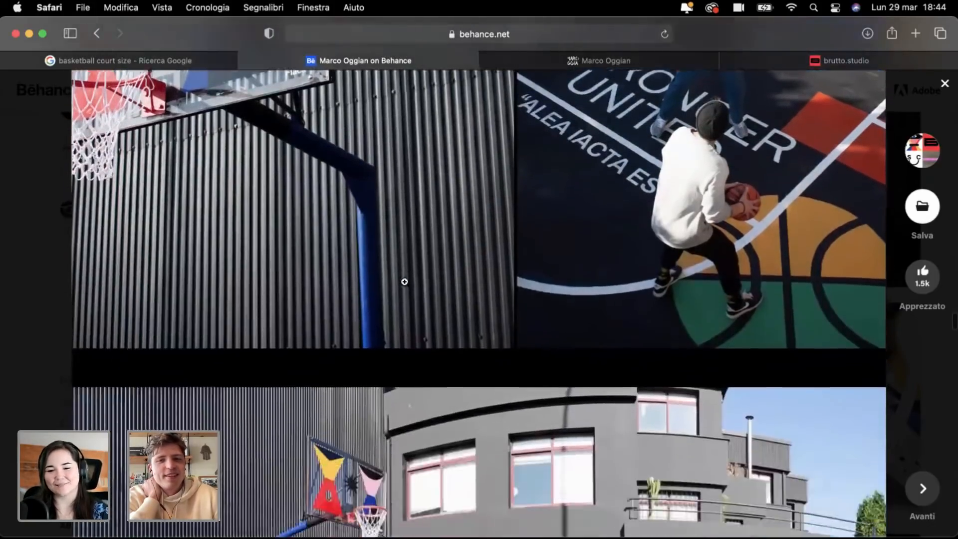
scroll(405, 281, down, 4)
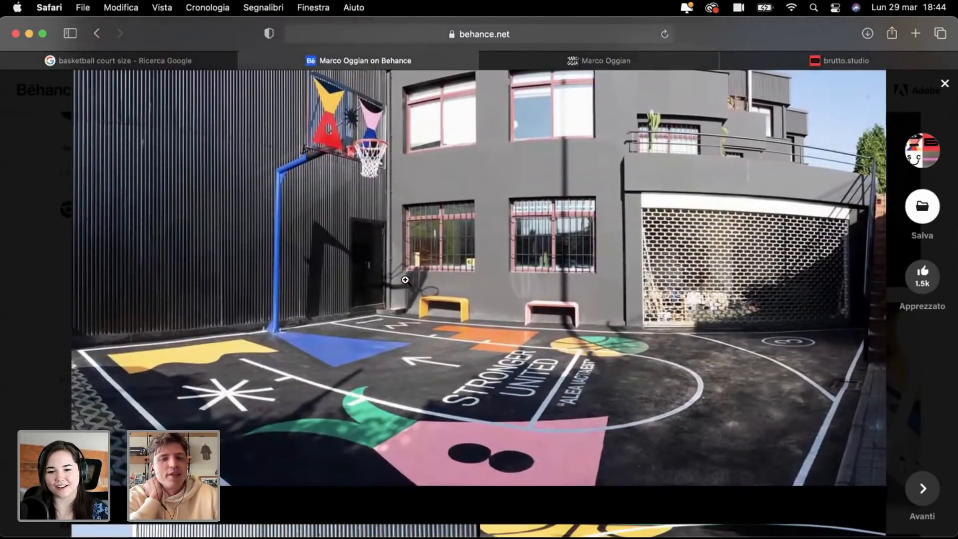
scroll(405, 280, down, 6)
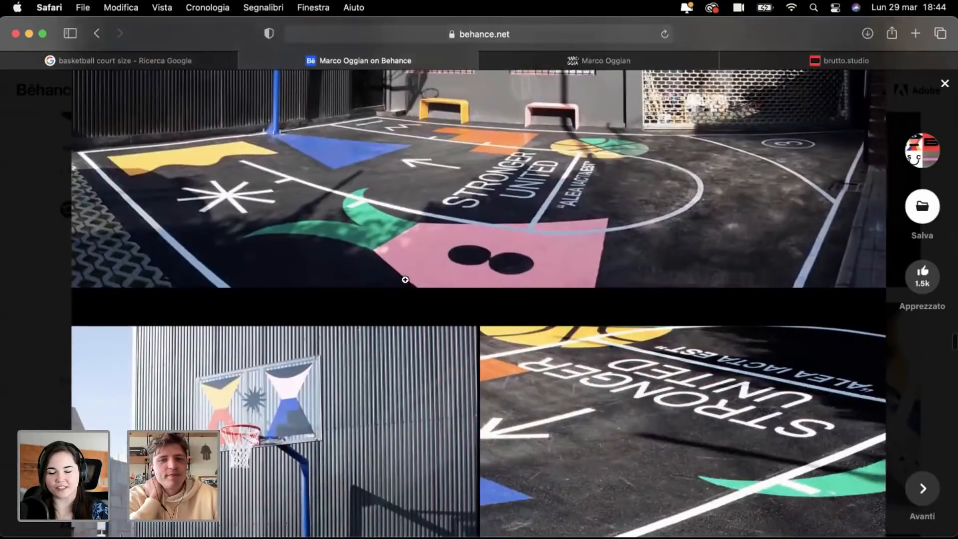
scroll(405, 280, down, 2)
scroll(406, 280, up, 10)
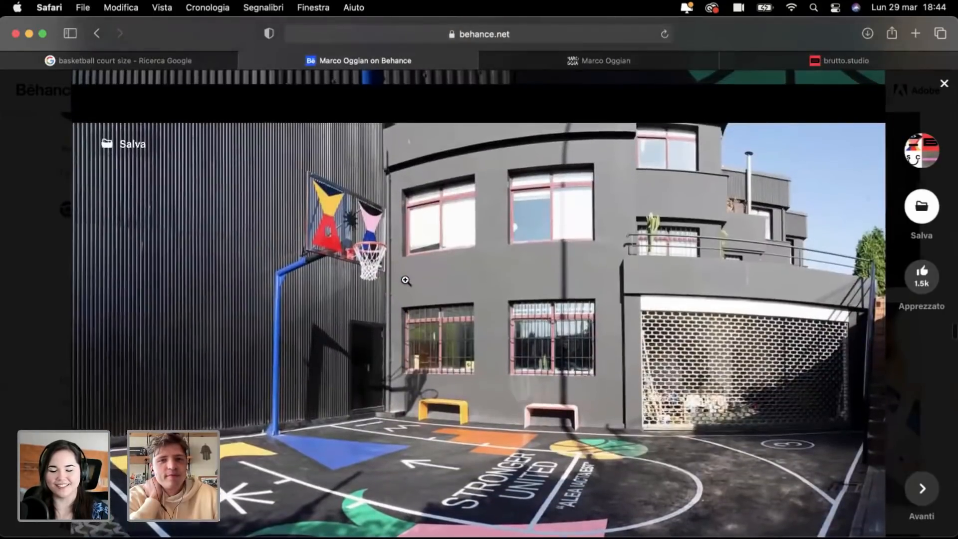
scroll(405, 280, down, 1)
scroll(405, 280, up, 1)
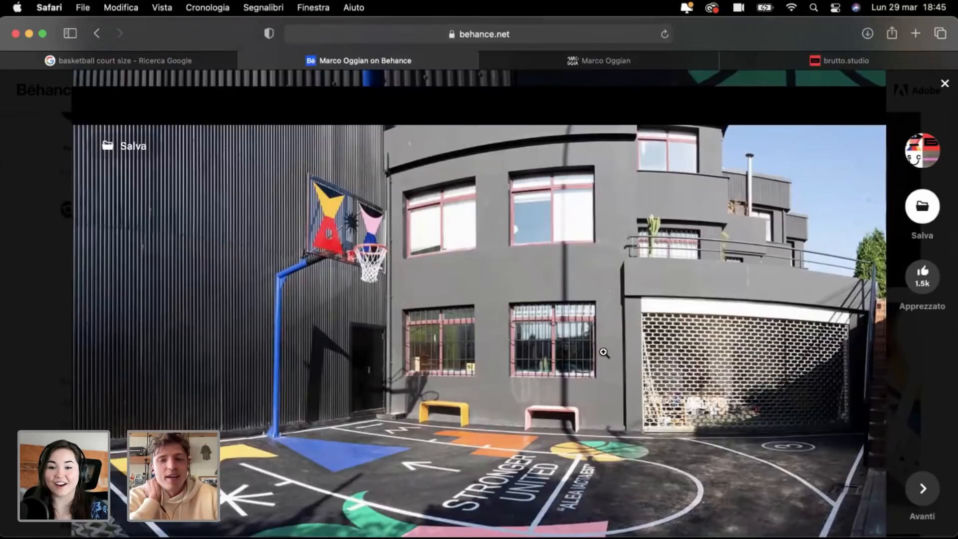
scroll(604, 352, down, 10)
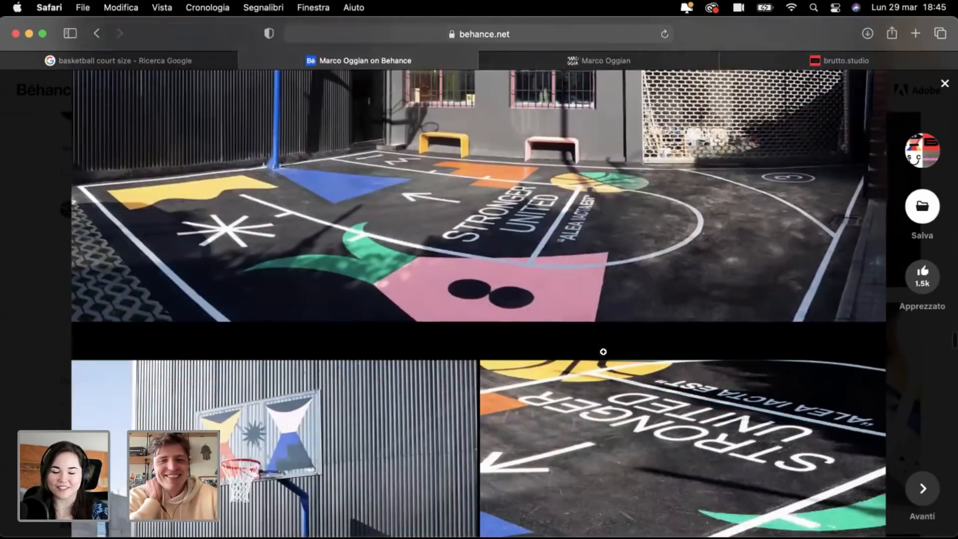
scroll(604, 353, down, 5)
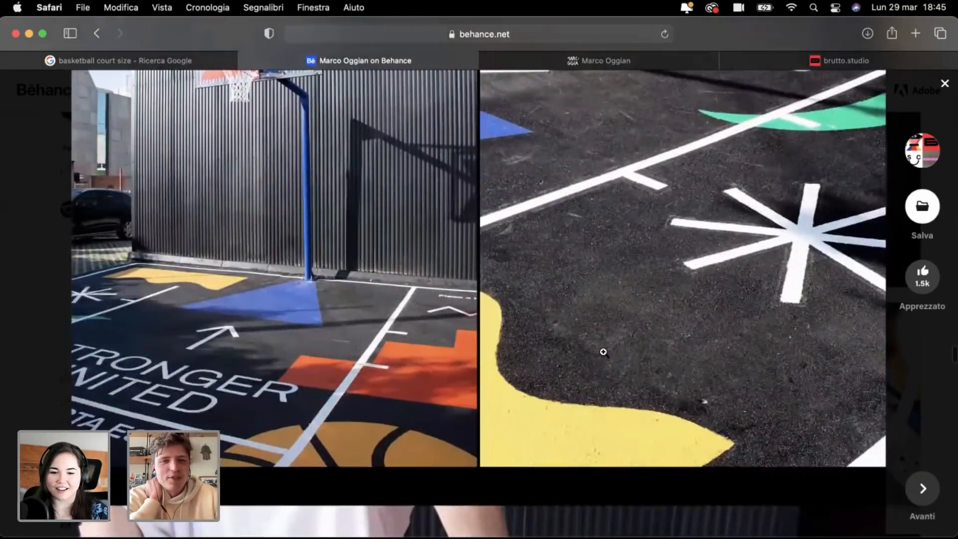
scroll(604, 352, down, 5)
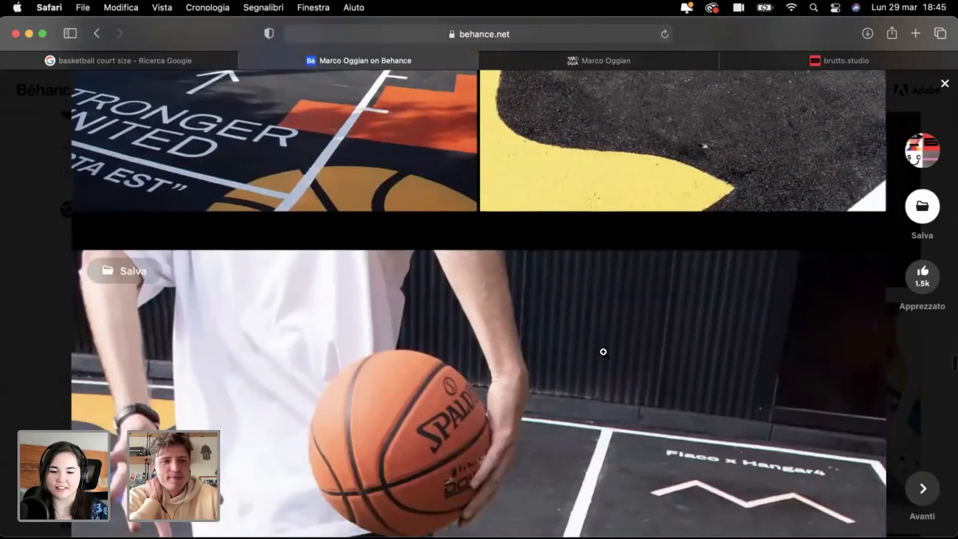
scroll(604, 352, down, 4)
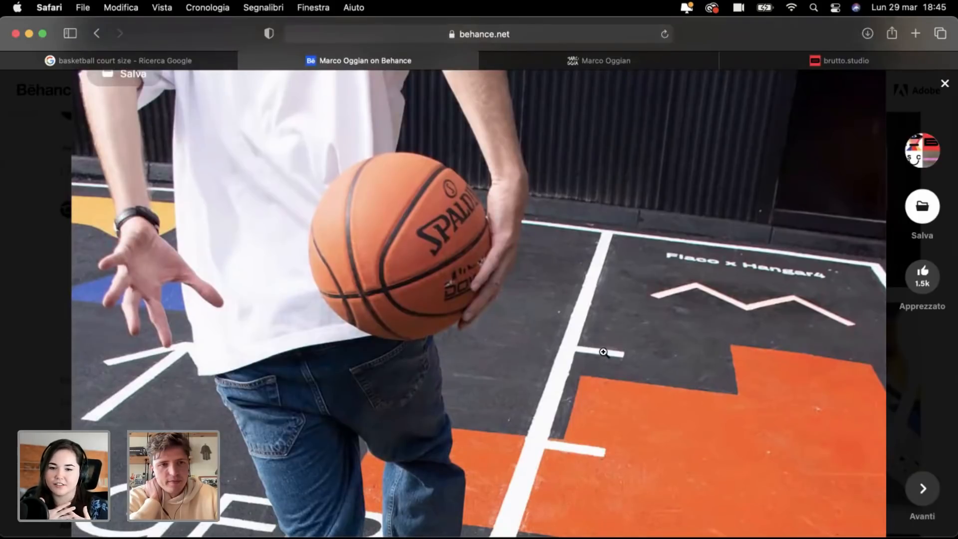
scroll(603, 352, up, 10)
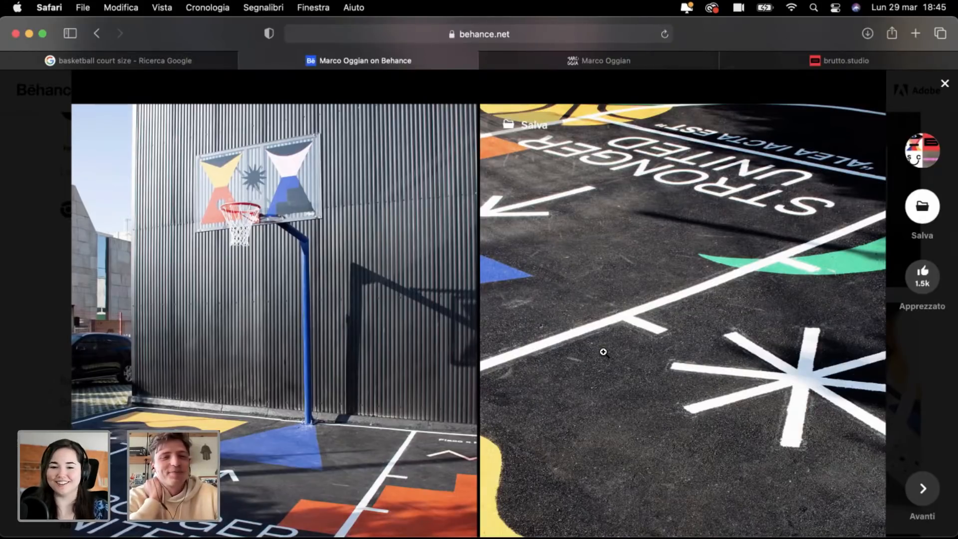
Step: Scroll to the end of the project and close it, returning to the profile grid
scroll(604, 352, down, 5)
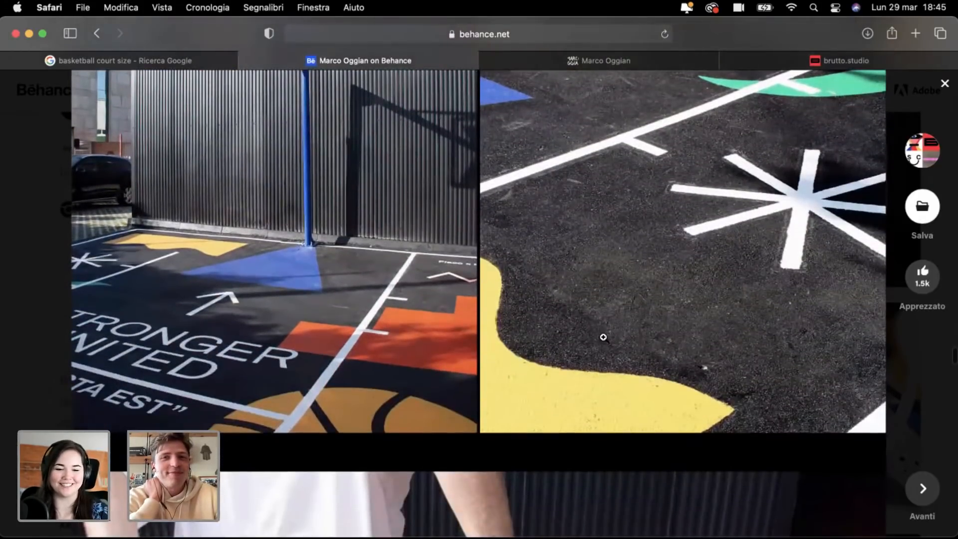
scroll(603, 338, down, 10)
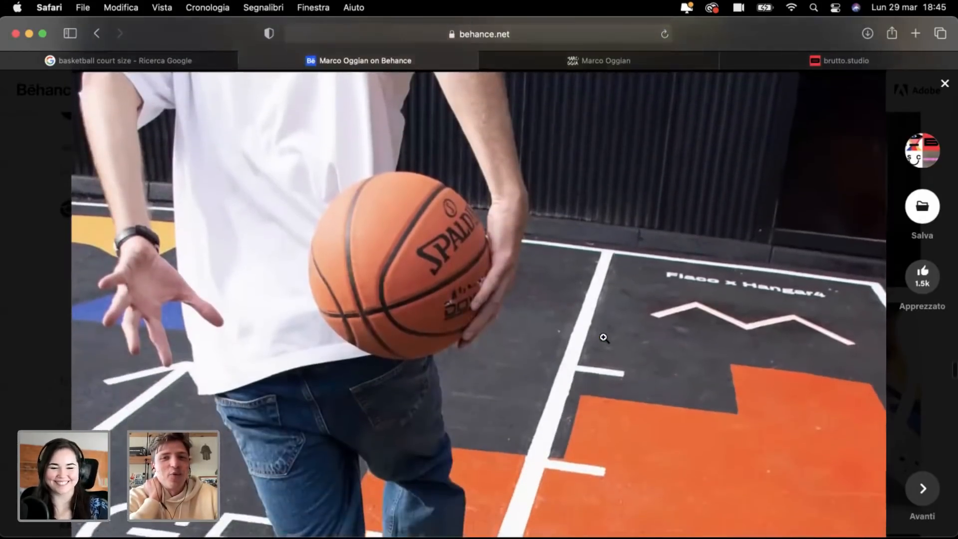
scroll(603, 337, down, 8)
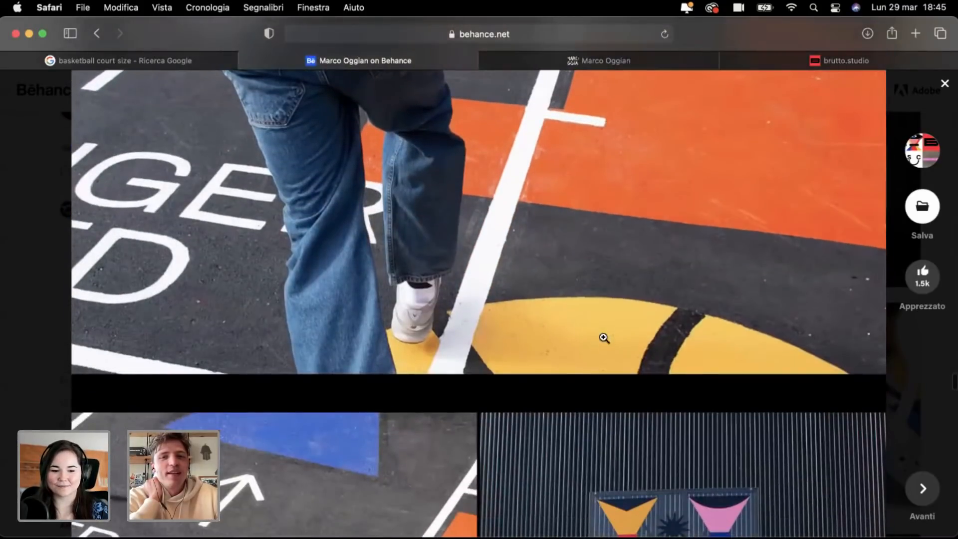
scroll(604, 338, down, 8)
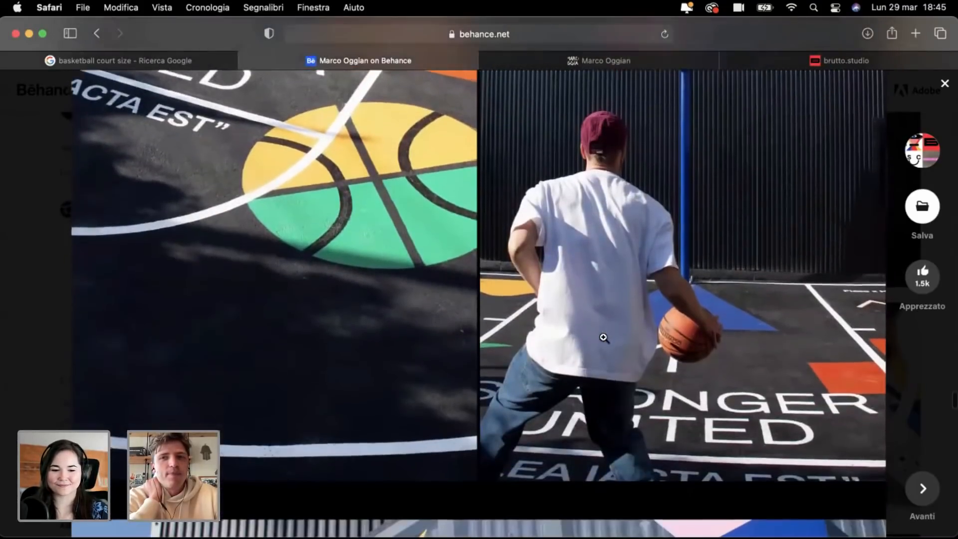
scroll(604, 338, down, 7)
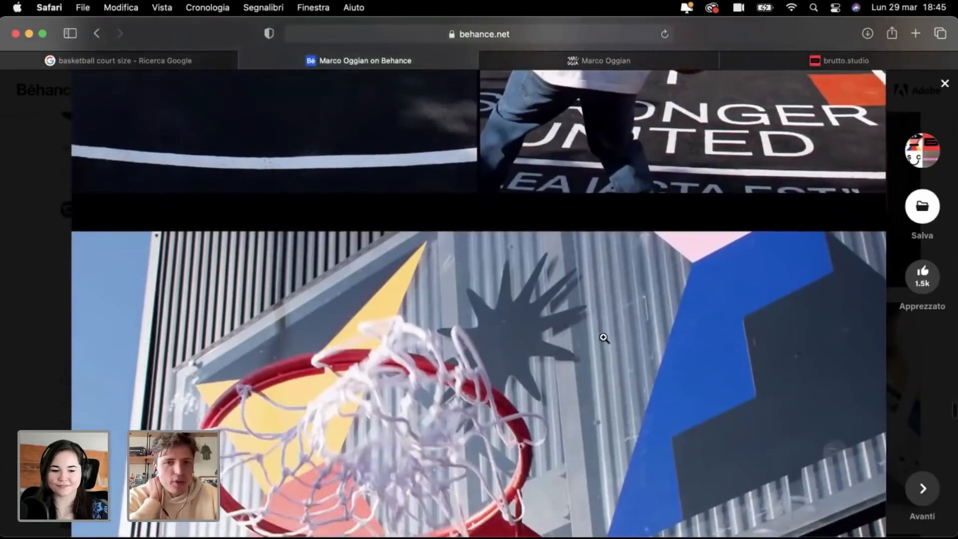
scroll(605, 338, down, 5)
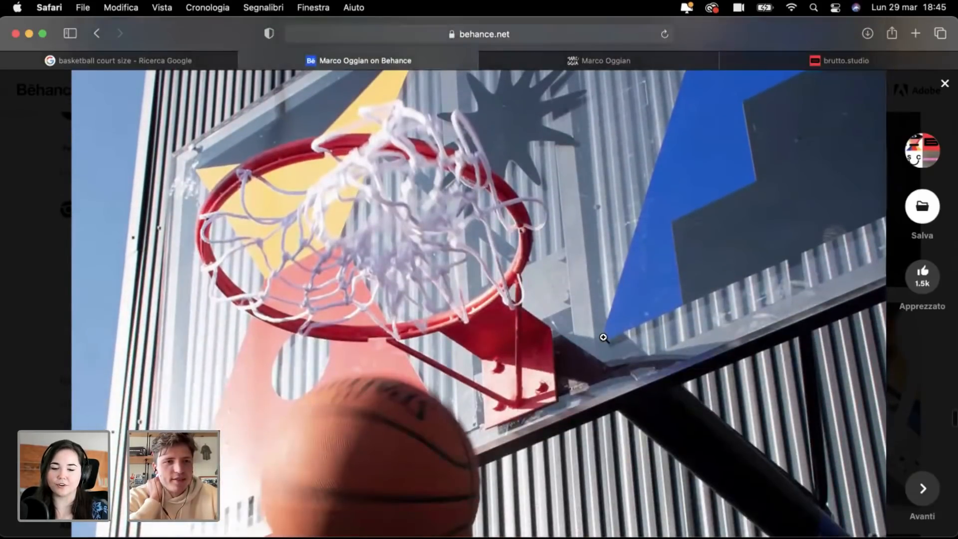
scroll(604, 338, down, 4)
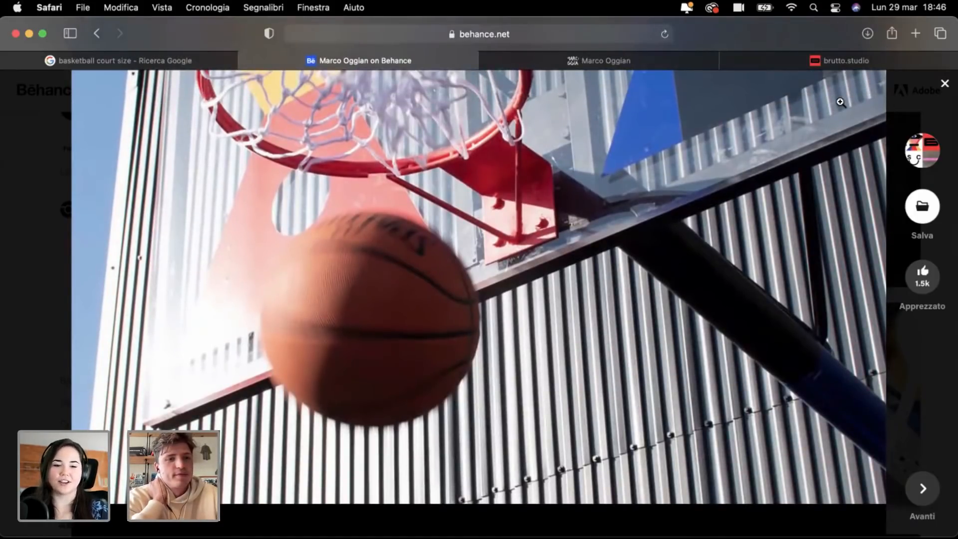
click(945, 84)
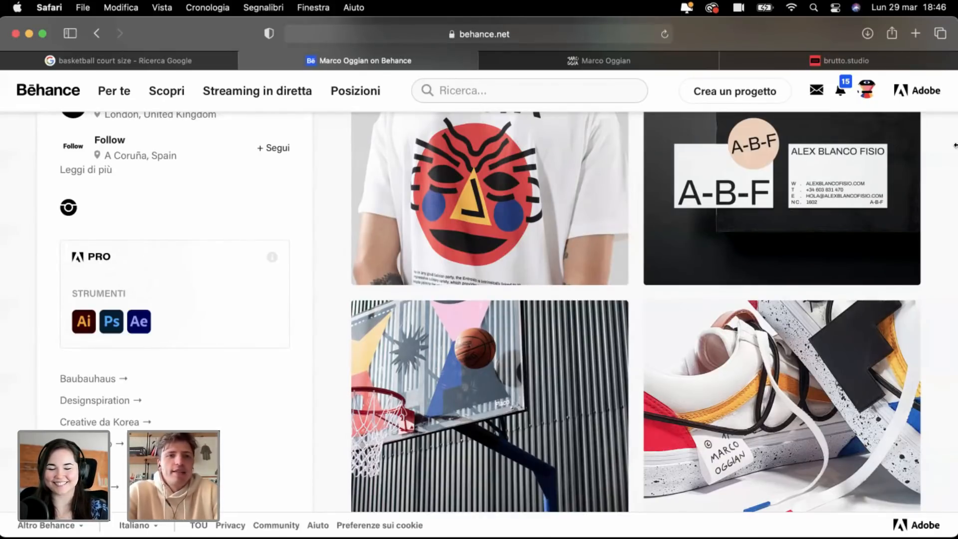
Step: Switch to Illustrator and create a new A4 210 × 297 mm document
key(ctrl+Right)
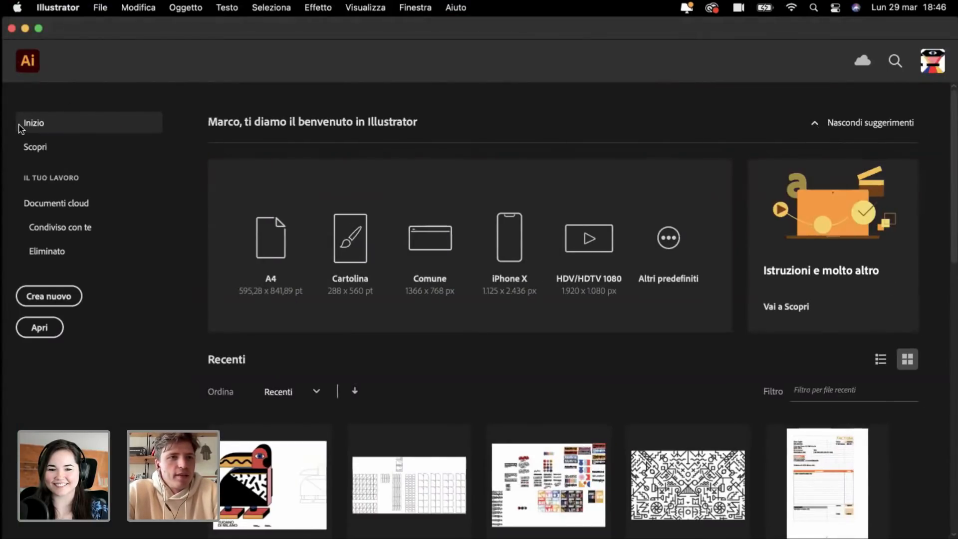
click(45, 297)
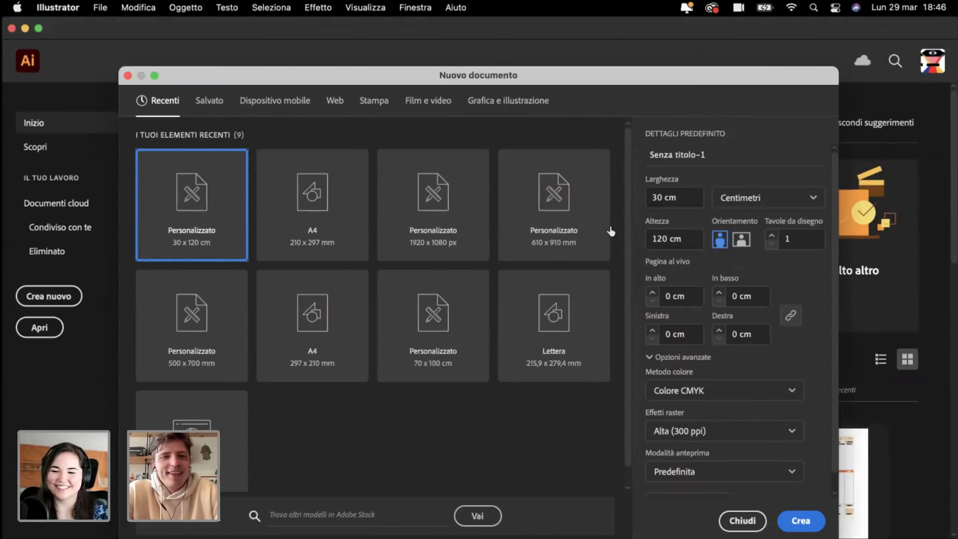
click(336, 208)
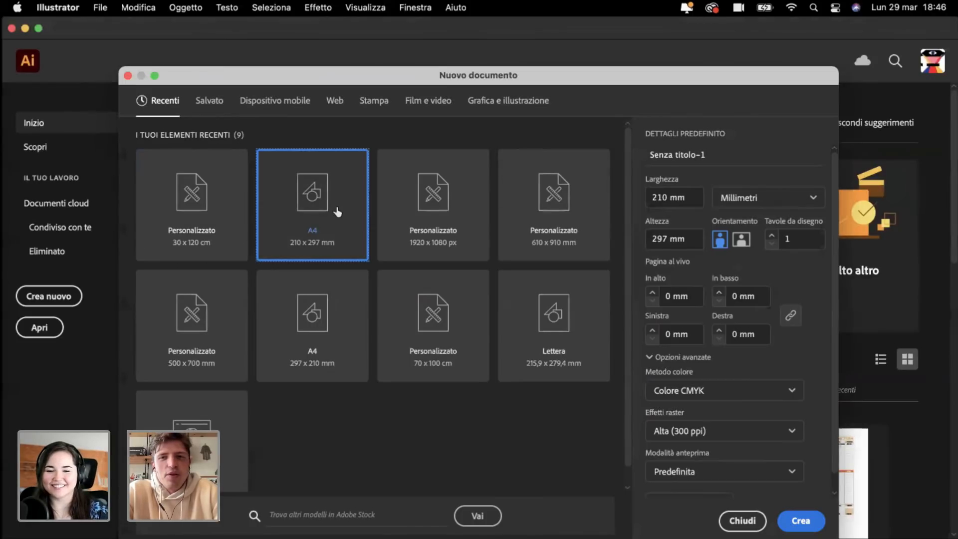
click(797, 523)
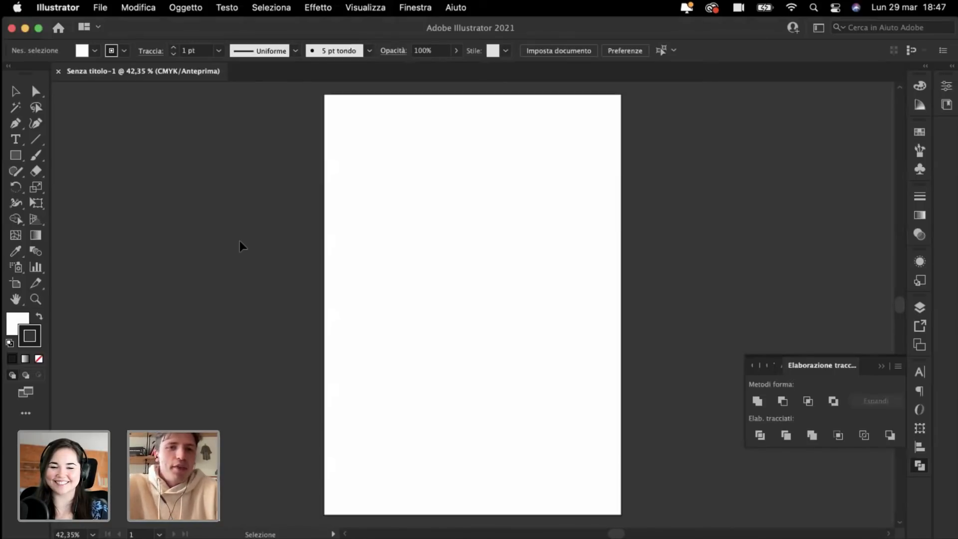
Step: Drag the basketball court dimensions image from the browser into Illustrator
scroll(239, 241, down, 2)
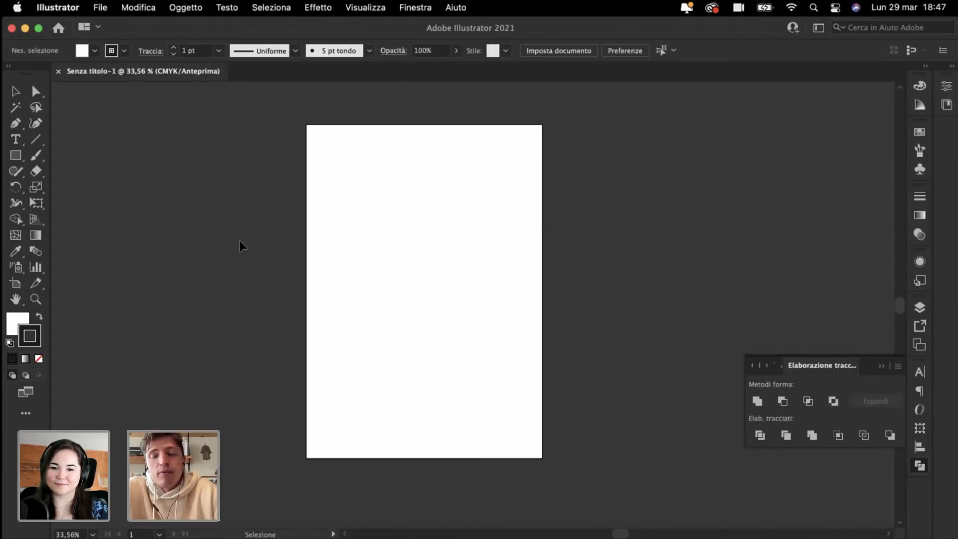
key(ctrl+Left)
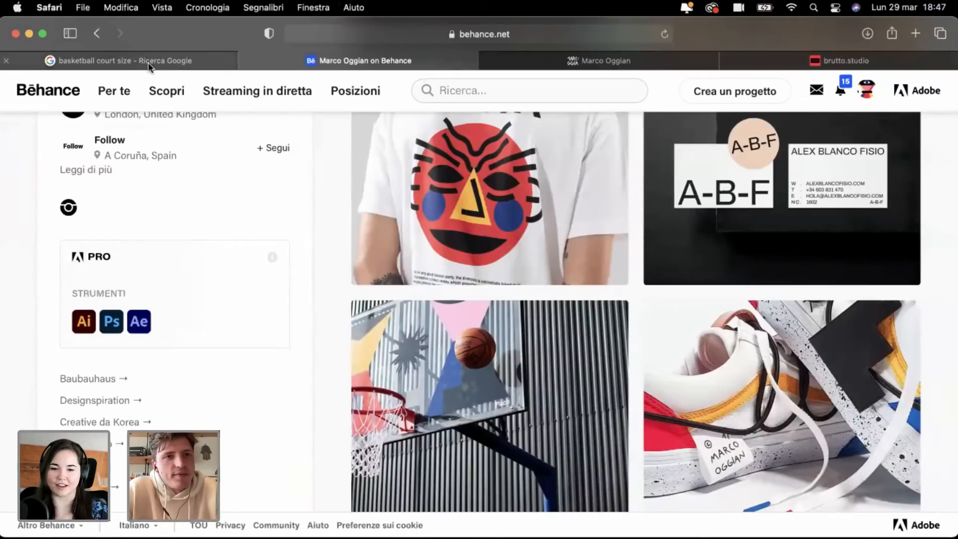
click(150, 61)
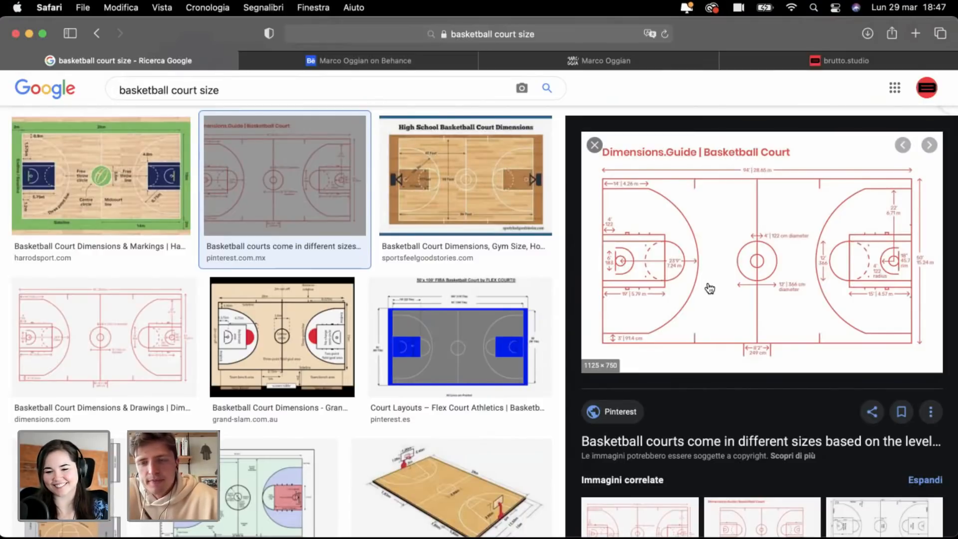
drag(755, 282, 629, 200)
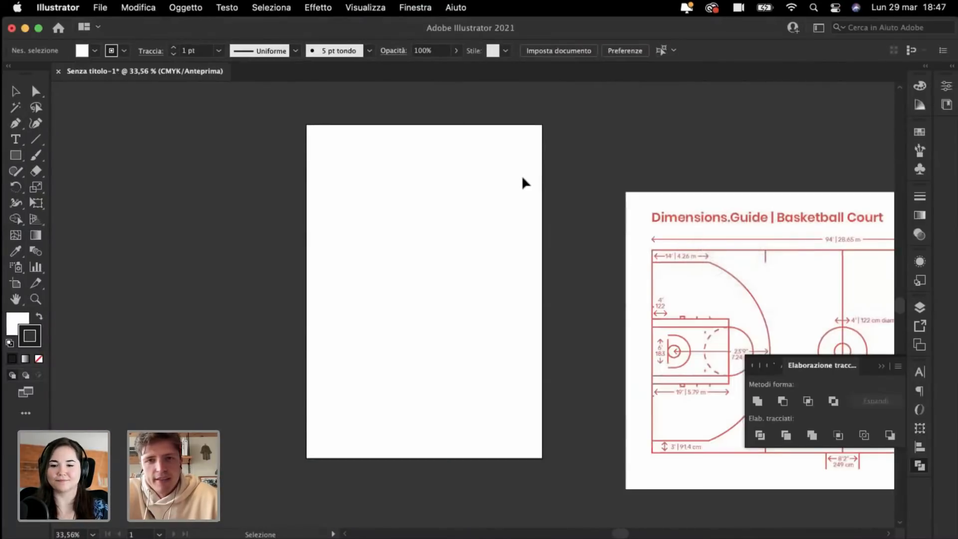
Step: Move the court image up to the top of the canvas and deselect it
scroll(527, 182, down, 5)
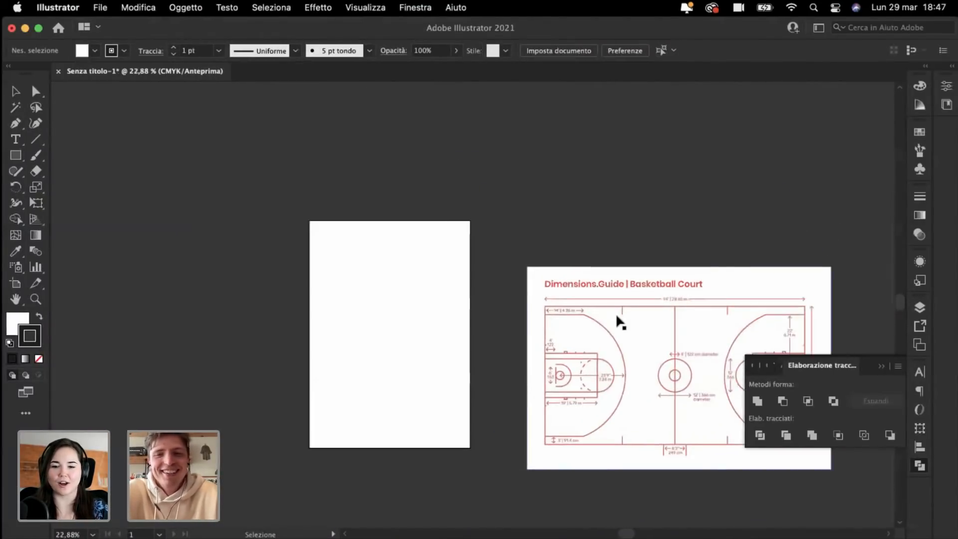
drag(620, 322, 583, 120)
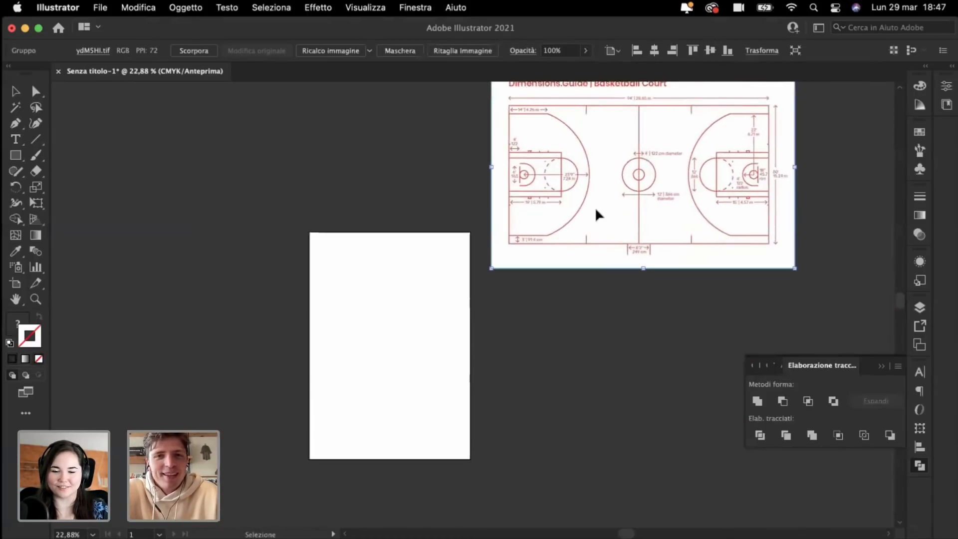
drag(598, 214, 593, 188)
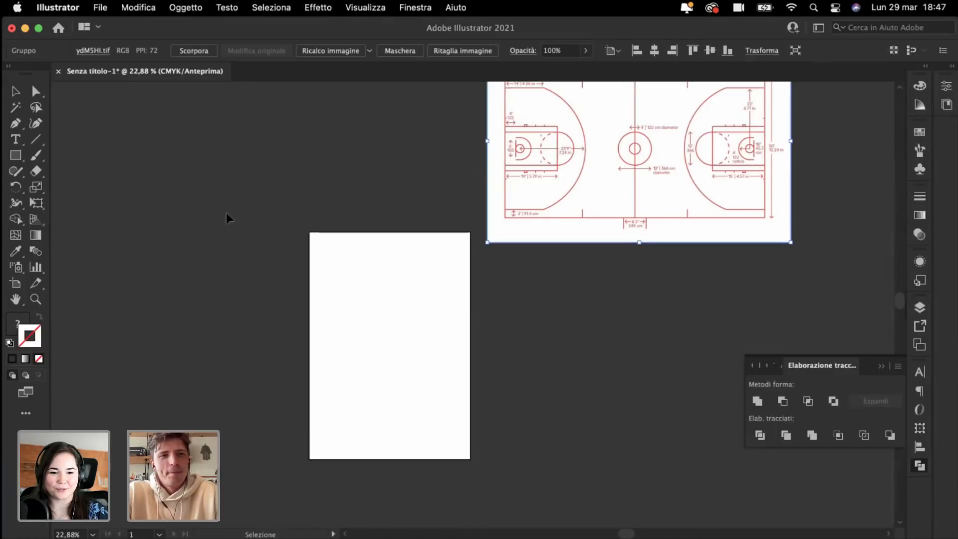
click(202, 209)
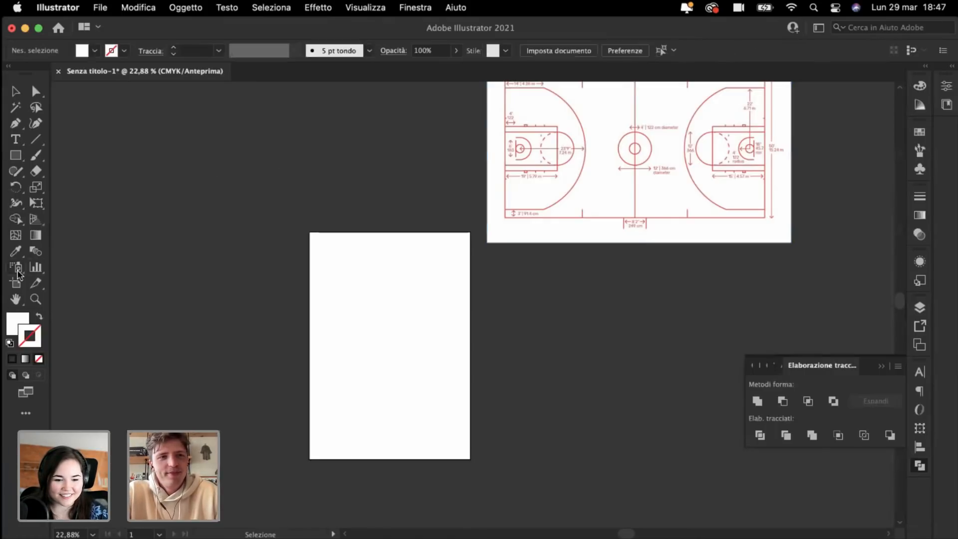
Step: With the Artboard tool, set the artboard to 286,5 cm wide by 1524 mm tall
click(15, 283)
scroll(479, 302, up, 5)
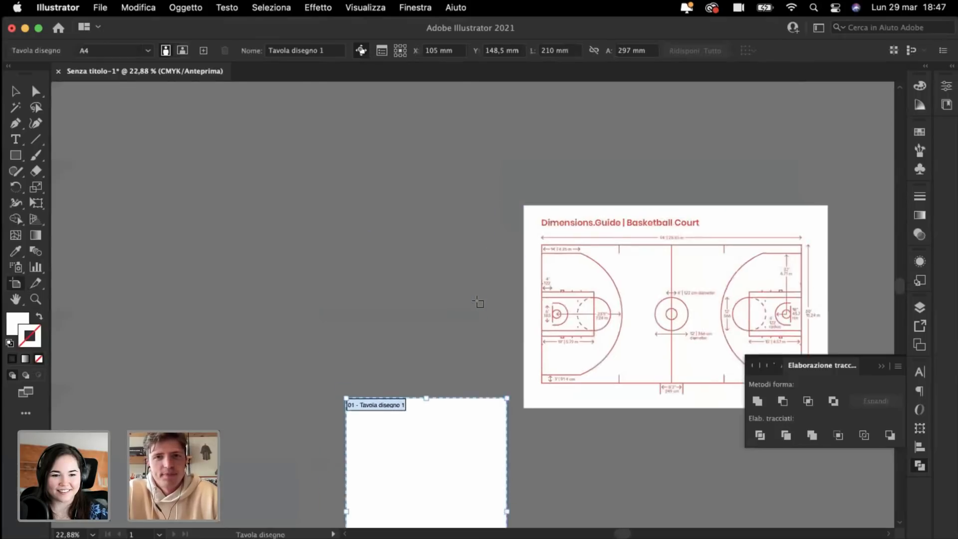
scroll(478, 302, down, 3)
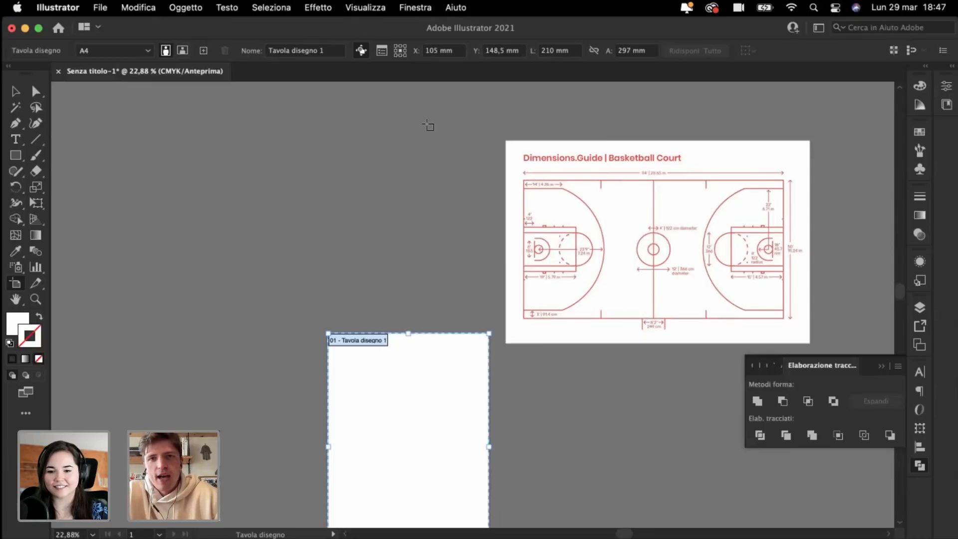
click(550, 51)
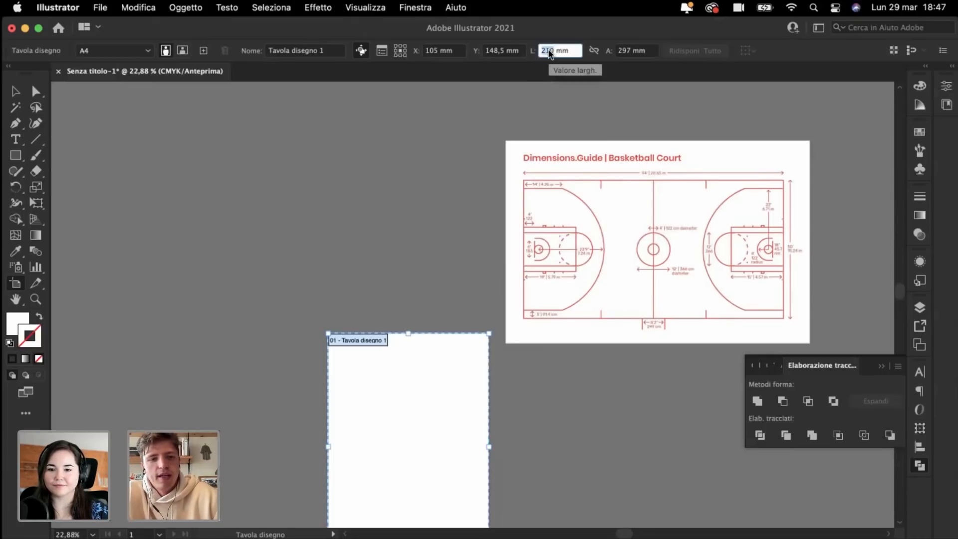
text(2)
text(86)
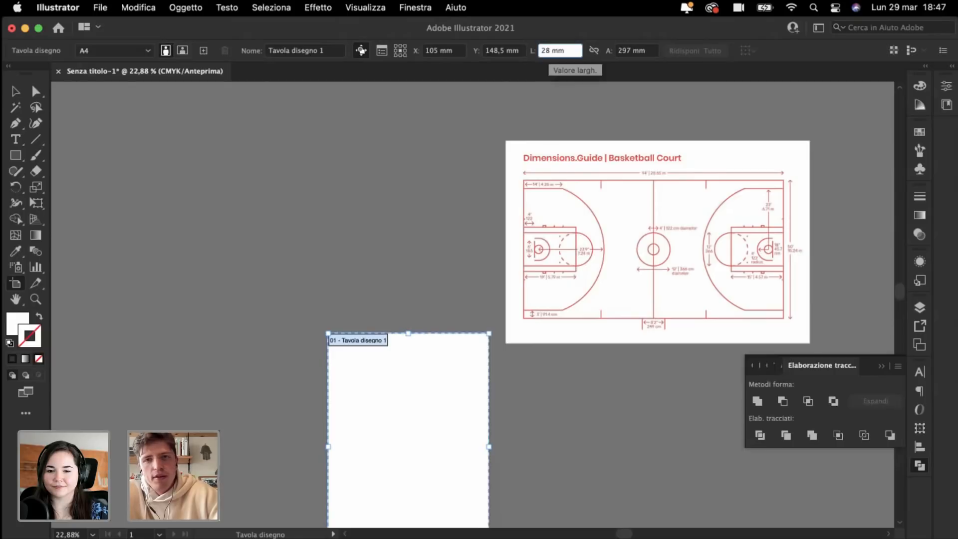
text(,5)
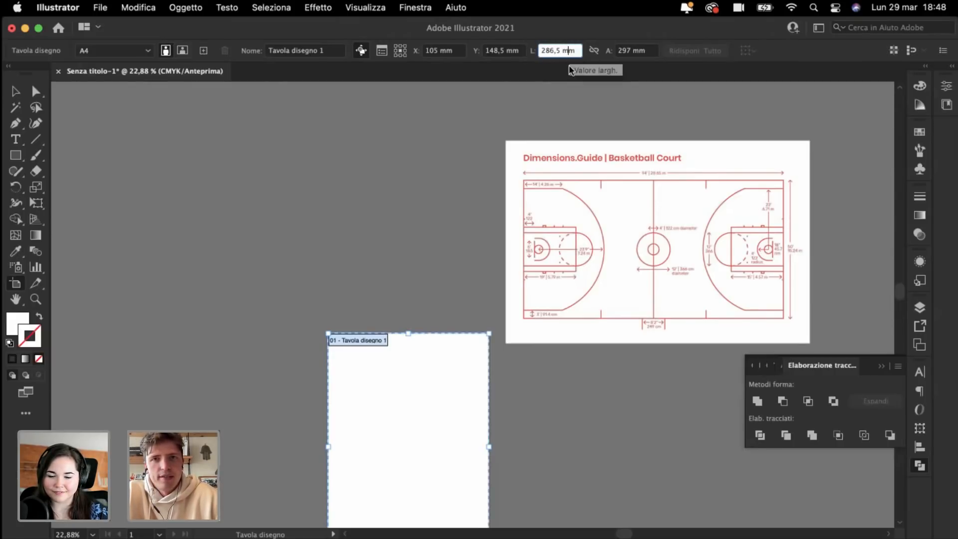
key(BackSpace)
text(c)
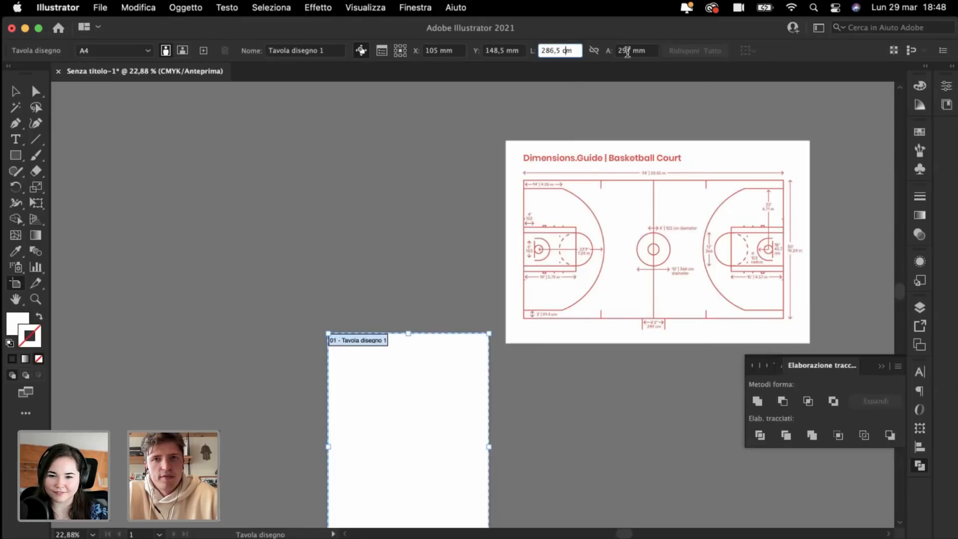
double_click(628, 52)
text(152,4)
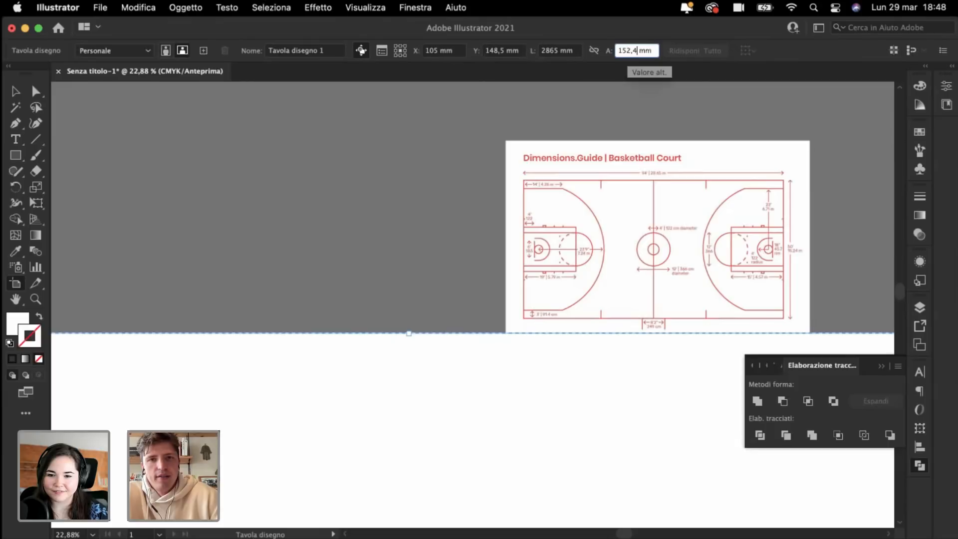
key(Return)
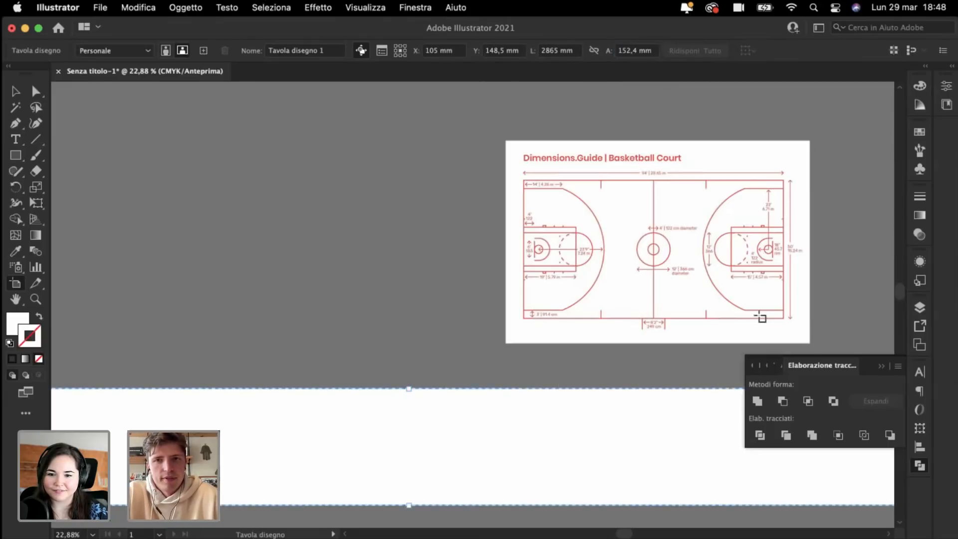
click(630, 51)
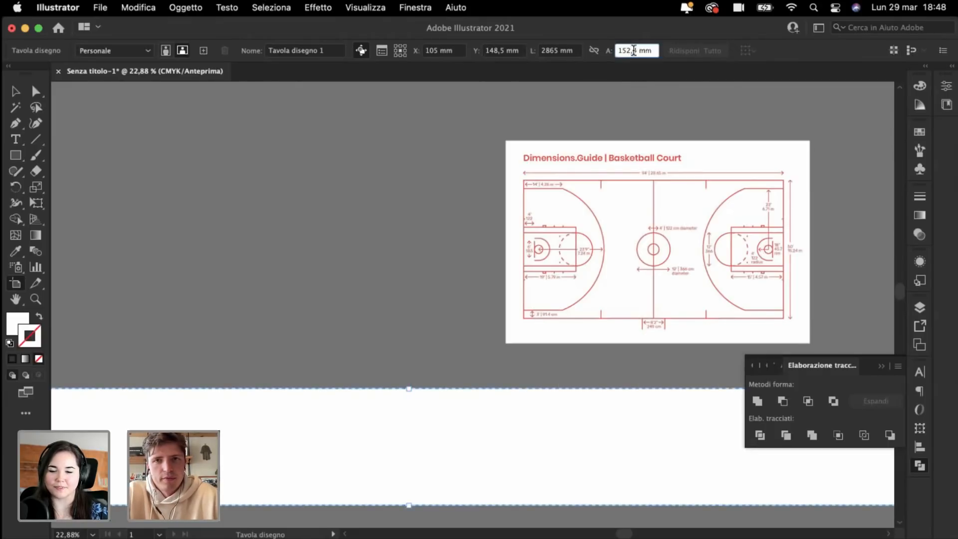
key(BackSpace)
key(Return)
key(super+0)
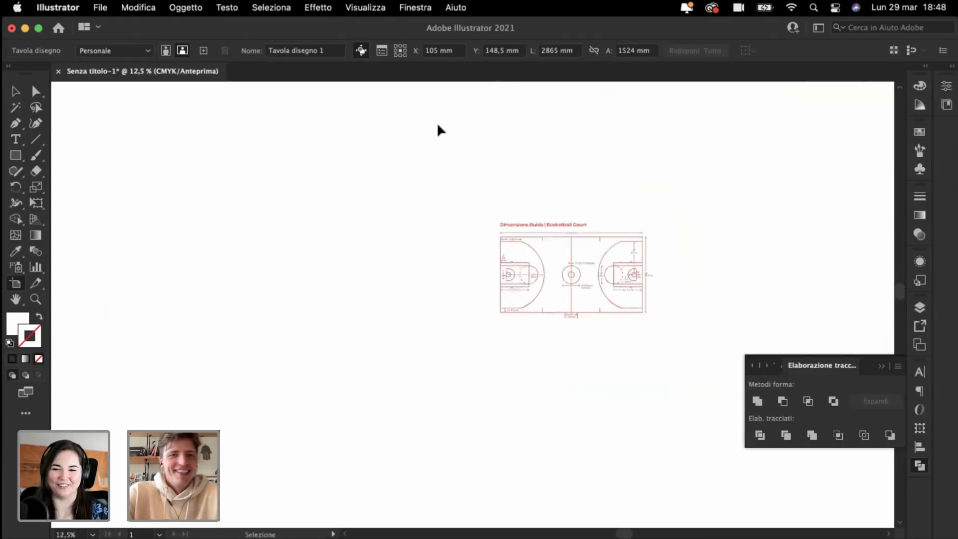
Step: Move the court image off the artboard above it and close the shape-combining panel
click(16, 93)
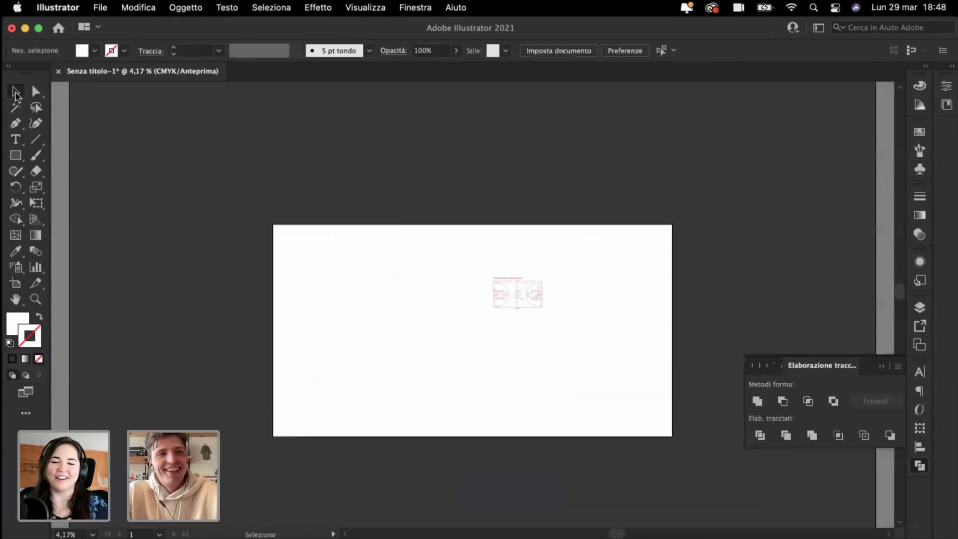
scroll(557, 178, left, 4)
mouse_move(615, 263)
mouse_down()
mouse_move(356, 106)
mouse_move(419, 129)
mouse_up()
key(super+plus)
key(super+plus)
scroll(421, 130, down, 2)
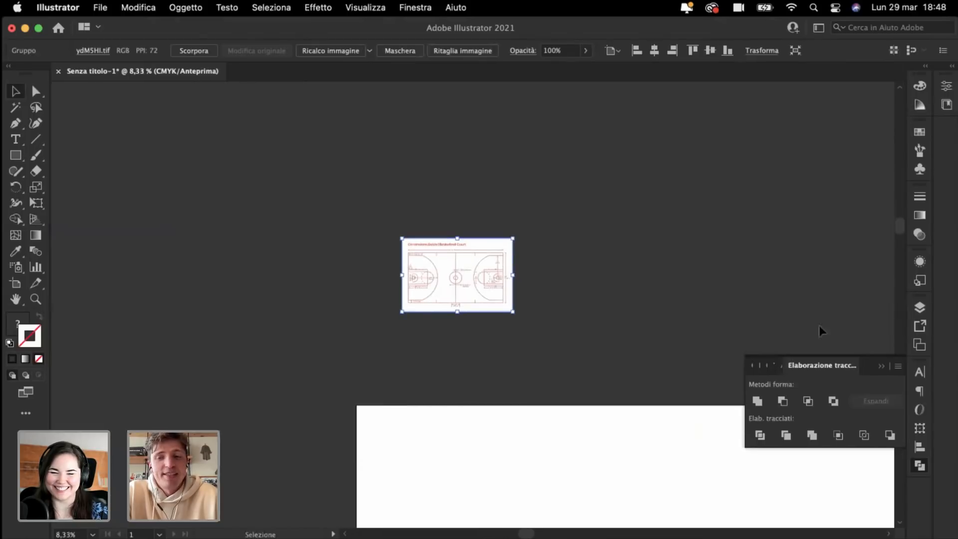
click(880, 367)
scroll(597, 244, down, 2)
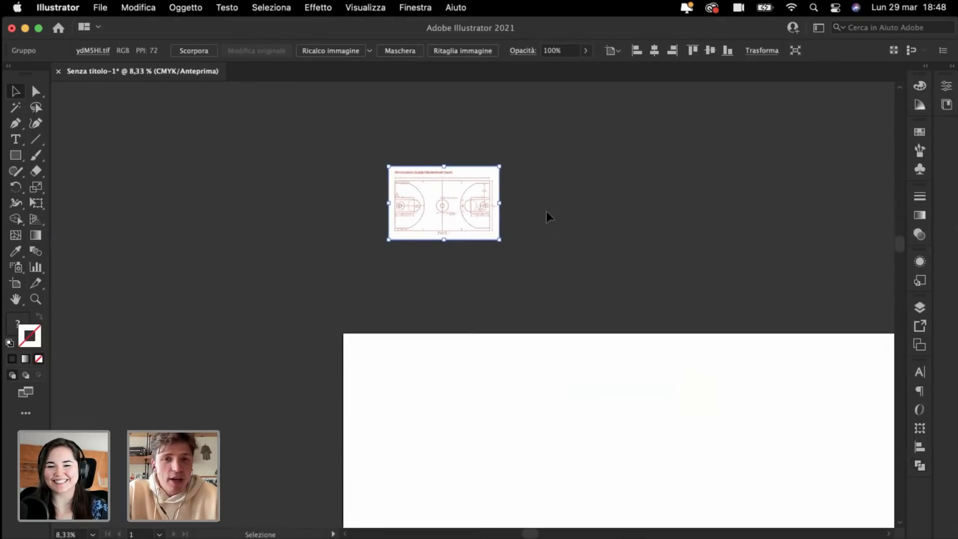
Step: Reposition the court image onto the pasteboard left of the artboard, then deselect it
drag(425, 169, 412, 370)
scroll(413, 371, down, 3)
scroll(412, 370, up, 4)
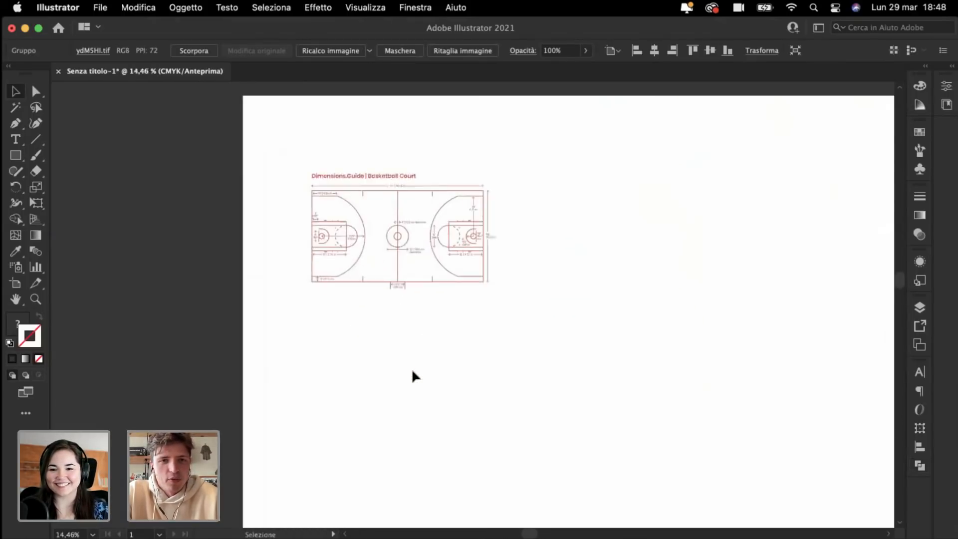
scroll(413, 370, up, 1)
scroll(411, 368, down, 1)
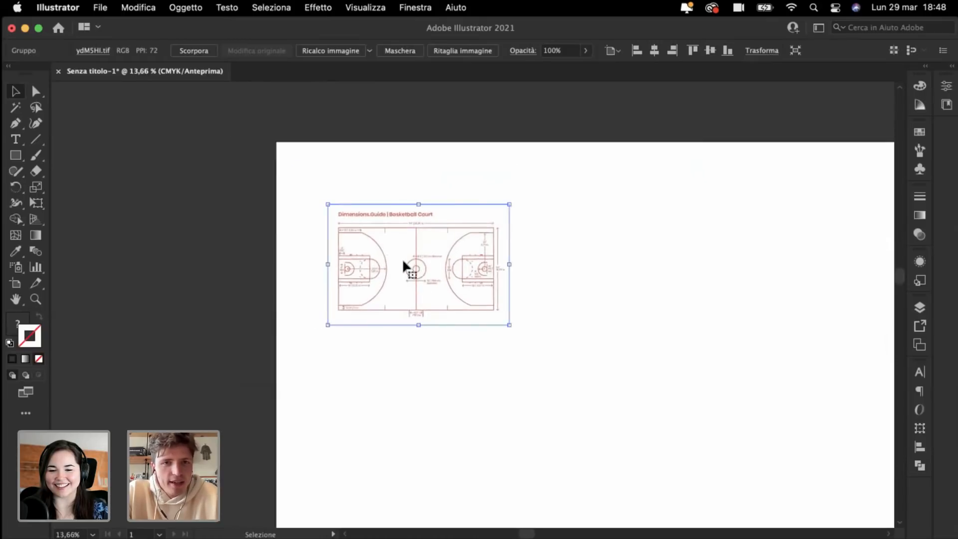
drag(403, 259, 359, 255)
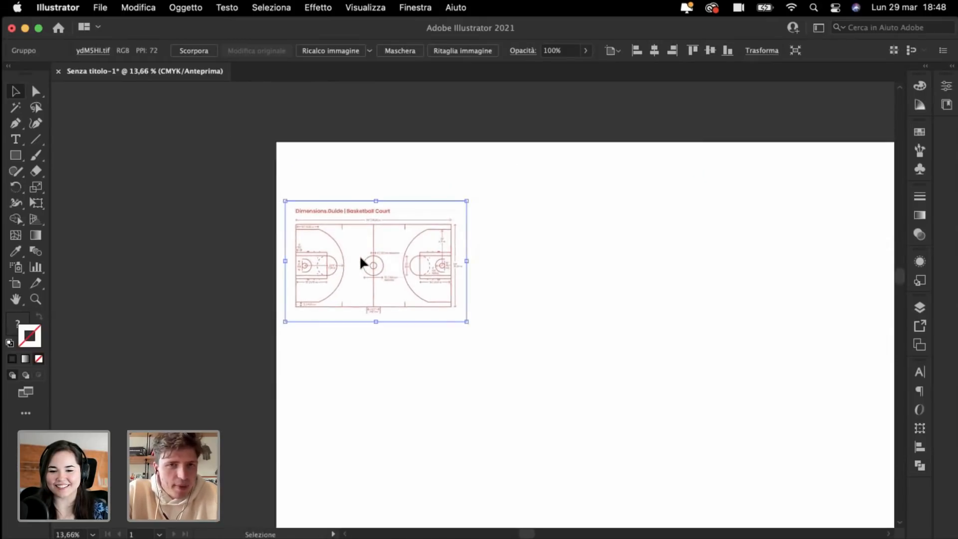
drag(376, 282, 525, 315)
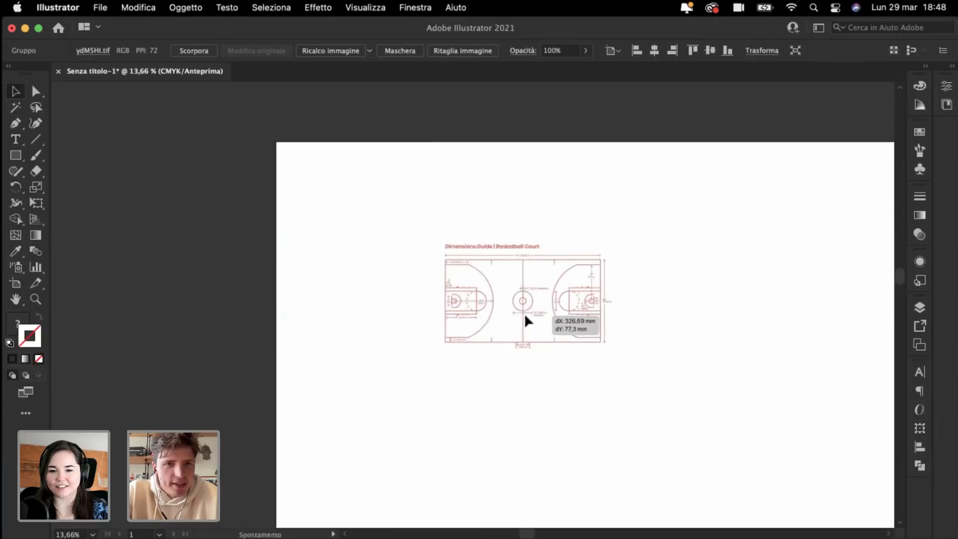
scroll(525, 315, down, 2)
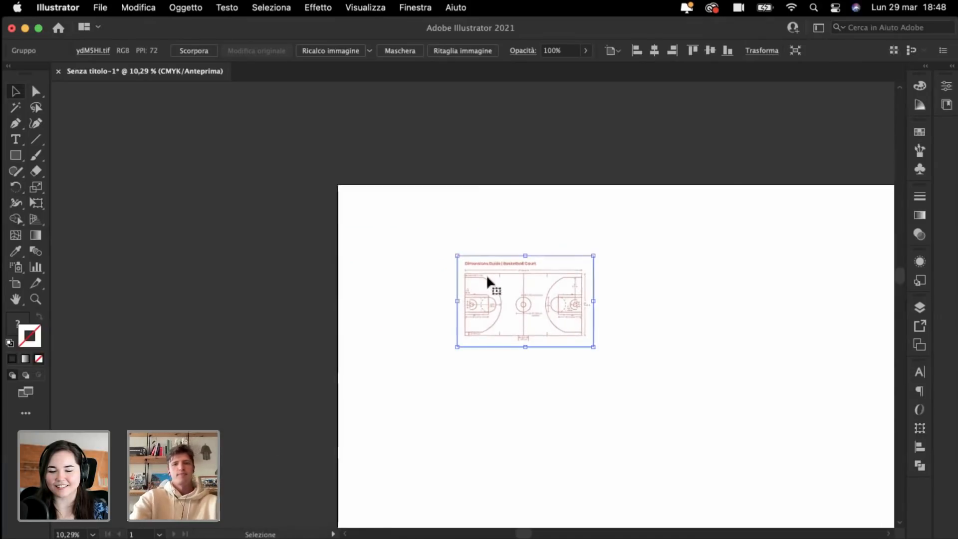
drag(574, 324, 263, 407)
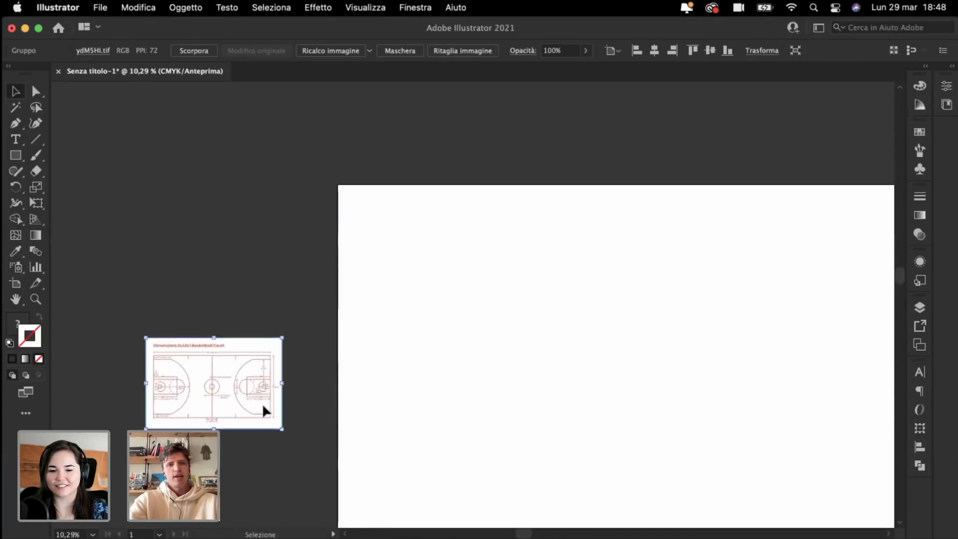
click(254, 235)
scroll(254, 236, down, 3)
scroll(253, 236, down, 3)
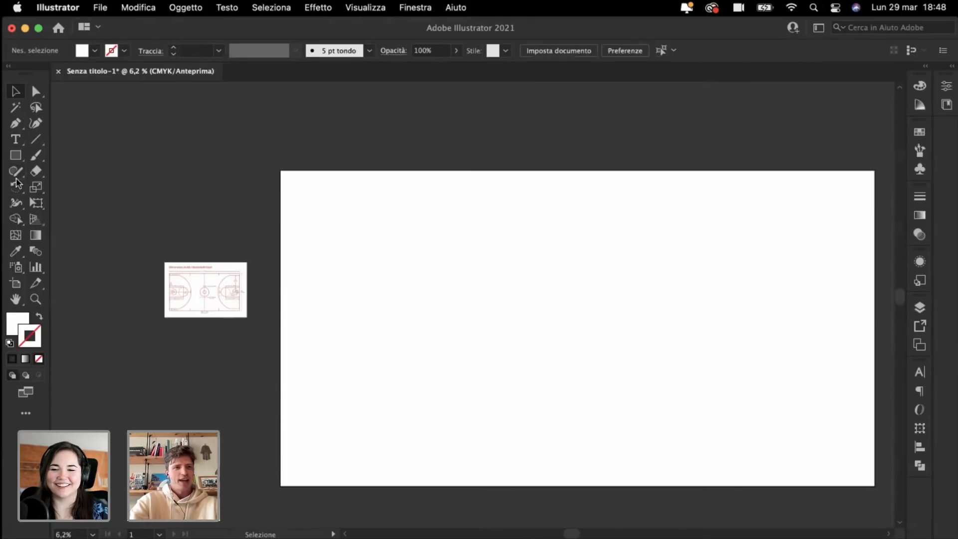
Step: Draw a no-fill, black-stroked rectangle from the artboard's top-left corner
click(17, 155)
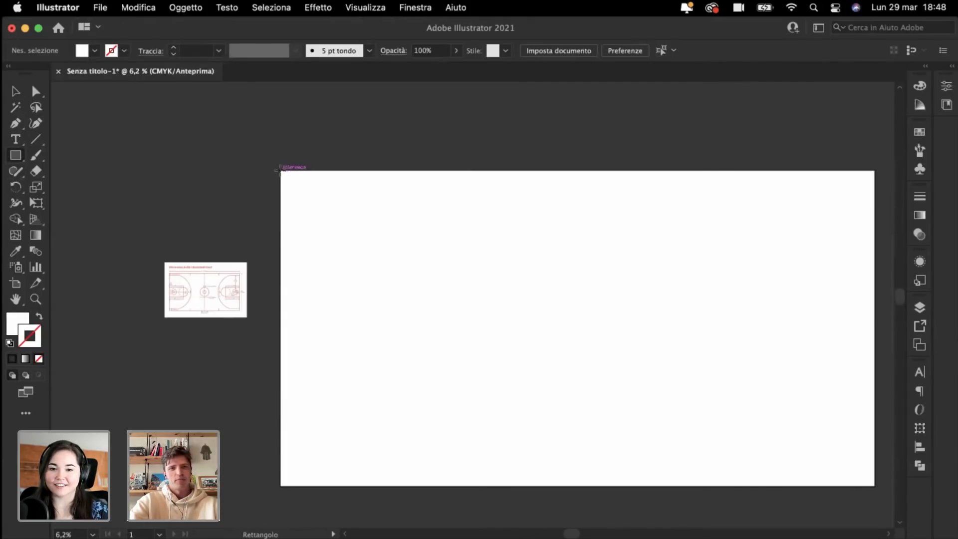
drag(280, 170, 596, 485)
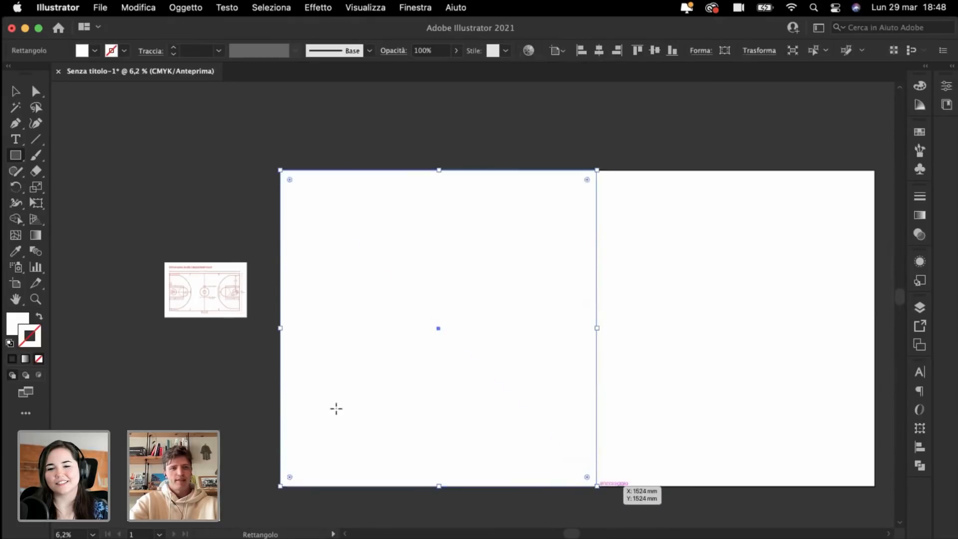
click(13, 359)
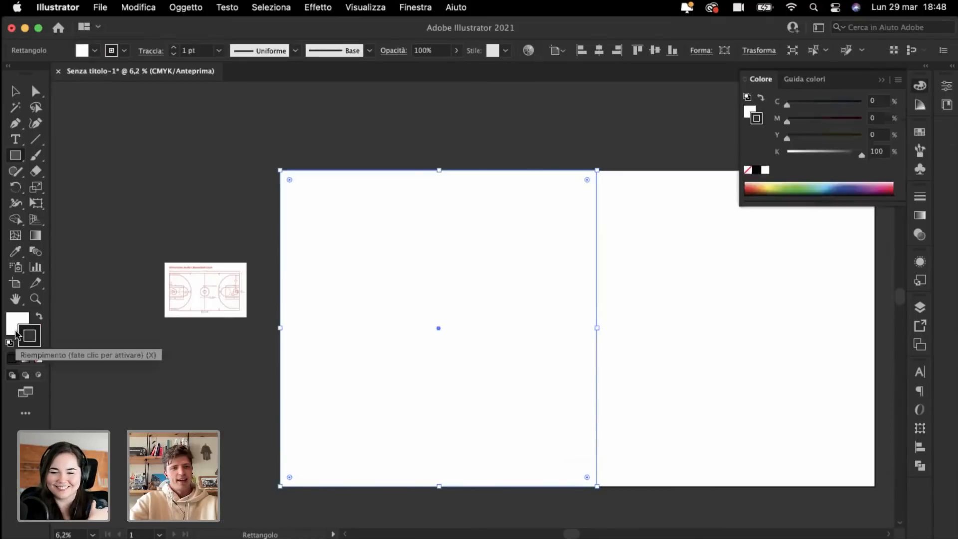
key(x)
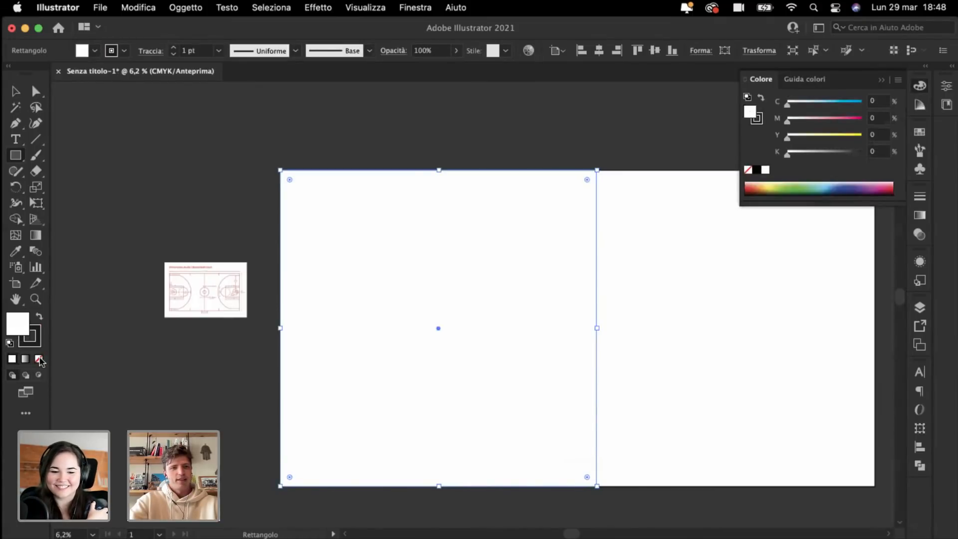
click(39, 359)
click(31, 346)
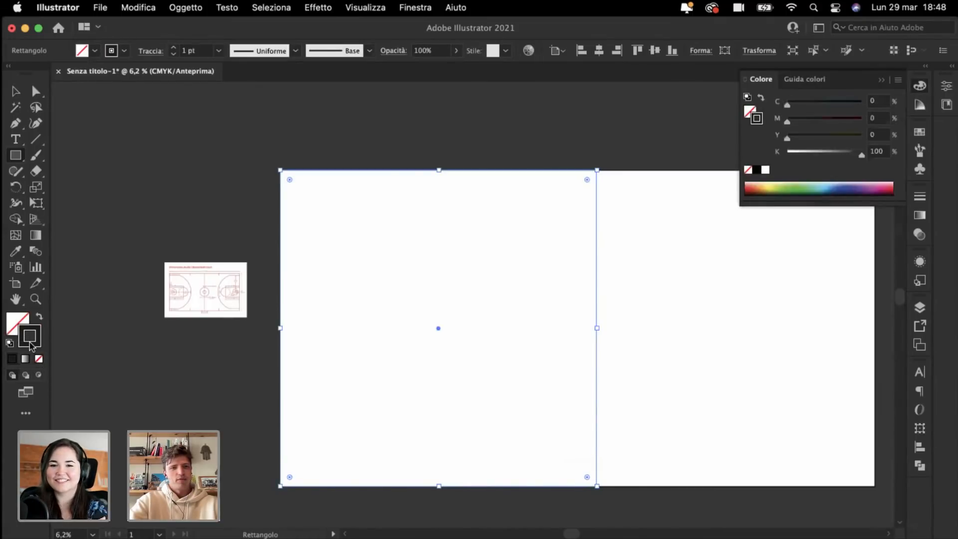
click(15, 94)
click(220, 172)
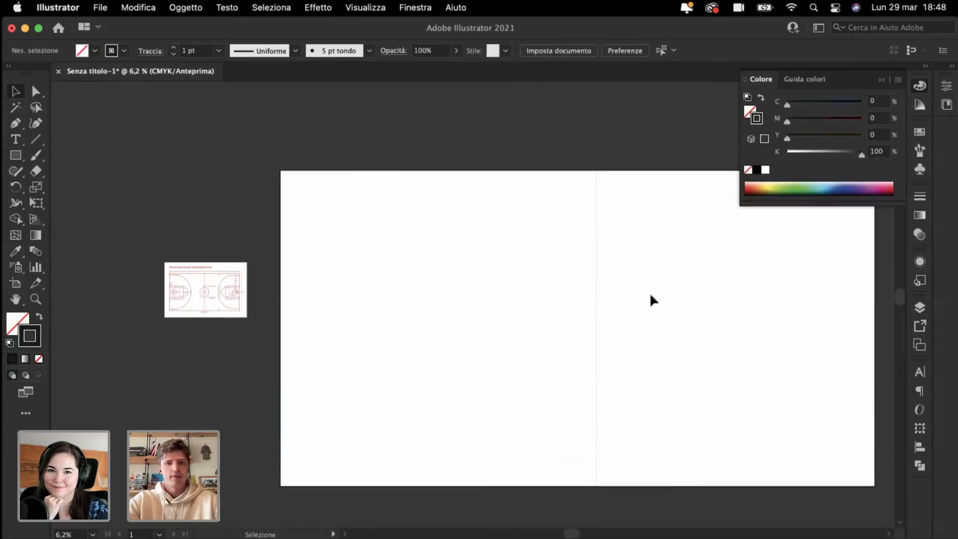
Step: Give the left-half rectangle a 50 pt stroke, then drag the reference image onto the artboard
click(489, 321)
click(182, 51)
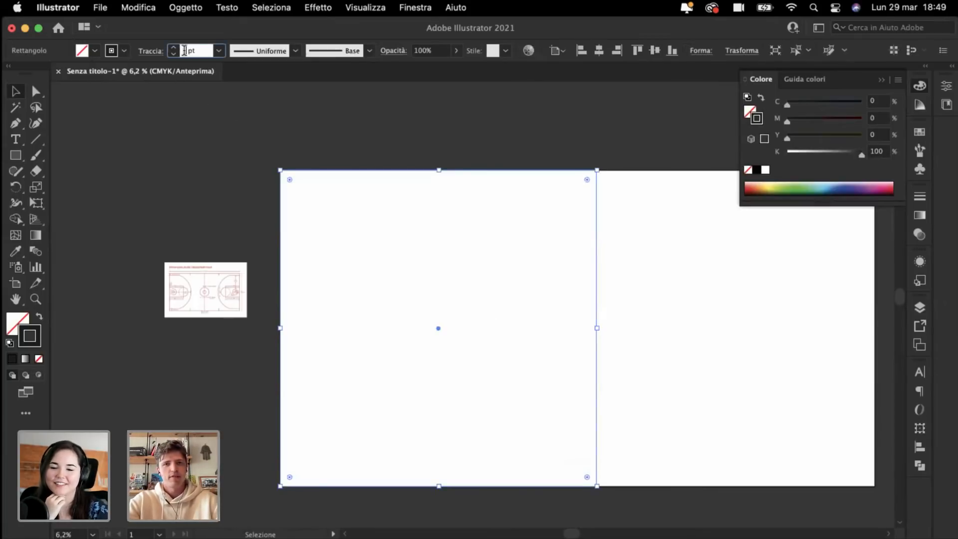
text(30)
key(Return)
text(50)
key(Return)
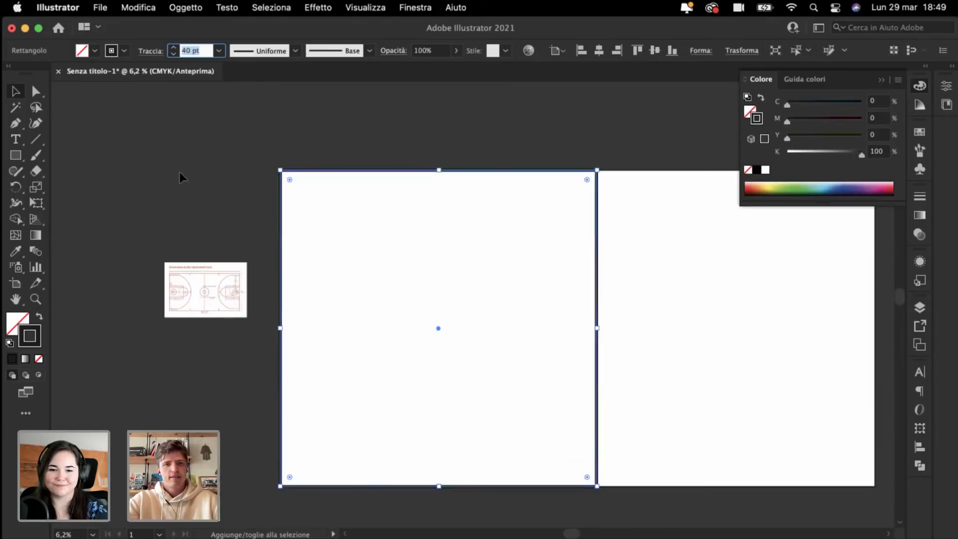
click(184, 178)
scroll(435, 313, up, 3)
scroll(436, 313, left, 5)
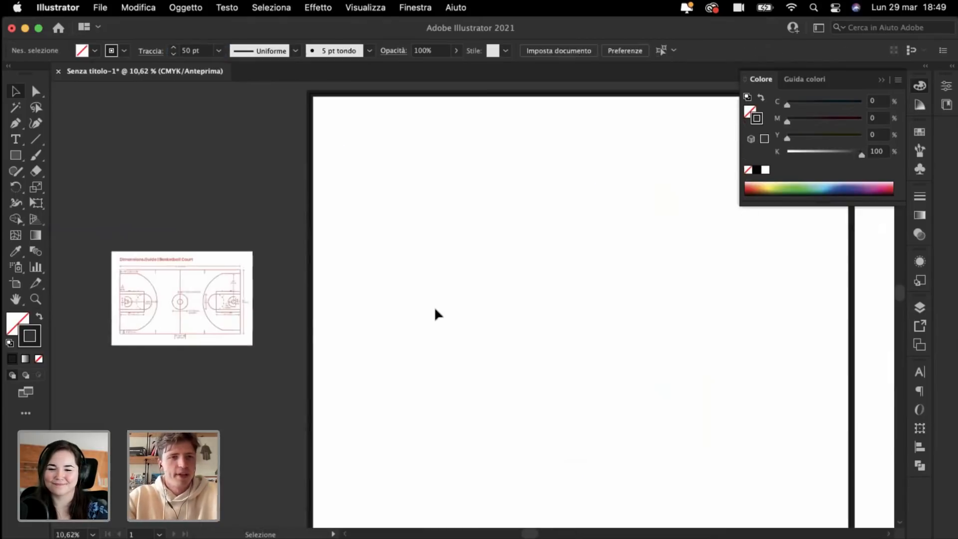
drag(147, 306, 518, 263)
Step: Deselect the image and switch to the Ellipse tool from the Rectangle flyout
click(473, 330)
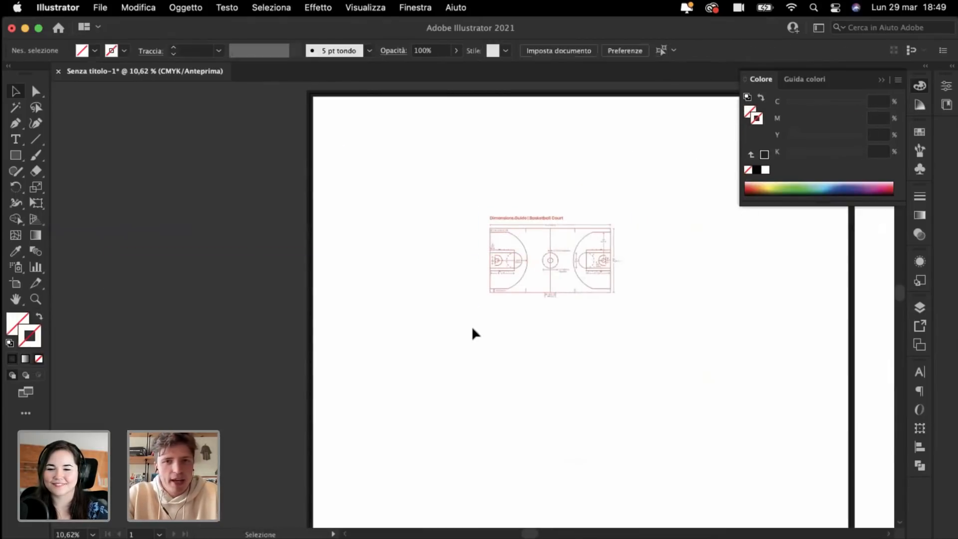
scroll(472, 326, up, 4)
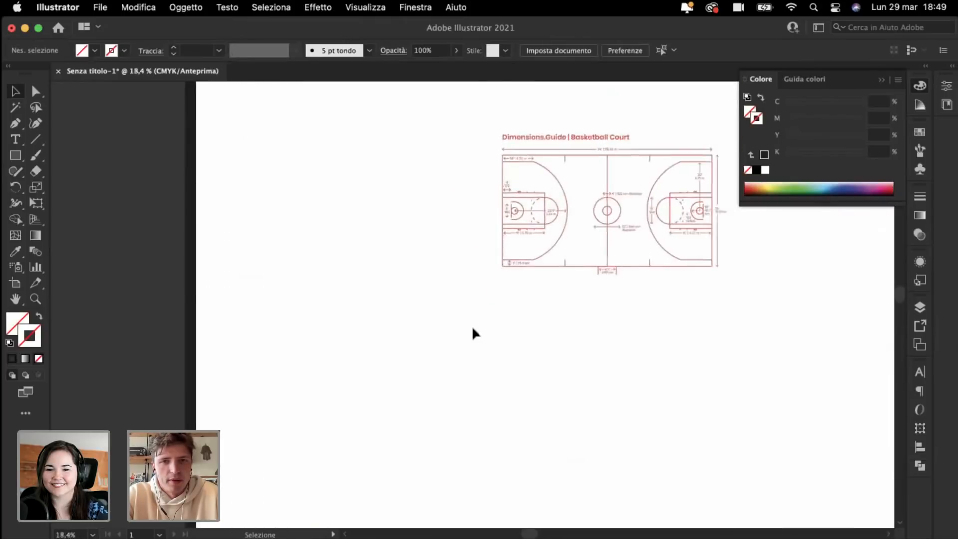
scroll(471, 325, up, 3)
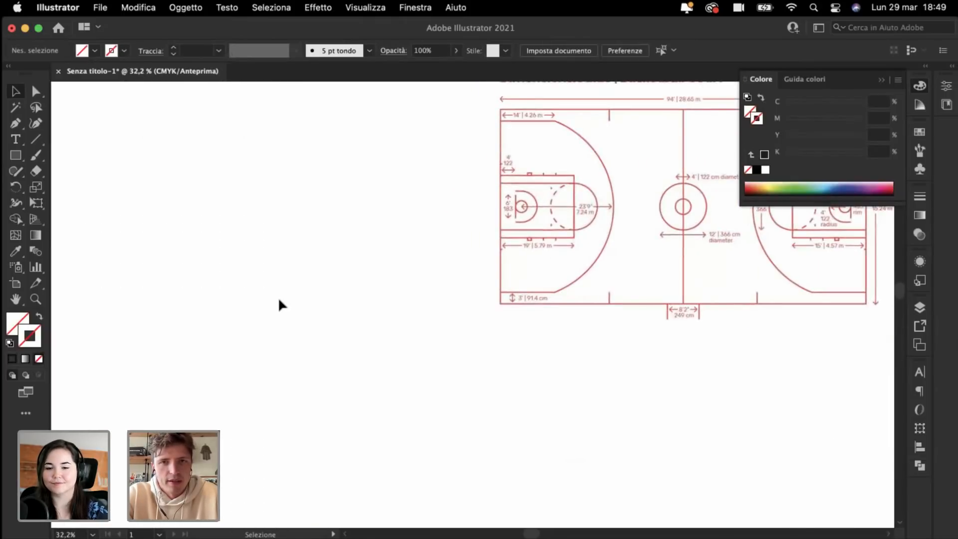
scroll(278, 305, down, 1)
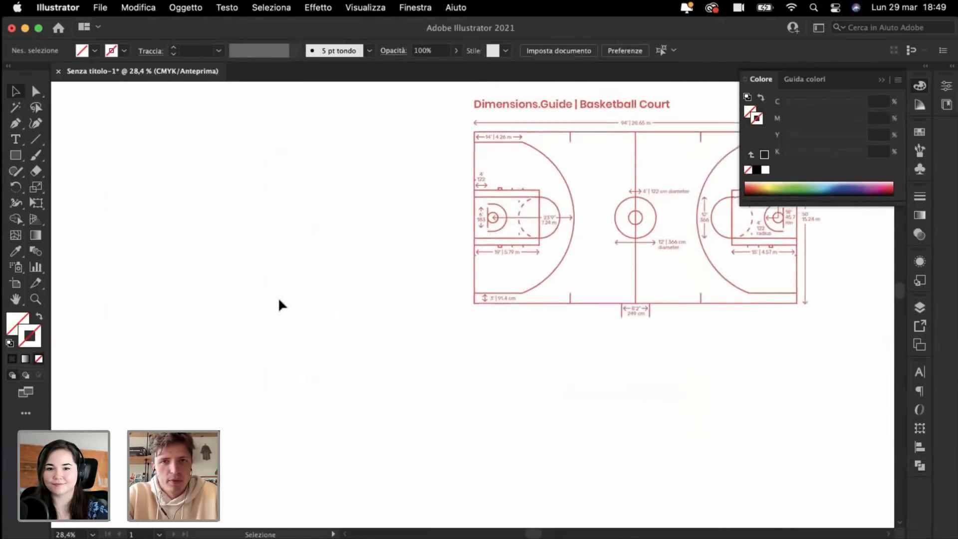
click(16, 157)
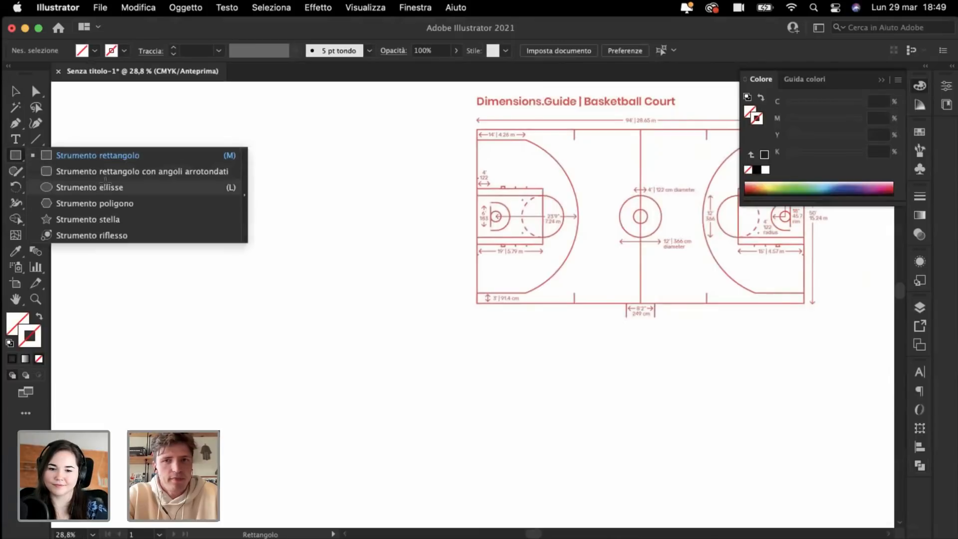
click(106, 184)
scroll(351, 311, right, 3)
scroll(351, 311, down, 1)
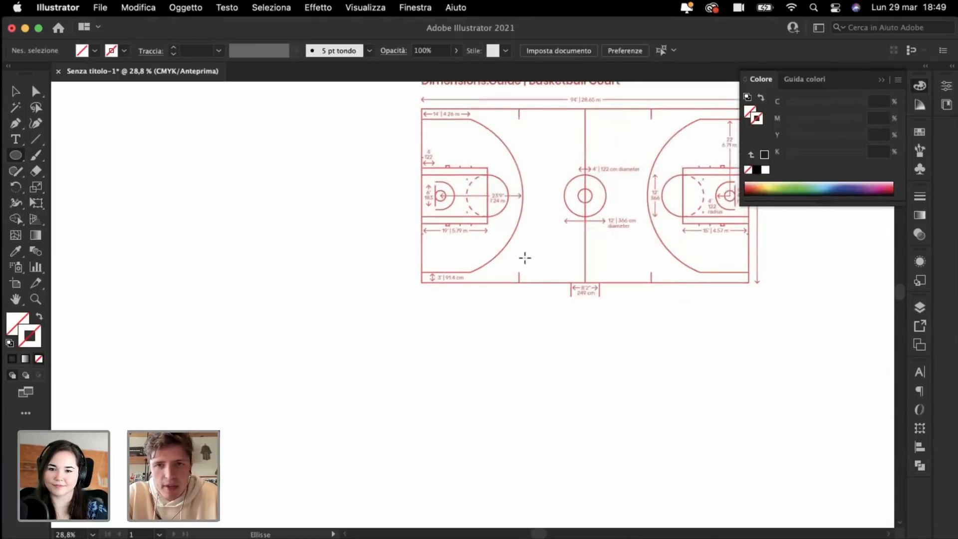
scroll(642, 374, down, 3)
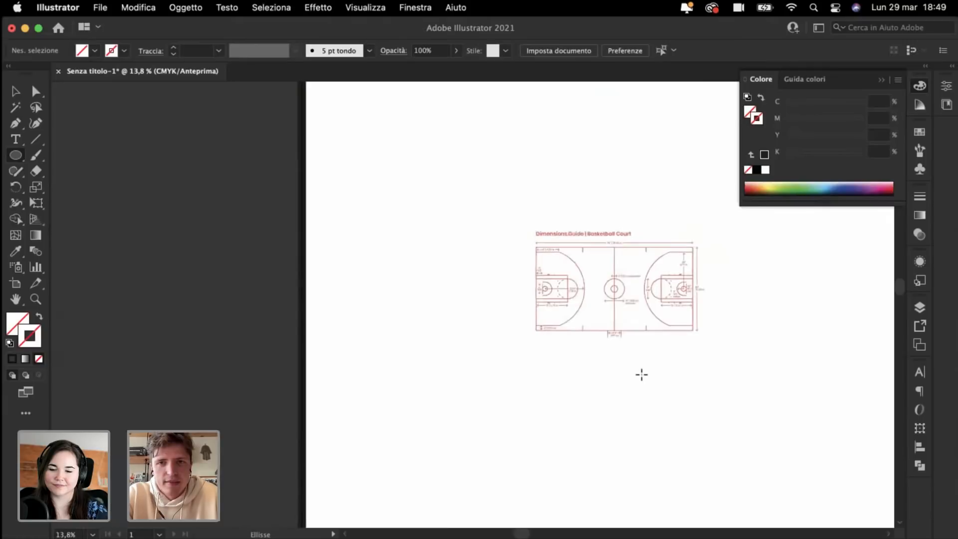
scroll(642, 375, right, 10)
scroll(642, 375, down, 3)
scroll(642, 375, down, 4)
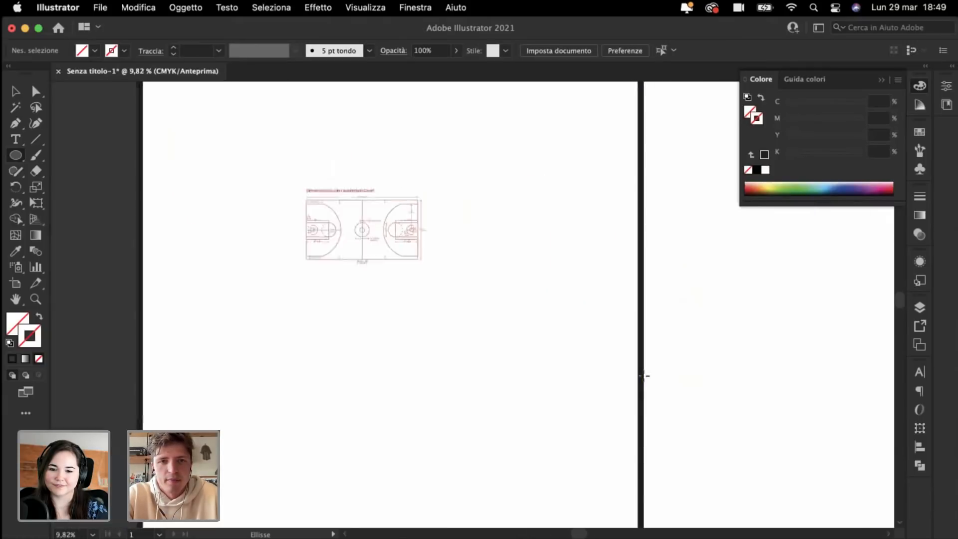
scroll(625, 335, up, 2)
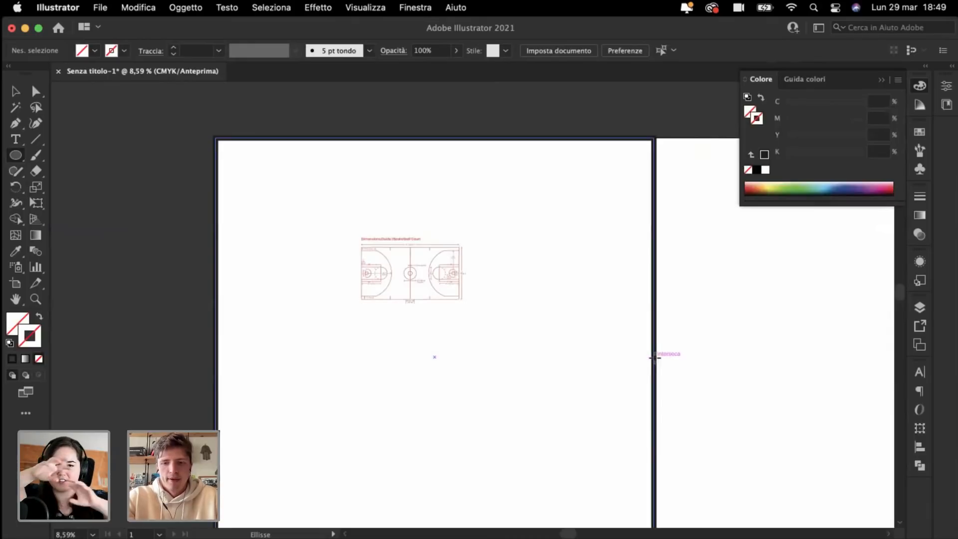
Step: Create a 360 mm proportional circle and eyedropper the border's 50 pt black outline onto it
click(655, 358)
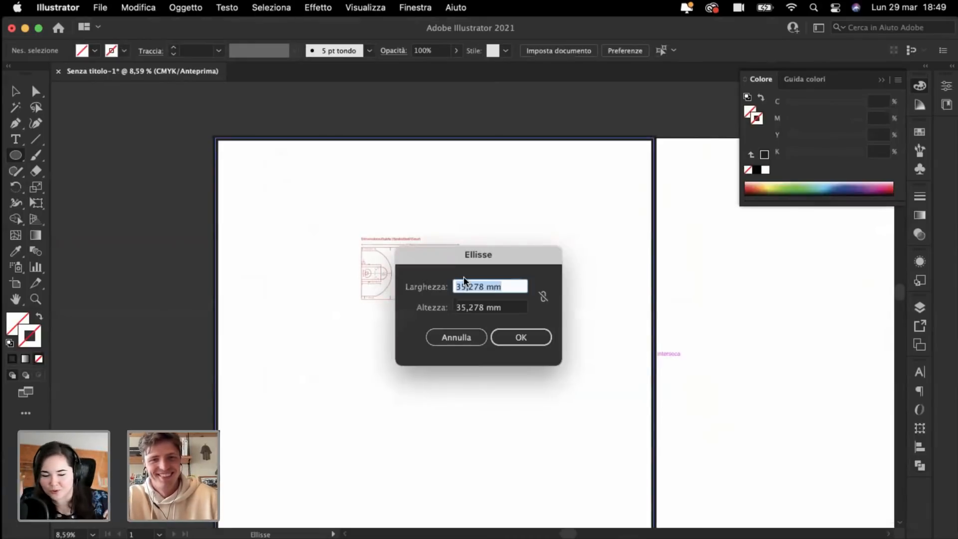
click(543, 298)
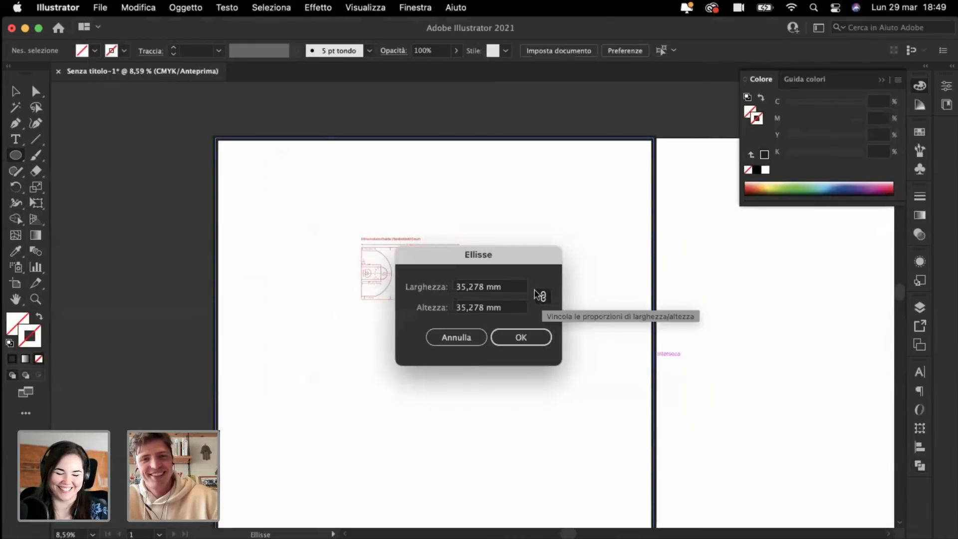
double_click(467, 289)
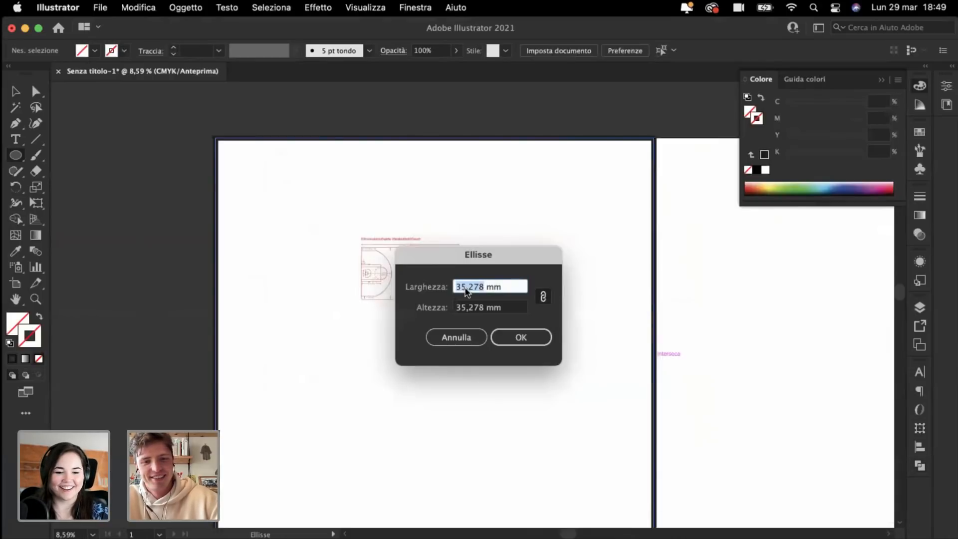
text(360)
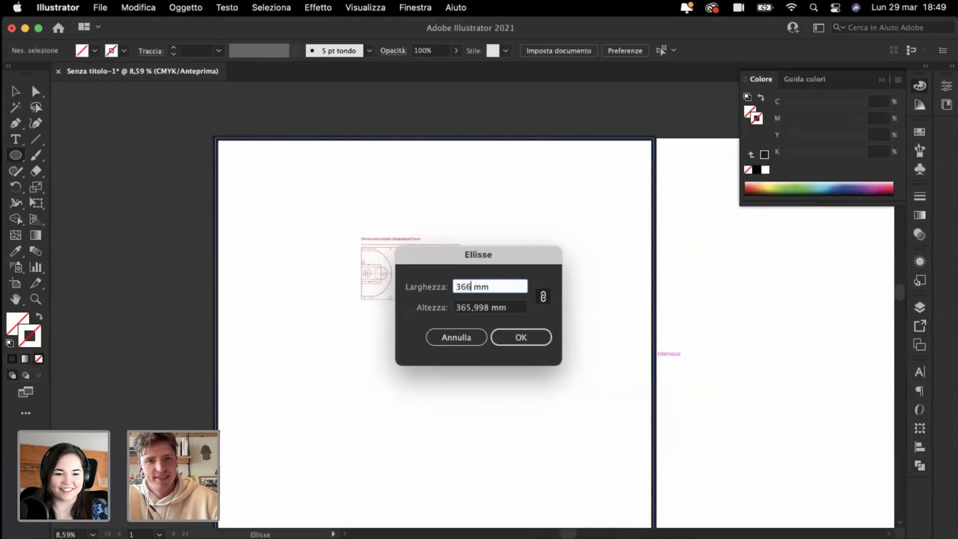
key(Return)
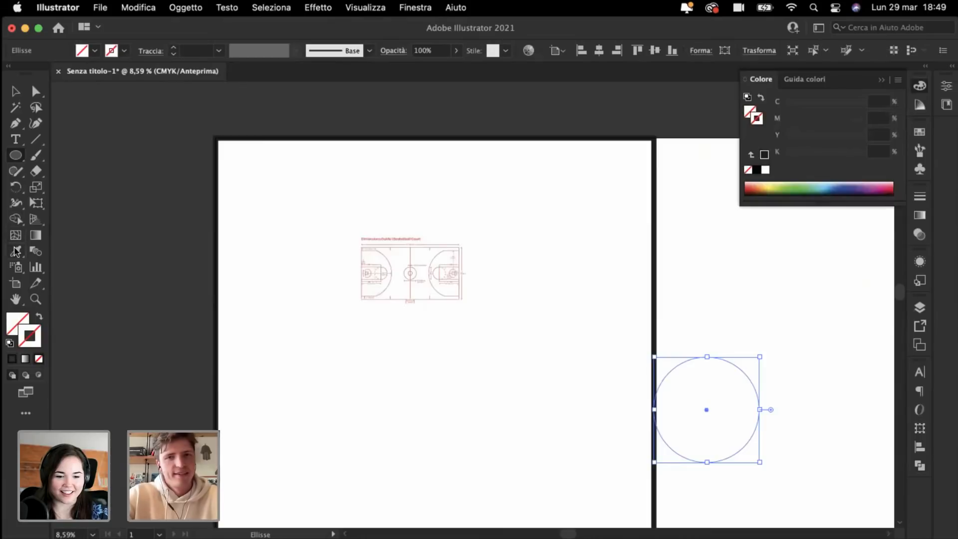
click(16, 253)
click(654, 271)
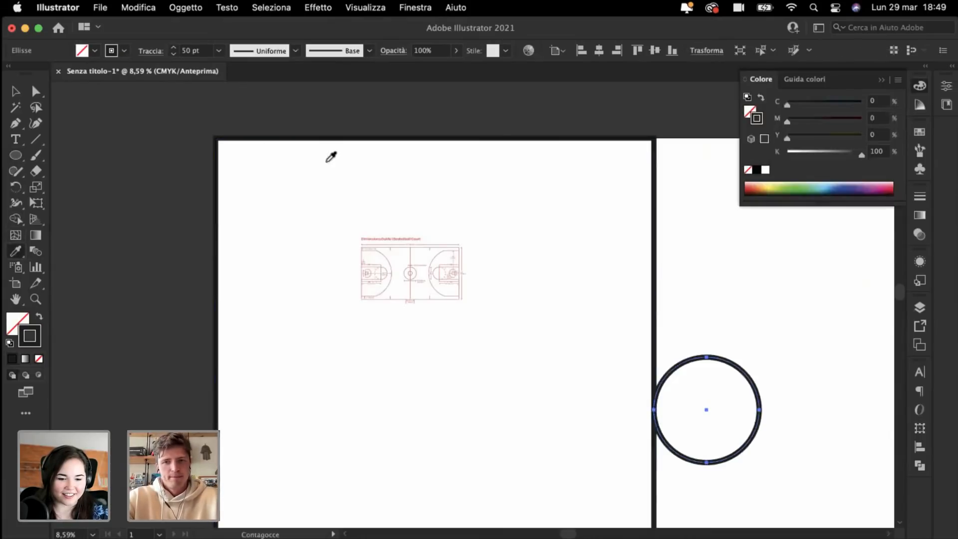
click(16, 91)
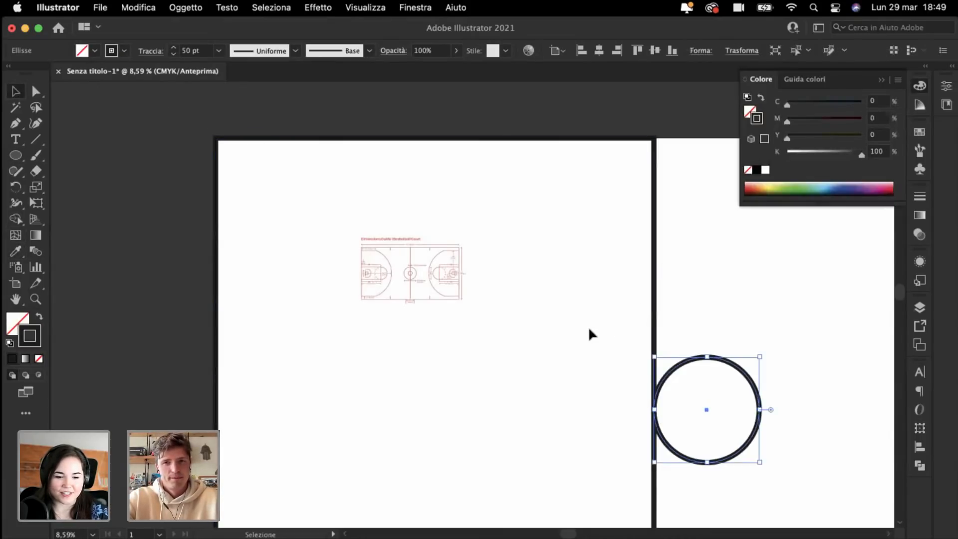
click(619, 365)
Step: Centre the circle on the halfcourt line and deselect it
drag(681, 368, 627, 331)
key(super+minus)
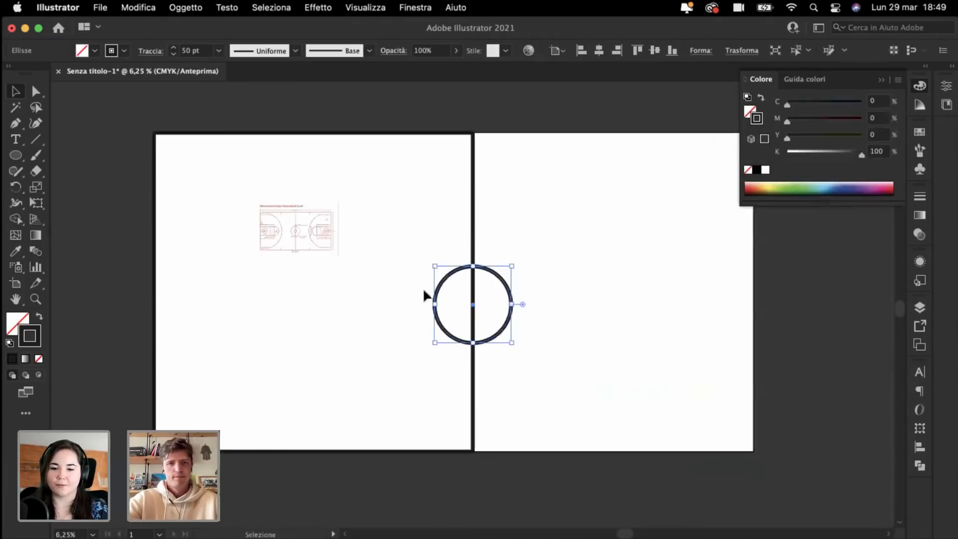
drag(444, 276, 444, 263)
click(343, 302)
scroll(343, 302, left, 3)
scroll(343, 301, up, 1)
scroll(343, 307, up, 5)
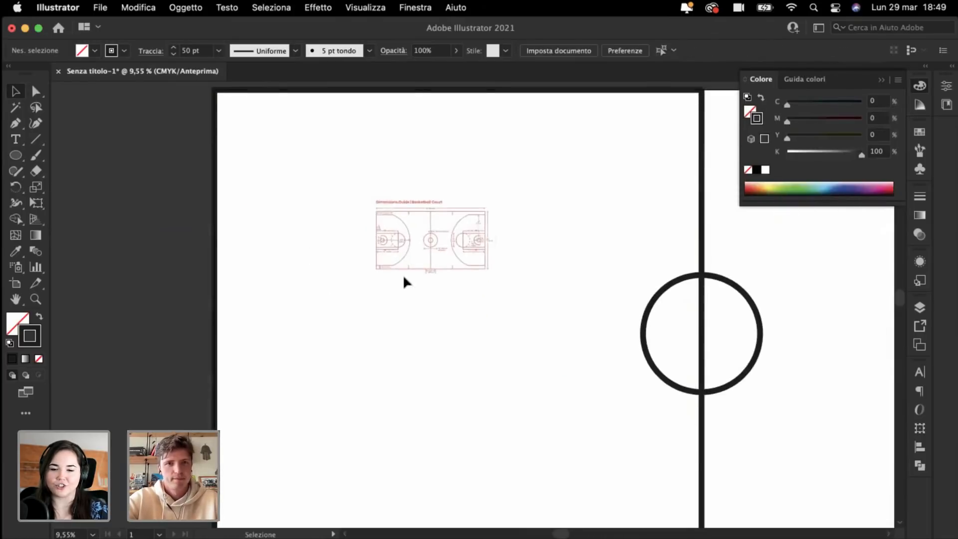
scroll(583, 355, up, 3)
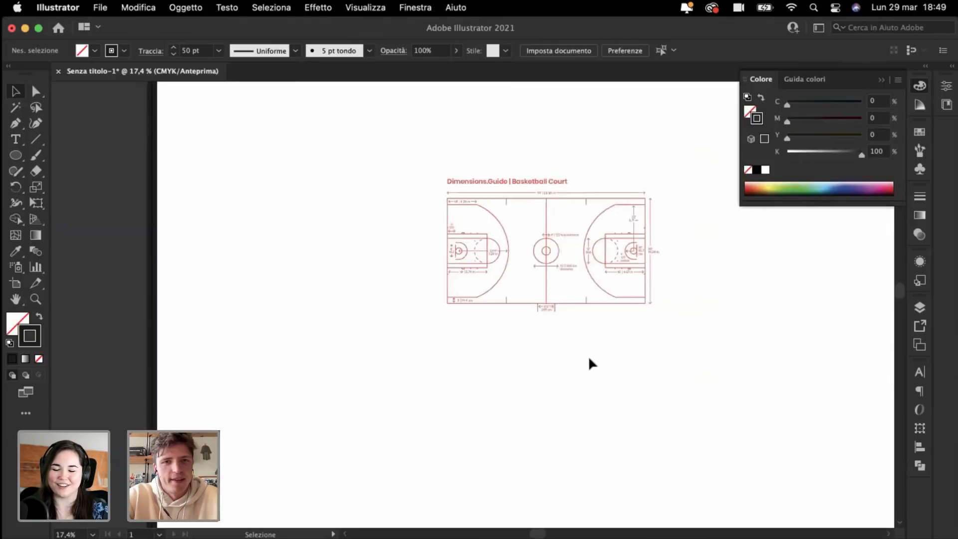
scroll(588, 355, up, 3)
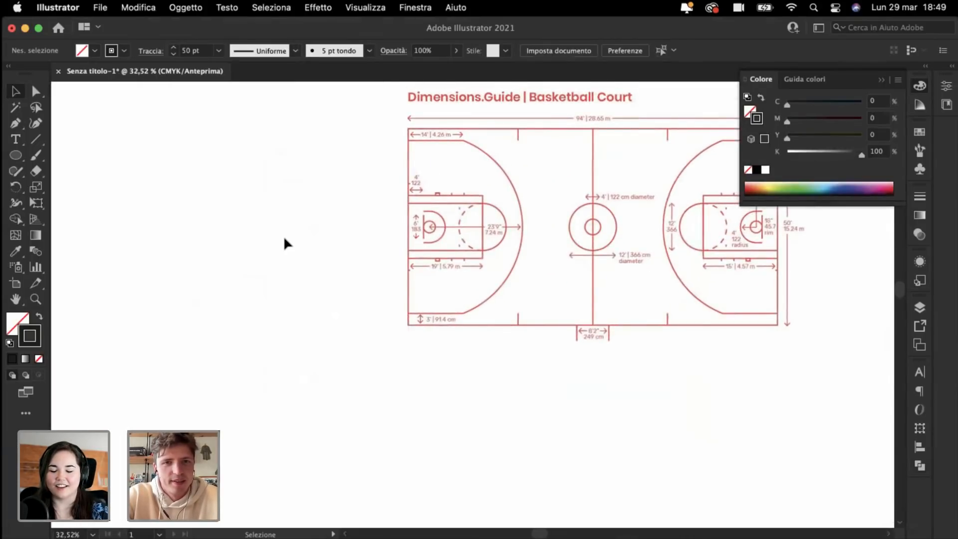
scroll(284, 236, down, 1)
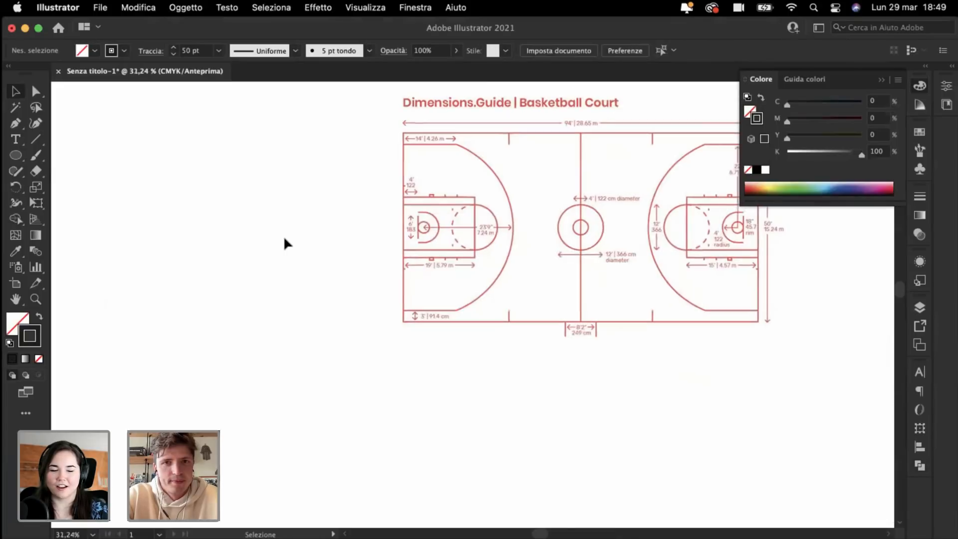
scroll(284, 235, down, 3)
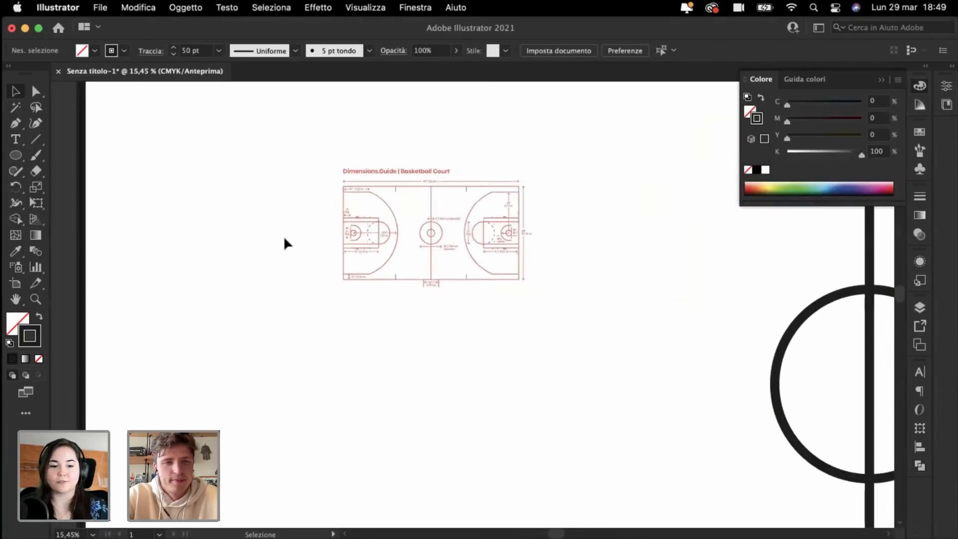
scroll(284, 236, up, 2)
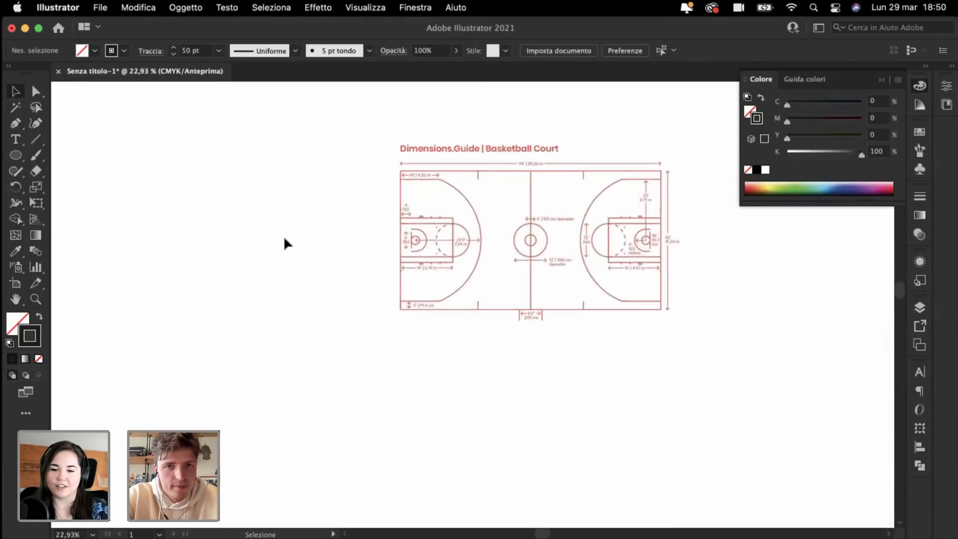
scroll(284, 236, down, 3)
click(17, 156)
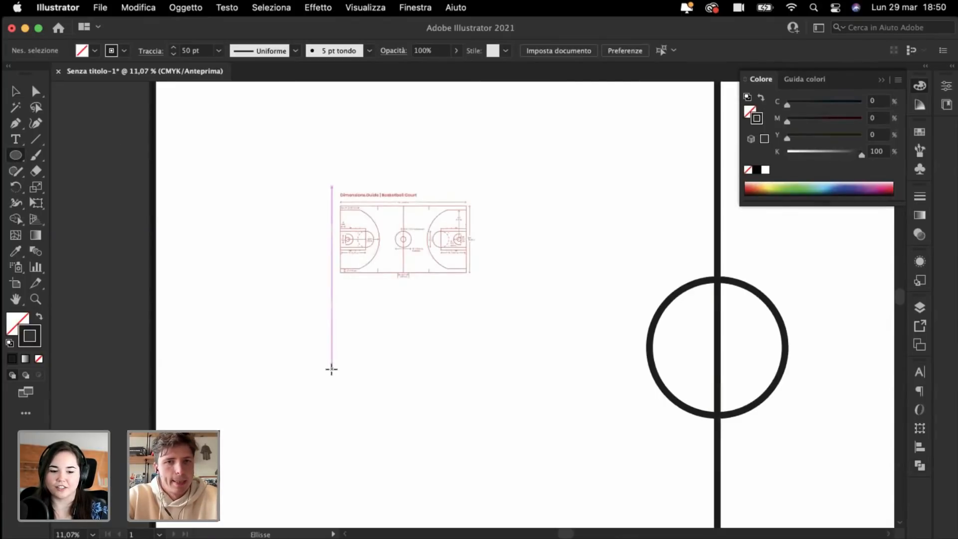
click(332, 369)
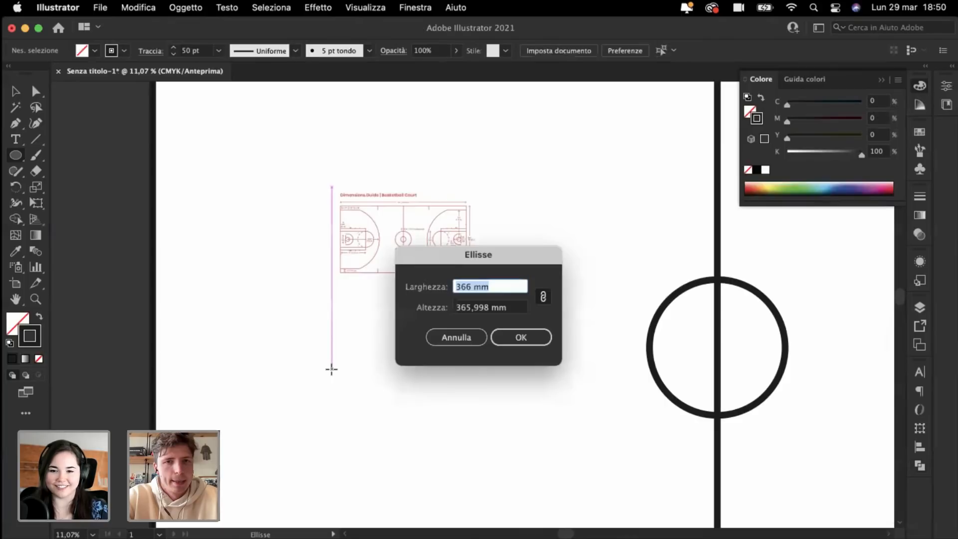
click(457, 337)
key(super+minus)
key(super+minus)
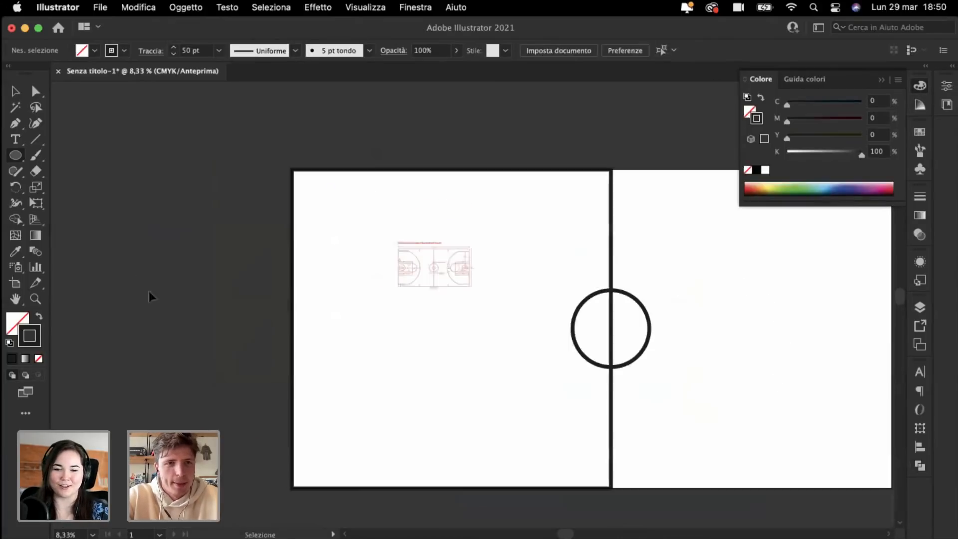
click(15, 91)
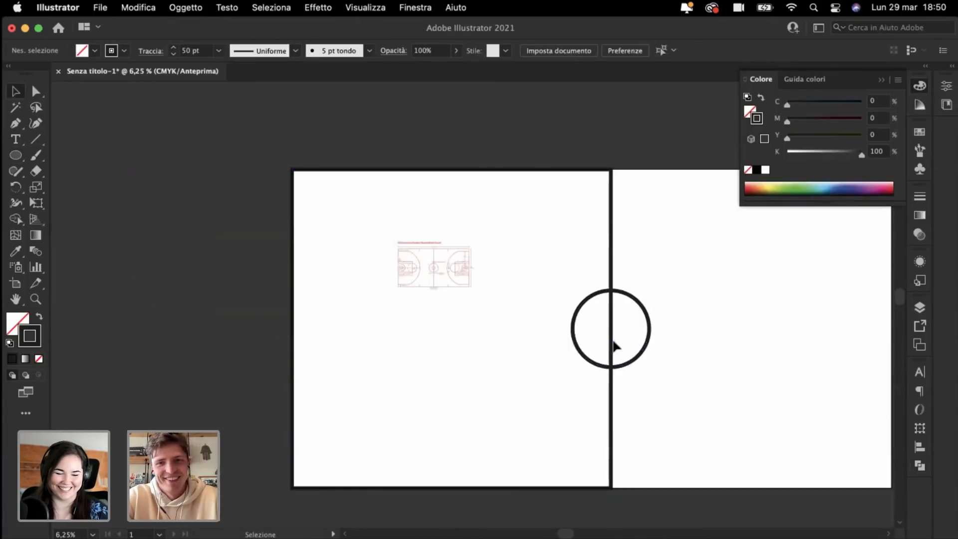
Step: Copy the centre circle into the left half, enlarge it to about 1660 mm, and delete its left half
drag(576, 342, 258, 387)
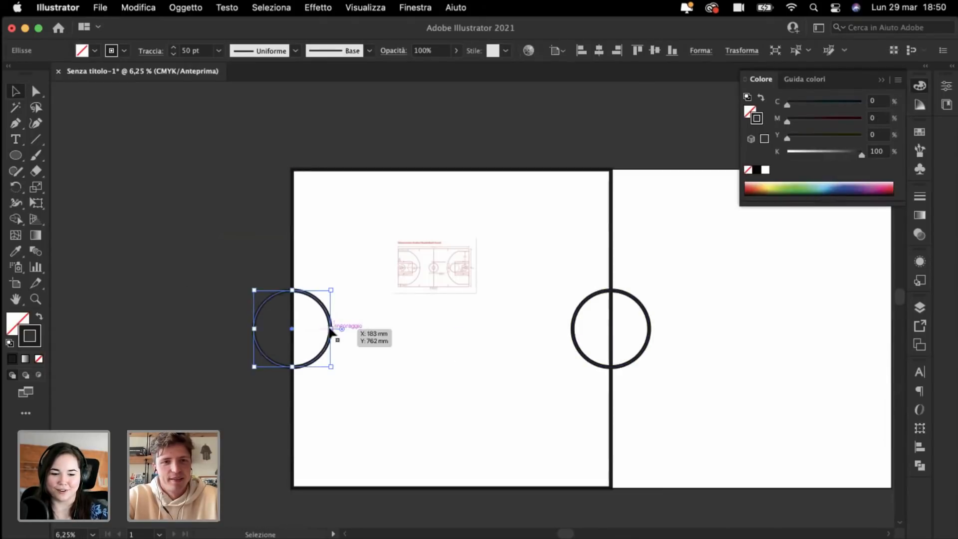
drag(332, 329, 436, 328)
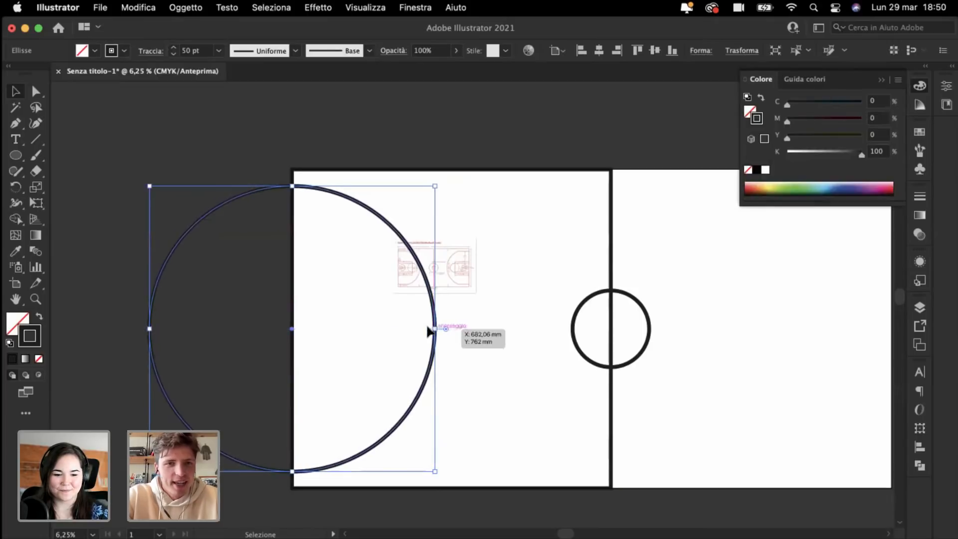
drag(428, 383, 497, 384)
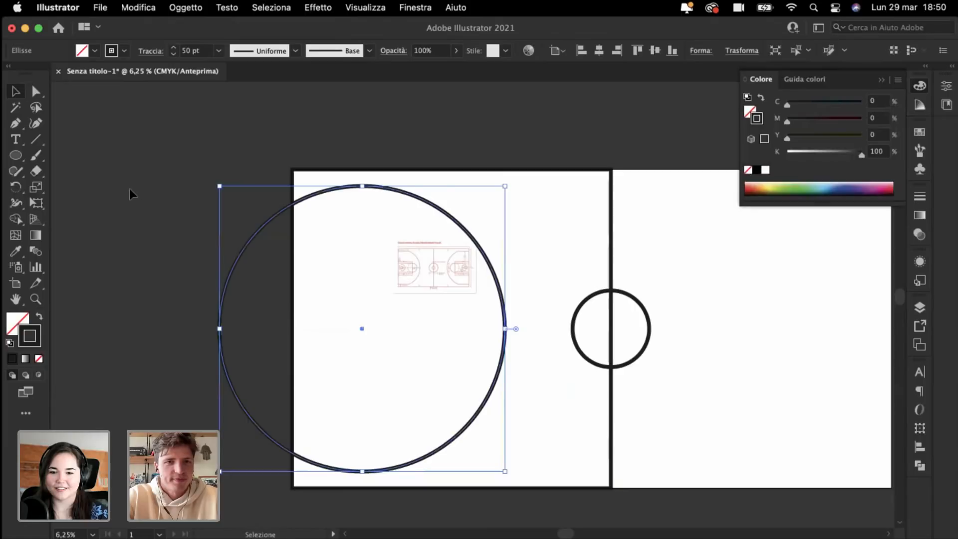
click(57, 136)
click(35, 95)
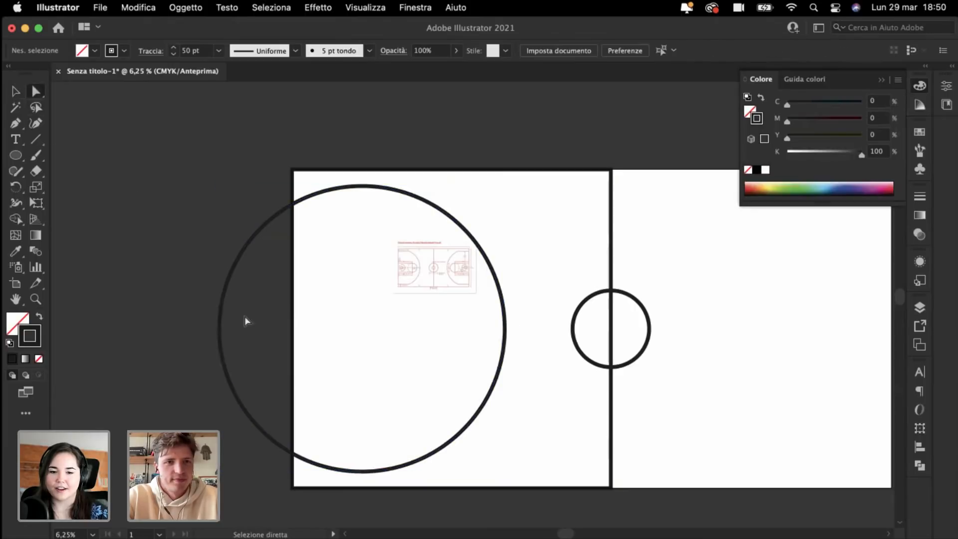
click(220, 334)
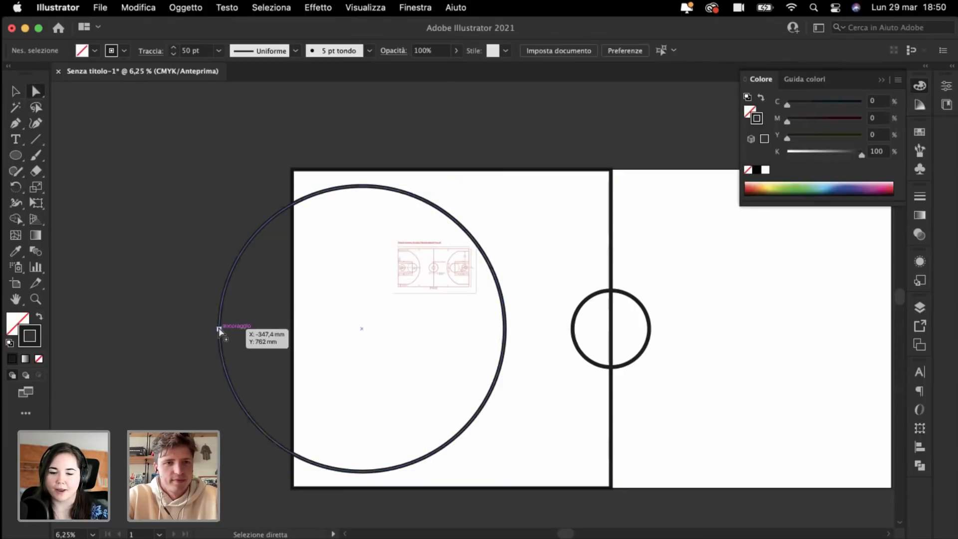
key(Delete)
click(141, 266)
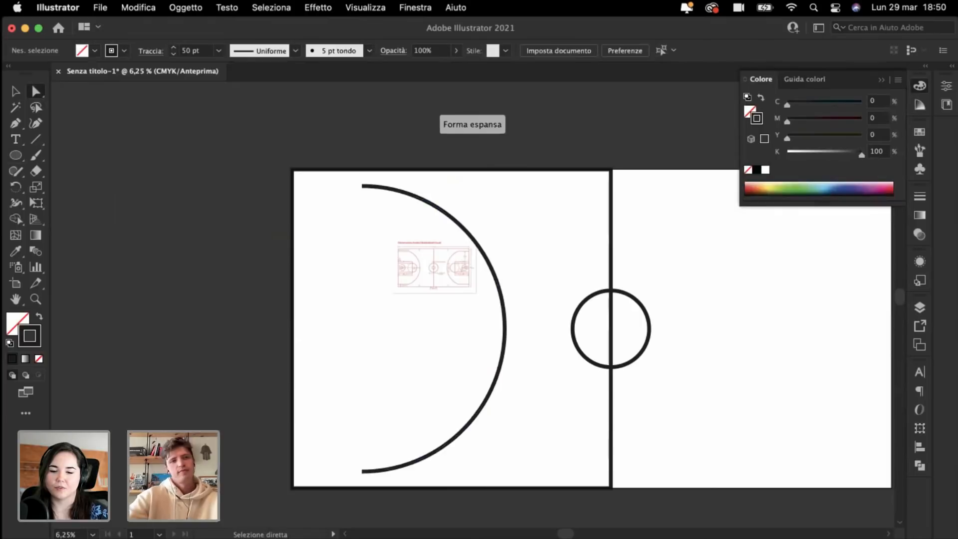
Step: Extend the arc's top and bottom ends with straight lines to the left baseline
click(14, 125)
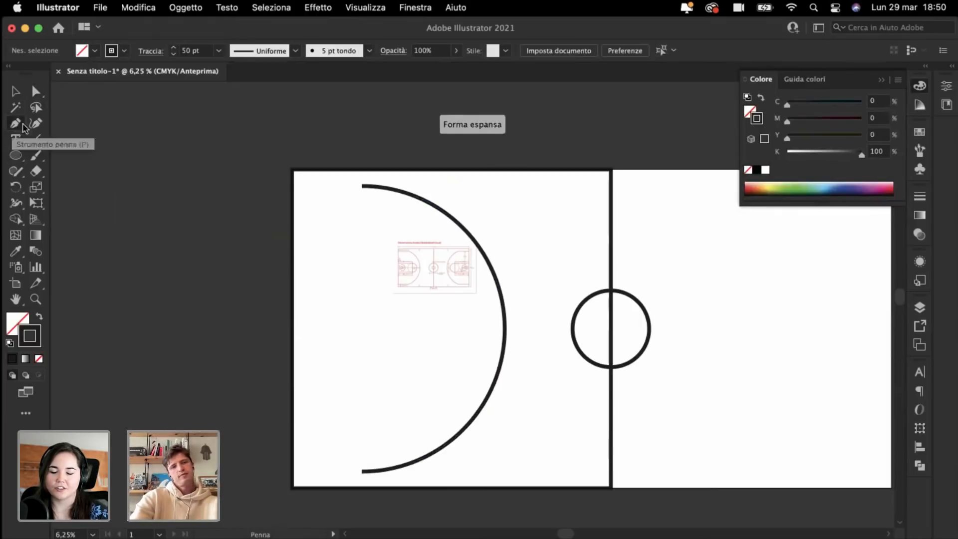
click(363, 187)
click(295, 186)
super+click(212, 264)
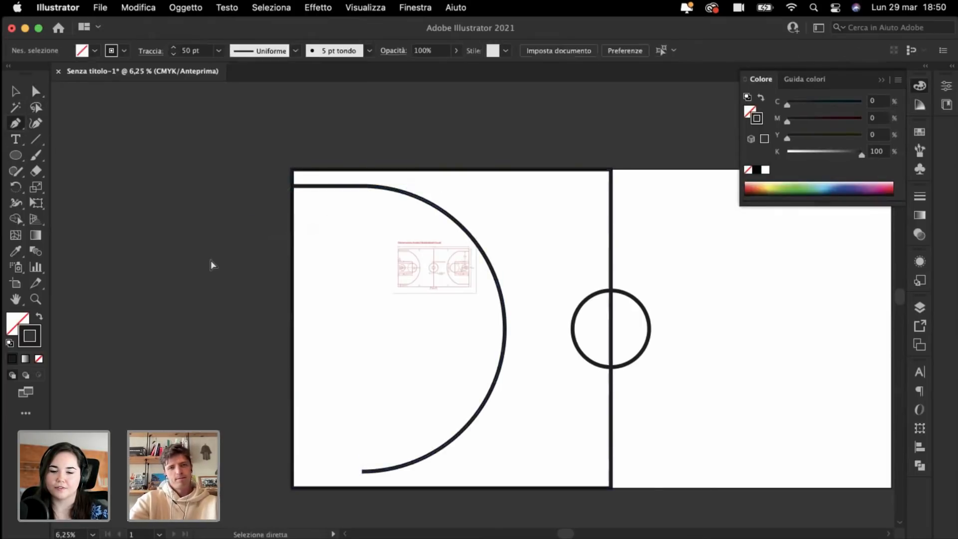
drag(363, 471, 306, 478)
click(294, 472)
super+click(222, 457)
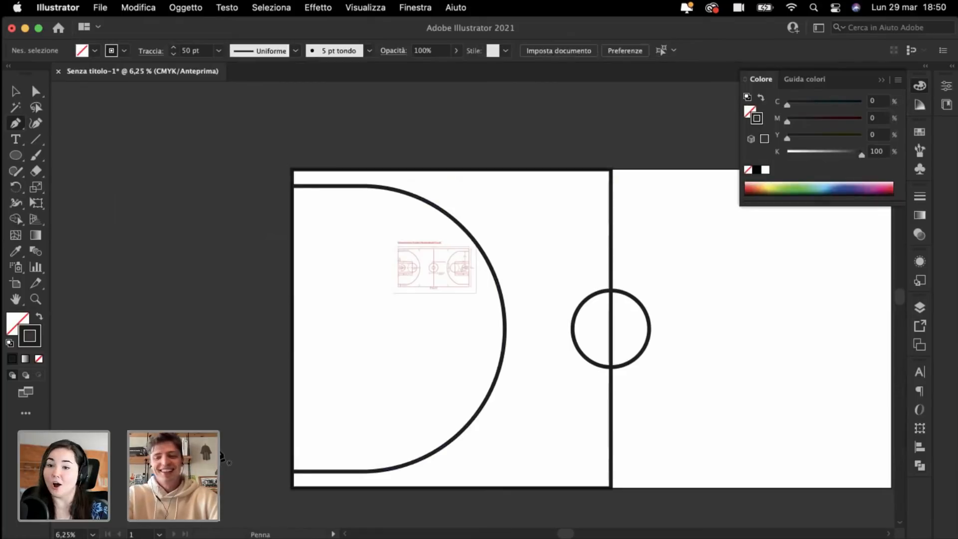
key(super+plus)
Step: Nudge the three-point arc slightly left and move the red reference image off the court
click(17, 91)
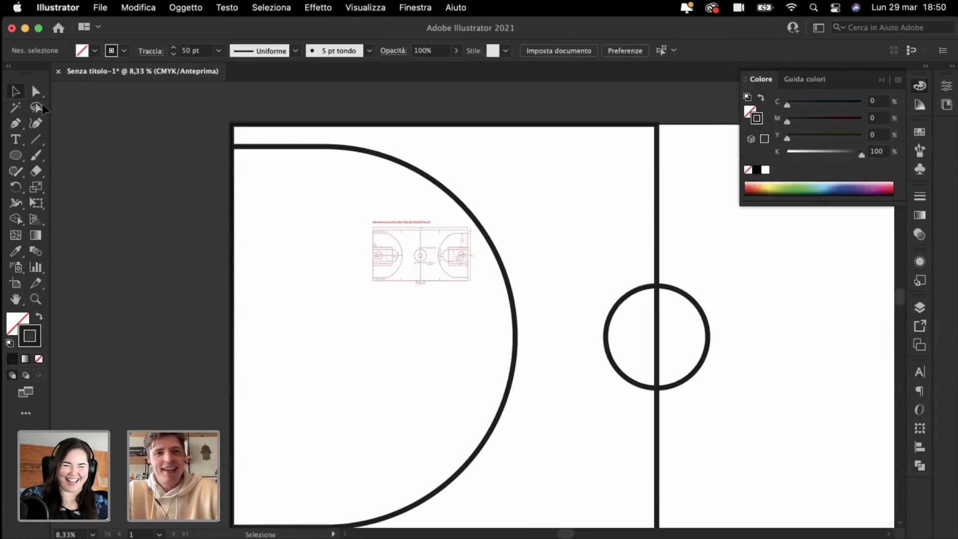
scroll(134, 180, left, 2)
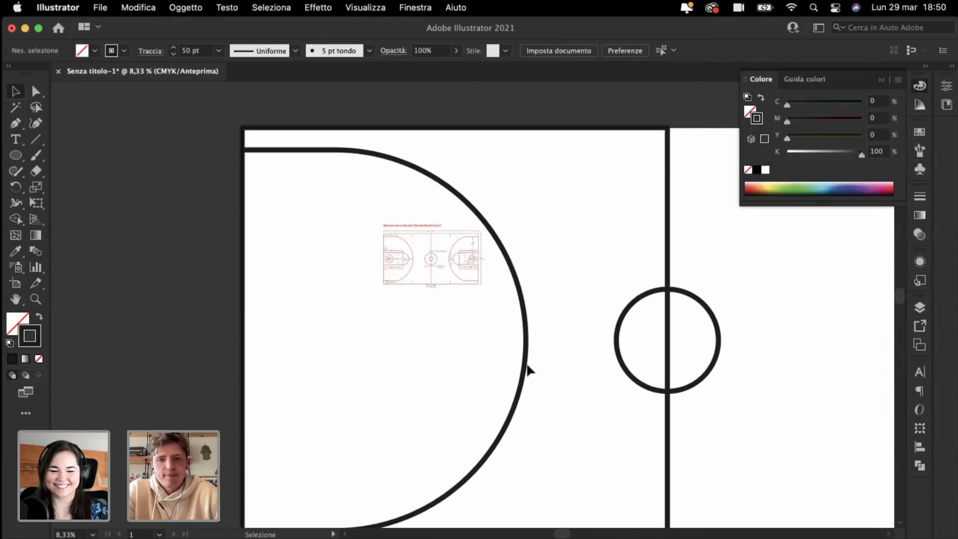
click(528, 370)
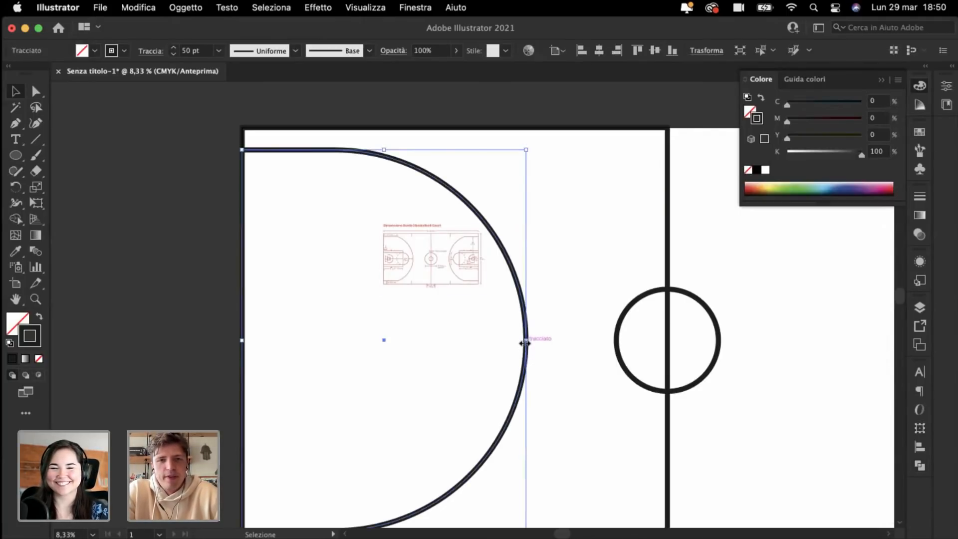
drag(524, 343, 520, 342)
click(406, 341)
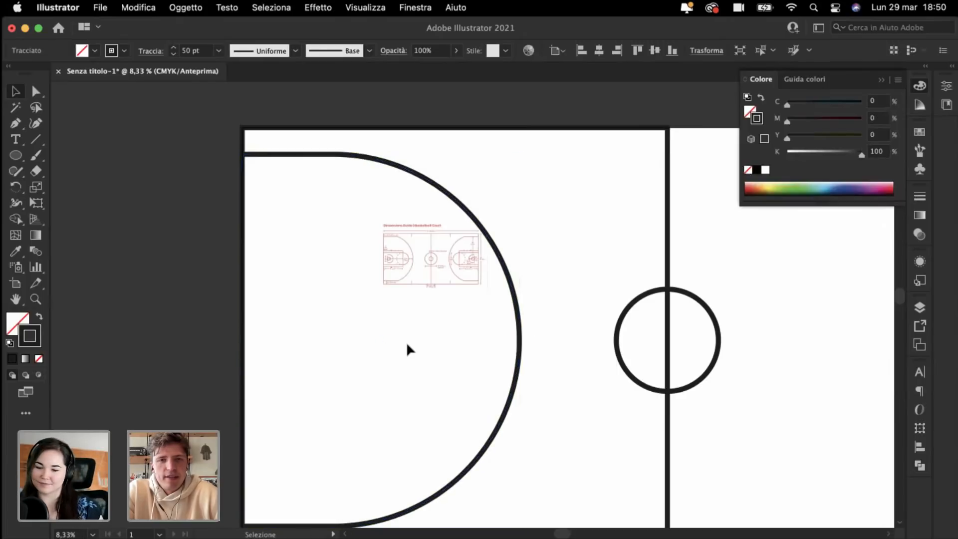
click(418, 263)
drag(419, 263, 143, 260)
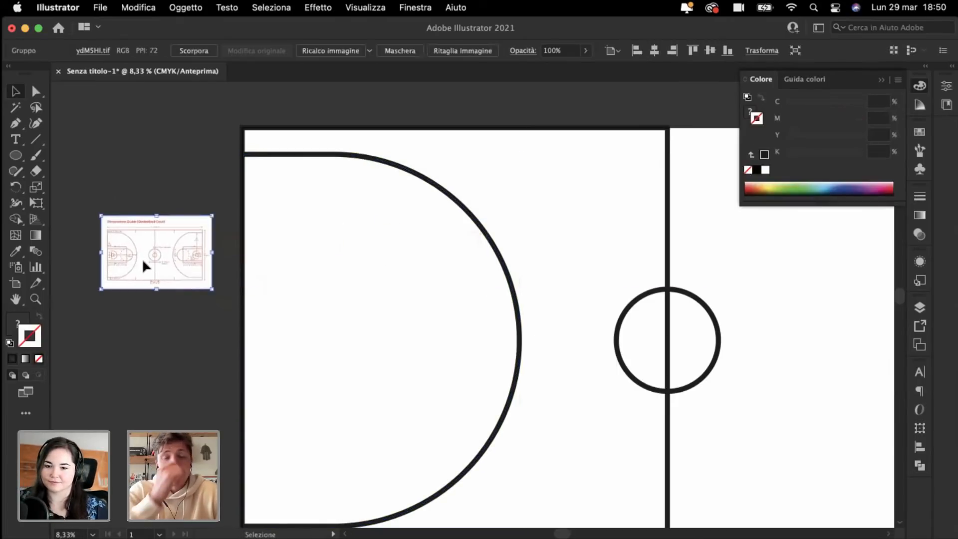
scroll(143, 260, down, 2)
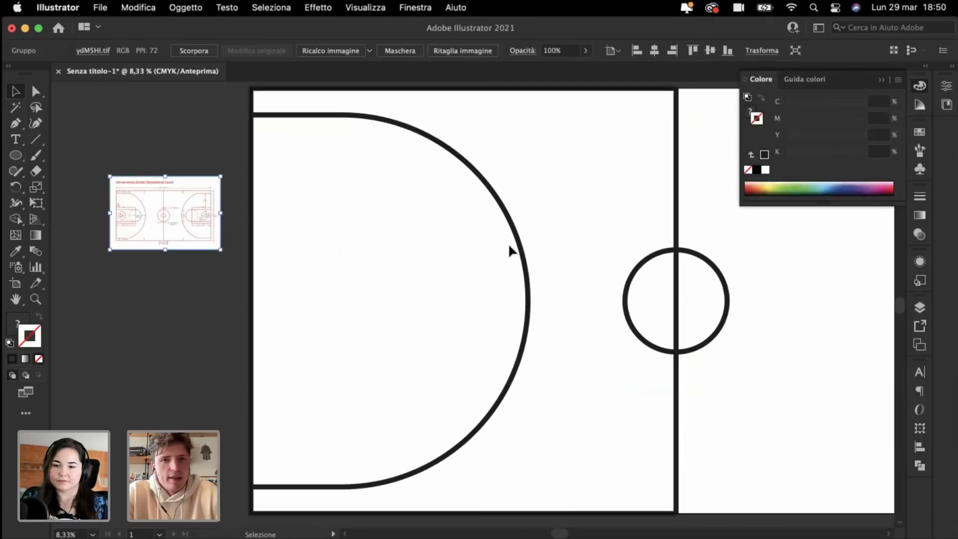
Step: Copy the centre circle inside the arc and draw a vertical line through its centre
drag(627, 299, 364, 343)
click(328, 334)
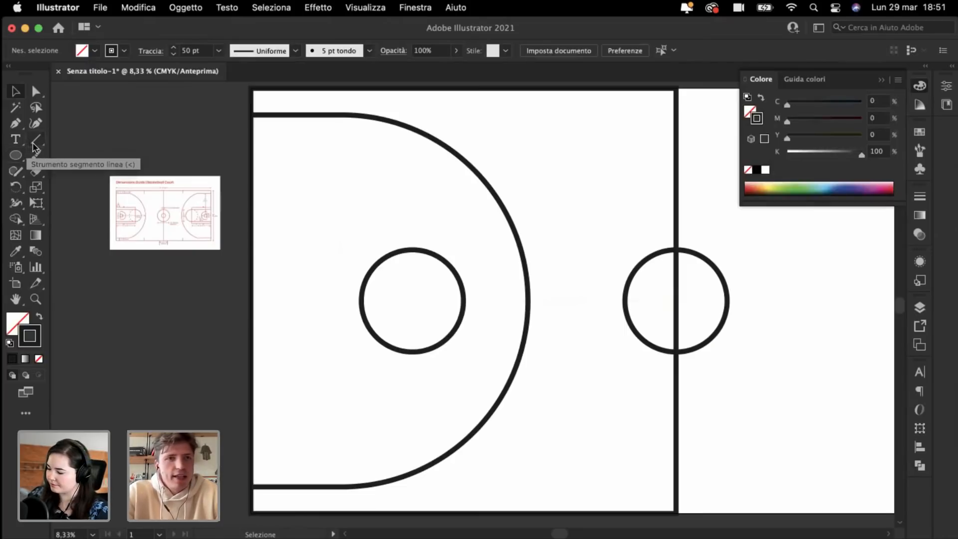
click(35, 139)
drag(412, 301, 413, 234)
super+click(344, 226)
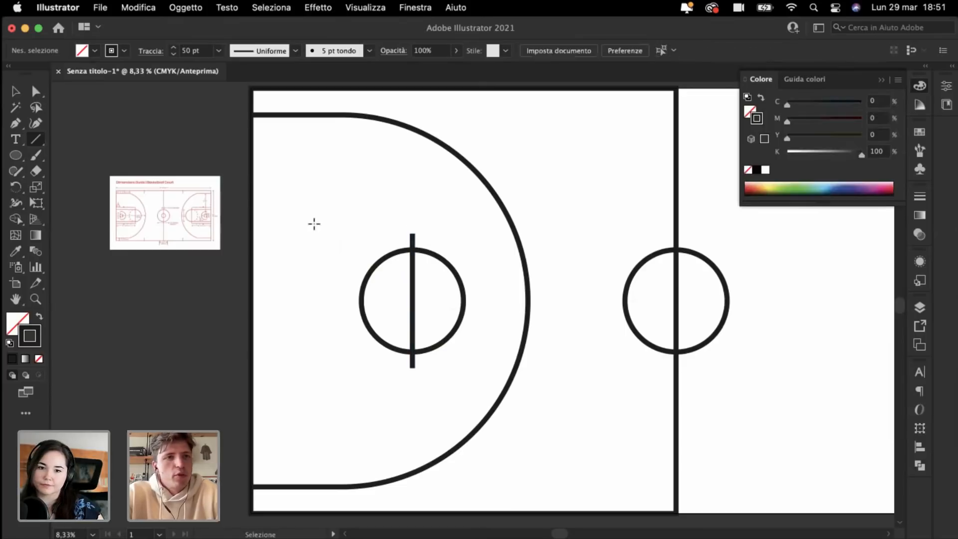
Step: Draw the lane's top, bottom and baseline edges from the vertical line to the left edge
click(14, 125)
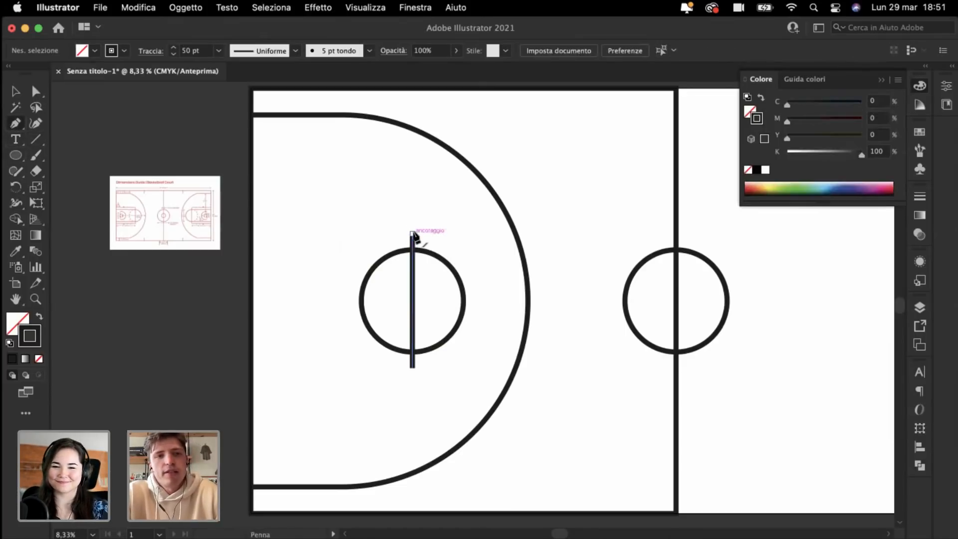
click(413, 232)
click(255, 236)
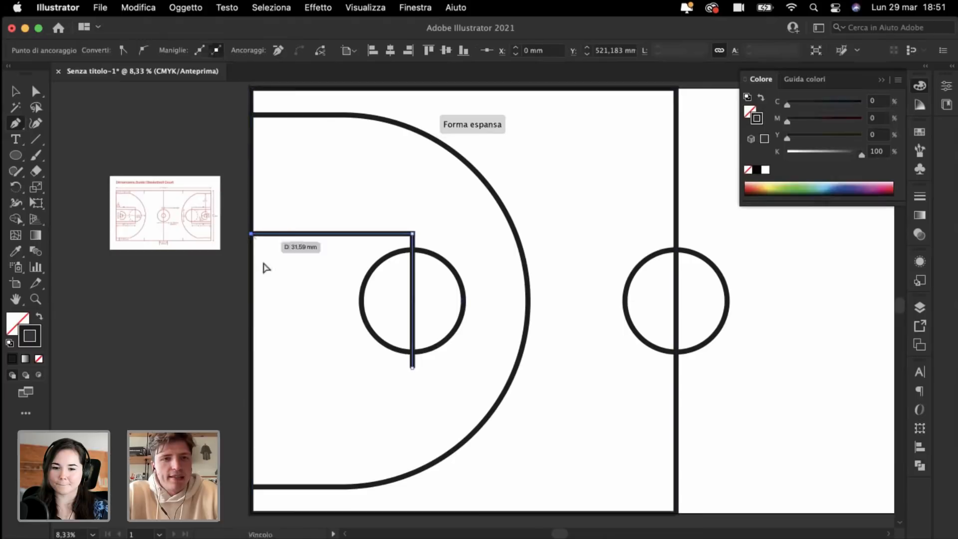
key(Escape)
click(412, 368)
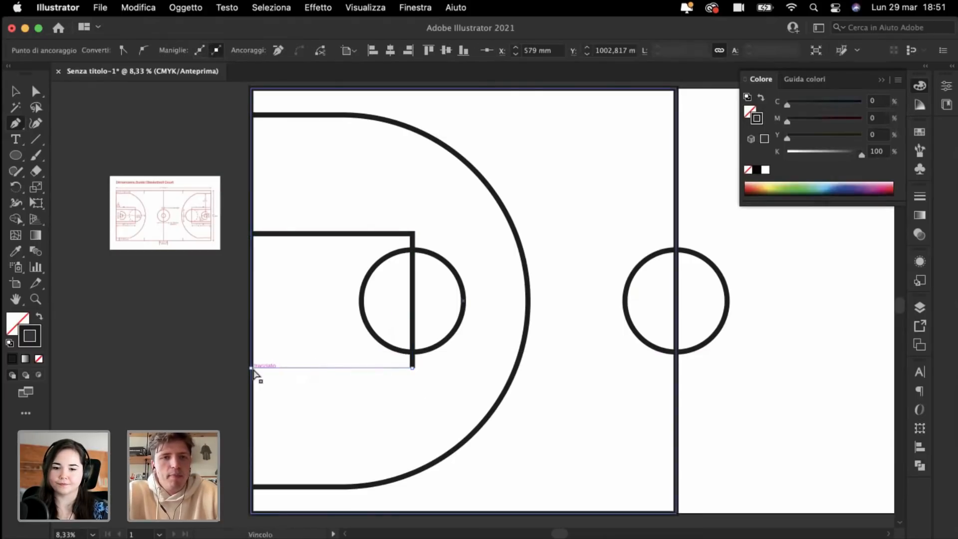
click(252, 369)
key(Escape)
click(252, 234)
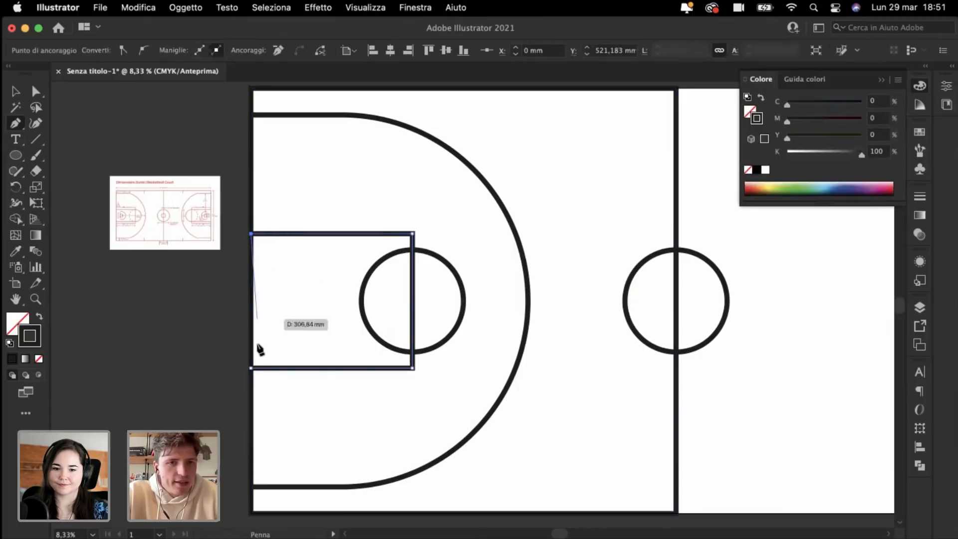
click(254, 369)
key(Escape)
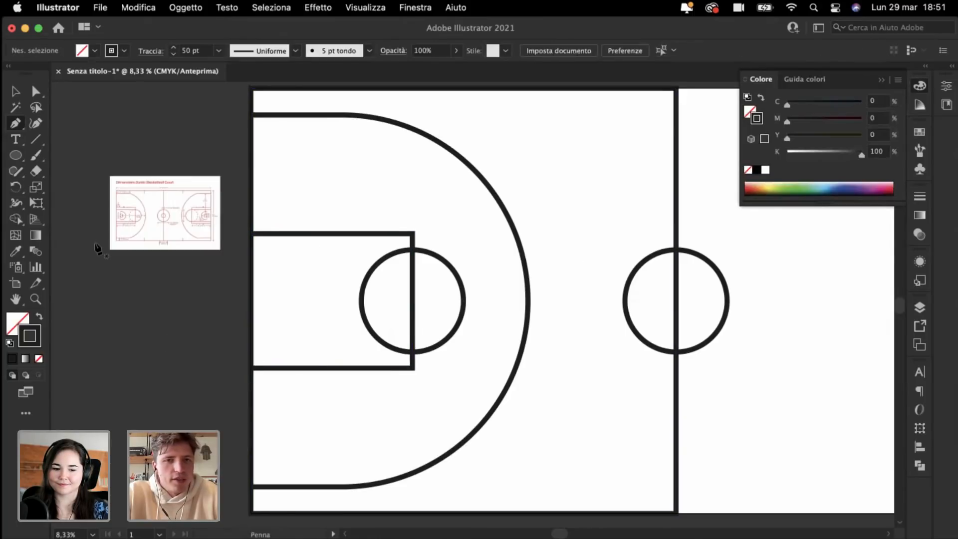
scroll(96, 245, left, 2)
scroll(96, 245, up, 1)
key(super+plus)
scroll(289, 185, left, 1)
key(super+plus)
key(super+plus)
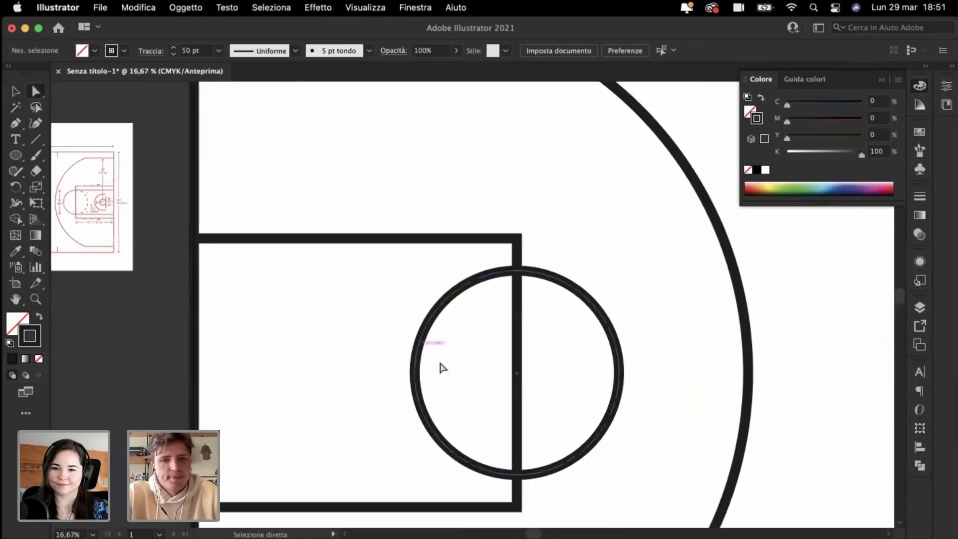
Step: Cut the free-throw circle to a half-arc and fit a 180°-rotated copy against the key's edge
click(411, 373)
key(Delete)
click(15, 91)
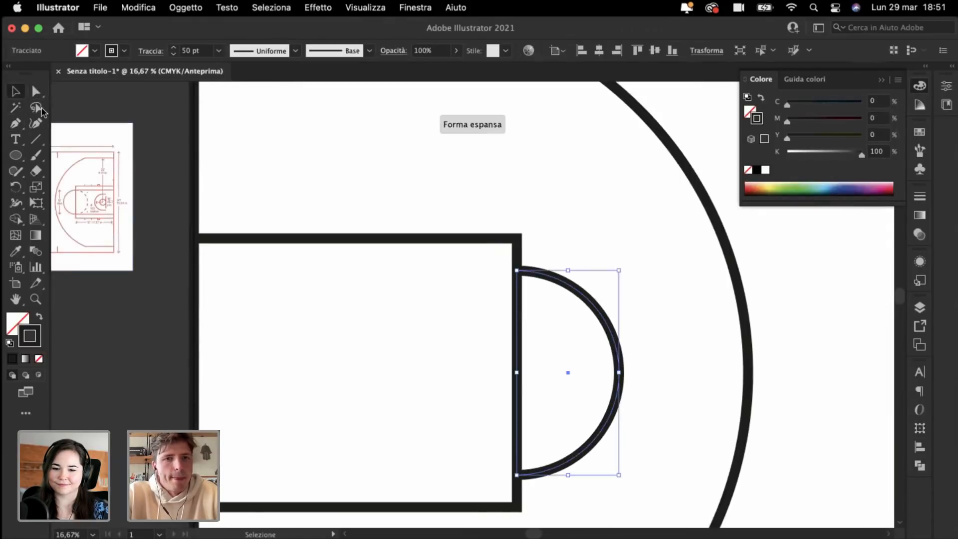
click(396, 317)
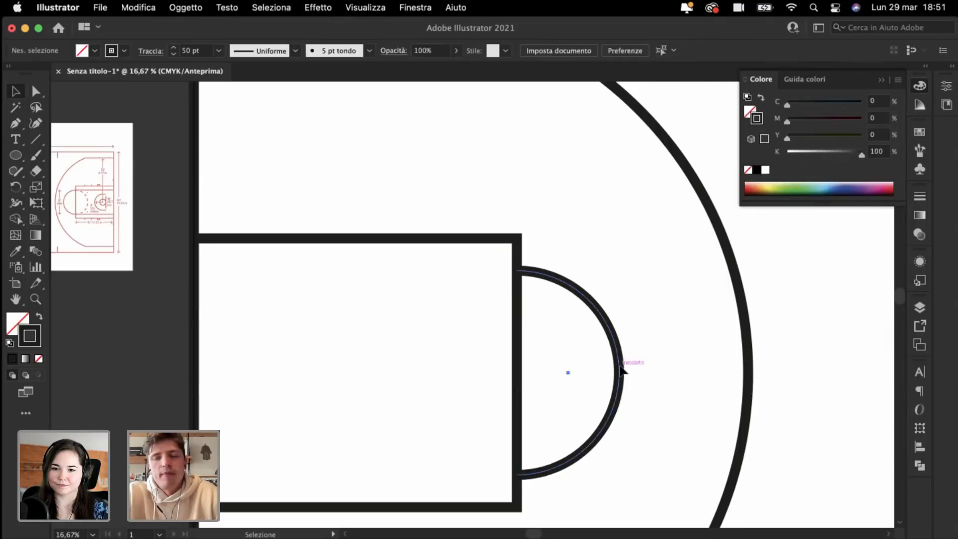
drag(622, 369, 476, 372)
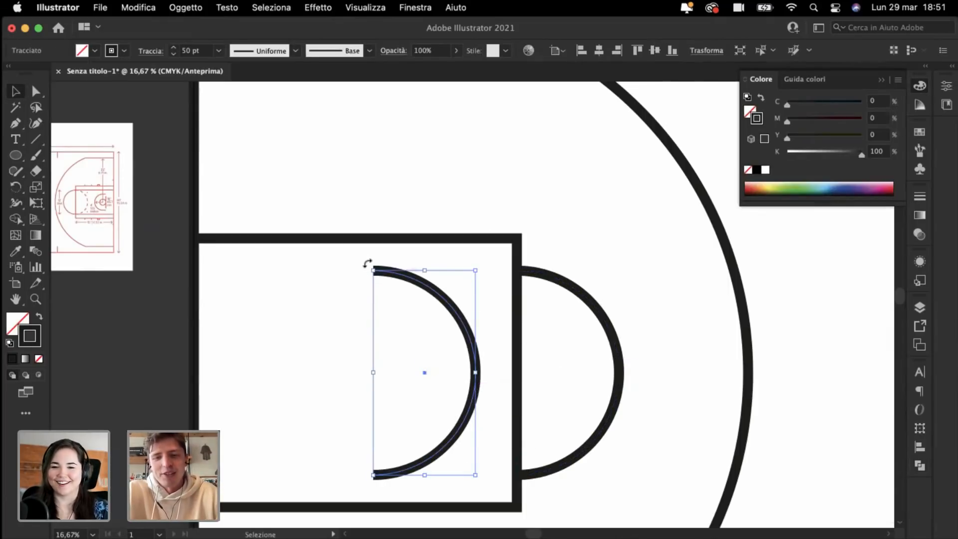
drag(368, 263, 447, 412)
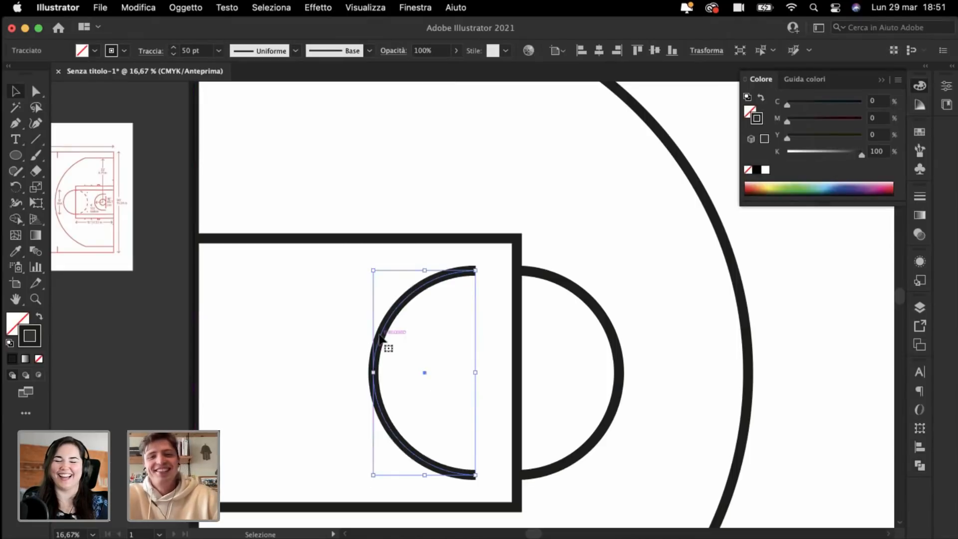
drag(380, 339, 422, 339)
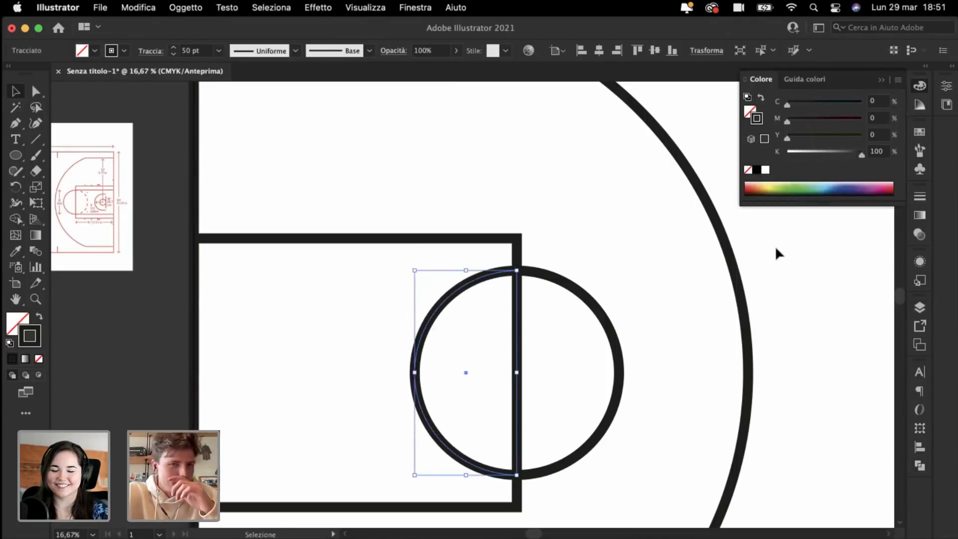
Step: Make the inner half-arc a dashed line with 100 pt dashes
click(921, 197)
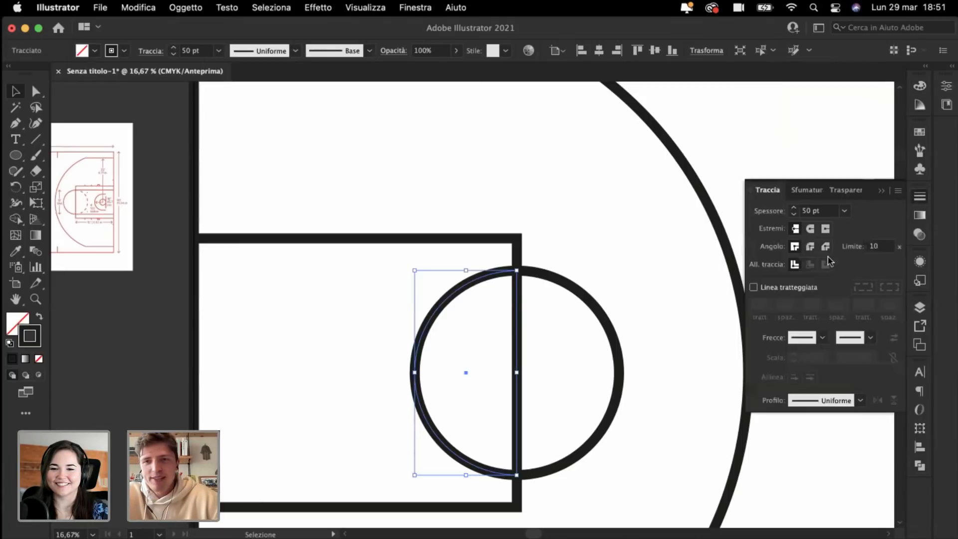
click(754, 288)
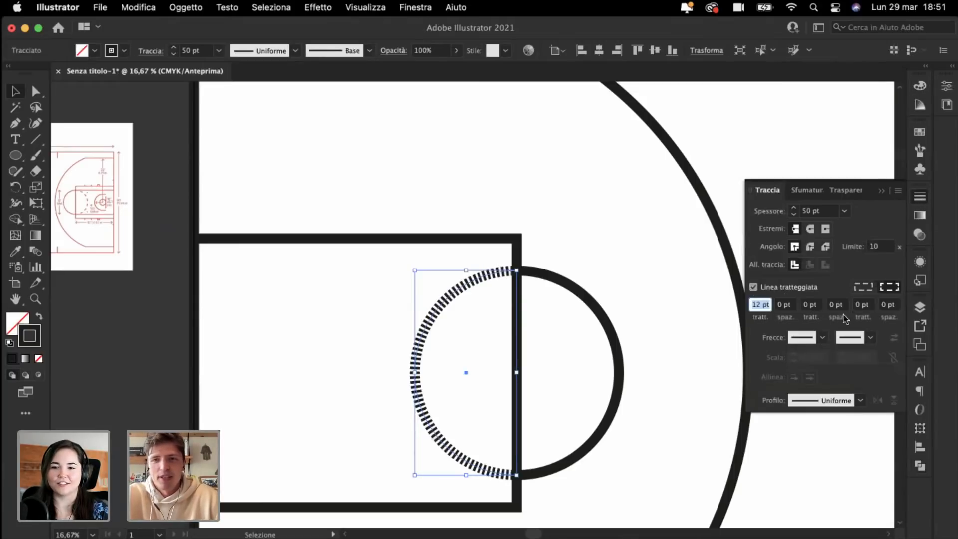
text(10)
key(Return)
key(shift+Up)
key(shift+Up)
key(shift+Up)
key(shift+Up)
key(shift+Up)
key(shift+Up)
key(shift+Up)
key(shift+Up)
key(shift+Up)
key(shift+Up)
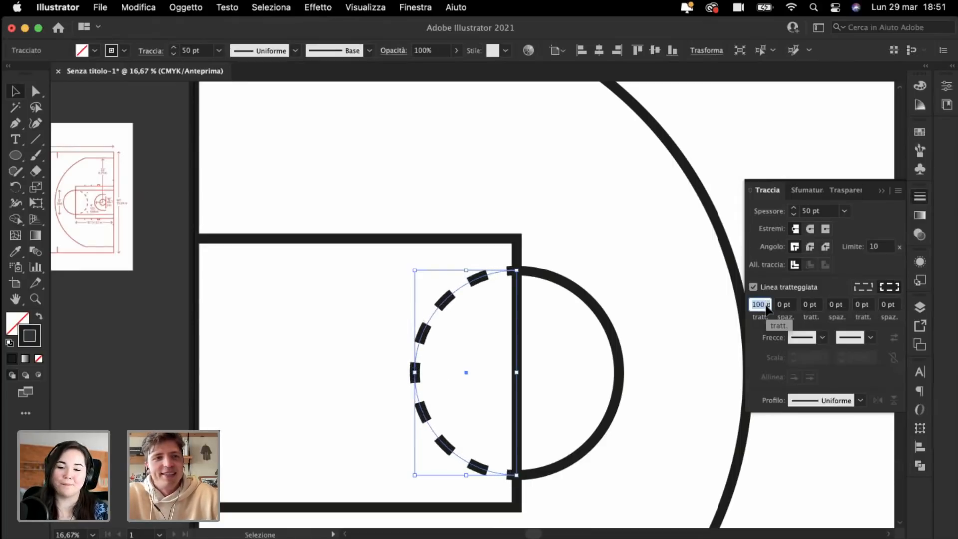
key(shift+Up)
key(shift+Down)
key(shift+Up)
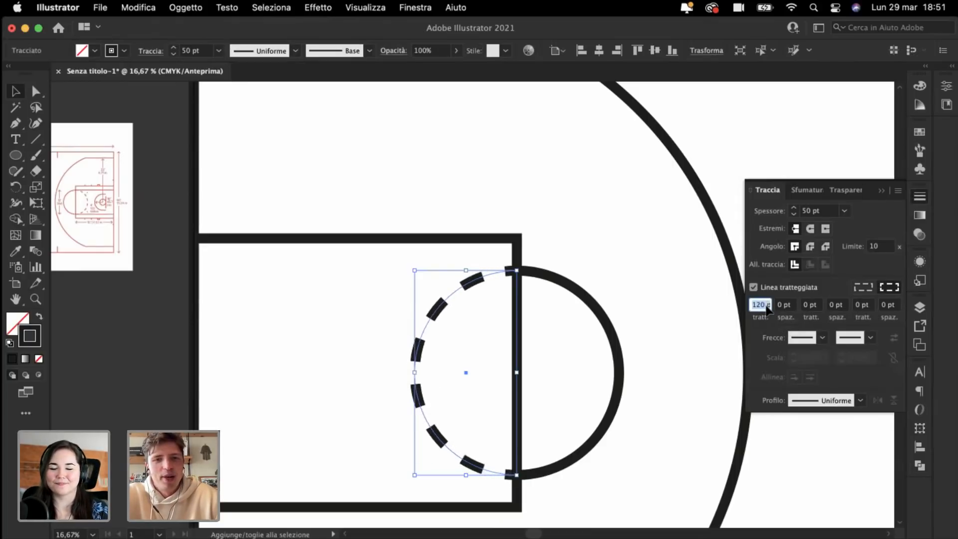
key(shift+Down)
click(545, 160)
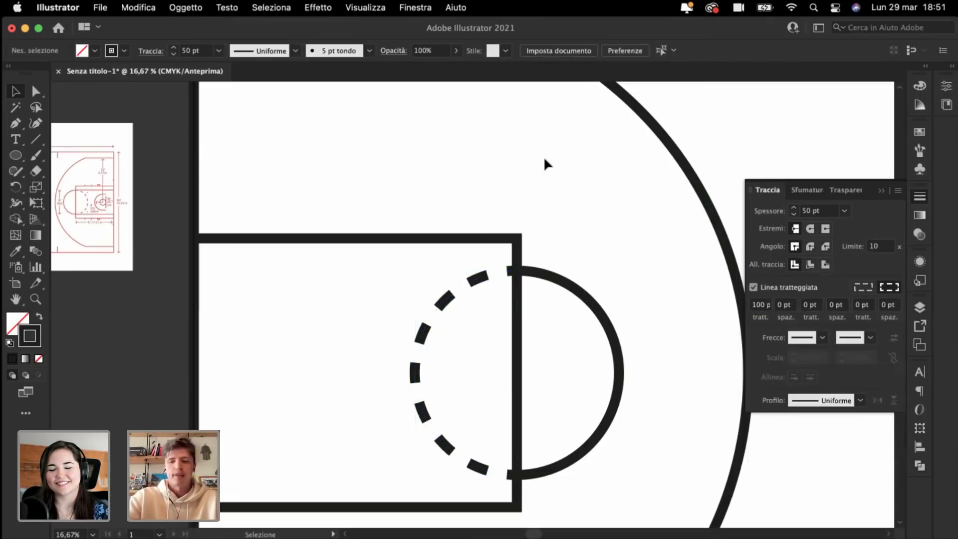
key(super+minus)
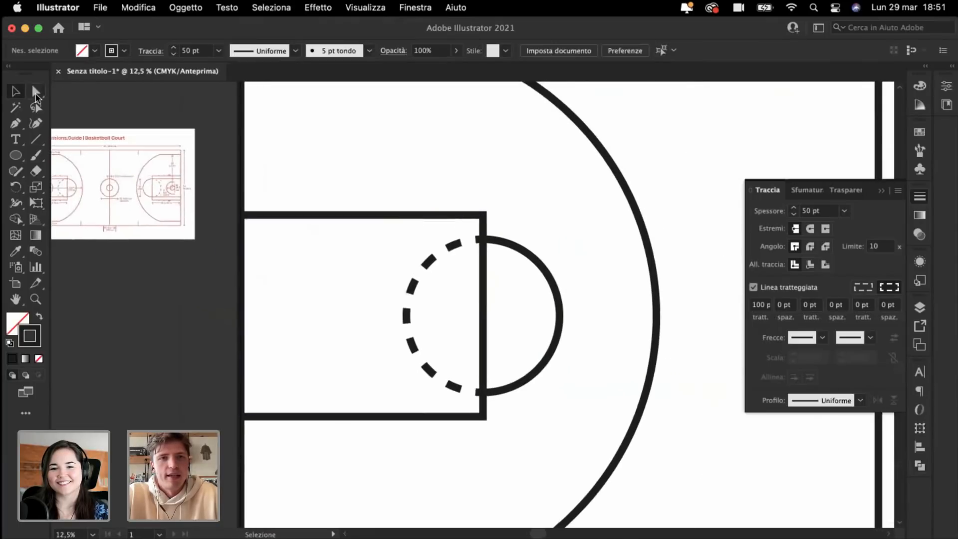
Step: Select the key-area paths with Direct Selection and zoom out to the whole court
click(36, 93)
drag(405, 189, 571, 453)
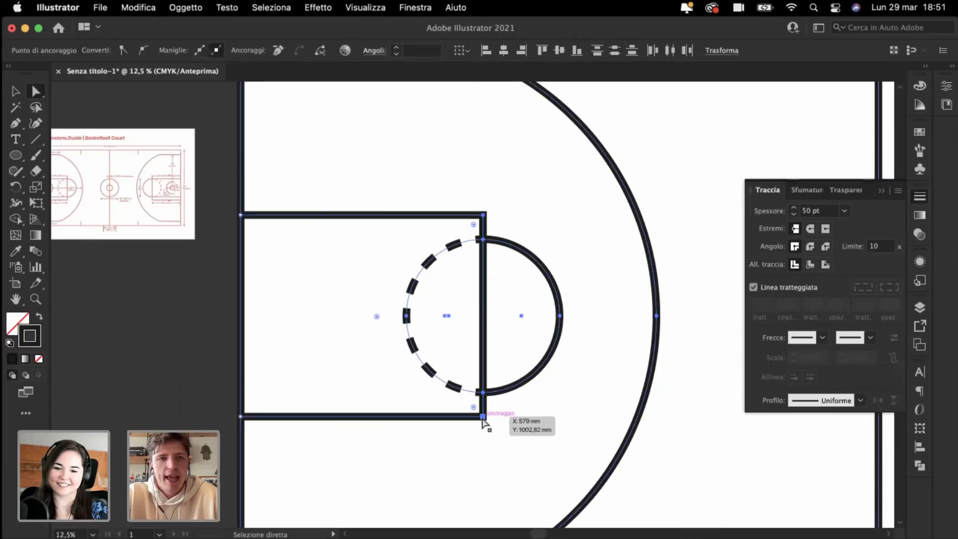
key(super+minus)
key(super+minus)
click(382, 207)
Step: Move the key rectangle and free-throw arcs right, leaving the three-point arc in place
key(super+plus)
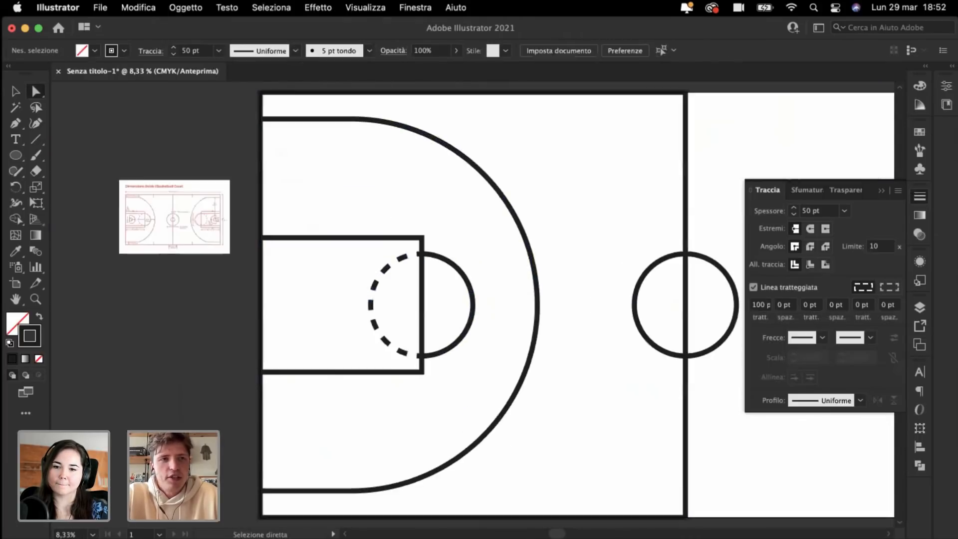
click(11, 93)
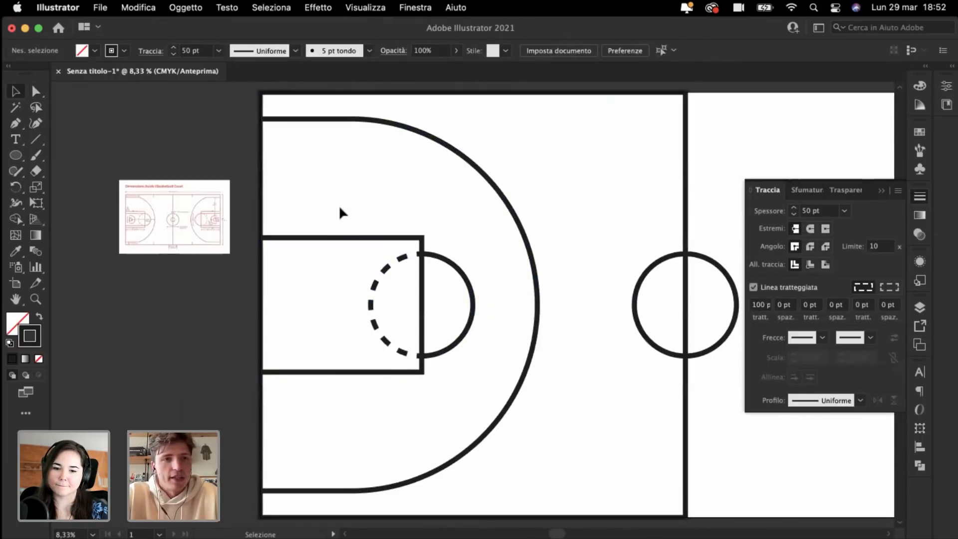
drag(339, 207, 460, 370)
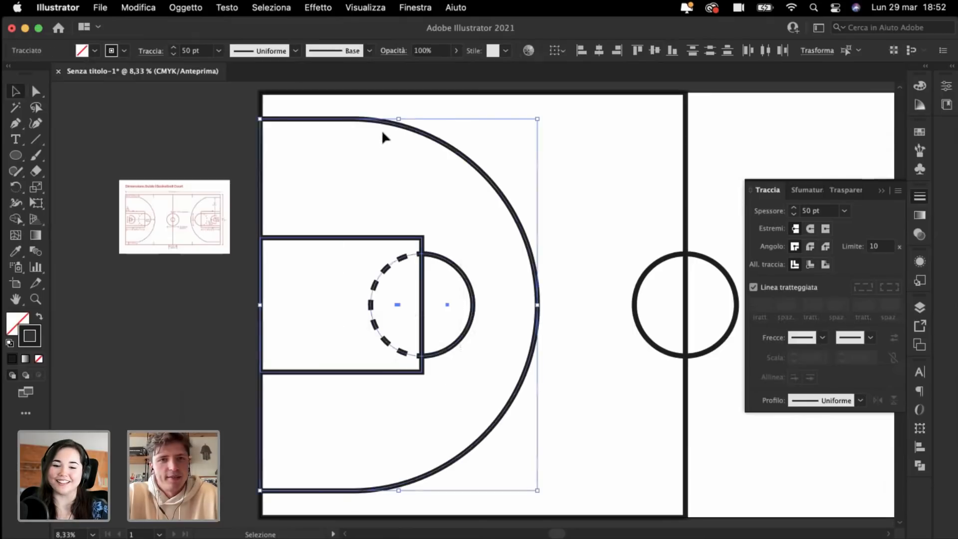
shift+click(365, 122)
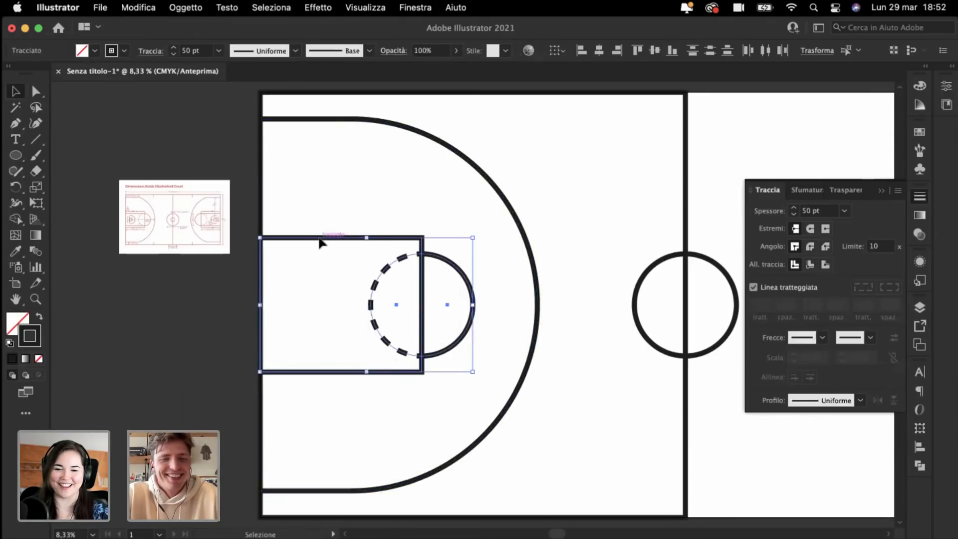
drag(319, 243, 338, 242)
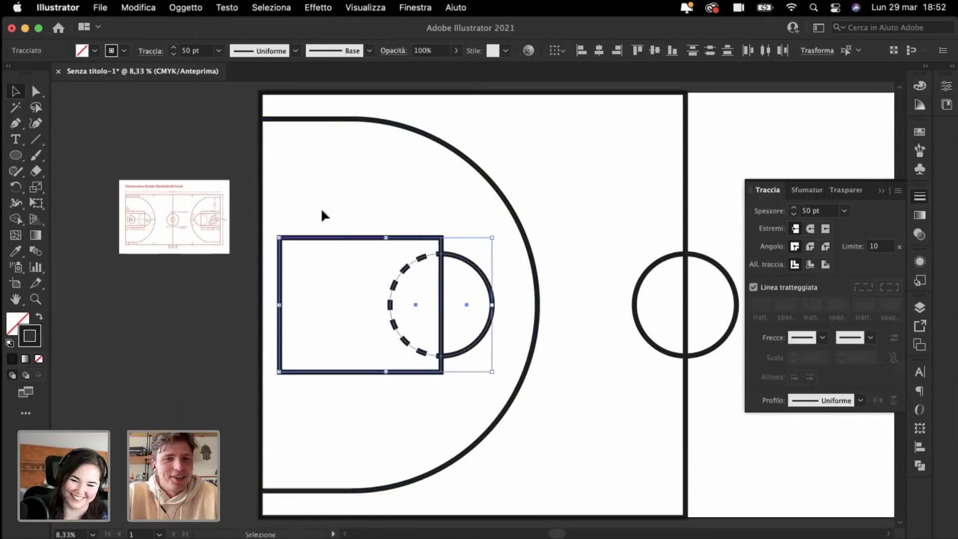
click(310, 198)
Step: Stretch the key rectangle's left side back out to the baseline
key(super+equal)
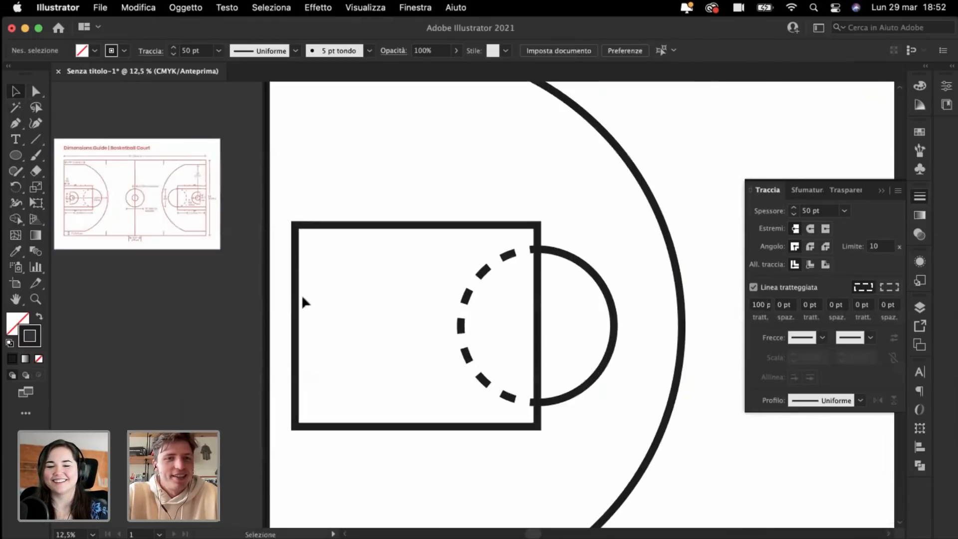
click(296, 305)
drag(296, 325, 268, 327)
click(172, 343)
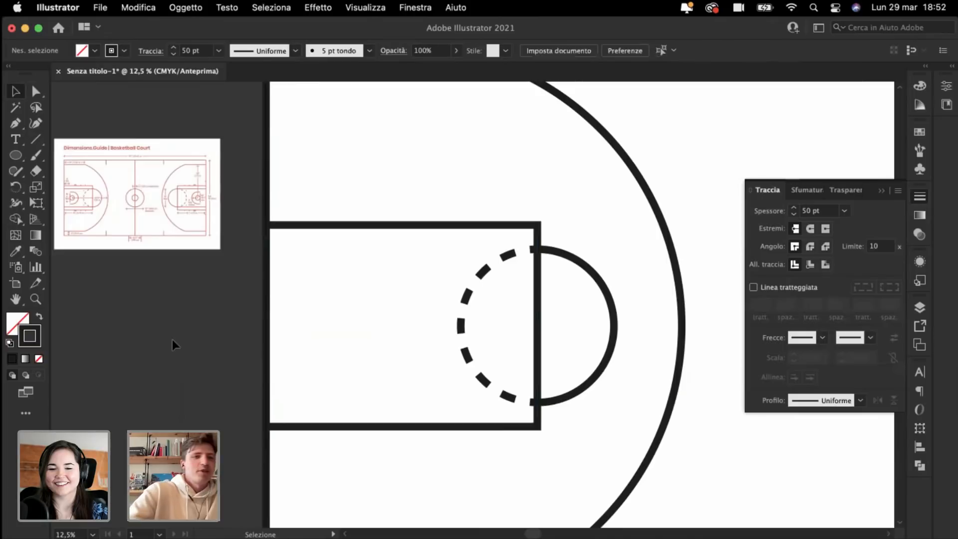
scroll(172, 340, left, 2)
key(super+equal)
scroll(172, 340, left, 4)
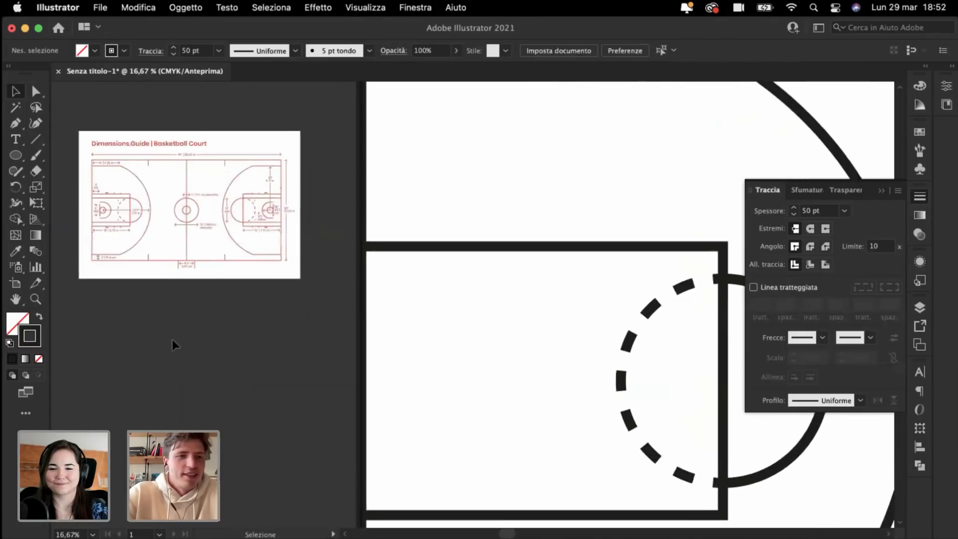
scroll(246, 346, right, 4)
scroll(246, 347, down, 1)
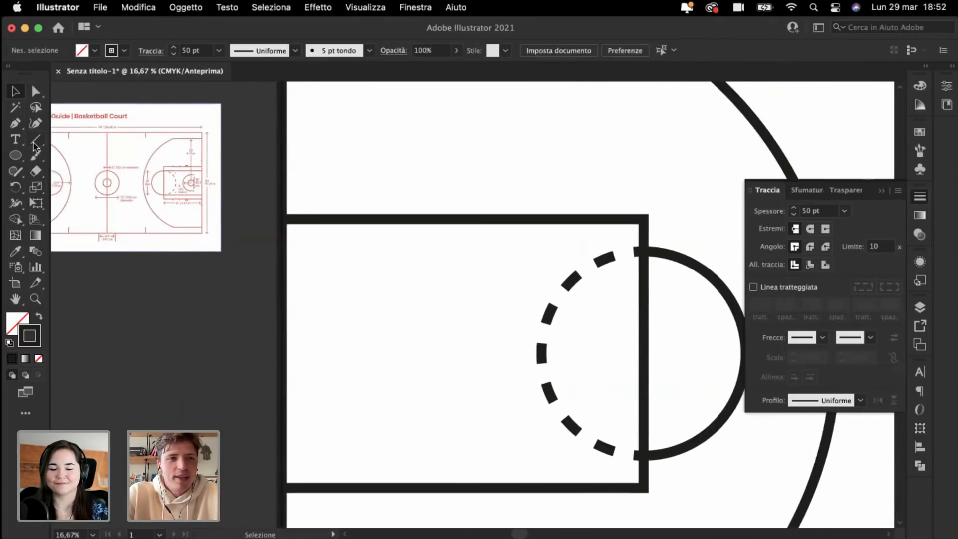
Step: Draw a 180-long vertical backboard line and move it lower inside the key
click(36, 143)
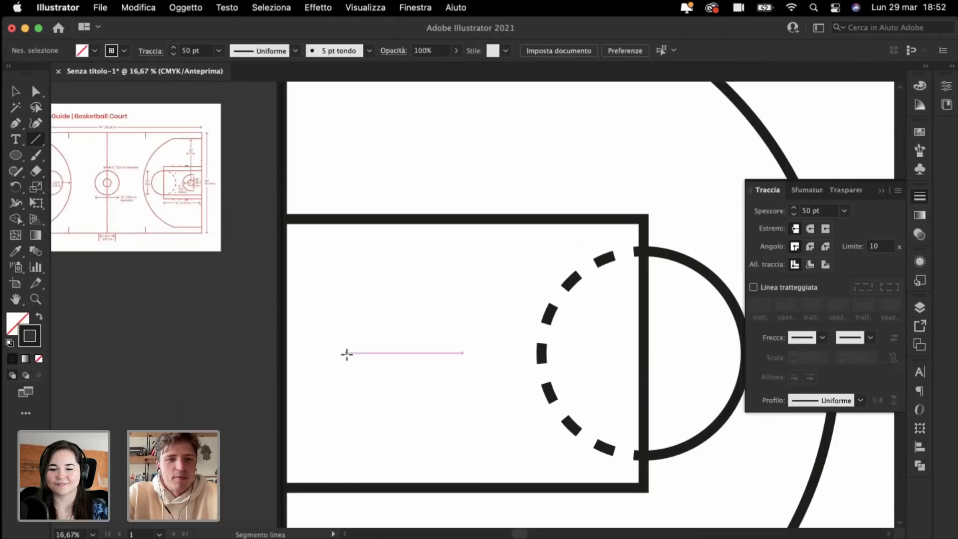
click(350, 354)
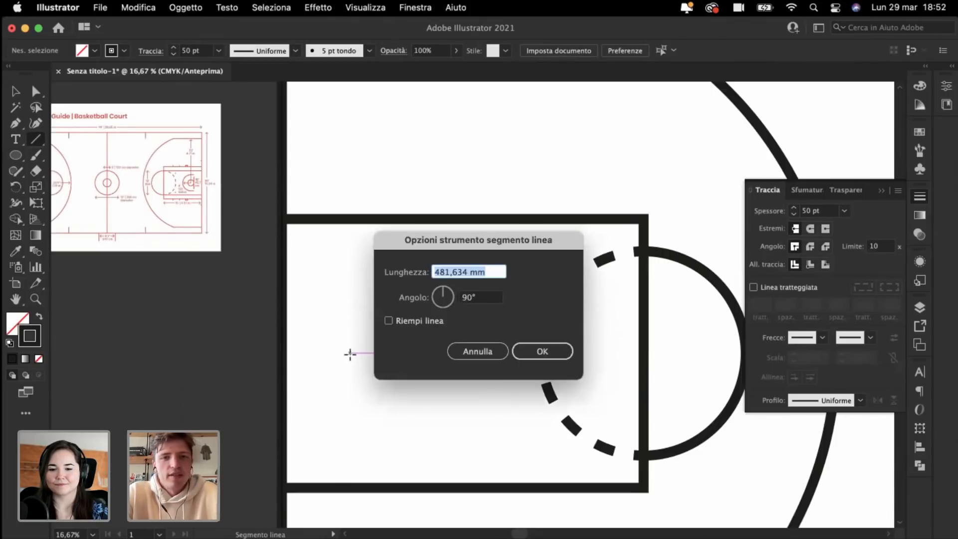
text(180)
key(Return)
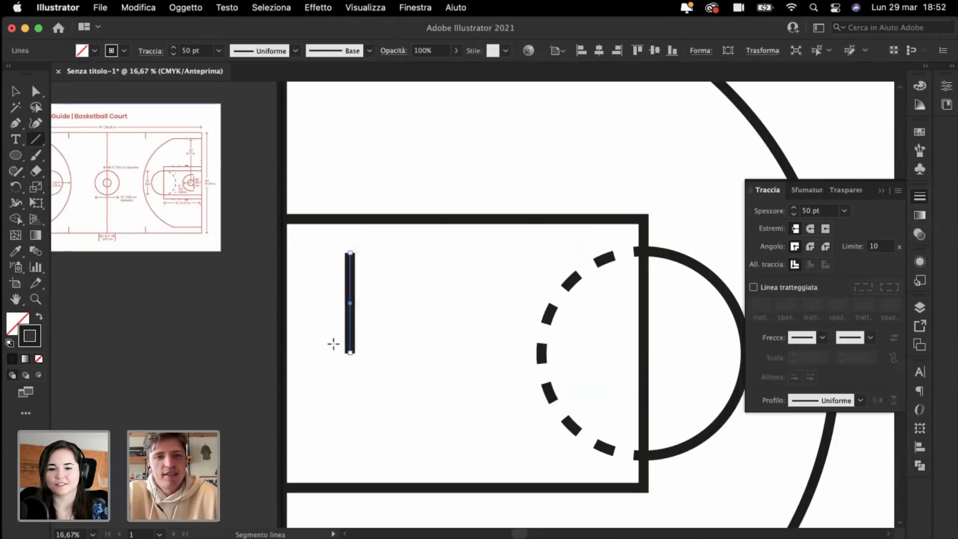
click(16, 91)
click(264, 199)
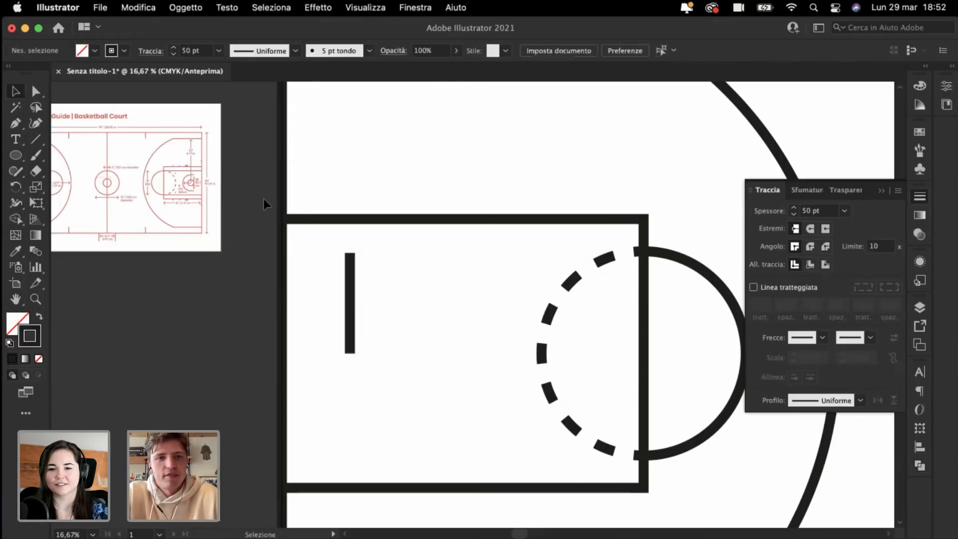
drag(353, 327, 353, 376)
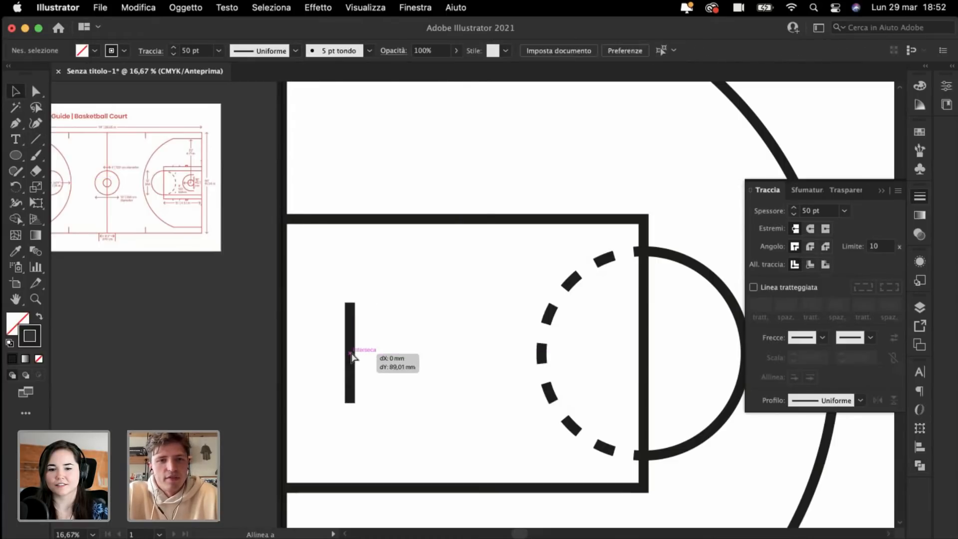
click(206, 348)
key(super+minus)
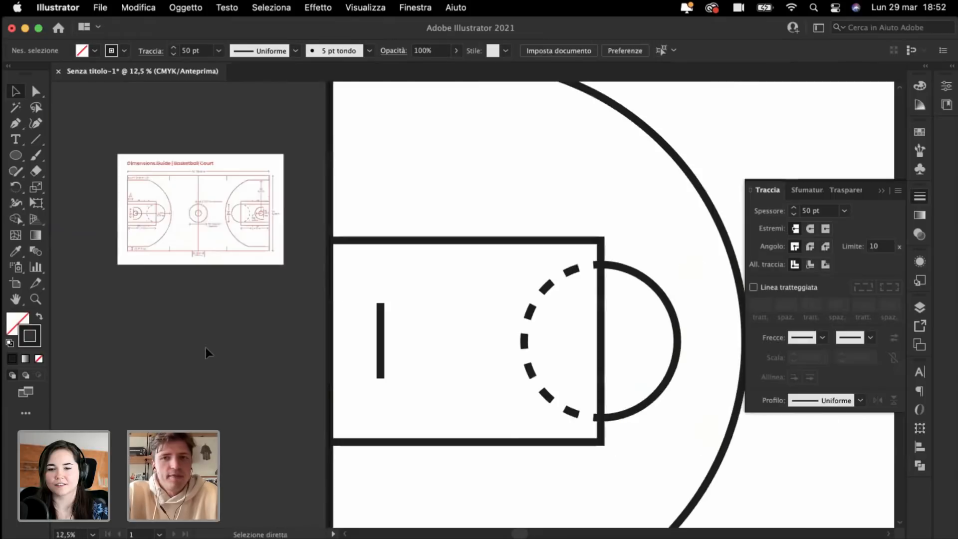
key(super+plus)
scroll(205, 347, left, 3)
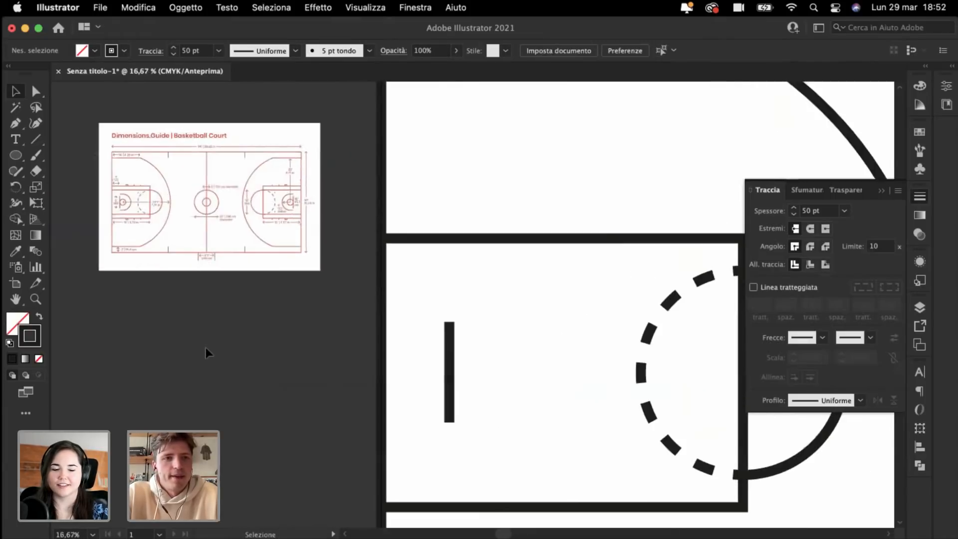
key(super+minus)
Step: Copy the solid half-arc and shrink it to about 130 × 260 mm beside the backboard
drag(713, 425, 496, 444)
key(super+plus)
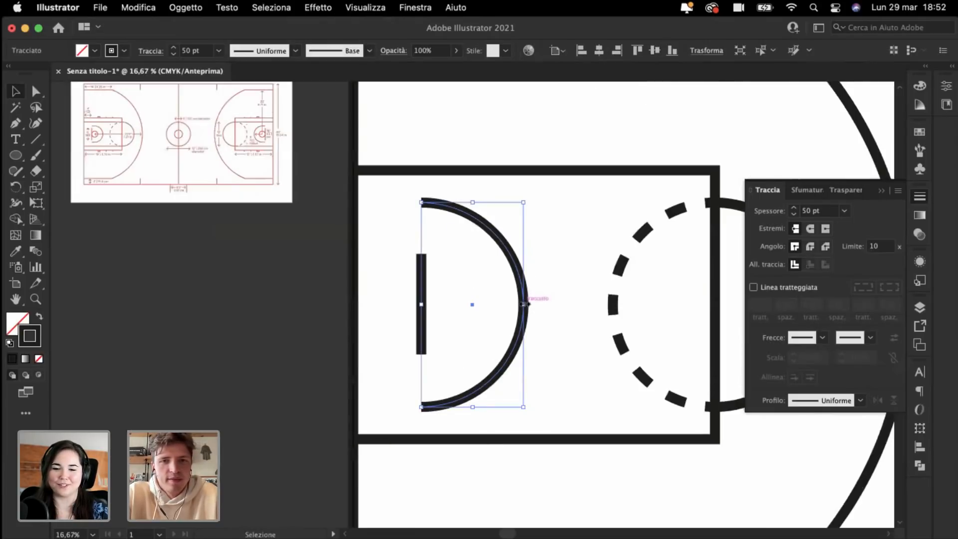
drag(520, 305, 556, 329)
click(228, 298)
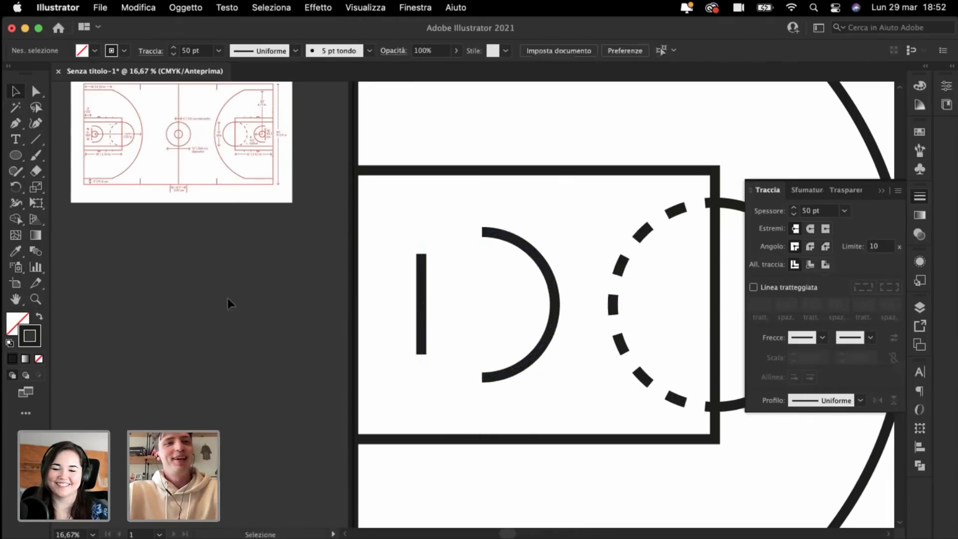
scroll(228, 298, left, 5)
scroll(228, 298, up, 10)
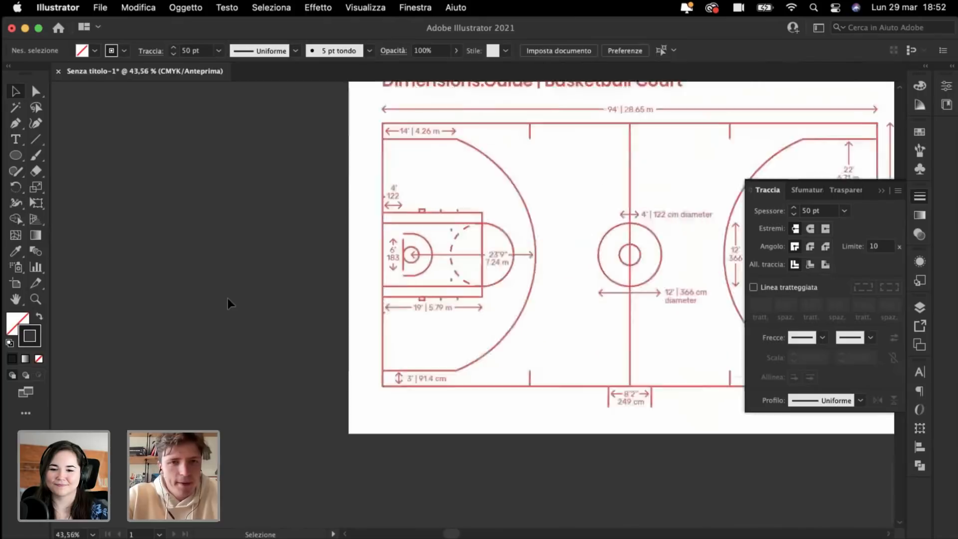
scroll(228, 298, up, 4)
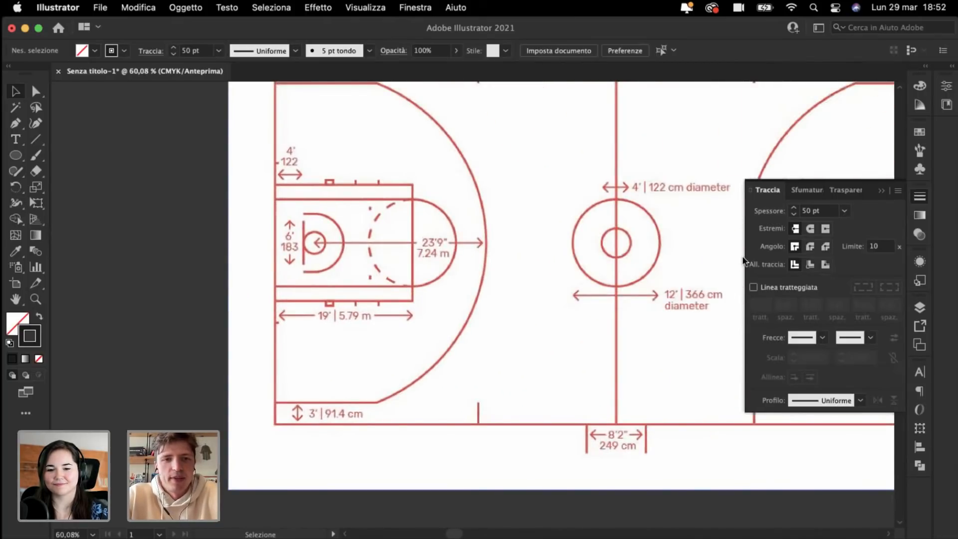
click(882, 194)
scroll(802, 278, down, 4)
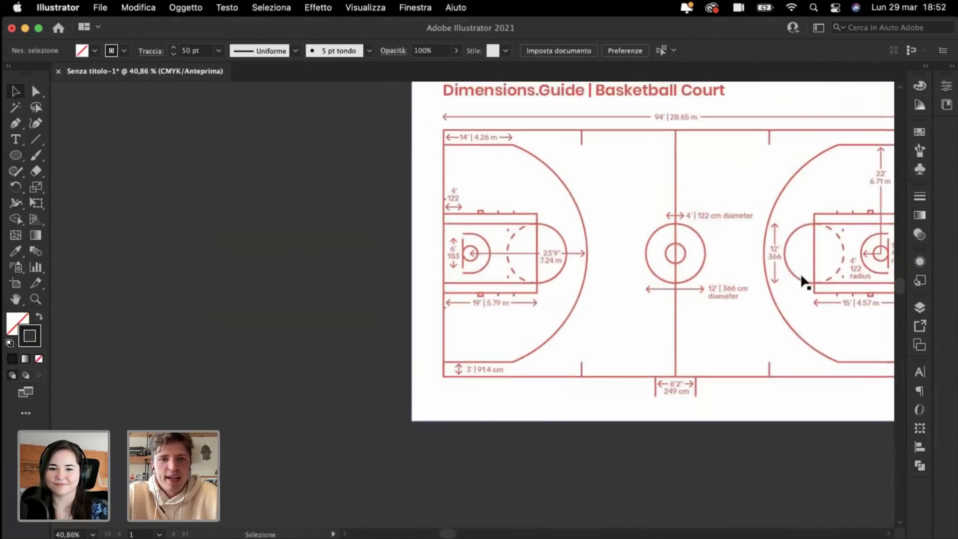
scroll(802, 278, up, 2)
scroll(803, 278, left, 1)
scroll(802, 279, right, 3)
scroll(802, 280, down, 1)
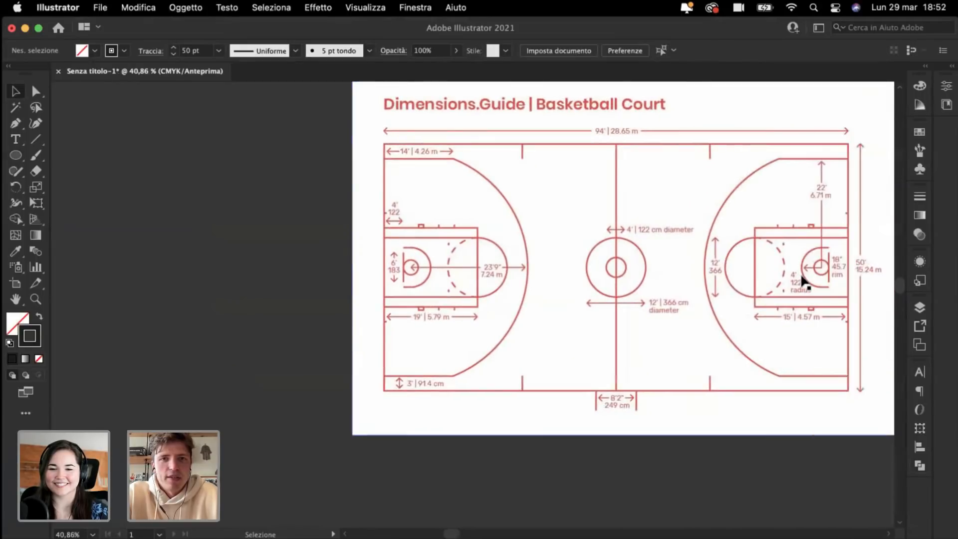
scroll(802, 279, down, 7)
scroll(802, 280, right, 9)
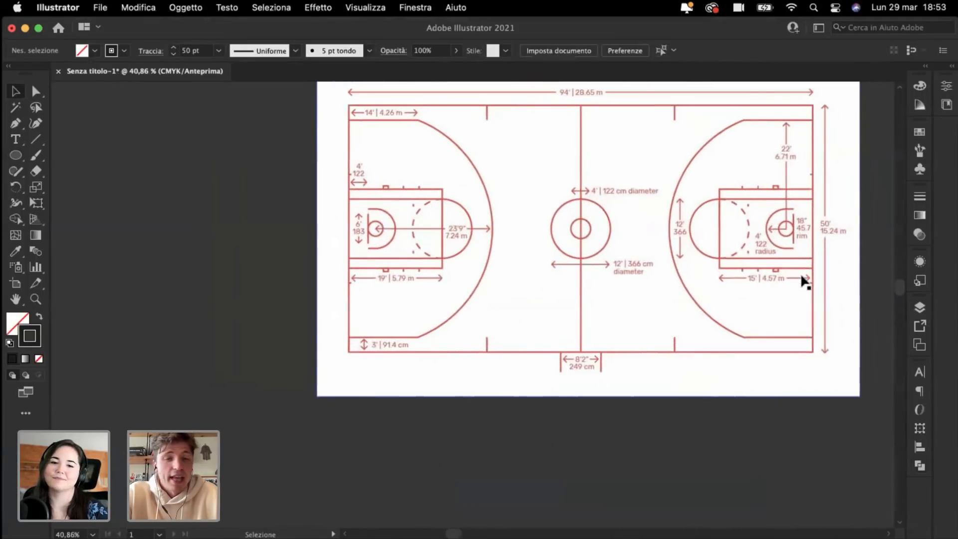
scroll(800, 278, down, 5)
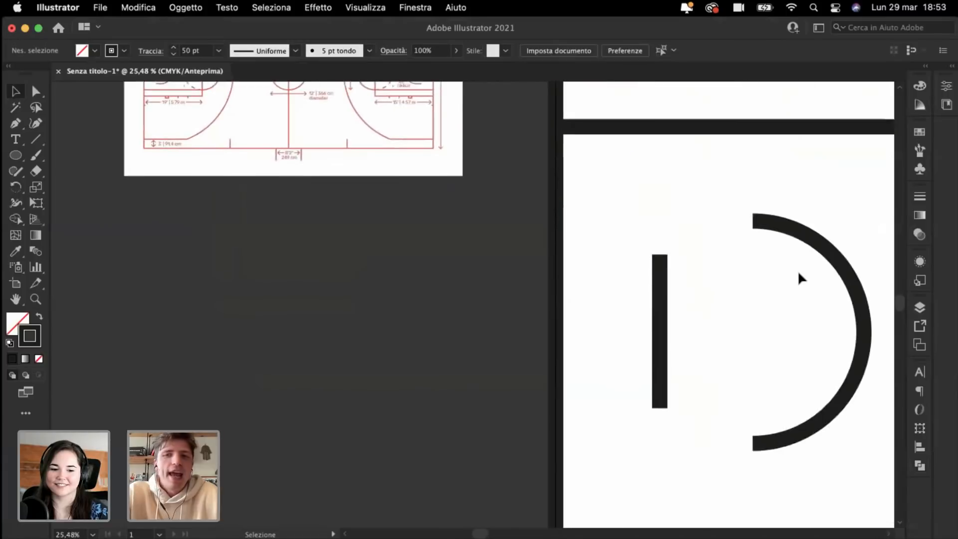
Step: Make three evenly spaced hash marks on the key's top edge from copies of the backboard bar
scroll(800, 278, right, 3)
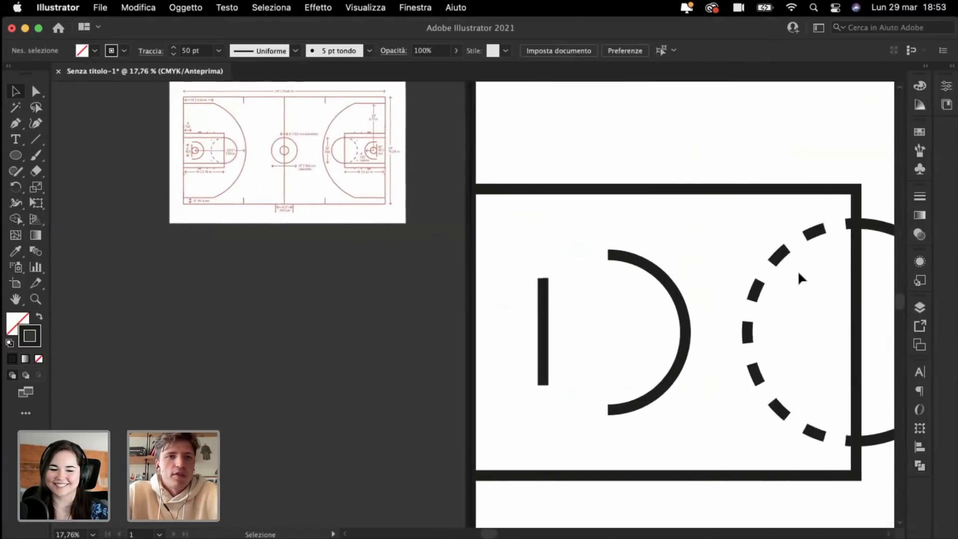
scroll(798, 271, up, 3)
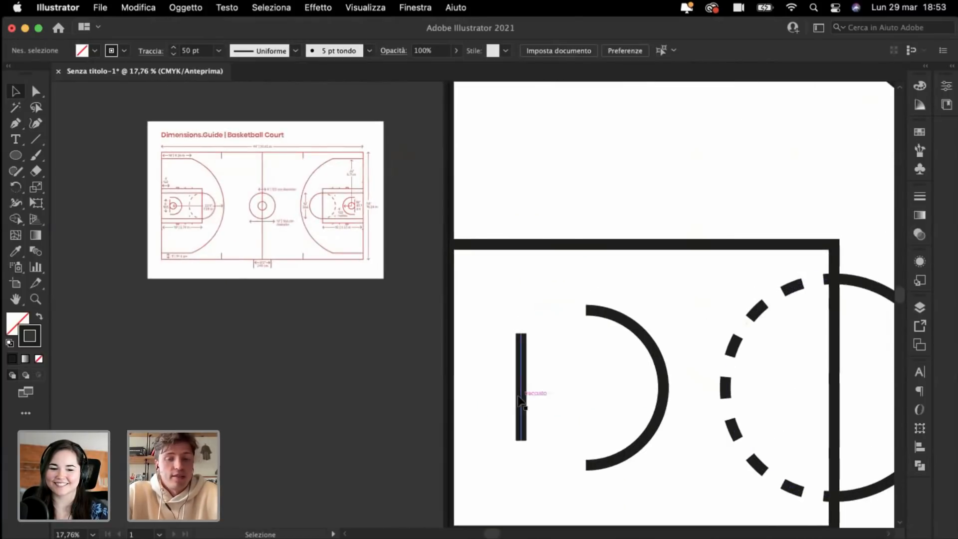
drag(522, 404, 727, 287)
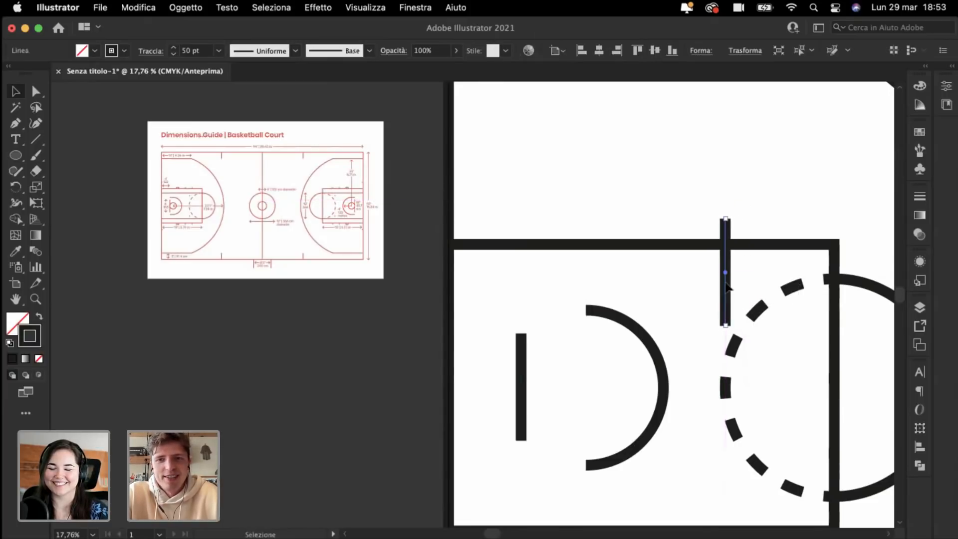
drag(727, 325, 727, 245)
click(607, 204)
scroll(606, 204, right, 3)
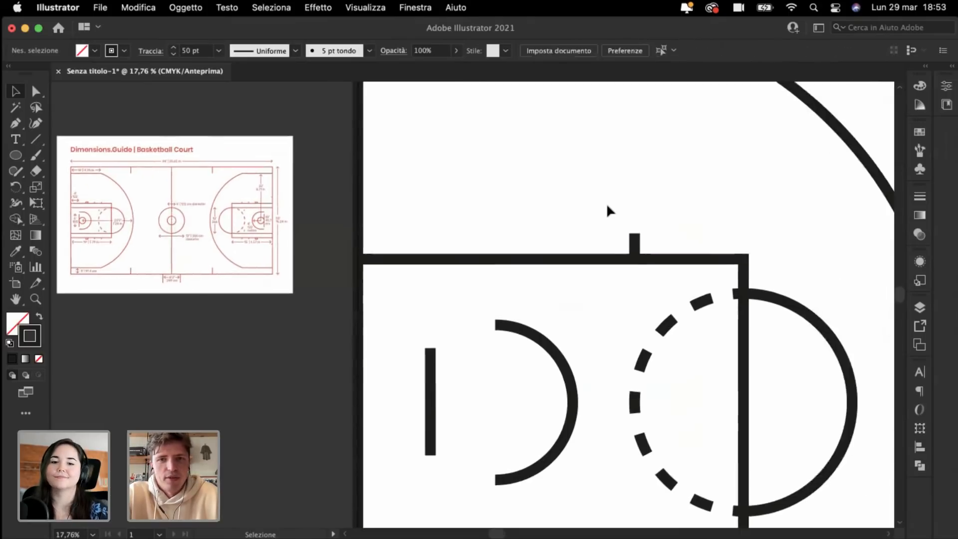
scroll(607, 204, up, 3)
drag(625, 292, 493, 303)
key(super+d)
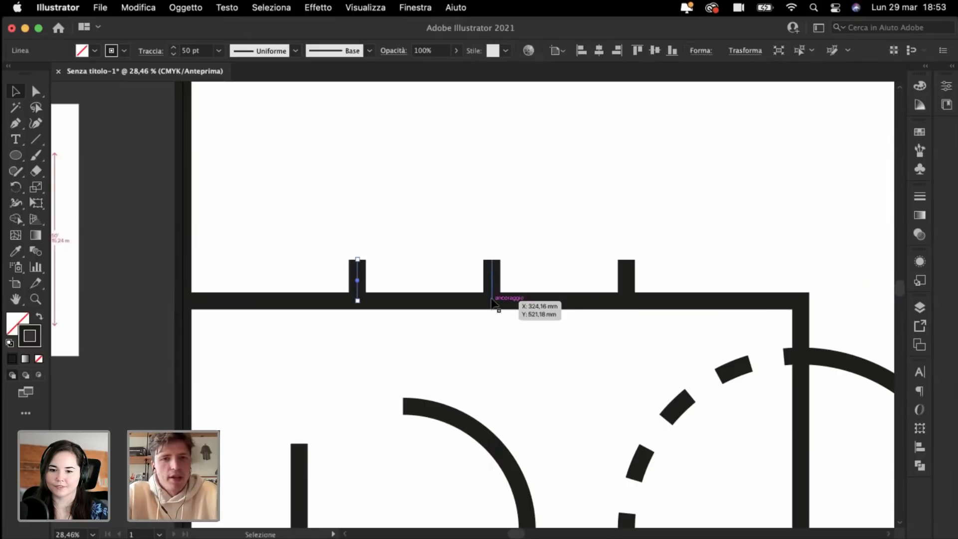
click(385, 203)
Step: Copy the three hash marks down to the key's bottom edge
scroll(386, 203, down, 3)
scroll(384, 199, down, 2)
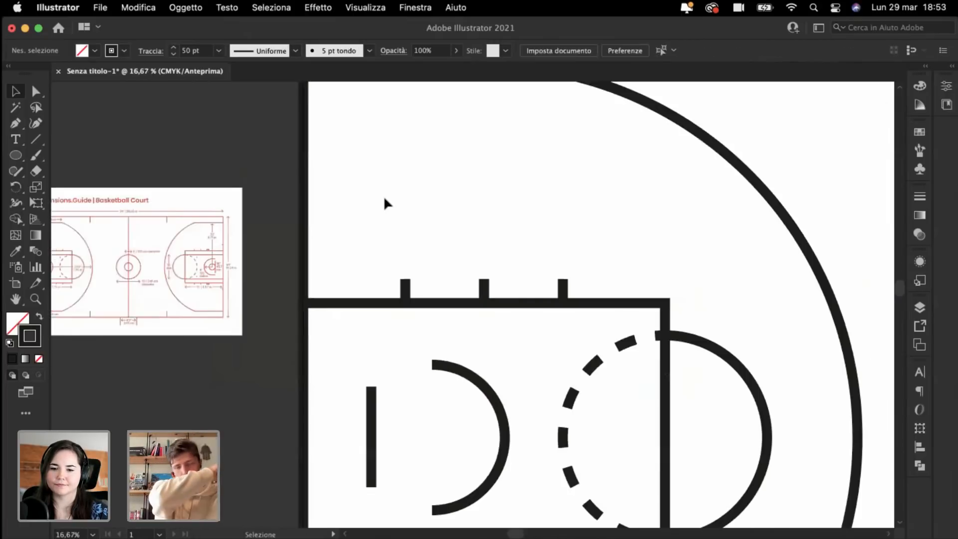
scroll(384, 198, left, 3)
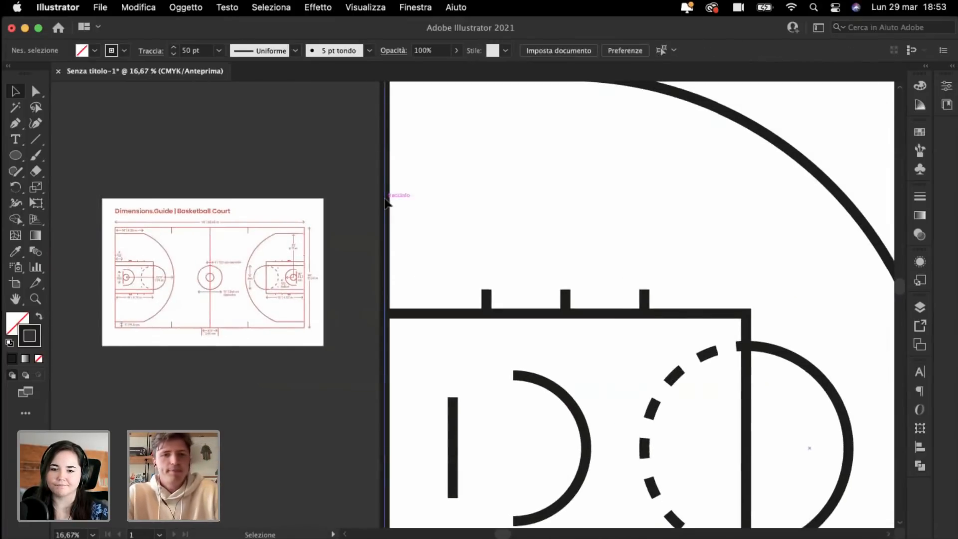
scroll(385, 199, down, 2)
scroll(385, 200, right, 1)
drag(432, 223, 646, 246)
scroll(646, 246, down, 1)
scroll(646, 246, down, 1)
scroll(425, 238, up, 1)
scroll(449, 260, down, 1)
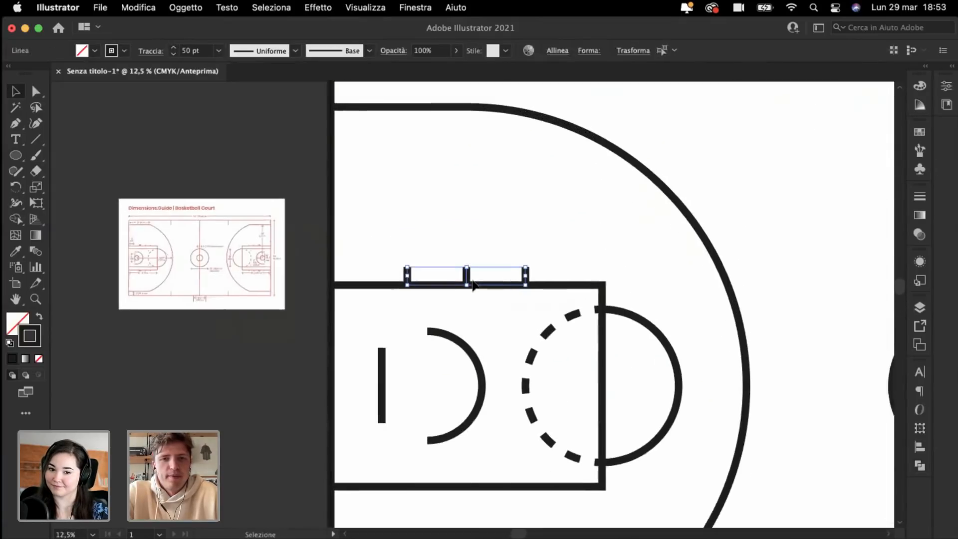
scroll(473, 285, down, 2)
drag(462, 227, 473, 443)
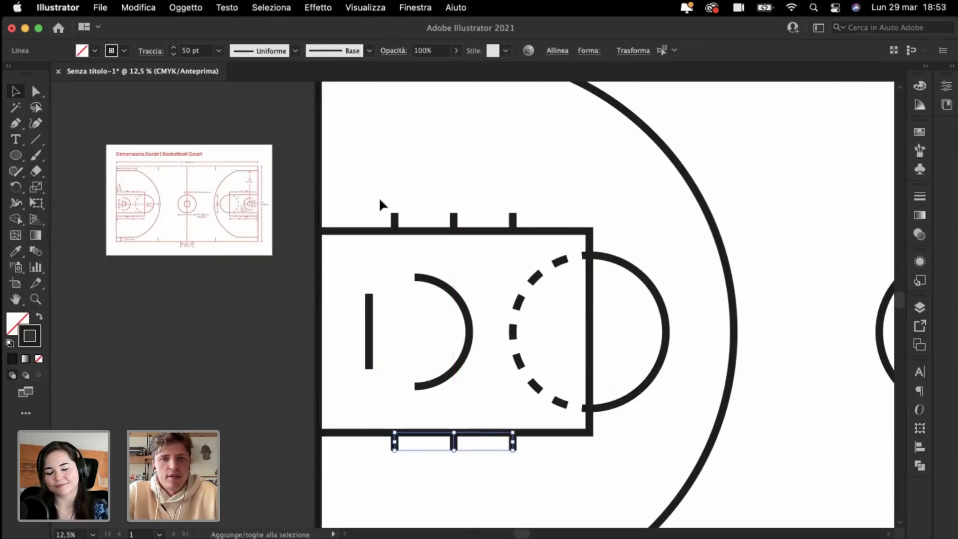
drag(376, 198, 535, 229)
click(485, 169)
Step: Check the small hoop arc beside the backboard, then zoom out to the half court
key(super+plus)
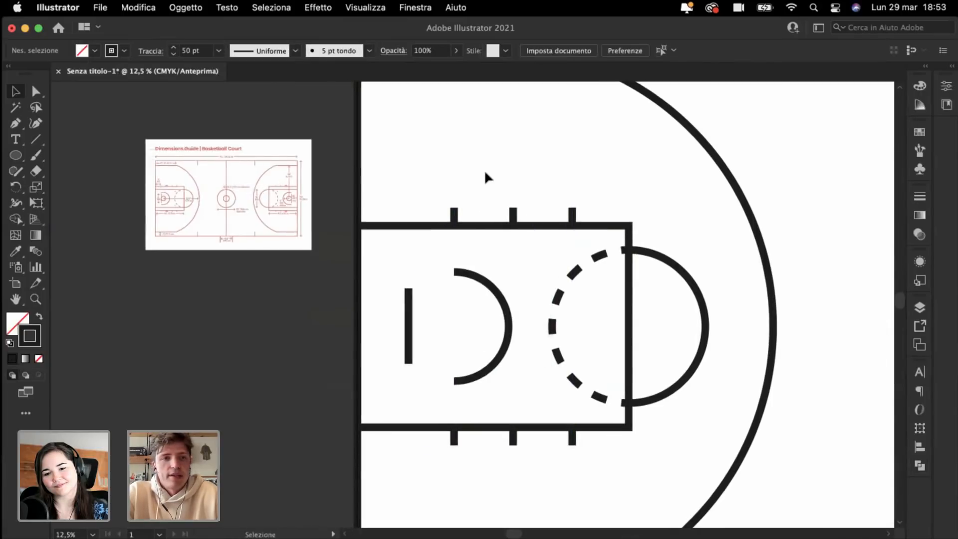
scroll(485, 169, left, 3)
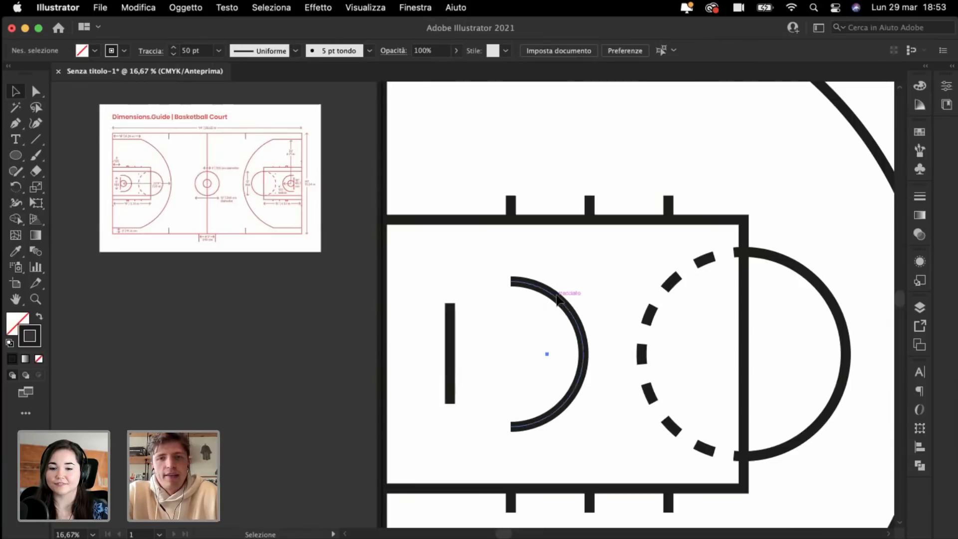
click(558, 299)
click(475, 157)
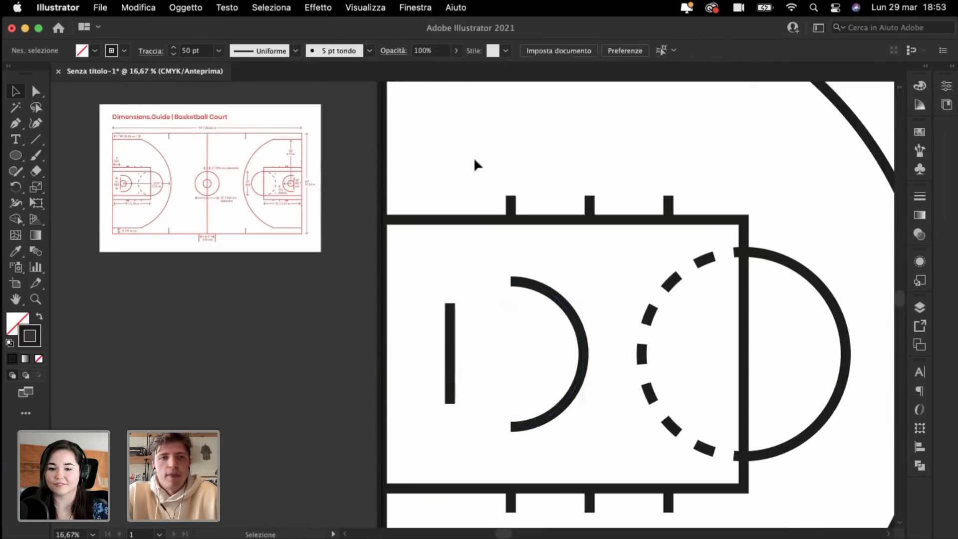
key(super+minus)
key(super+minus)
Step: Draw a short vertical tick down from the top sideline, just right of the three-point arc
scroll(474, 165, right, 5)
scroll(474, 165, down, 1)
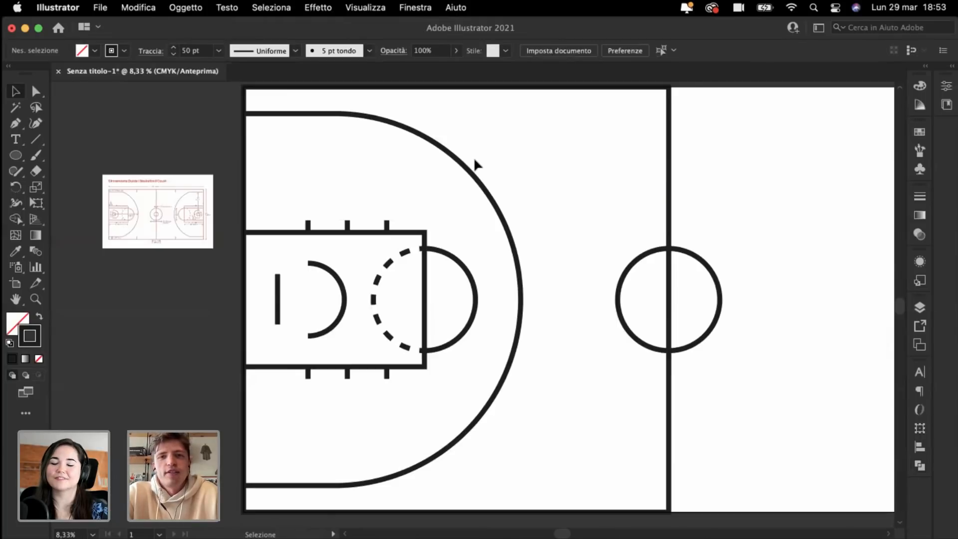
key(super+minus)
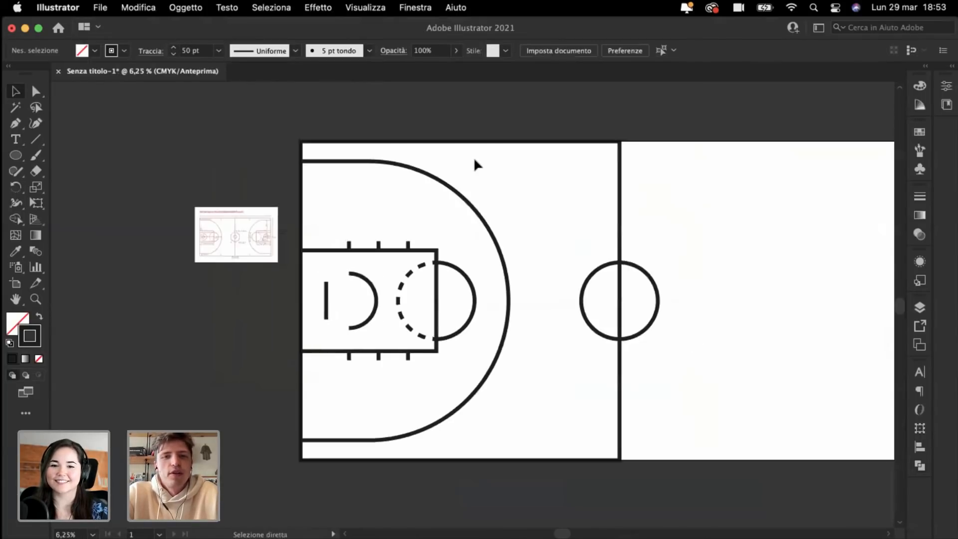
key(super+plus)
key(super+plus)
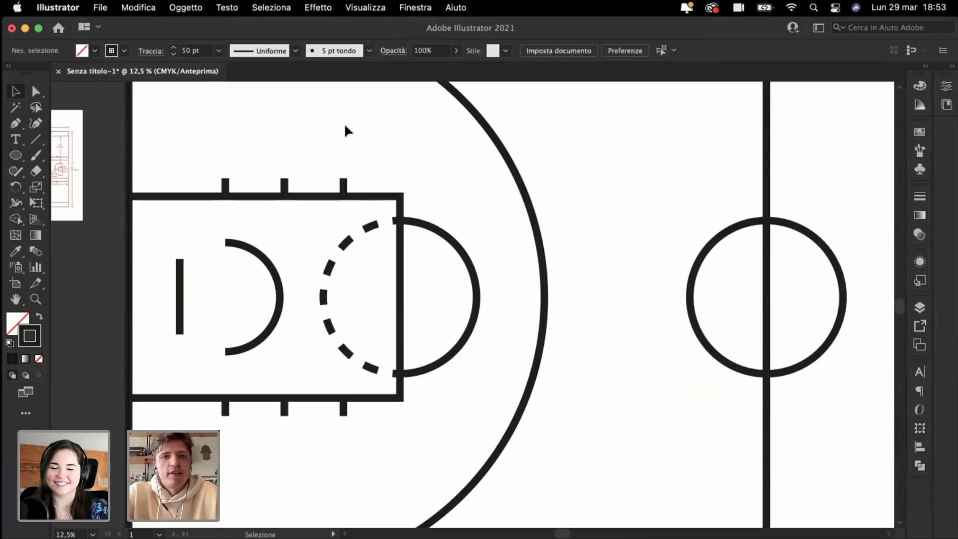
key(a)
key(super+minus)
key(super+minus)
key(super+plus)
key(super+plus)
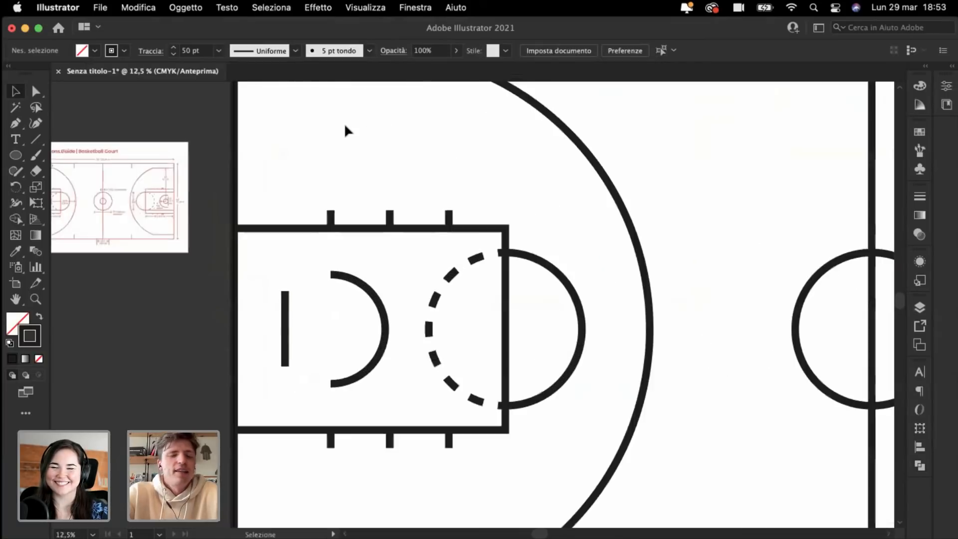
key(super+minus)
key(v)
scroll(346, 128, right, 1)
scroll(346, 129, down, 1)
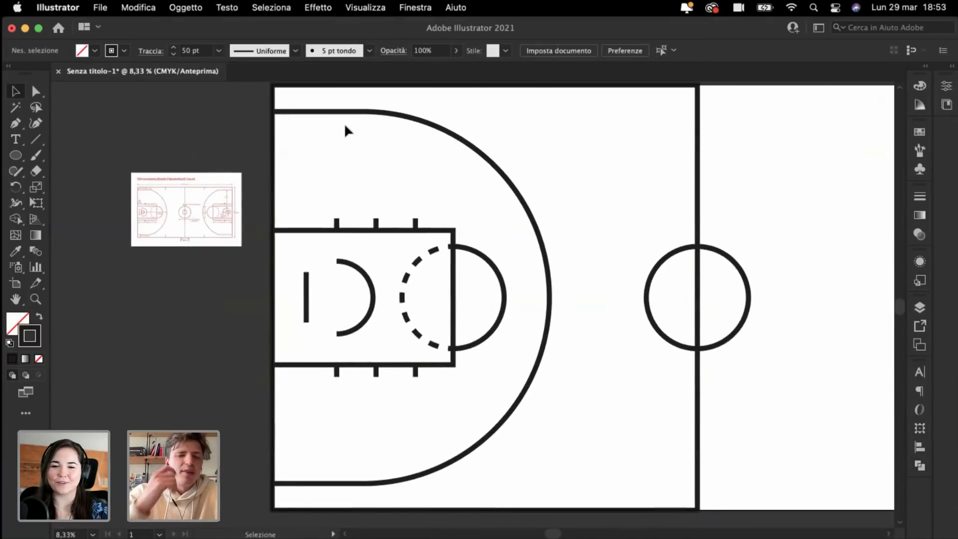
click(36, 141)
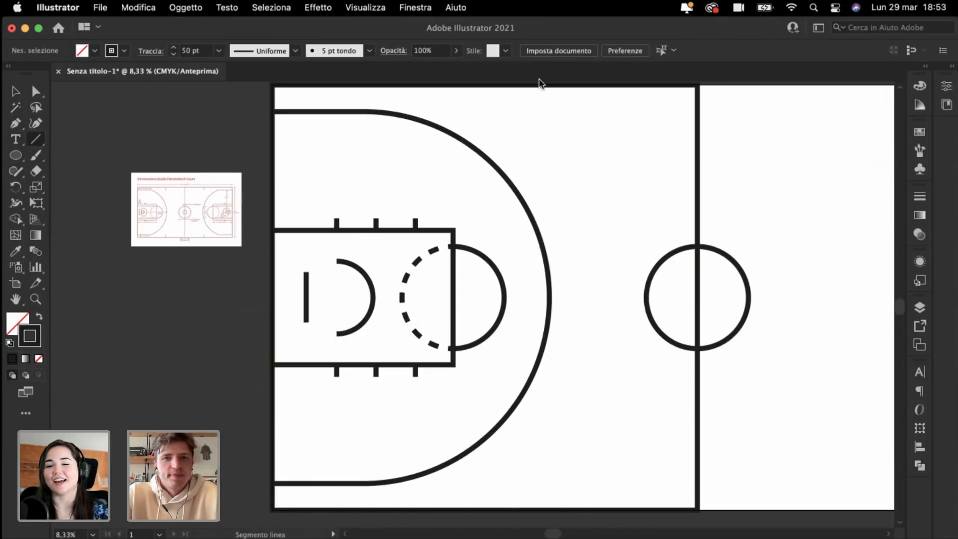
drag(552, 90, 550, 483)
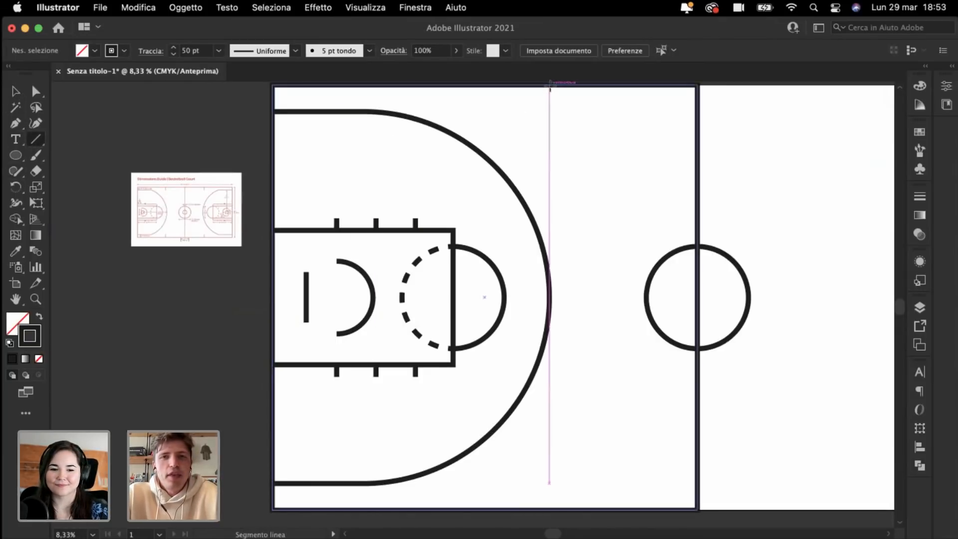
drag(550, 87, 550, 111)
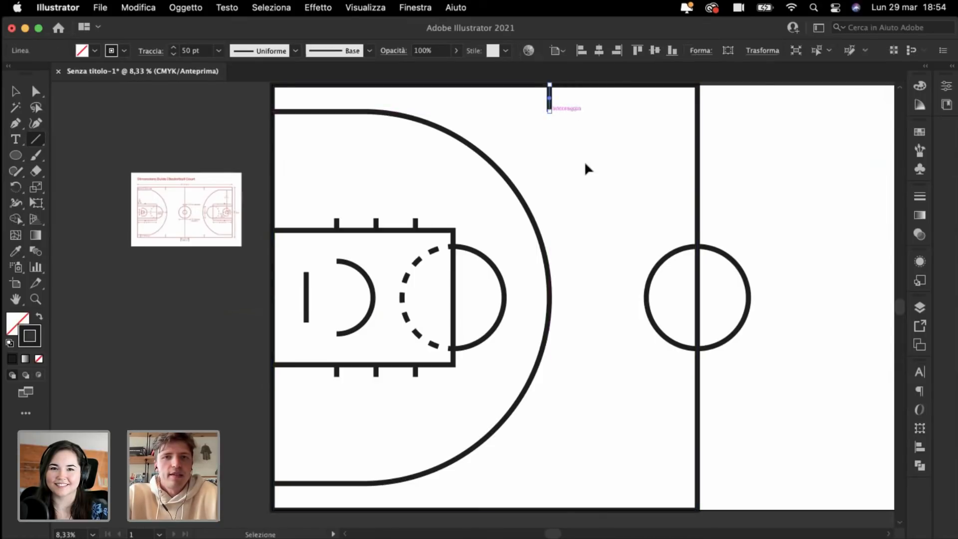
Step: Copy the tick straight down onto the bottom sideline
key(super+shift+a)
click(16, 92)
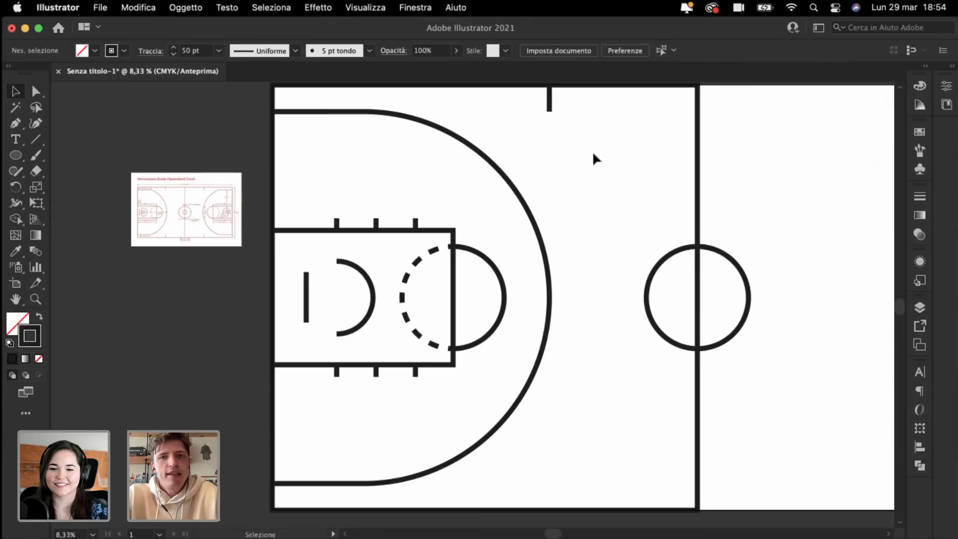
drag(550, 103, 552, 498)
click(581, 468)
key(super+minus)
key(super+minus)
key(super+plus)
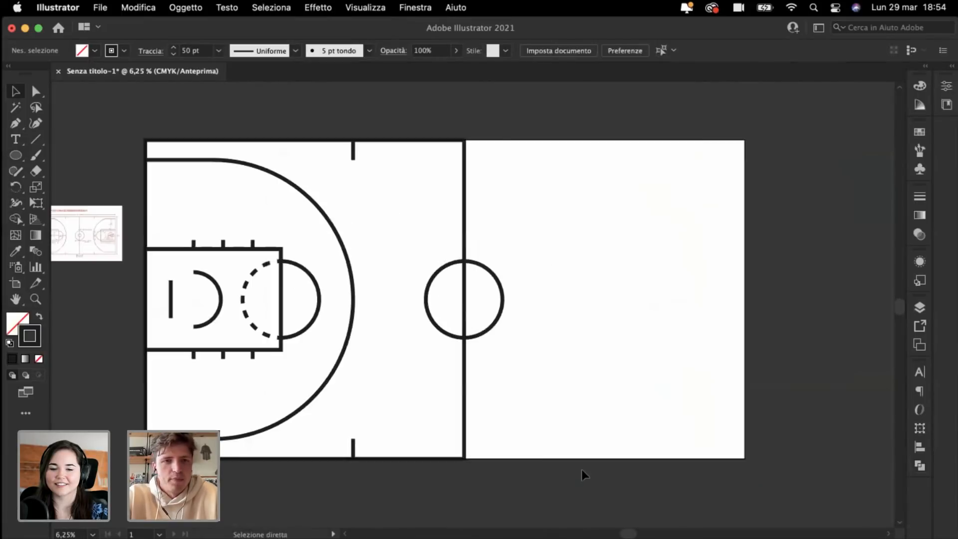
scroll(582, 472, left, 5)
scroll(318, 239, left, 10)
key(super+plus)
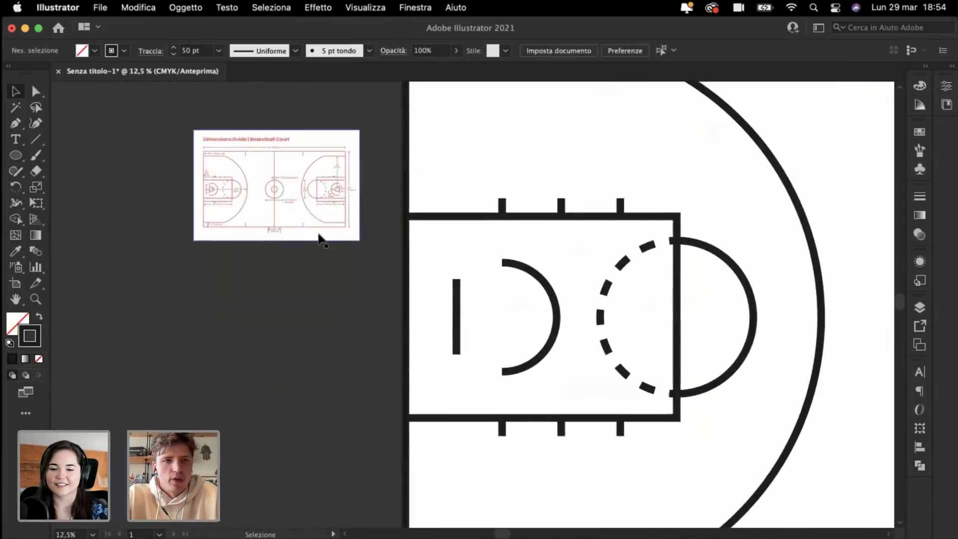
key(super+plus)
key(l)
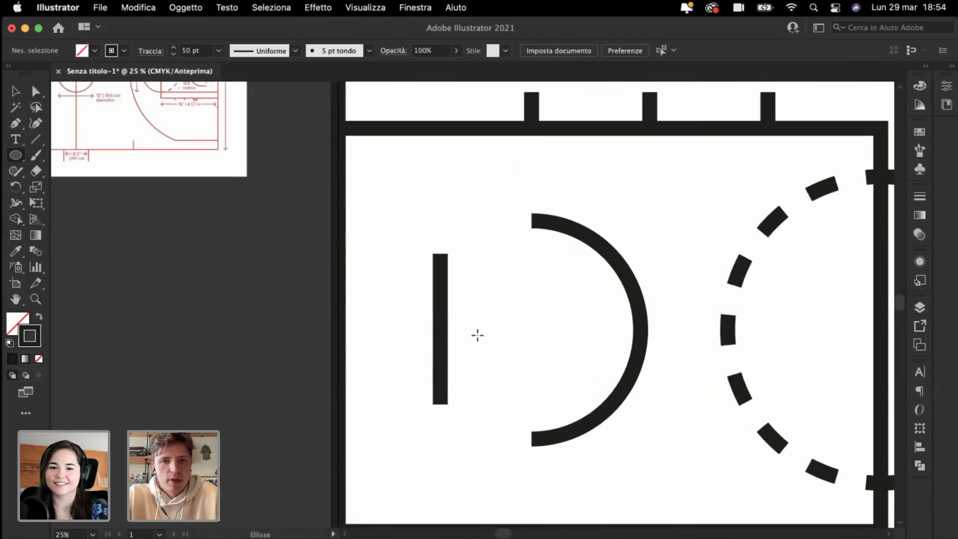
drag(474, 329, 491, 350)
key(super+shift+a)
key(super+minus)
key(super+minus)
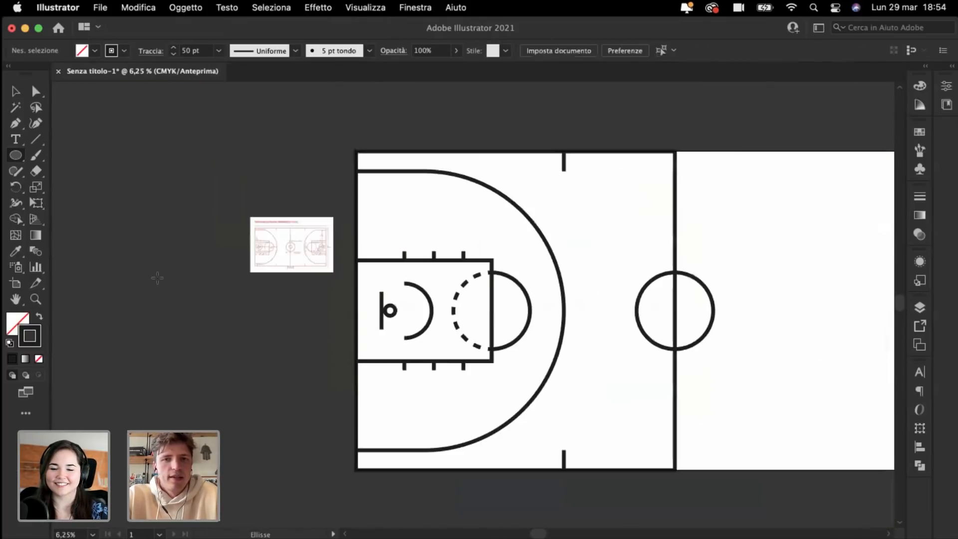
scroll(157, 277, down, 2)
scroll(157, 277, right, 3)
click(17, 92)
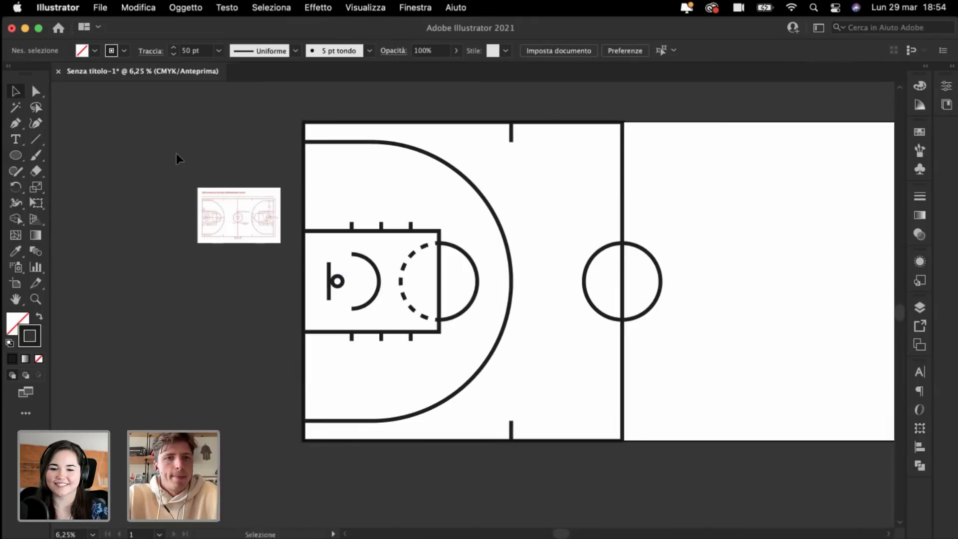
key(super+plus)
scroll(177, 156, left, 2)
scroll(177, 157, up, 1)
key(super+minus)
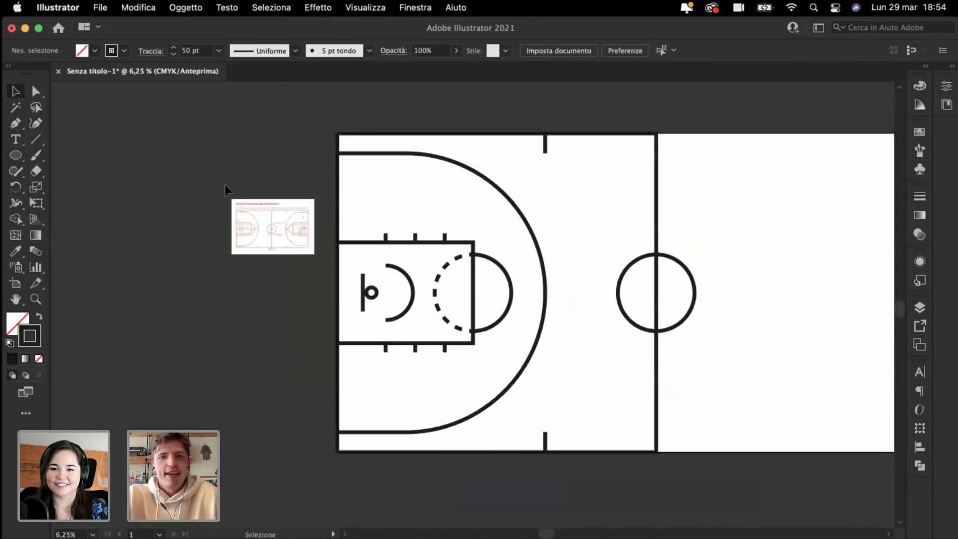
scroll(595, 195, right, 4)
scroll(595, 195, down, 1)
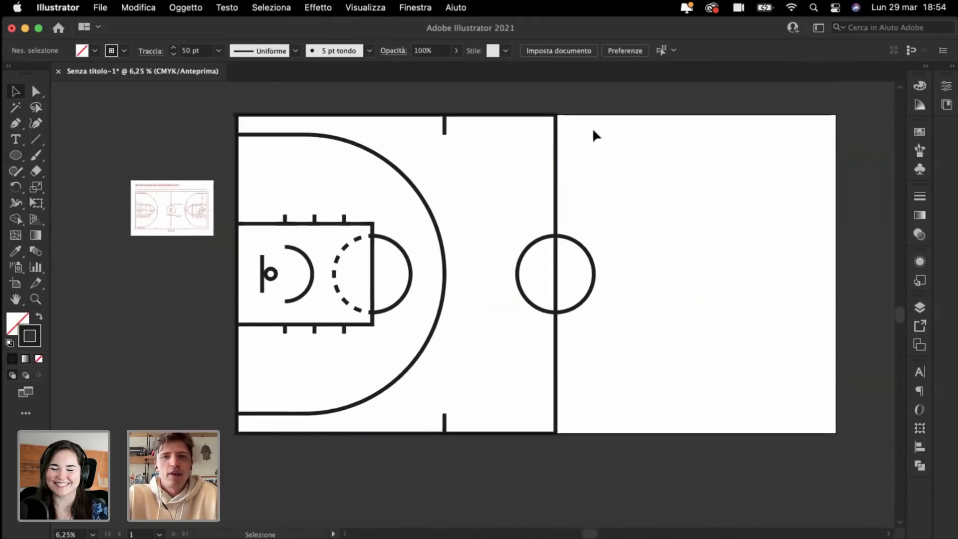
Step: Delete the small reference court picture from the canvas
drag(593, 119, 220, 429)
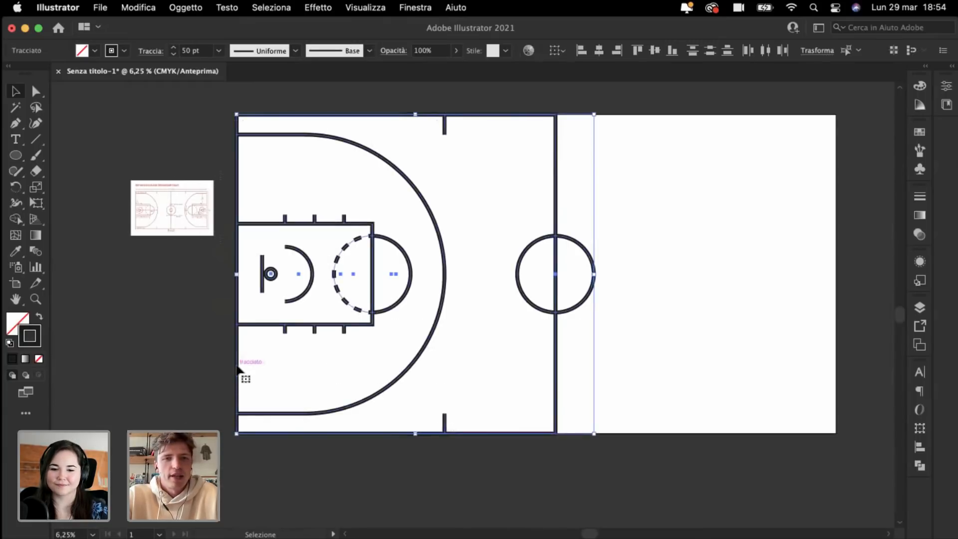
shift+click(537, 314)
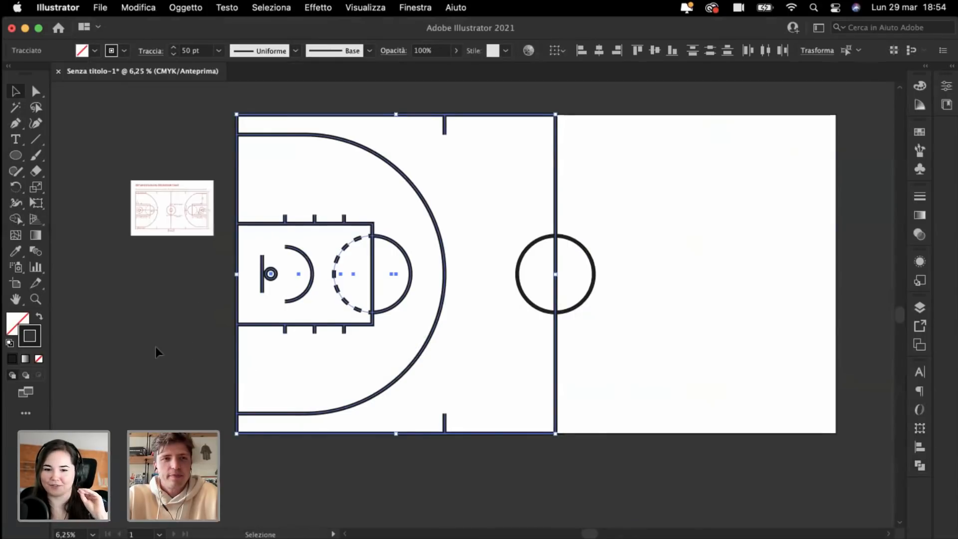
scroll(154, 347, up, 2)
scroll(155, 346, left, 2)
drag(204, 249, 150, 190)
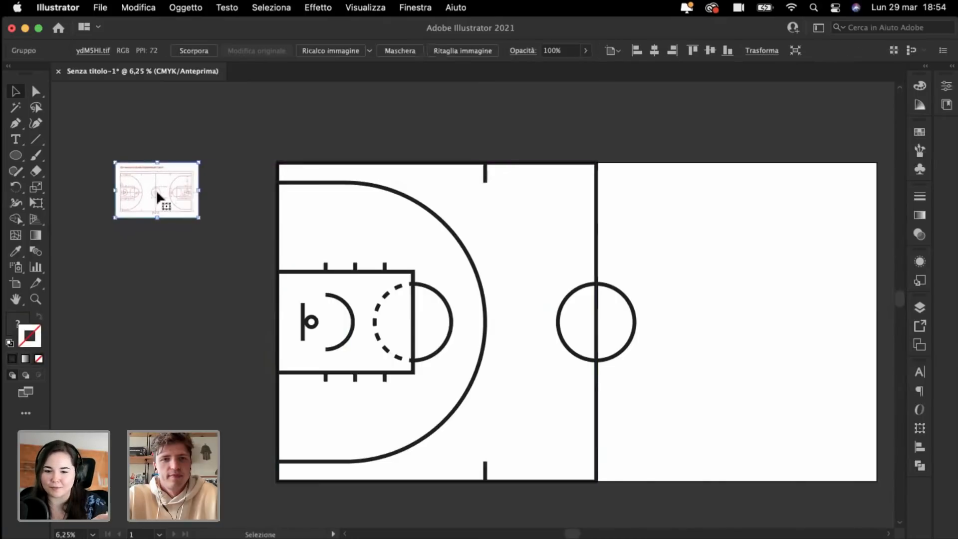
key(Delete)
Step: Test a mirrored copy of the half-court, snapped against the centre line on the right
drag(457, 440, 508, 496)
scroll(508, 496, right, 3)
scroll(507, 496, down, 2)
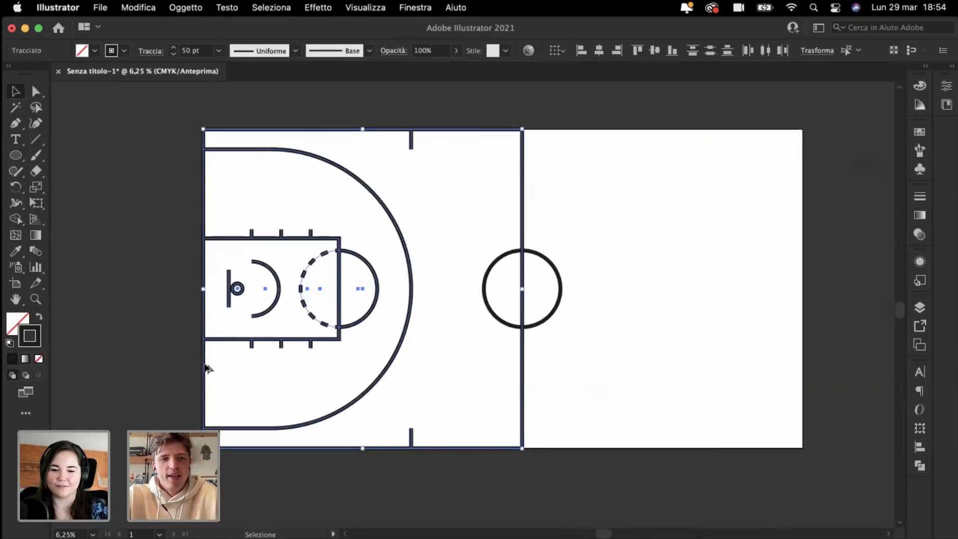
drag(207, 369, 637, 368)
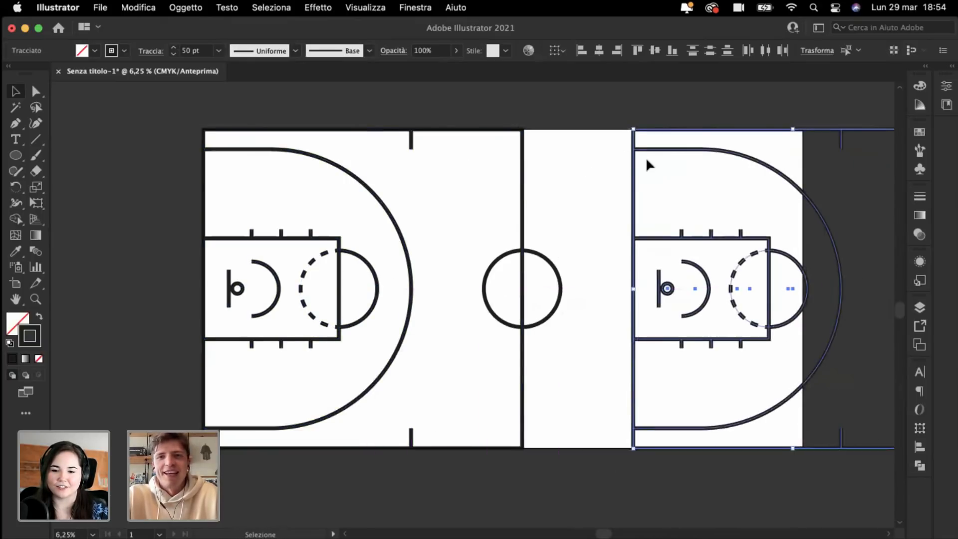
scroll(646, 157, right, 3)
drag(534, 119, 768, 417)
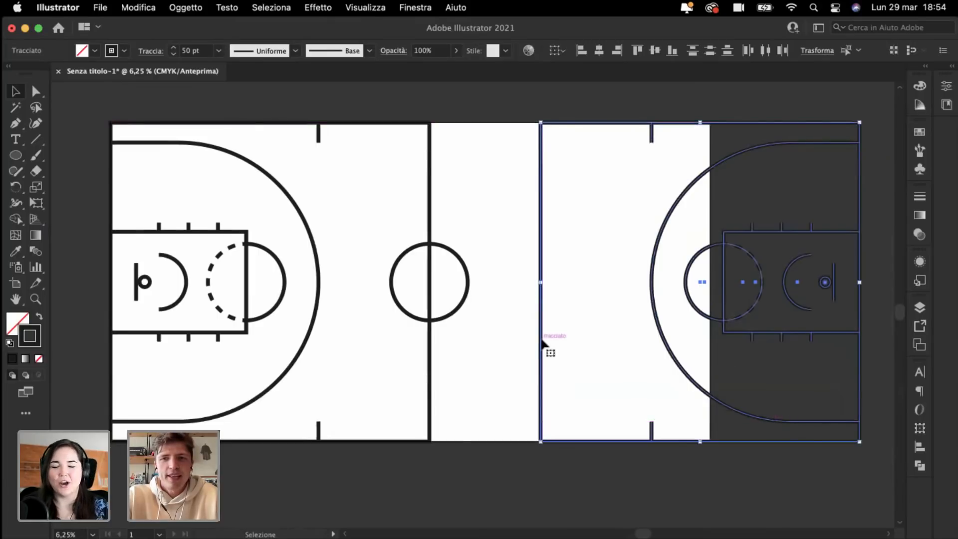
drag(543, 343, 429, 355)
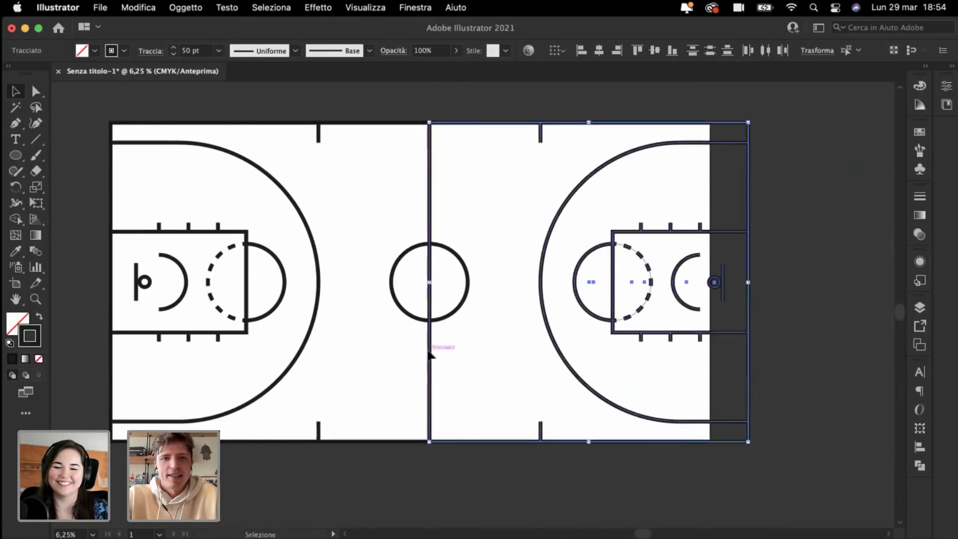
click(344, 154)
Step: Delete the test mirrored right half-court, leaving only the left half
key(super+minus)
key(super+minus)
key(super+plus)
key(super+plus)
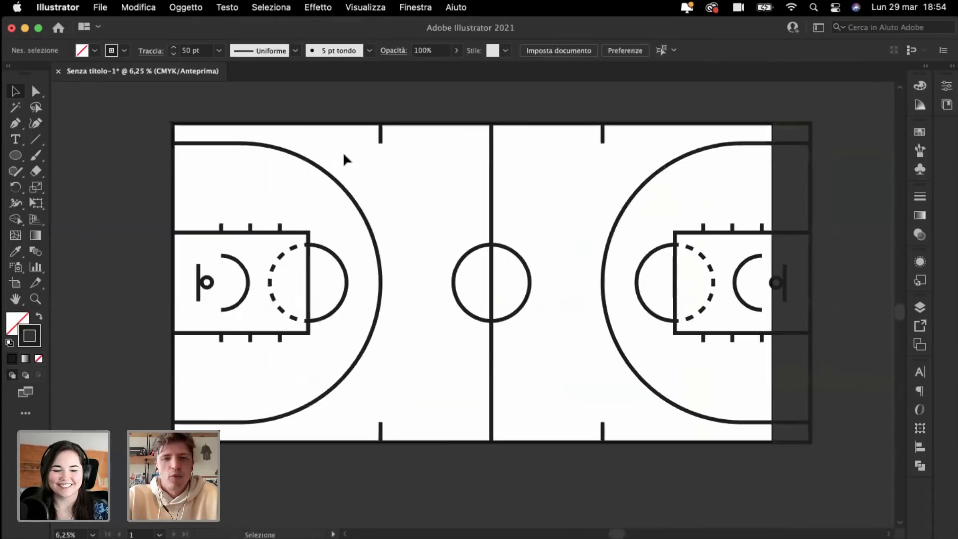
scroll(344, 155, up, 2)
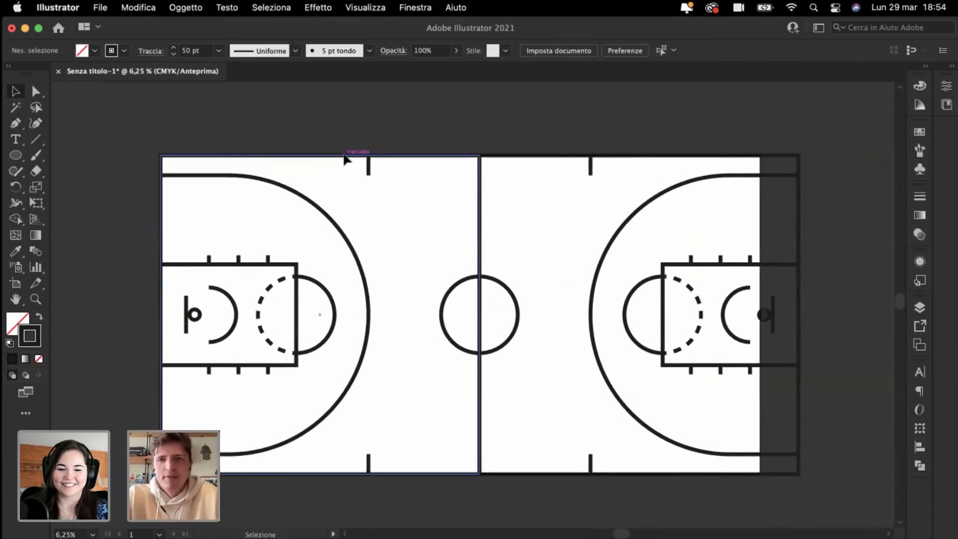
scroll(518, 229, down, 1)
key(super+minus)
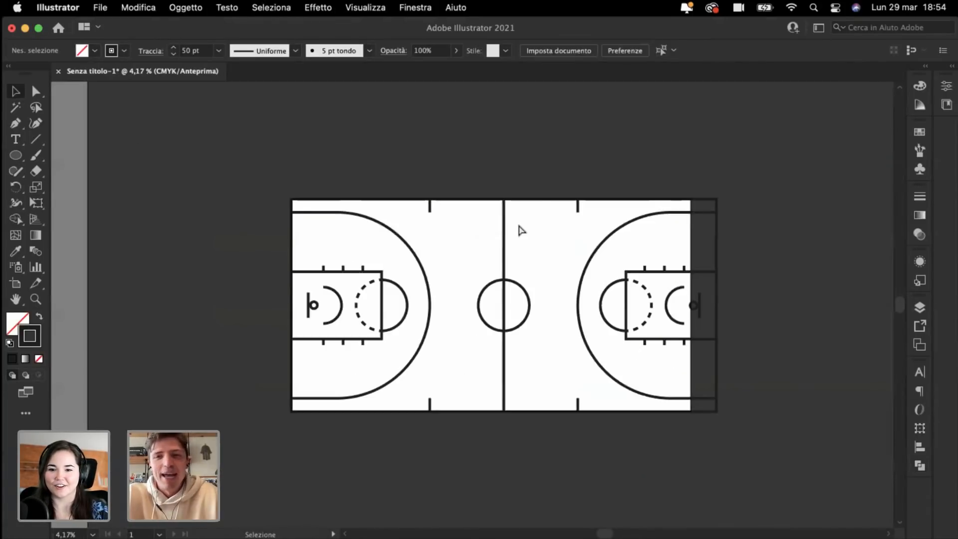
key(super+plus)
scroll(518, 223, right, 2)
drag(537, 116, 828, 514)
key(Delete)
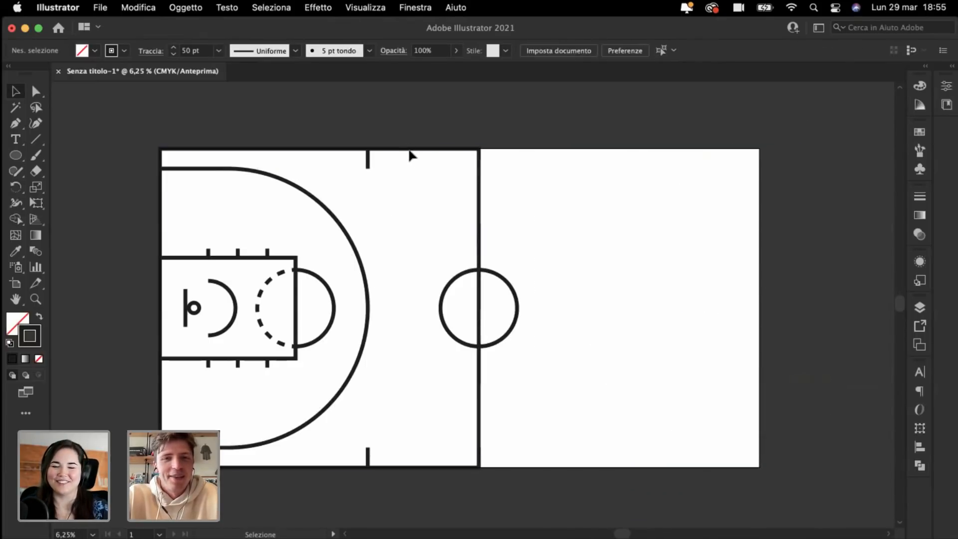
Step: Delete the left half-court's outer rectangle and the centre circle
click(478, 209)
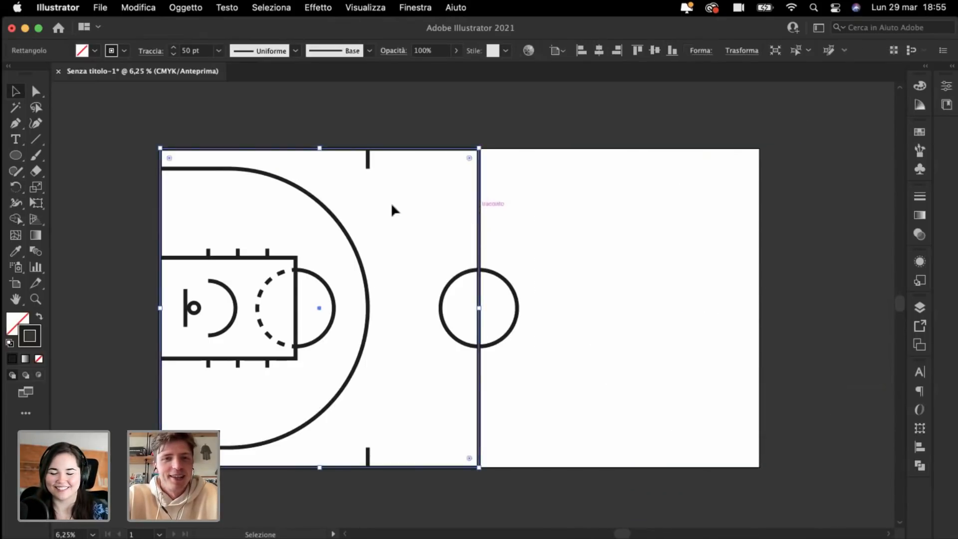
key(a)
key(super+y)
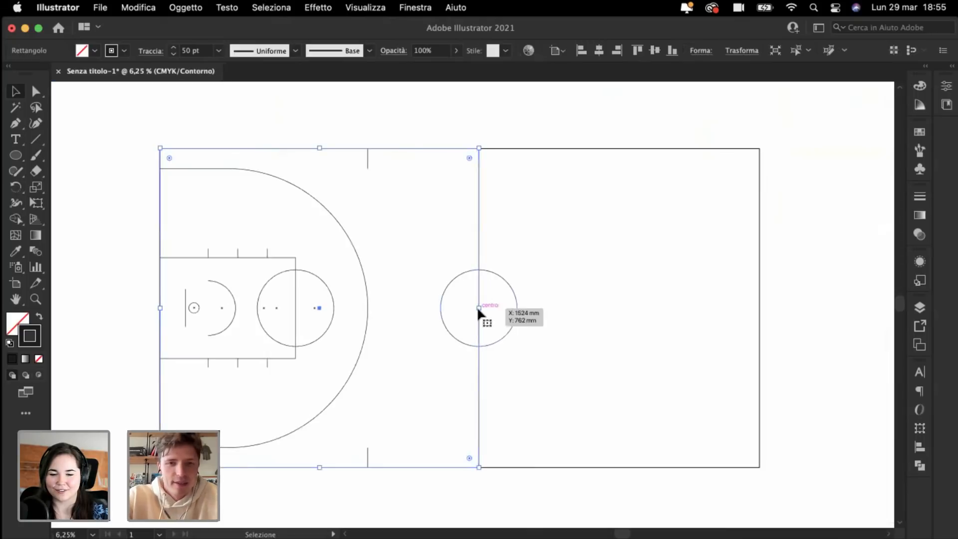
key(super+y)
drag(481, 309, 412, 308)
key(Delete)
click(438, 308)
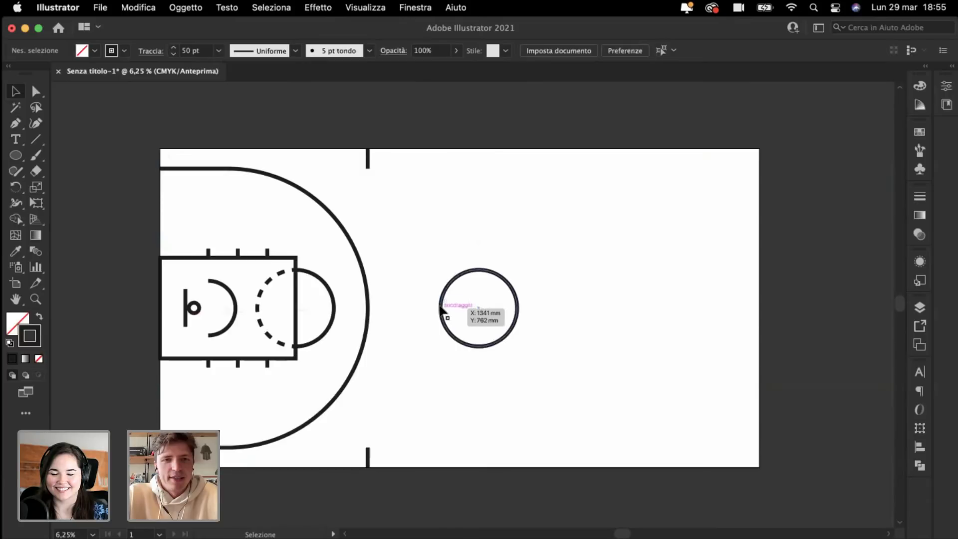
key(Delete)
Step: Duplicate the left half-court, rotate it 180°, and place it flush at the right end
drag(136, 132, 372, 456)
drag(302, 430, 619, 428)
drag(471, 141, 605, 364)
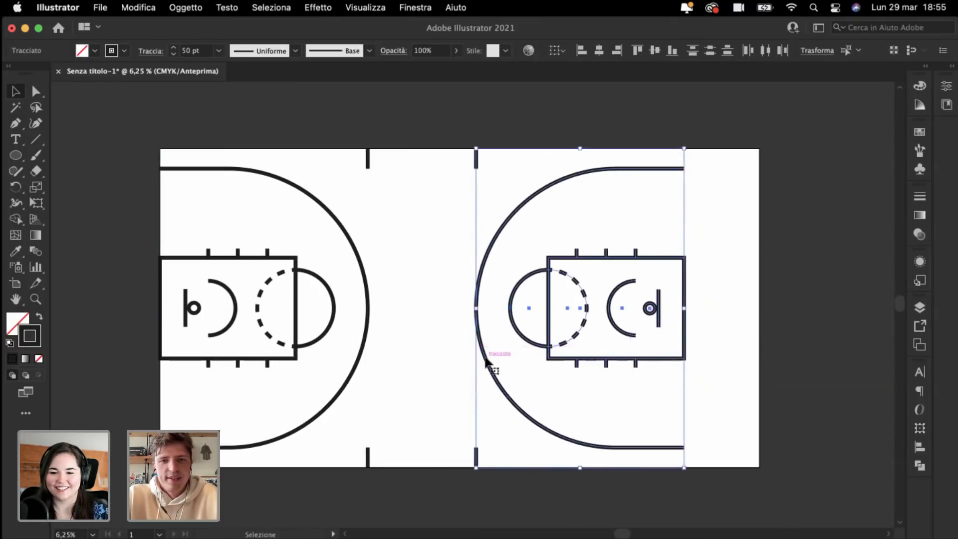
drag(489, 368, 560, 362)
click(460, 295)
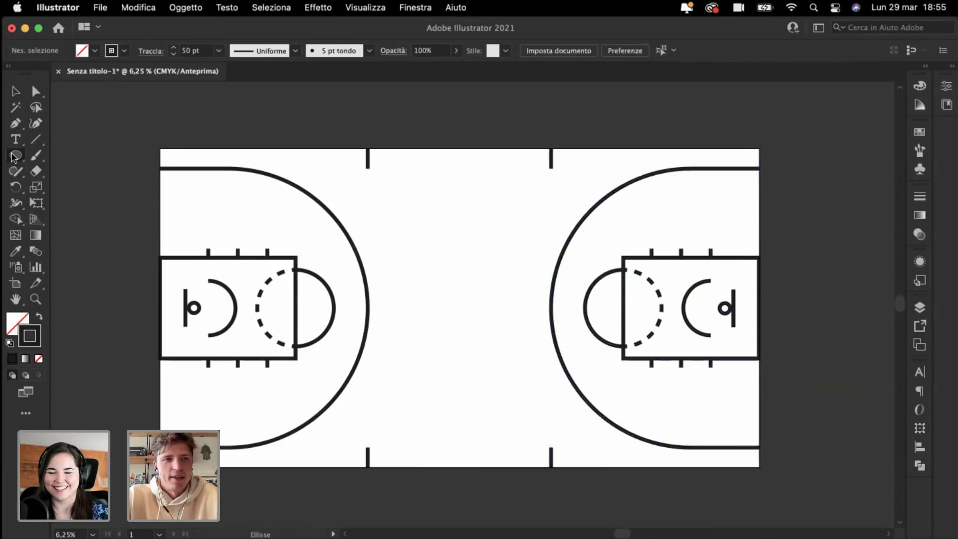
Step: Draw a rectangle outlining the left half-court and copy it across to the right half
drag(20, 160, 75, 154)
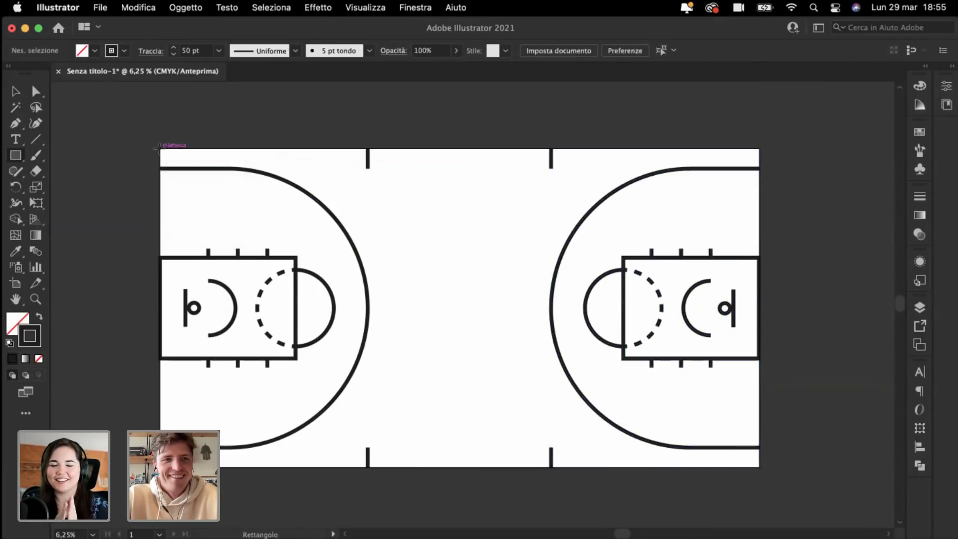
drag(160, 150, 460, 468)
click(15, 92)
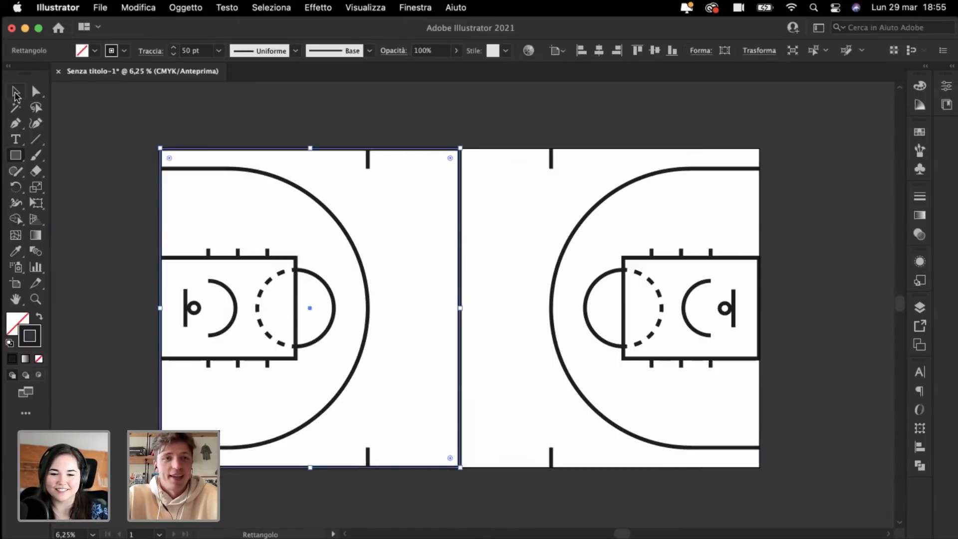
click(97, 138)
drag(199, 151, 496, 188)
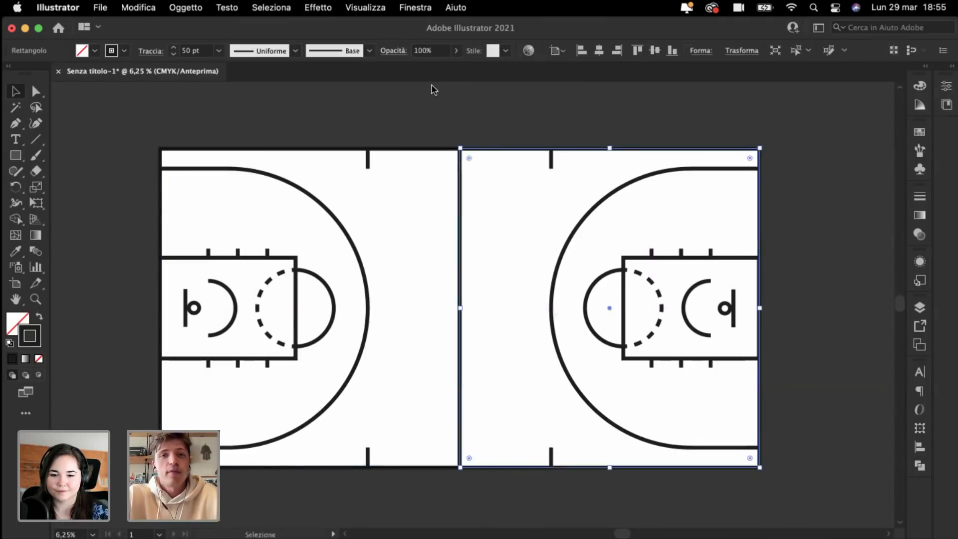
click(455, 115)
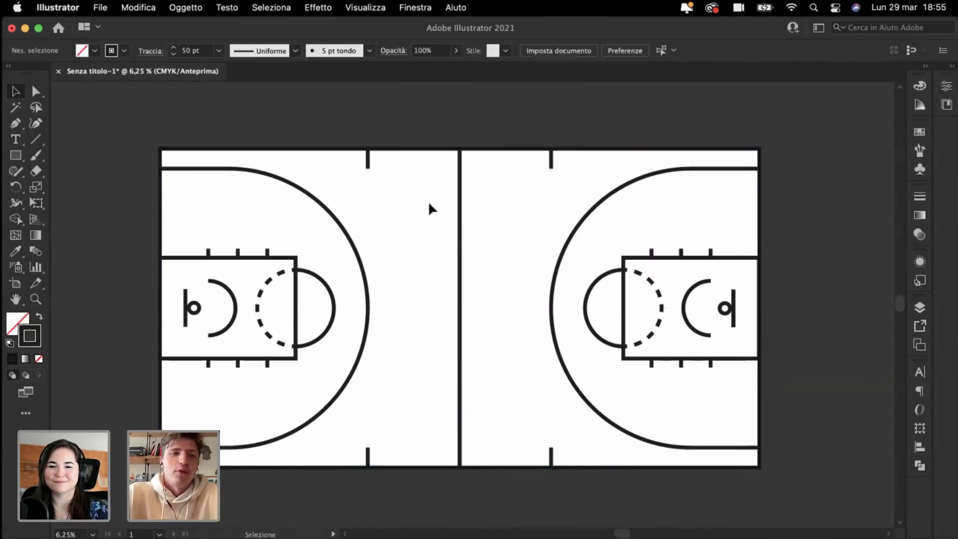
Step: Draw a centre circle about 368 mm across from the midcourt point
drag(16, 155, 84, 188)
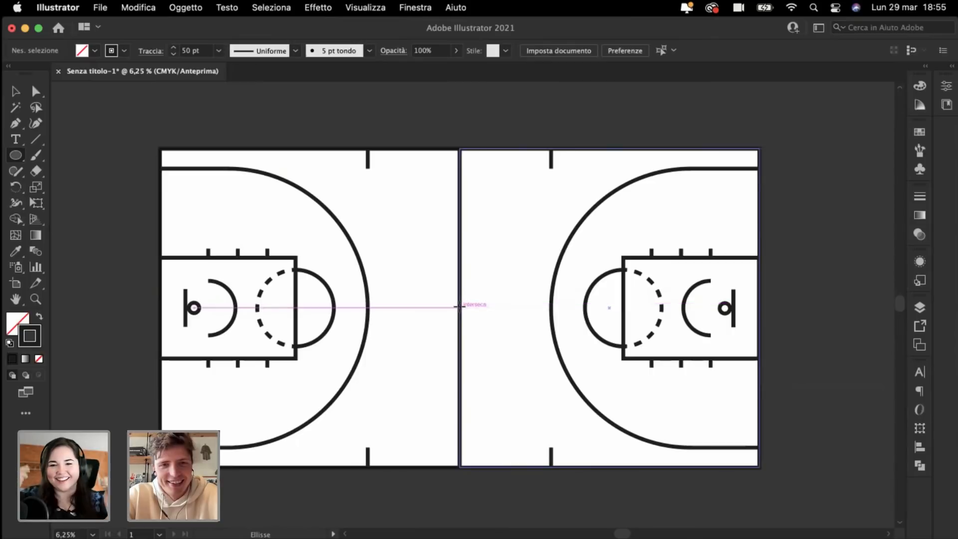
mouse_move(459, 307)
mouse_down()
mouse_move(482, 346)
mouse_move(471, 348)
mouse_up()
key(super+shift+a)
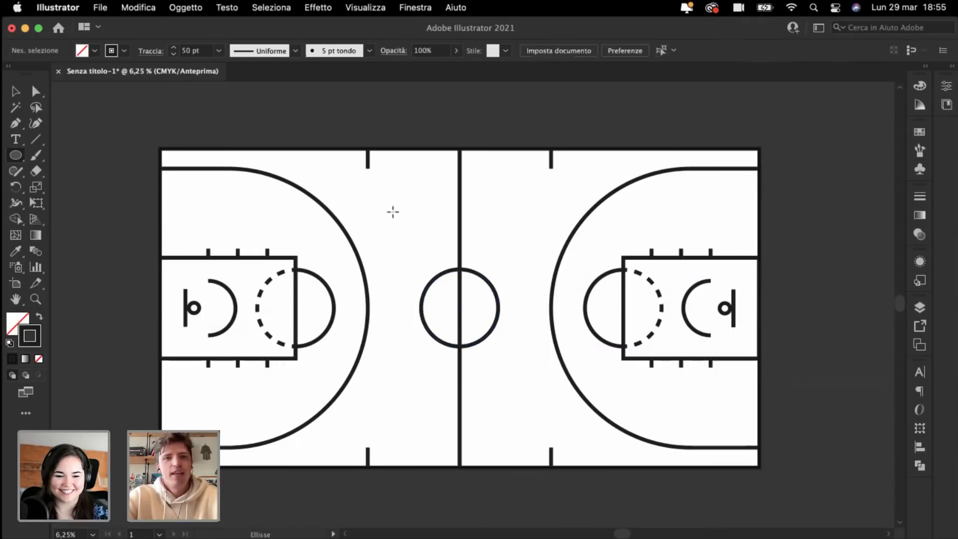
click(15, 91)
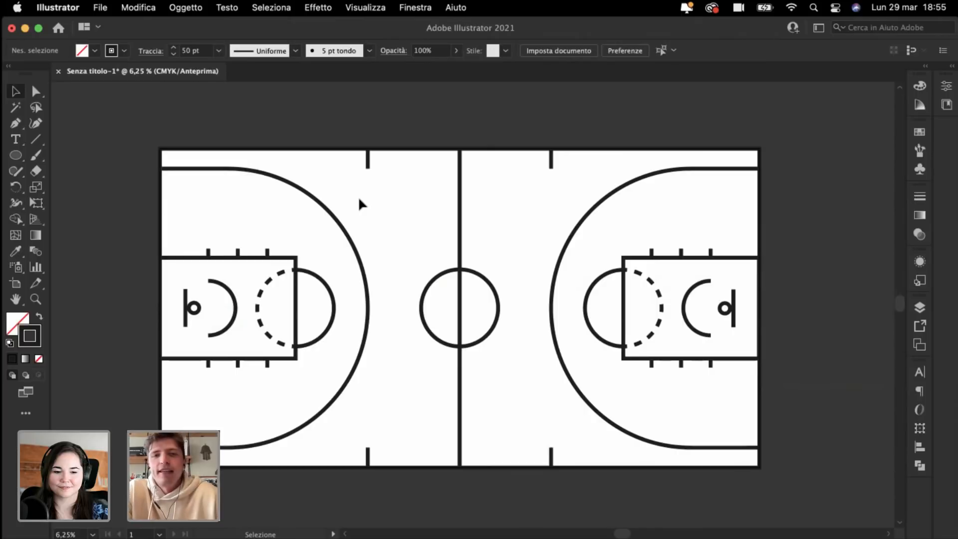
scroll(405, 266, left, 3)
scroll(405, 266, up, 1)
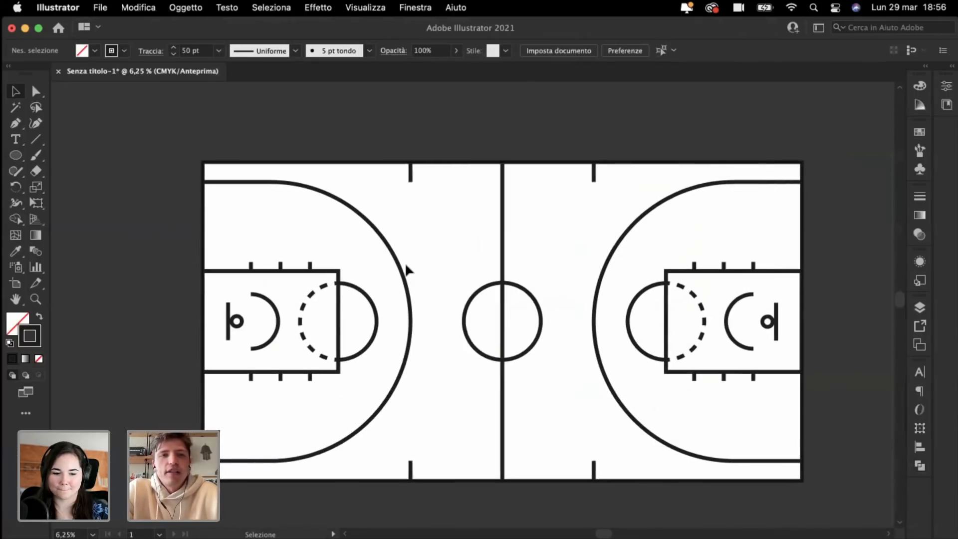
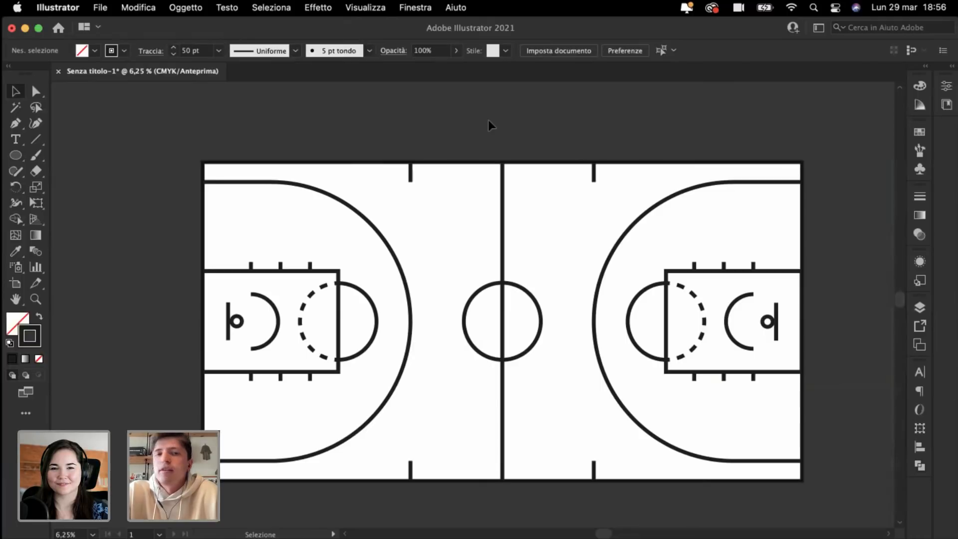
Step: Pan and zoom in to inspect the court drawing
scroll(488, 120, up, 1)
scroll(488, 119, left, 1)
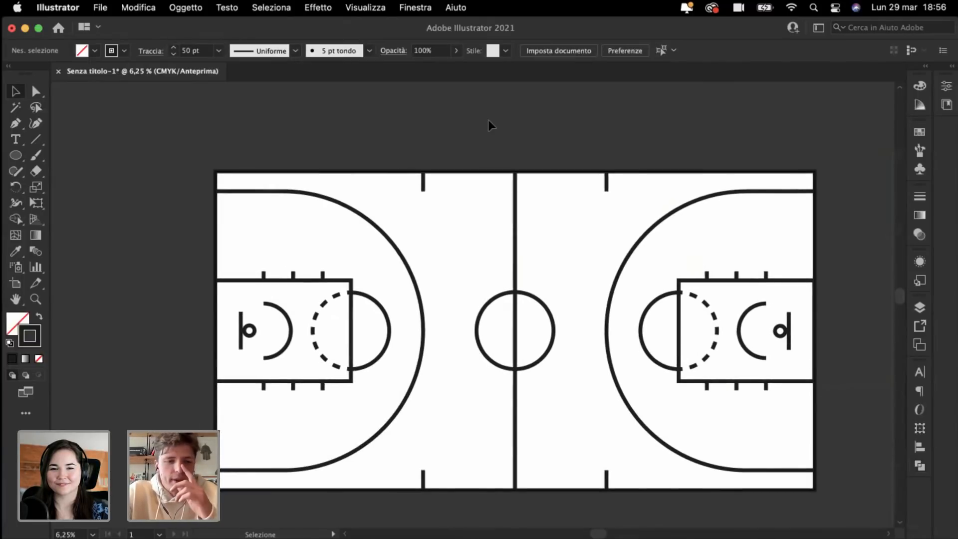
scroll(488, 120, down, 1)
scroll(488, 120, right, 1)
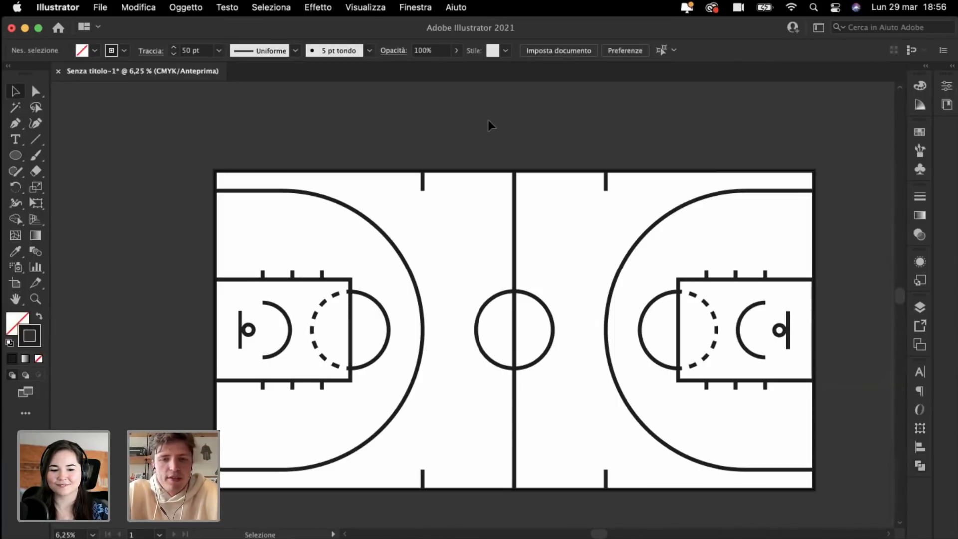
key(super+equal)
scroll(494, 146, down, 1)
scroll(494, 145, right, 1)
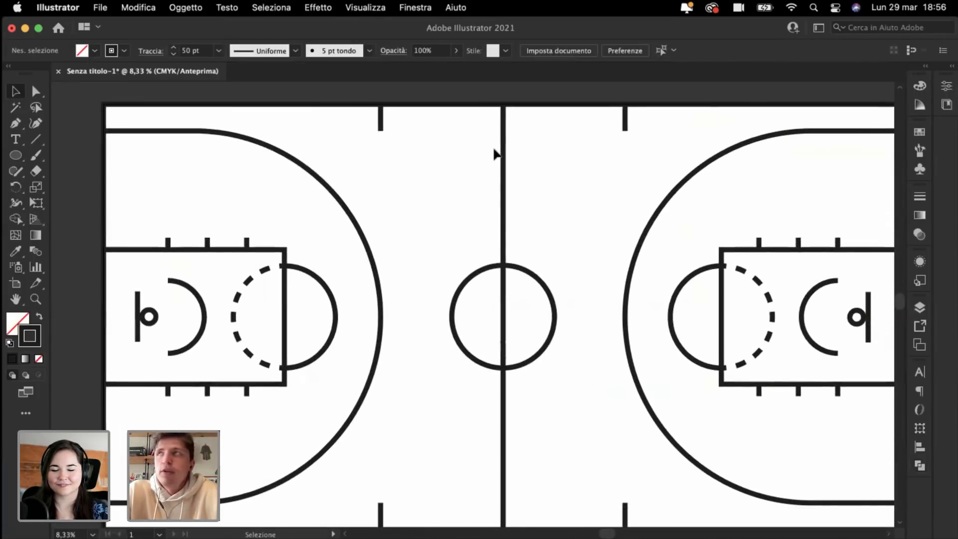
scroll(496, 154, down, 1)
scroll(496, 153, right, 1)
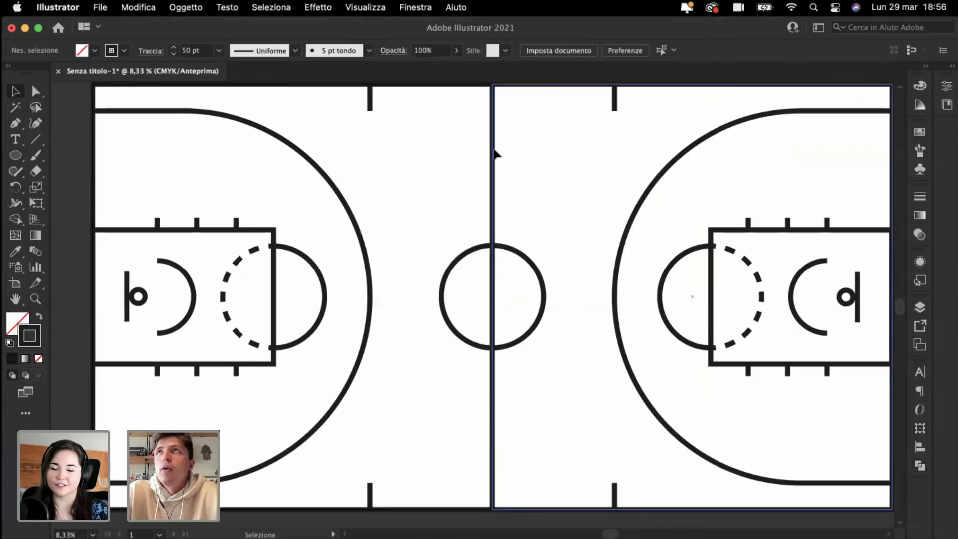
scroll(495, 150, right, 1)
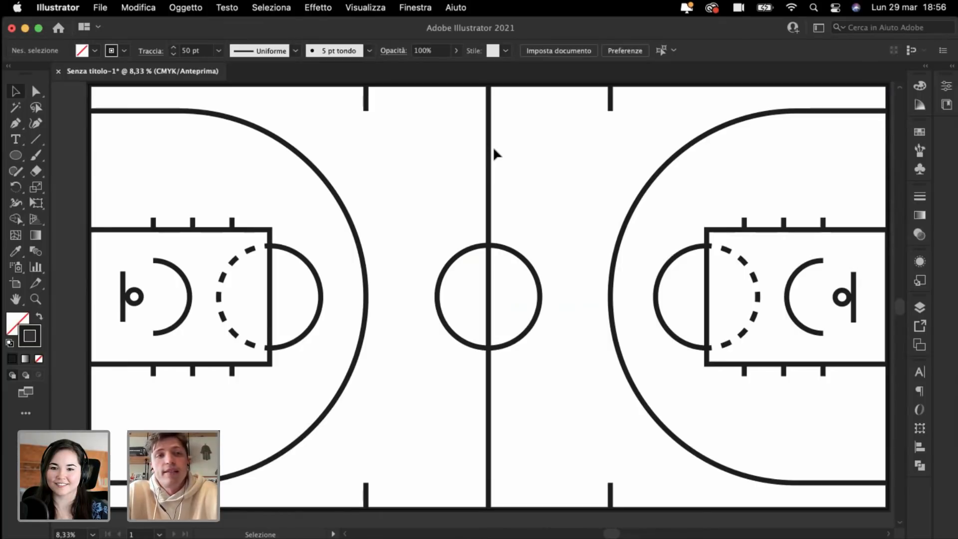
scroll(494, 146, up, 1)
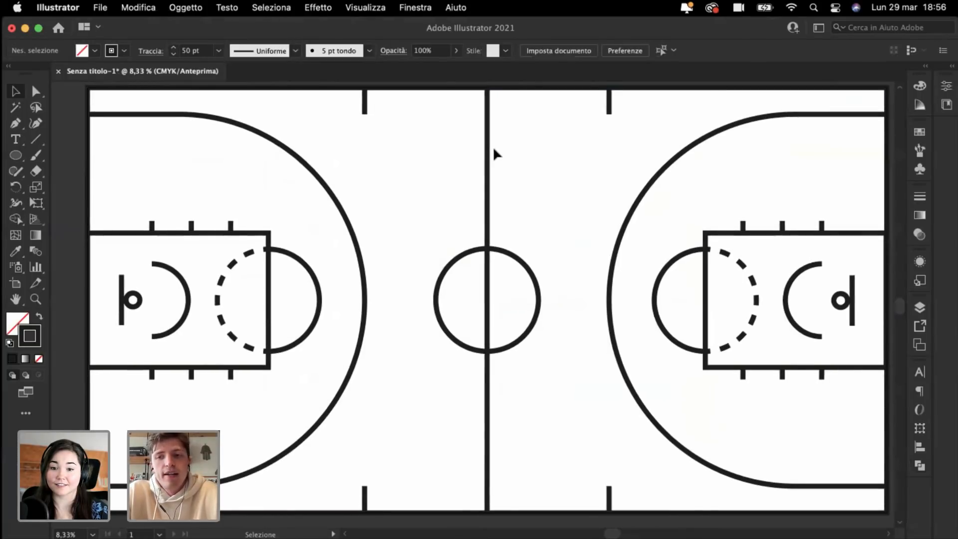
scroll(494, 147, down, 2)
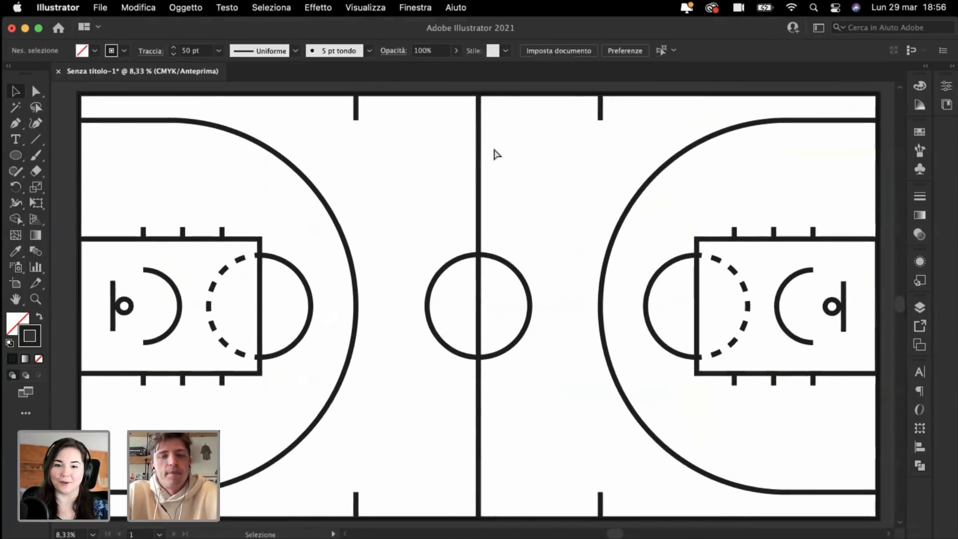
scroll(494, 148, up, 1)
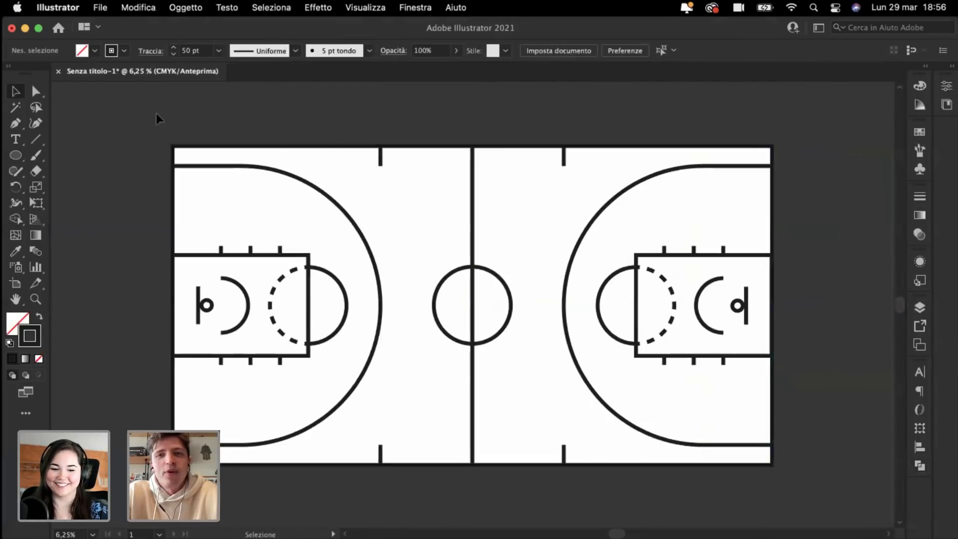
Step: Select all the court lines, deselect them, and zoom out to view the whole court
key(super+a)
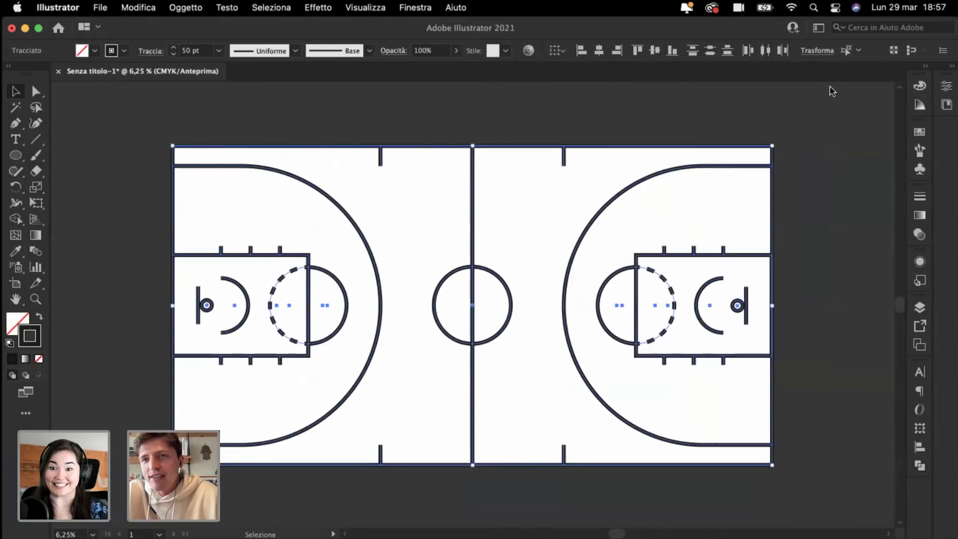
click(377, 95)
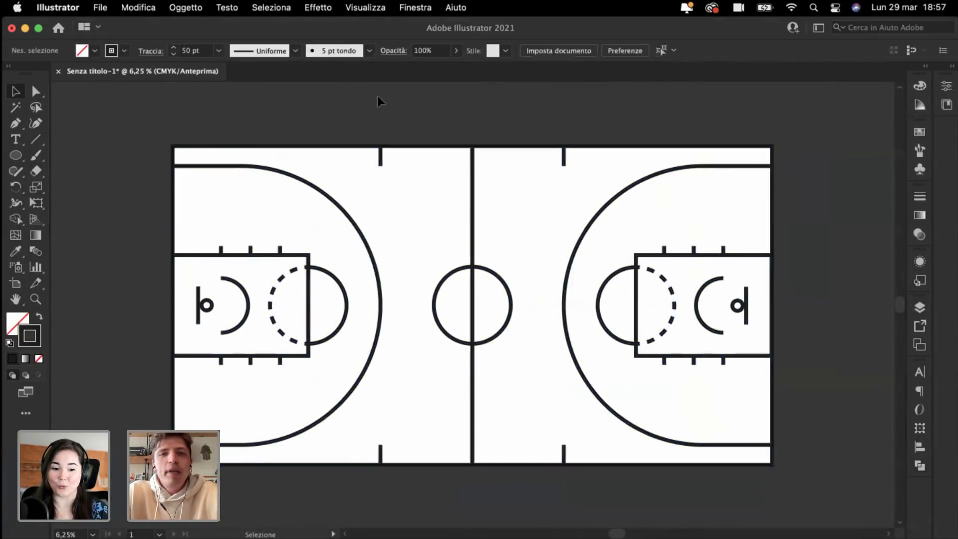
drag(160, 120, 821, 491)
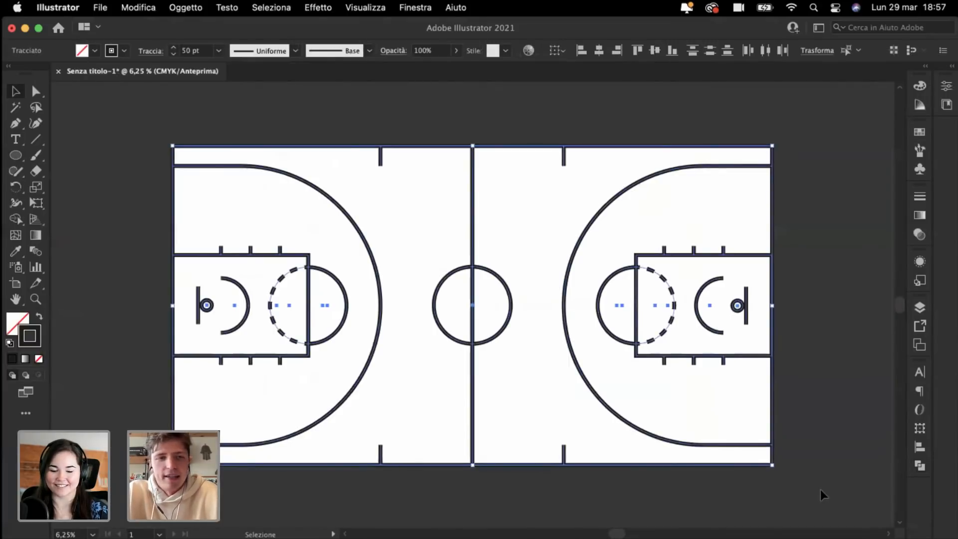
click(138, 293)
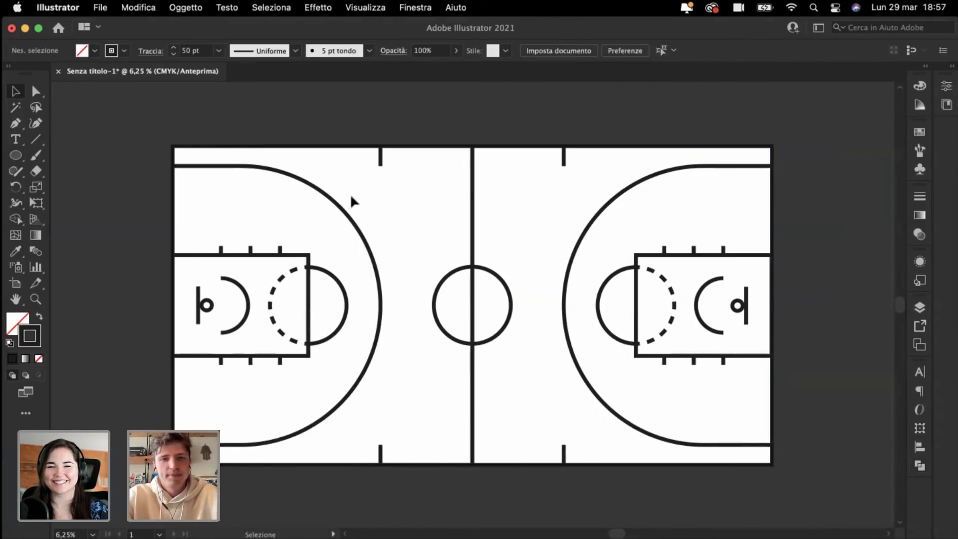
key(super+minus)
key(super+plus)
key(super+plus)
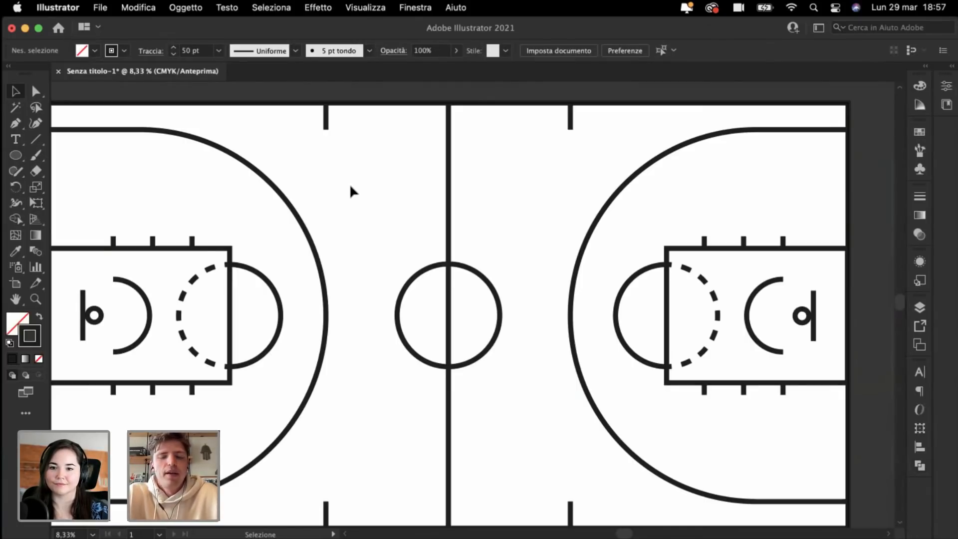
key(super+minus)
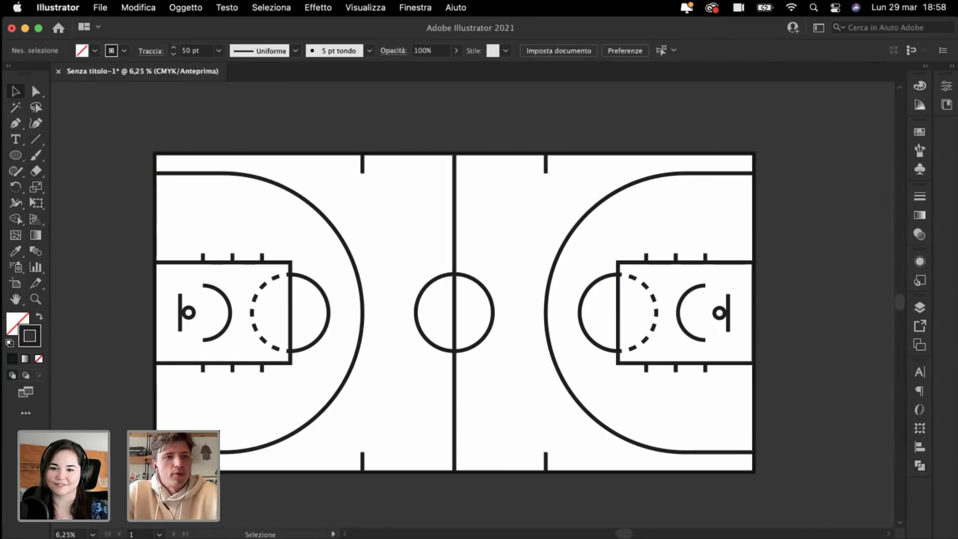
Step: Drag the artboard's top-left and bottom-right corners outward to leave a margin around the court
click(15, 283)
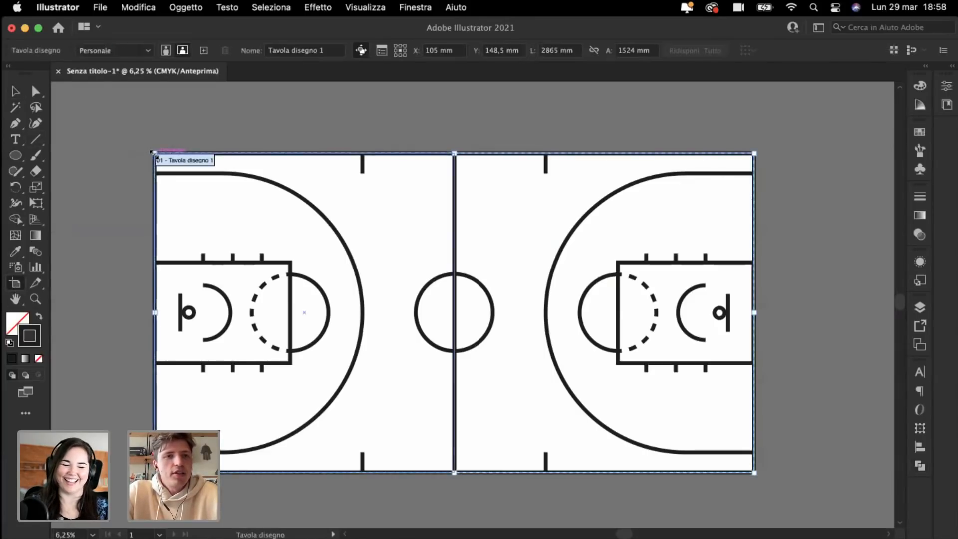
drag(154, 154, 111, 112)
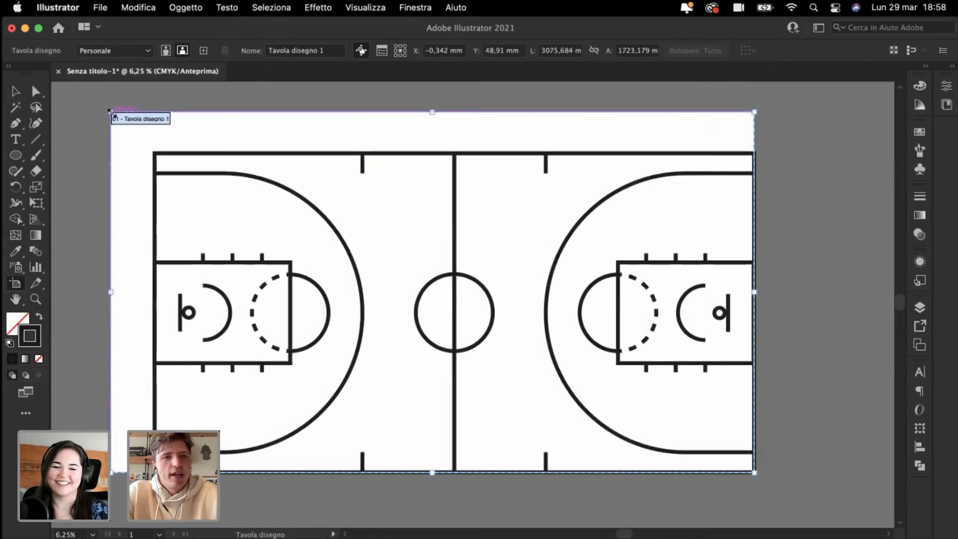
drag(755, 473, 802, 518)
click(15, 91)
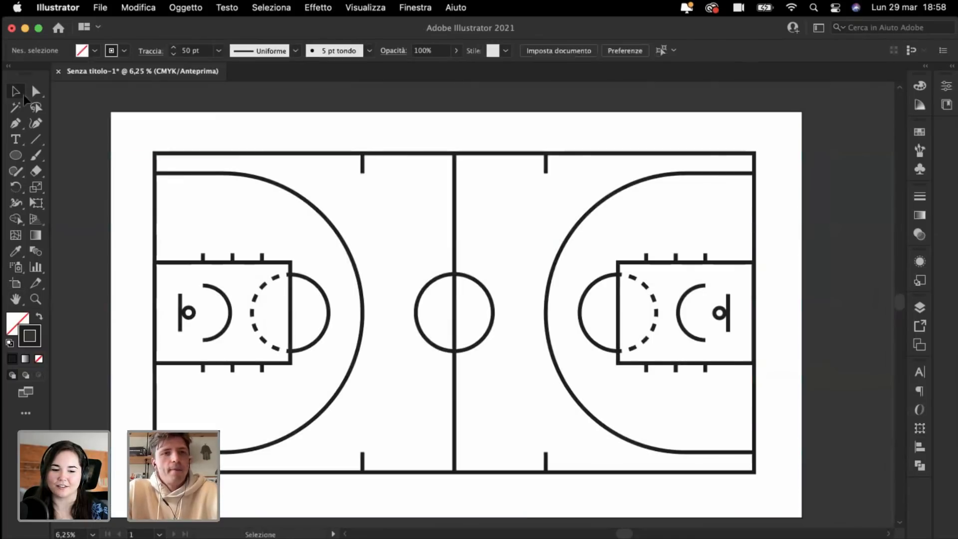
scroll(85, 156, up, 1)
scroll(85, 156, left, 1)
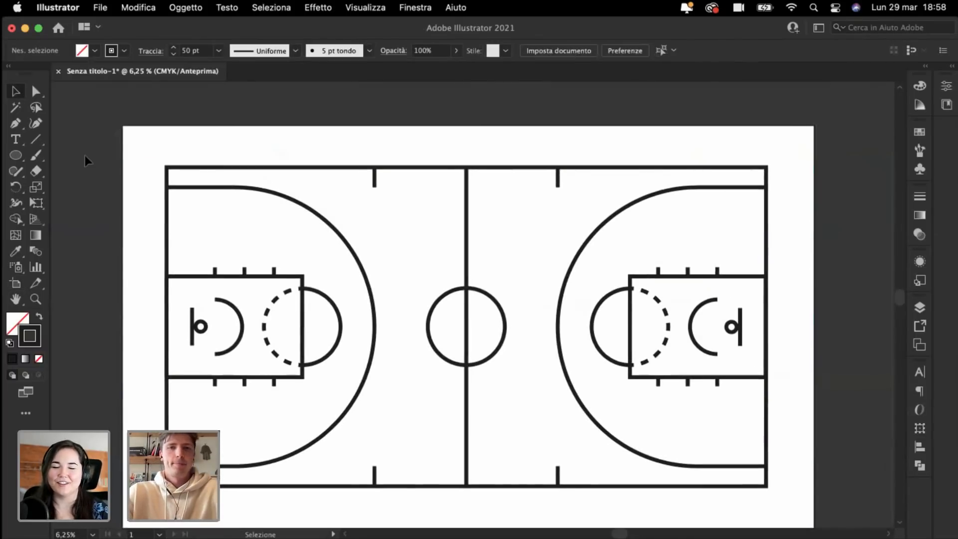
scroll(85, 161, down, 1)
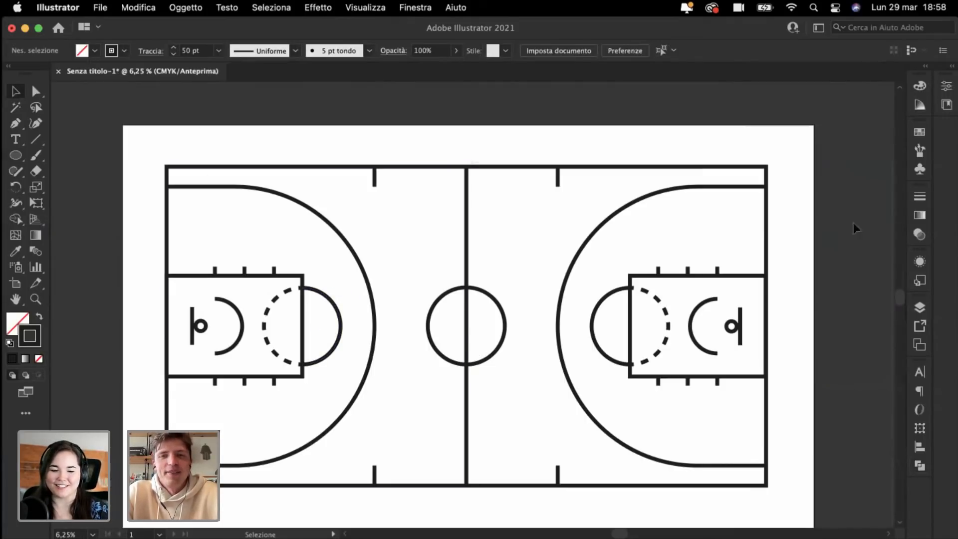
scroll(854, 222, up, 2)
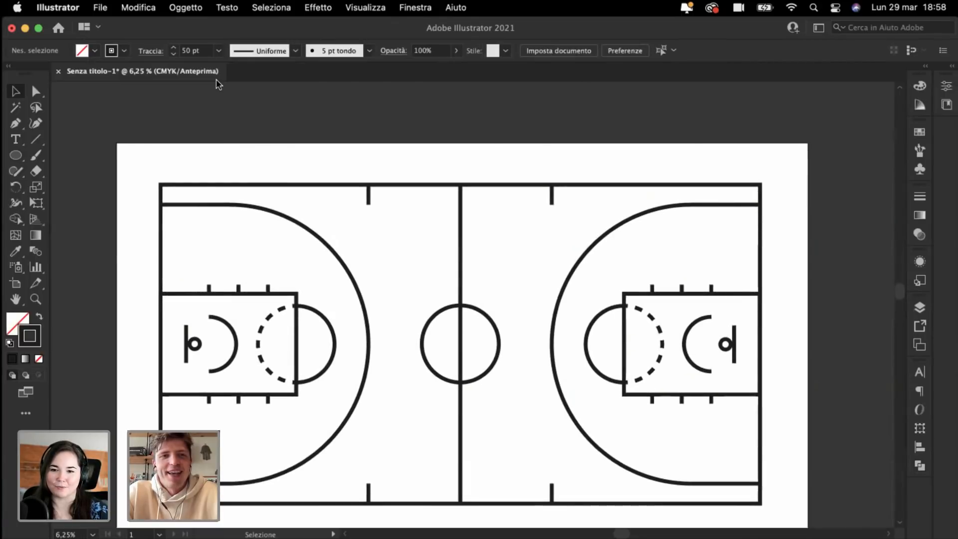
scroll(193, 107, down, 1)
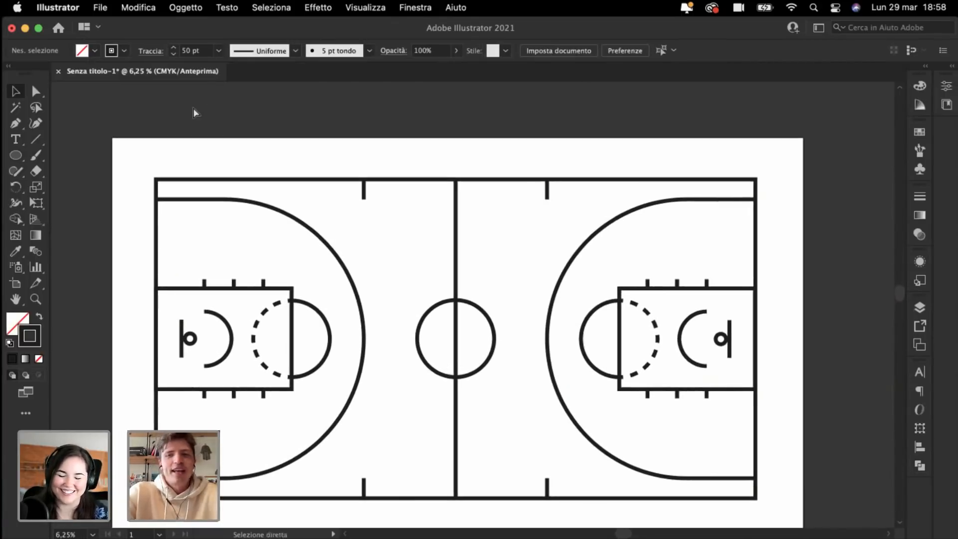
key(super+minus)
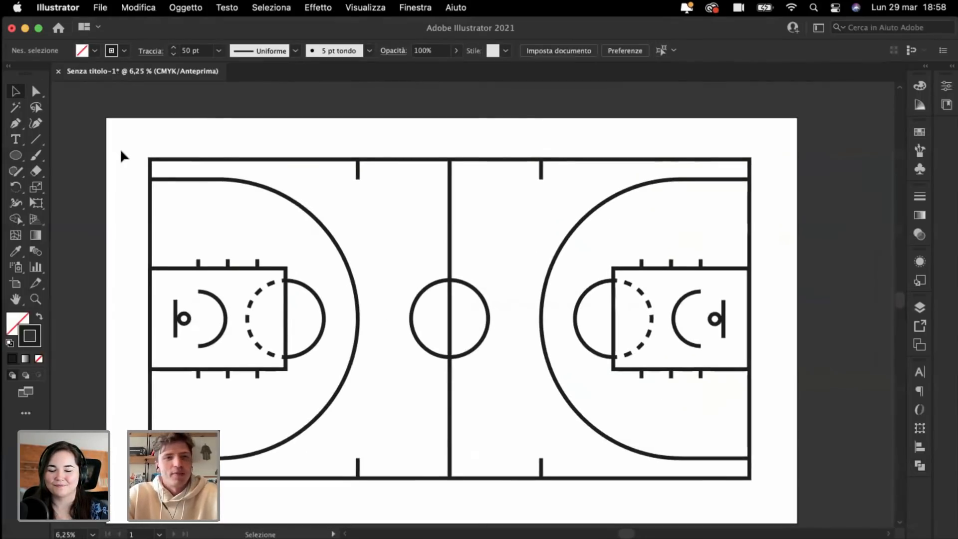
key(super+plus)
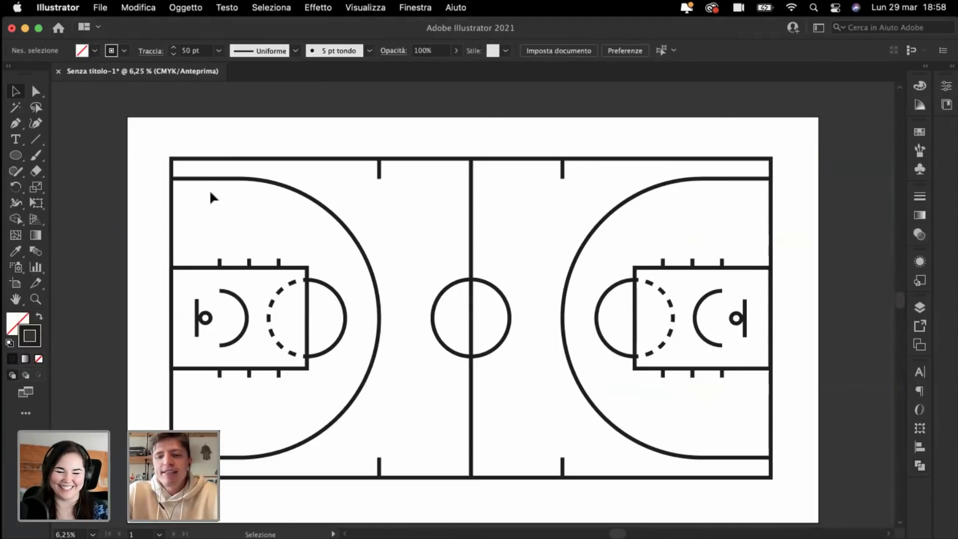
key(super+minus)
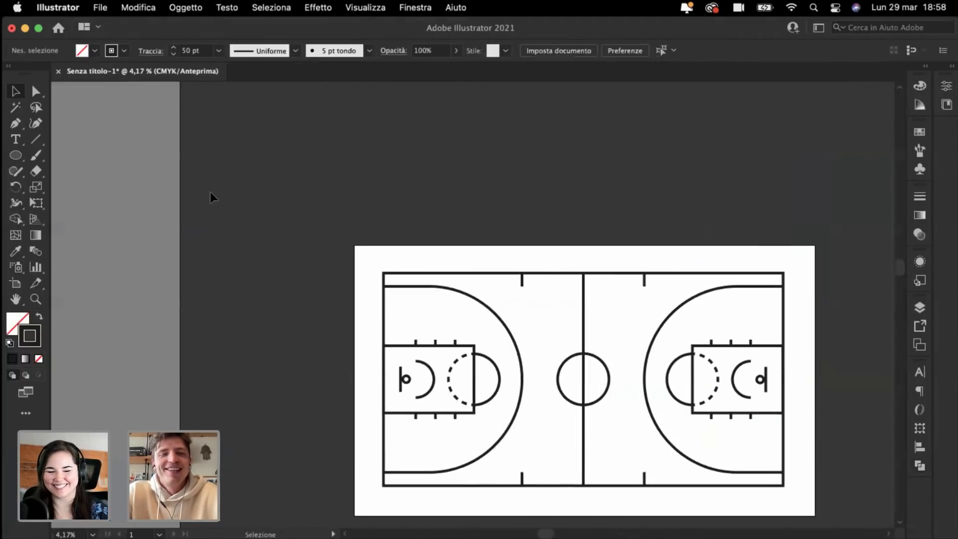
Step: Draw a small solid black square with no outline on the pasteboard
key(super+plus)
key(super+plus)
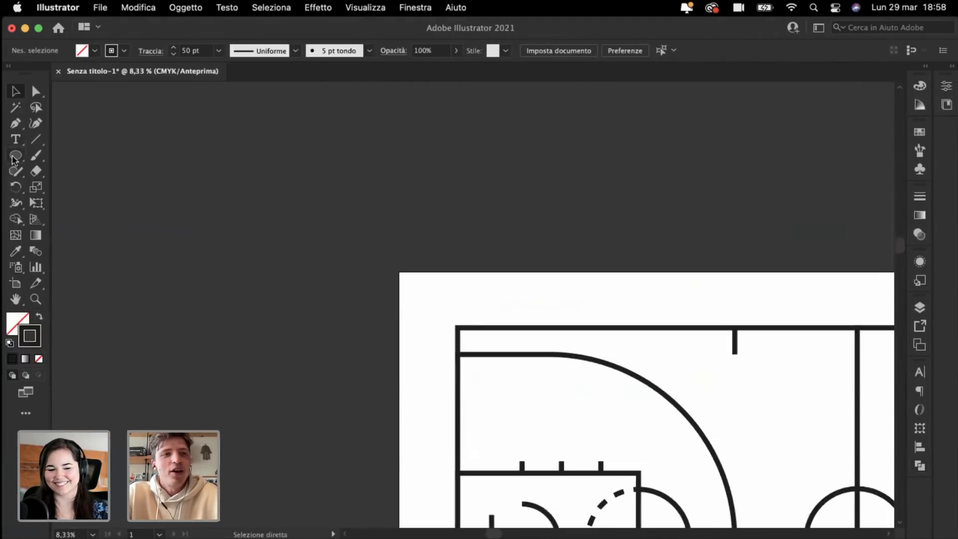
drag(14, 159, 85, 156)
drag(171, 155, 219, 201)
click(38, 318)
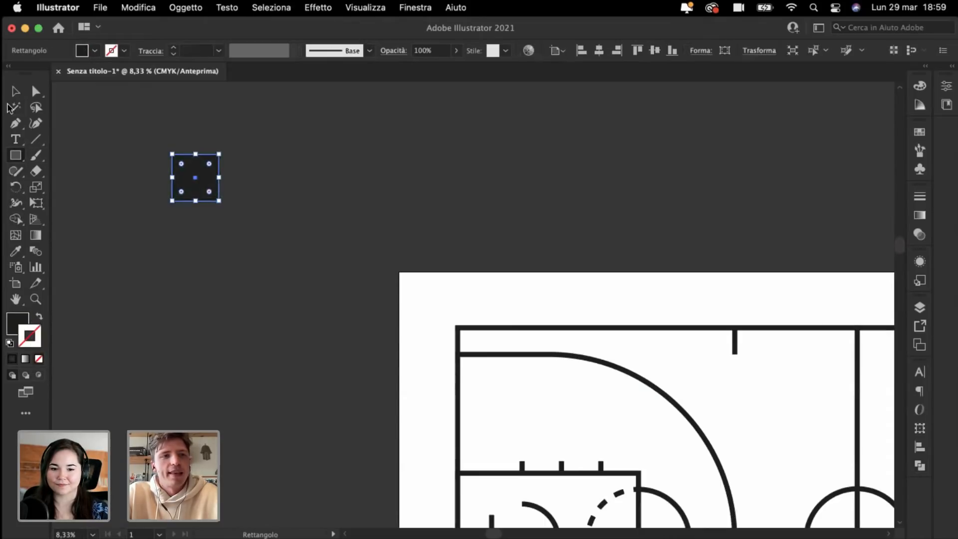
click(15, 91)
click(111, 161)
click(219, 201)
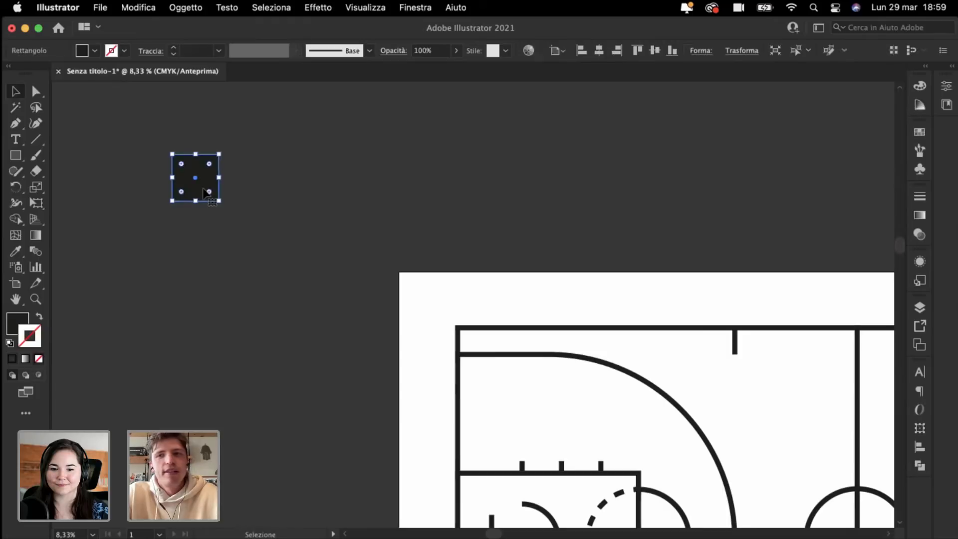
click(920, 86)
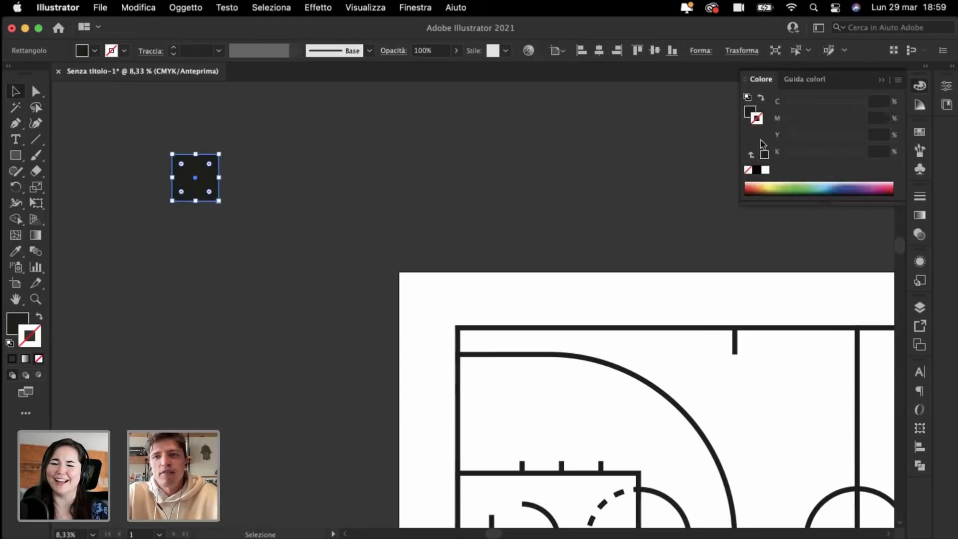
click(758, 170)
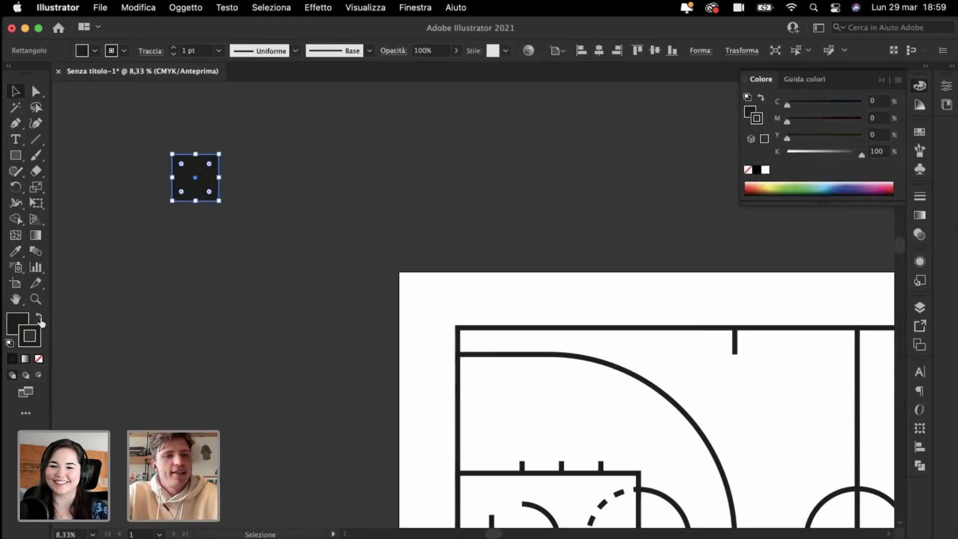
click(39, 359)
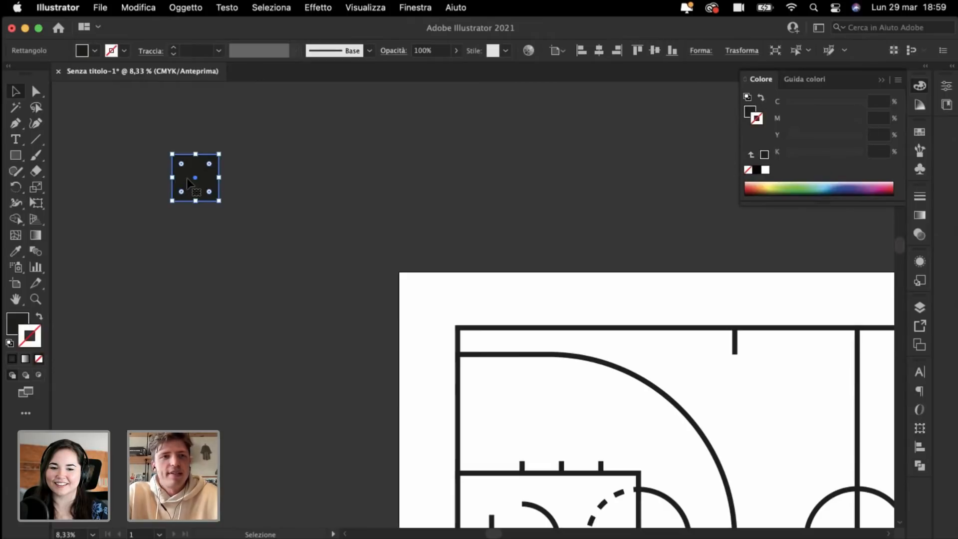
Step: Move the square up, stack evenly spaced copies below it, and show the saved colour library
drag(187, 176, 175, 146)
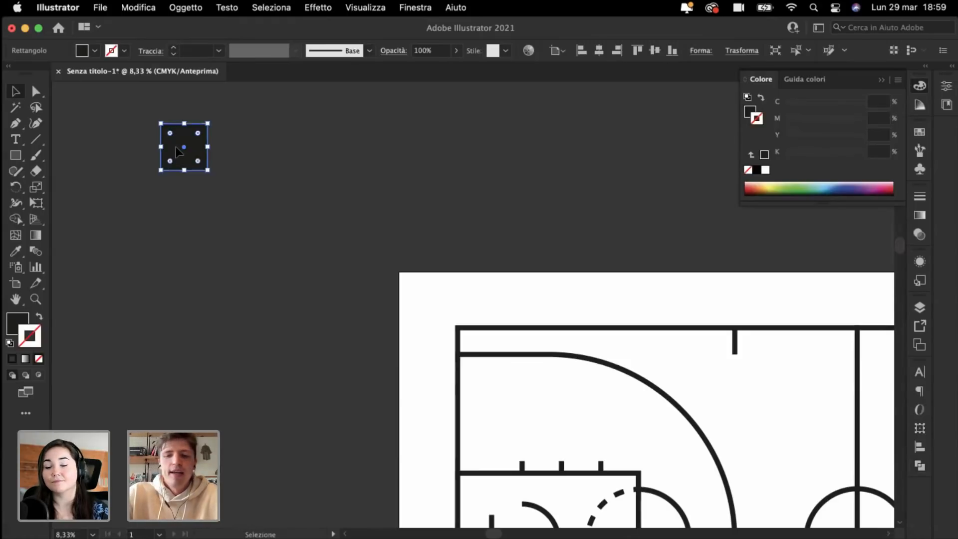
click(173, 177)
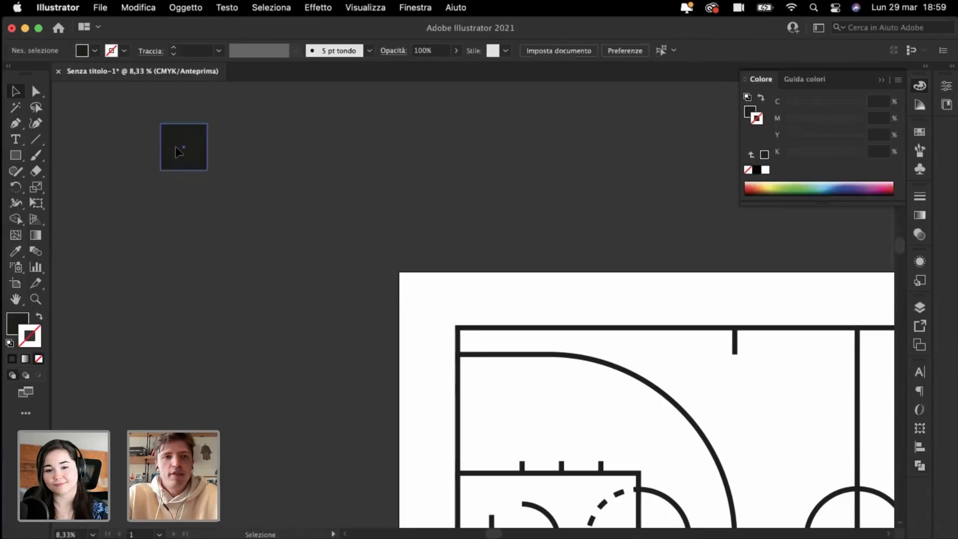
click(183, 150)
drag(186, 142, 190, 196)
key(super+d)
key(super+d)
key(super+d)
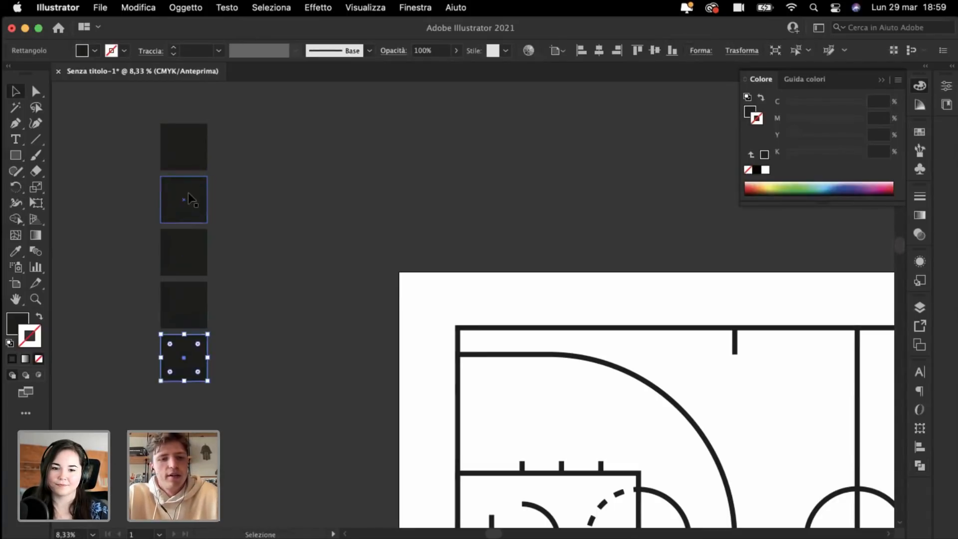
key(super+d)
click(384, 192)
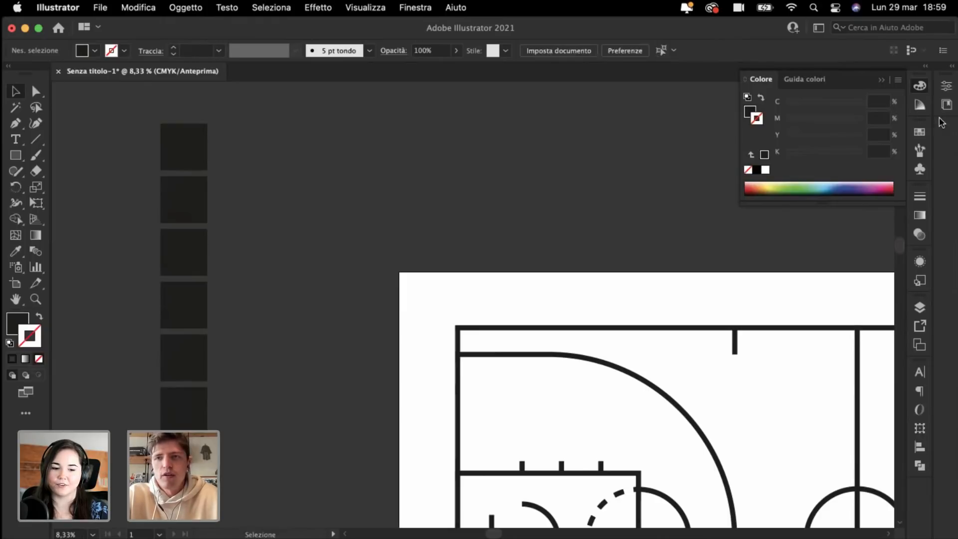
click(947, 105)
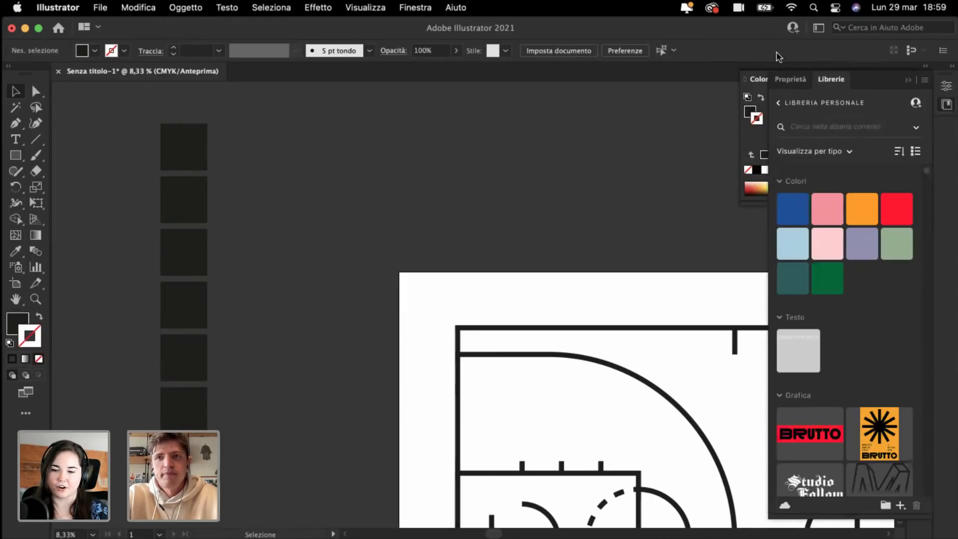
Step: Fill the second square with the library blue, undoing an accidental blue outline
click(189, 207)
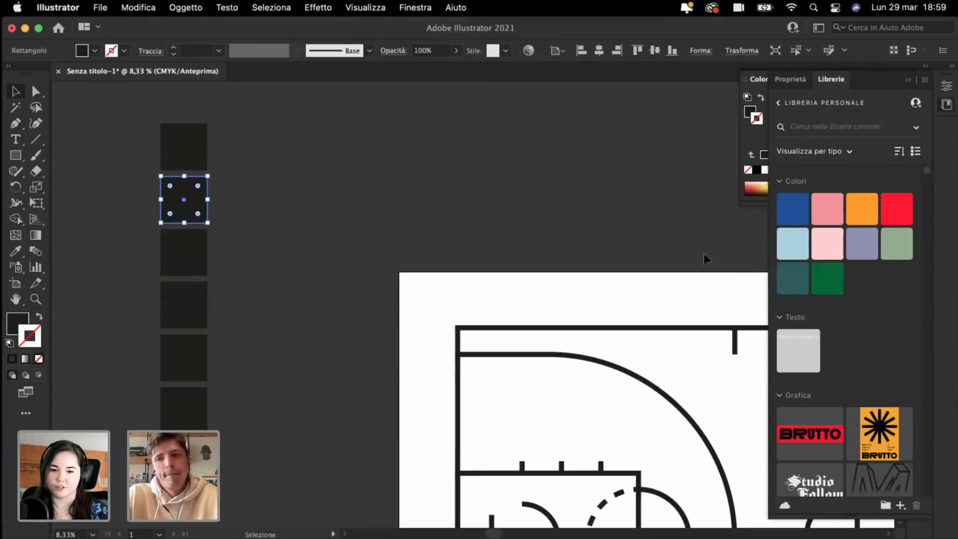
click(794, 208)
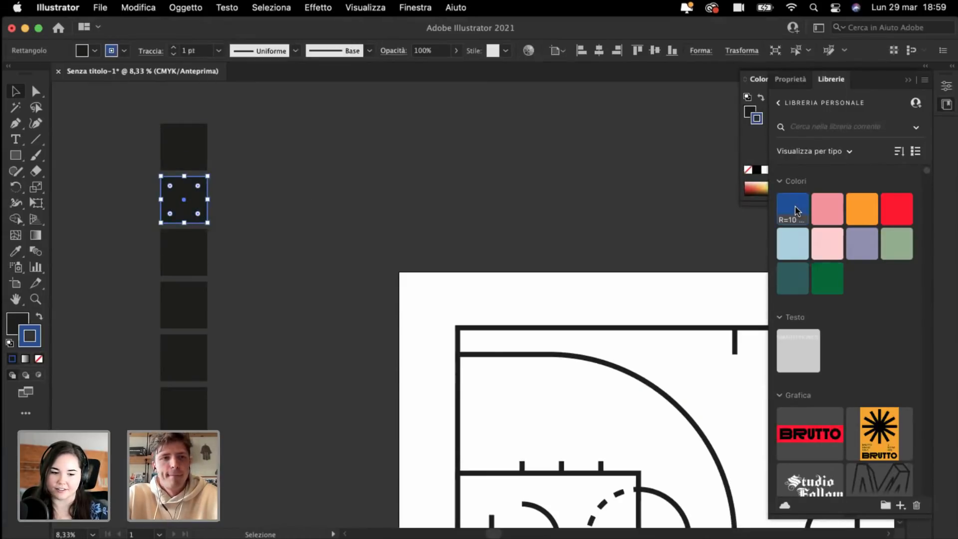
key(super+z)
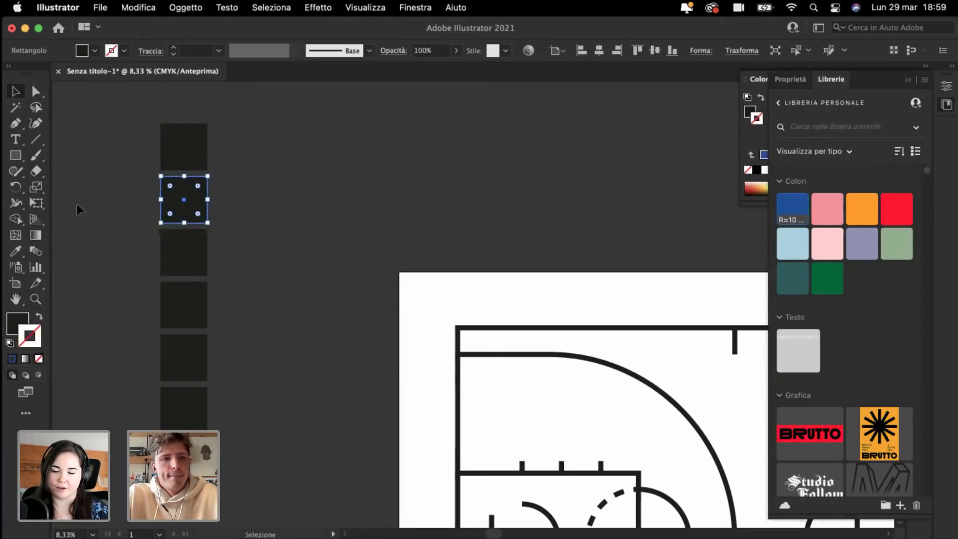
click(17, 320)
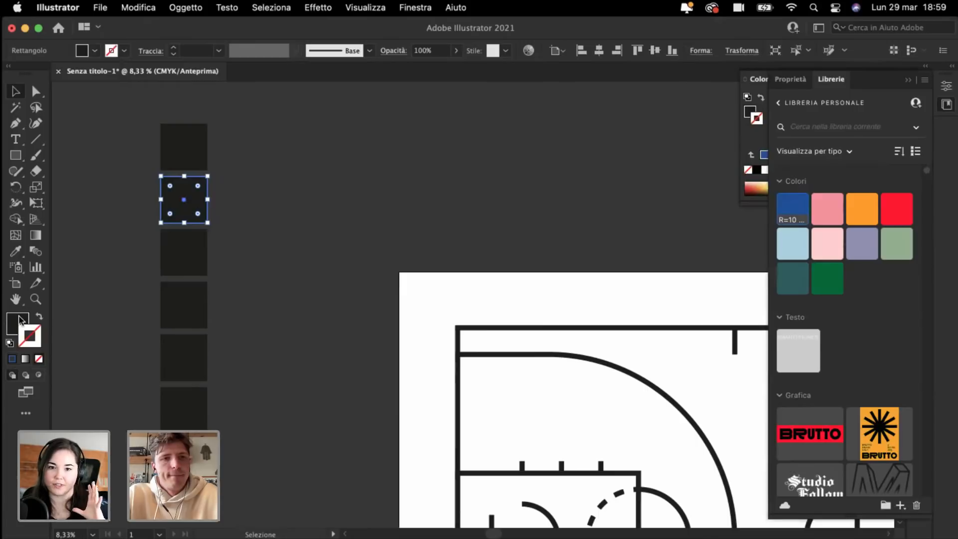
double_click(790, 213)
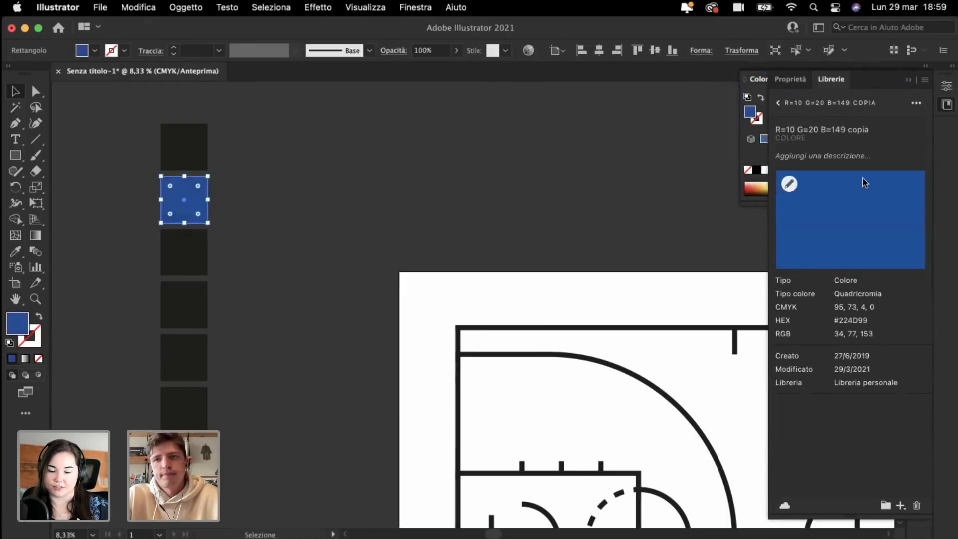
click(778, 102)
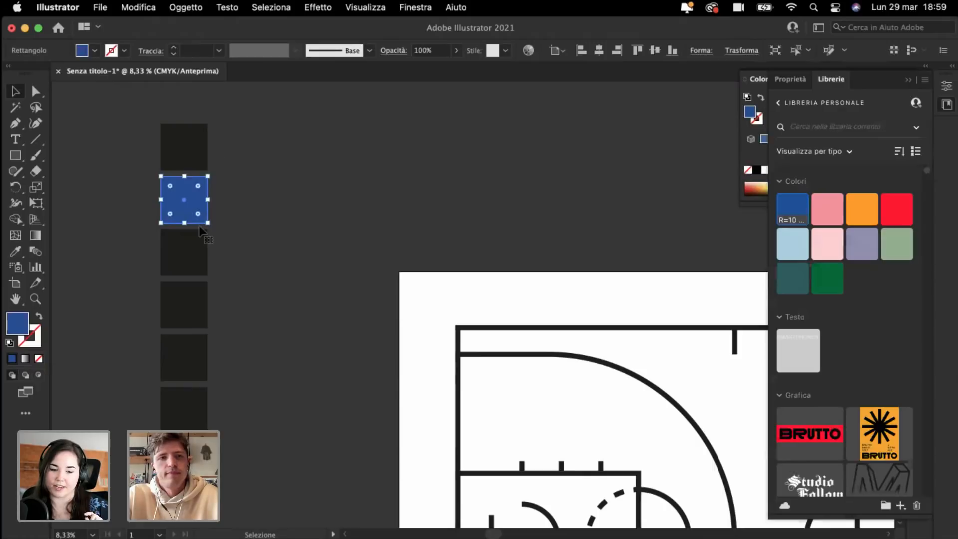
Step: Fill the third, fourth and fifth squares pink, orange and red from the library
click(193, 256)
click(827, 208)
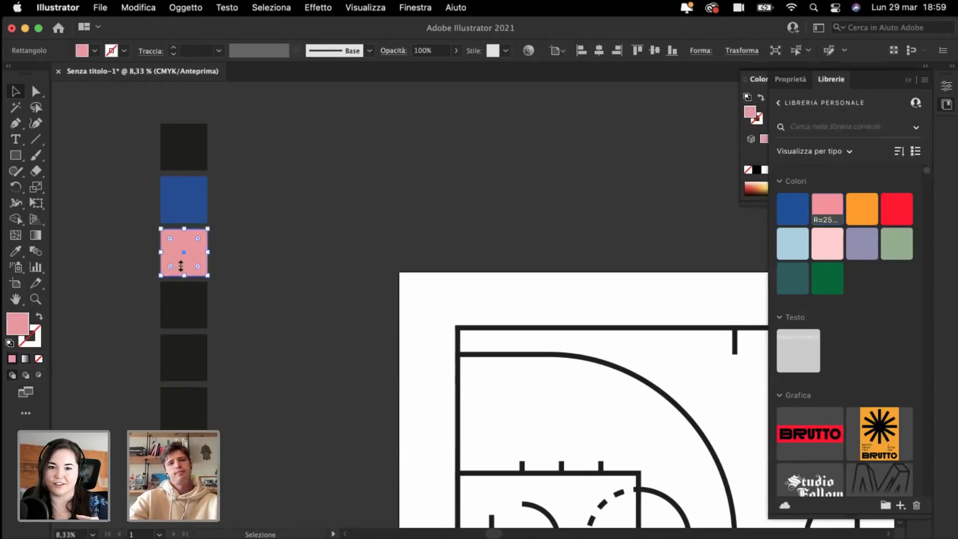
click(188, 287)
click(861, 212)
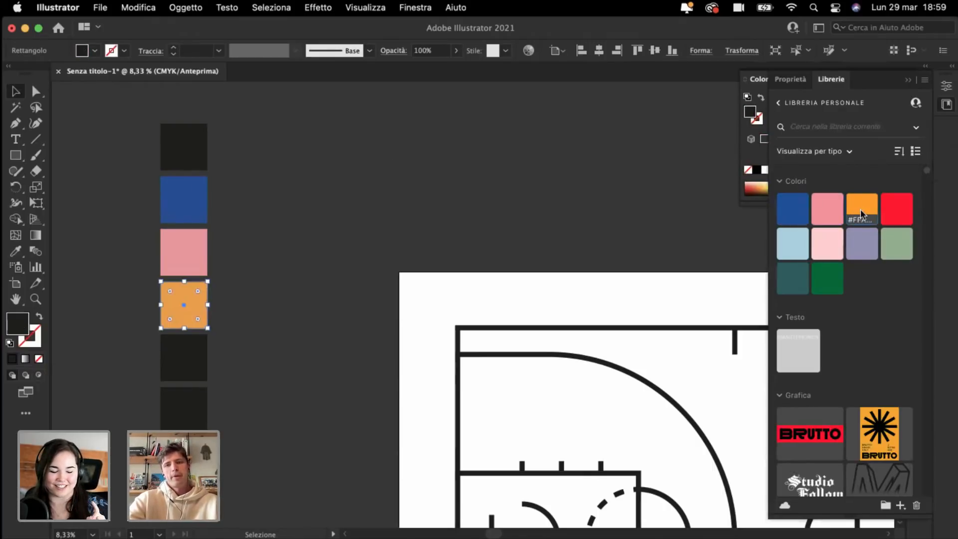
click(175, 351)
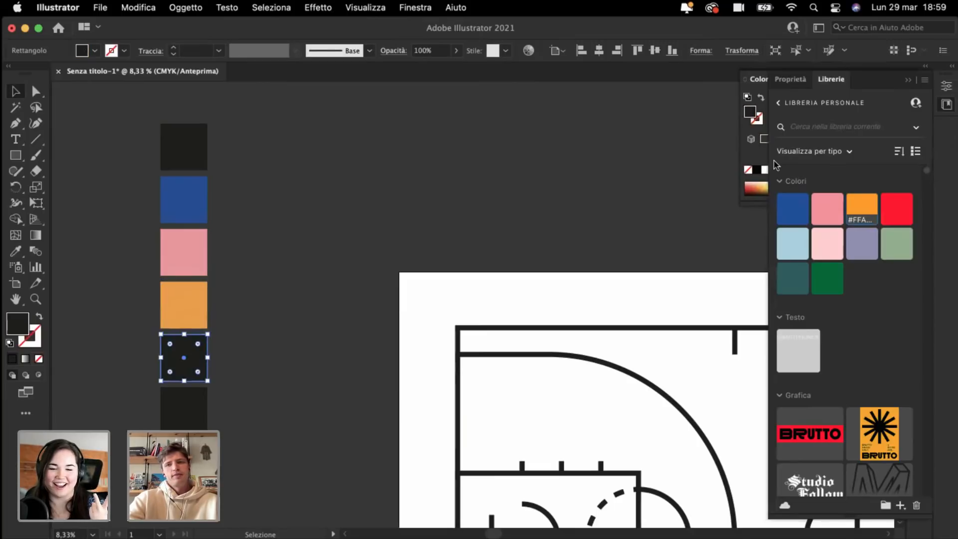
click(899, 210)
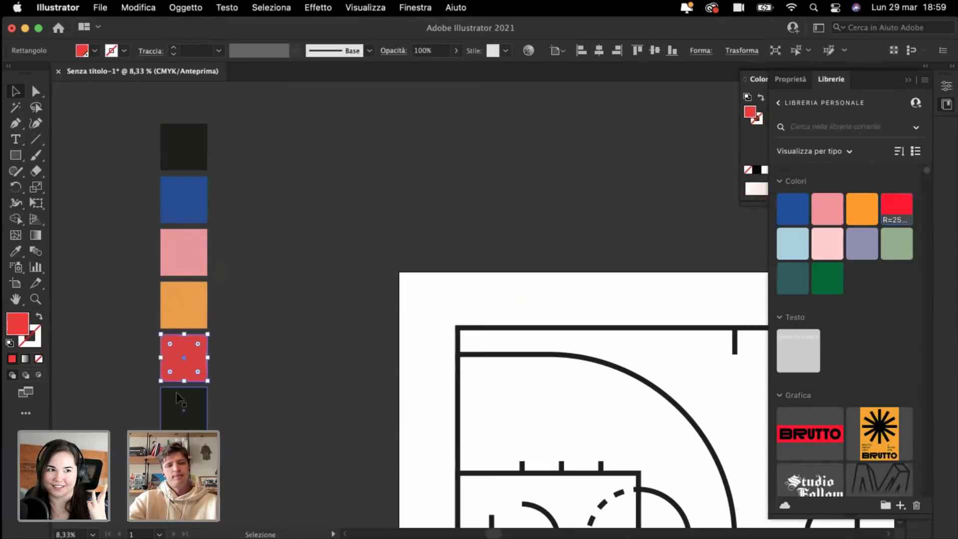
click(184, 406)
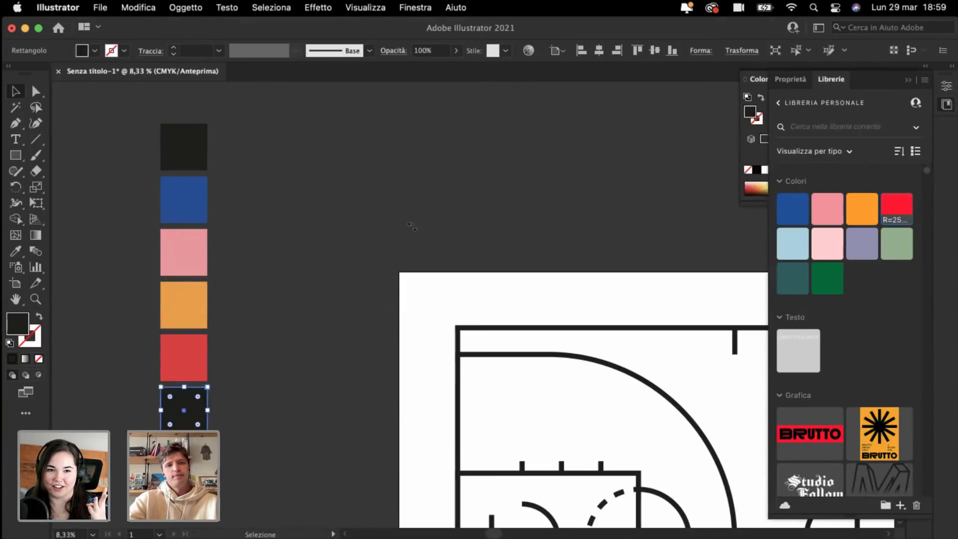
Step: Fill the sixth square white using the Color panel
click(911, 81)
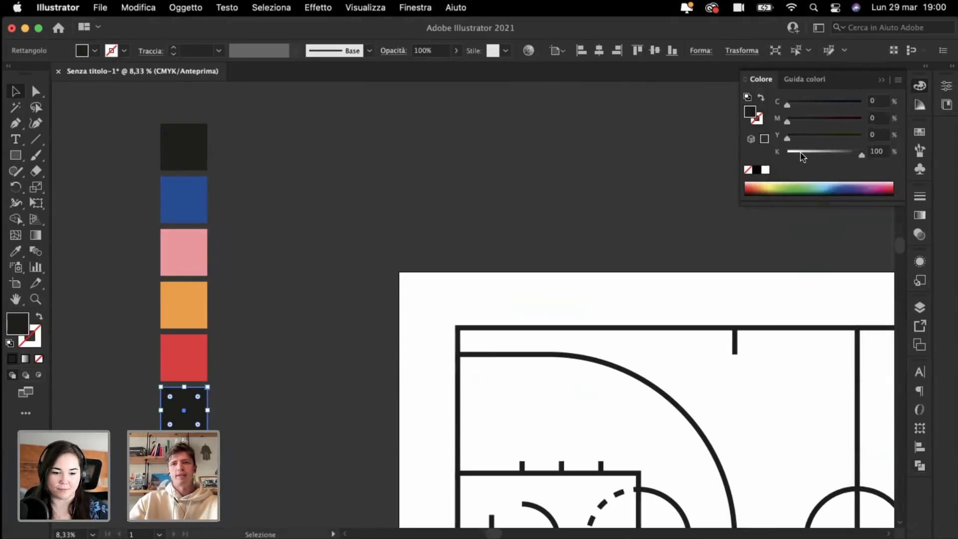
click(766, 170)
click(369, 141)
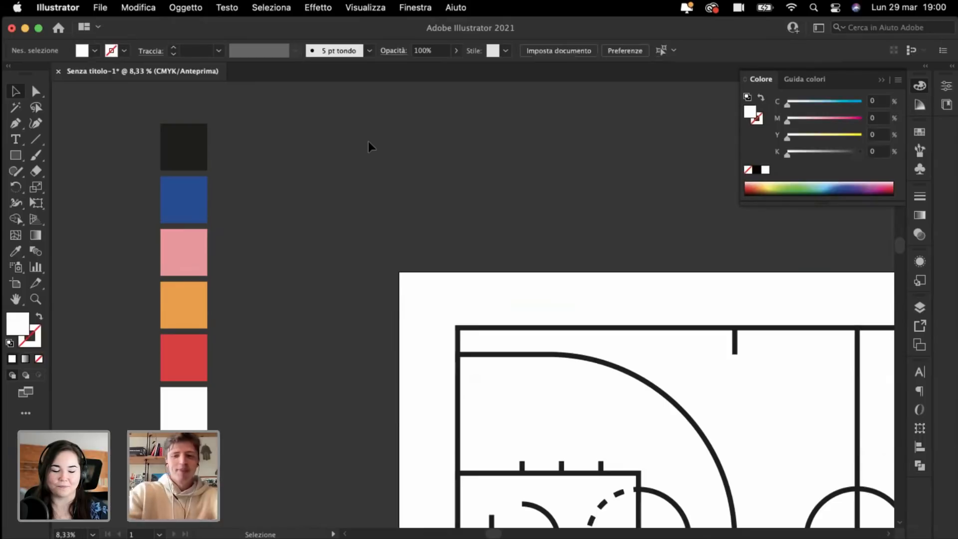
Step: Zoom out, select the six-square palette column, and pan back to the court
key(super+minus)
scroll(369, 146, left, 5)
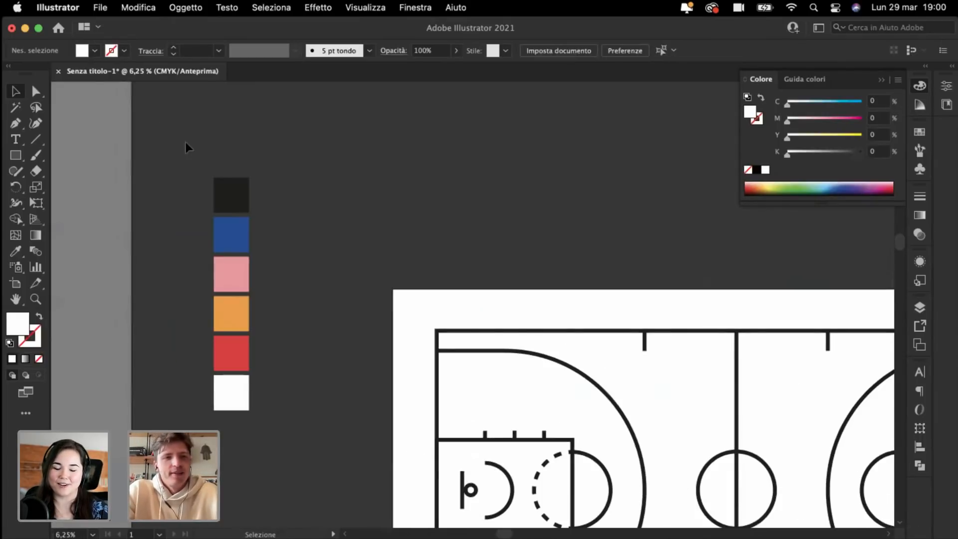
drag(271, 382, 341, 497)
click(238, 176)
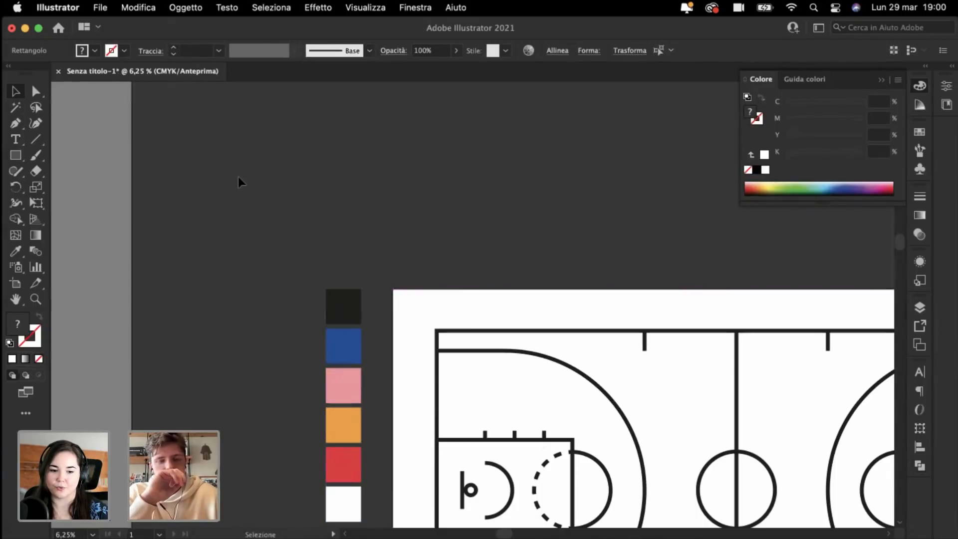
scroll(238, 176, down, 4)
scroll(239, 176, right, 3)
key(super+minus)
scroll(238, 175, down, 3)
scroll(238, 176, right, 1)
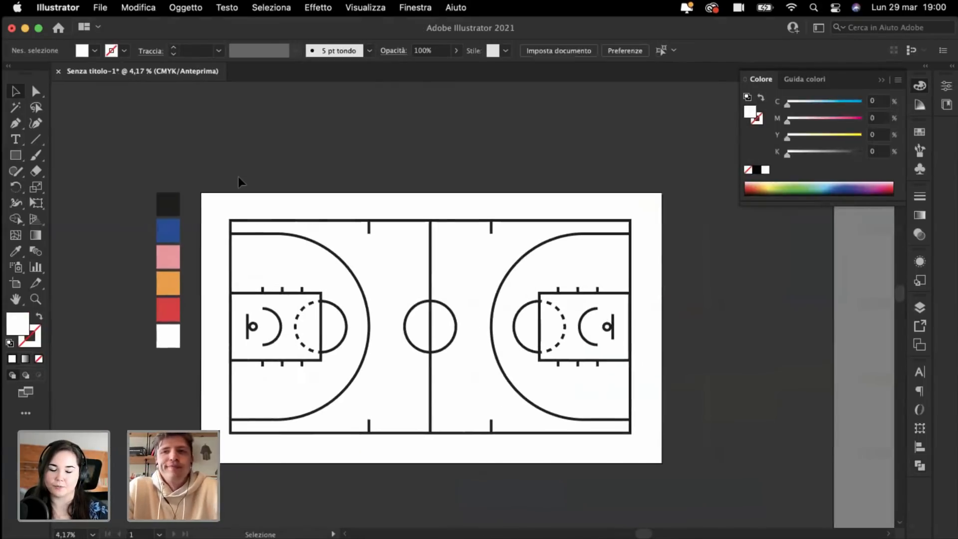
scroll(238, 176, left, 2)
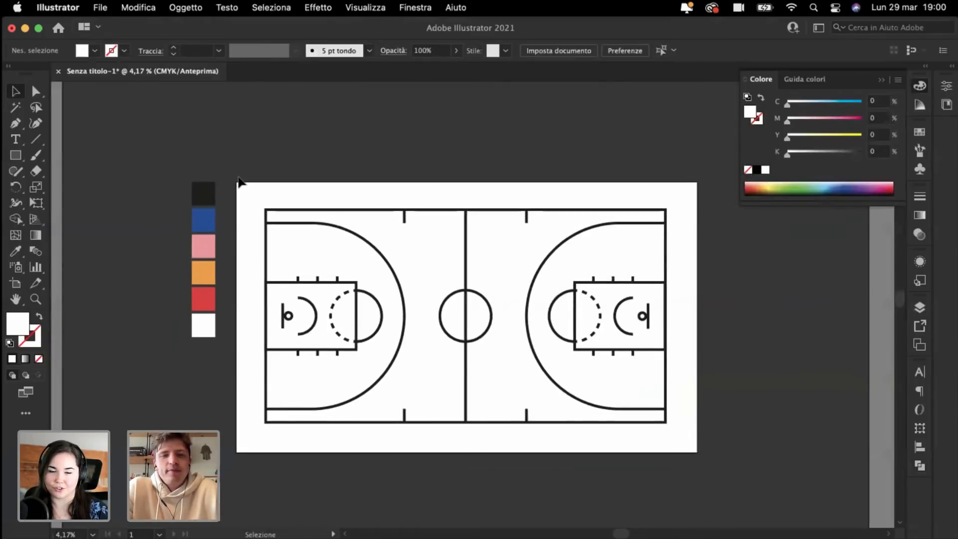
scroll(239, 181, left, 1)
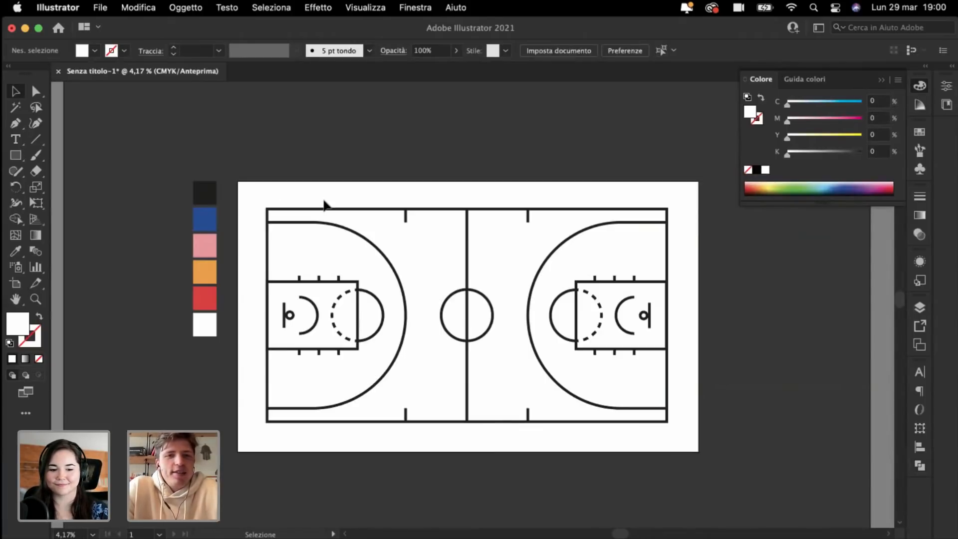
key(super+plus)
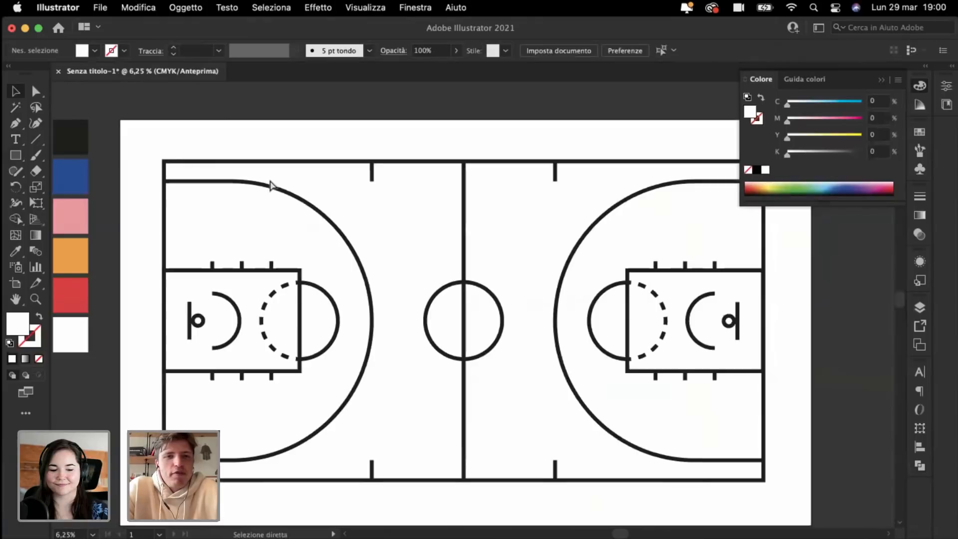
Step: Marquee-select the whole court, group its lines with Cmd+G, and begin Save As
click(882, 80)
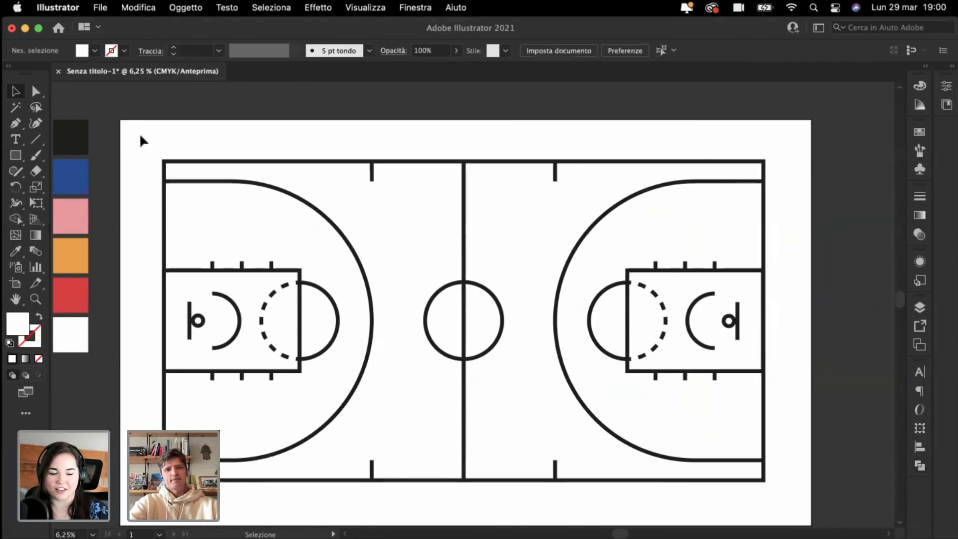
drag(139, 132, 801, 495)
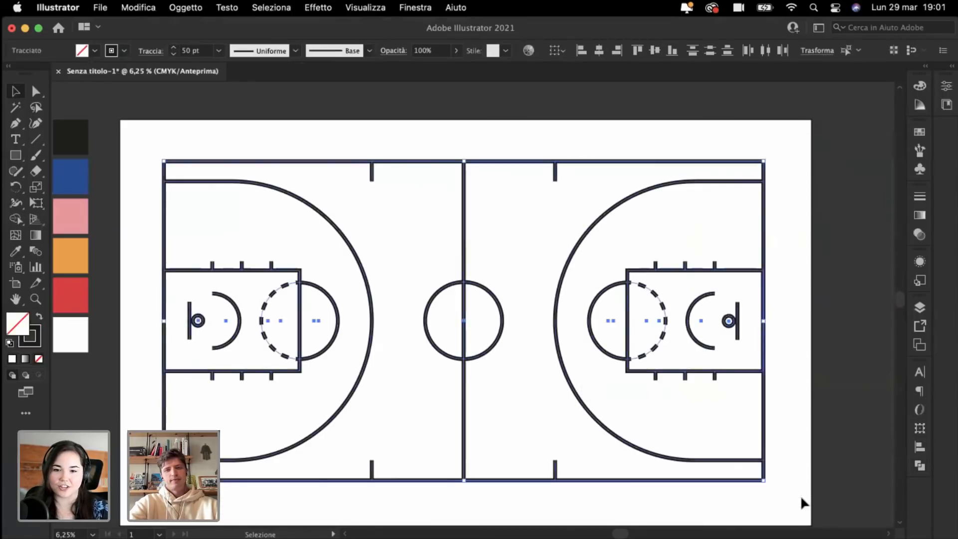
scroll(801, 495, down, 1)
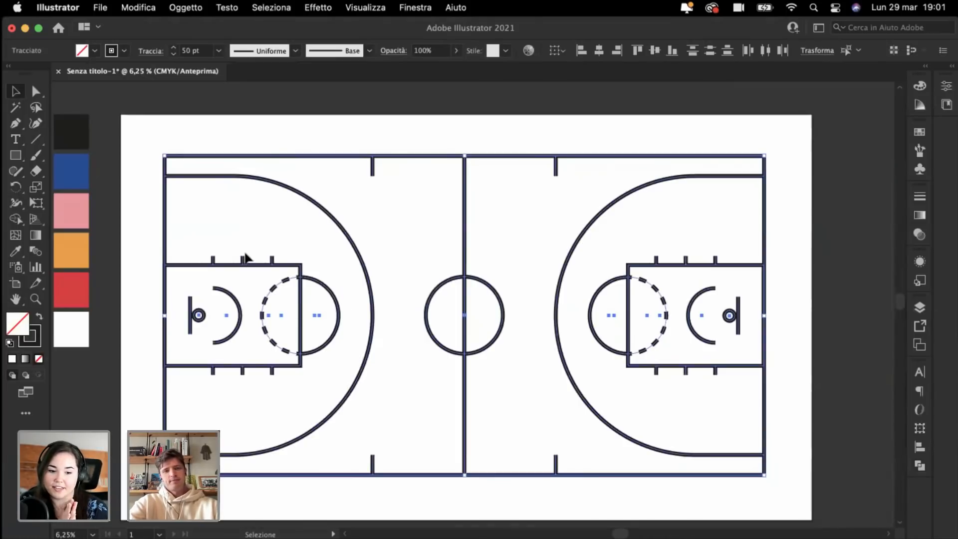
key(super+g)
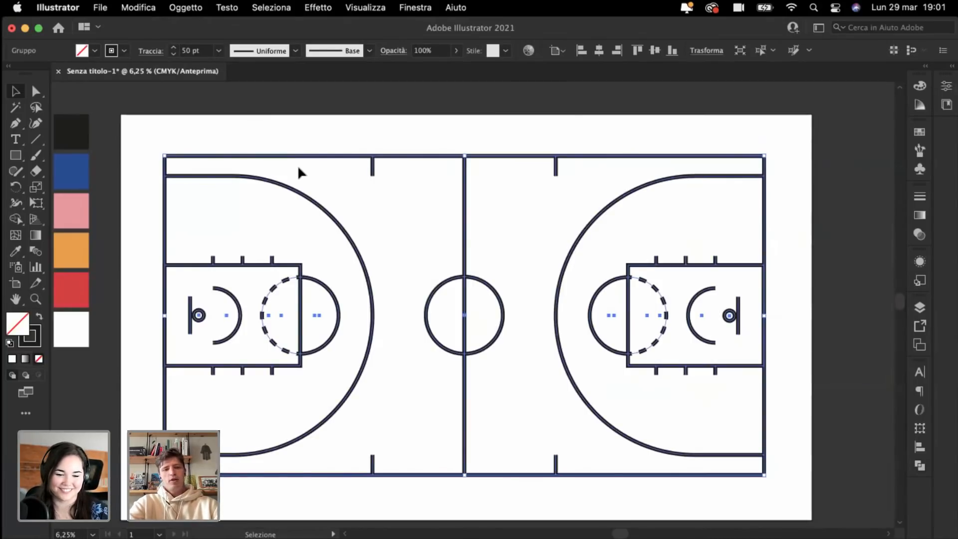
key(super+shift+s)
Step: Name the file 'Basketball court_SHOUT_Genk'
text(Basketball C)
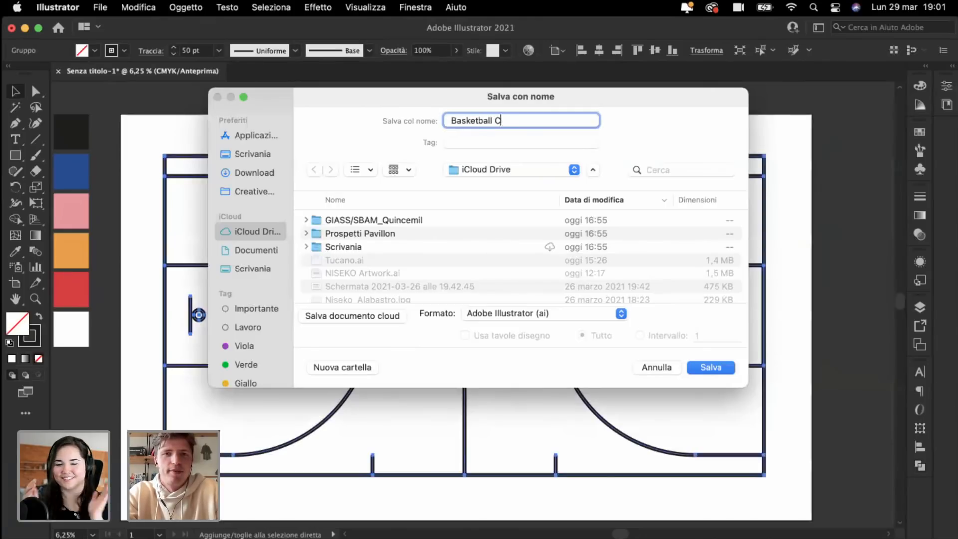
key(BackSpace)
text(court-)
key(BackSpace)
text(_)
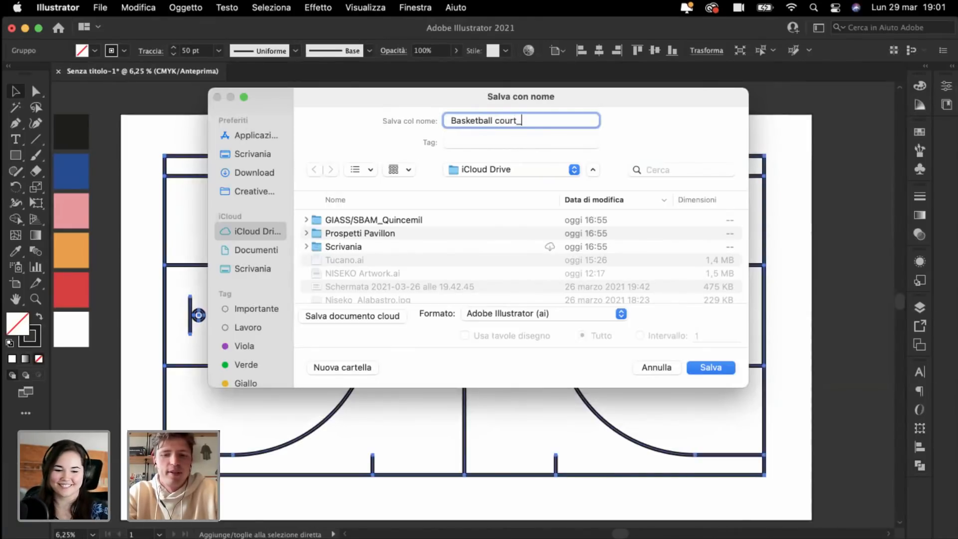
text(SHOUT_)
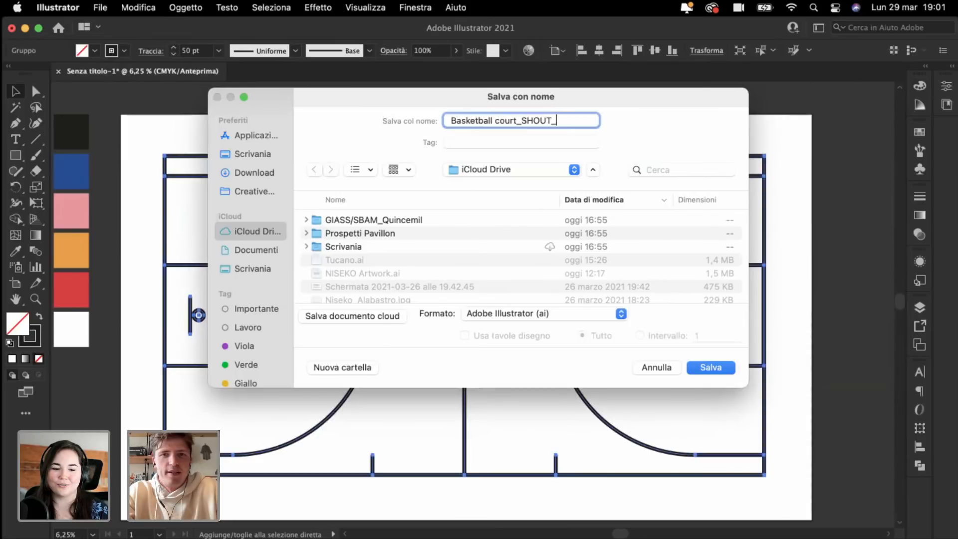
text(Genk)
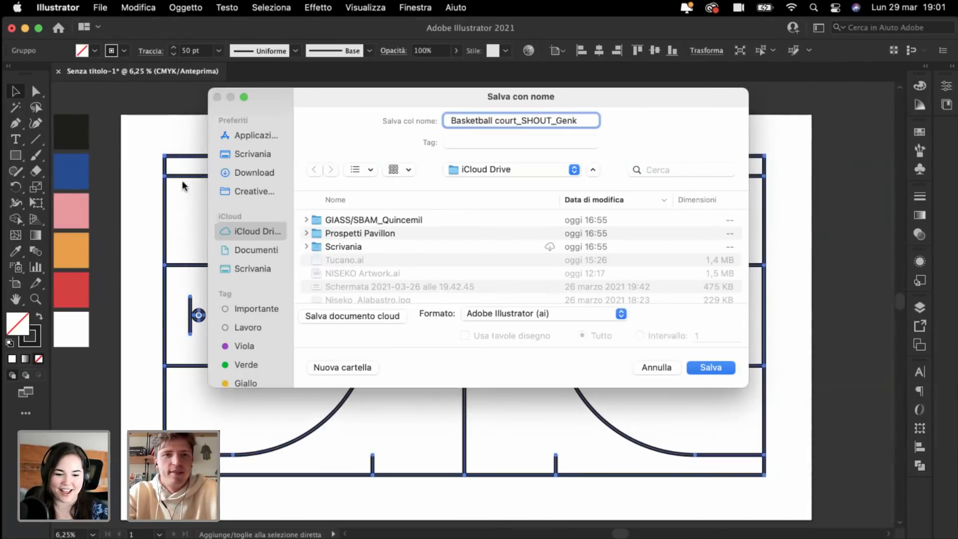
Step: Save it in Creative Cloud Files > DISEÑO 2020_BRUTTO > ARTE, accepting the Illustrator options
click(268, 188)
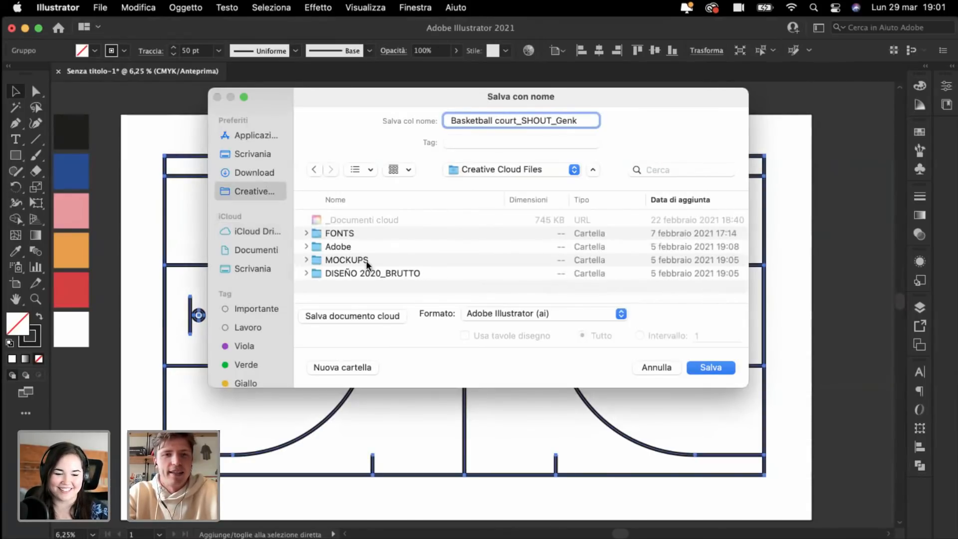
double_click(381, 271)
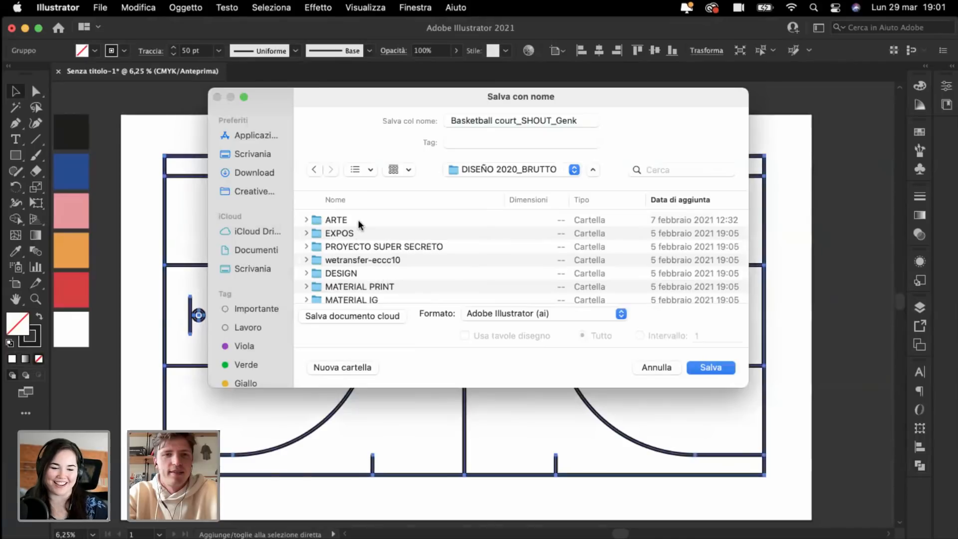
double_click(358, 220)
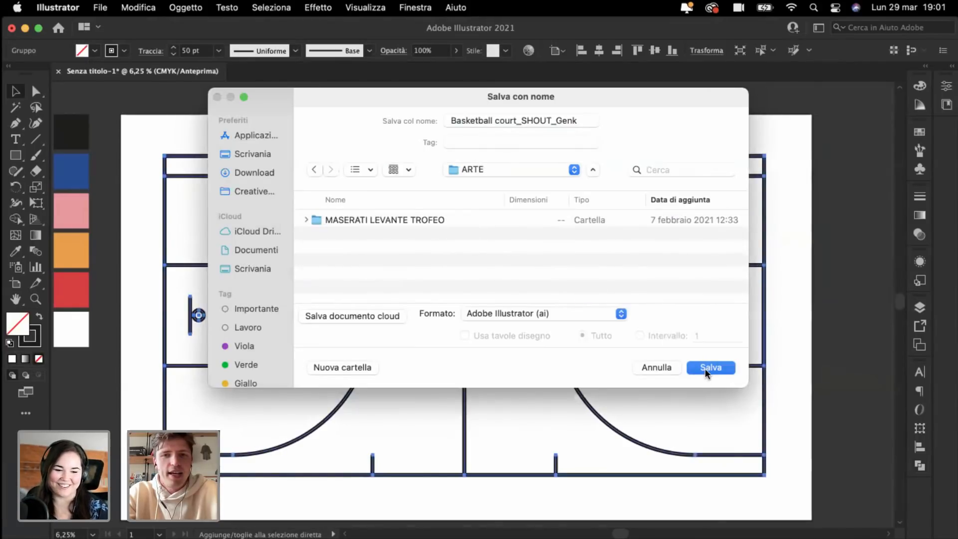
click(705, 369)
click(731, 499)
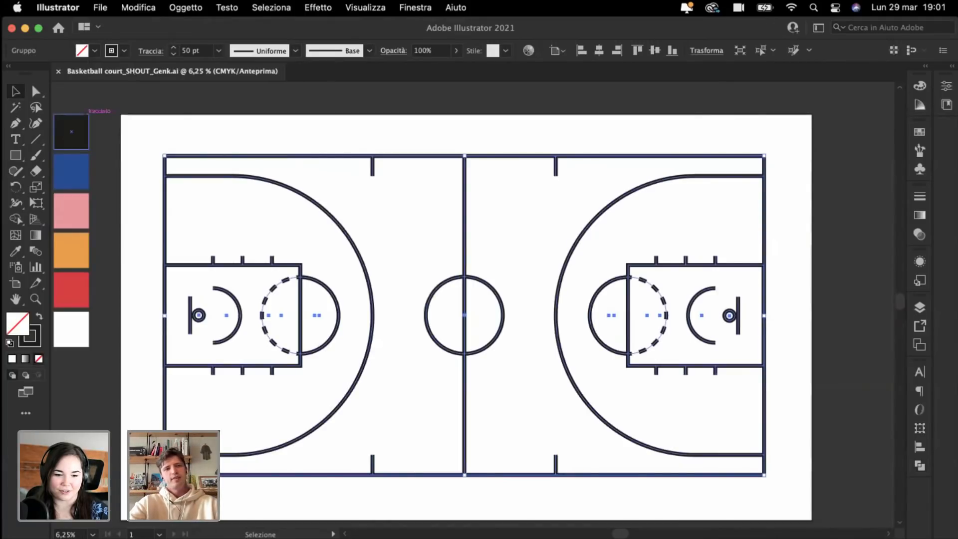
Step: Add a new layer beneath Livello 1 and name it 'Black Background'
click(139, 126)
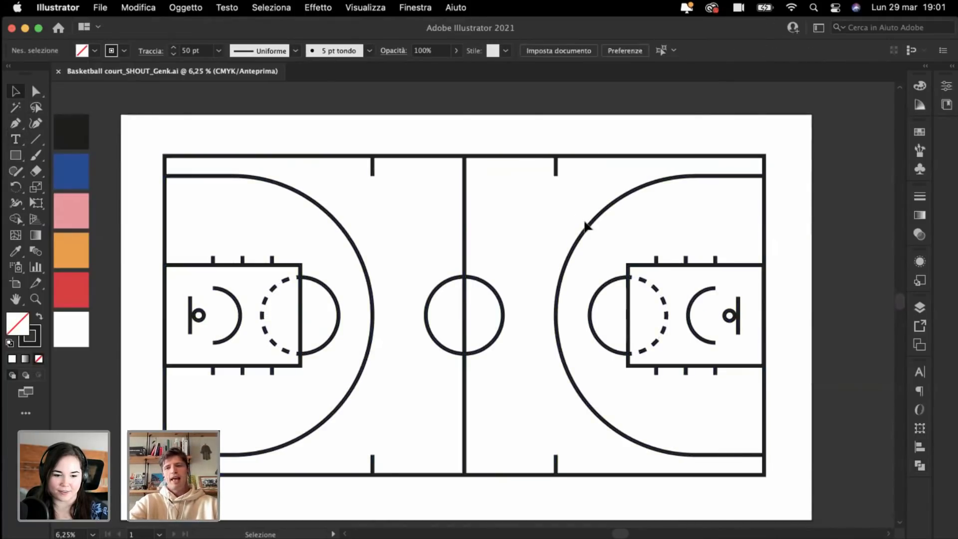
click(921, 310)
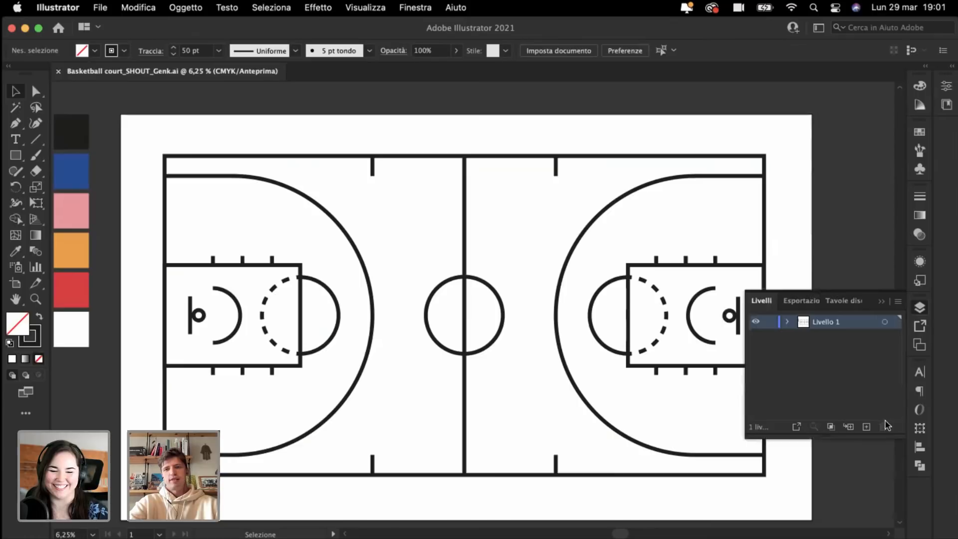
click(867, 427)
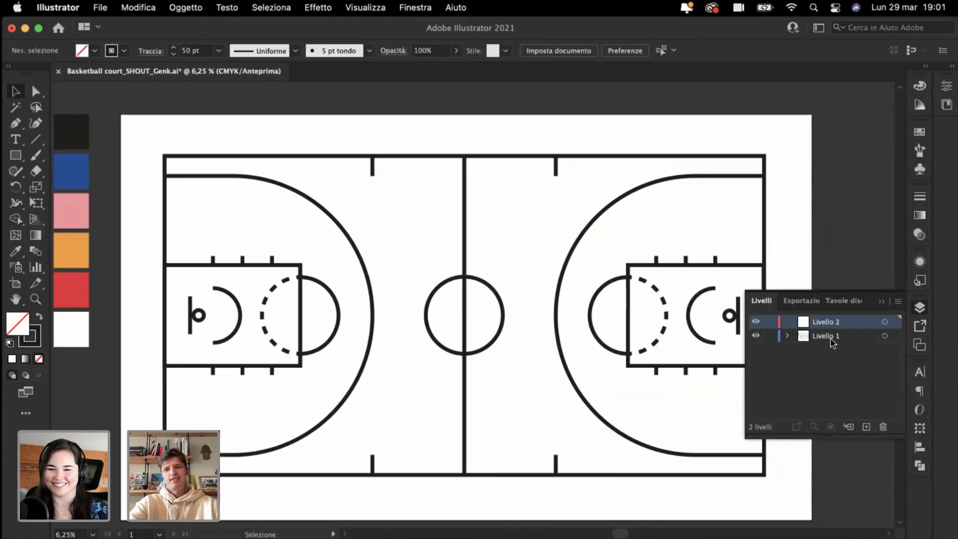
drag(841, 362, 841, 360)
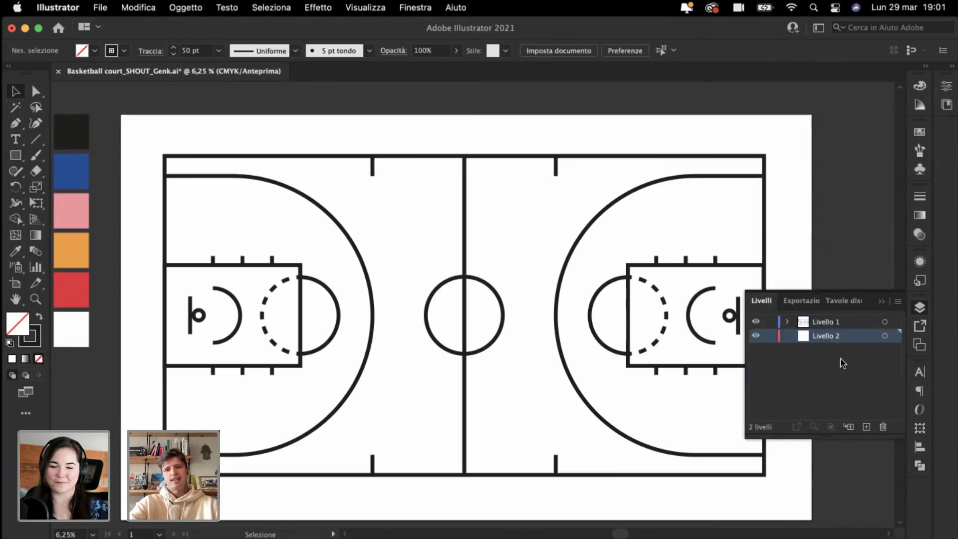
double_click(829, 335)
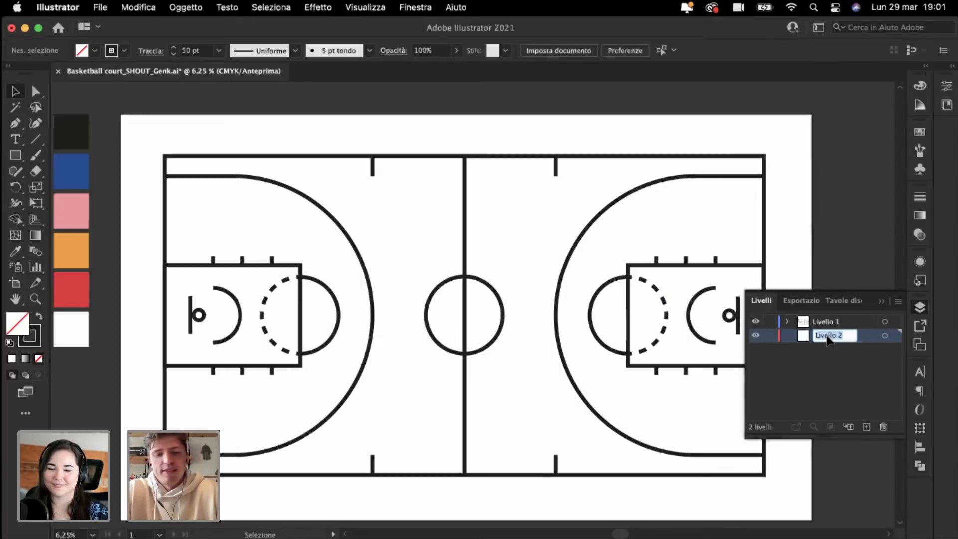
text(Black B)
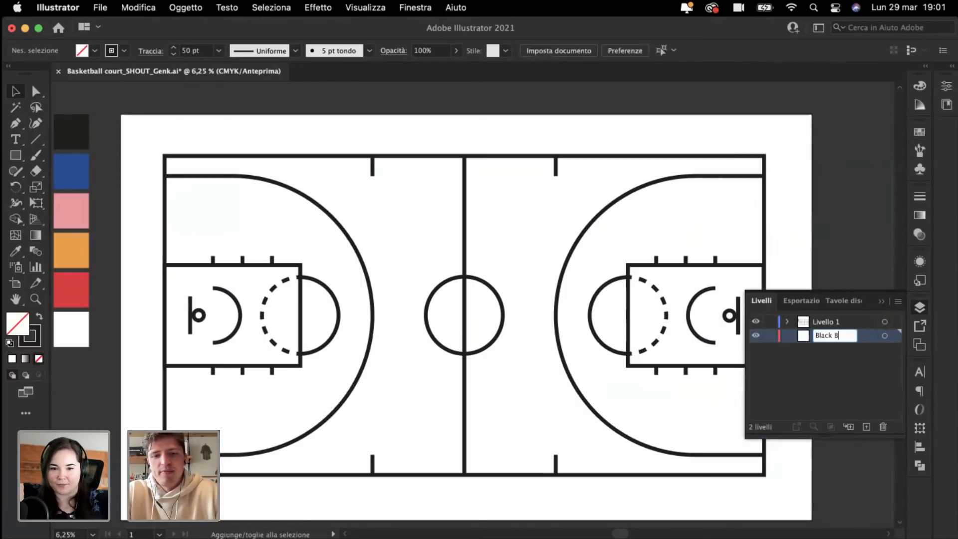
text(ackground)
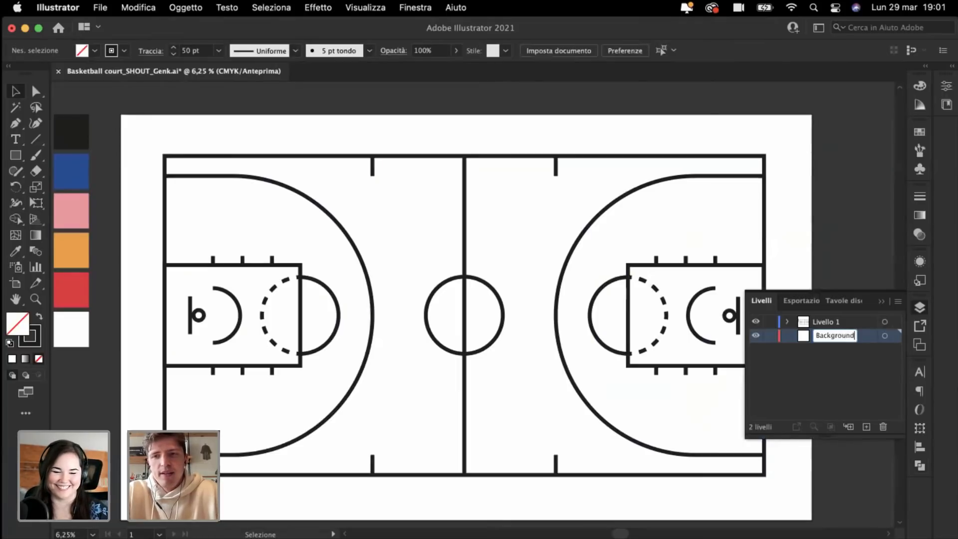
key(Return)
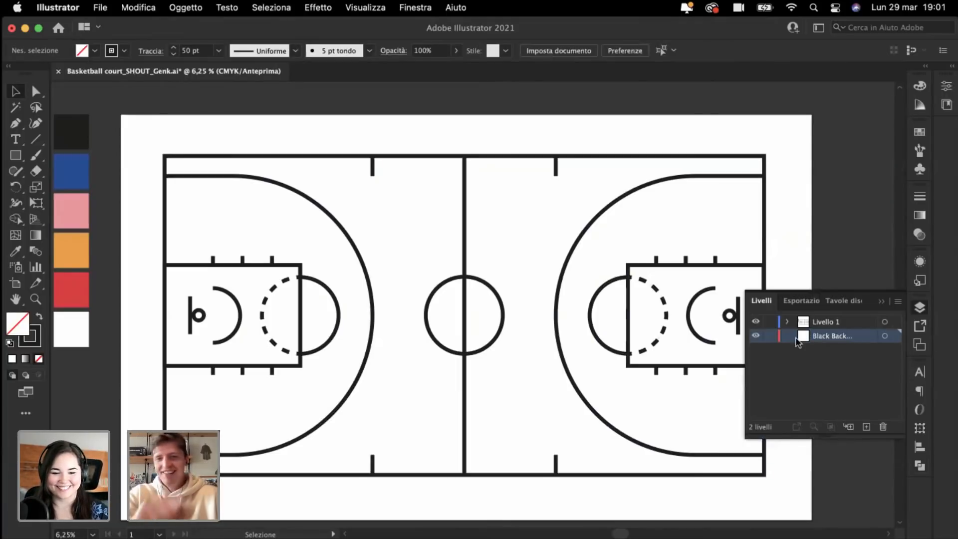
key(super+minus)
key(m)
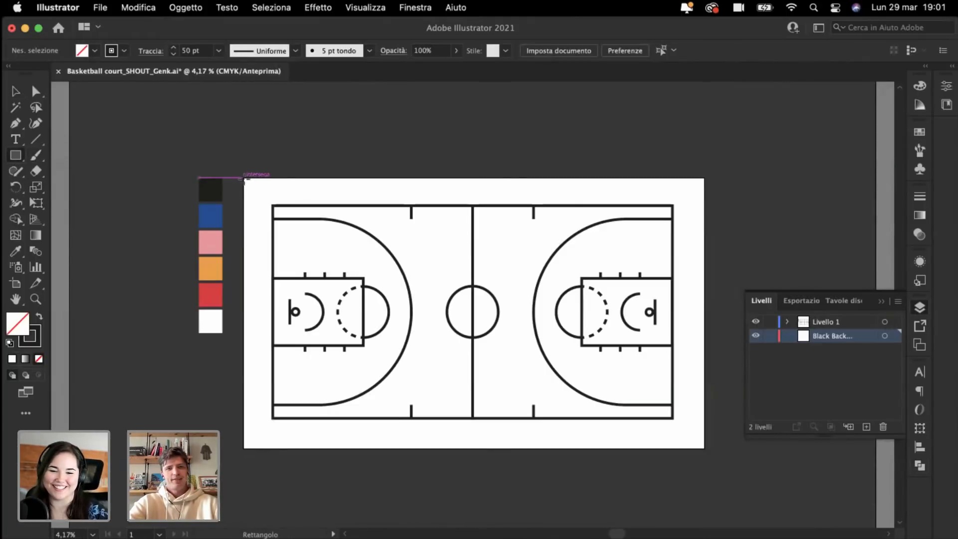
Step: Draw a dark-filled rectangle covering the whole artboard
drag(245, 181, 706, 451)
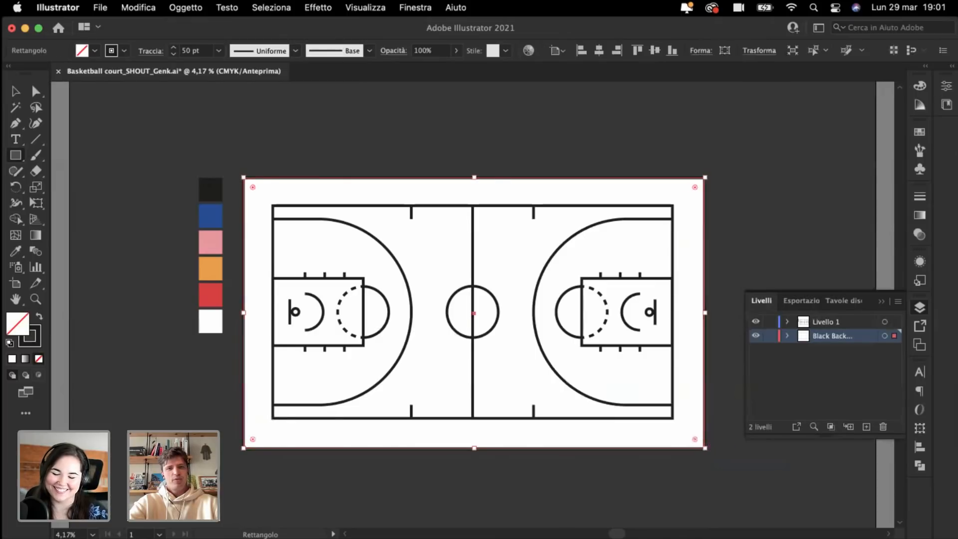
key(super+plus)
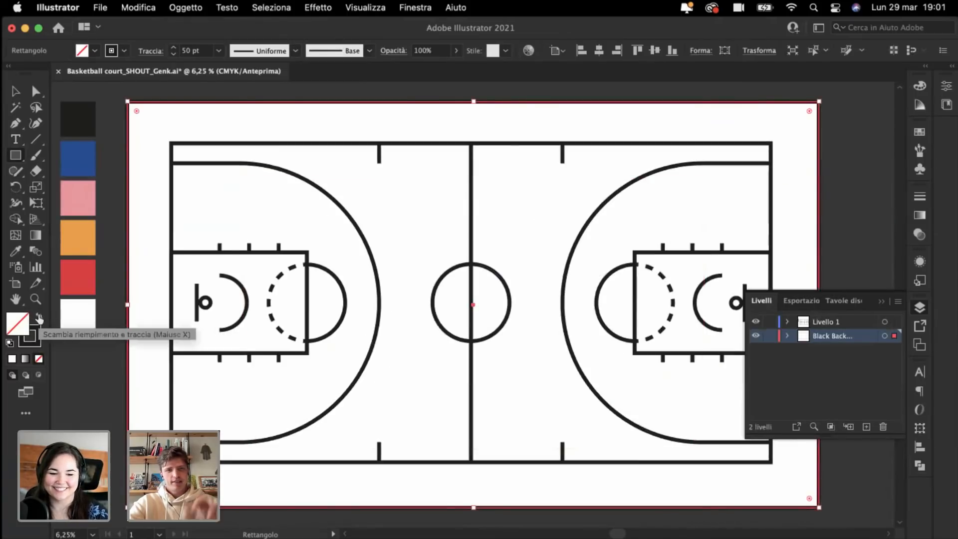
click(39, 317)
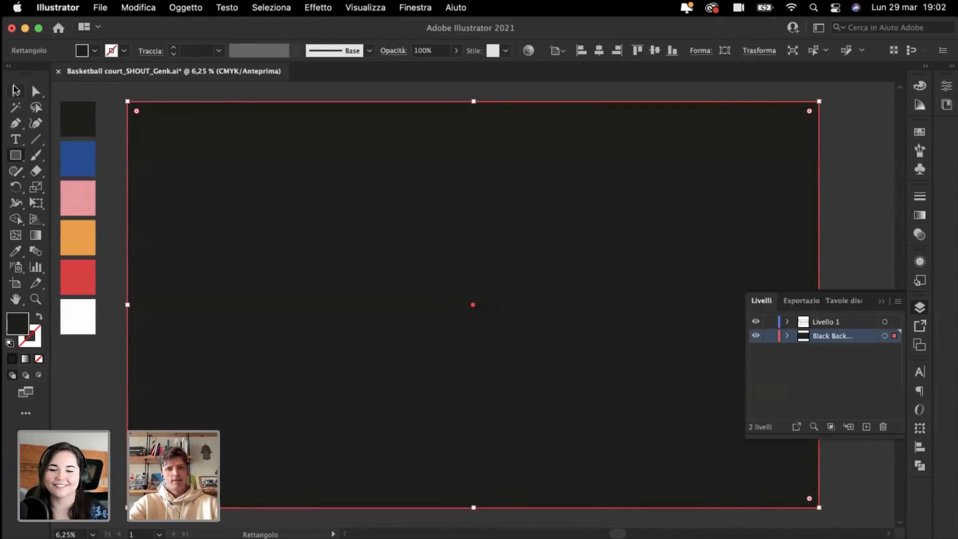
click(13, 88)
Step: Lock the Black Background layer and select the court lines on Livello 1
click(771, 336)
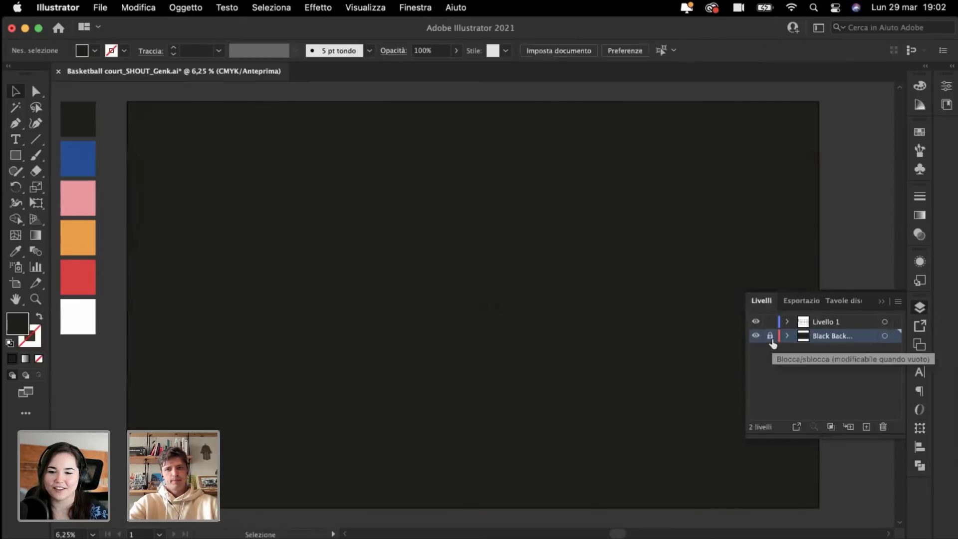
click(834, 324)
key(super+minus)
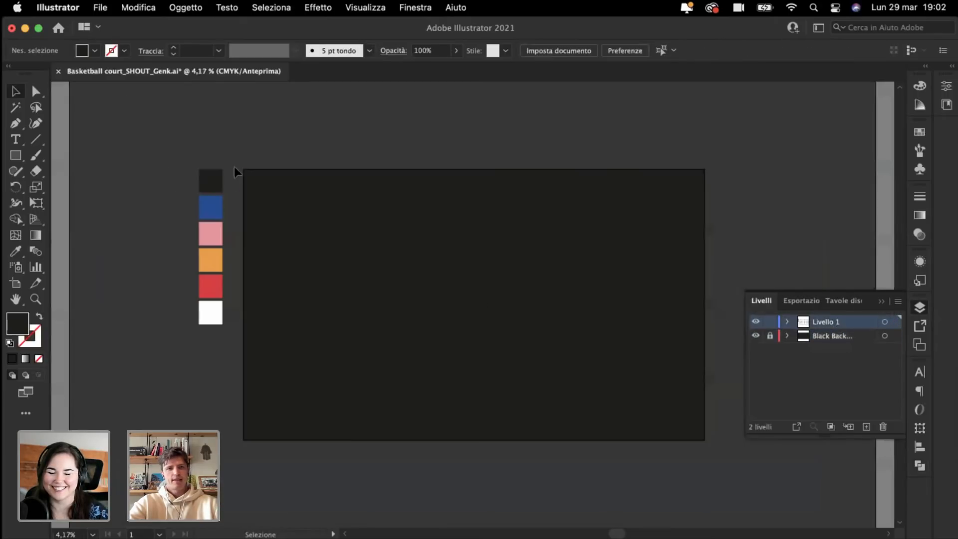
key(super+v)
key(super+plus)
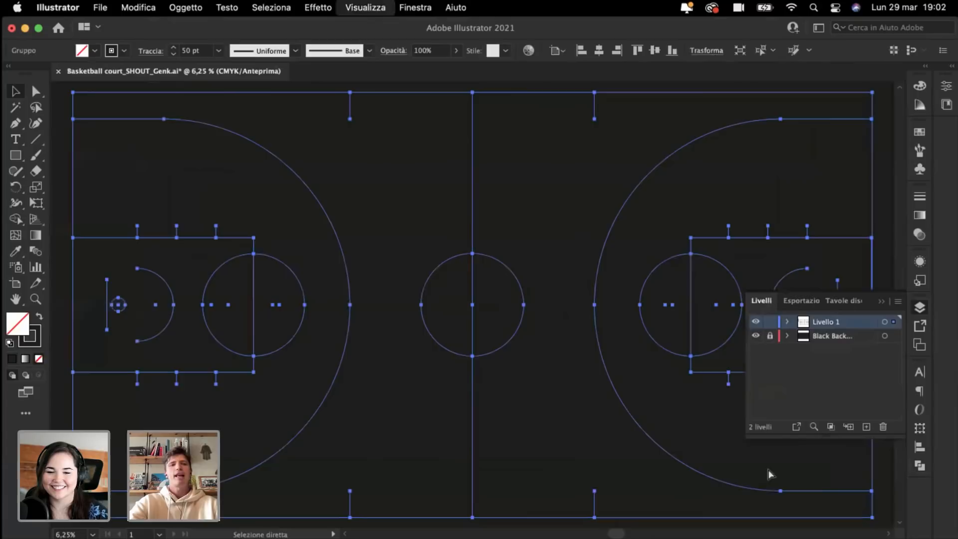
Step: Set the court lines' stroke colour to white
click(38, 339)
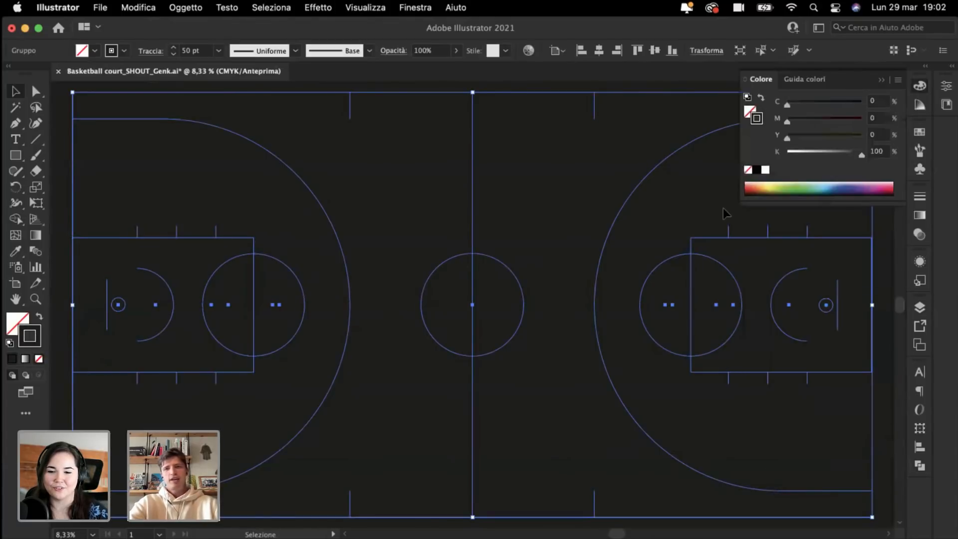
click(765, 170)
key(super+minus)
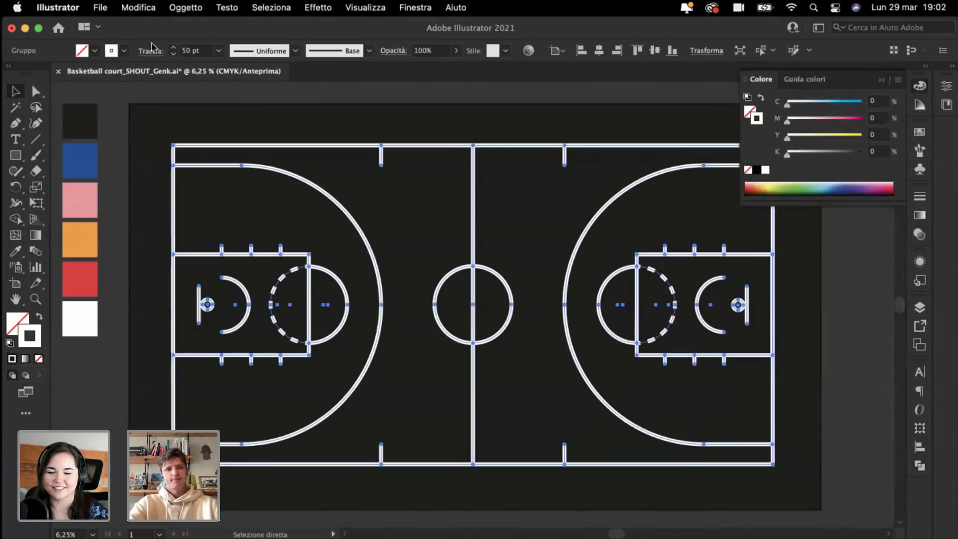
Step: Reduce the court lines' stroke weight from 50 pt to 28 pt, then deselect to review
click(174, 54)
click(173, 53)
click(174, 54)
click(174, 54)
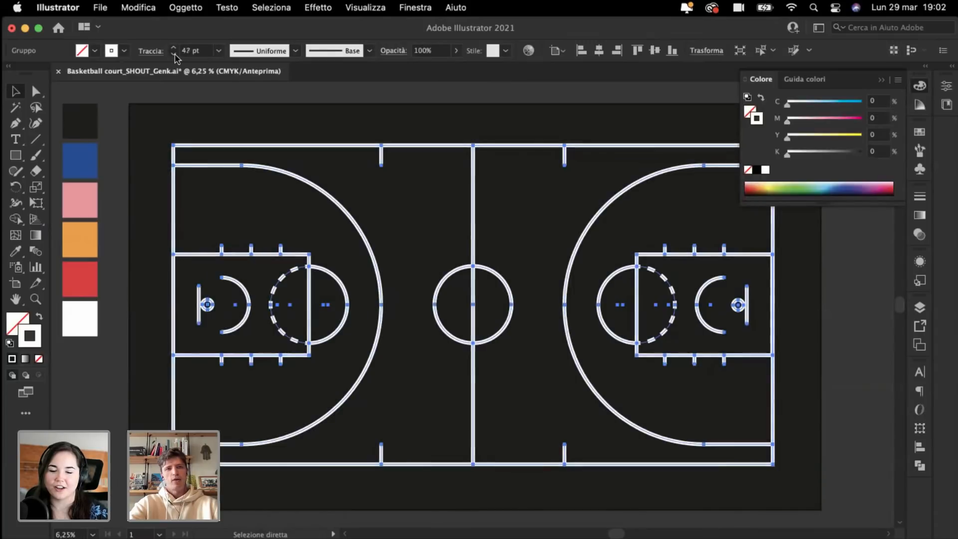
click(174, 54)
click(174, 53)
click(174, 53)
click(174, 54)
click(173, 54)
click(174, 54)
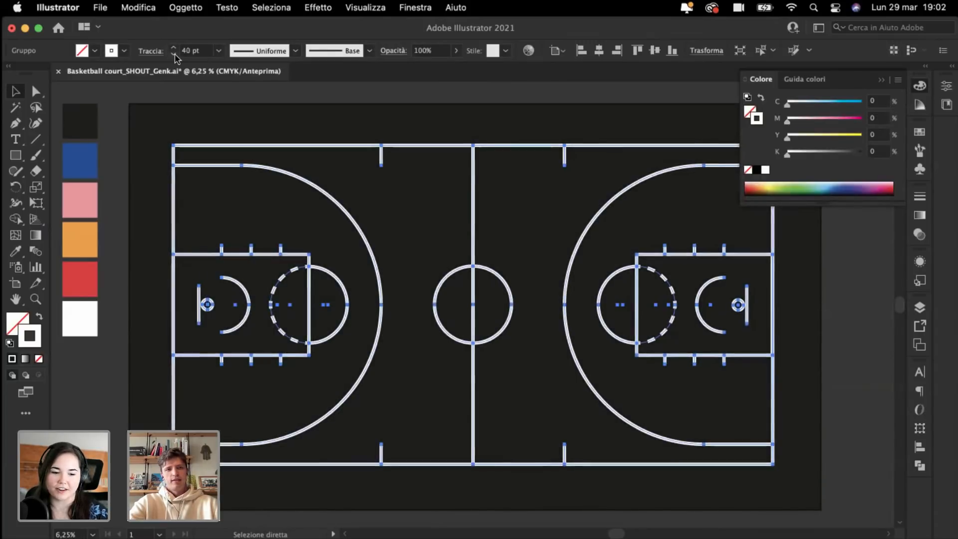
click(173, 54)
click(174, 54)
click(173, 54)
click(174, 54)
click(174, 54)
click(173, 54)
click(174, 53)
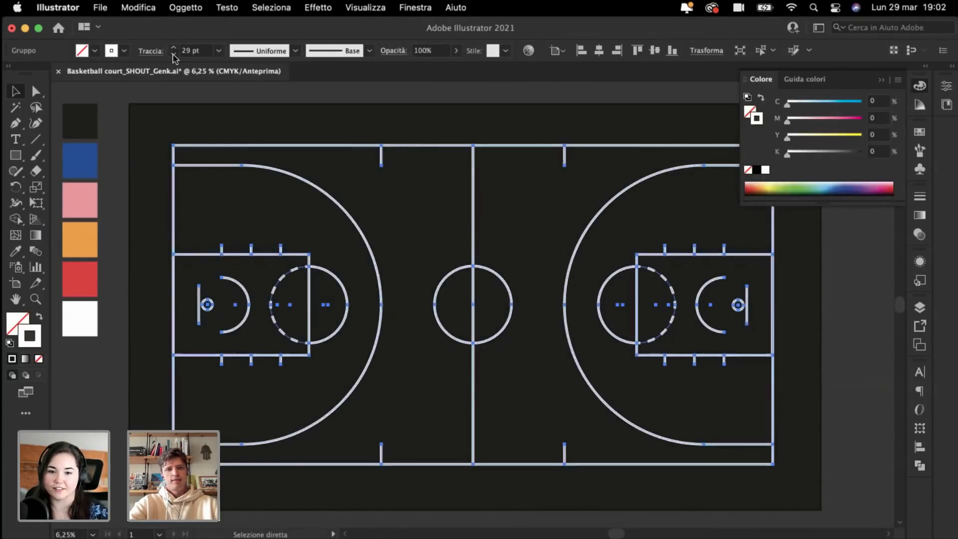
click(173, 54)
click(173, 54)
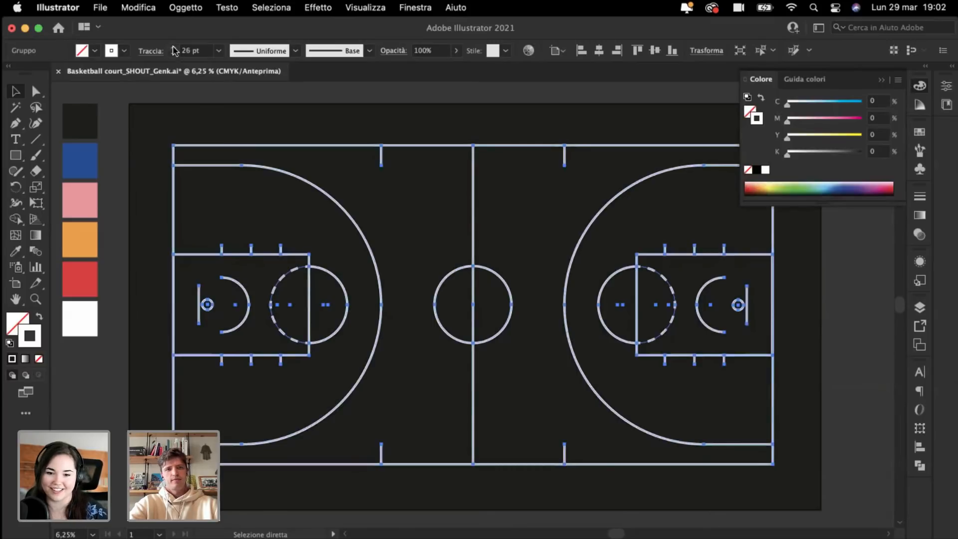
click(173, 47)
click(173, 48)
click(118, 94)
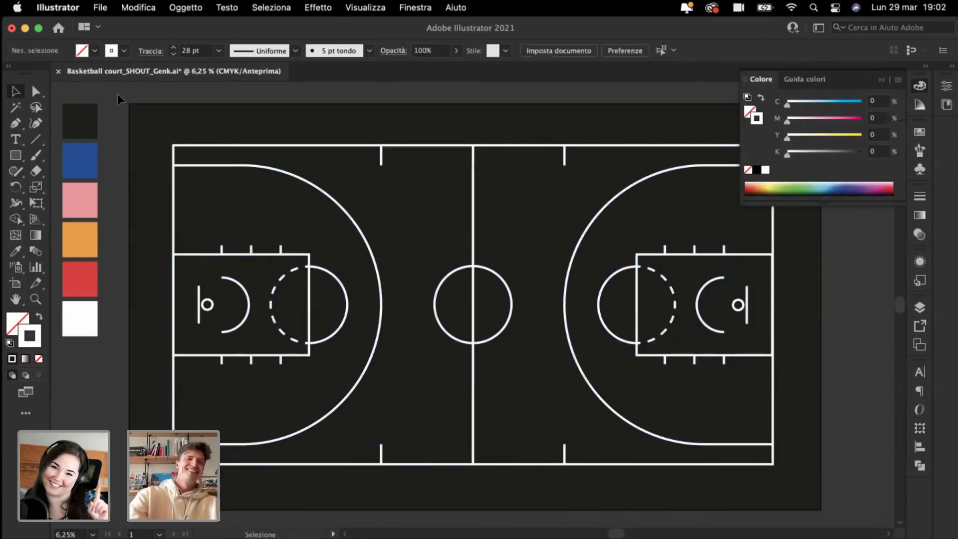
scroll(117, 94, down, 3)
scroll(118, 95, up, 3)
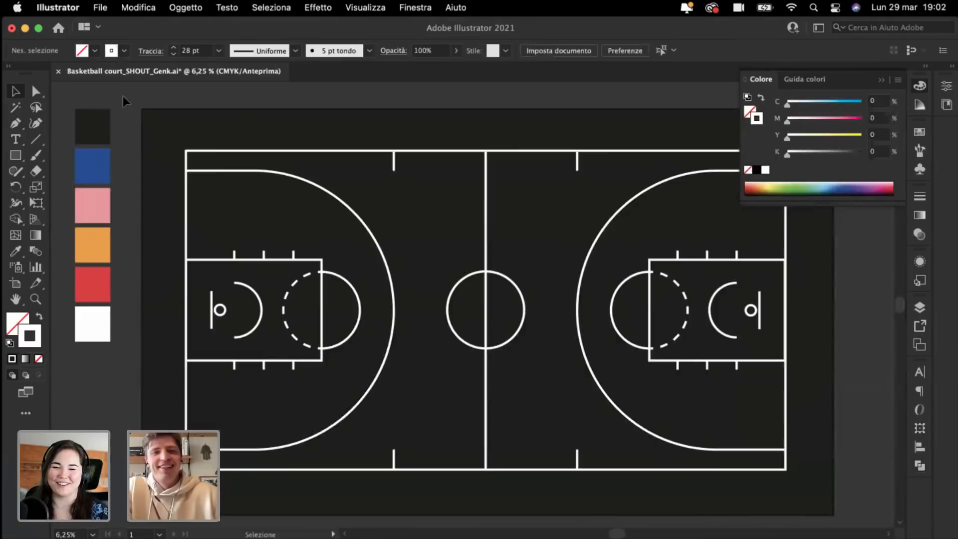
scroll(123, 95, left, 3)
scroll(123, 96, up, 1)
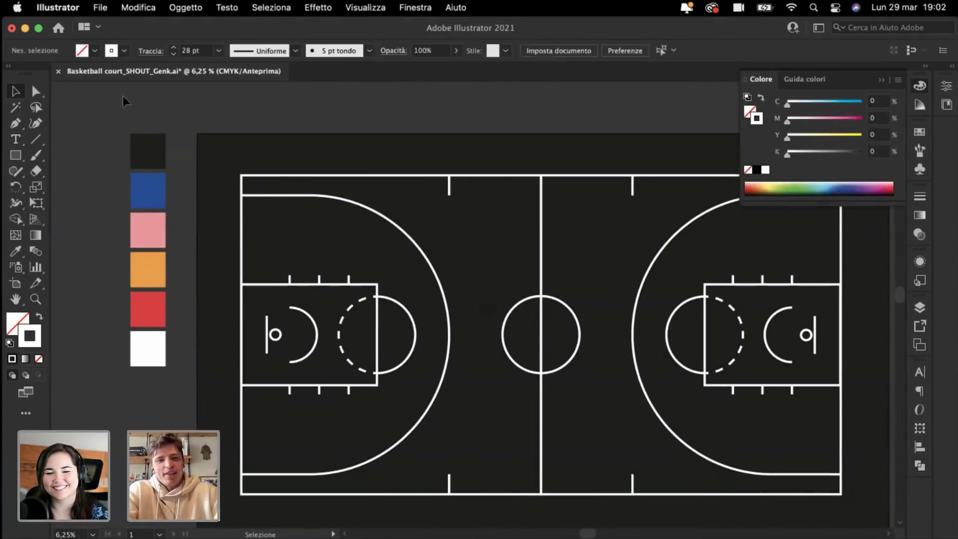
scroll(123, 95, down, 1)
scroll(123, 95, right, 2)
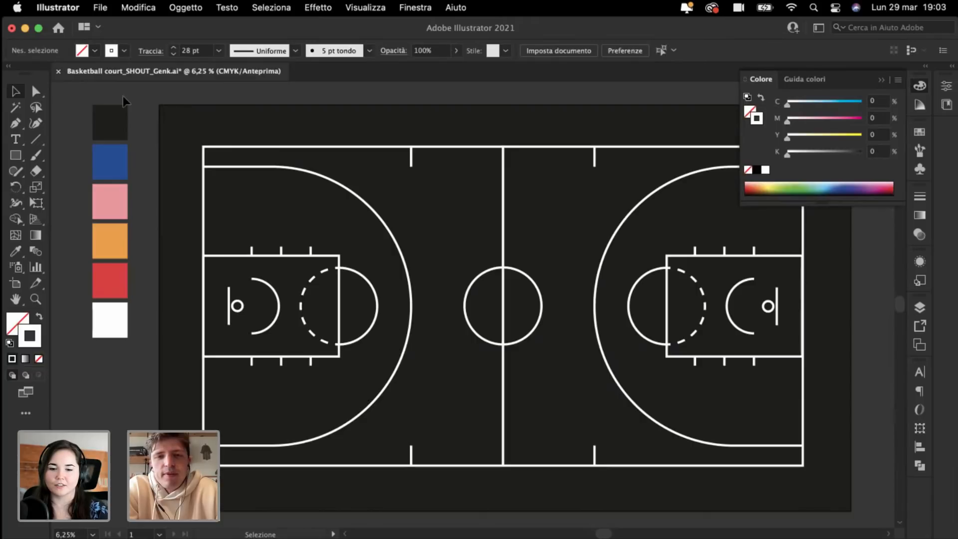
Step: Rename the court-lines layer Livello 1 to 'Lines' and lock it
click(16, 155)
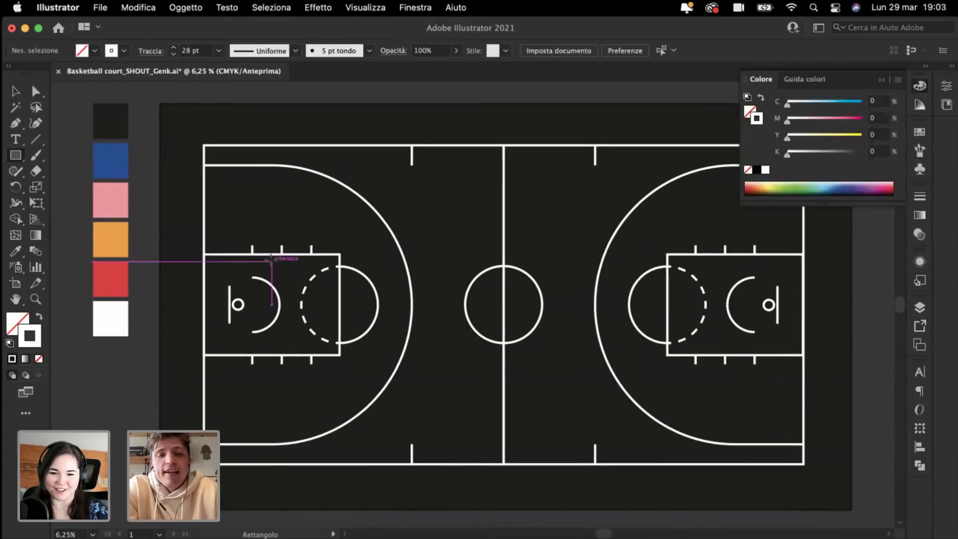
scroll(269, 259, down, 2)
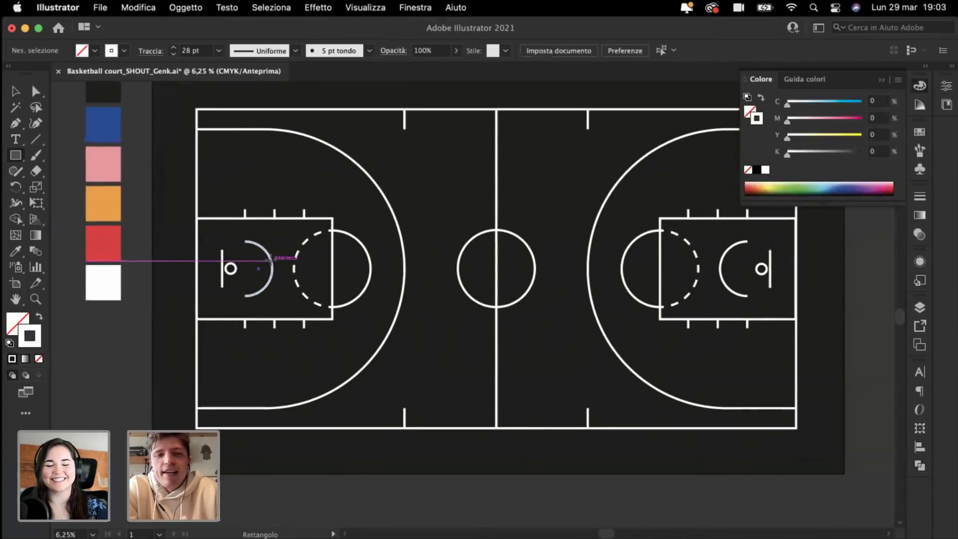
click(920, 308)
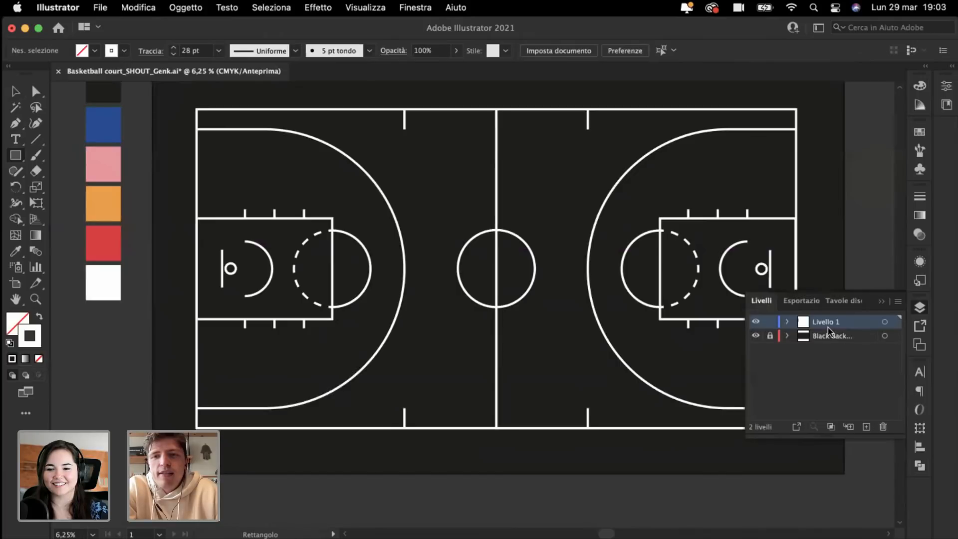
text(Lines)
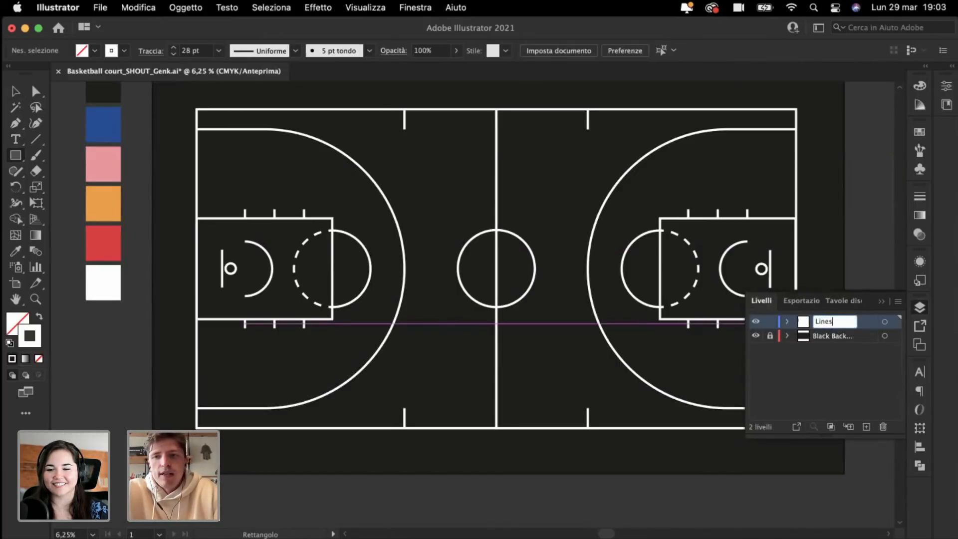
key(Return)
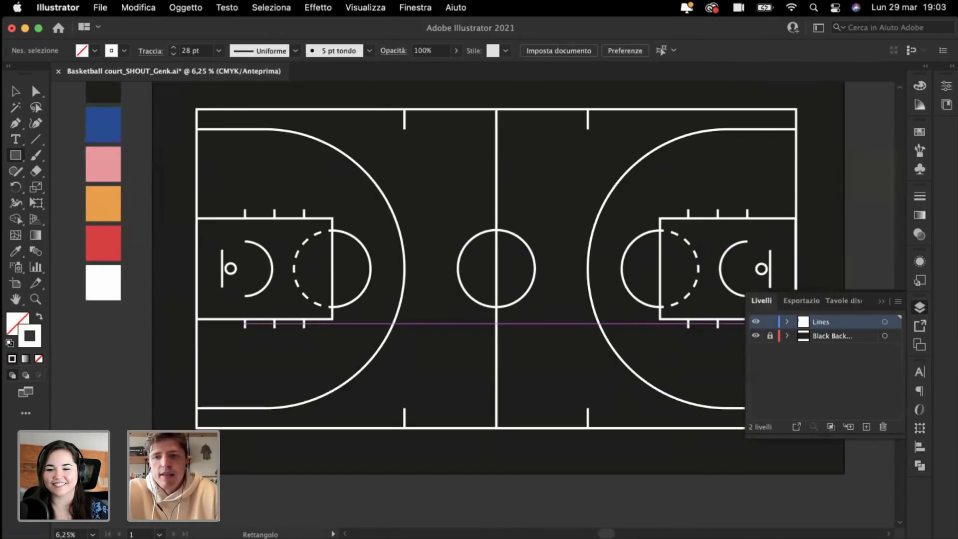
click(770, 322)
Step: Add a new layer named 'Artwork' above Black Back, then zoom in on the court
click(837, 337)
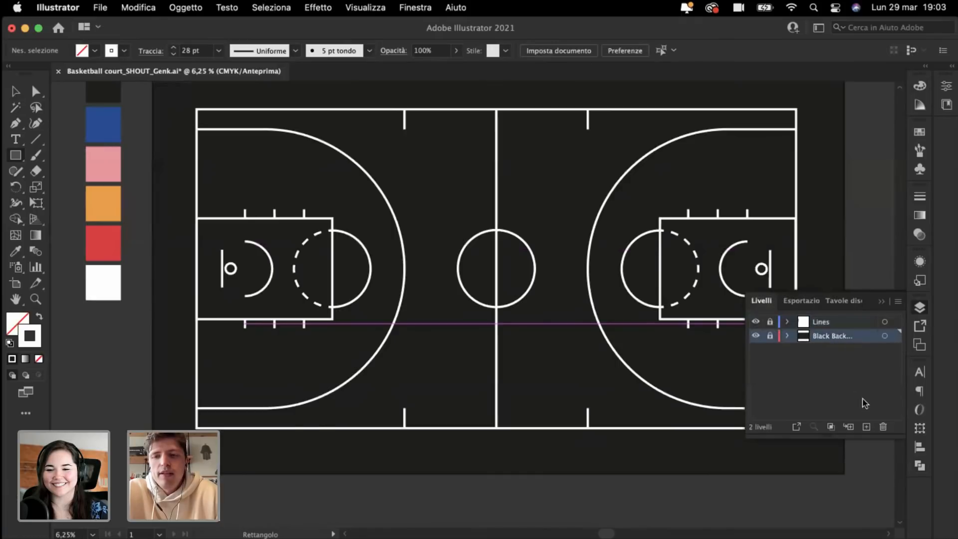
click(867, 427)
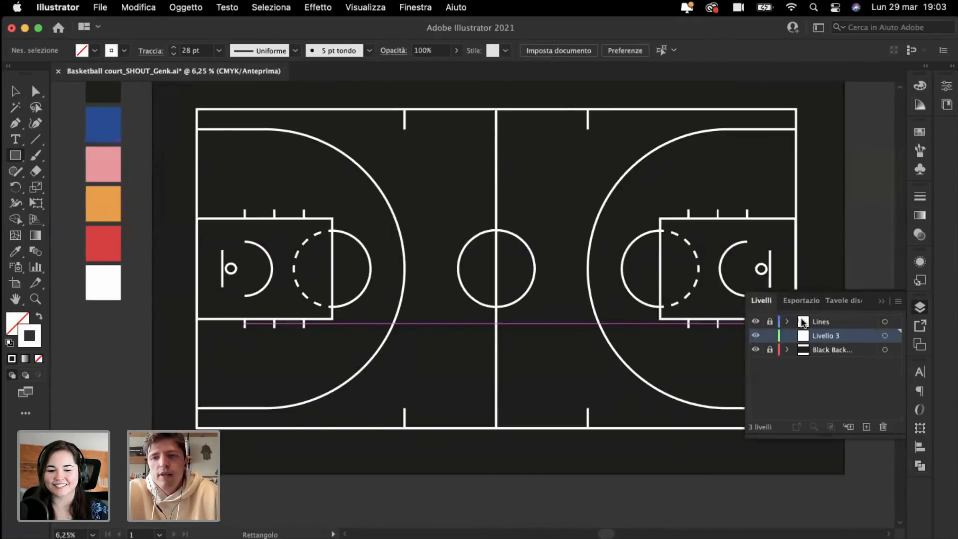
double_click(829, 336)
text(Artwork)
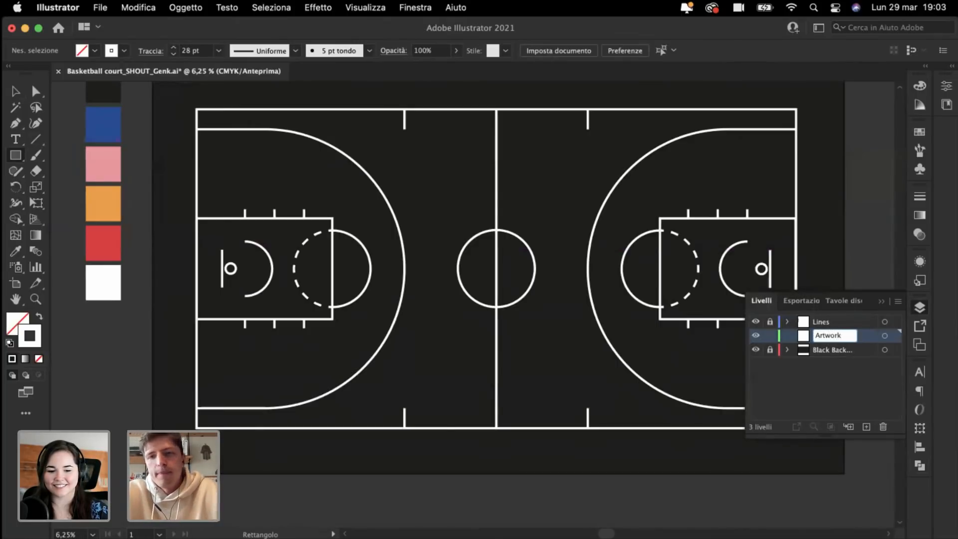
key(Return)
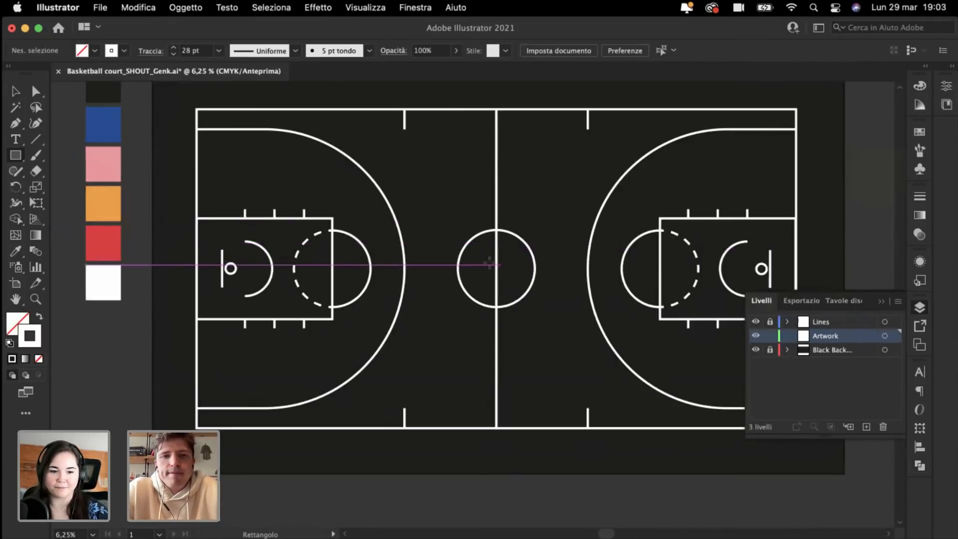
click(882, 301)
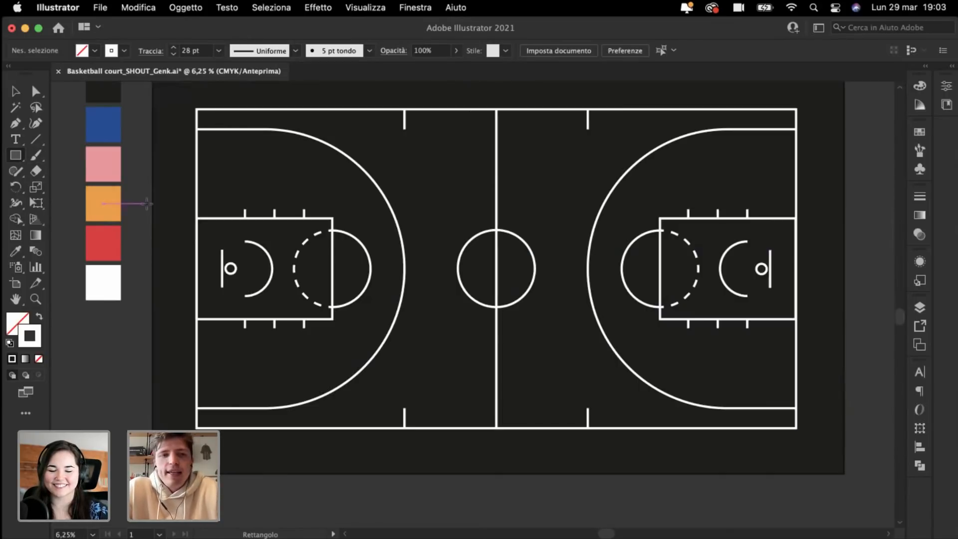
key(super+plus)
scroll(341, 279, down, 1)
scroll(341, 278, left, 2)
Step: Pan and zoom in on the empty lower-left corner of the court, below the left key
scroll(340, 279, left, 3)
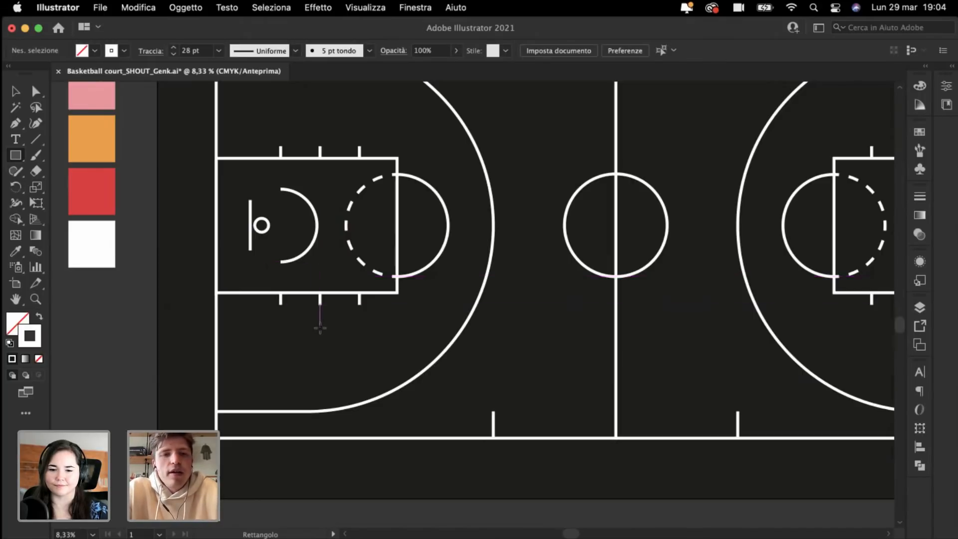
scroll(320, 324, down, 3)
scroll(320, 325, left, 2)
scroll(320, 328, down, 3)
scroll(320, 328, left, 1)
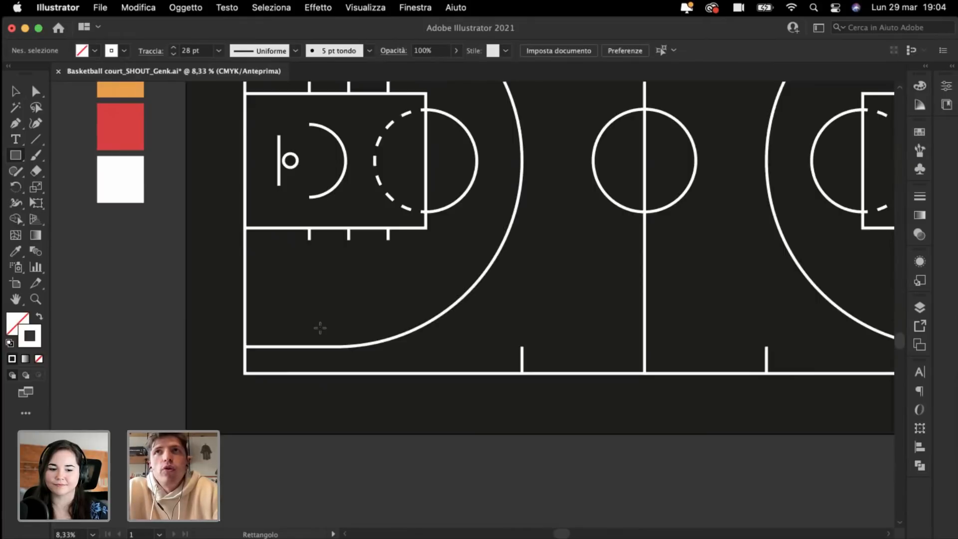
scroll(320, 328, up, 1)
scroll(320, 328, left, 1)
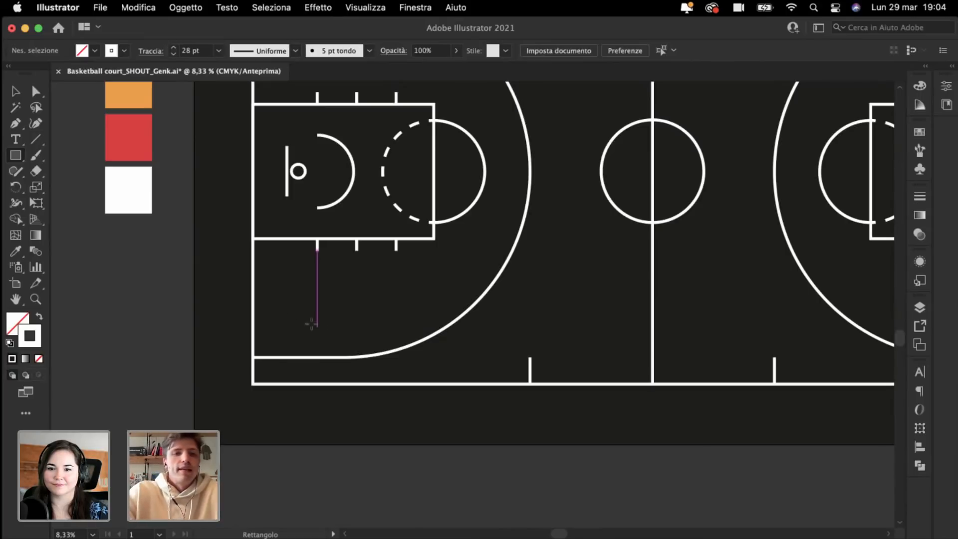
key(super+plus)
key(super+plus)
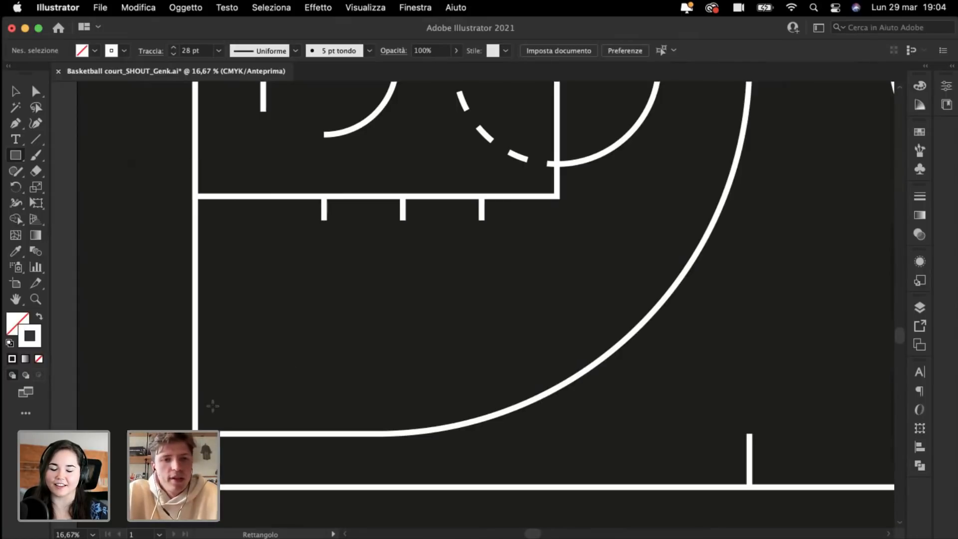
Step: Draw a small square below the left key and fill it with the orange swatch using the Eyedropper
drag(271, 395, 338, 325)
key(super+minus)
key(super+minus)
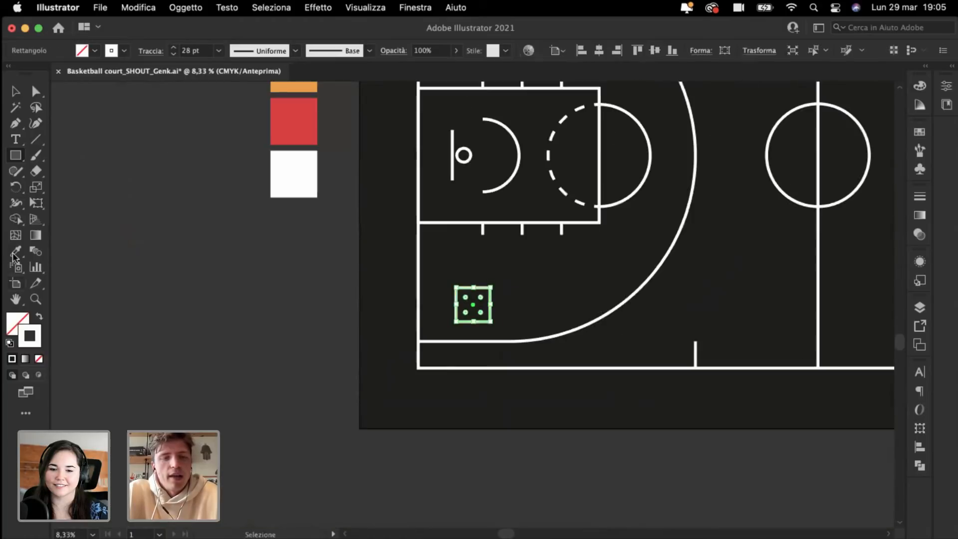
key(i)
scroll(427, 264, up, 3)
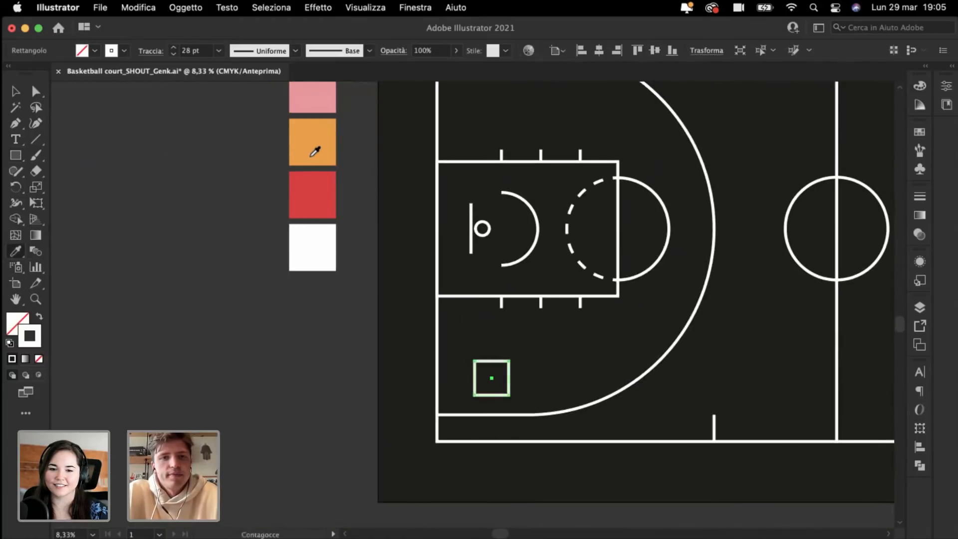
click(317, 150)
super+click(239, 342)
Step: Return to the Selection tool and zoom in close on the new orange square
scroll(239, 341, right, 3)
key(super+plus)
key(super+plus)
key(super+plus)
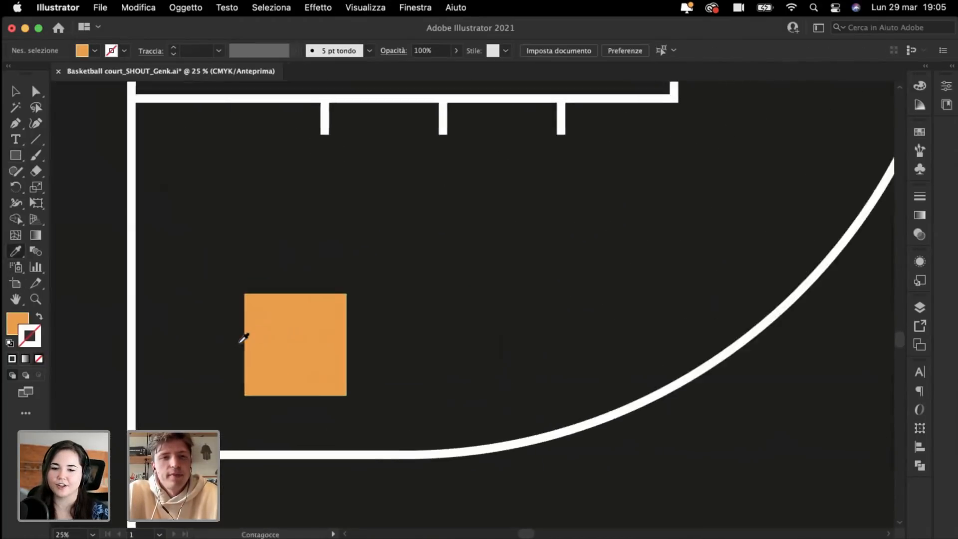
click(16, 91)
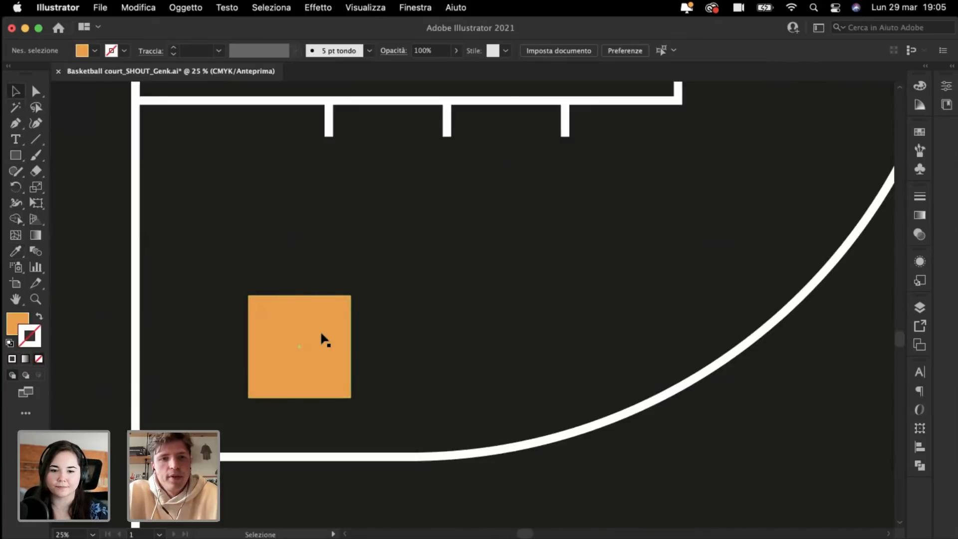
key(super+minus)
key(super+minus)
key(super+minus)
scroll(321, 335, left, 3)
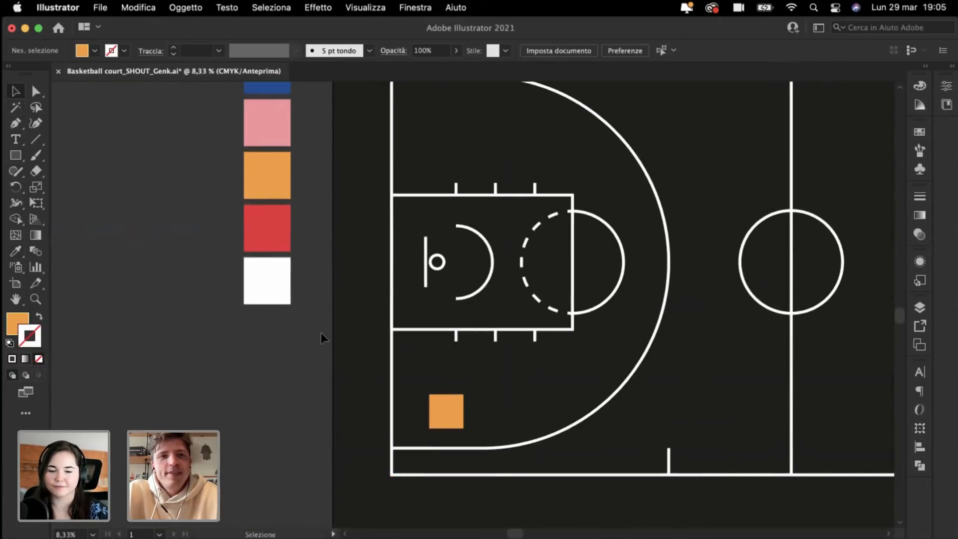
scroll(322, 335, up, 1)
scroll(321, 333, up, 1)
scroll(321, 332, right, 1)
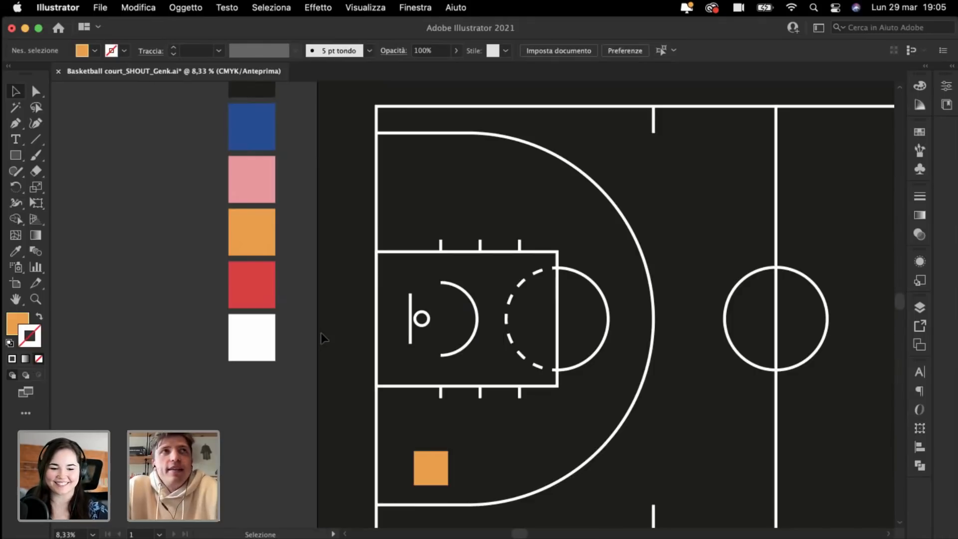
scroll(321, 333, down, 2)
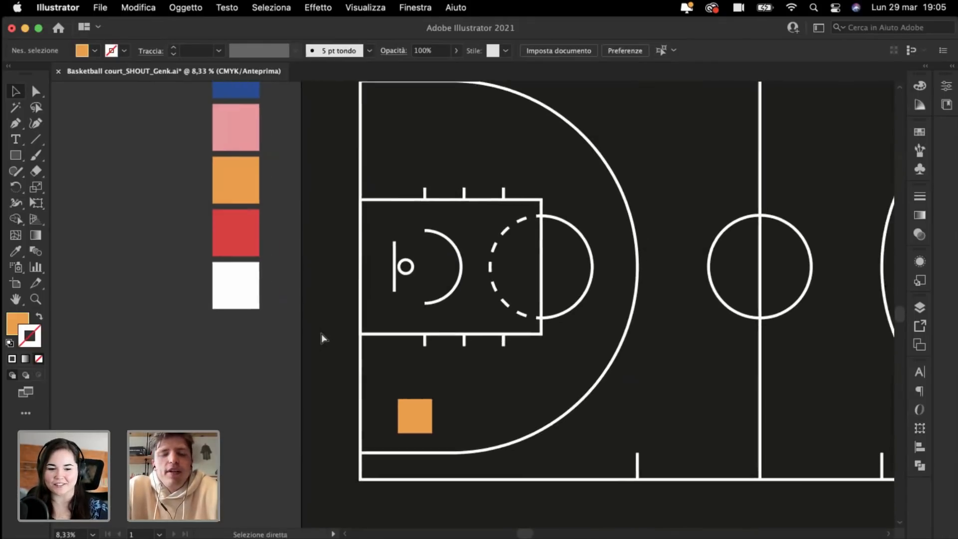
key(super+equal)
key(super+equal)
scroll(334, 375, down, 3)
Step: Copy the square into a row of three, stack two copies of the right pair, and delete the top-left square
drag(342, 413, 409, 420)
key(super+d)
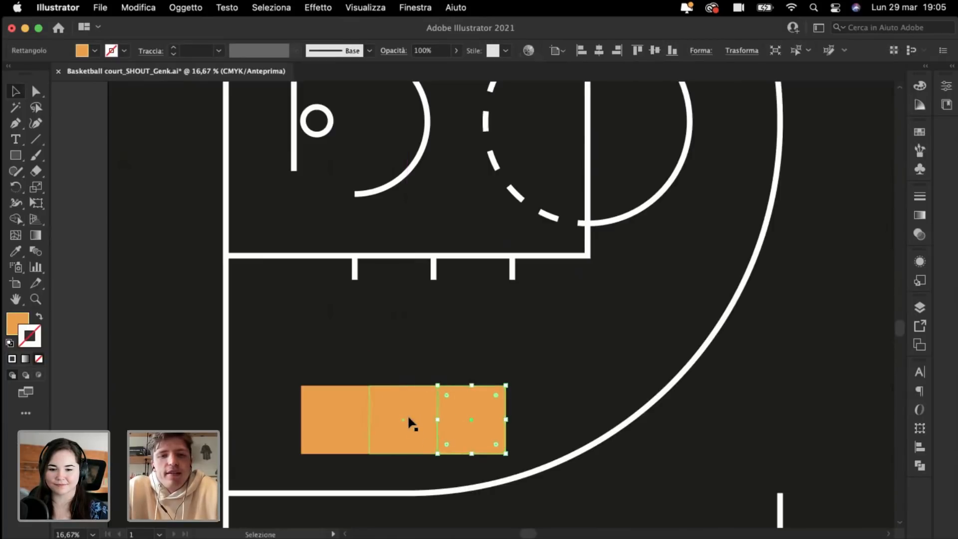
shift+click(381, 404)
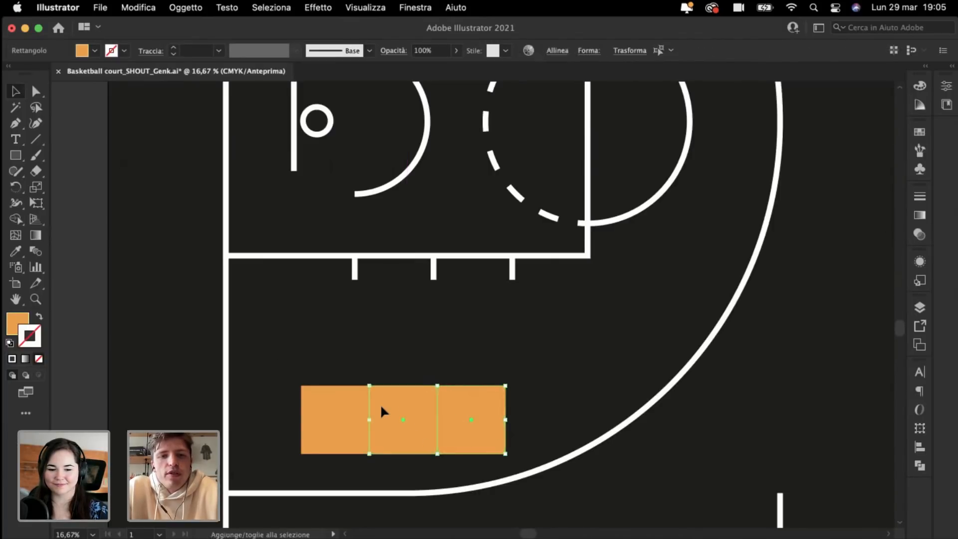
drag(380, 403, 382, 341)
key(super+d)
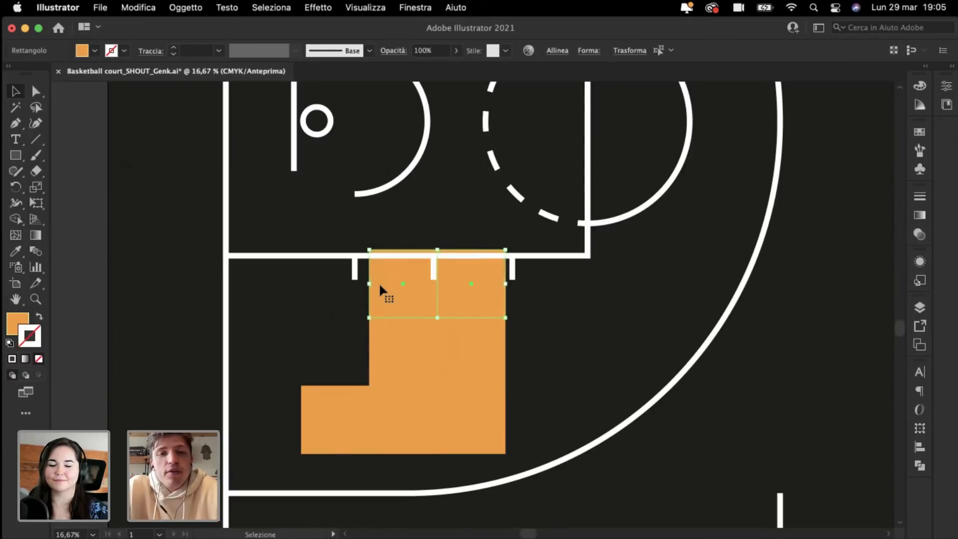
click(69, 193)
click(392, 279)
key(Delete)
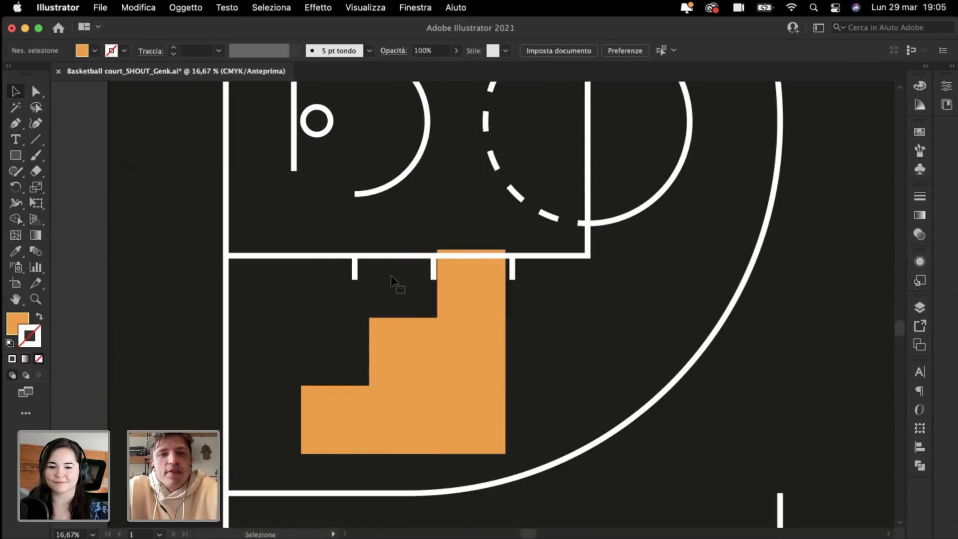
scroll(391, 276, down, 4)
scroll(391, 275, up, 2)
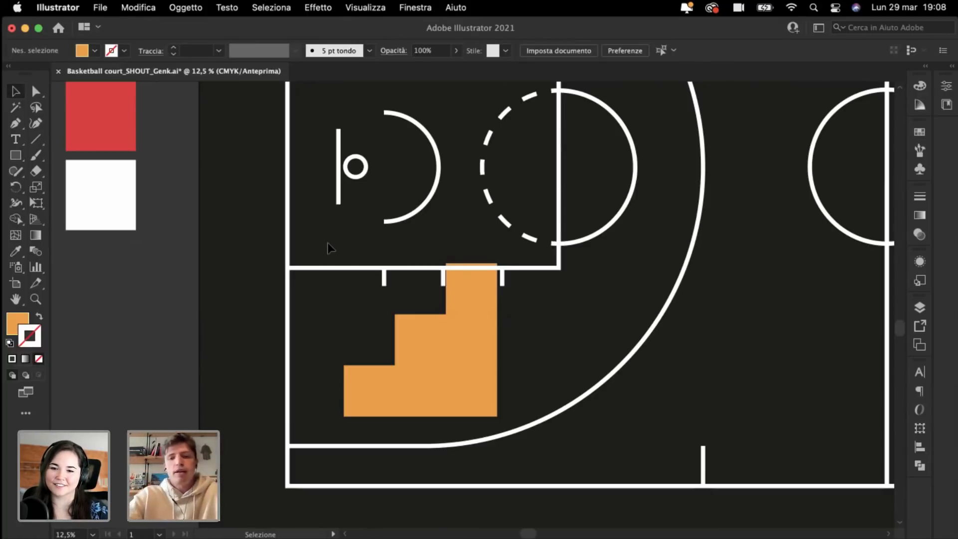
Step: Select all six orange squares and scale the staircase down
key(super+minus)
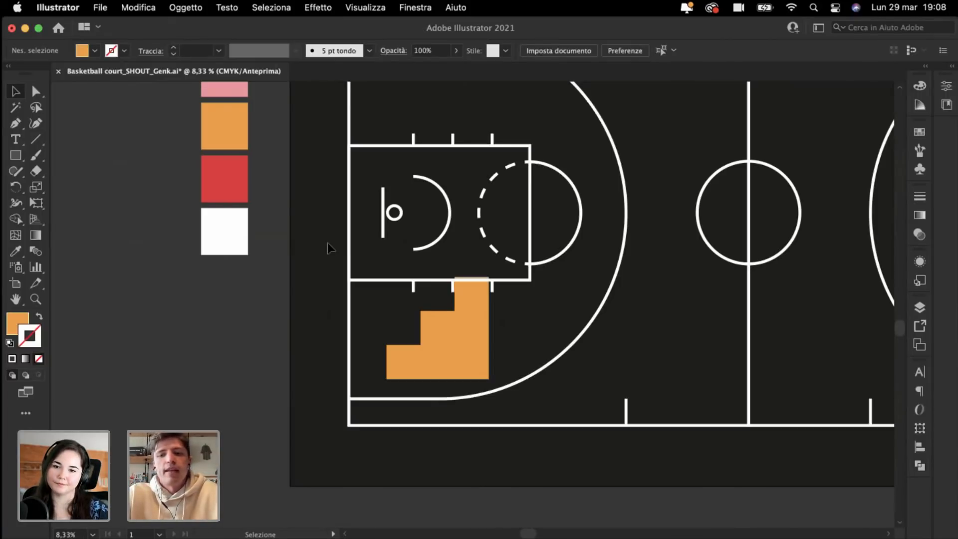
scroll(328, 243, up, 2)
scroll(328, 243, right, 2)
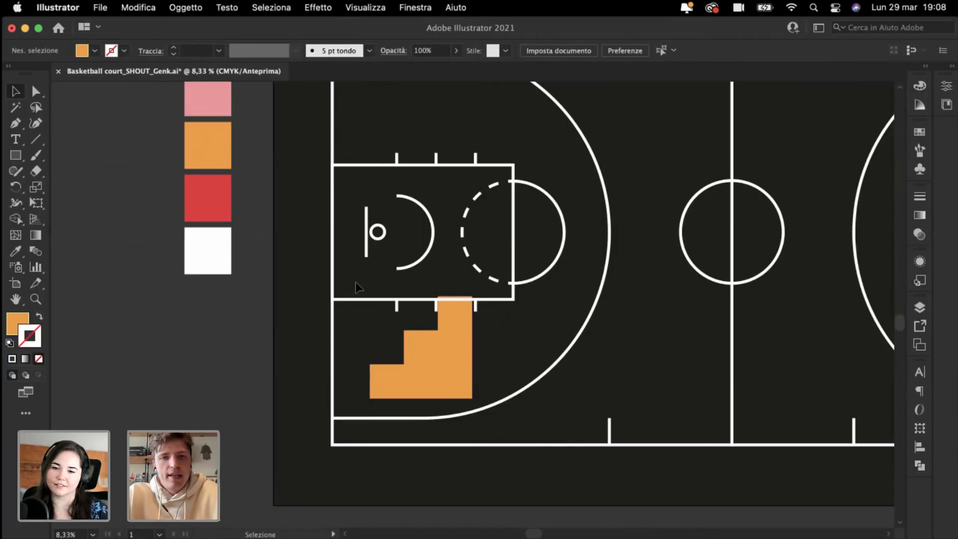
drag(356, 282, 562, 426)
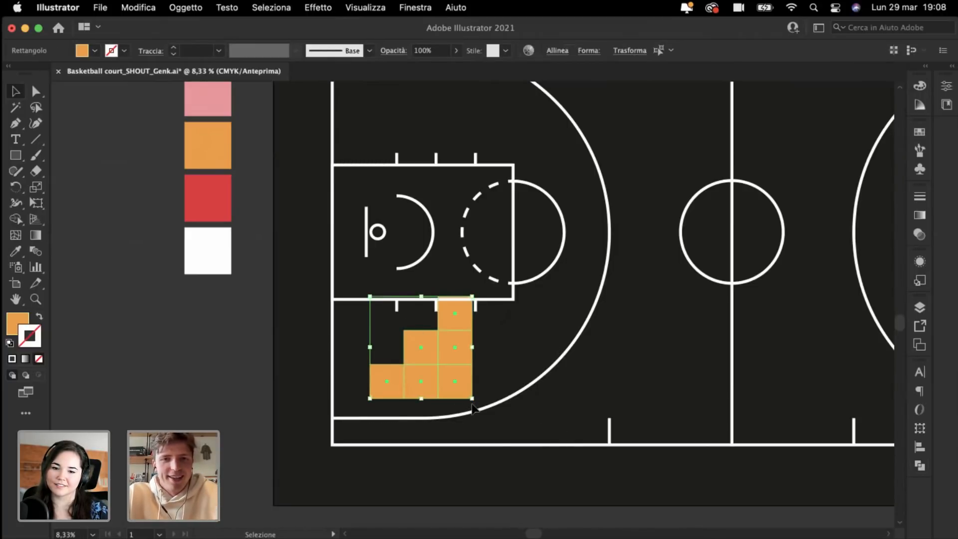
drag(473, 405, 433, 372)
click(227, 365)
Step: Group the stair squares, move them beside the centre line and down toward the bottom edge
scroll(394, 364, up, 2)
scroll(394, 364, left, 2)
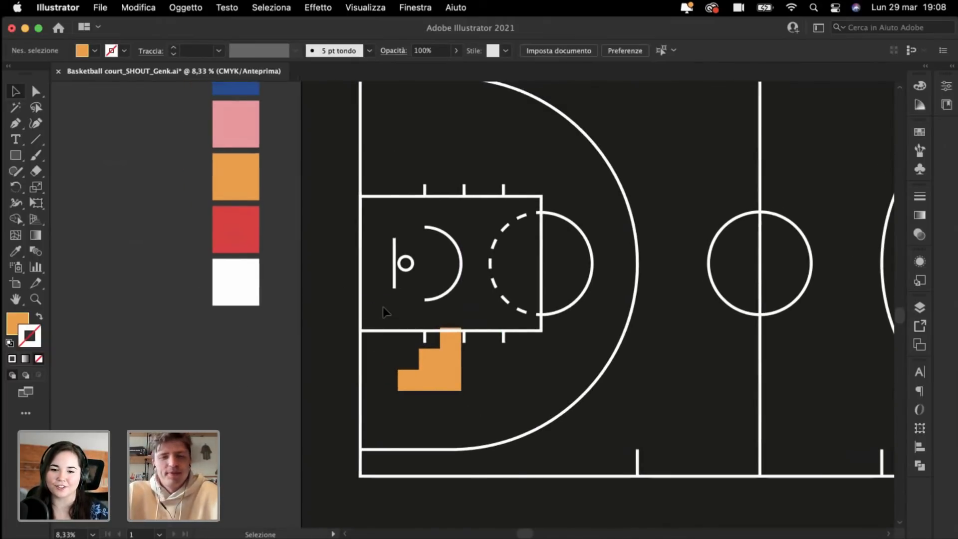
drag(382, 307, 494, 402)
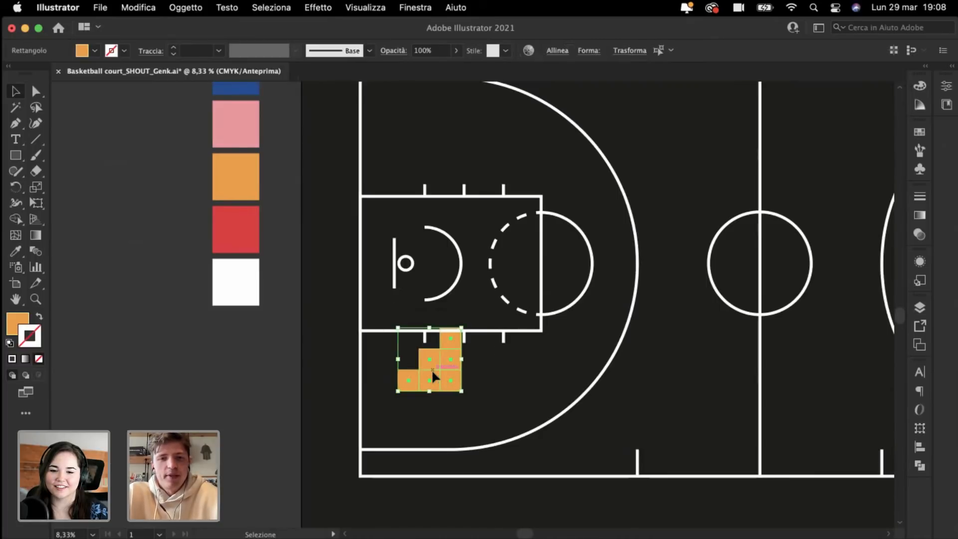
drag(431, 369, 684, 367)
key(super+g)
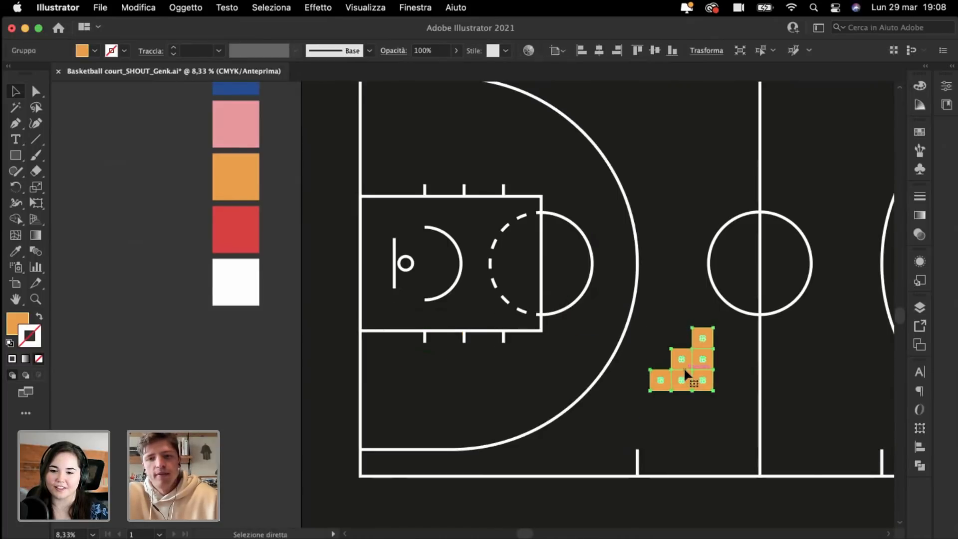
key(v)
drag(650, 327, 637, 314)
drag(687, 371, 732, 453)
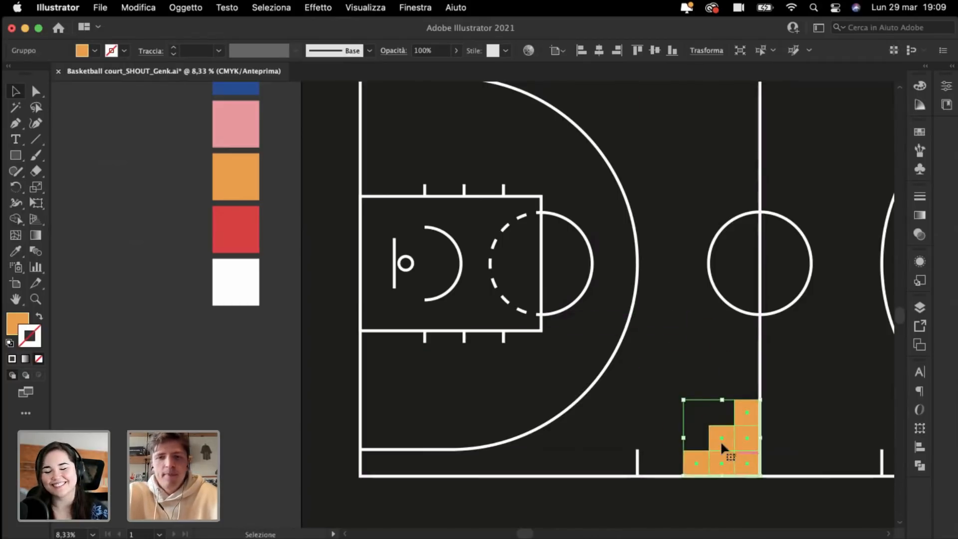
click(653, 385)
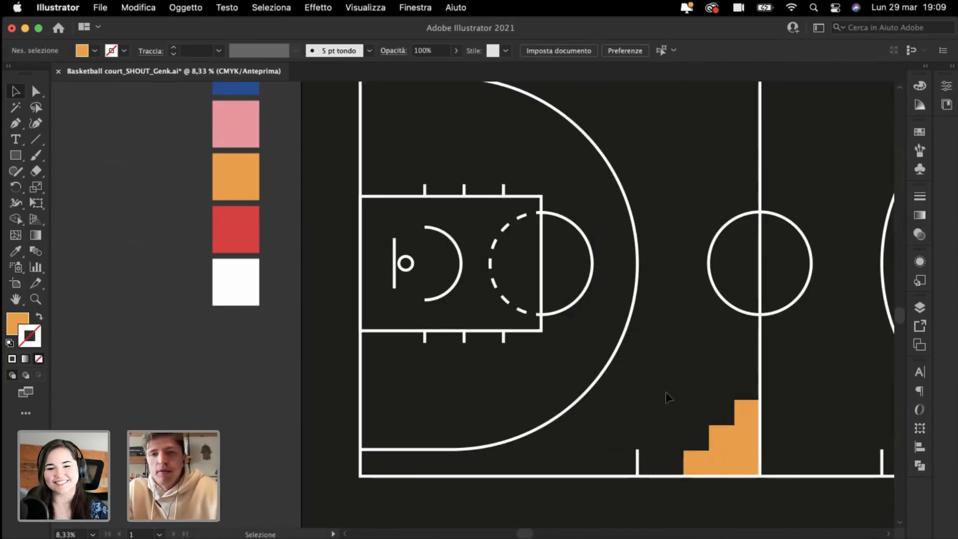
Step: Enlarge the orange stairs from their top-left corner until they fill the corner by the halfway line
drag(737, 452, 737, 452)
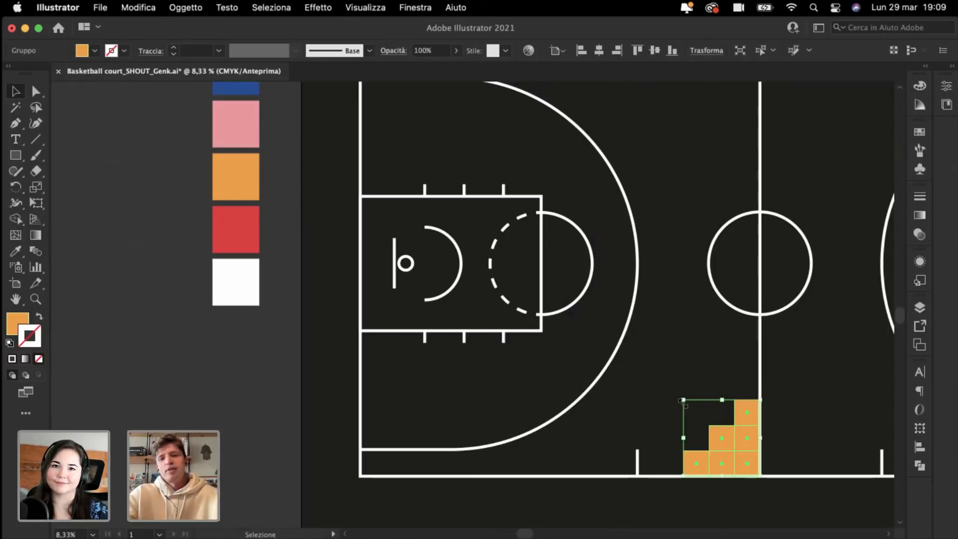
drag(682, 401, 669, 393)
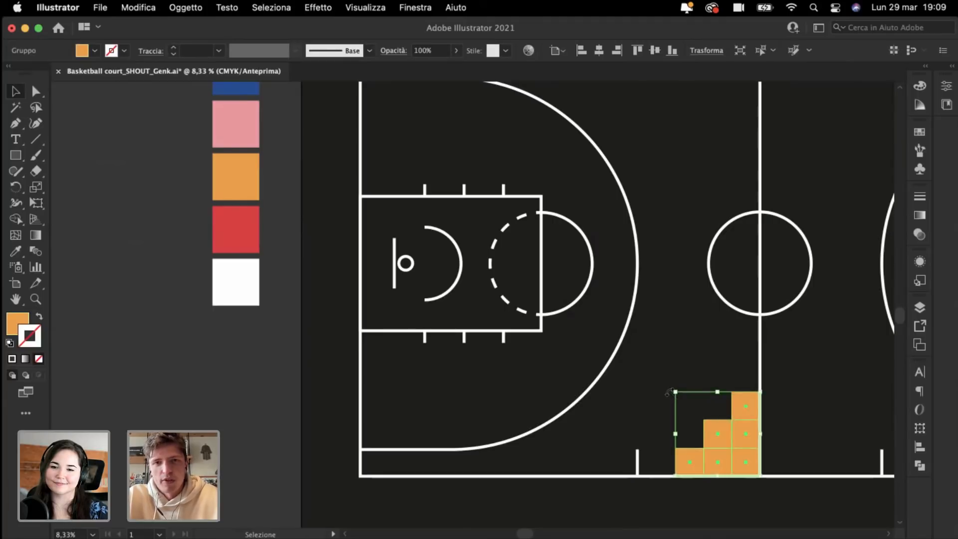
click(513, 362)
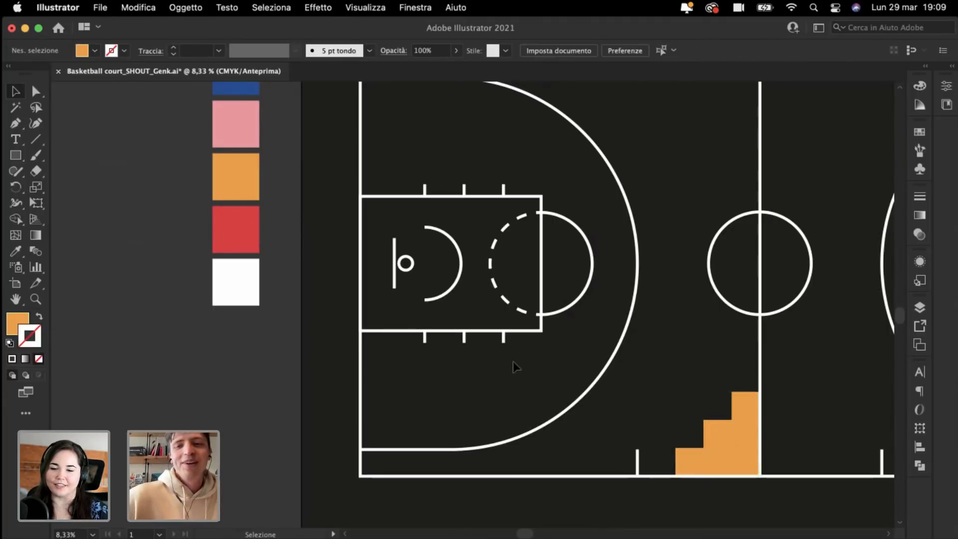
click(706, 441)
drag(675, 393, 681, 393)
click(660, 393)
scroll(660, 388, up, 2)
scroll(660, 387, left, 1)
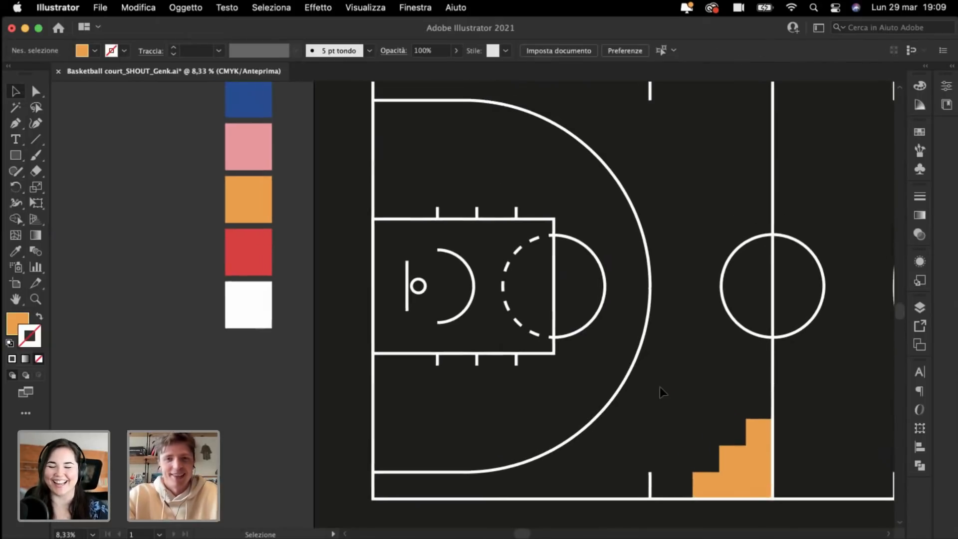
scroll(660, 387, right, 4)
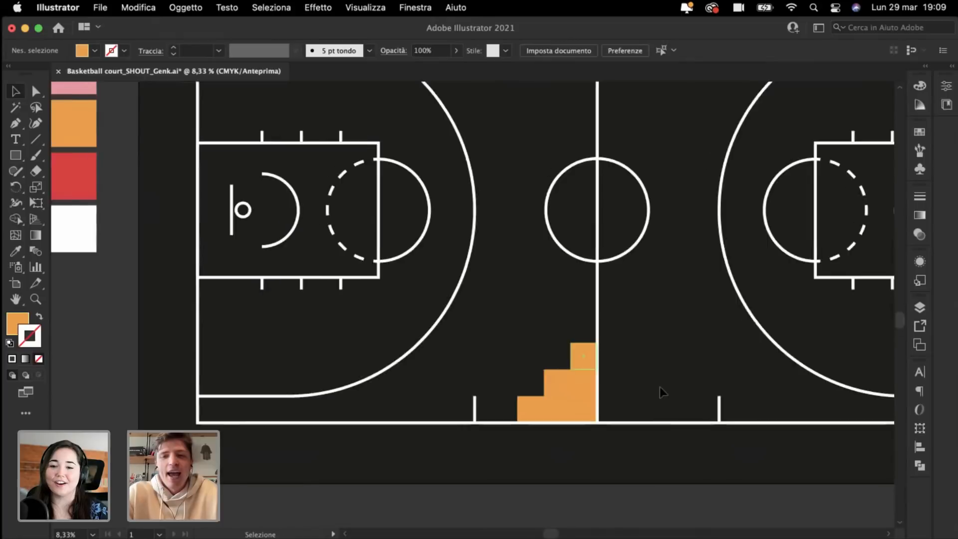
scroll(660, 387, up, 2)
scroll(660, 387, down, 3)
scroll(660, 388, right, 2)
key(super+minus)
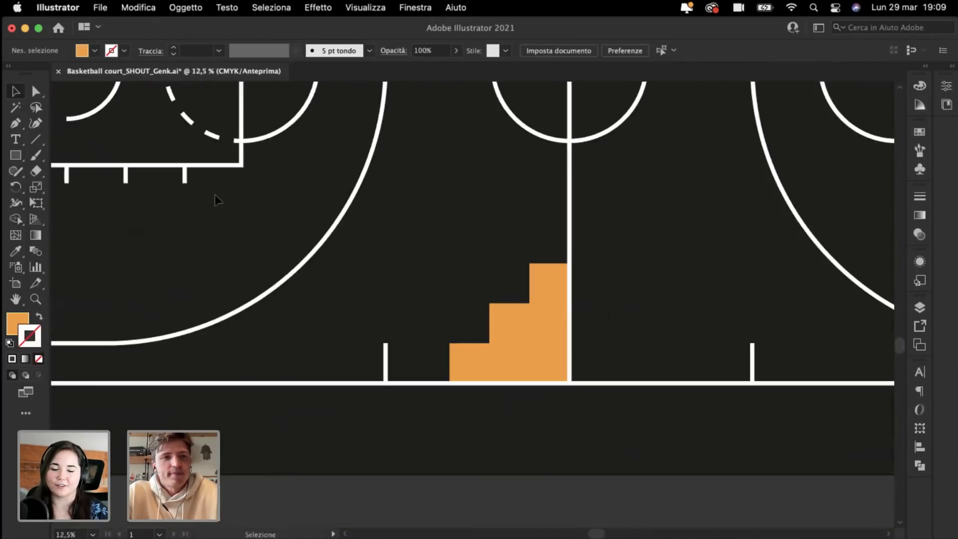
key(super+plus)
key(super+plus)
click(34, 142)
Step: Draw a 45° diagonal line rising up-right just left of the orange stairs
key(super+minus)
key(super+minus)
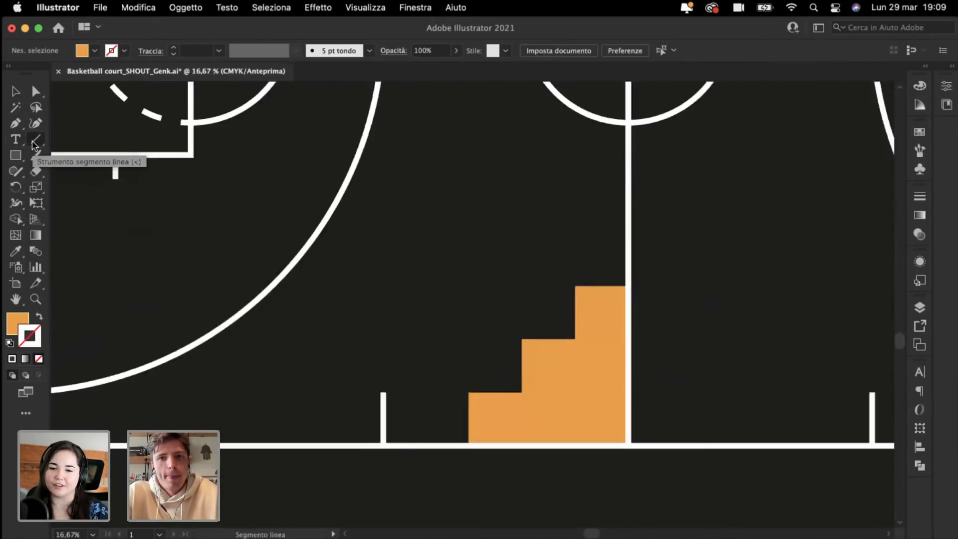
scroll(328, 267, up, 3)
scroll(327, 267, left, 3)
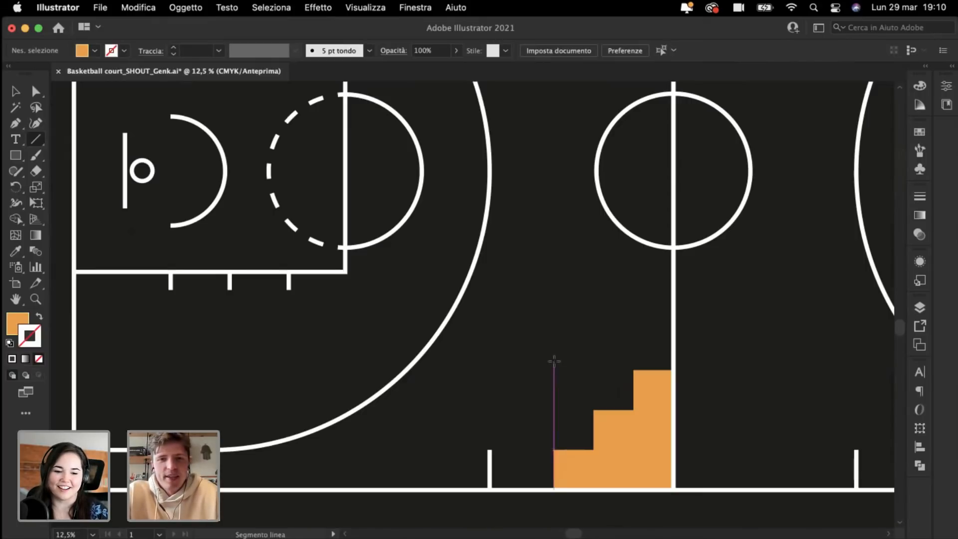
scroll(552, 364, up, 2)
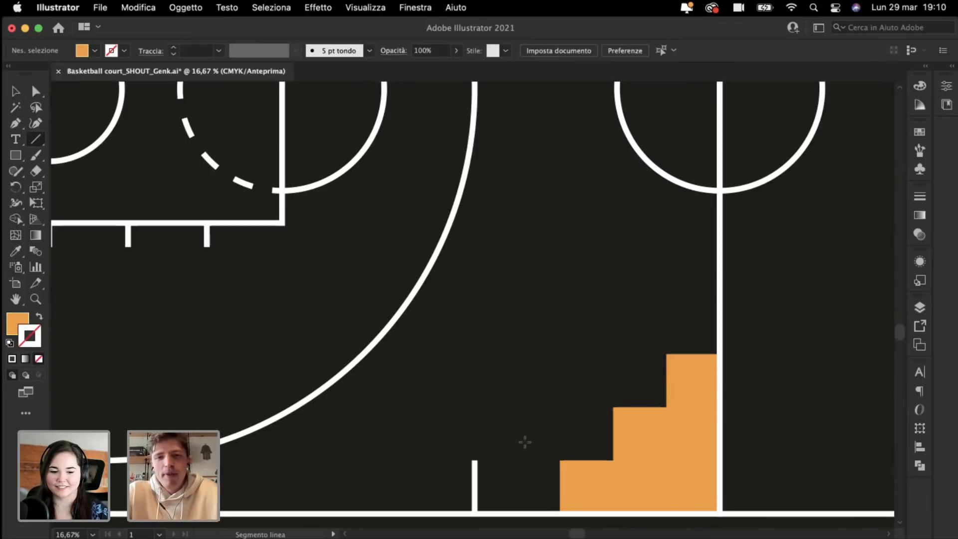
drag(536, 444, 648, 332)
Step: Give the diagonal line the court lines' thick white stroke with the Eyedropper
click(16, 251)
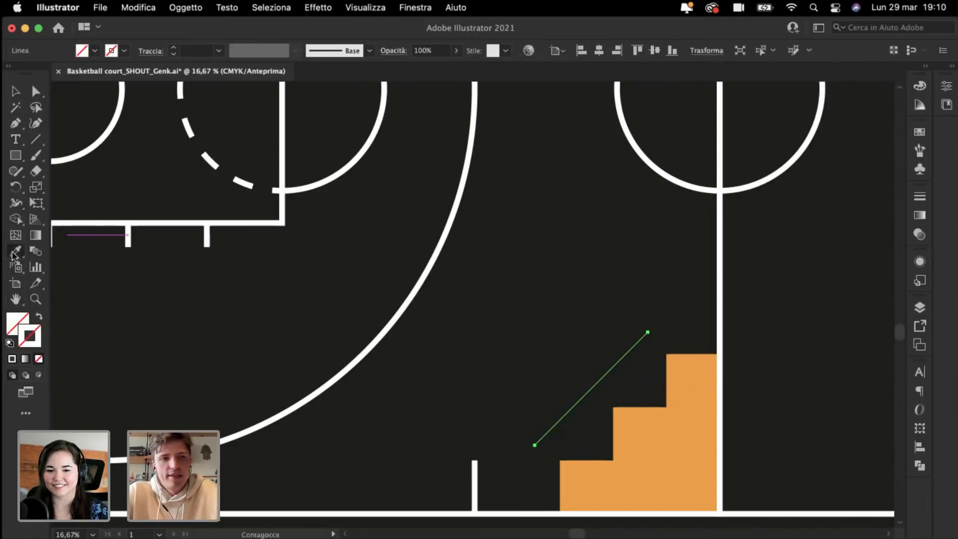
click(332, 382)
super+click(549, 378)
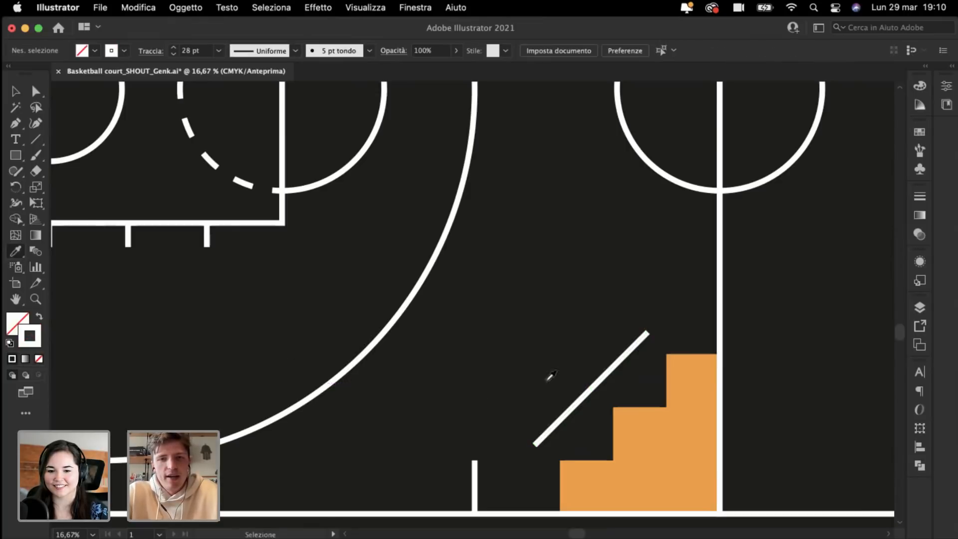
key(super+plus)
key(super+plus)
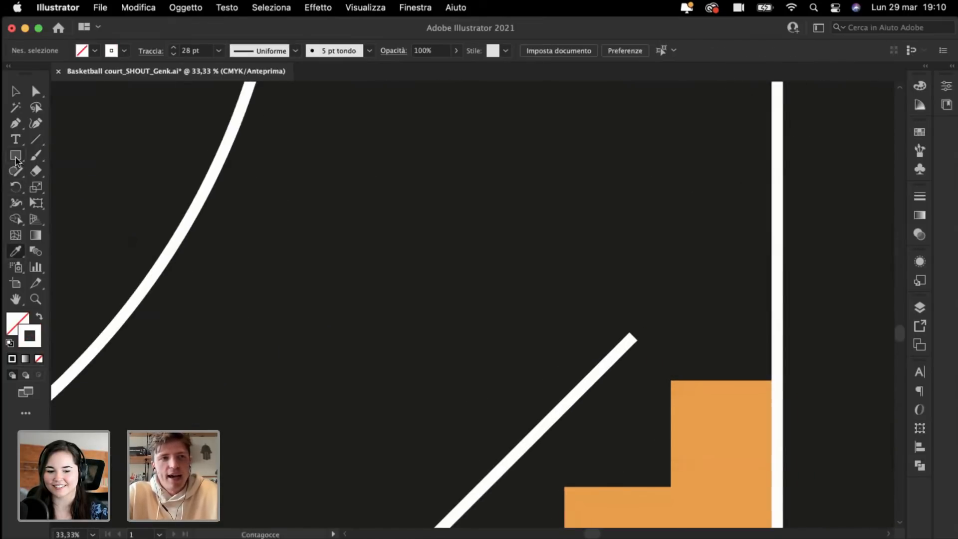
Step: Draw a small square on the line's top end and delete its bottom-left corner, leaving an L-bracket
click(15, 155)
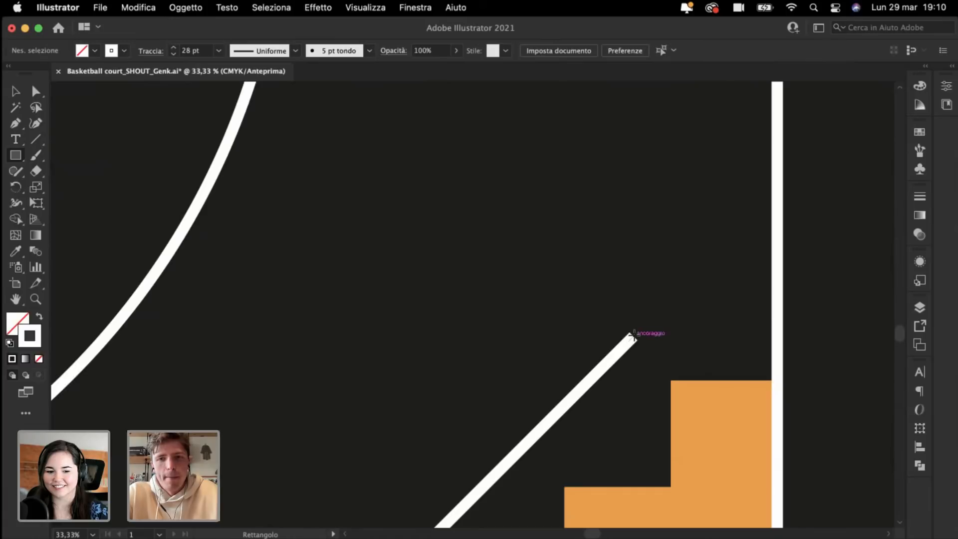
drag(635, 338, 664, 364)
key(super+1)
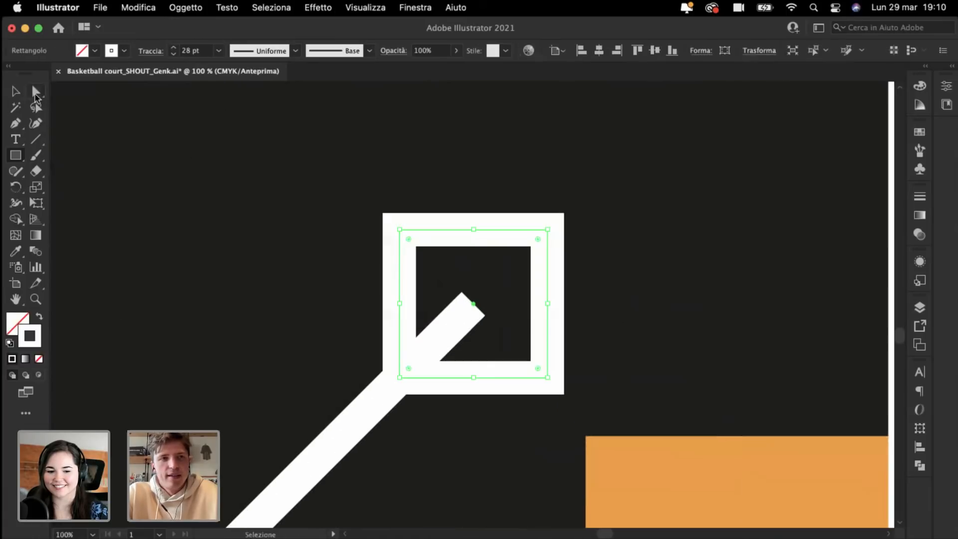
key(a)
click(399, 378)
key(Delete)
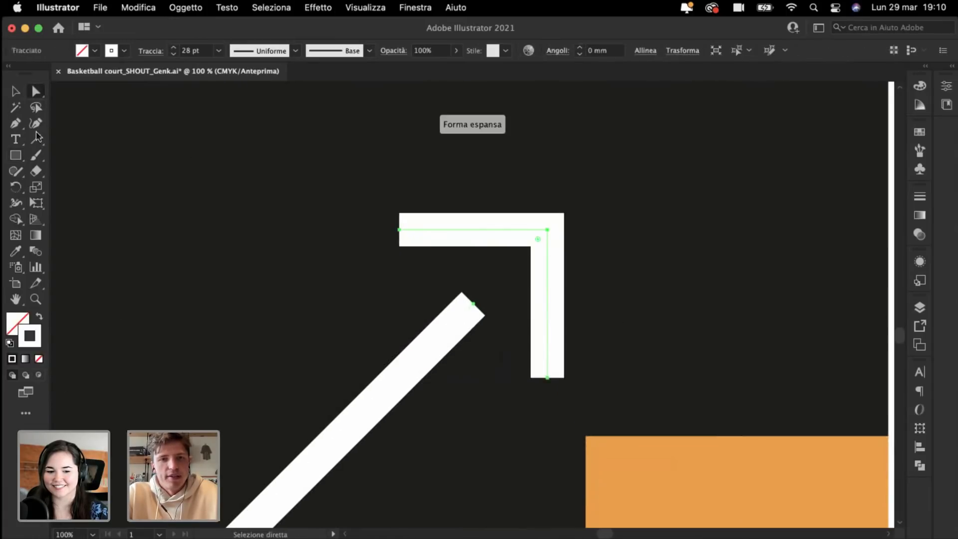
Step: Move the L-shaped bracket onto the line's tip to form the arrowhead
click(20, 96)
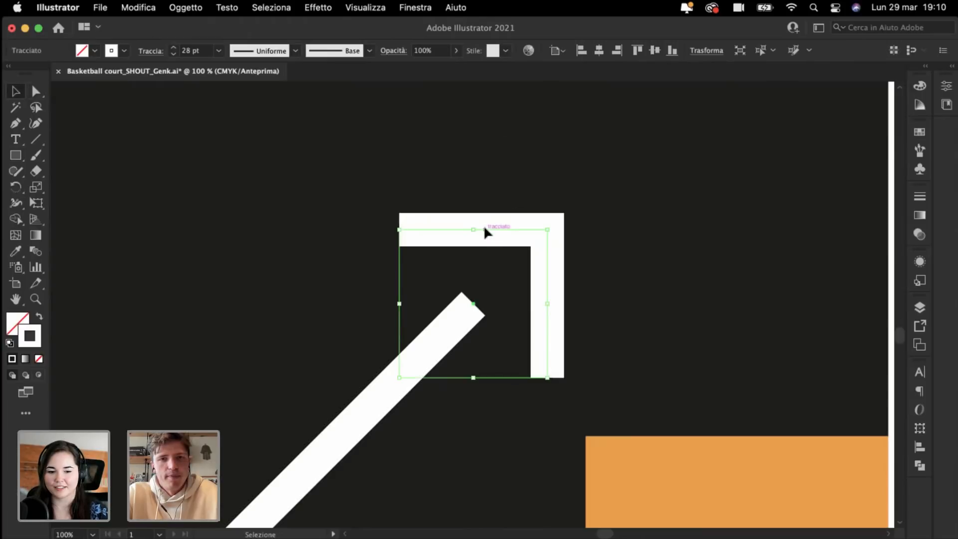
drag(484, 231, 426, 289)
click(472, 193)
key(super+minus)
key(super+minus)
key(super+minus)
key(super+minus)
key(super+minus)
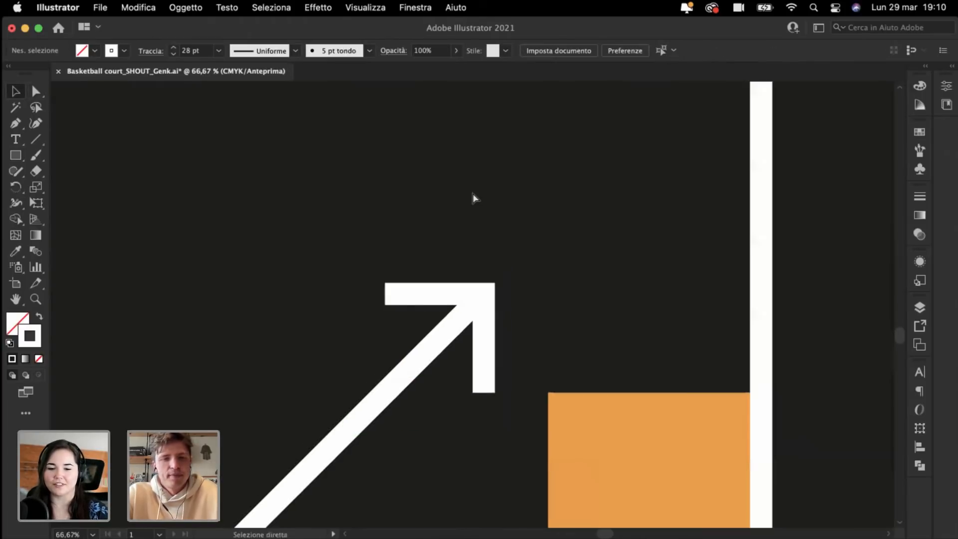
key(super+minus)
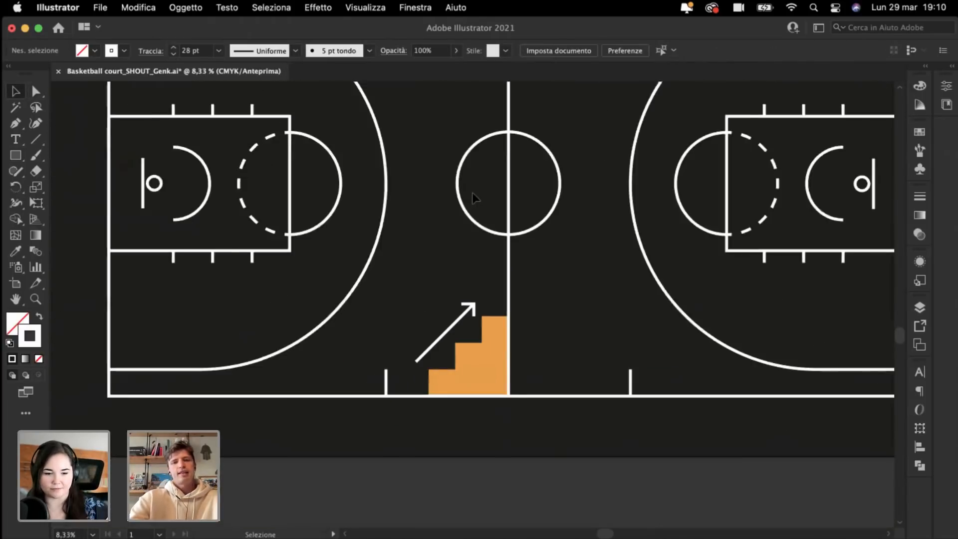
key(super+plus)
key(super+plus)
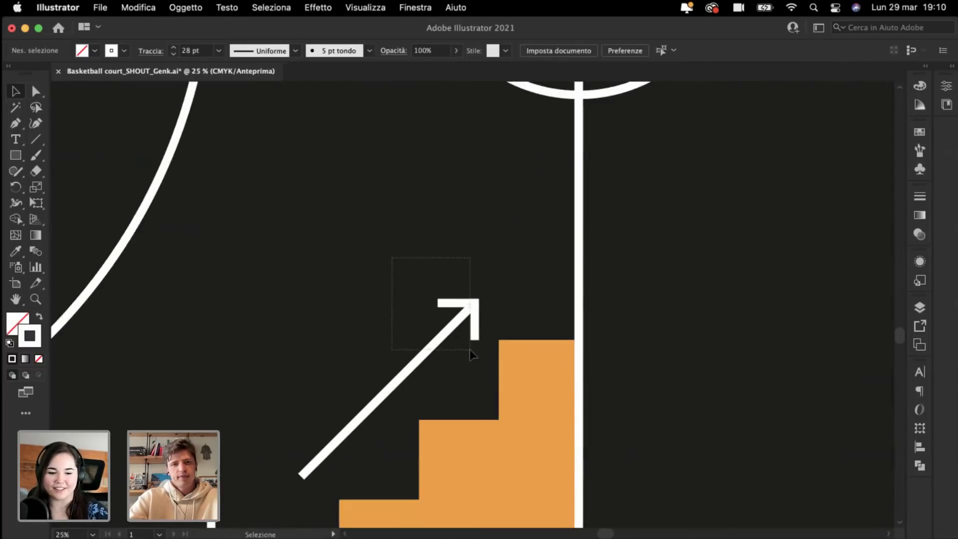
Step: Nudge the arrow slightly up-right and enlarge it from its lower-left corner
drag(469, 349, 464, 323)
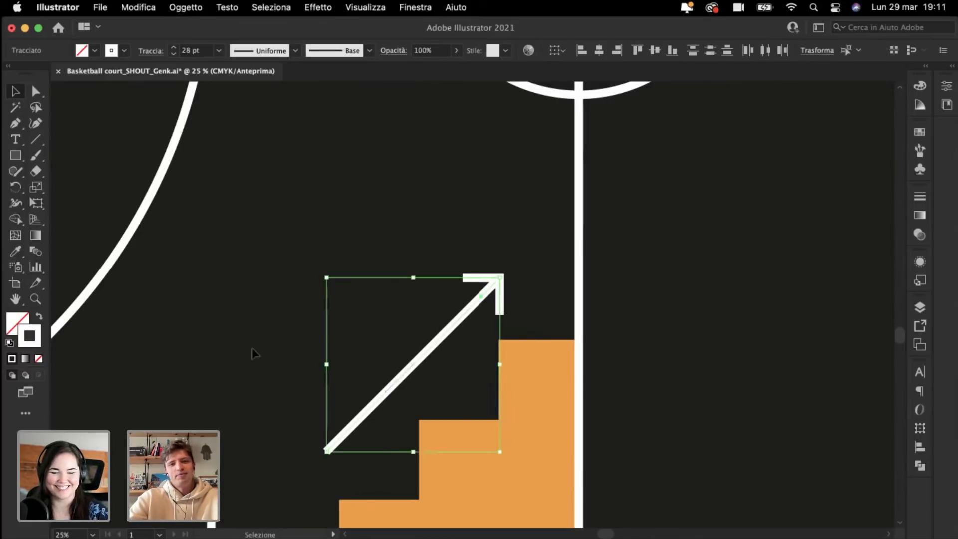
drag(379, 399, 385, 399)
scroll(286, 411, down, 3)
scroll(285, 411, right, 1)
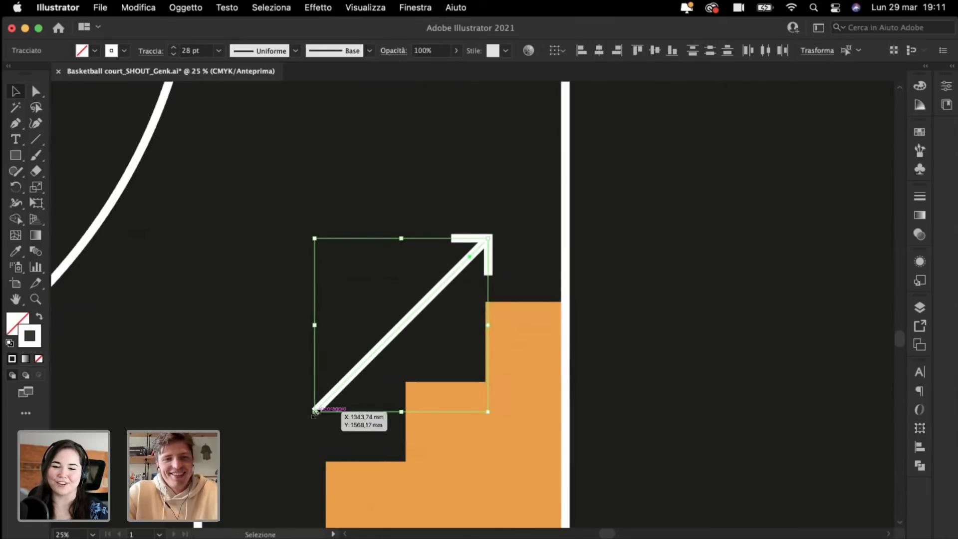
mouse_move(284, 440)
mouse_down()
mouse_move(268, 458)
mouse_move(287, 422)
mouse_up()
click(218, 323)
key(super+minus)
key(super+minus)
key(super+minus)
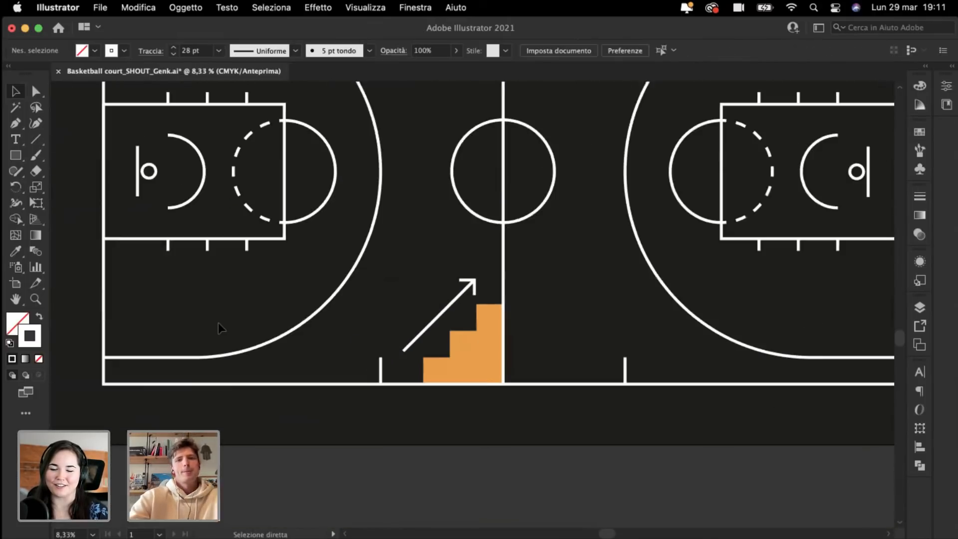
scroll(217, 322, up, 2)
key(super+plus)
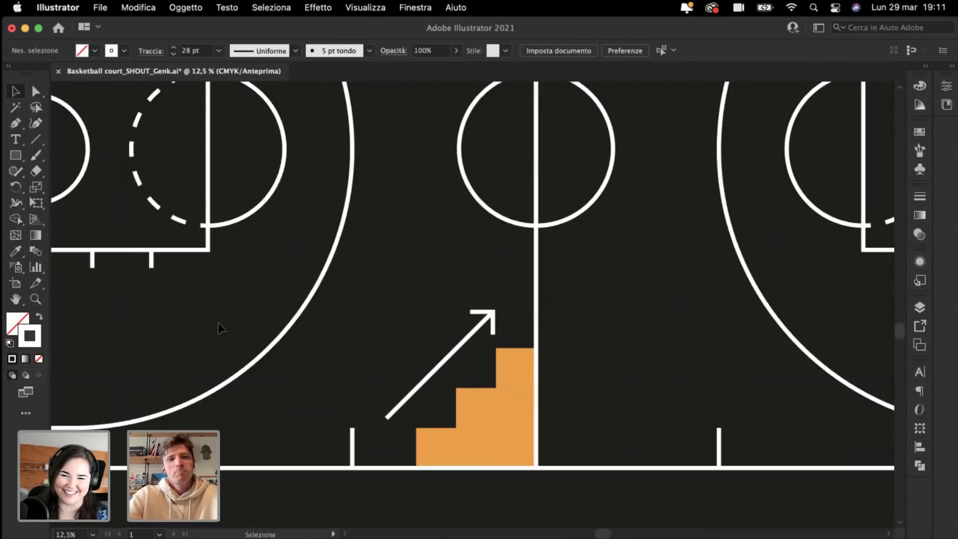
scroll(218, 323, up, 2)
scroll(218, 322, left, 1)
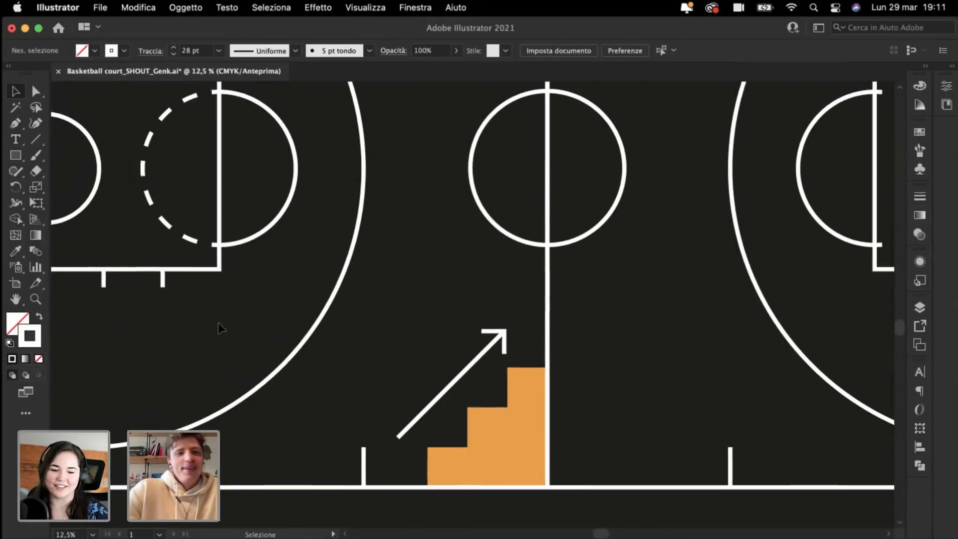
scroll(218, 322, left, 5)
scroll(218, 322, up, 1)
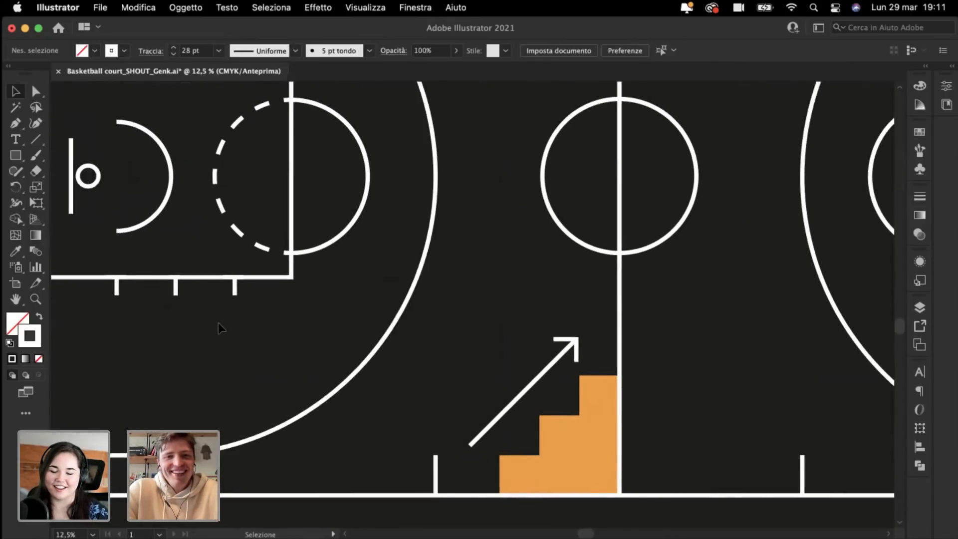
scroll(218, 322, left, 1)
scroll(217, 322, up, 1)
key(super+minus)
scroll(218, 324, up, 5)
scroll(219, 324, left, 3)
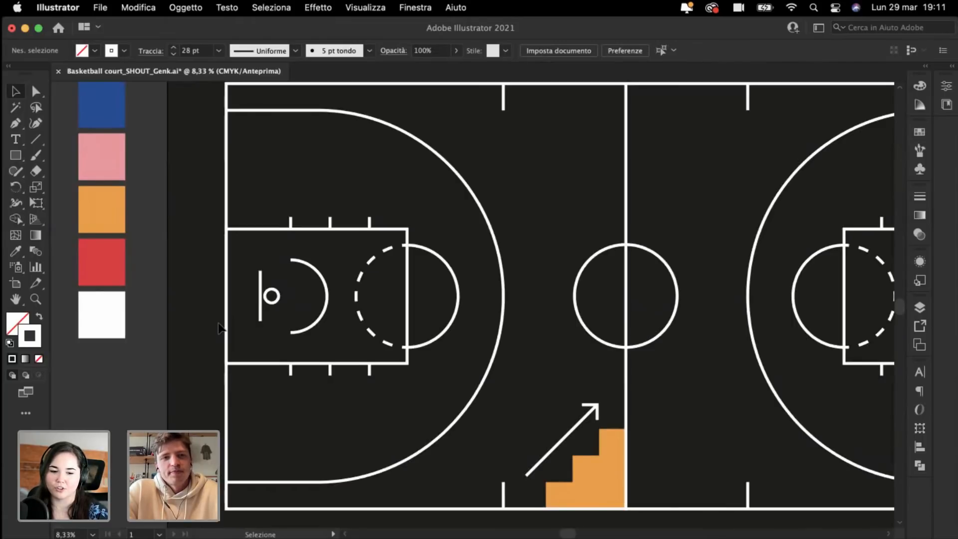
scroll(219, 328, left, 1)
scroll(218, 328, up, 1)
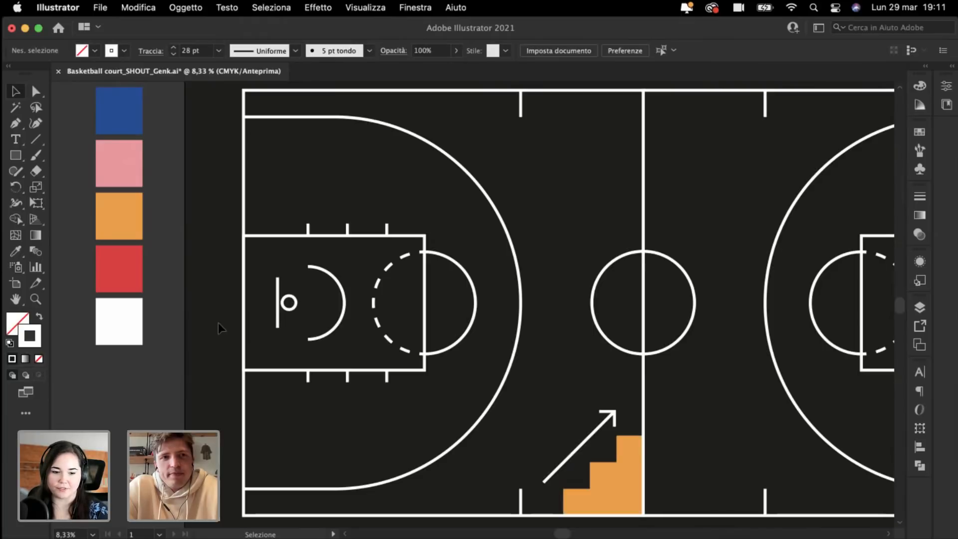
scroll(218, 322, up, 2)
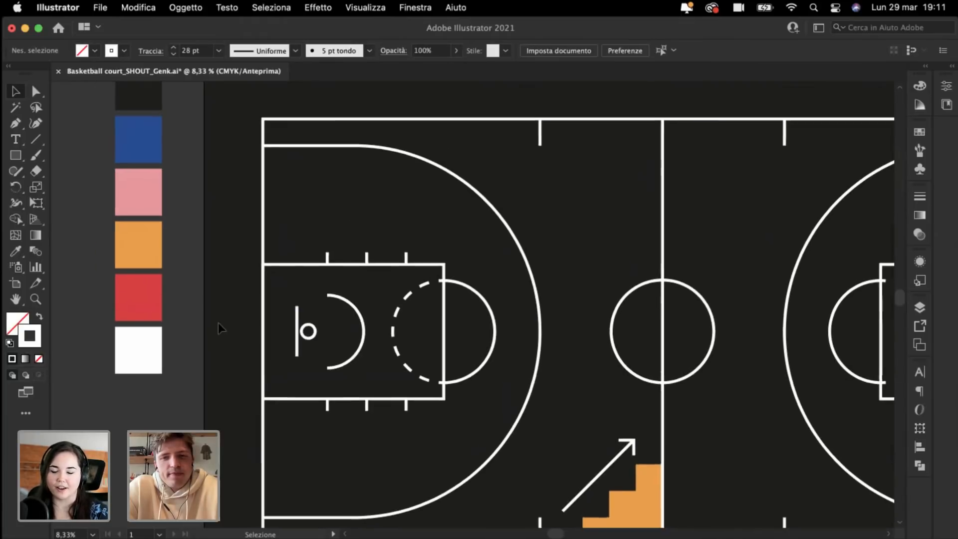
scroll(218, 323, down, 3)
key(super+plus)
scroll(293, 319, up, 5)
scroll(292, 320, left, 5)
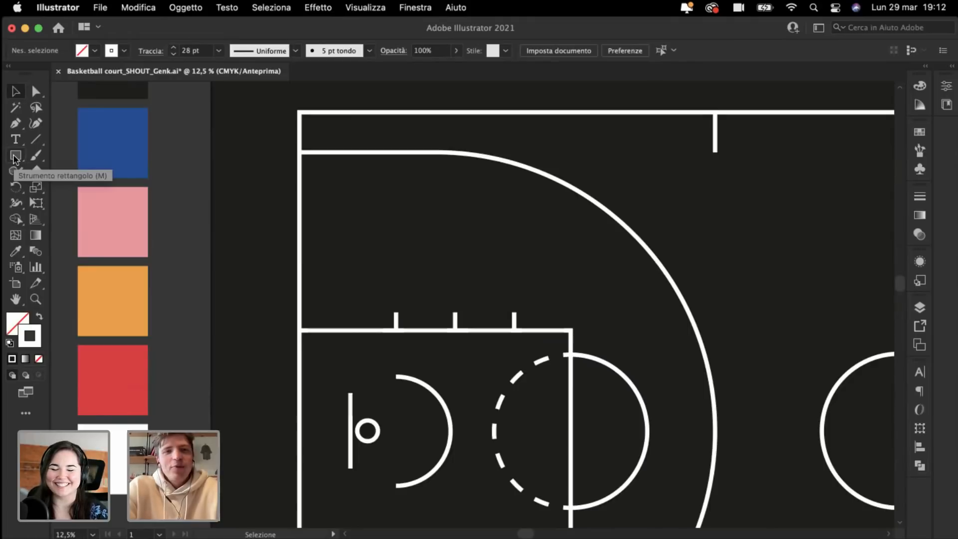
Step: Draw a circle with the Ellipse tool against the court's left line
drag(14, 159, 87, 186)
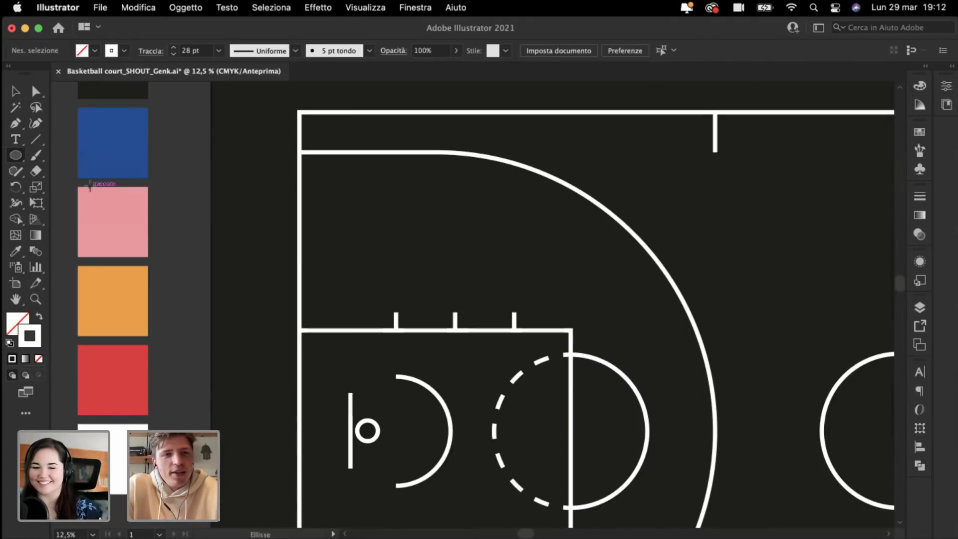
click(299, 174)
click(452, 336)
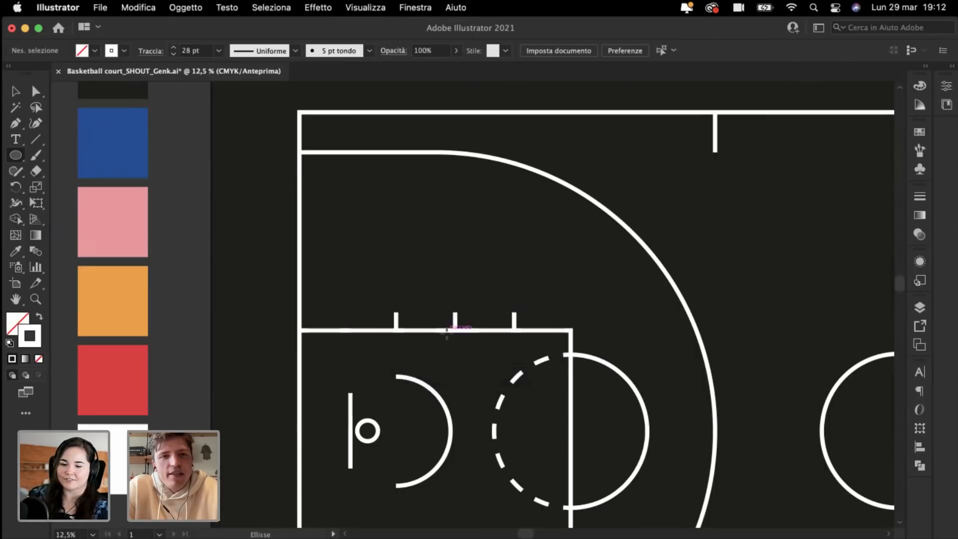
mouse_move(300, 172)
mouse_down()
mouse_move(458, 330)
mouse_move(424, 296)
mouse_up()
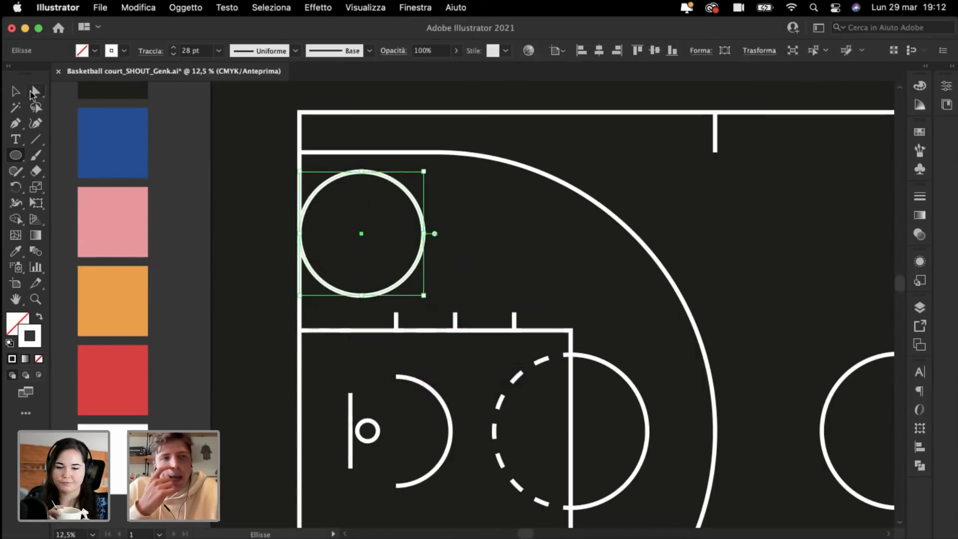
Step: Delete the circle's bottom point and close the arc with straight sides down to the key's top line
click(36, 91)
click(364, 299)
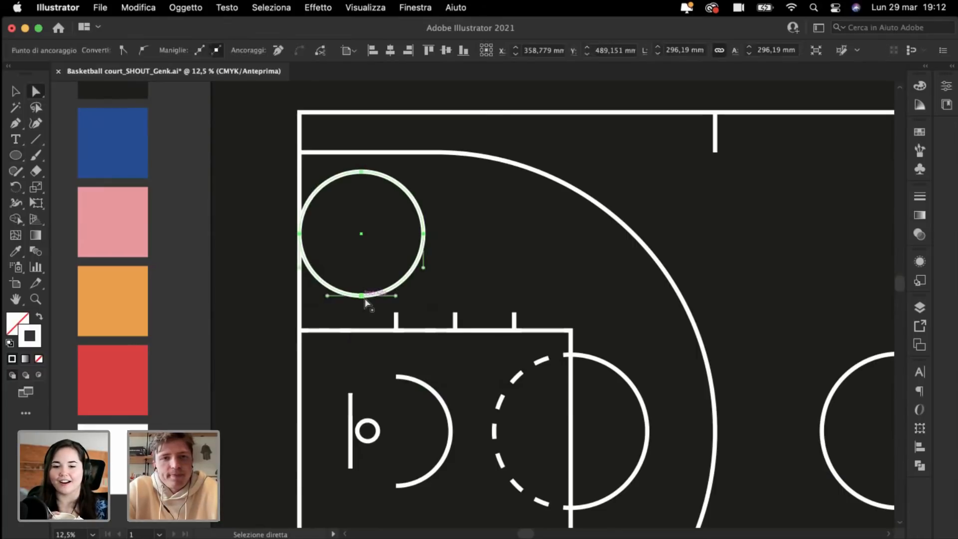
key(Delete)
click(15, 123)
key(super+plus)
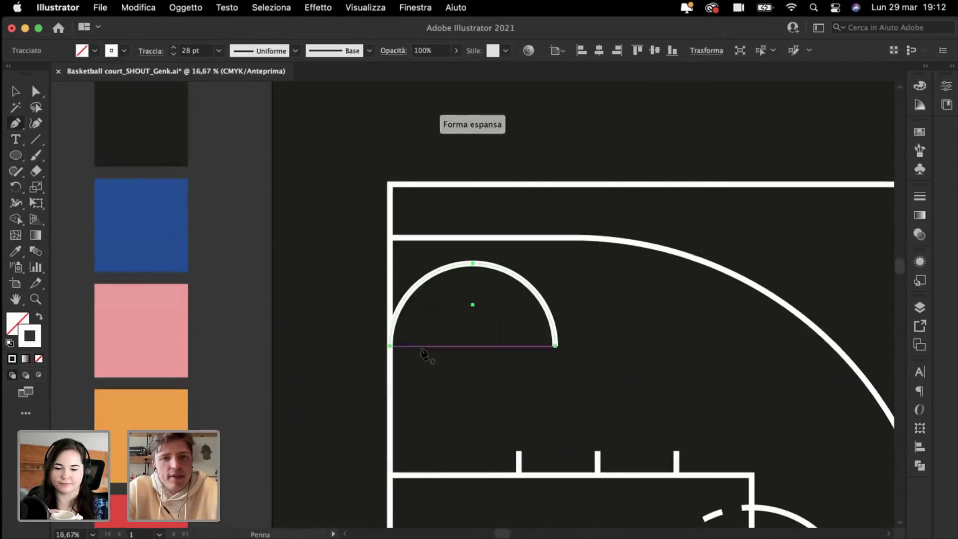
click(391, 346)
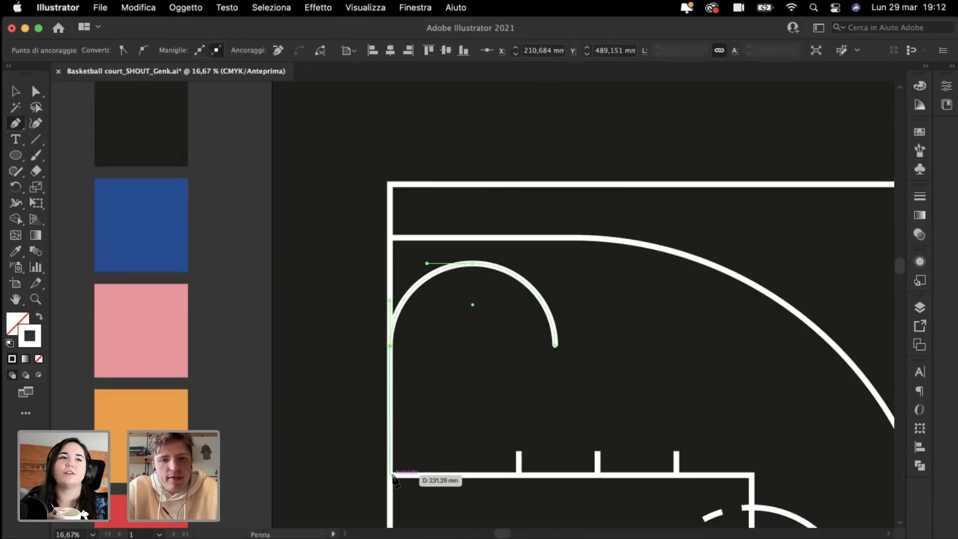
click(390, 474)
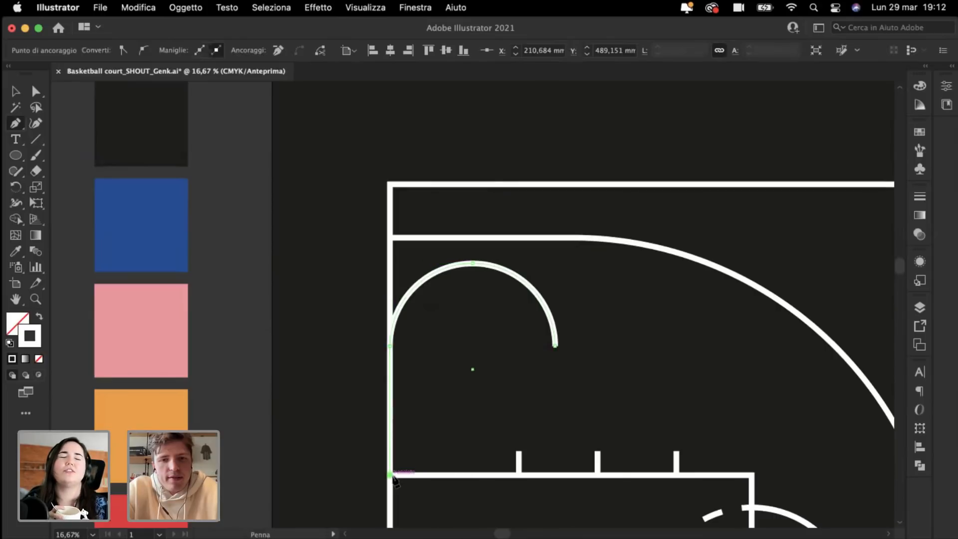
click(556, 475)
click(556, 346)
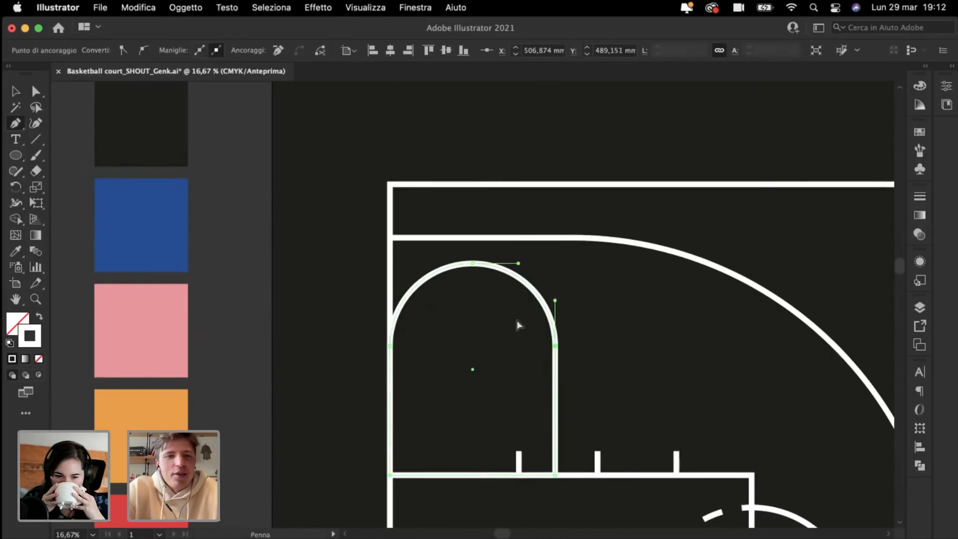
Step: Fill the closed arch shape with the red swatch using the Eyedropper
key(super+minus)
key(super+minus)
key(i)
click(282, 399)
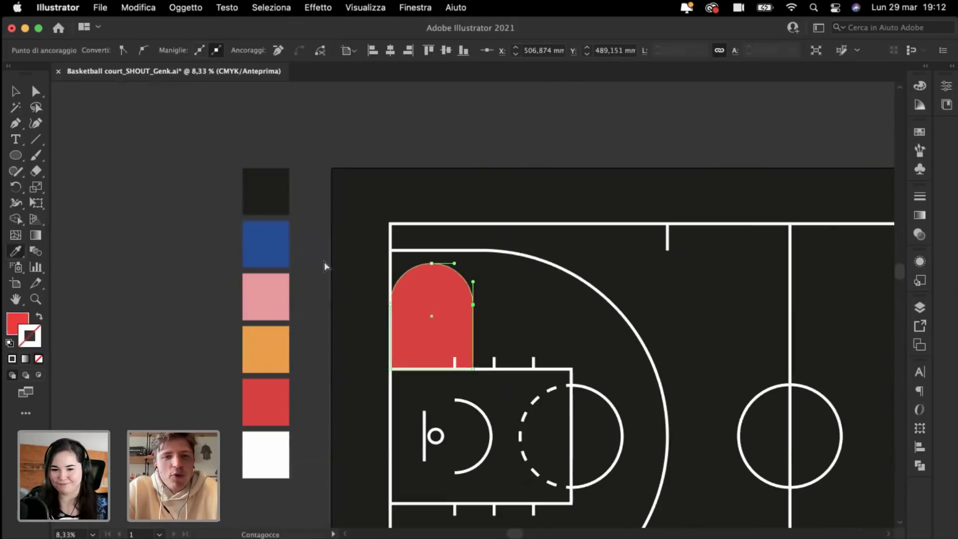
super+click(318, 248)
scroll(319, 241, right, 1)
key(super+minus)
key(super+plus)
key(super+plus)
scroll(318, 243, down, 3)
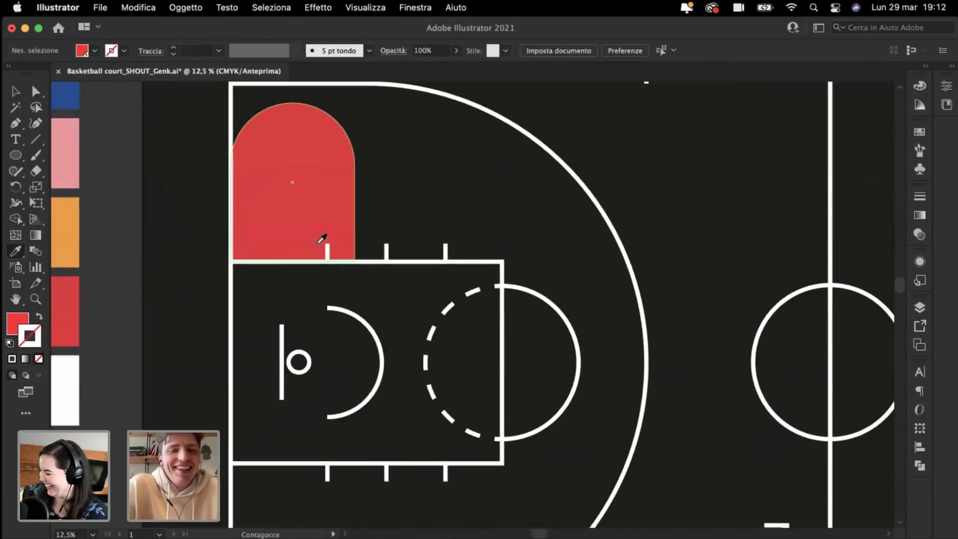
scroll(322, 239, left, 3)
key(super+minus)
scroll(316, 249, right, 2)
key(super+minus)
key(super+plus)
key(super+plus)
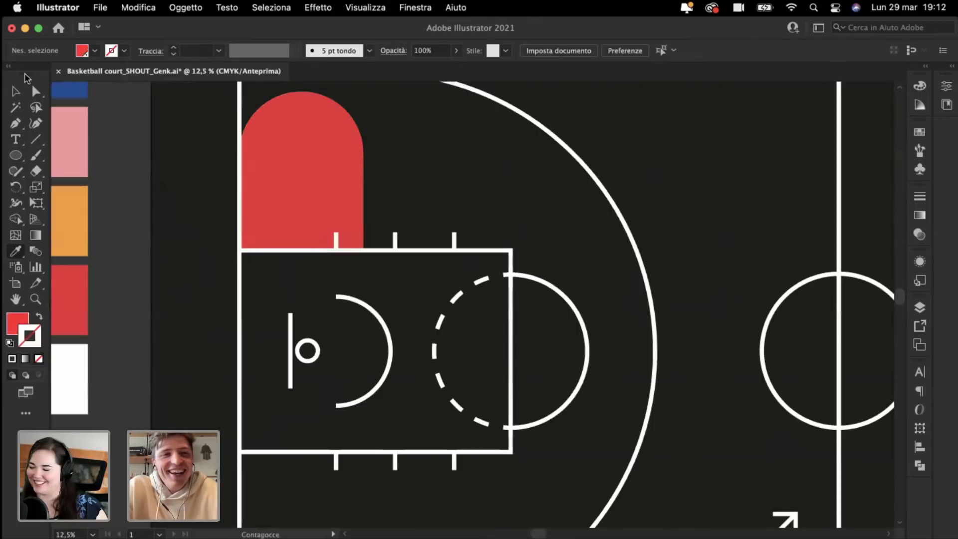
Step: Scale the red arch down proportionally
click(16, 92)
scroll(137, 162, up, 3)
scroll(137, 162, left, 3)
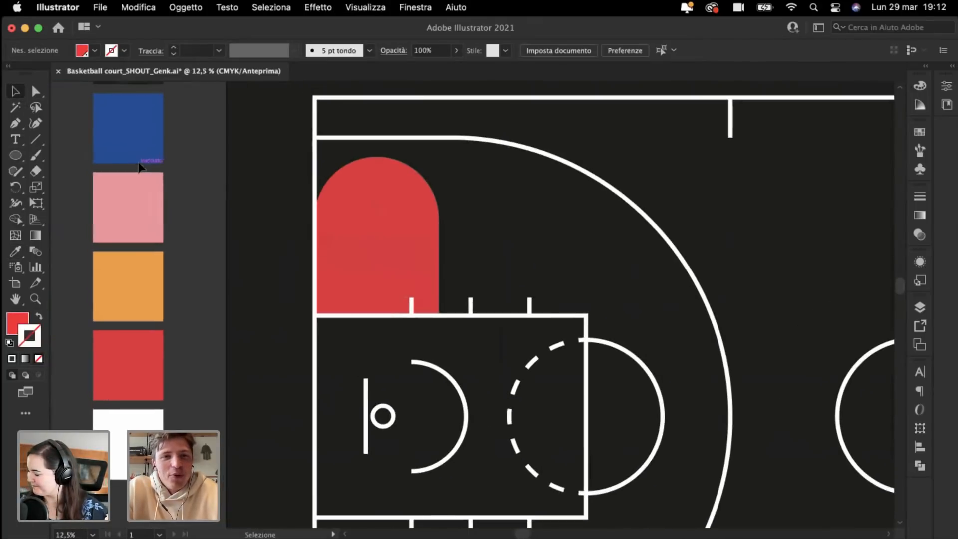
click(359, 250)
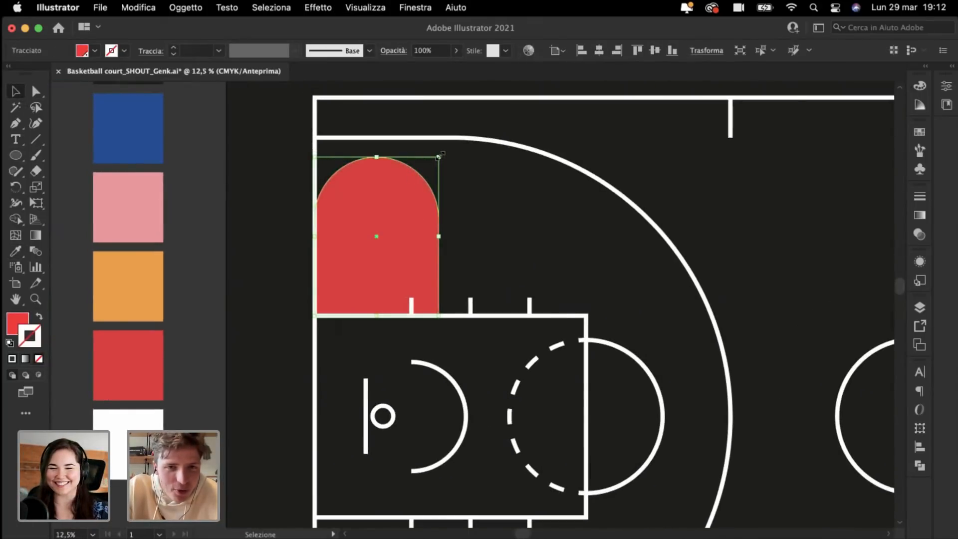
drag(438, 157, 402, 169)
click(289, 187)
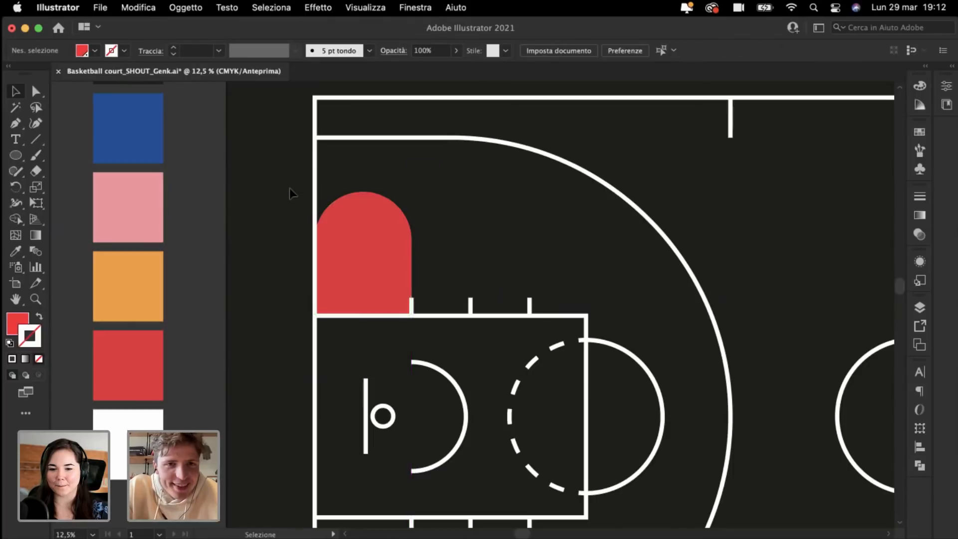
Step: Try moving the red arch slightly upward, then undo the move
key(super+plus)
key(super+plus)
scroll(252, 178, left, 2)
scroll(252, 177, up, 1)
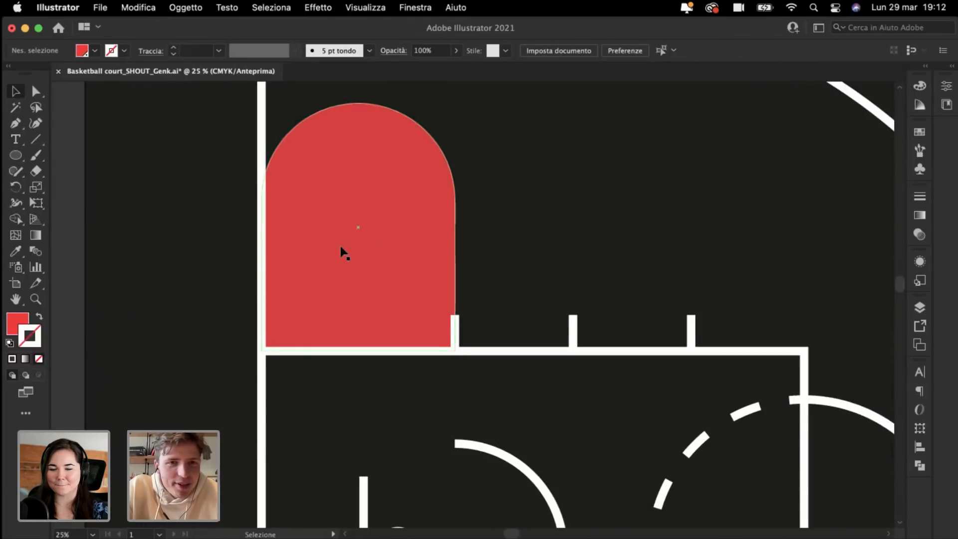
scroll(342, 252, up, 2)
scroll(342, 253, left, 1)
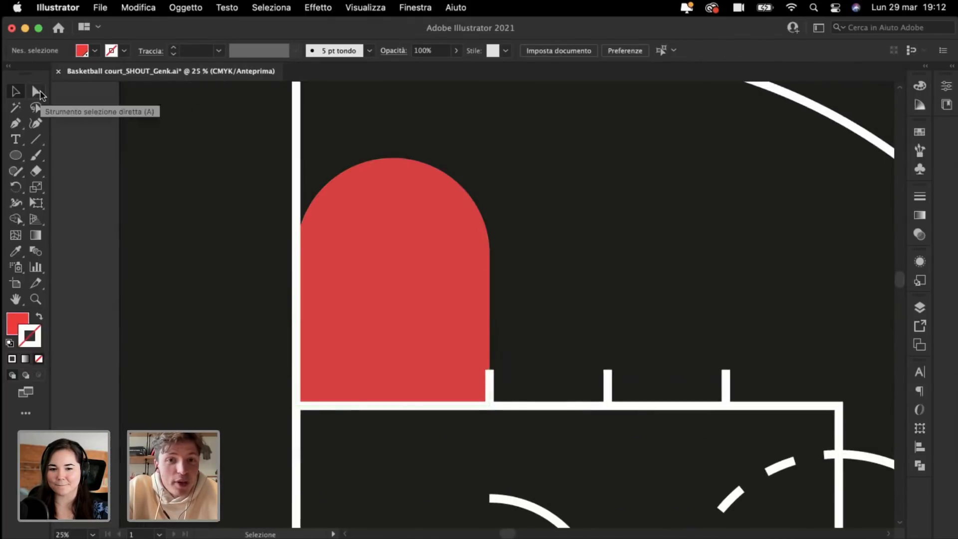
key(super+minus)
key(super+minus)
scroll(404, 302, down, 1)
scroll(403, 302, right, 2)
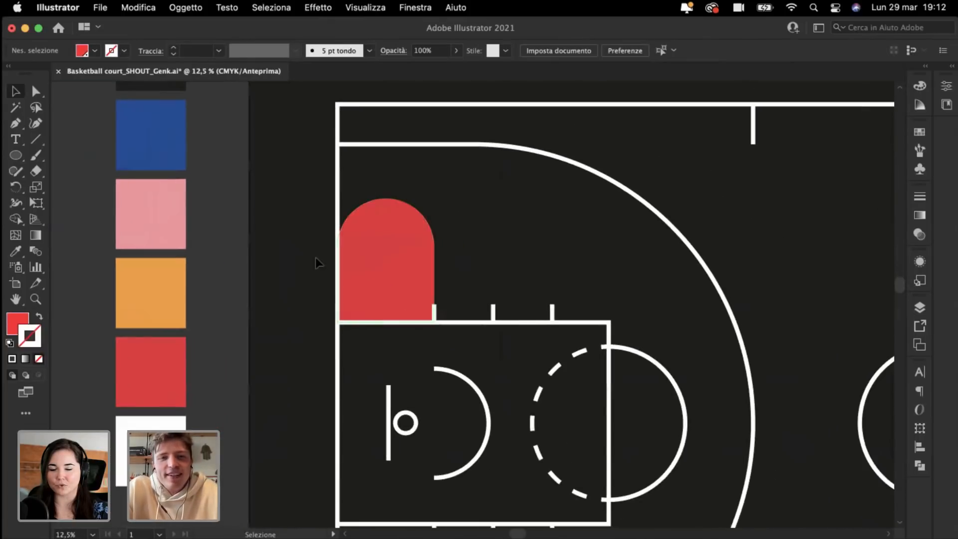
drag(389, 275, 387, 239)
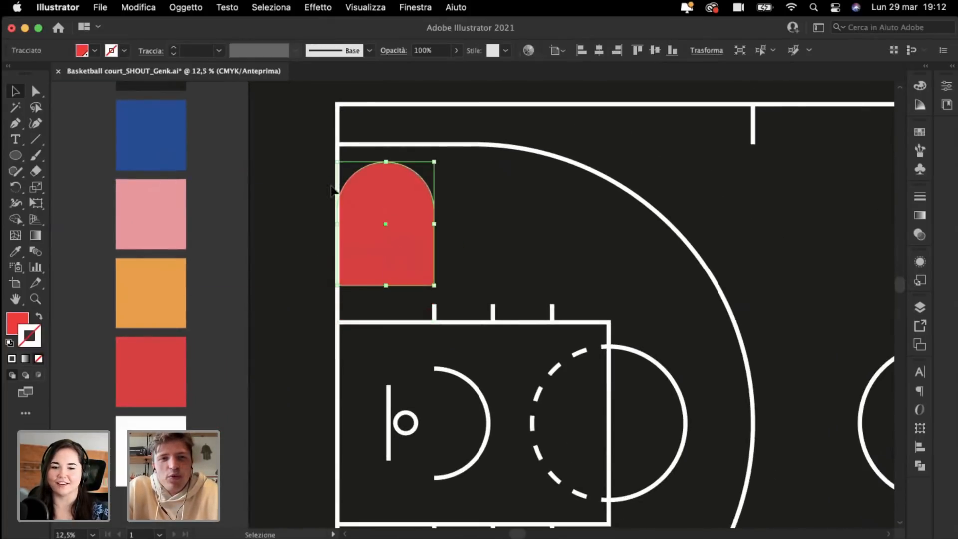
key(super+minus)
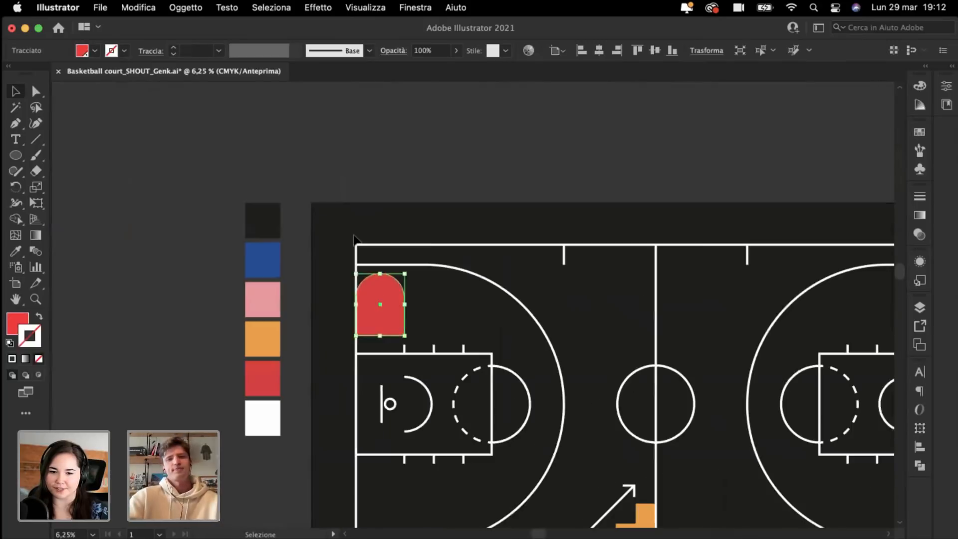
key(super+plus)
click(314, 272)
key(super+z)
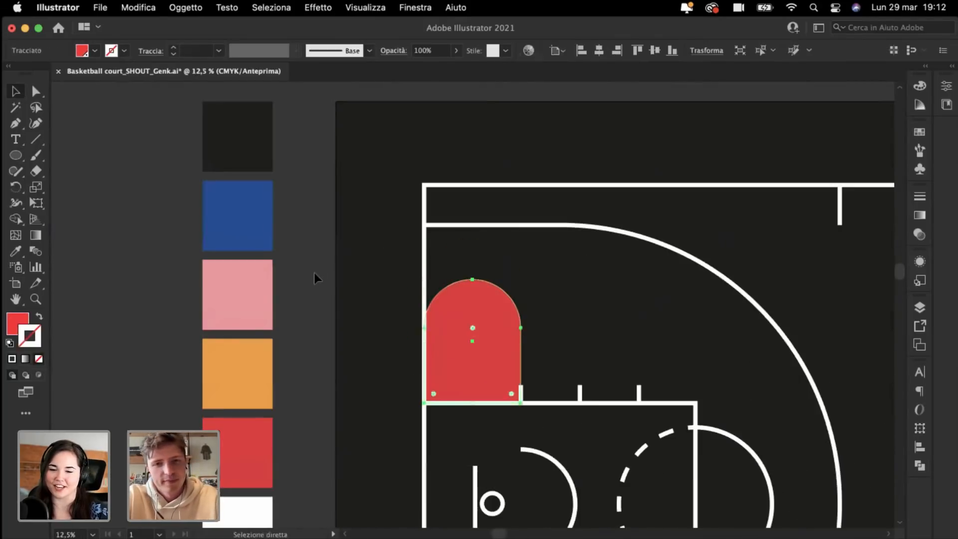
click(315, 273)
Step: Zoom and pan around the court to inspect the red arch's placement
key(super+plus)
scroll(315, 274, down, 3)
scroll(314, 274, right, 1)
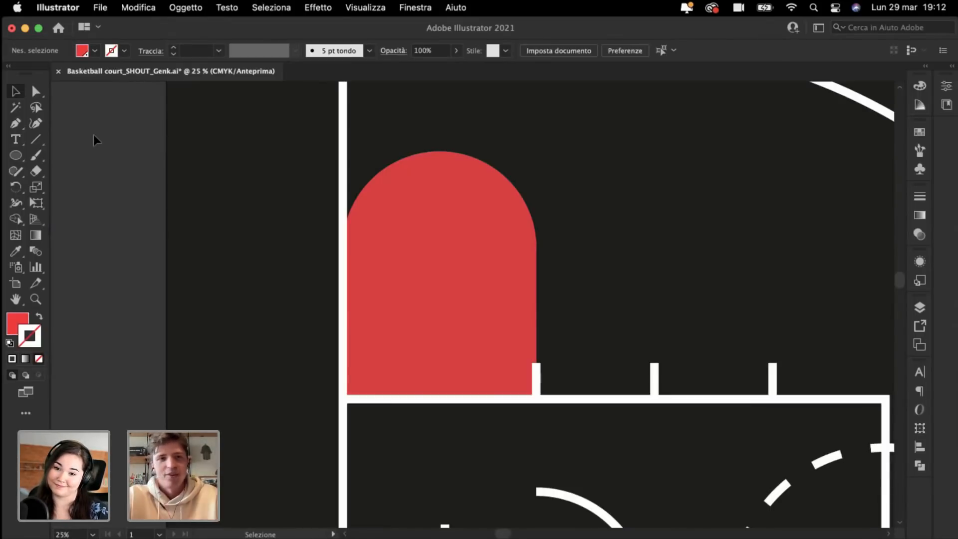
key(super+minus)
key(super+minus)
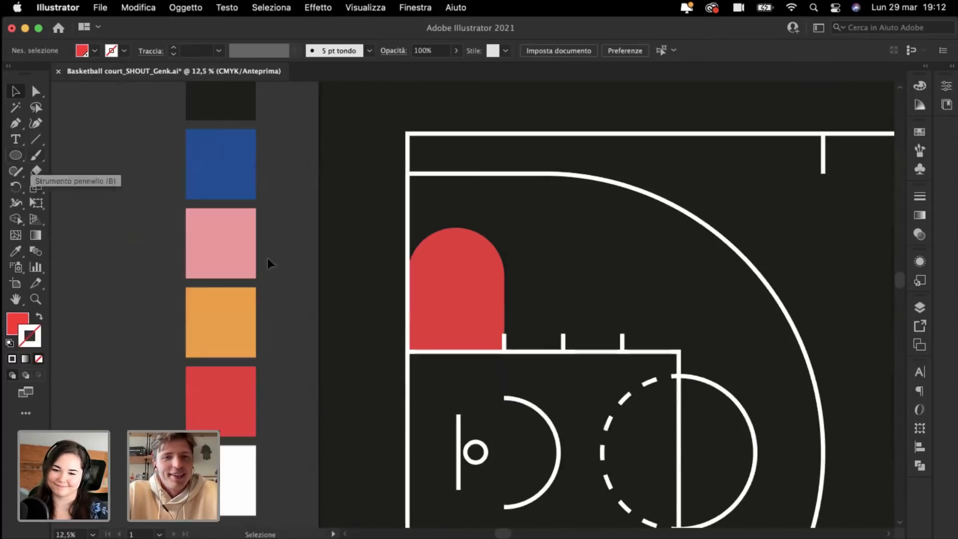
key(super+plus)
key(super+plus)
key(super+plus)
key(super+plus)
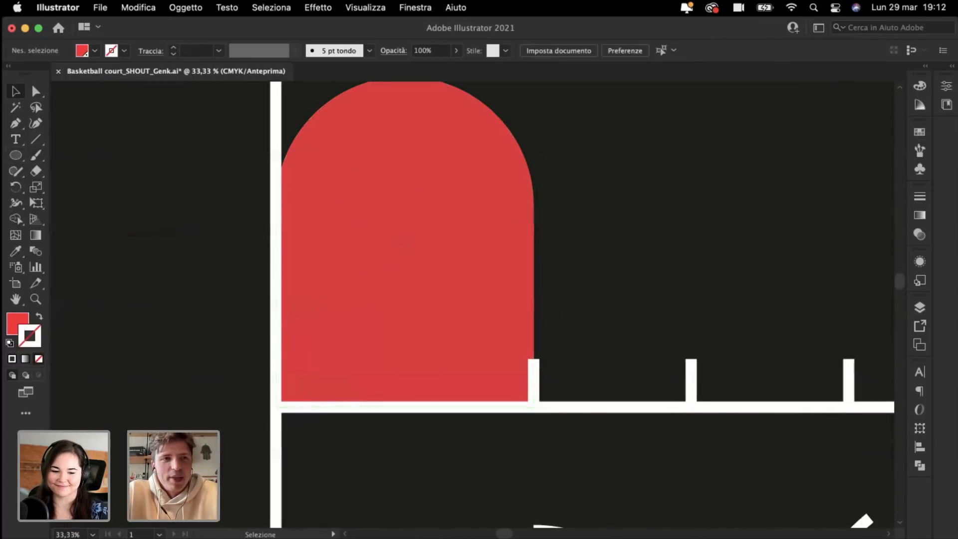
key(super+minus)
key(super+minus)
key(super+minus)
key(super+minus)
key(super+minus)
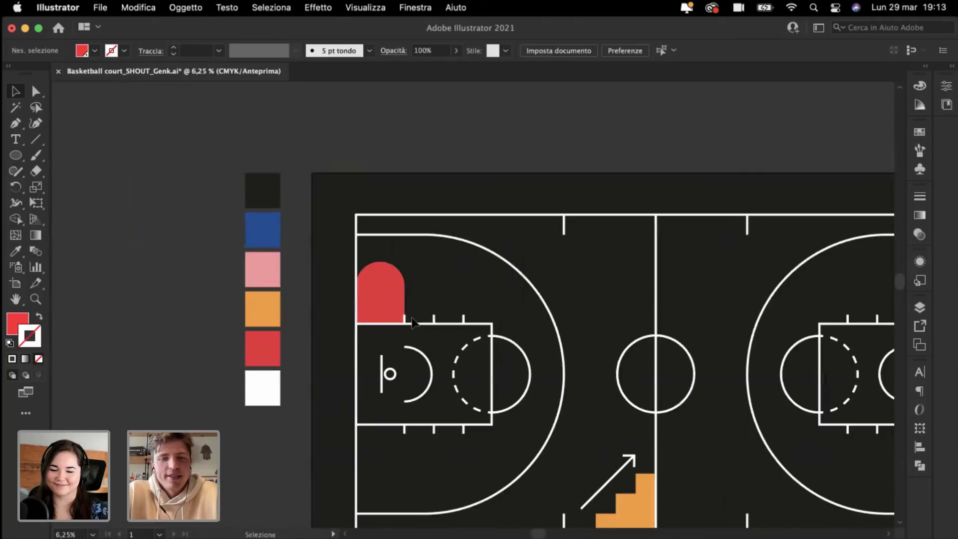
scroll(413, 323, up, 3)
scroll(413, 323, left, 3)
scroll(413, 323, up, 2)
scroll(413, 323, left, 2)
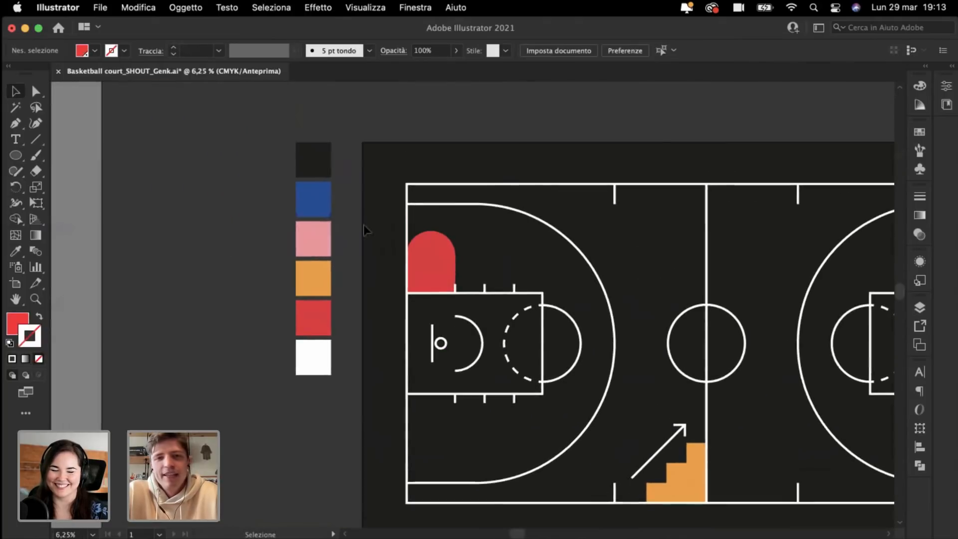
key(super+plus)
key(super+plus)
key(super+plus)
scroll(349, 207, up, 3)
scroll(348, 207, left, 2)
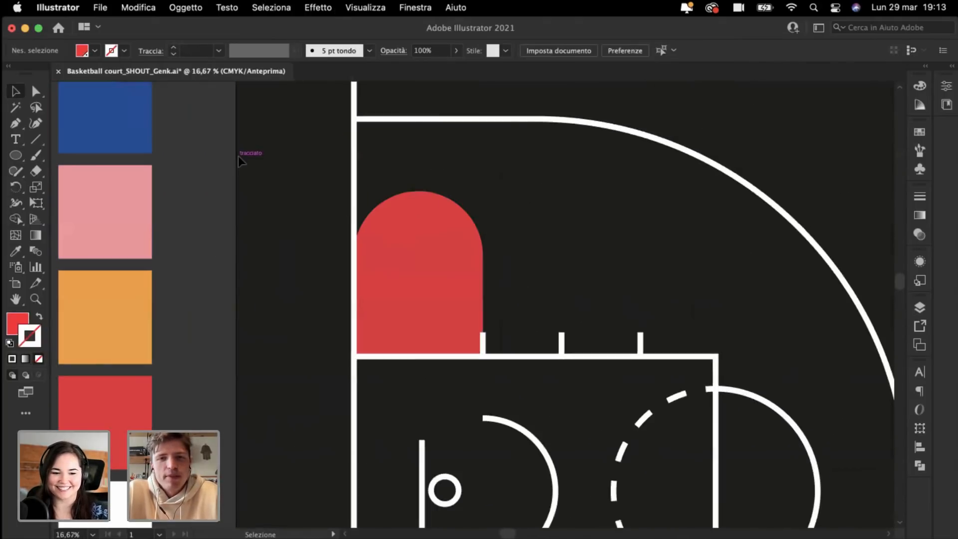
key(super+minus)
key(super+minus)
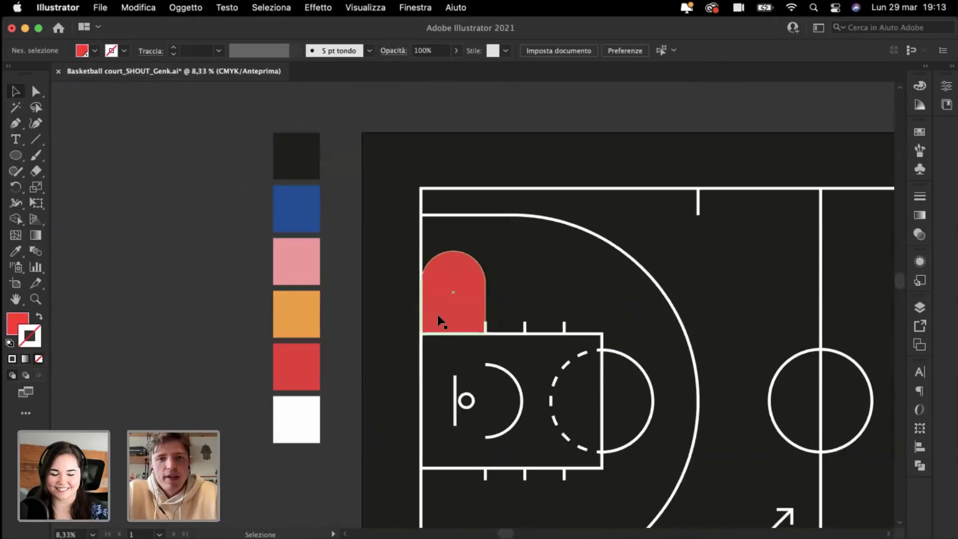
scroll(440, 321, up, 3)
scroll(439, 321, right, 1)
Step: Move the red arch above the artboard, undoing a first attempt to drop it on the court
drag(449, 375, 419, 169)
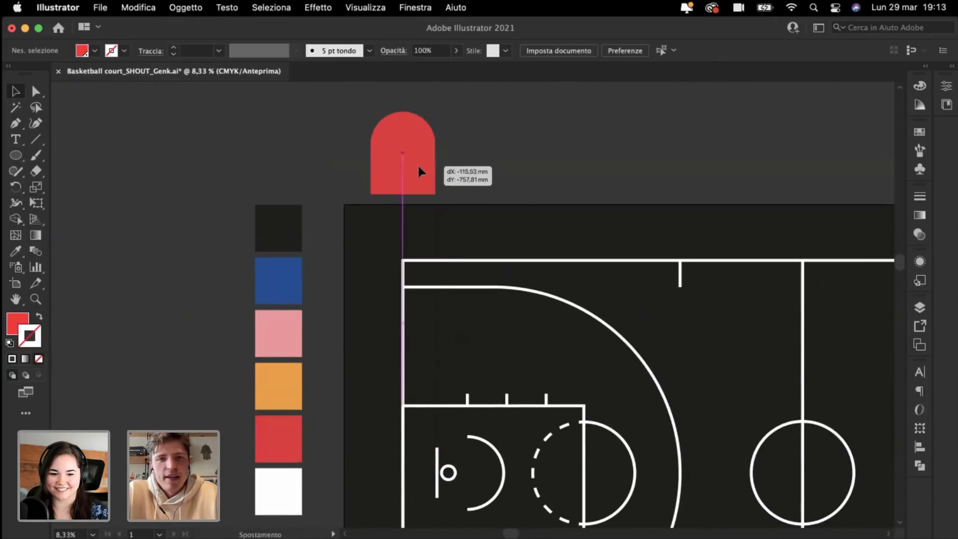
click(644, 235)
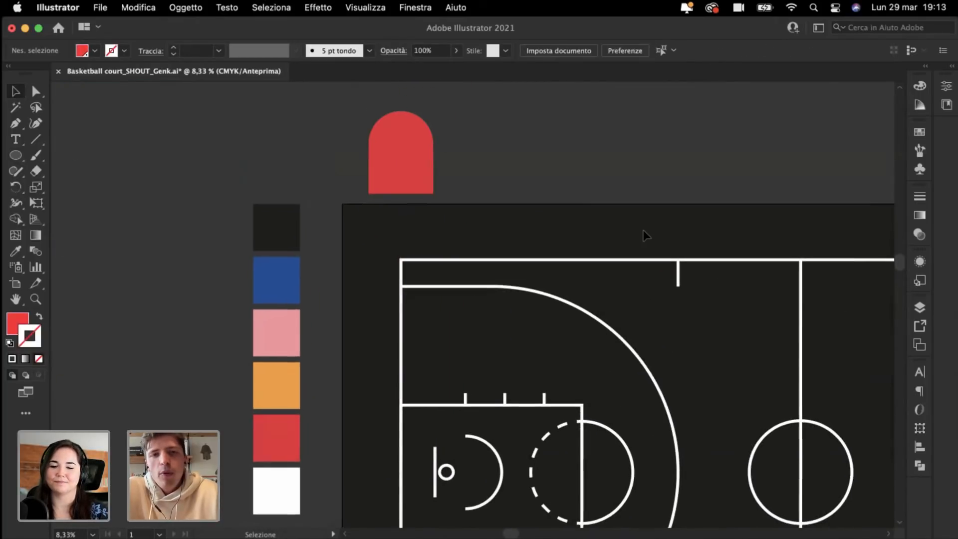
drag(400, 161, 744, 362)
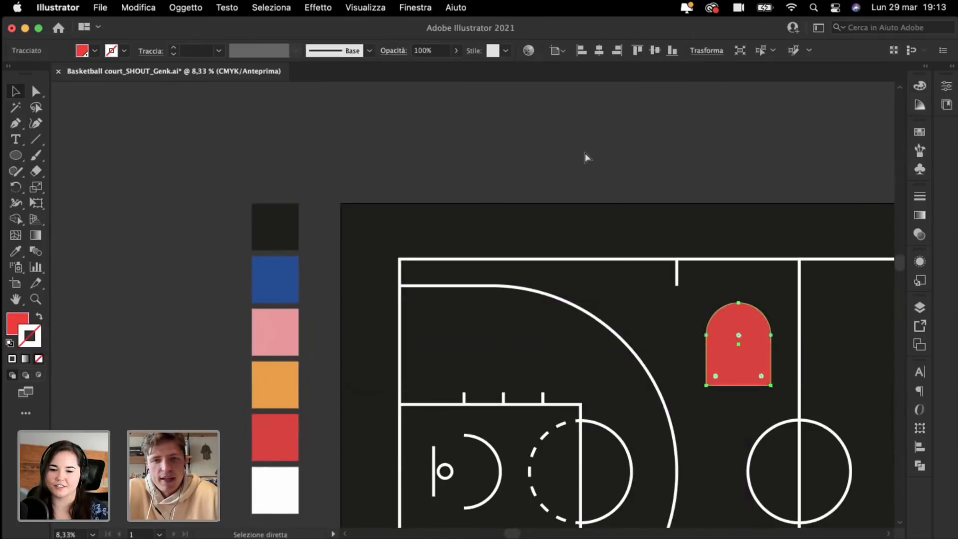
key(super+z)
click(505, 129)
scroll(506, 130, right, 3)
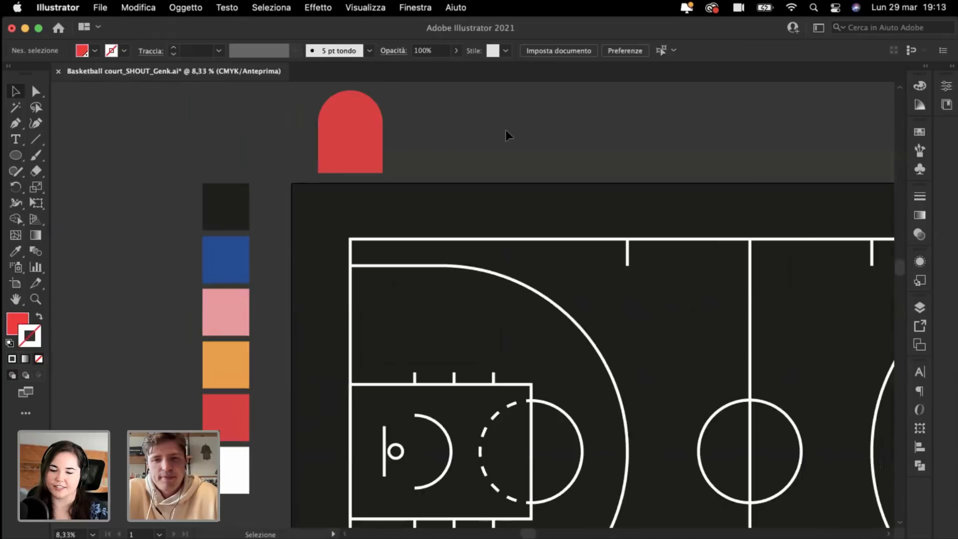
Step: Drag the red arch onto the court's top-left corner, resting on the key's top line
click(352, 156)
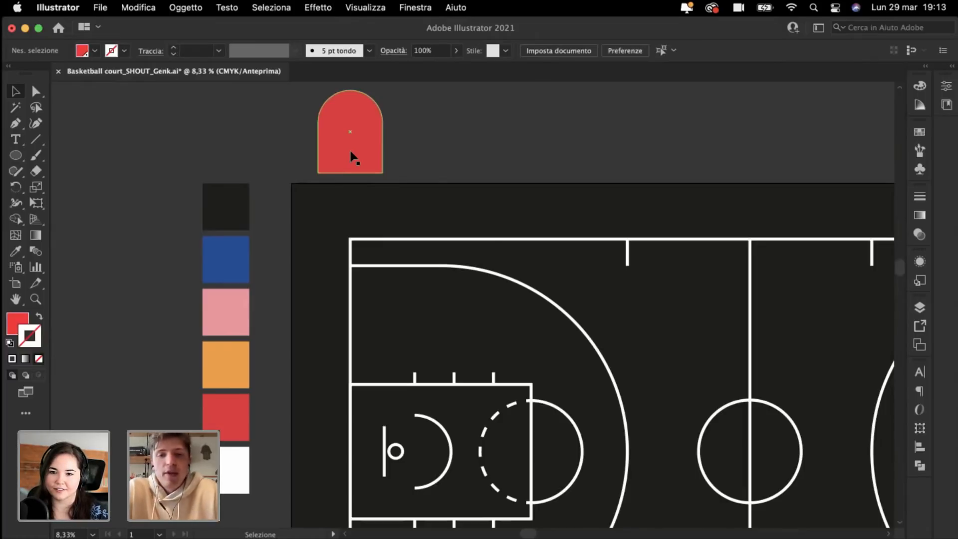
key(super+plus)
scroll(295, 105, up, 2)
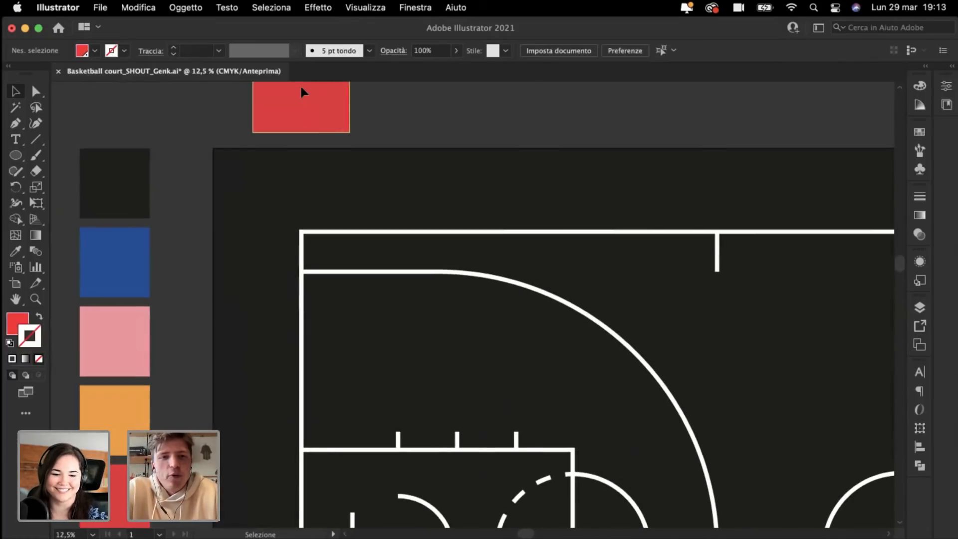
drag(304, 92, 351, 400)
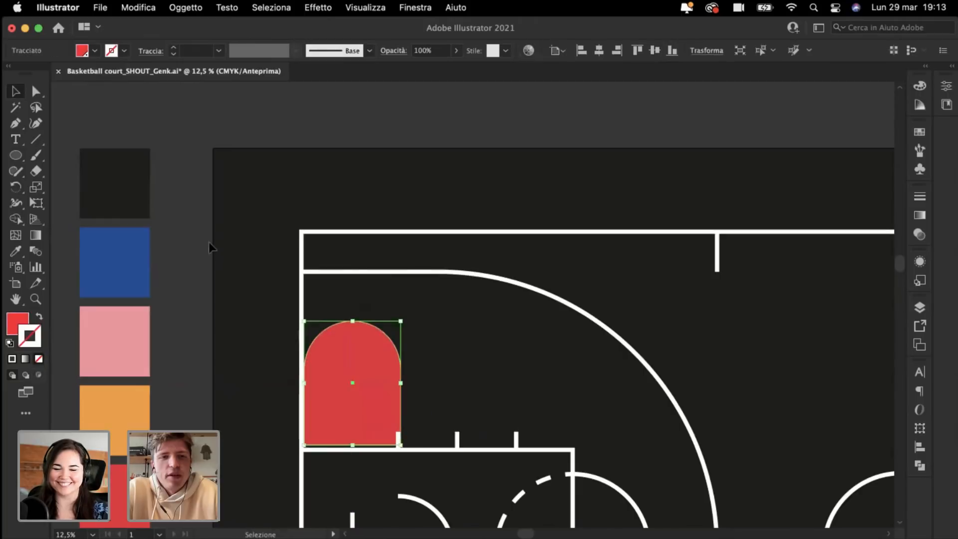
click(210, 246)
scroll(150, 228, right, 10)
scroll(150, 227, down, 2)
Step: Draw a red circle in the upper court and Alt-drag an overlapping copy just below it
click(16, 156)
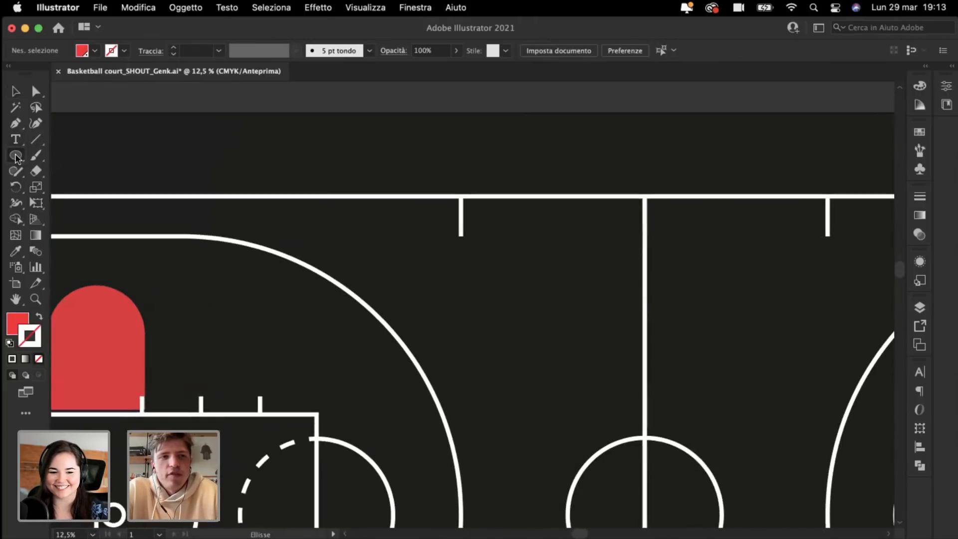
drag(531, 339, 620, 428)
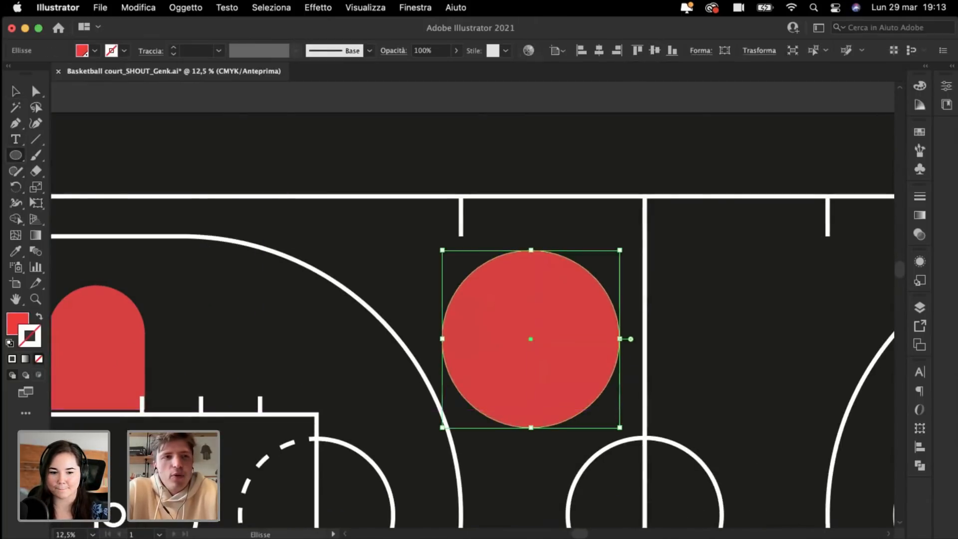
key(v)
click(232, 96)
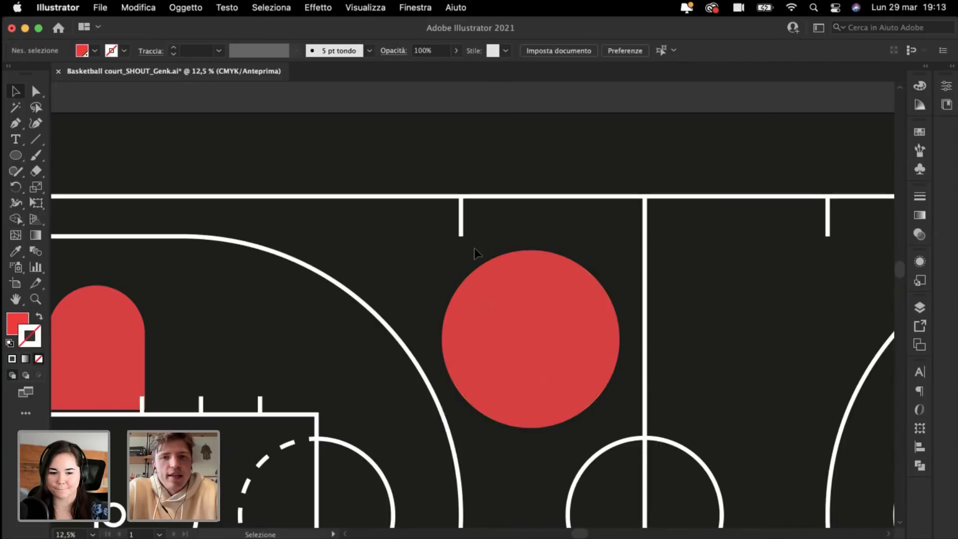
scroll(474, 250, down, 3)
scroll(474, 249, right, 3)
click(472, 286)
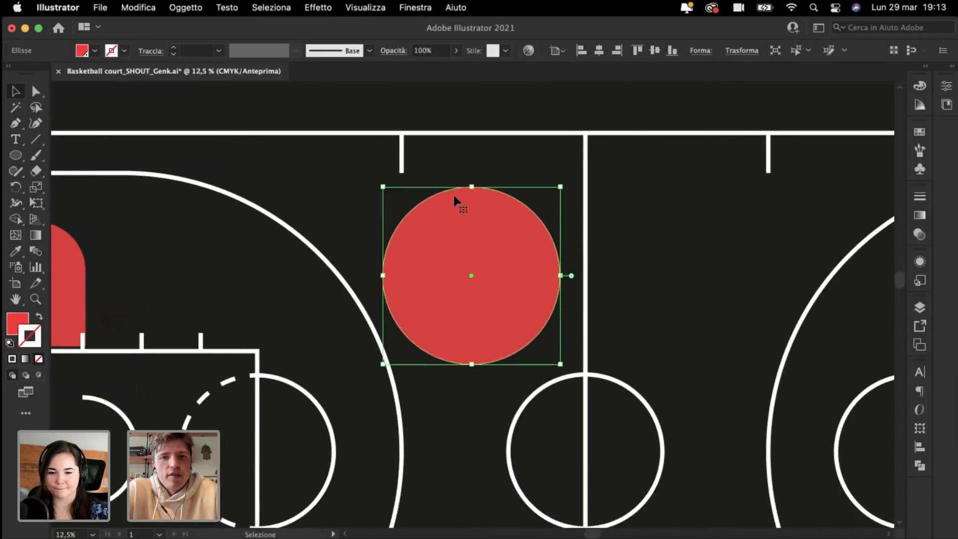
drag(457, 229, 458, 372)
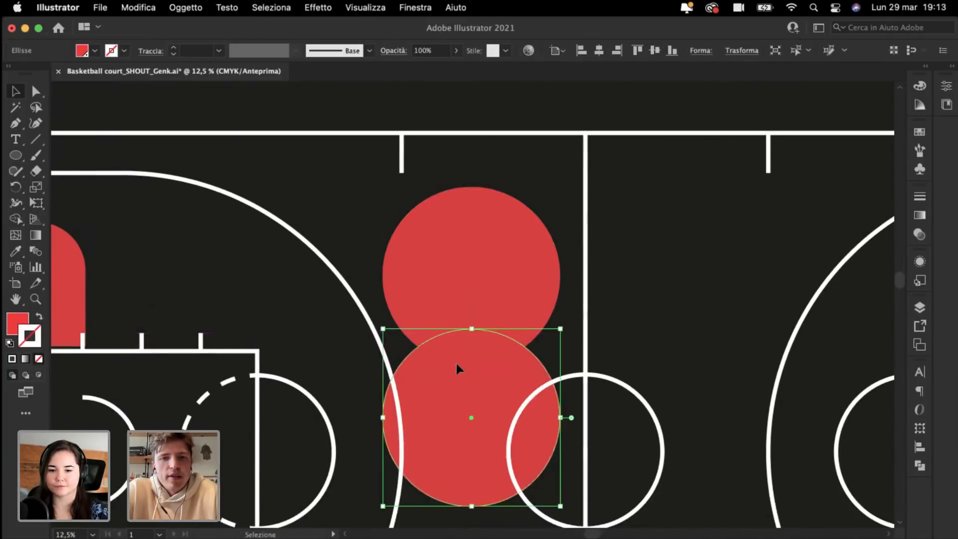
Step: Intersect the two circles with Pathfinder to leave a lens shape
shift+click(429, 263)
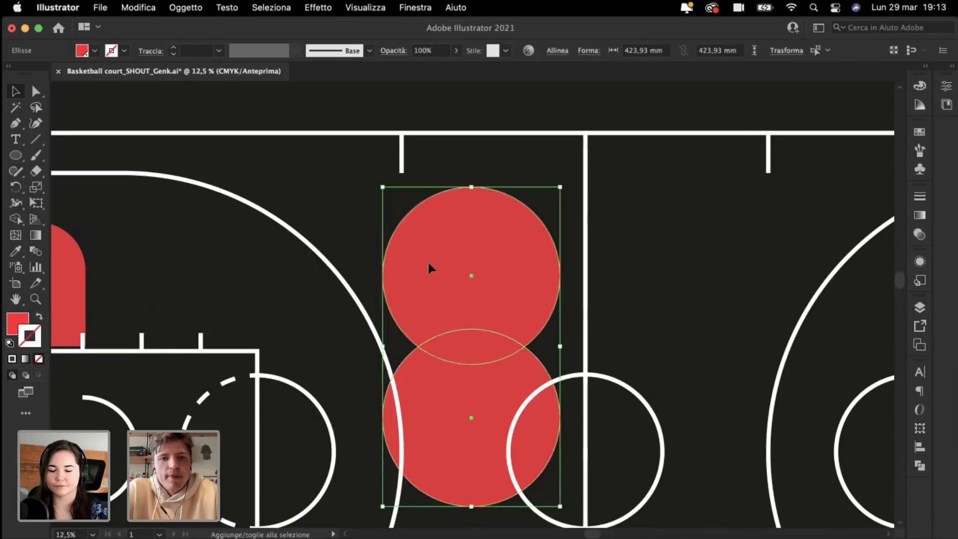
click(920, 466)
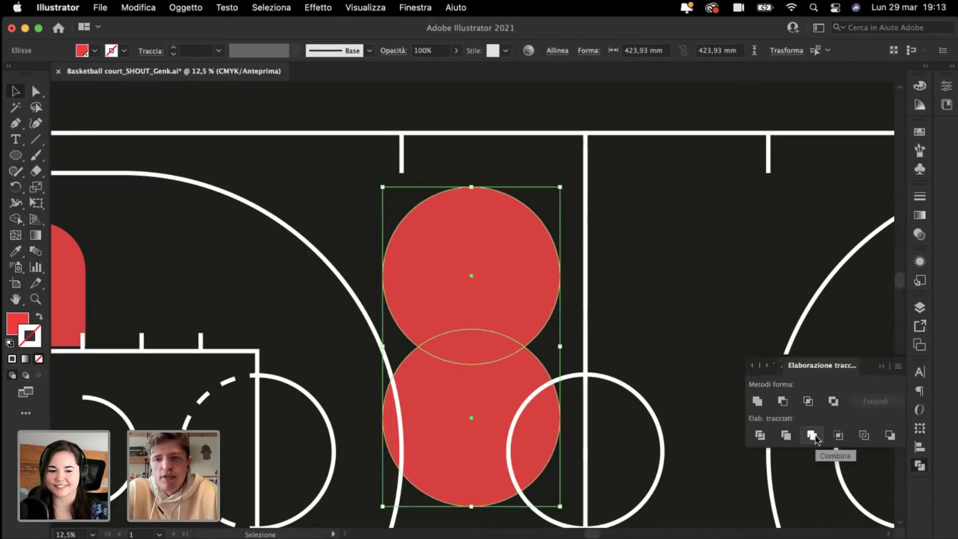
click(808, 402)
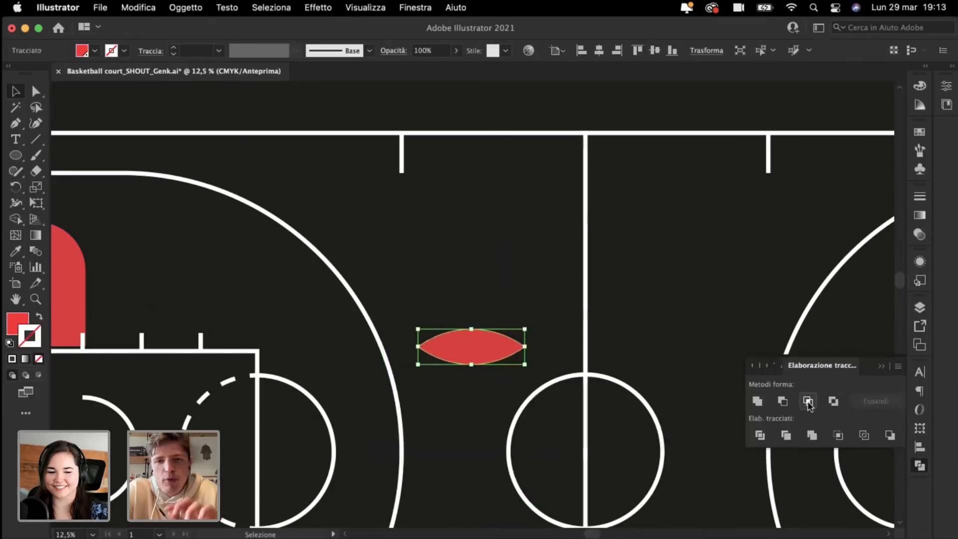
click(477, 106)
Step: Move the lens shape and enlarge it slightly
scroll(477, 103, down, 3)
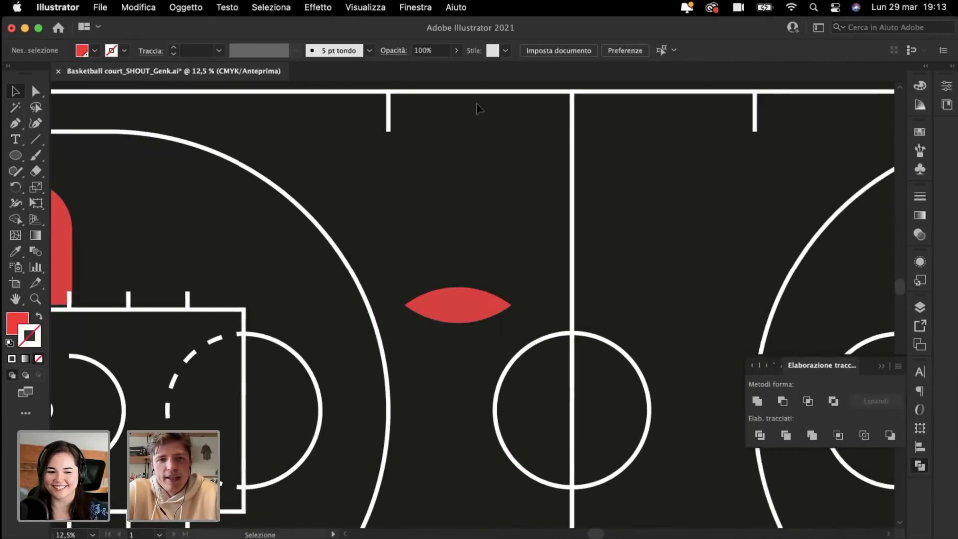
drag(467, 319, 462, 247)
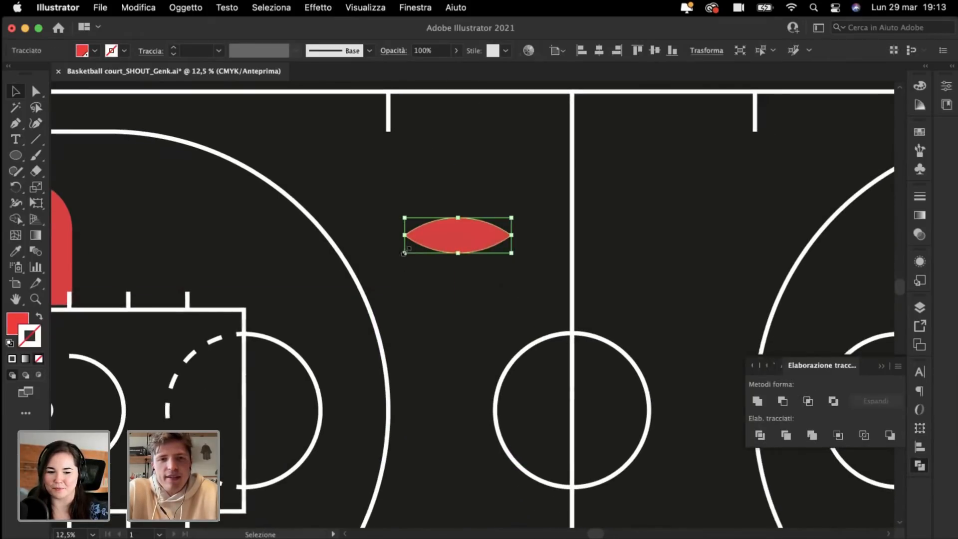
drag(405, 253, 396, 255)
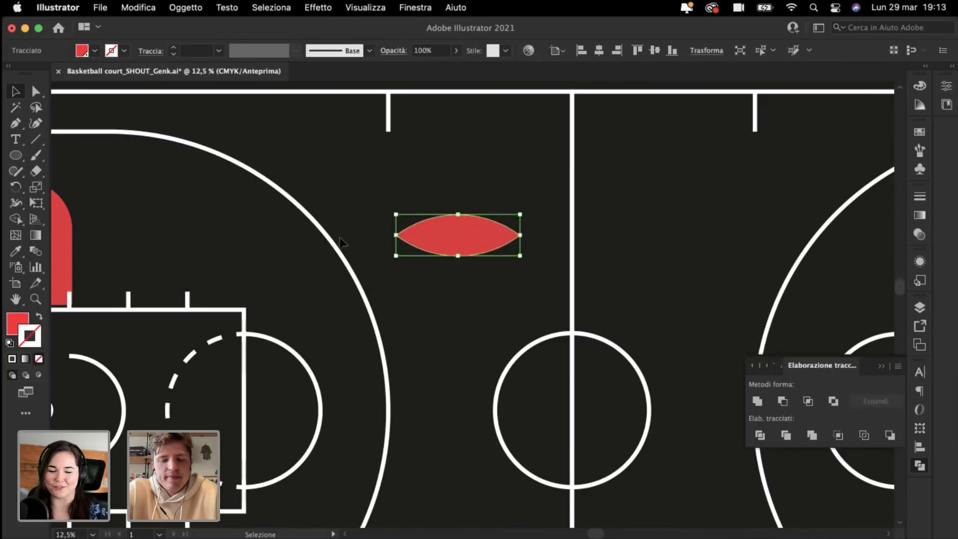
click(200, 238)
key(super+=)
key(super+=)
click(15, 156)
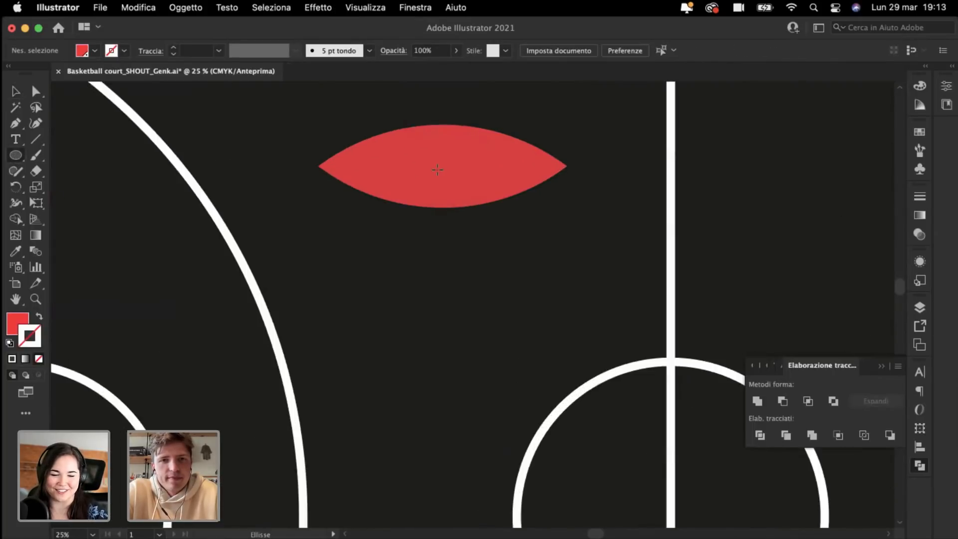
Step: Draw a red iris circle centred on the lens and make the lens white with the Eyedropper
drag(443, 167, 484, 208)
key(super+minus)
key(super+minus)
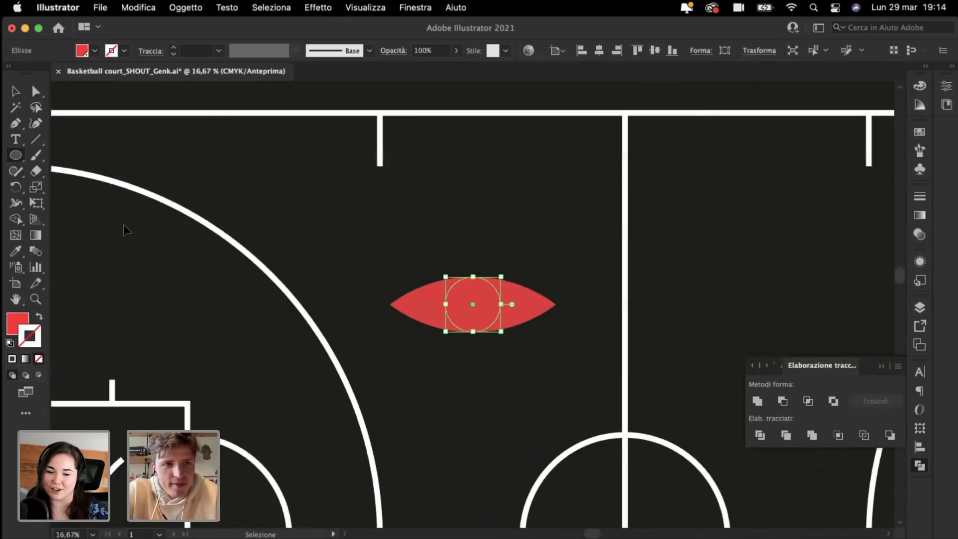
key(super+shift+a)
key(super+minus)
key(super+minus)
click(16, 252)
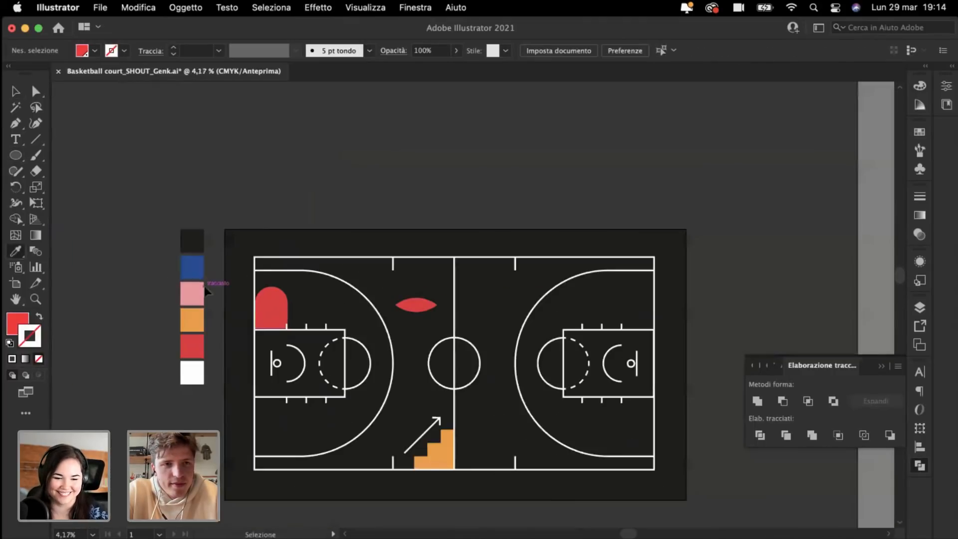
click(344, 339)
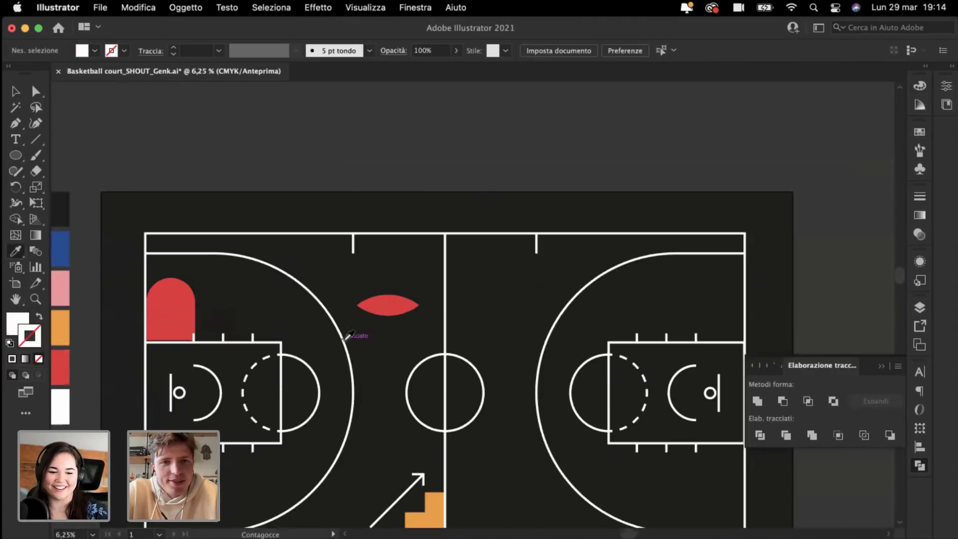
alt+click(356, 304)
Step: Add a small pupil circle at the iris centre, filled with the dark background colour
key(v)
key(super+plus)
key(super+plus)
key(super+plus)
key(super+plus)
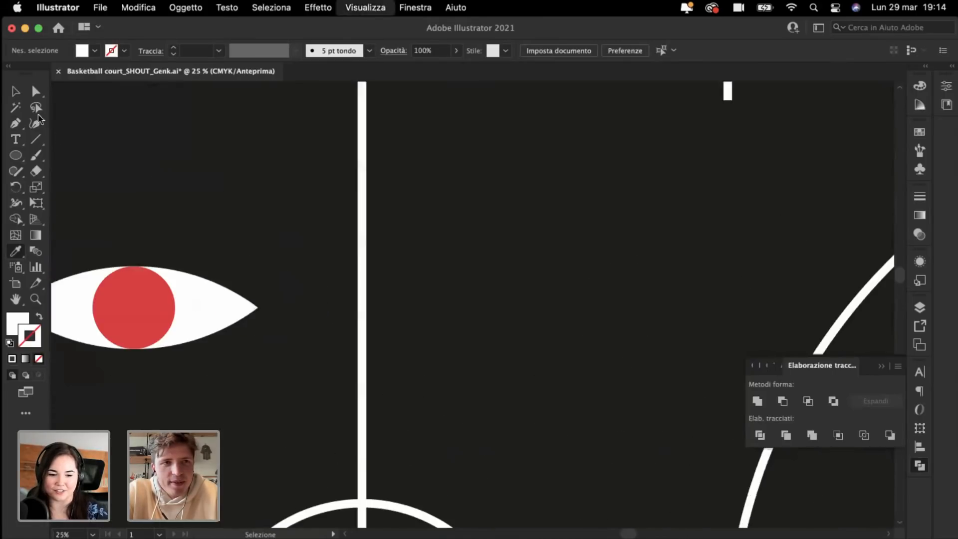
click(15, 94)
scroll(323, 260, left, 3)
scroll(323, 260, left, 5)
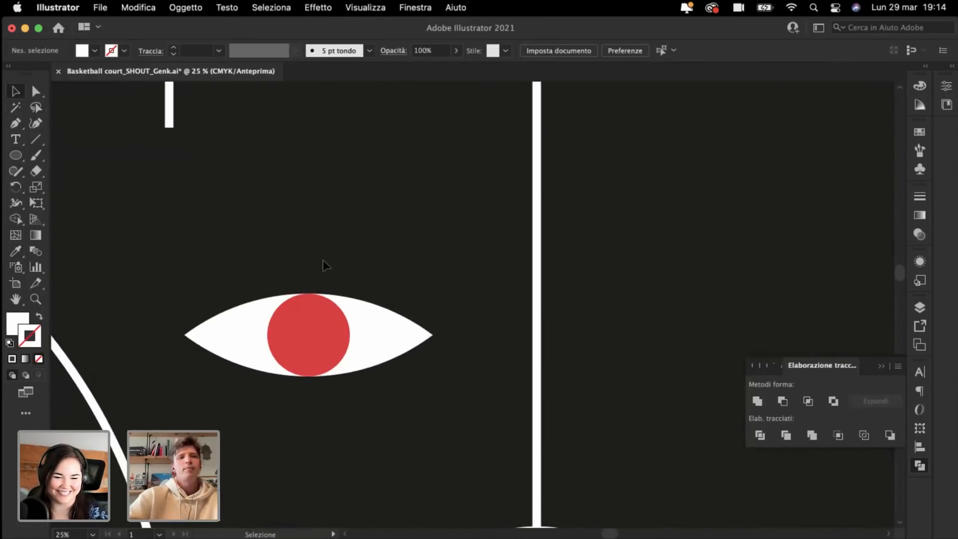
key(super+plus)
key(super+plus)
scroll(322, 260, left, 4)
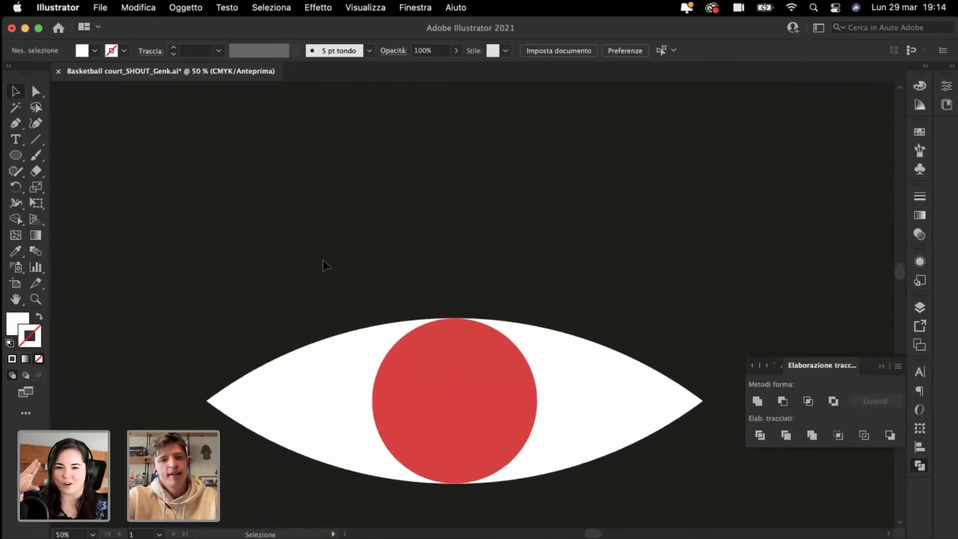
click(498, 355)
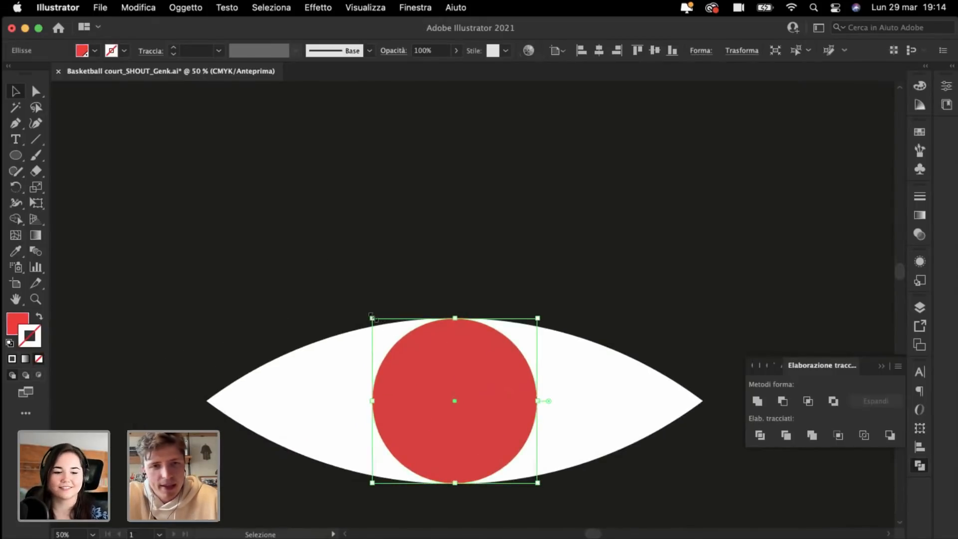
key(l)
drag(455, 401, 427, 344)
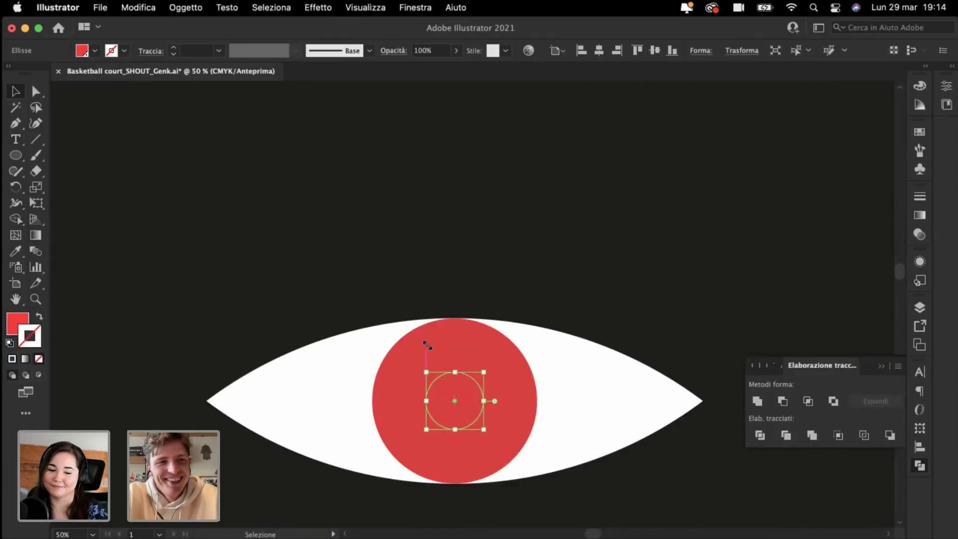
click(16, 251)
click(406, 326)
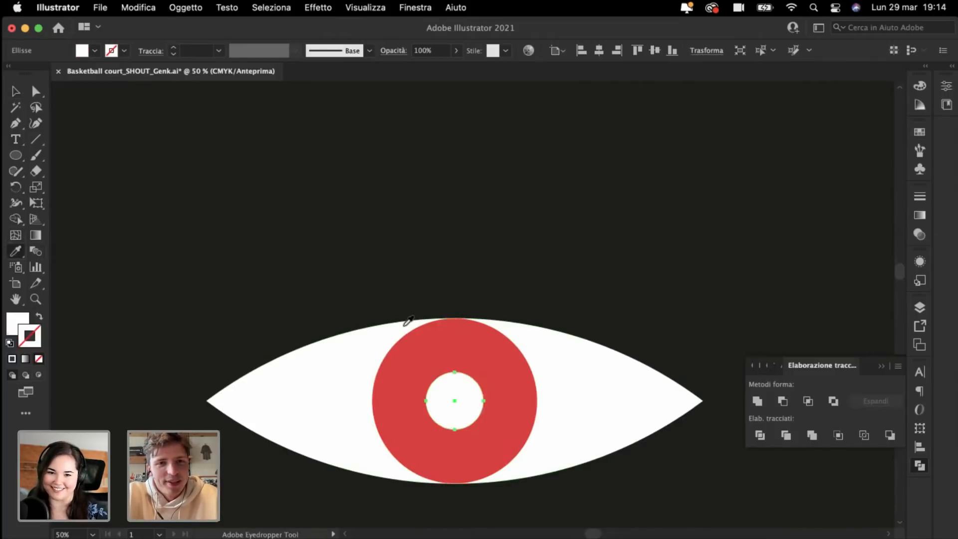
click(287, 244)
super+click(436, 238)
key(super+minus)
key(super+minus)
key(super+minus)
key(super+minus)
key(super+minus)
key(super+minus)
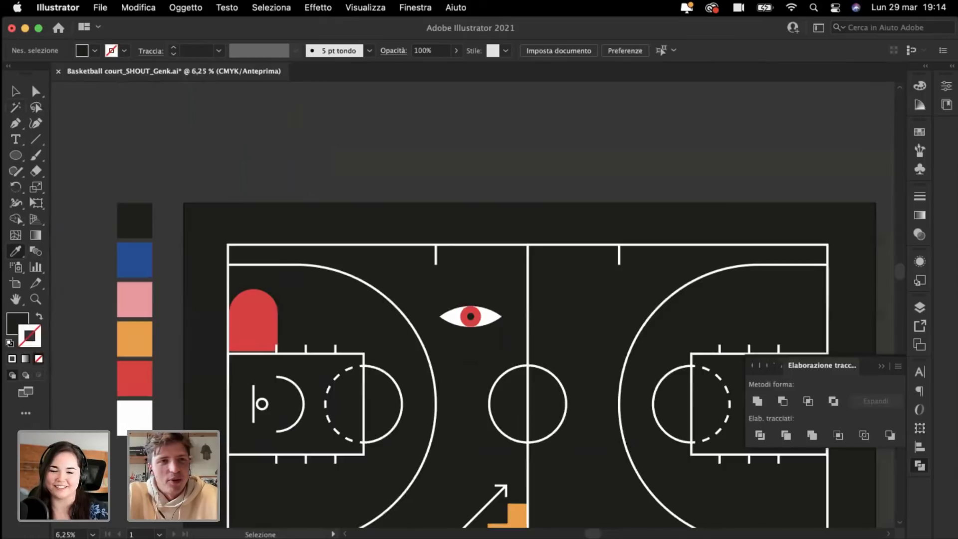
Step: Move the eye to the court's lower-left and rotate it 90° to stand upright
click(16, 92)
scroll(400, 240, down, 2)
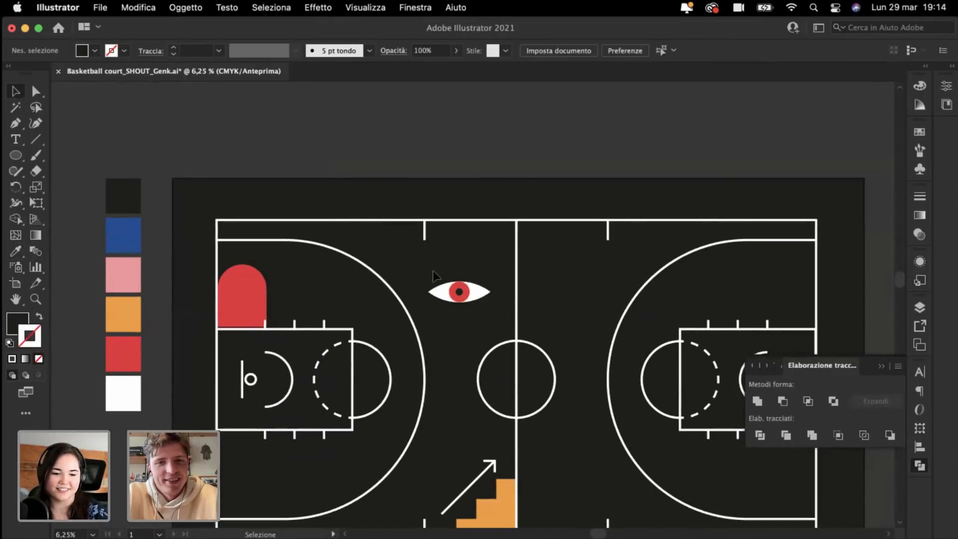
drag(479, 297, 255, 481)
scroll(256, 481, down, 3)
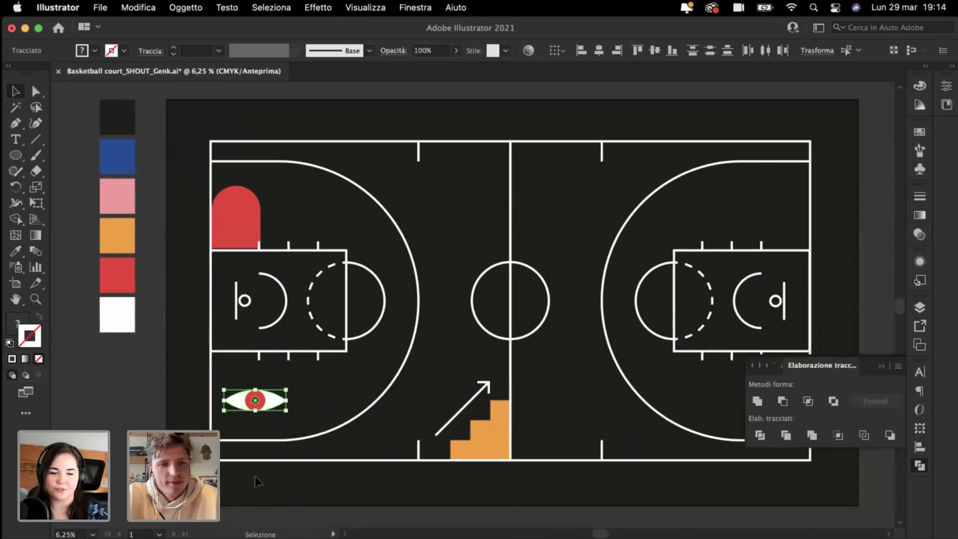
drag(217, 384, 251, 439)
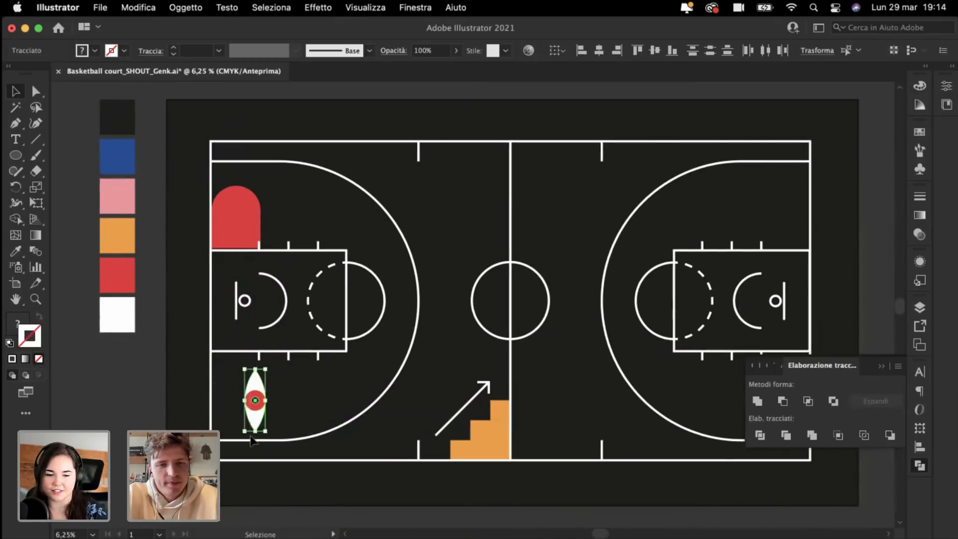
key(super+plus)
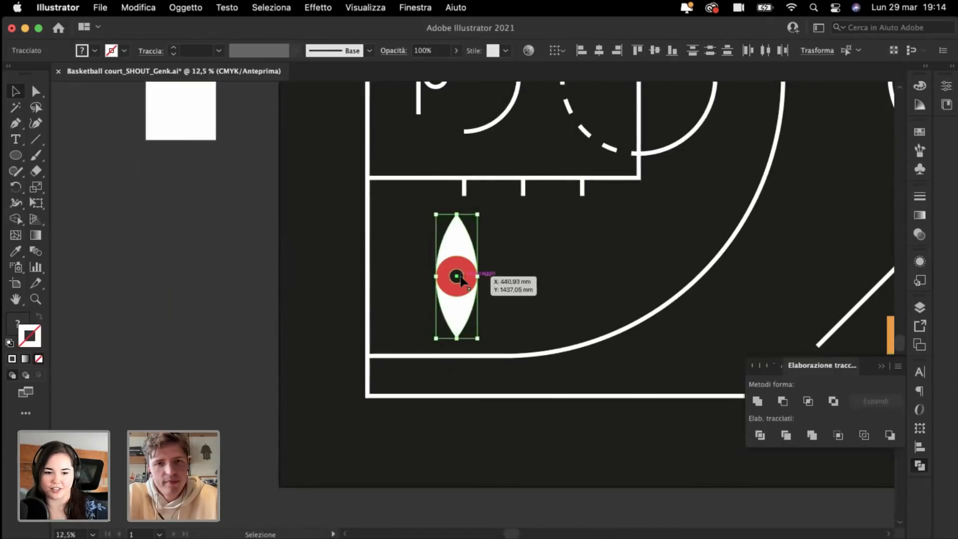
drag(454, 279, 419, 270)
click(197, 274)
key(super+minus)
Step: Alt-drag a copy of the orange stairs up near the top, right of centre
scroll(196, 274, right, 3)
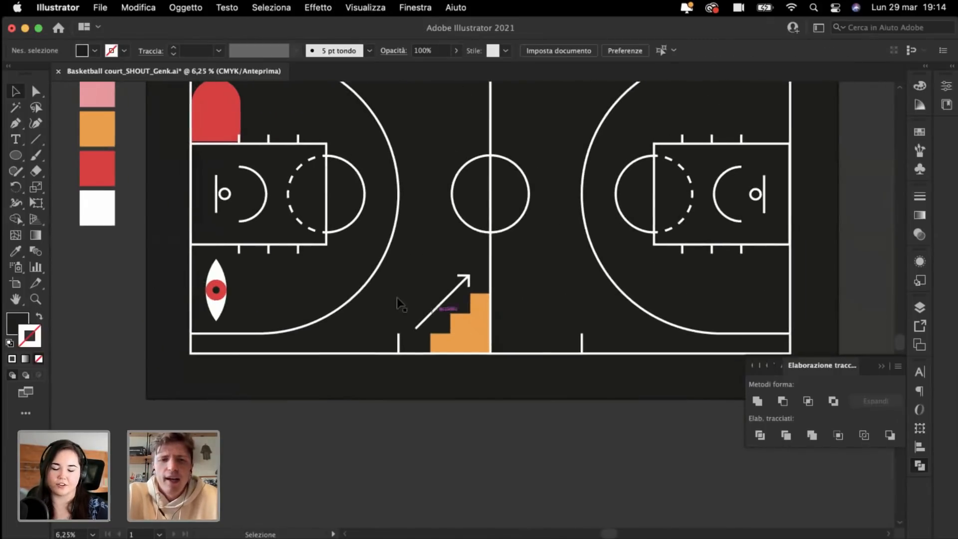
drag(488, 292, 570, 70)
scroll(549, 100, up, 5)
Step: Duplicate the orange stairs and reflect the copy with Trasforma > Riflessione
click(493, 102)
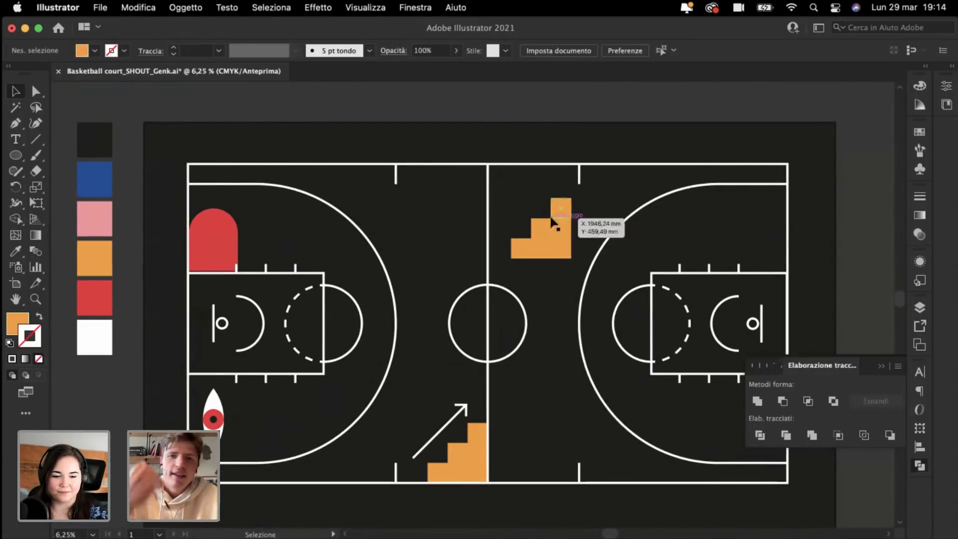
drag(552, 220, 643, 227)
right_click(643, 227)
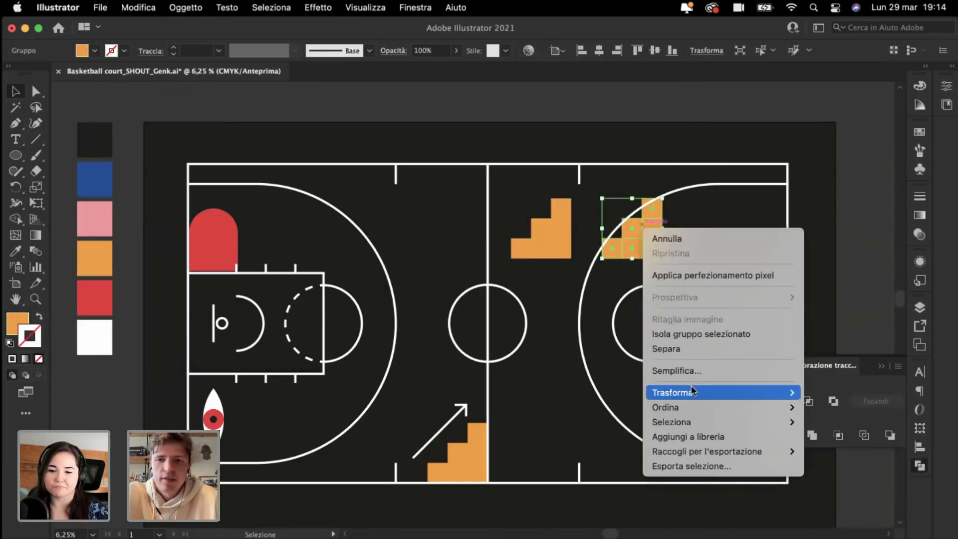
mouse_move(666, 397)
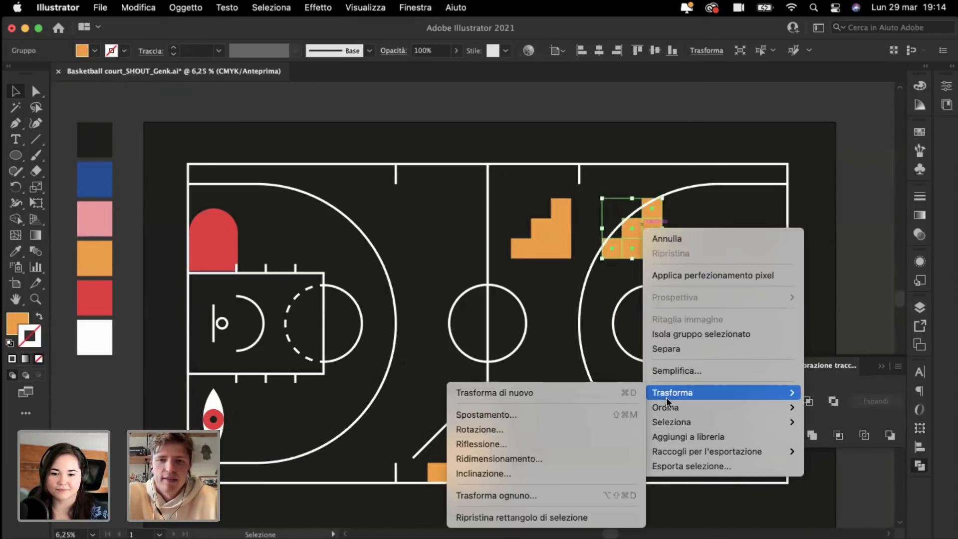
click(520, 443)
key(Return)
Step: Place the mirrored stairs beside the original to form a symmetrical stepped pyramid
key(super+plus)
key(super+plus)
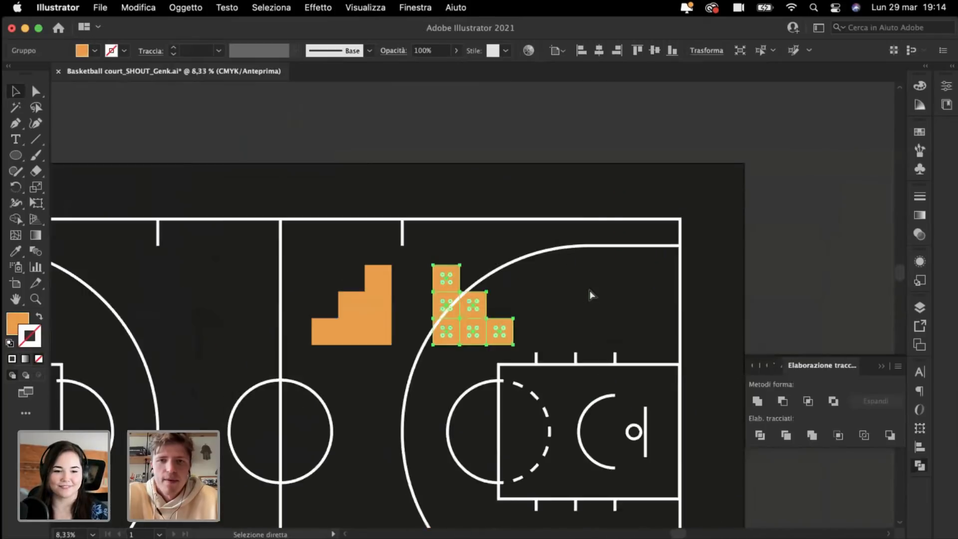
drag(457, 339, 401, 348)
click(292, 120)
key(super+minus)
key(super+minus)
key(super+minus)
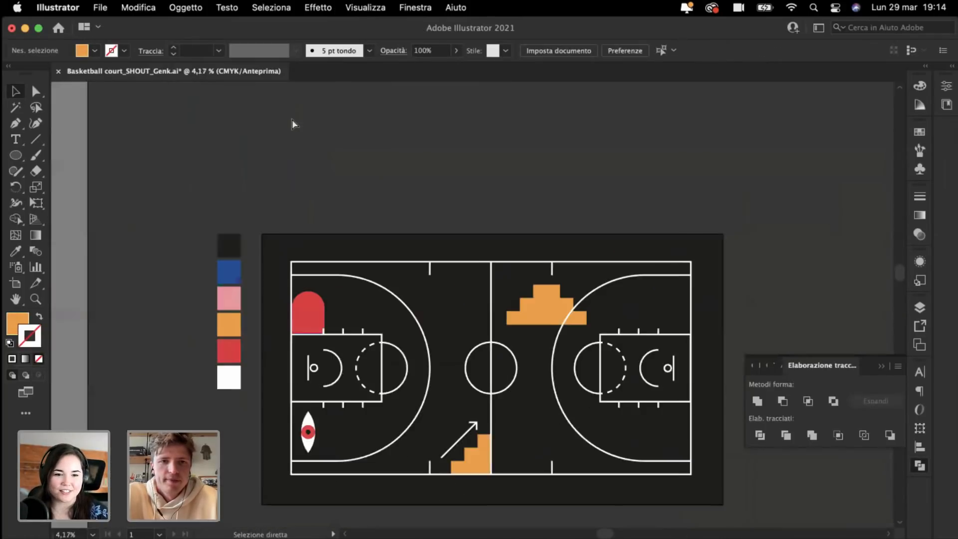
key(super+plus)
key(super+plus)
Step: Recolour the orange stepped pyramid red by sampling the red arch with the Eyedropper
click(686, 327)
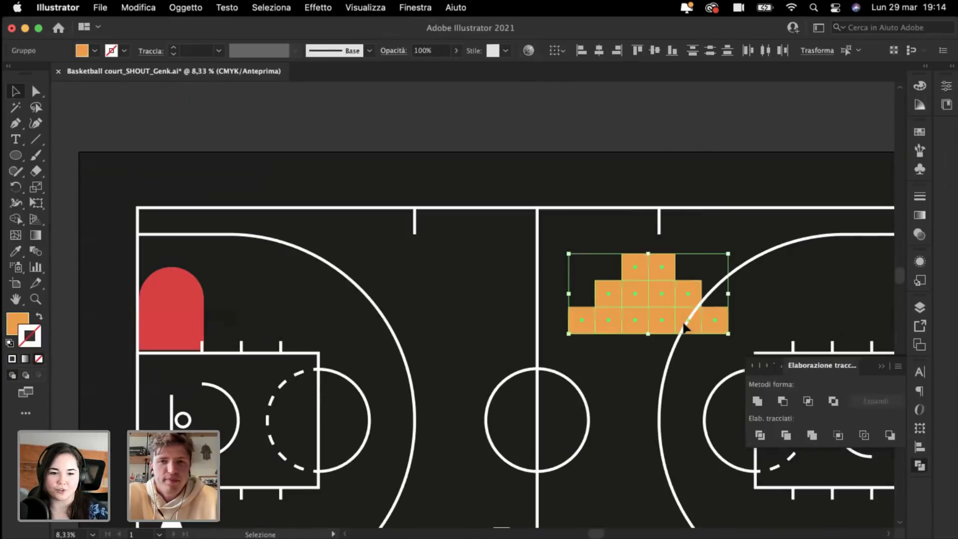
click(16, 251)
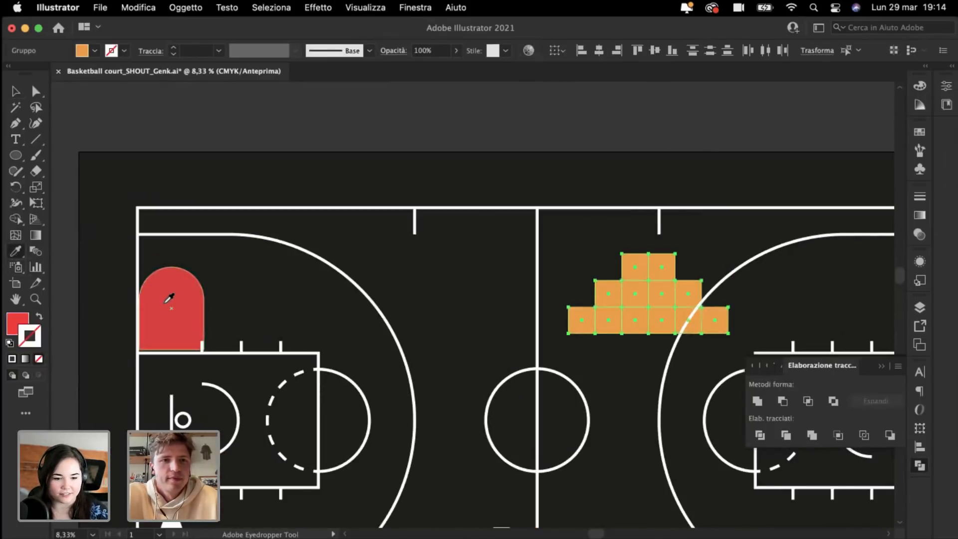
click(169, 298)
key(super+shift+a)
key(super+minus)
key(super+minus)
key(super+plus)
key(super+plus)
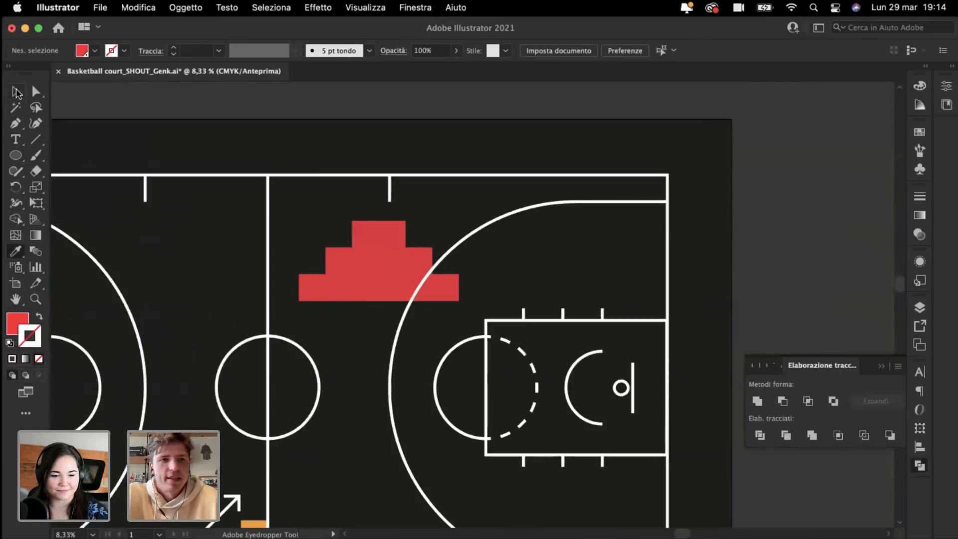
Step: Rotate the pyramid 90° counterclockwise, then move and shrink it into the court's top-right corner
click(342, 272)
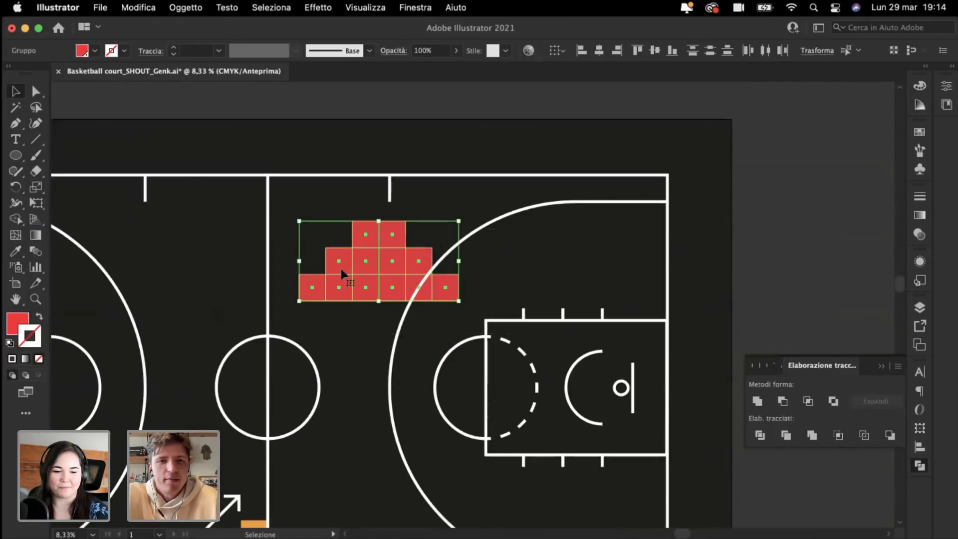
drag(542, 379, 585, 400)
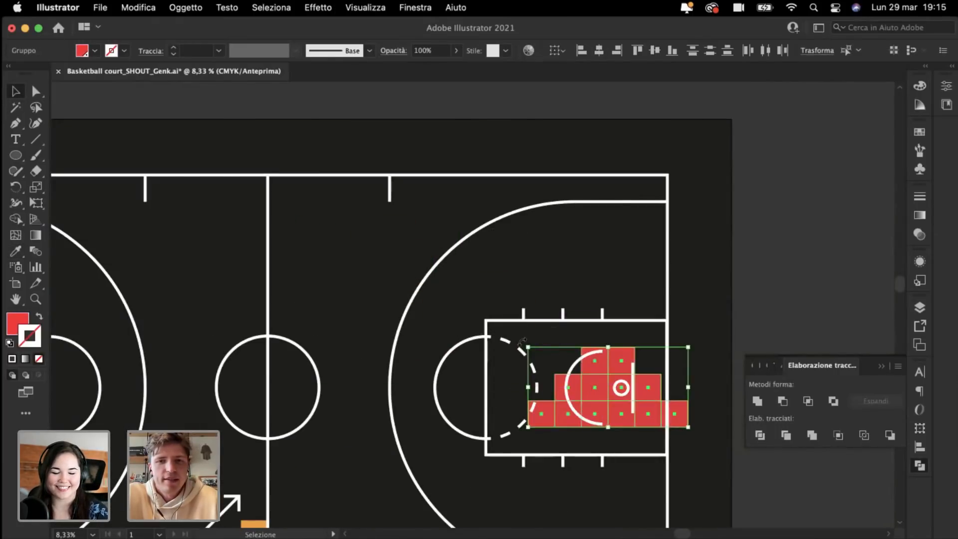
drag(523, 342, 584, 476)
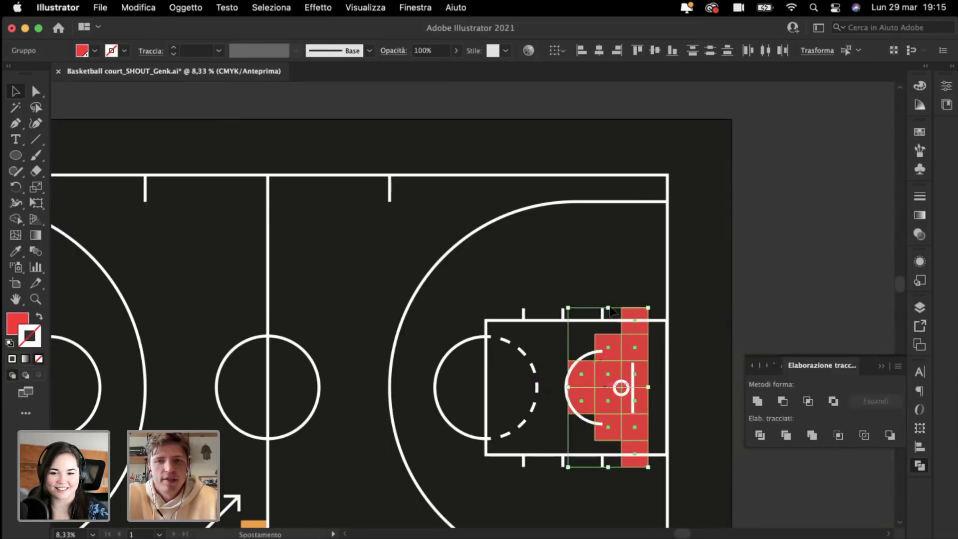
drag(604, 390, 624, 283)
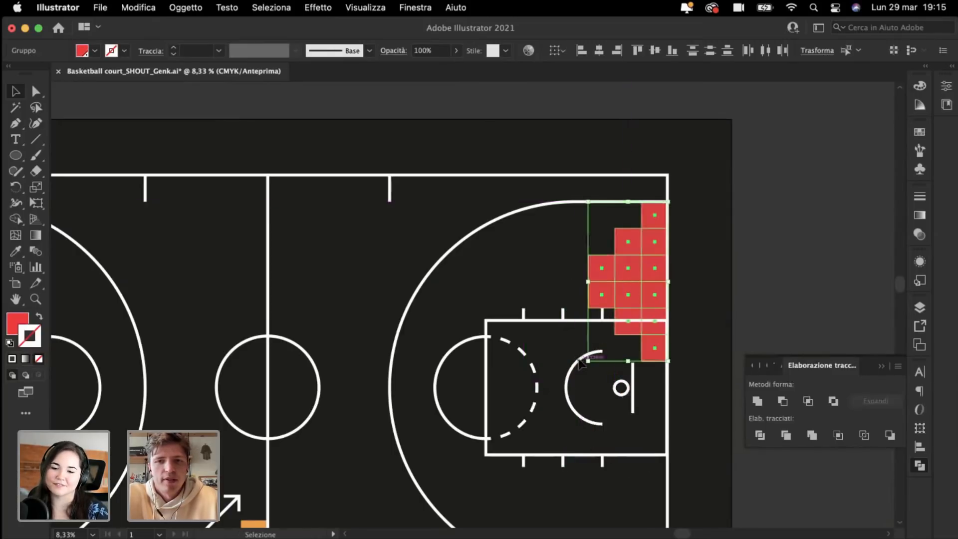
drag(587, 362, 608, 320)
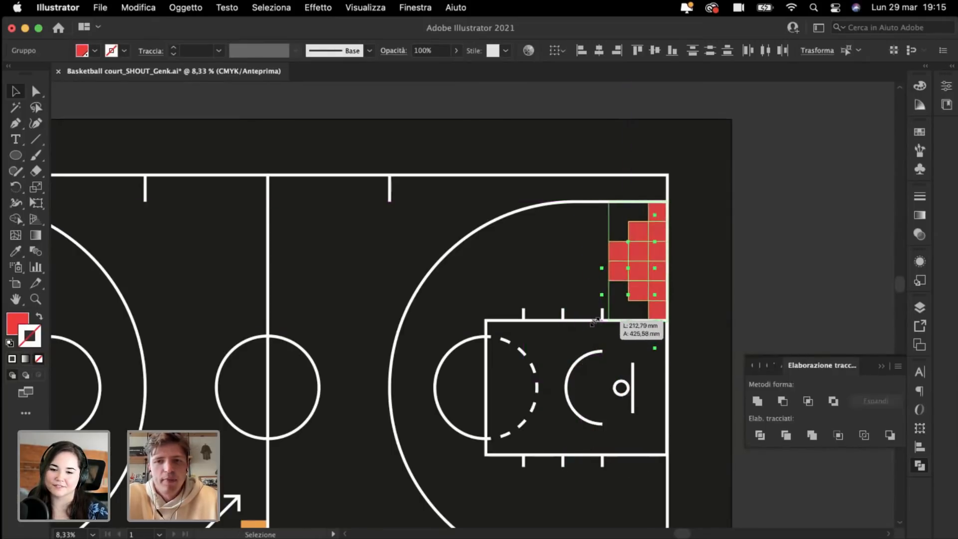
click(574, 143)
Step: Drag the red arch off the court
key(super+0)
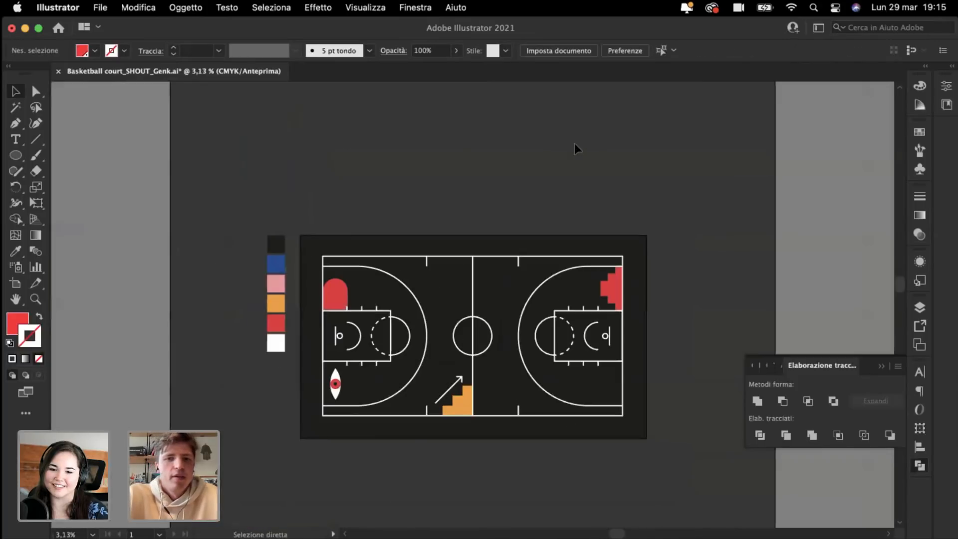
scroll(574, 142, left, 3)
scroll(574, 143, up, 1)
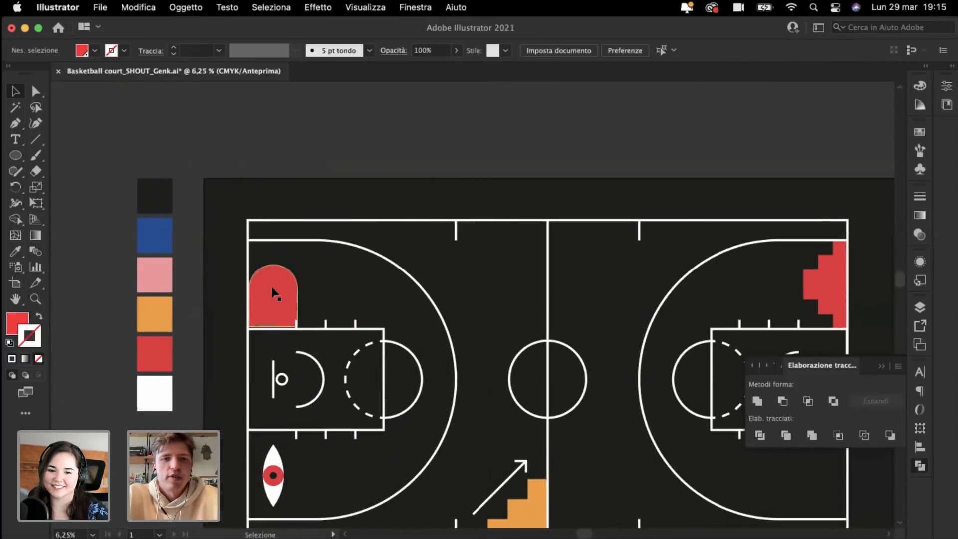
drag(273, 294, 284, 131)
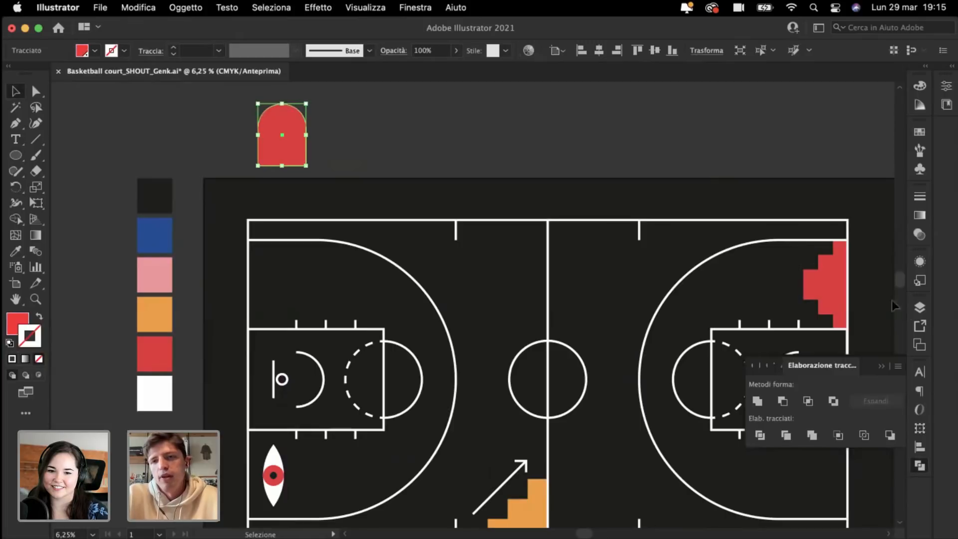
scroll(892, 306, right, 3)
Step: Make the stepped shape blue by eyedropping the blue swatch colour
drag(849, 331, 668, 242)
scroll(108, 203, left, 3)
scroll(108, 202, up, 1)
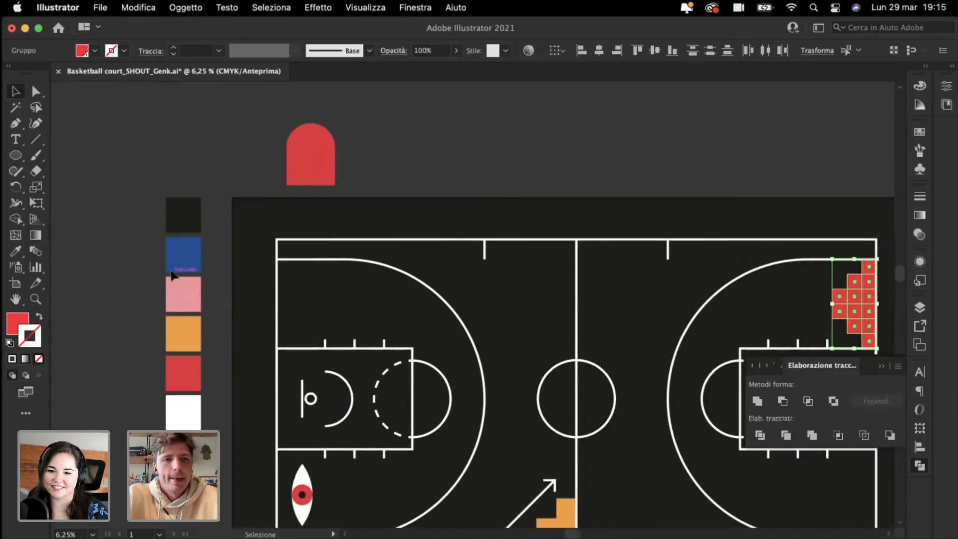
key(i)
click(169, 250)
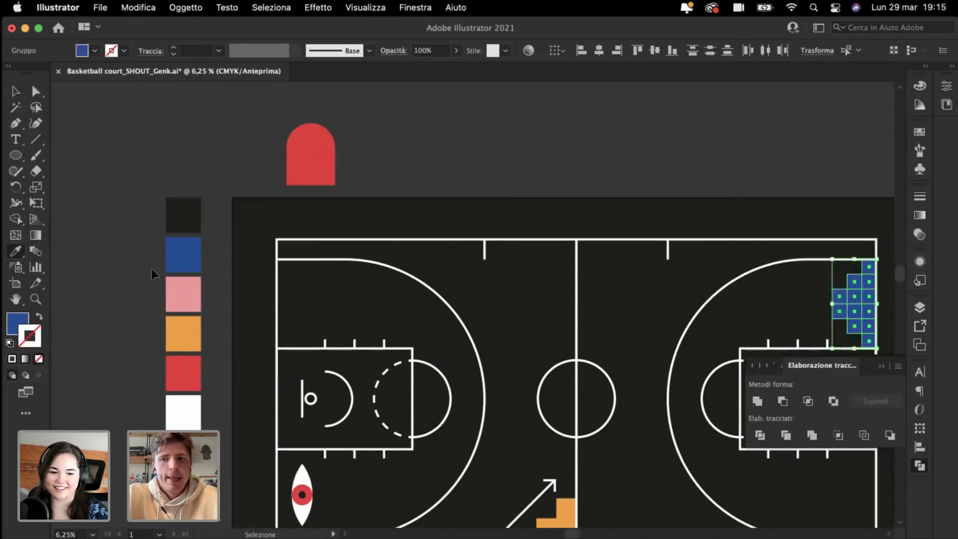
key(super+shift+a)
scroll(137, 283, right, 3)
scroll(137, 282, down, 1)
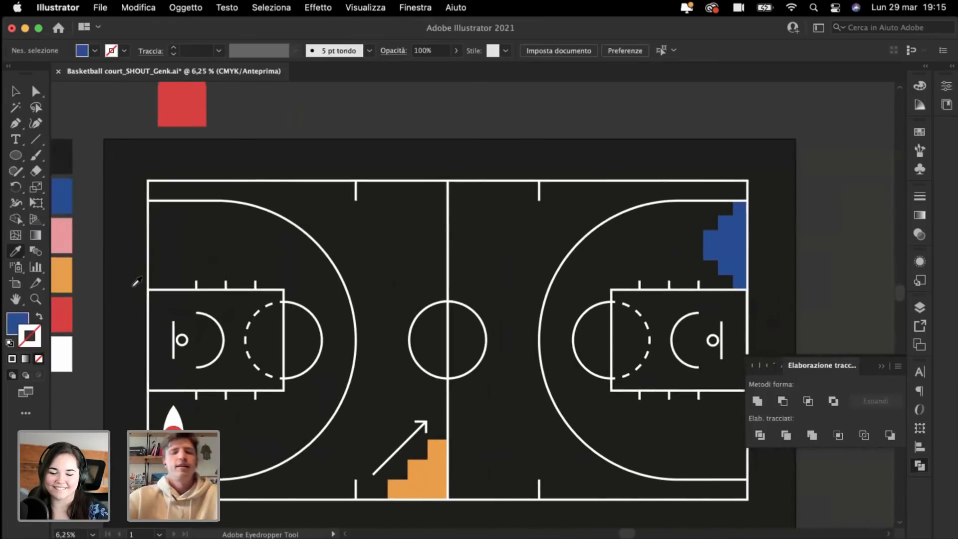
click(16, 93)
key(super+plus)
key(super+plus)
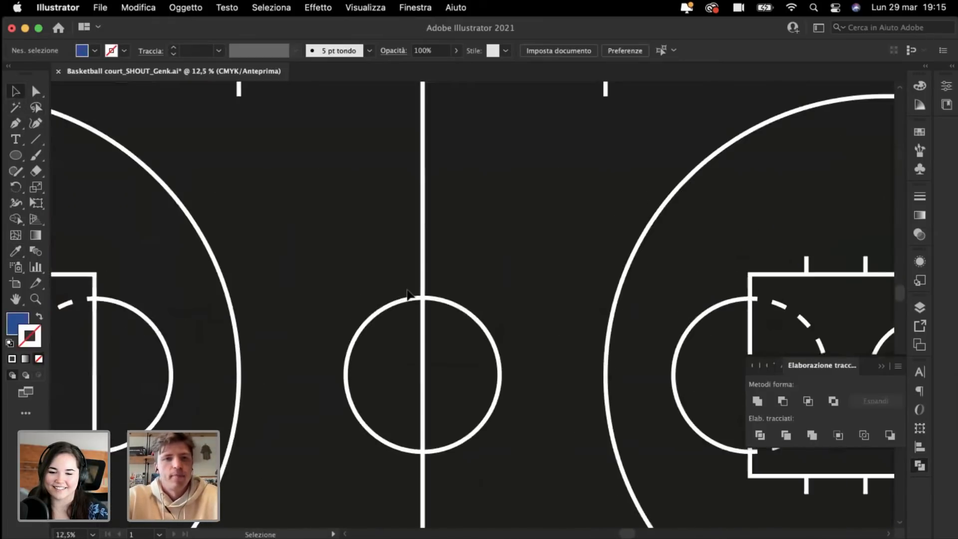
Step: Draw a tall blue rectangle just left of the centre line
scroll(408, 291, up, 2)
scroll(407, 290, left, 2)
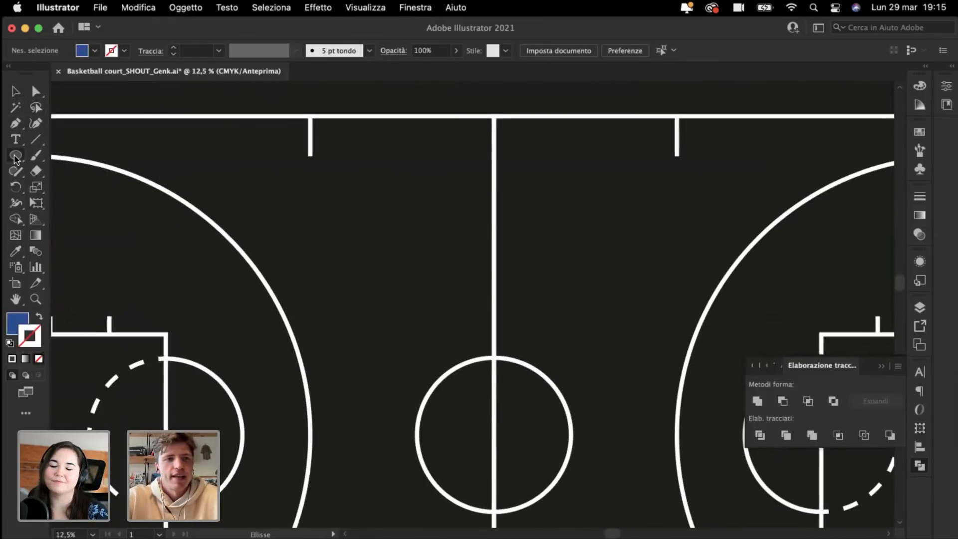
drag(16, 158, 65, 156)
drag(429, 210, 362, 334)
key(super+shift+a)
key(super+plus)
key(super+plus)
key(super+plus)
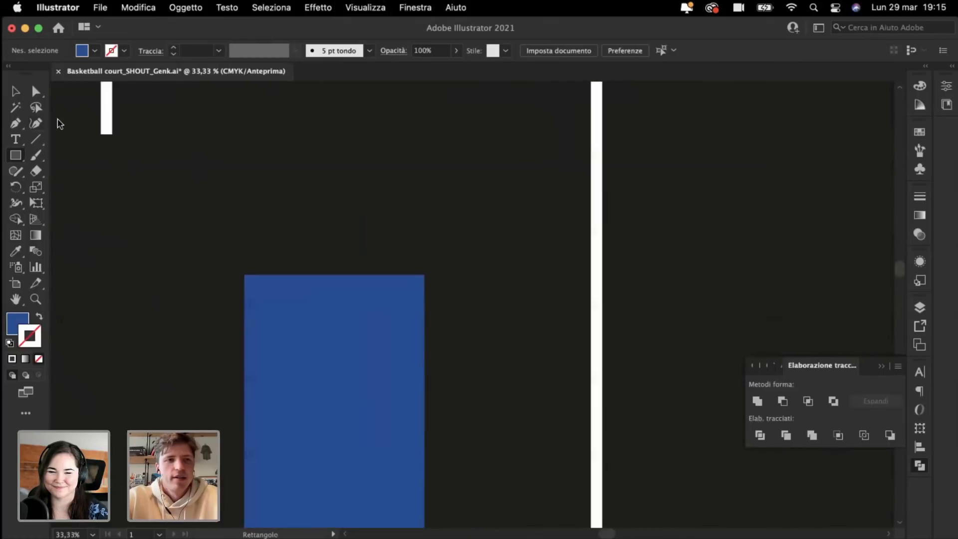
key(super+minus)
key(super+minus)
Step: Alt-drag a copy of the rectangle onto the top sideline and shrink it to a small block
click(15, 91)
click(443, 361)
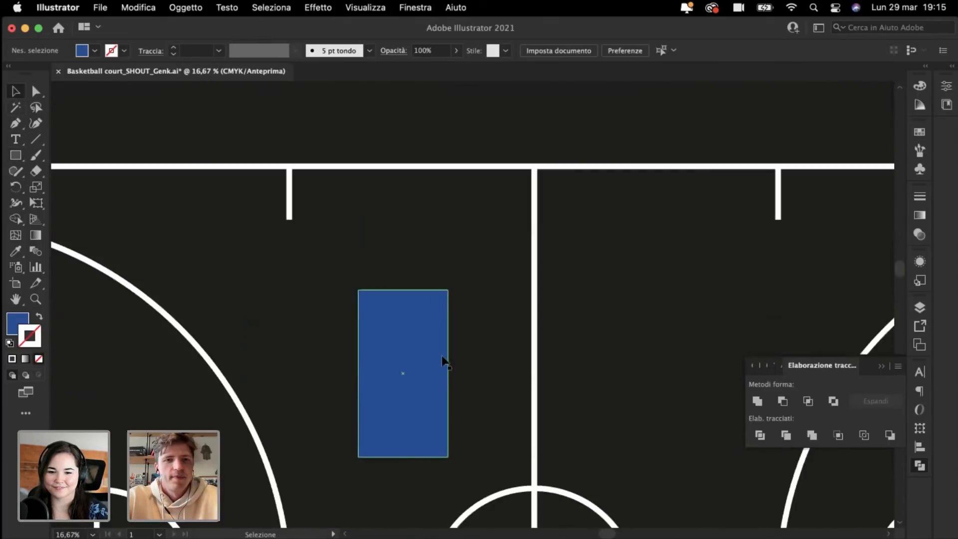
drag(432, 385, 438, 185)
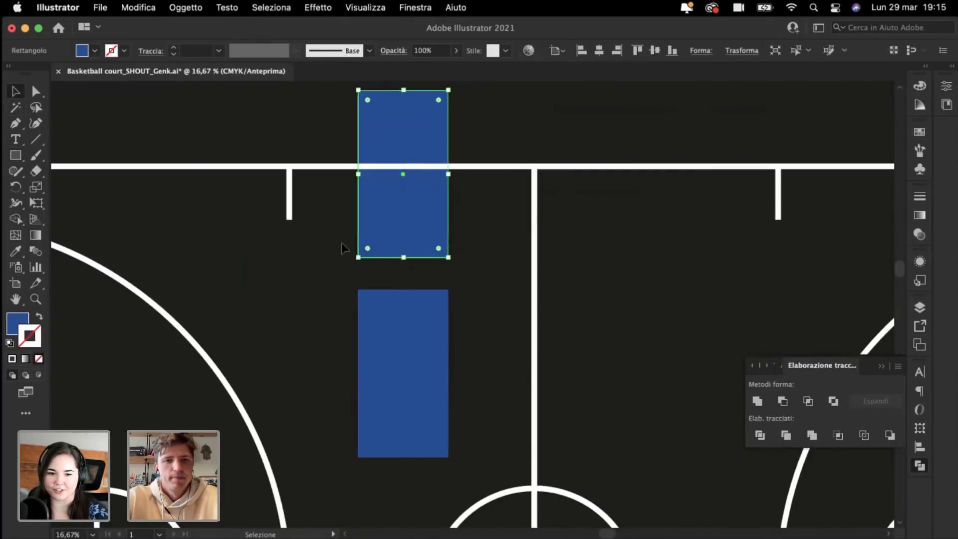
drag(358, 258, 393, 234)
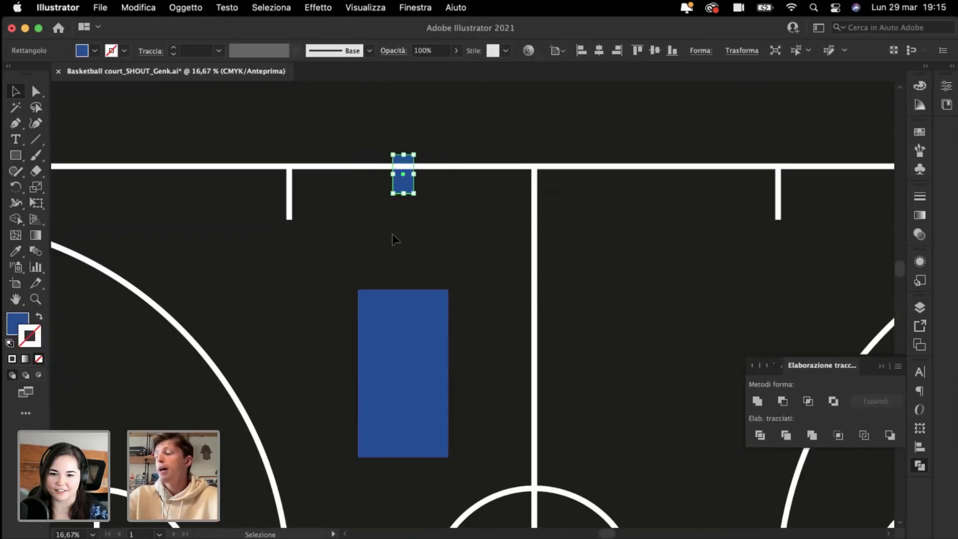
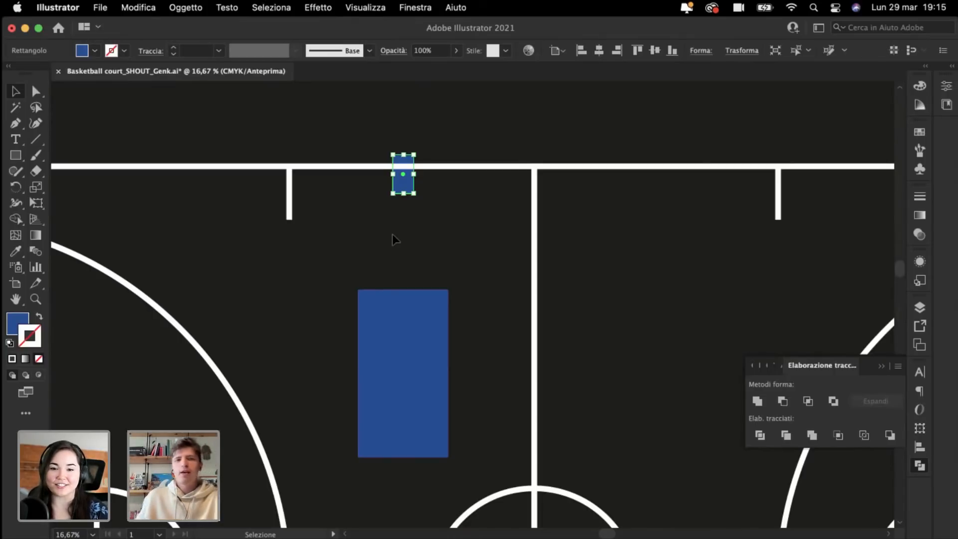
Step: Drag the small blue rectangle down below the top court line
drag(406, 190, 406, 227)
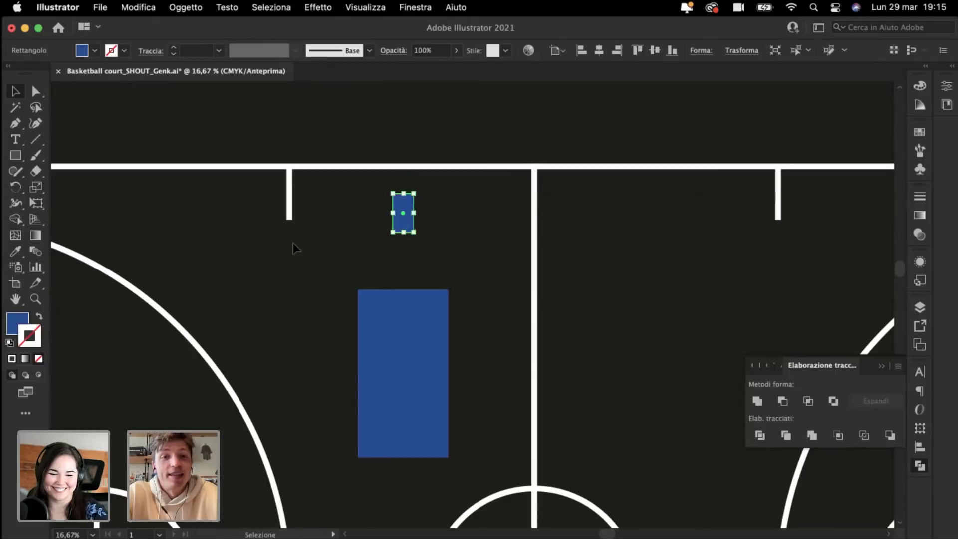
click(293, 243)
key(super+plus)
key(super+plus)
key(super+plus)
scroll(368, 174, up, 3)
scroll(368, 175, left, 1)
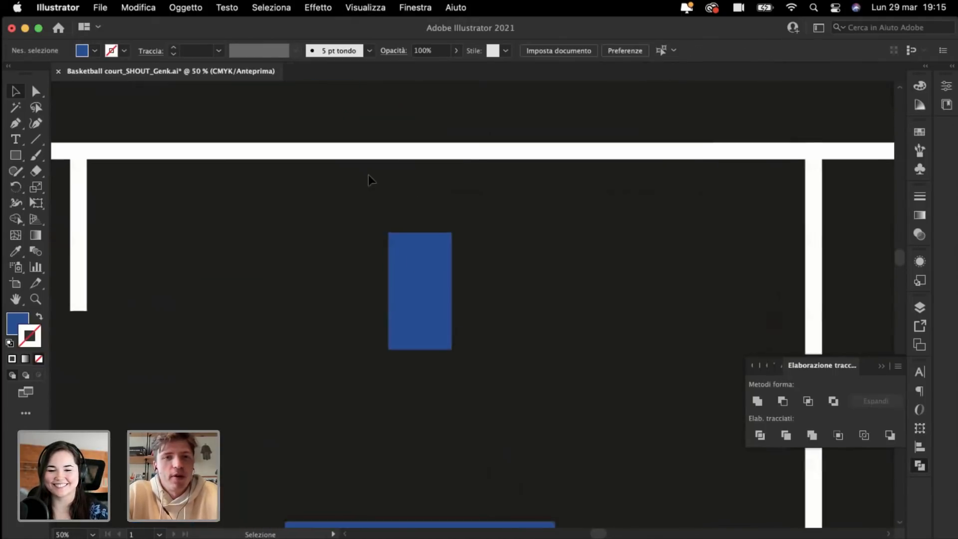
Step: Stretch the rectangle taller about its centre to 37.45 × 85.34 mm
click(426, 289)
mouse_move(422, 232)
mouse_down()
mouse_move(419, 203)
mouse_move(418, 219)
mouse_up()
click(277, 265)
key(super+minus)
key(super+plus)
click(16, 123)
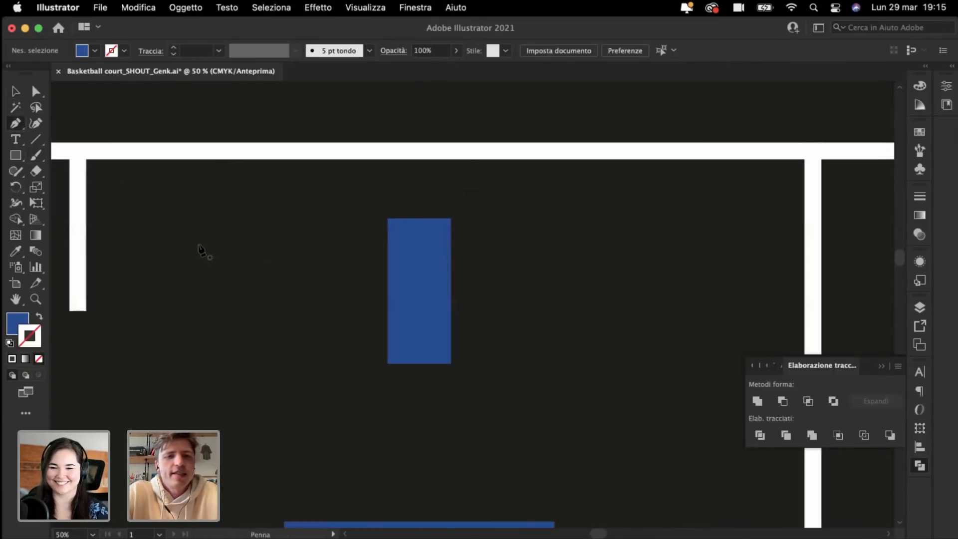
scroll(198, 251, down, 3)
scroll(199, 250, right, 1)
Step: Draw a tapered shoulder shape with the Pen tool joining the two blue rectangles
click(256, 450)
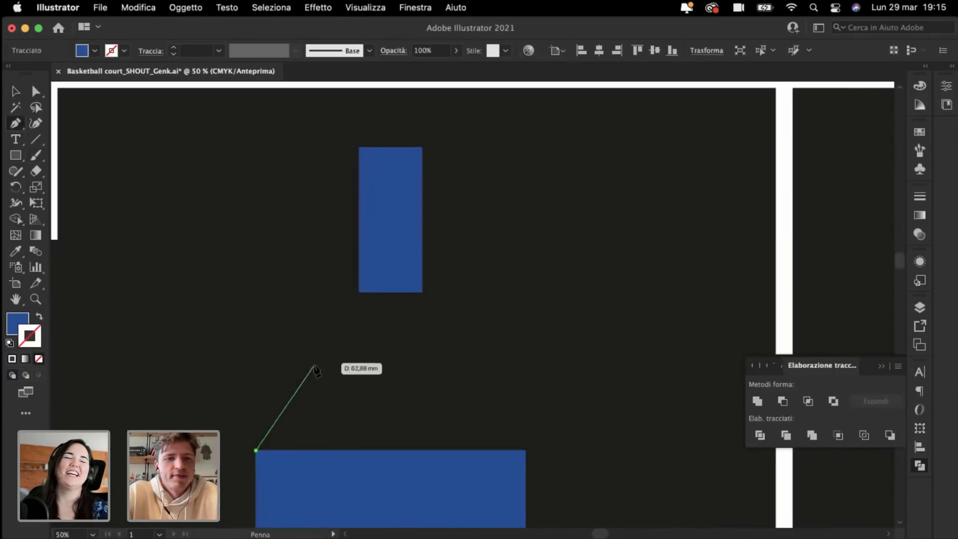
click(359, 292)
click(422, 293)
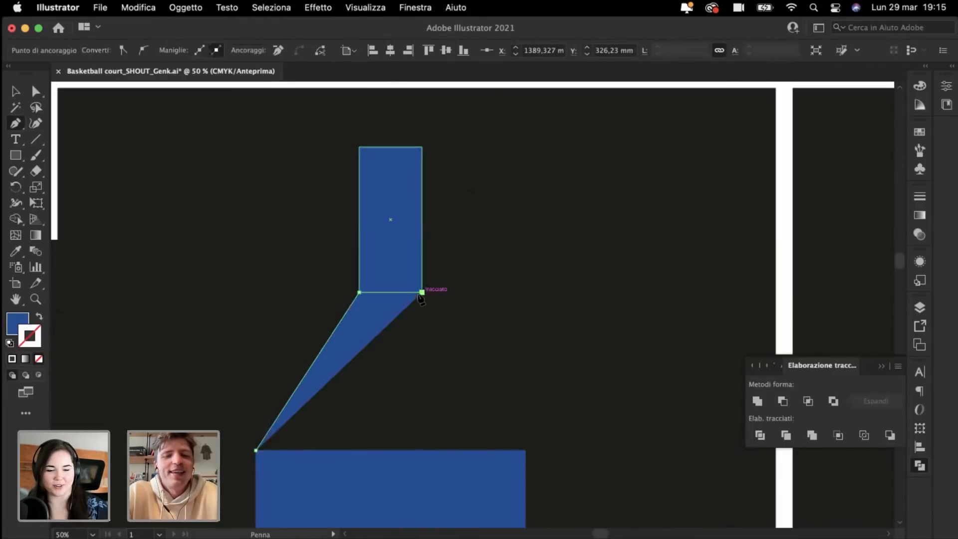
click(525, 450)
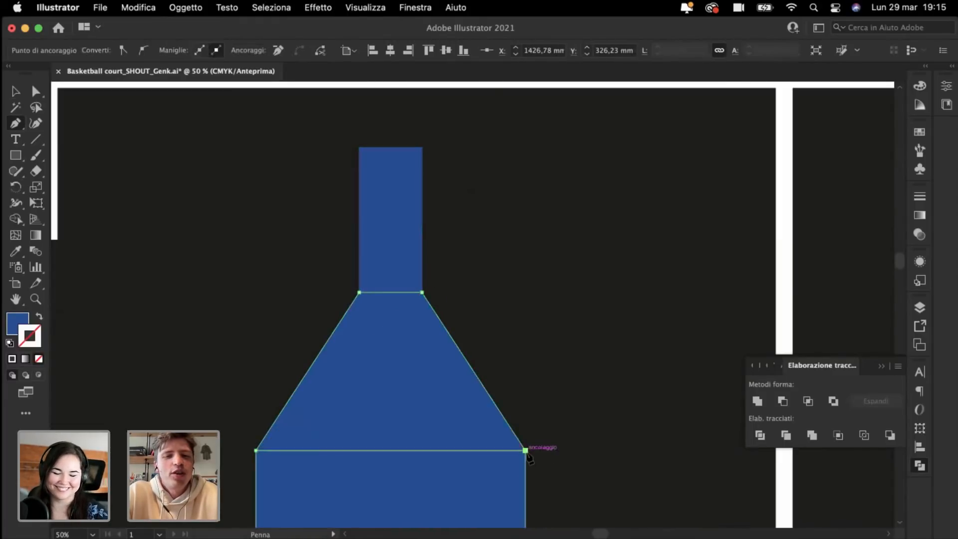
click(256, 451)
super+click(190, 390)
key(super+minus)
key(super+minus)
key(super+minus)
key(super+minus)
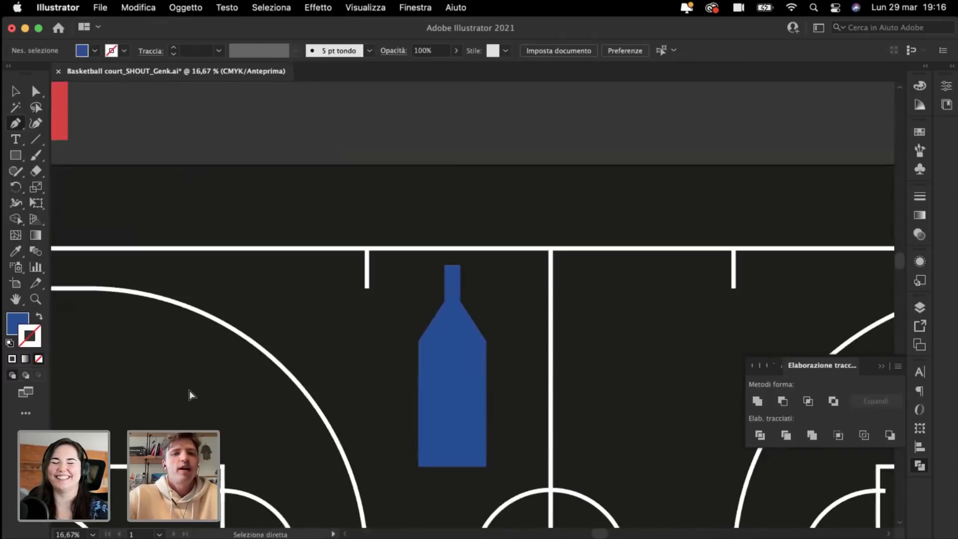
key(super+plus)
key(super+plus)
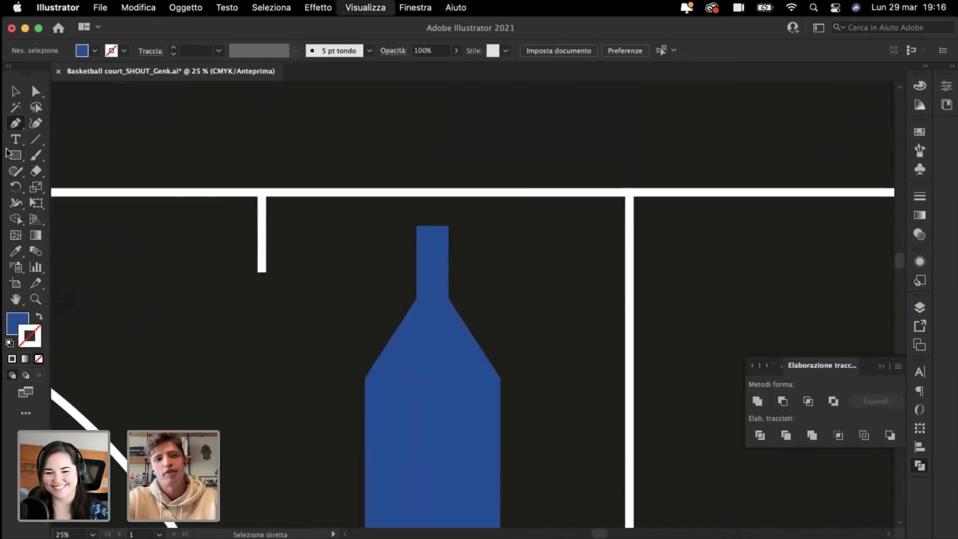
Step: Widen the upper neck rectangle evenly on both sides
click(16, 91)
key(super+plus)
click(428, 242)
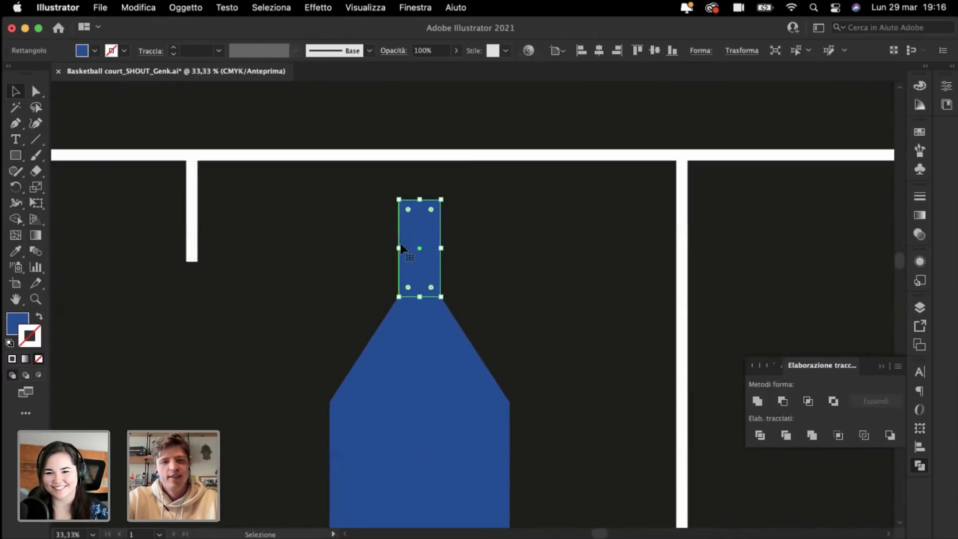
drag(398, 248, 382, 248)
click(361, 318)
key(super+plus)
key(super+1)
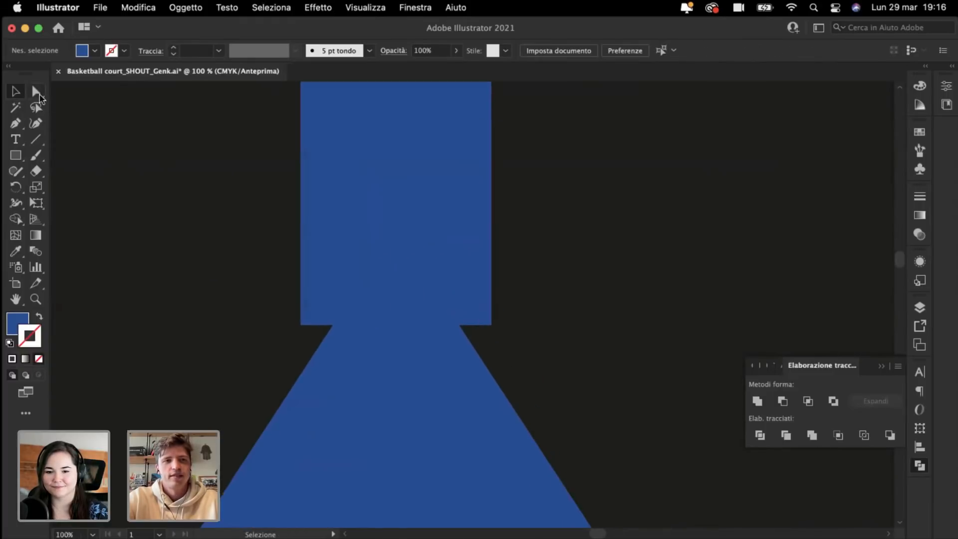
Step: Align the shoulder's top corner anchors to the widened neck's edges
click(37, 98)
click(333, 325)
drag(333, 325, 301, 325)
key(super+z)
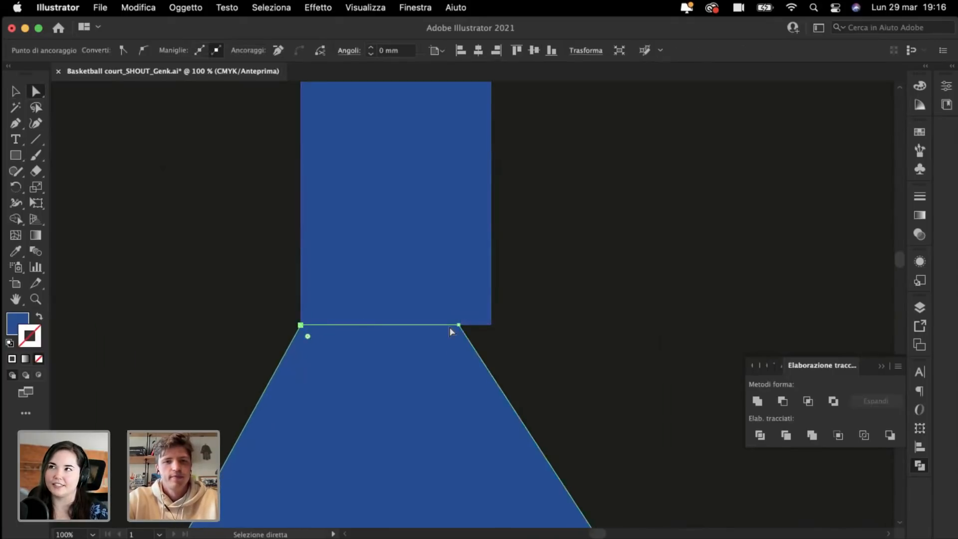
drag(459, 327, 490, 327)
click(577, 313)
key(super+minus)
key(super+minus)
key(super+minus)
key(super+minus)
key(super+minus)
key(super+minus)
key(super+minus)
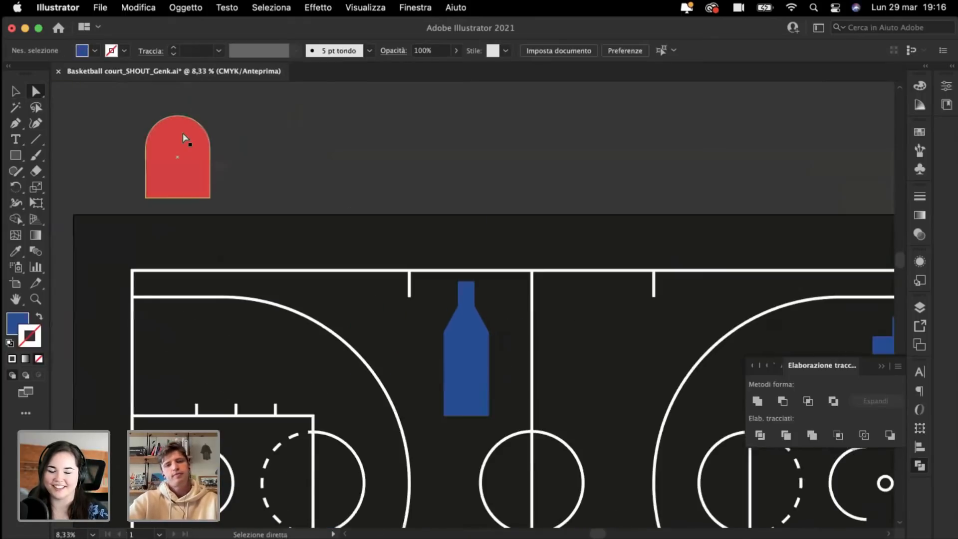
key(super+plus)
key(super+plus)
Step: Eyedrop red onto the bottle's lower body, leaving the neck blue
key(super+minus)
key(super+minus)
key(super+minus)
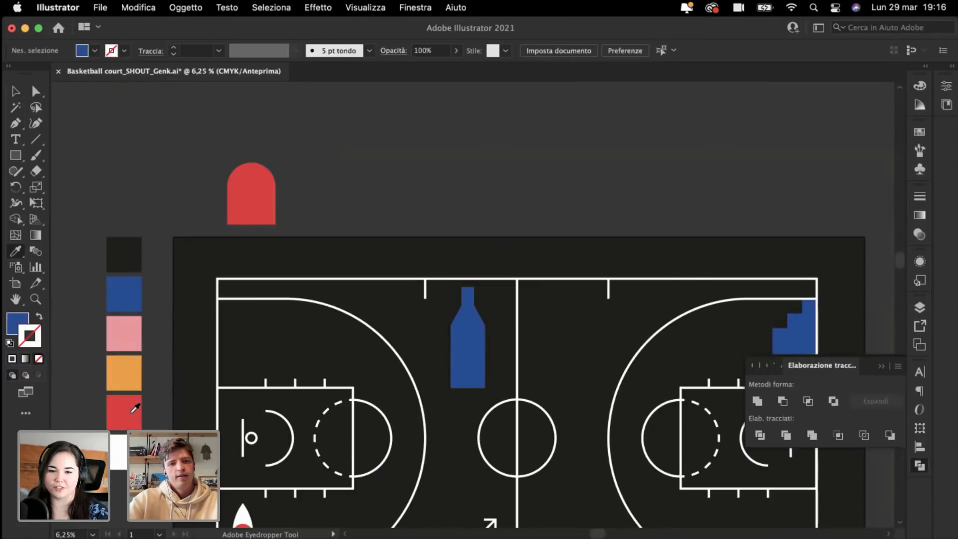
alt+click(459, 349)
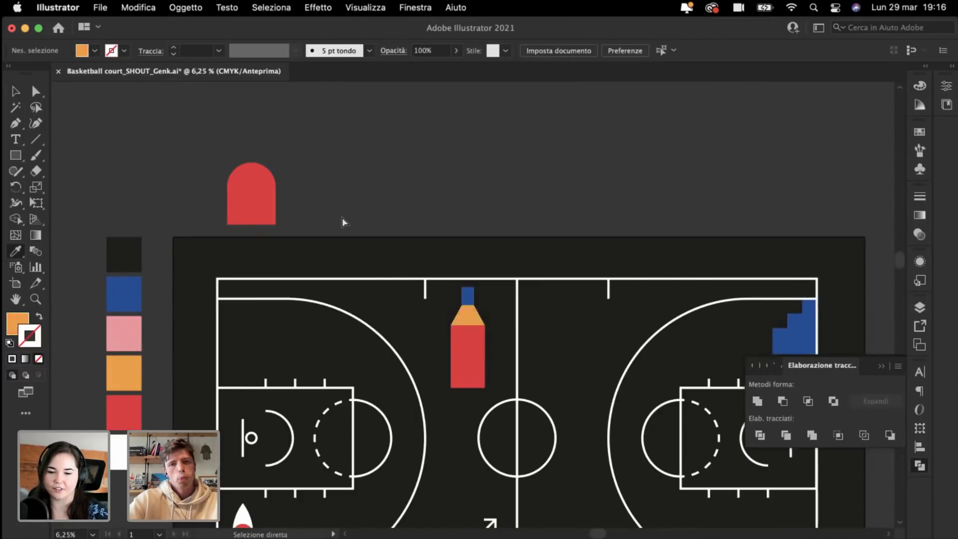
key(super+plus)
key(super+plus)
key(super+plus)
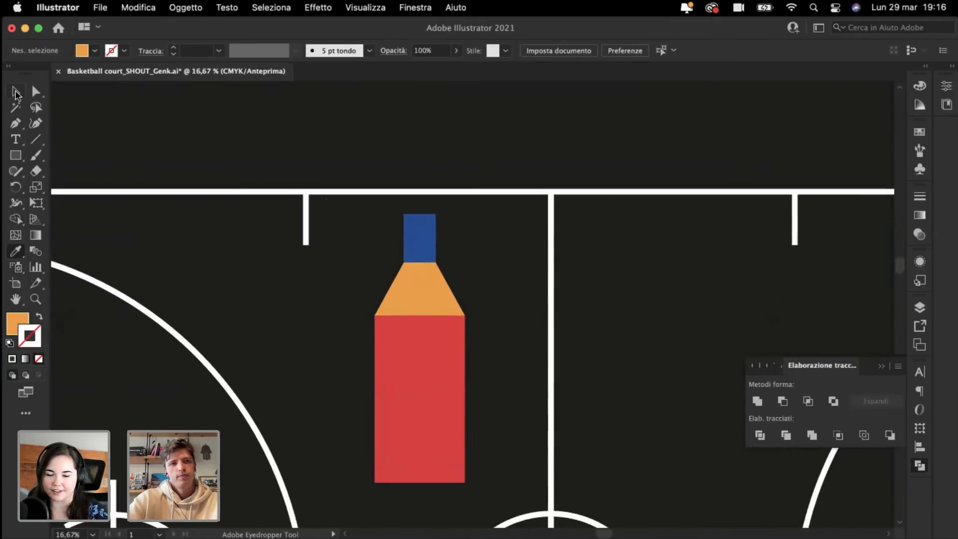
click(15, 92)
scroll(340, 231, down, 3)
key(super+plus)
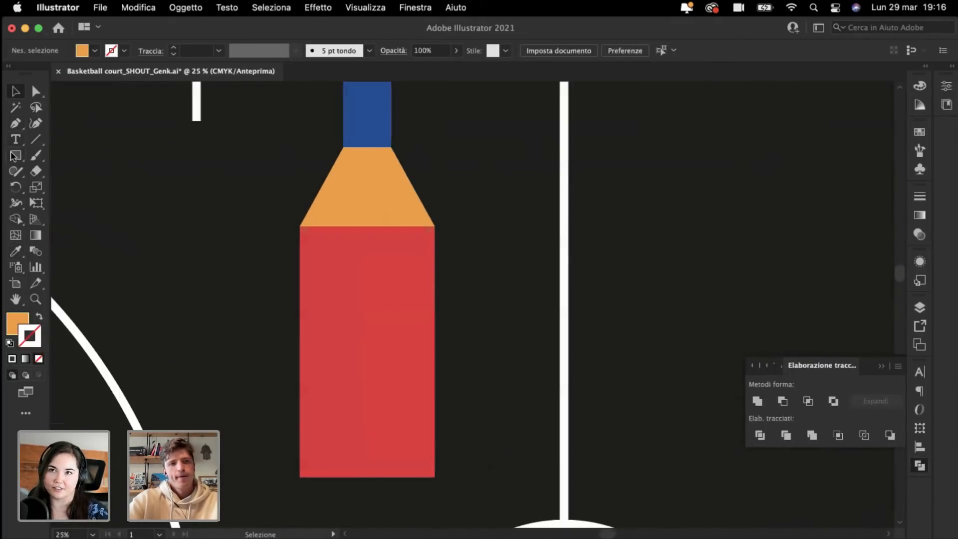
Step: Draw a triangle from the body's bottom corners peaking inside the red body
click(300, 478)
click(368, 420)
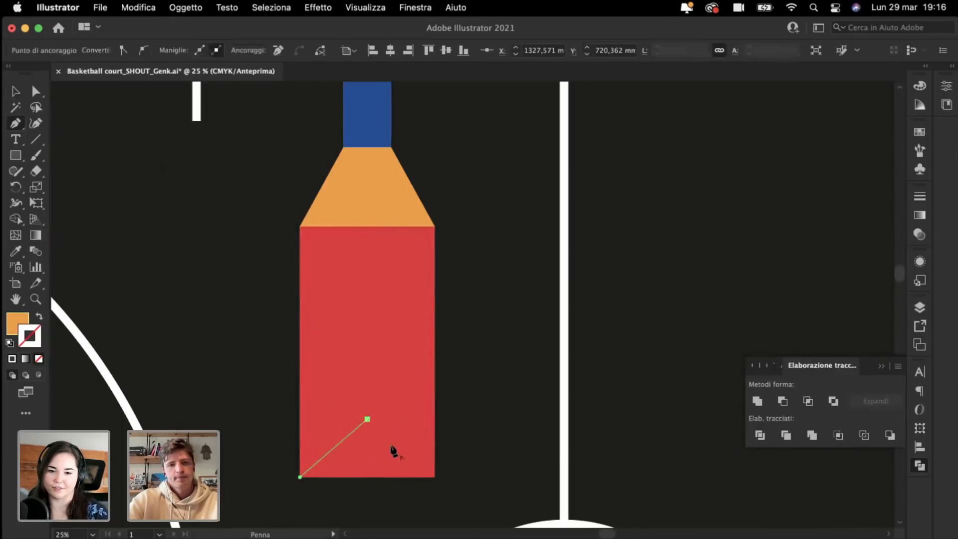
click(435, 477)
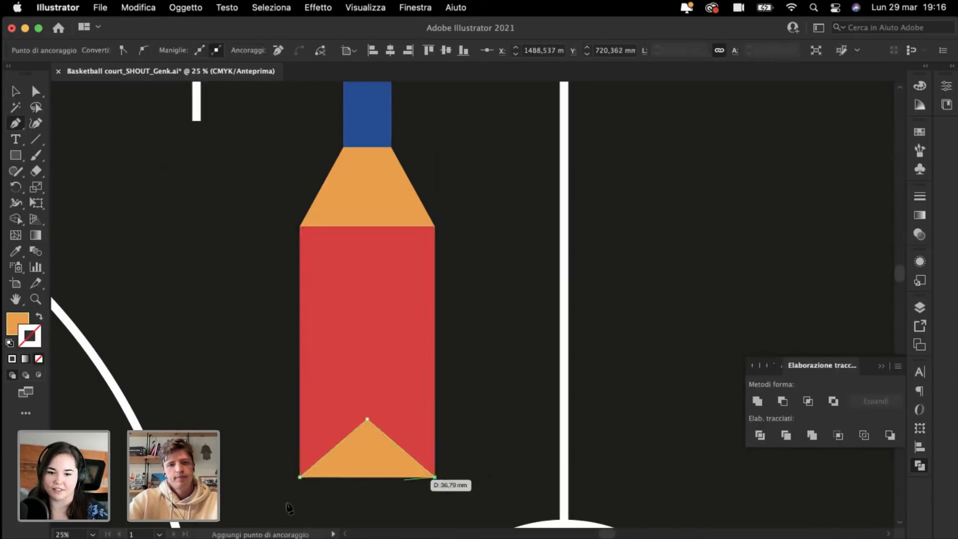
click(300, 477)
super+click(193, 374)
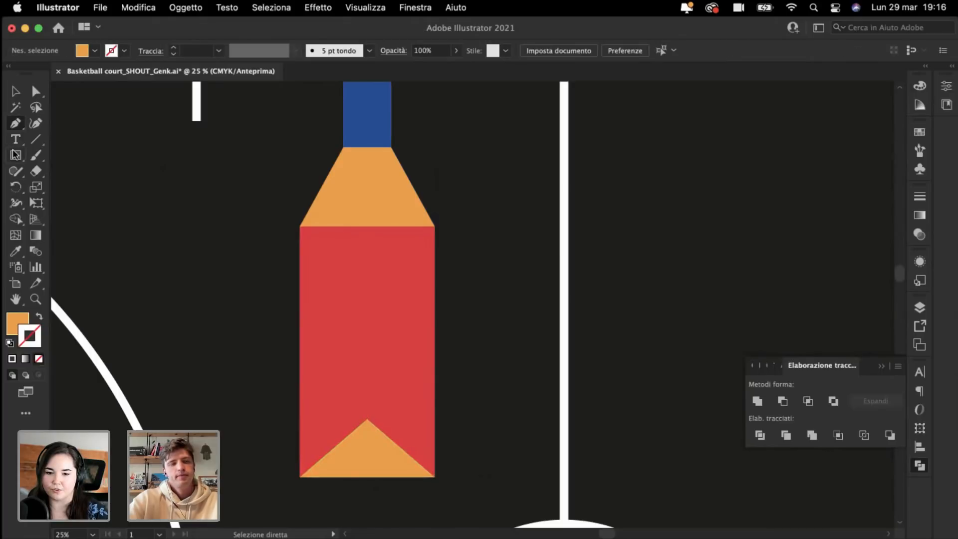
drag(16, 156, 70, 189)
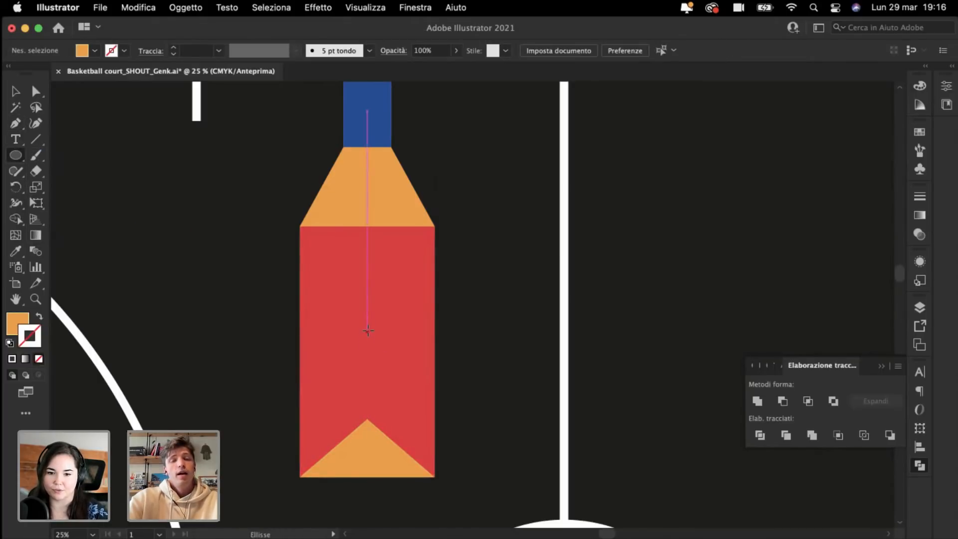
Step: Draw a white circle centred on the bottle's red body
mouse_move(368, 324)
mouse_down()
mouse_move(427, 379)
mouse_move(404, 372)
mouse_up()
click(13, 252)
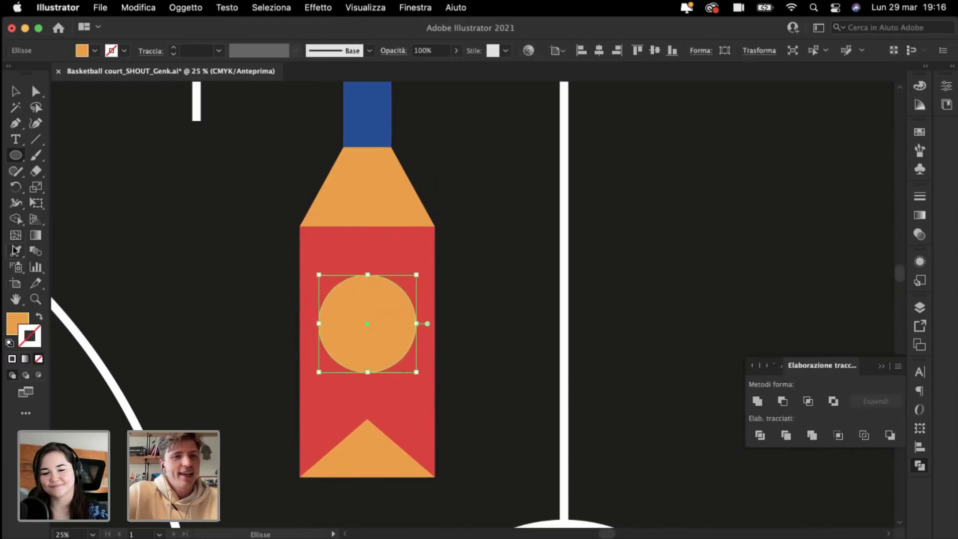
key(super+minus)
key(super+minus)
key(super+minus)
key(super+minus)
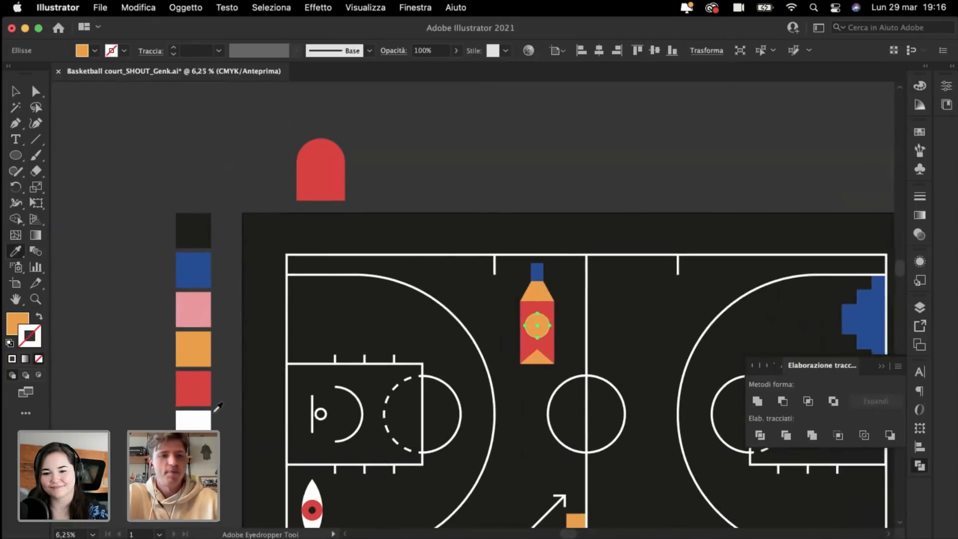
click(190, 417)
super+click(400, 324)
key(super+plus)
key(super+plus)
key(super+plus)
key(super+plus)
key(super+plus)
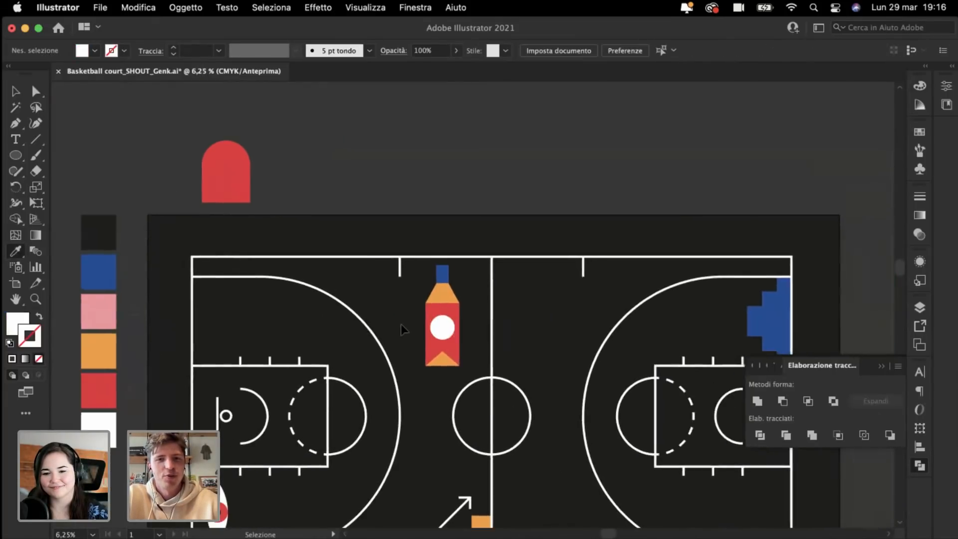
Step: Add a white circle capping the blue neck and select all the bottle's shapes
click(16, 156)
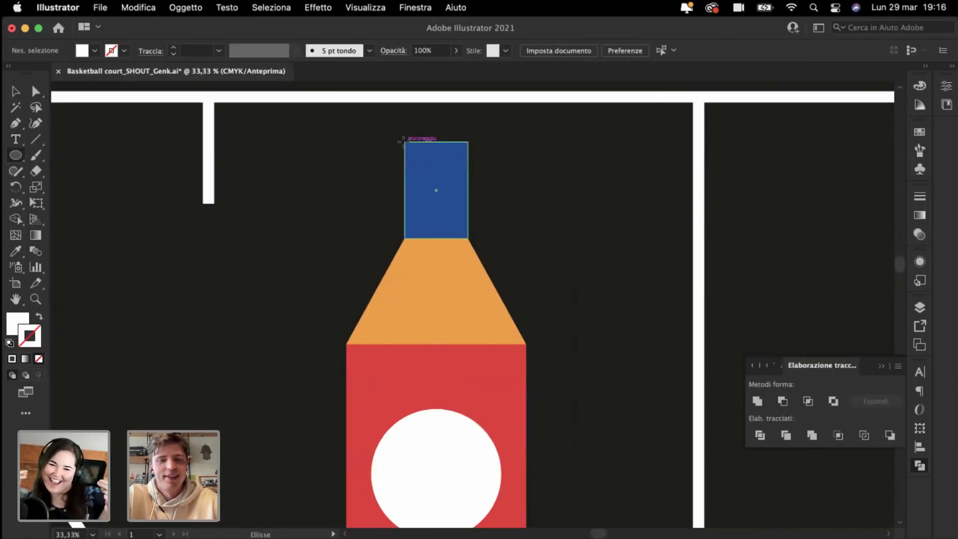
mouse_move(404, 143)
mouse_down()
mouse_move(468, 200)
mouse_move(467, 174)
mouse_move(442, 154)
mouse_up()
click(18, 92)
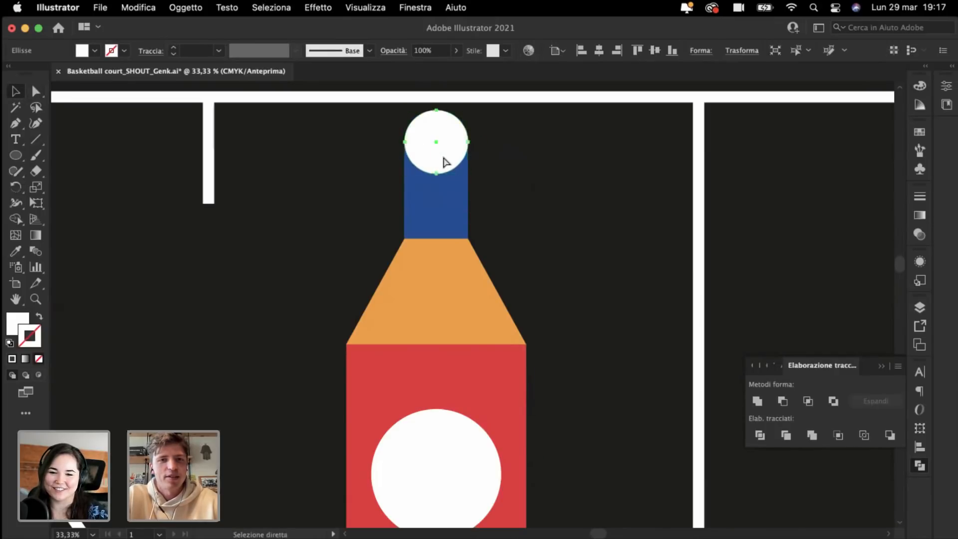
key(super+minus)
key(super+minus)
key(super+minus)
click(437, 146)
scroll(430, 147, down, 3)
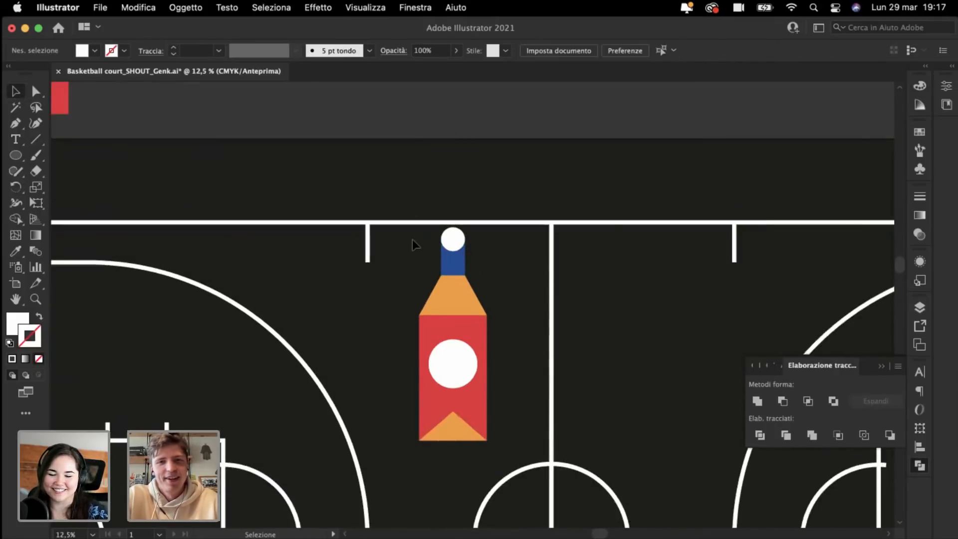
drag(412, 239, 454, 333)
key(super+minus)
scroll(479, 242, down, 5)
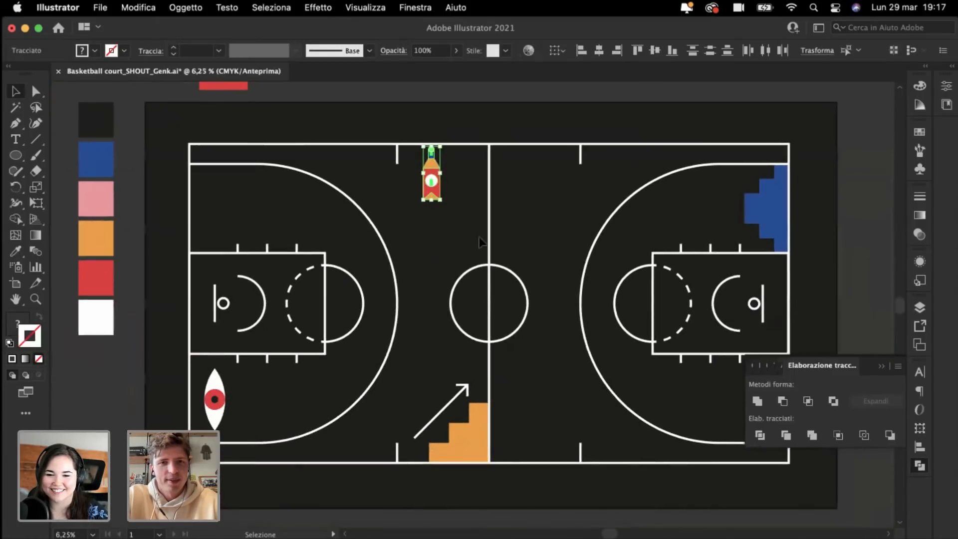
drag(433, 191, 430, 227)
key(super+plus)
key(super+plus)
key(super+plus)
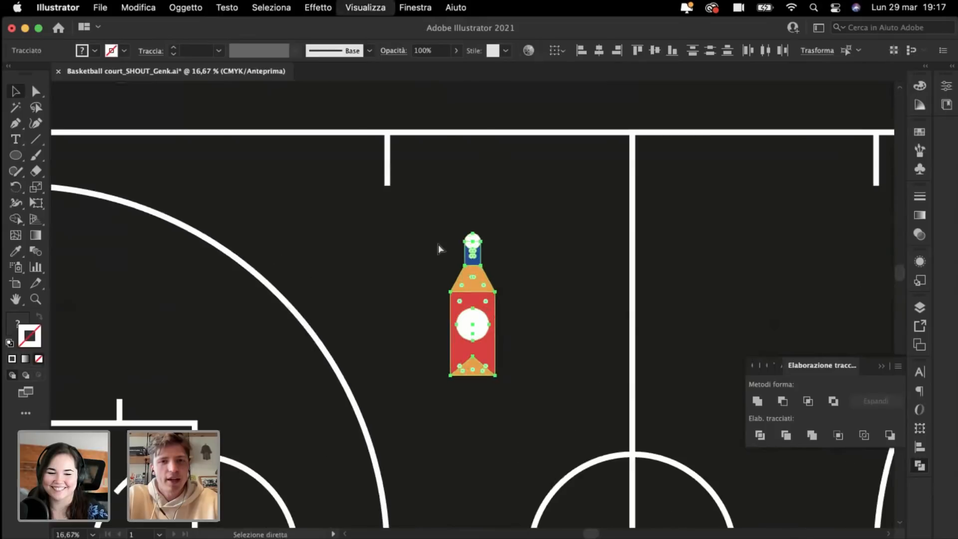
scroll(499, 333, down, 3)
drag(480, 289, 567, 368)
key(super+minus)
key(super+minus)
key(super+minus)
key(super+minus)
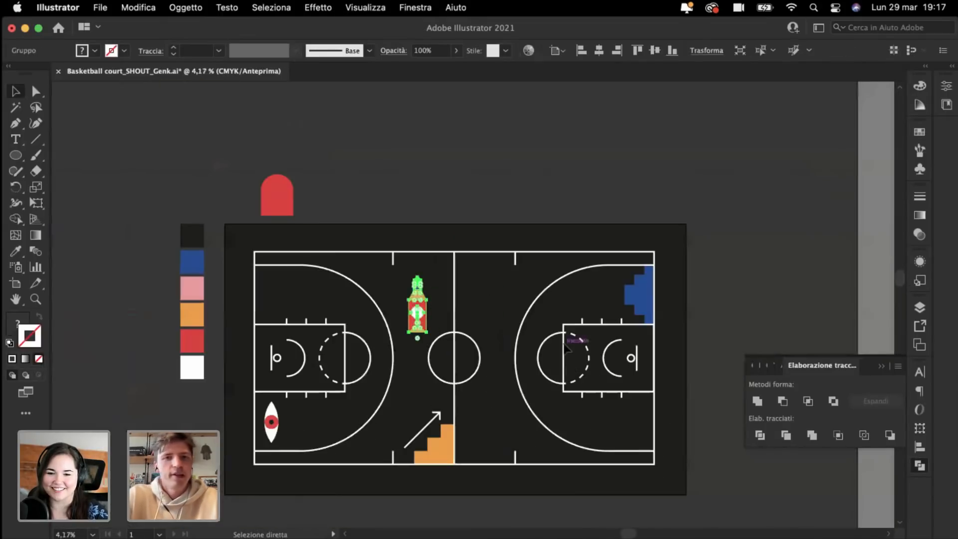
click(512, 154)
key(super+plus)
scroll(512, 154, down, 2)
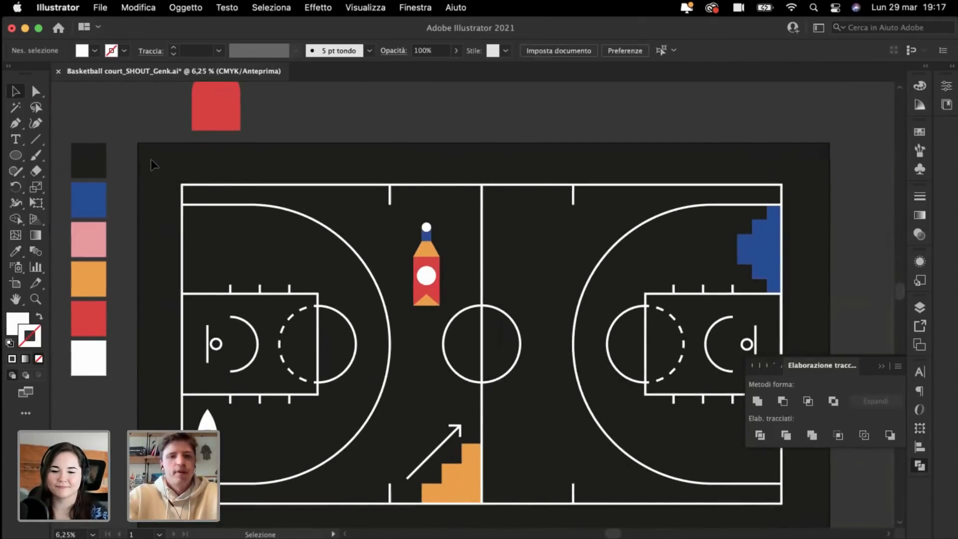
key(super+plus)
key(super+plus)
Step: Try a swatch colour on the bottle with the eyedropper, then undo it
key(super+minus)
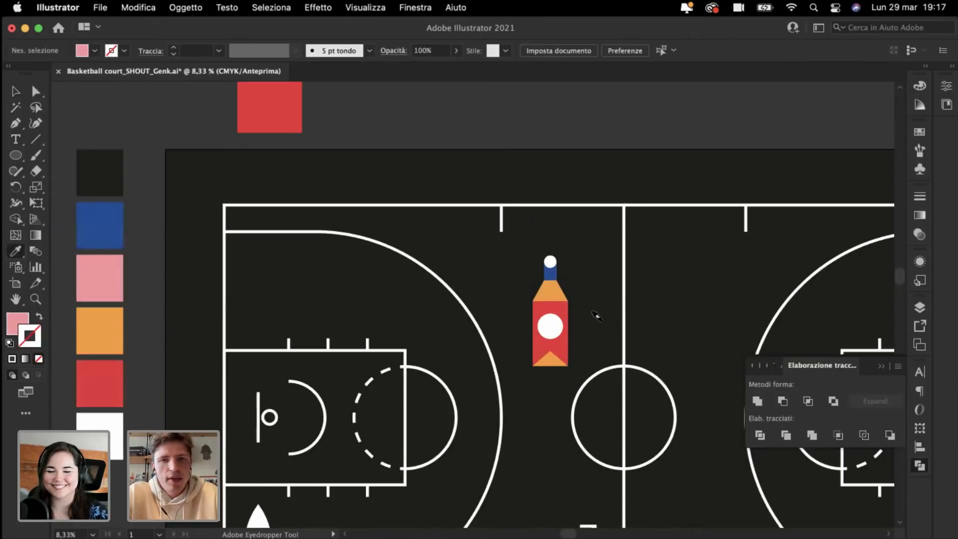
key(super+plus)
key(super+plus)
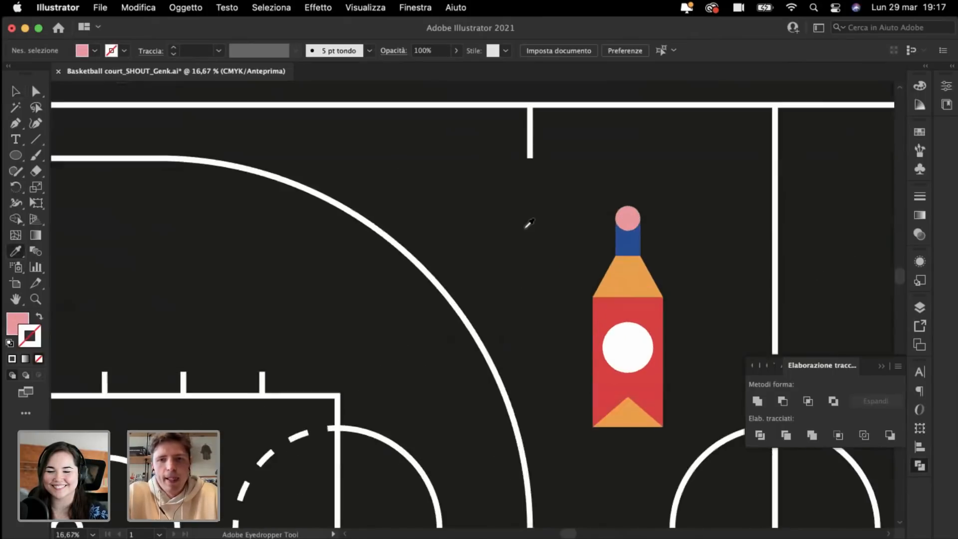
key(super+minus)
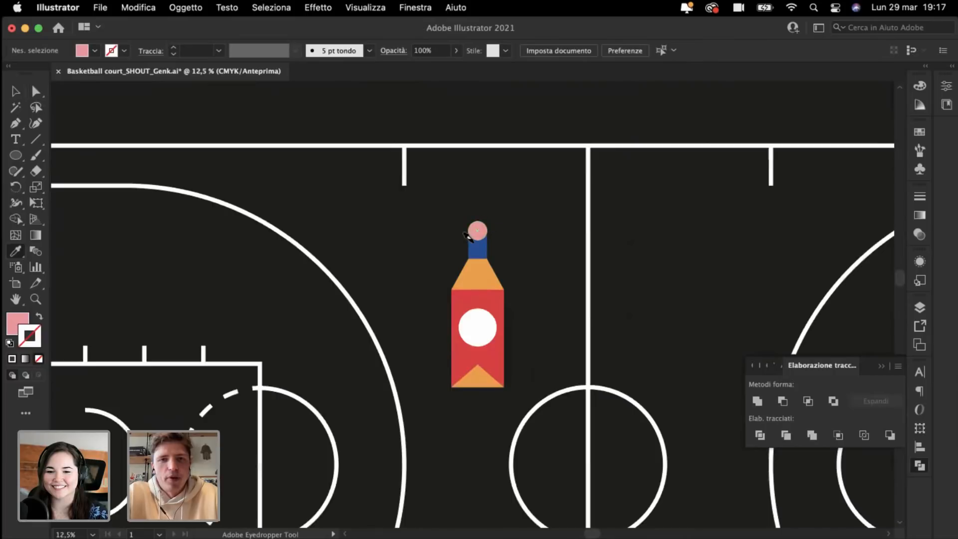
key(super+minus)
key(super+minus)
key(super+minus)
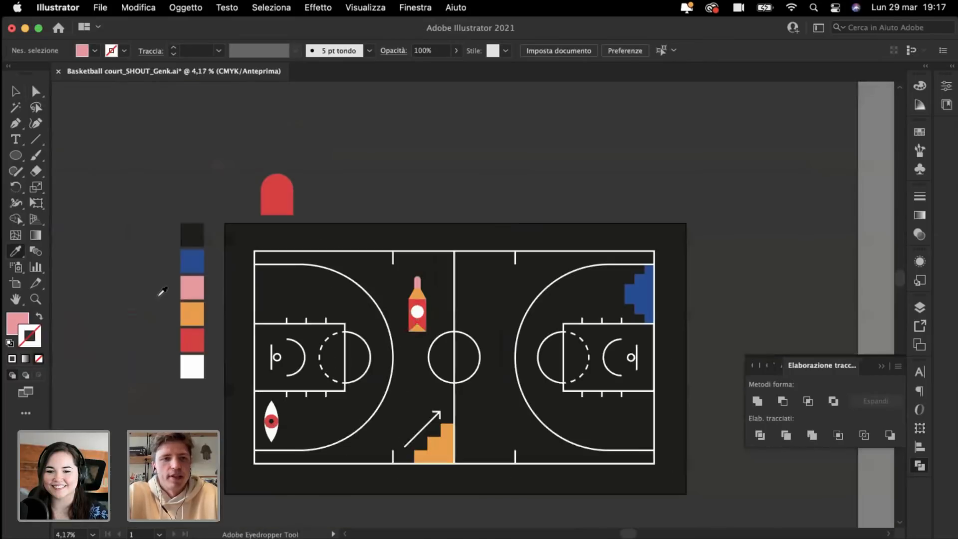
click(191, 262)
key(super+plus)
key(super+plus)
key(super+plus)
key(super+minus)
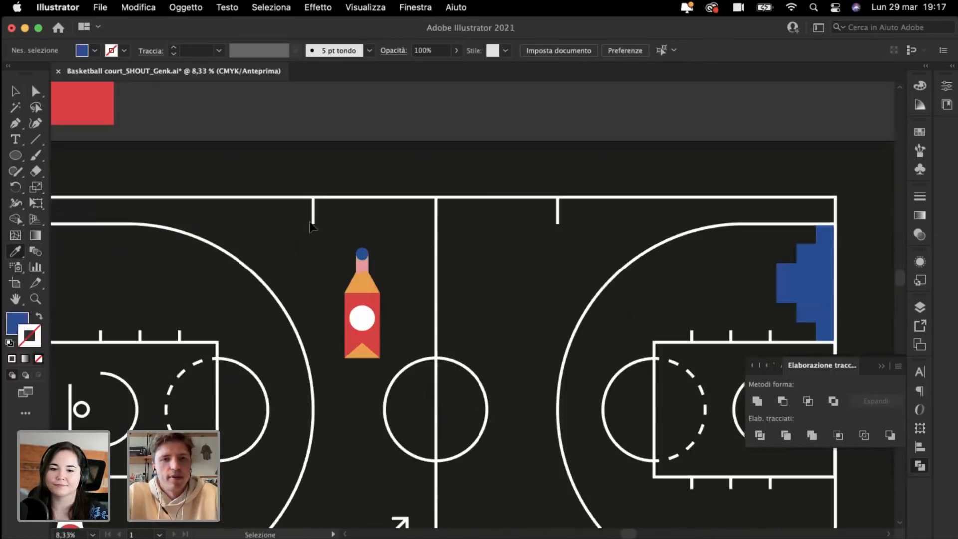
key(super+minus)
key(super+plus)
key(super+plus)
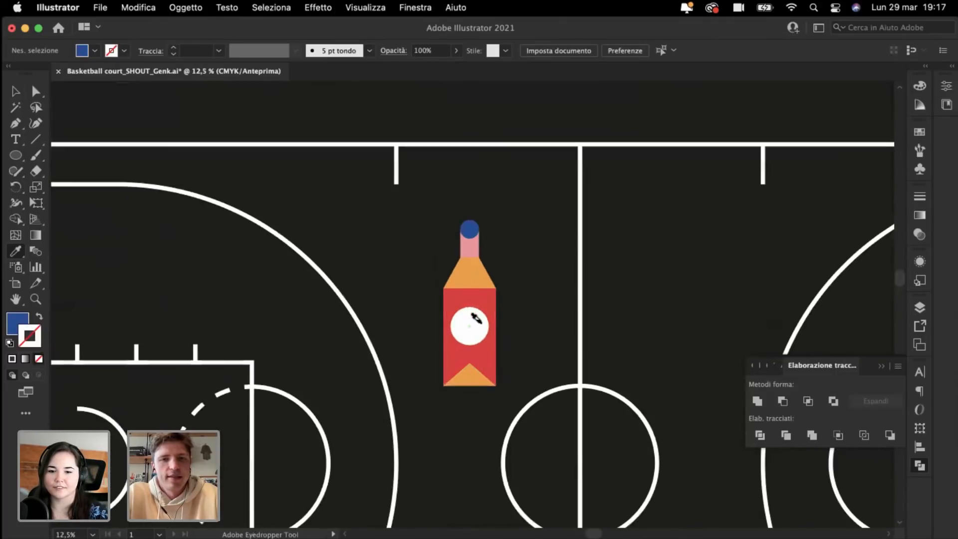
alt+click(473, 318)
key(super+minus)
key(super+minus)
key(super+minus)
key(super+plus)
key(super+plus)
key(super+plus)
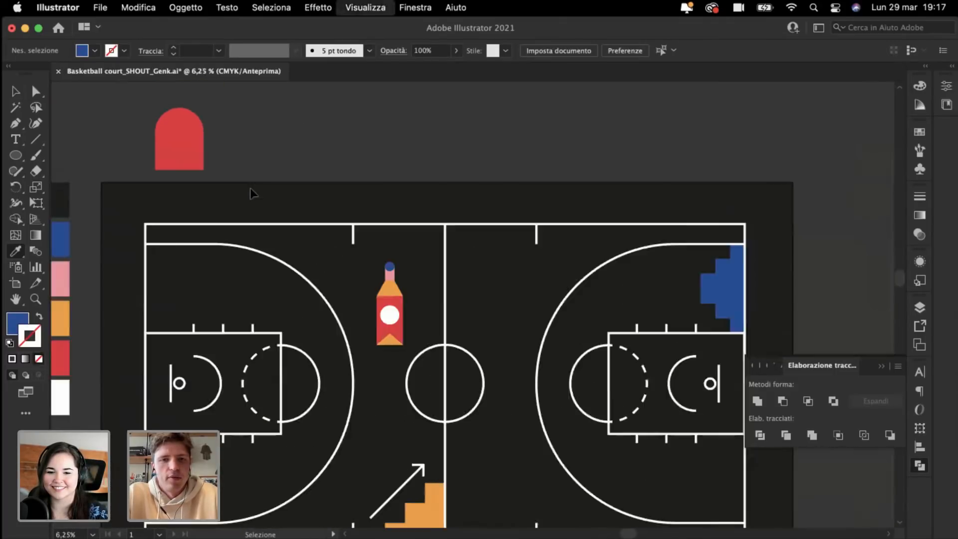
key(super+z)
Step: Give the bottle's cap circle the dark court colour
scroll(252, 188, left, 5)
scroll(252, 187, up, 3)
scroll(255, 184, down, 3)
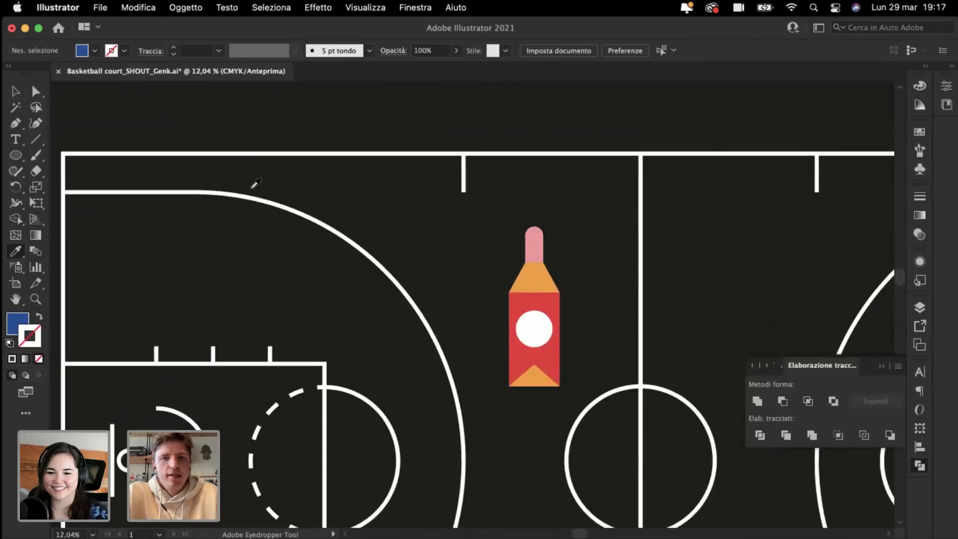
click(530, 228)
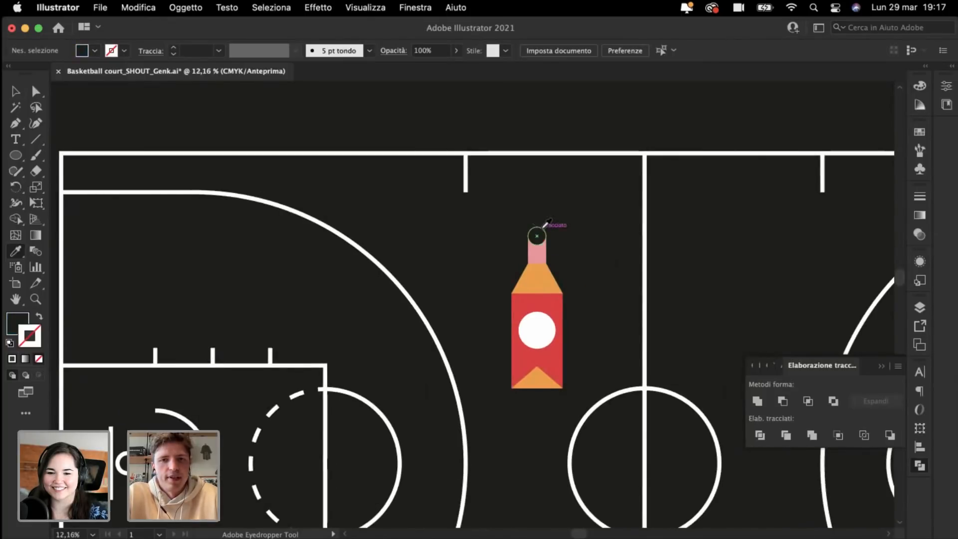
Step: Draw a large rectangle covering the top of the bottle
key(super+plus)
key(super+plus)
key(super+plus)
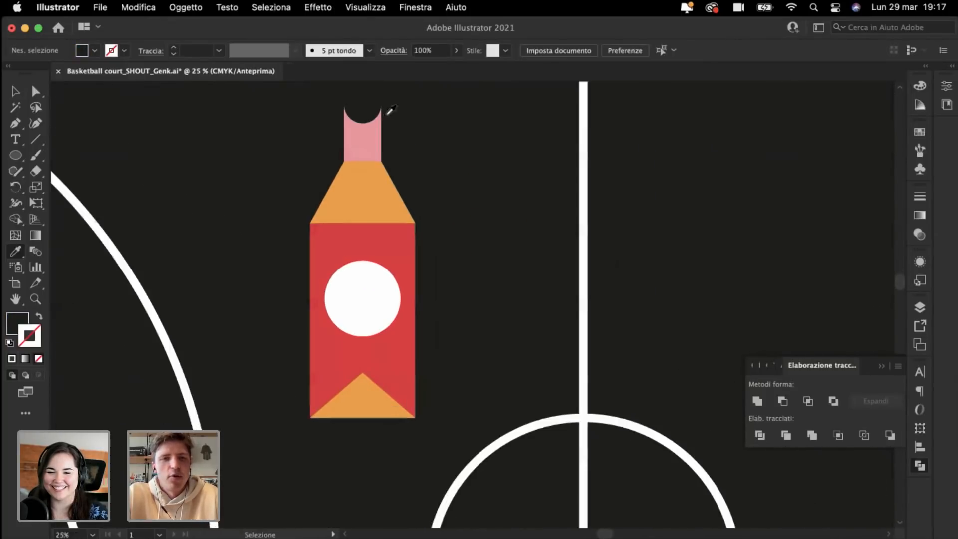
scroll(171, 92, up, 3)
scroll(171, 93, left, 3)
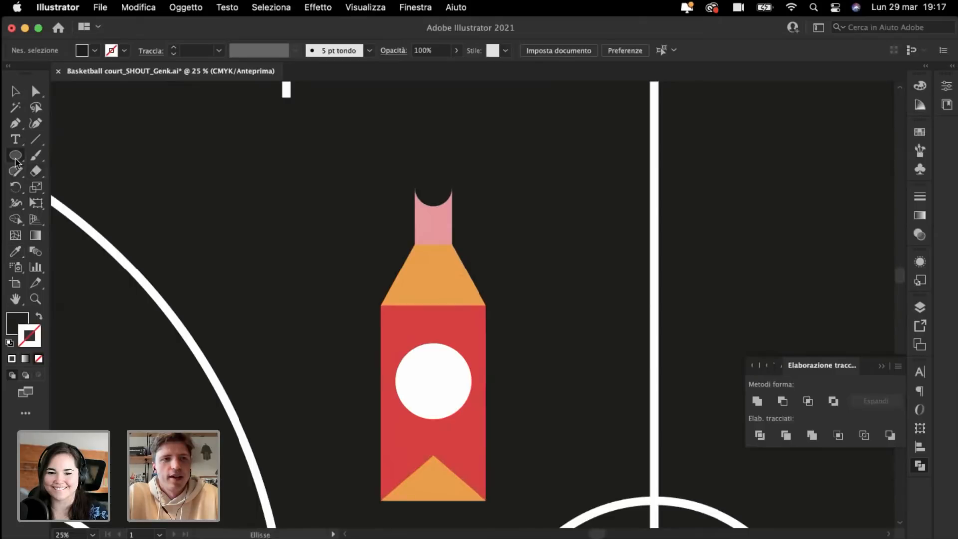
drag(17, 161, 80, 154)
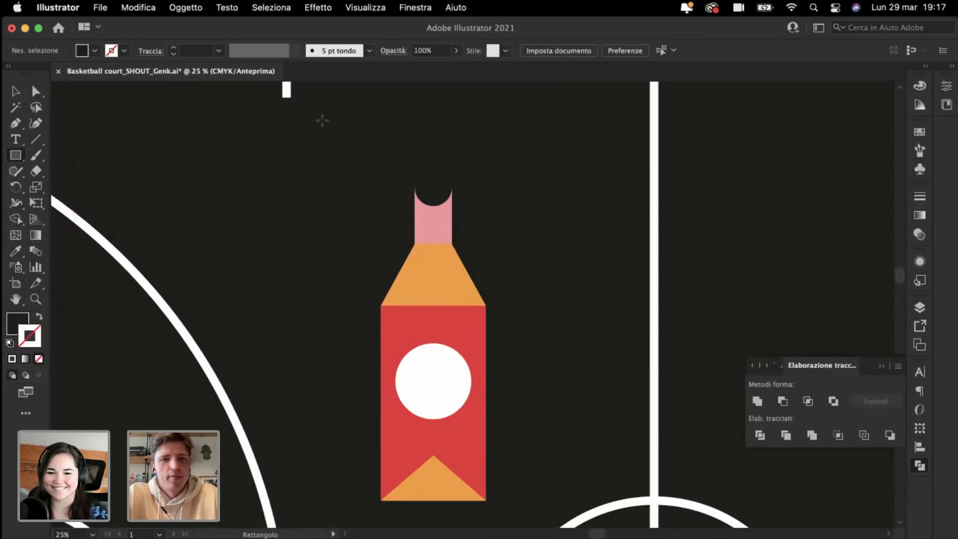
drag(322, 120, 537, 387)
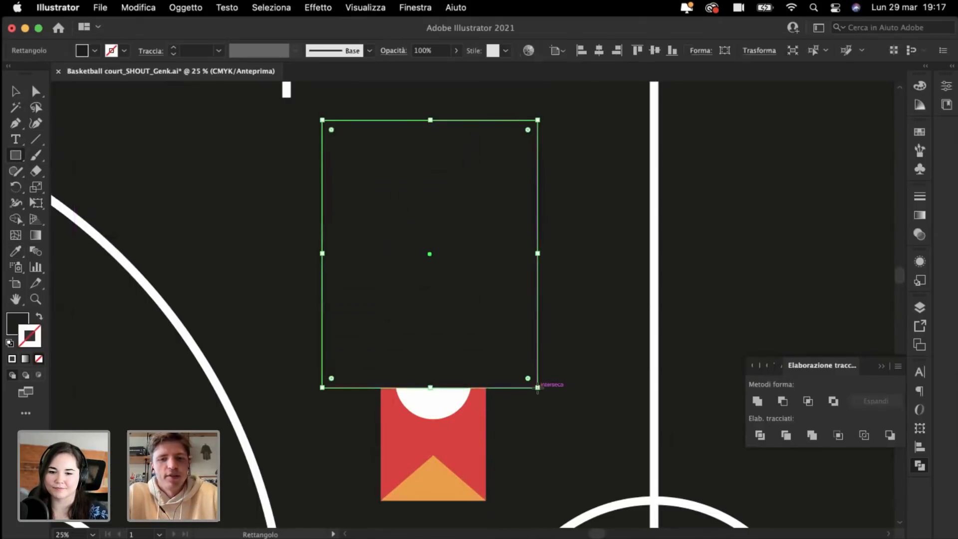
Step: Send the rectangle behind the bottle, fill it blue and nudge it into place
key(shift+super+[)
key(super+minus)
key(super+minus)
key(super+minus)
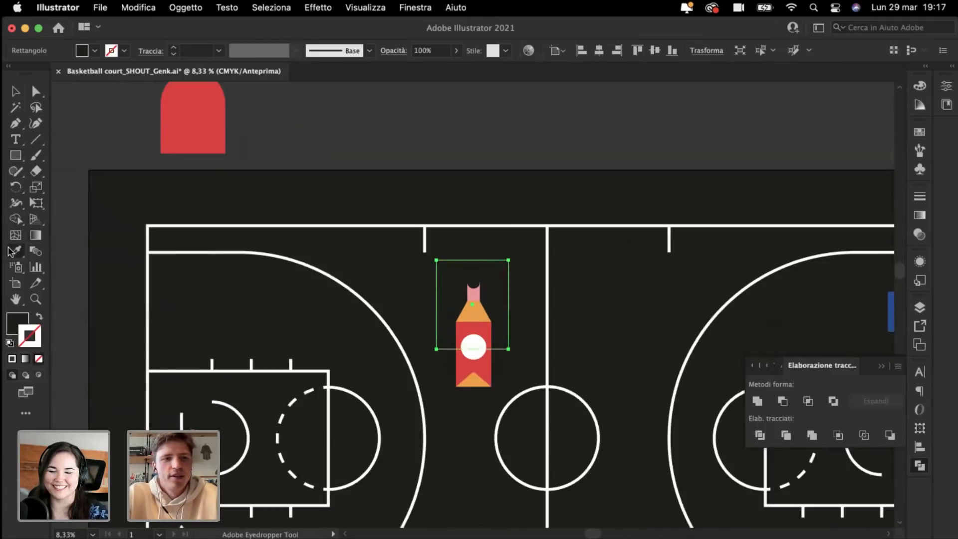
key(i)
click(145, 271)
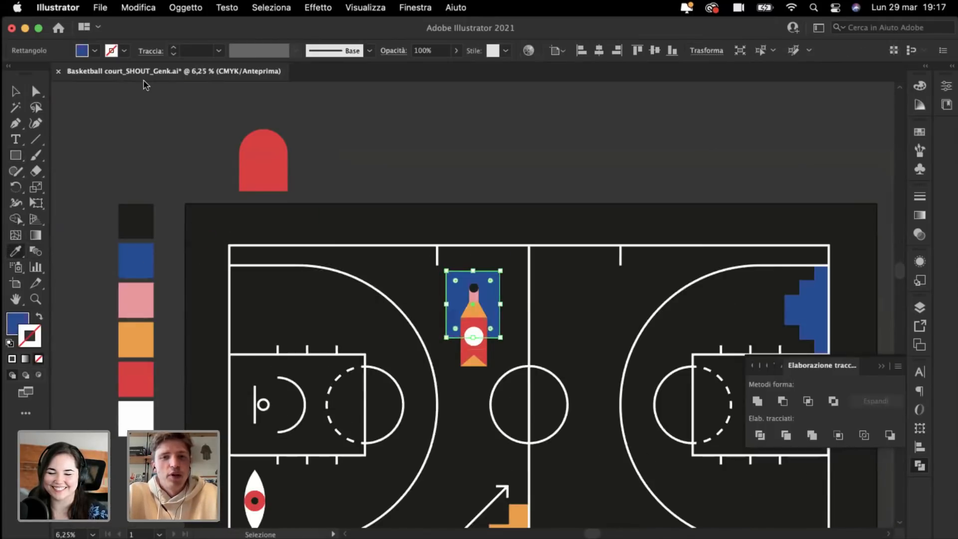
key(shift+super+a)
key(super+plus)
key(super+plus)
key(v)
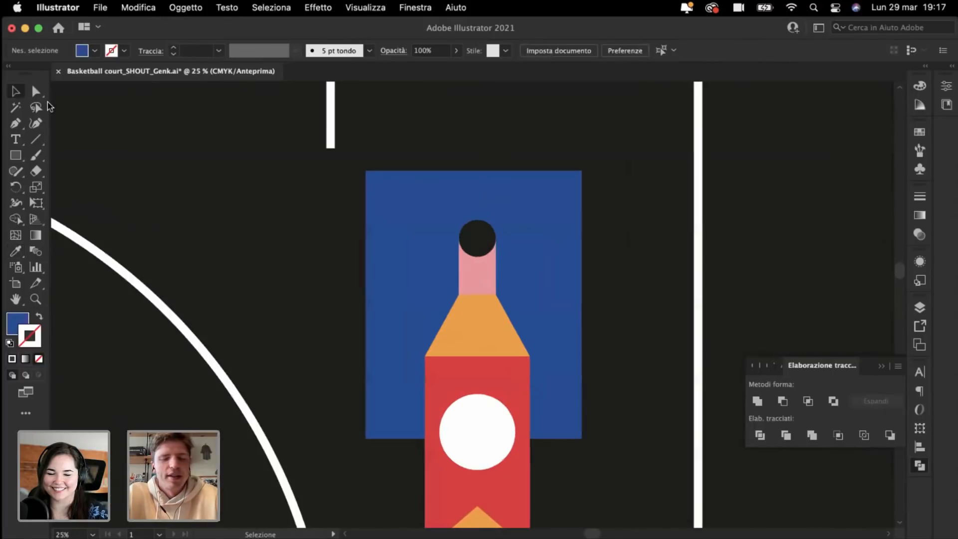
drag(424, 296, 421, 295)
key(super+minus)
key(super+minus)
key(super+minus)
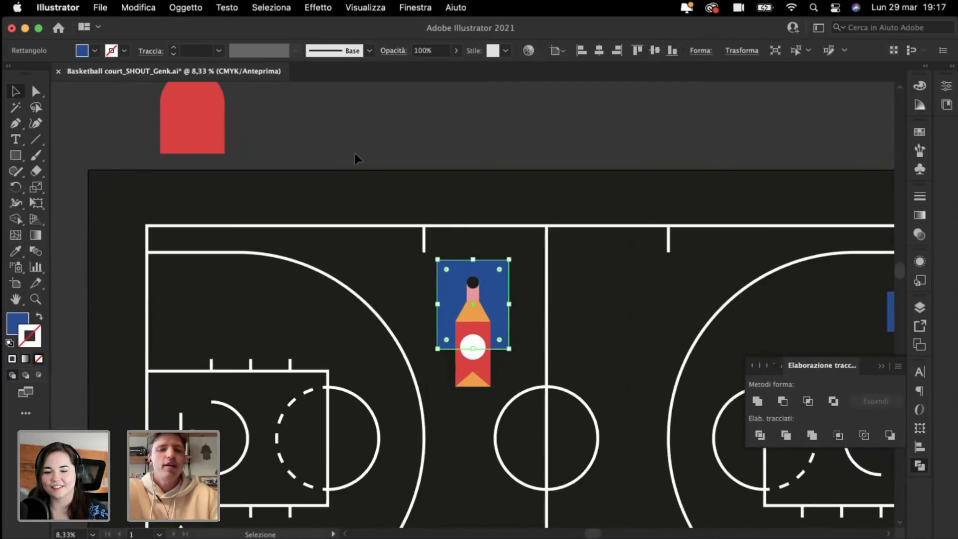
key(super+plus)
key(super+plus)
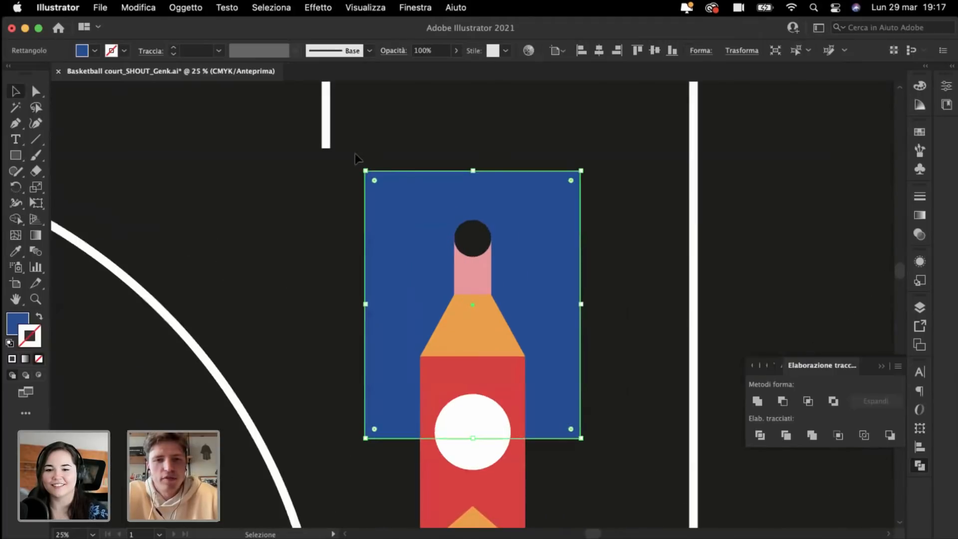
Step: Fully round both top corners, about 127 mm radius, and move the arch up slightly
click(38, 94)
drag(375, 181, 457, 267)
drag(466, 272, 474, 280)
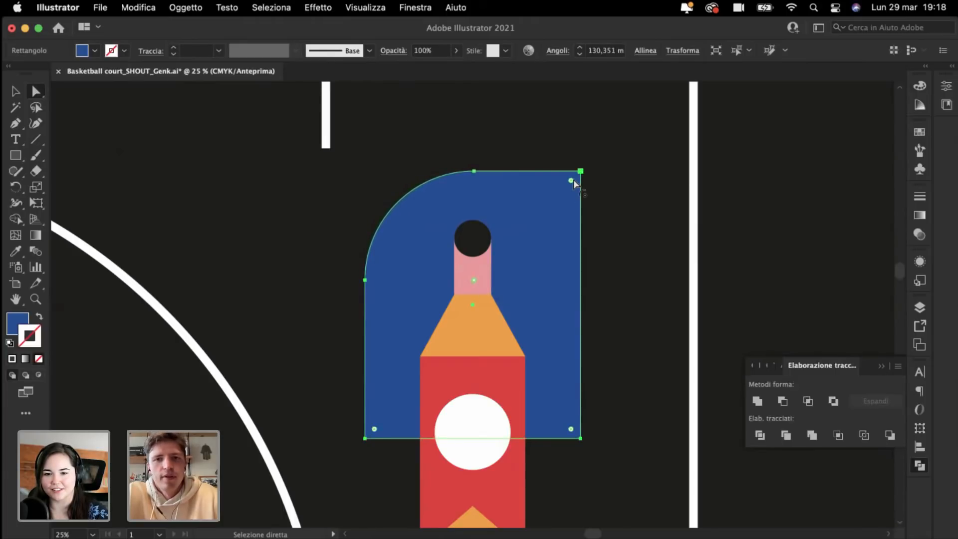
drag(572, 180, 441, 331)
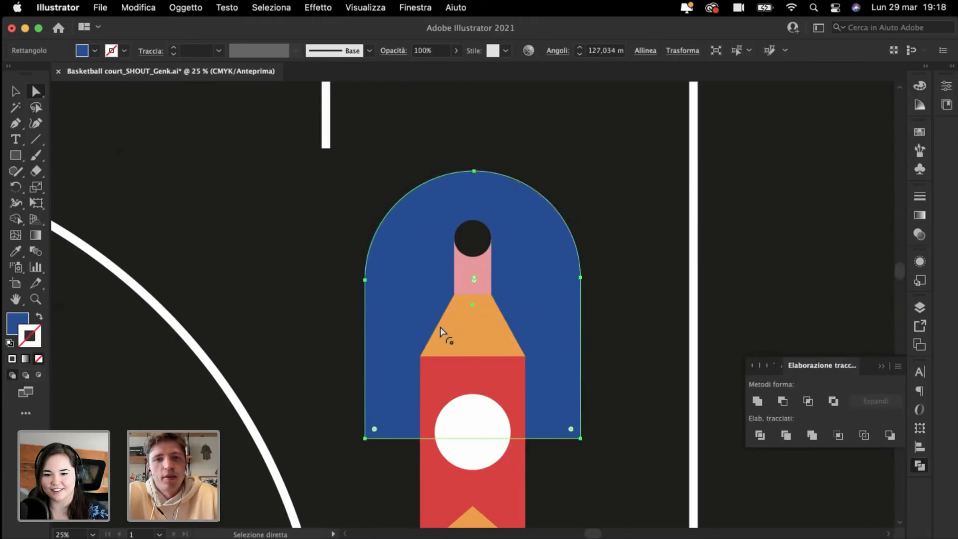
key(super+minus)
click(437, 135)
key(super+minus)
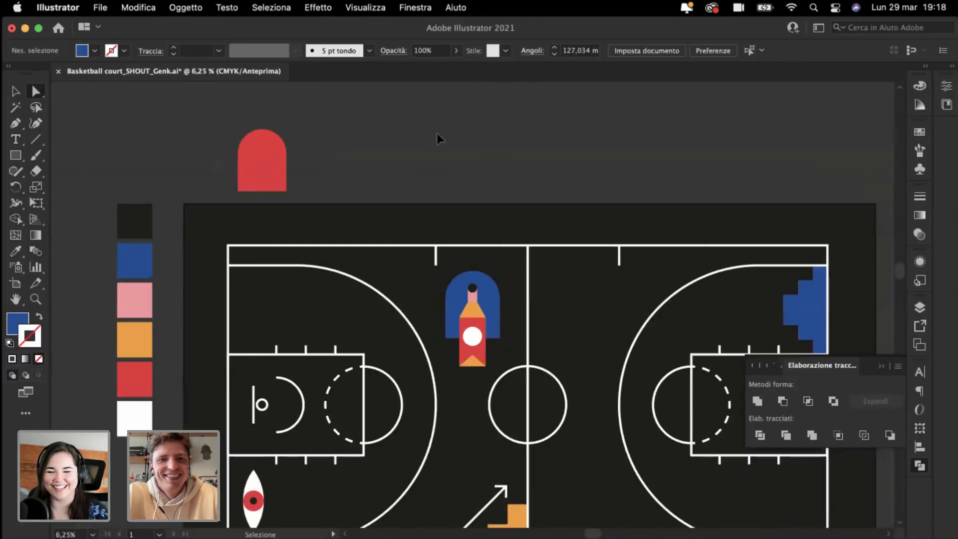
key(super+plus)
key(super+plus)
key(super+plus)
key(super+plus)
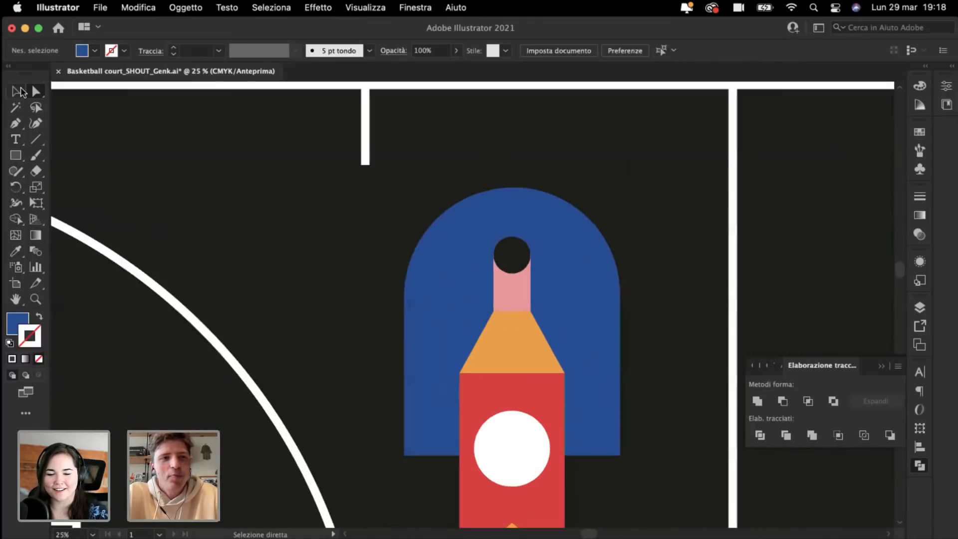
click(15, 91)
mouse_move(408, 315)
mouse_down()
mouse_move(409, 293)
mouse_move(408, 304)
mouse_up()
key(super+minus)
key(super+minus)
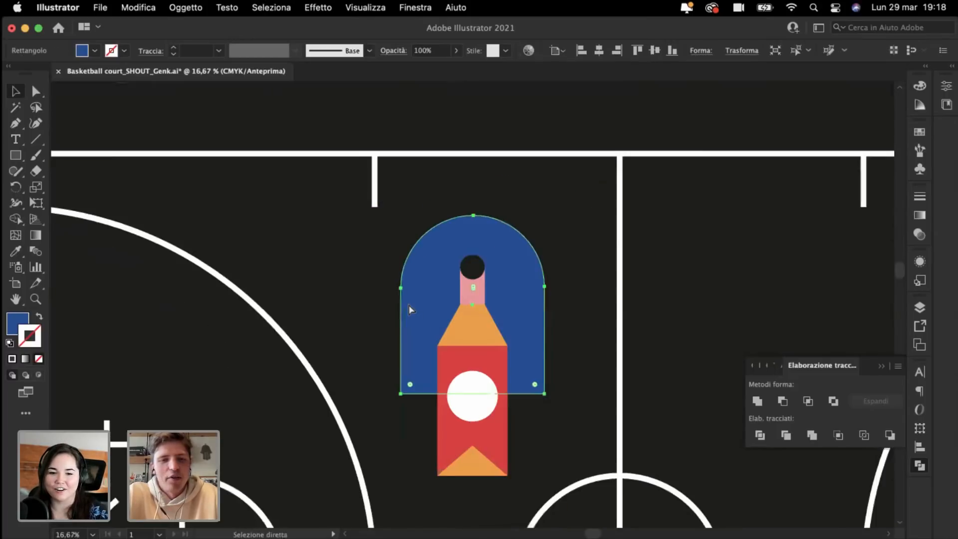
Step: Make the bottle's orange shoulder black by sampling the cap circle
click(283, 167)
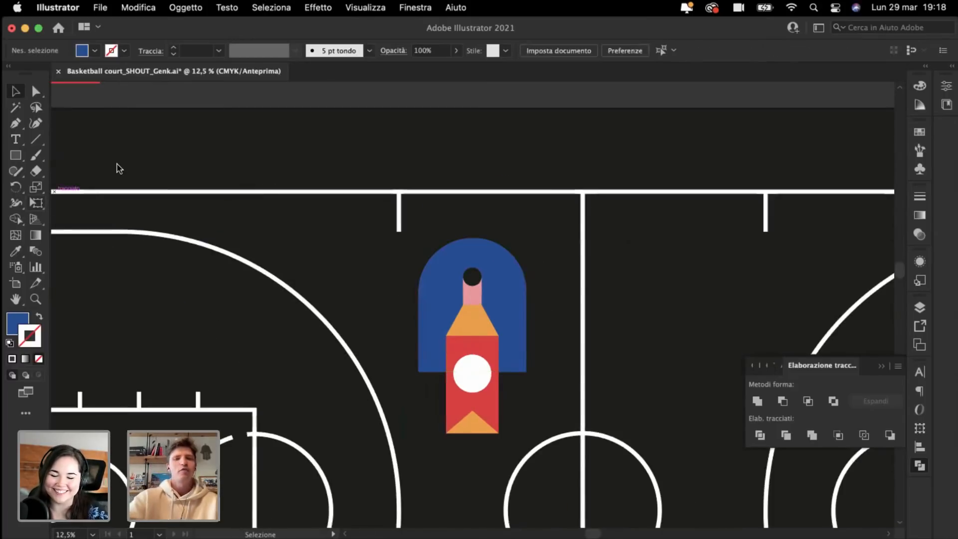
key(super+plus)
key(super+plus)
click(15, 252)
key(super+plus)
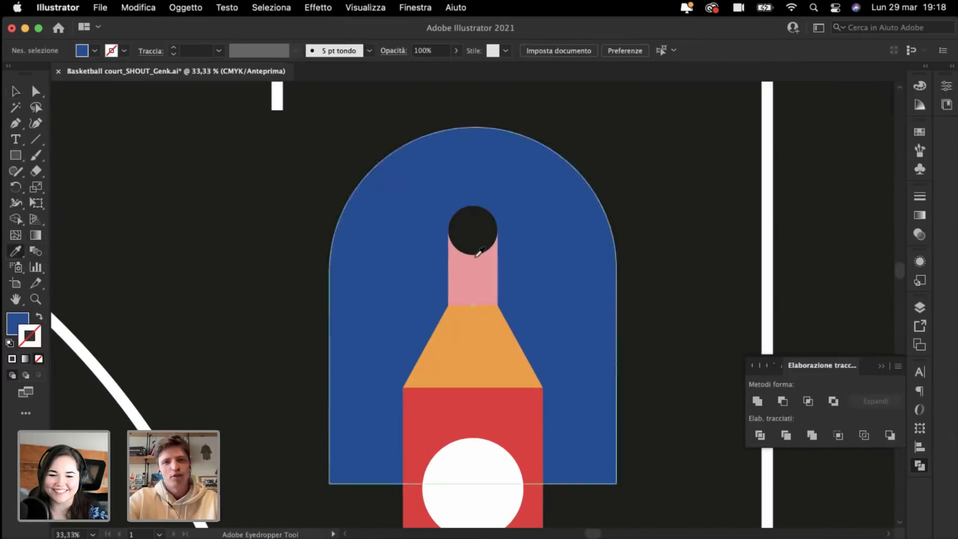
click(478, 242)
alt+click(481, 336)
Step: Recolour the neck orange and the bottom triangle pink from the swatches
key(super+minus)
key(super+minus)
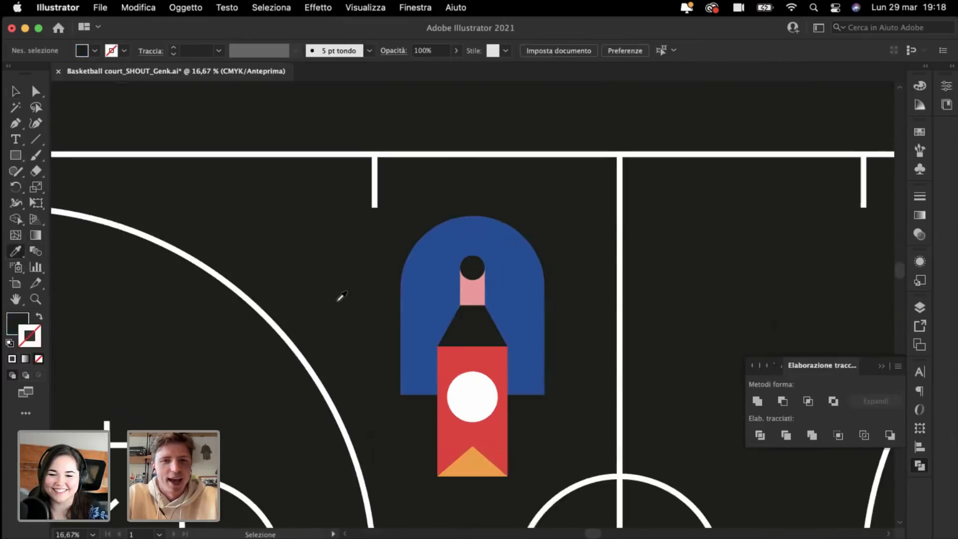
key(super+minus)
key(super+minus)
scroll(343, 298, left, 5)
click(156, 311)
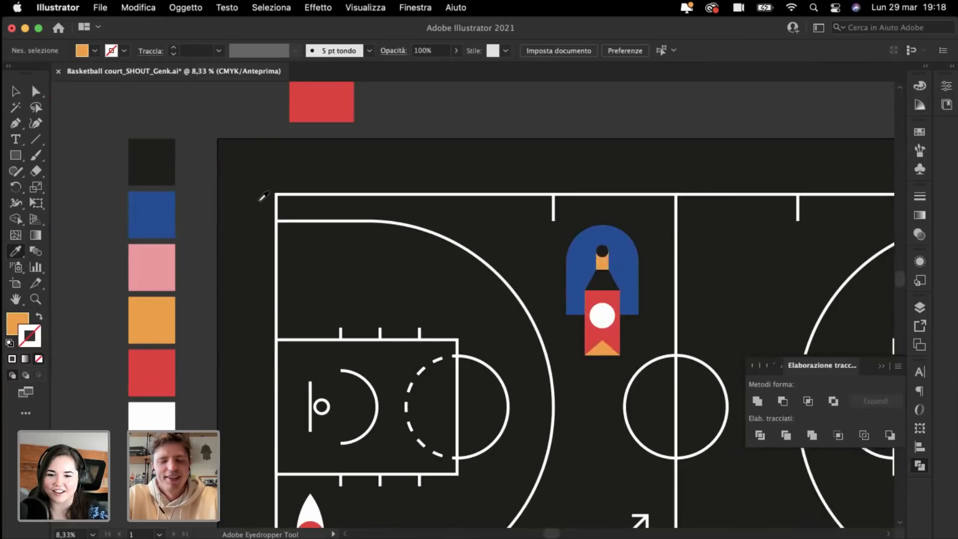
key(super+plus)
scroll(261, 199, right, 5)
key(super+minus)
key(super+minus)
key(super+plus)
scroll(259, 248, left, 5)
click(209, 283)
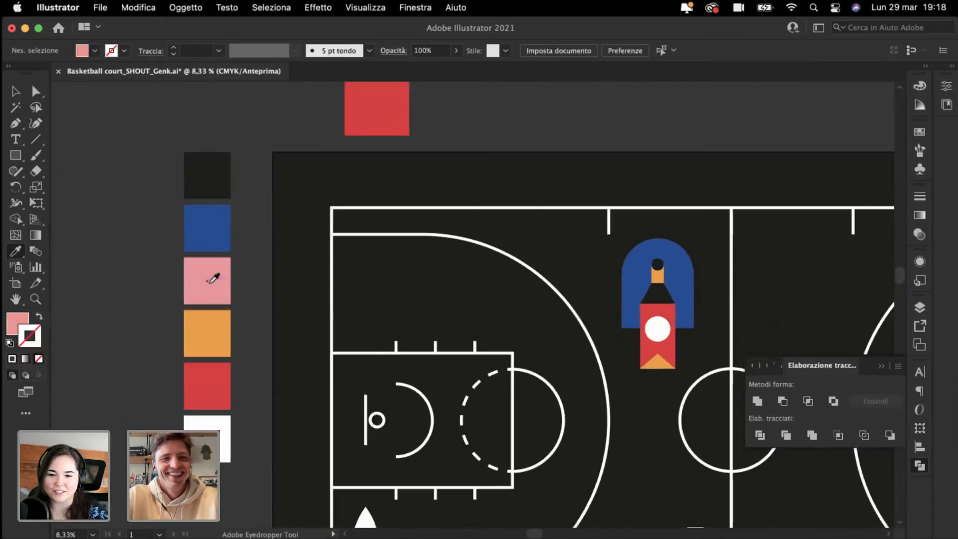
scroll(627, 340, right, 5)
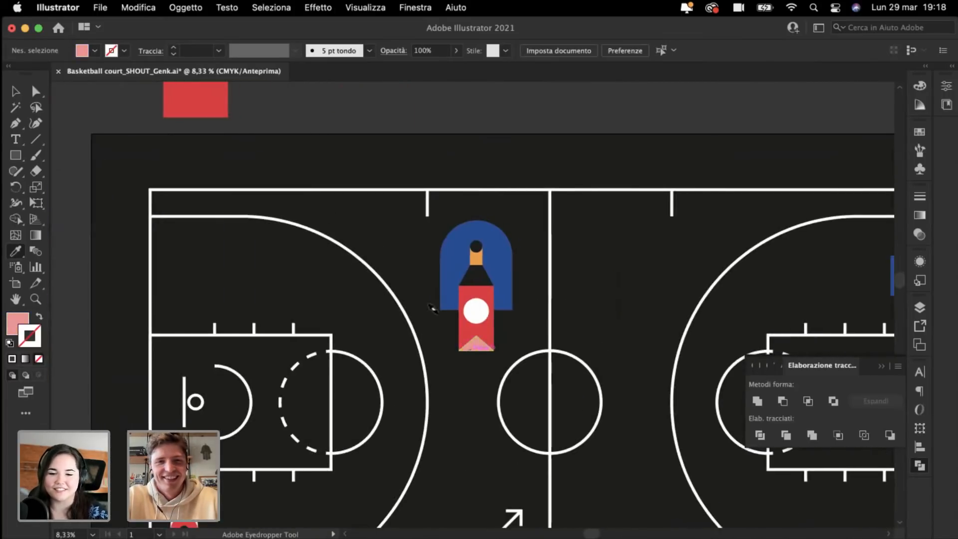
Step: Fit the whole court in view and return to the Selection tool
key(super+minus)
key(super+plus)
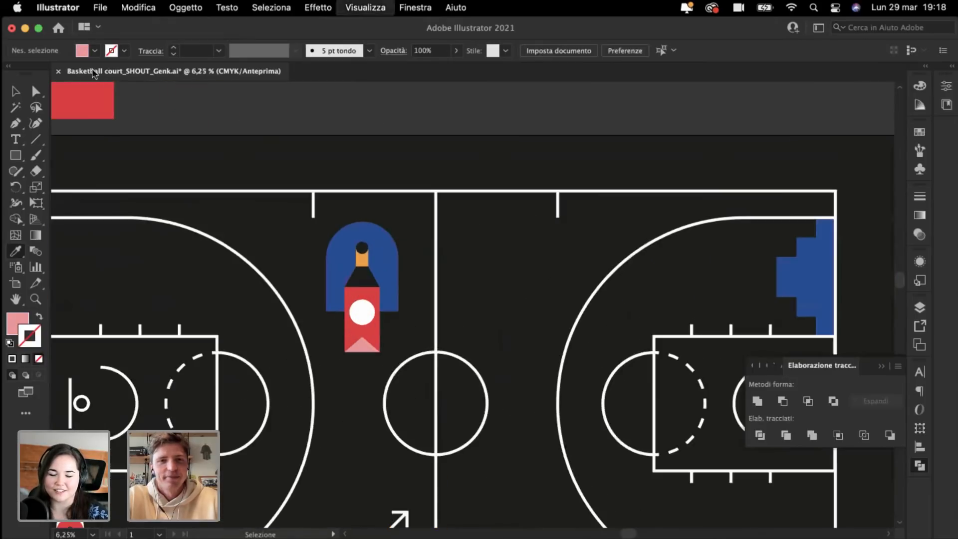
scroll(149, 110, left, 4)
click(16, 93)
key(super+minus)
key(super+minus)
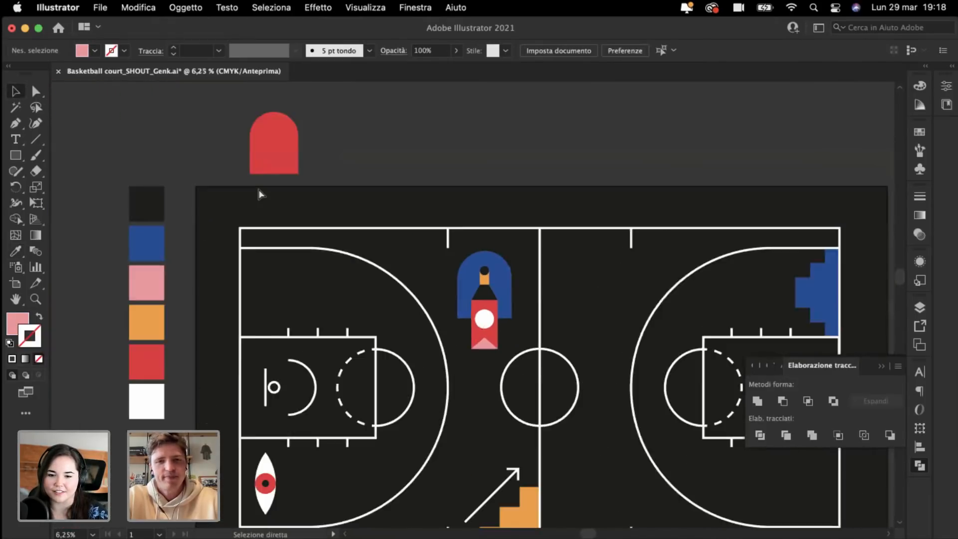
key(super+plus)
Step: Select the rocket icon, move it beside the centre line and rotate it 90°
drag(311, 154, 422, 253)
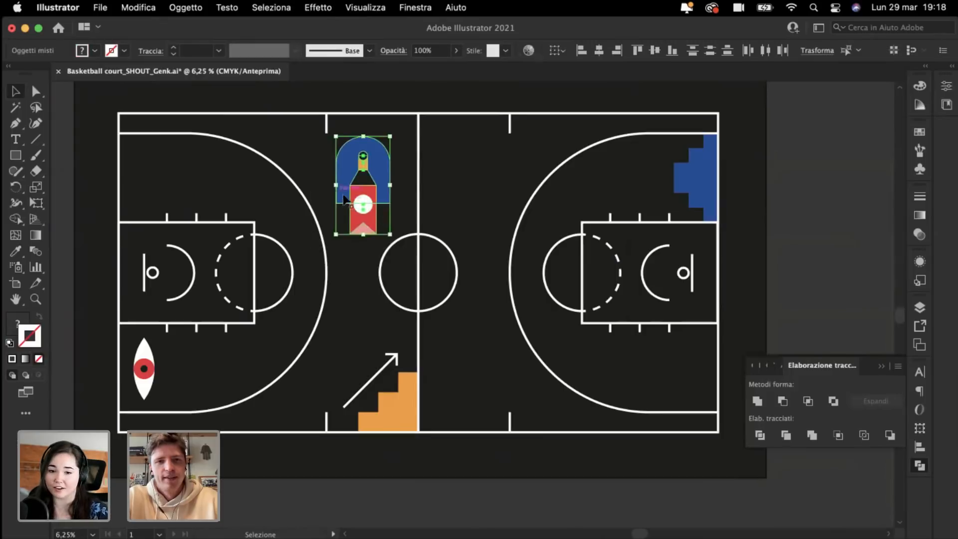
drag(364, 208, 460, 394)
click(492, 341)
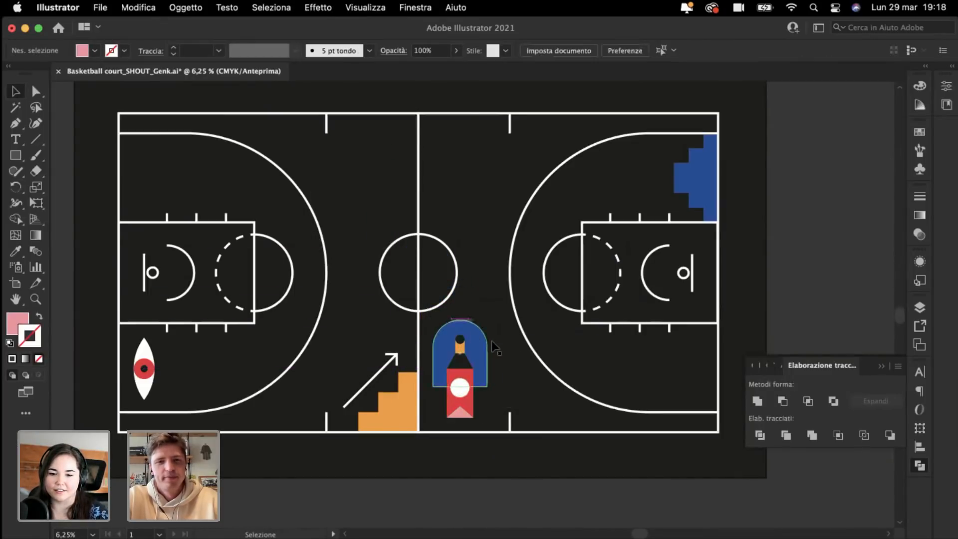
drag(432, 313, 504, 425)
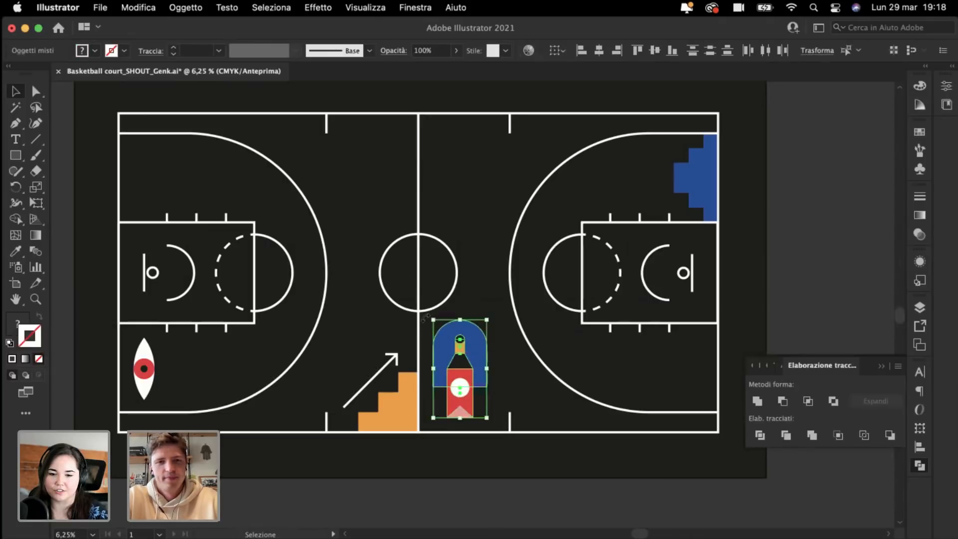
drag(427, 316, 542, 356)
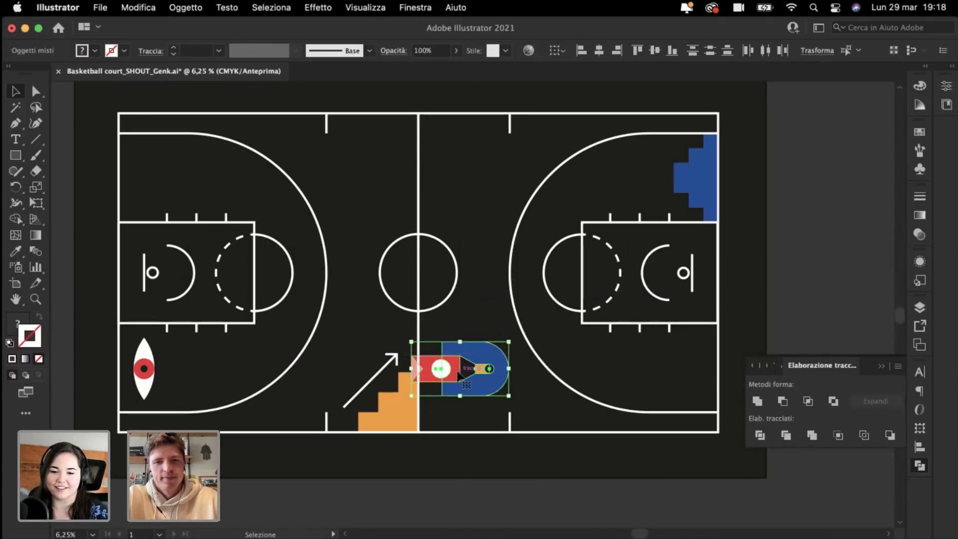
Step: Move the sideways rocket up beneath the court's top line, left of centre
drag(462, 369, 357, 155)
scroll(358, 154, up, 1)
key(super+plus)
key(super+plus)
key(super+plus)
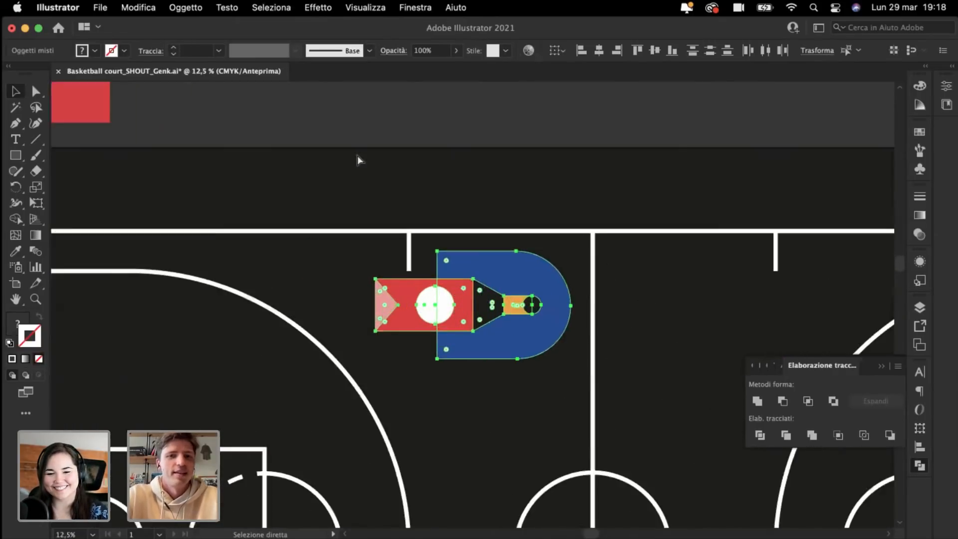
key(v)
scroll(357, 160, down, 1)
scroll(358, 160, right, 1)
key(super+minus)
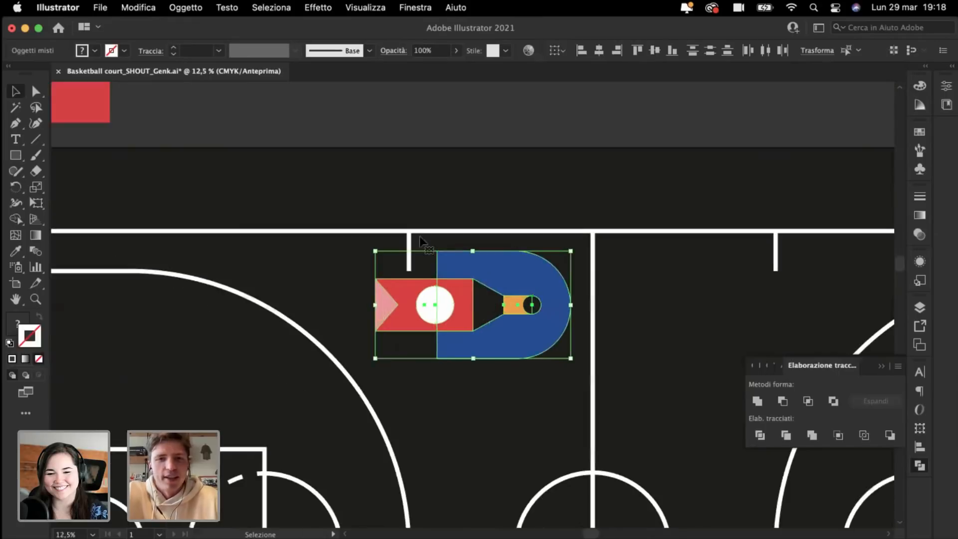
key(super+minus)
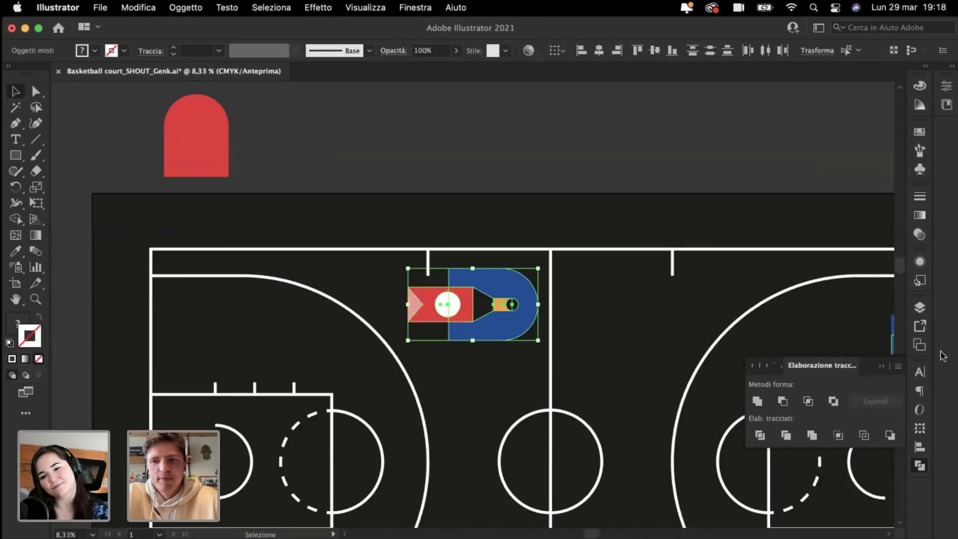
Step: Select the court lines group from the Layers panel and cut-paste it back in place
click(919, 308)
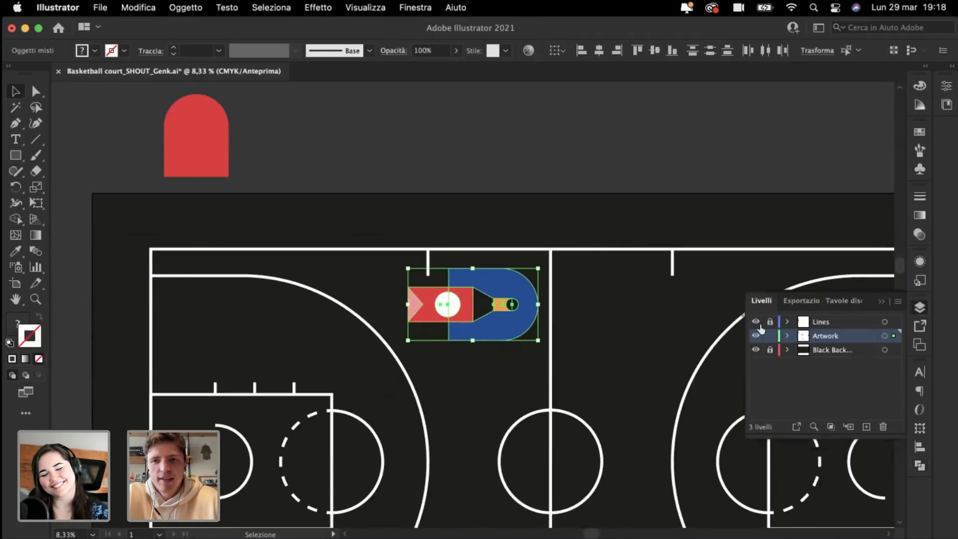
click(428, 273)
key(super+x)
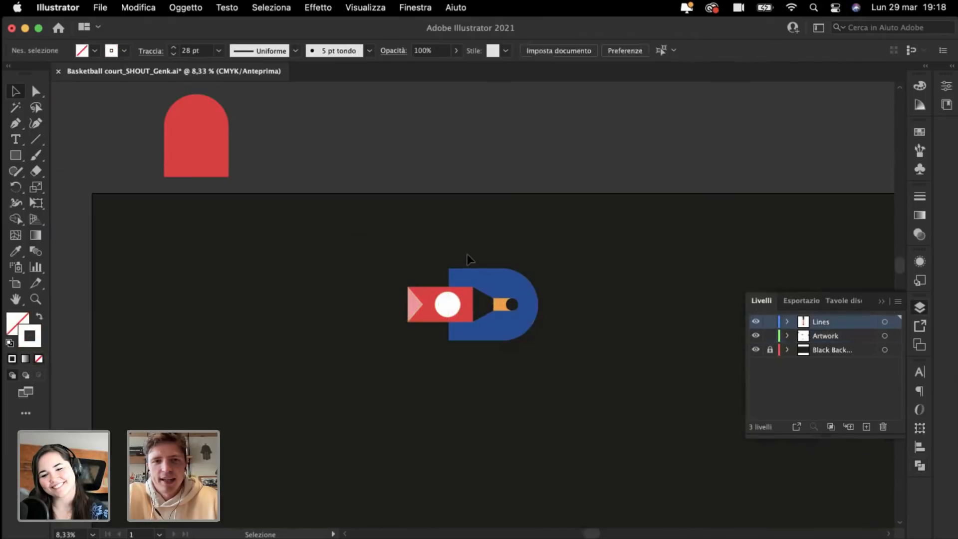
key(super+f)
key(v)
Step: Edit the court lines group in isolation mode, view the whole court, then exit isolation
double_click(427, 265)
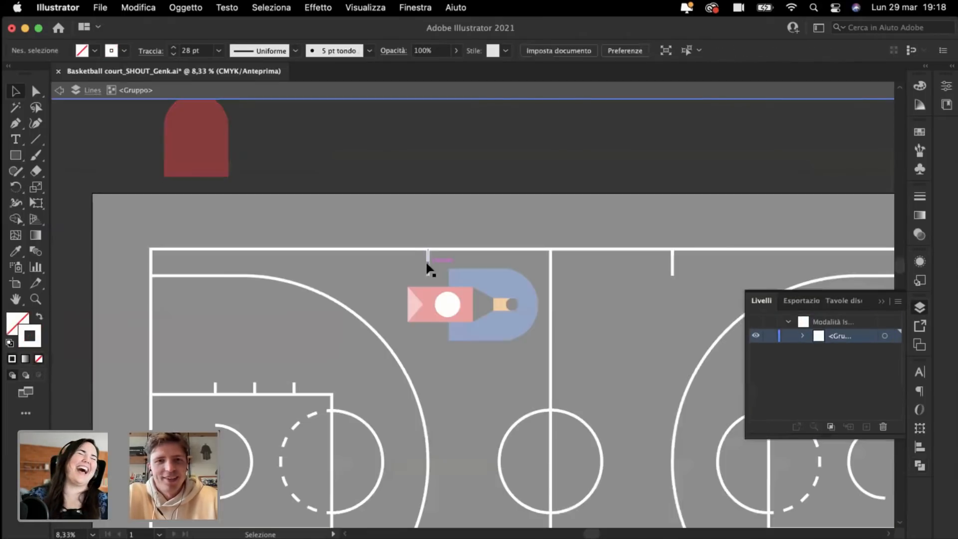
key(super+minus)
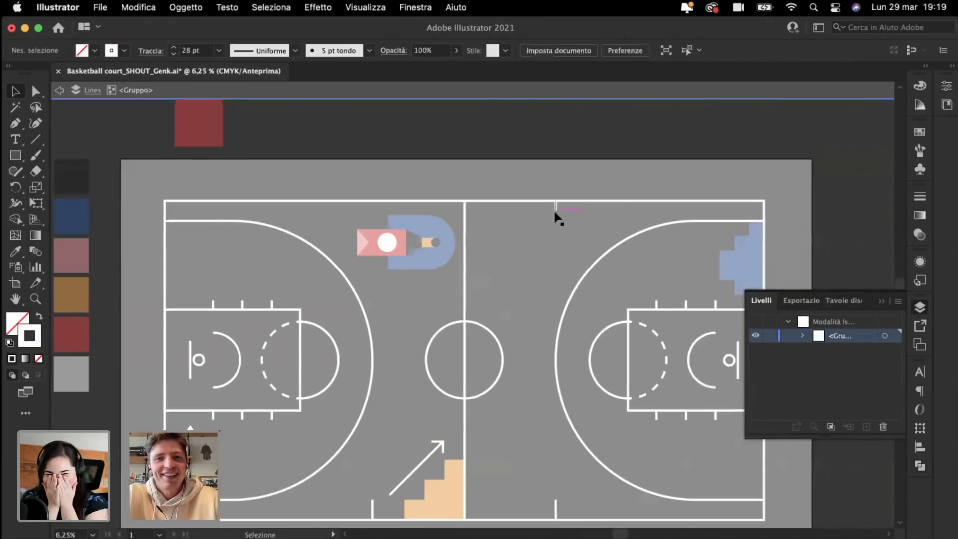
scroll(553, 209, down, 3)
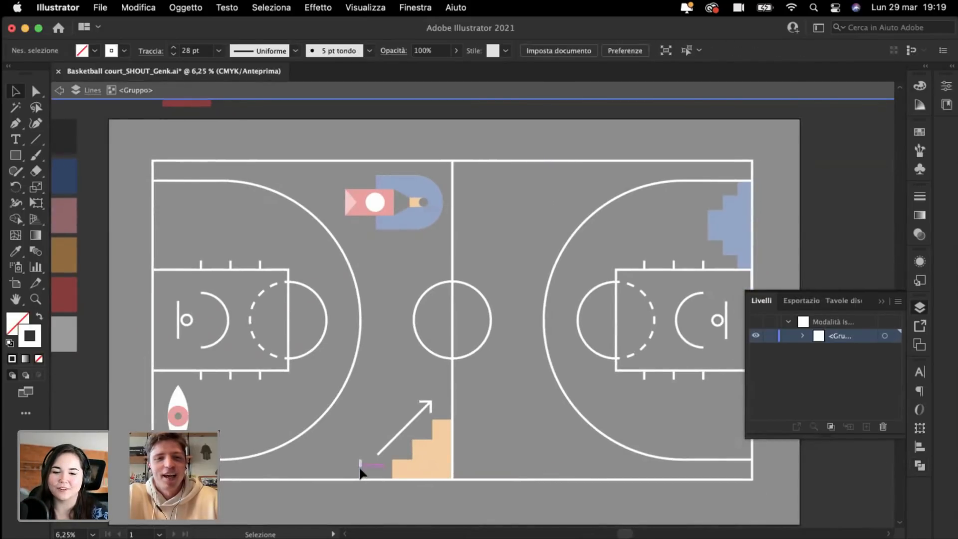
key(Escape)
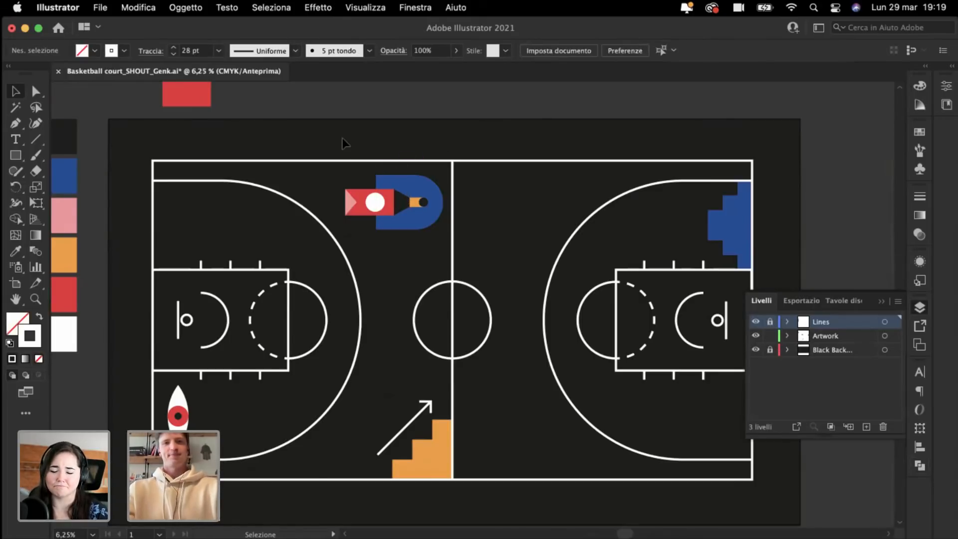
Step: Move the rocket icon onto the left half-court toward the top-left corner
click(466, 247)
scroll(466, 246, left, 3)
scroll(466, 246, up, 1)
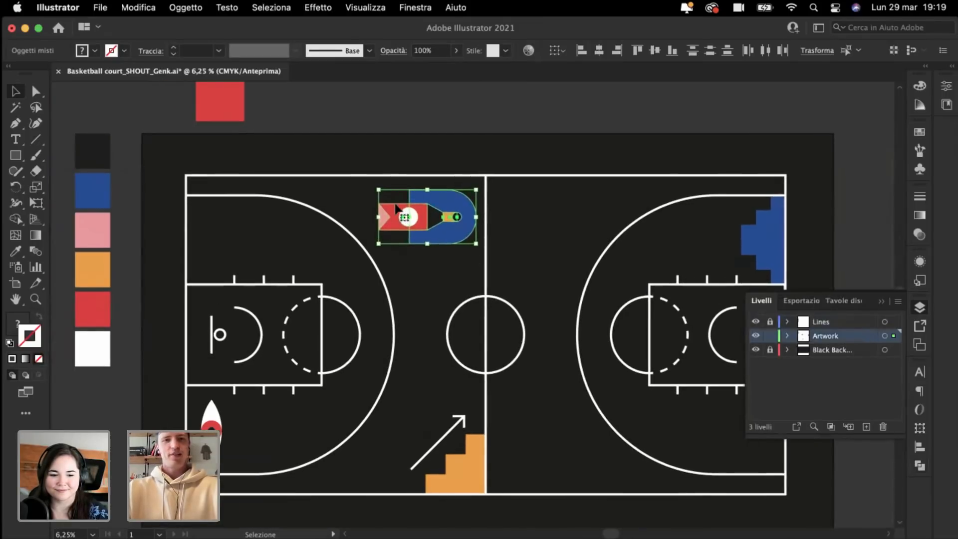
drag(419, 218, 237, 241)
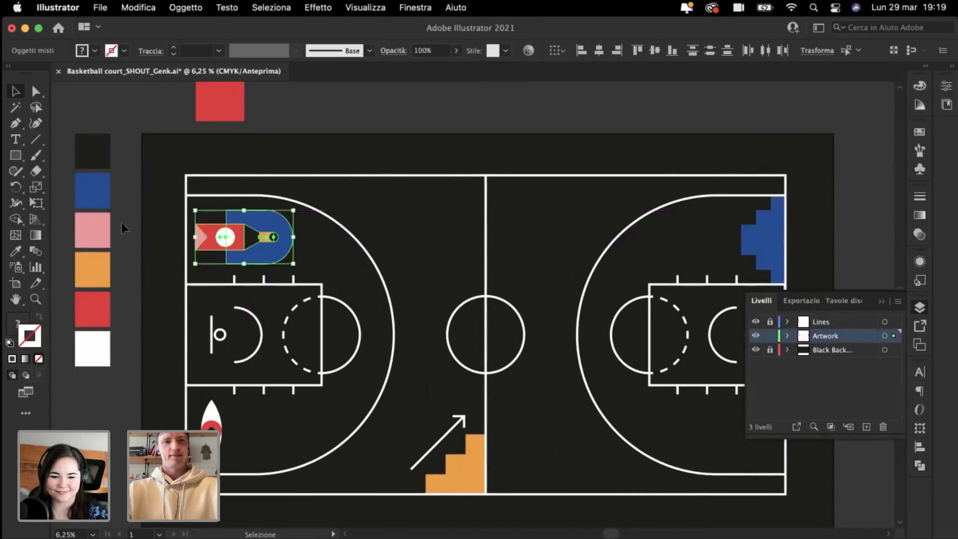
click(122, 223)
Step: Nudge the rocket upward and enlarge it slightly by a corner handle
scroll(148, 225, left, 3)
key(super+plus)
key(super+plus)
key(super+plus)
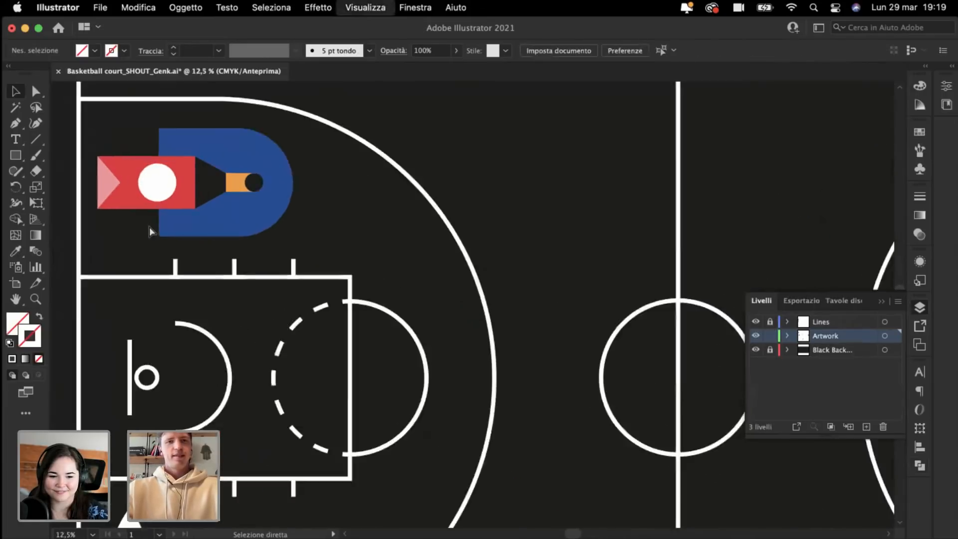
scroll(148, 227, left, 5)
scroll(149, 227, up, 2)
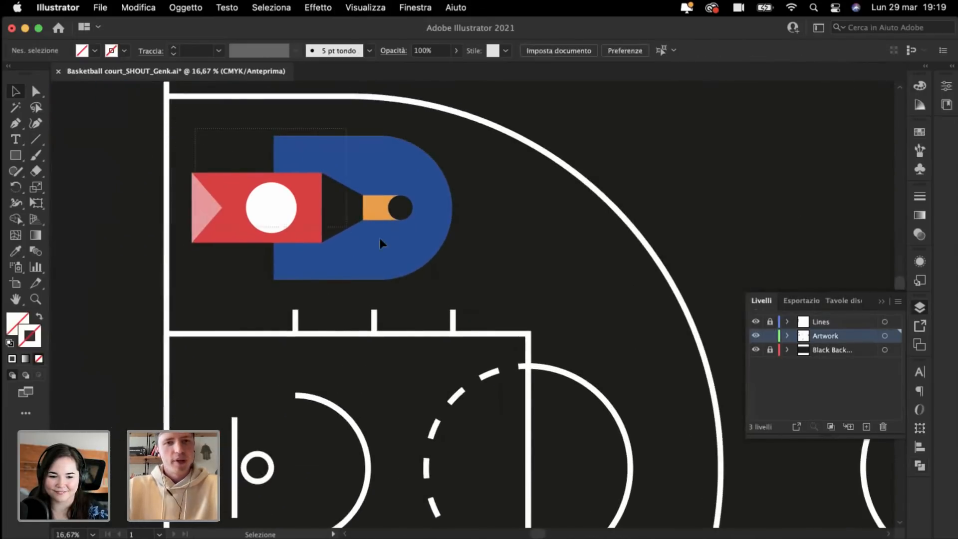
click(373, 265)
mouse_move(343, 260)
mouse_down()
mouse_move(334, 367)
mouse_move(346, 375)
mouse_move(342, 244)
mouse_up()
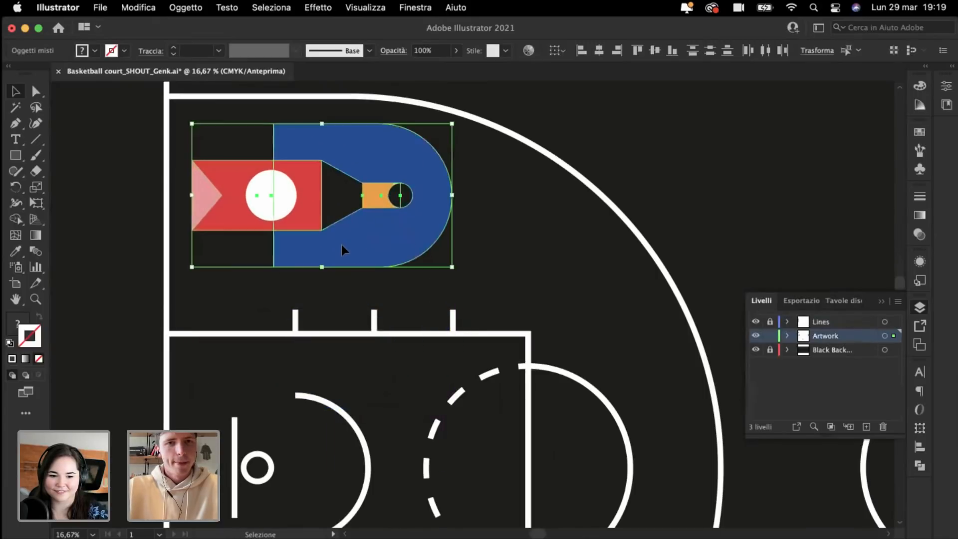
drag(452, 267, 495, 305)
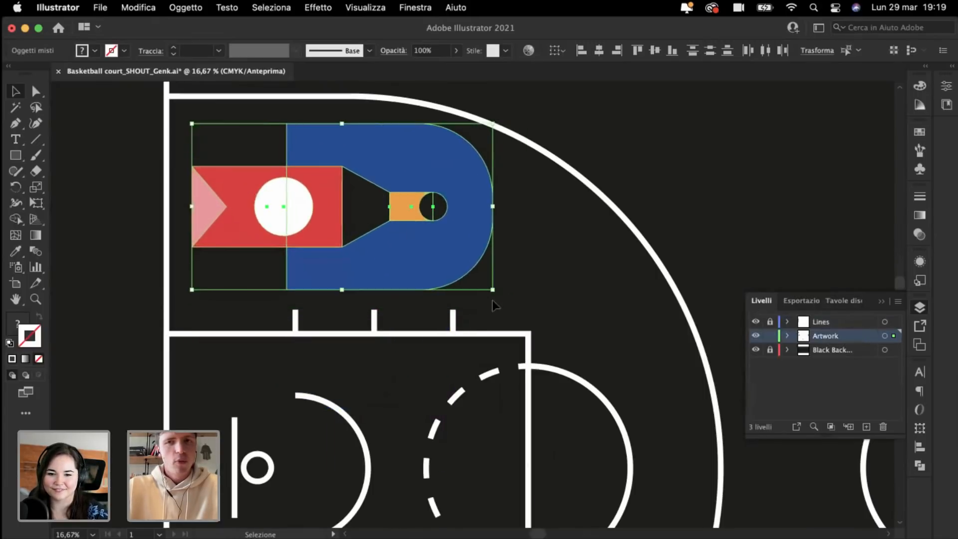
mouse_move(316, 226)
mouse_down()
mouse_move(326, 347)
mouse_move(311, 229)
mouse_up()
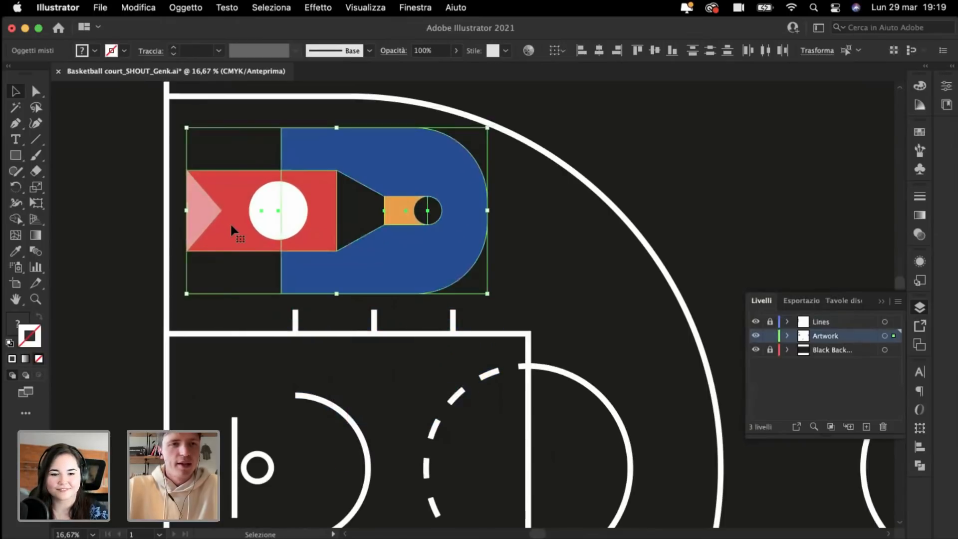
click(101, 227)
Step: Rotate the blue stair group 90° into an upright pyramid and move it left and down
key(super+minus)
key(super+minus)
key(super+minus)
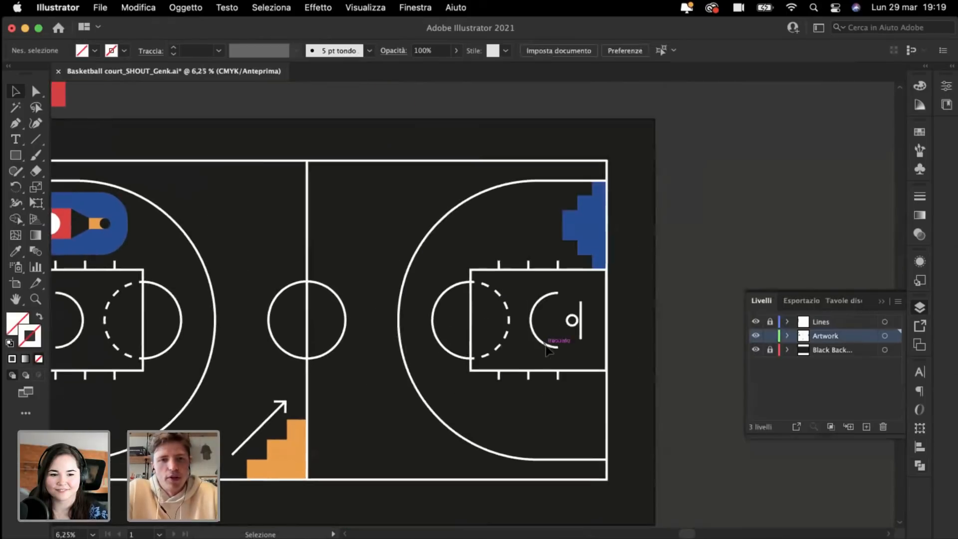
key(super+plus)
key(super+plus)
key(super+plus)
click(425, 220)
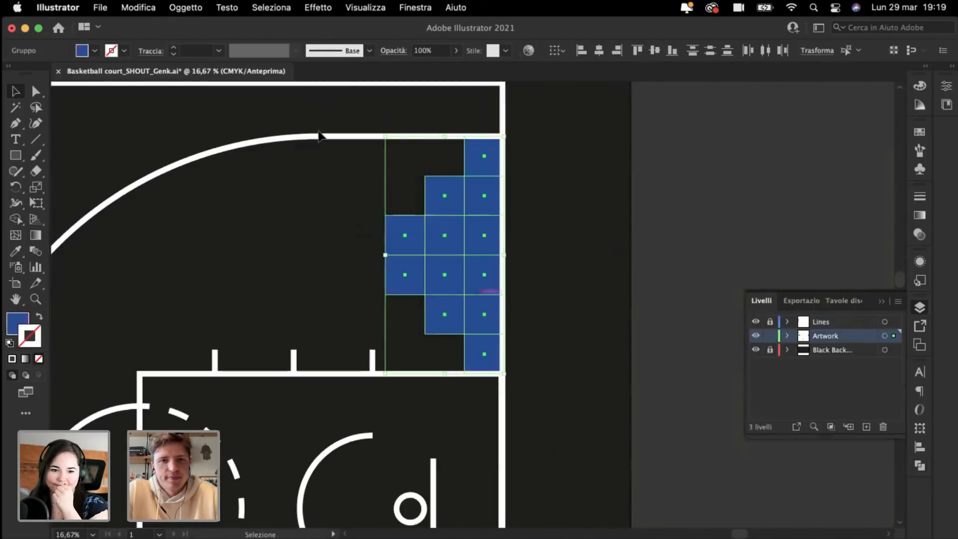
drag(384, 130, 557, 229)
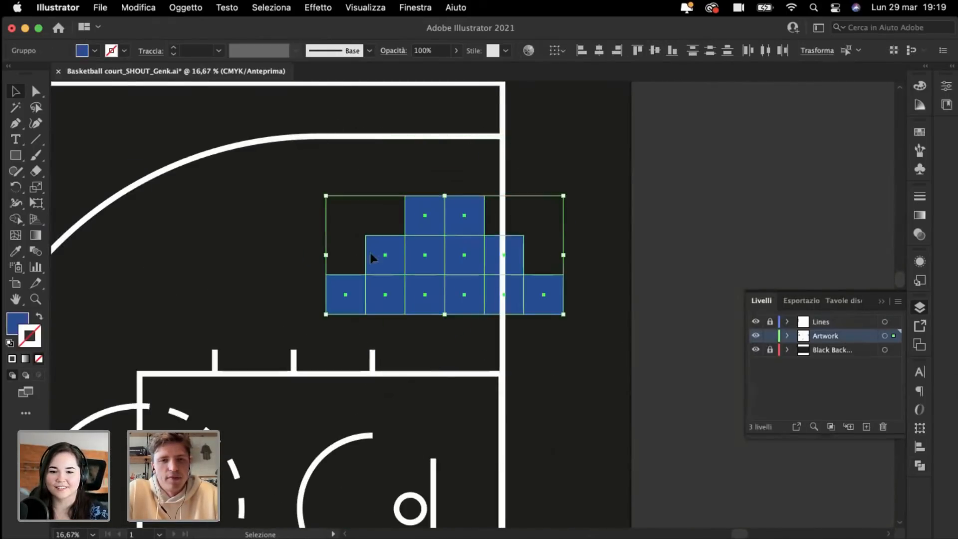
drag(332, 305, 321, 278)
key(a)
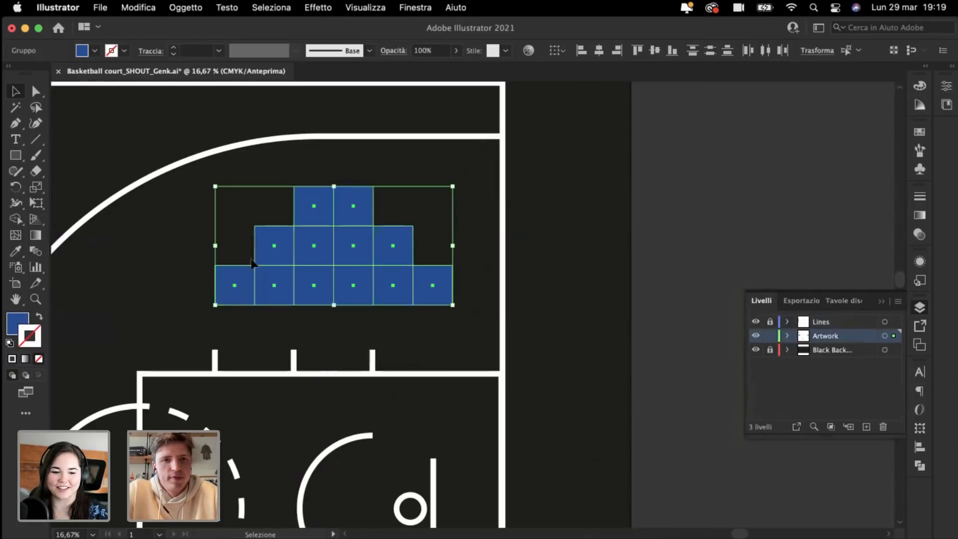
click(187, 250)
key(super+plus)
key(super+plus)
Step: Add a text label '1' beside the stairs and set it in Archivo Medium
key(t)
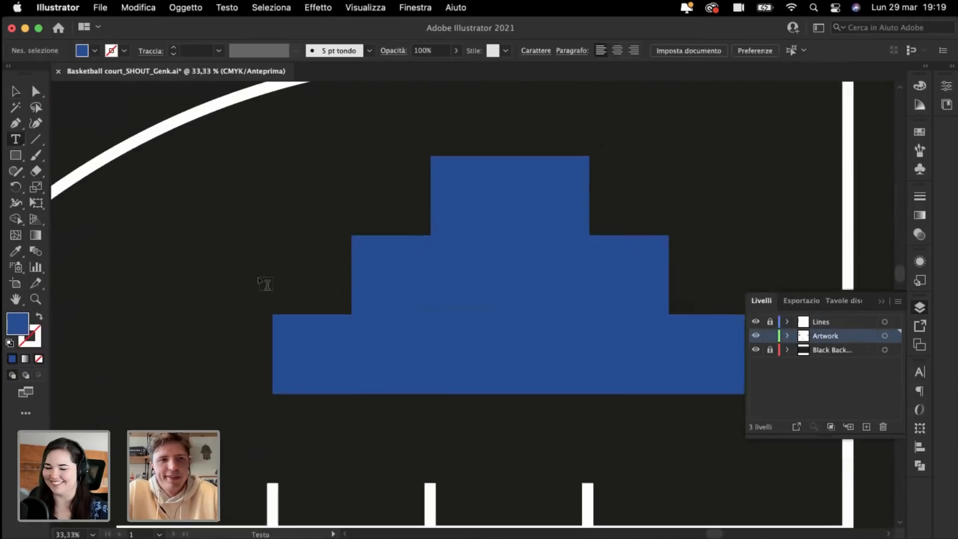
click(209, 258)
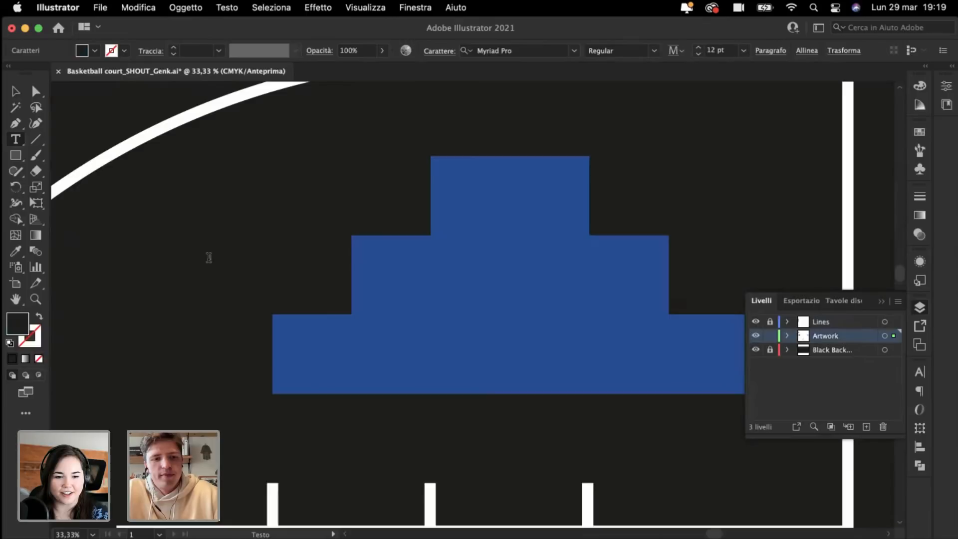
text(1)
key(super+a)
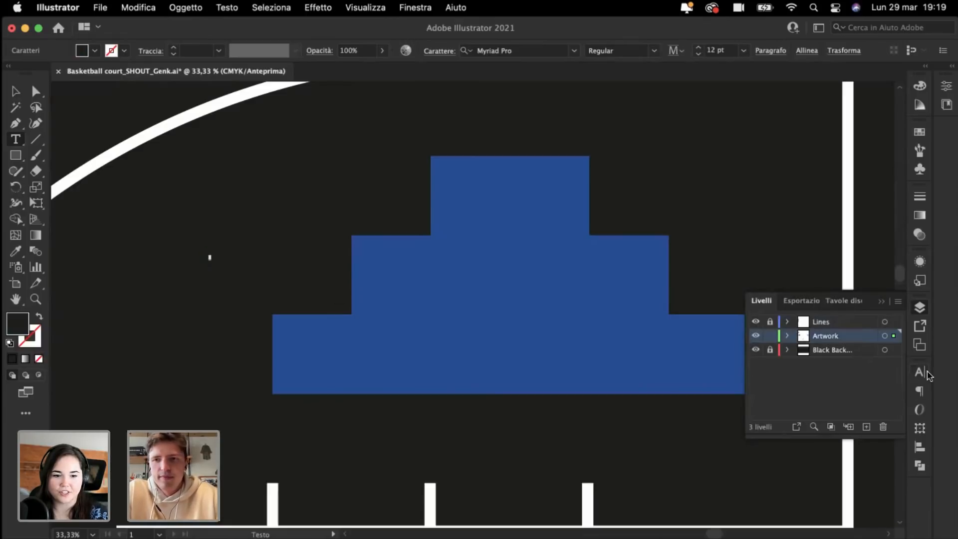
click(921, 372)
click(897, 319)
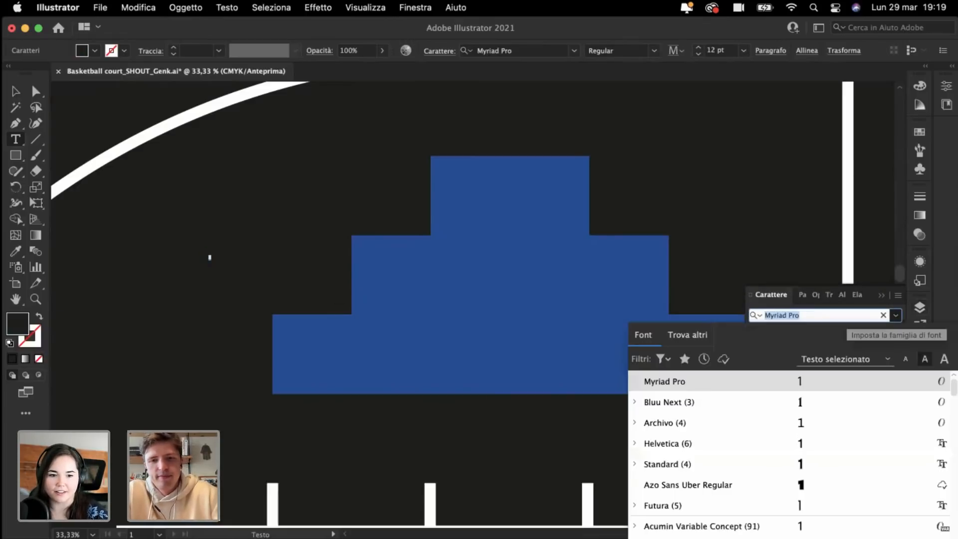
text(arc)
click(688, 402)
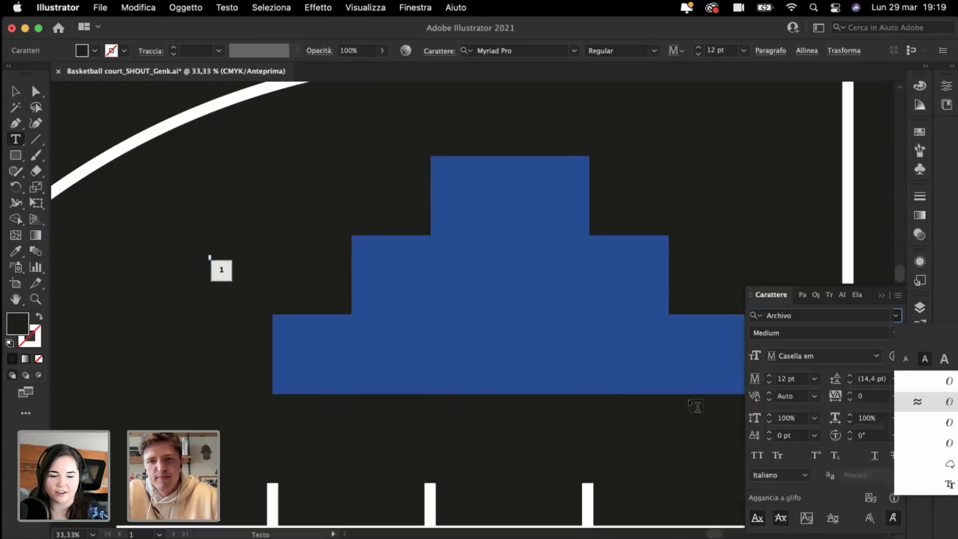
Step: Set the 1 to 160 pt and move it onto the top podium step
click(17, 92)
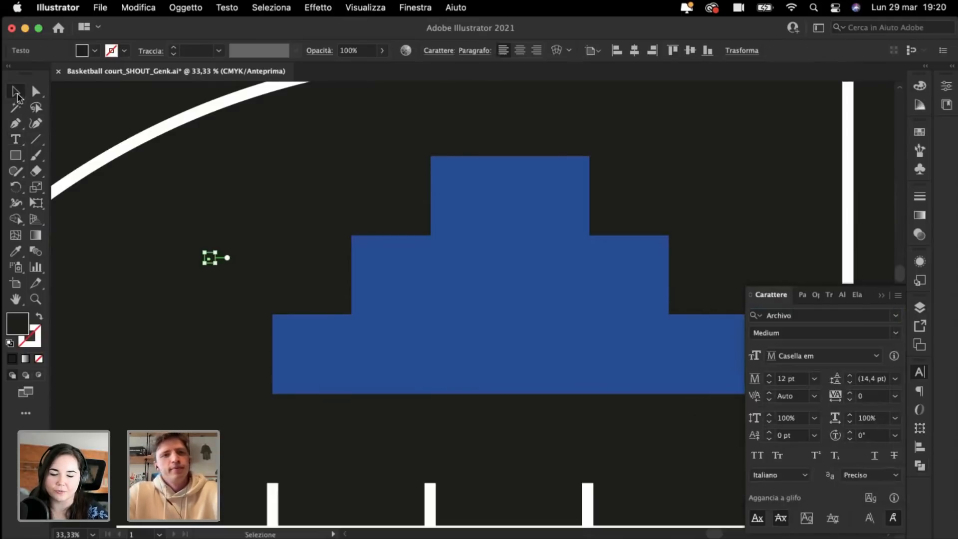
click(787, 380)
text(160)
key(Return)
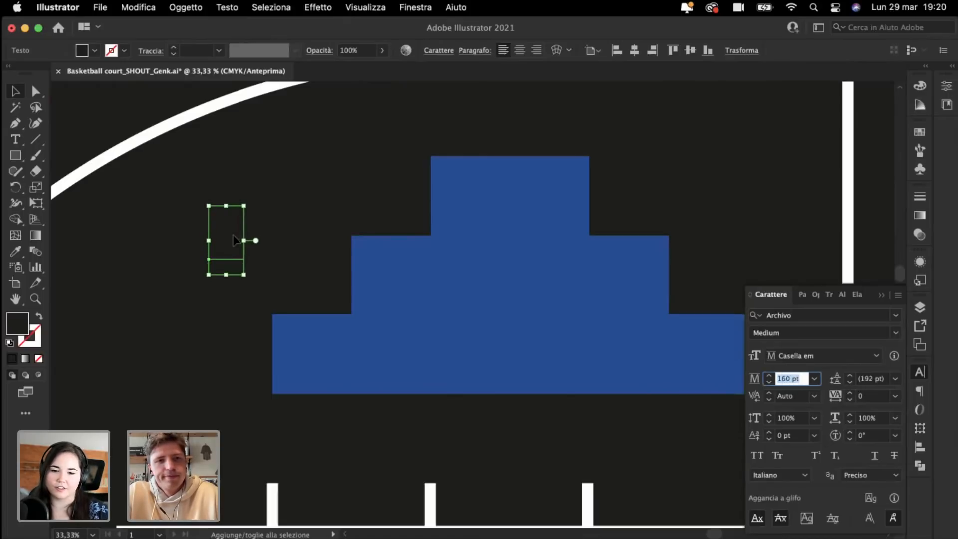
drag(226, 235, 505, 214)
Step: Shift the six podium squares left to close the pyramid, place the 1 on top and set it to 240 pt
click(613, 360)
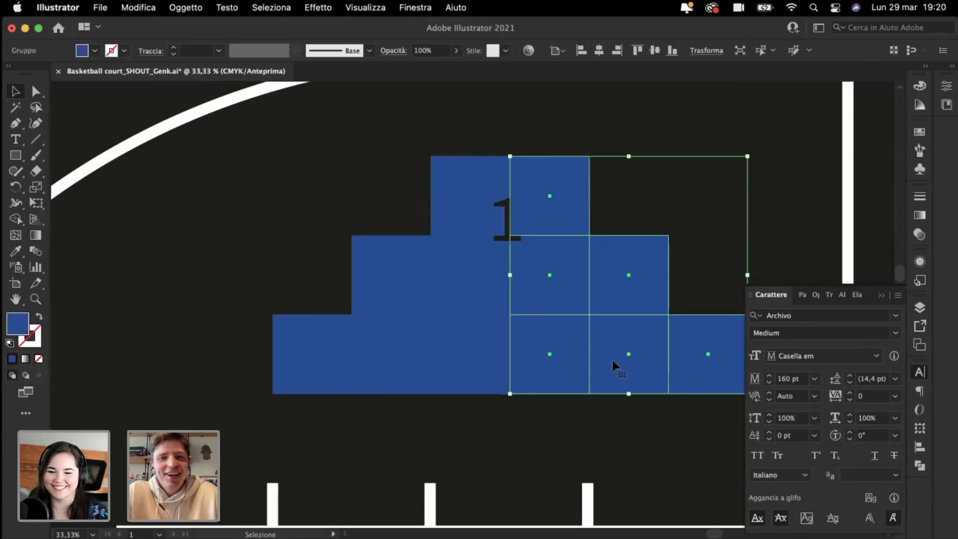
drag(612, 361, 488, 357)
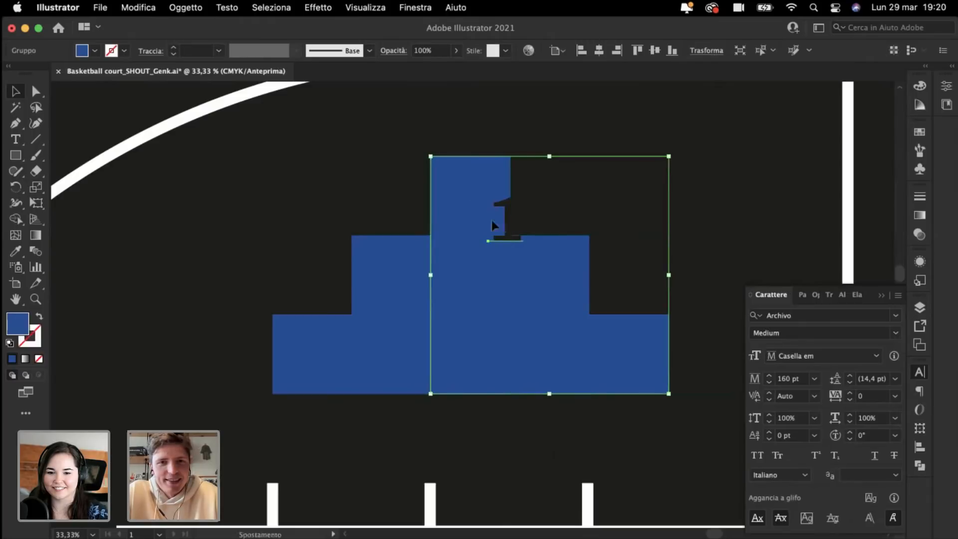
drag(492, 221, 470, 214)
click(787, 378)
key(shift+Up)
key(shift+Up)
key(shift+Up)
key(shift+Up)
key(shift+Up)
key(shift+Up)
key(shift+Up)
key(shift+Up)
key(shift+Up)
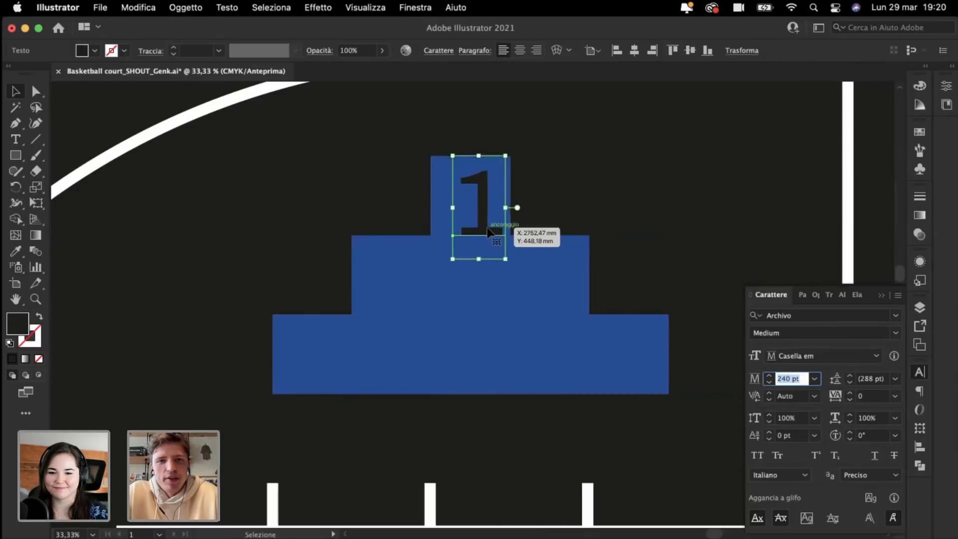
key(shift+Down)
Step: Copy the 1 onto both middle-tier squares, deleting the extra copy on the bottom tier
drag(483, 232, 481, 309)
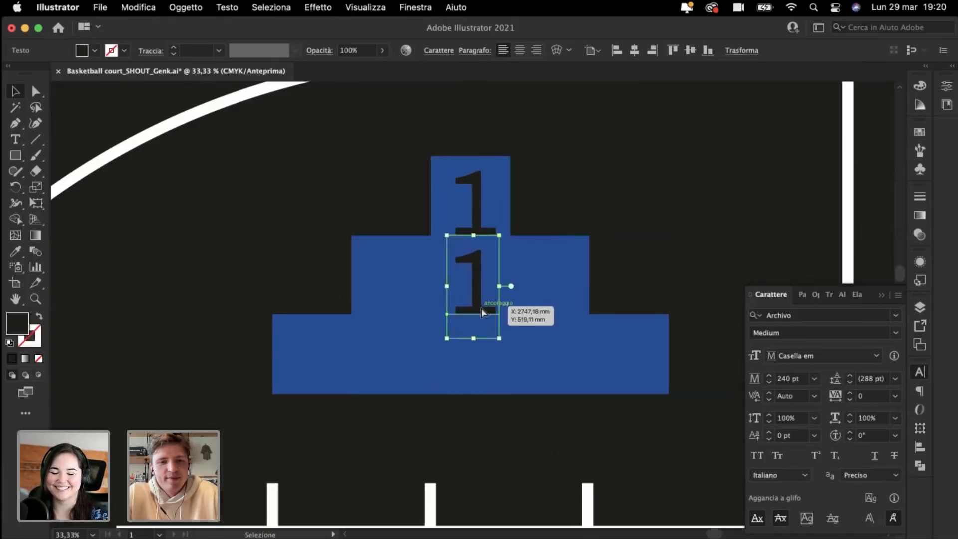
key(super+d)
key(Delete)
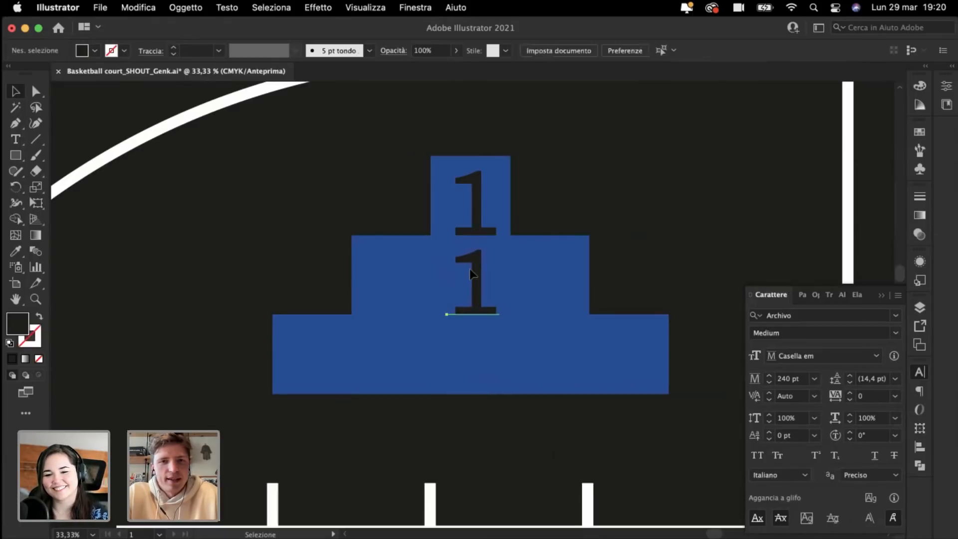
drag(469, 269, 538, 278)
double_click(393, 295)
Step: Retype both middle-tier 1s as 2, then nudge the right 2 and the top 1 into alignment
double_click(394, 296)
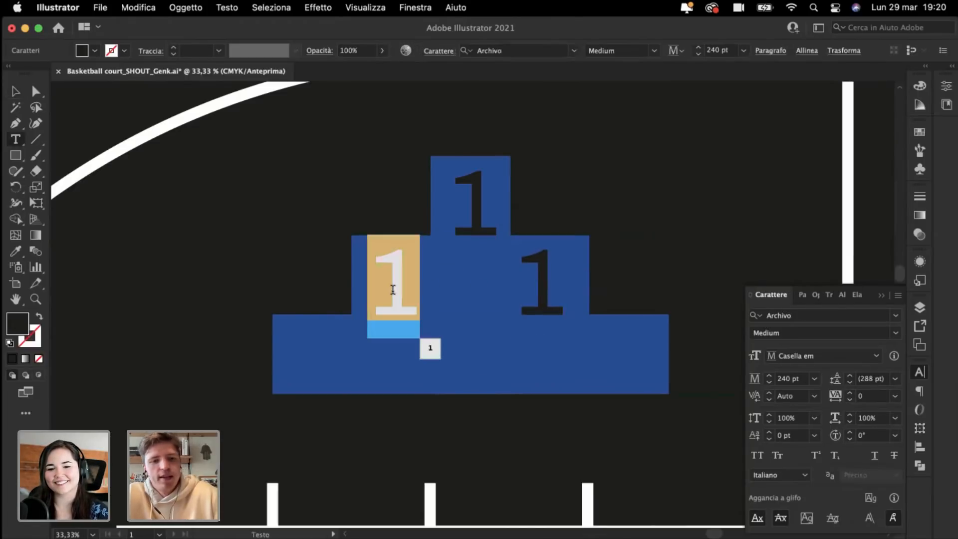
text(2)
double_click(549, 303)
text(2)
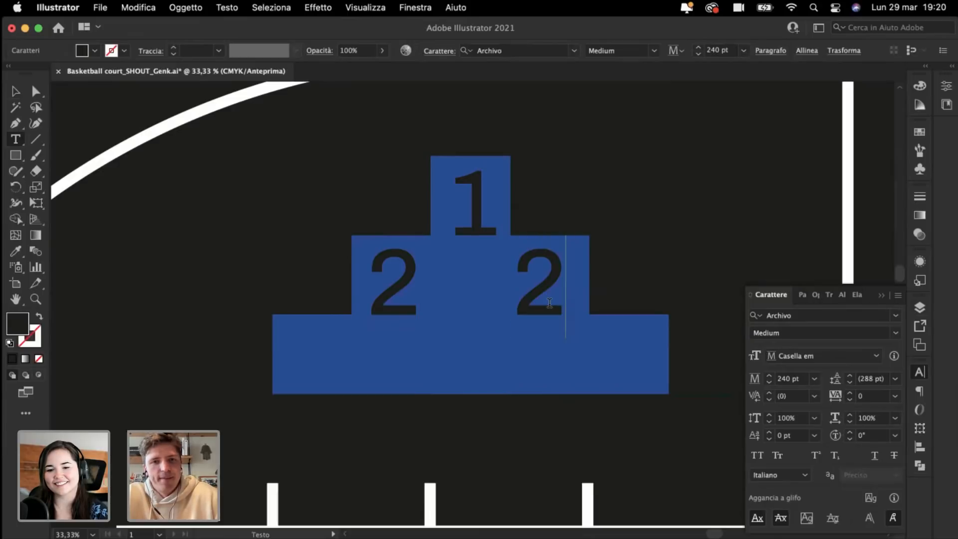
key(Escape)
click(271, 203)
click(16, 90)
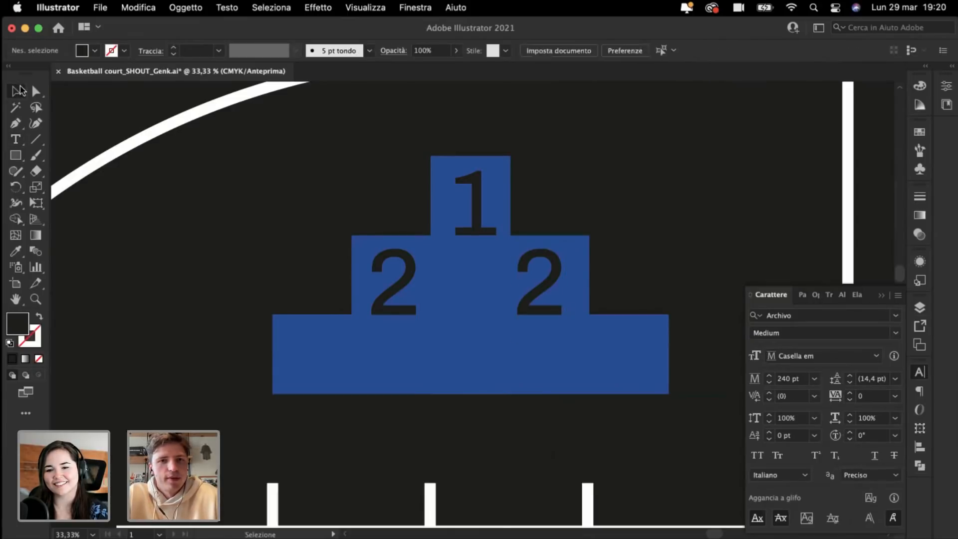
drag(559, 283, 567, 280)
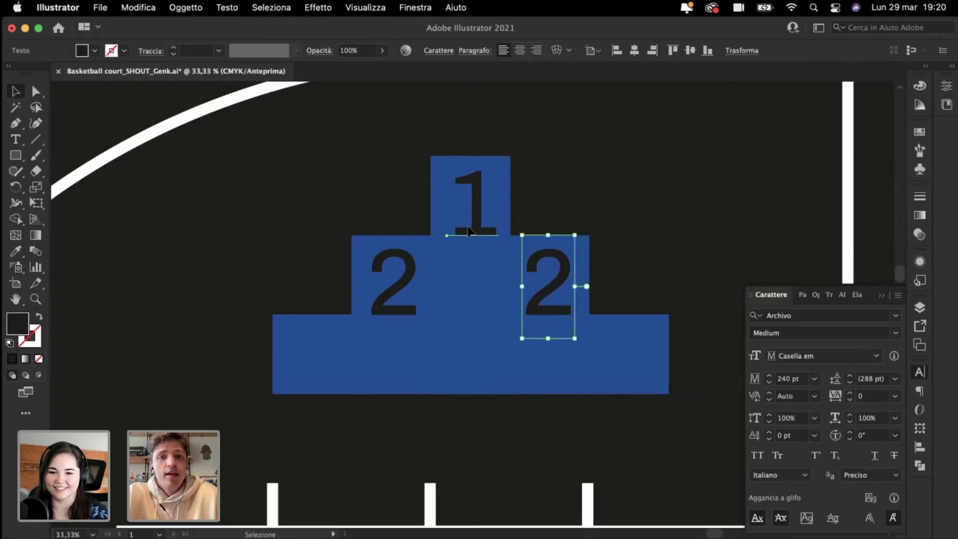
drag(468, 231, 469, 231)
click(637, 207)
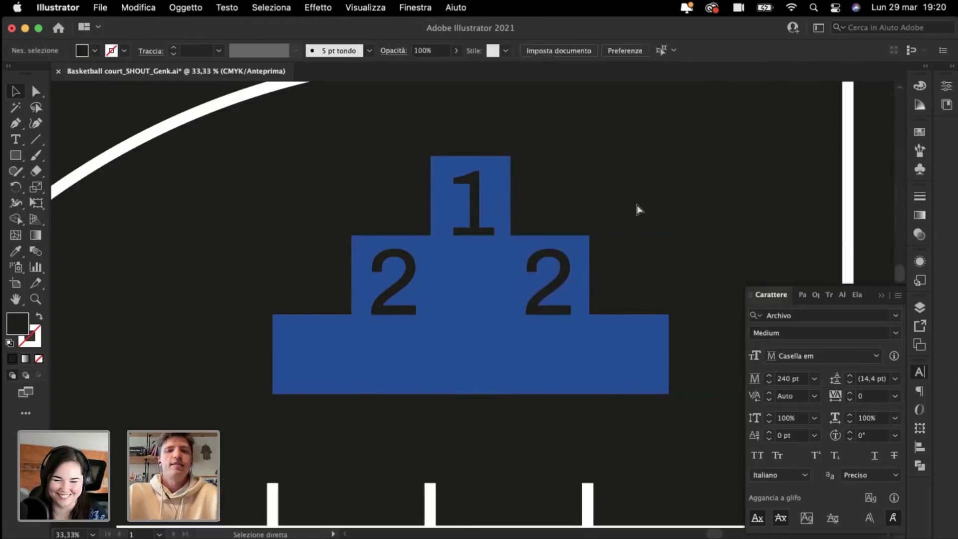
key(super+minus)
key(super+minus)
key(super+minus)
key(super+plus)
key(super+plus)
key(super+plus)
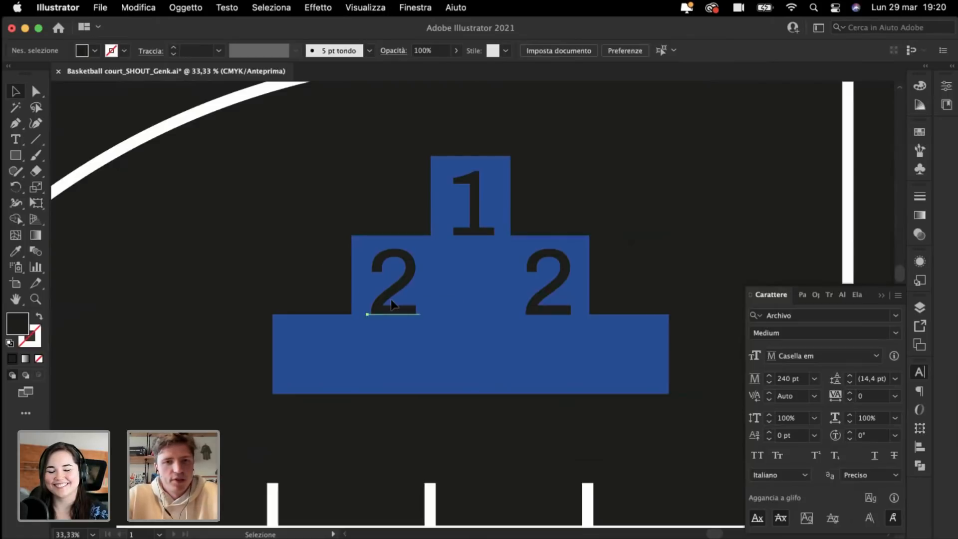
Step: Copy a 2 into the bottom tier's left end, retype it as 3, and copy it to the right end
drag(391, 300, 306, 368)
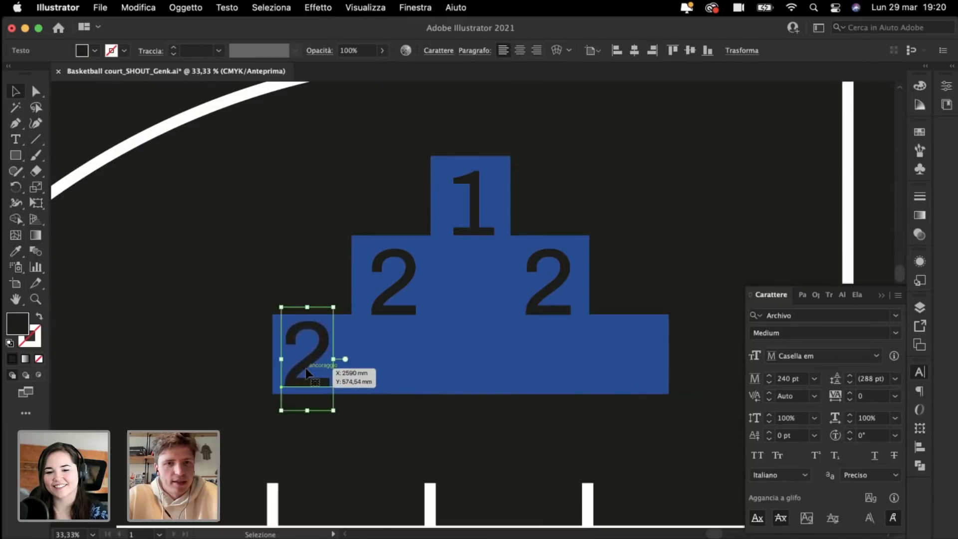
double_click(306, 367)
text(3)
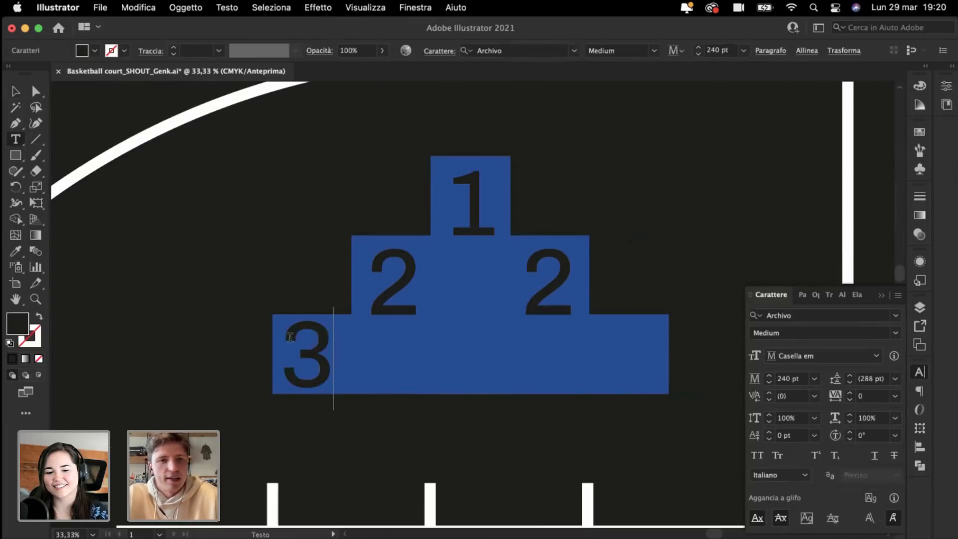
click(16, 92)
click(220, 223)
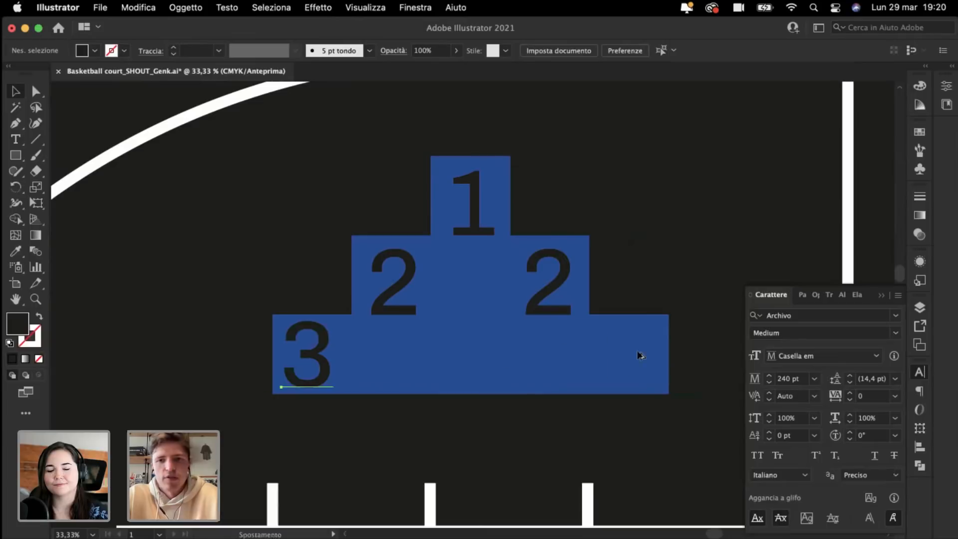
drag(641, 356, 641, 349)
click(654, 214)
click(656, 233)
Step: Raise both middle-tier 2s slightly so they sit evenly in their squares
click(560, 298)
key(super+plus)
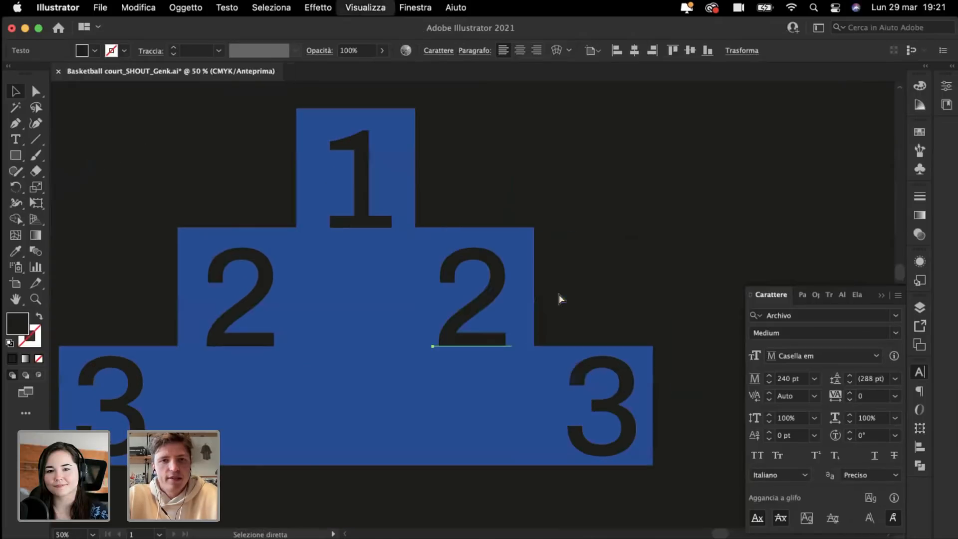
shift+click(229, 321)
drag(228, 318, 228, 311)
click(677, 181)
key(super+minus)
key(super+minus)
key(super+minus)
key(super+minus)
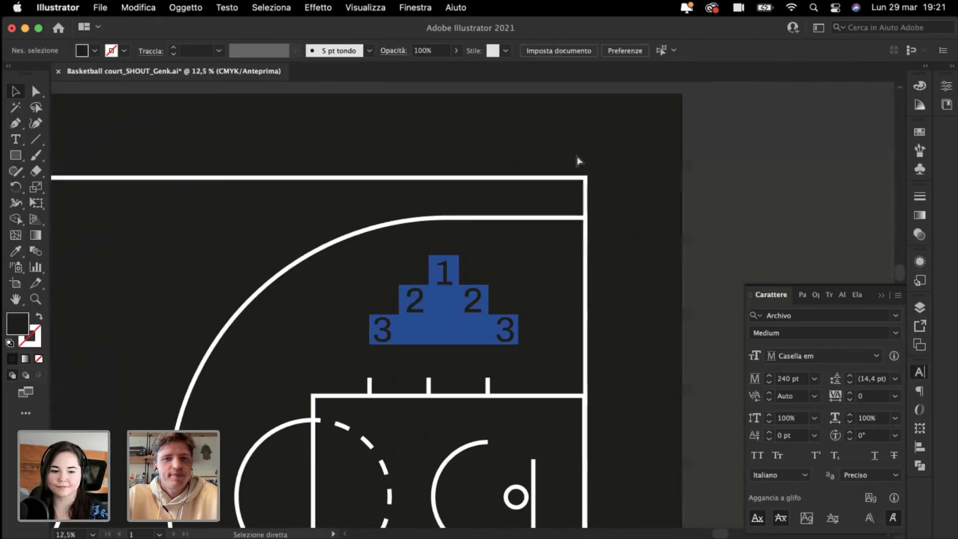
Step: Copy a 2 into the middle square and repeat-copy the 3 across the bottom tier
key(super+plus)
key(super+plus)
drag(317, 300, 393, 299)
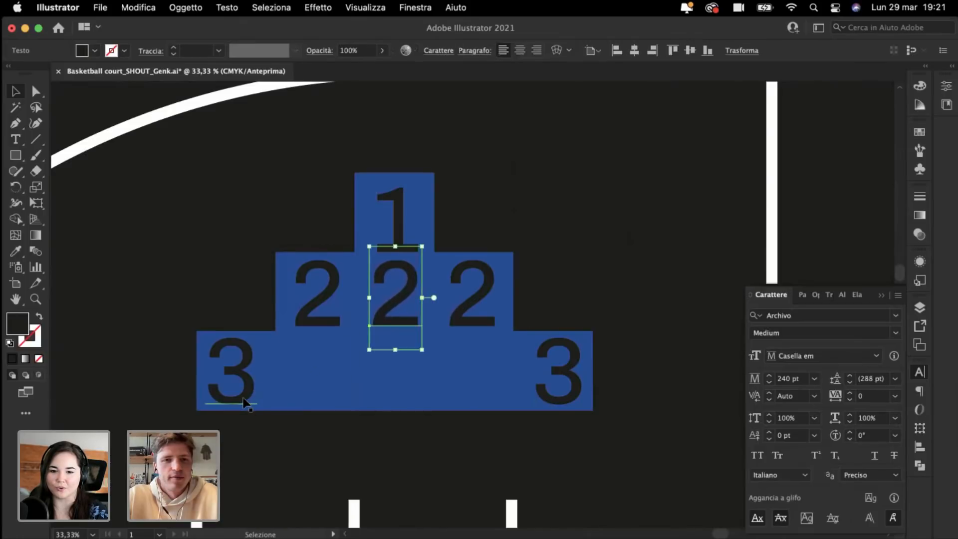
drag(244, 404, 329, 404)
key(super+d)
key(super+d)
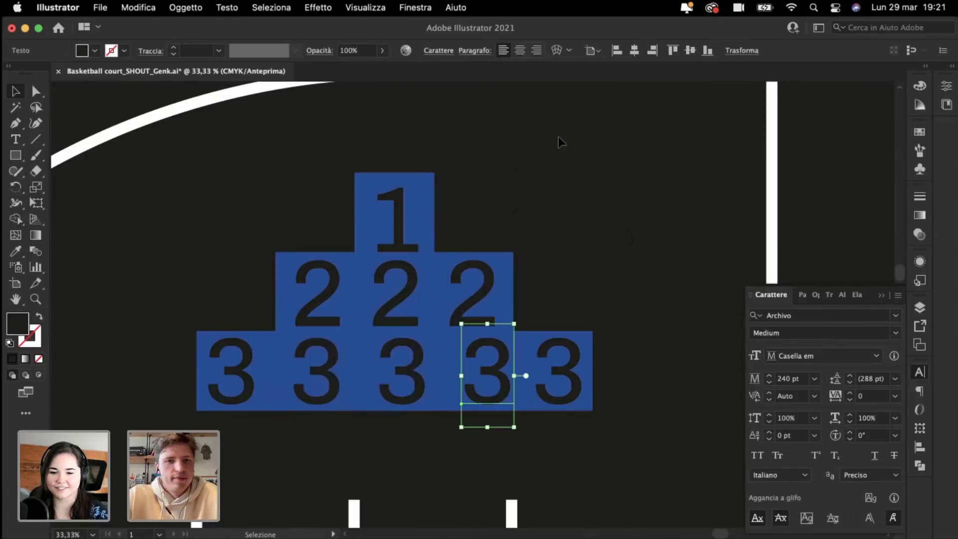
click(560, 142)
Step: Reposition the bottom-tier 3s so all five are evenly spaced
drag(423, 386, 415, 381)
drag(412, 373, 414, 374)
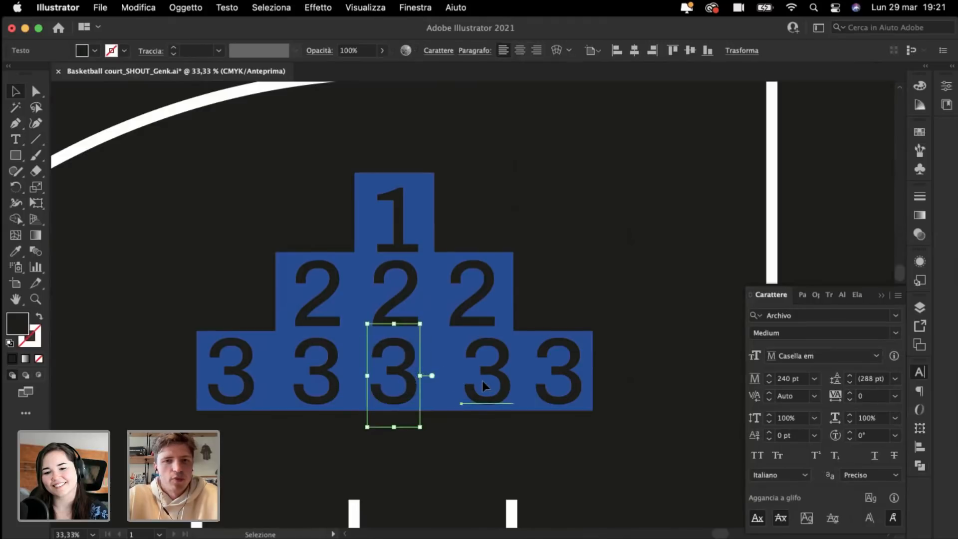
drag(482, 382, 473, 387)
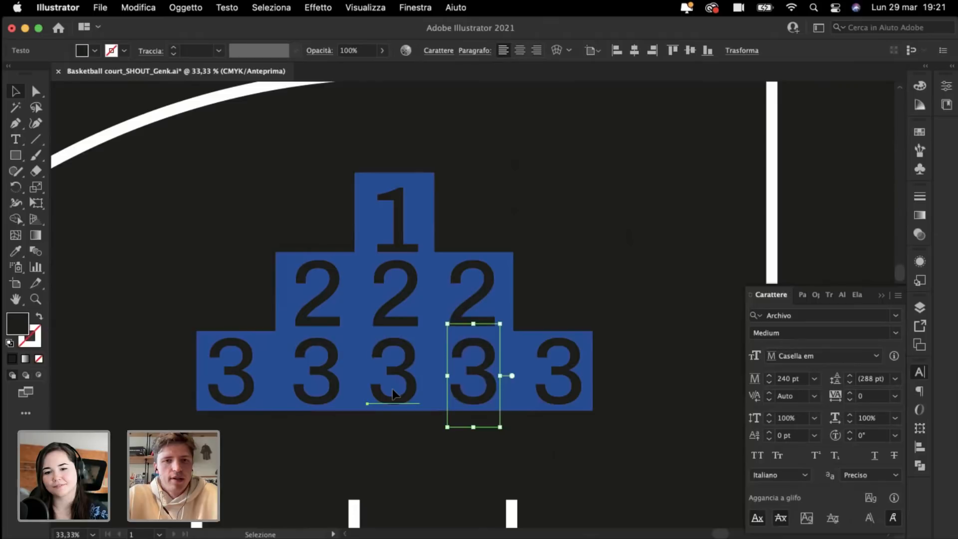
drag(394, 394, 388, 392)
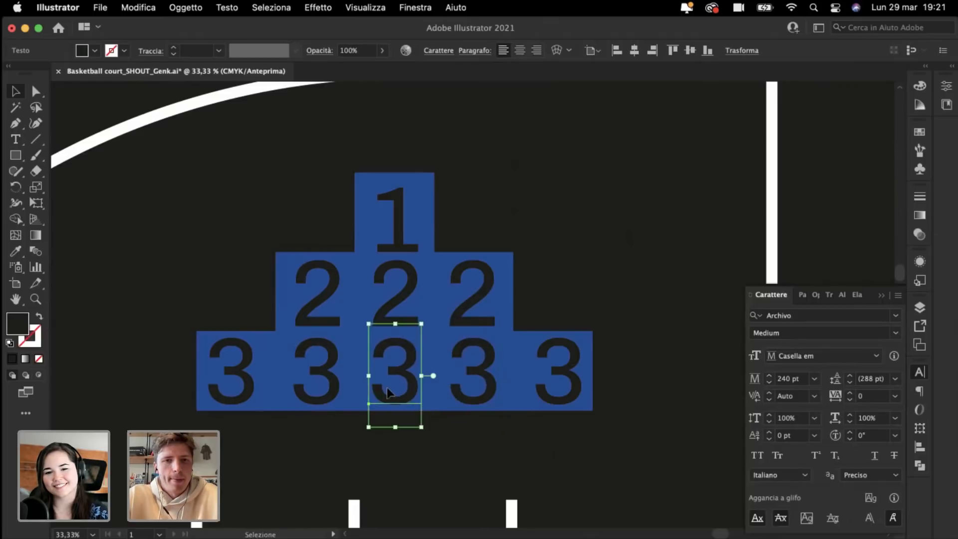
click(300, 381)
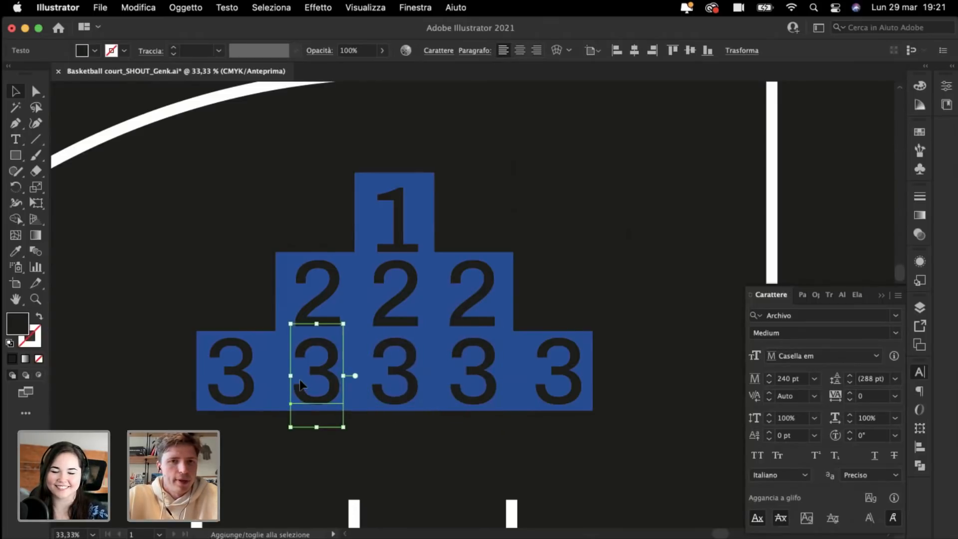
click(241, 212)
Step: Raise the 1 slightly within its top square
key(super+minus)
key(super+minus)
key(super+plus)
key(super+plus)
key(super+plus)
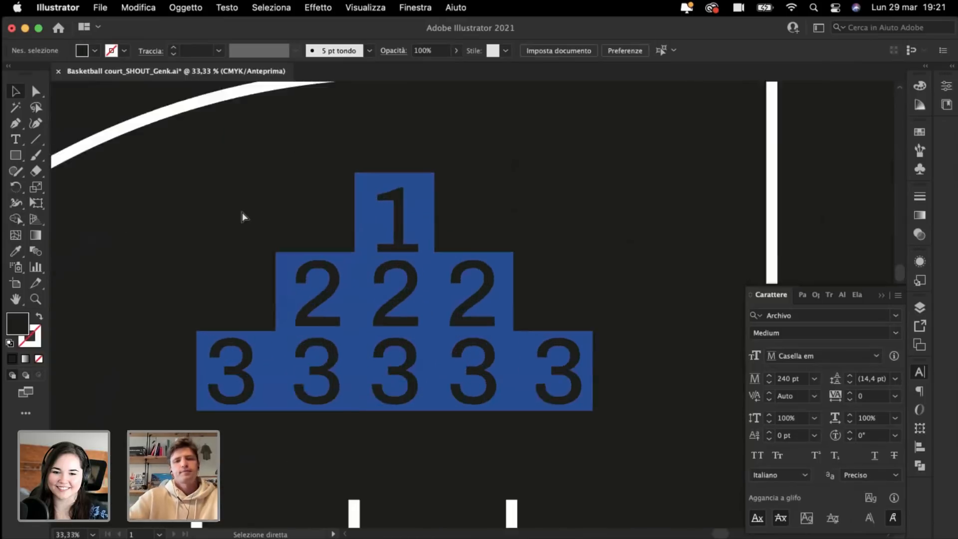
scroll(241, 211, up, 1)
scroll(242, 211, up, 1)
drag(418, 238, 418, 228)
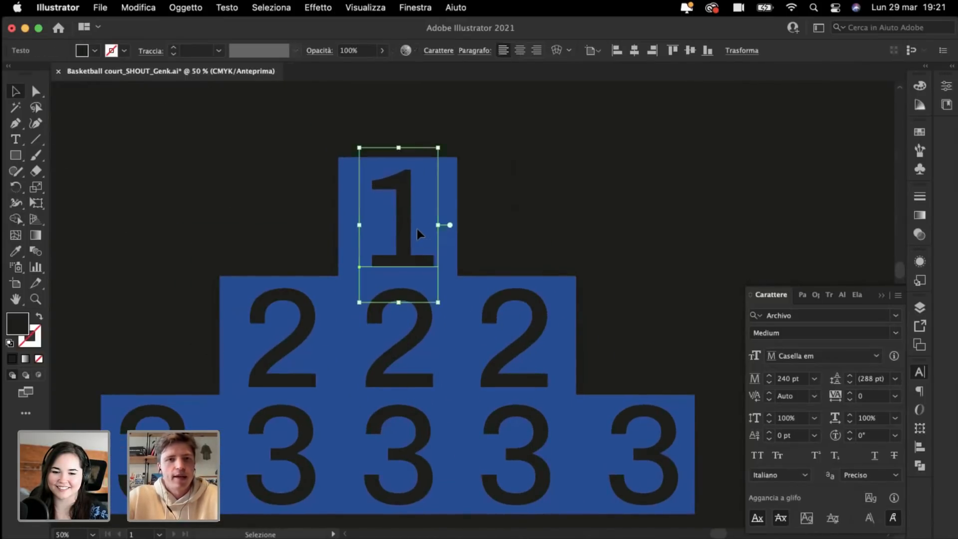
click(202, 181)
key(super+minus)
key(super+minus)
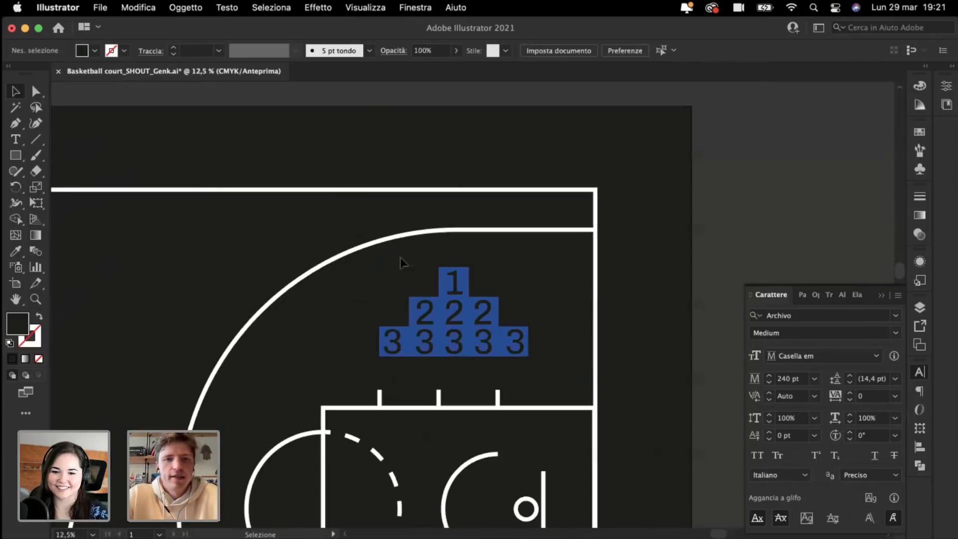
Step: Rotate the number pyramid 90°, move it to the court line intersection and enlarge it
key(super+a)
key(super+plus)
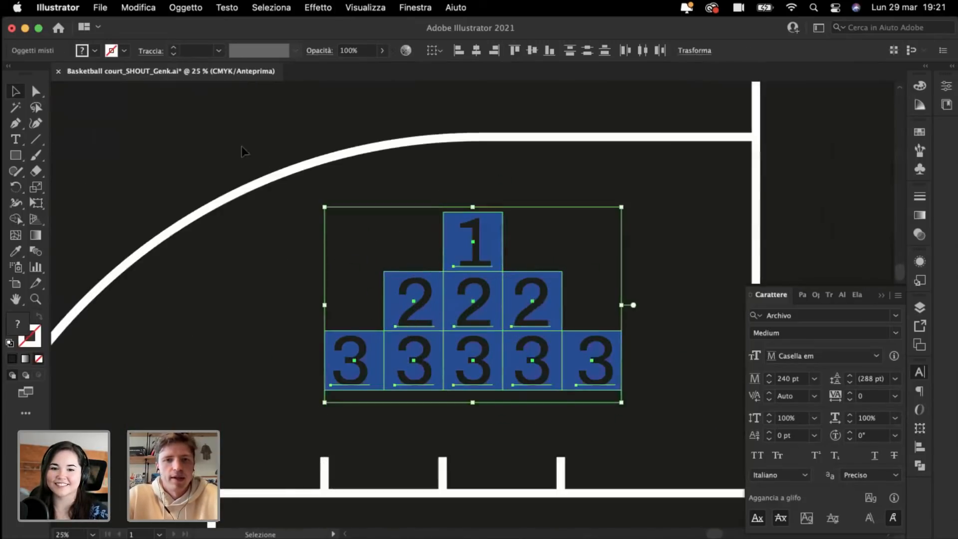
drag(321, 202, 419, 372)
drag(498, 333, 696, 316)
scroll(697, 316, right, 3)
scroll(697, 316, down, 1)
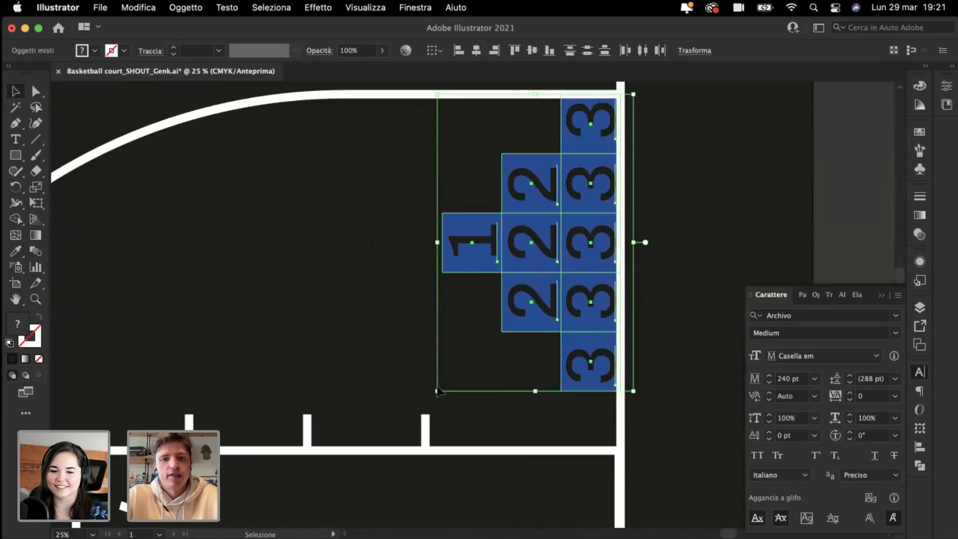
drag(437, 393, 390, 451)
click(257, 252)
Step: Close the character formatting panel and zoom in on the icon at the court's top-left
key(super+minus)
key(super+minus)
key(super+minus)
scroll(257, 253, left, 6)
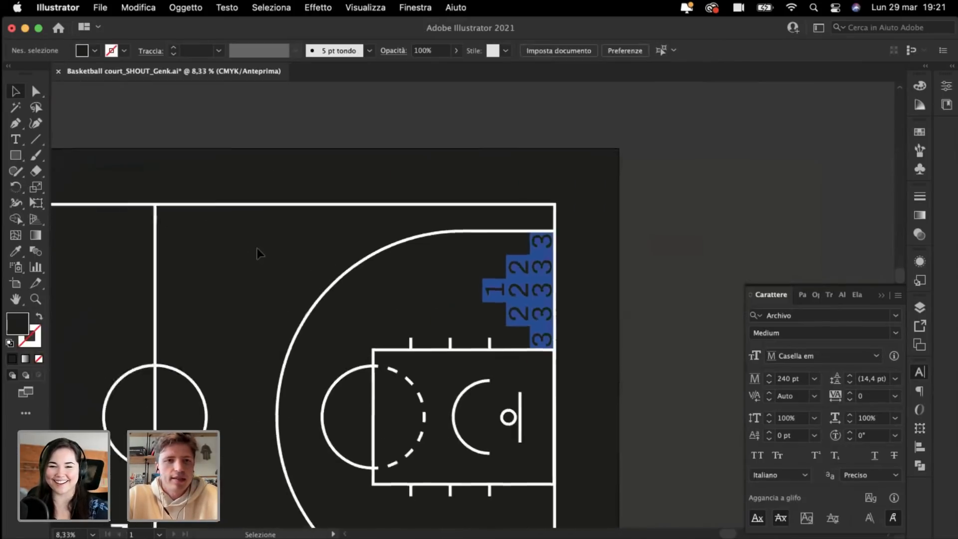
scroll(256, 253, left, 5)
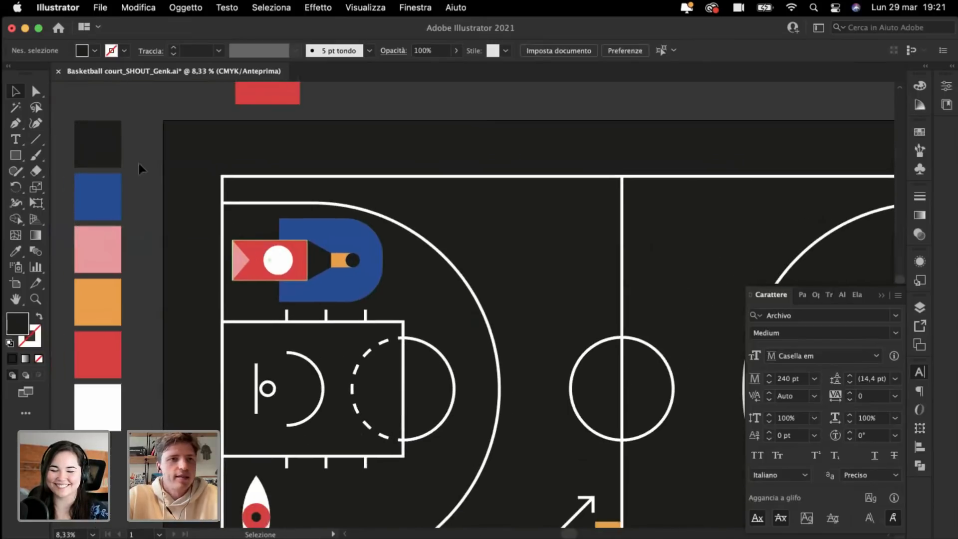
scroll(231, 178, left, 5)
scroll(231, 178, up, 1)
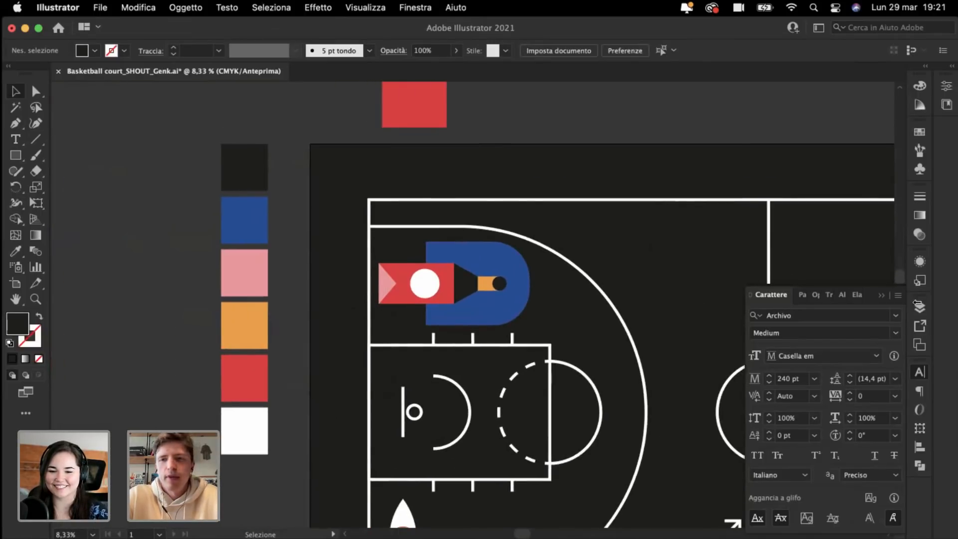
click(882, 296)
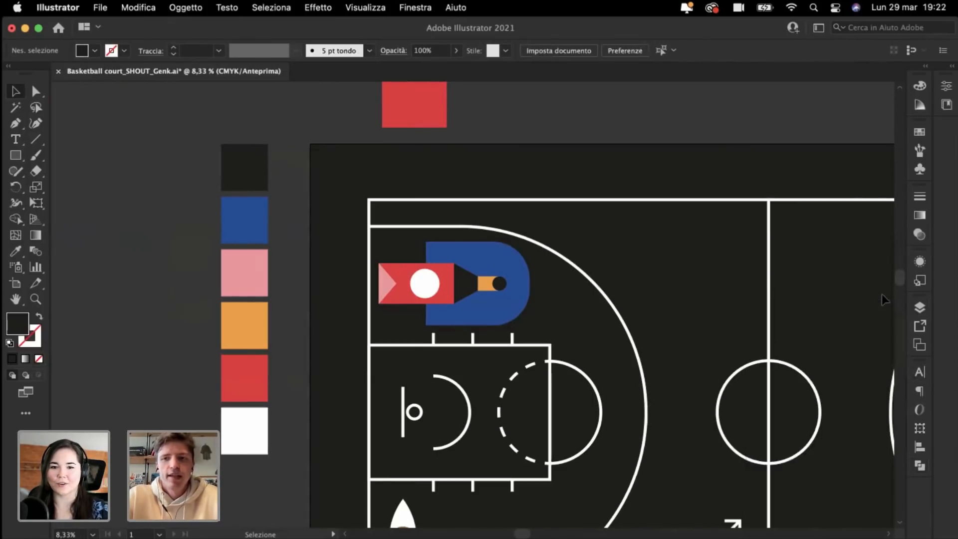
key(super+plus)
key(super+plus)
scroll(228, 94, left, 4)
scroll(229, 94, up, 1)
Step: Draw a tall rectangle over the icon's left side and send it behind the red flag
key(super+plus)
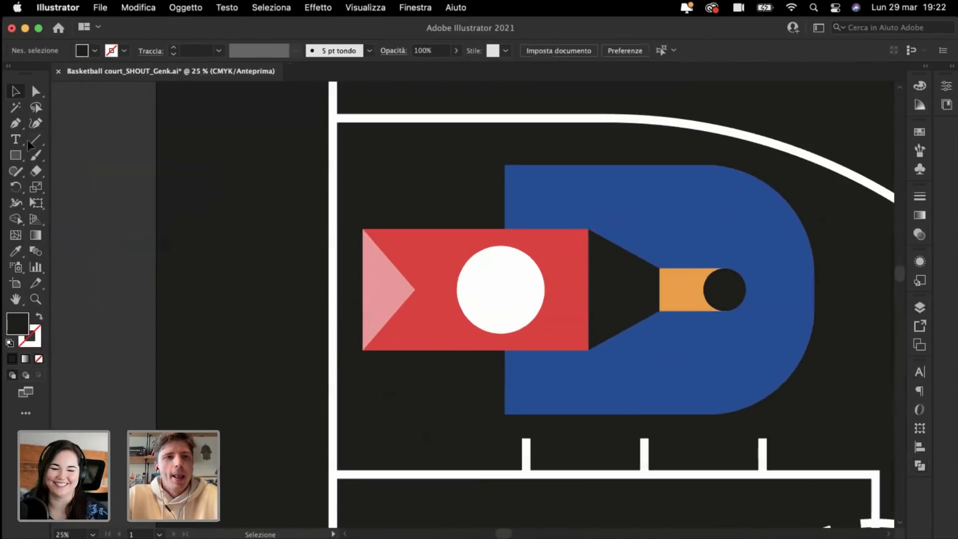
key(super+plus)
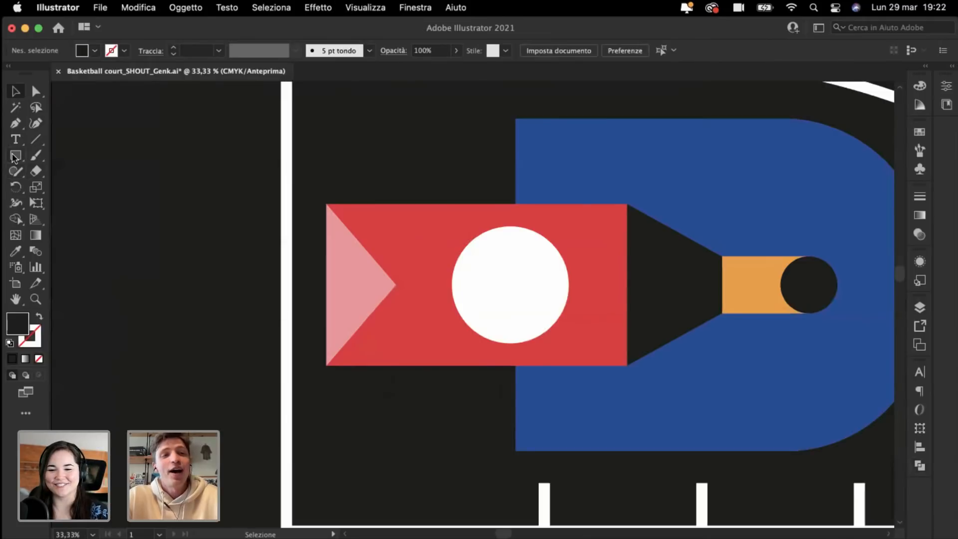
click(15, 156)
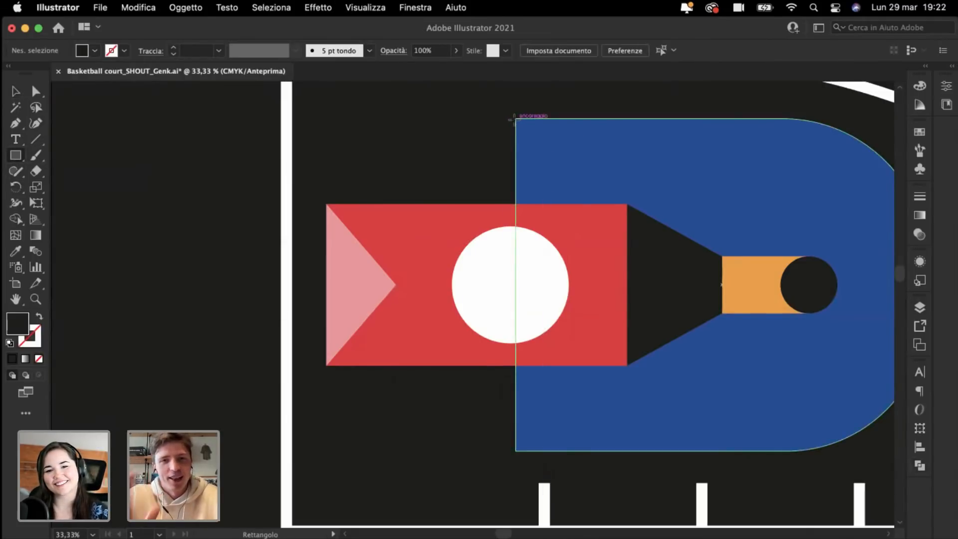
mouse_move(515, 120)
mouse_down()
mouse_move(327, 394)
mouse_move(321, 454)
mouse_move(338, 444)
mouse_move(325, 450)
mouse_up()
key(super+shift+bracketleft)
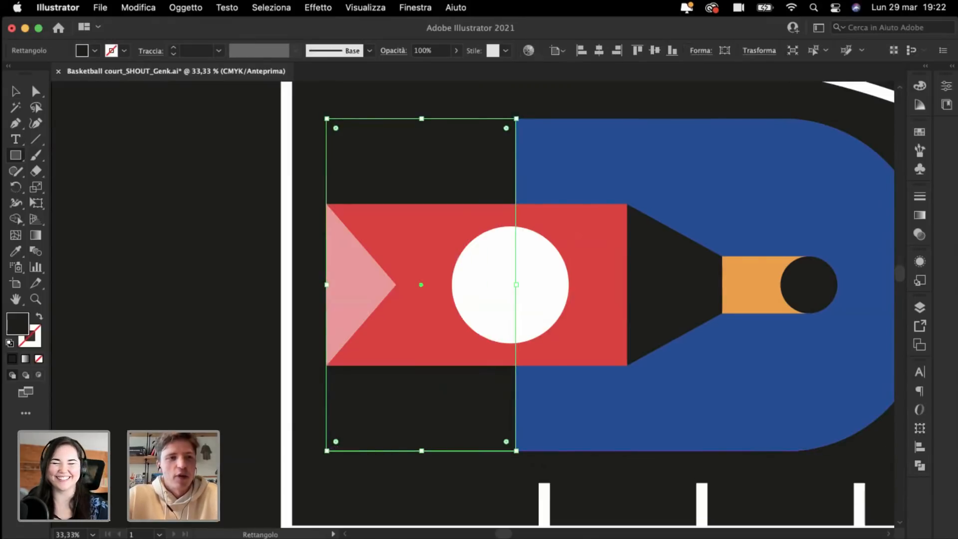
Step: Fill the new rectangle with the small bar's orange using the Eyedropper
click(14, 248)
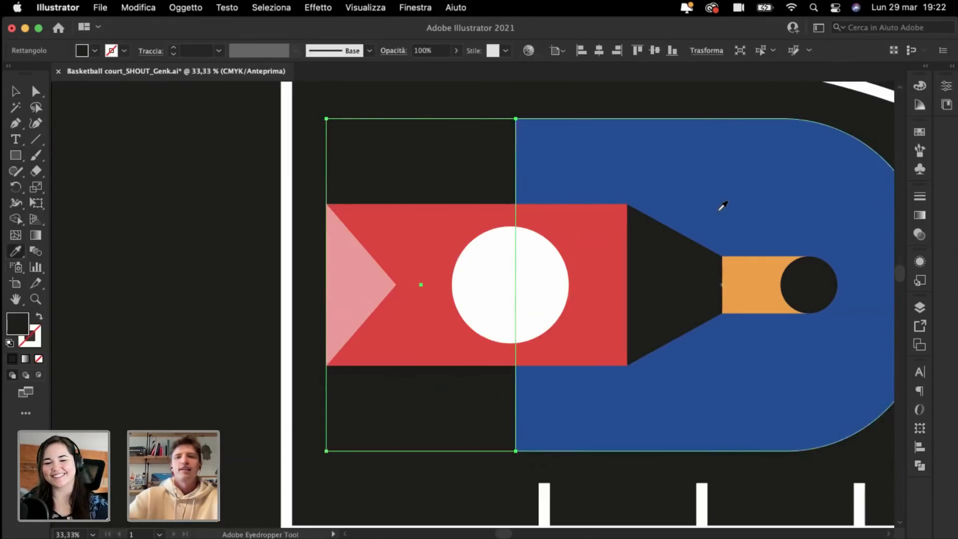
click(746, 265)
key(super+shift+a)
key(super+minus)
key(super+minus)
key(super+minus)
key(super+minus)
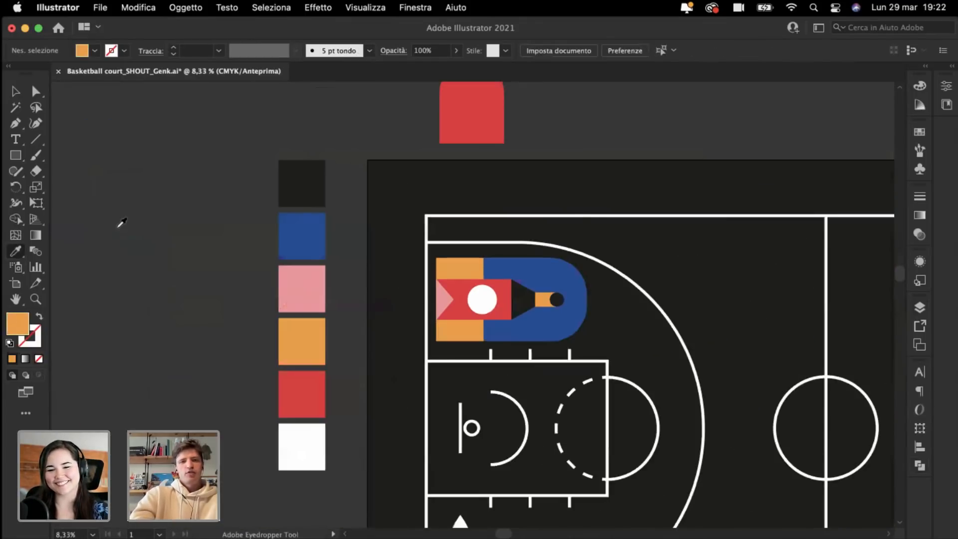
Step: Eyedrop the red swatch onto the D shape and the blue swatch onto the flag
key(super+plus)
key(super+plus)
key(super+plus)
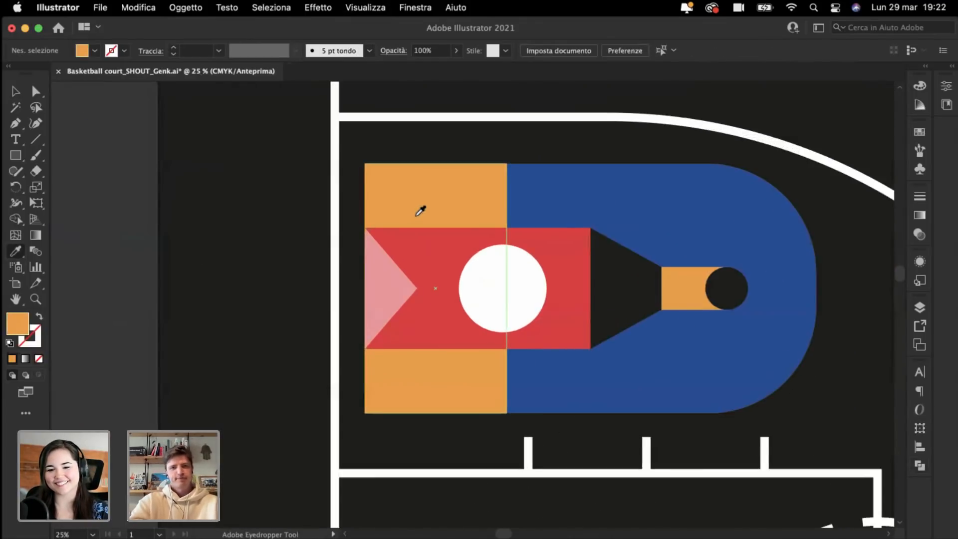
click(453, 258)
alt+click(667, 188)
key(super+minus)
key(super+minus)
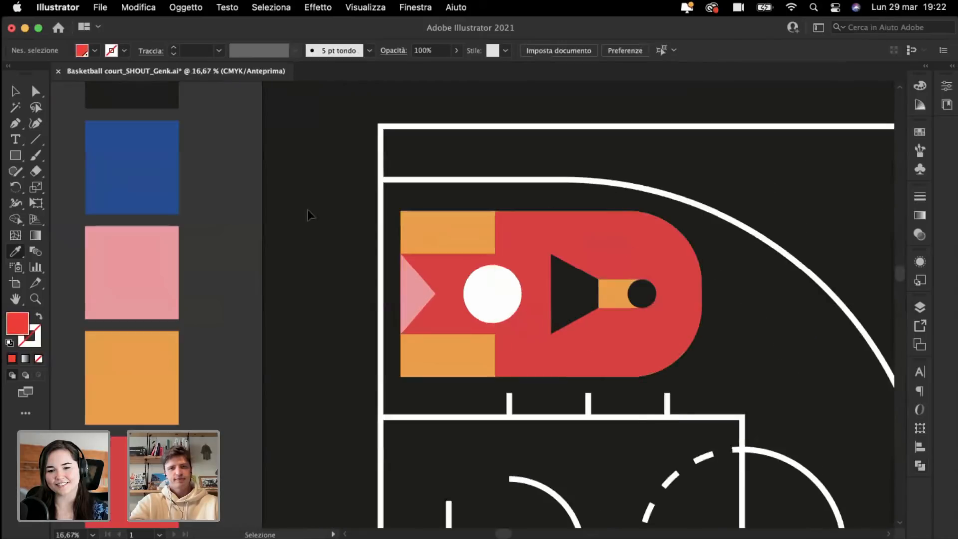
click(218, 204)
click(221, 199)
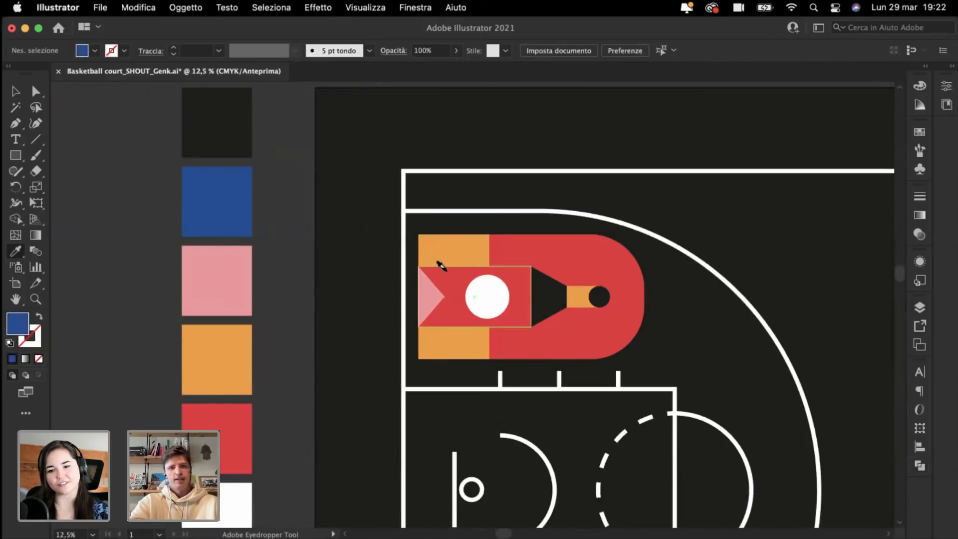
alt+click(439, 260)
Step: Fill the flag's triangle and circle with black from the black swatch
key(super+plus)
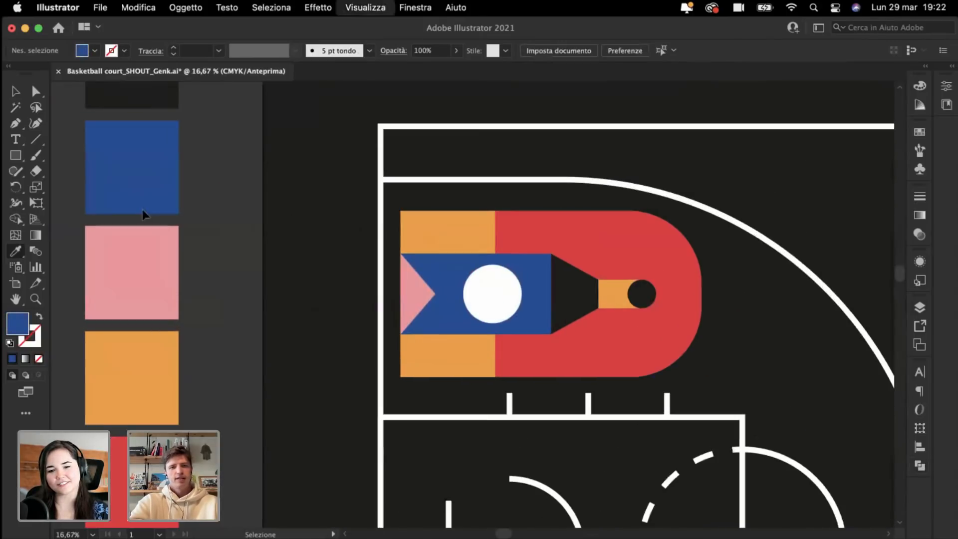
click(146, 88)
alt+click(414, 290)
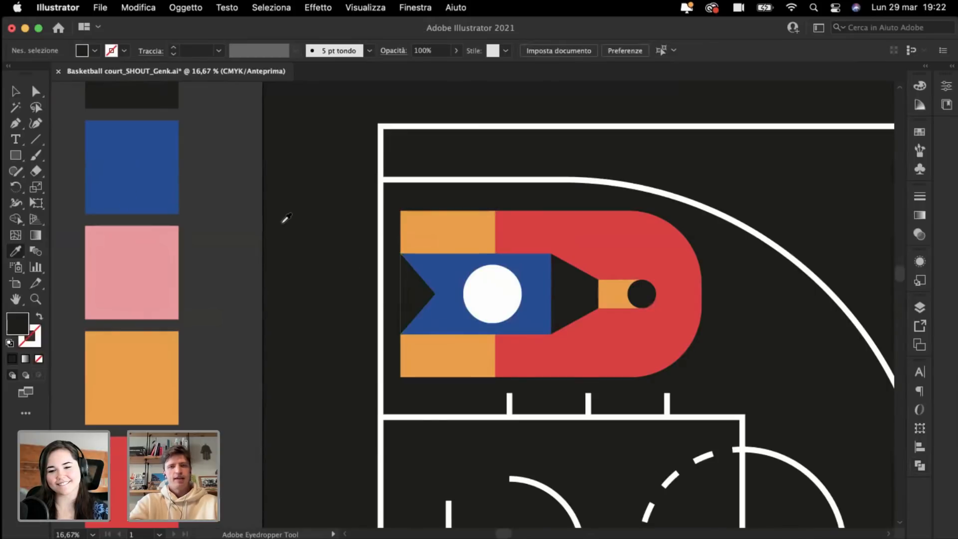
key(super+minus)
key(super+minus)
key(super+minus)
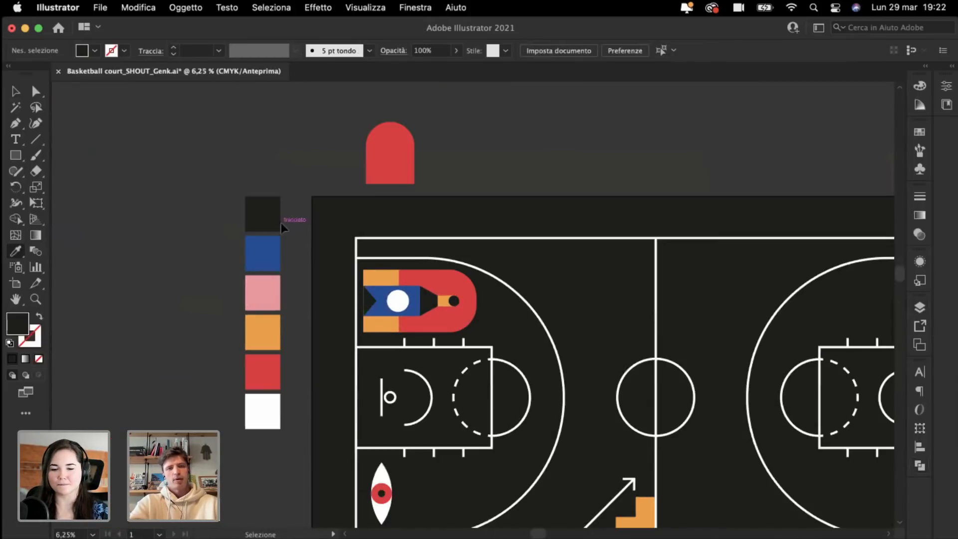
key(super+plus)
key(super+plus)
key(super+plus)
scroll(187, 209, left, 3)
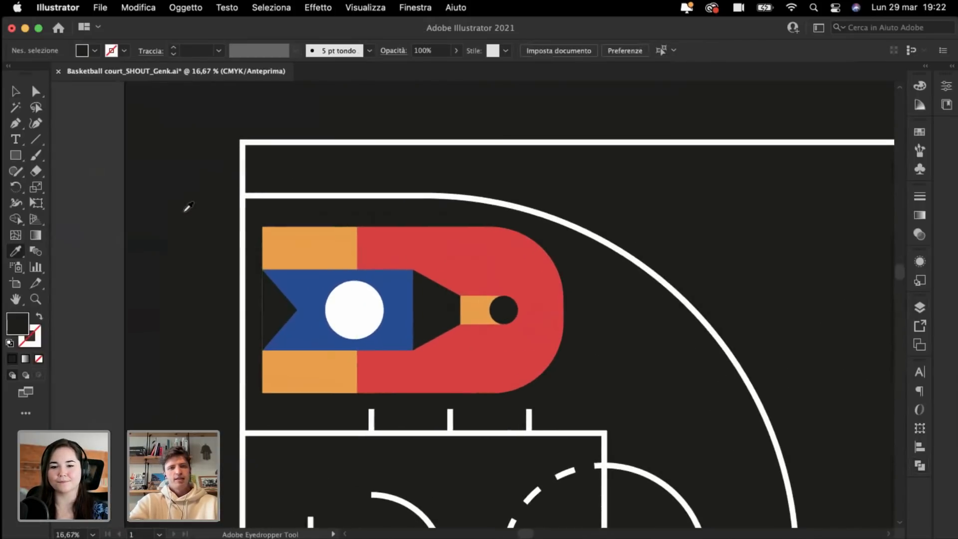
alt+click(365, 300)
Step: Try filling the triangle with white, then undo it
key(super+minus)
key(super+minus)
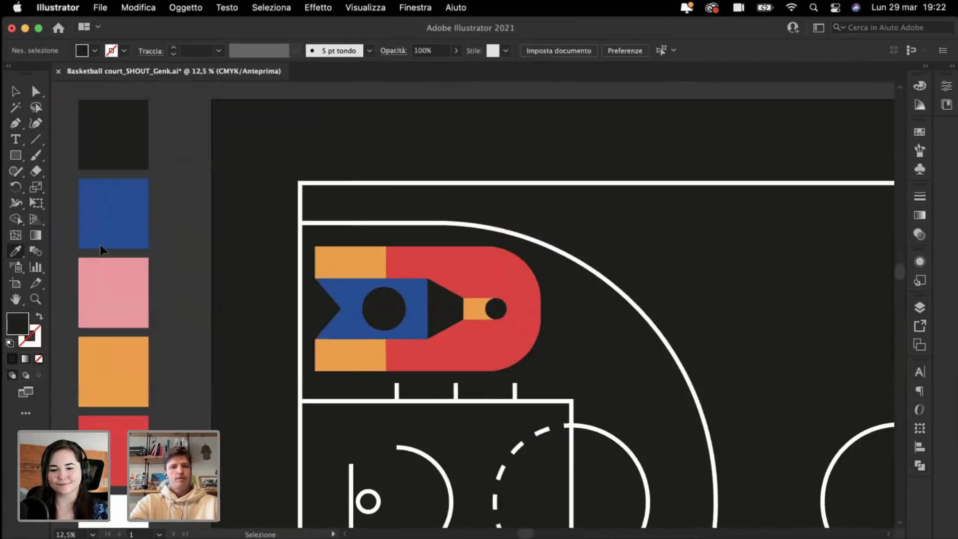
click(241, 449)
key(super+plus)
key(super+plus)
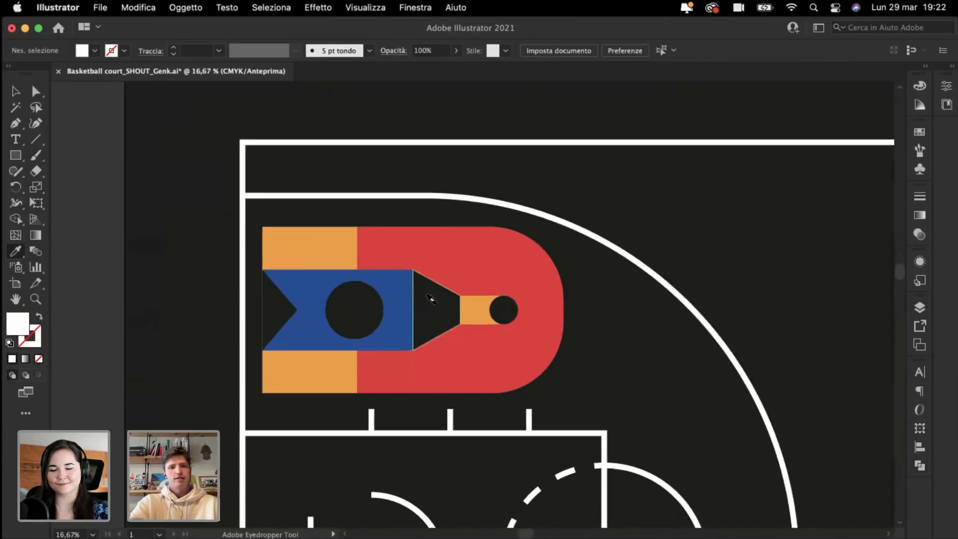
alt+click(433, 300)
key(super+z)
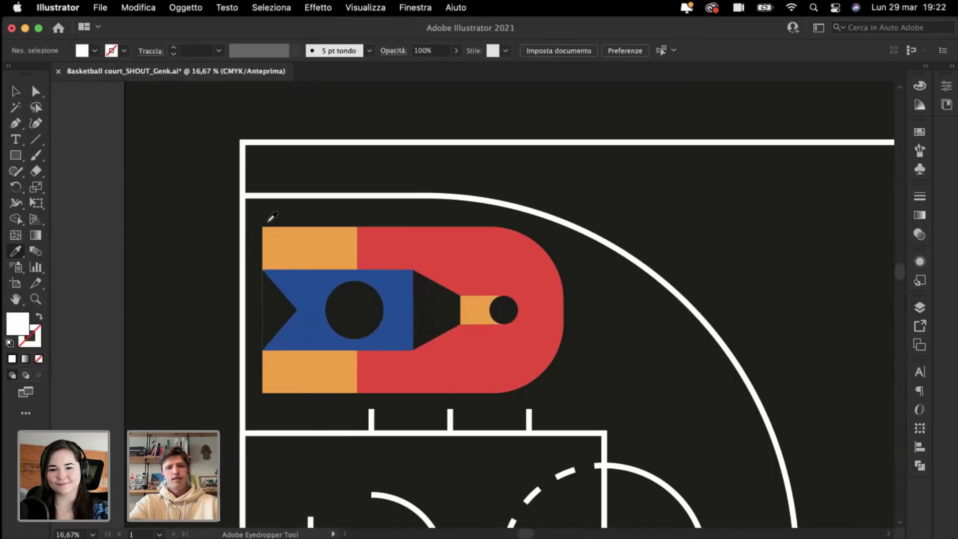
key(super+minus)
key(super+minus)
Step: Select the blue flag group with the Selection tool to check it, then deselect
click(16, 91)
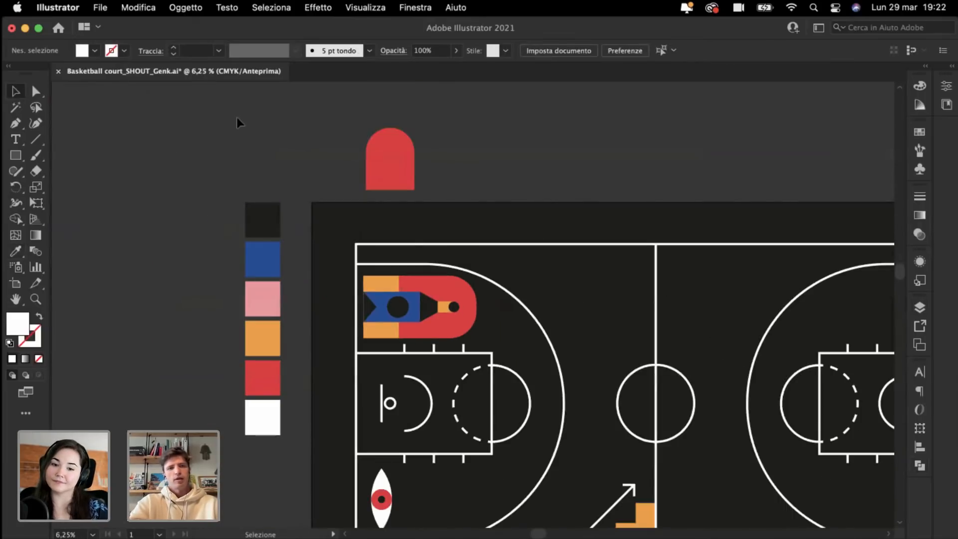
key(super+plus)
key(super+plus)
key(super+plus)
click(429, 326)
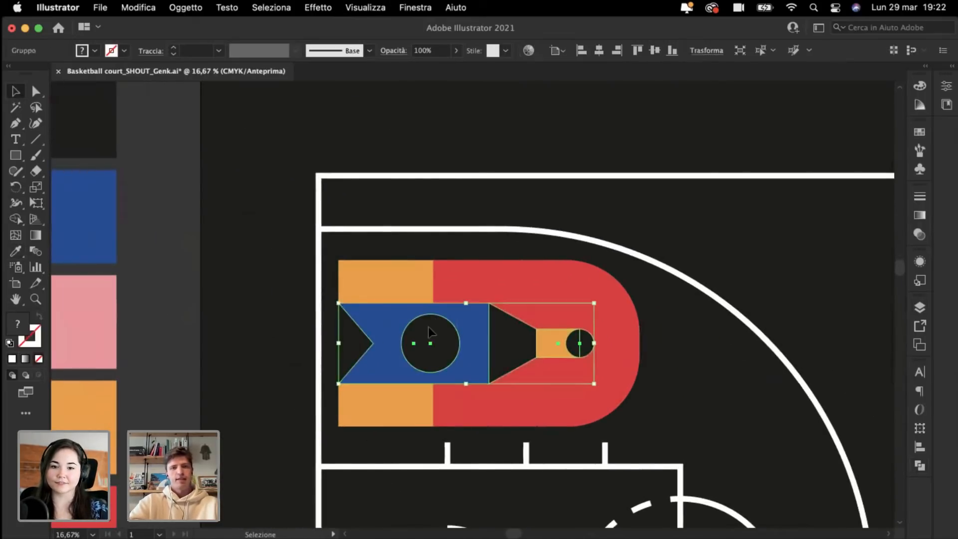
click(148, 285)
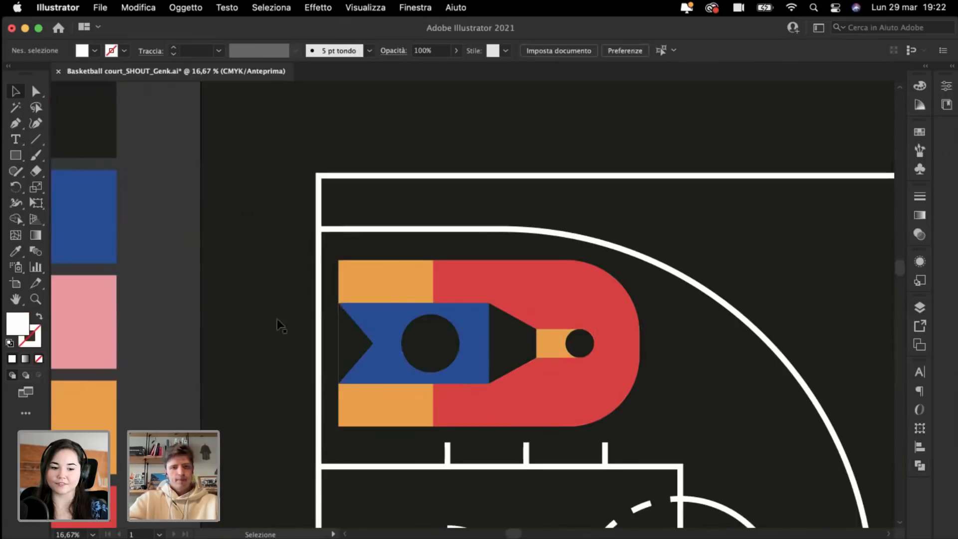
shift+click(412, 344)
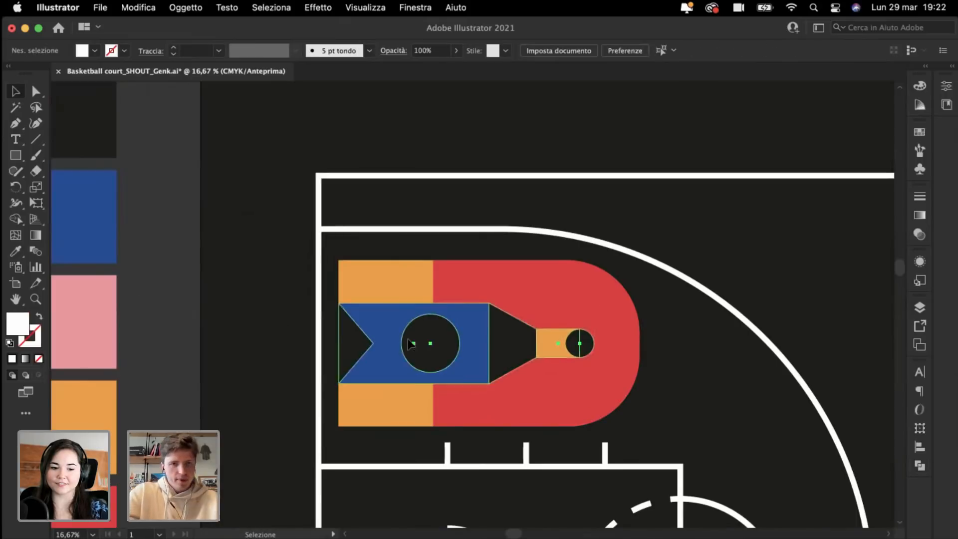
click(172, 313)
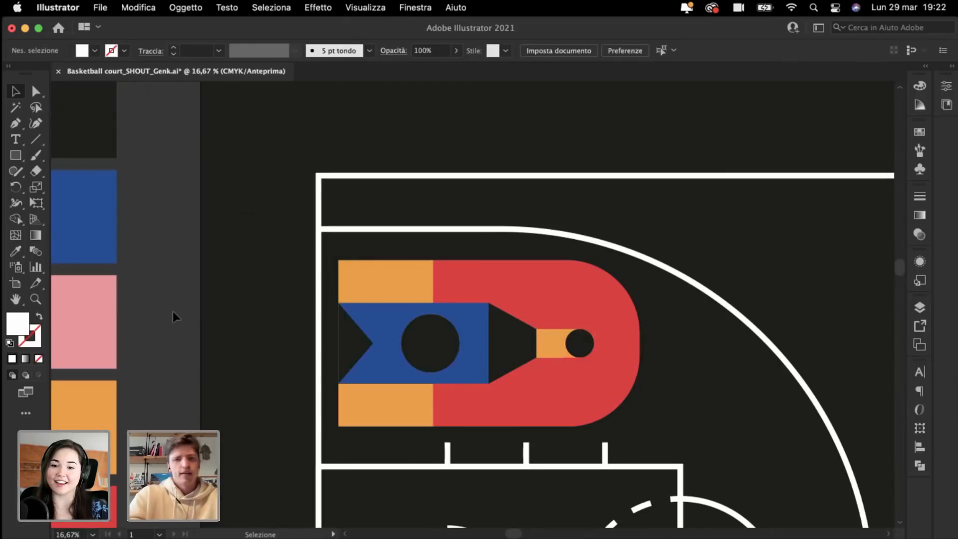
key(super+plus)
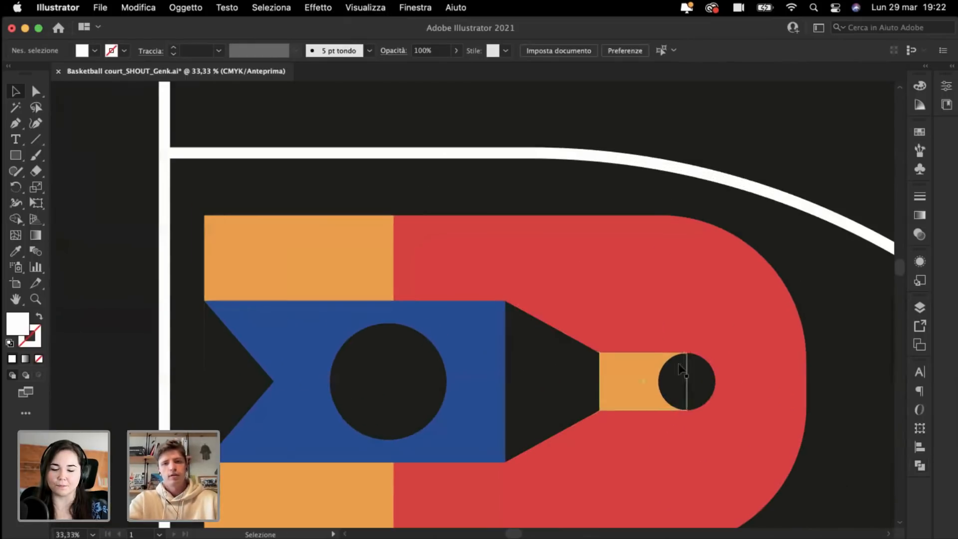
Step: Inspect the old red D shape's anchor points, then delete the shape
click(779, 380)
scroll(779, 392, right, 4)
scroll(779, 392, down, 1)
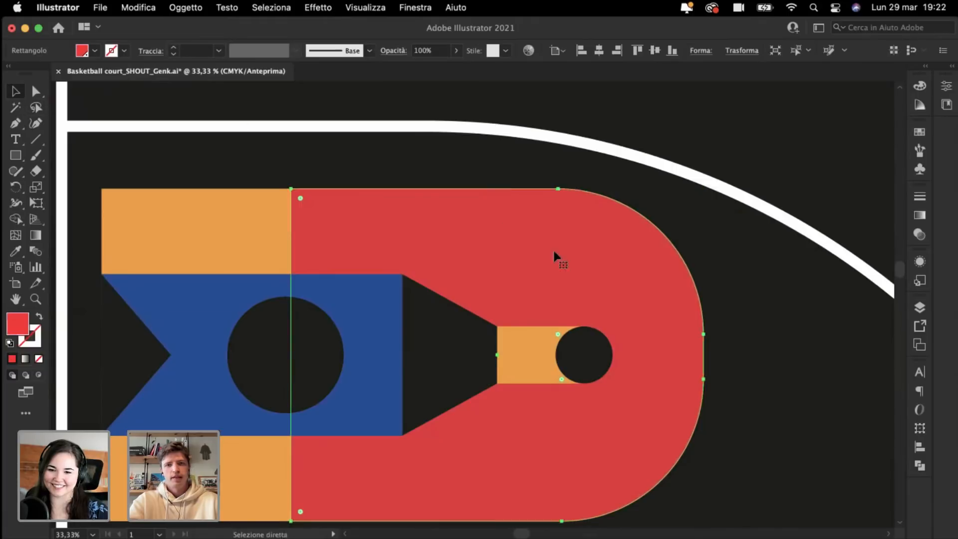
click(36, 92)
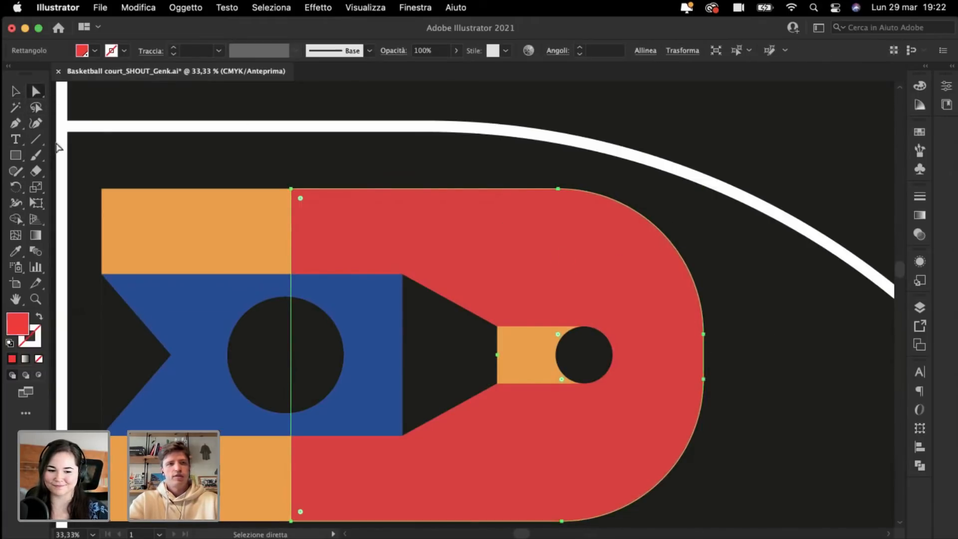
click(17, 88)
key(Delete)
Step: Draw a large red circle, delete its left anchor and send the half-circle to back
click(16, 157)
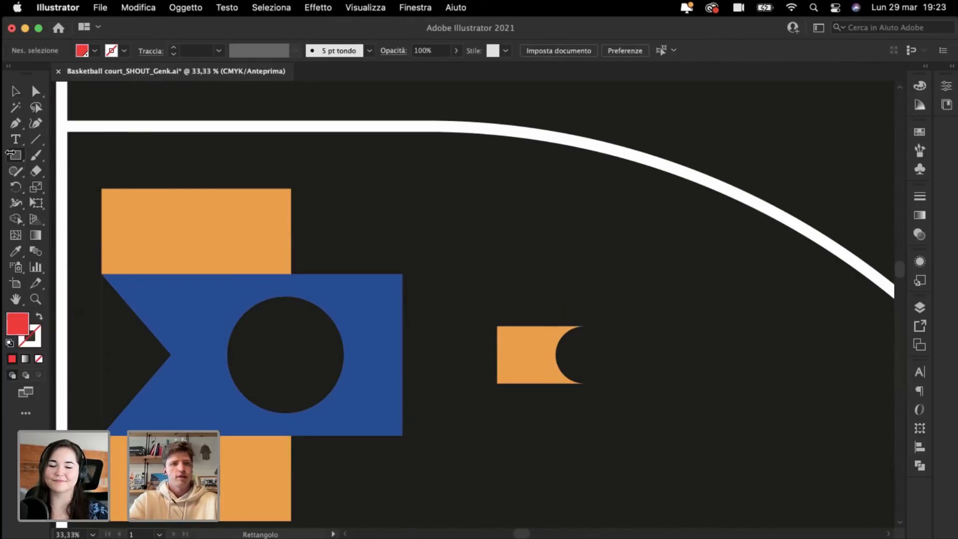
drag(17, 157, 73, 188)
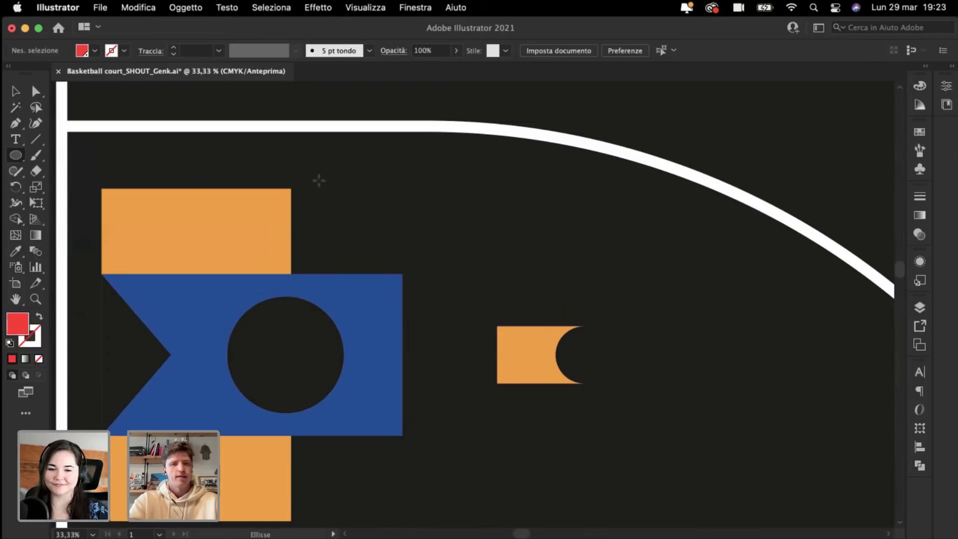
scroll(345, 190, down, 3)
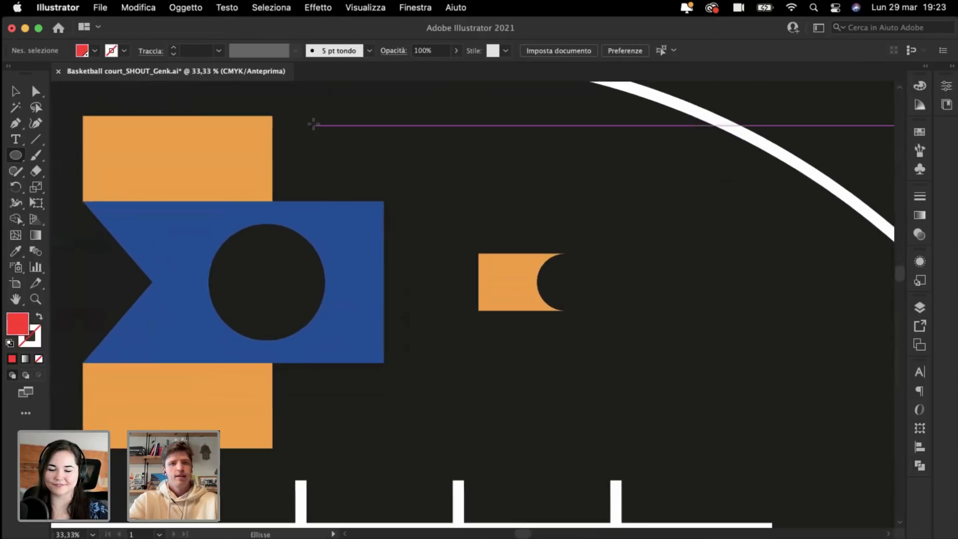
drag(318, 114, 503, 452)
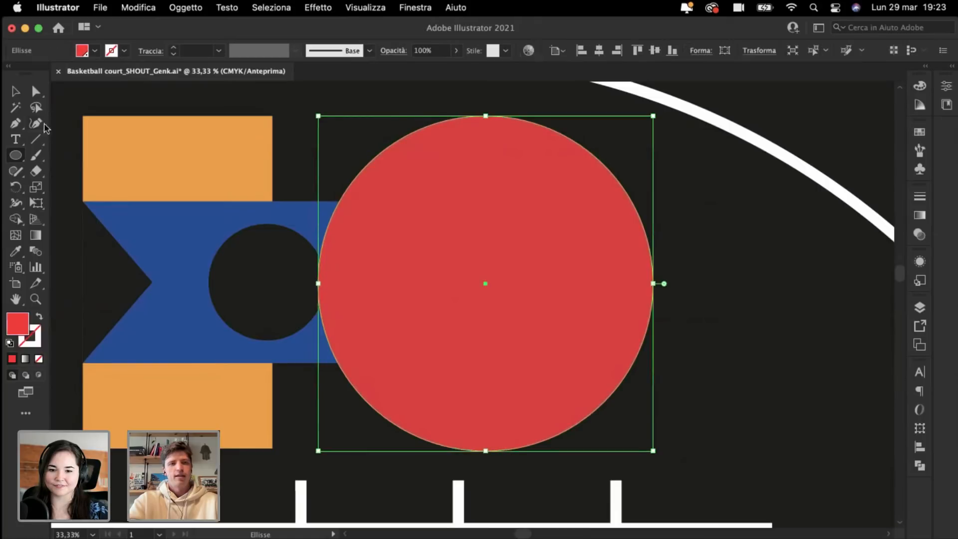
click(40, 96)
click(319, 283)
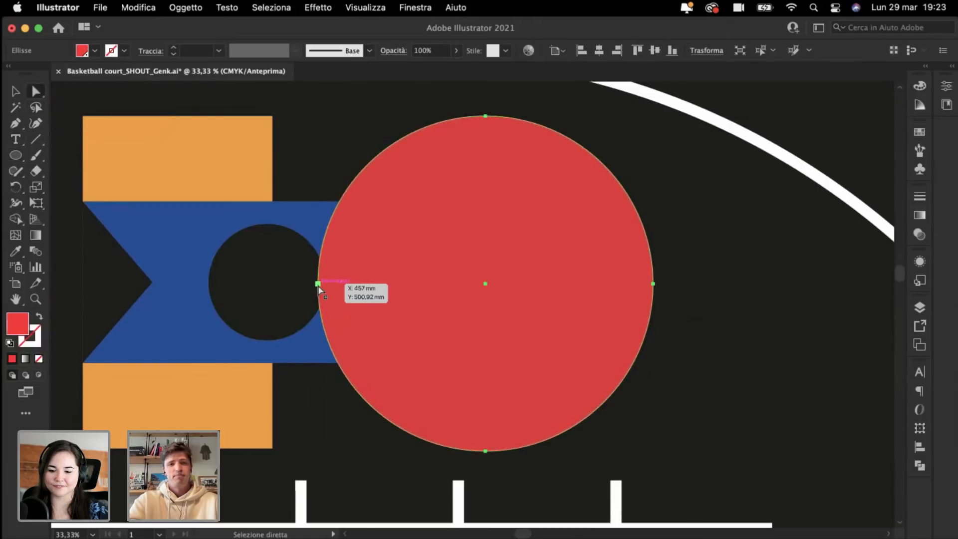
key(Delete)
key(super+shift+bracketleft)
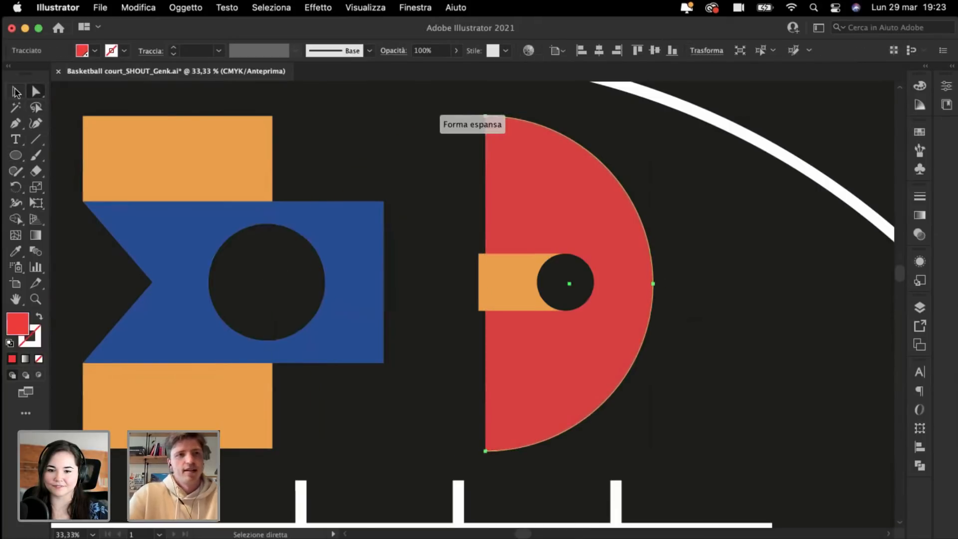
Step: Extend the half-circle with the Pen tool to the orange bars' corners, closing the D
click(16, 92)
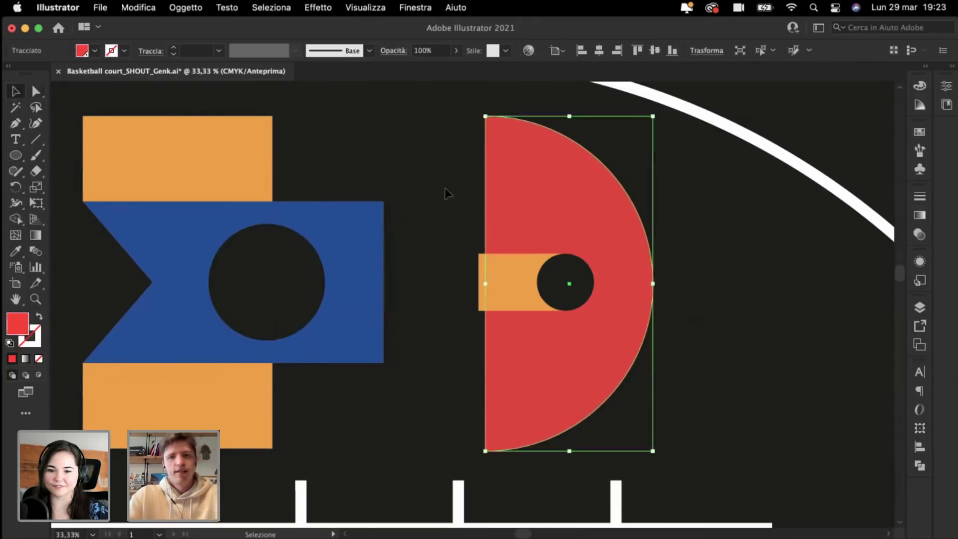
click(16, 123)
click(486, 116)
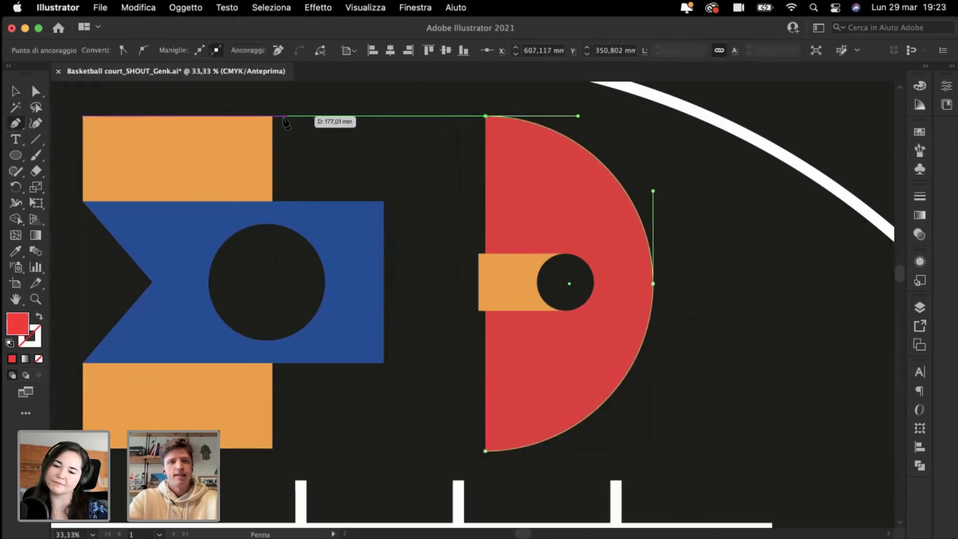
click(272, 117)
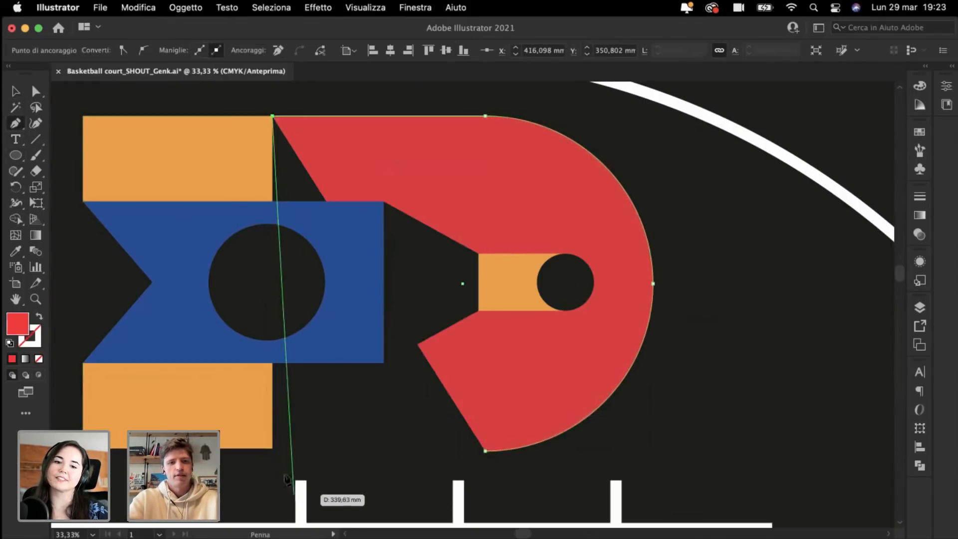
click(272, 449)
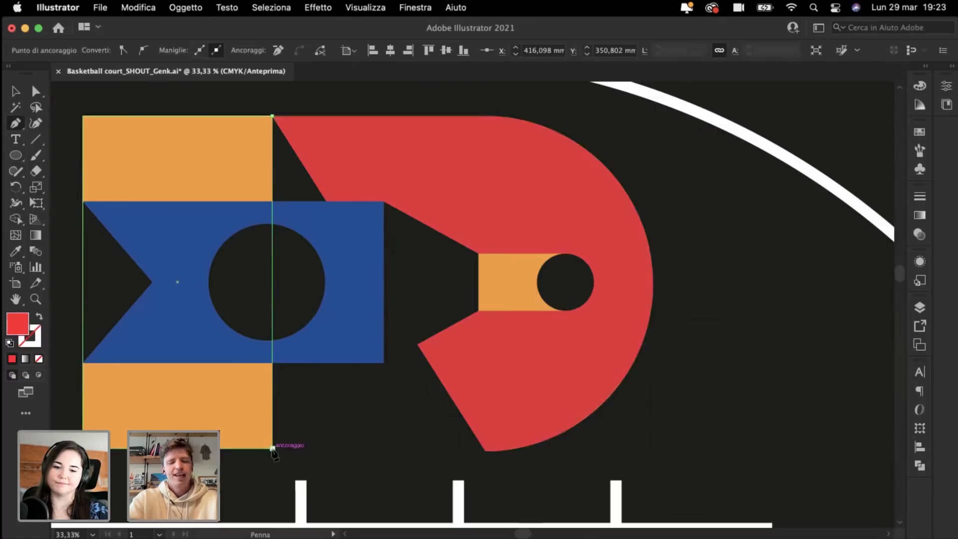
click(486, 451)
Step: Deselect the finished red shape and return to the Selection tool
key(super+minus)
key(super+minus)
super+click(130, 324)
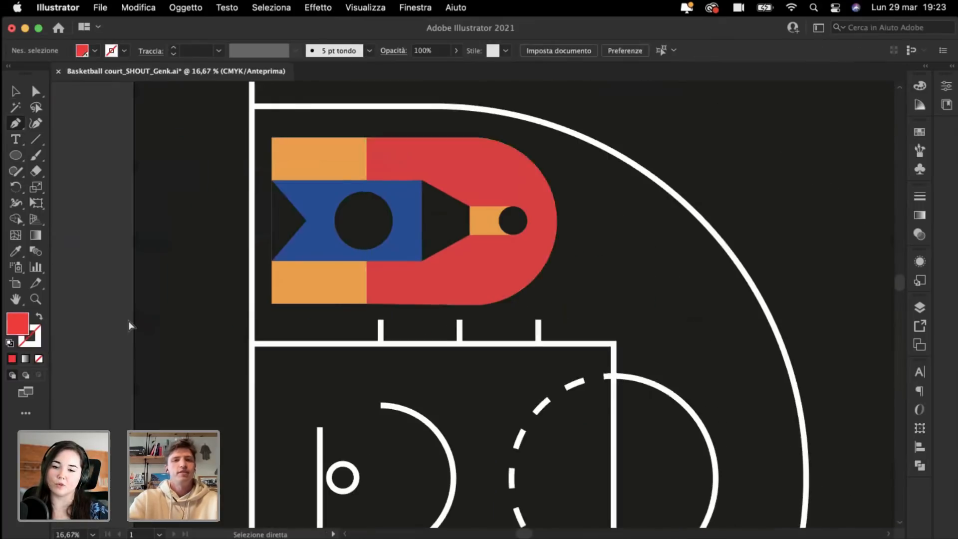
key(super+minus)
key(super+minus)
key(super+plus)
scroll(165, 187, down, 2)
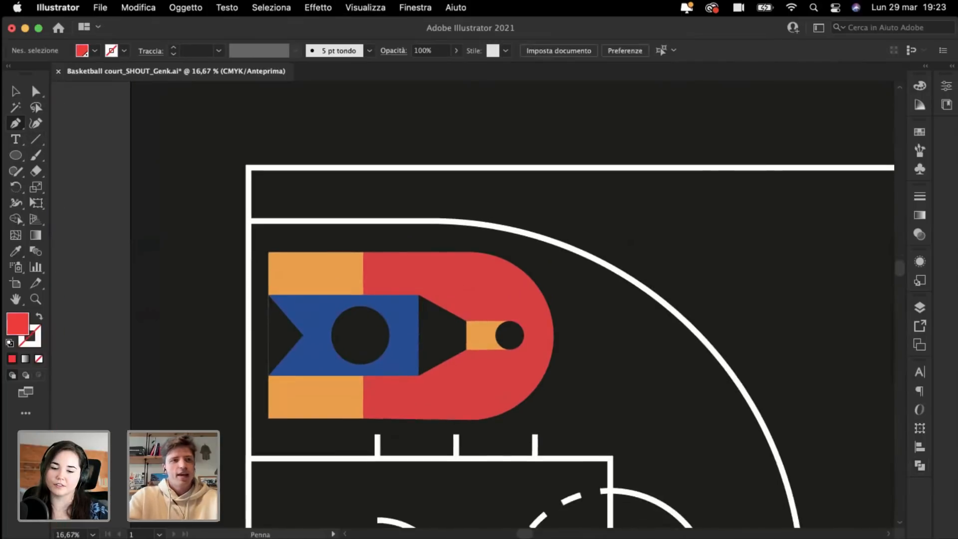
click(17, 90)
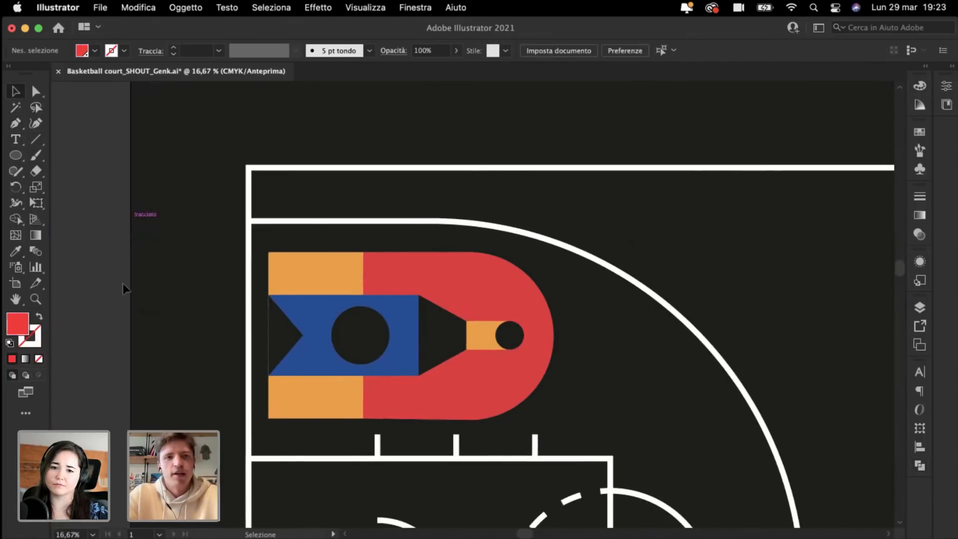
key(super+minus)
key(super+minus)
Step: Marquee-select all the key icon's pieces and move them onto the half-court line
scroll(94, 291, right, 2)
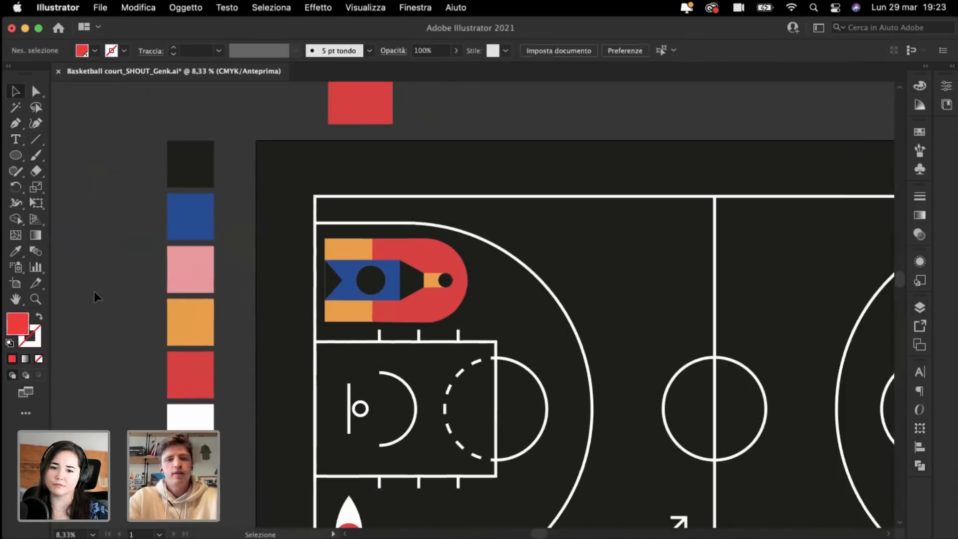
key(super+plus)
key(super+plus)
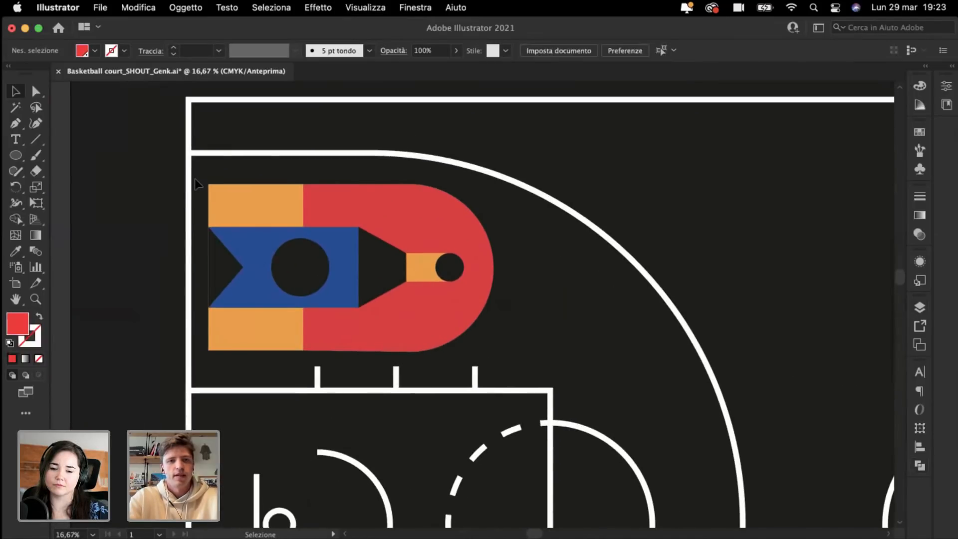
drag(194, 179, 502, 357)
key(super+minus)
key(super+minus)
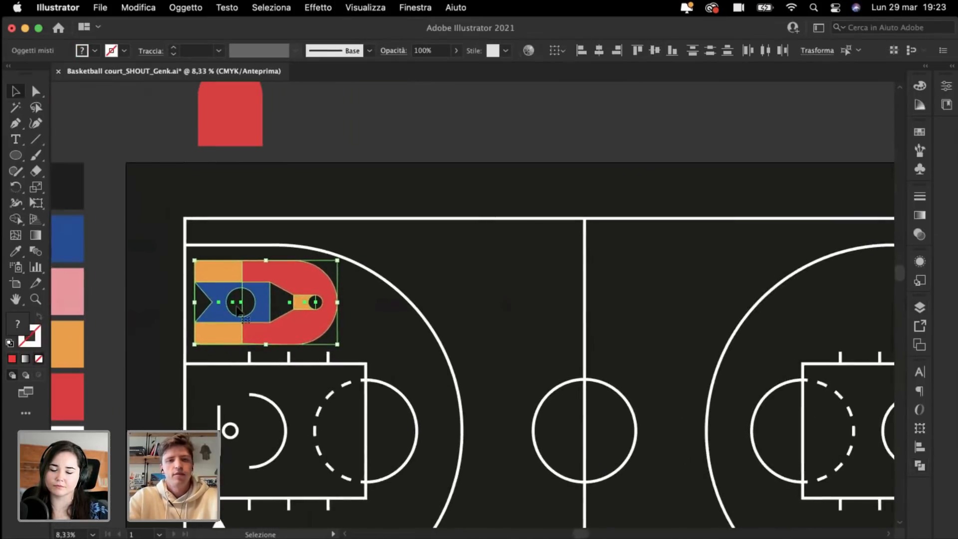
drag(236, 304, 489, 290)
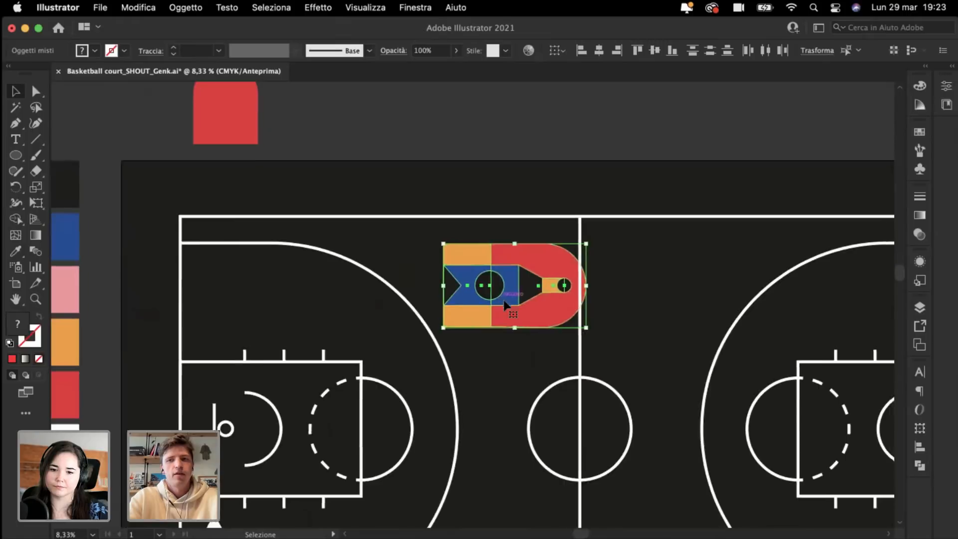
Step: Move the key icon into the right-hand key and rotate it 90° counter-clockwise
scroll(504, 300, right, 5)
scroll(505, 301, down, 1)
key(super+minus)
scroll(504, 301, down, 3)
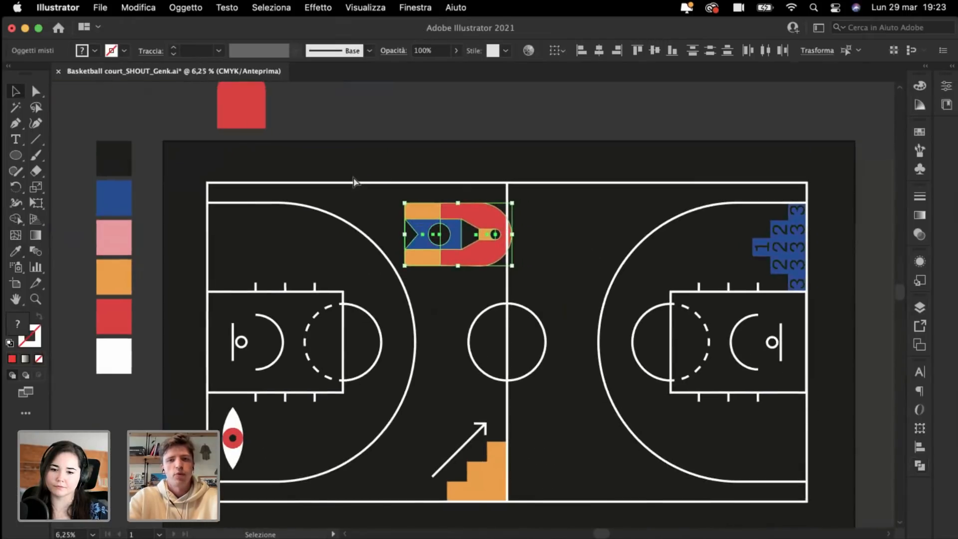
key(super+plus)
scroll(329, 164, down, 5)
scroll(330, 165, right, 3)
drag(310, 155, 564, 298)
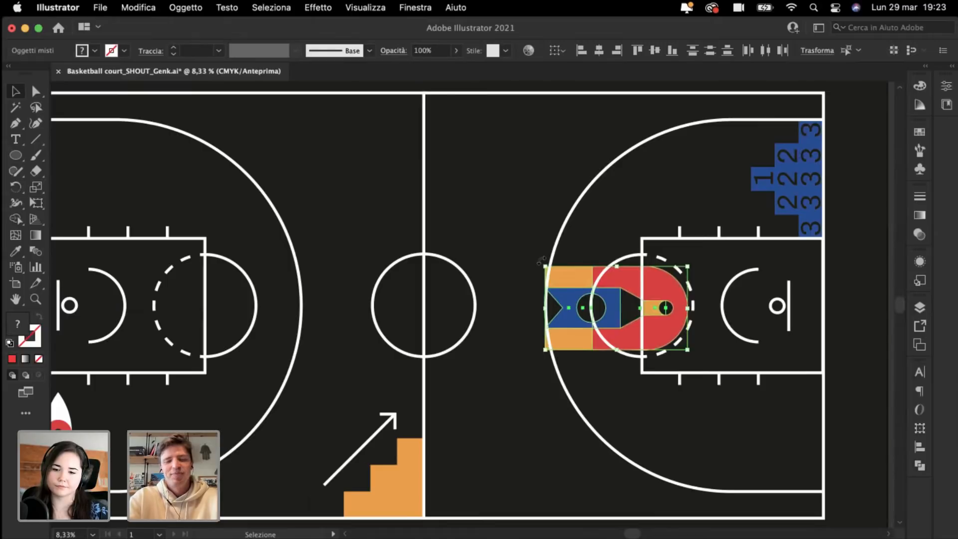
drag(542, 260, 574, 394)
drag(614, 365, 578, 478)
Step: Move the key icon above the artboard and group its pieces with Cmd+G
scroll(577, 478, down, 2)
scroll(578, 478, right, 1)
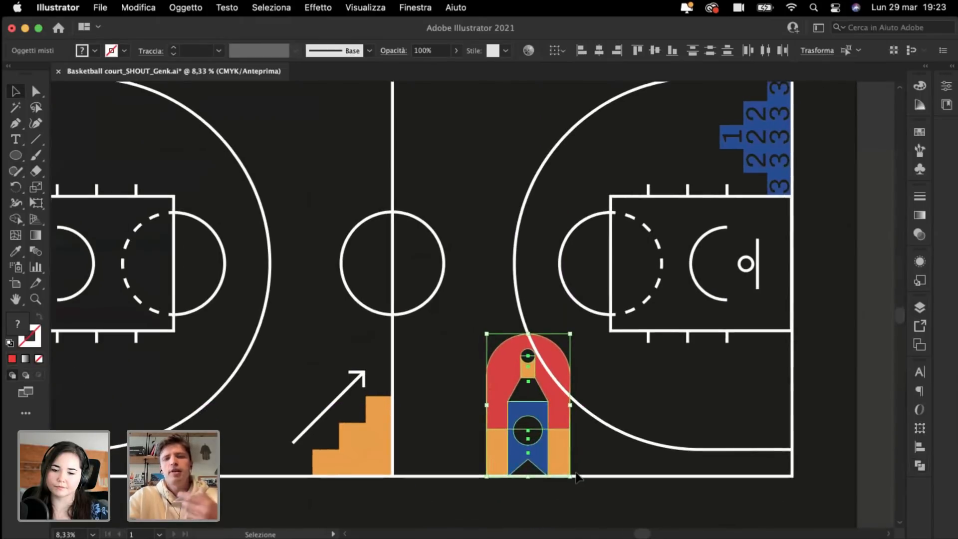
scroll(556, 450, up, 2)
scroll(528, 419, down, 1)
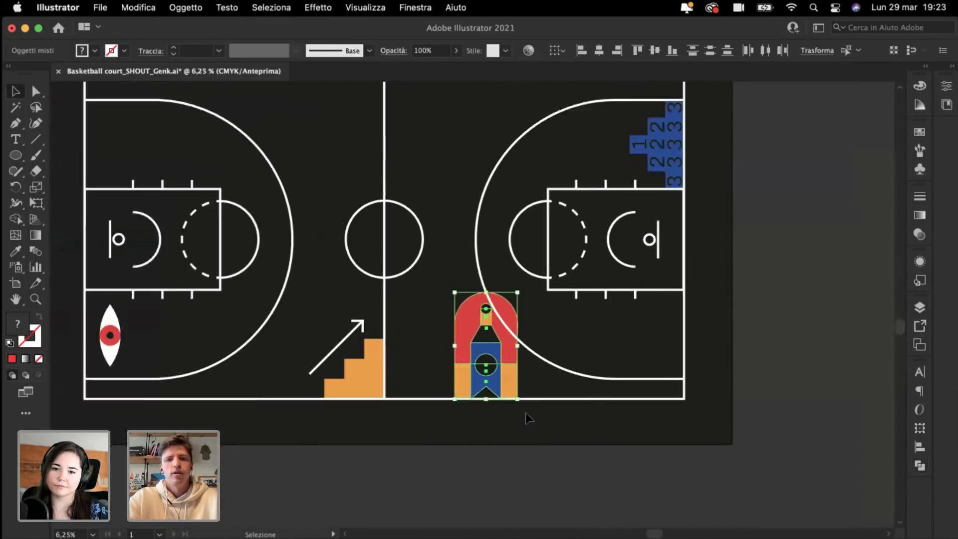
scroll(528, 418, up, 7)
scroll(528, 418, left, 2)
drag(552, 496, 298, 128)
key(super+g)
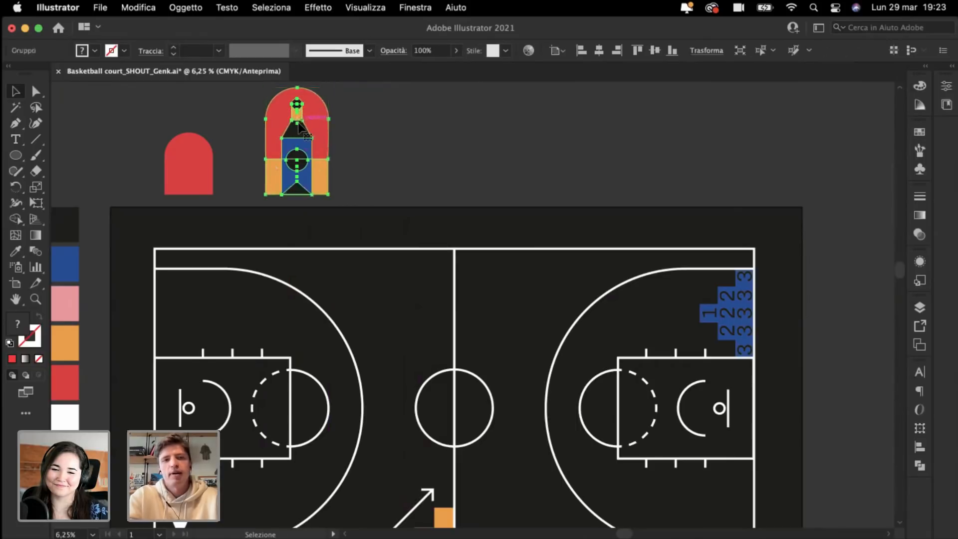
click(478, 168)
Step: Select the lower tiles of the blue number block, excluding the upper ones
scroll(478, 168, right, 3)
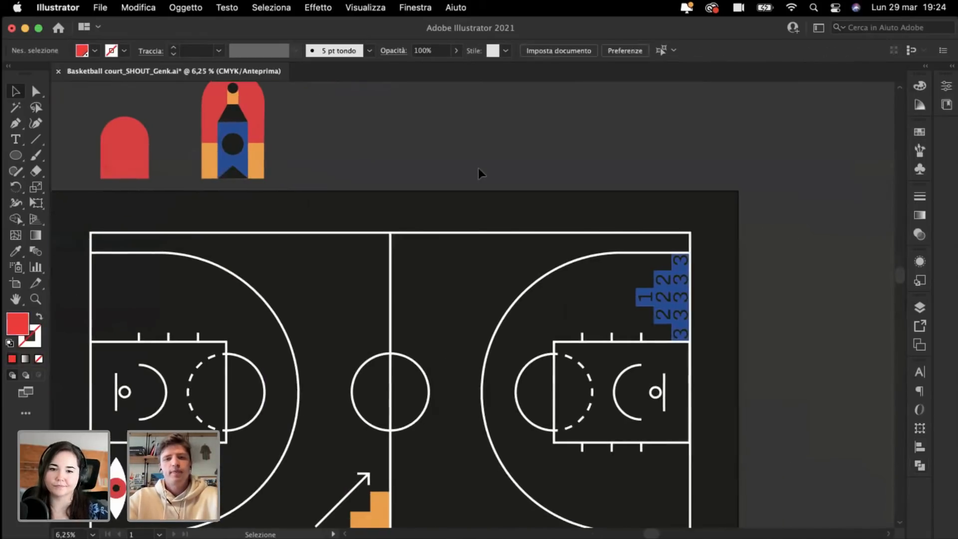
scroll(478, 168, up, 3)
drag(523, 149, 723, 367)
shift+click(550, 241)
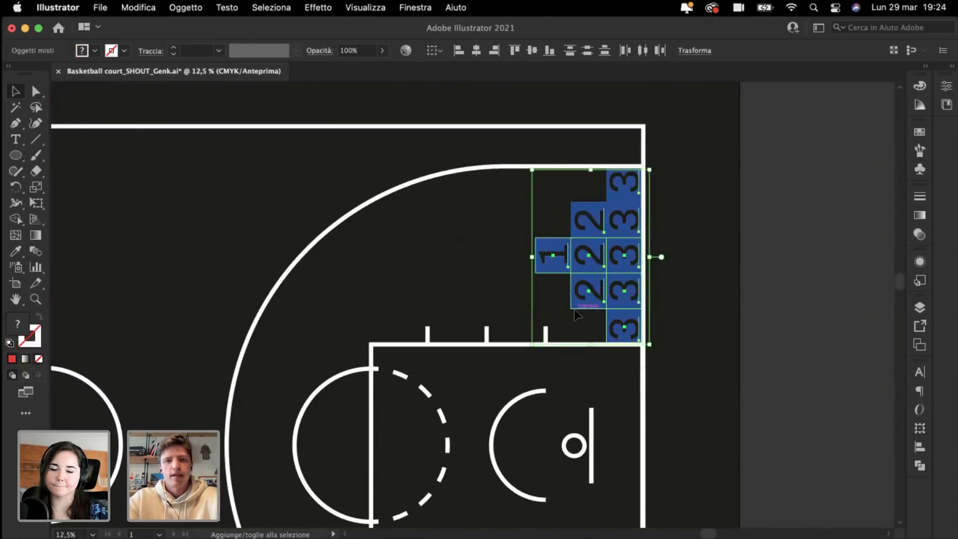
key(super+minus)
key(super+minus)
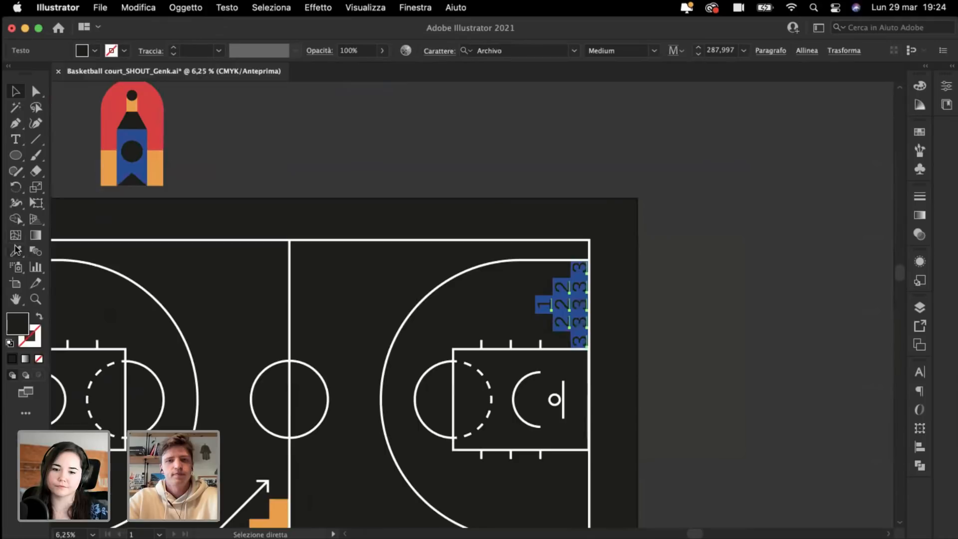
click(16, 251)
scroll(434, 305, left, 10)
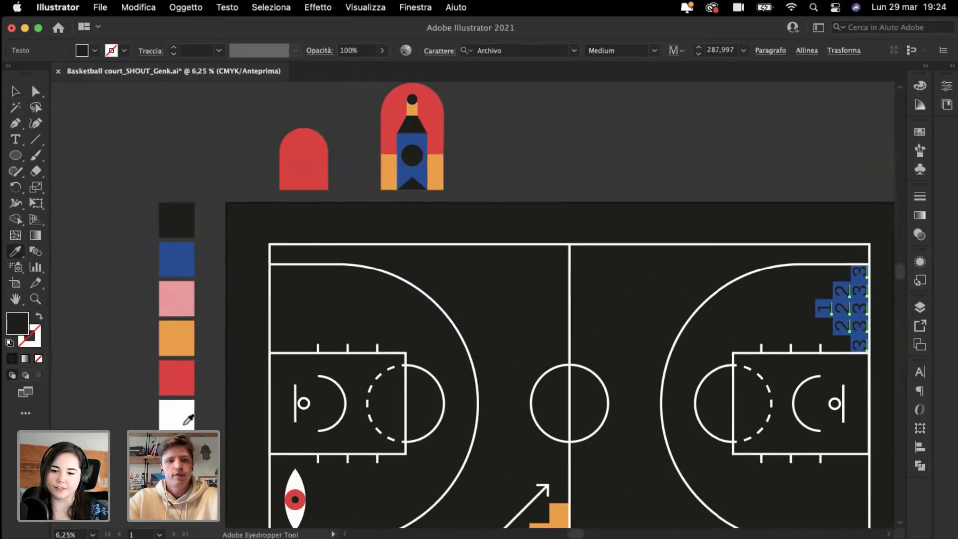
click(187, 424)
super+click(661, 321)
scroll(663, 314, right, 3)
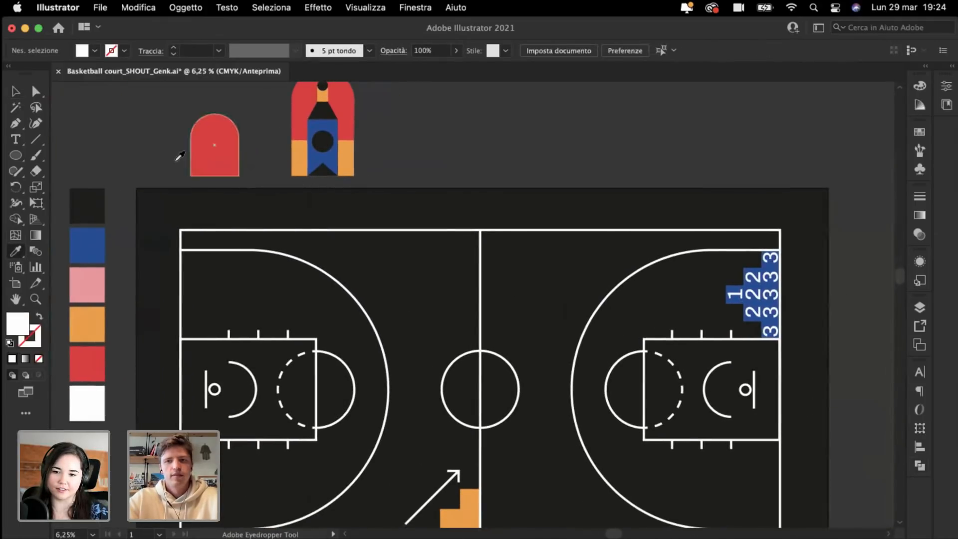
key(super+z)
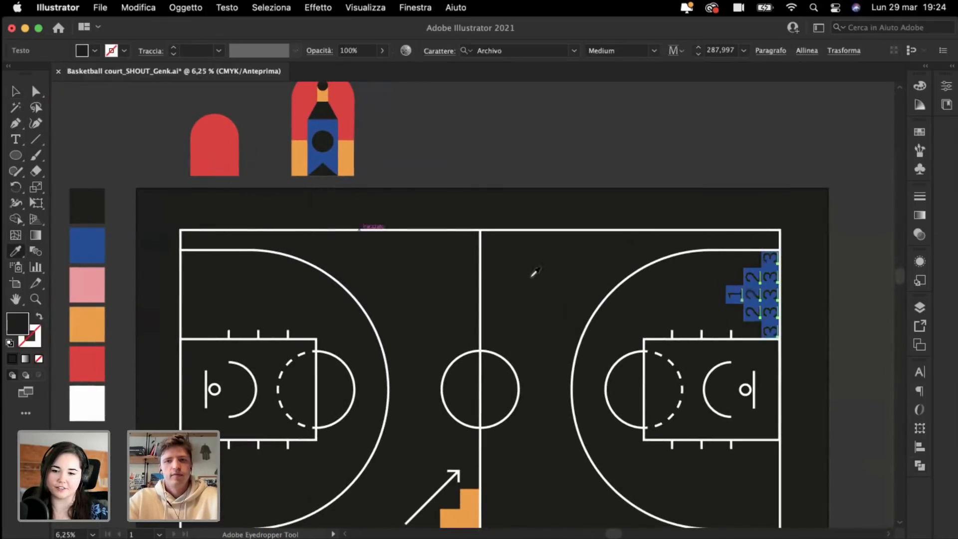
click(16, 93)
click(561, 237)
key(super+equal)
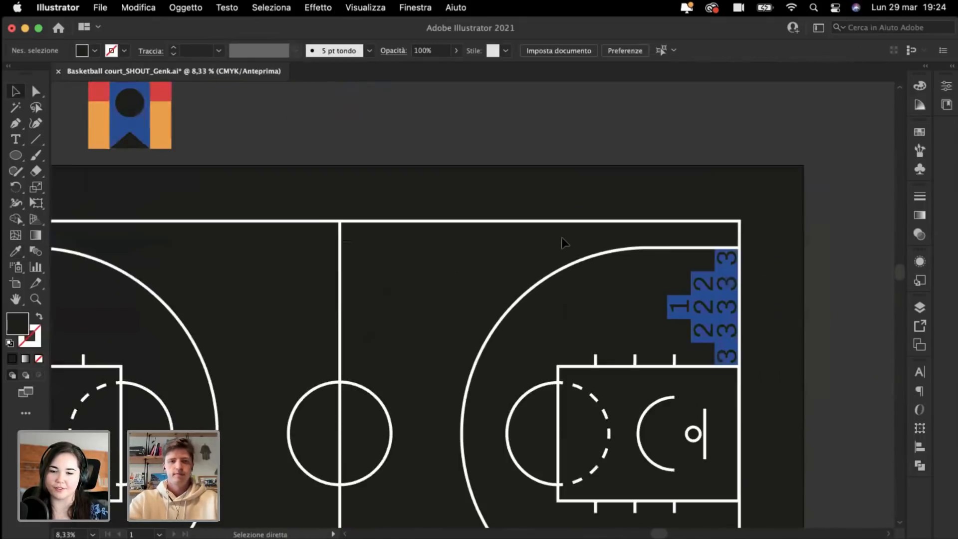
scroll(562, 238, down, 3)
scroll(561, 238, left, 3)
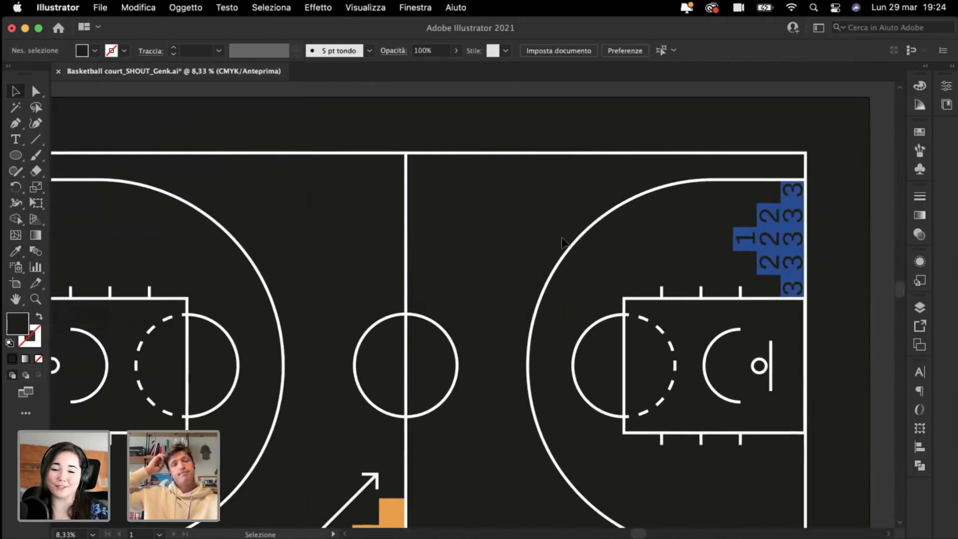
key(super+minus)
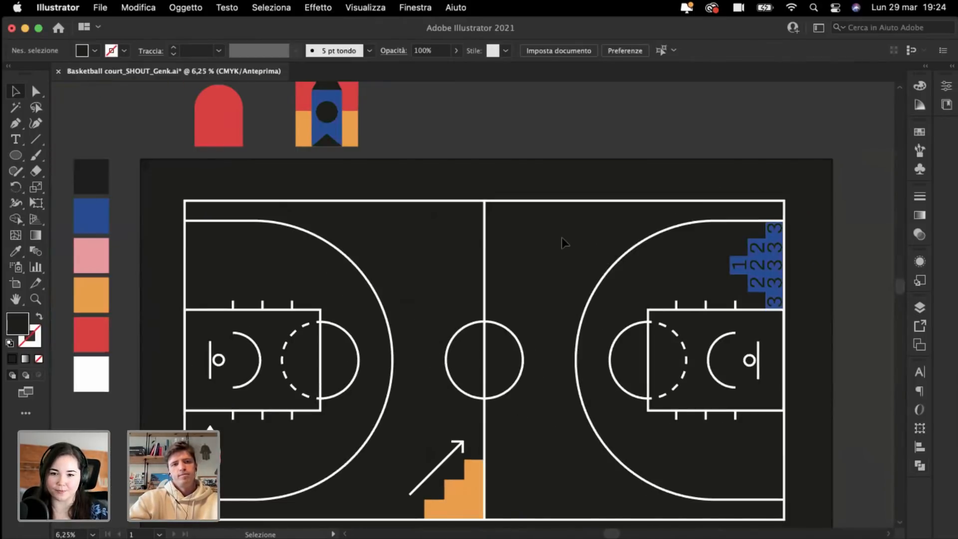
key(super+equal)
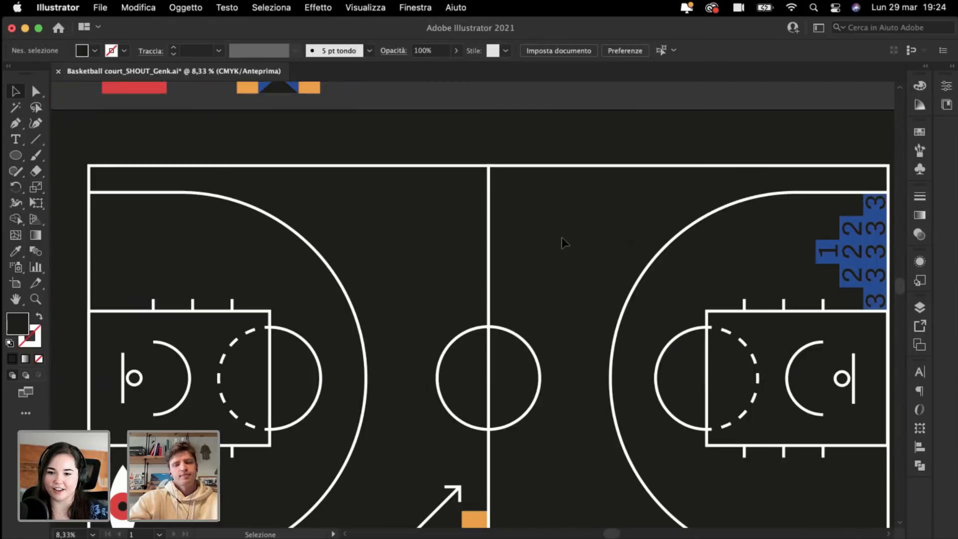
scroll(561, 238, right, 2)
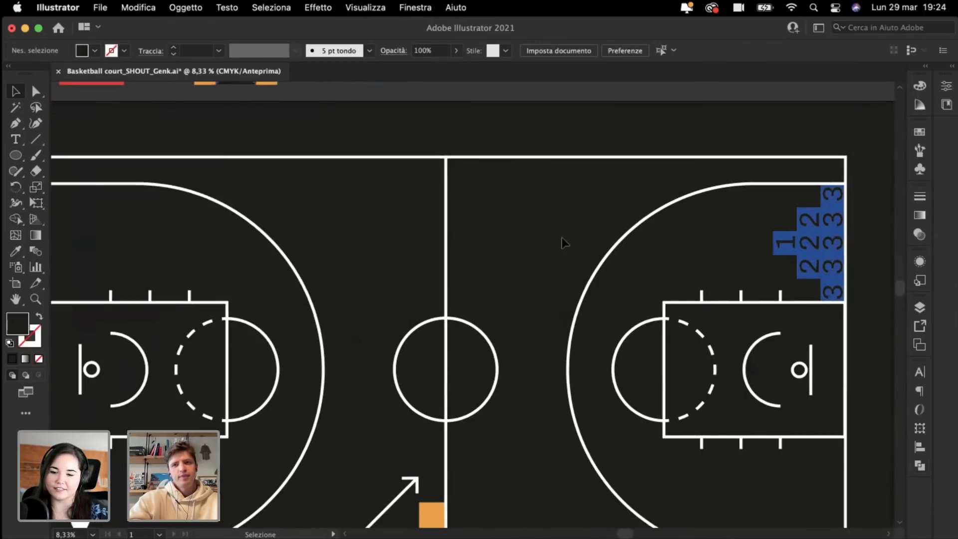
scroll(563, 238, left, 5)
key(super+minus)
scroll(562, 239, left, 2)
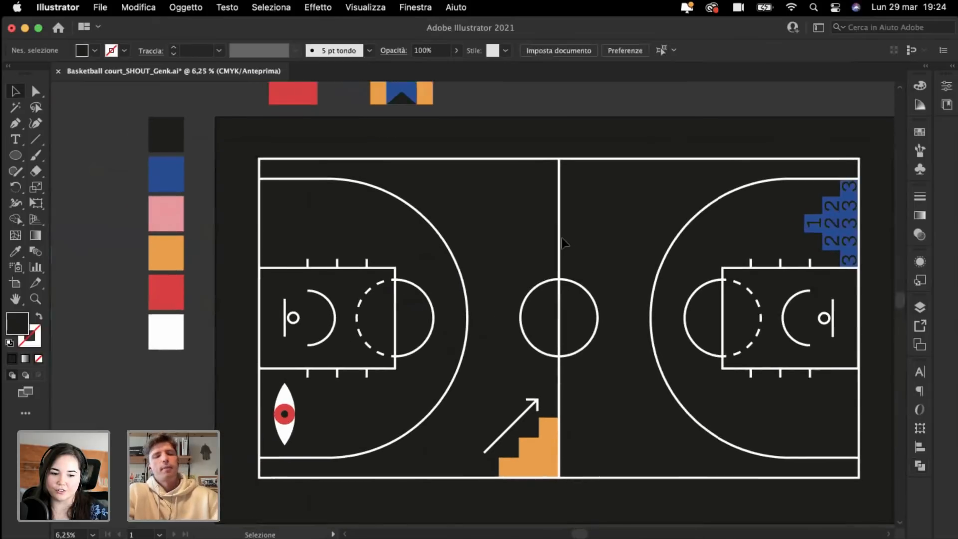
key(super+plus)
scroll(562, 243, left, 5)
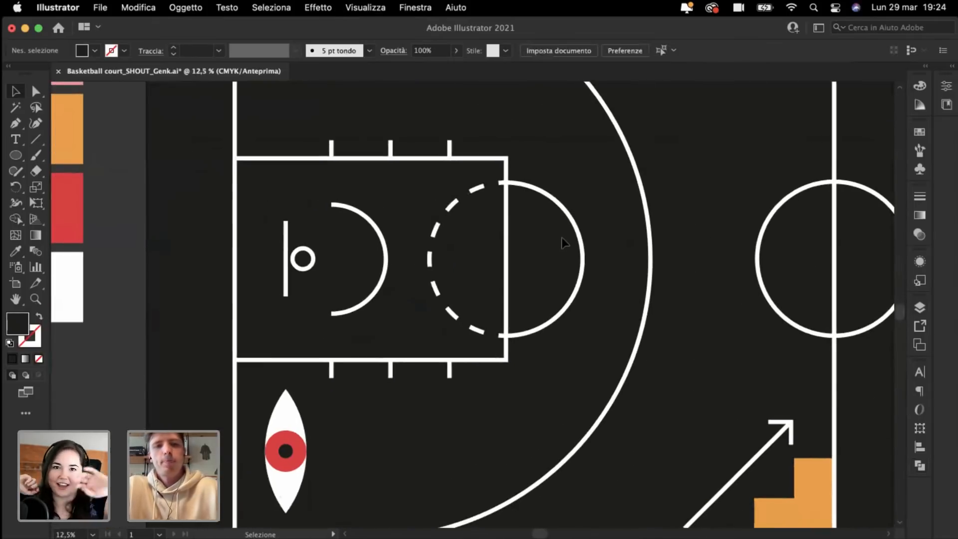
scroll(562, 238, down, 2)
scroll(562, 237, right, 1)
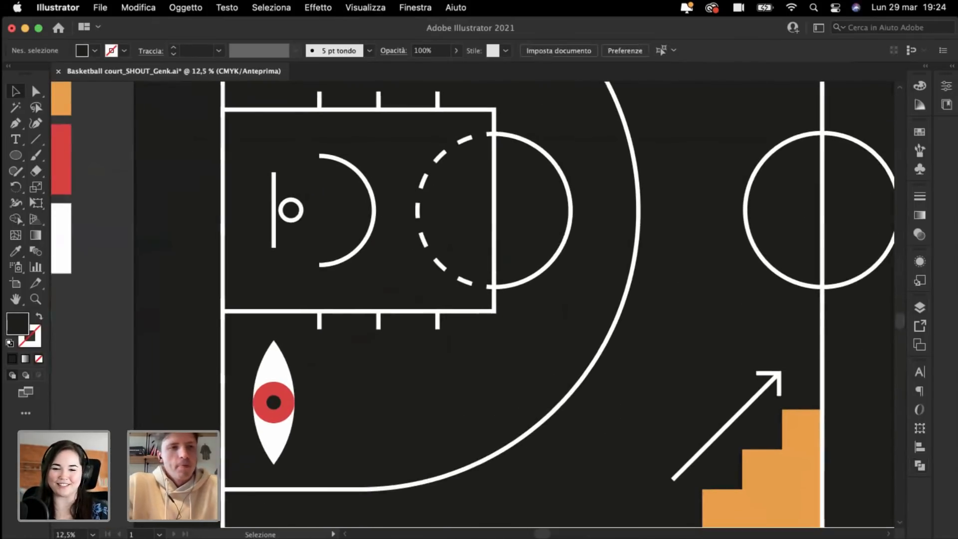
Step: Draw a circle below the left key, beside the eye icon
click(16, 156)
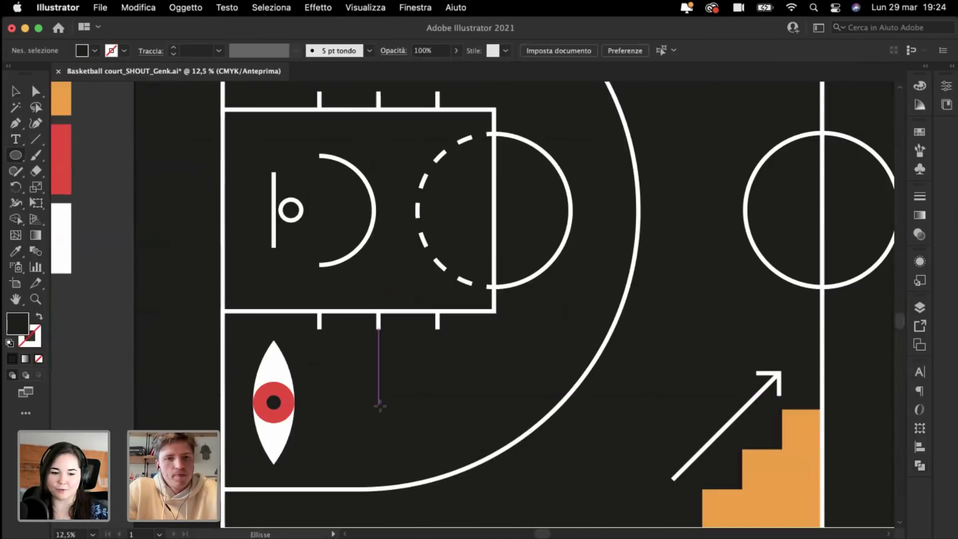
drag(379, 402, 394, 442)
drag(366, 464, 366, 465)
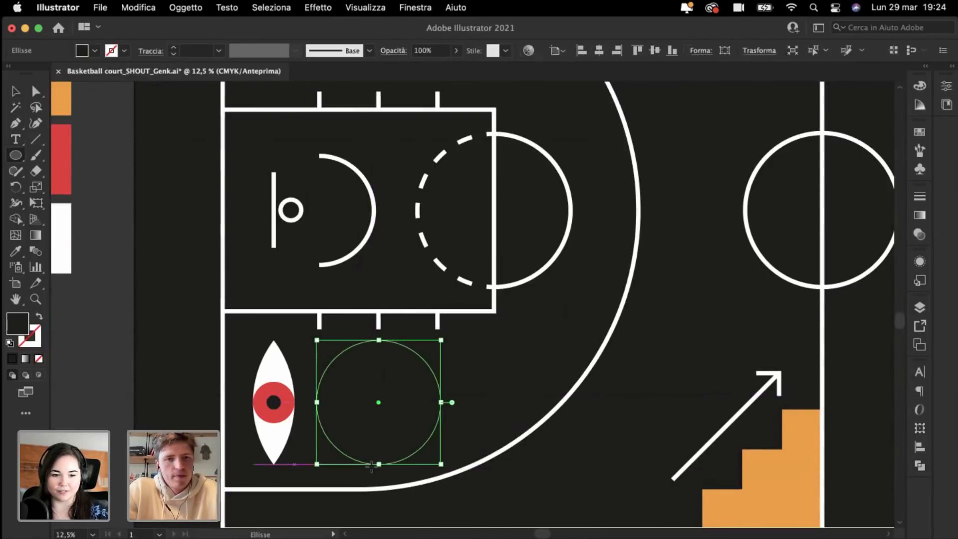
Step: Fill the new circle with the blue swatch colour using the Eyedropper
key(super+minus)
click(15, 251)
scroll(277, 194, up, 2)
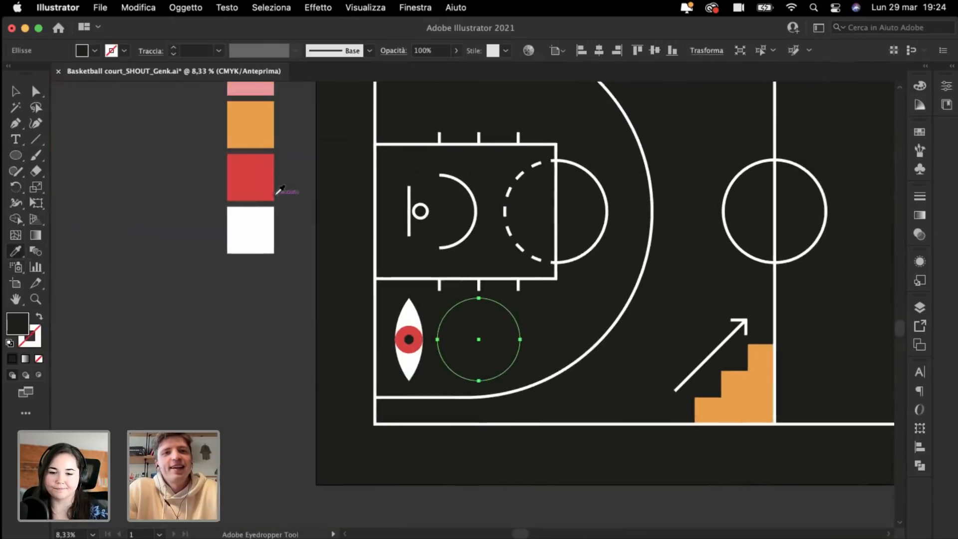
scroll(278, 191, up, 3)
click(271, 98)
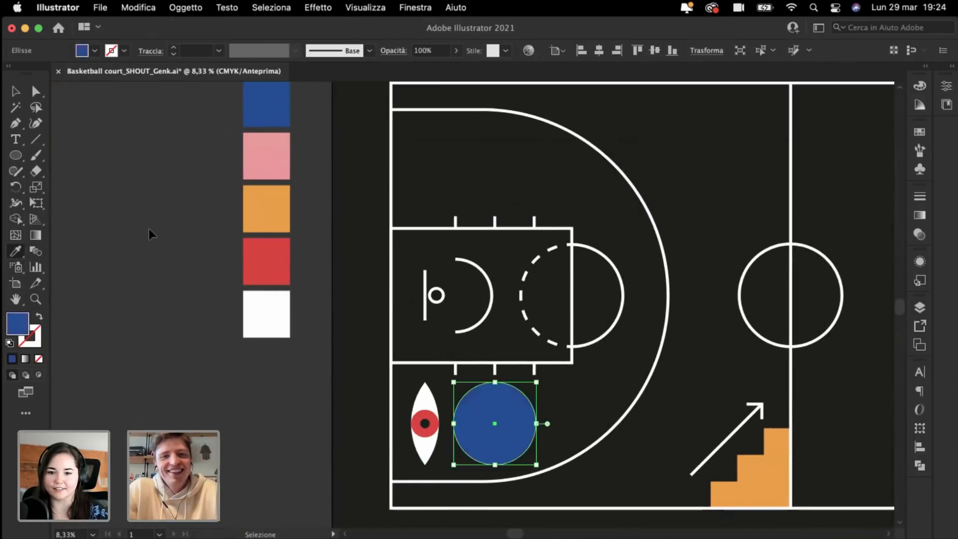
super+click(149, 233)
Step: Zoom and pan around the court to review the blue circle, then pick the Ellipse tool (L)
key(super+minus)
key(super+minus)
scroll(150, 230, right, 1)
key(super+plus)
key(super+plus)
scroll(150, 233, left, 5)
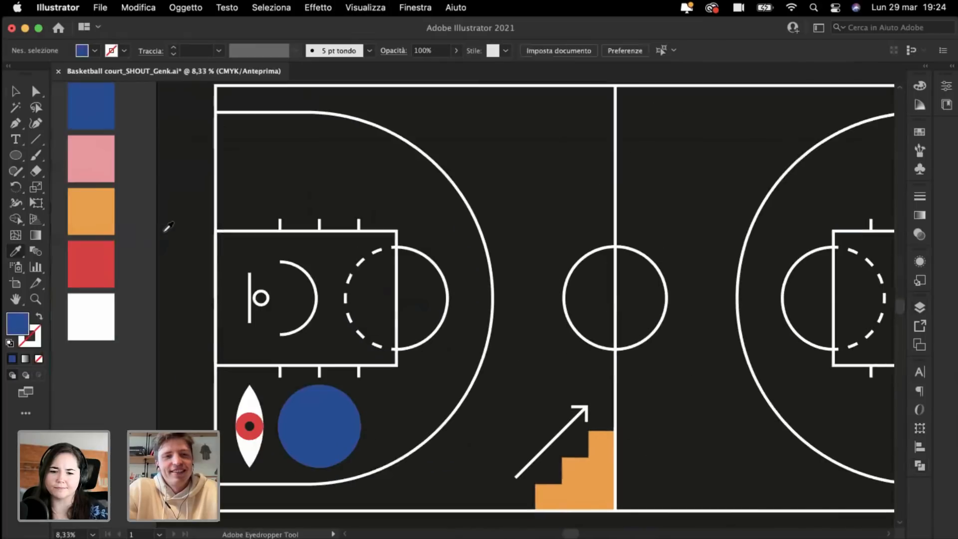
key(super+plus)
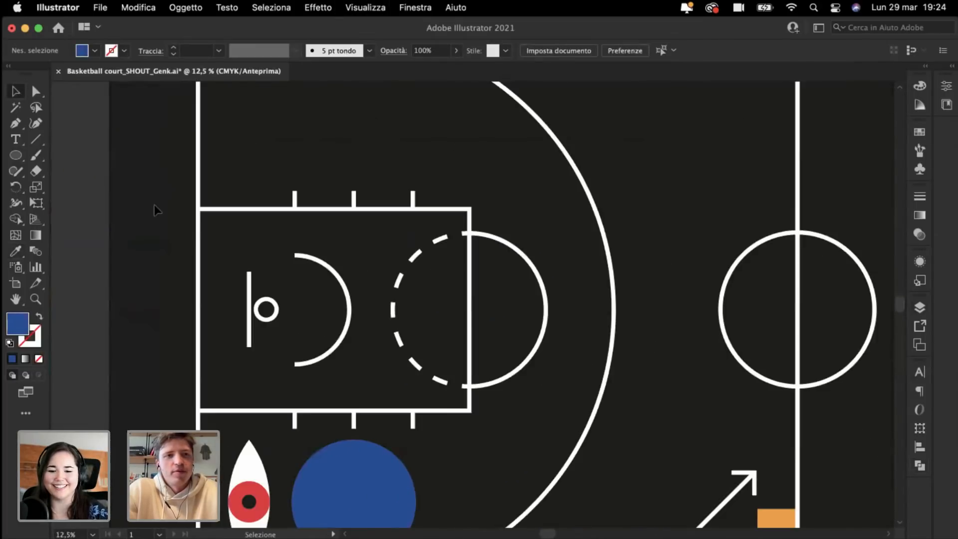
key(super+minus)
key(super+minus)
scroll(59, 192, right, 1)
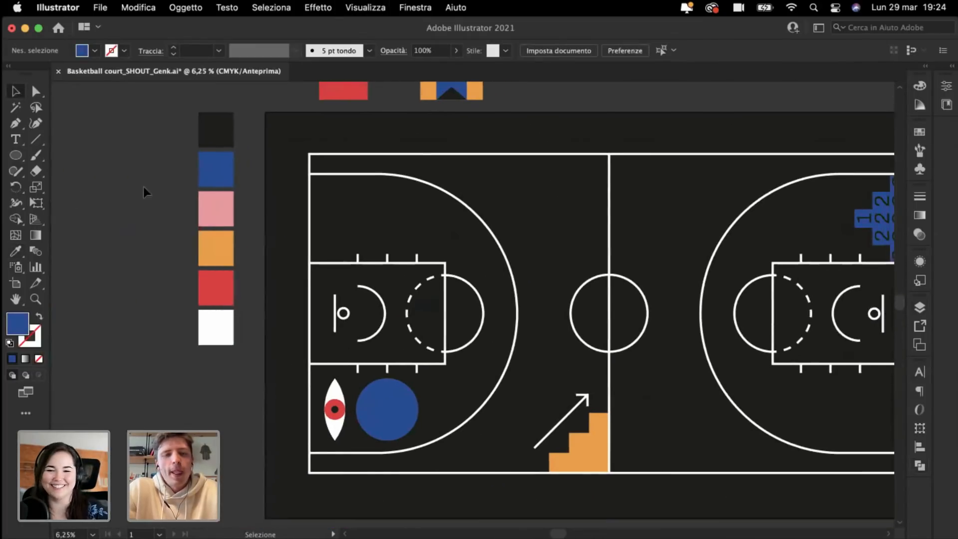
key(super+plus)
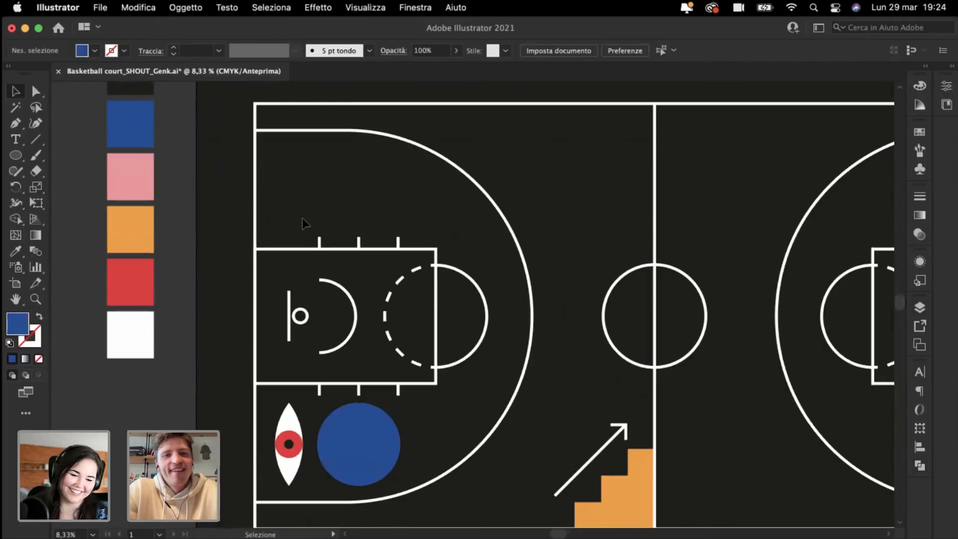
key(l)
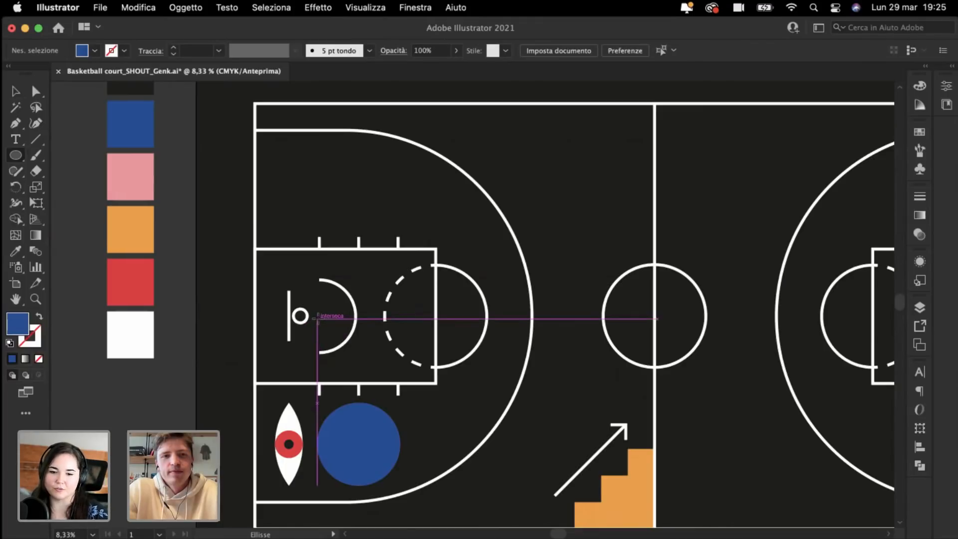
drag(318, 318, 506, 328)
click(17, 92)
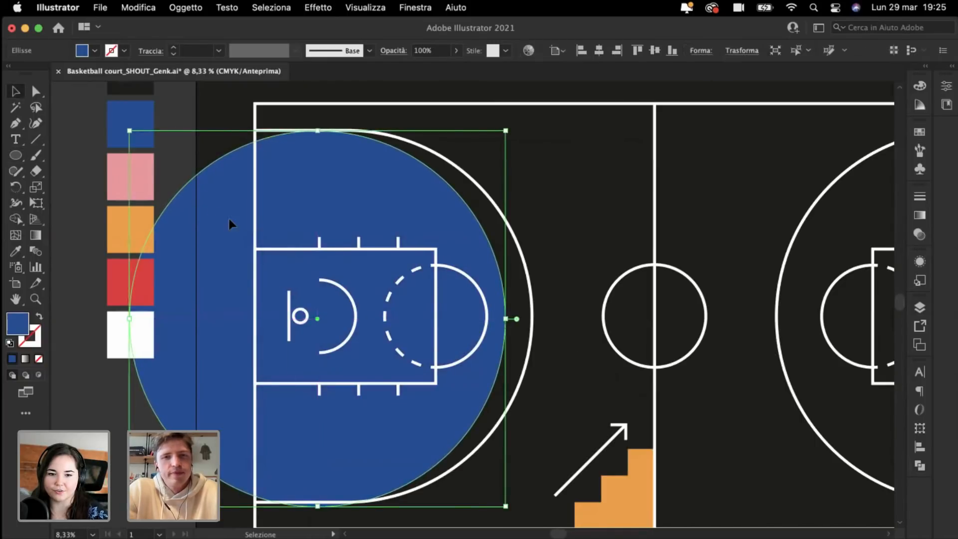
mouse_move(229, 219)
mouse_down()
mouse_move(248, 220)
mouse_move(239, 220)
mouse_up()
key(Delete)
key(super+minus)
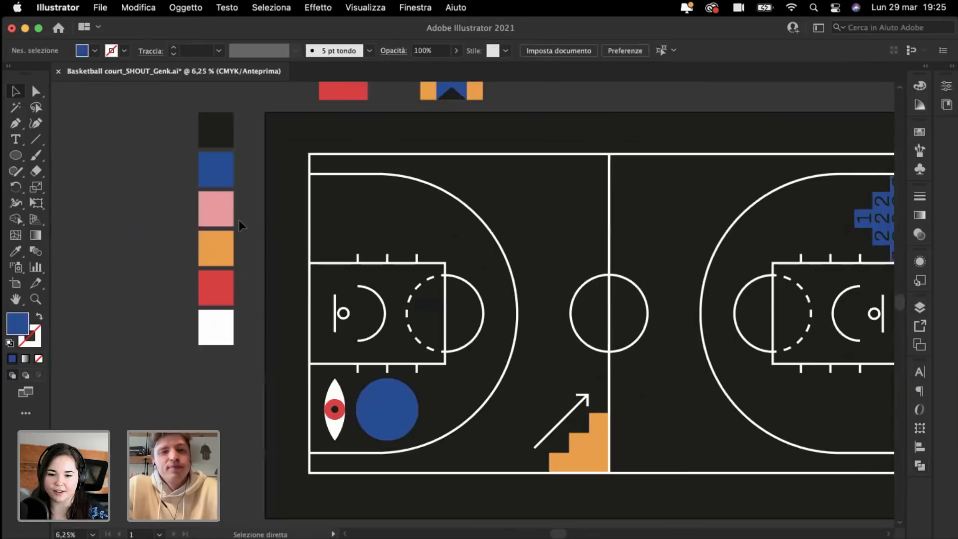
scroll(238, 220, right, 2)
scroll(239, 219, up, 3)
scroll(238, 219, right, 1)
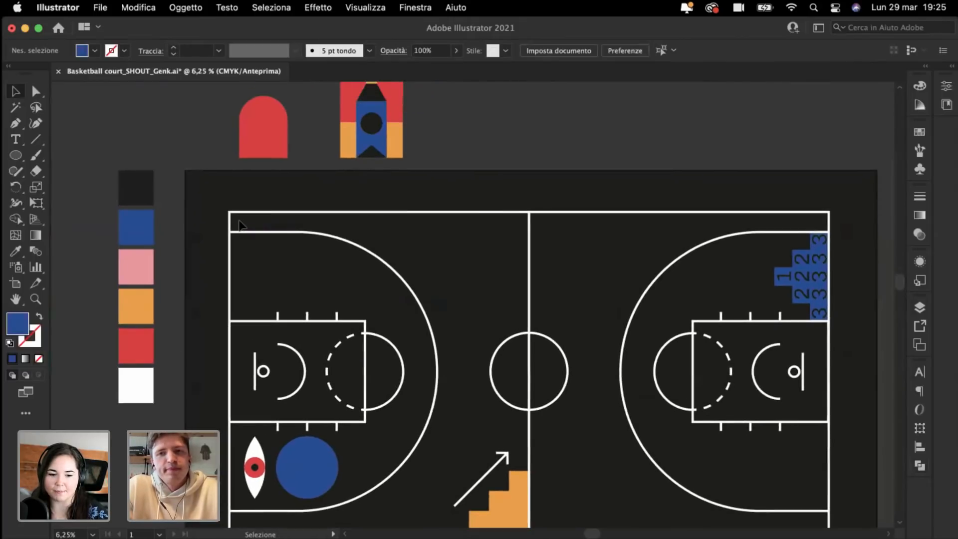
scroll(238, 219, down, 2)
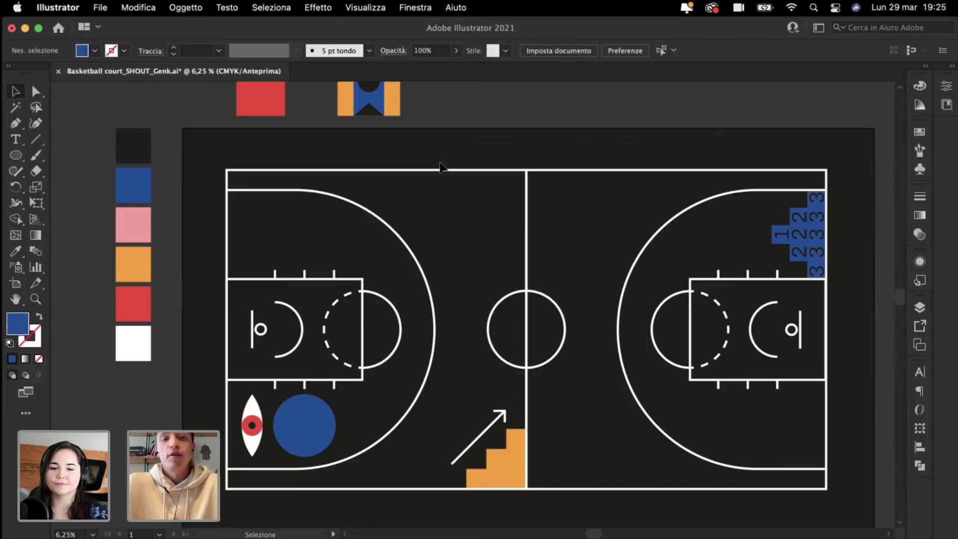
scroll(440, 163, up, 3)
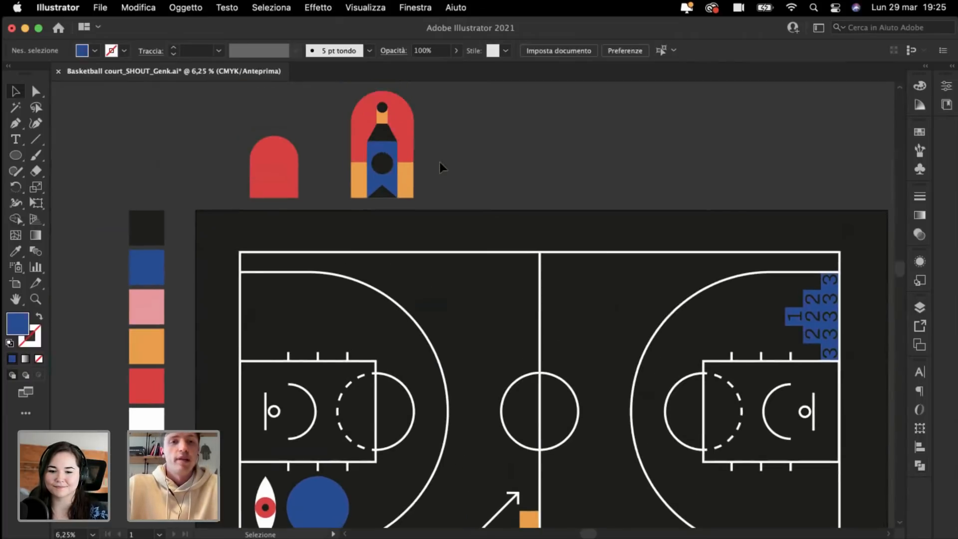
scroll(439, 163, down, 2)
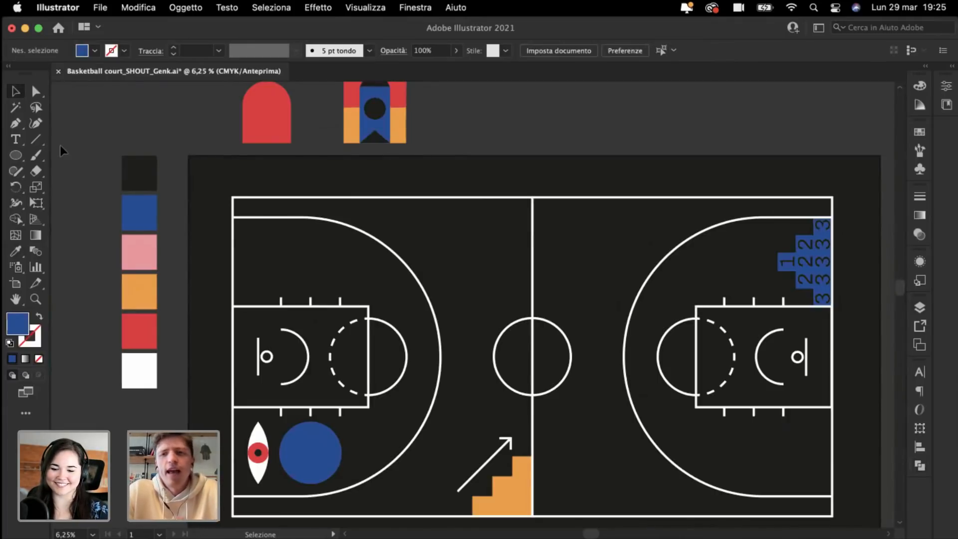
scroll(60, 146, right, 3)
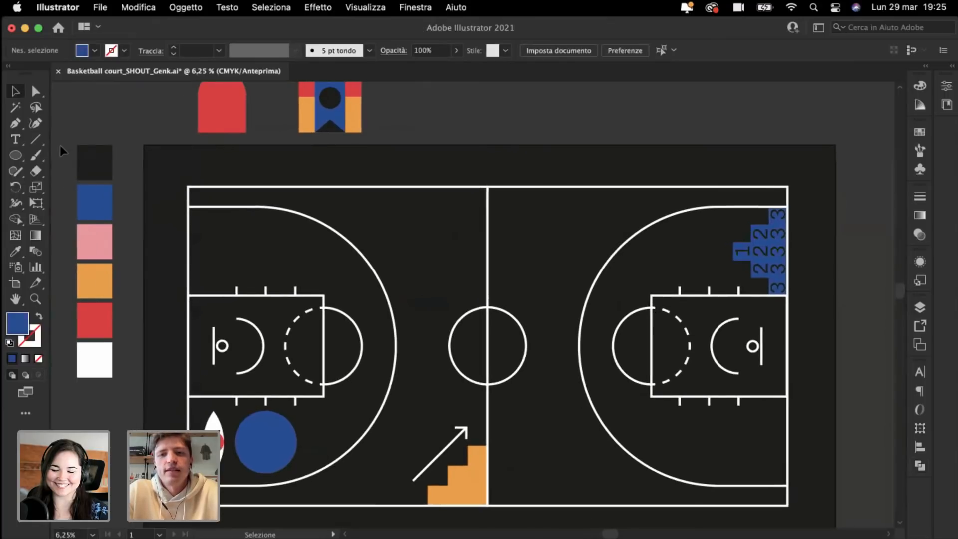
scroll(60, 145, left, 3)
scroll(60, 145, right, 3)
scroll(60, 145, down, 2)
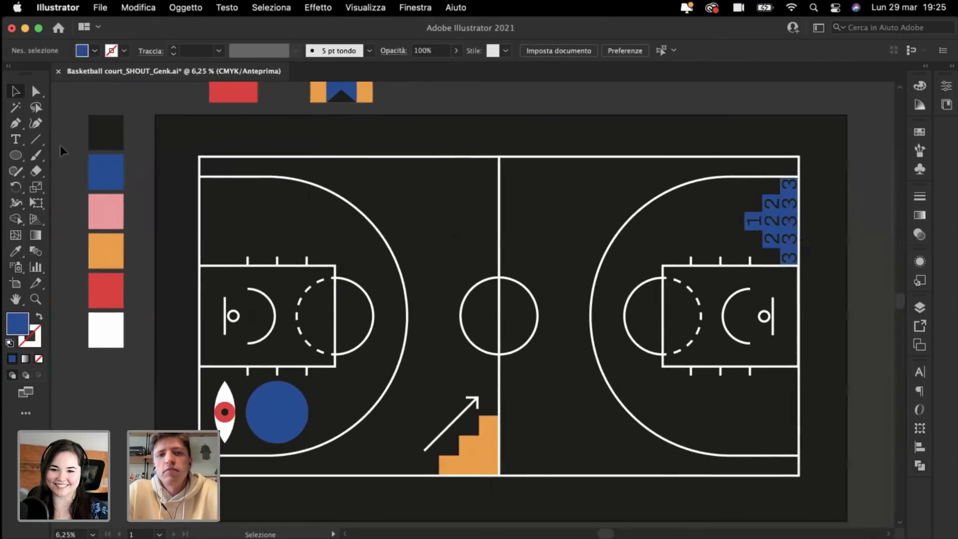
scroll(60, 146, up, 2)
scroll(60, 145, left, 1)
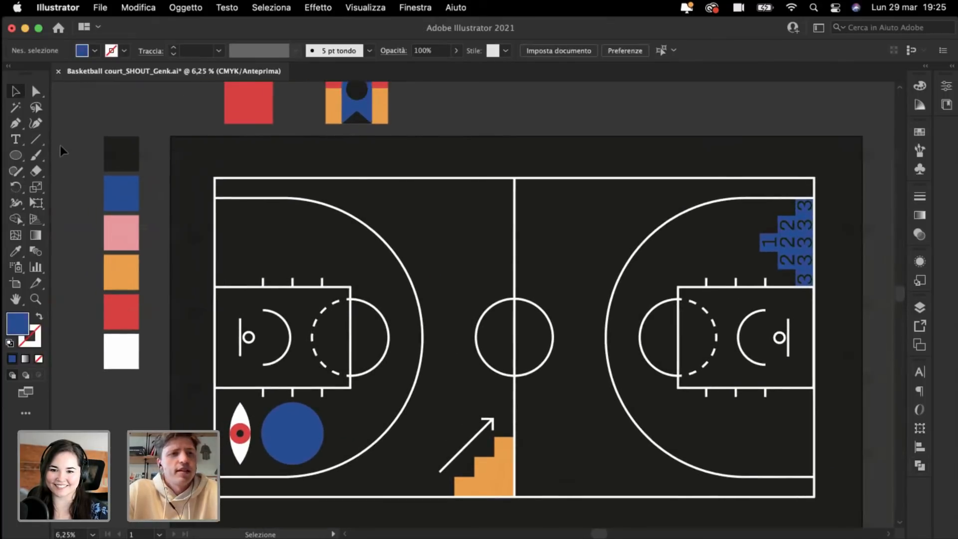
Step: Create a HOME text object above the court and colour it white from the swatch
click(15, 140)
click(358, 165)
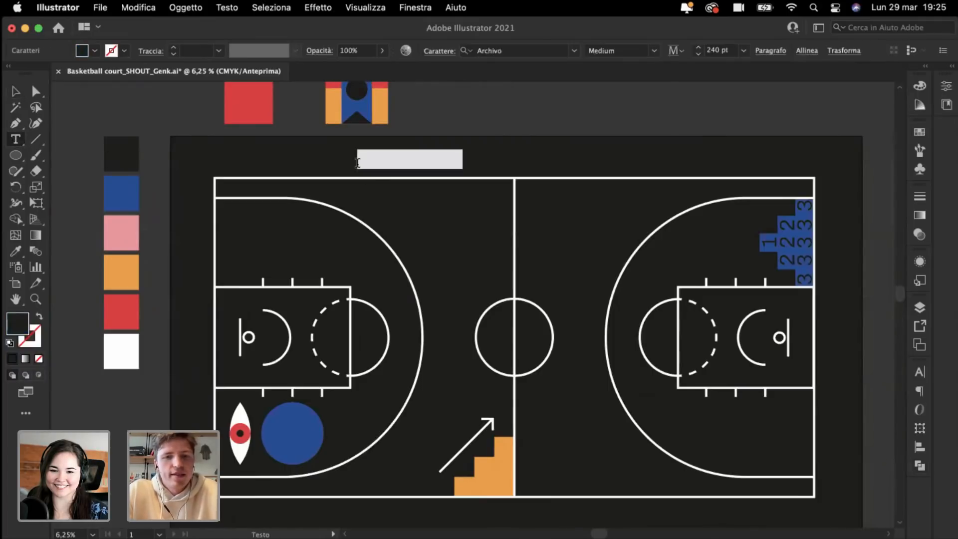
key(BackSpace)
key(super+a)
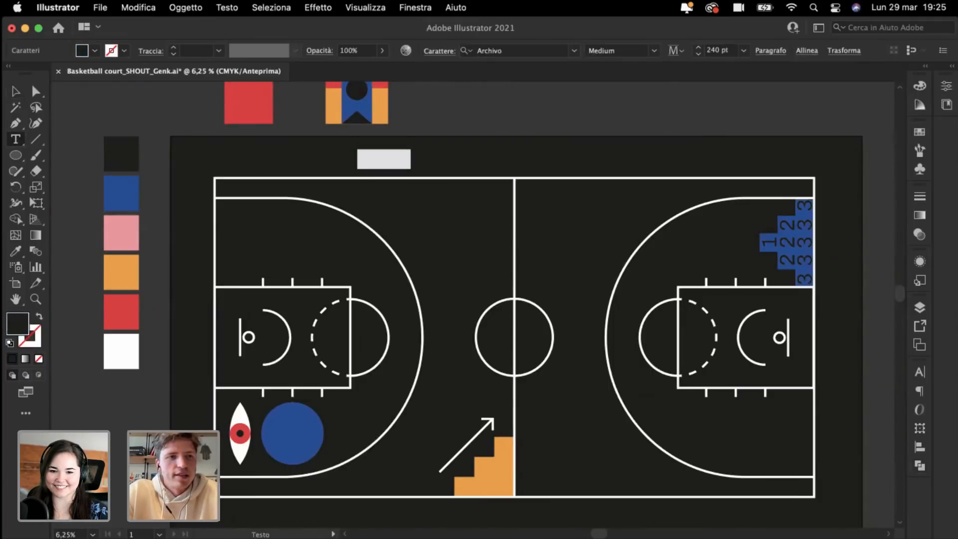
click(15, 251)
click(112, 348)
key(super+shift+a)
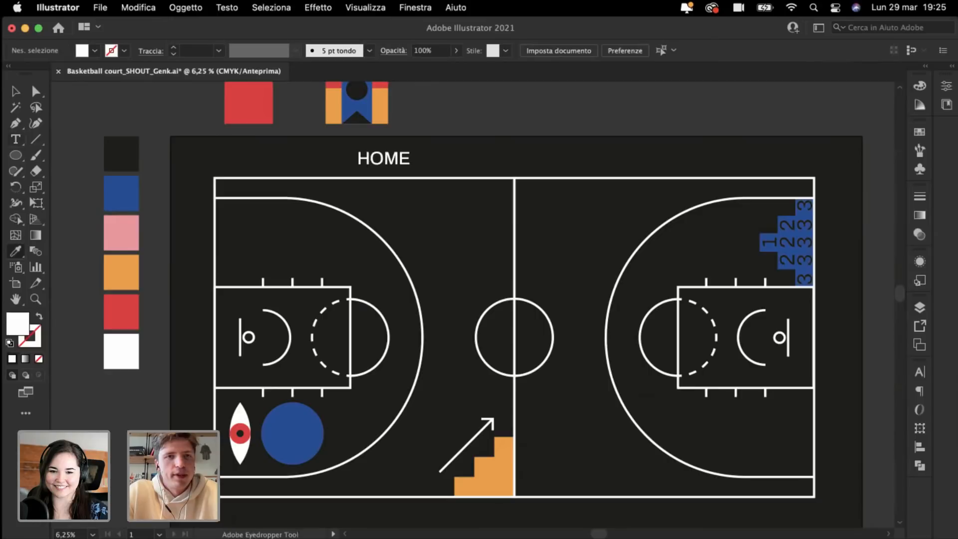
Step: Move HOME to the top-left so it sits just above the court line
click(14, 89)
drag(388, 168, 245, 175)
key(super+shift+a)
key(super+plus)
key(super+plus)
key(super+plus)
key(super+plus)
key(super+plus)
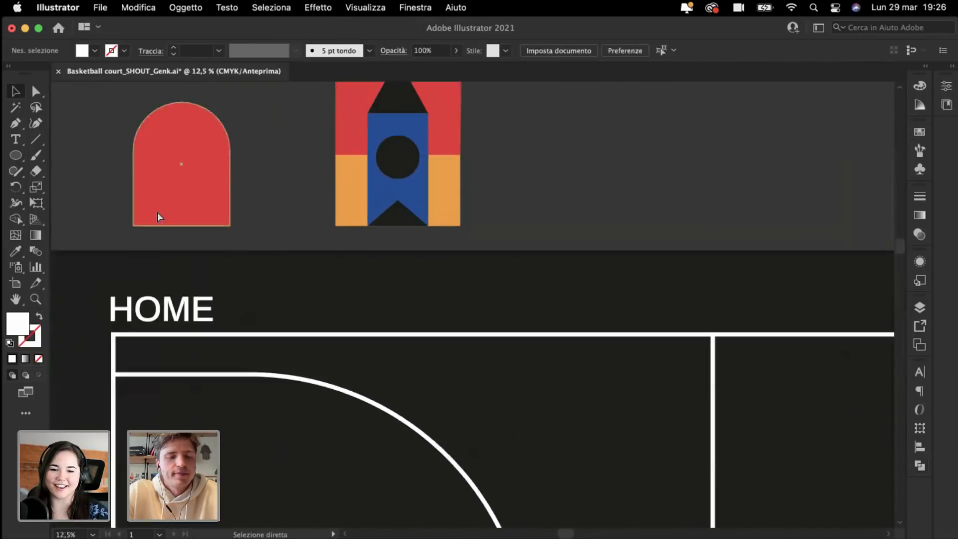
key(super+plus)
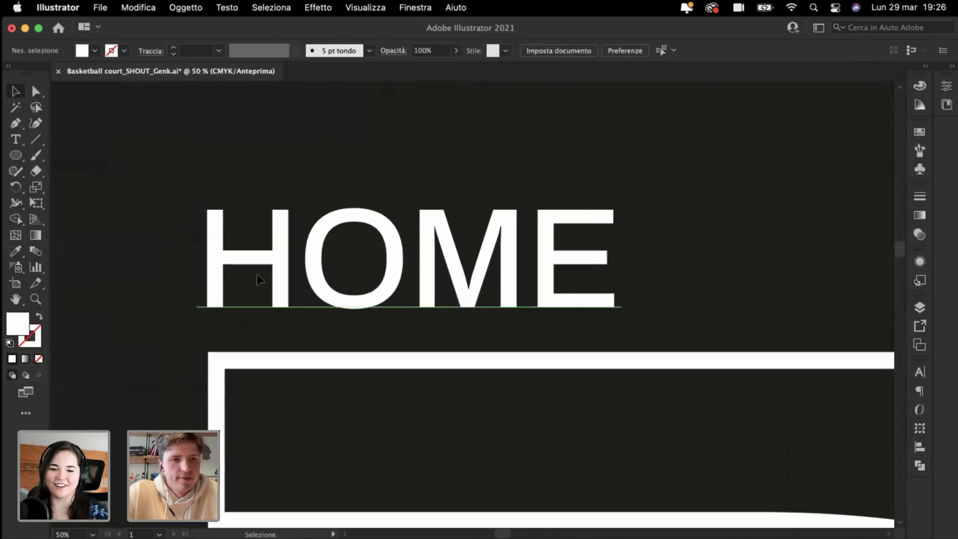
drag(257, 275, 256, 286)
key(super+minus)
key(super+minus)
key(super+minus)
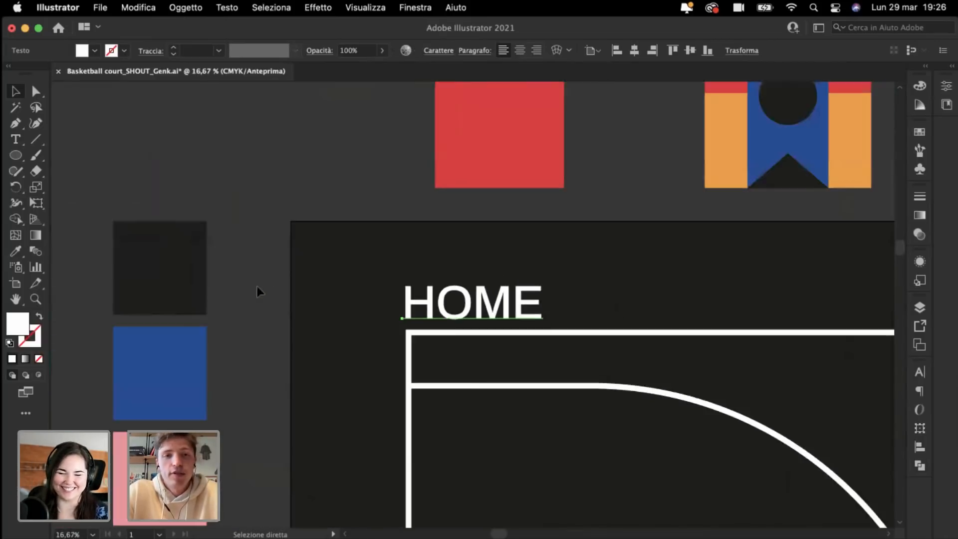
scroll(256, 287, right, 5)
Step: Duplicate HOME repeatedly to the right along the court's top edge
drag(292, 310, 439, 313)
key(super+minus)
key(super+minus)
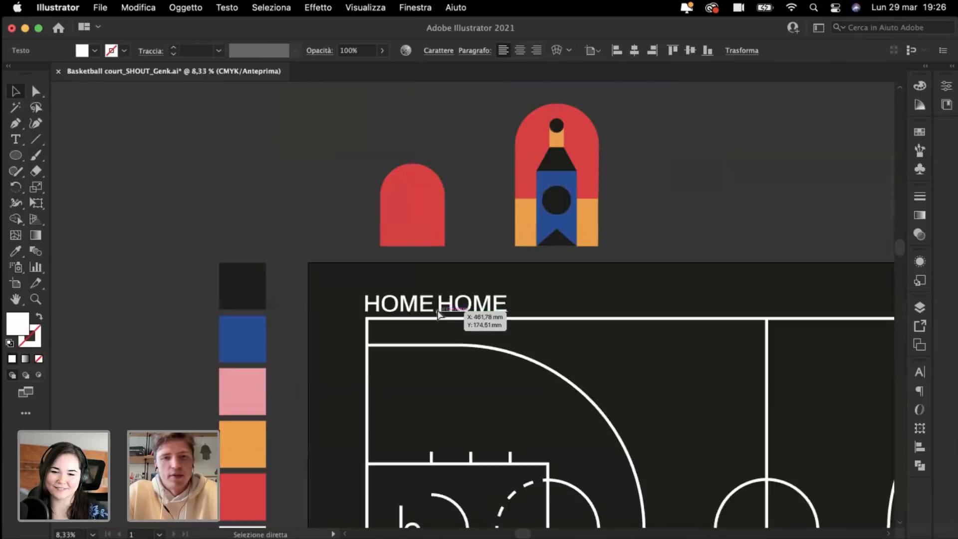
key(super+minus)
key(super+d)
key(super+d)
key(super+d)
key(super+d)
key(super+d)
key(super+d)
key(super+d)
key(super+d)
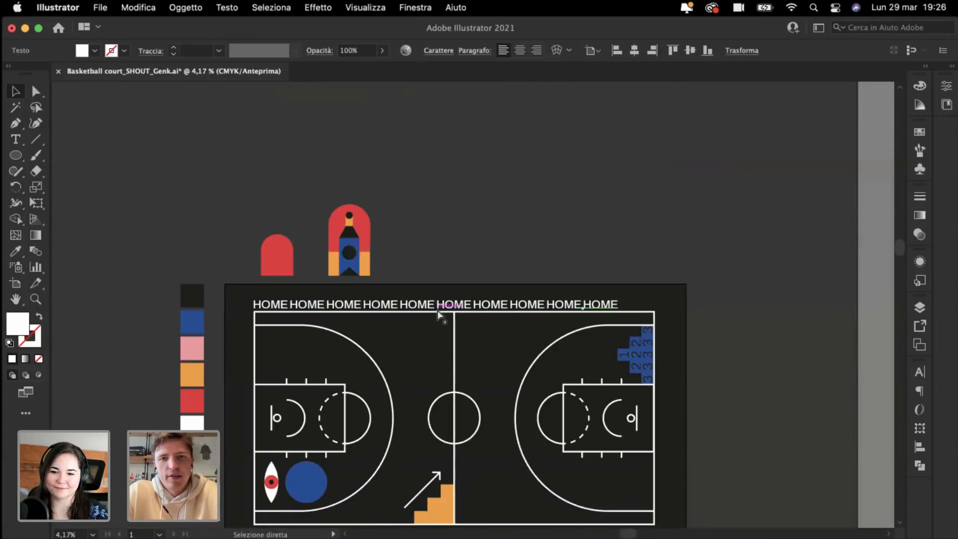
key(super+d)
Step: Select the whole HOME row and scale it up slightly by a corner handle
drag(248, 295, 711, 310)
key(super+plus)
key(super+plus)
key(super+plus)
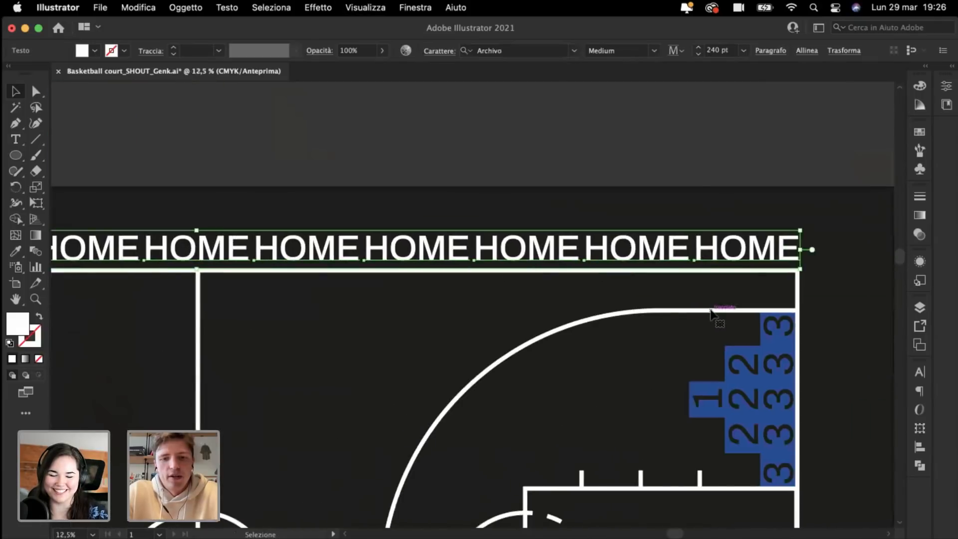
key(super+plus)
key(super+plus)
key(super+plus)
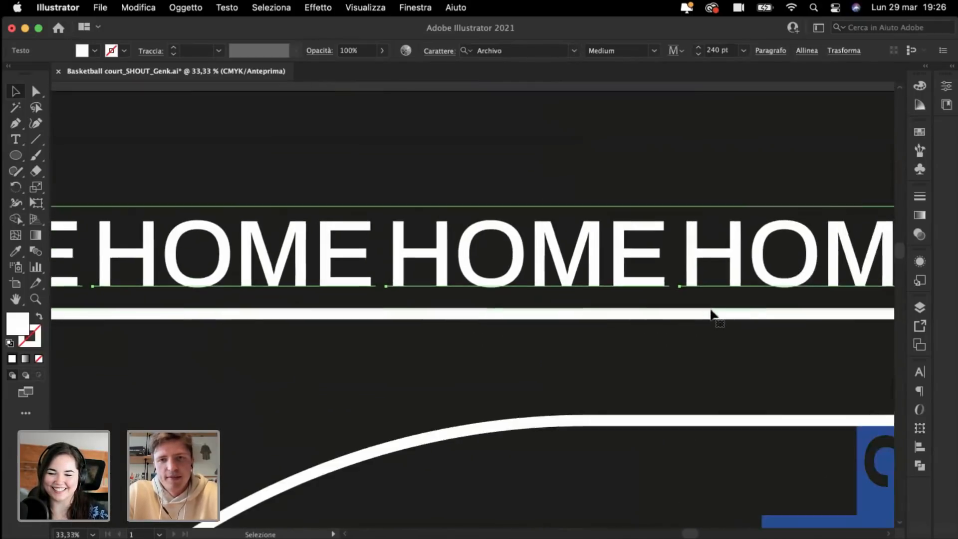
scroll(628, 245, right, 2)
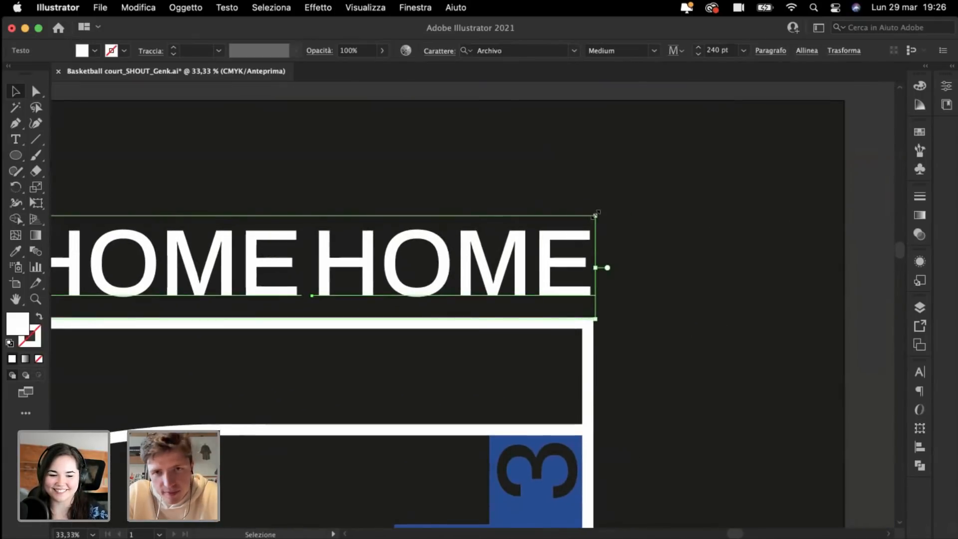
drag(596, 214, 598, 216)
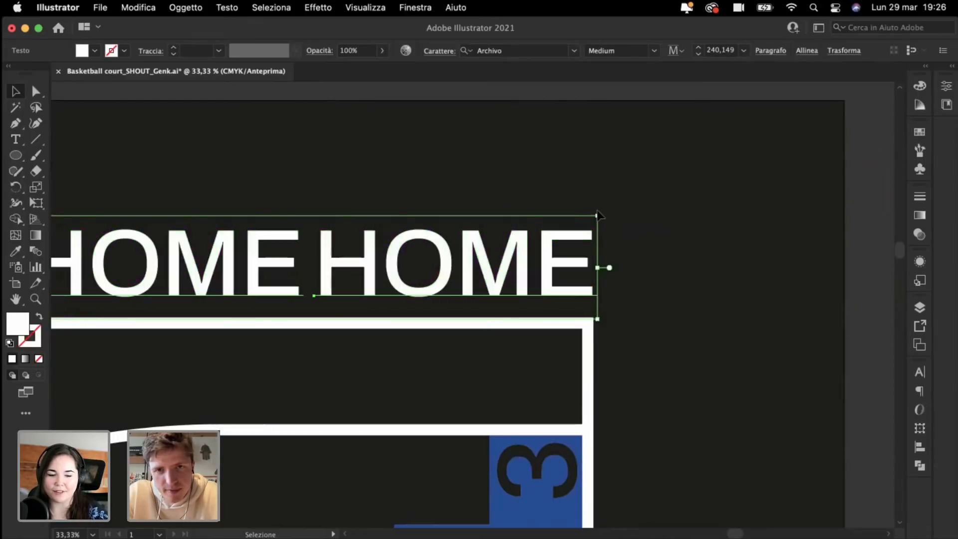
click(537, 170)
key(super+minus)
key(super+minus)
key(super+minus)
key(super+minus)
key(super+minus)
Step: Scroll back across the court and select a HOME text object in the top row
scroll(537, 169, left, 6)
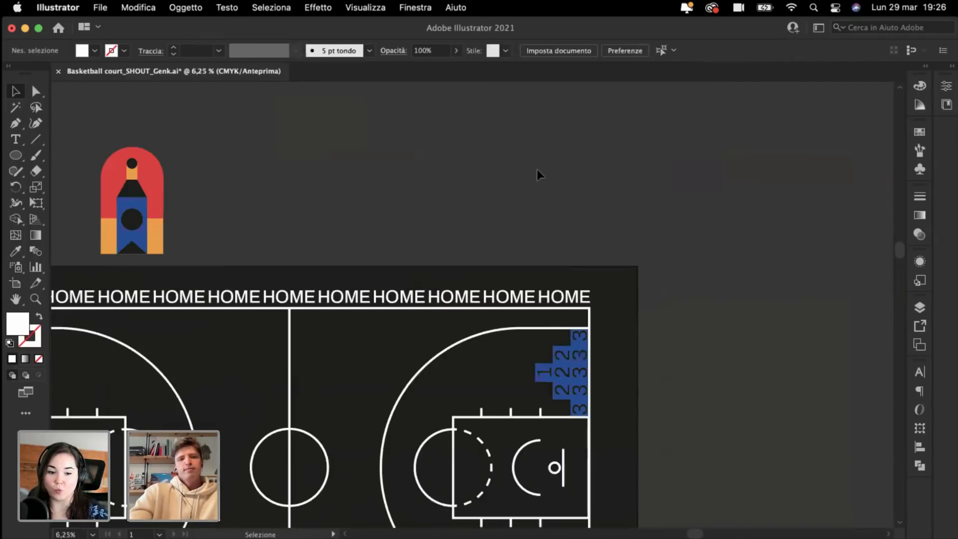
scroll(537, 169, left, 4)
scroll(537, 169, down, 2)
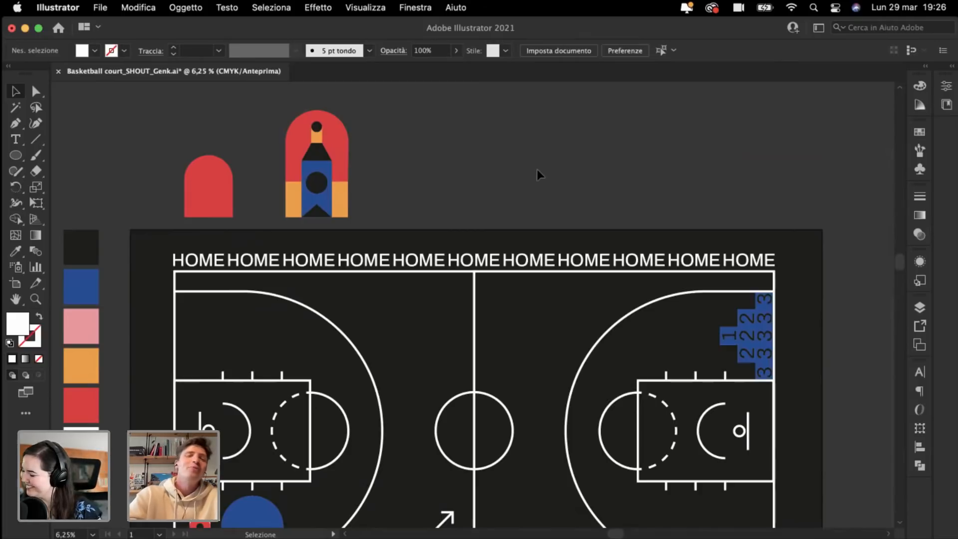
scroll(537, 170, down, 3)
scroll(537, 169, left, 5)
scroll(537, 169, down, 1)
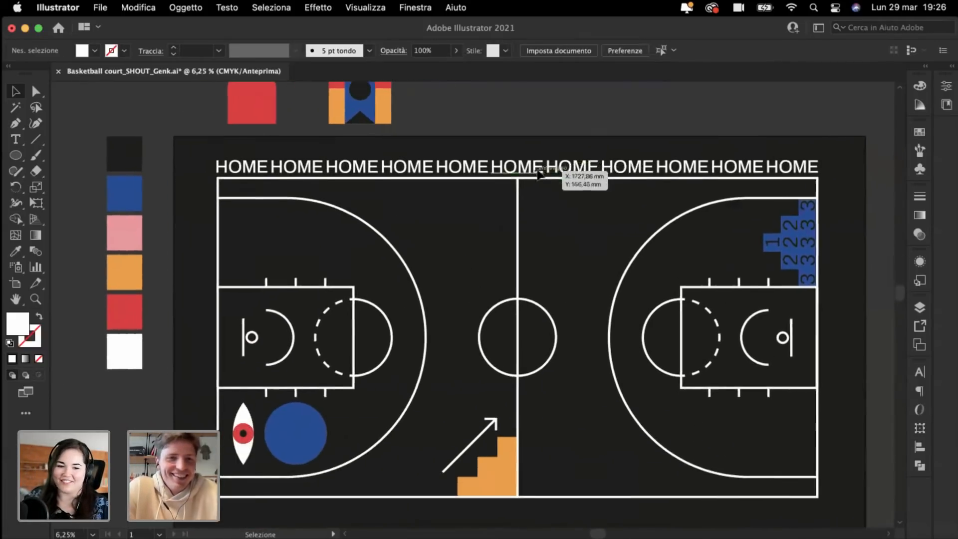
click(594, 174)
Step: Duplicate the HOME row, rotate the copy 90° and place it along the court's left edge
drag(357, 173, 372, 249)
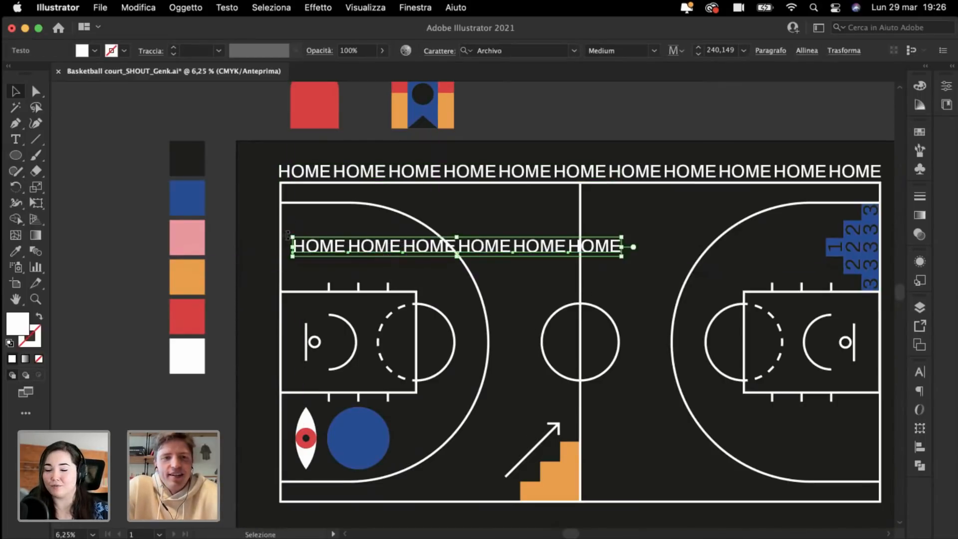
drag(289, 233, 422, 404)
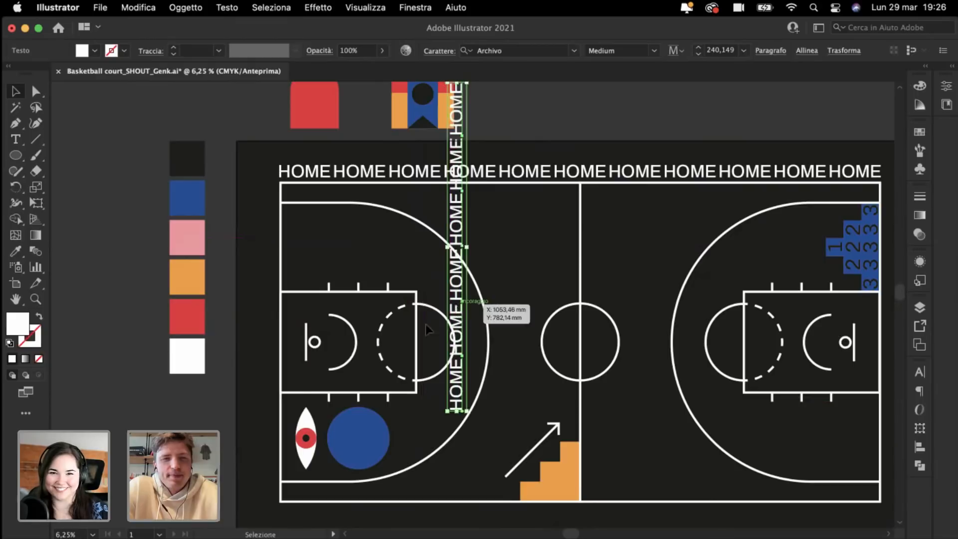
drag(459, 308, 276, 386)
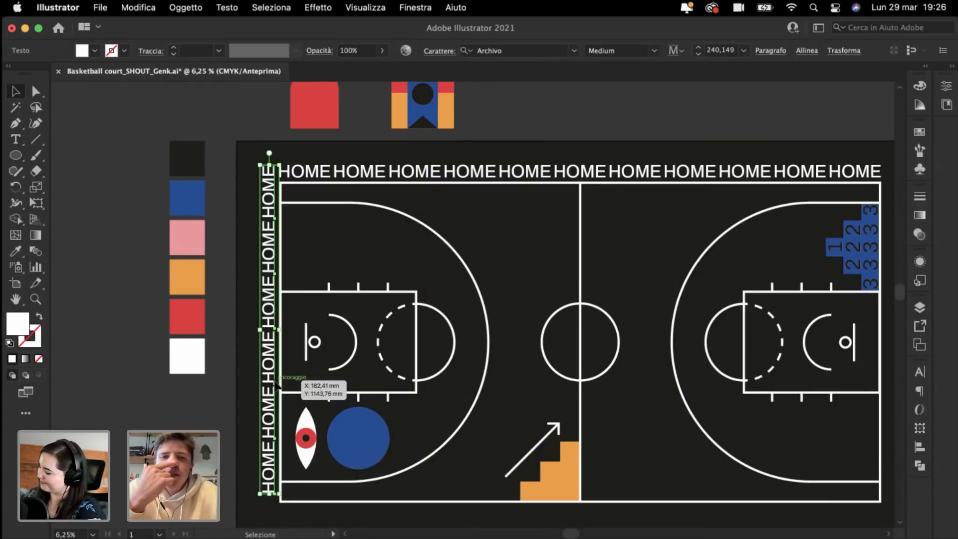
Step: Zoom in and nudge the vertical HOME column so it meets the top row at the corner
scroll(276, 385, left, 3)
scroll(276, 386, up, 1)
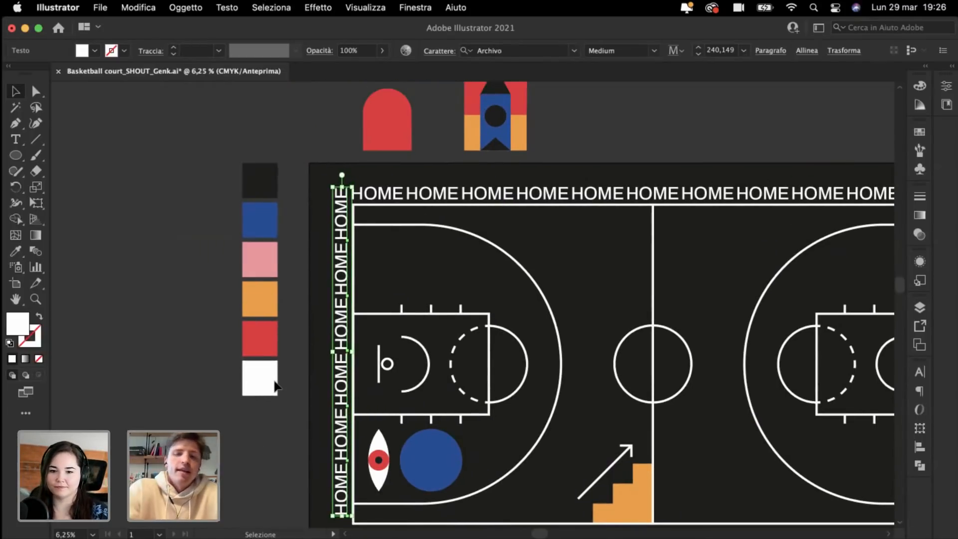
scroll(275, 381, up, 2)
scroll(274, 381, left, 1)
key(super+plus)
key(super+plus)
key(super+plus)
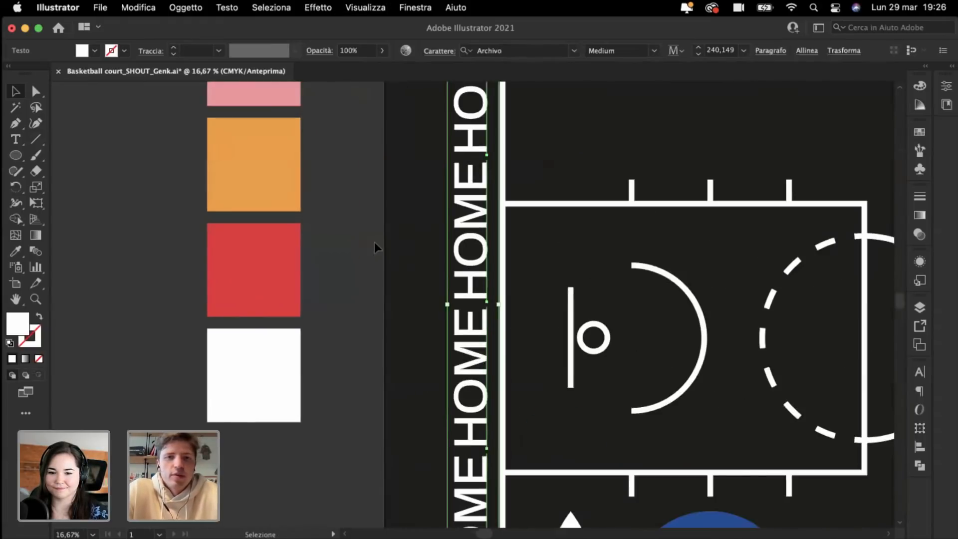
scroll(375, 243, up, 7)
scroll(375, 242, right, 1)
key(super+plus)
key(super+plus)
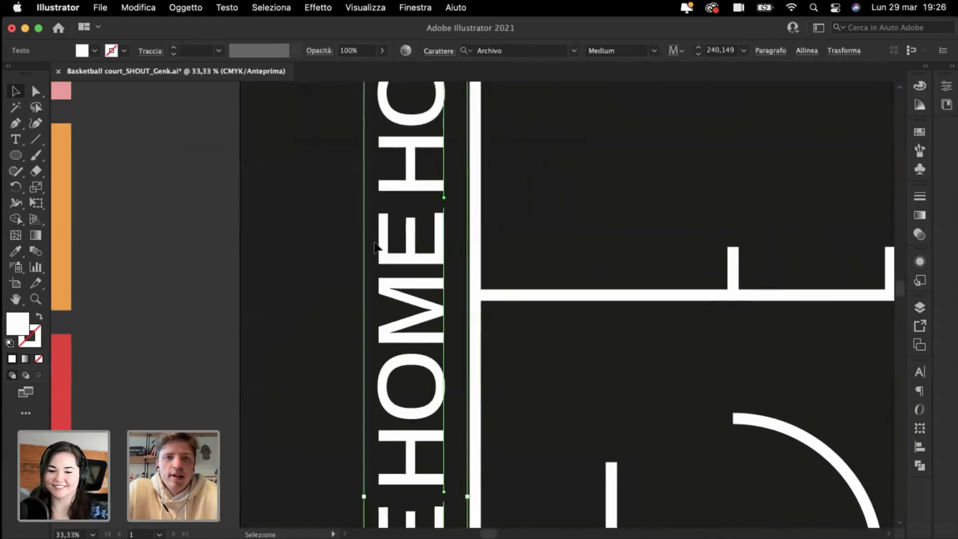
scroll(375, 247, up, 8)
scroll(376, 246, right, 1)
mouse_move(385, 273)
mouse_down()
mouse_move(399, 264)
mouse_move(382, 270)
mouse_up()
scroll(382, 270, down, 15)
scroll(381, 269, right, 2)
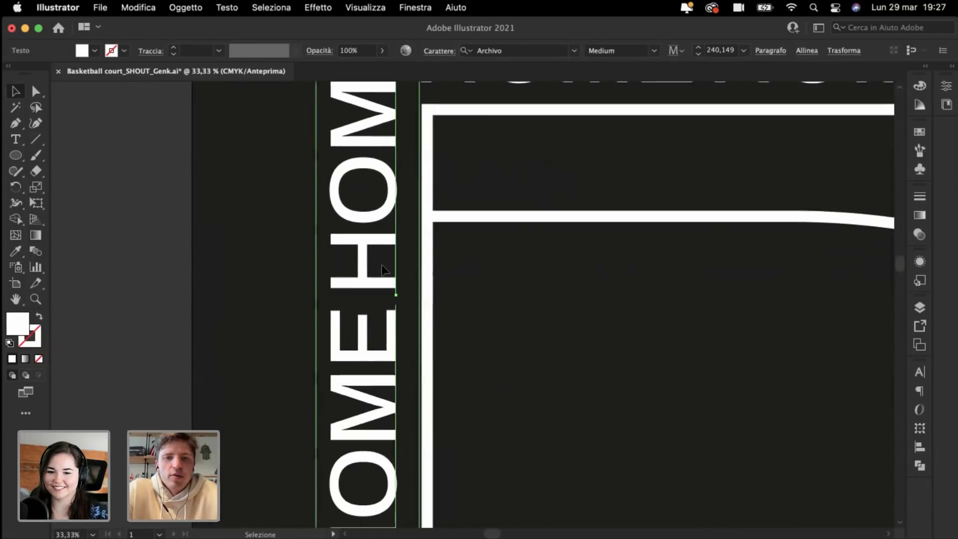
scroll(382, 267, down, 14)
scroll(382, 267, right, 1)
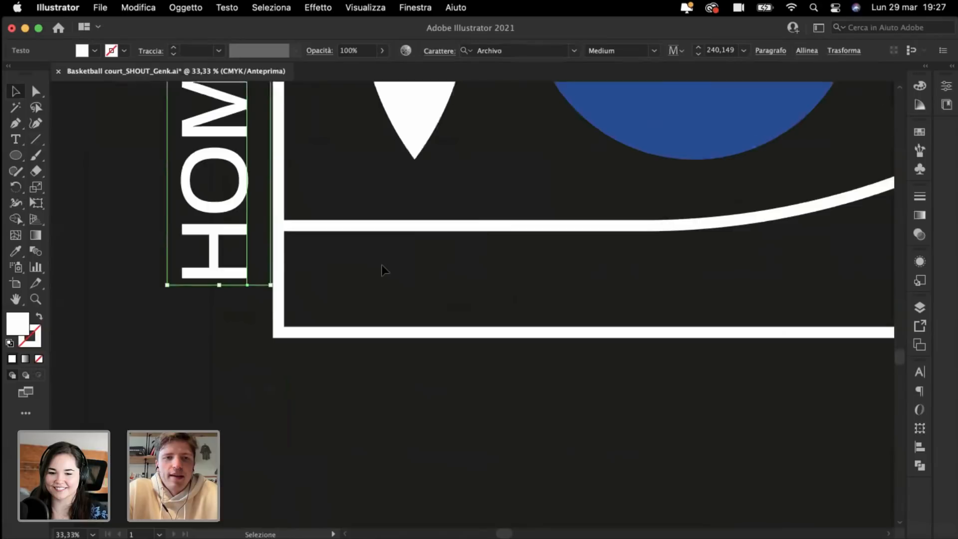
scroll(379, 263, left, 4)
drag(332, 224, 333, 270)
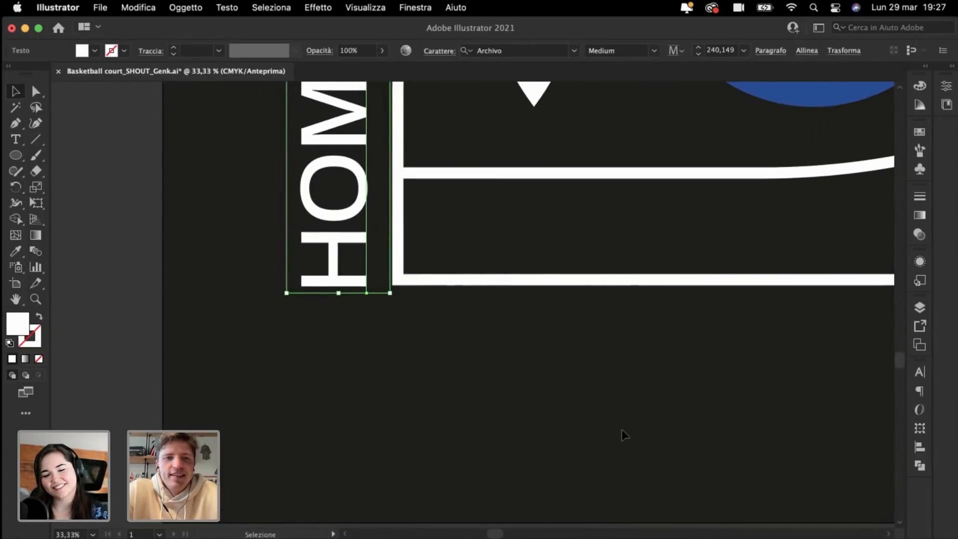
scroll(439, 254, up, 4)
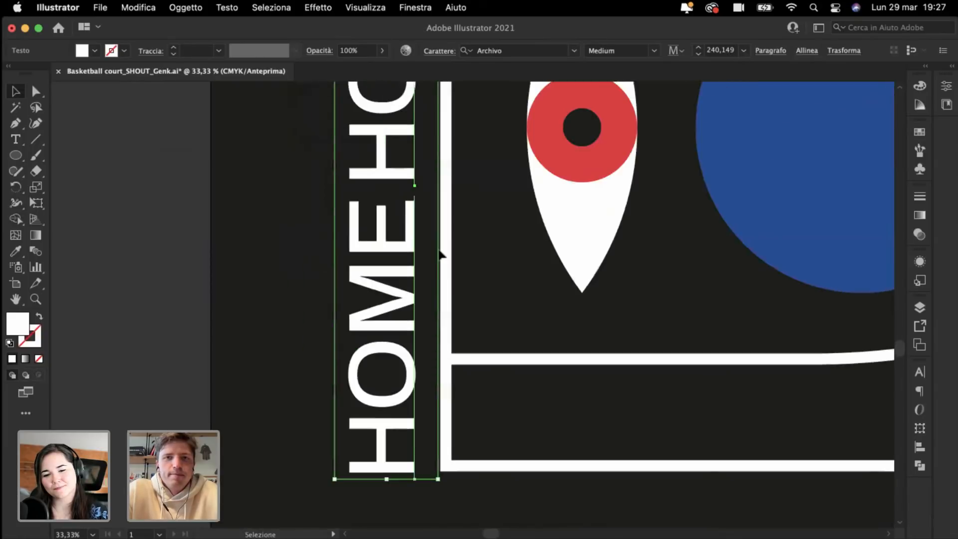
scroll(439, 254, down, 4)
scroll(440, 255, up, 12)
scroll(440, 254, up, 5)
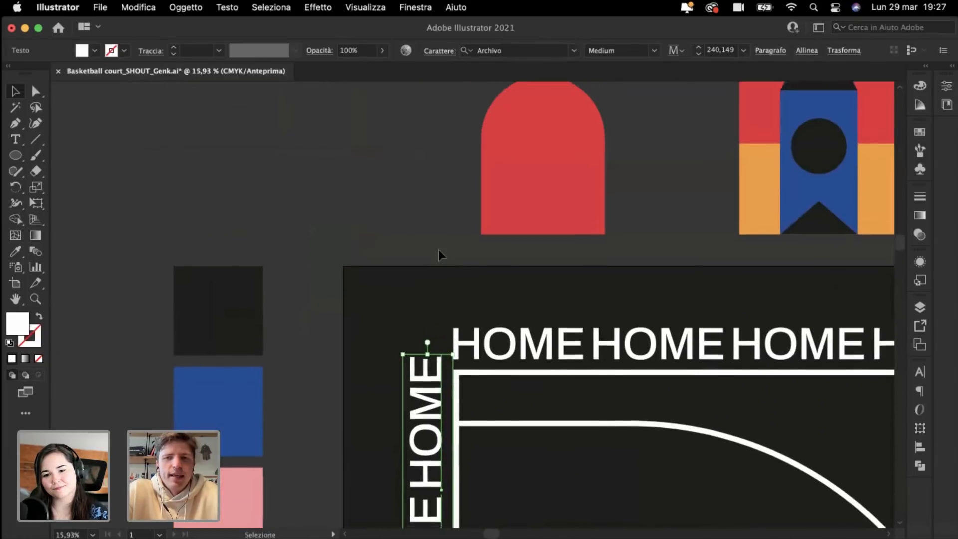
scroll(439, 255, down, 4)
scroll(439, 254, right, 1)
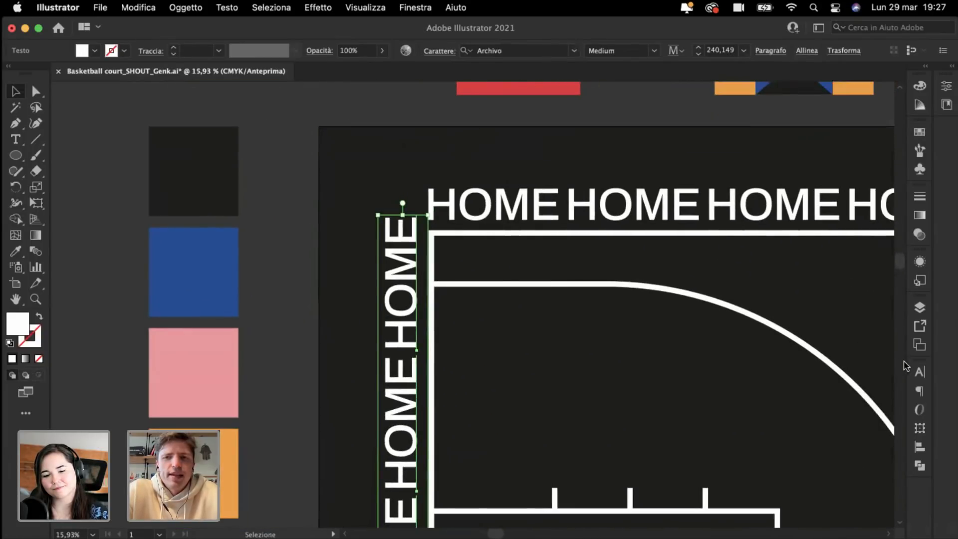
Step: Set the vertical HOME text's tracking to 10 in the Character panel and move it upward
click(920, 373)
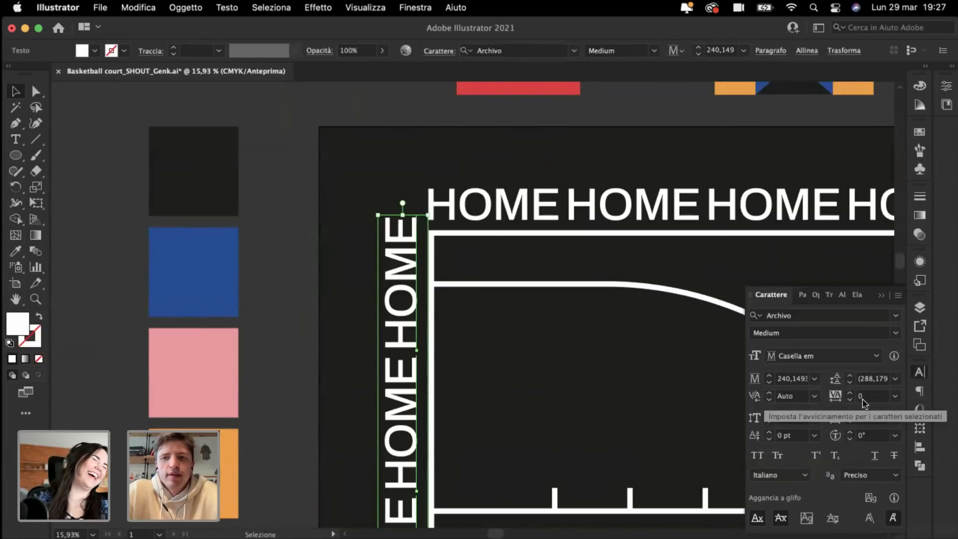
click(871, 396)
text(10)
key(Return)
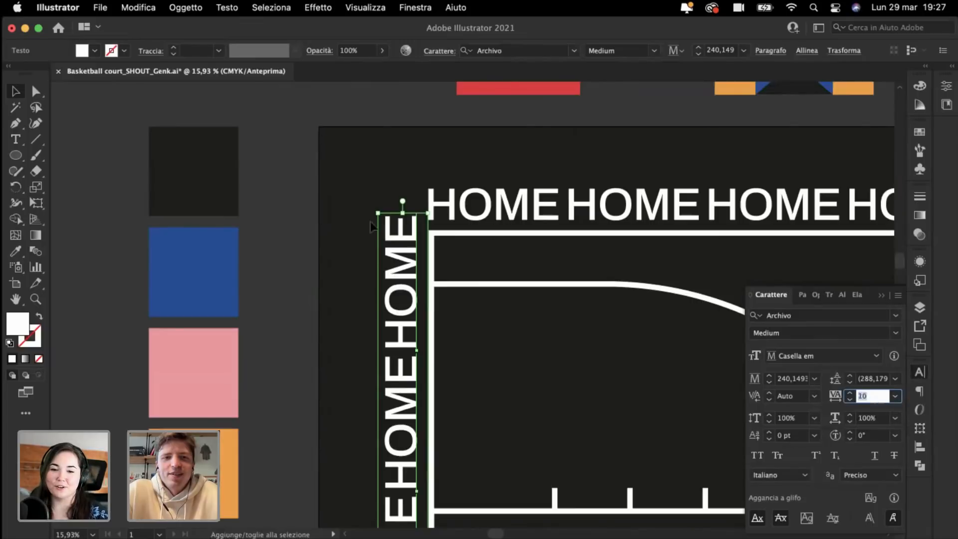
click(267, 239)
drag(410, 312, 411, 298)
Step: Select the whole vertical HOME column and change its tracking to 20
scroll(409, 299, down, 3)
scroll(408, 292, down, 5)
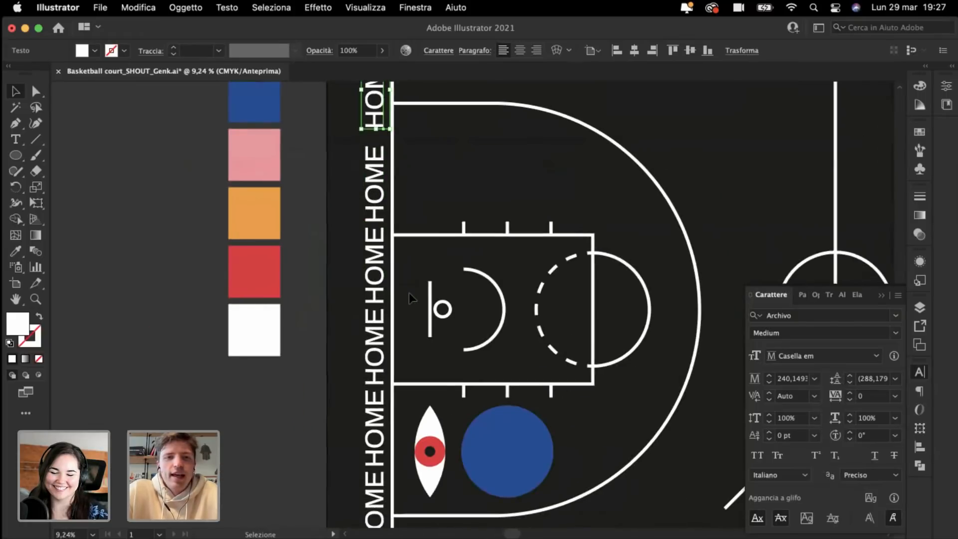
scroll(409, 293, down, 3)
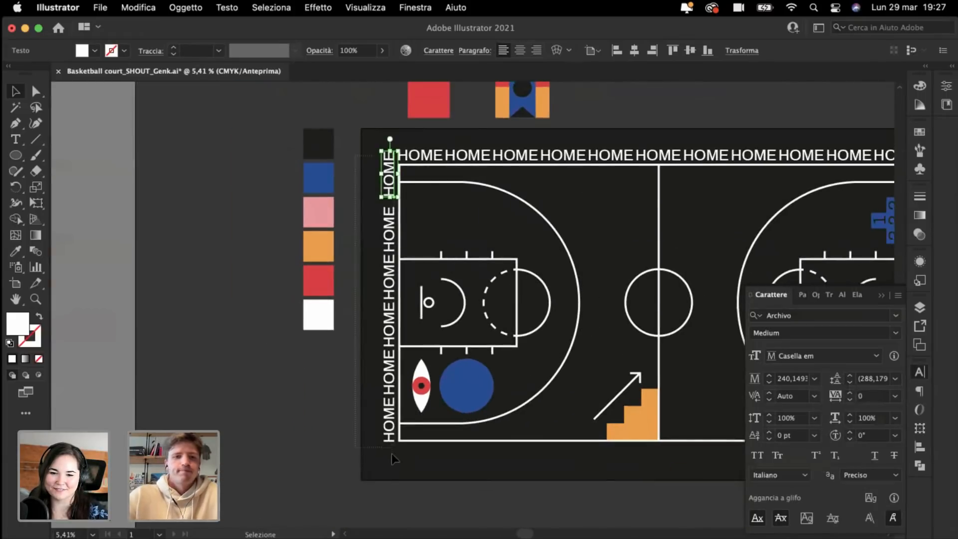
drag(392, 453, 390, 454)
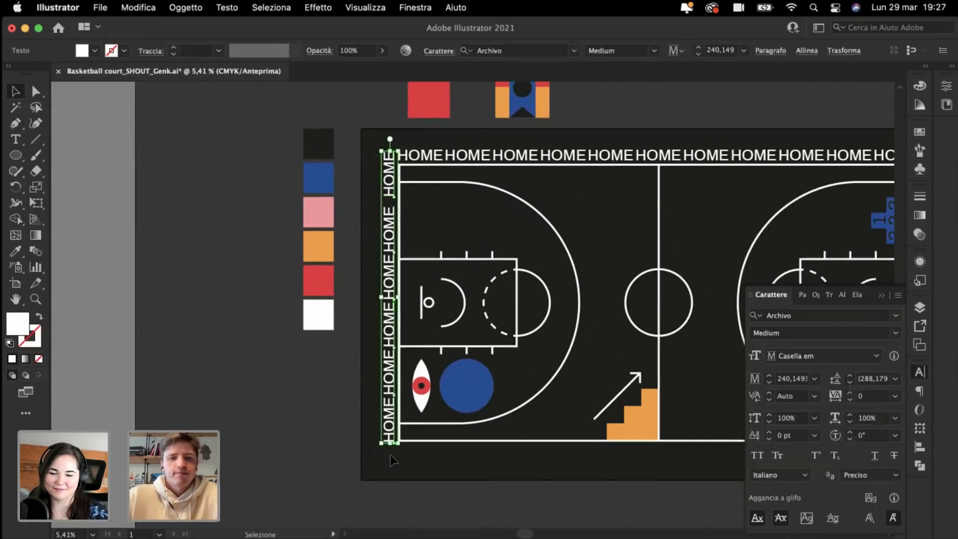
click(870, 396)
text(20)
key(Return)
Step: Shift the column slightly up, then select both vertical HOME text objects
click(370, 237)
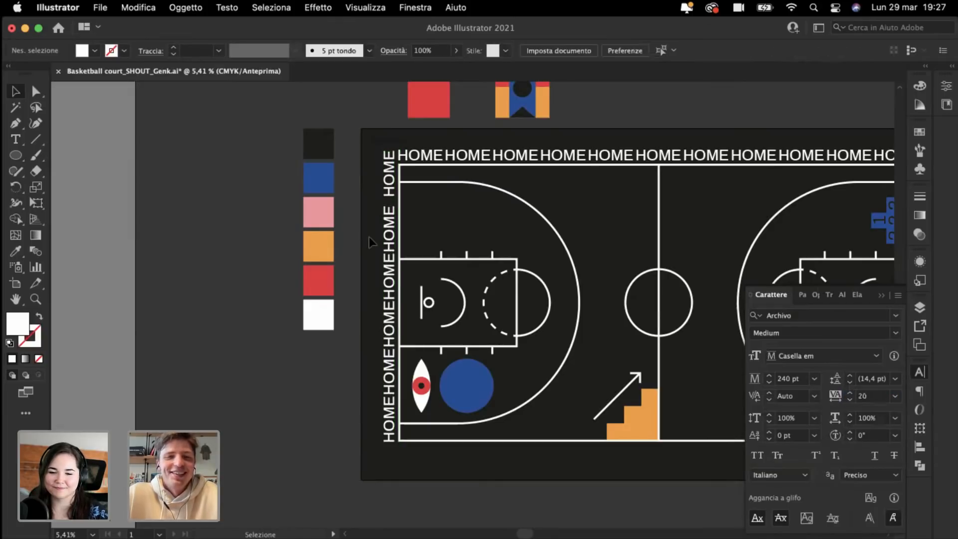
scroll(369, 236, up, 2)
scroll(393, 198, up, 5)
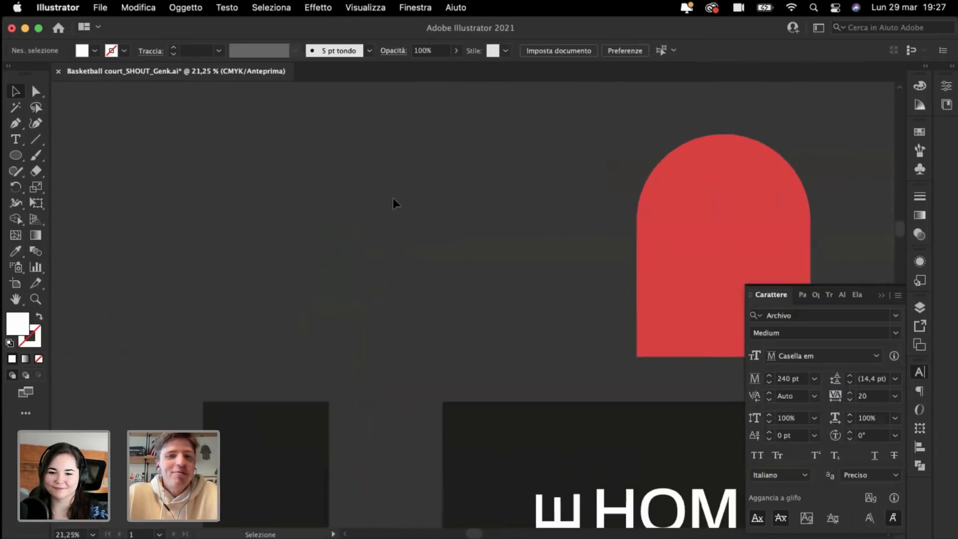
scroll(394, 198, down, 5)
scroll(393, 197, up, 2)
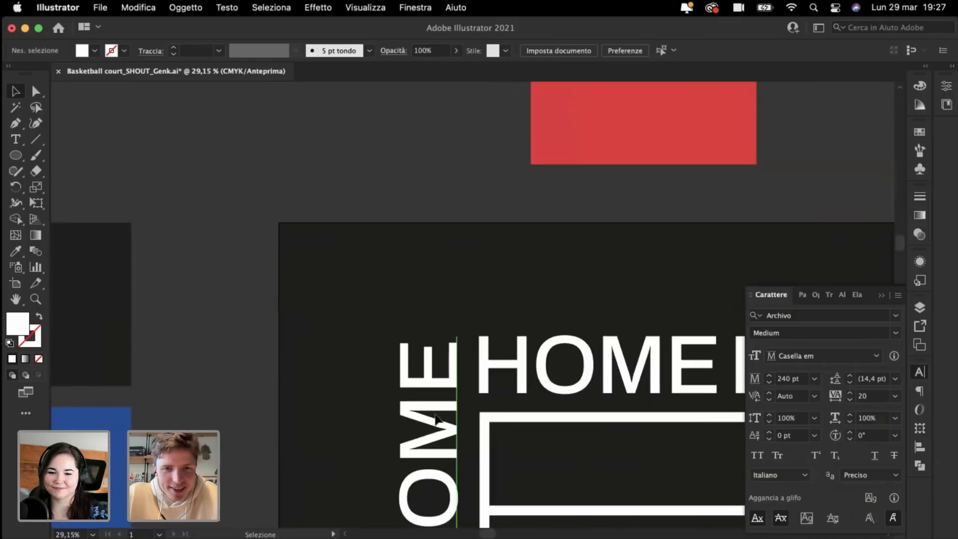
drag(435, 415, 435, 411)
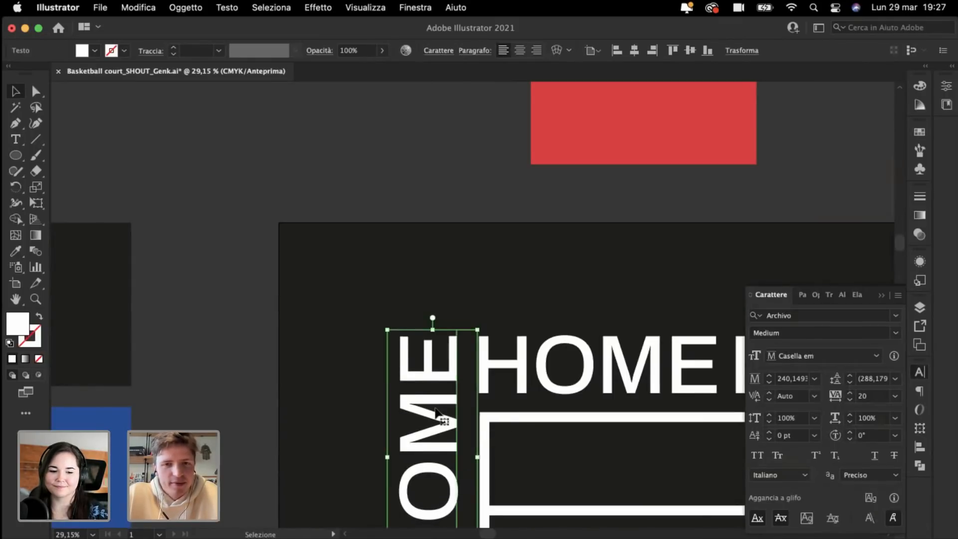
scroll(436, 410, down, 8)
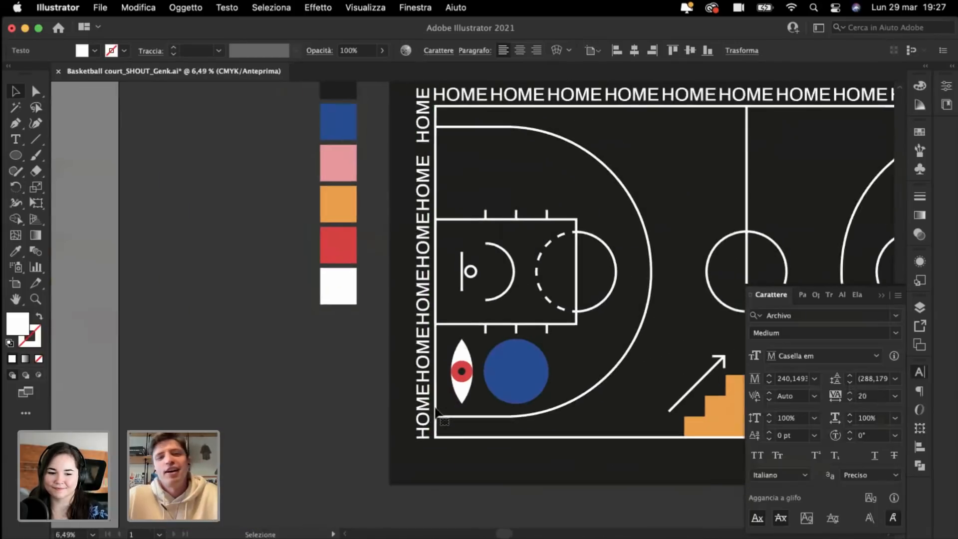
scroll(436, 409, up, 3)
drag(420, 174, 453, 515)
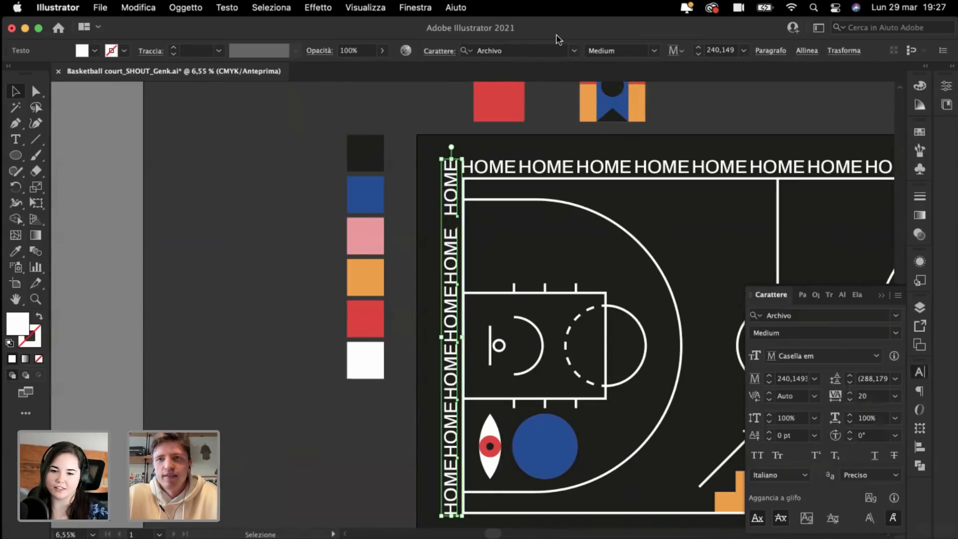
Step: Evenly space the vertical HOME words with Allinea's vertical-centre distribution
click(843, 51)
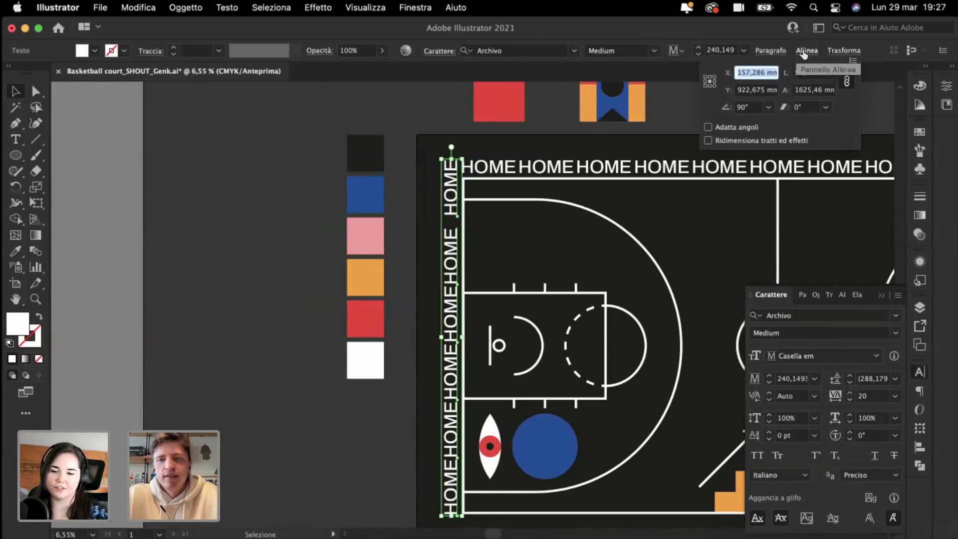
click(804, 52)
click(804, 51)
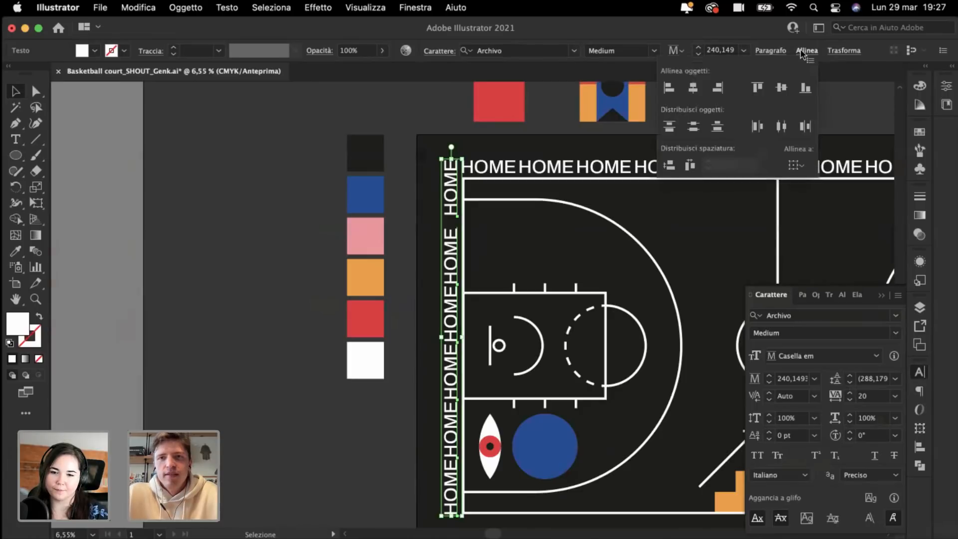
click(694, 126)
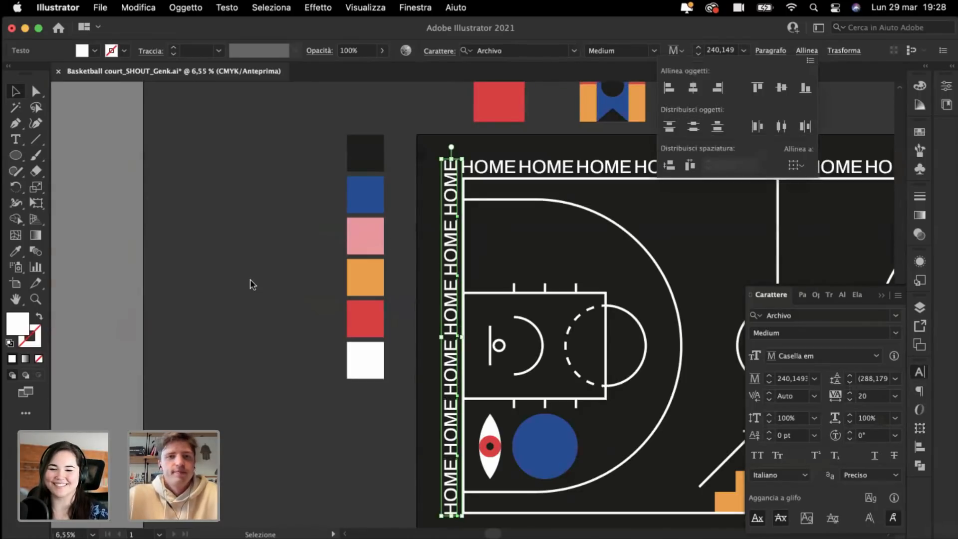
scroll(252, 285, down, 2)
Step: Alt-drag a copy of a HOME word to just below the court's bottom-left corner
click(266, 318)
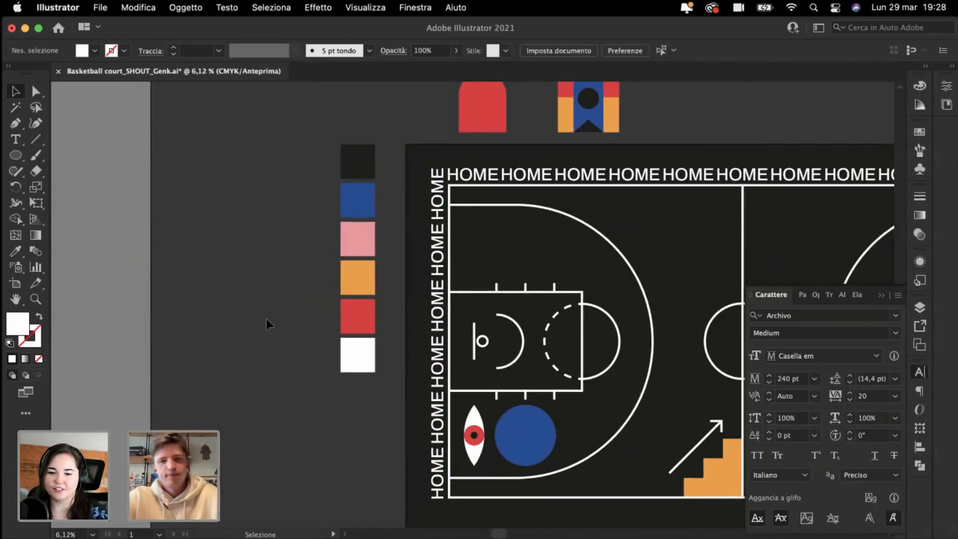
scroll(265, 319, right, 10)
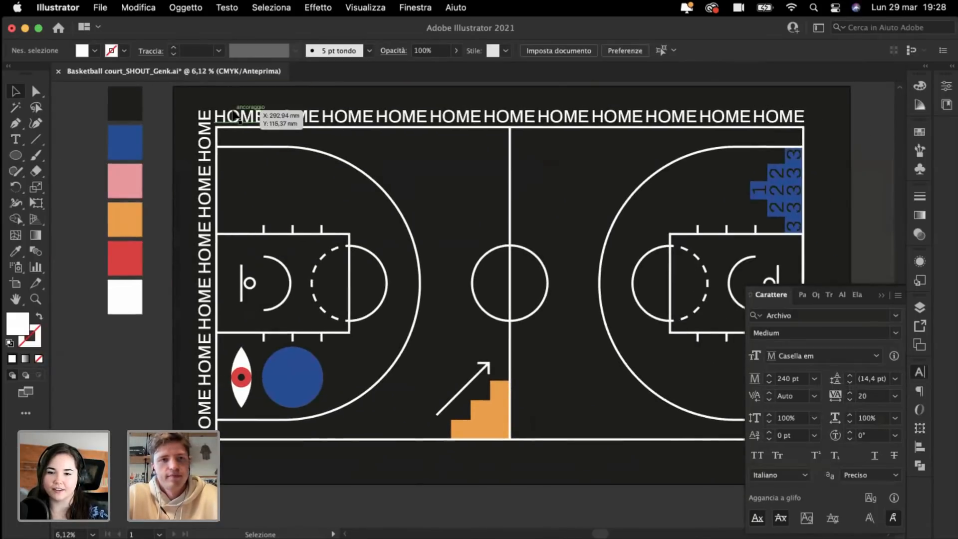
alt+drag(246, 114, 236, 450)
Step: Retype the HOME copy below the court as VISITORS and shift it slightly right
scroll(235, 452, up, 6)
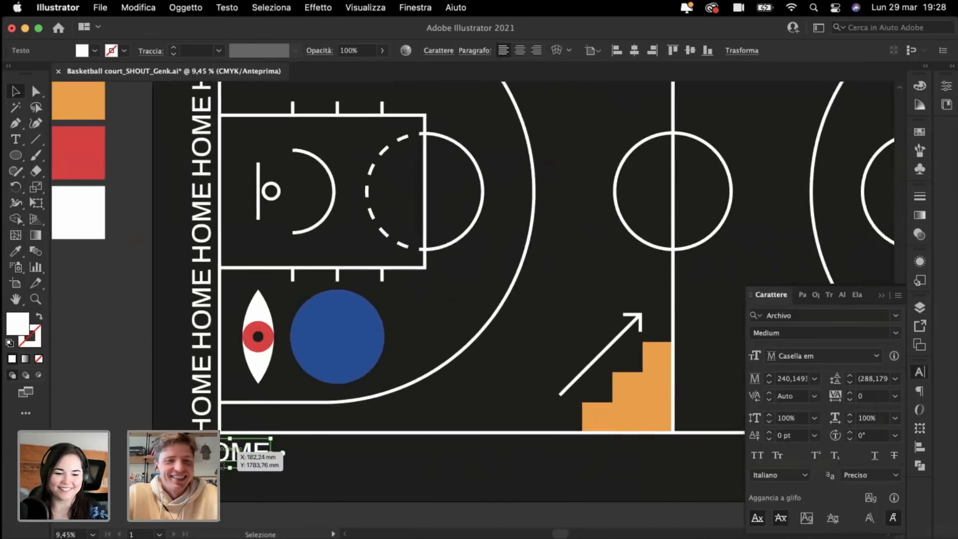
scroll(223, 466, up, 2)
scroll(427, 263, up, 4)
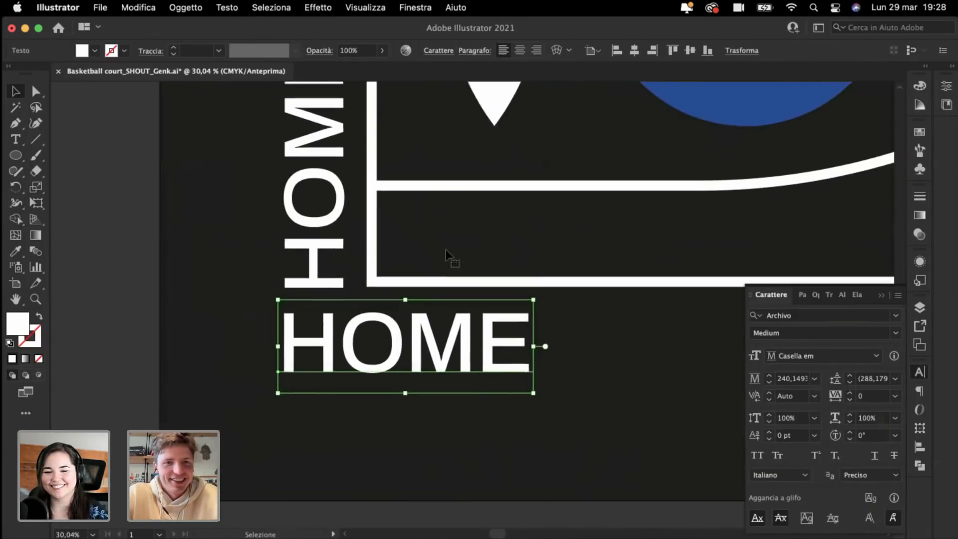
triple_click(381, 350)
text(VISOT)
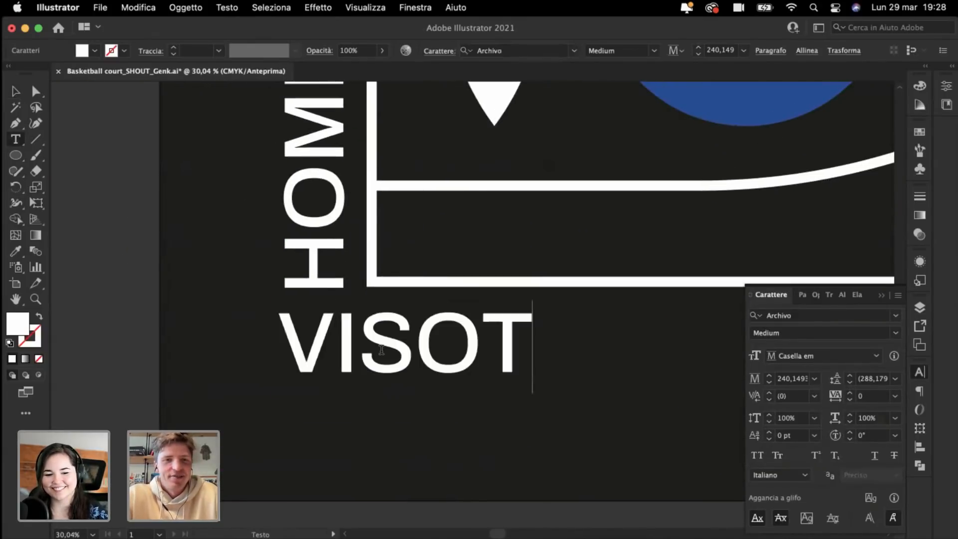
key(BackSpace)
key(BackSpace)
text(ITRO)
key(BackSpace)
key(BackSpace)
text(ORS)
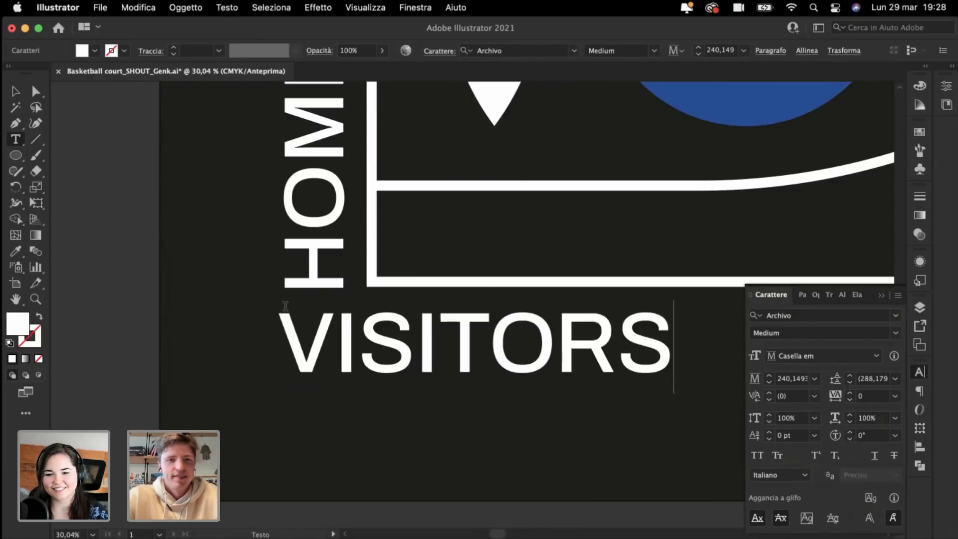
key(Escape)
click(15, 90)
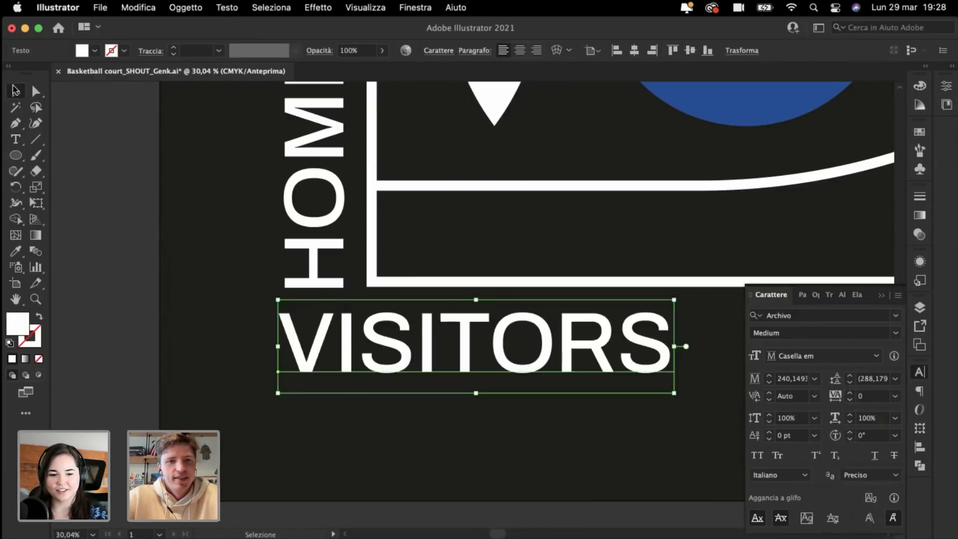
drag(351, 344, 356, 348)
click(276, 333)
Step: Replace the word VISITORS with AWAY and select the AWAY text object
key(super+minus)
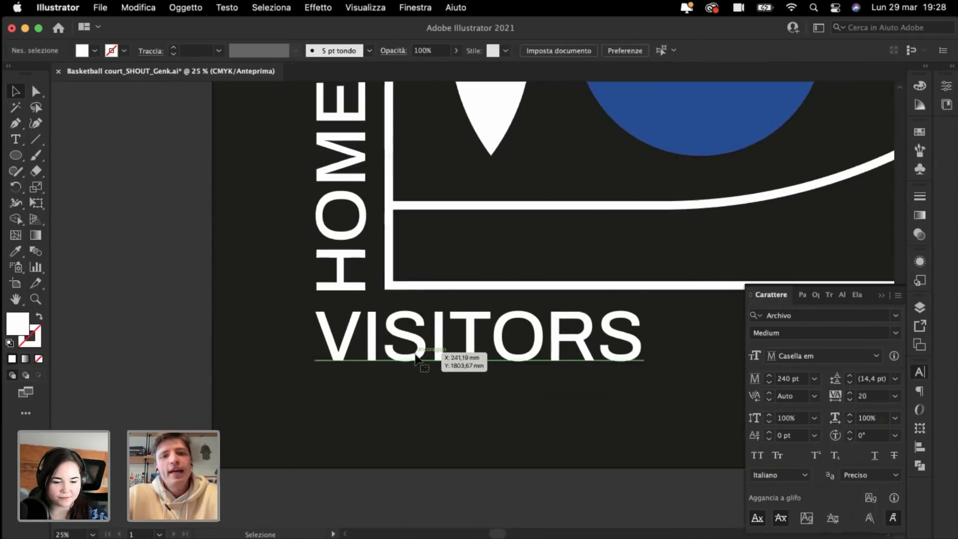
double_click(415, 352)
text(AWAY)
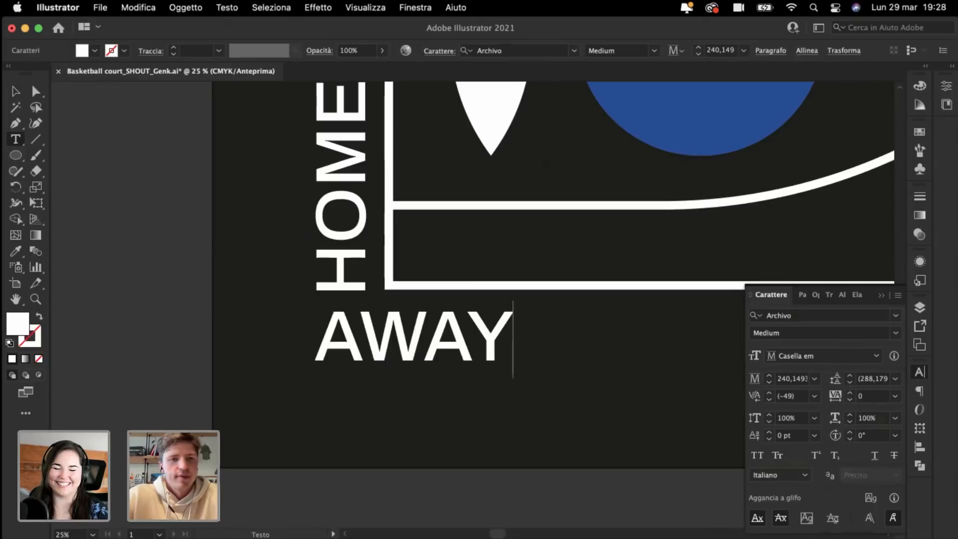
key(Escape)
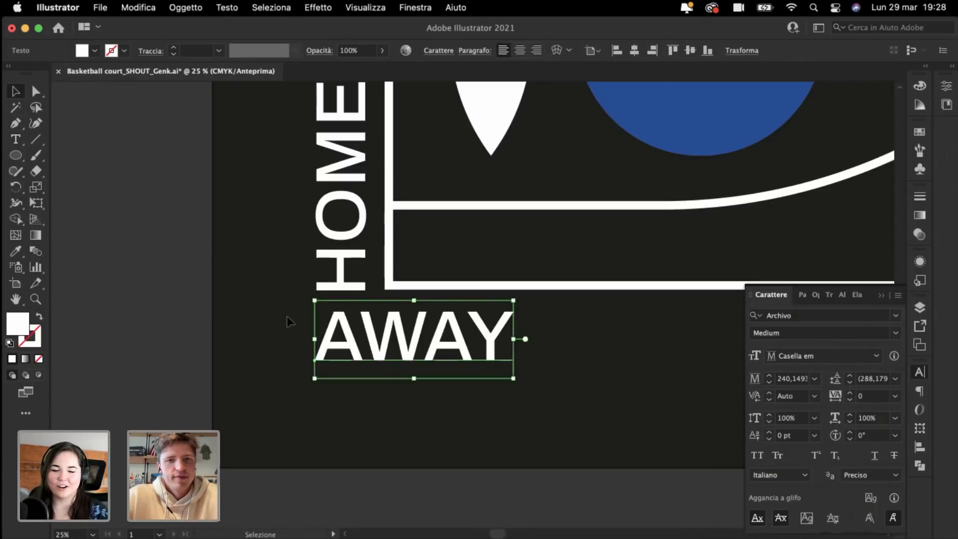
click(286, 316)
key(super+minus)
key(super+minus)
key(super+minus)
key(super+plus)
key(super+plus)
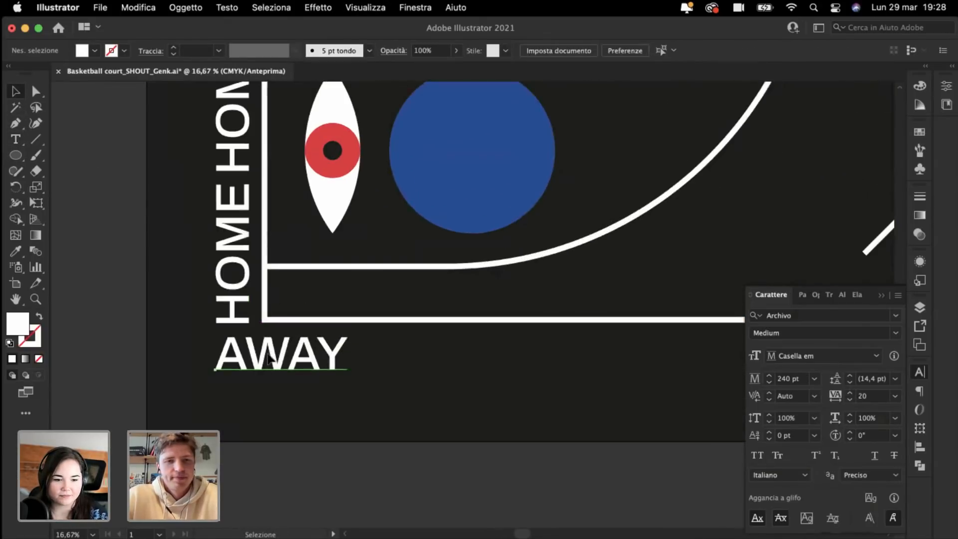
Step: Duplicate AWAY along the bottom edge with Cmd+D, delete the extra, and put the last at the bottom-right corner
drag(255, 368, 392, 367)
key(super+minus)
key(super+minus)
key(super+minus)
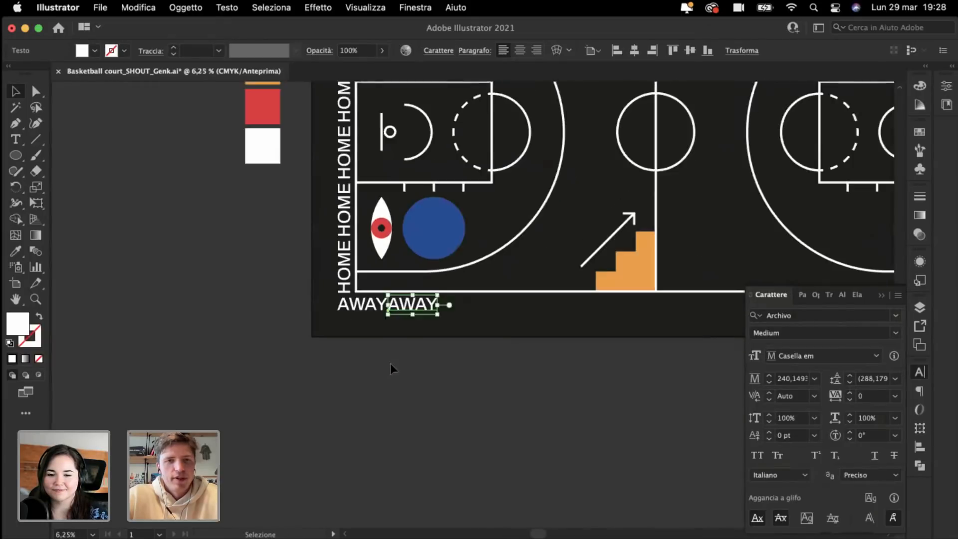
key(super+minus)
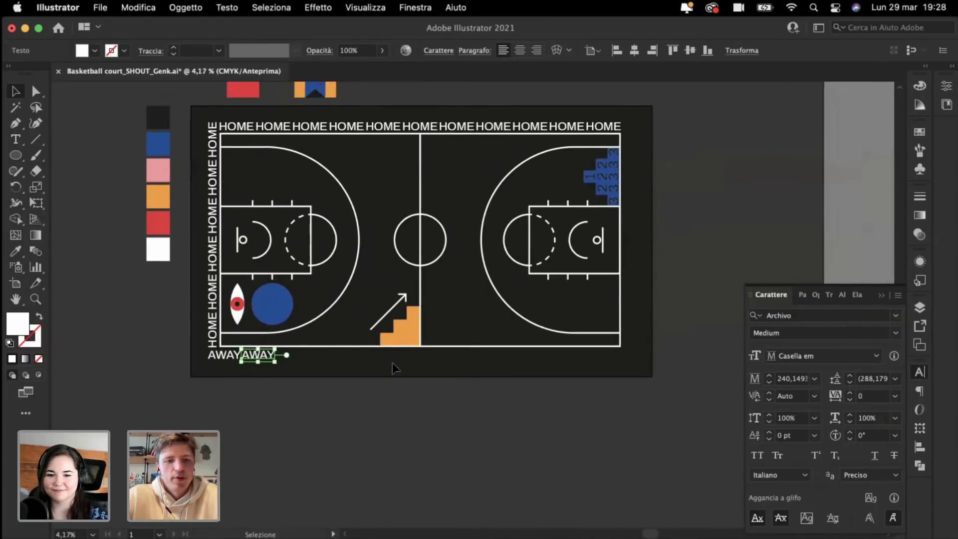
key(super+d)
key(super+d)
key(super+d)
key(super+d)
key(super+d)
key(super+d)
key(super+d)
key(super+d)
key(super+d)
key(super+d)
key(super+d)
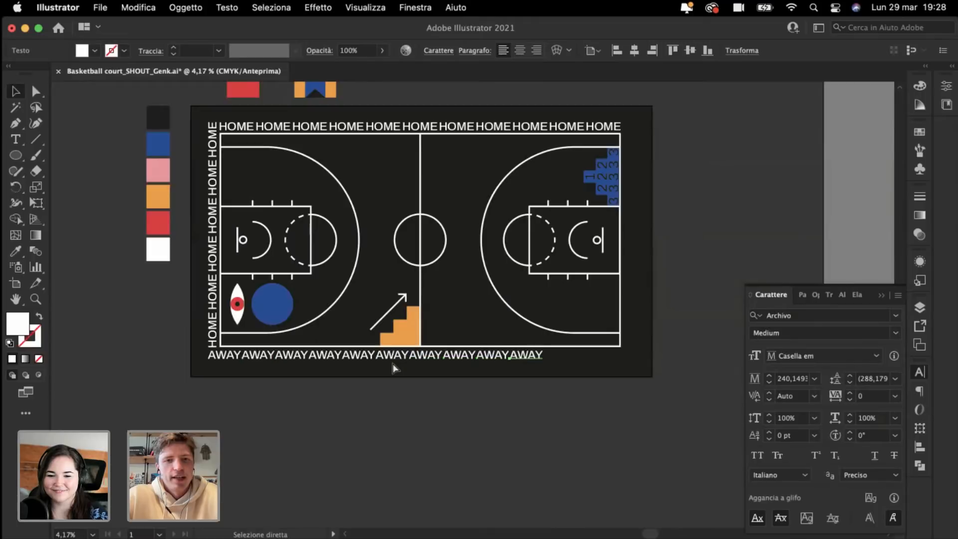
key(BackSpace)
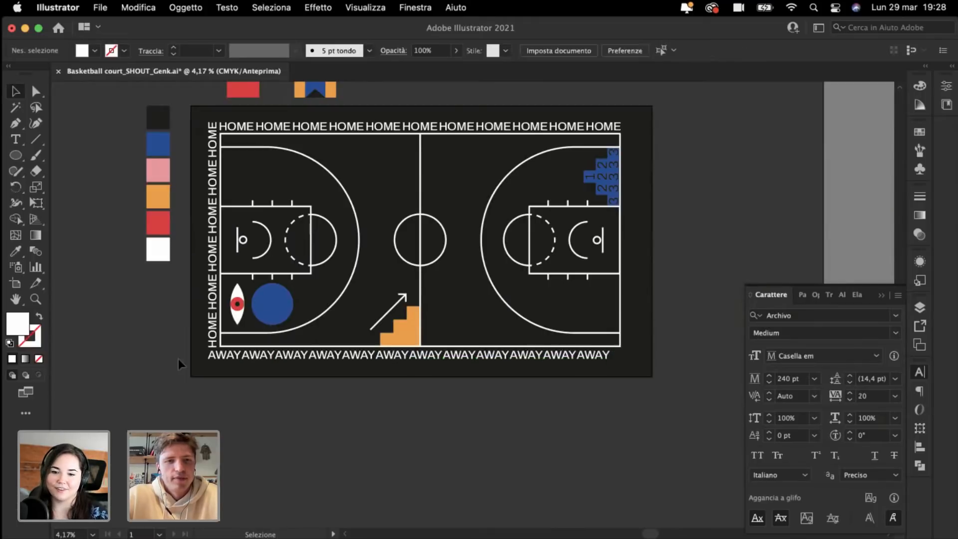
key(super+plus)
key(super+plus)
key(super+plus)
scroll(534, 370, down, 3)
scroll(535, 370, right, 5)
key(super+plus)
key(super+plus)
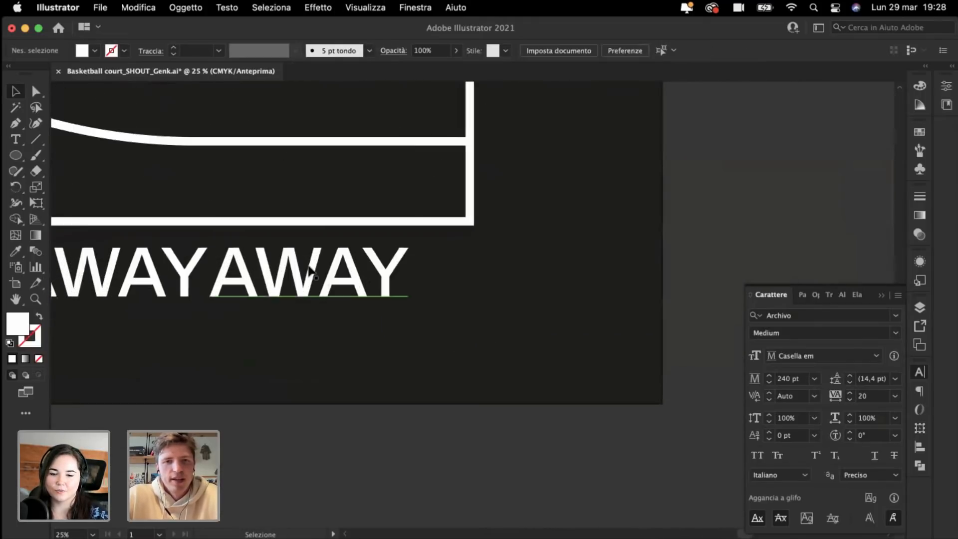
drag(313, 272, 376, 273)
key(super+minus)
key(super+minus)
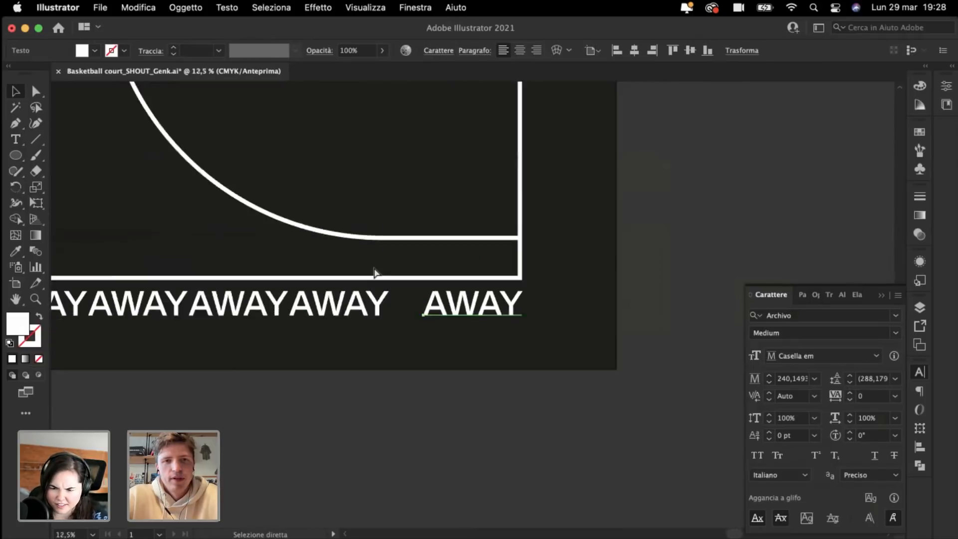
Step: Select the row of AWAY words and distribute their horizontal centres evenly in Allinea
scroll(374, 269, left, 5)
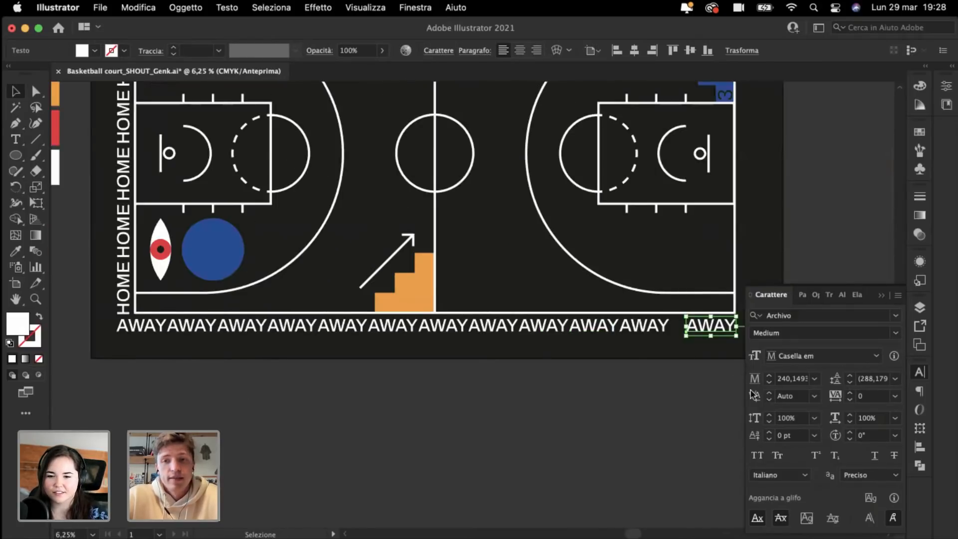
scroll(734, 392, right, 2)
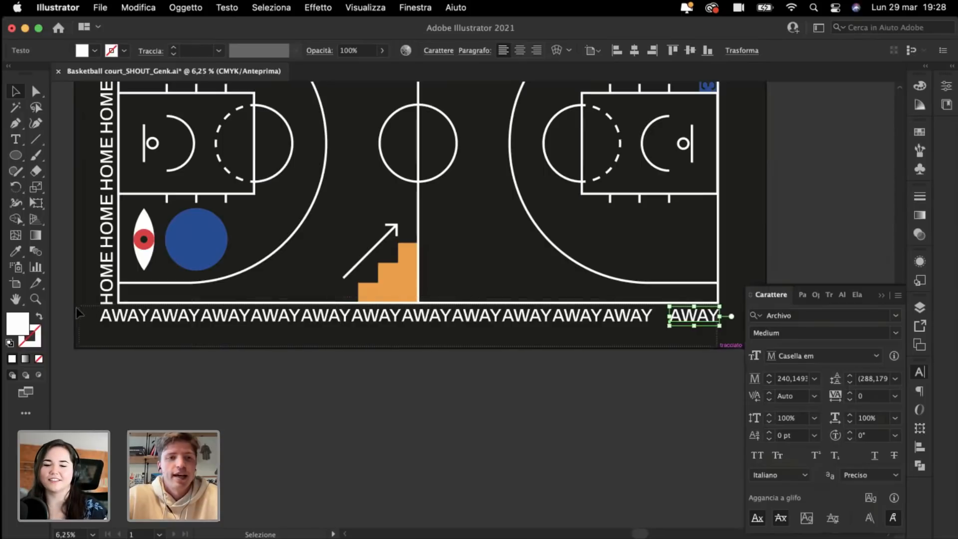
drag(80, 312, 80, 312)
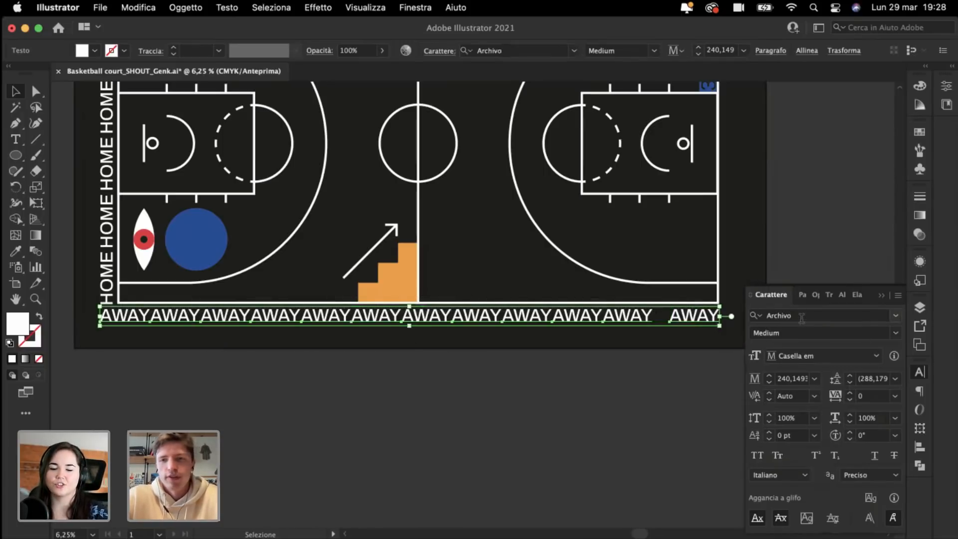
click(800, 52)
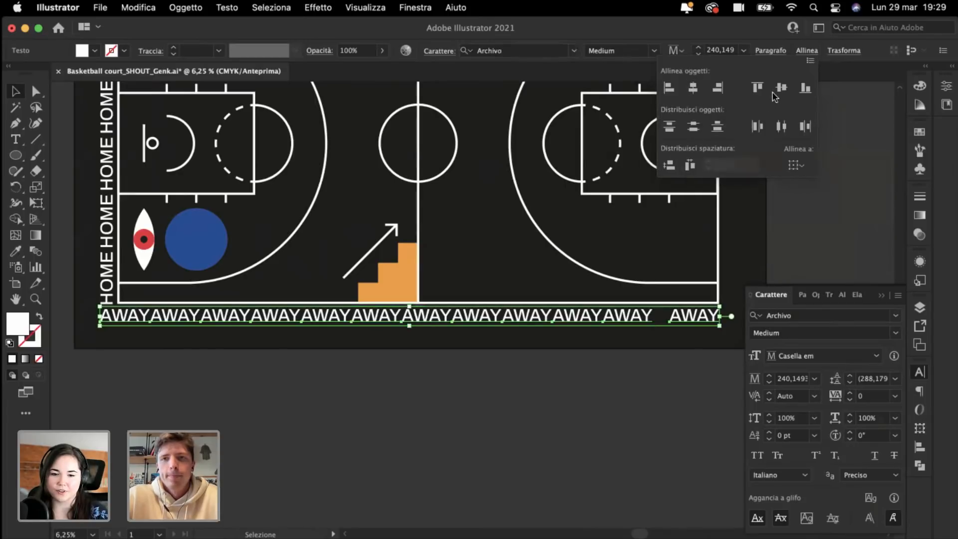
click(782, 127)
key(super+minus)
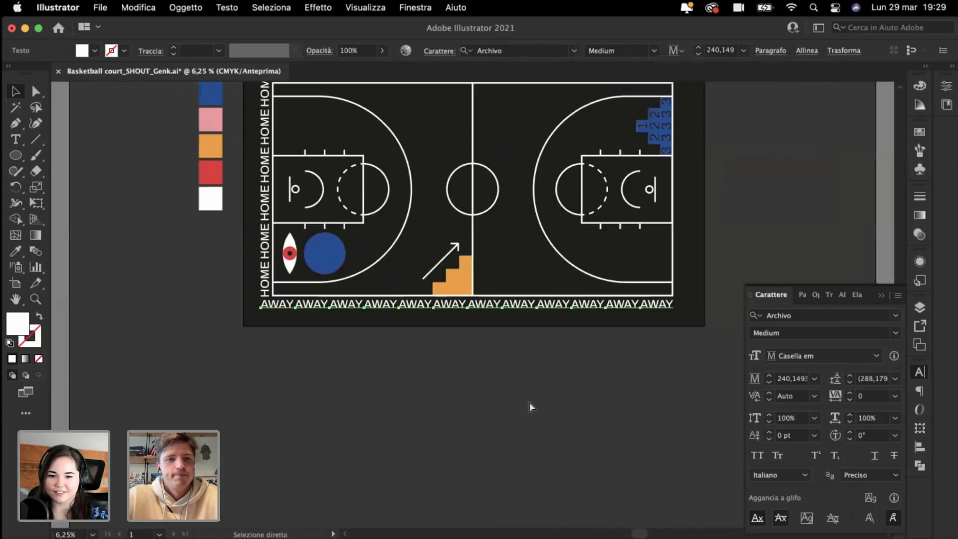
Step: Deselect and zoom around the court's corners to check the AWAY row
click(437, 398)
scroll(437, 399, up, 5)
key(super+plus)
scroll(439, 398, down, 4)
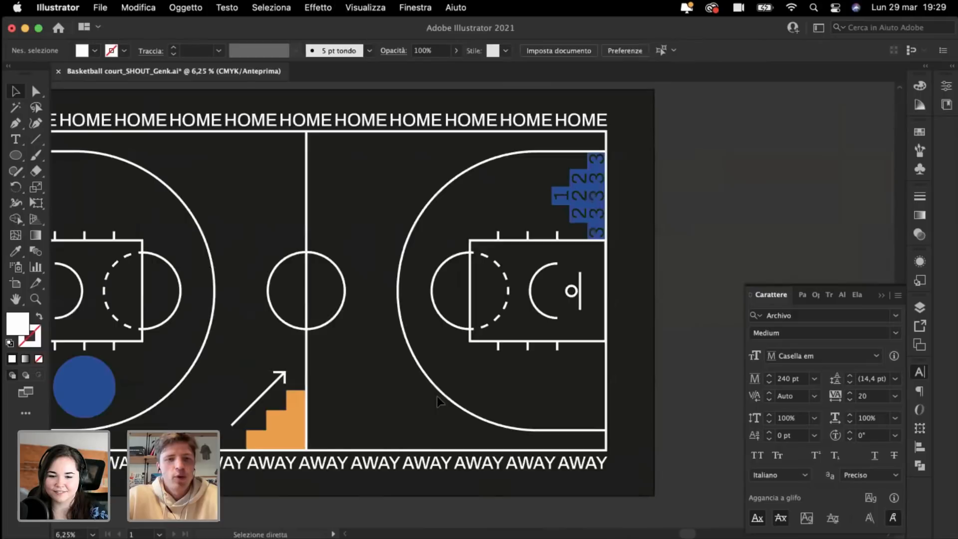
key(super+plus)
key(super+plus)
scroll(504, 436, down, 2)
scroll(504, 436, up, 3)
key(super+minus)
key(super+minus)
scroll(504, 435, left, 4)
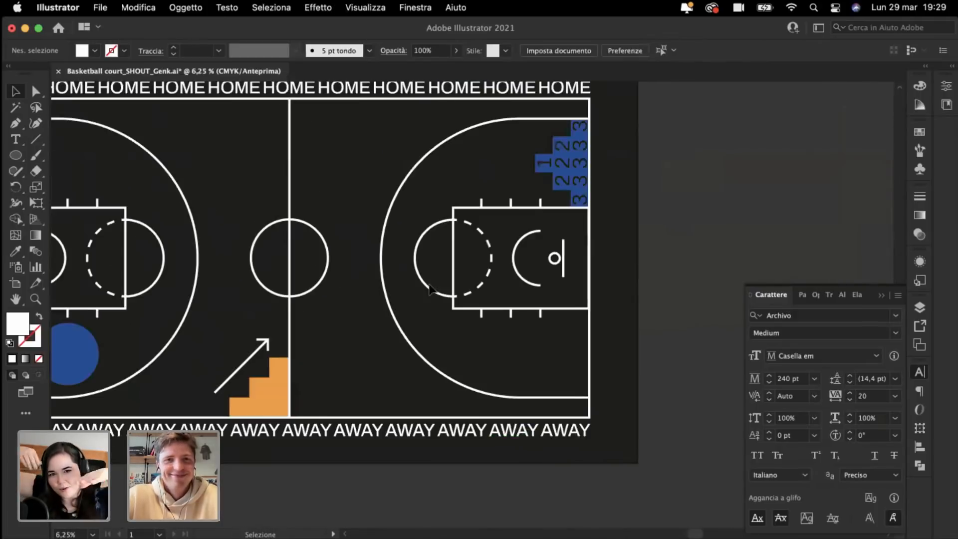
scroll(429, 285, up, 4)
scroll(429, 288, left, 3)
scroll(429, 288, down, 5)
scroll(429, 288, right, 10)
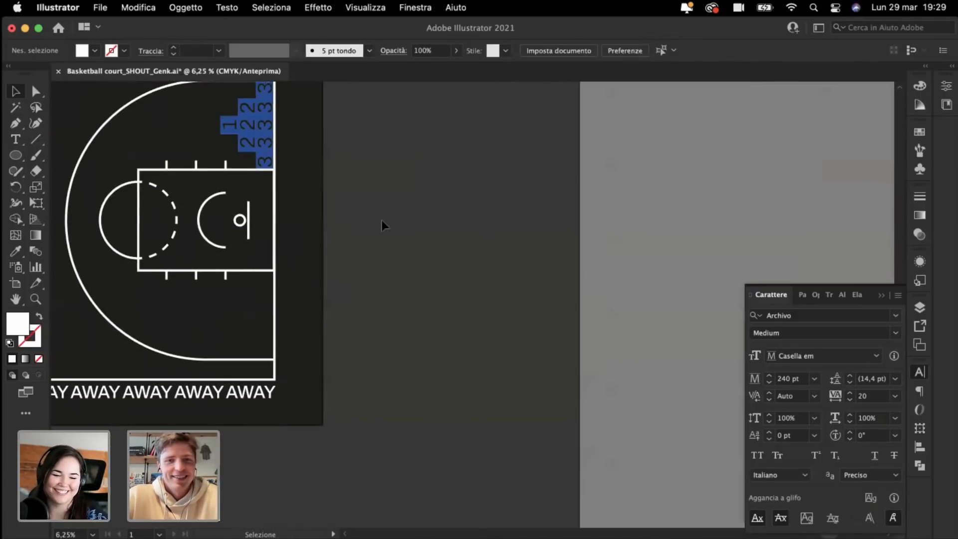
scroll(388, 223, up, 5)
scroll(389, 223, left, 8)
scroll(389, 223, down, 3)
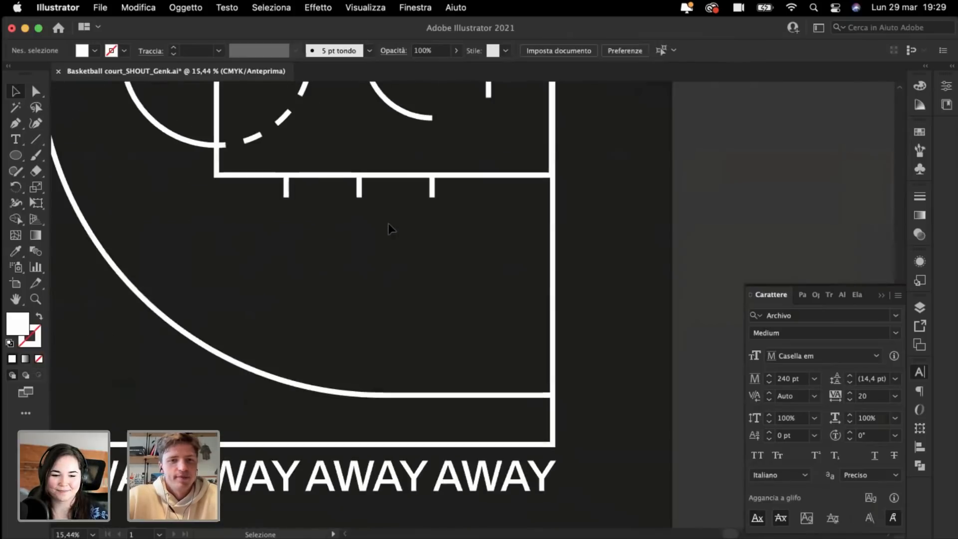
Step: Copy an AWAY word to the bottom-right corner and rotate it vertical along the right edge
alt+drag(482, 468, 596, 393)
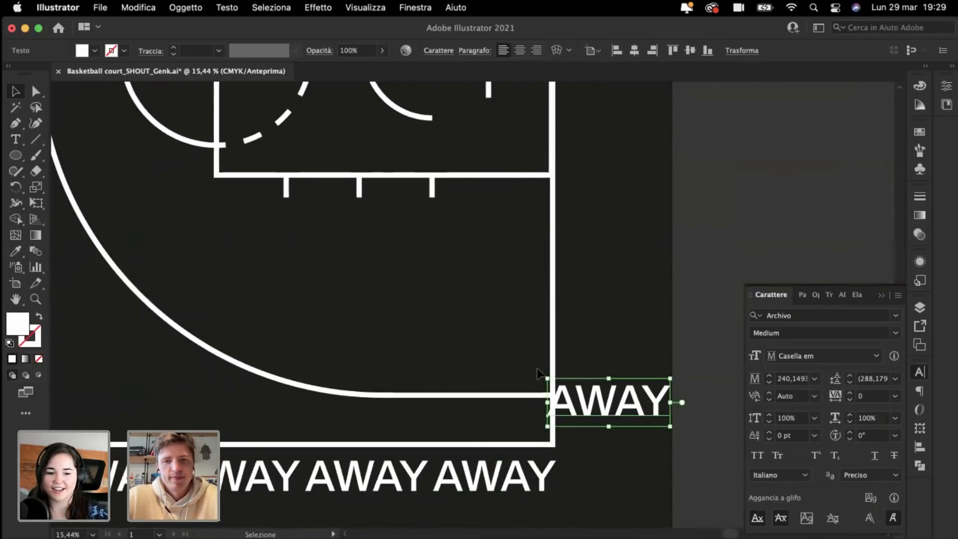
drag(540, 371, 559, 417)
click(603, 278)
key(super+minus)
key(super+minus)
scroll(604, 279, up, 3)
Step: Stack AWAY copies up the right edge with Cmd+D, then delete the extra copies
key(super+minus)
key(super+d)
key(super+d)
key(super+d)
key(super+d)
scroll(558, 412, up, 4)
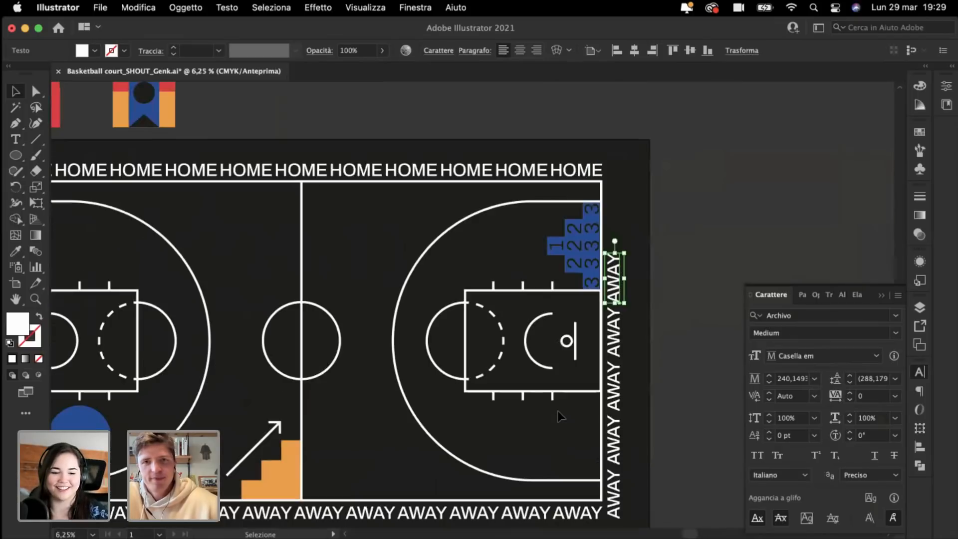
key(super+d)
key(super+d)
scroll(558, 412, right, 2)
scroll(558, 412, up, 1)
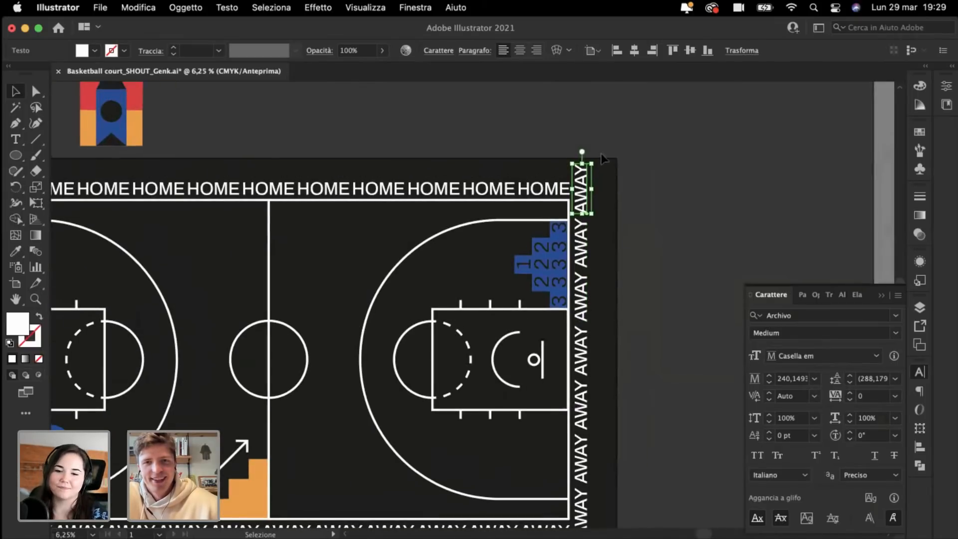
scroll(610, 164, down, 3)
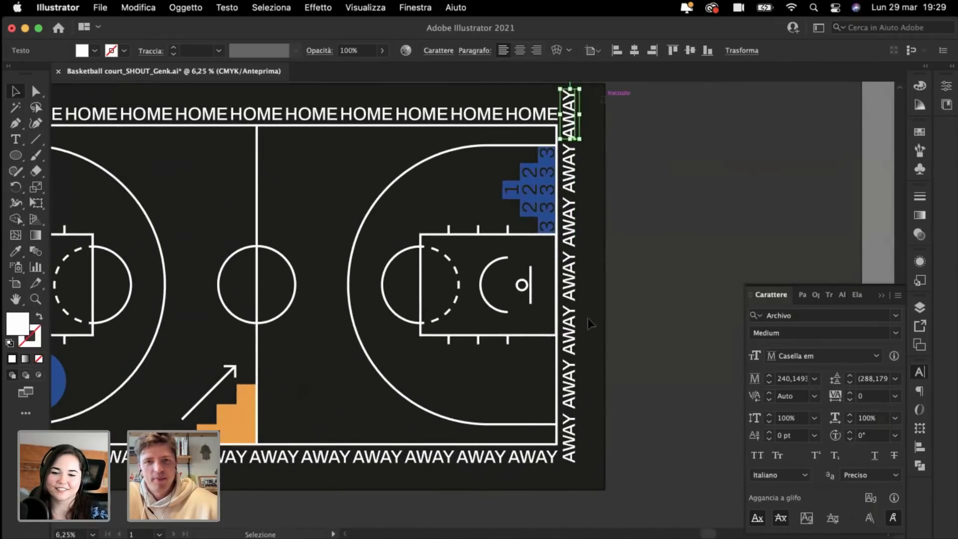
shift+click(572, 394)
key(Delete)
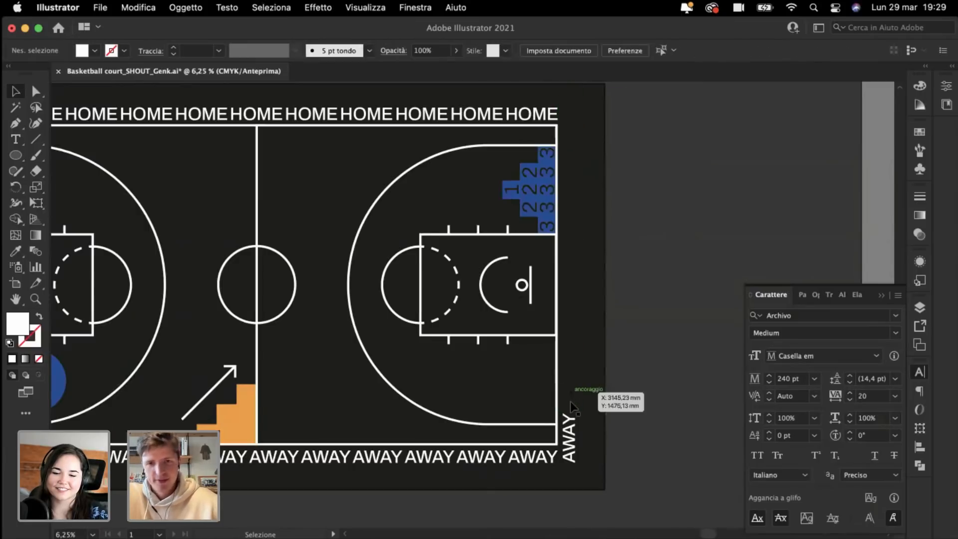
Step: Tighten the vertical AWAY's tracking to -10 in the Character panel
key(super+plus)
scroll(578, 451, down, 5)
scroll(578, 451, right, 2)
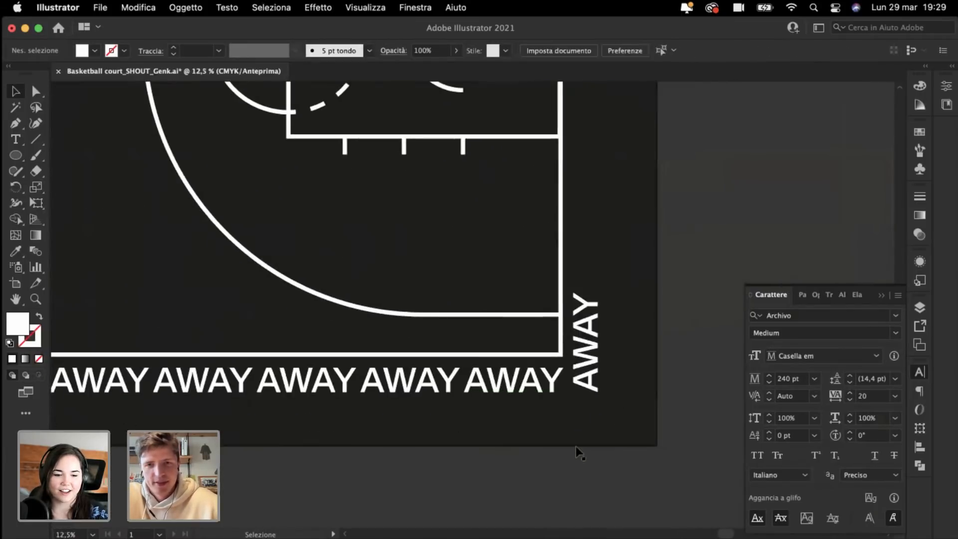
click(589, 358)
click(865, 397)
text(-10)
key(Return)
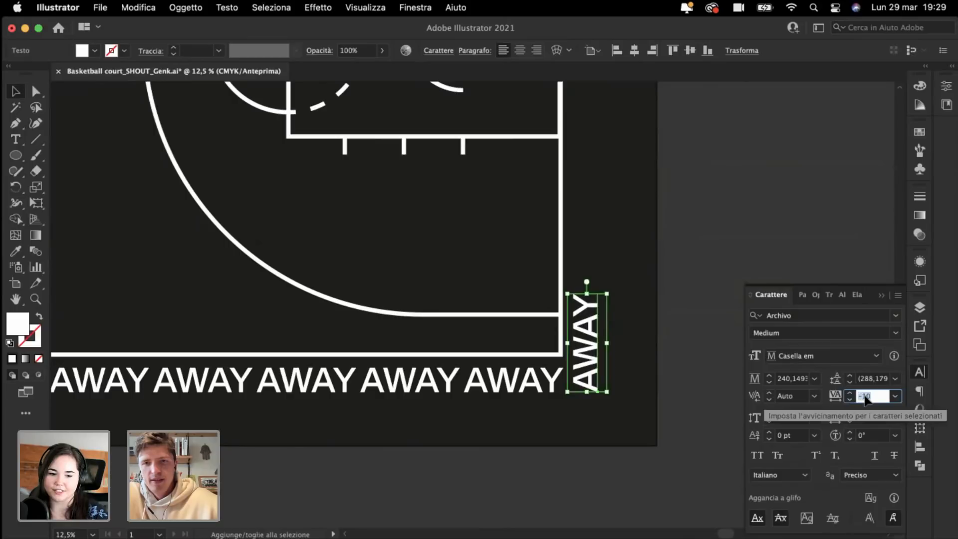
Step: Kern the A–Y pair of the vertical AWAY to -140 to pull the Y closer
click(676, 315)
scroll(676, 316, up, 1)
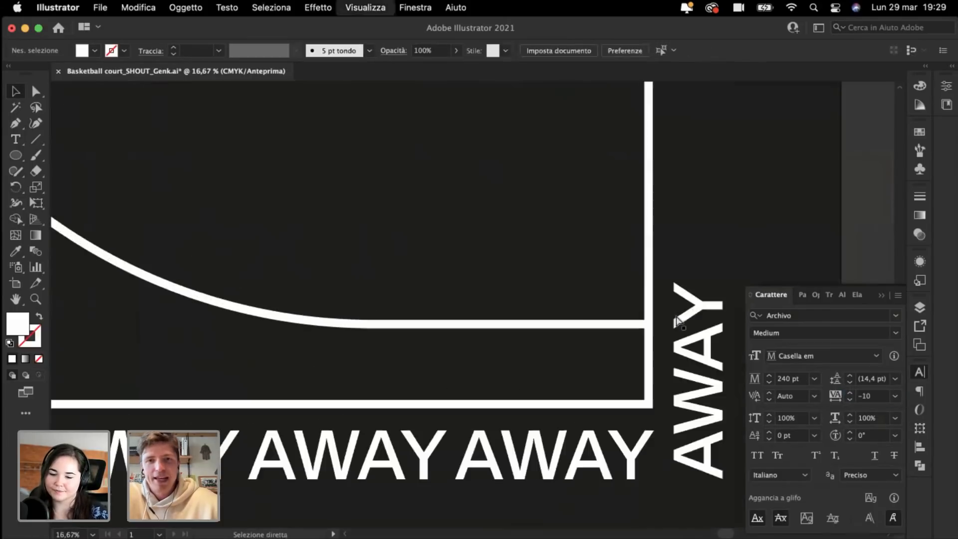
scroll(676, 315, down, 5)
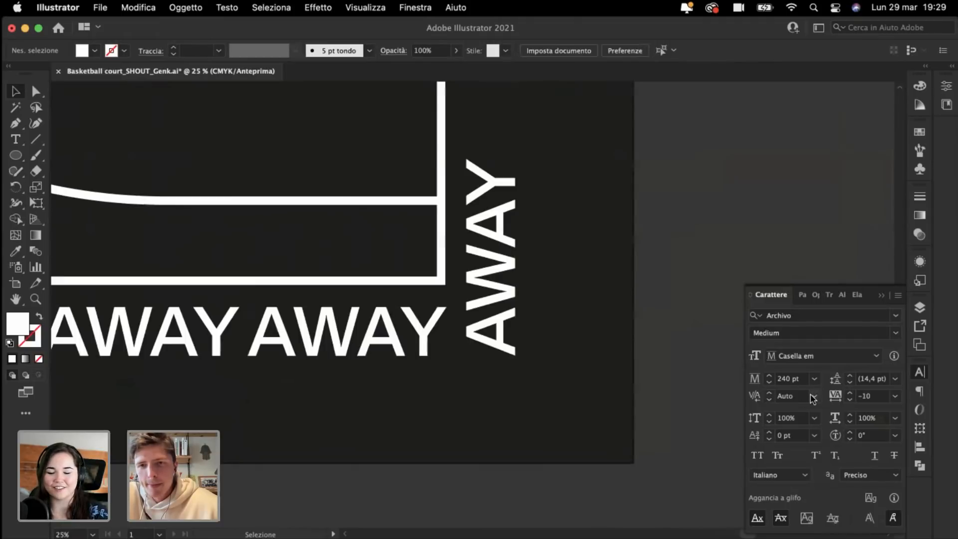
double_click(497, 202)
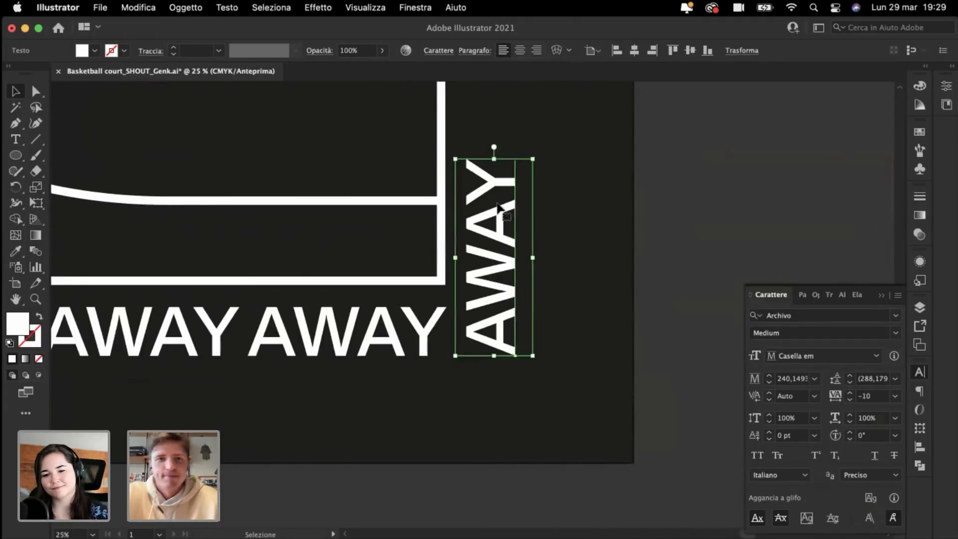
key(alt+Left)
key(alt+Left)
key(alt+Left)
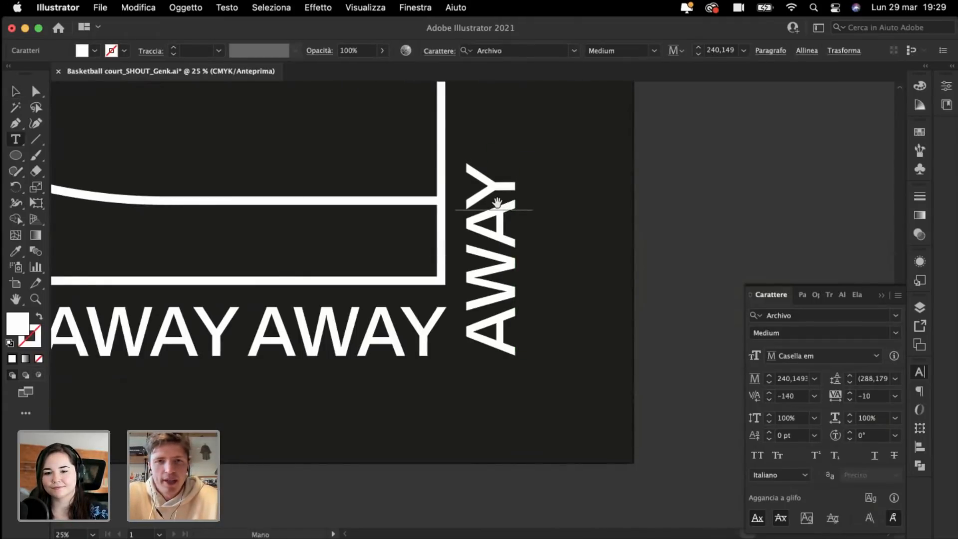
key(Escape)
super+click(611, 244)
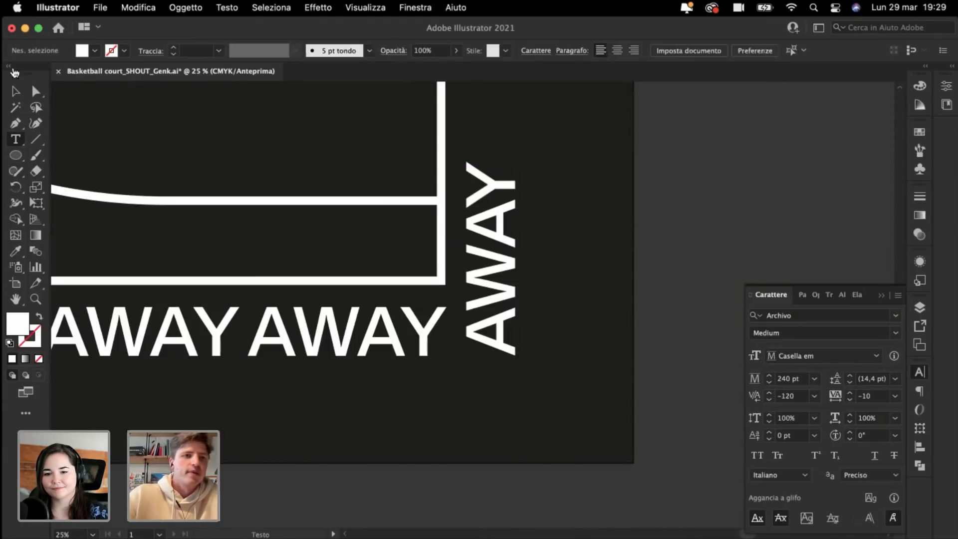
click(15, 92)
scroll(472, 123, up, 5)
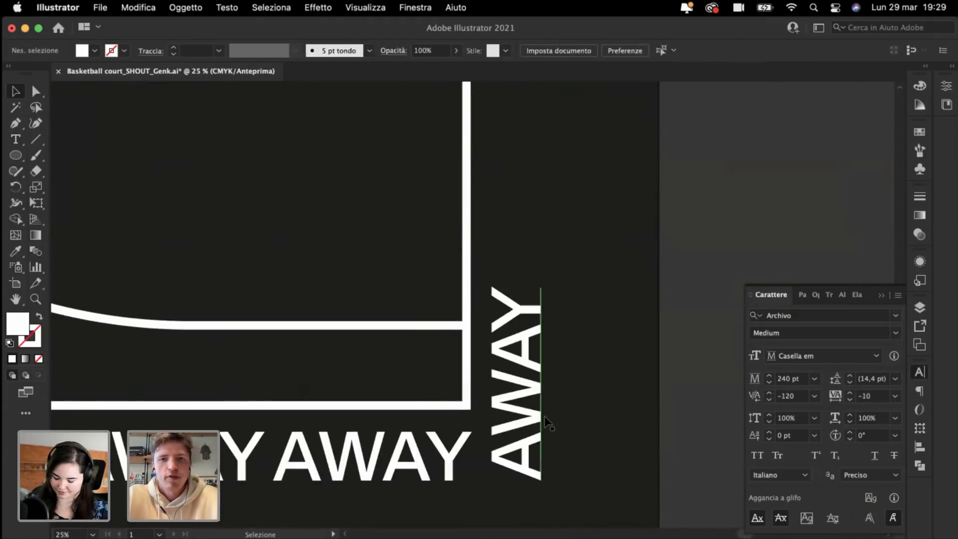
Step: Alt-drag a copy of the vertical AWAY straight up, then repeat it to stack copies up the right edge
drag(519, 445, 522, 247)
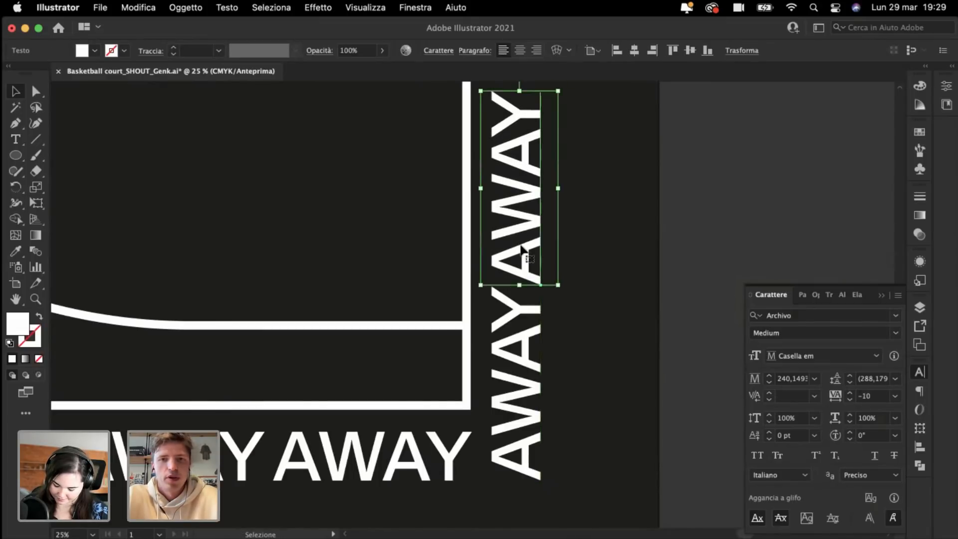
scroll(522, 247, down, 2)
scroll(522, 247, up, 4)
key(super+minus)
scroll(522, 247, up, 5)
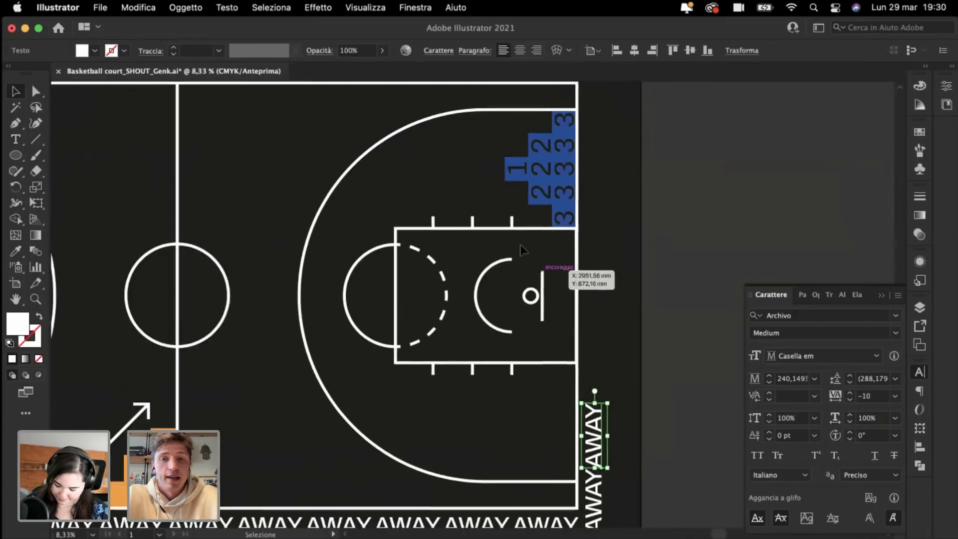
key(super+minus)
scroll(521, 247, up, 2)
key(super+d)
key(super+d)
key(super+d)
key(super+d)
key(super+d)
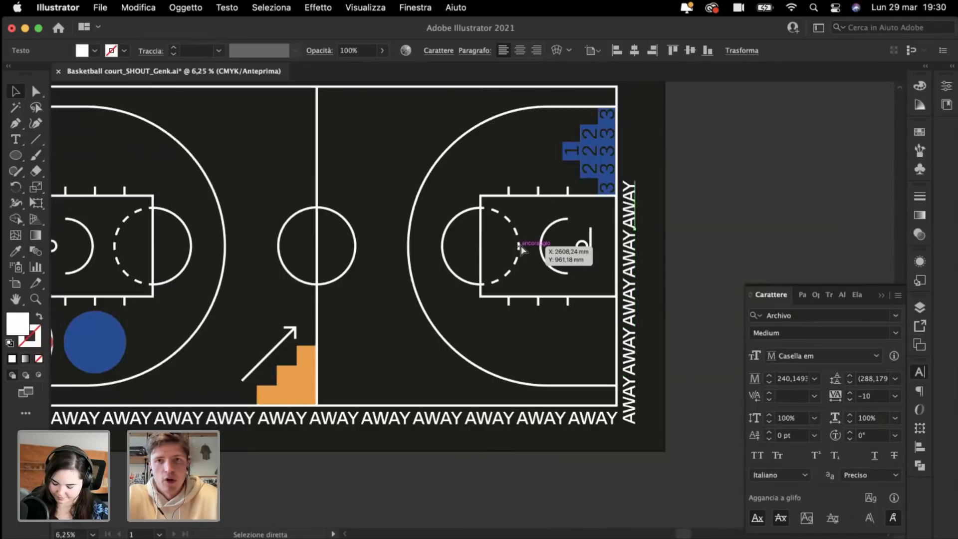
scroll(599, 212, up, 3)
scroll(599, 212, right, 1)
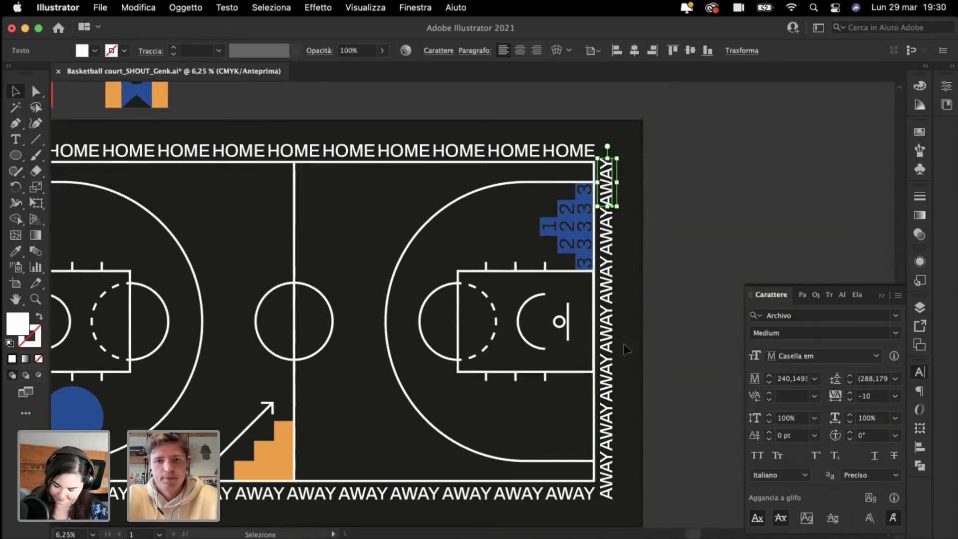
Step: Set the AWAY column's tracking to -20 and move the top AWAY up toward the corner
drag(606, 504, 603, 502)
key(super+plus)
key(super+plus)
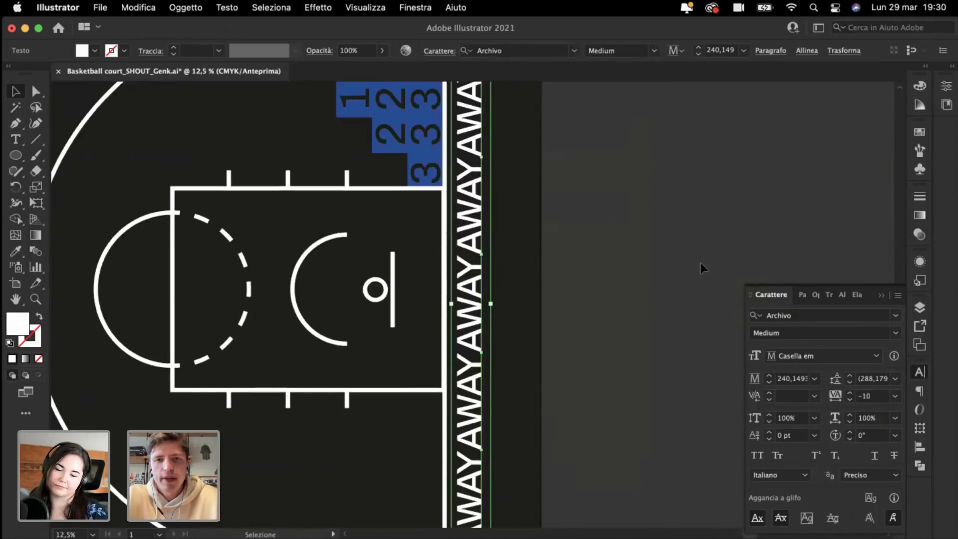
scroll(700, 263, right, 2)
click(871, 397)
key(Down)
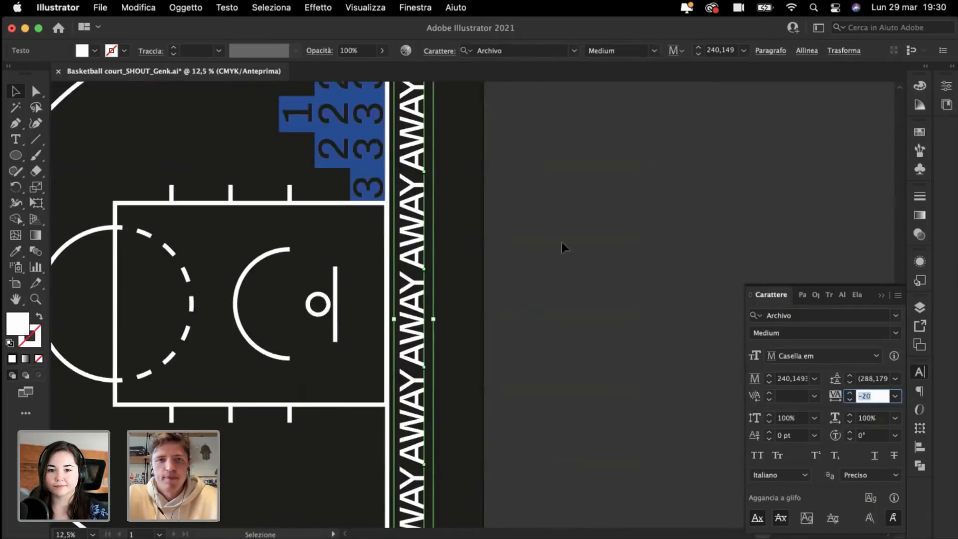
scroll(596, 252, up, 5)
scroll(596, 252, left, 2)
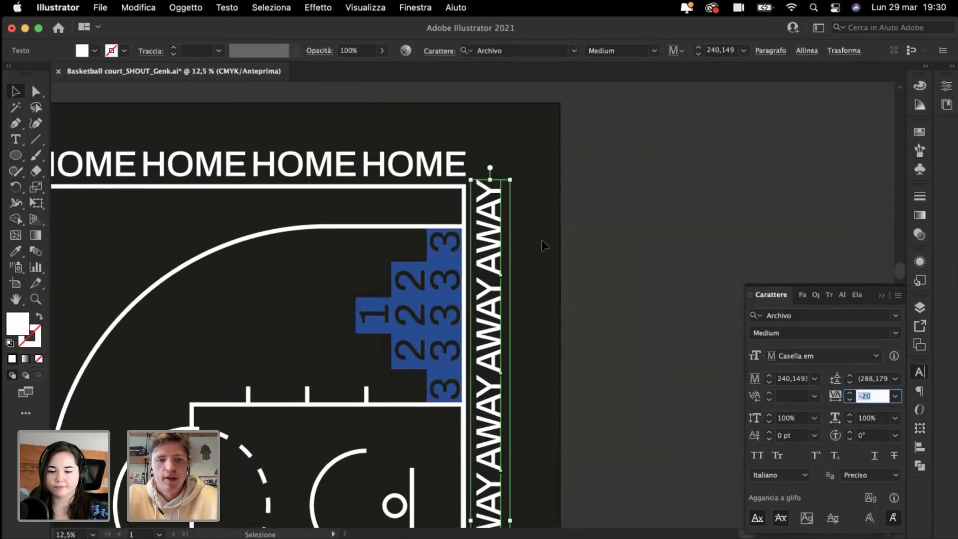
scroll(499, 139, up, 2)
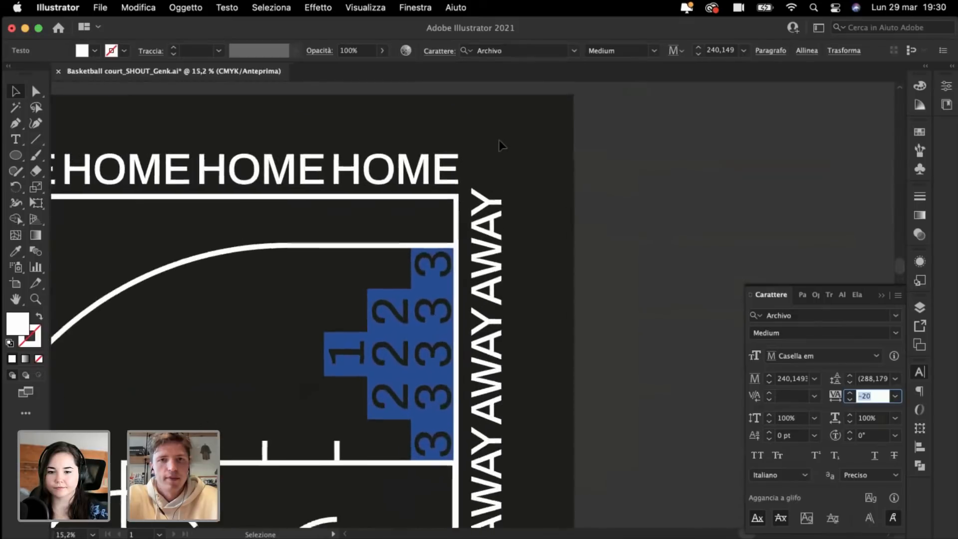
click(630, 316)
drag(495, 273, 490, 252)
Step: Select the whole AWAY column and reset its tracking to 0
scroll(491, 257, down, 3)
scroll(489, 254, down, 5)
scroll(489, 255, down, 1)
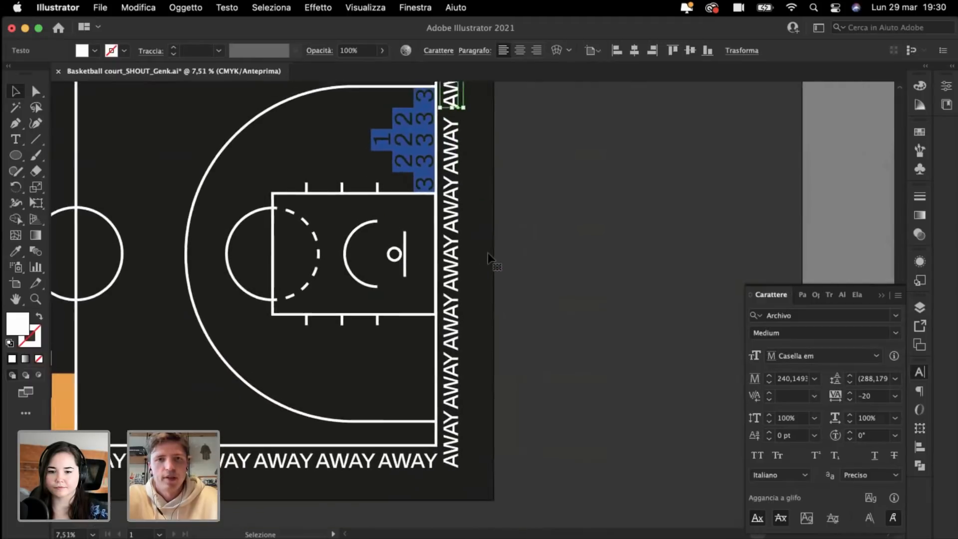
scroll(527, 125, up, 6)
scroll(525, 136, down, 2)
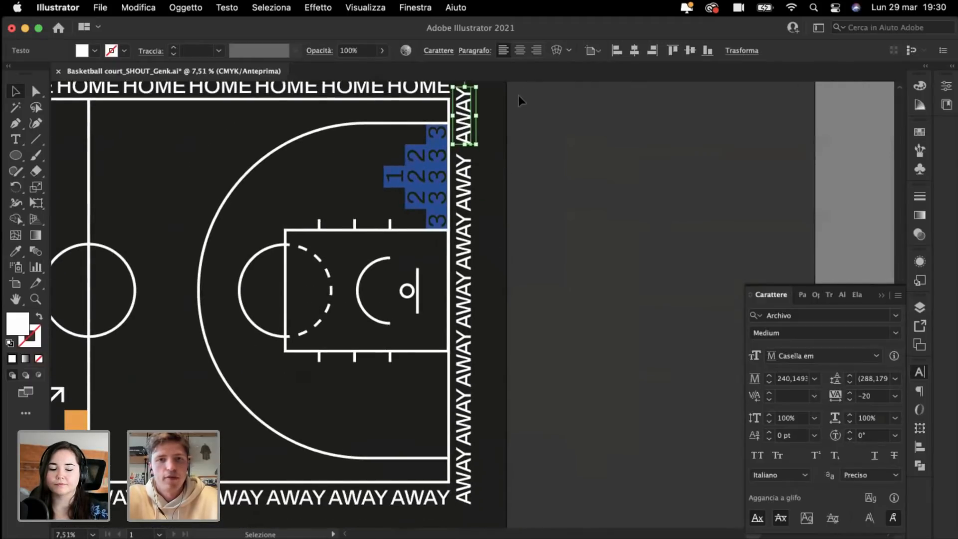
shift+click(464, 485)
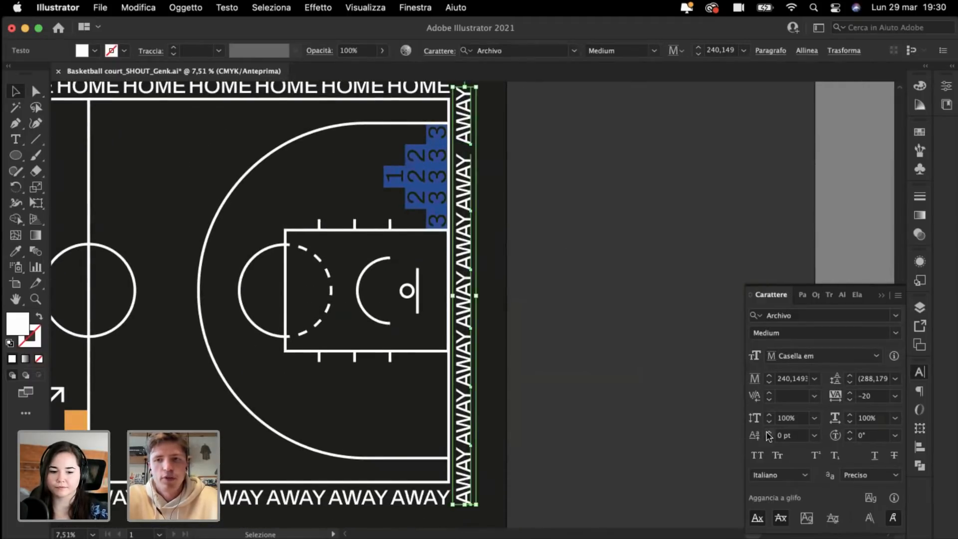
click(869, 396)
text(0)
key(Return)
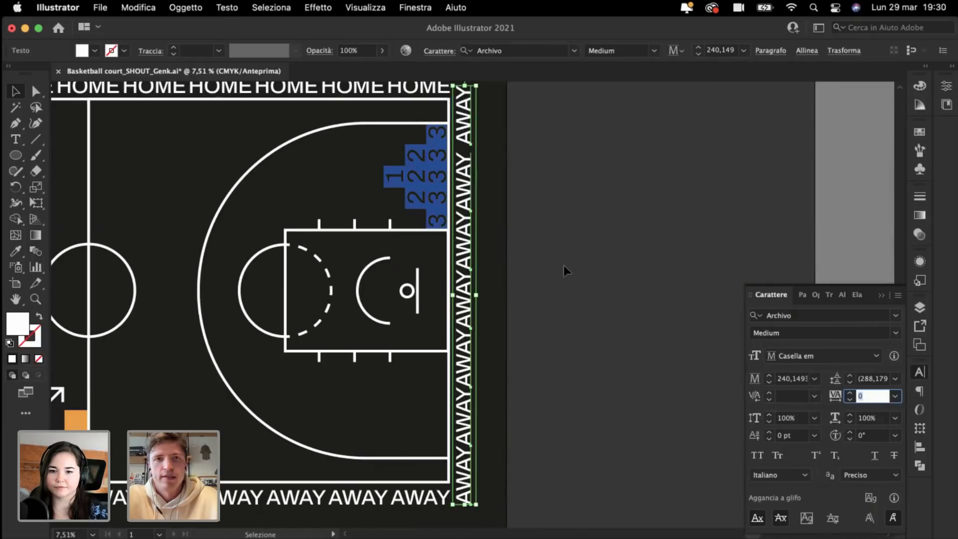
Step: Nudge the top AWAY up into the corner, then select every vertical AWAY in the column
scroll(564, 265, up, 5)
scroll(564, 265, up, 3)
scroll(564, 266, up, 5)
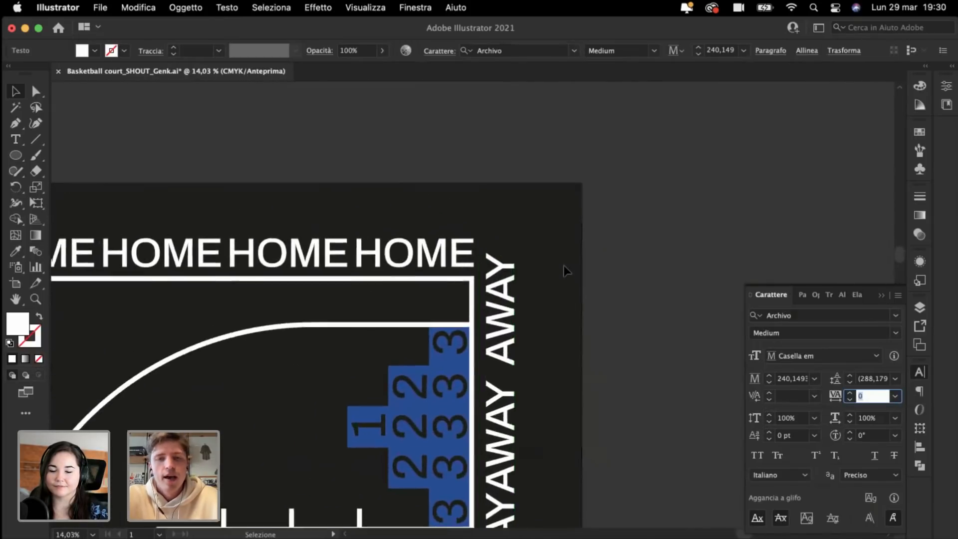
click(504, 286)
drag(453, 332, 453, 310)
scroll(455, 312, down, 9)
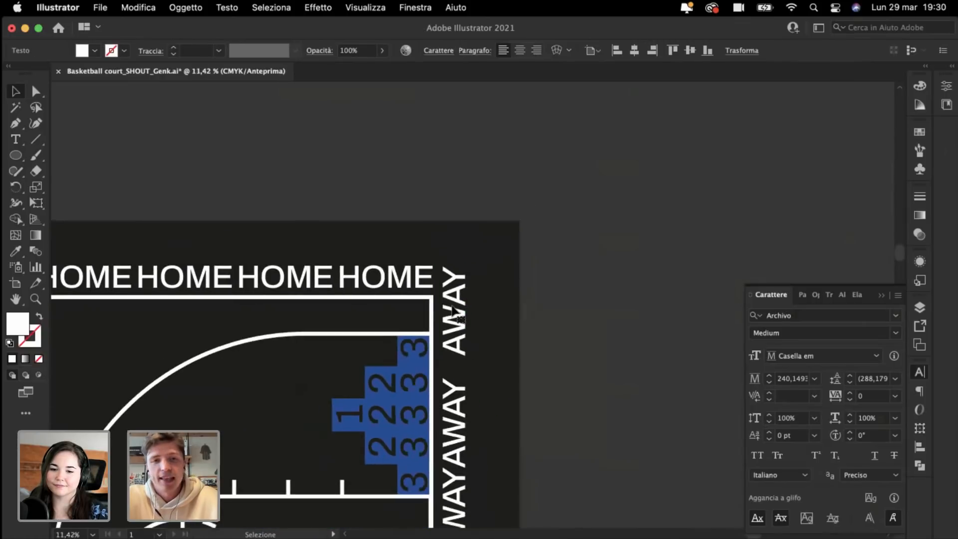
scroll(453, 312, down, 2)
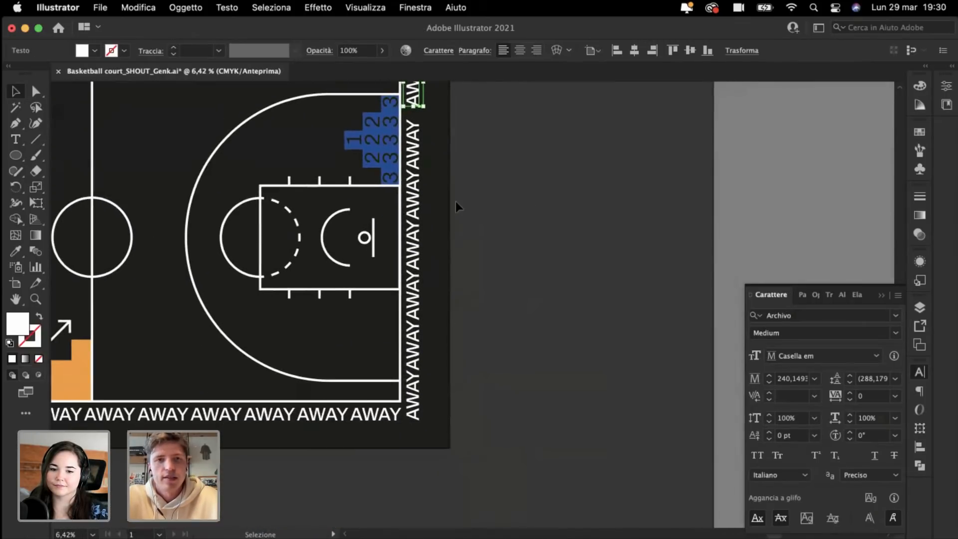
drag(419, 442, 434, 498)
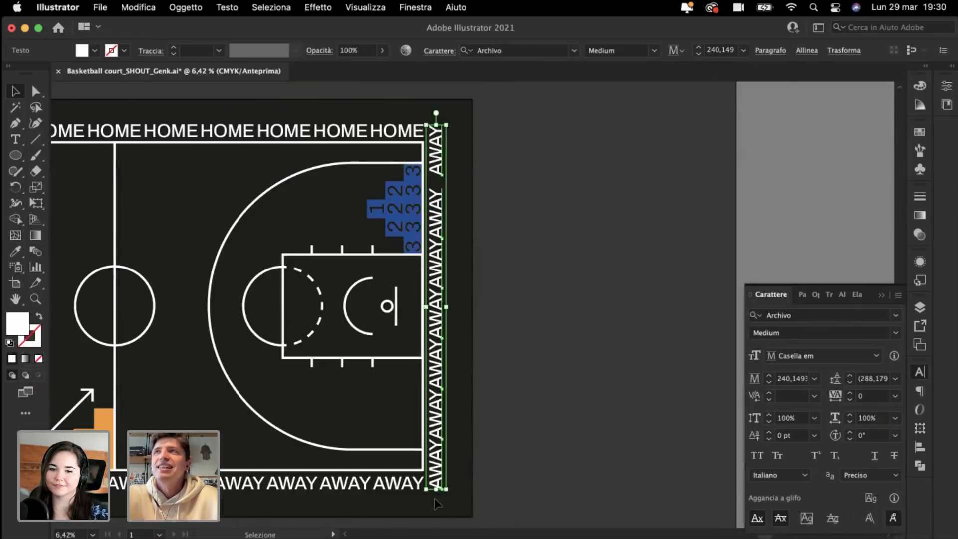
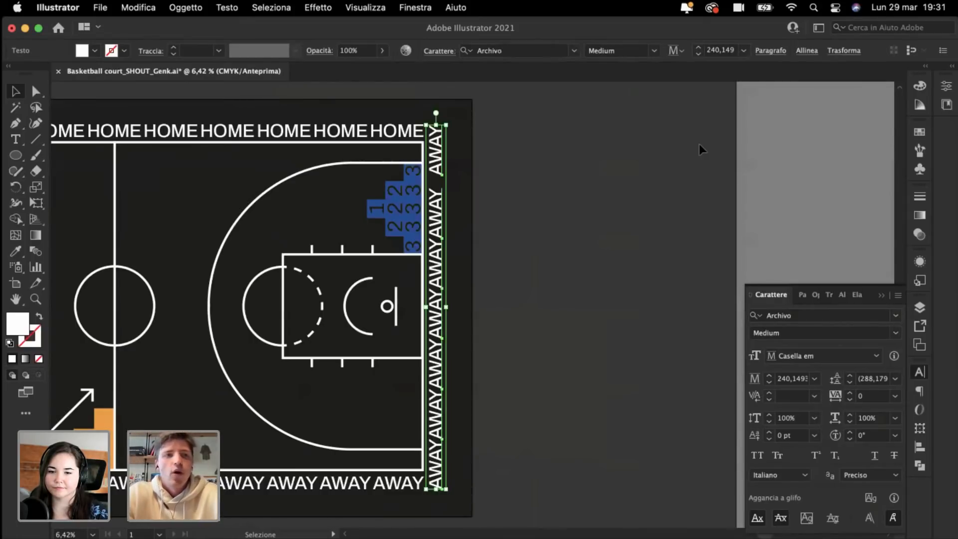
Step: Distribute the selected AWAY words by vertical centres along the right border, then zoom out
scroll(699, 144, left, 3)
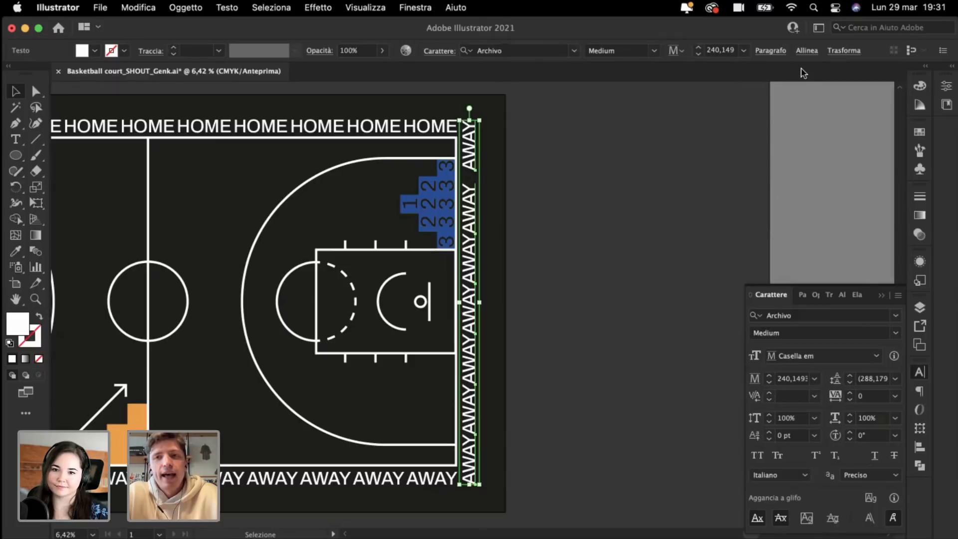
click(806, 52)
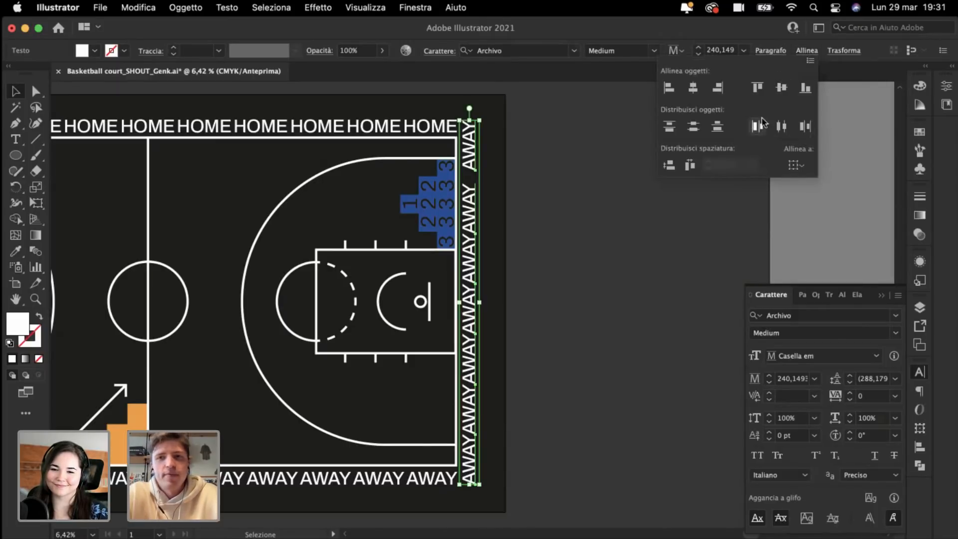
click(698, 129)
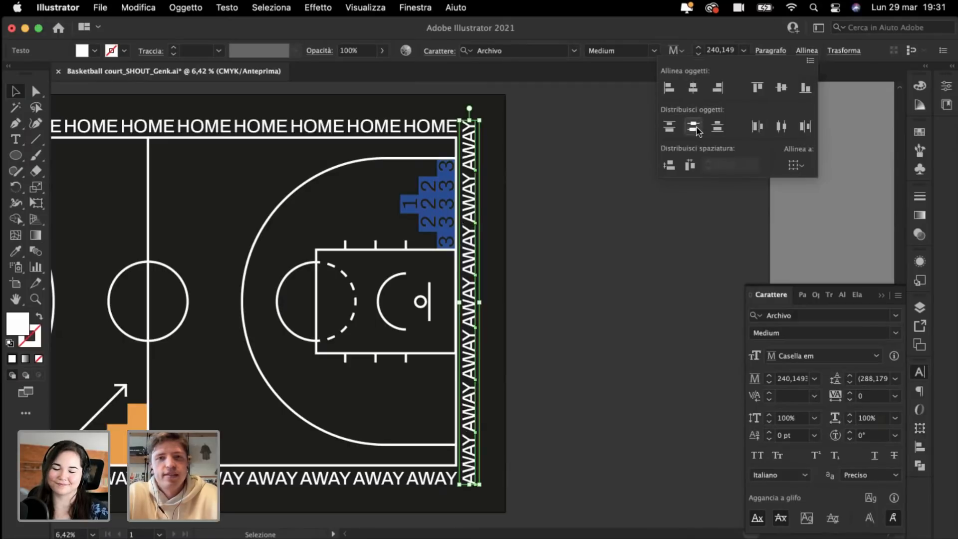
click(583, 330)
scroll(582, 330, left, 3)
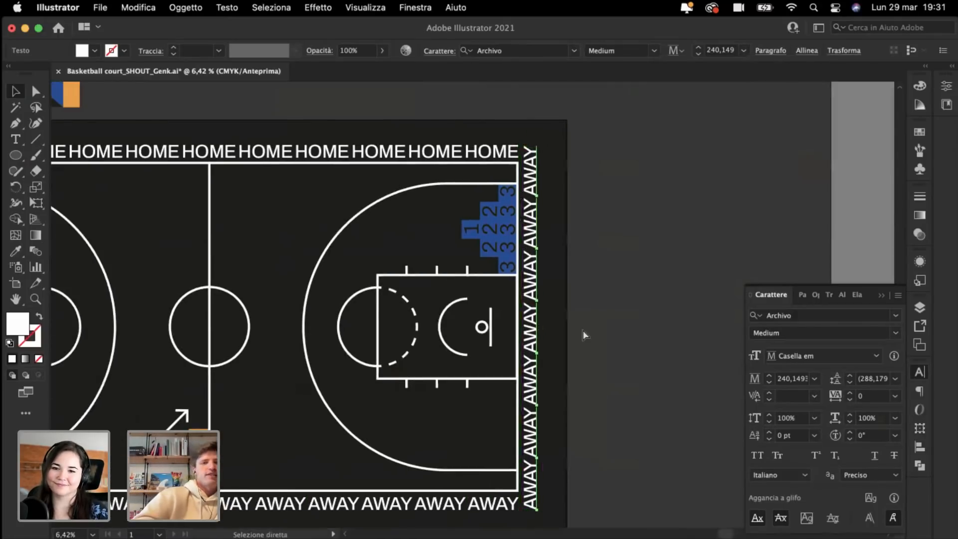
key(super+minus)
Step: Deselect the AWAY text, close the character settings, and zoom in on the home half
click(626, 142)
scroll(626, 142, left, 3)
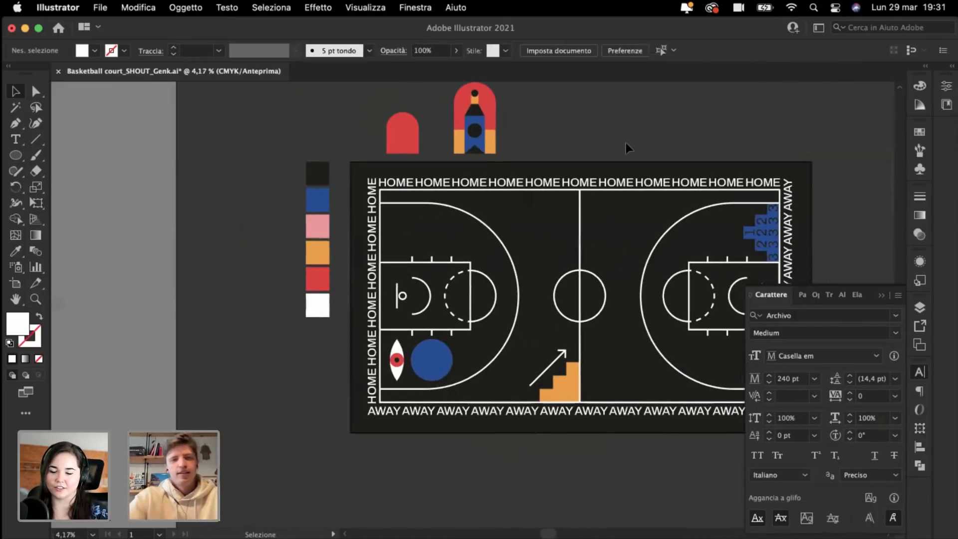
key(super+plus)
key(super+plus)
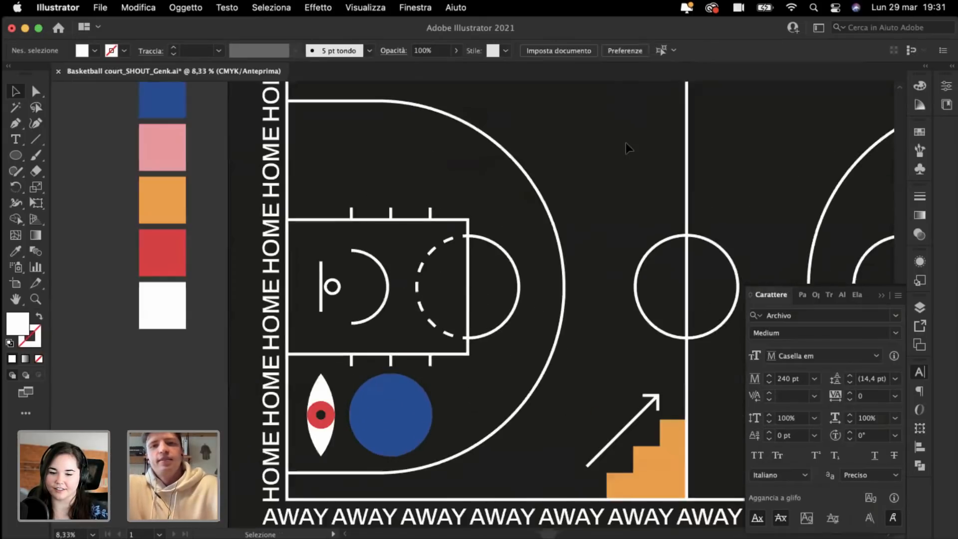
scroll(626, 142, up, 3)
scroll(626, 142, right, 1)
key(super+minus)
key(super+minus)
scroll(626, 142, right, 4)
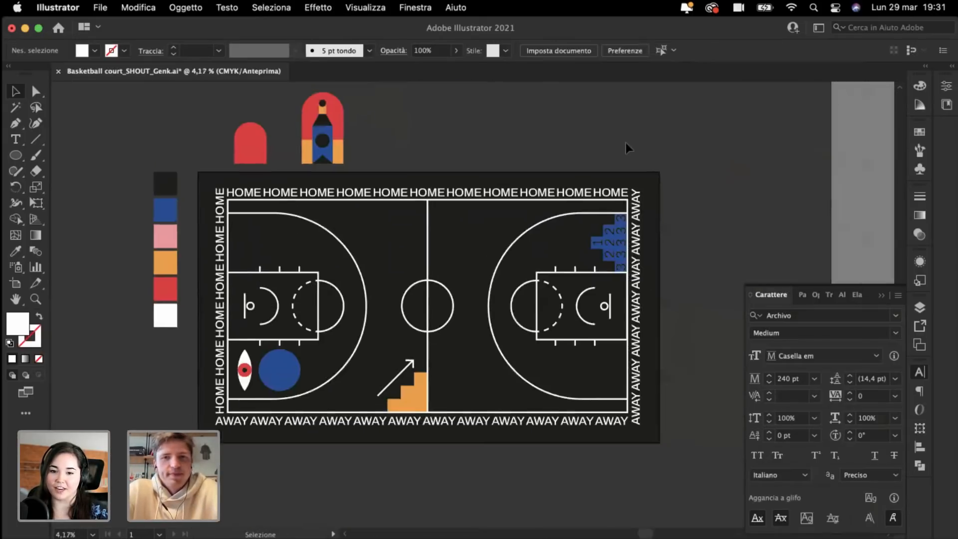
key(super+plus)
scroll(626, 142, left, 3)
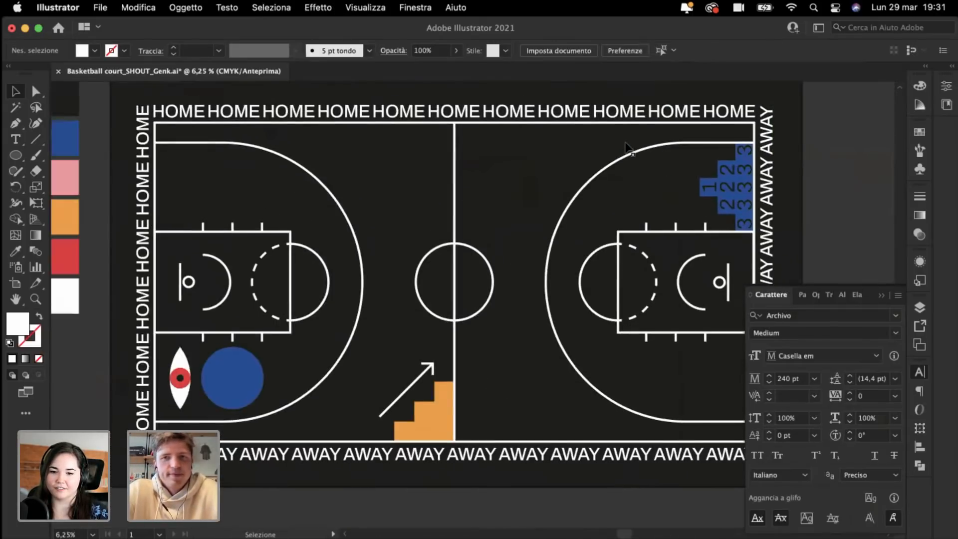
click(882, 298)
scroll(498, 118, left, 3)
scroll(498, 118, up, 2)
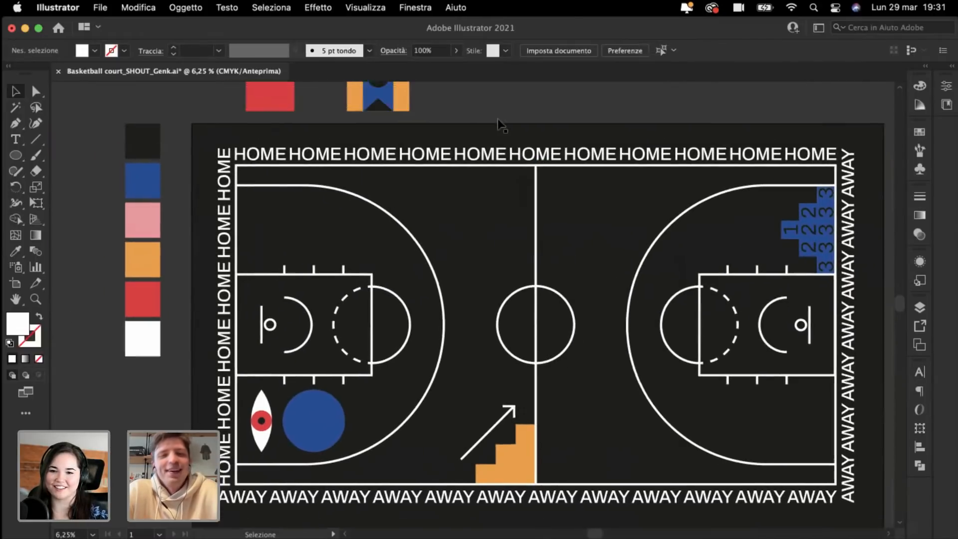
key(super+plus)
scroll(474, 115, left, 4)
Step: Select the white eye icon and move it up onto the centre line near the top
key(v)
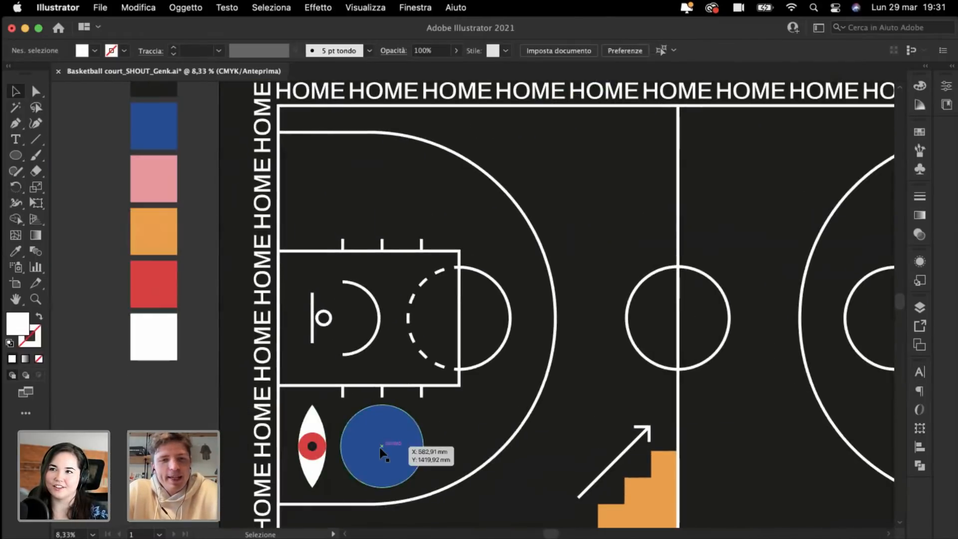
click(379, 447)
scroll(178, 298, down, 3)
scroll(178, 298, up, 3)
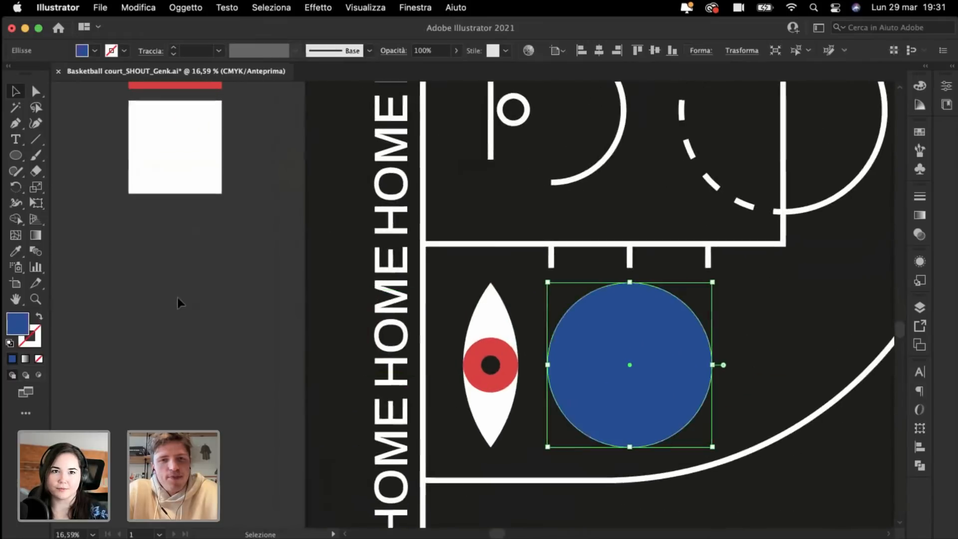
key(super+minus)
key(super+minus)
key(v)
scroll(322, 372, up, 3)
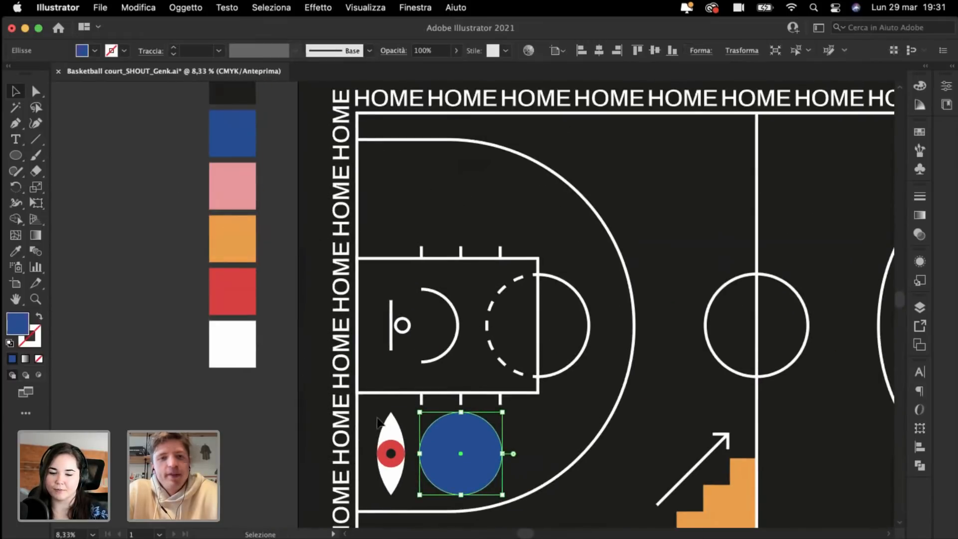
click(384, 468)
drag(399, 483, 690, 208)
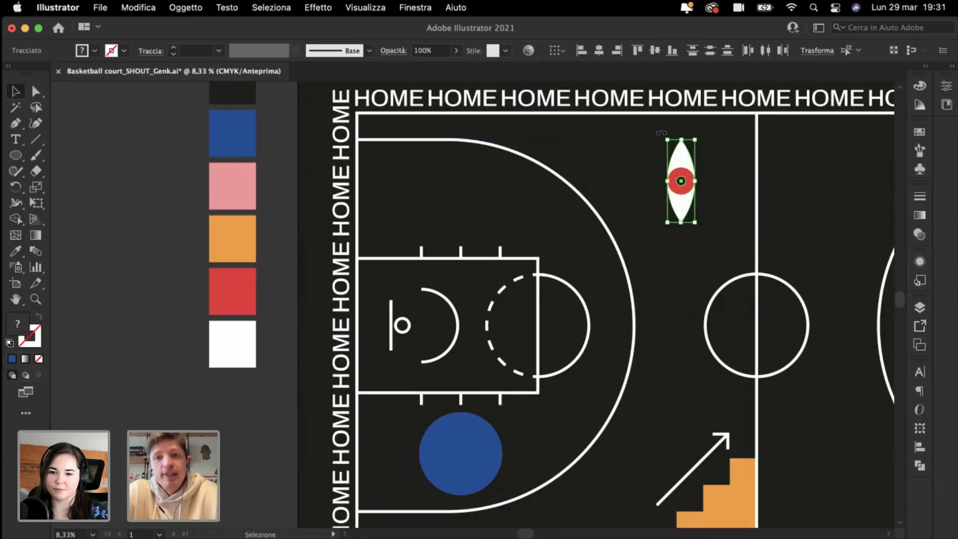
drag(661, 132, 571, 211)
scroll(801, 220, right, 5)
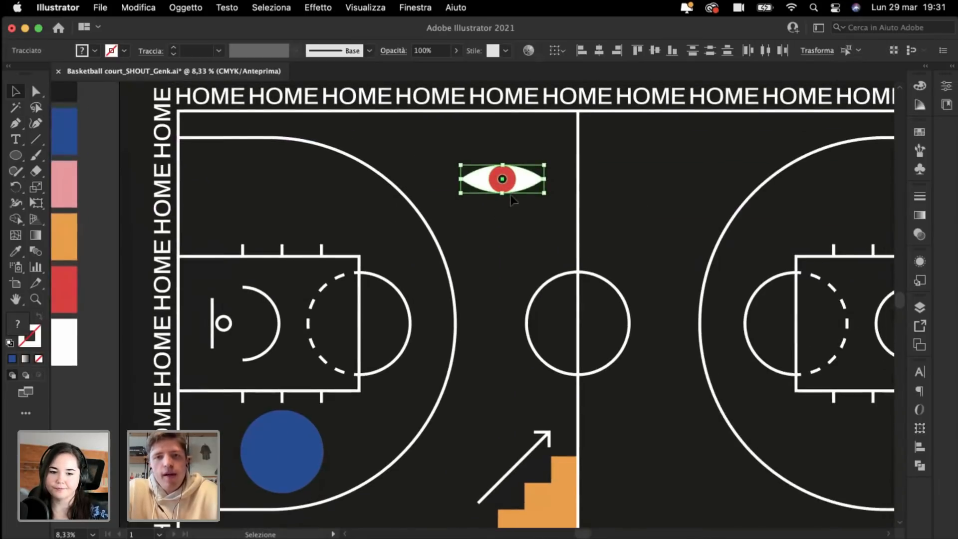
drag(485, 186, 586, 218)
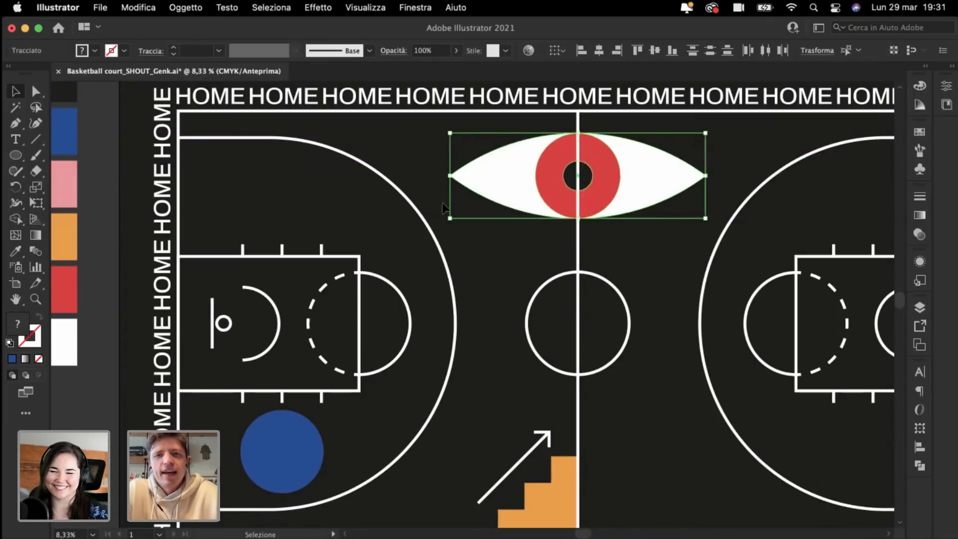
Step: Nudge the eye slightly lower and enlarge it proportionally
key(super+plus)
scroll(489, 259, right, 2)
key(super+plus)
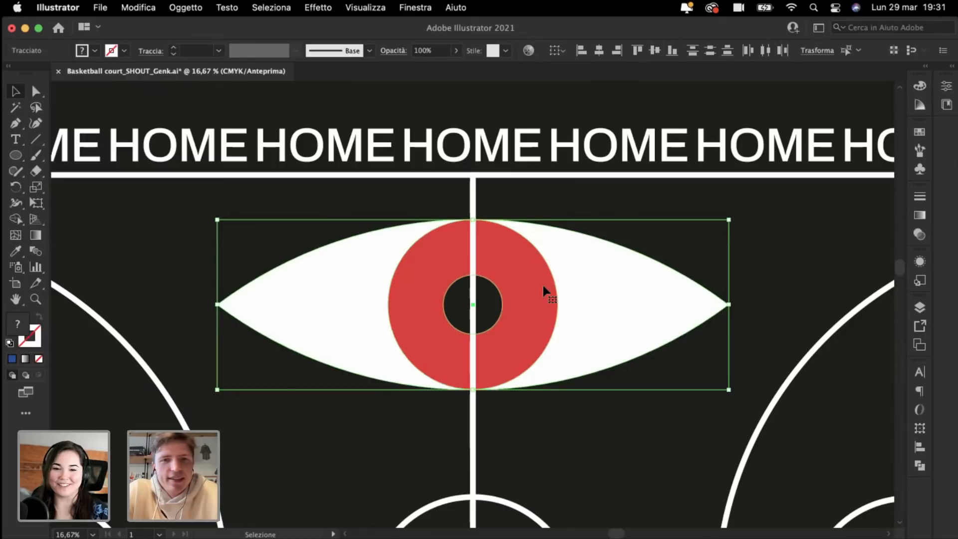
mouse_move(436, 297)
mouse_down()
mouse_move(440, 283)
mouse_move(444, 315)
mouse_move(438, 309)
mouse_up()
drag(474, 401, 474, 394)
Step: Move the eye off the court up beside the bottle icons and deselect it
key(super+minus)
key(super+minus)
key(super+minus)
scroll(474, 380, down, 4)
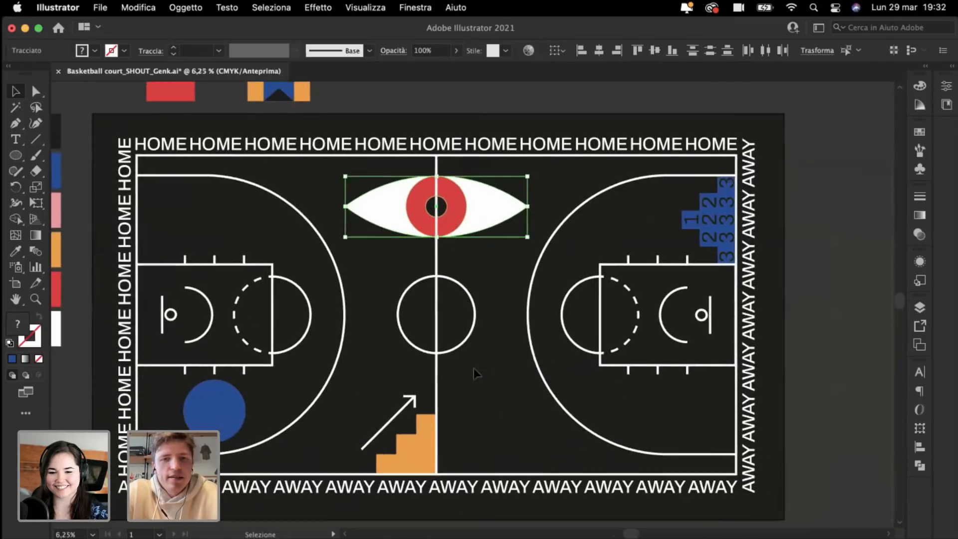
scroll(474, 369, right, 2)
drag(430, 197, 523, 253)
scroll(552, 322, up, 5)
scroll(553, 321, left, 2)
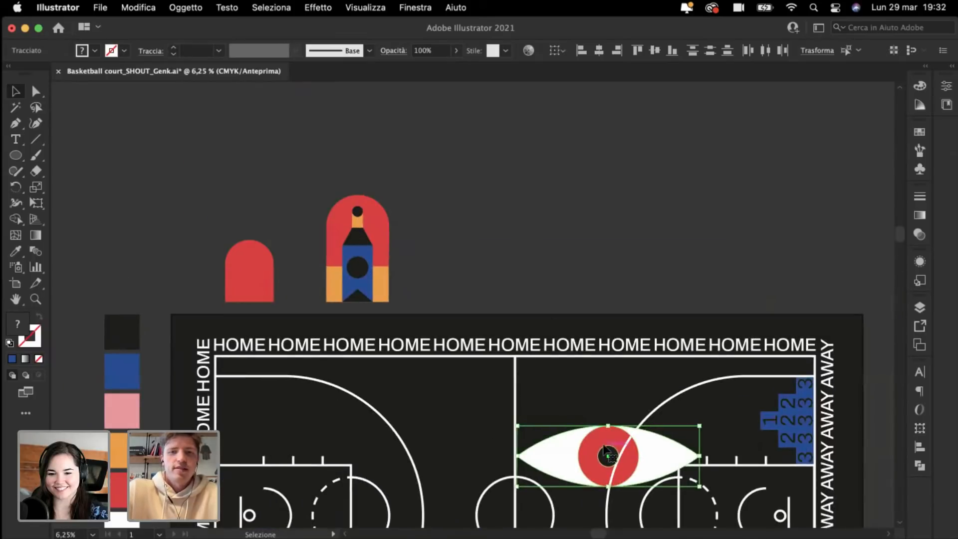
drag(606, 452, 505, 255)
click(475, 151)
scroll(474, 151, up, 5)
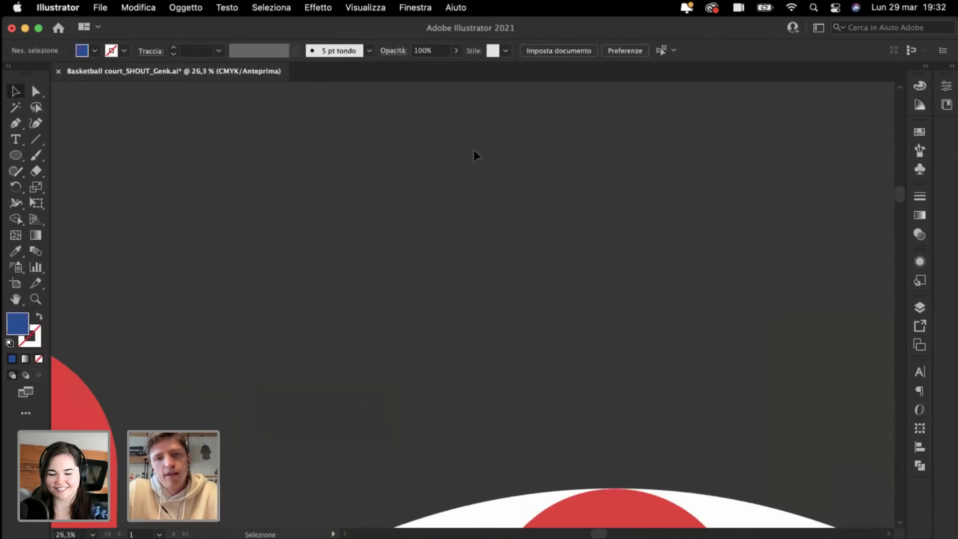
Step: Draw a vertical line through the eye's centre and make its stroke black
click(34, 140)
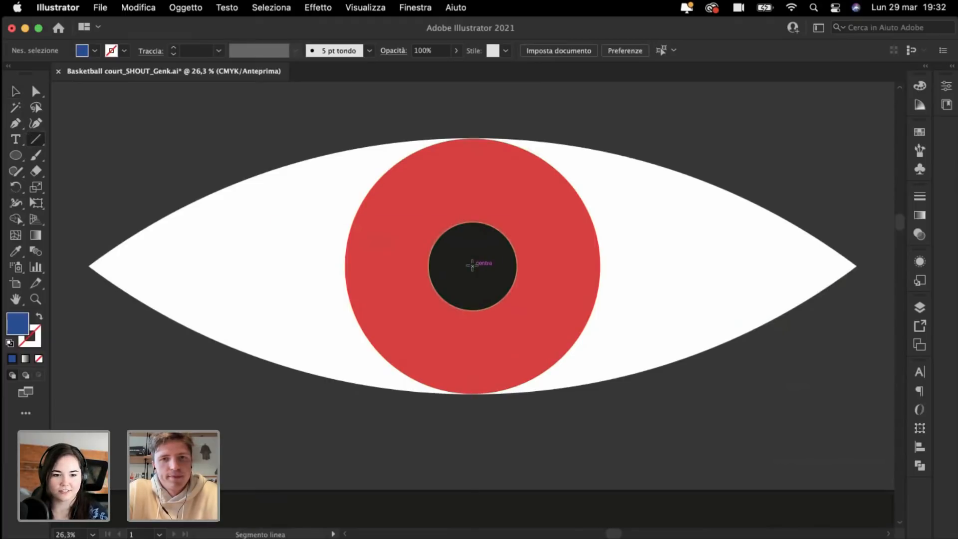
drag(472, 265, 473, 138)
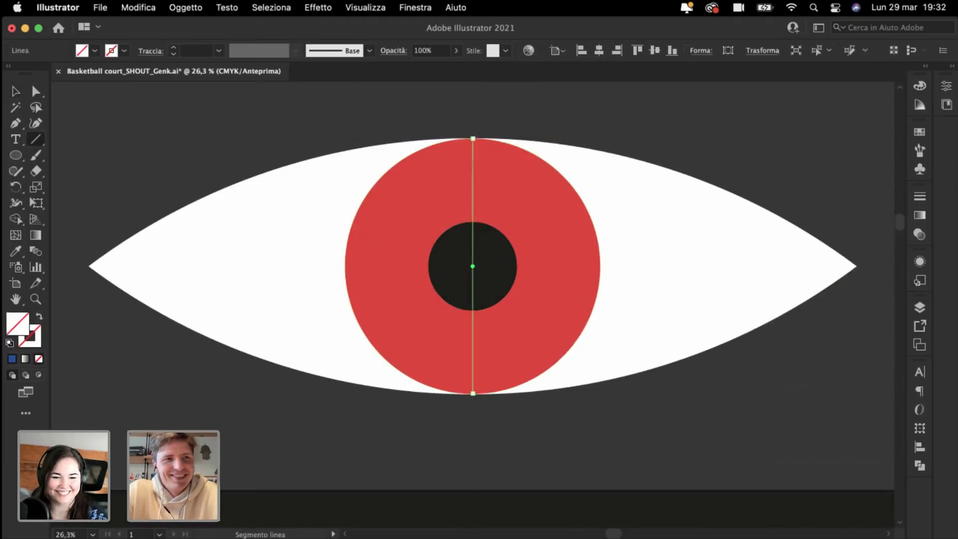
key(super+minus)
key(super+minus)
key(super+minus)
click(15, 252)
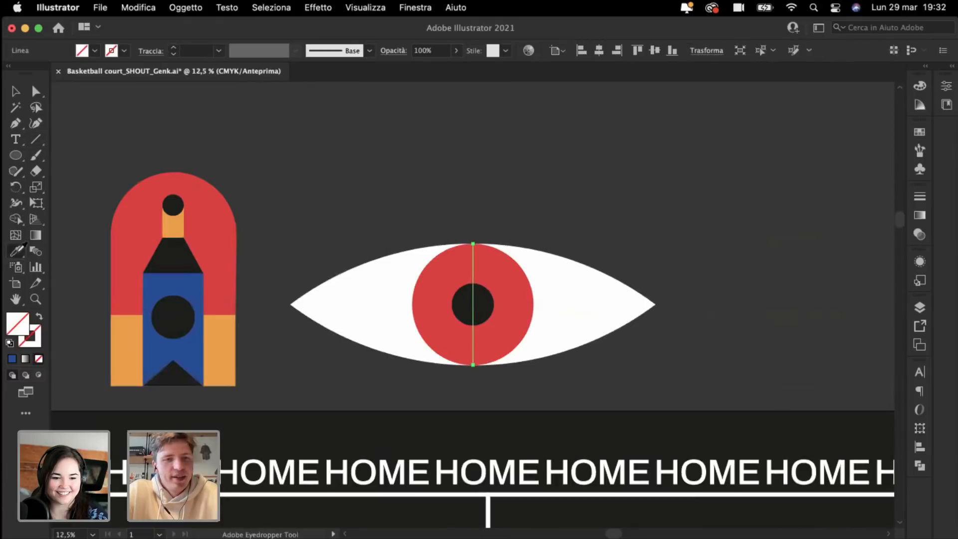
scroll(413, 449, down, 2)
click(348, 421)
scroll(254, 201, up, 3)
key(super+plus)
key(super+plus)
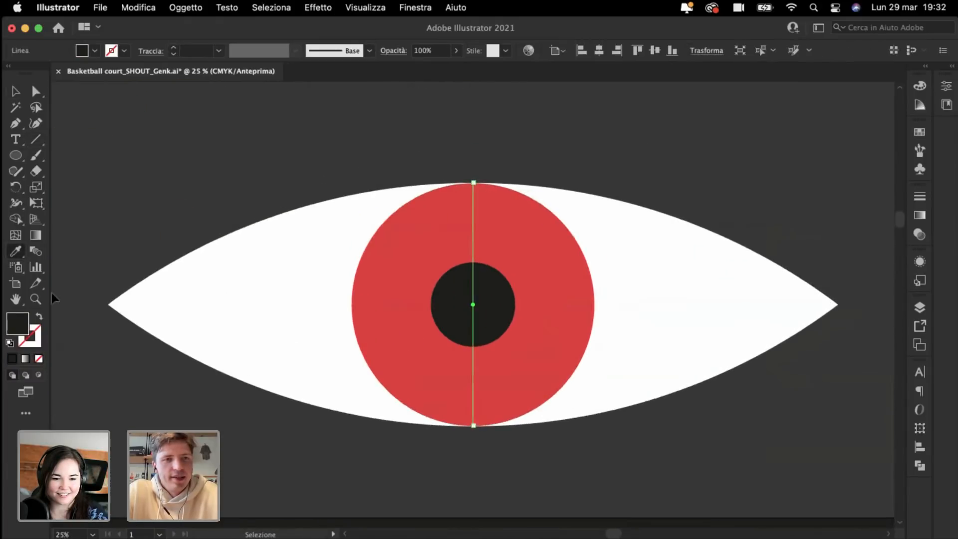
click(38, 319)
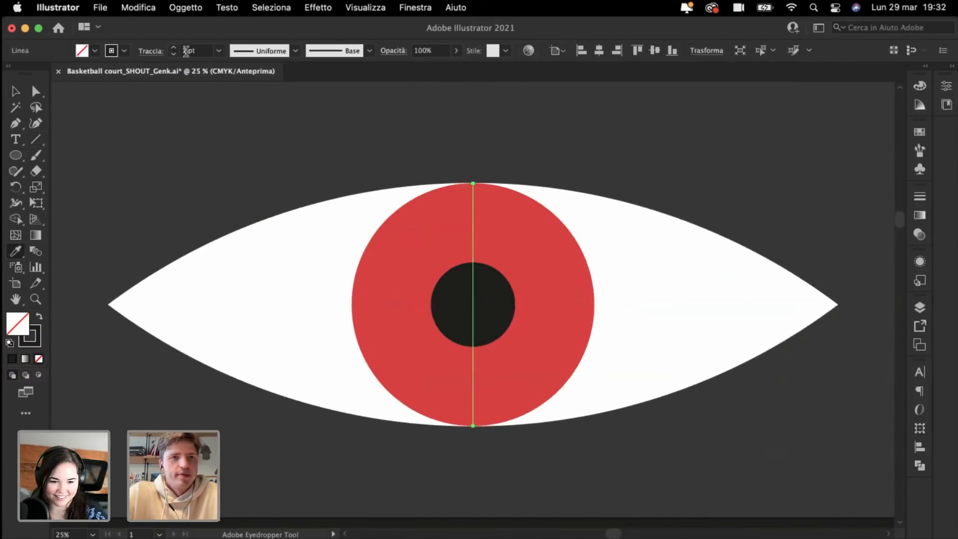
Step: Set the line's stroke weight to 20 pt, then increase it slightly more
double_click(186, 52)
text(20)
key(Return)
key(super+minus)
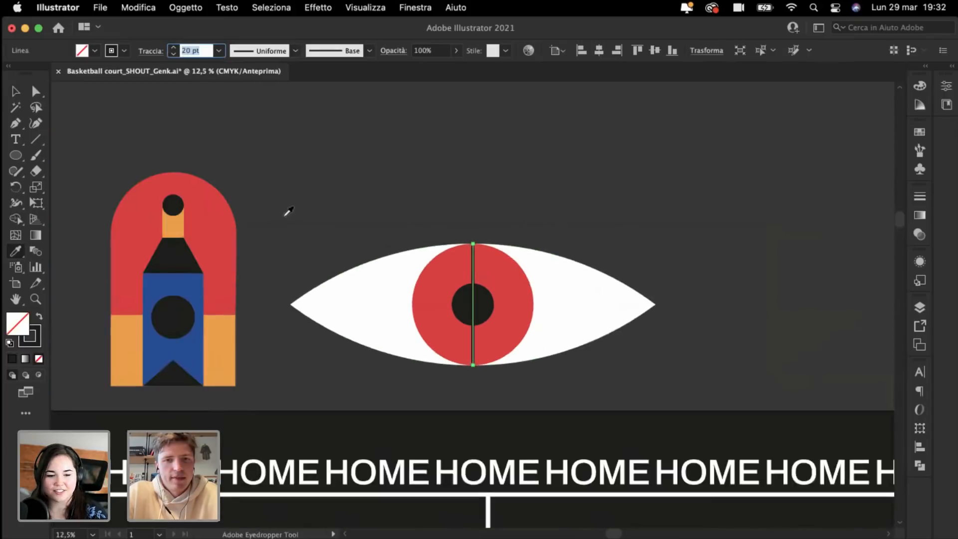
scroll(285, 216, up, 3)
scroll(285, 216, right, 3)
scroll(285, 216, down, 2)
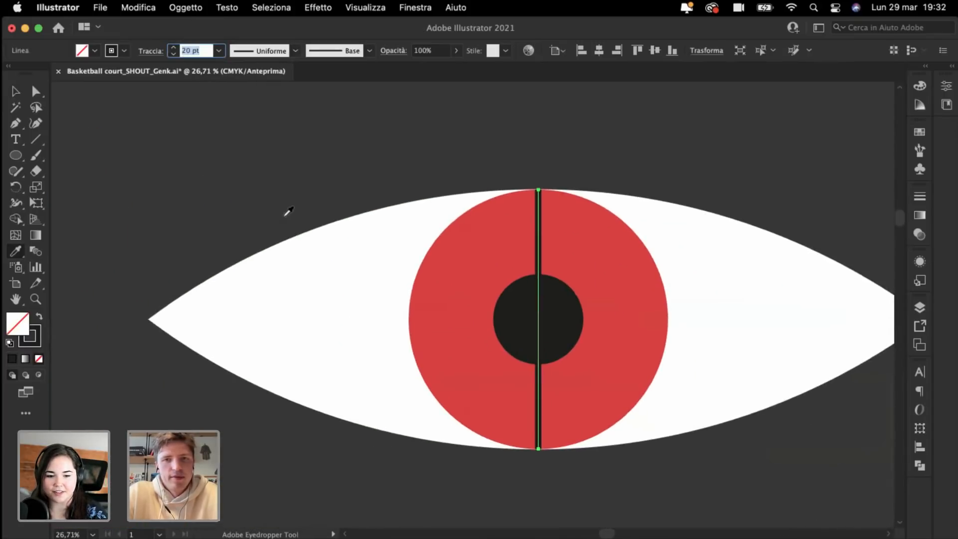
key(shift+Up)
scroll(288, 212, right, 5)
scroll(289, 212, down, 1)
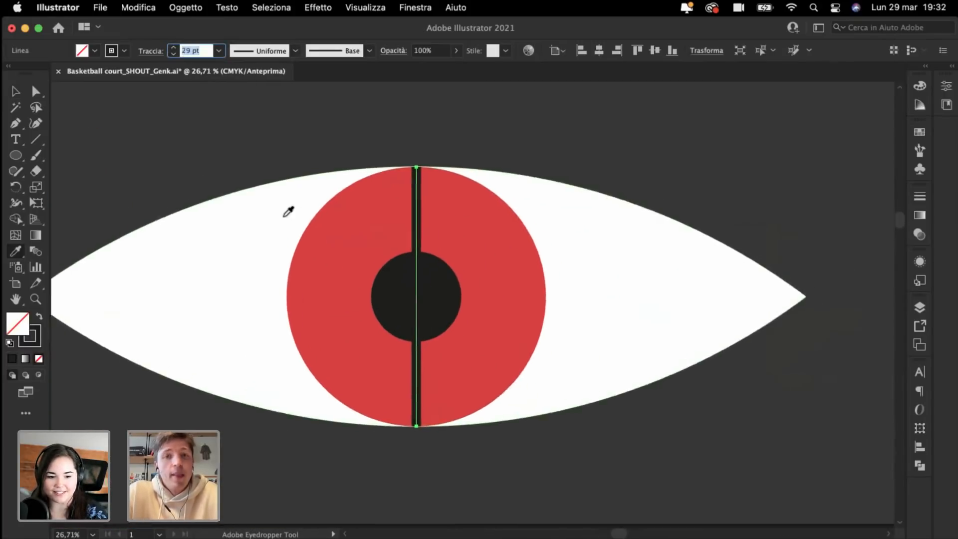
Step: Copy the vertical line as a horizontal crossbar through the eye
click(16, 91)
click(178, 121)
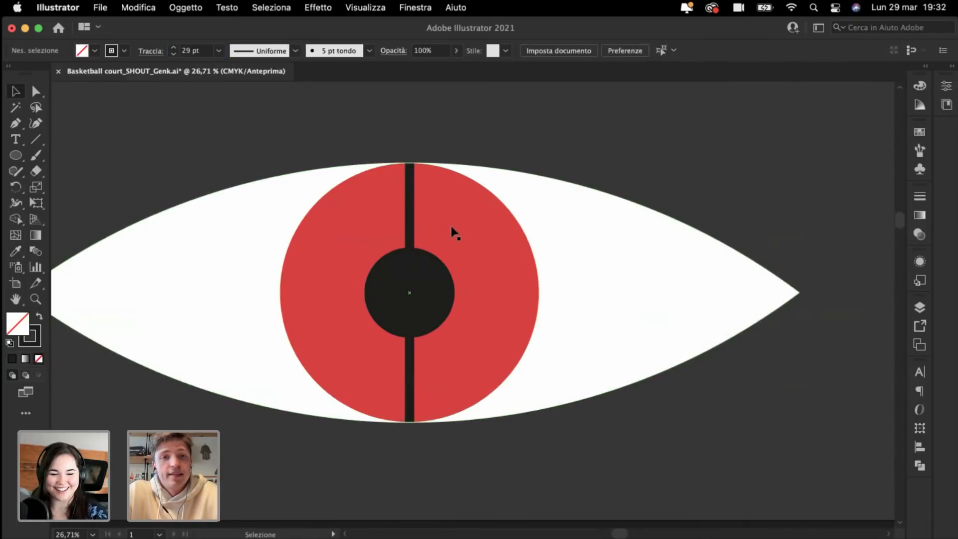
click(411, 230)
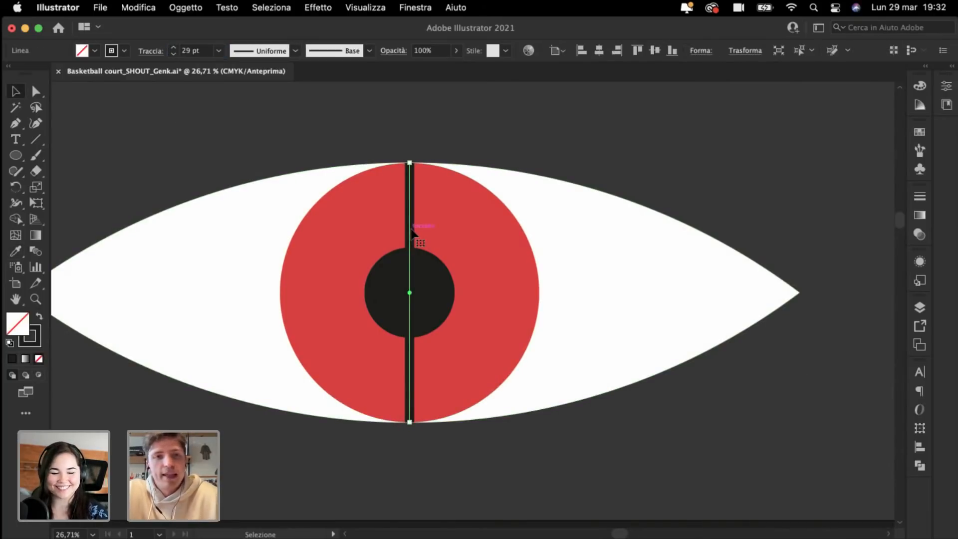
drag(410, 157, 250, 235)
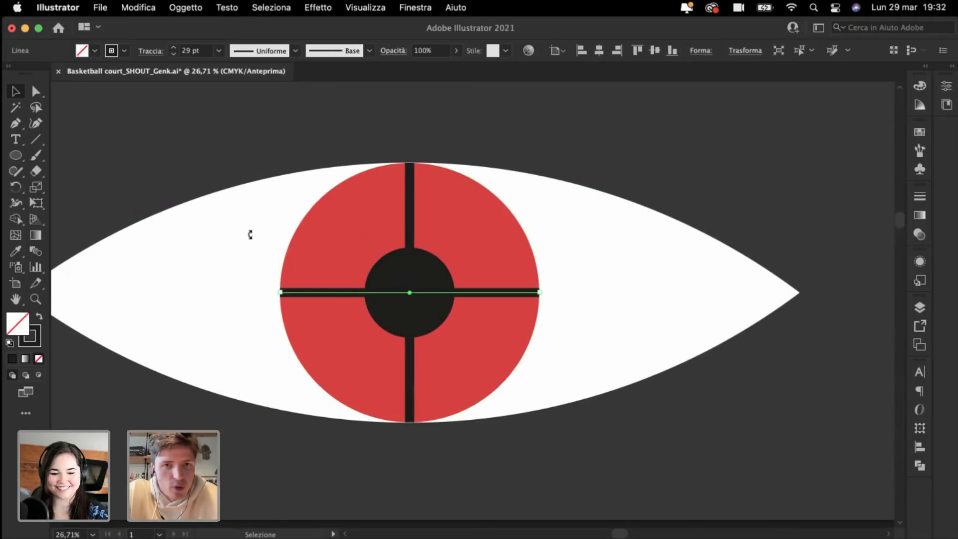
click(261, 158)
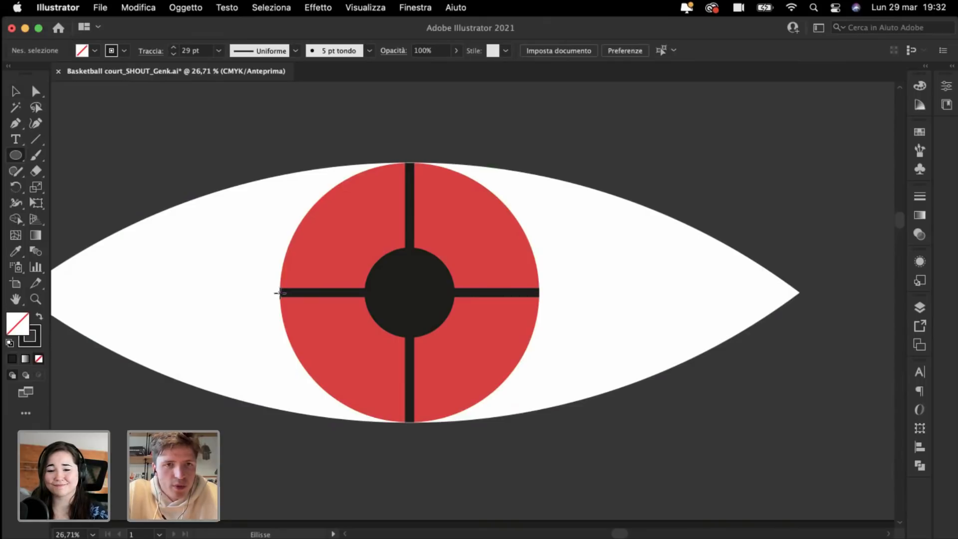
Step: Draw curved seam rings at the crossbar's ends and shift the ring further left
drag(280, 293, 327, 385)
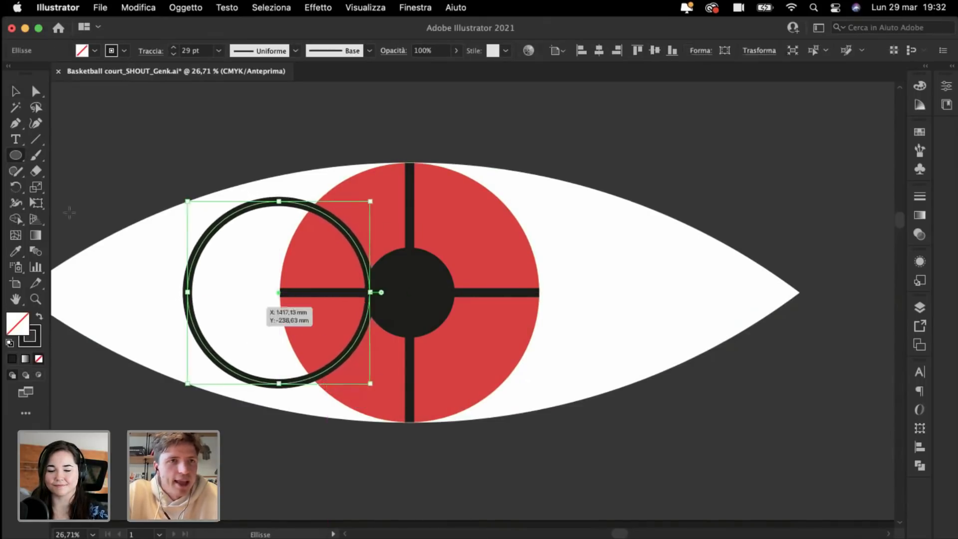
click(15, 91)
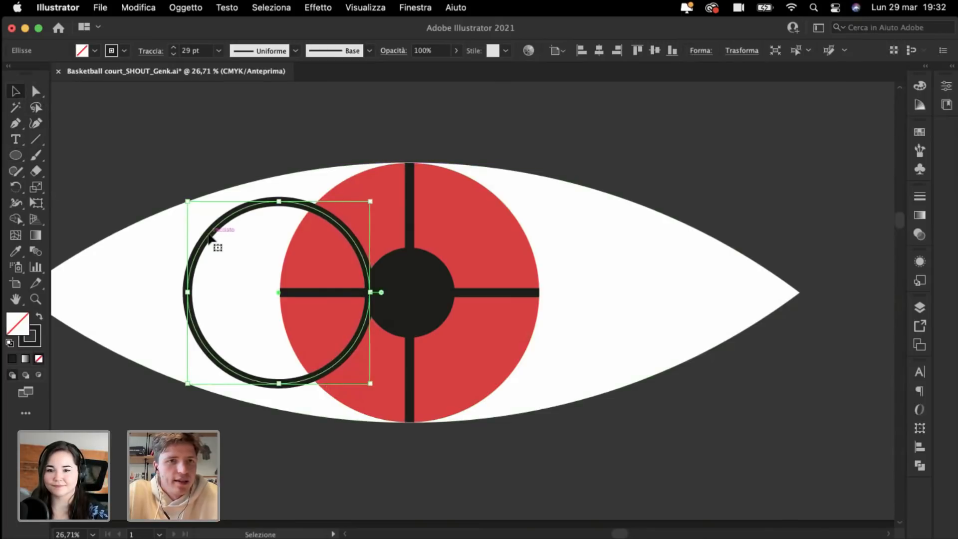
drag(208, 239, 498, 252)
click(305, 106)
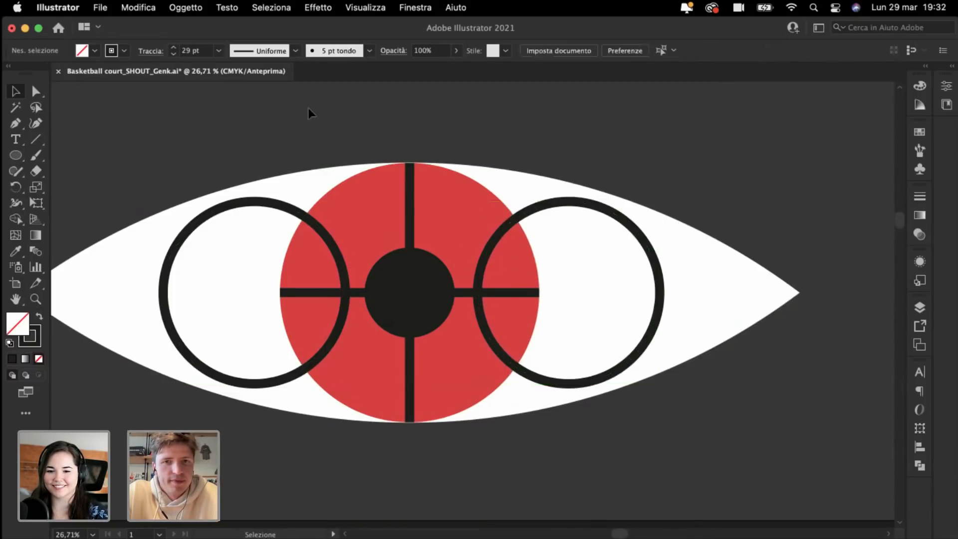
Step: Lengthen both crossing lines past the red ball's edge
click(408, 213)
click(411, 214)
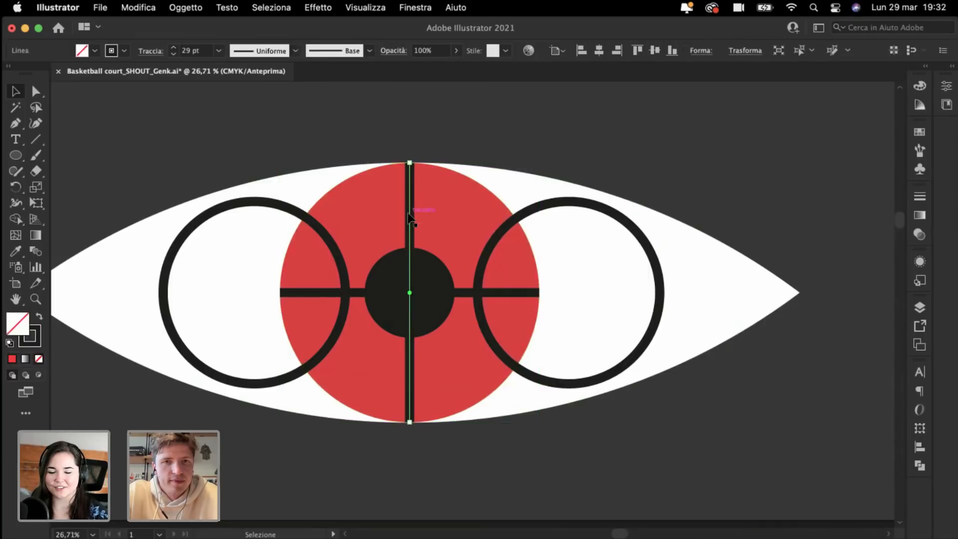
shift+click(317, 294)
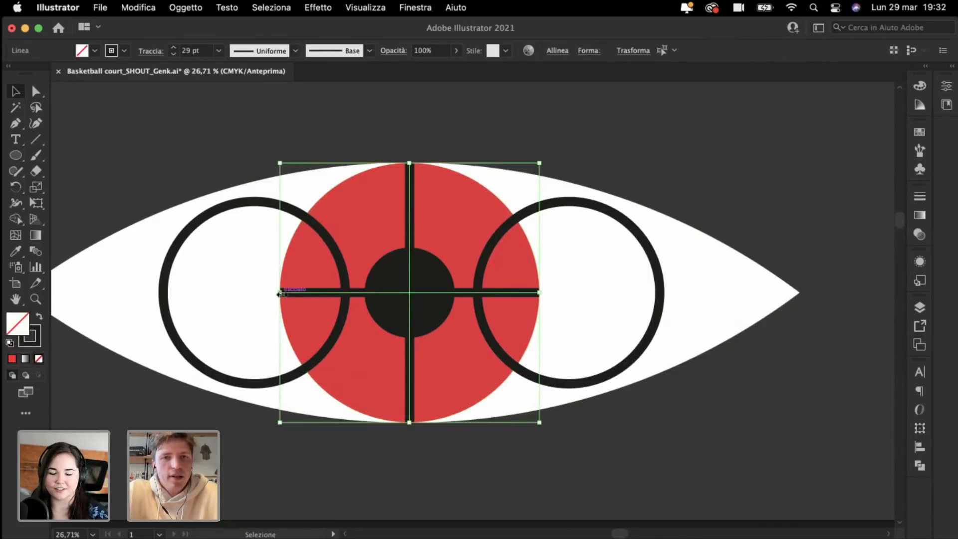
drag(280, 295, 260, 294)
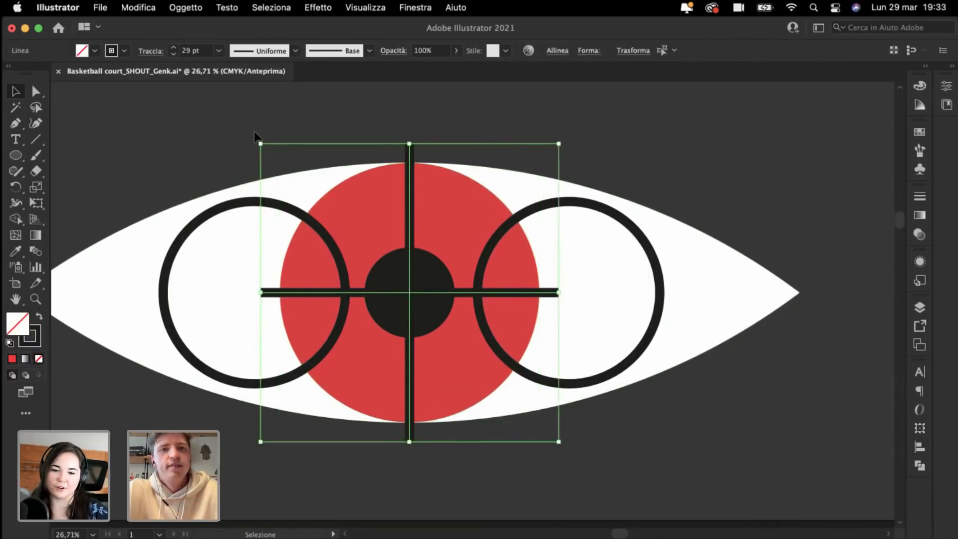
click(204, 137)
Step: Bring the red circle to front and clip both lines and rings inside it (Cmd+7)
click(368, 240)
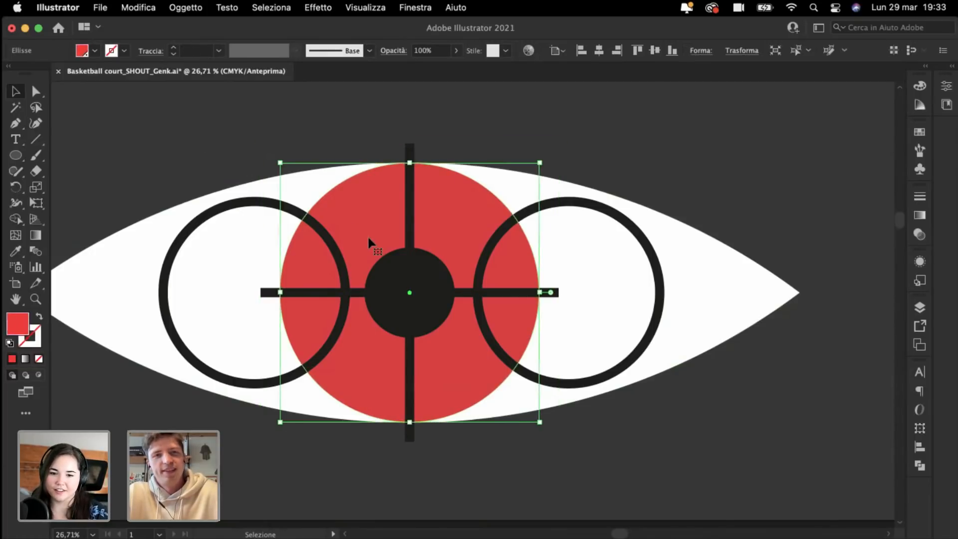
key(super+shift+bracketright)
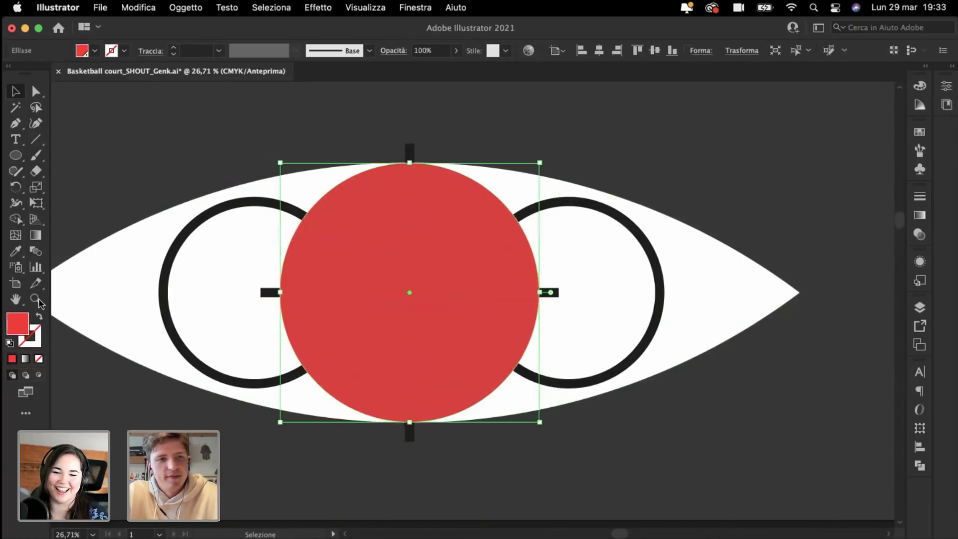
click(39, 318)
shift+click(411, 202)
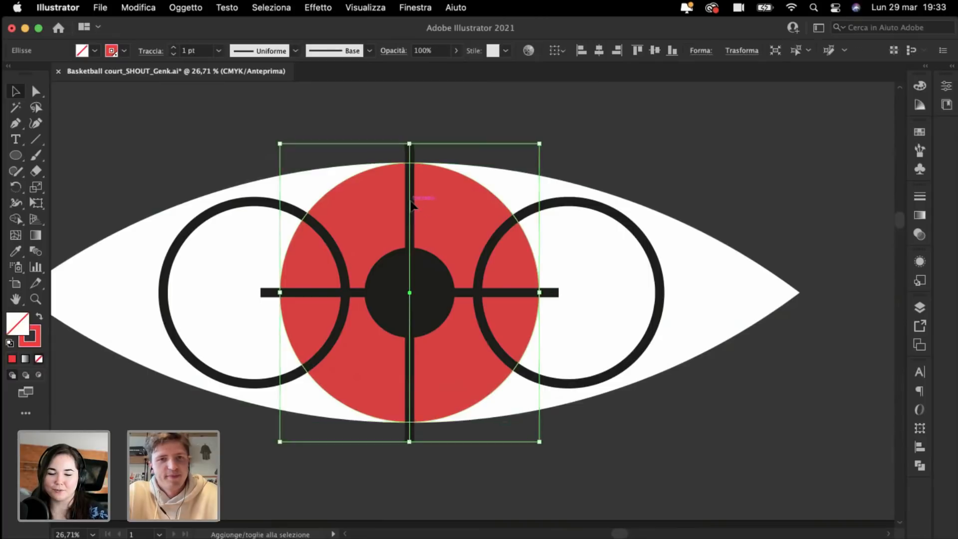
shift+click(334, 244)
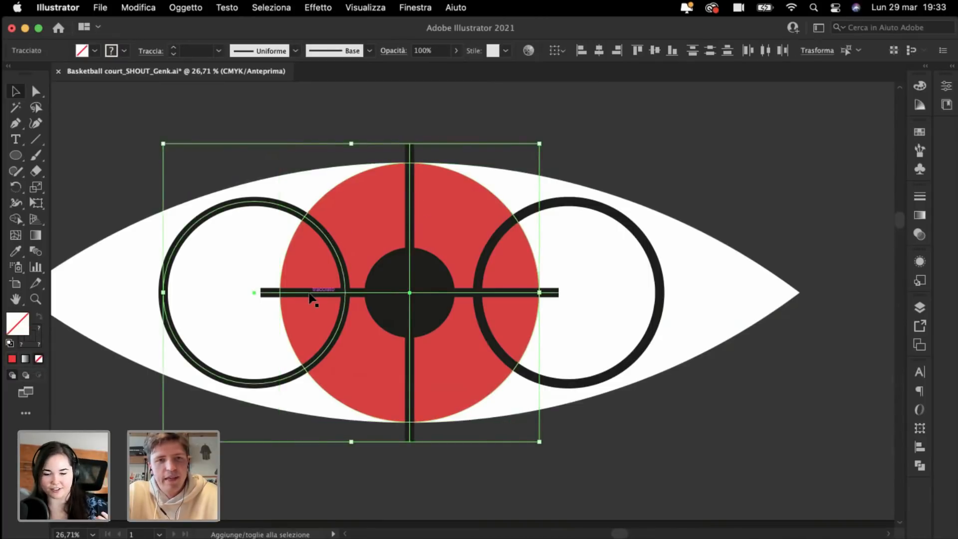
shift+click(313, 294)
shift+click(479, 255)
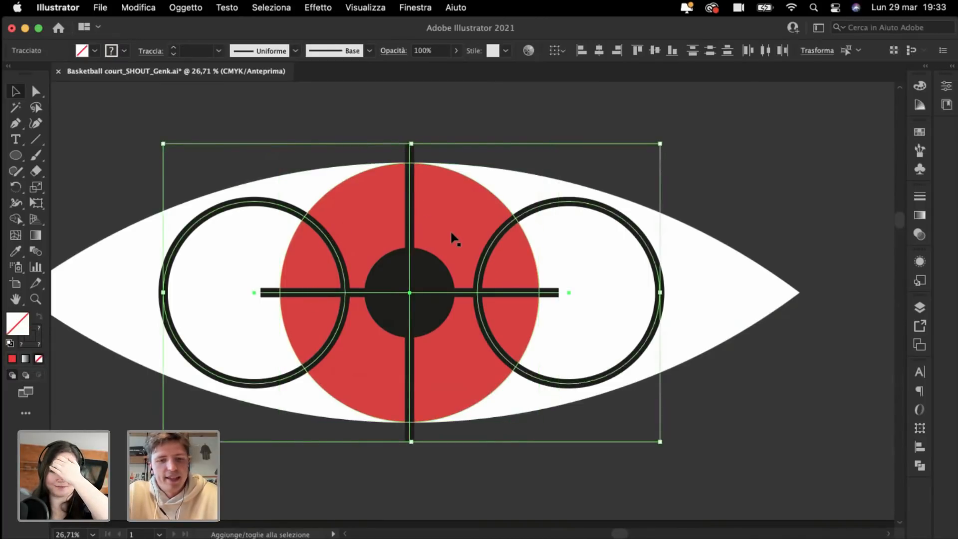
key(super+7)
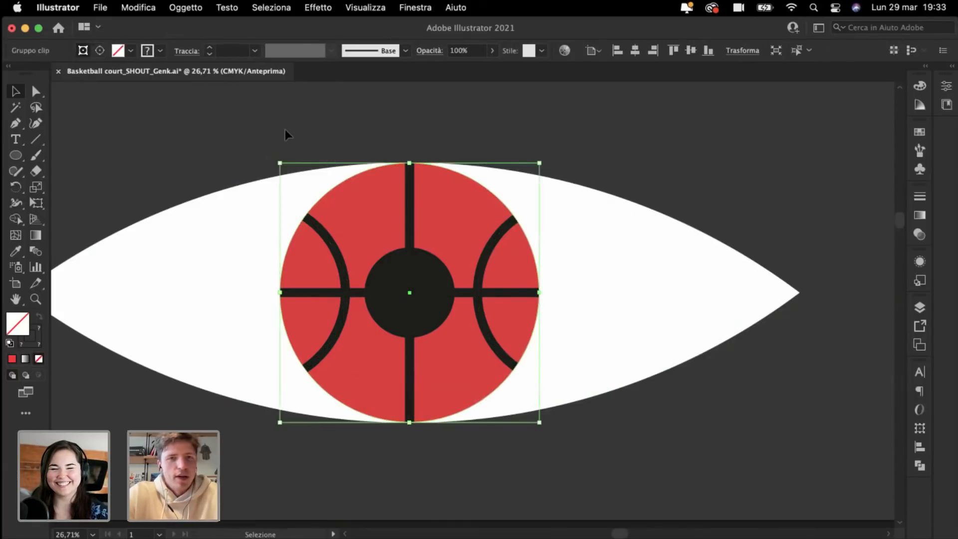
click(285, 129)
Step: Move the eye onto the court, group it with Cmd+G, shrink it, and nudge it up-left
key(super+minus)
key(super+minus)
key(super+minus)
key(super+minus)
key(super+minus)
scroll(286, 130, down, 3)
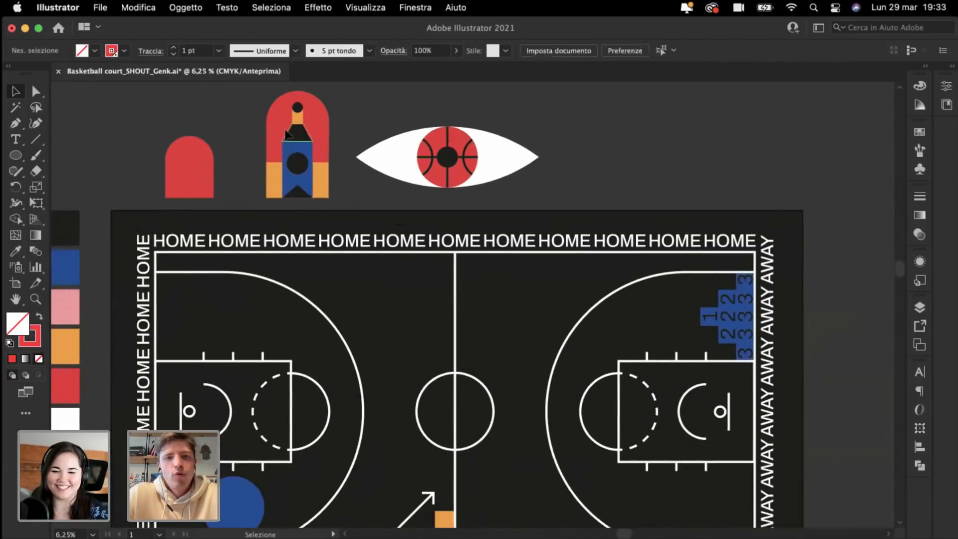
drag(410, 106, 533, 191)
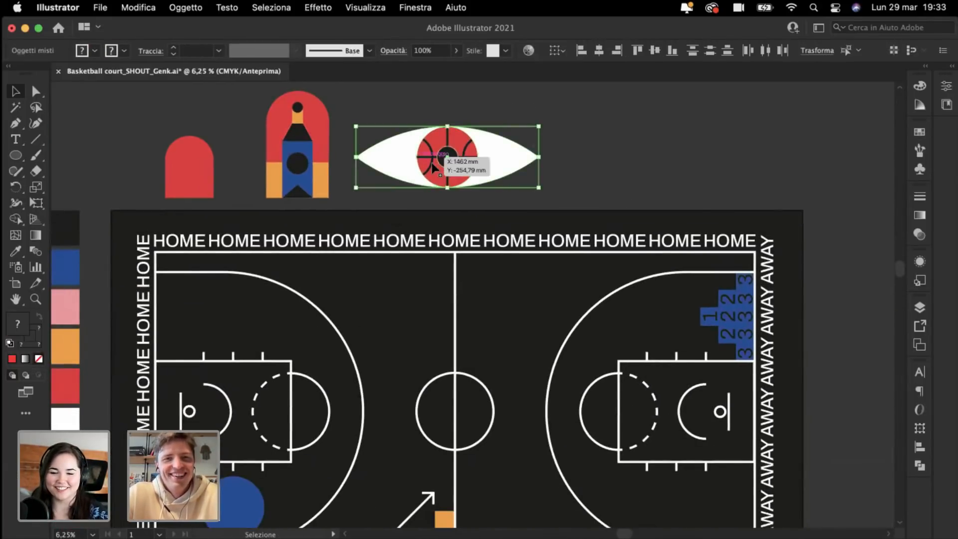
drag(432, 163, 363, 312)
key(super+g)
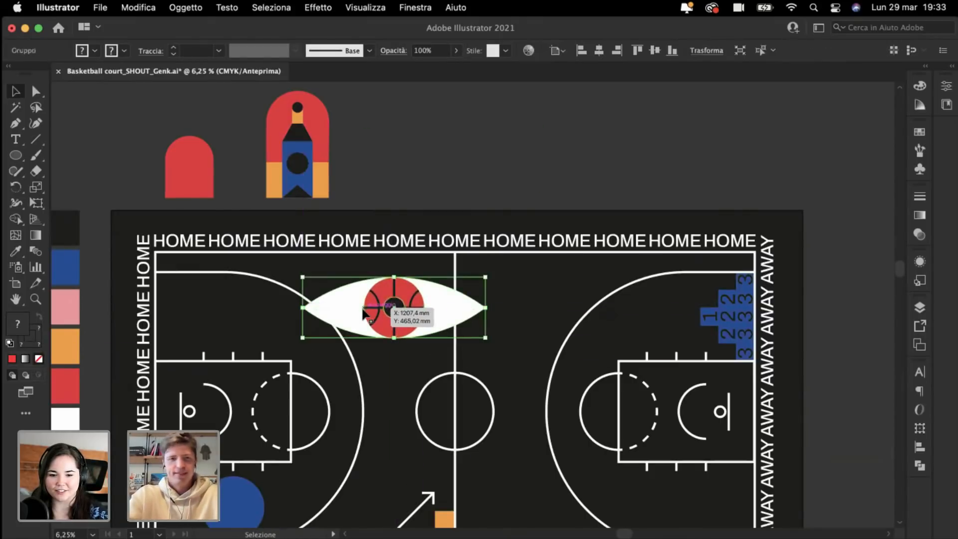
key(super+plus)
drag(476, 369, 468, 310)
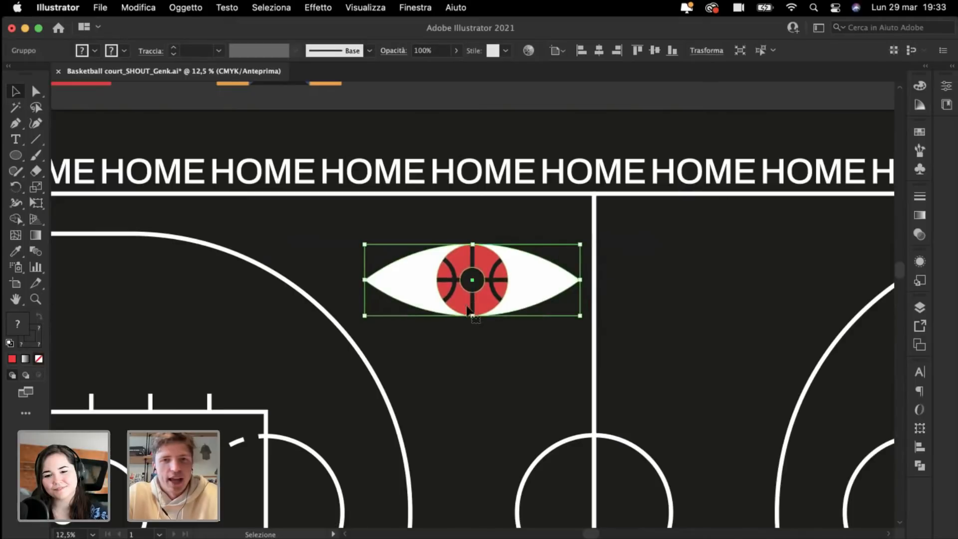
drag(463, 276, 444, 262)
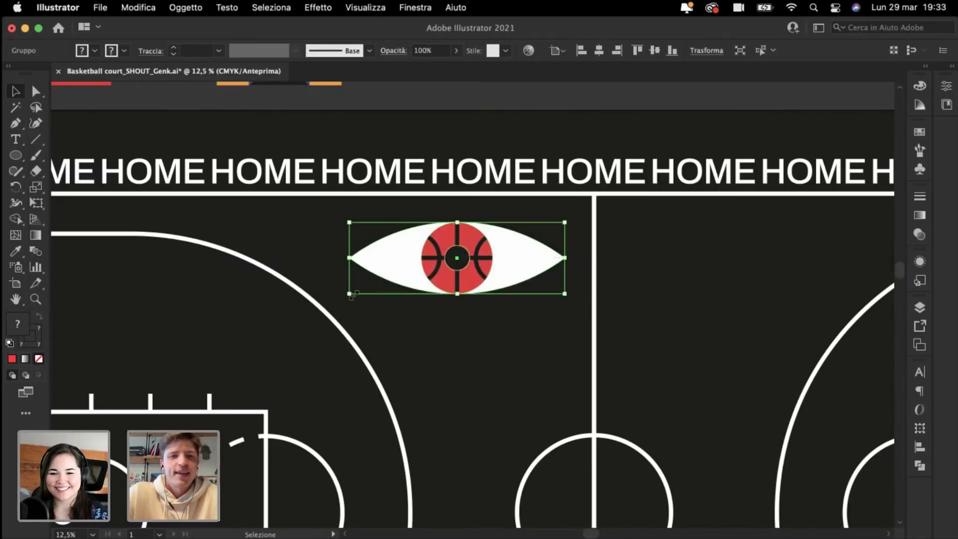
Step: Enlarge the eye slightly and move it, rotated upright, into the court's right half
drag(353, 296, 339, 300)
key(super+minus)
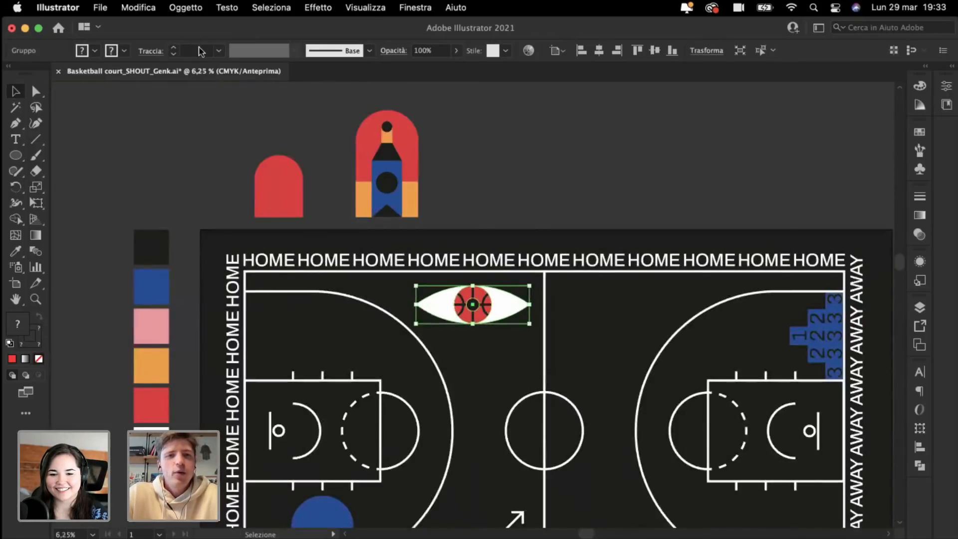
click(245, 141)
scroll(244, 139, down, 3)
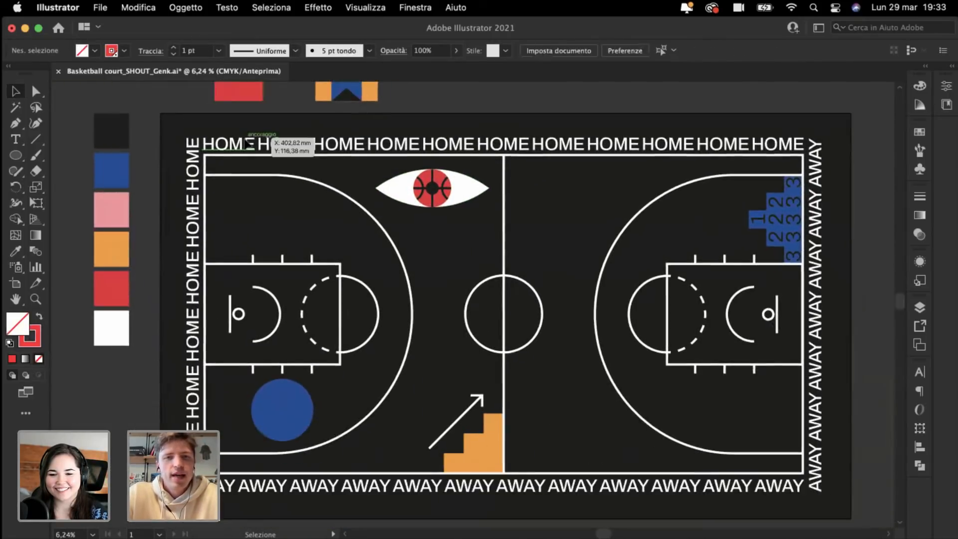
scroll(244, 139, up, 2)
scroll(245, 142, down, 2)
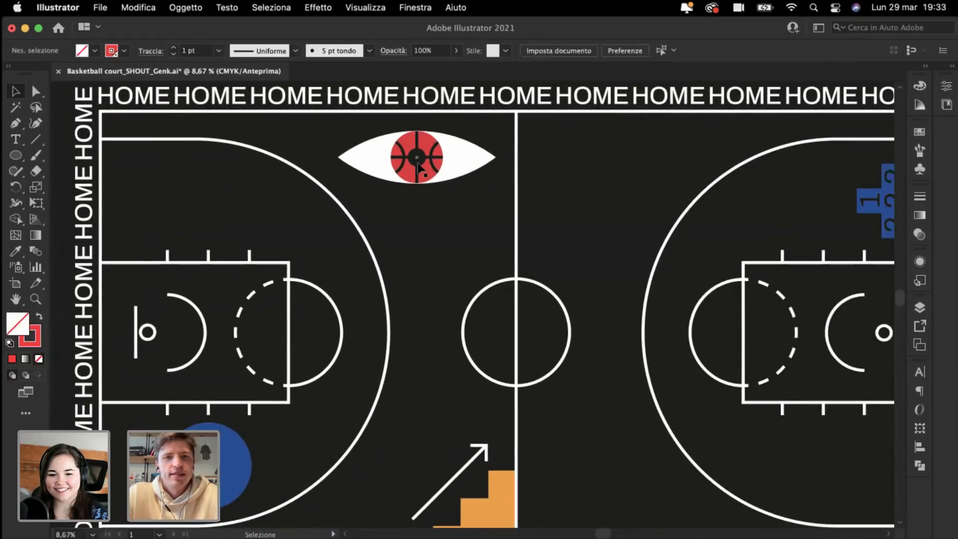
drag(418, 167, 615, 178)
drag(530, 132, 595, 224)
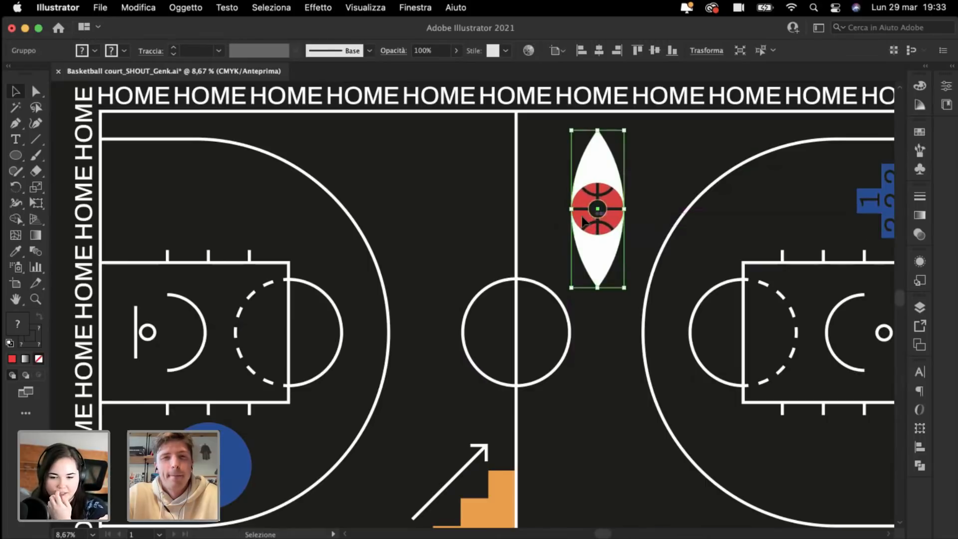
click(438, 205)
Step: Nudge the eye slightly lower beneath the top HOME border
key(super+minus)
scroll(438, 205, left, 3)
scroll(439, 205, up, 1)
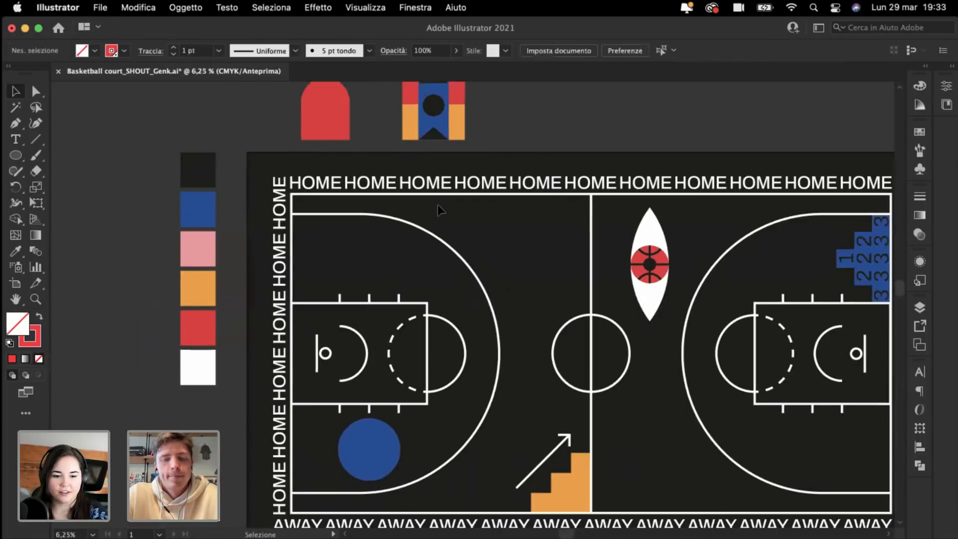
key(super+plus)
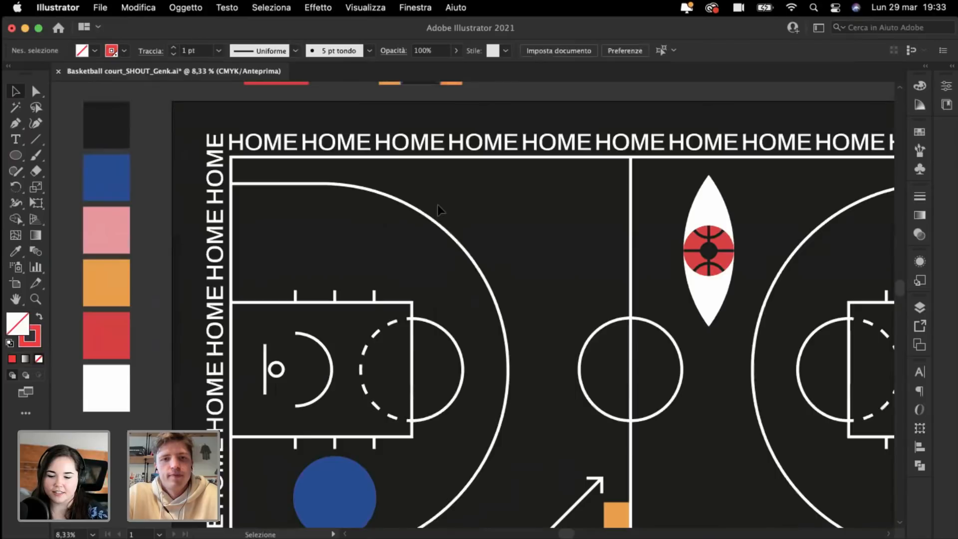
scroll(438, 205, down, 2)
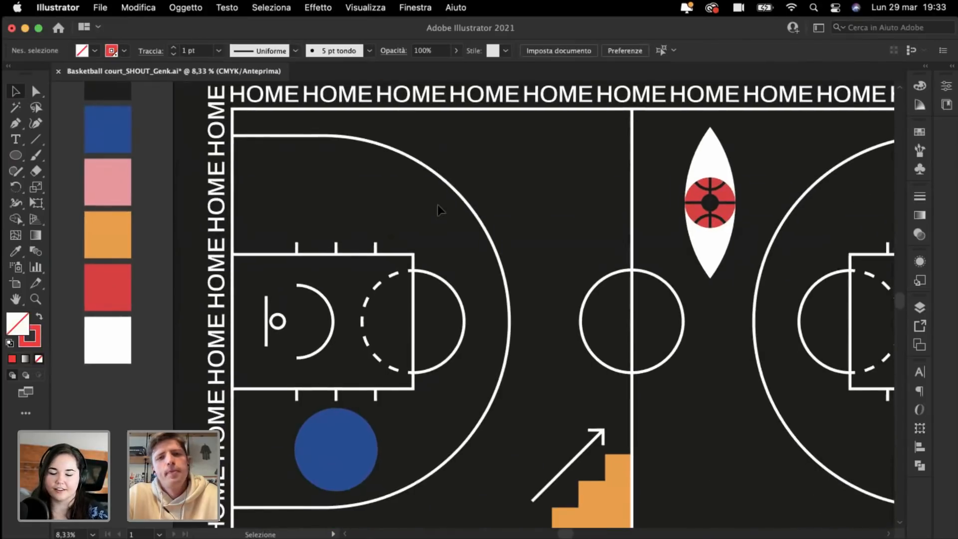
scroll(439, 205, right, 2)
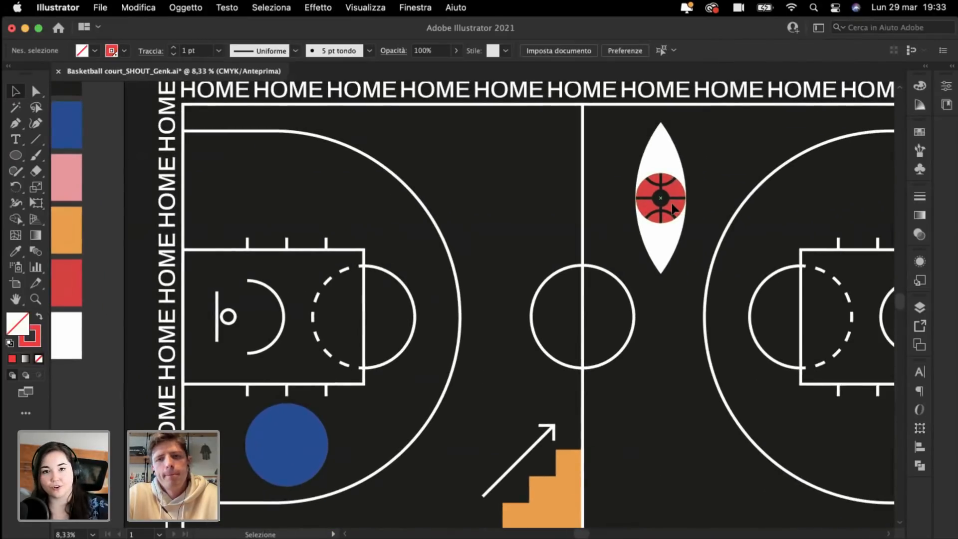
drag(672, 208, 674, 211)
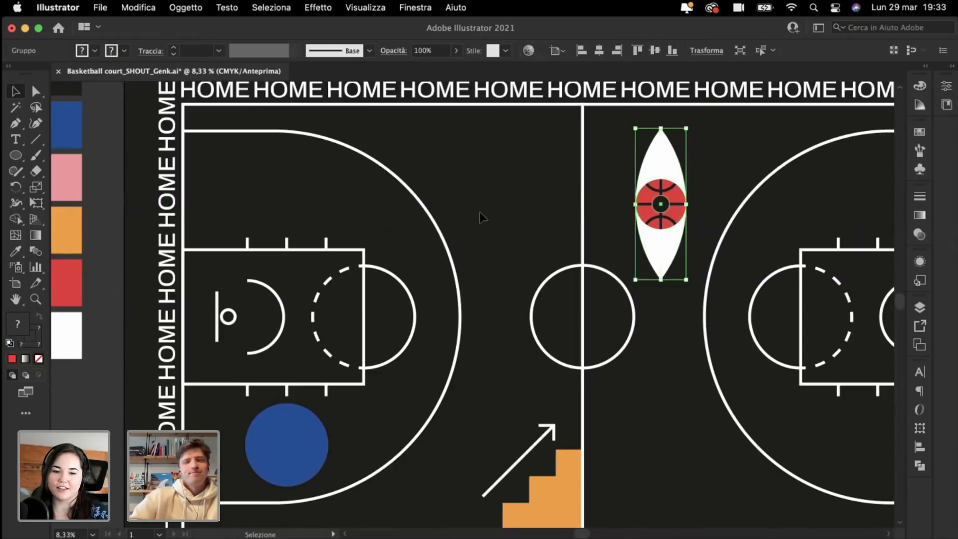
click(480, 211)
Step: Delete the stray HOME text copy and zoom in on the right key with the Ellipse tool ready
scroll(345, 162, up, 3)
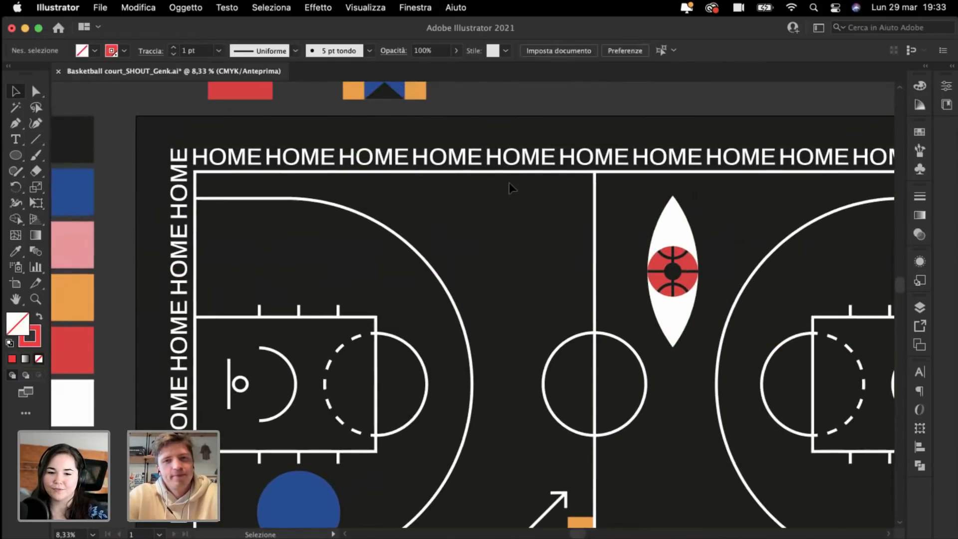
drag(525, 167, 520, 272)
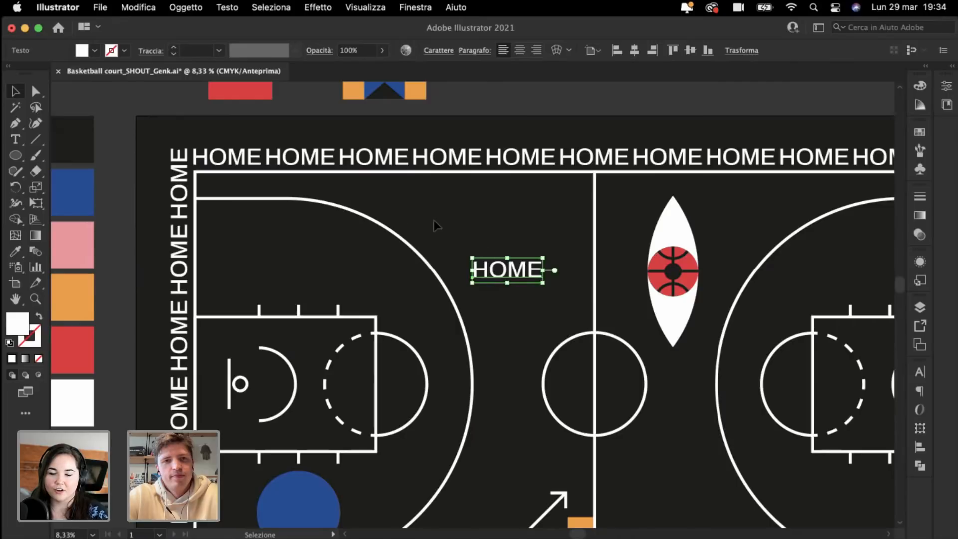
key(BackSpace)
key(super+minus)
scroll(433, 219, right, 3)
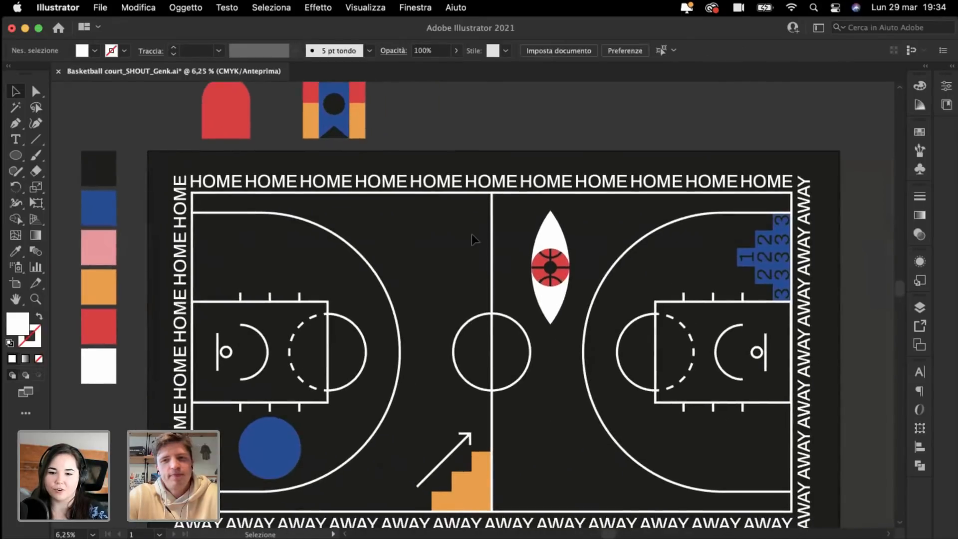
scroll(472, 234, right, 3)
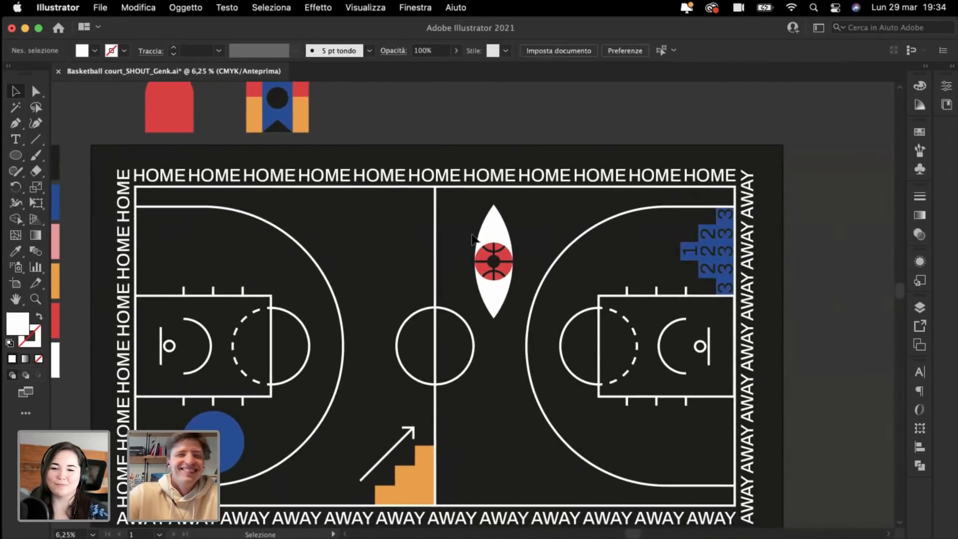
key(super+plus)
key(super+plus)
scroll(472, 234, right, 5)
scroll(471, 234, up, 3)
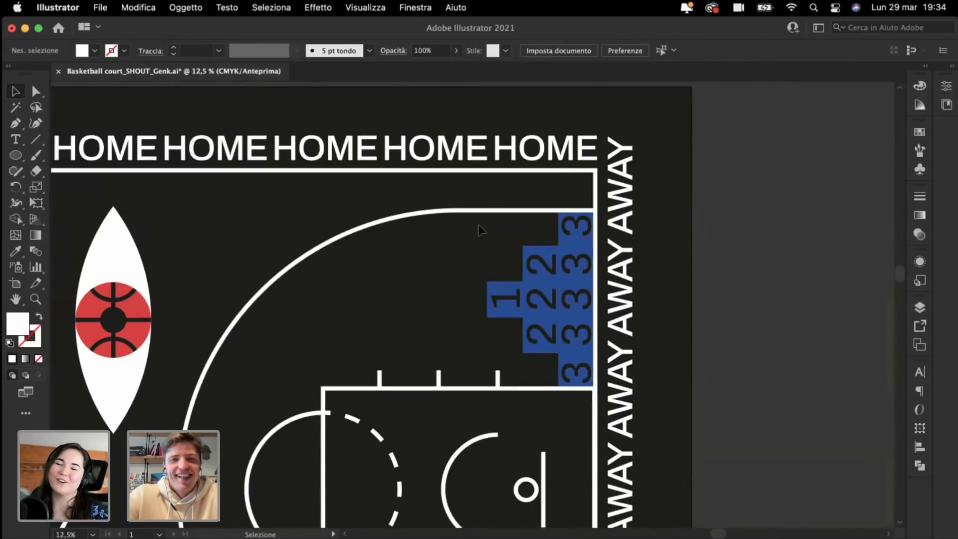
key(super+minus)
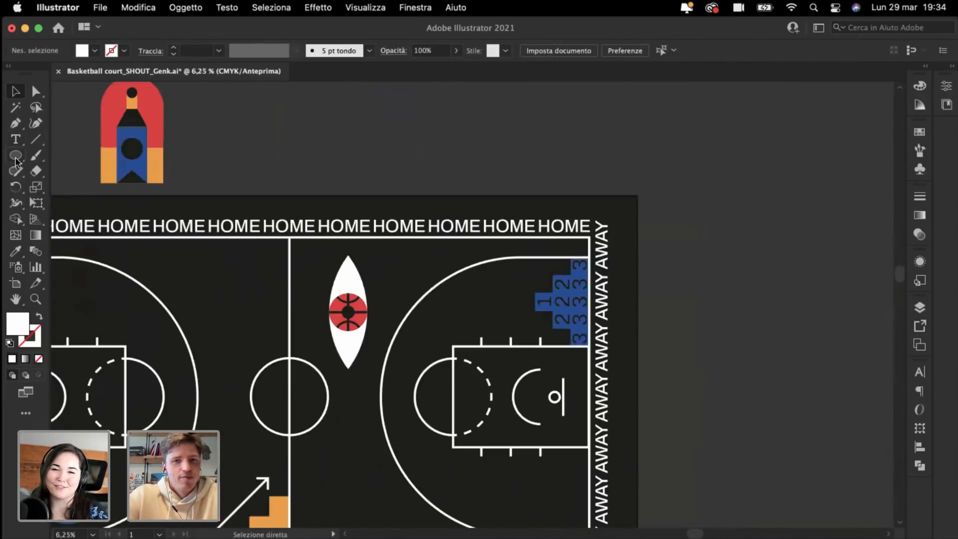
click(16, 156)
key(super+plus)
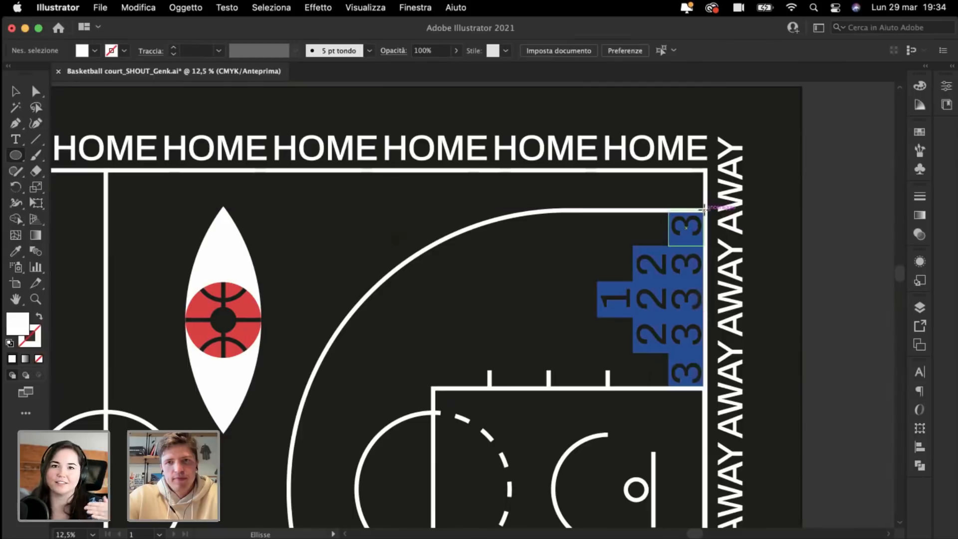
Step: Draw a circle at the three-point arc, colour it the numbers' blue, and cut it to a half circle
mouse_move(704, 209)
mouse_down()
mouse_move(537, 389)
mouse_move(660, 390)
mouse_move(532, 388)
mouse_up()
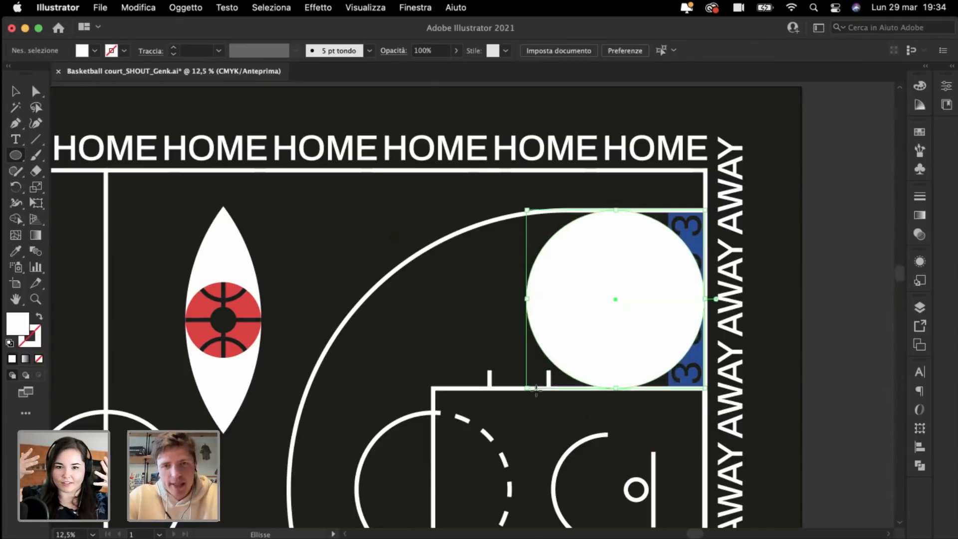
click(15, 254)
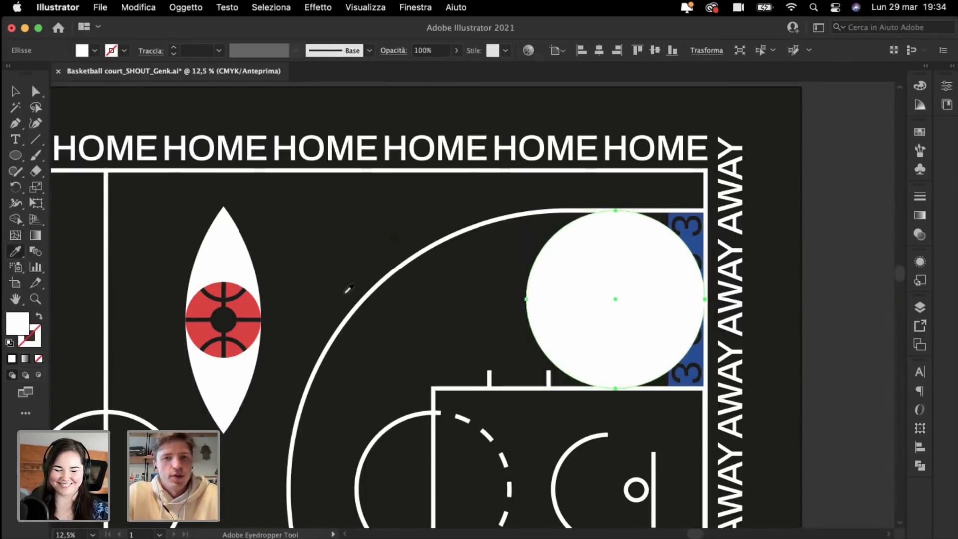
click(698, 240)
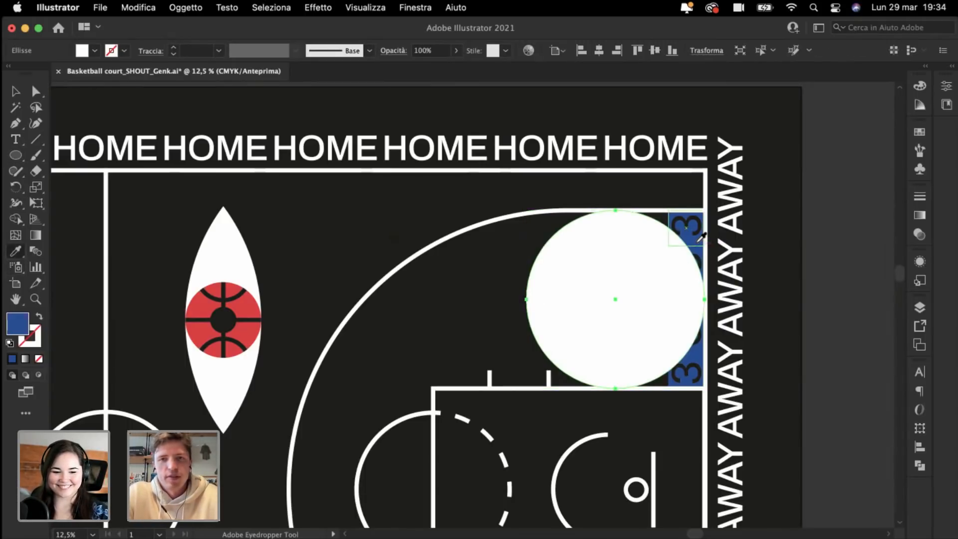
click(35, 93)
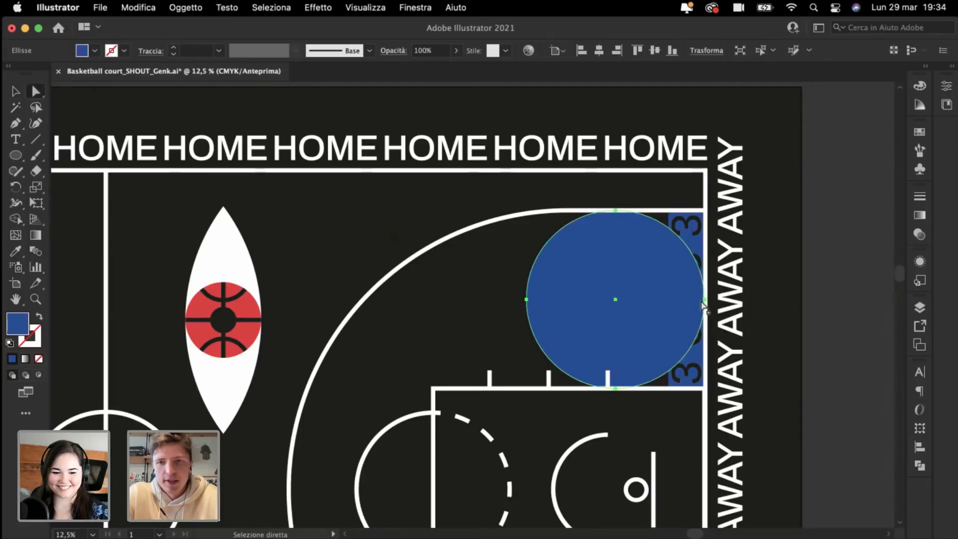
click(704, 299)
key(BackSpace)
key(super+plus)
key(super+plus)
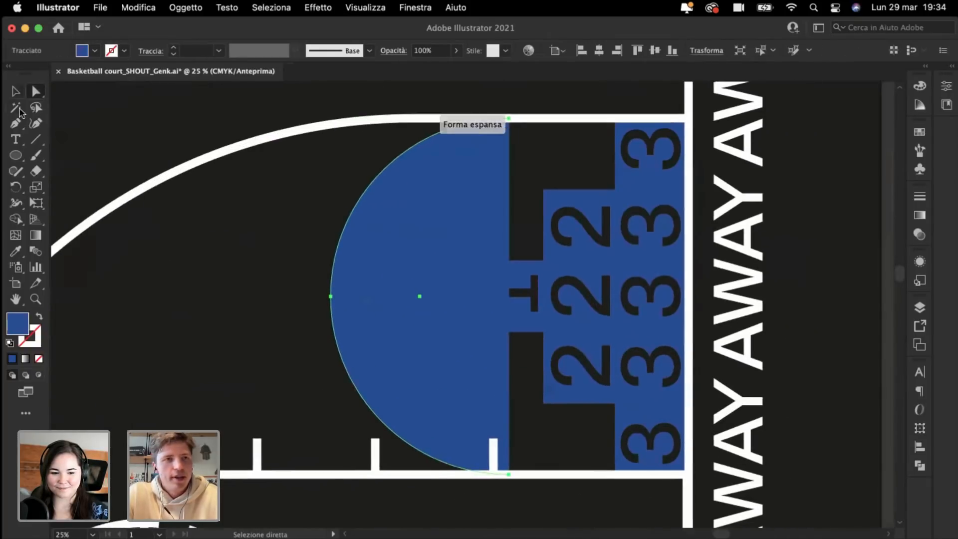
Step: Extend the half circle to the right baseline corners with the Pen and send it behind the numbers
click(16, 123)
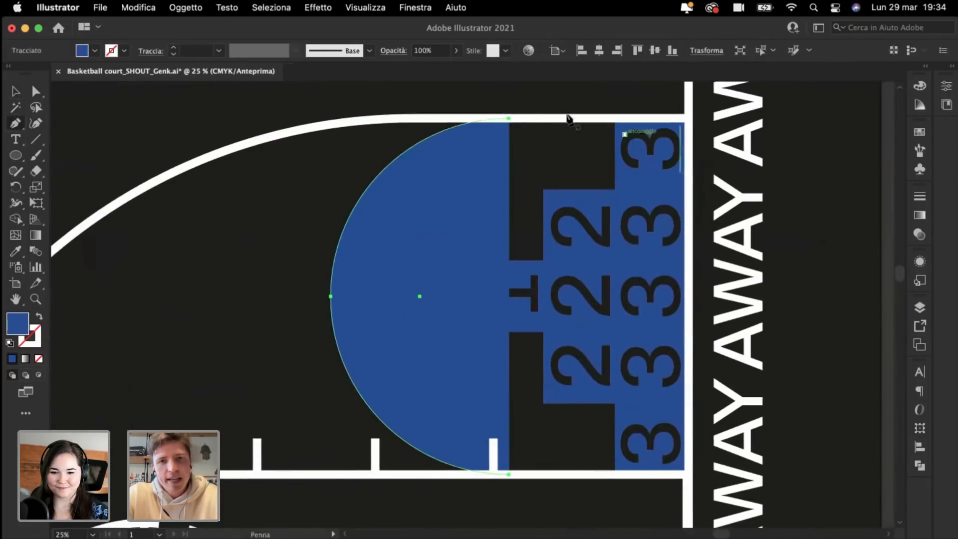
click(508, 118)
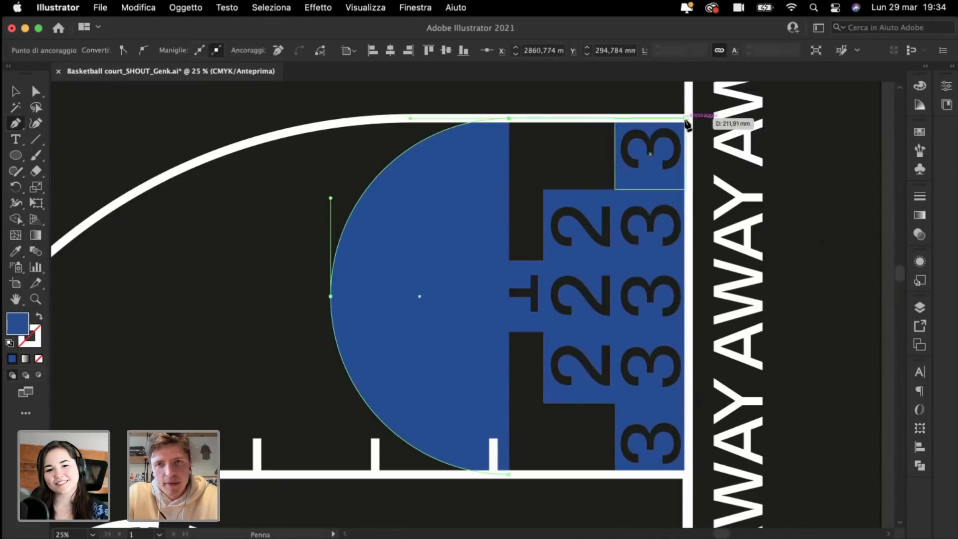
click(688, 120)
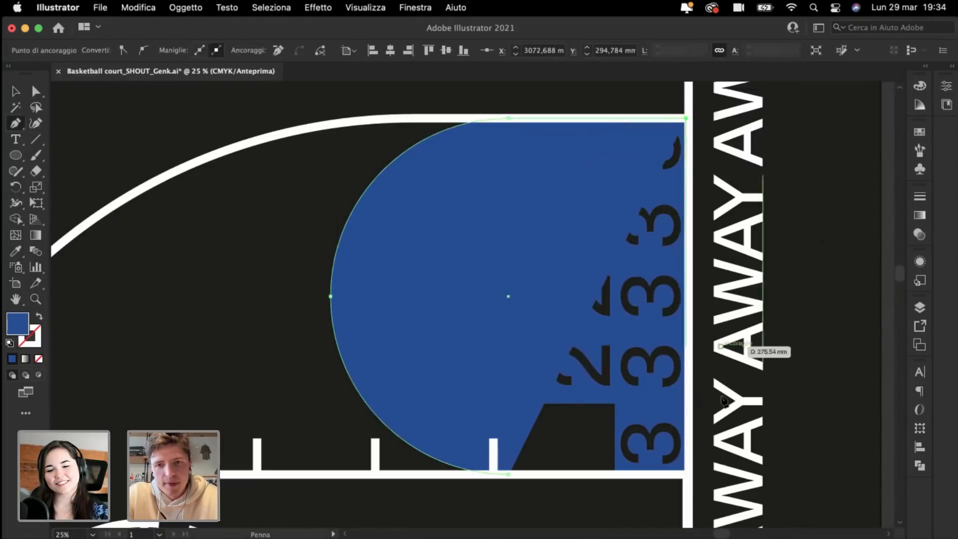
click(688, 474)
click(509, 475)
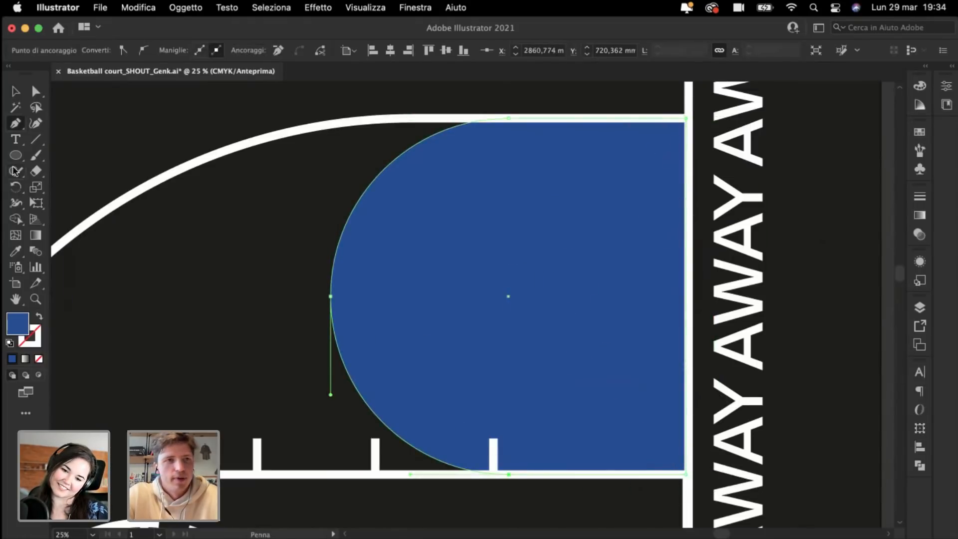
click(16, 89)
key(super+bracketleft)
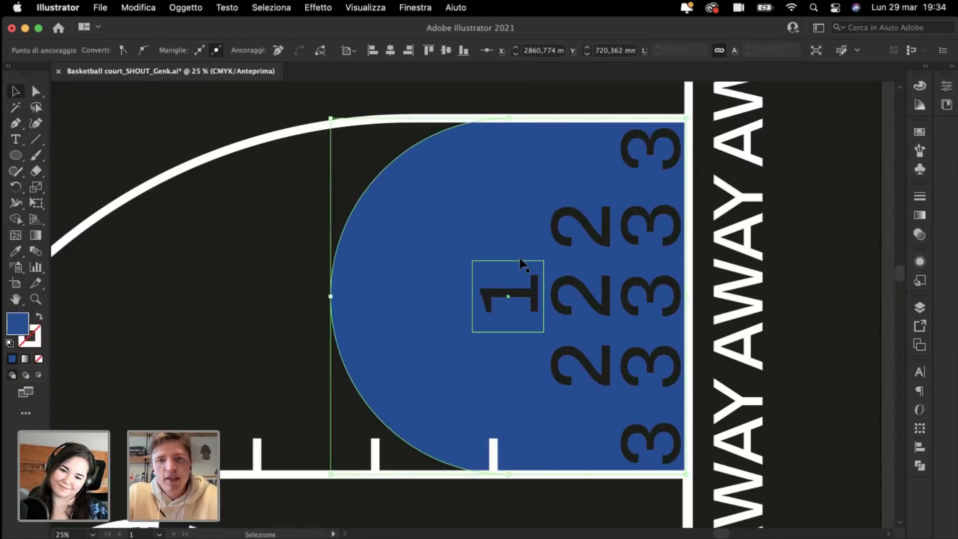
click(640, 146)
click(689, 159)
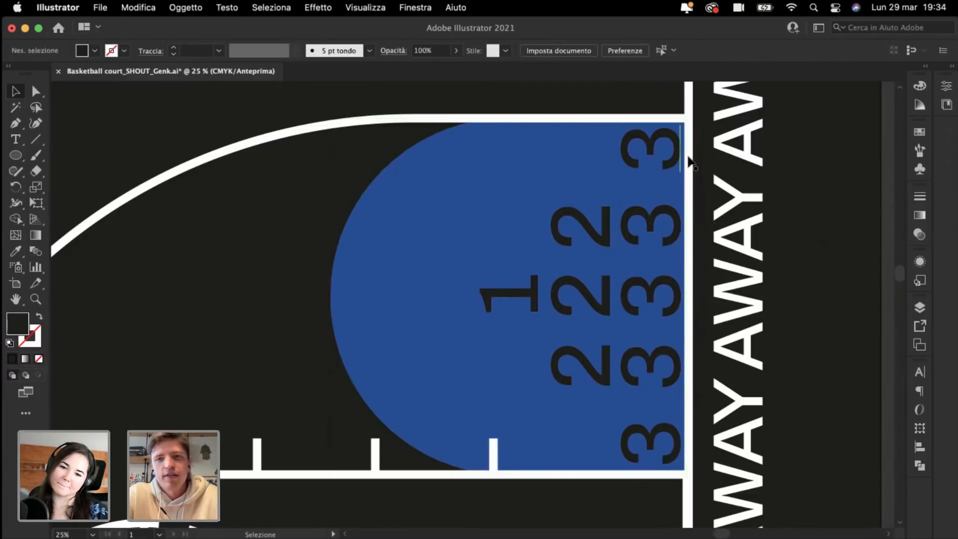
click(665, 154)
shift+click(643, 223)
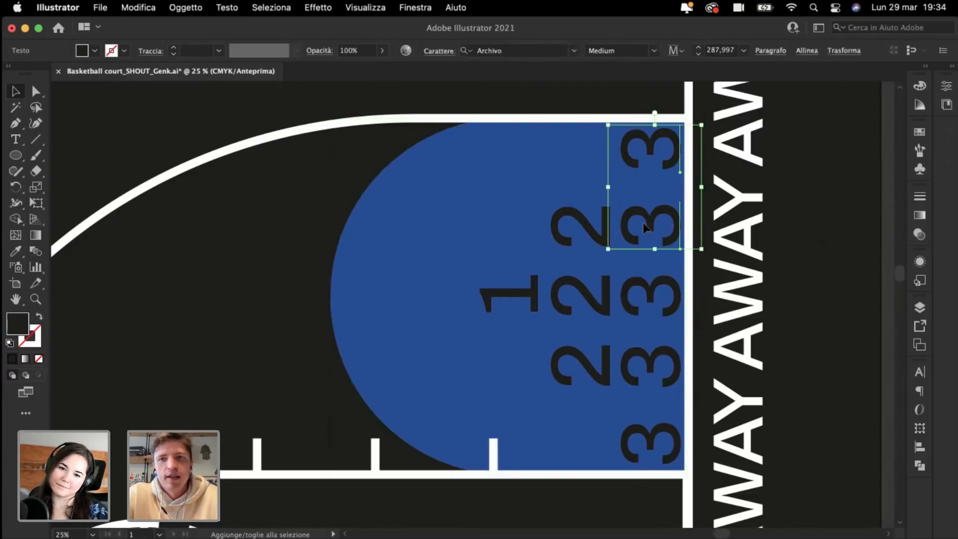
shift+click(587, 227)
shift+click(539, 286)
shift+click(590, 298)
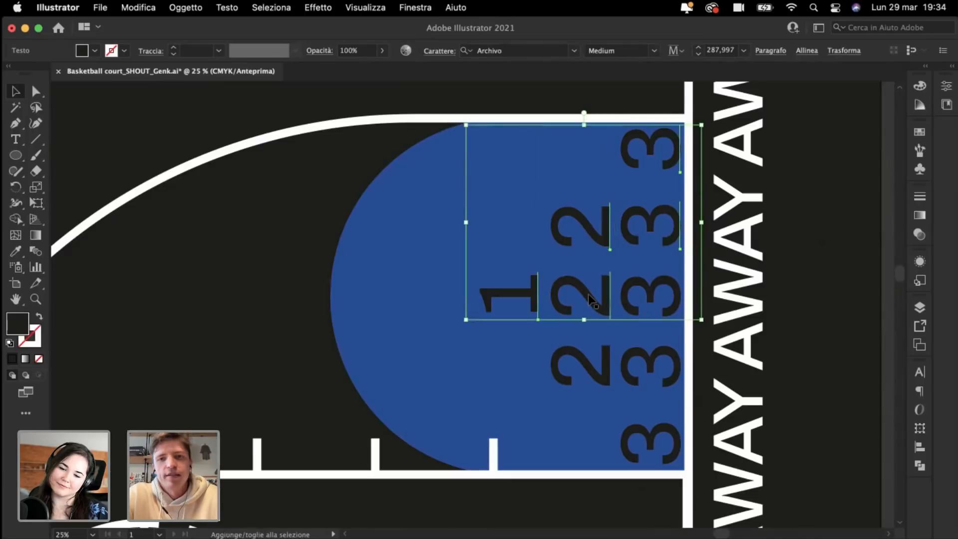
shift+click(649, 299)
shift+click(609, 379)
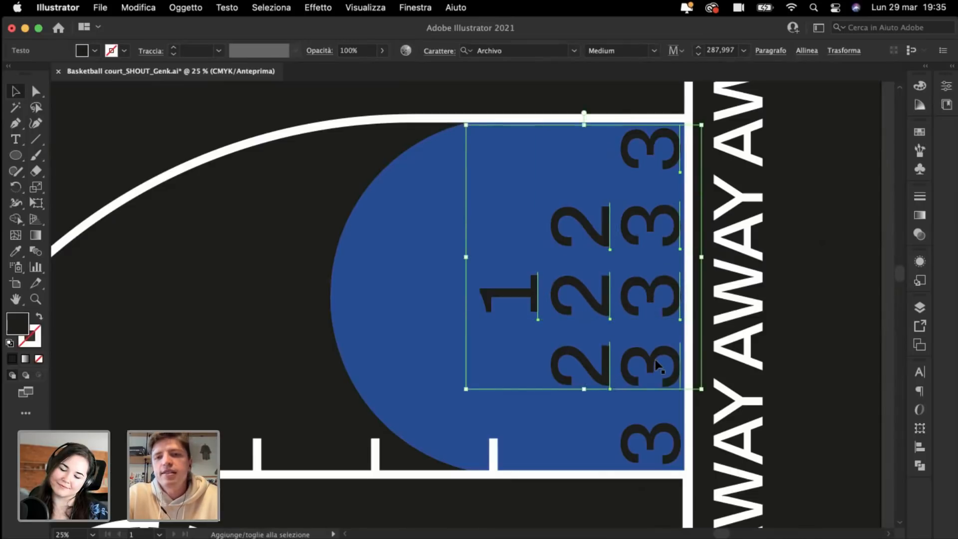
shift+click(655, 364)
shift+click(654, 436)
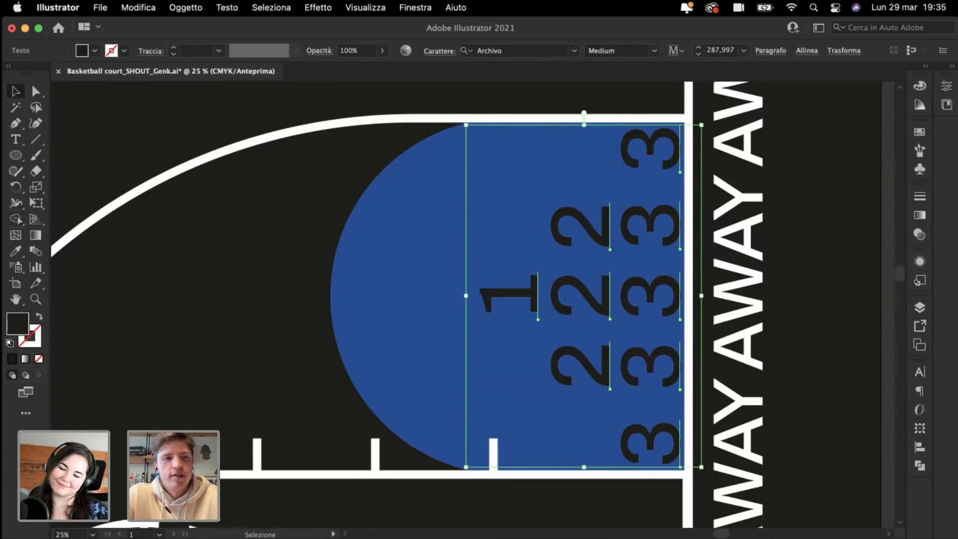
click(16, 250)
click(732, 275)
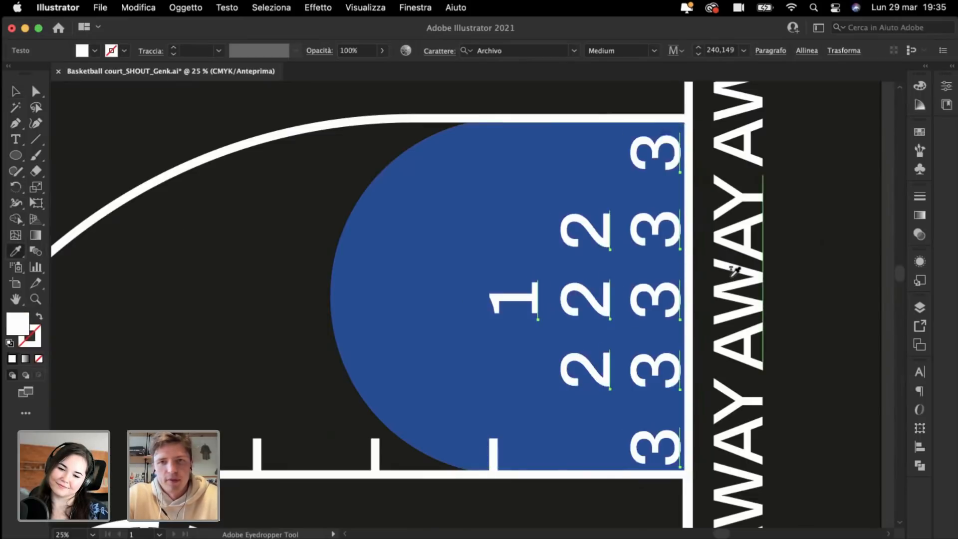
key(super+z)
key(super+minus)
key(super+minus)
key(super+minus)
key(super+minus)
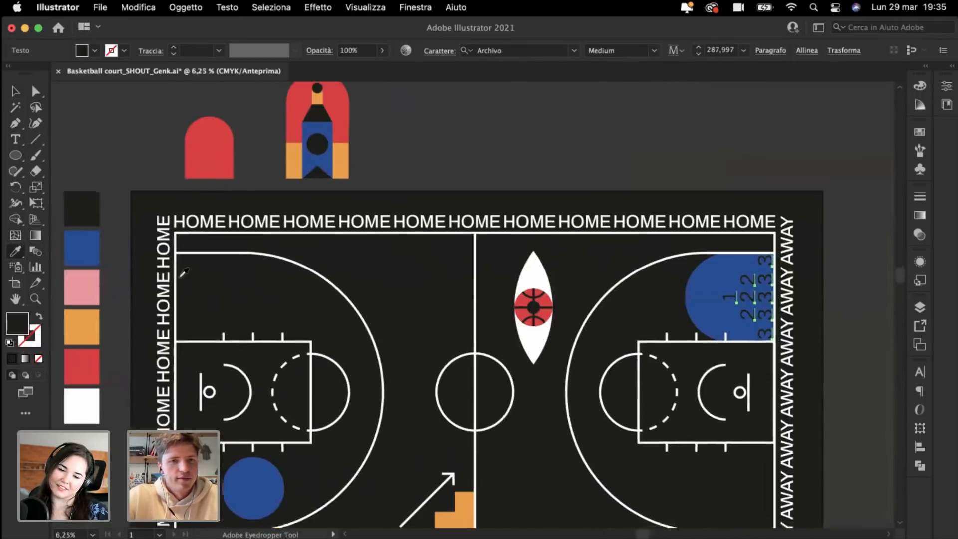
scroll(183, 272, left, 5)
click(172, 402)
key(super+plus)
key(super+plus)
key(super+plus)
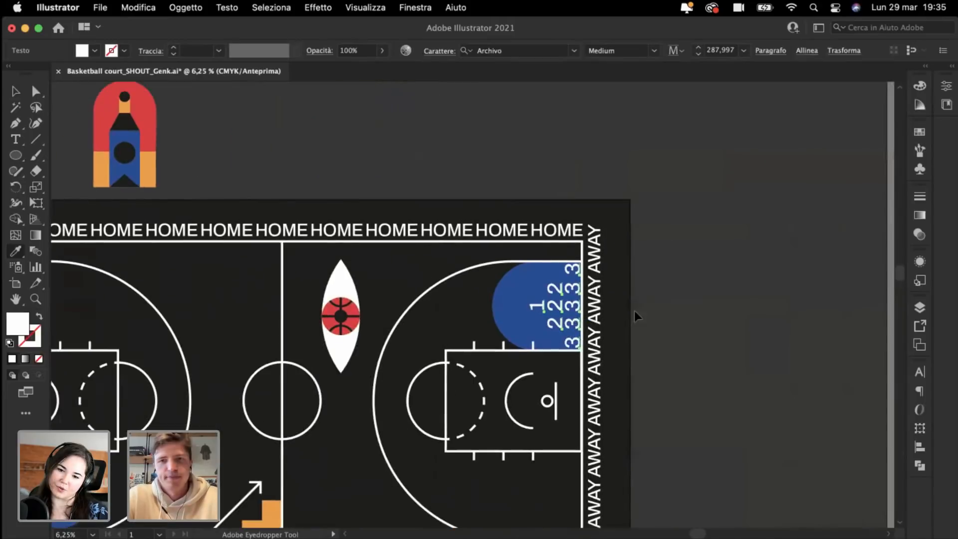
click(11, 93)
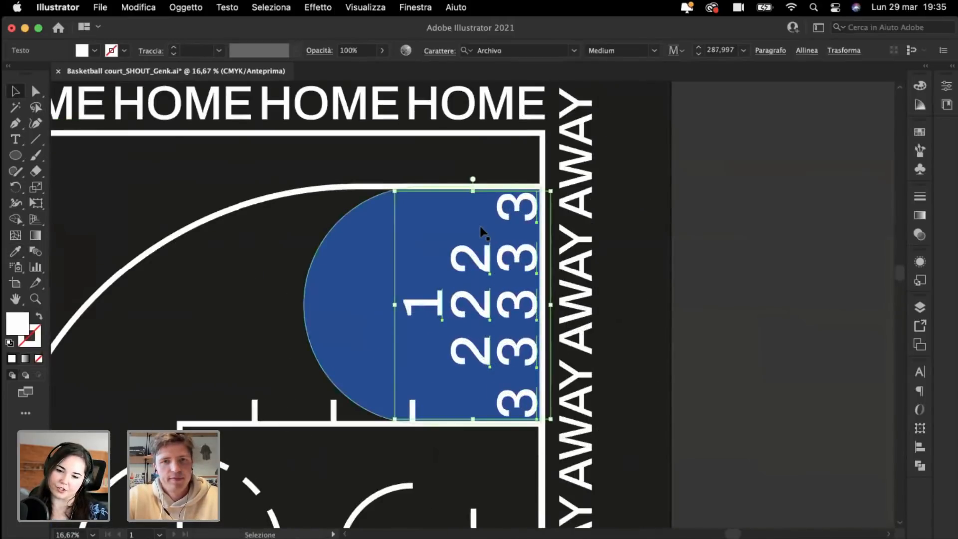
click(486, 240)
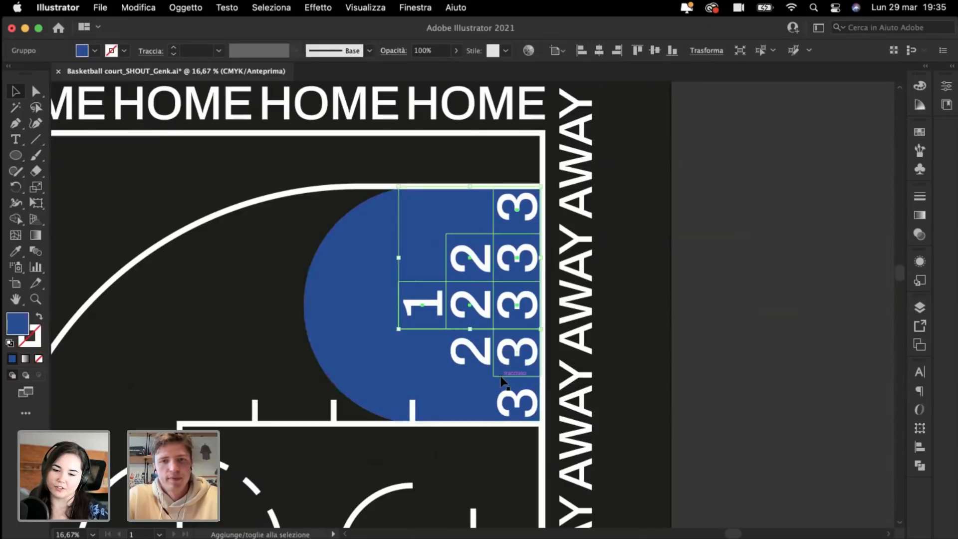
shift+click(510, 387)
key(super+minus)
key(super+minus)
key(super+minus)
key(super+minus)
key(i)
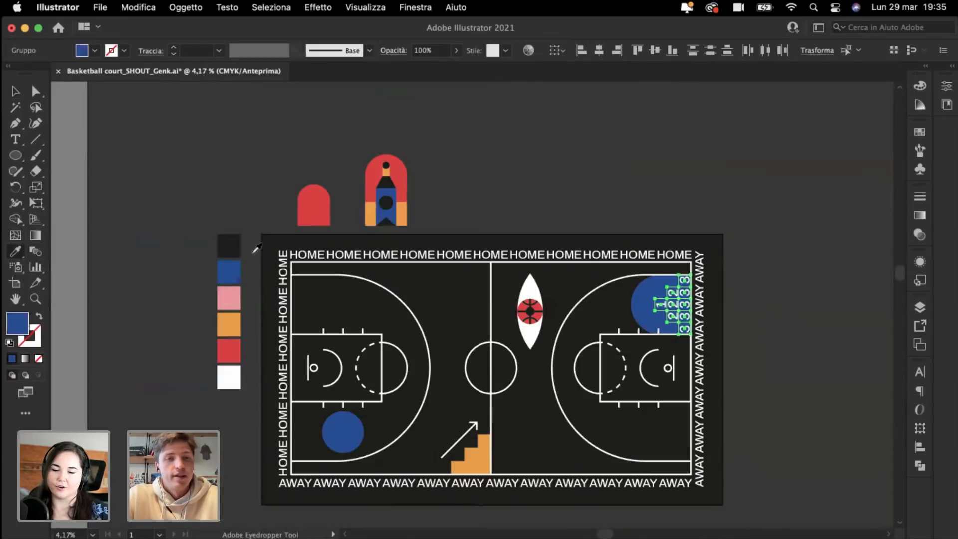
click(236, 243)
key(super+shift+a)
key(super+plus)
key(super+plus)
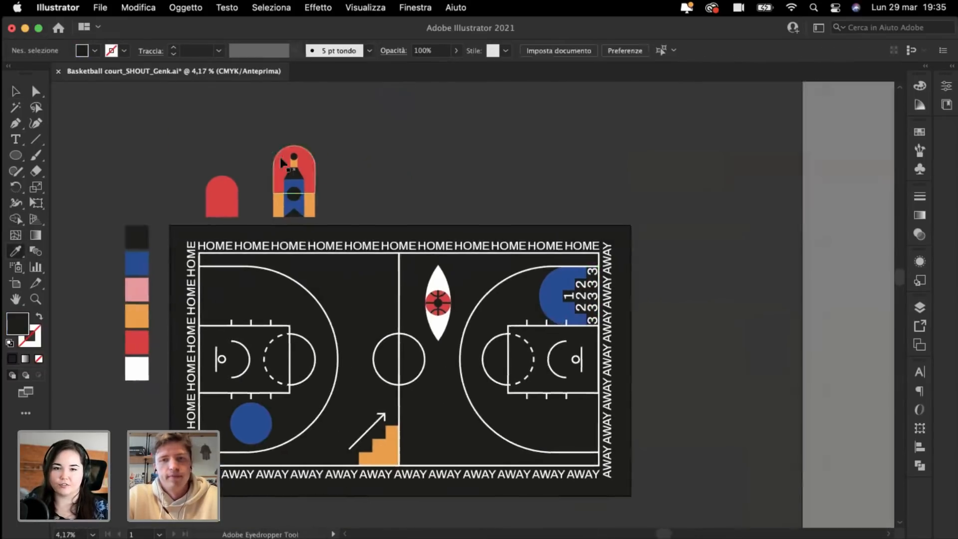
key(super+plus)
key(super+plus)
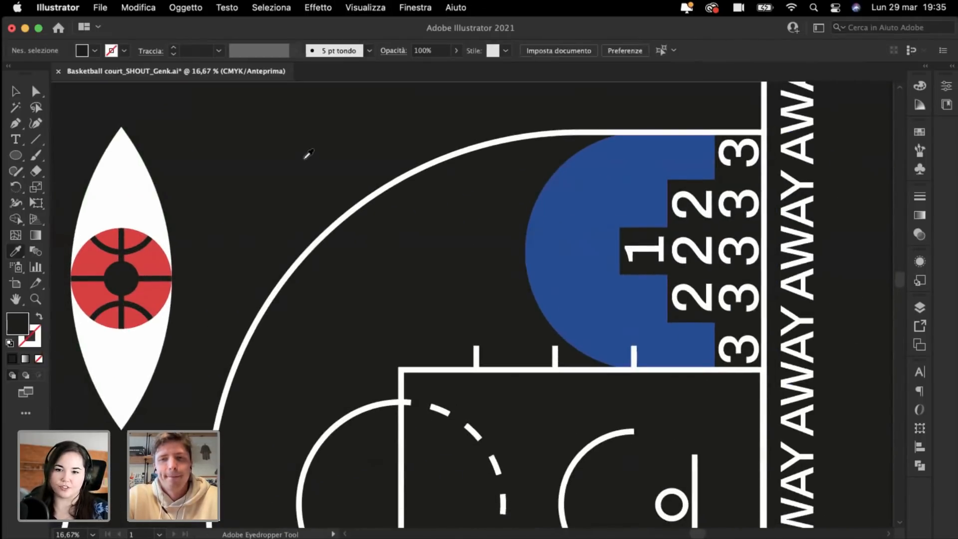
scroll(306, 154, right, 3)
click(16, 91)
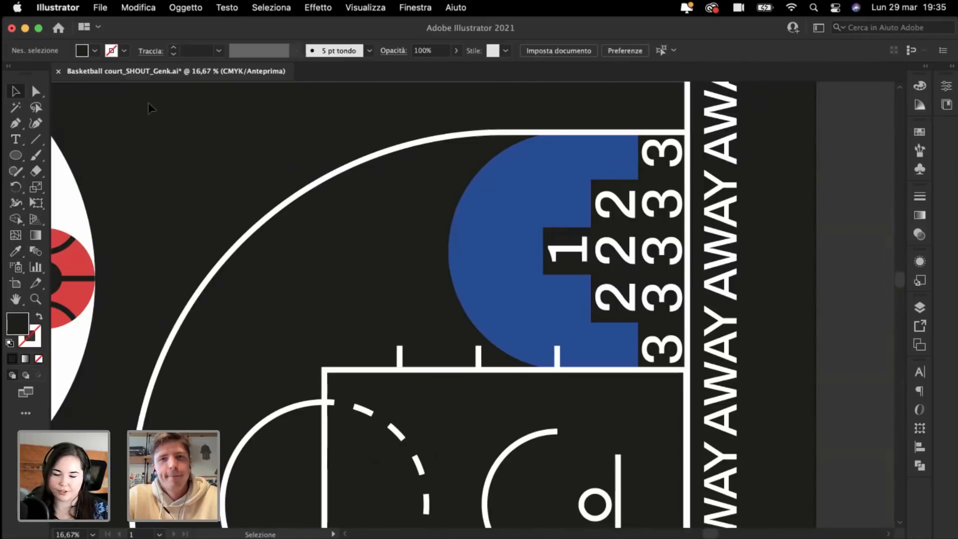
click(670, 355)
drag(614, 337, 609, 338)
key(a)
key(super+plus)
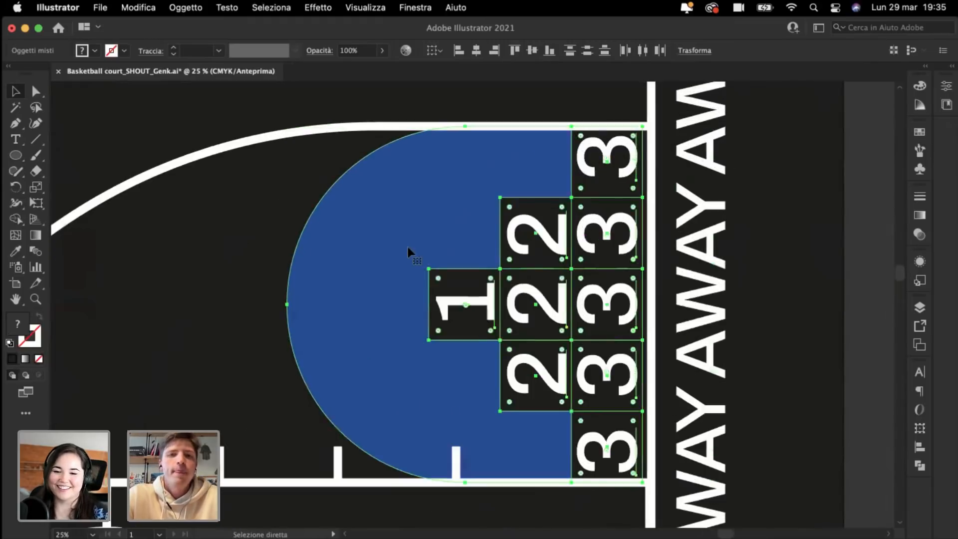
key(v)
drag(287, 303, 295, 301)
click(231, 293)
key(super+minus)
key(super+minus)
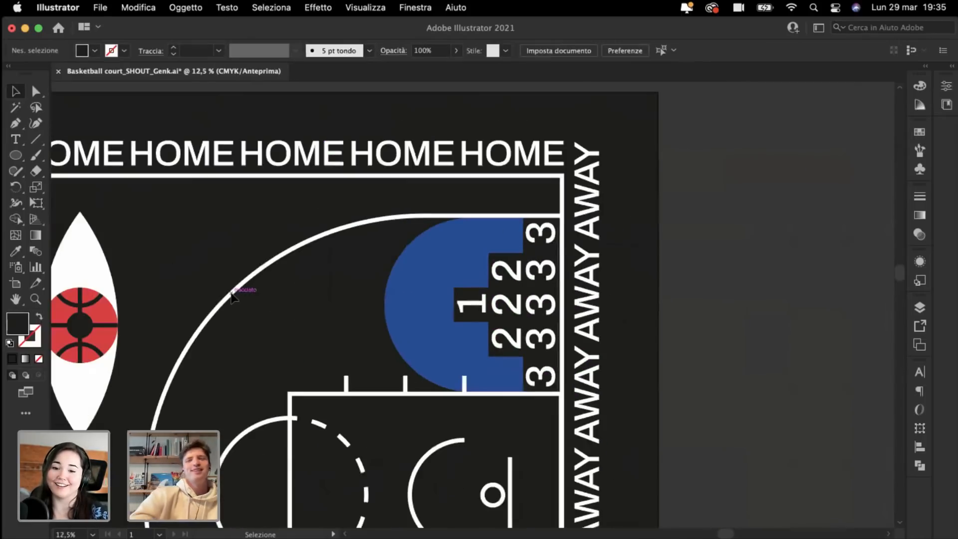
key(super+plus)
key(super+plus)
scroll(231, 293, right, 3)
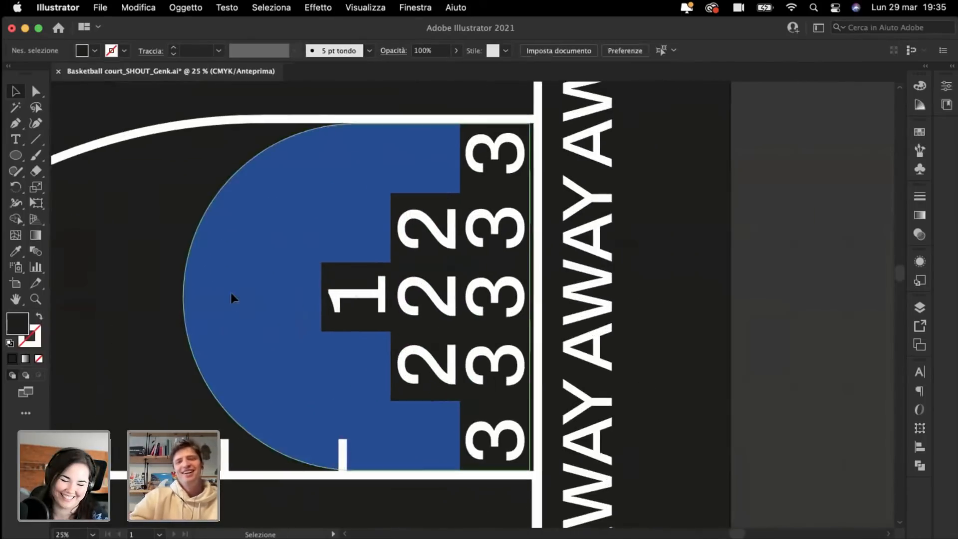
click(496, 154)
shift+click(514, 229)
shift+click(510, 306)
shift+click(508, 367)
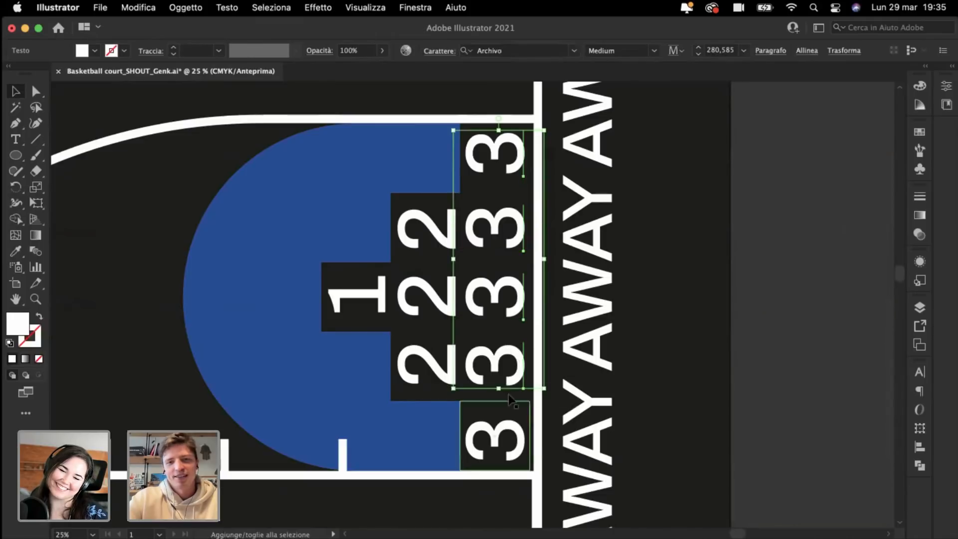
shift+click(497, 439)
drag(497, 441, 501, 442)
key(super+z)
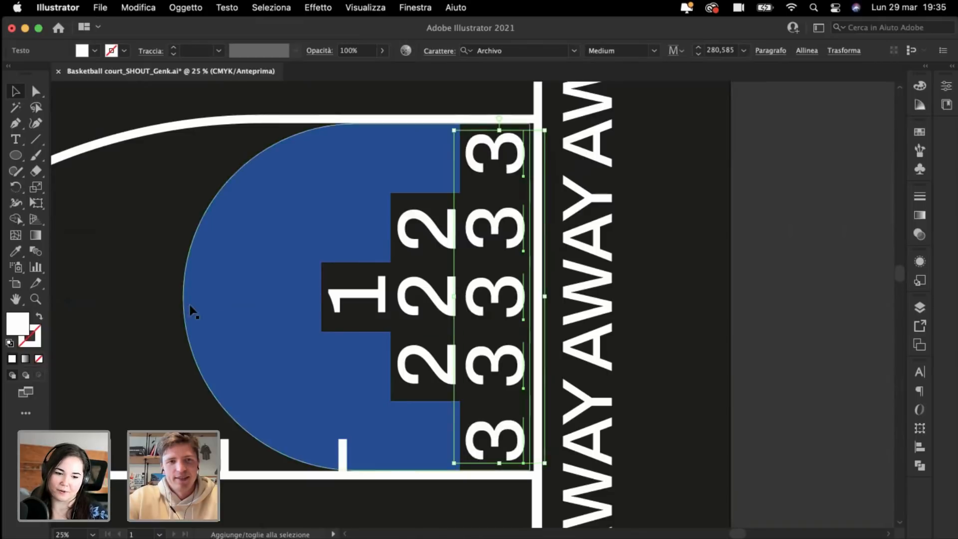
click(107, 265)
key(super+minus)
key(super+minus)
key(super+minus)
key(super+minus)
key(super+minus)
scroll(126, 261, left, 5)
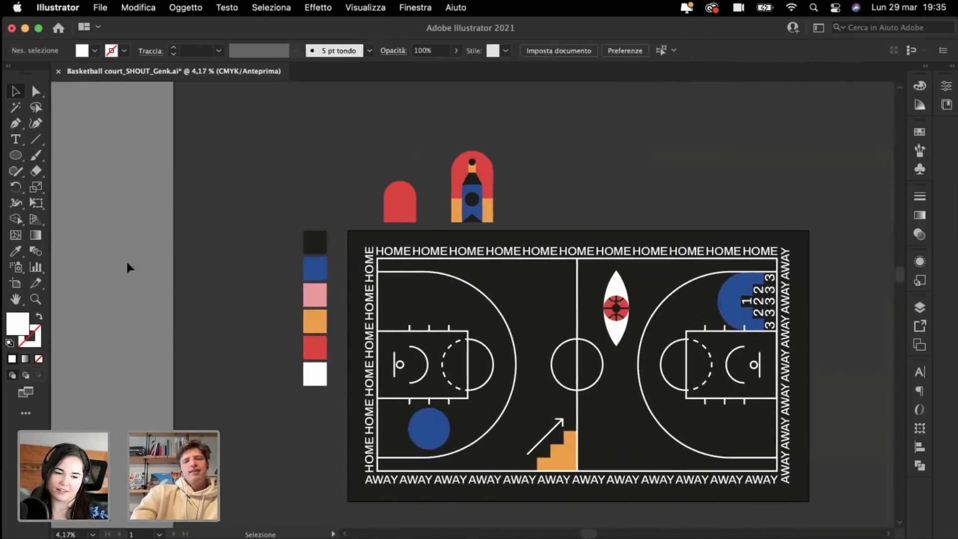
key(super+plus)
key(super+plus)
key(super+plus)
scroll(105, 266, right, 4)
key(super+minus)
key(super+minus)
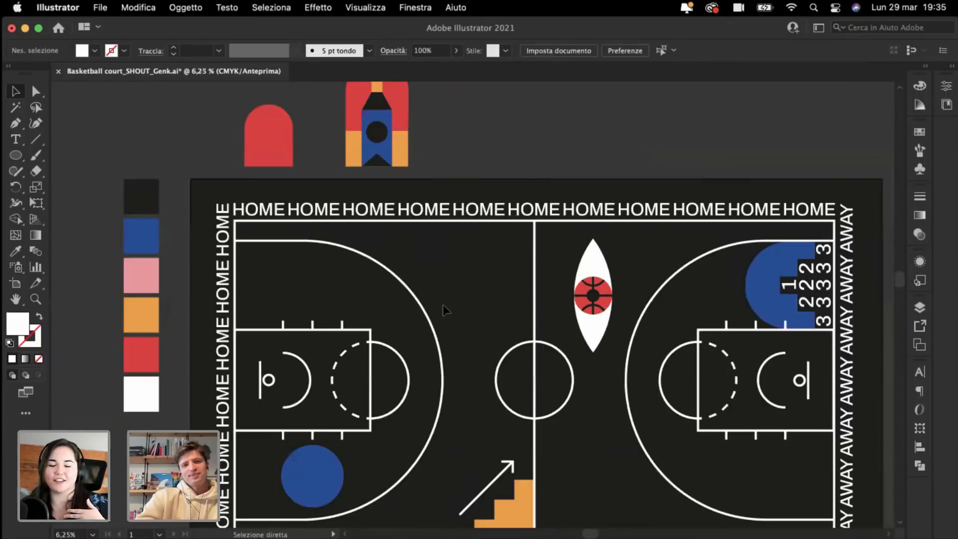
scroll(442, 304, right, 3)
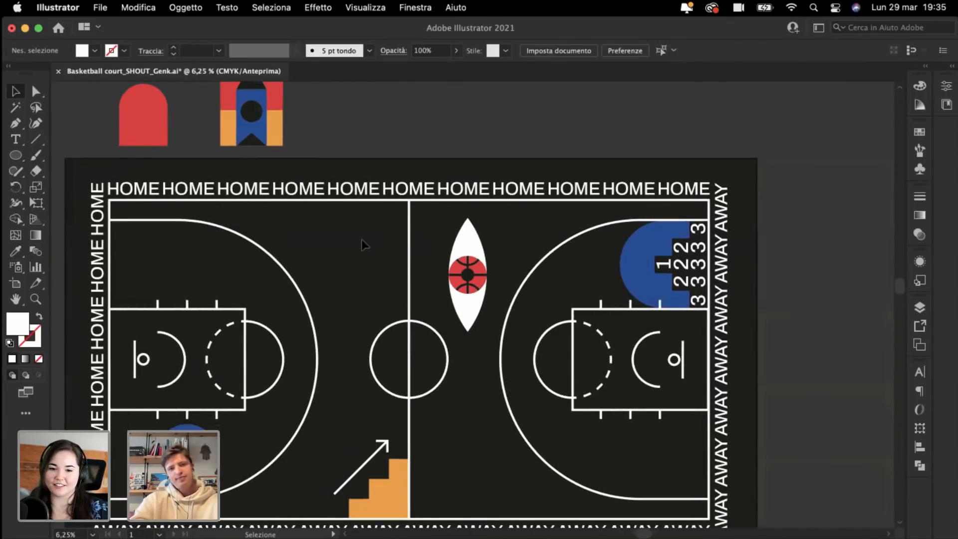
Step: Move the eye-and-basketball emblem into the left key
key(super+plus)
key(super+plus)
scroll(372, 210, up, 1)
scroll(372, 211, left, 2)
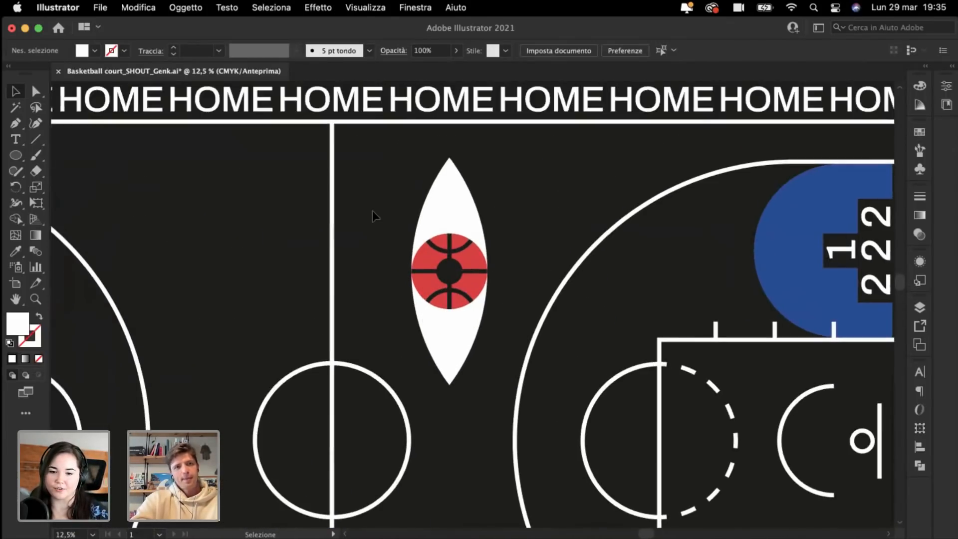
click(455, 338)
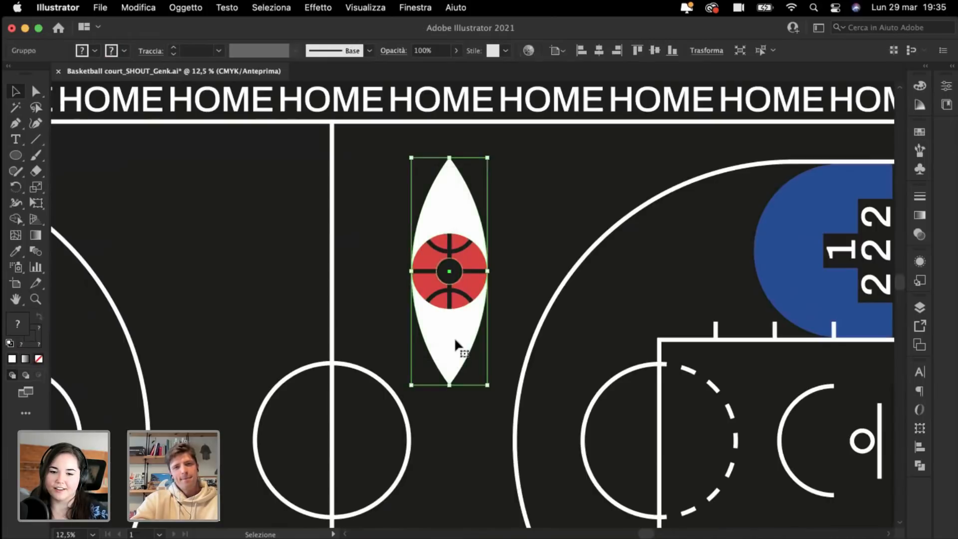
key(a)
key(super+minus)
key(v)
key(super+minus)
scroll(455, 340, down, 1)
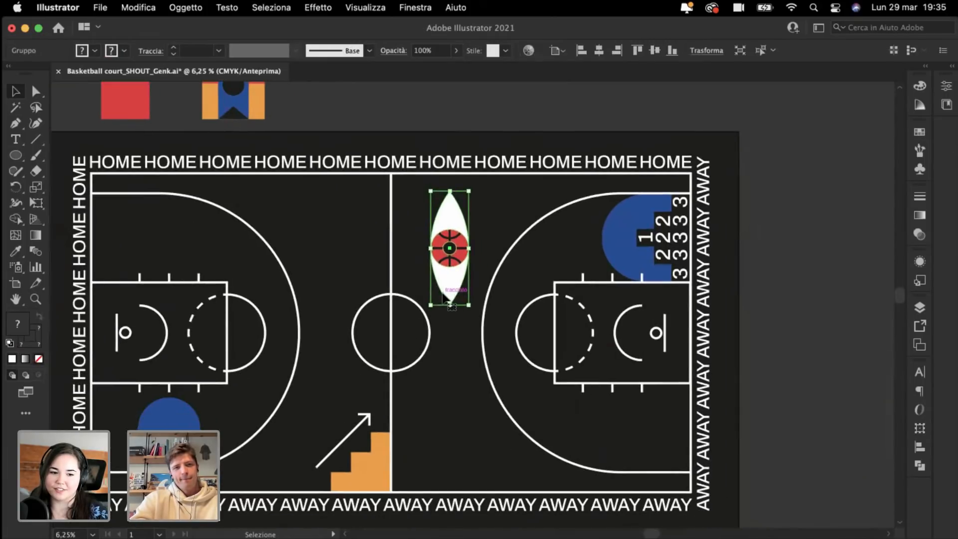
drag(460, 258, 235, 344)
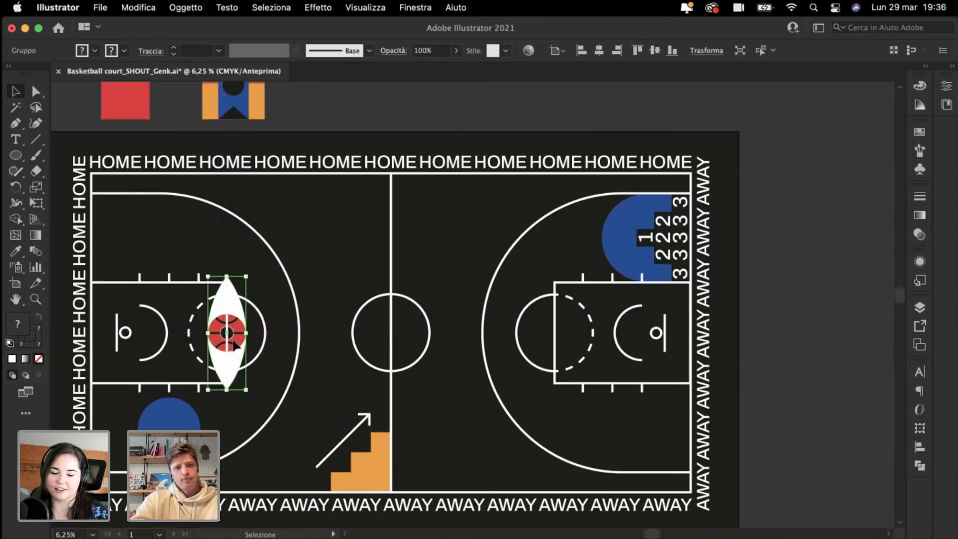
Step: Shrink the emblem and set it on the home free-throw circle
key(super+plus)
key(super+plus)
mouse_move(435, 306)
mouse_down()
mouse_move(445, 305)
mouse_move(435, 305)
mouse_up()
key(super+plus)
key(super+plus)
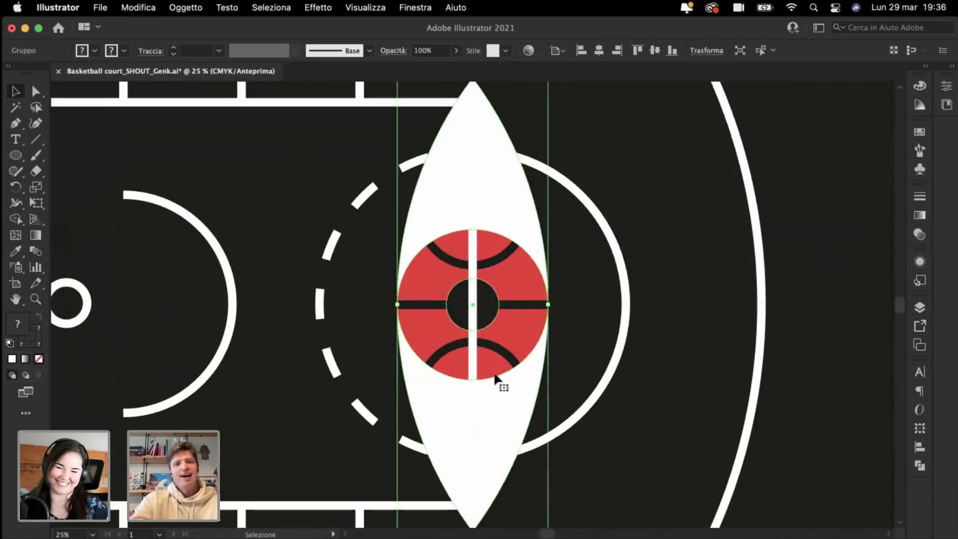
key(super+minus)
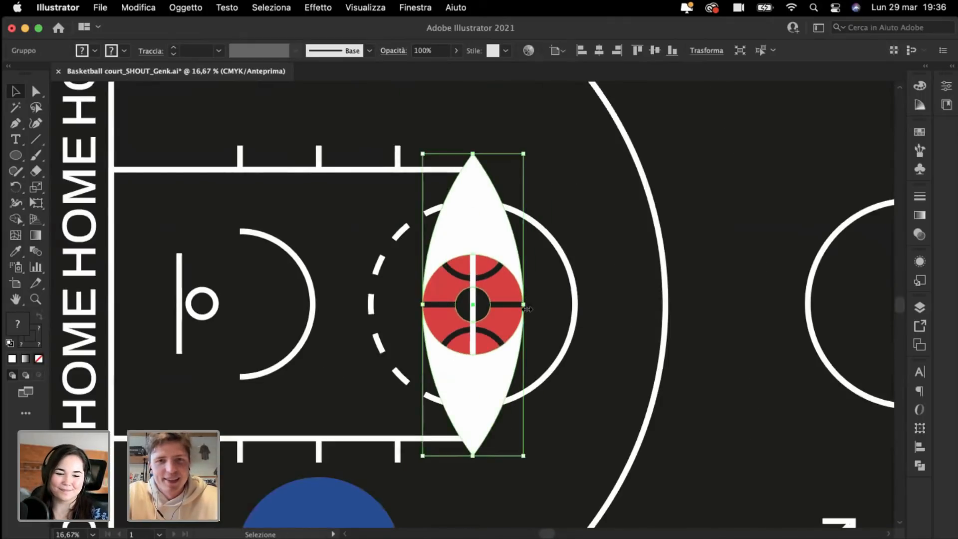
drag(527, 309, 517, 315)
drag(460, 346, 520, 352)
key(super+minus)
key(super+minus)
key(super+minus)
Step: Draw a circle at the top of the court's centre line with the Ellipse tool
click(199, 381)
scroll(199, 381, right, 3)
scroll(198, 380, up, 2)
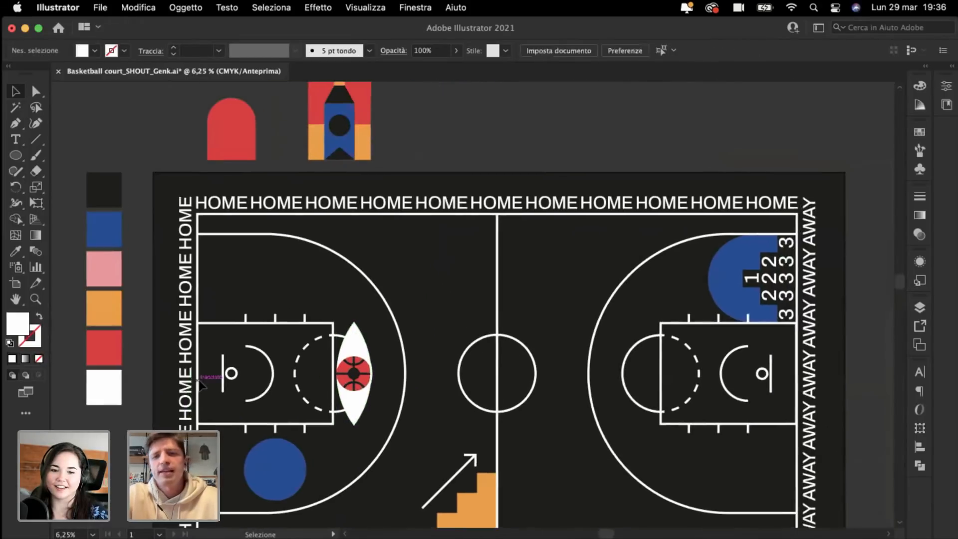
key(super+plus)
key(super+plus)
scroll(199, 381, down, 2)
scroll(199, 380, right, 1)
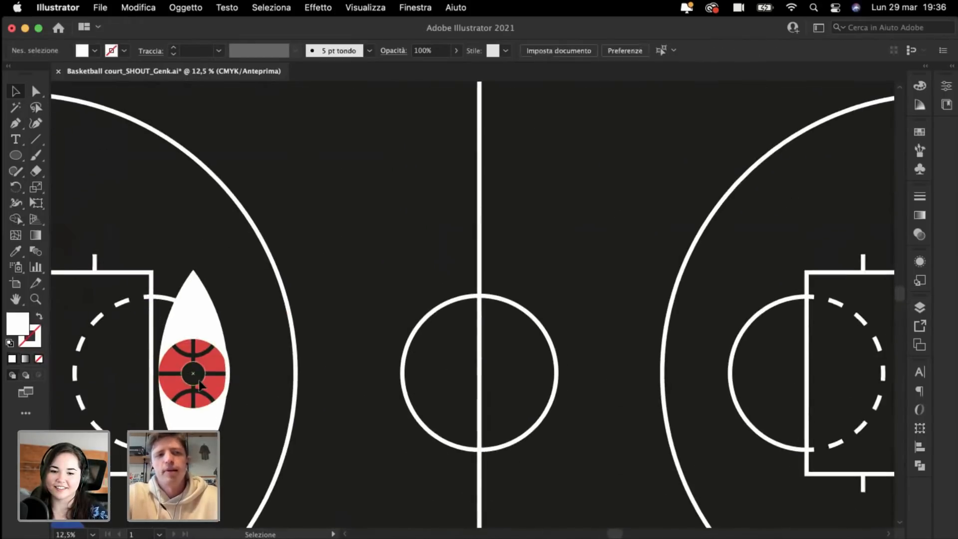
click(14, 156)
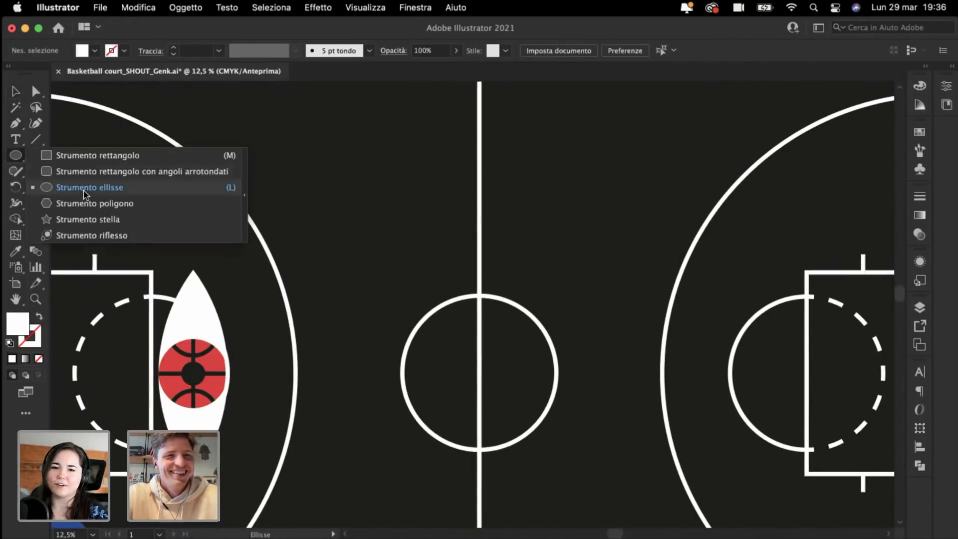
click(72, 189)
key(super+minus)
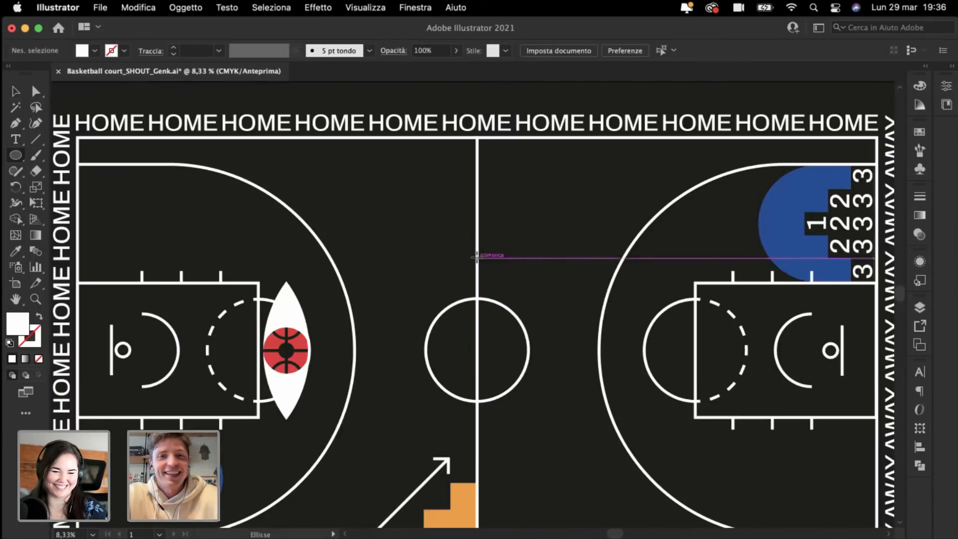
drag(477, 257, 552, 332)
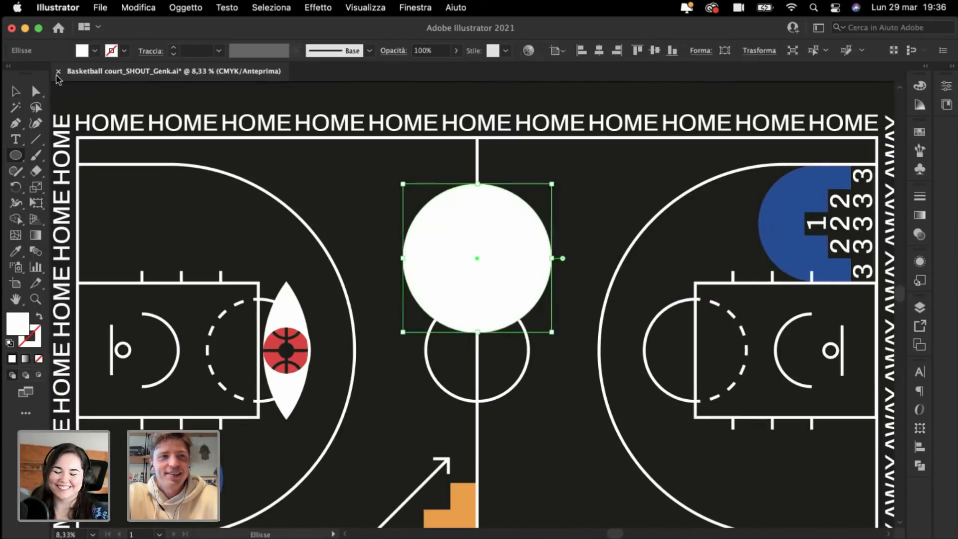
Step: Delete the circle's right and bottom anchors, leaving a quarter-circle arc
click(37, 92)
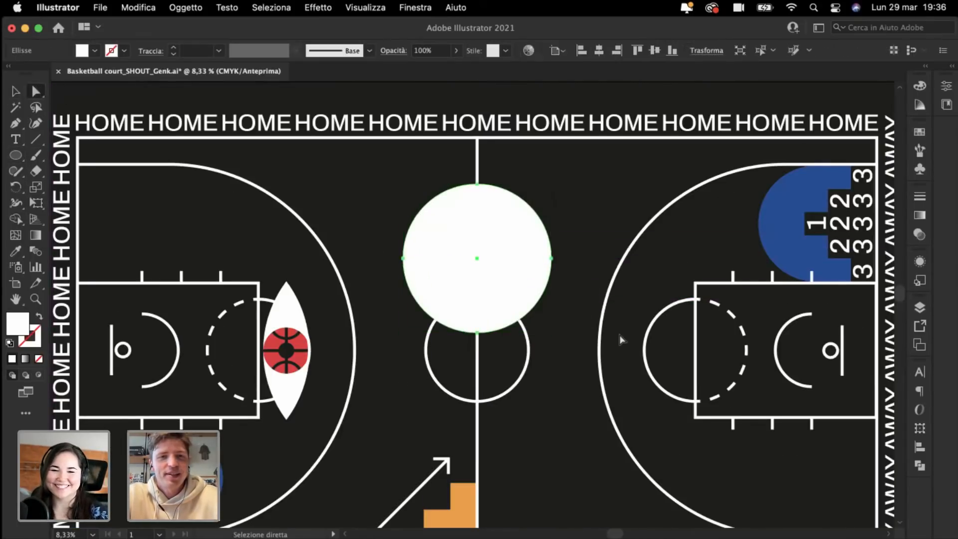
click(557, 259)
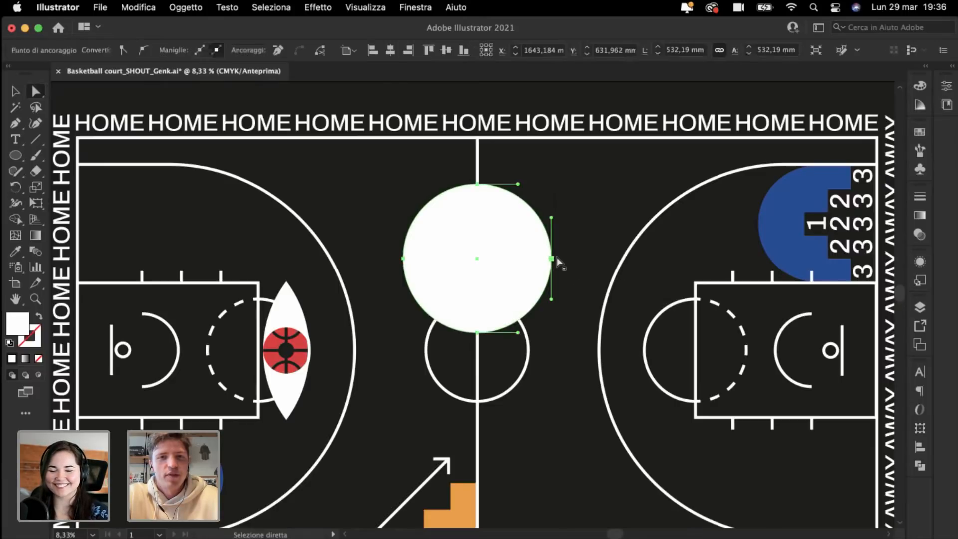
key(Delete)
click(478, 333)
key(Delete)
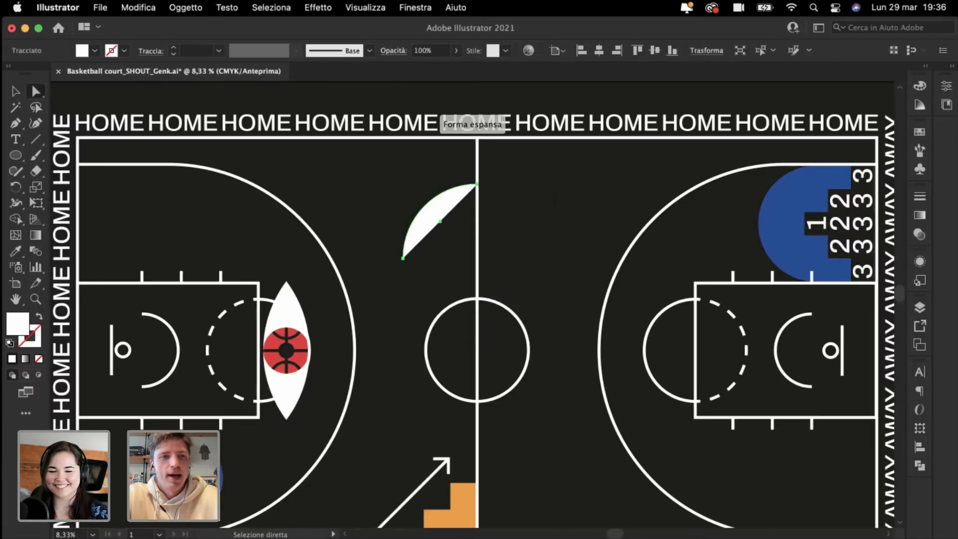
key(super+plus)
Step: Turn the arc into a thick blue stroke sampled from the blue circle
click(15, 251)
key(super+minus)
key(super+minus)
scroll(295, 389, down, 3)
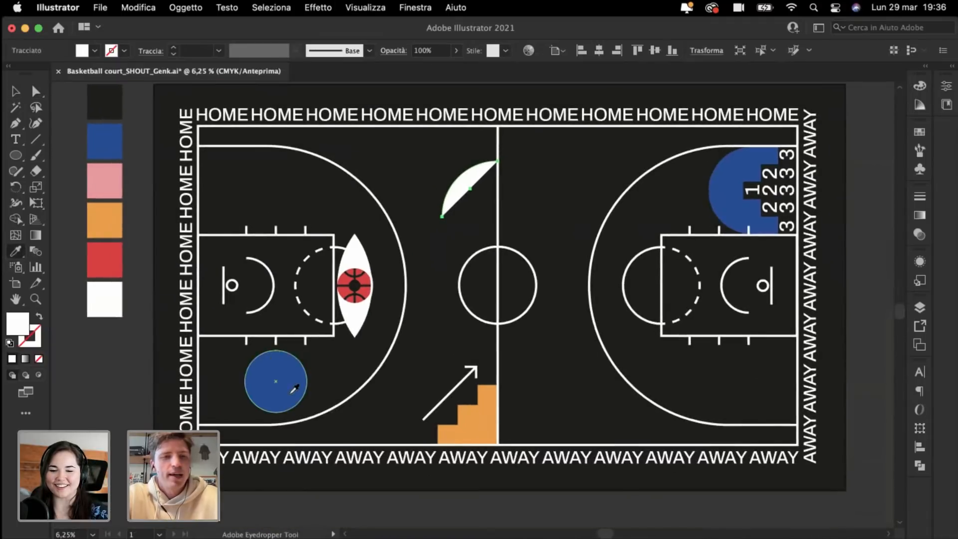
click(273, 381)
key(super+plus)
scroll(273, 381, up, 3)
click(39, 317)
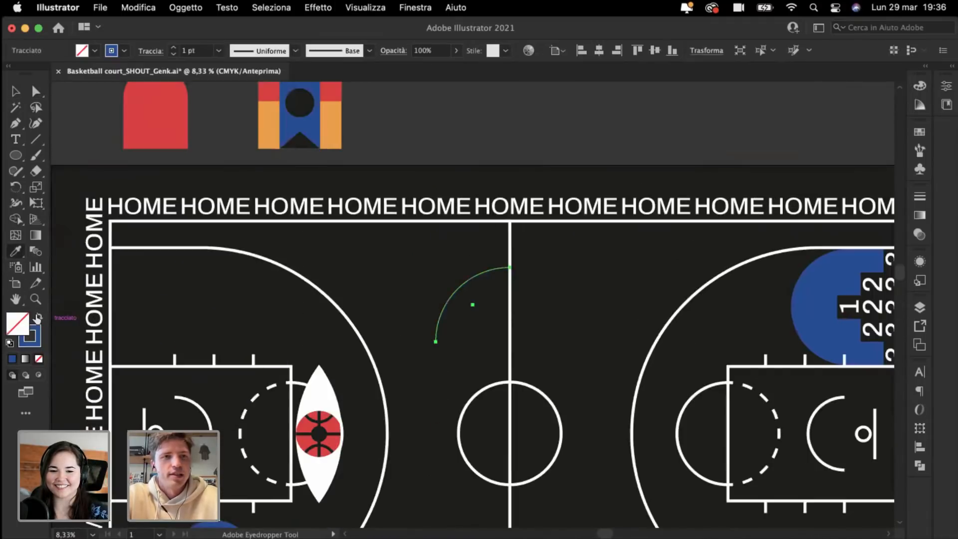
click(14, 93)
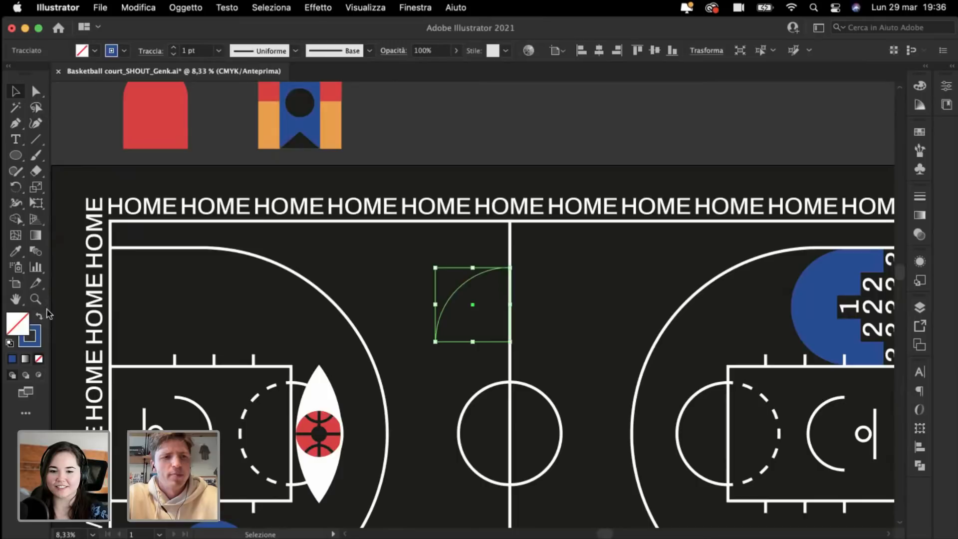
click(40, 339)
click(186, 52)
text(90)
key(Return)
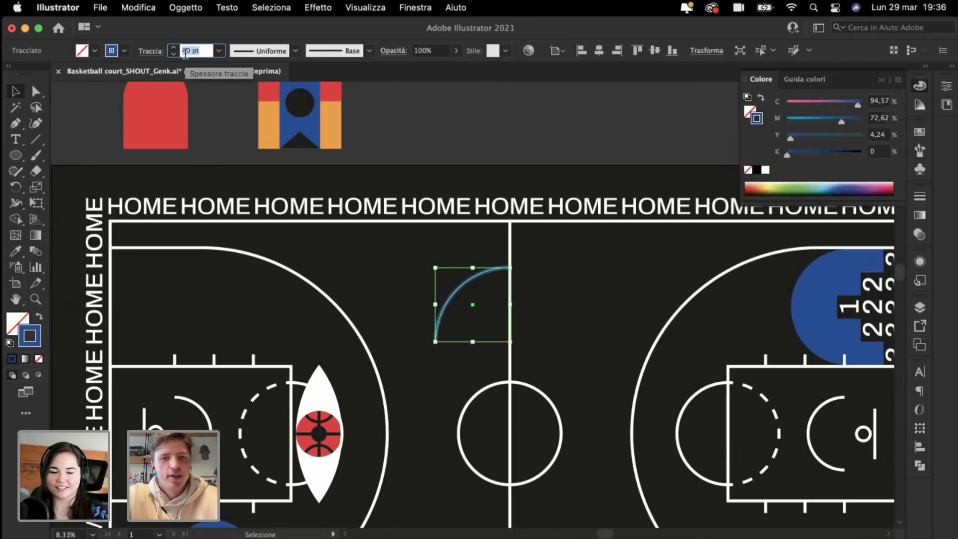
Step: Duplicate the arc to the left, reflect the copy, and join both in a V
click(390, 272)
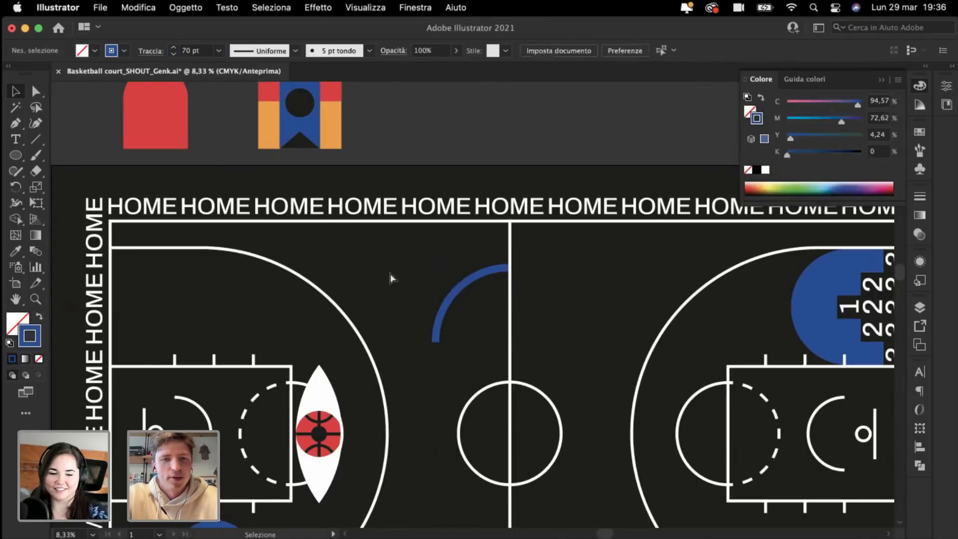
key(super+plus)
drag(422, 311, 316, 306)
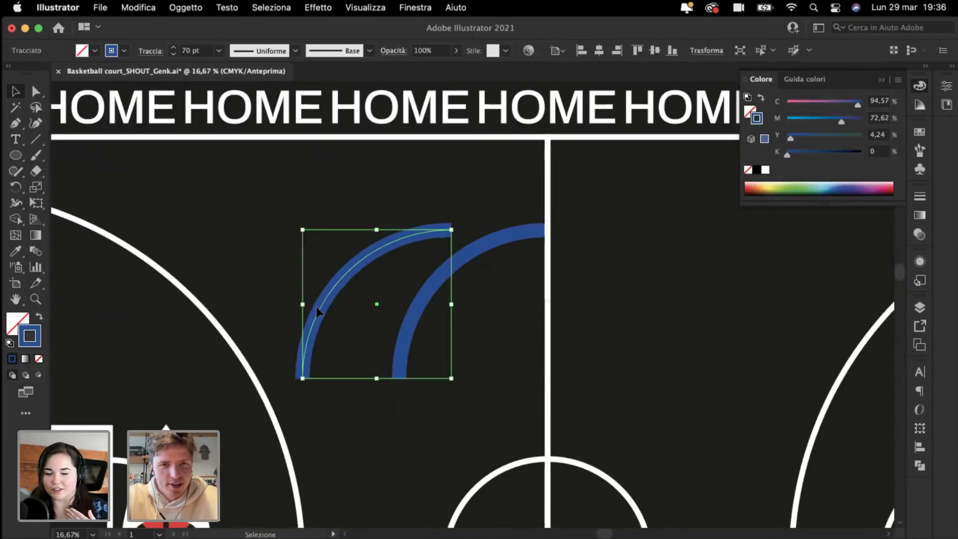
right_click(316, 307)
mouse_move(432, 515)
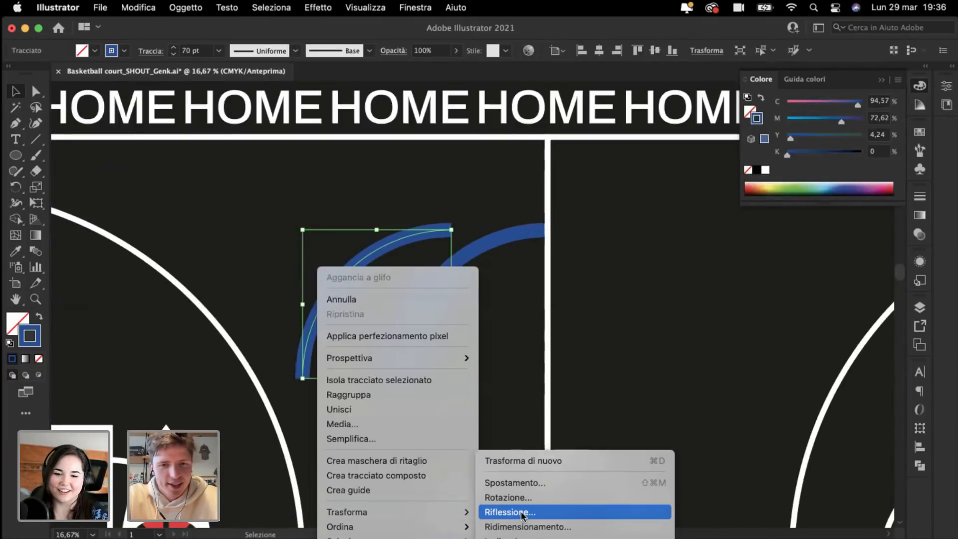
click(510, 514)
key(Return)
key(a)
key(super+plus)
key(v)
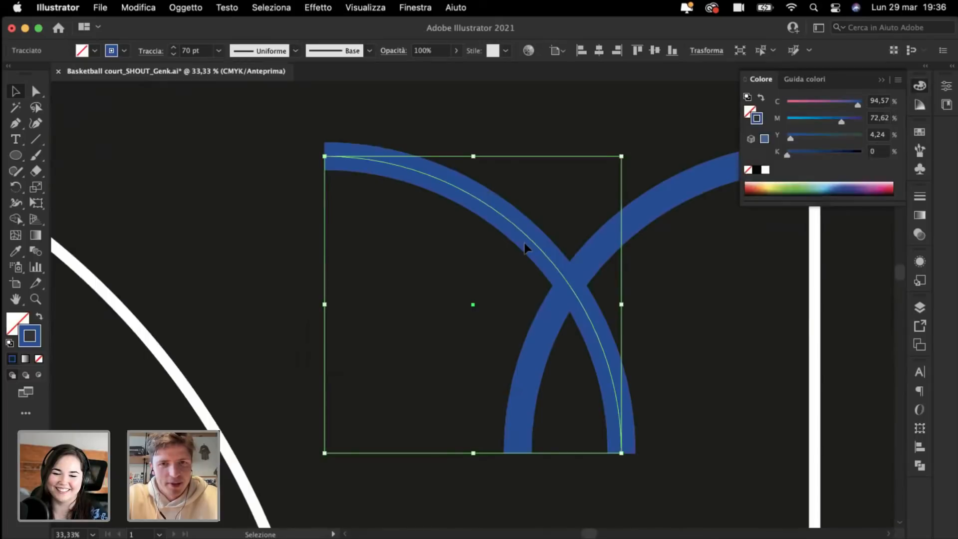
drag(526, 243, 426, 247)
key(super+plus)
key(super+minus)
key(super+minus)
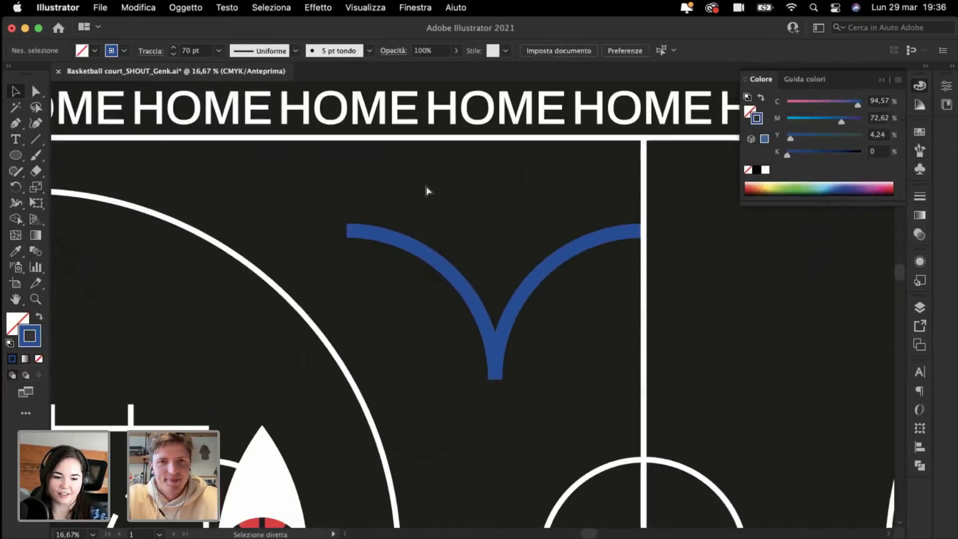
key(super+minus)
Step: Raise both arcs' stroke weight to 160 pt
shift+click(529, 283)
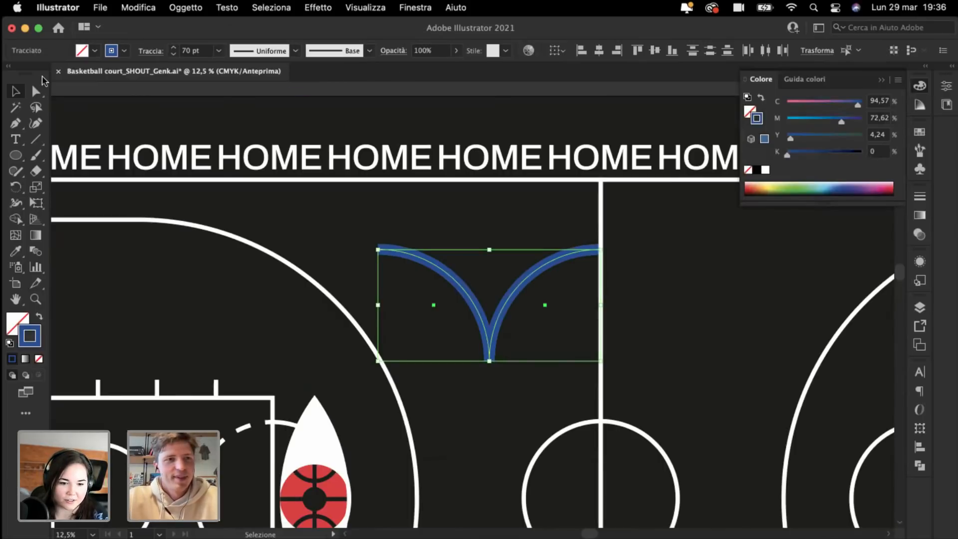
click(185, 52)
key(shift+Up)
key(shift+Up)
key(shift+Up)
key(shift+Up)
key(shift+Up)
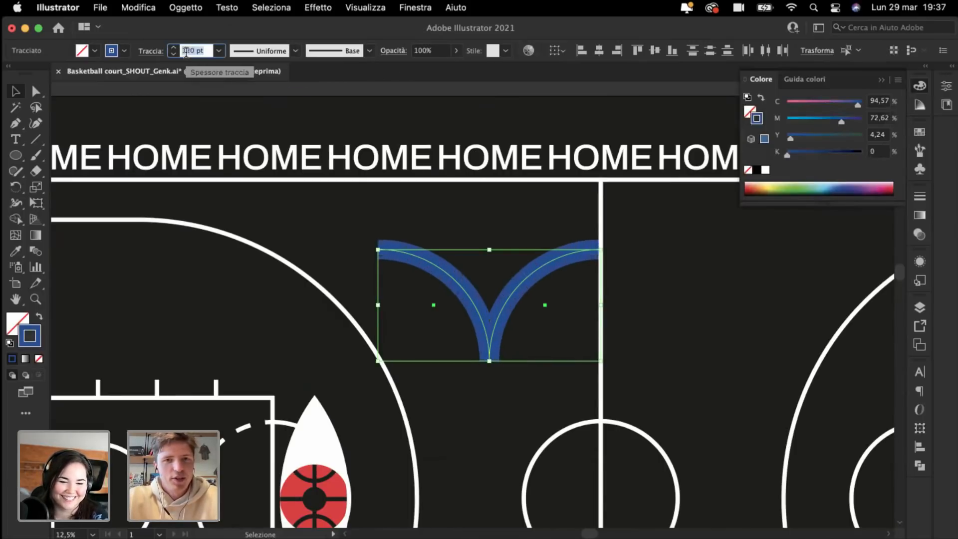
Step: Stack two more copies of the arc pair below the originals
click(349, 224)
drag(424, 229, 554, 390)
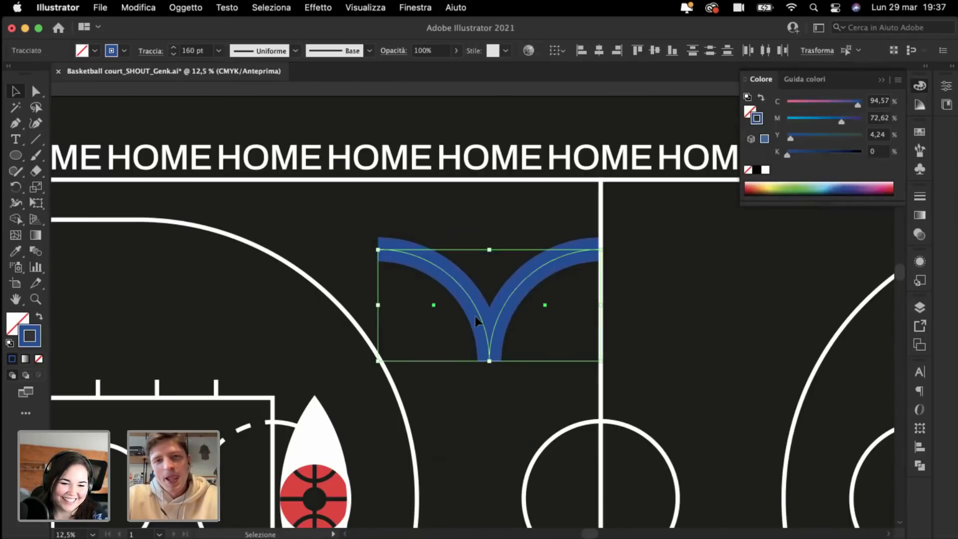
drag(480, 313, 493, 369)
key(super+d)
click(334, 230)
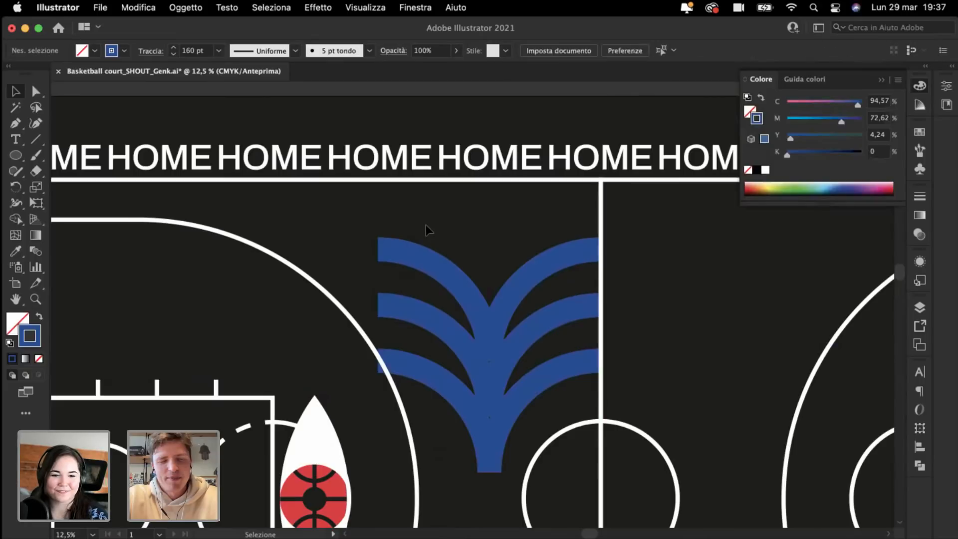
scroll(522, 432, up, 1)
key(super+a)
shift+click(522, 433)
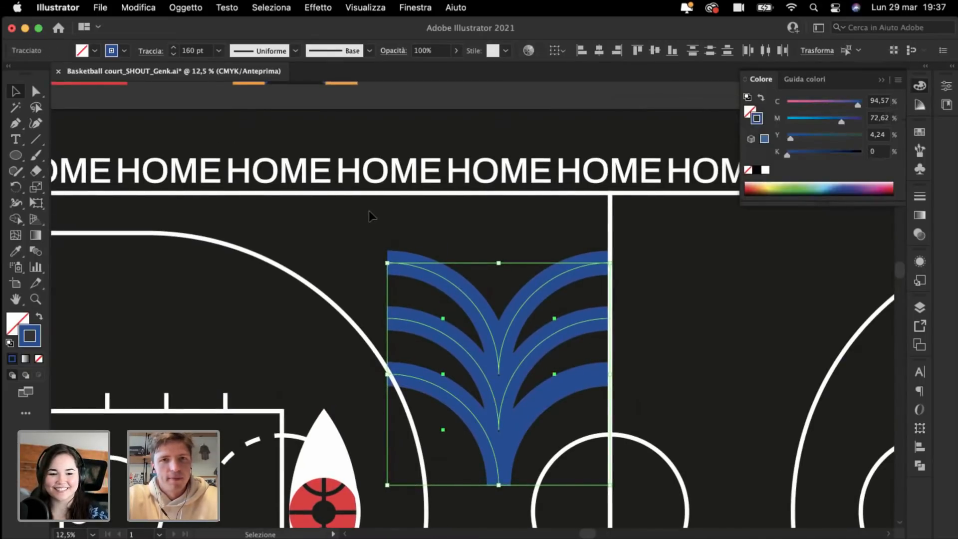
scroll(370, 211, down, 3)
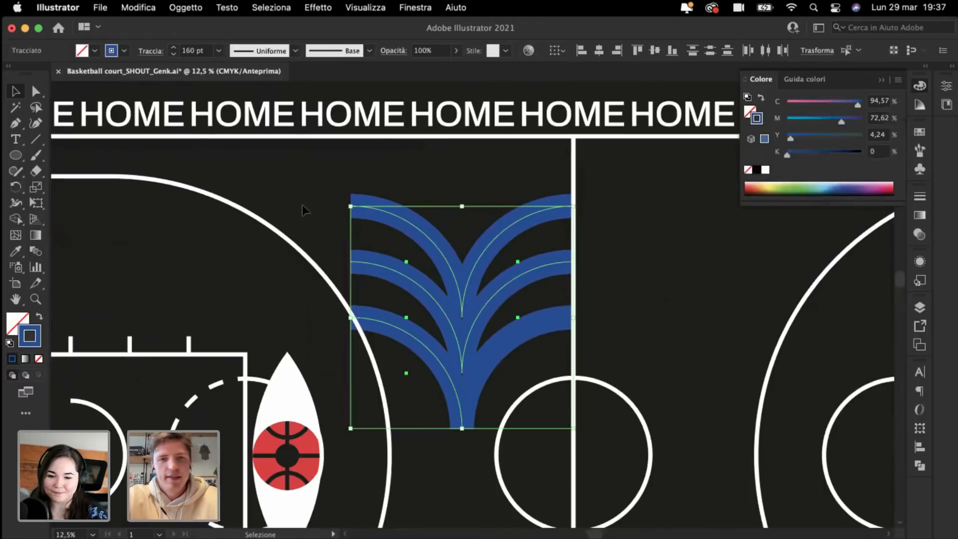
Step: Scale the stacked arc artwork down into a narrower palm shape
click(336, 195)
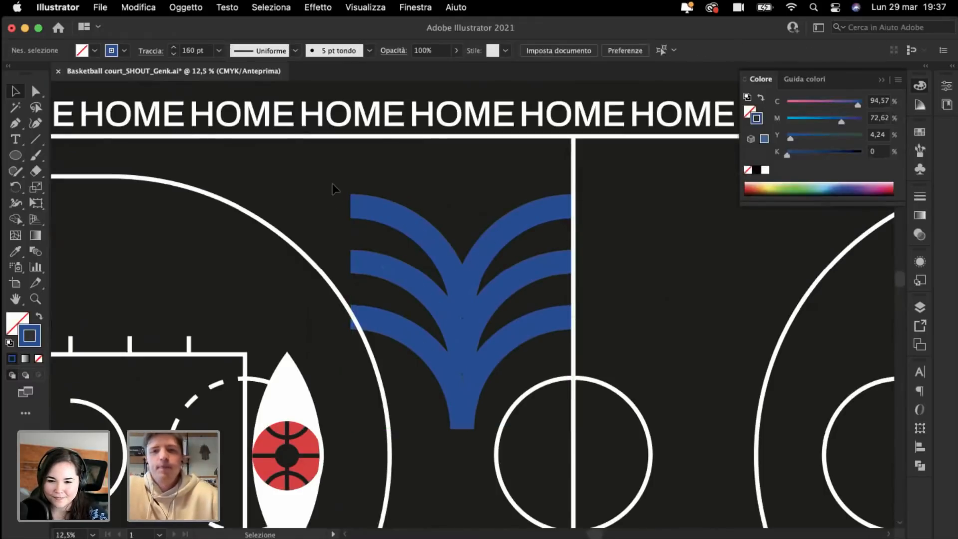
scroll(333, 184, right, 2)
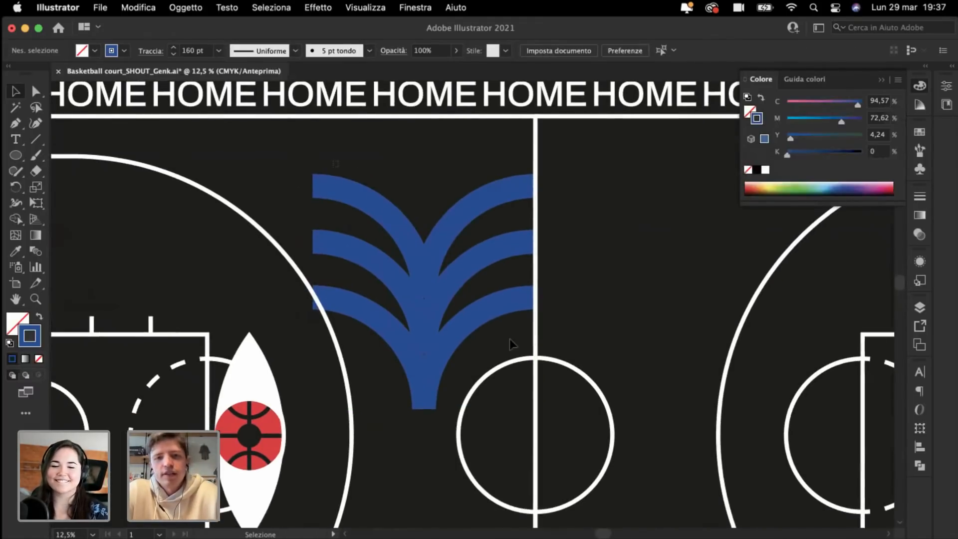
click(425, 365)
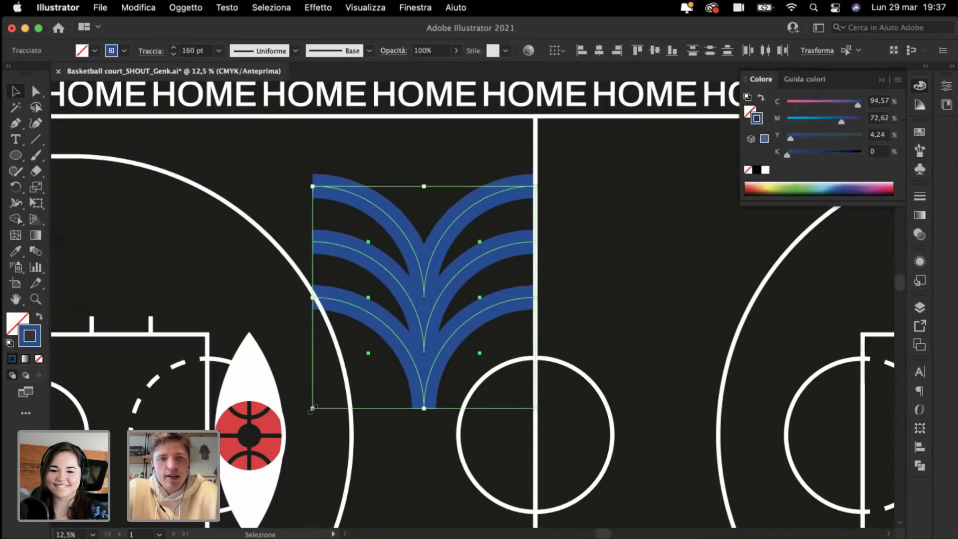
drag(311, 409, 360, 361)
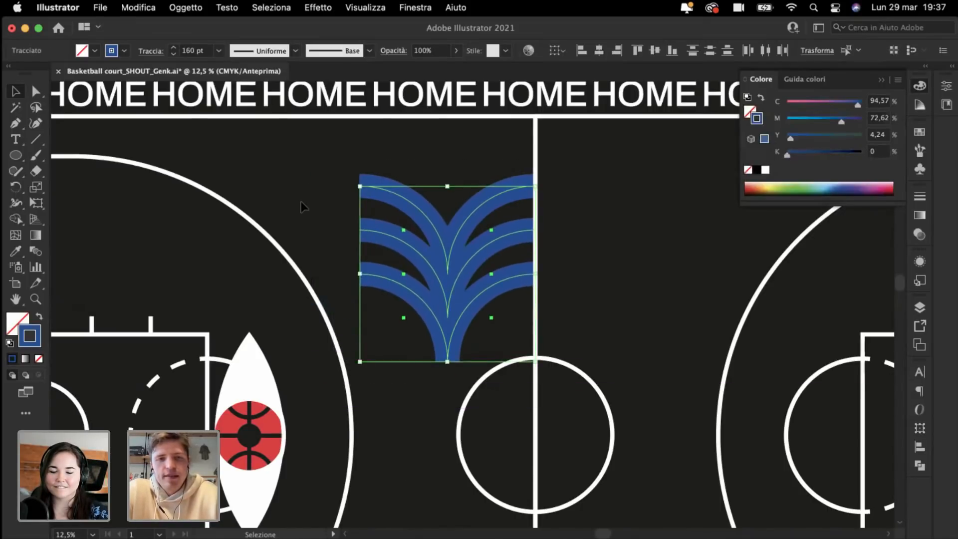
click(301, 202)
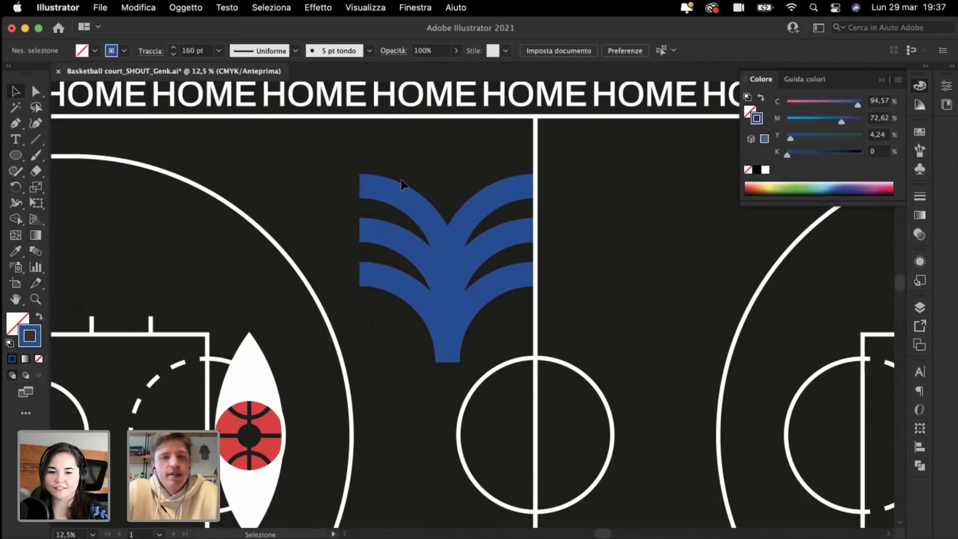
Step: Set the stroke weight of all the blue arcs to 130 pt
drag(367, 157, 523, 337)
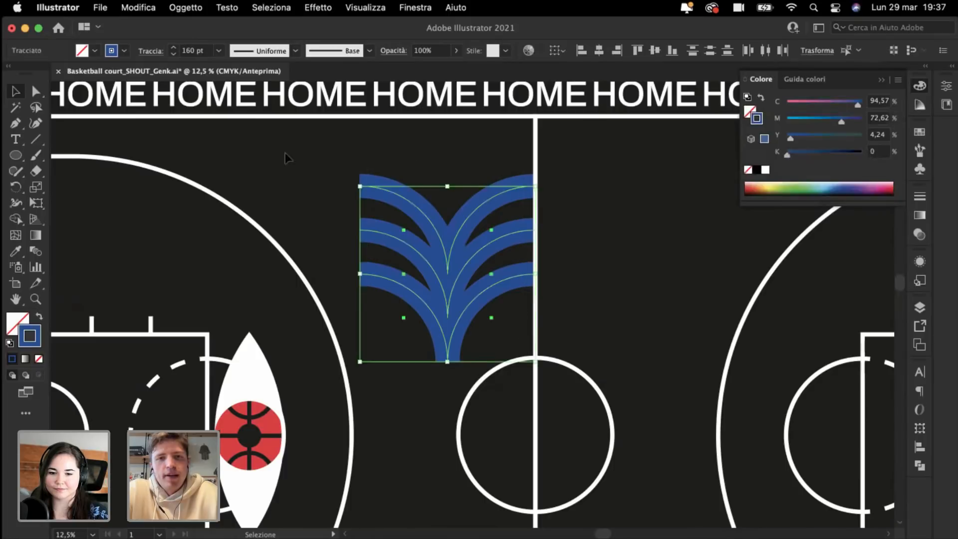
click(186, 50)
key(shift+Down)
key(shift+Down)
key(shift+Down)
key(shift+Up)
key(shift+Down)
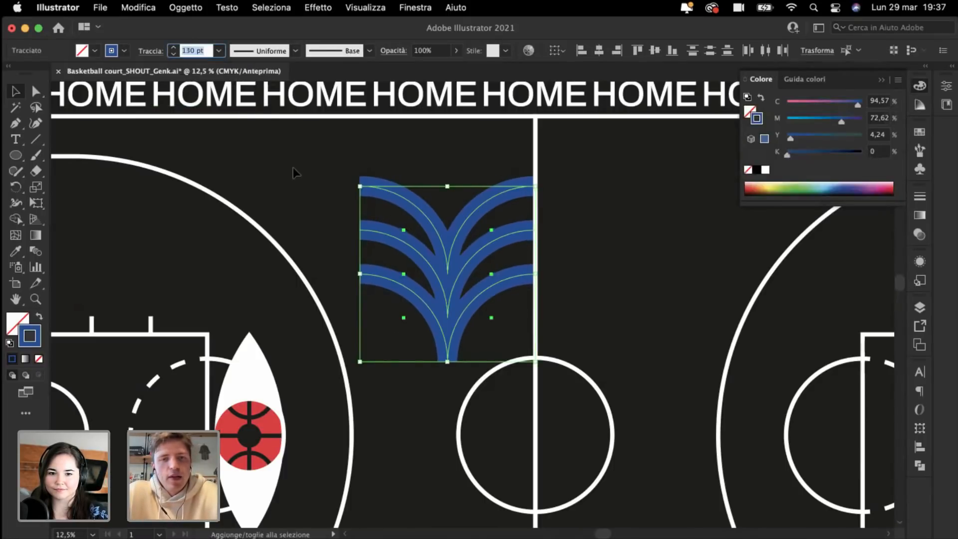
click(293, 168)
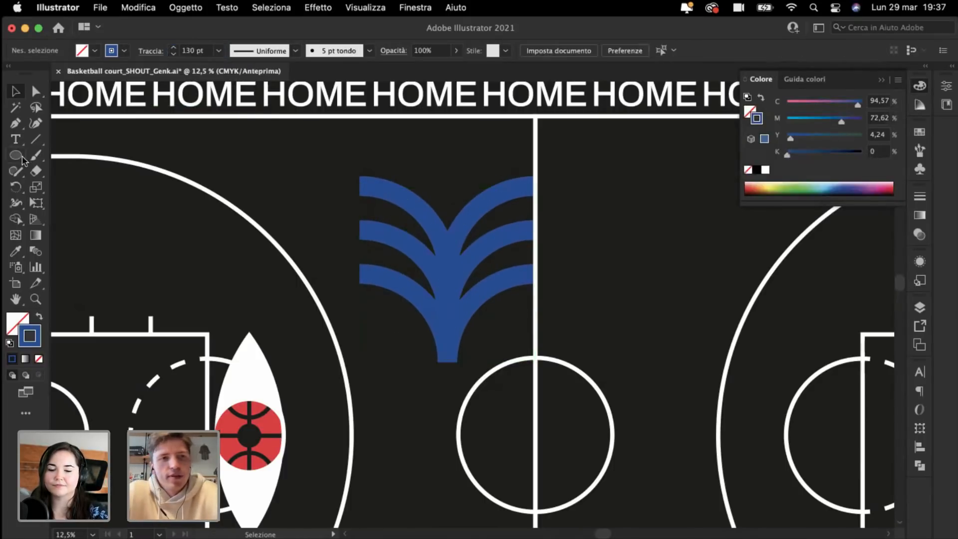
Step: Draw a rectangle below the palm leaves and give it the stairs' orange
drag(16, 159, 73, 157)
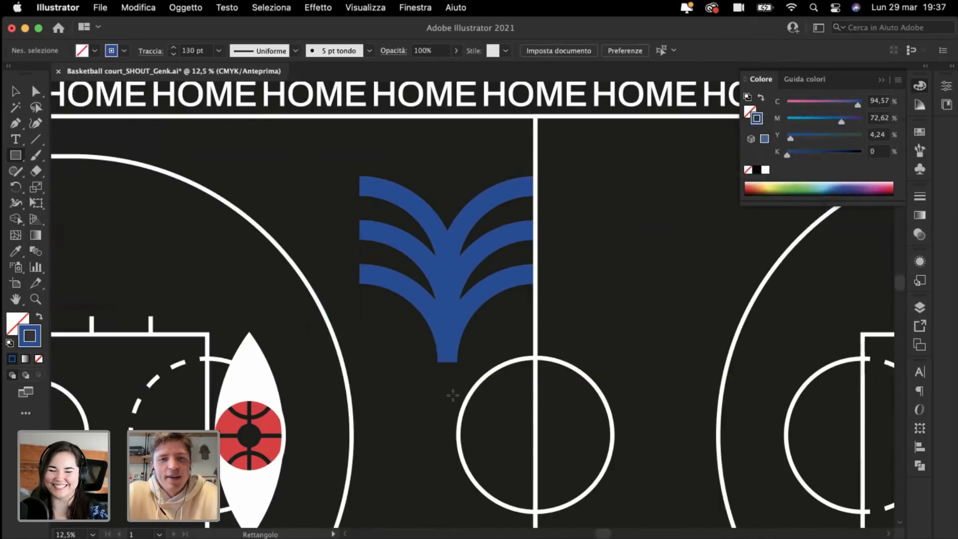
click(18, 91)
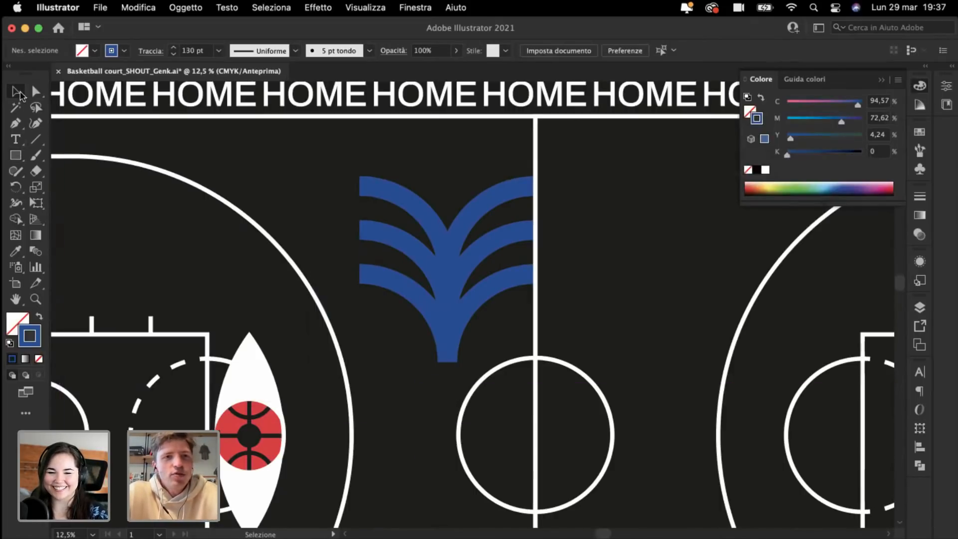
scroll(249, 158, right, 3)
click(15, 156)
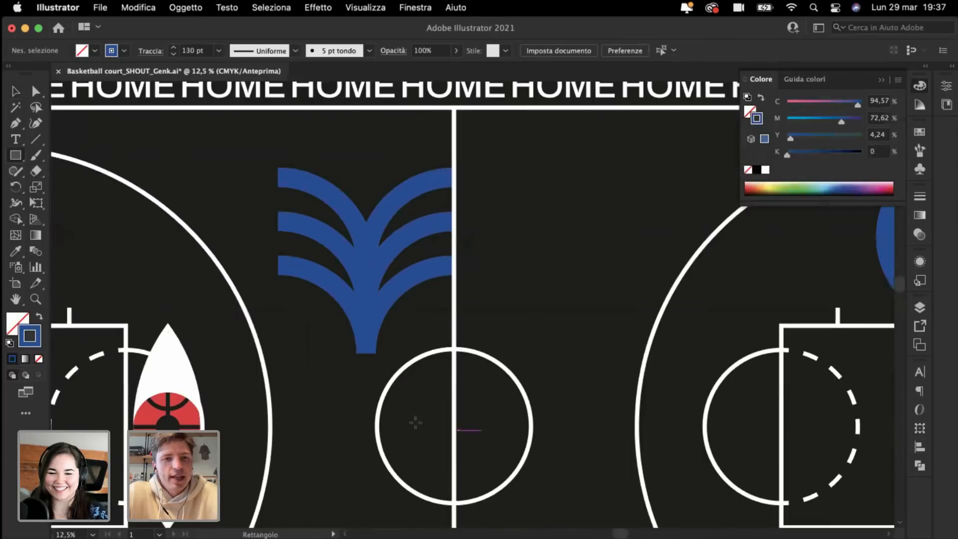
drag(366, 400, 423, 444)
key(super+minus)
key(super+minus)
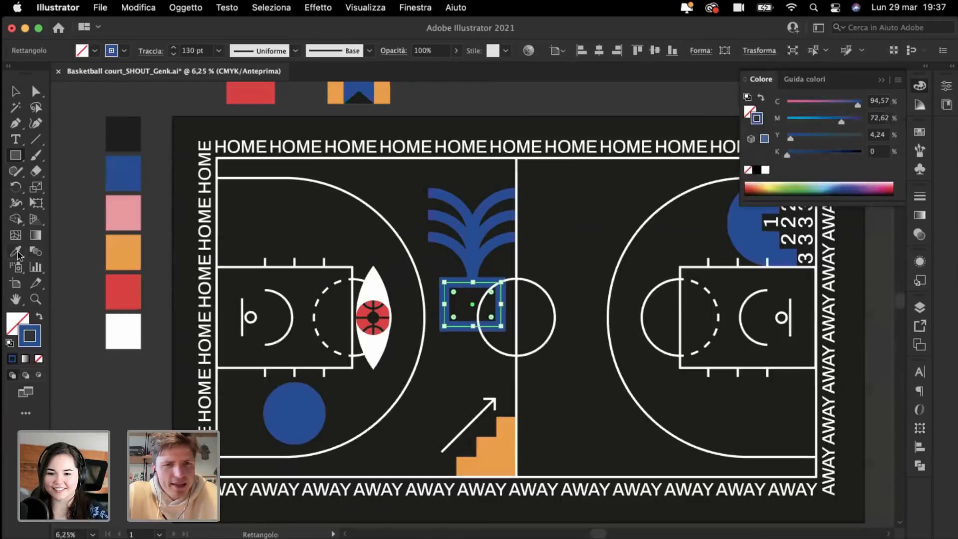
key(i)
click(505, 445)
key(super+plus)
key(super+plus)
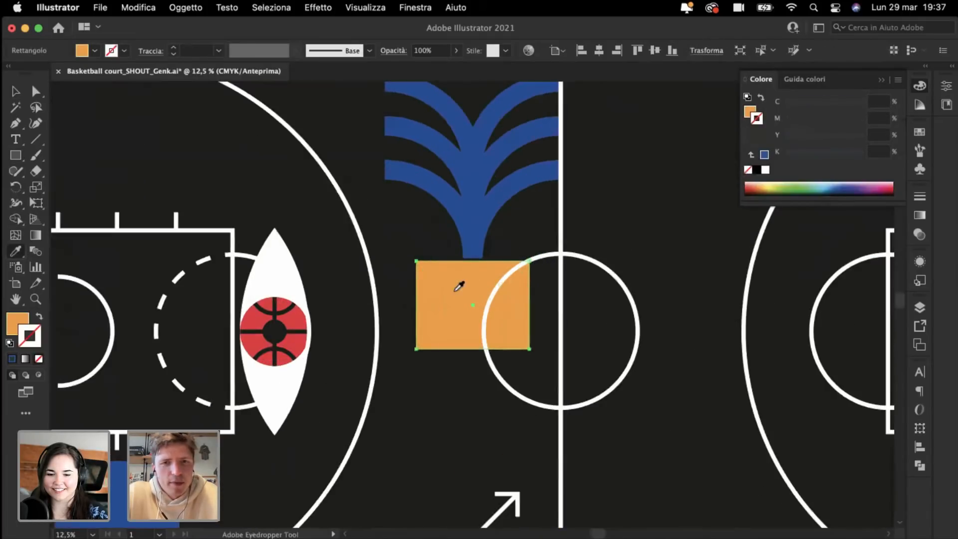
key(super+plus)
Step: Move the orange rectangle under the leaves and taper its bottom corners into a pot
click(18, 92)
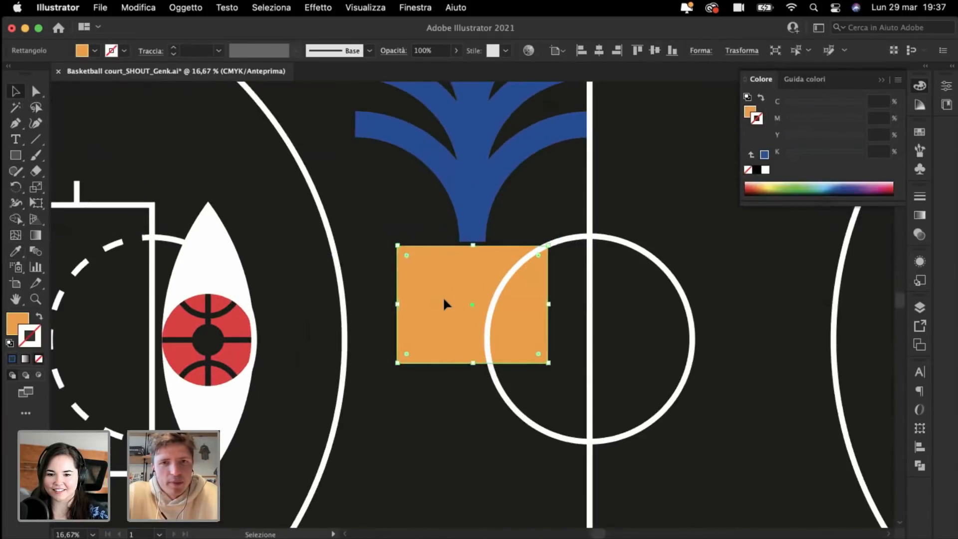
drag(444, 301, 444, 299)
key(super+plus)
key(super+plus)
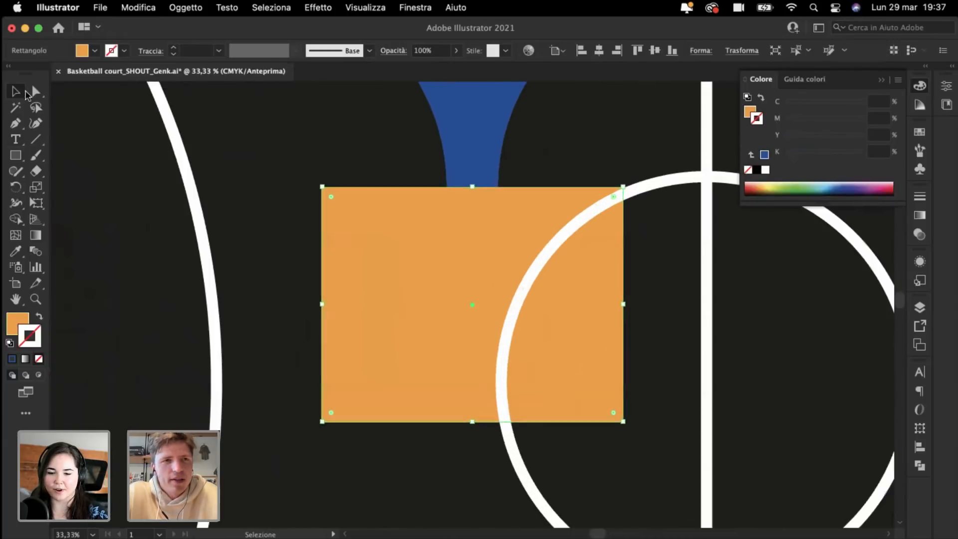
click(36, 92)
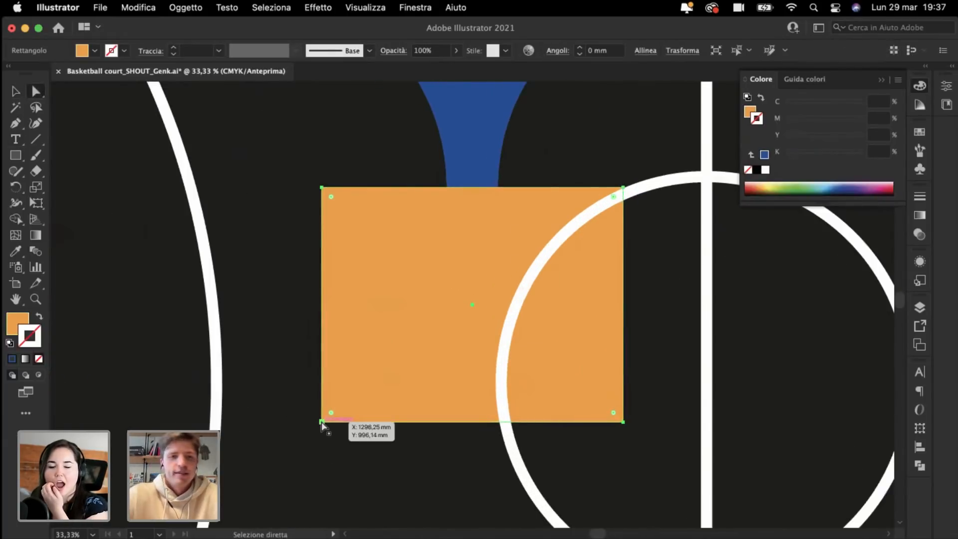
drag(322, 423, 379, 424)
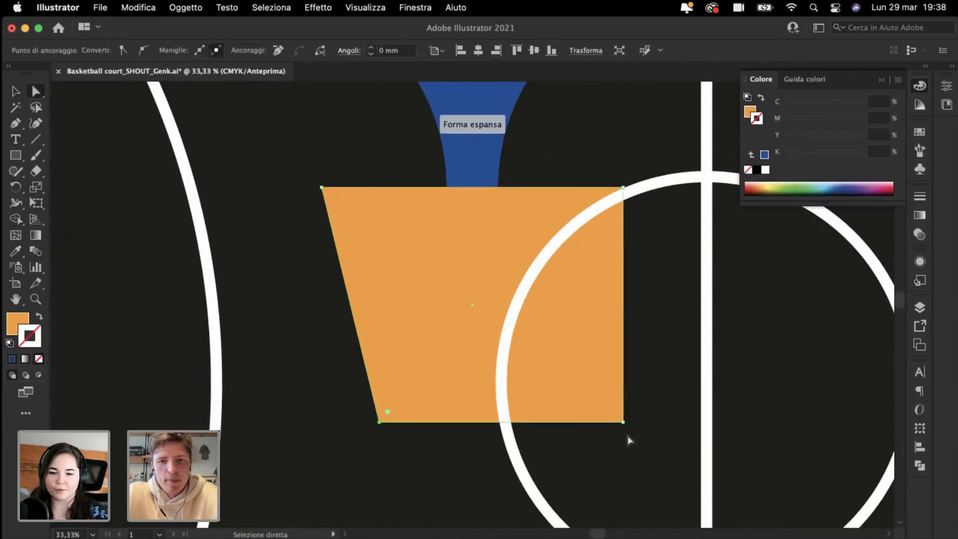
drag(575, 423, 564, 423)
super+click(270, 354)
key(super+minus)
key(super+minus)
key(super+minus)
key(super+minus)
key(super+minus)
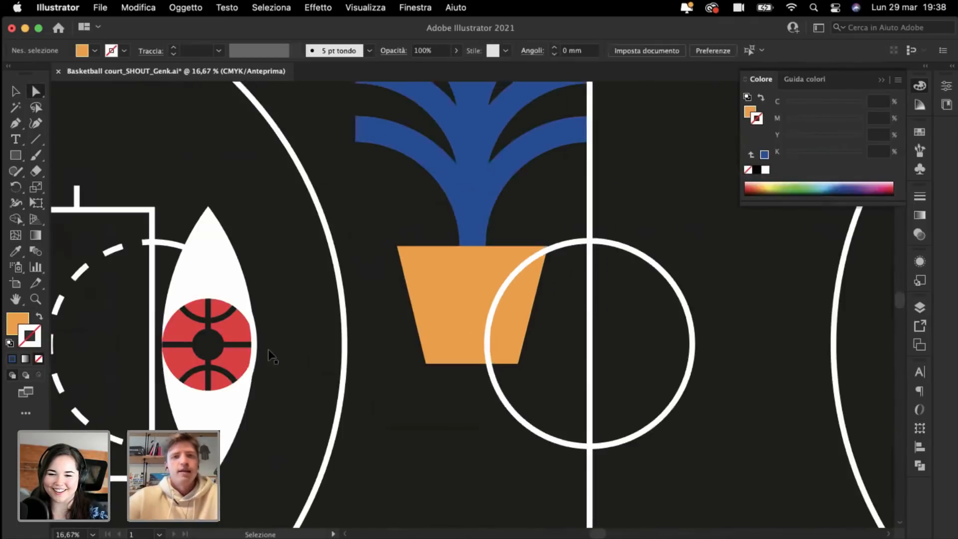
Step: Draw a downward-curved Pen shape across the pot's top and fill it with the dark court colour
key(super+plus)
key(super+plus)
key(p)
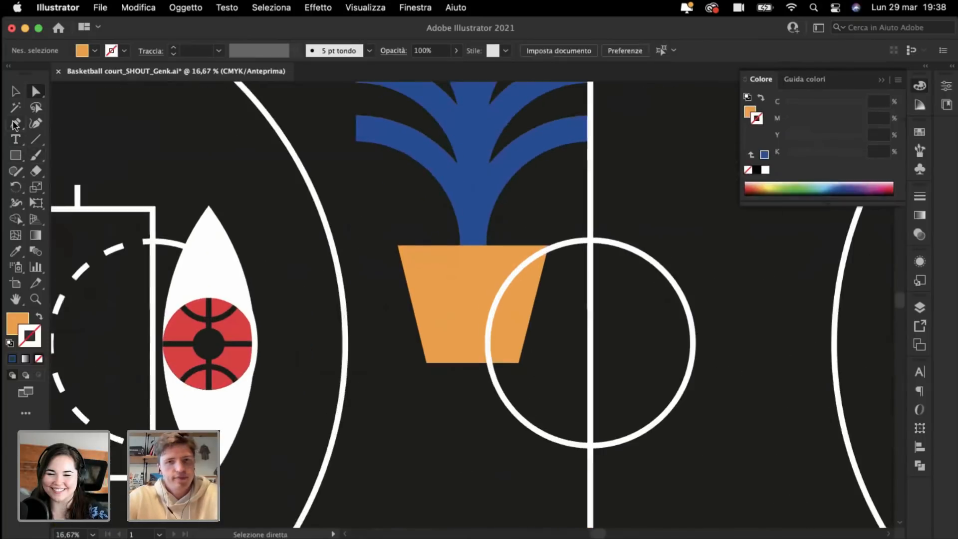
key(super+plus)
key(super+plus)
key(super+plus)
click(626, 186)
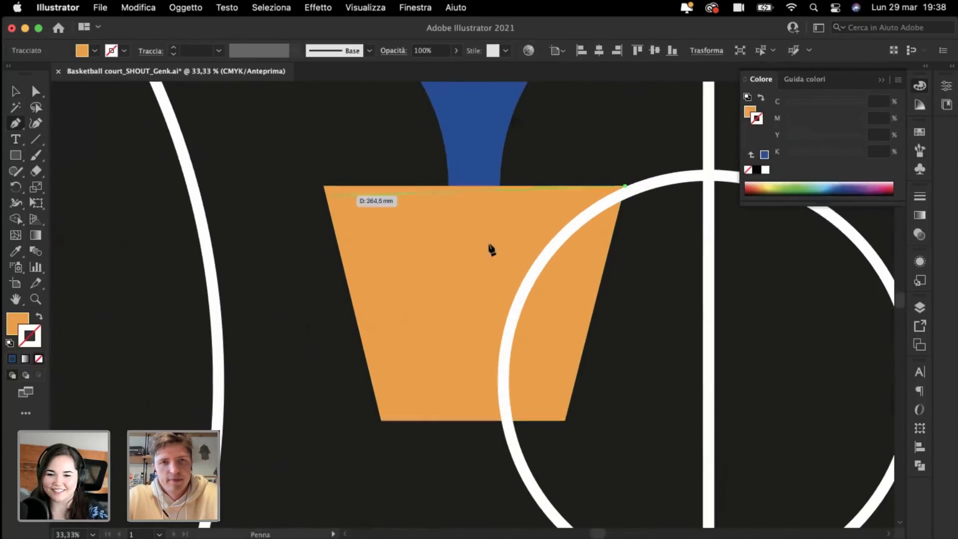
click(474, 246)
drag(473, 246, 374, 259)
click(323, 186)
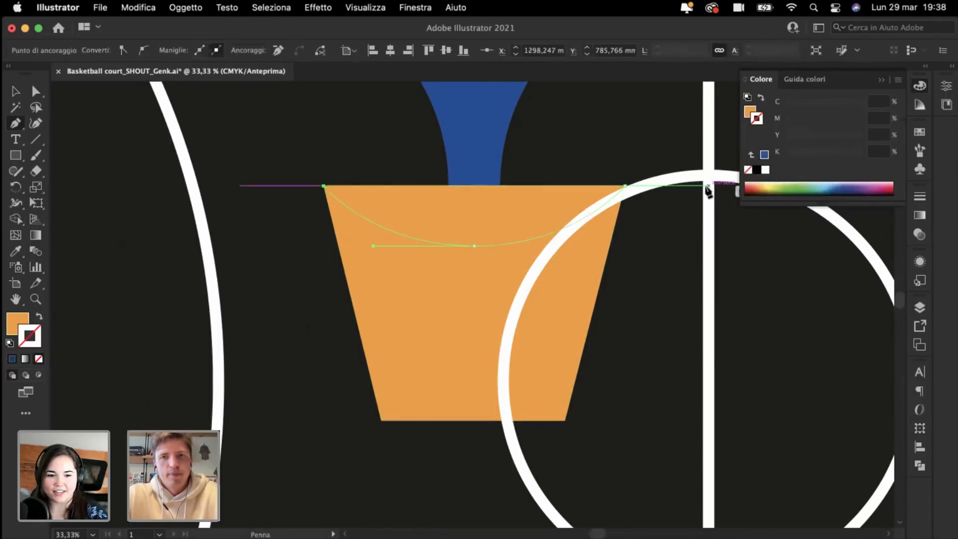
click(625, 187)
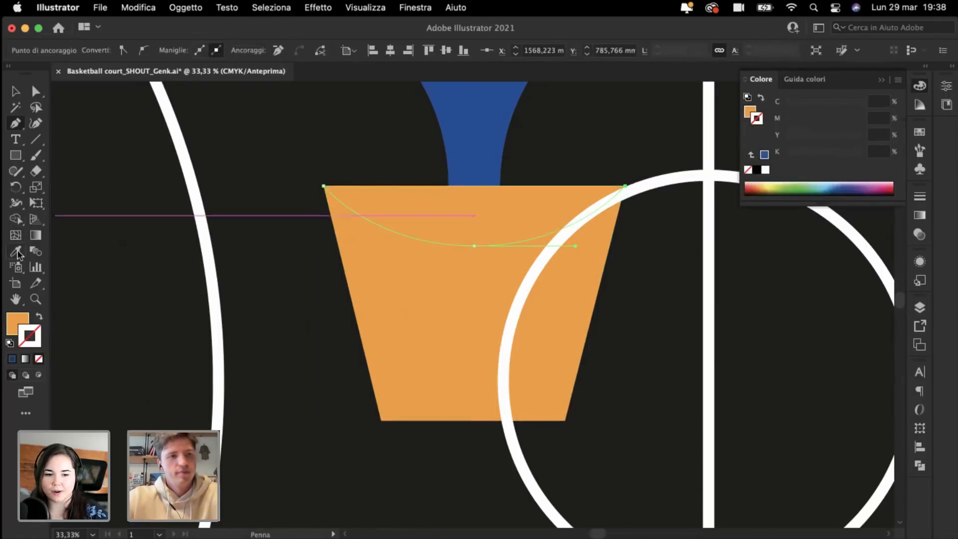
key(i)
click(286, 276)
Step: Check the pot's new curved top edge, then zoom out to the whole court
super+click(291, 343)
key(super+minus)
key(super+minus)
key(super+minus)
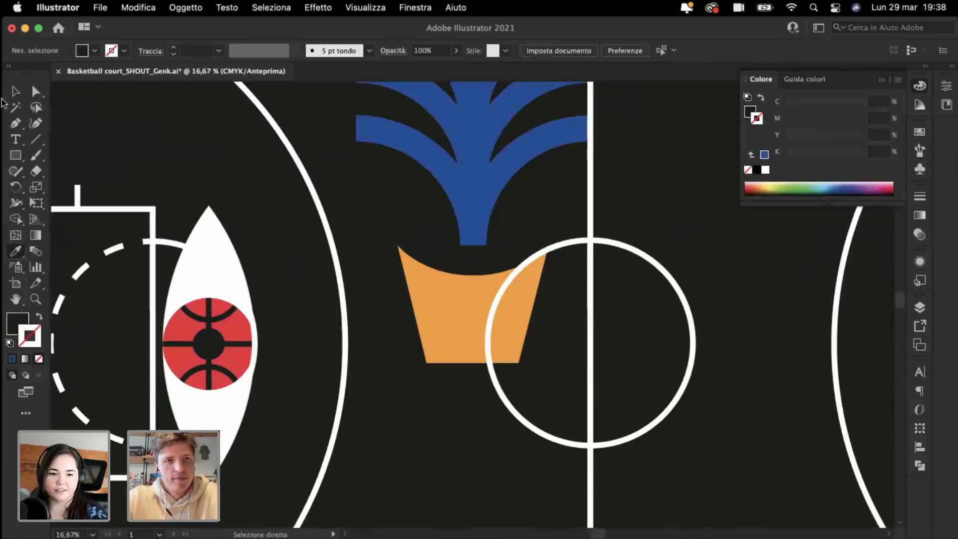
click(15, 92)
key(super+plus)
key(super+plus)
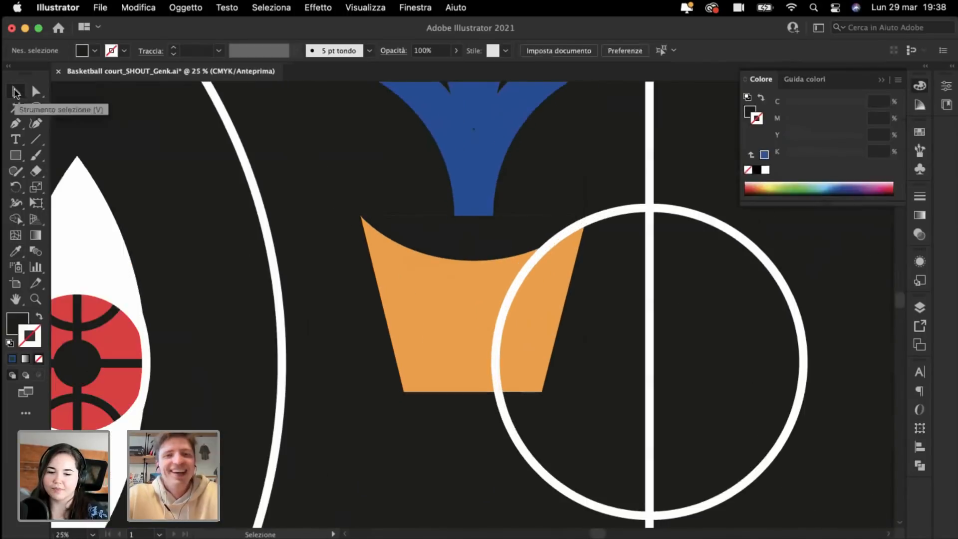
click(448, 239)
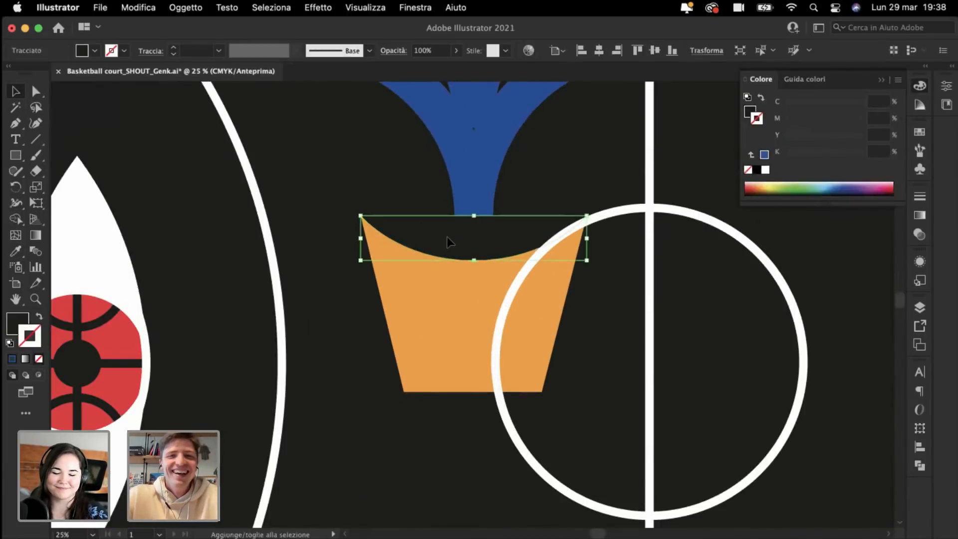
click(337, 172)
key(super+minus)
key(super+minus)
key(super+minus)
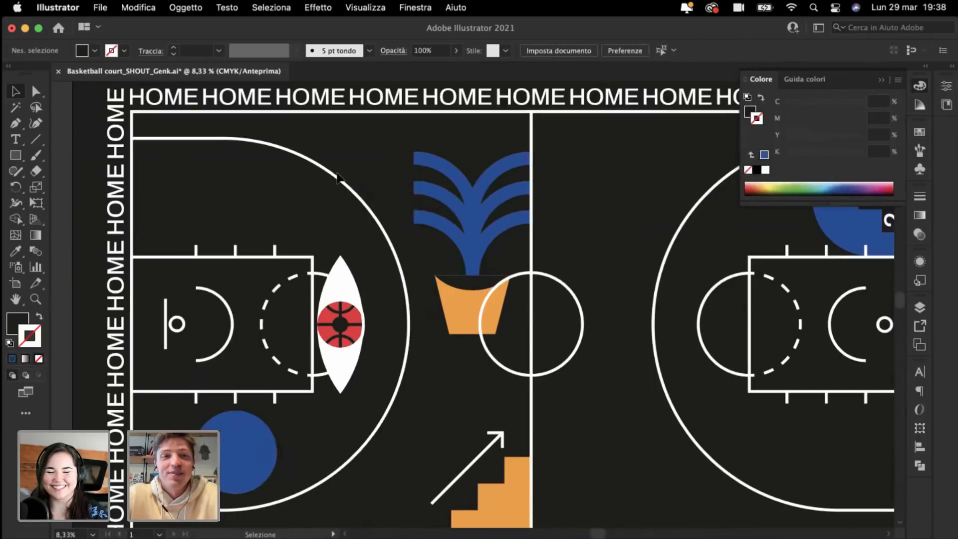
Step: Select the plant-and-pot group and move it toward the top of the right half-court
key(super+plus)
key(super+plus)
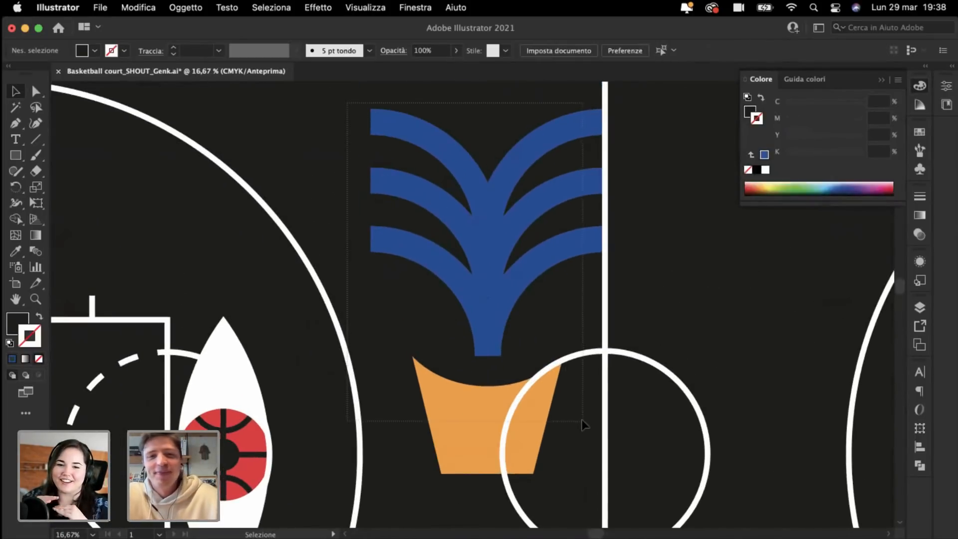
click(584, 423)
key(super+minus)
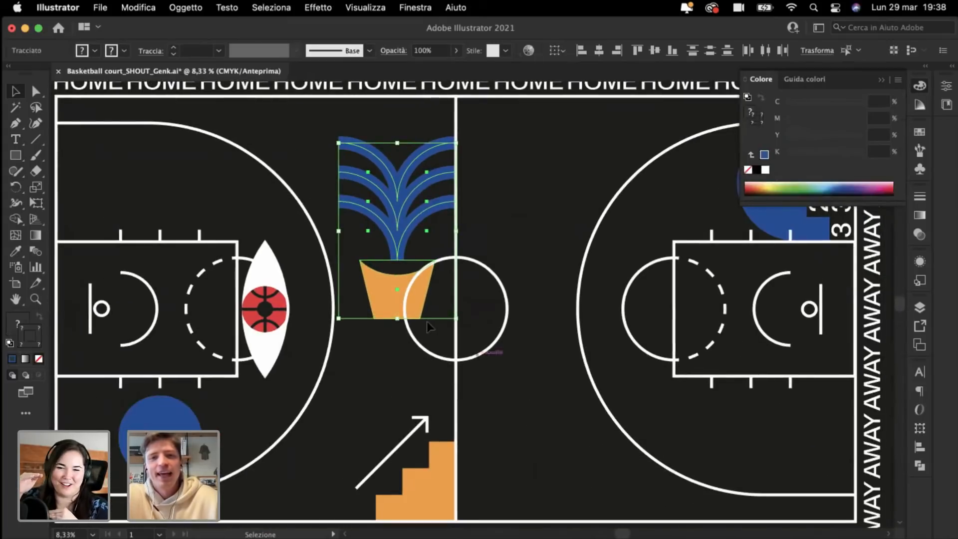
drag(378, 287, 512, 259)
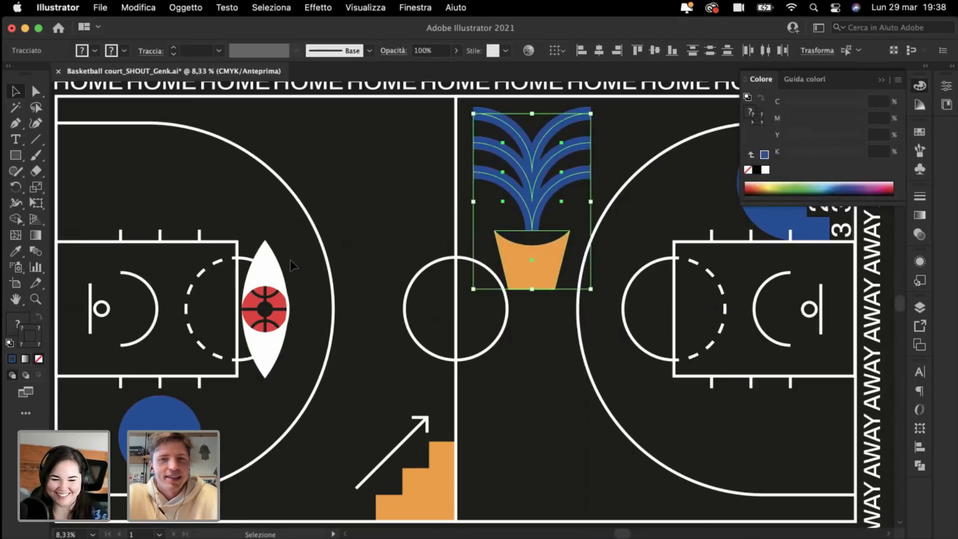
Step: Scale the plant group down by its corner and set it on the centre line
scroll(331, 262, right, 3)
key(super+plus)
scroll(330, 259, right, 4)
scroll(330, 260, down, 3)
key(super+minus)
key(super+minus)
key(super+minus)
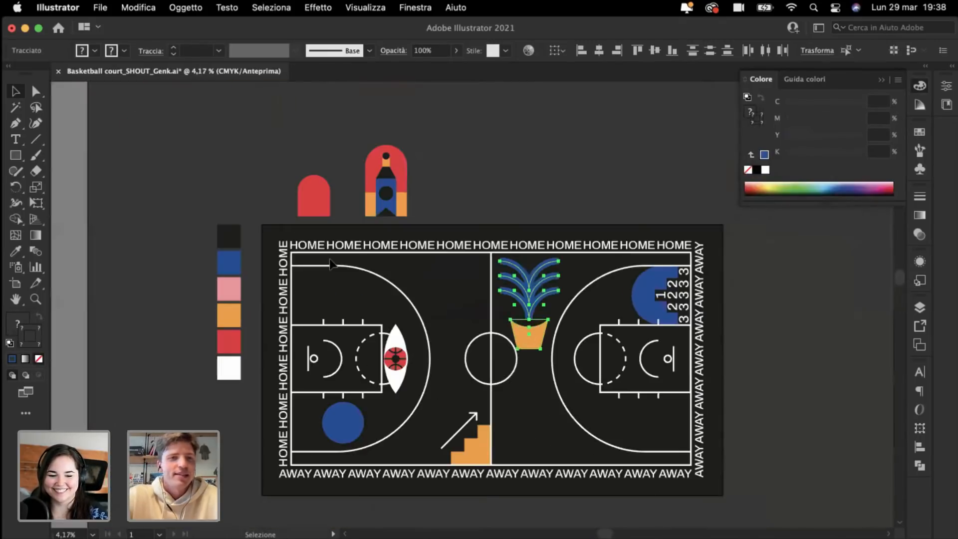
key(super+plus)
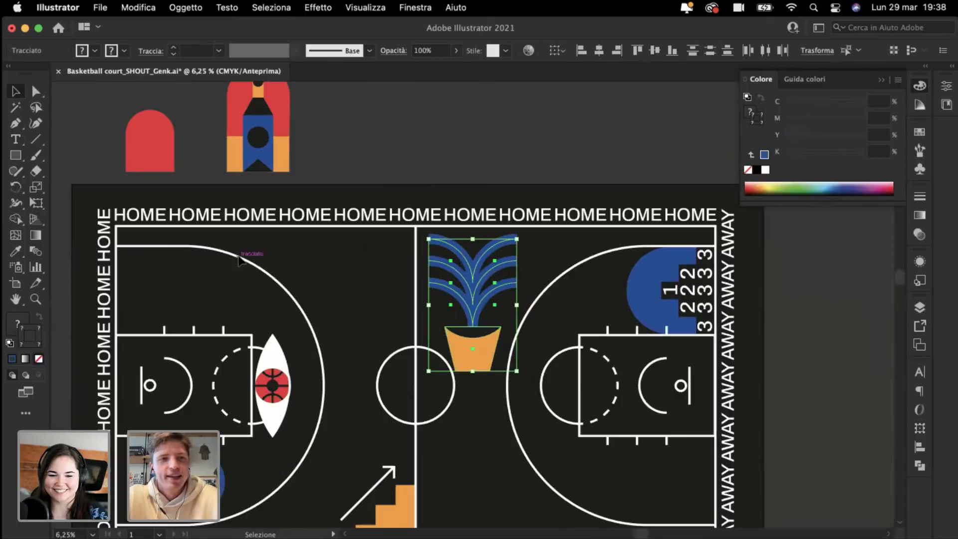
scroll(238, 256, left, 3)
key(super+plus)
scroll(238, 256, right, 3)
scroll(238, 256, down, 1)
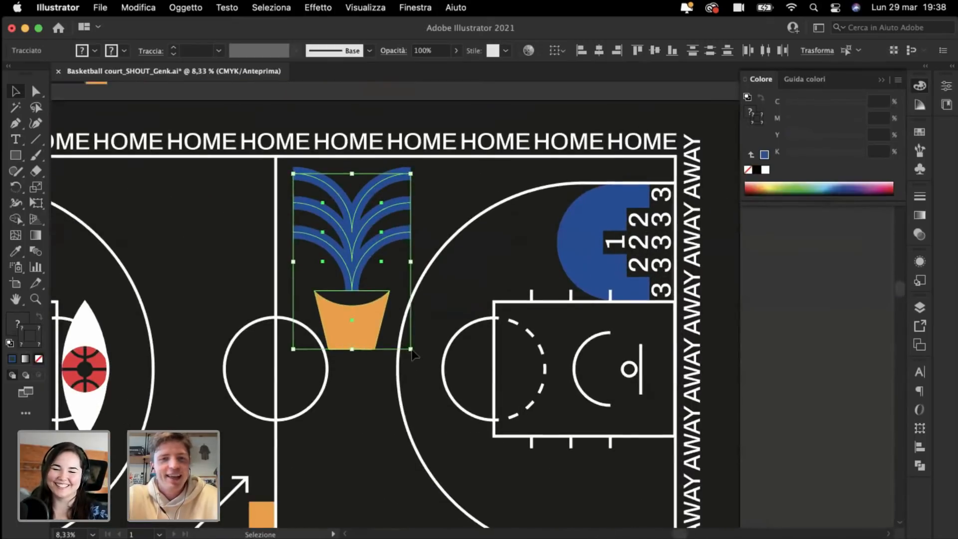
drag(415, 351, 394, 319)
drag(347, 301, 342, 302)
click(214, 268)
Step: Undo a trial pink Eyedropper fill on the pot, then select the plant's blue leaves
key(super+minus)
key(super+minus)
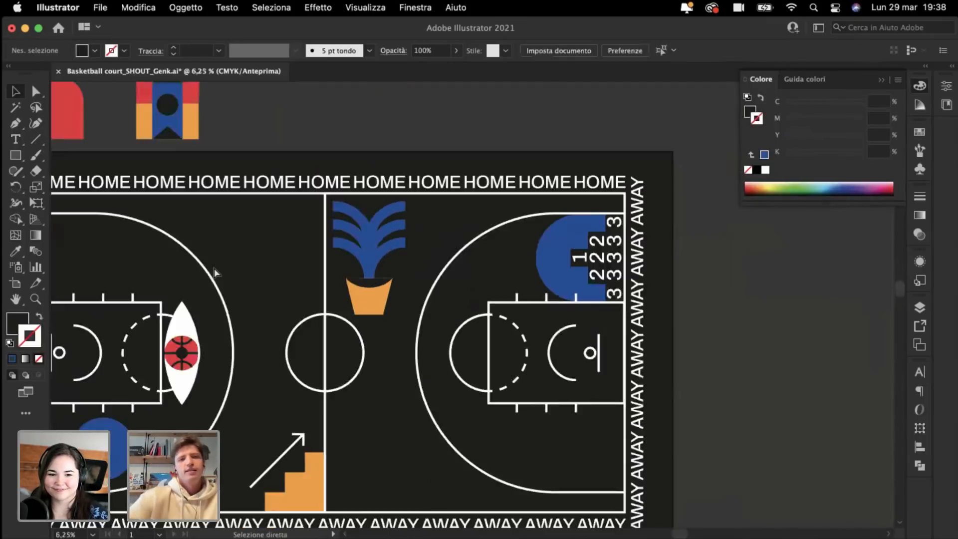
key(super+plus)
key(super+plus)
key(super+minus)
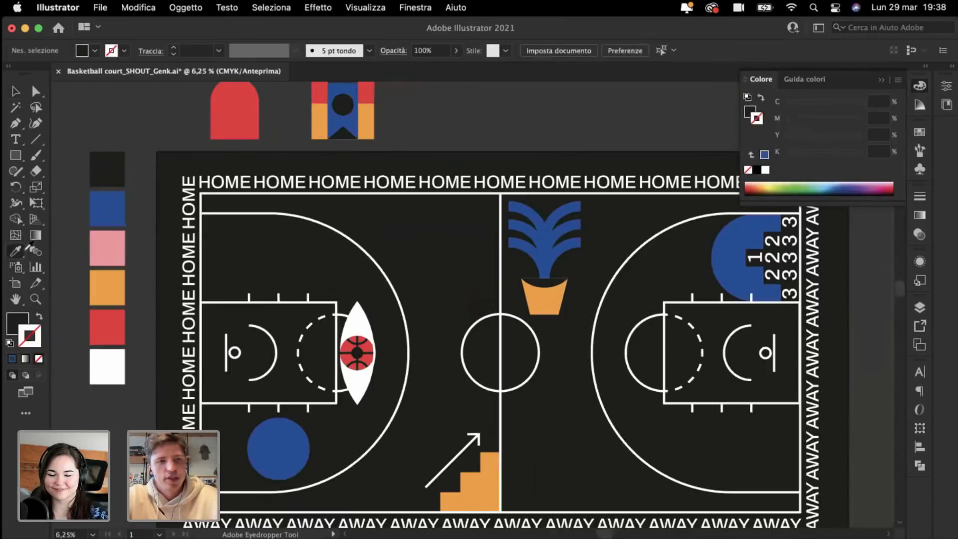
click(107, 244)
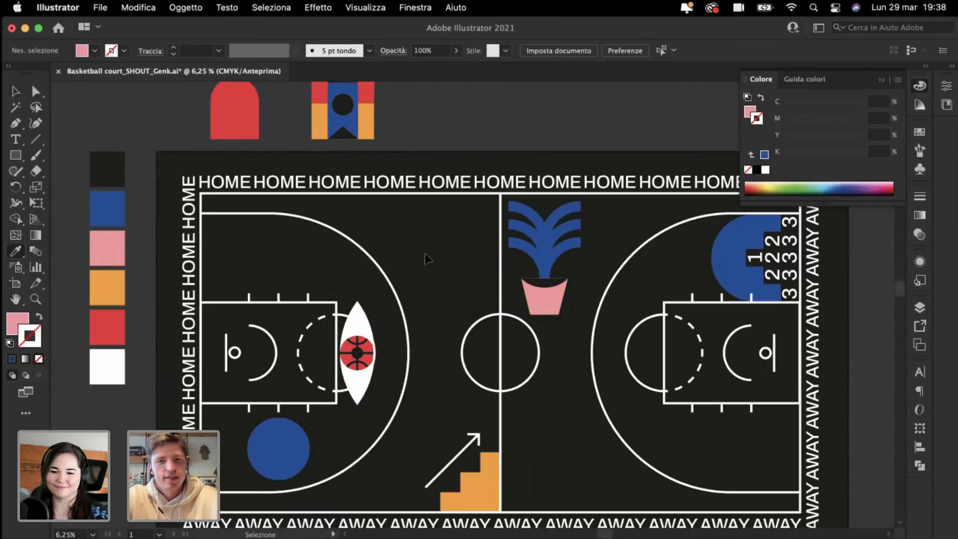
key(super+z)
key(super+plus)
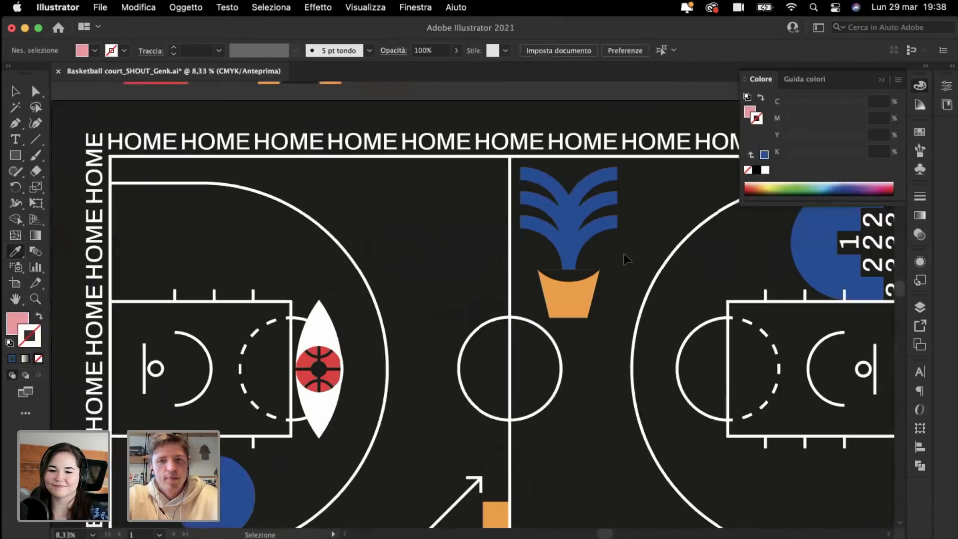
click(18, 92)
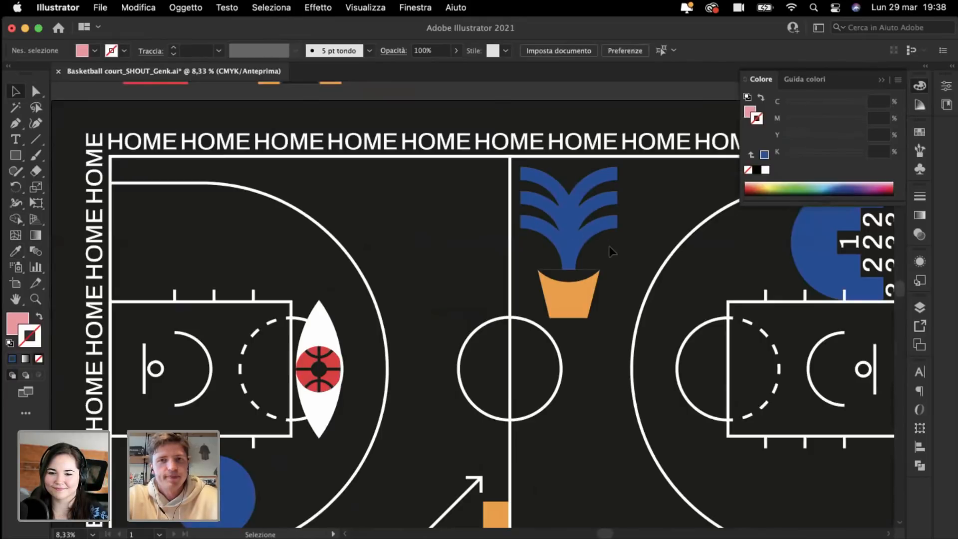
click(527, 178)
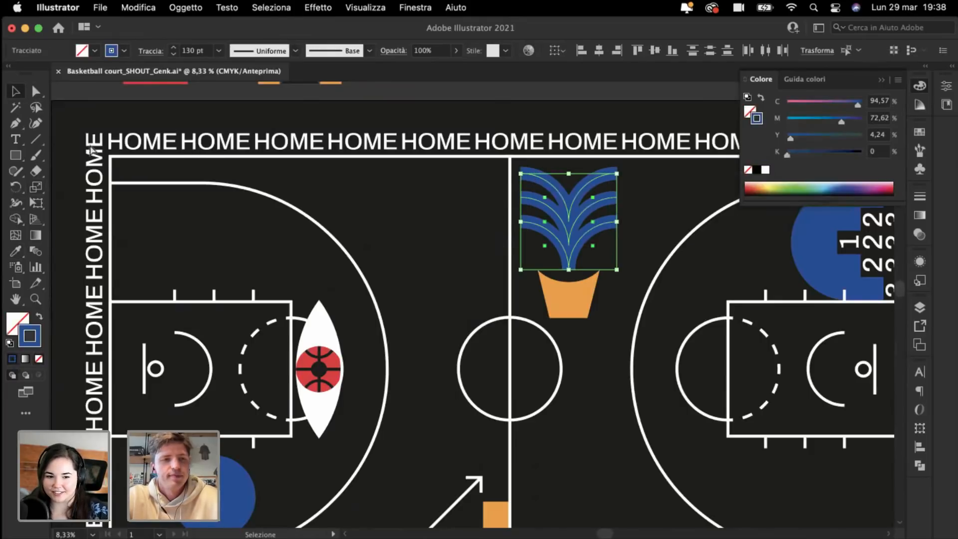
Step: Sample the red arch colour onto the leaves and swap fill to stroke
key(super+minus)
click(14, 251)
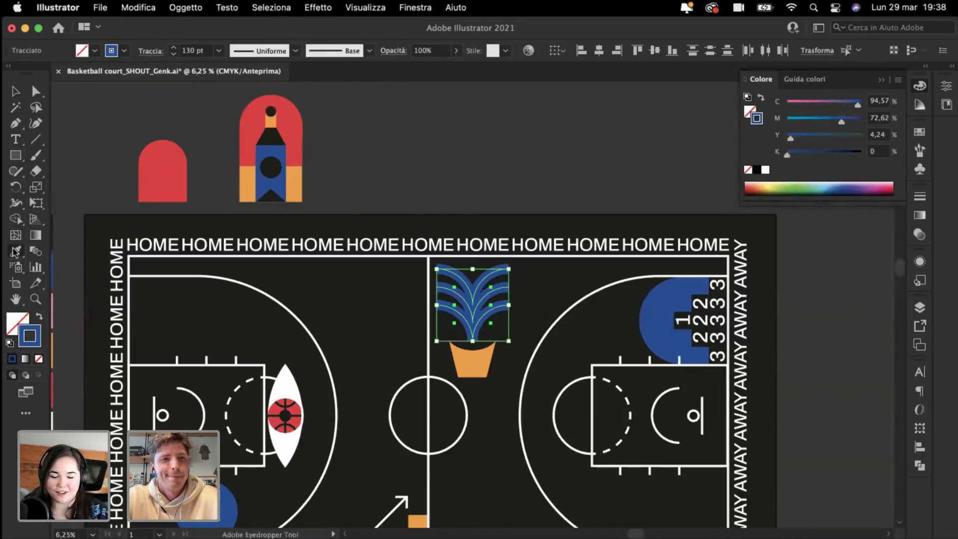
click(240, 118)
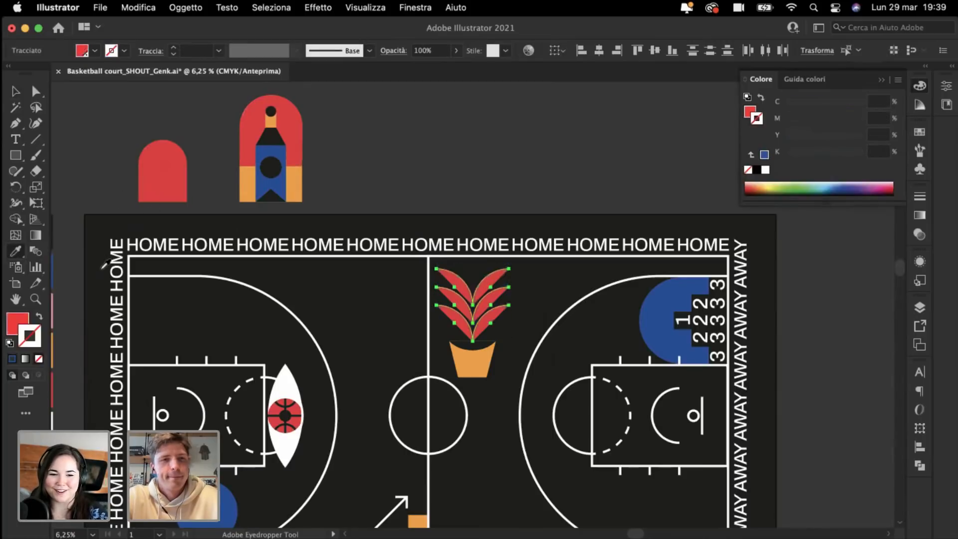
click(40, 317)
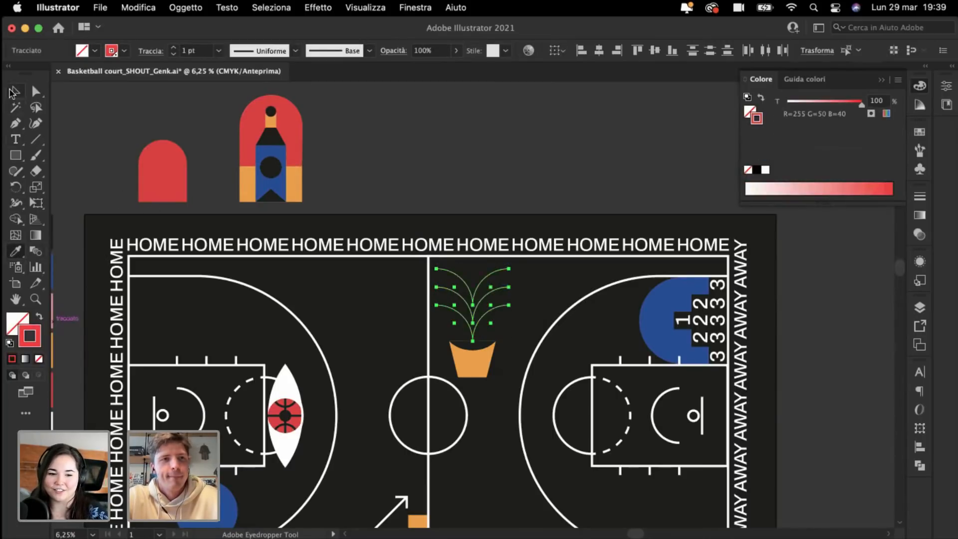
click(13, 92)
Step: Set the red leaves' stroke weight to 110 pt
click(189, 52)
text(10)
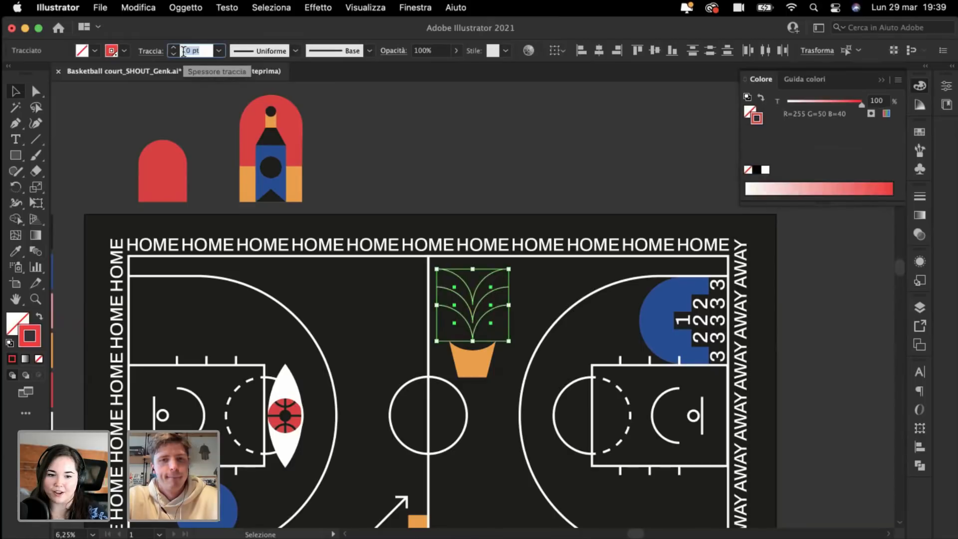
key(Return)
text(100)
key(Return)
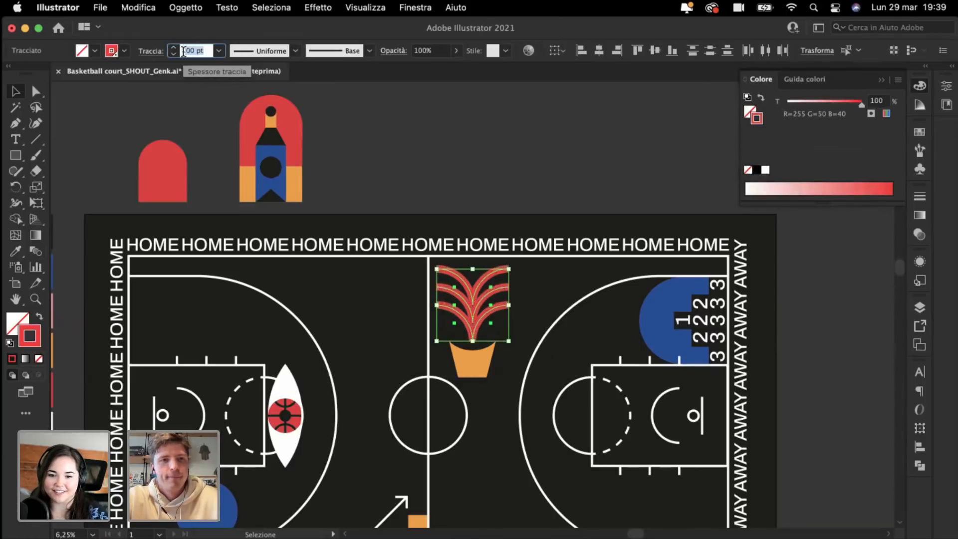
click(438, 136)
key(super+equal)
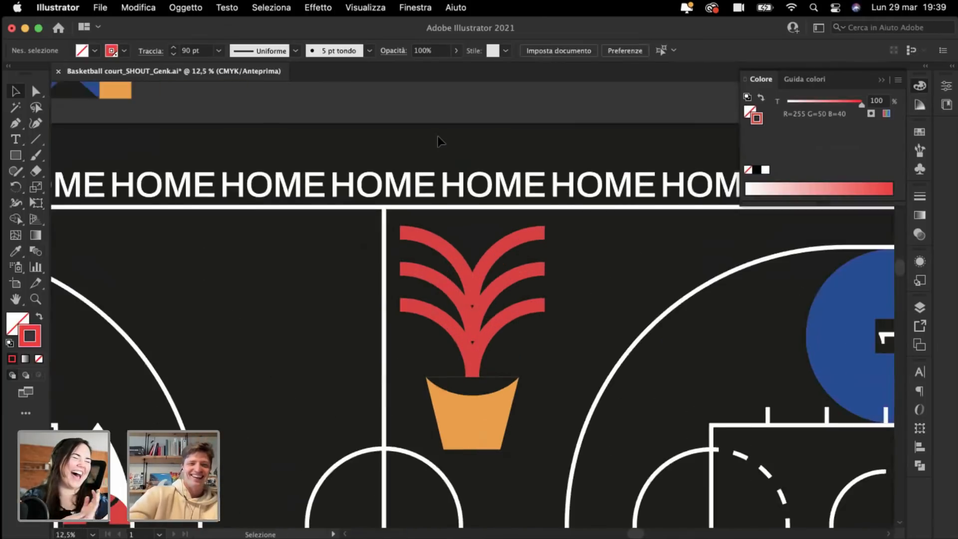
scroll(439, 136, left, 3)
scroll(439, 136, down, 1)
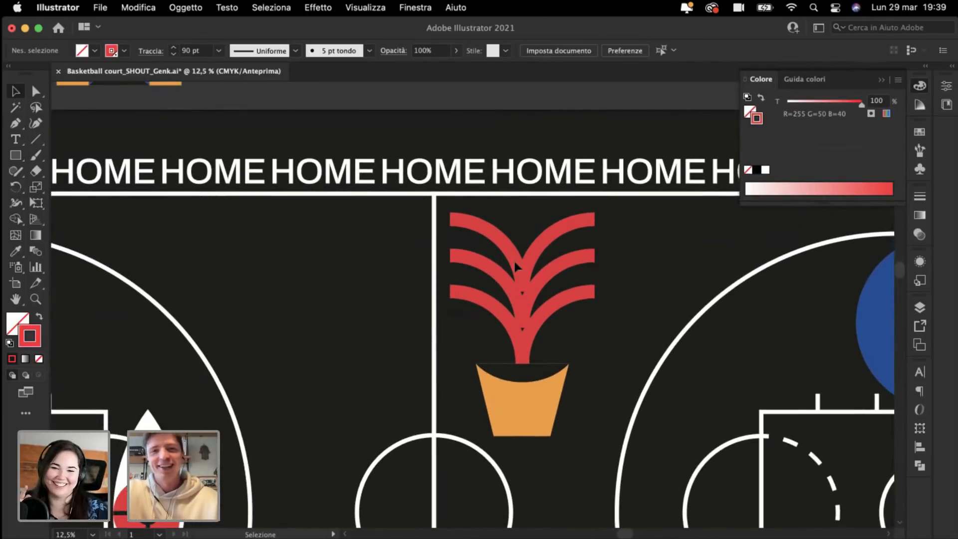
click(579, 328)
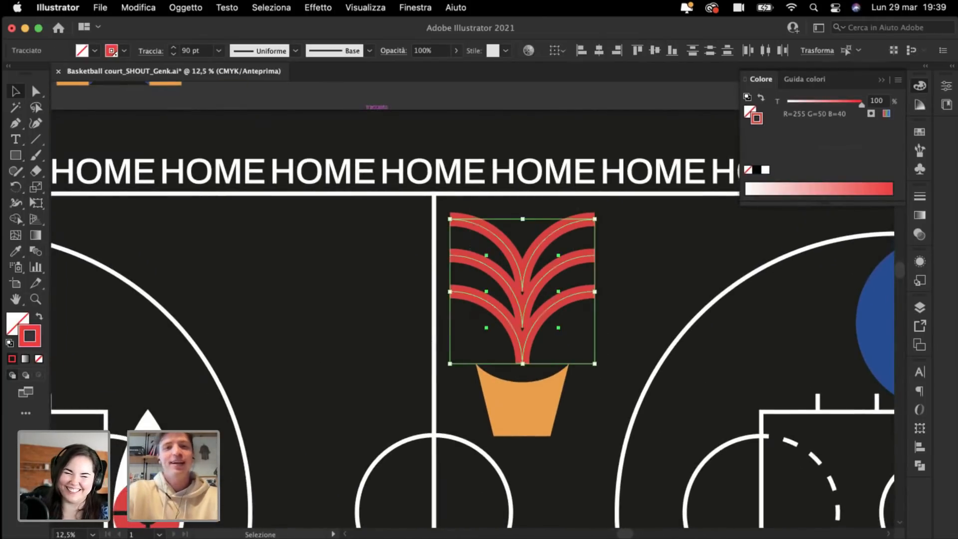
click(188, 53)
key(shift+Up)
key(shift+Up)
Step: Select the whole plant, leaves and pot together
click(313, 314)
key(super+minus)
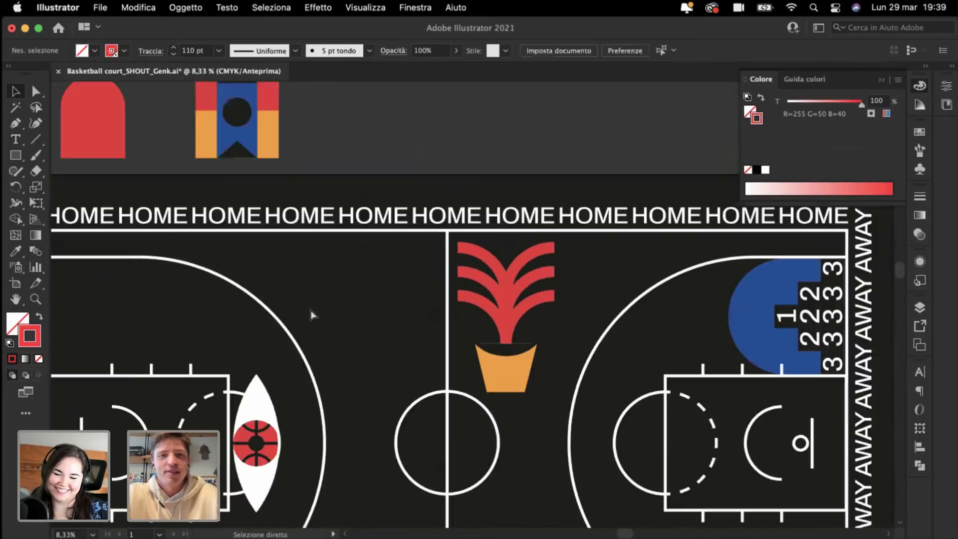
key(super+minus)
scroll(311, 314, down, 3)
scroll(311, 314, right, 1)
key(super+plus)
drag(520, 305, 438, 140)
key(super+minus)
scroll(439, 140, down, 3)
scroll(438, 140, right, 2)
drag(434, 230, 403, 174)
click(459, 297)
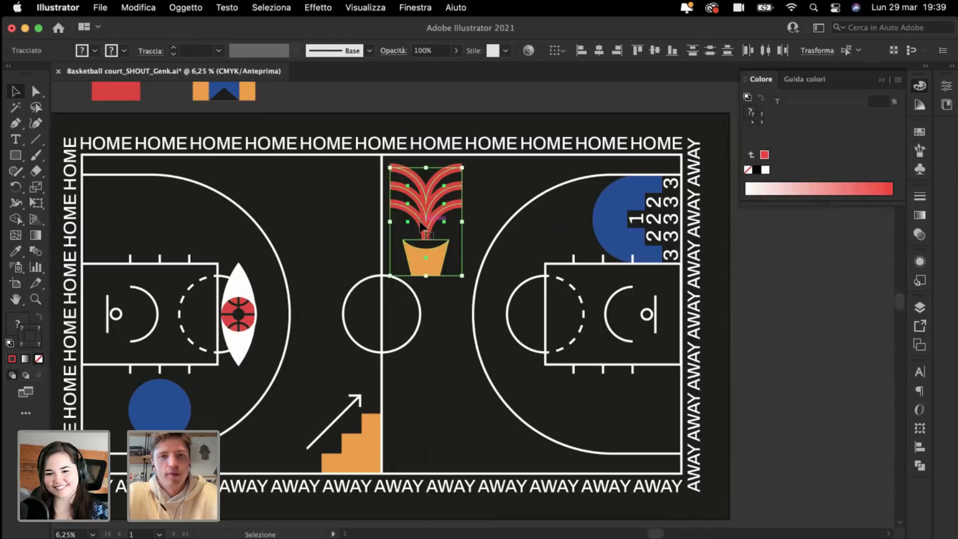
Step: Rotate the plant 90° sideways and move it to the top edge right of the centre line
drag(424, 226, 431, 225)
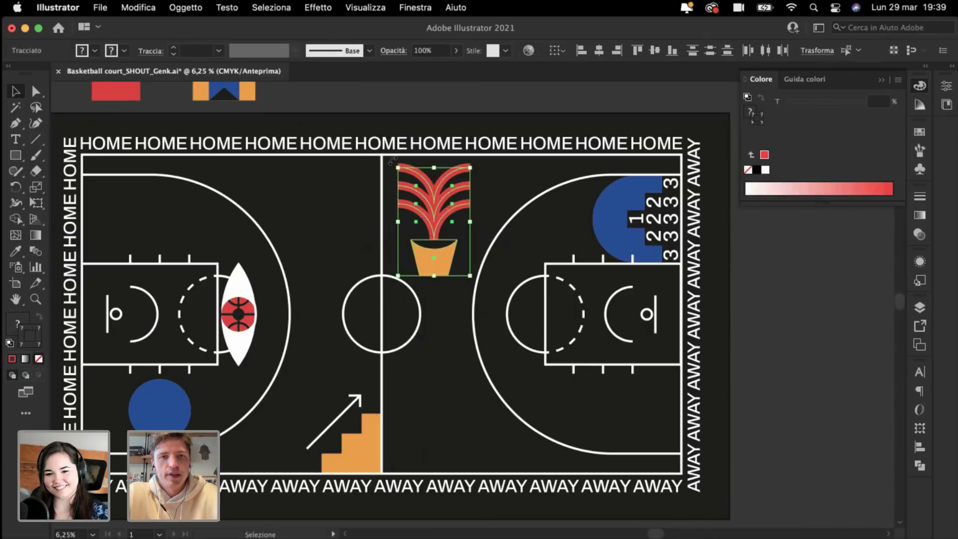
drag(393, 160, 369, 260)
drag(428, 240, 432, 203)
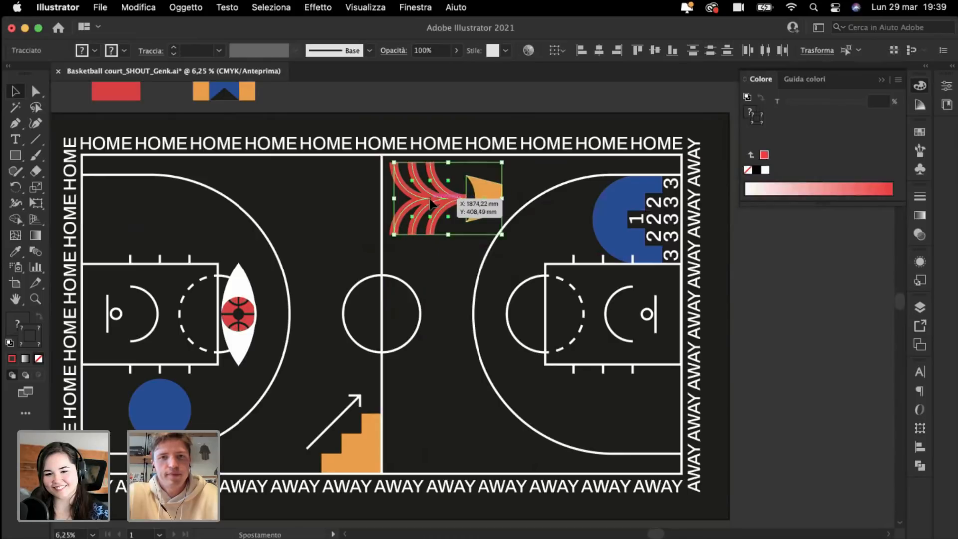
click(505, 368)
key(super+minus)
key(super+plus)
key(super+plus)
key(super+plus)
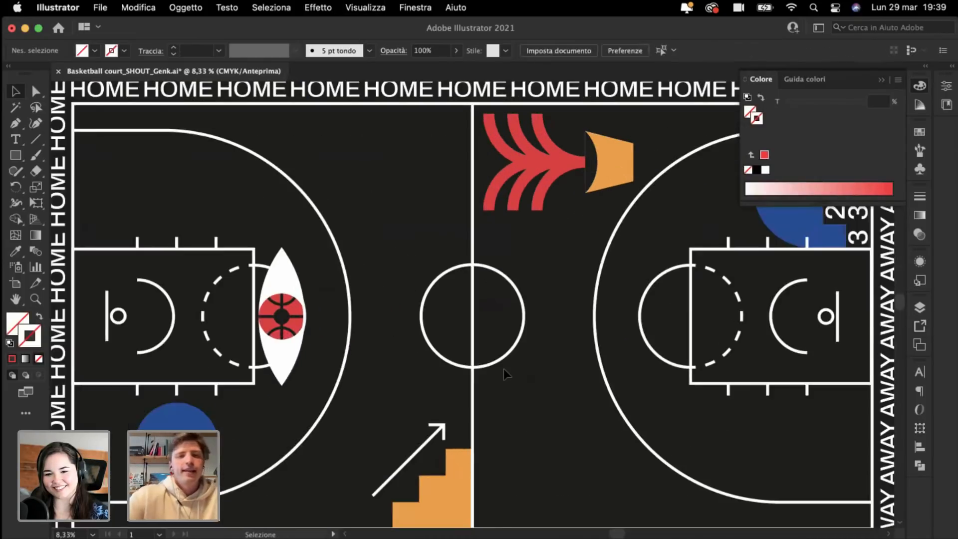
scroll(504, 369, up, 3)
scroll(505, 370, left, 3)
scroll(231, 184, left, 3)
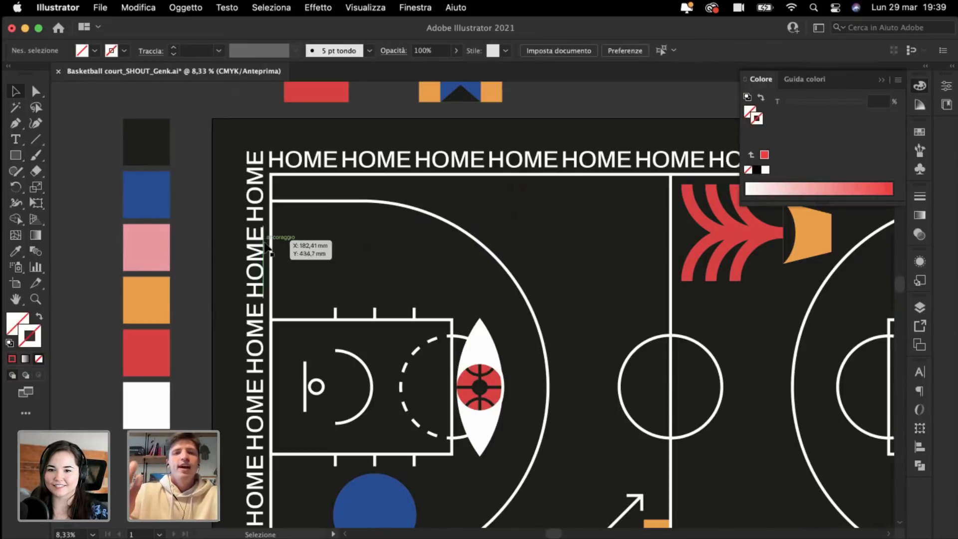
scroll(268, 248, down, 3)
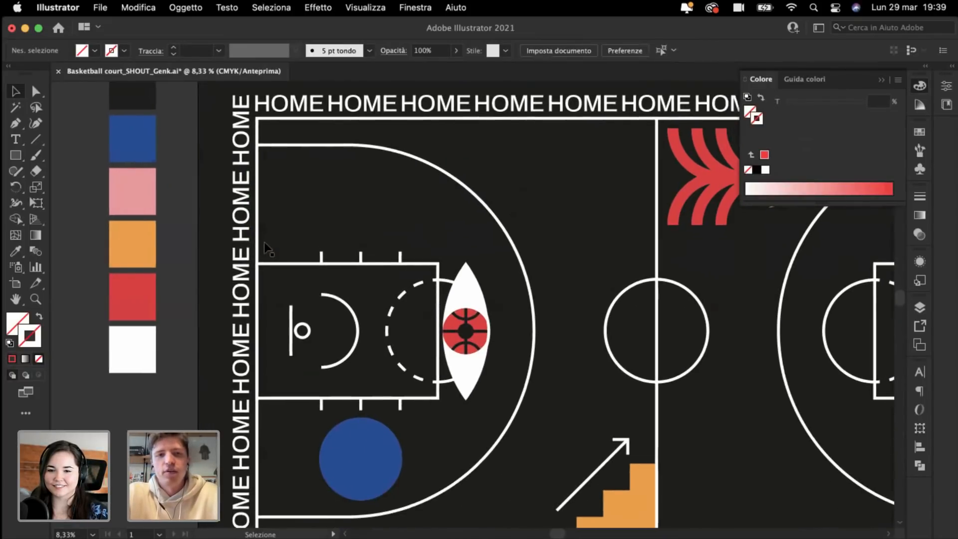
scroll(265, 248, right, 2)
scroll(264, 248, down, 1)
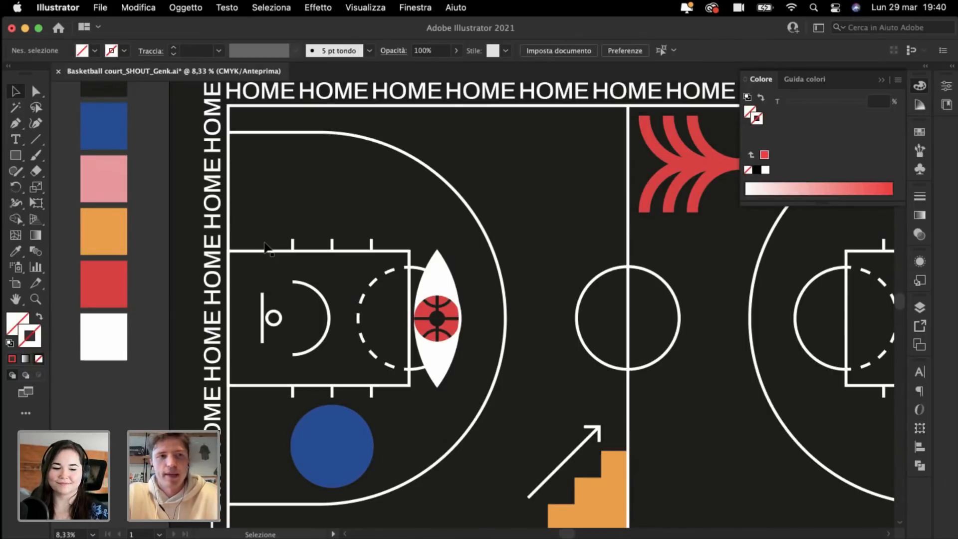
Step: Draw a large circle centred on the key's end and shift it right around the three-point arc
click(17, 156)
click(85, 192)
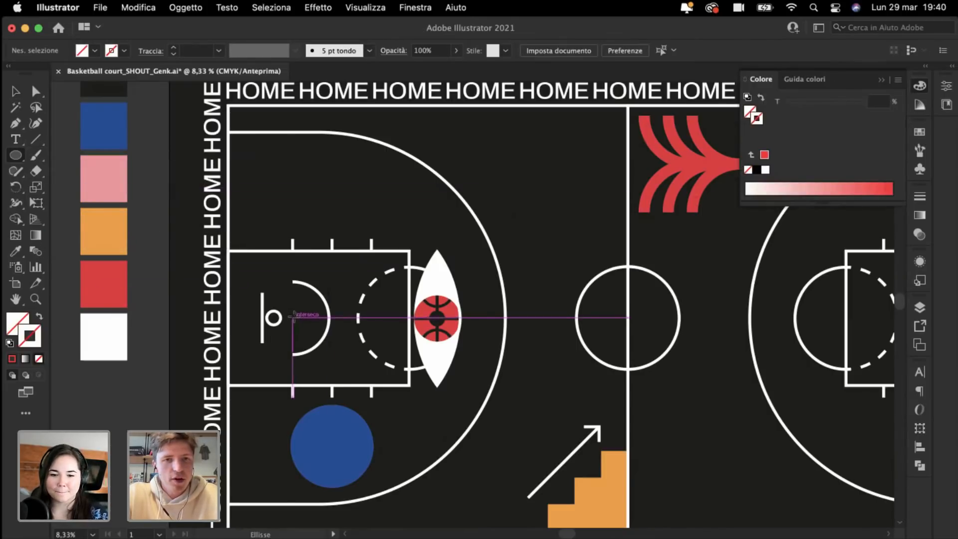
drag(293, 317, 459, 501)
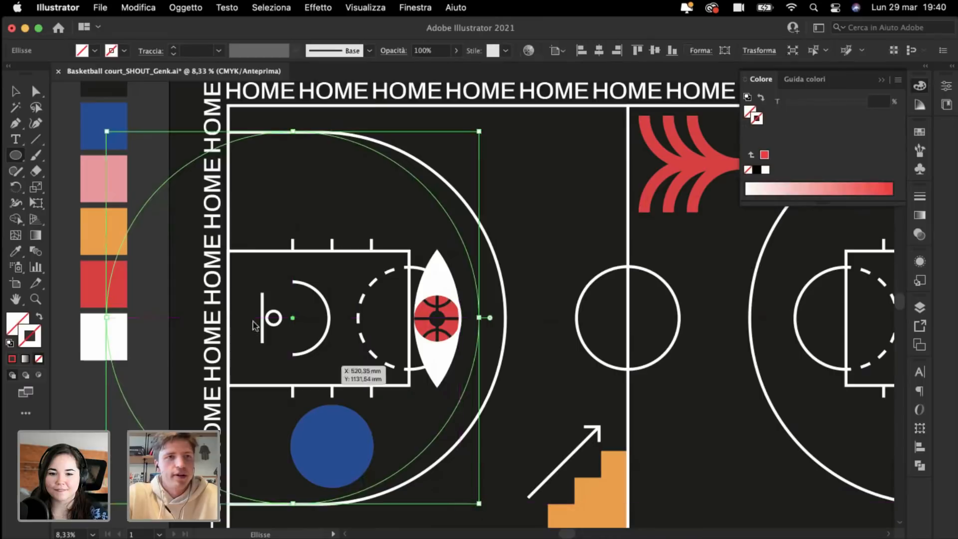
click(15, 91)
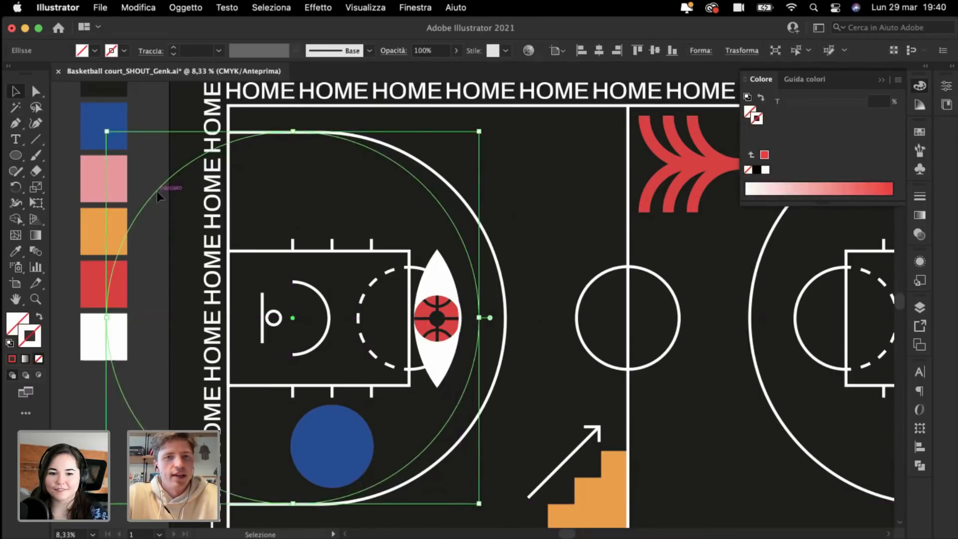
drag(165, 199, 197, 197)
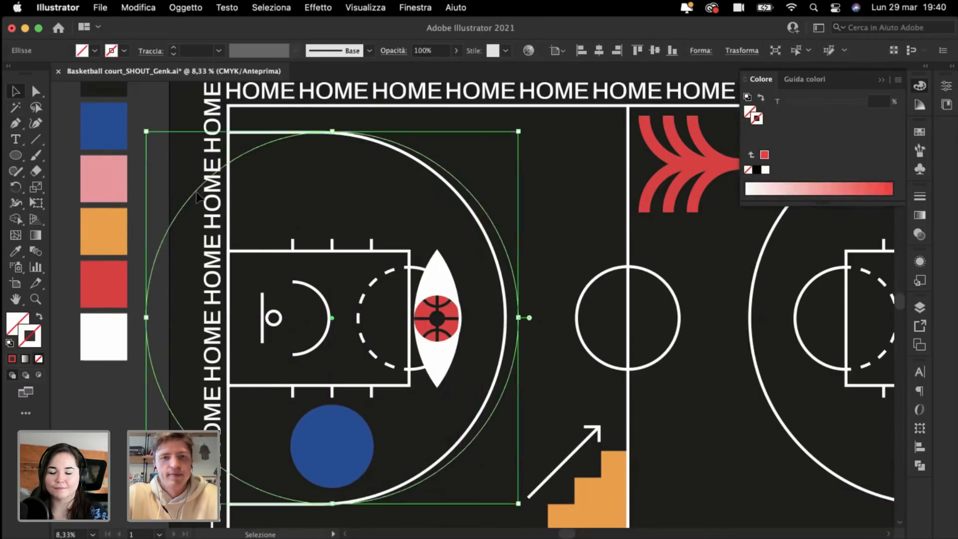
Step: Give the circle the white 28 pt court-line stroke and delete its left anchor, leaving an arc
click(12, 253)
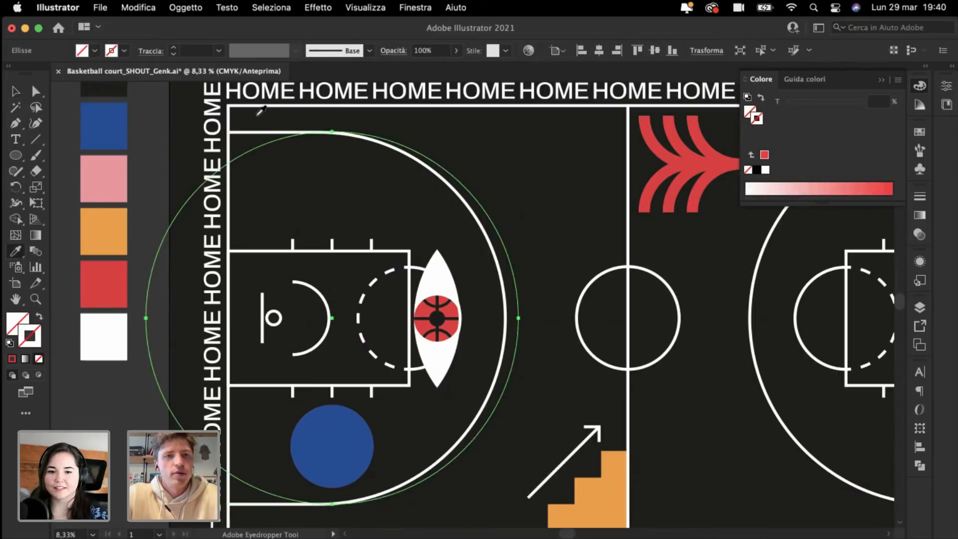
click(271, 132)
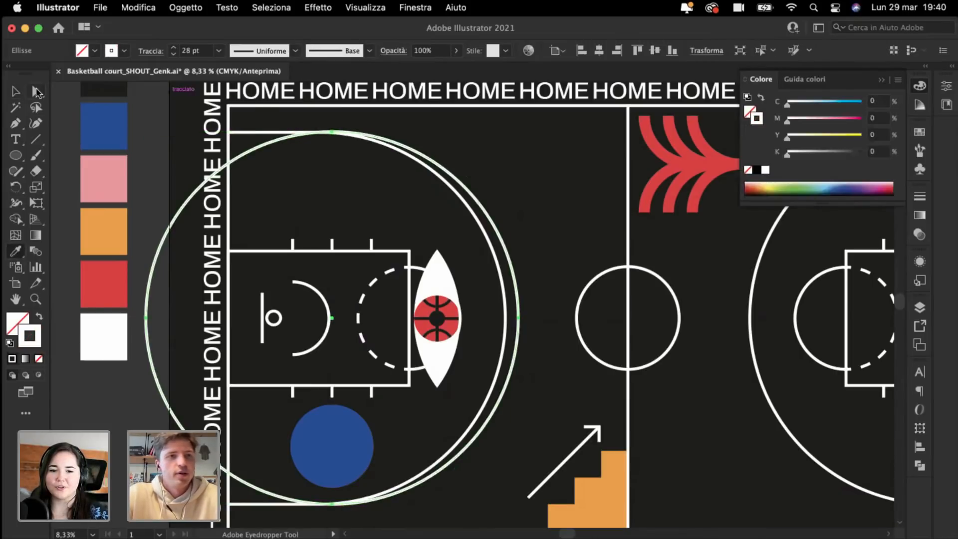
click(37, 92)
click(145, 317)
key(Delete)
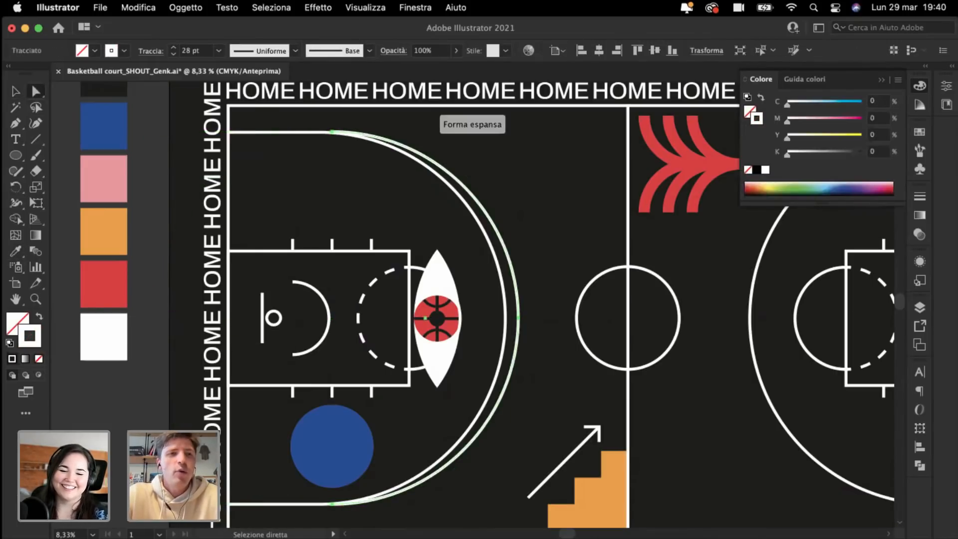
click(14, 90)
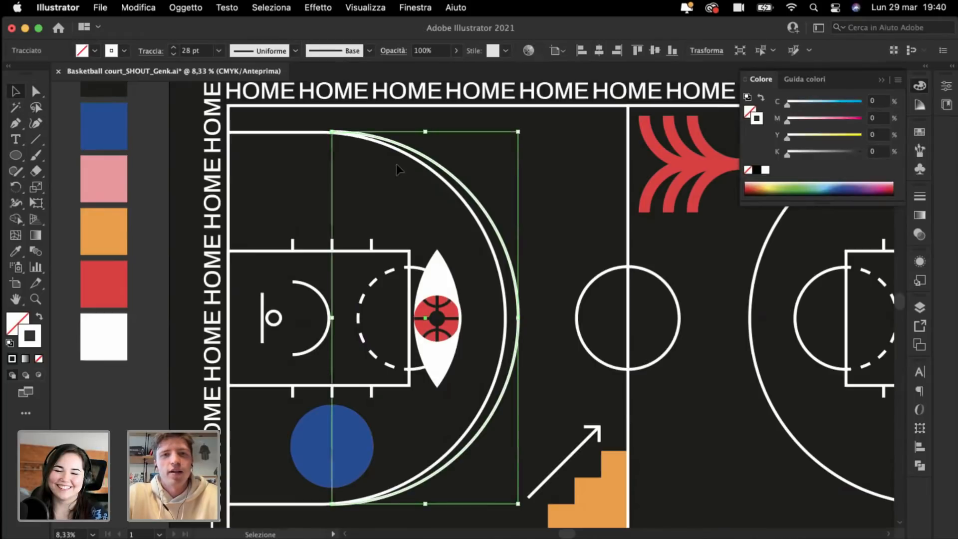
Step: Move the outer arc left toward the three-point line, trying and undoing a resize
drag(476, 201, 463, 200)
scroll(462, 201, down, 3)
key(super+plus)
key(super+plus)
scroll(498, 271, down, 5)
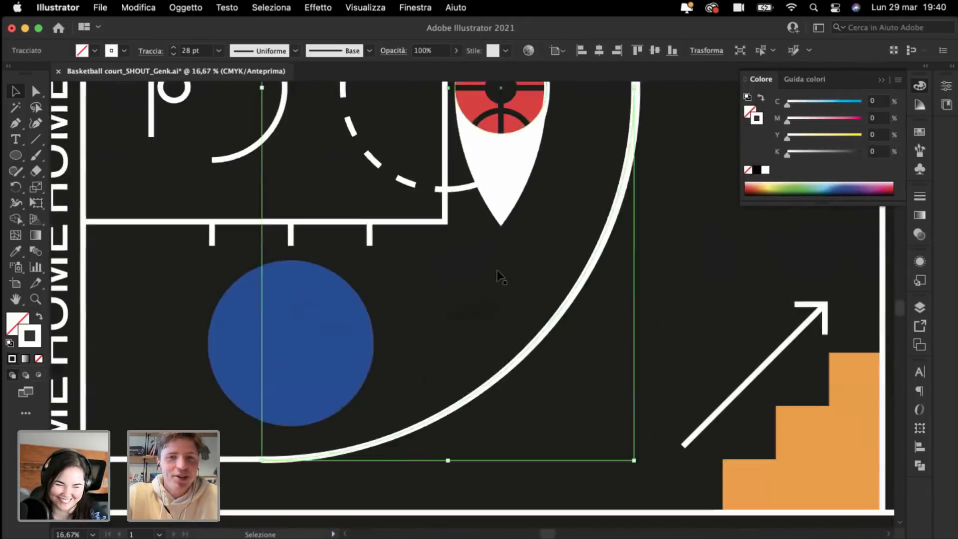
scroll(498, 275, down, 5)
drag(583, 315, 586, 318)
key(super+minus)
key(super+plus)
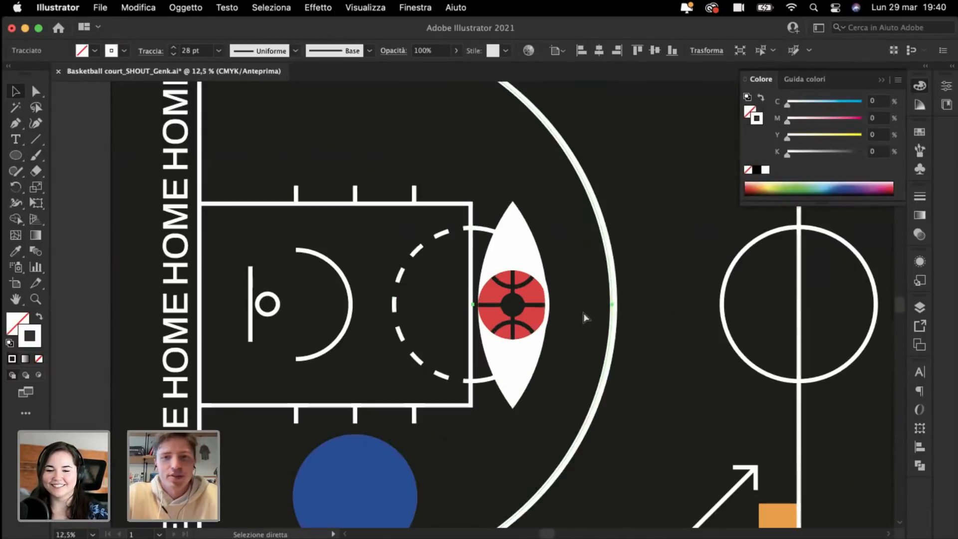
click(606, 298)
drag(613, 286, 619, 305)
key(super+minus)
key(super+z)
key(super+plus)
Step: Shift the arc slightly right so its top end lines up with the three-point line
scroll(580, 248, up, 5)
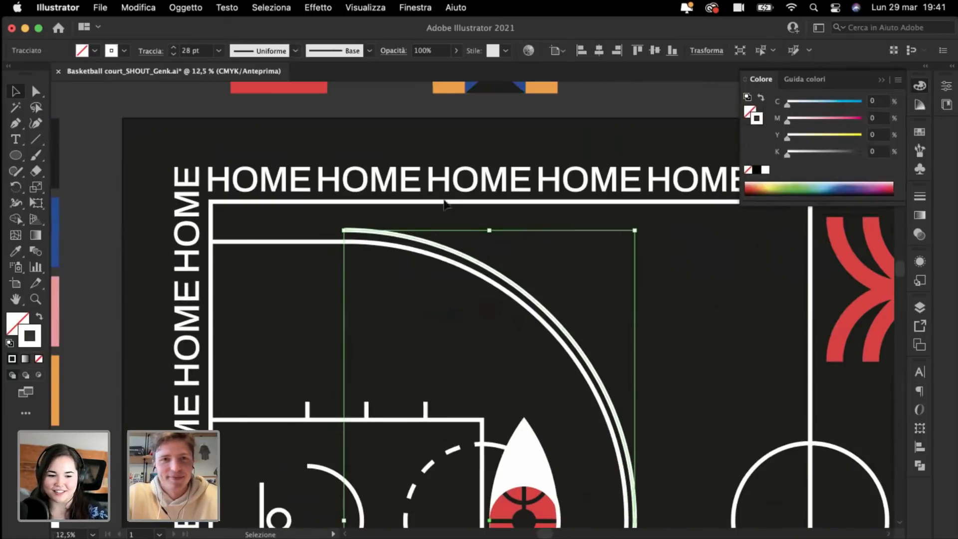
key(super+plus)
key(super+plus)
scroll(399, 192, up, 8)
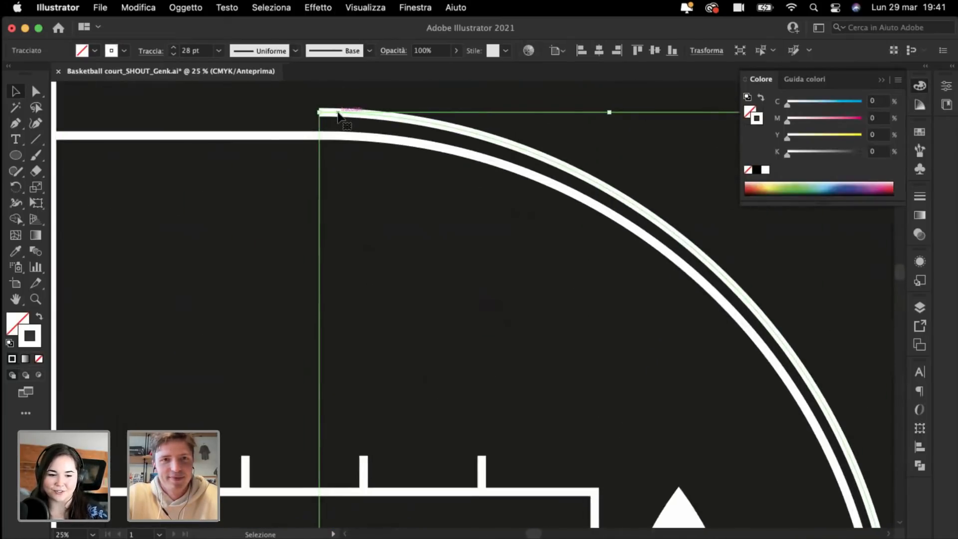
drag(337, 116, 346, 113)
Step: Type 'YOU COULD DO IT!' on the outer arc path and match the white HOME lettering style
key(super+minus)
key(super+minus)
key(super+minus)
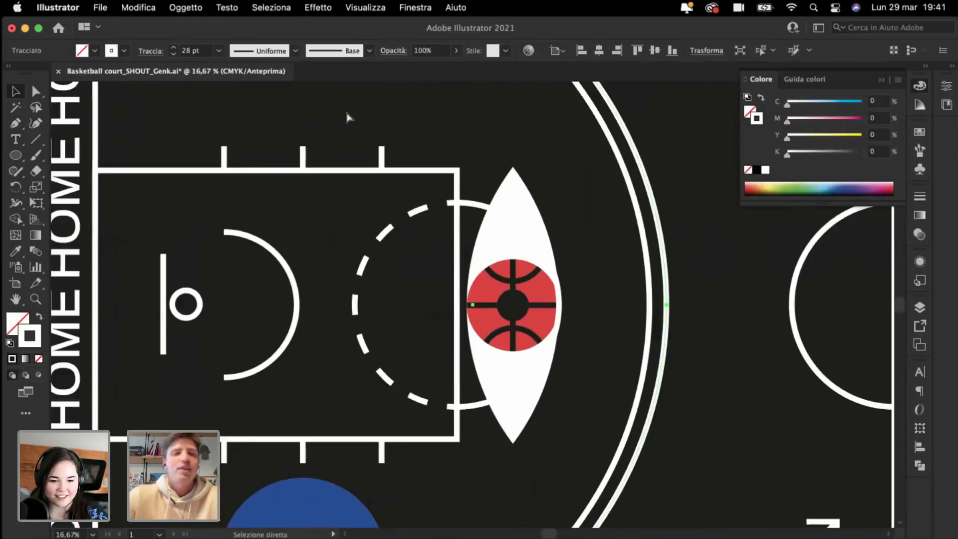
scroll(347, 115, up, 3)
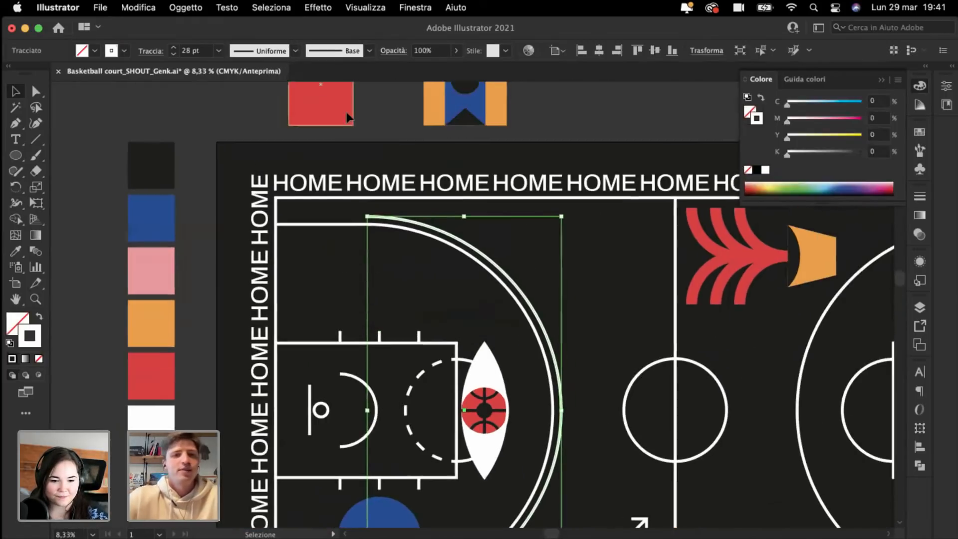
click(15, 141)
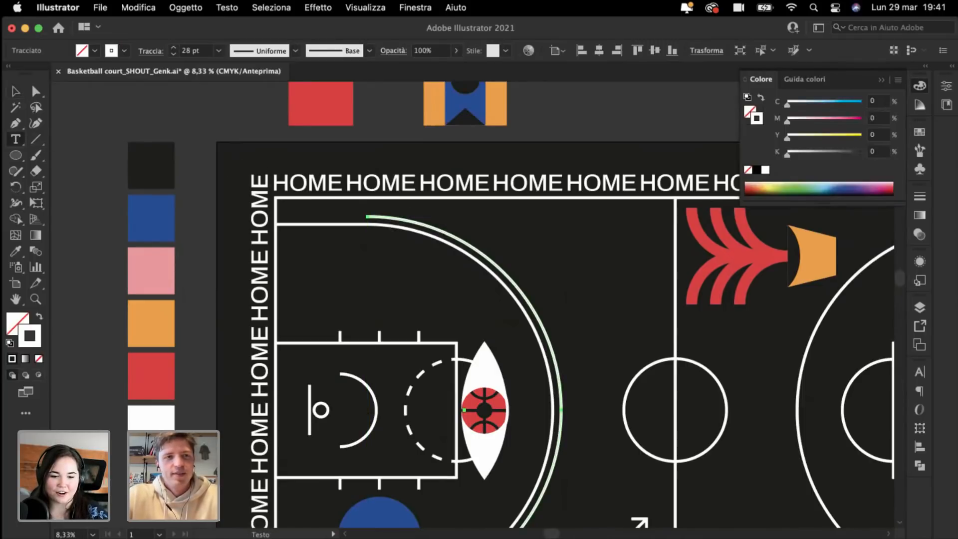
drag(15, 142, 77, 170)
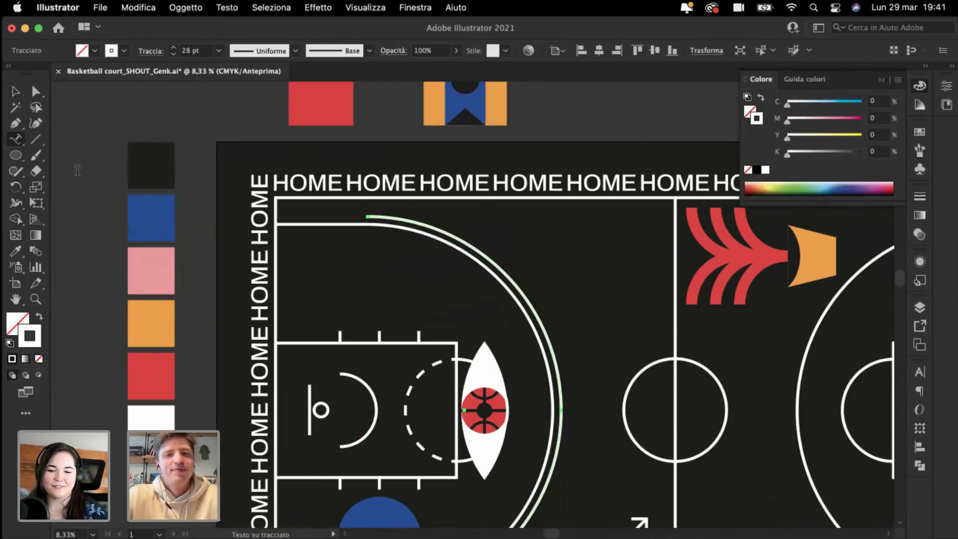
click(504, 266)
text(HOME)
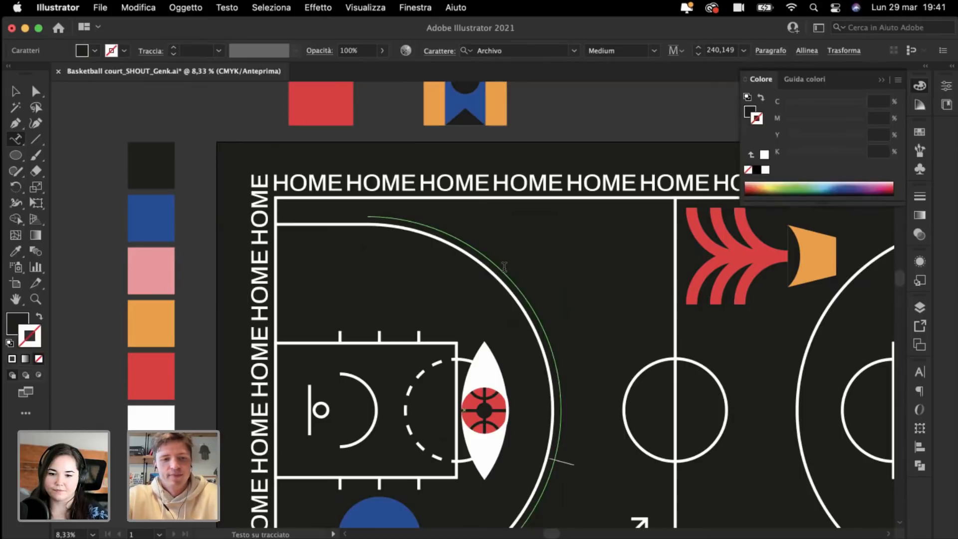
key(super+a)
click(15, 251)
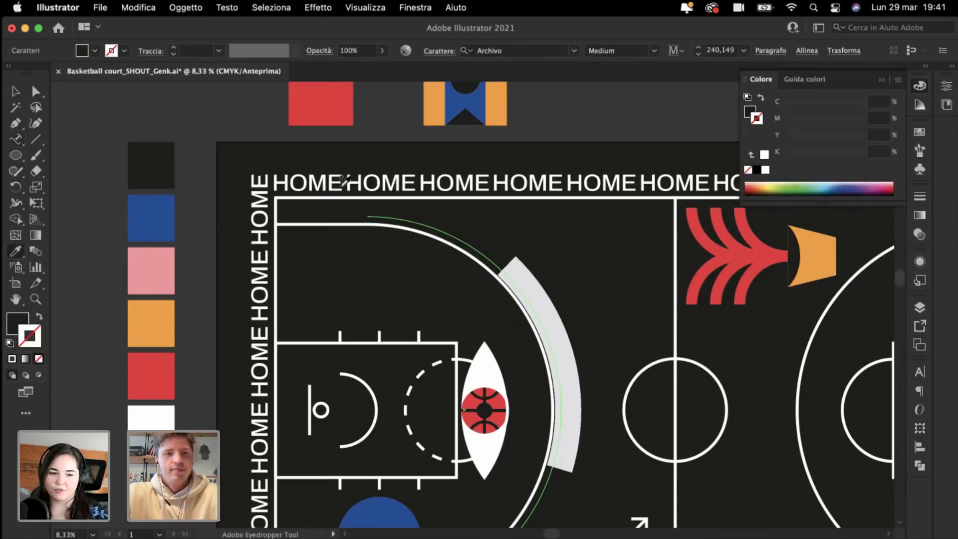
click(265, 192)
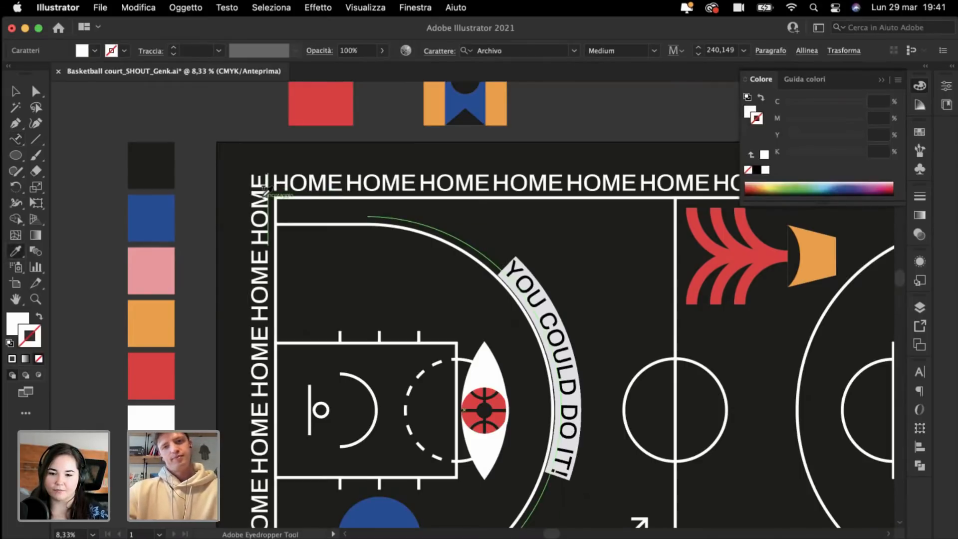
key(v)
super+click(92, 233)
Step: Slide the arc text up along the path so it starts near the arc's top
key(super+minus)
key(super+minus)
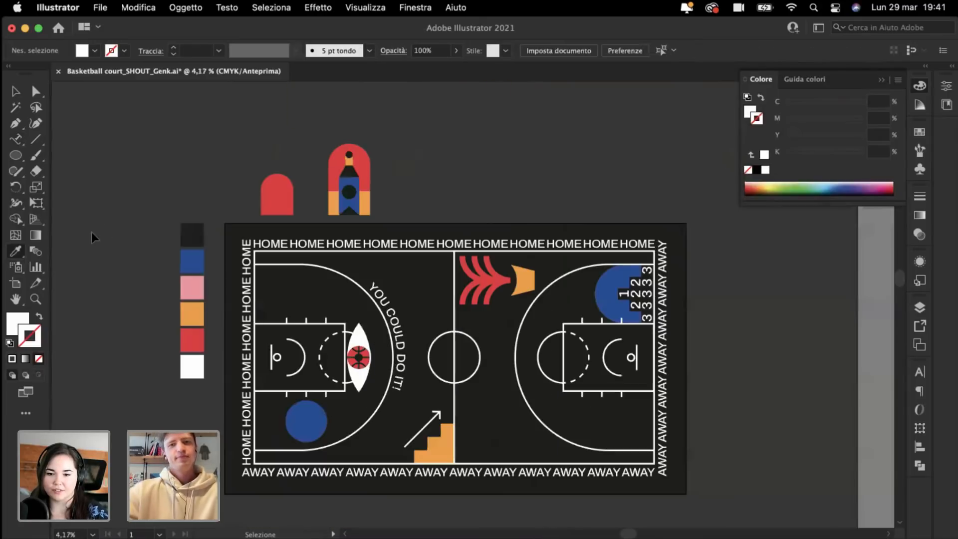
key(super+plus)
key(super+plus)
scroll(93, 232, left, 2)
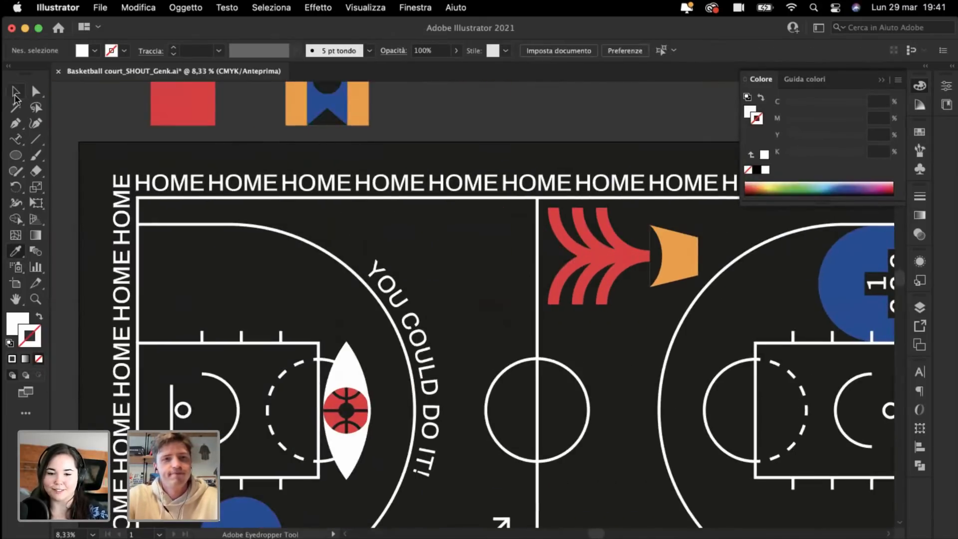
click(17, 98)
click(446, 384)
scroll(446, 384, down, 3)
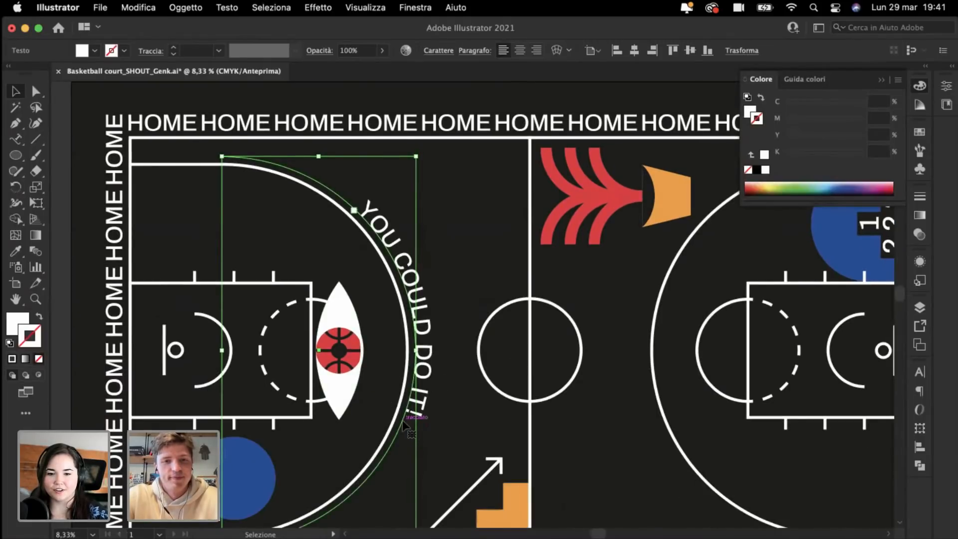
drag(403, 423, 434, 334)
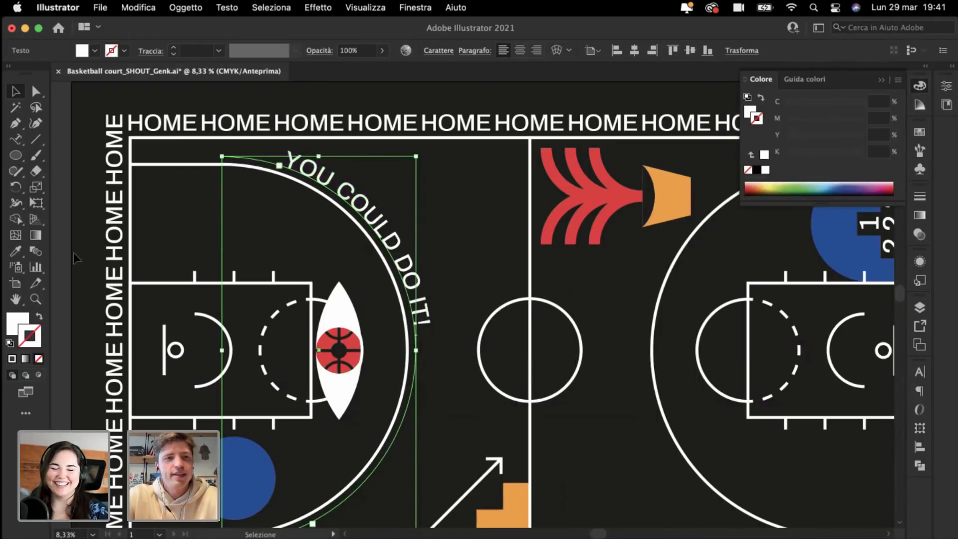
click(61, 254)
scroll(61, 254, down, 3)
Step: Place a copy of the arc text on the right three-point arc, rotated along its lower side
scroll(61, 254, left, 4)
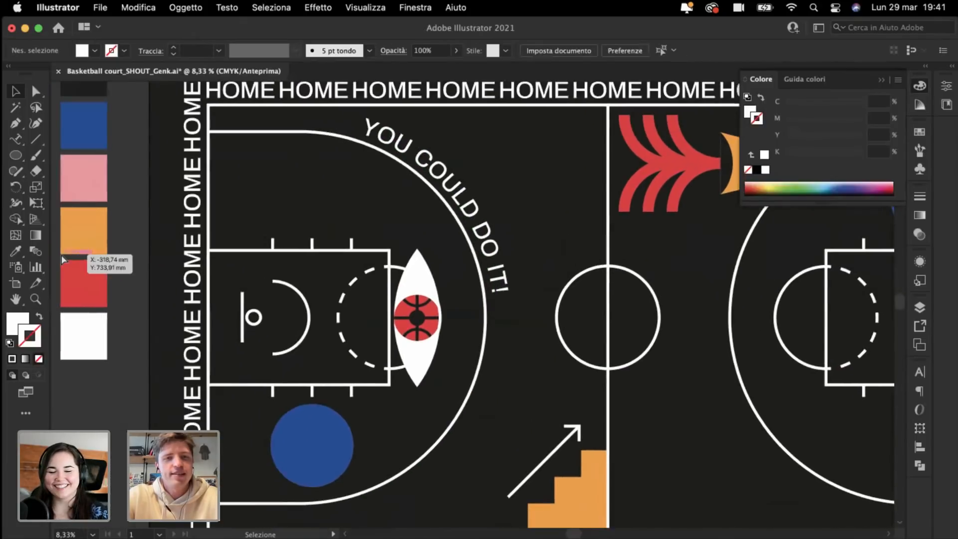
key(super+minus)
key(super+minus)
key(super+plus)
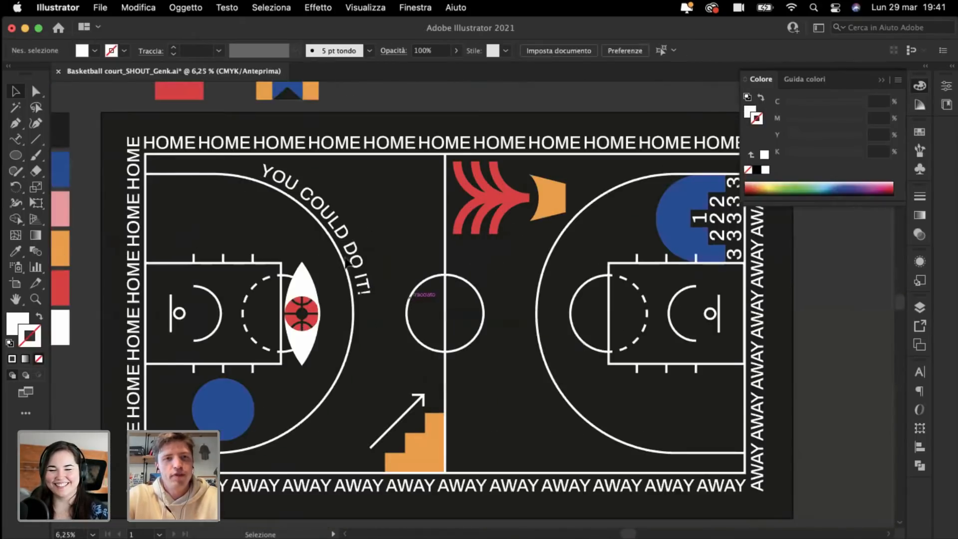
drag(259, 209, 359, 274)
key(super+plus)
key(super+plus)
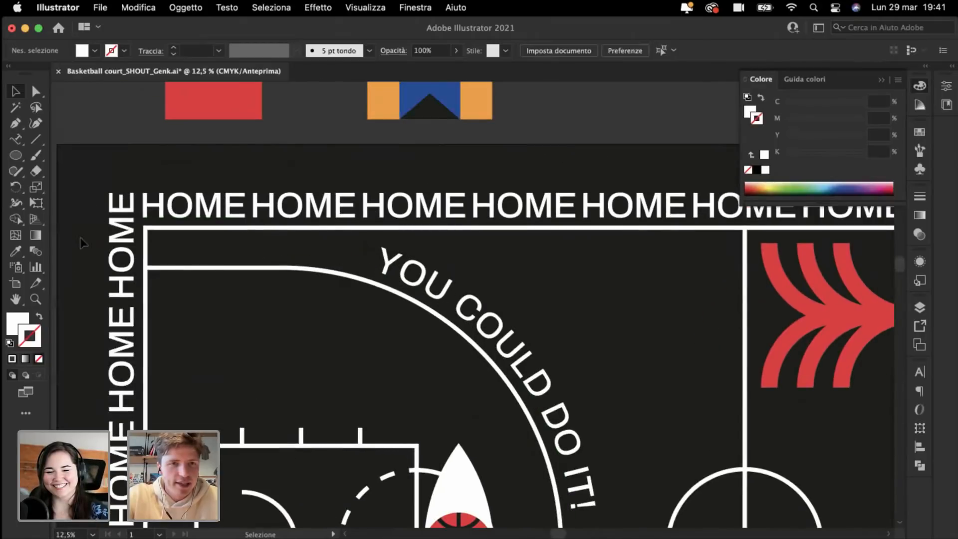
scroll(81, 247, left, 3)
key(super+minus)
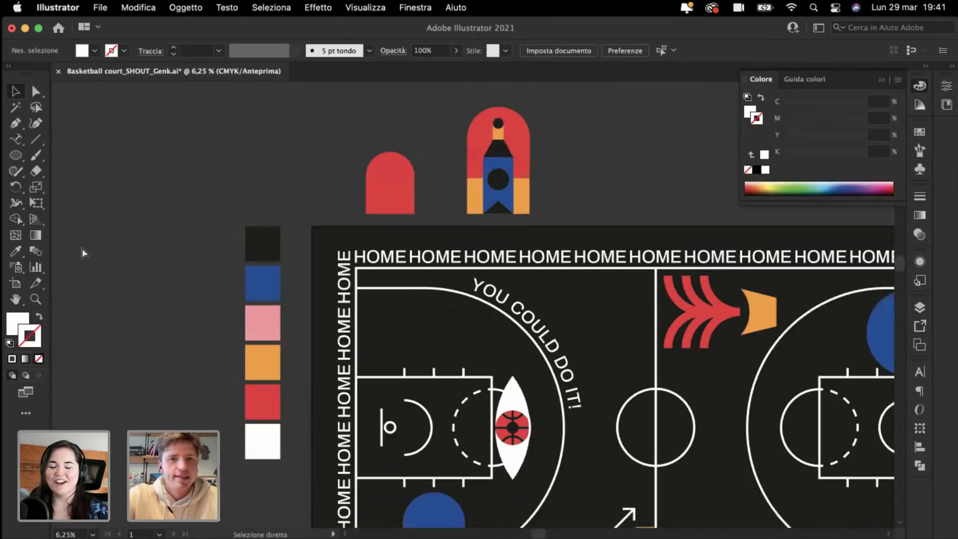
scroll(82, 247, down, 5)
scroll(82, 247, up, 5)
scroll(82, 247, left, 2)
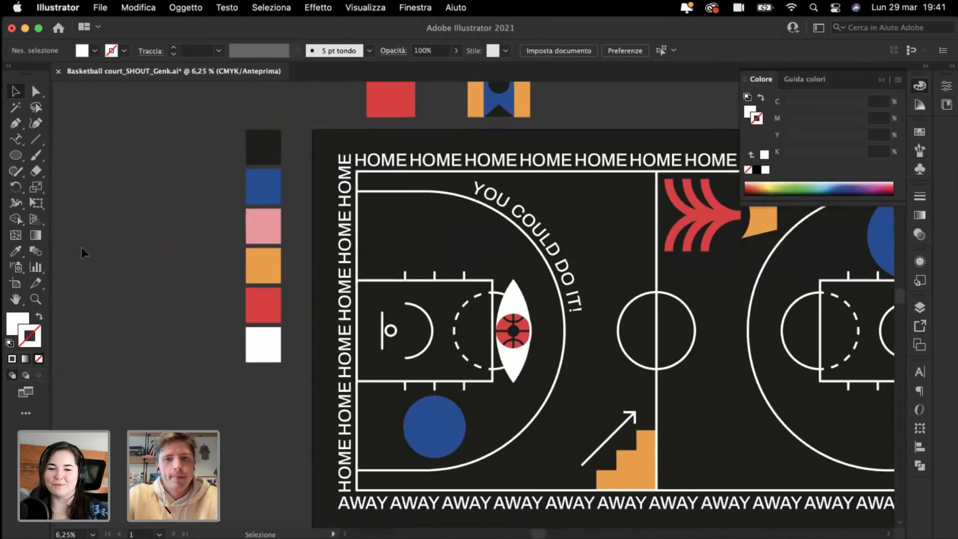
scroll(82, 247, right, 5)
scroll(278, 257, right, 2)
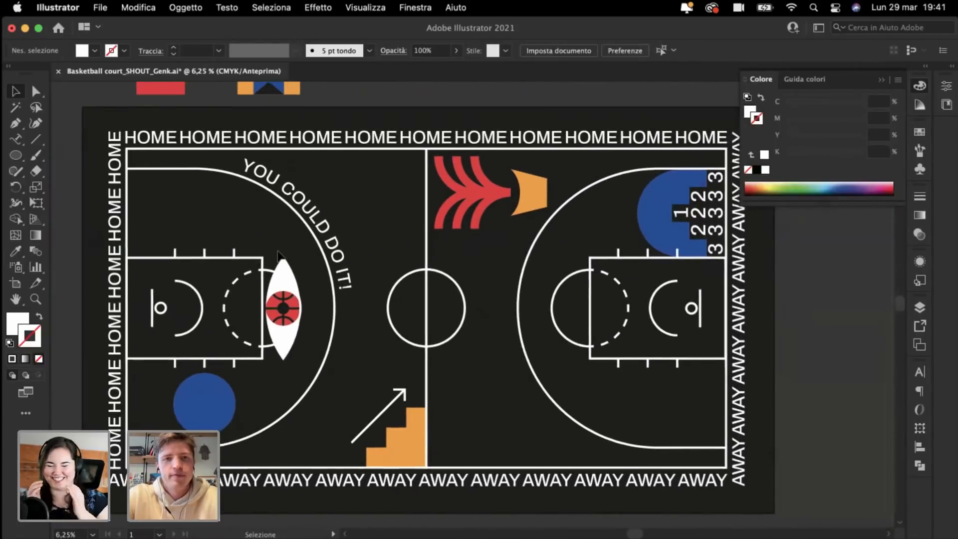
drag(248, 231, 597, 232)
drag(458, 157, 453, 396)
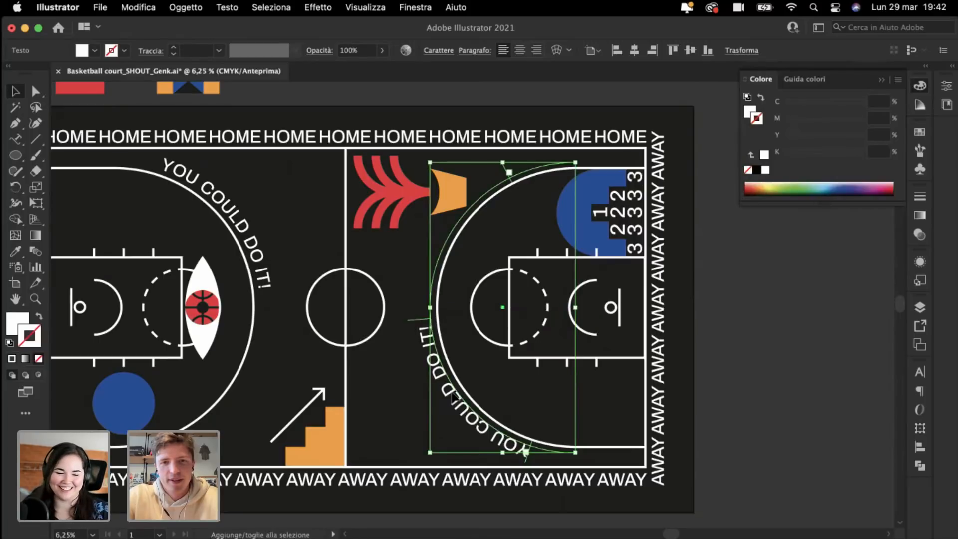
Step: Nudge the copied arc text slightly into its final position
key(super+plus)
key(super+plus)
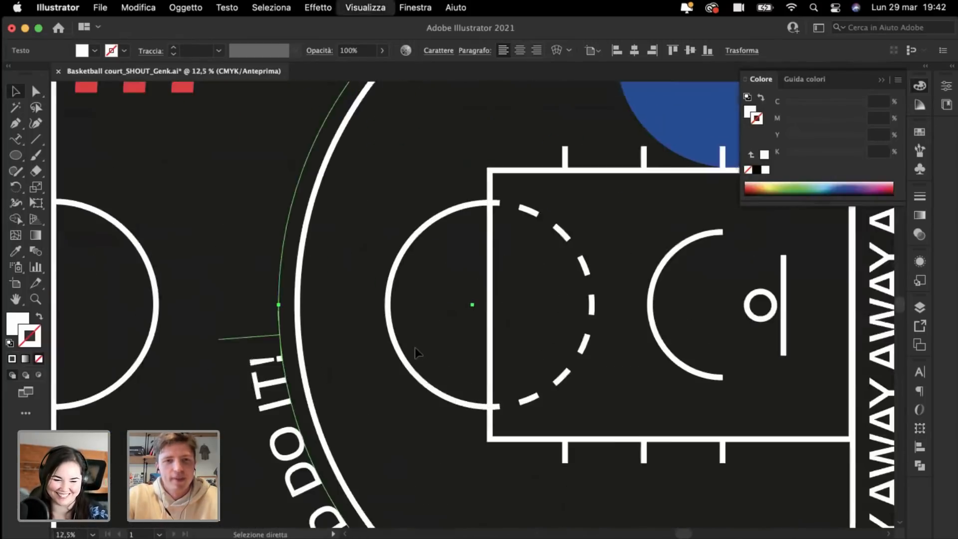
drag(344, 387, 344, 388)
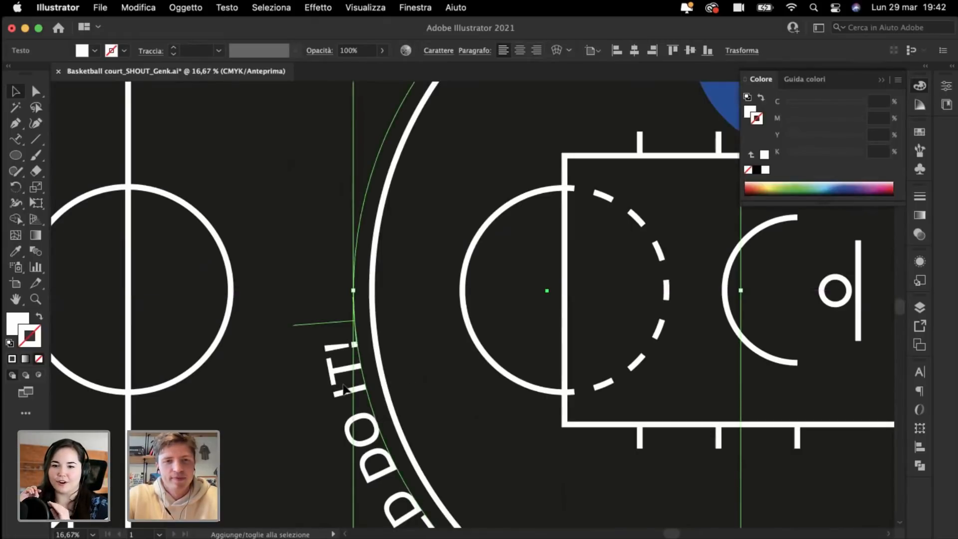
key(super+minus)
key(super+minus)
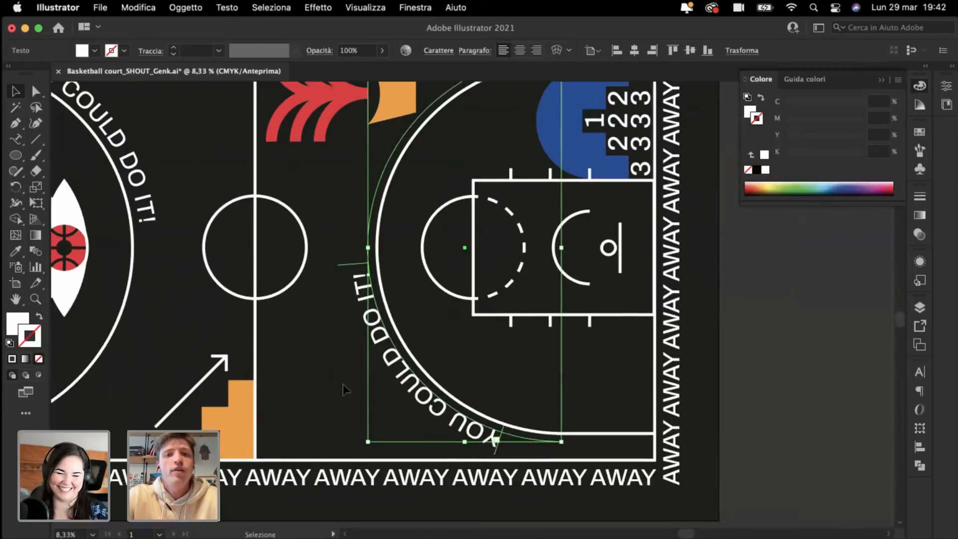
click(321, 385)
Step: Move an AWAY word into the right key's dashed circle and retype it as YOU / SUCK on two lines
key(super+plus)
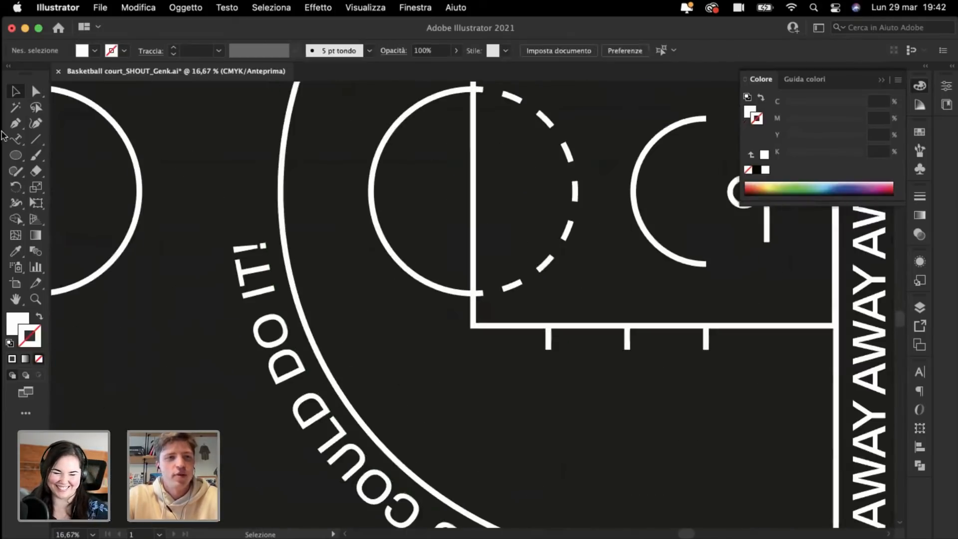
drag(871, 330, 500, 205)
double_click(498, 202)
double_click(498, 203)
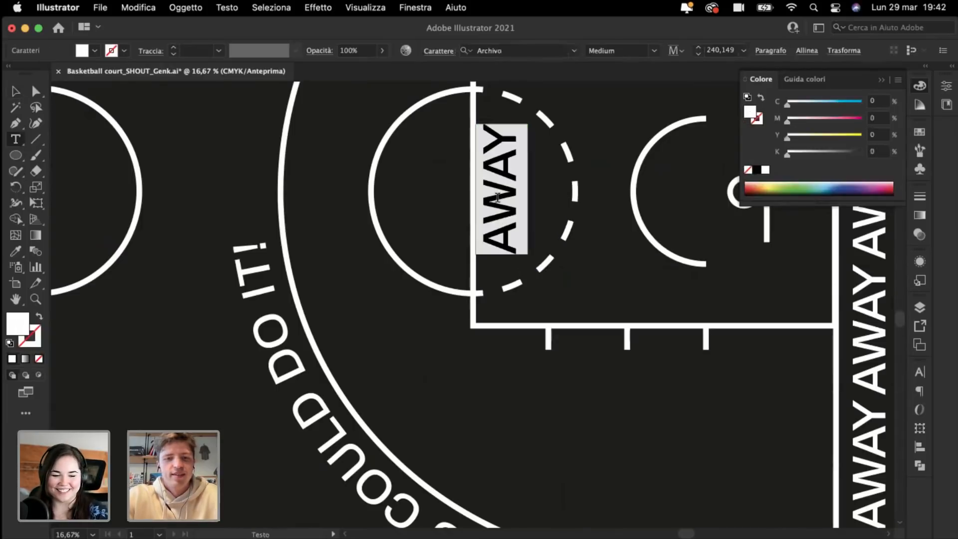
text(YOU)
key(Return)
text(SUCK)
Step: Centre-align the YOU and SUCK lines in the Paragraph settings
key(super+a)
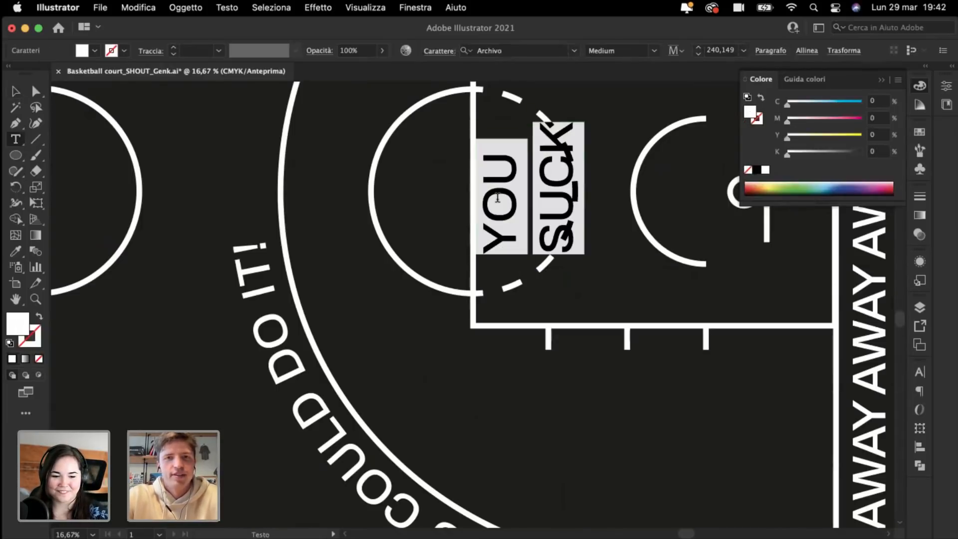
click(807, 50)
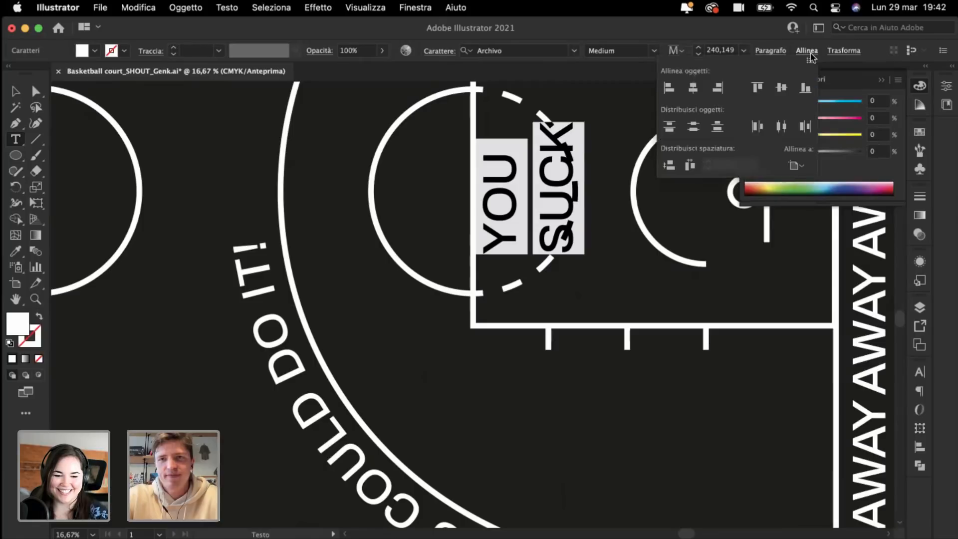
click(808, 52)
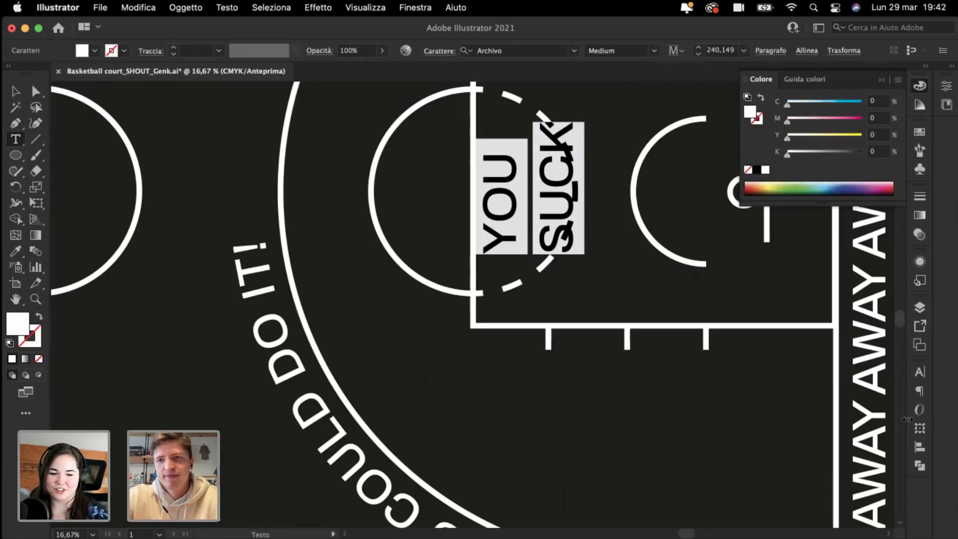
click(920, 392)
click(780, 387)
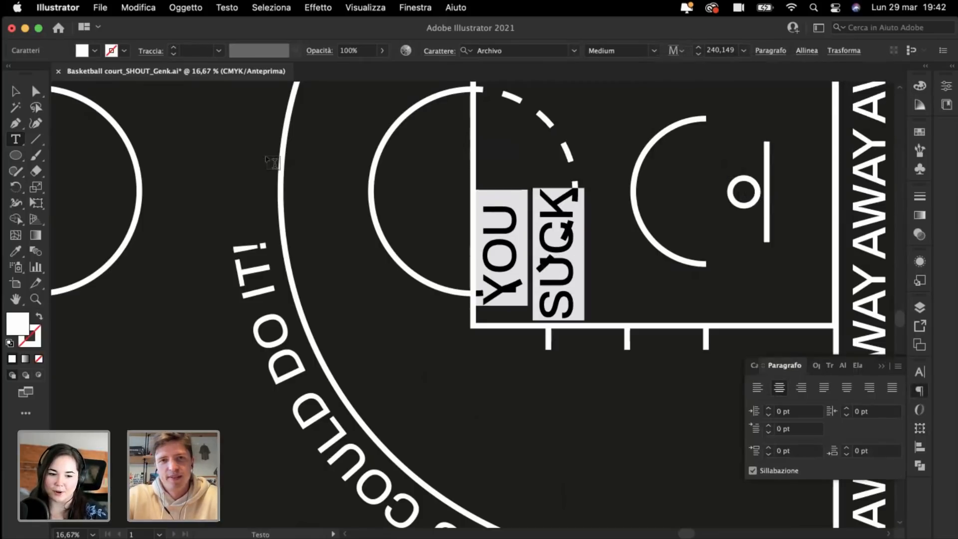
click(16, 92)
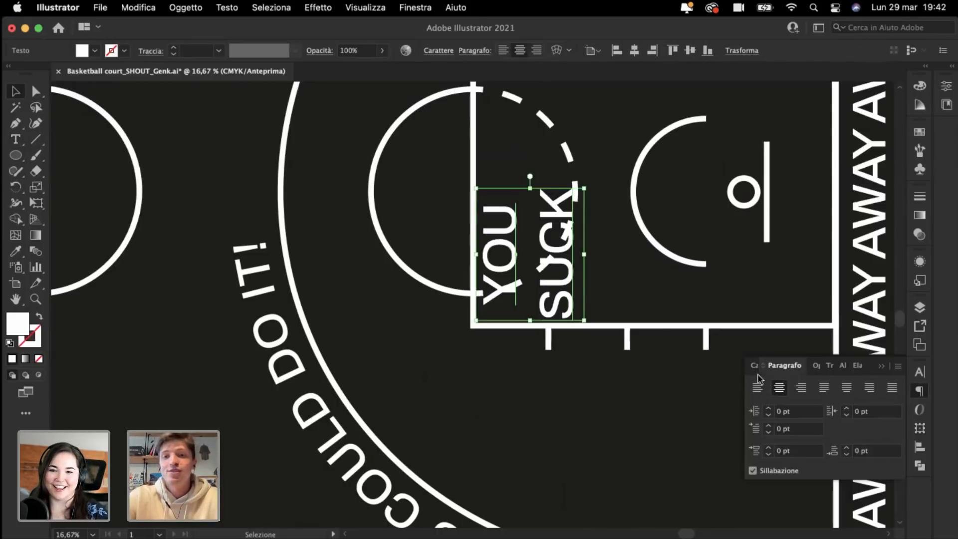
Step: Reduce the leading to 210 pt, rotate the text 180° and move it up into the circle
click(754, 367)
click(869, 380)
key(shift+Down)
key(shift+Down)
key(shift+Down)
key(shift+Down)
key(shift+Down)
key(shift+Down)
key(shift+Down)
key(shift+Down)
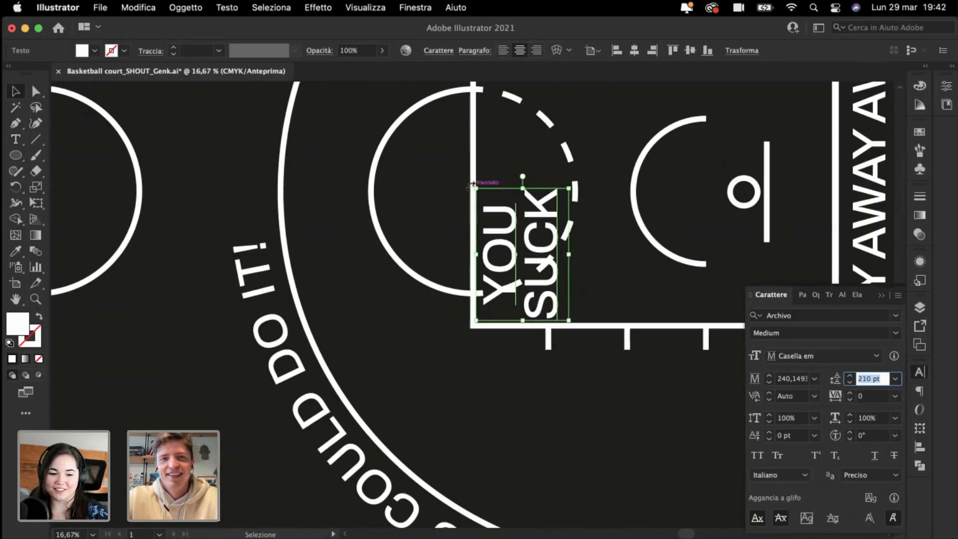
drag(461, 189, 562, 352)
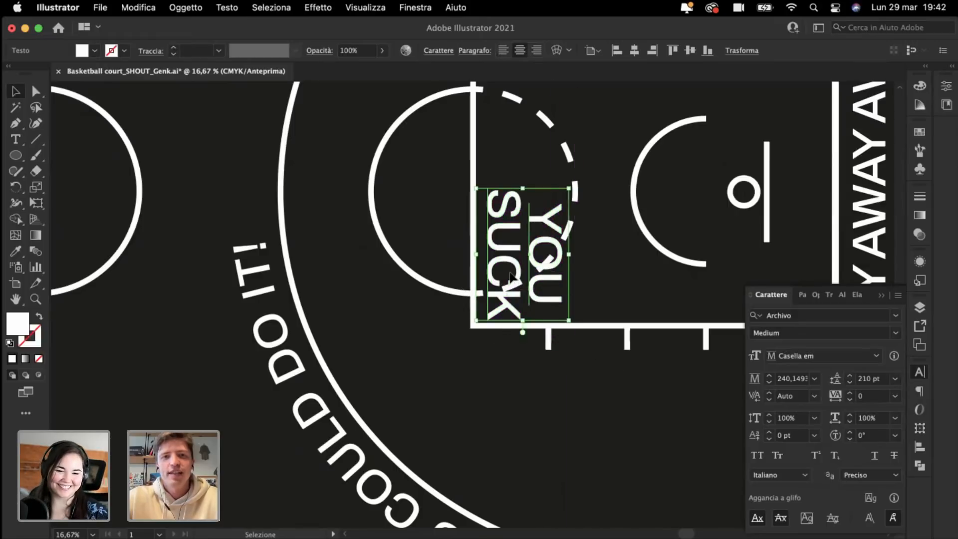
drag(494, 281, 510, 212)
Step: Lower the YOU SUCK leading to 200 pt and shift the text slightly left
click(454, 418)
key(super+minus)
key(super+minus)
key(super+minus)
key(super+plus)
key(super+plus)
key(super+plus)
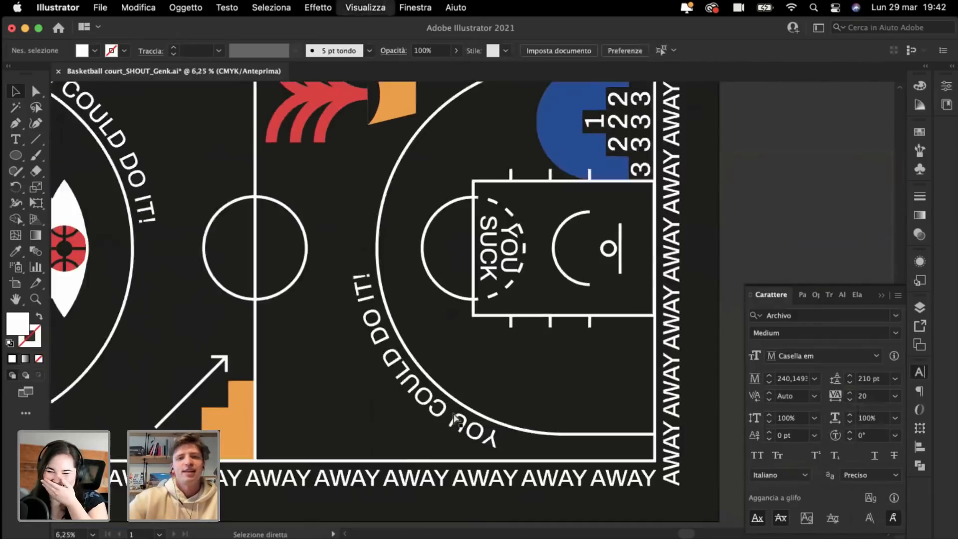
scroll(440, 257, up, 2)
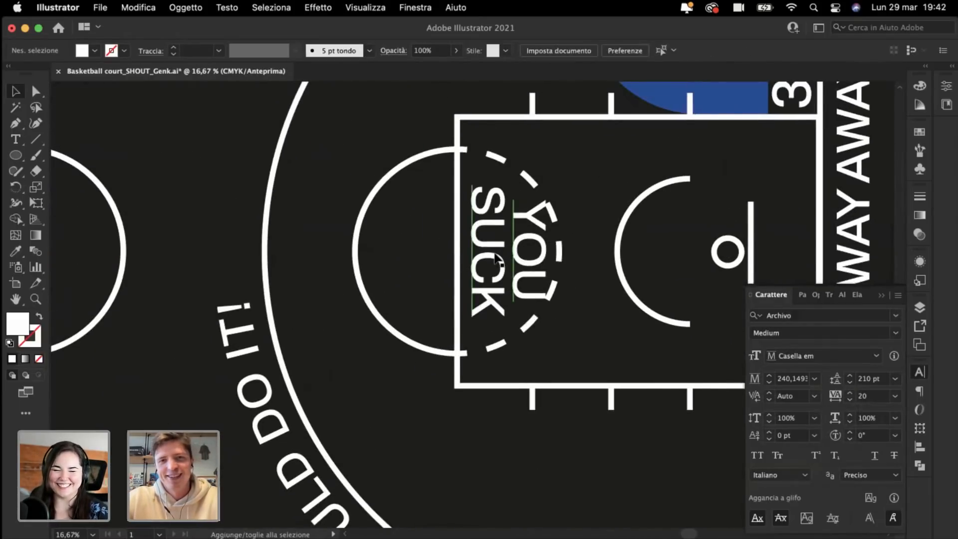
click(871, 380)
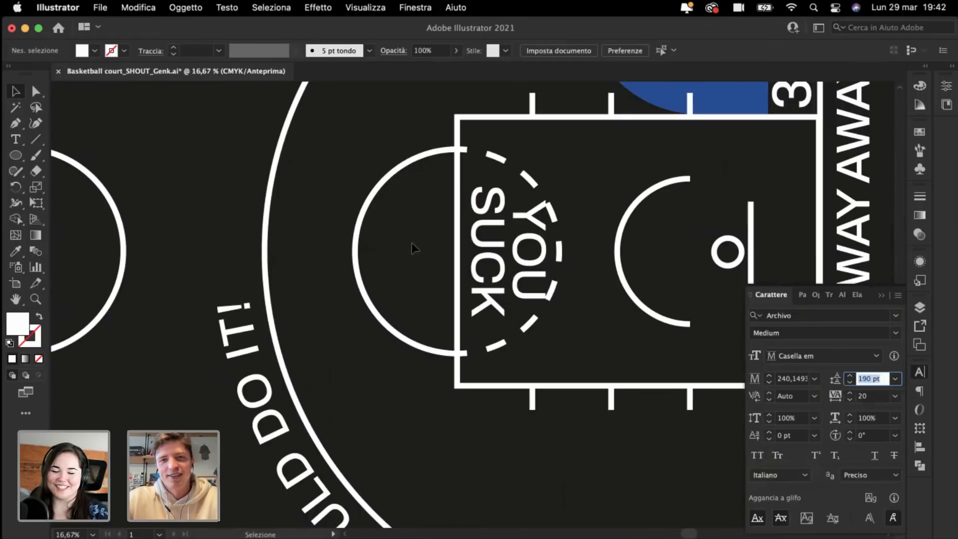
click(514, 263)
click(869, 379)
key(shift+Down)
key(shift+Down)
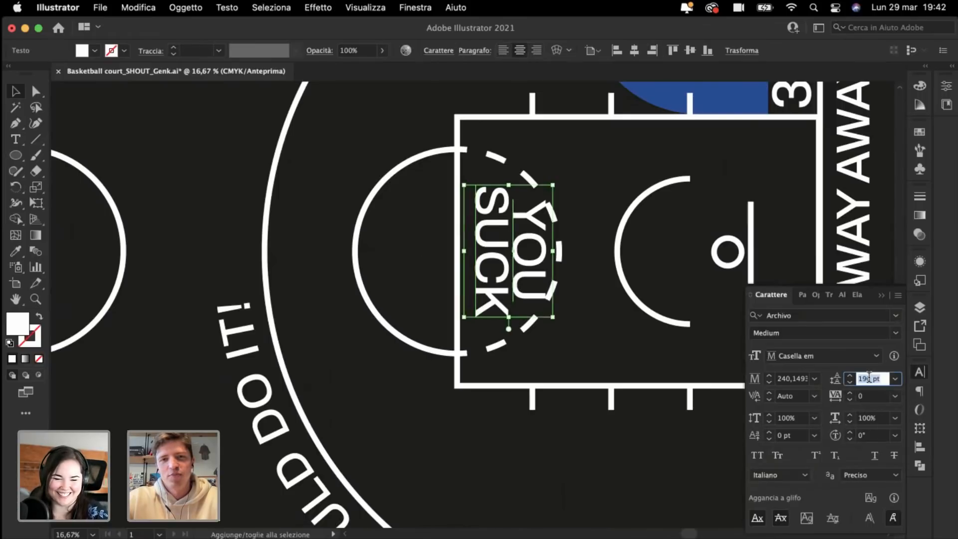
key(shift+Up)
drag(492, 258, 487, 259)
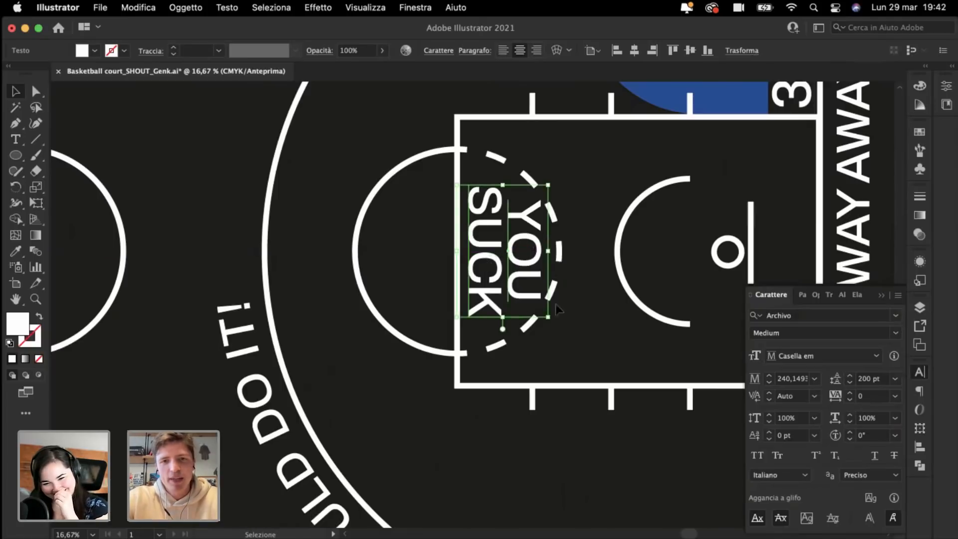
Step: Tighten the YOU SUCK tracking to -10
click(525, 329)
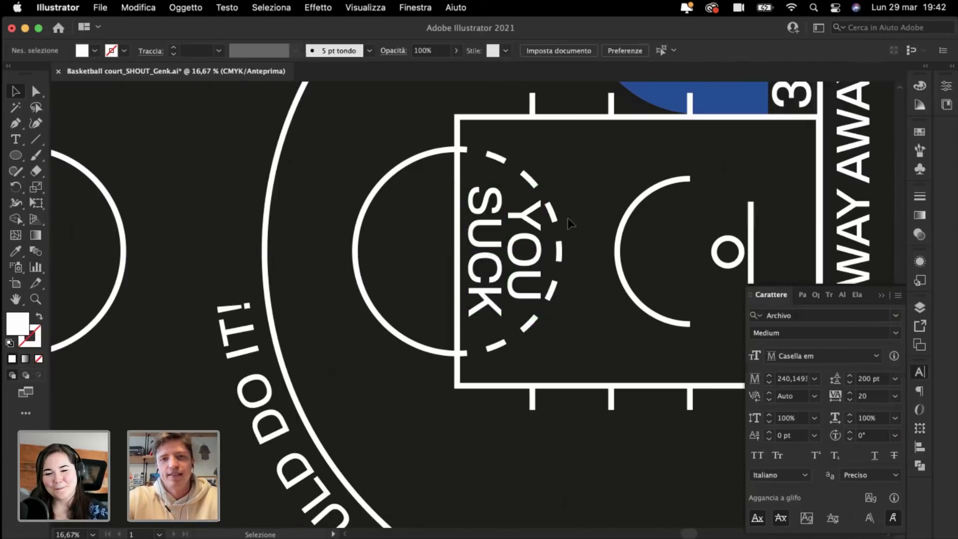
key(super+minus)
scroll(569, 221, left, 5)
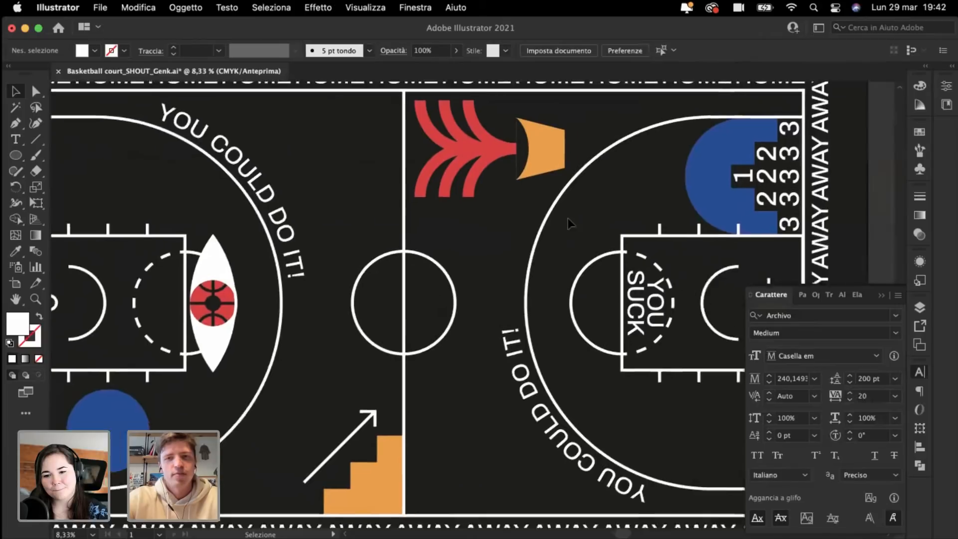
scroll(568, 219, right, 3)
key(super+plus)
key(super+plus)
click(602, 311)
scroll(602, 312, right, 2)
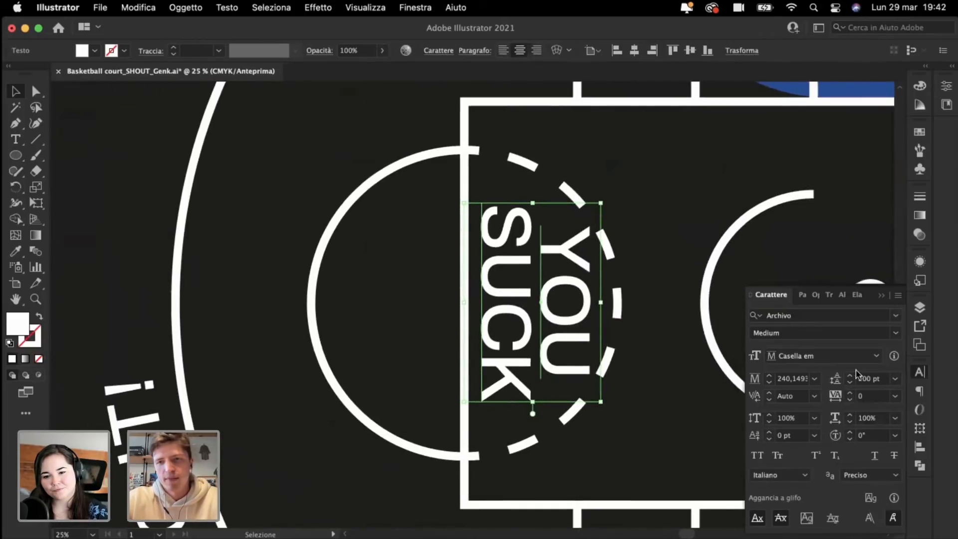
click(865, 395)
text(-10)
key(Return)
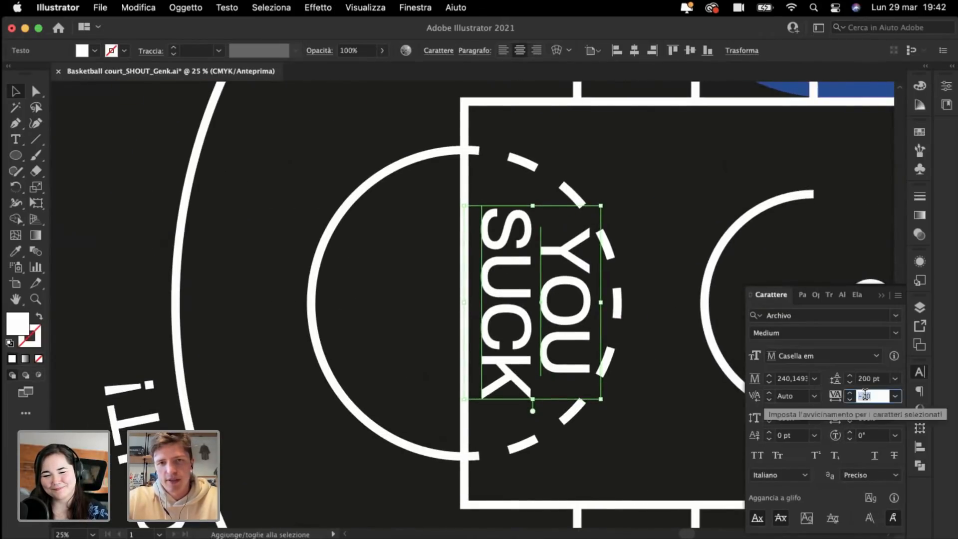
Step: Kern the gap between Y and O to -60, leaving the O–U gap at zero
double_click(561, 269)
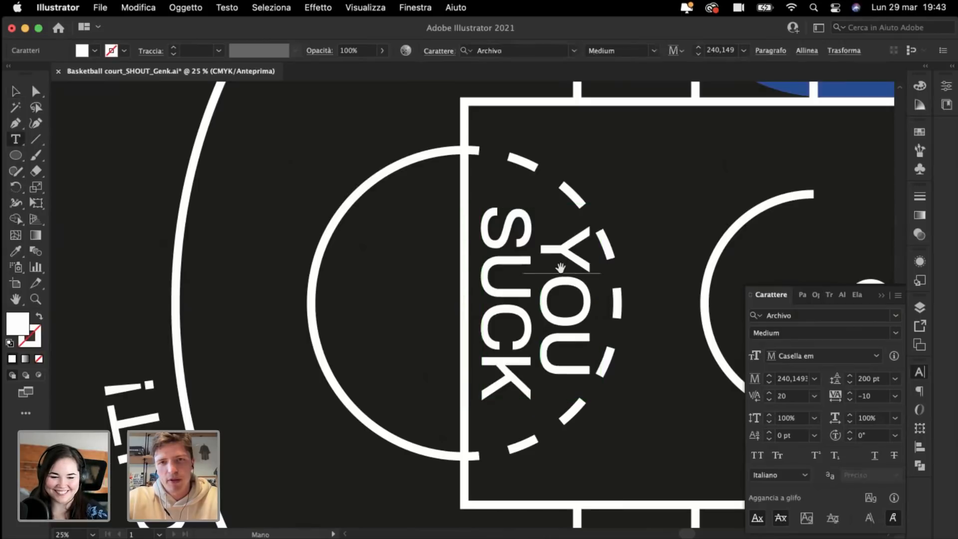
key(alt+Left)
key(alt+Left)
key(alt+Left)
key(alt+Left)
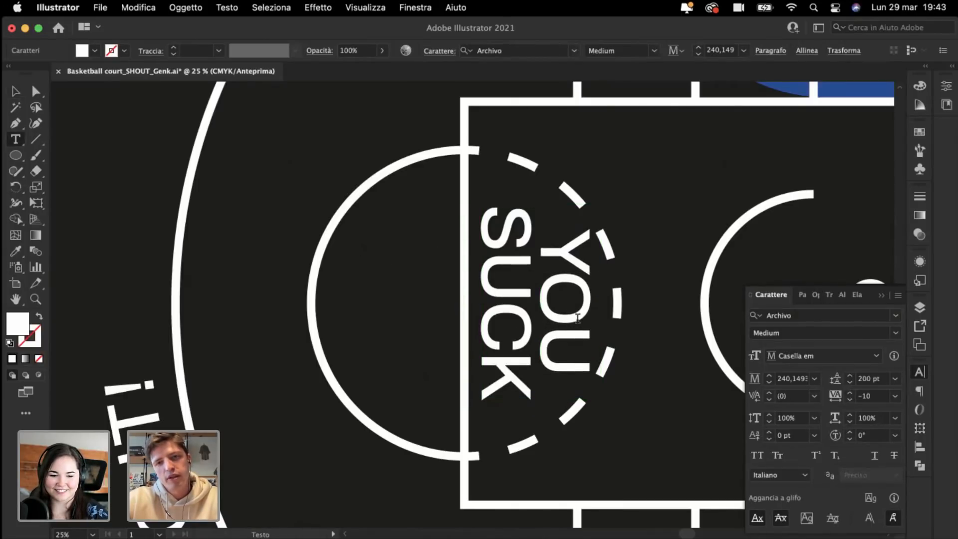
key(alt+Right)
key(alt+Left)
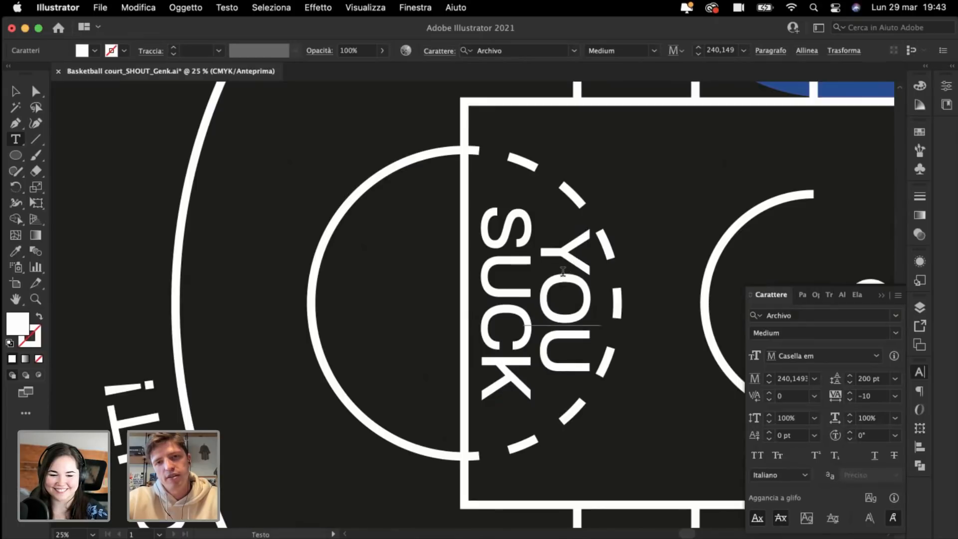
click(563, 271)
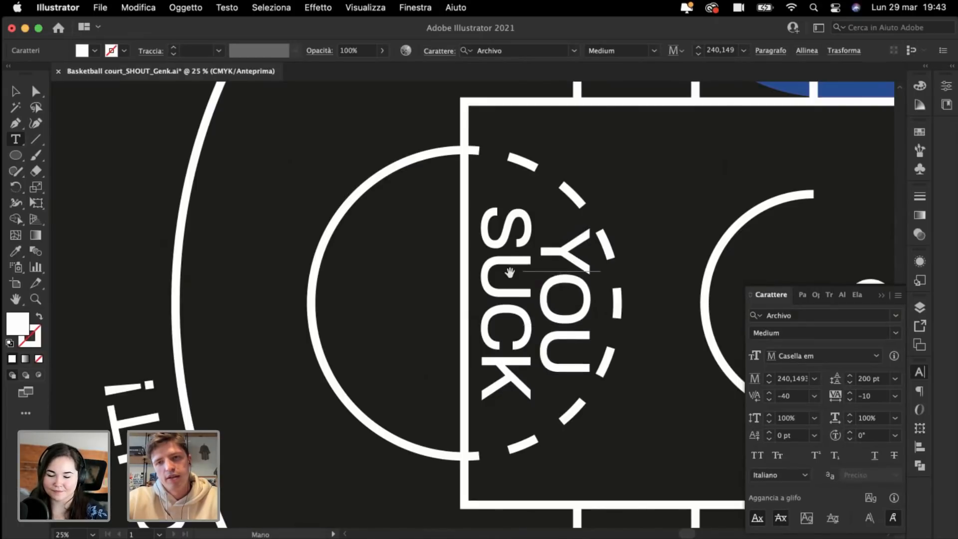
key(alt+Left)
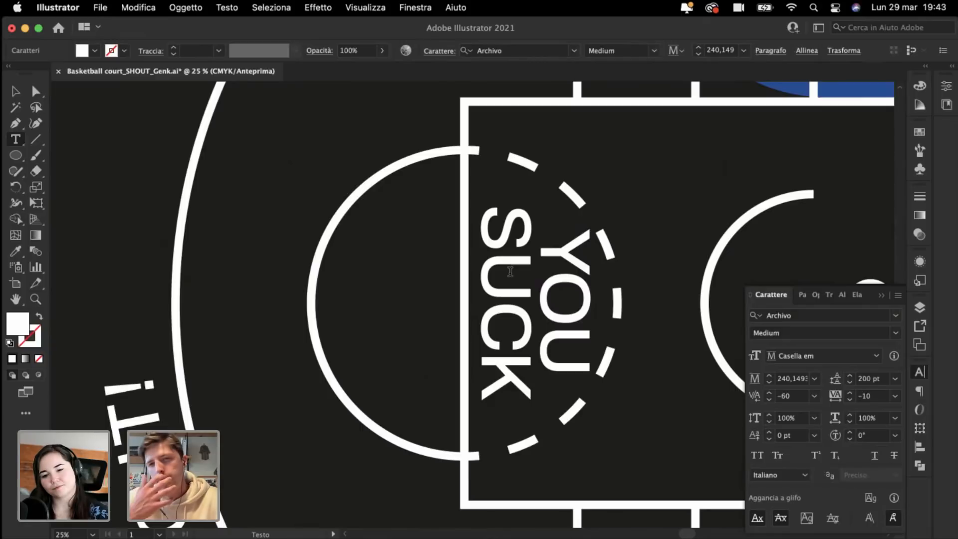
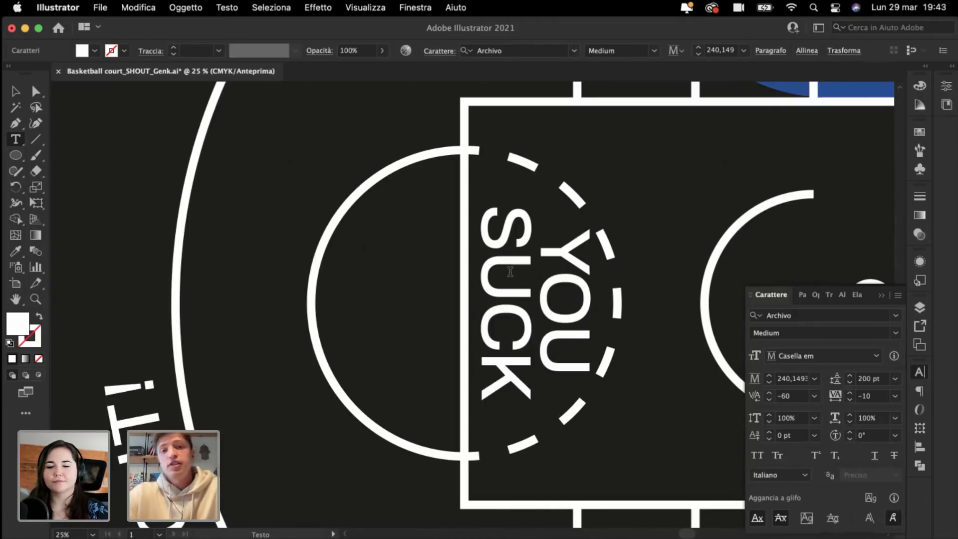
Step: Zoom out twice and scroll left until the entire court, including its left end, is visible
key(super+minus)
key(super+minus)
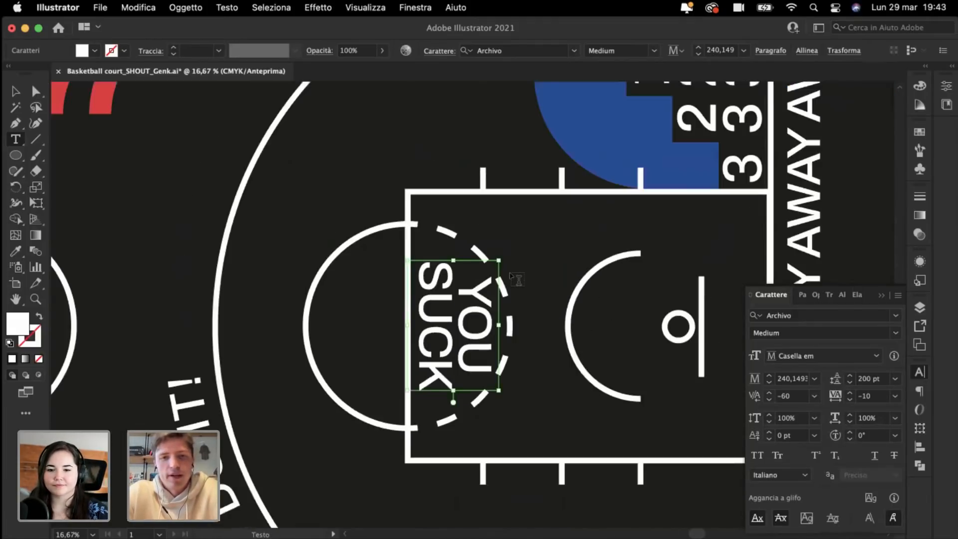
scroll(421, 253, left, 5)
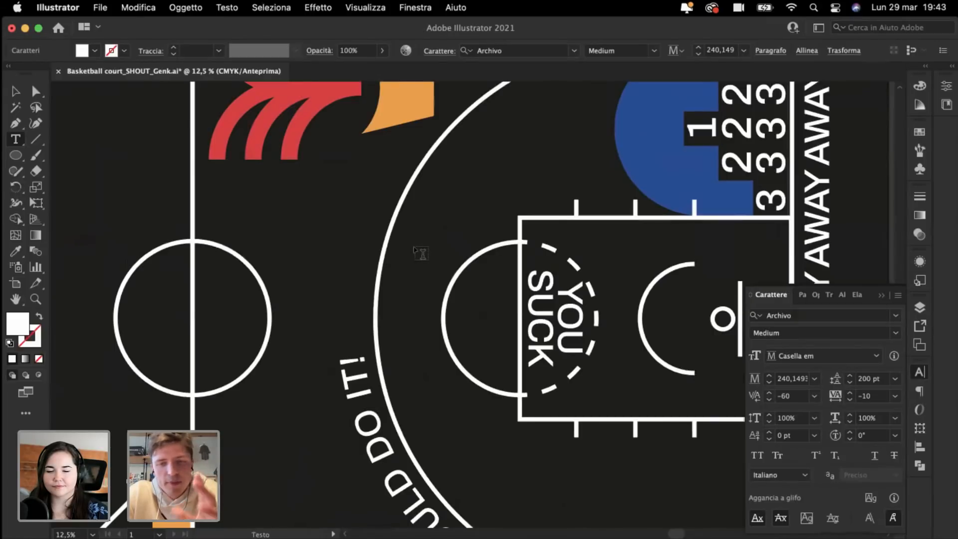
key(super+minus)
scroll(421, 253, left, 3)
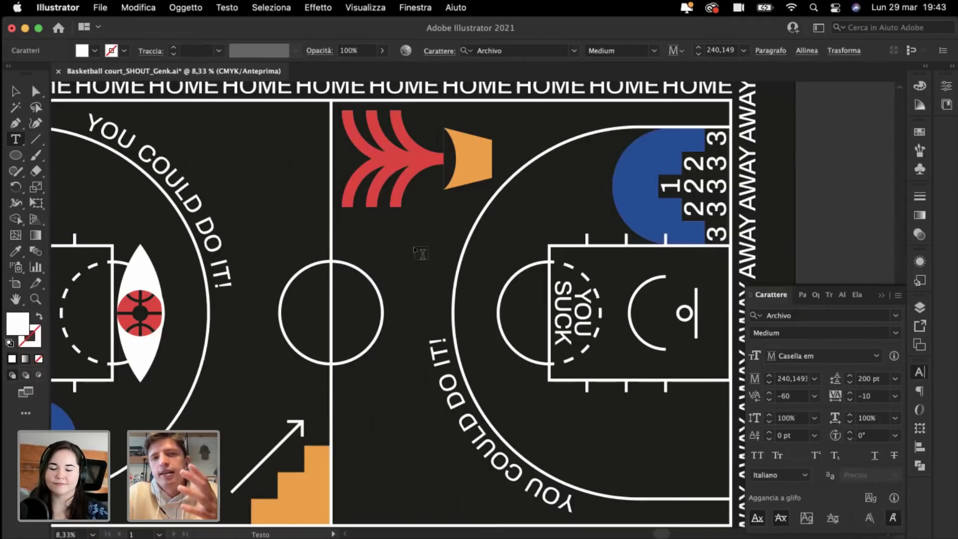
scroll(420, 254, left, 3)
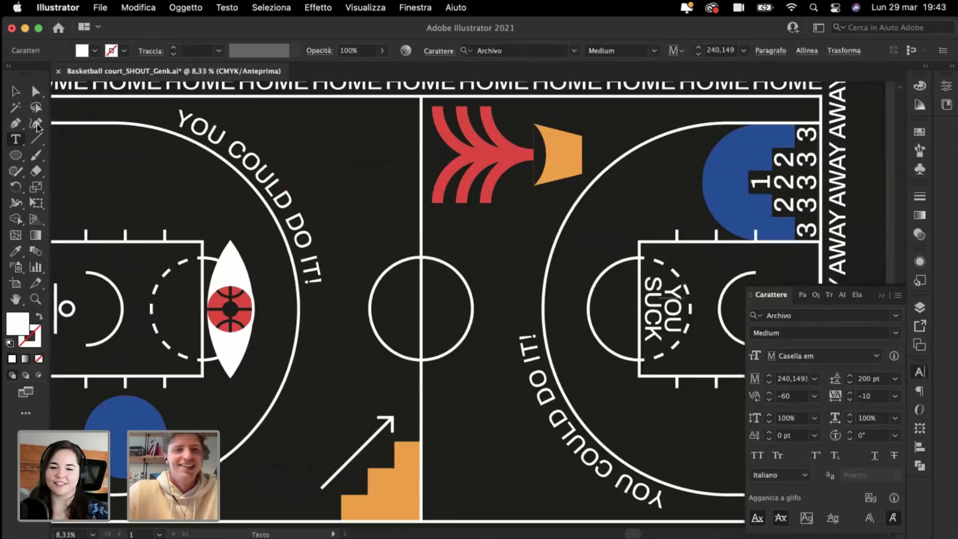
Step: Duplicate the YOU COULD DO IT! path text along the arc and retype the copy as AIRBALLLL
click(16, 91)
key(super+minus)
scroll(428, 261, left, 3)
scroll(428, 261, up, 2)
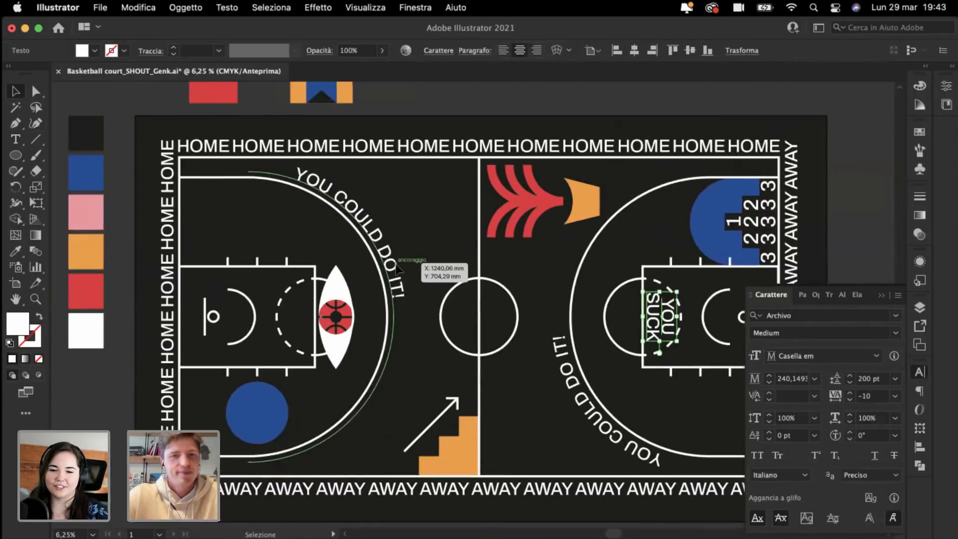
drag(398, 279, 468, 279)
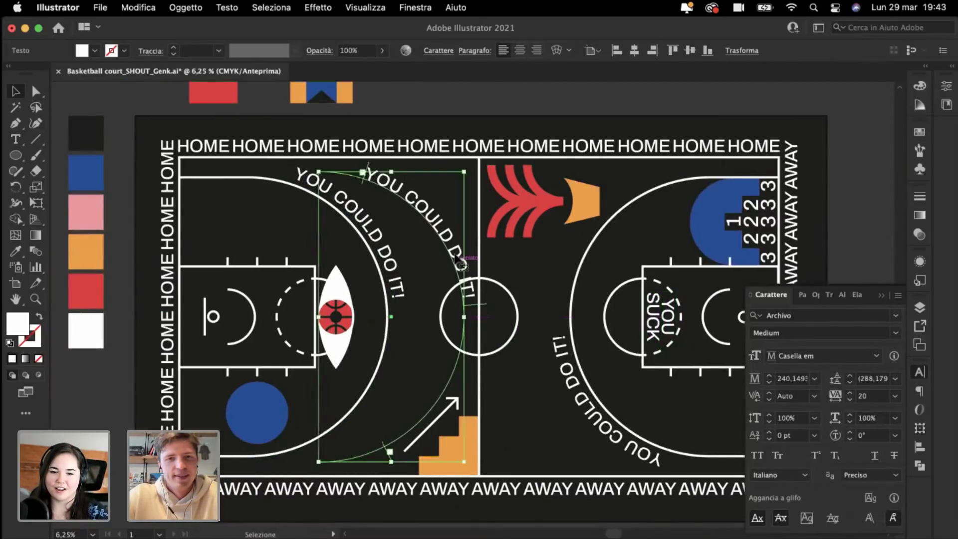
triple_click(457, 248)
text(AIRBALLLL)
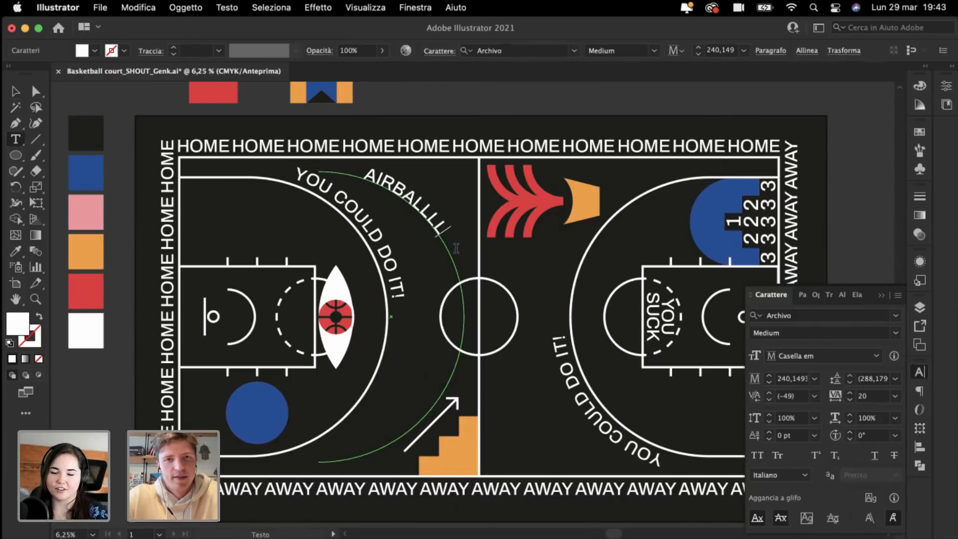
click(16, 91)
Step: Undo an accidental change so the AIRBALLLL text is restored
click(231, 320)
scroll(231, 320, left, 5)
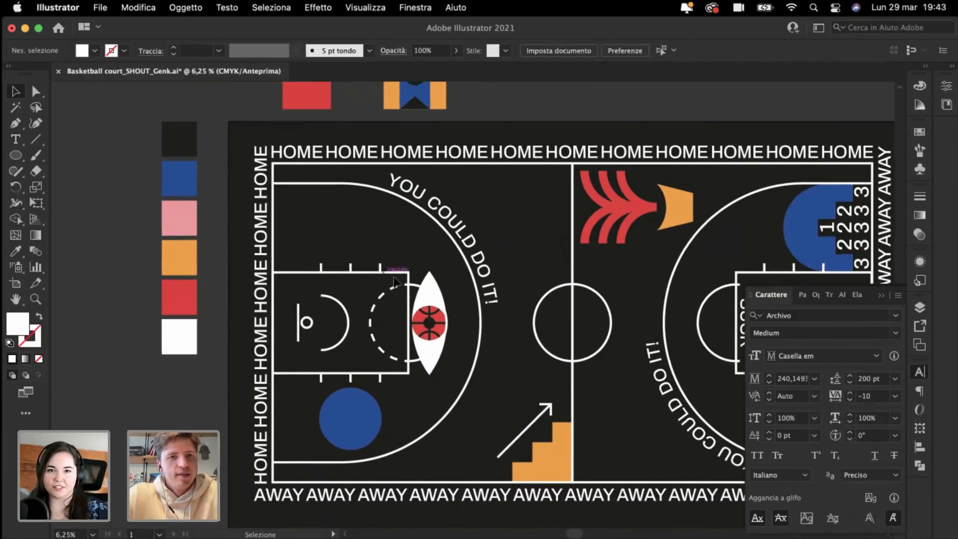
scroll(494, 280, down, 2)
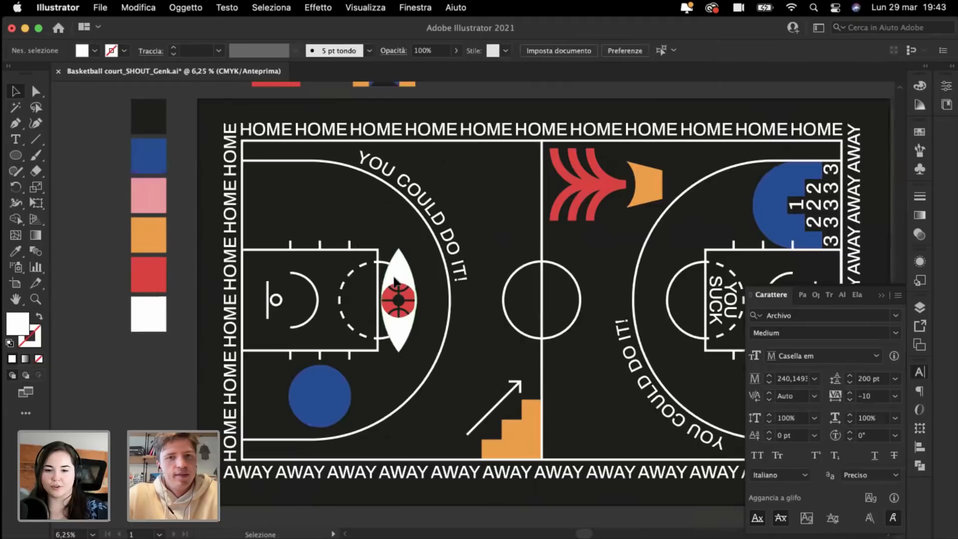
click(15, 158)
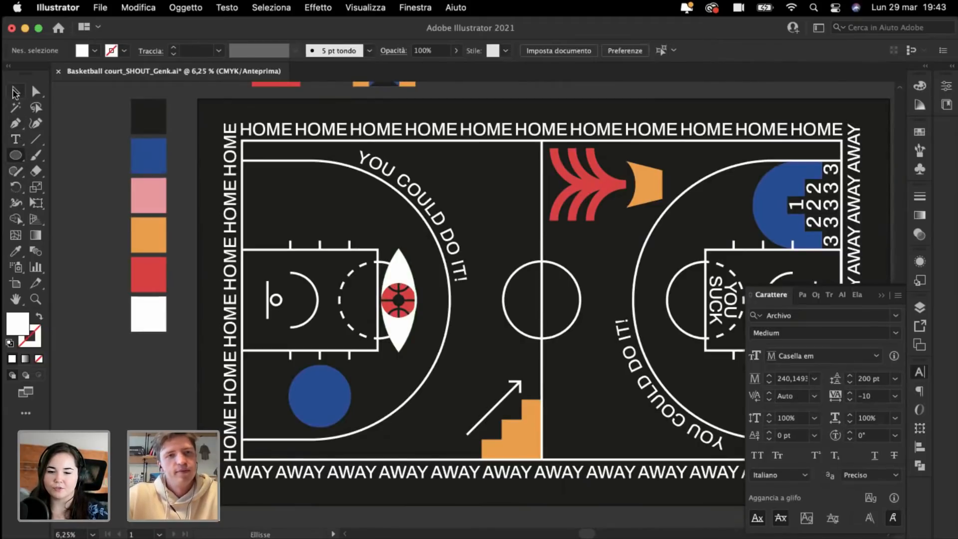
key(super+z)
key(super+z)
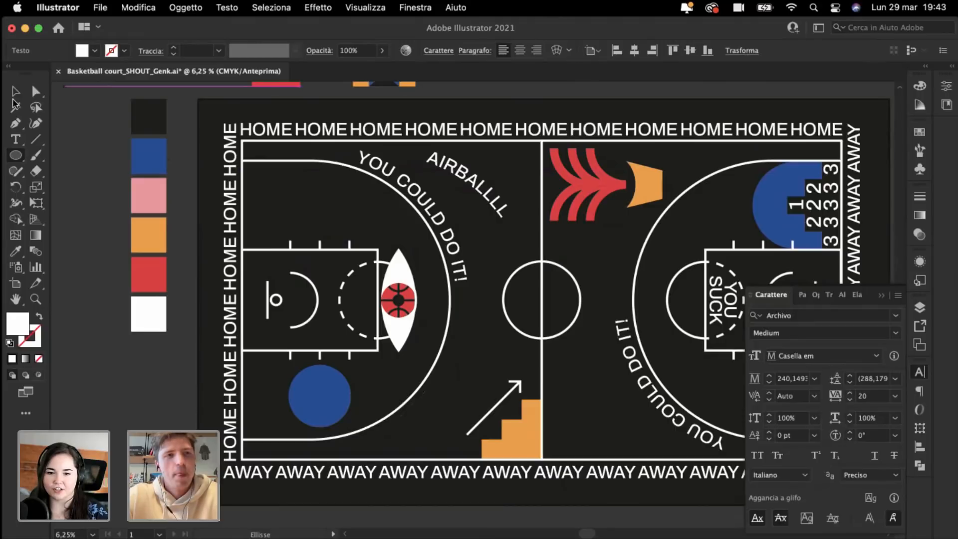
click(16, 91)
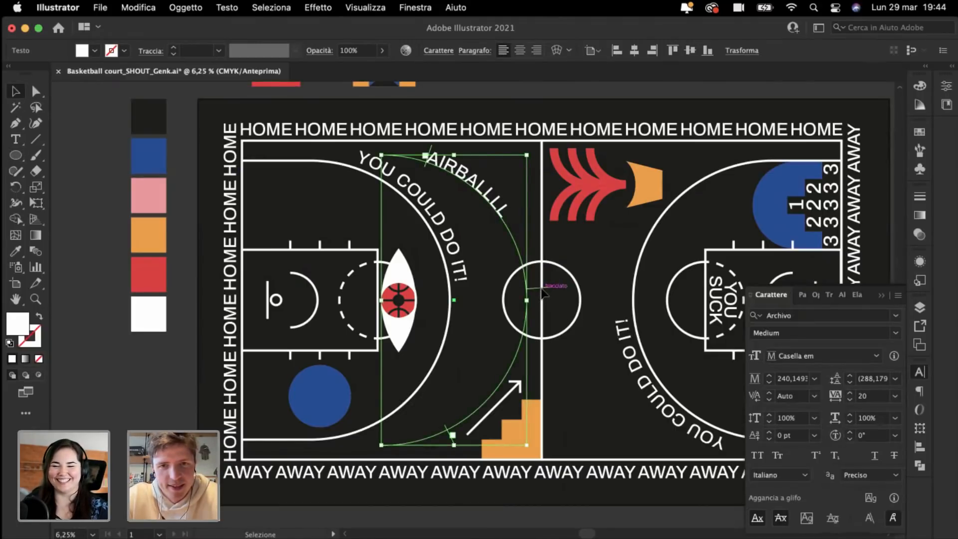
Step: Slide AIRBALLLL down, resize its arc and fit it onto the lower-left three-point line
drag(528, 299, 472, 402)
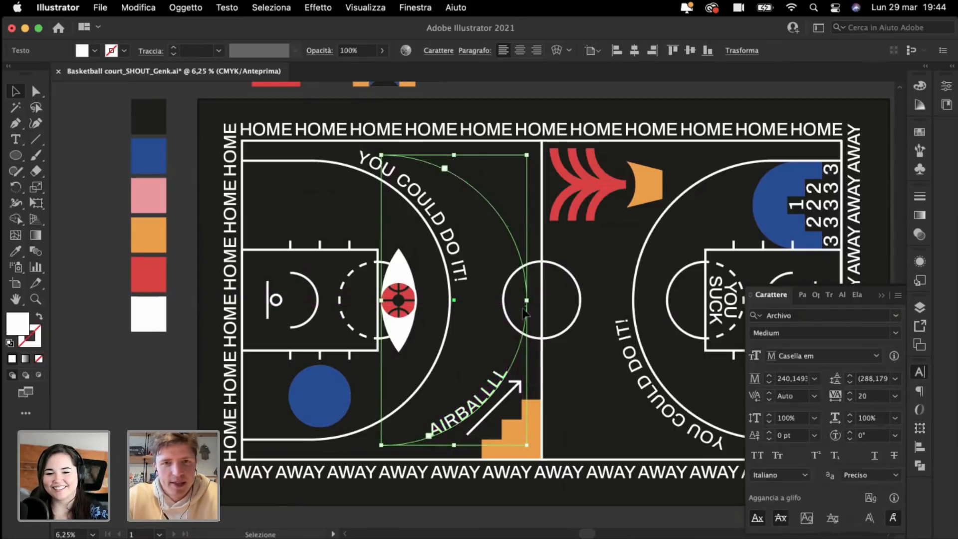
mouse_move(527, 301)
mouse_down()
mouse_move(504, 300)
mouse_move(513, 301)
mouse_up()
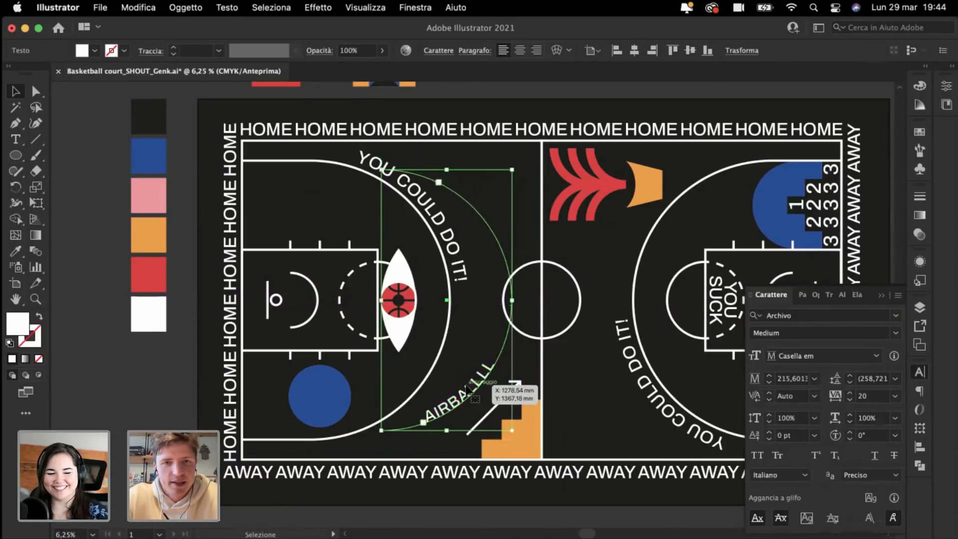
drag(467, 389, 404, 393)
key(super+plus)
key(super+plus)
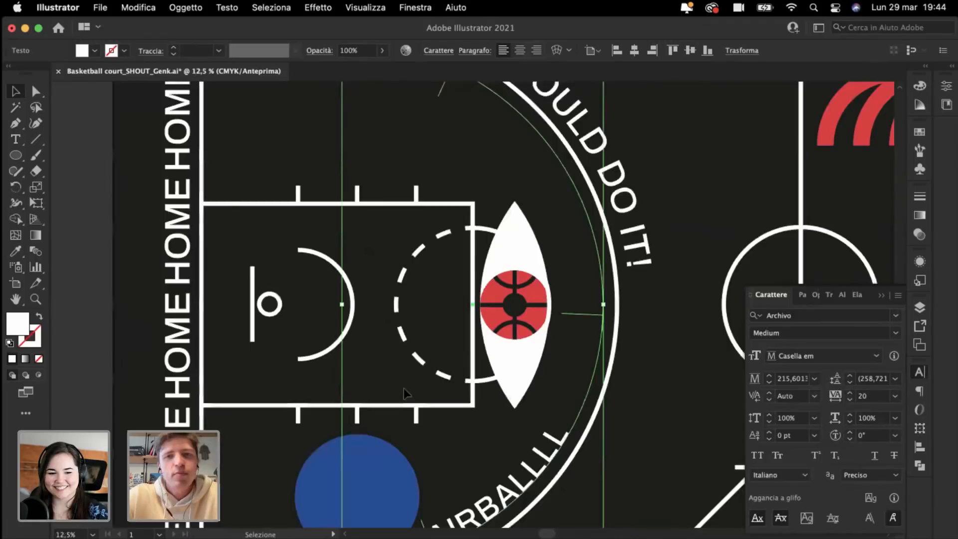
scroll(404, 394, down, 5)
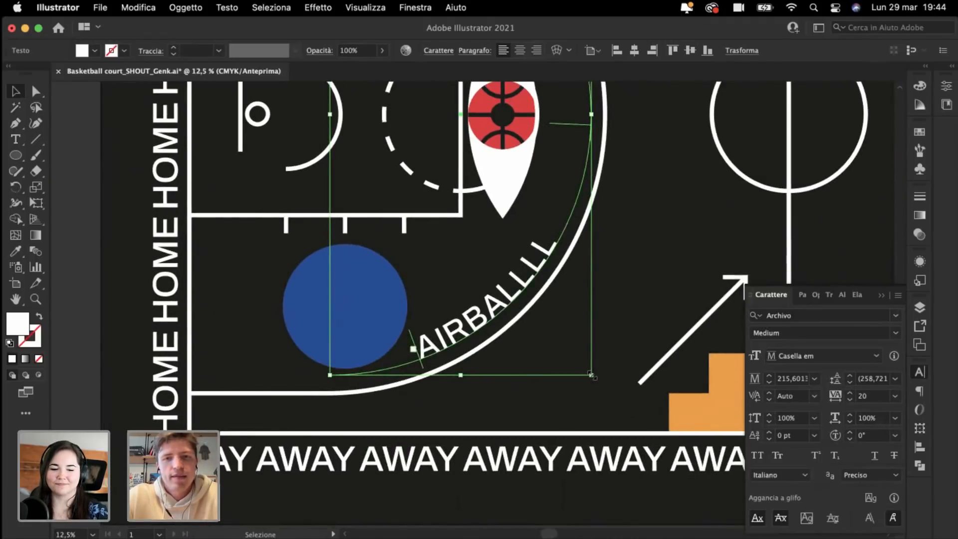
drag(592, 376, 599, 380)
scroll(599, 379, up, 3)
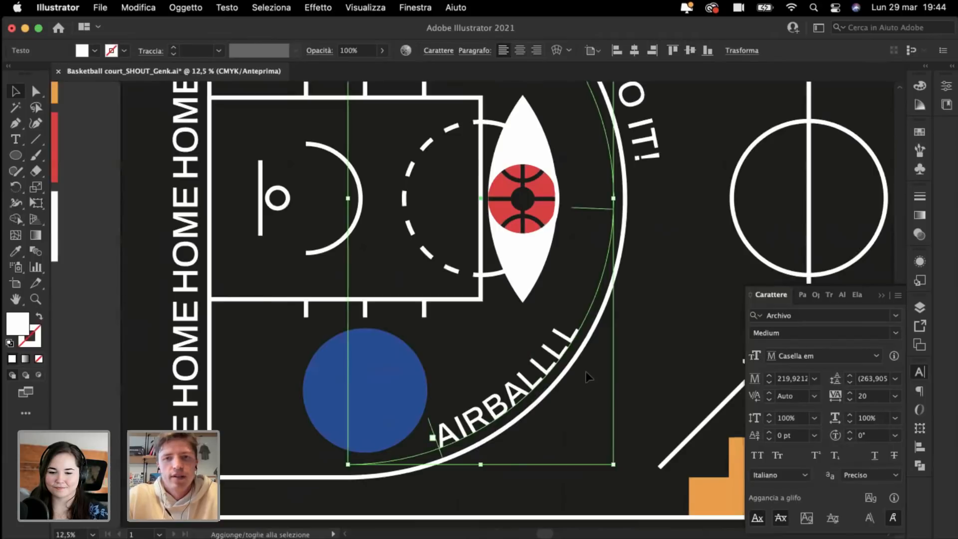
Step: Apply the HOME text's styling to AIRBALLLL with the Eyedropper
double_click(524, 388)
key(super+a)
click(13, 252)
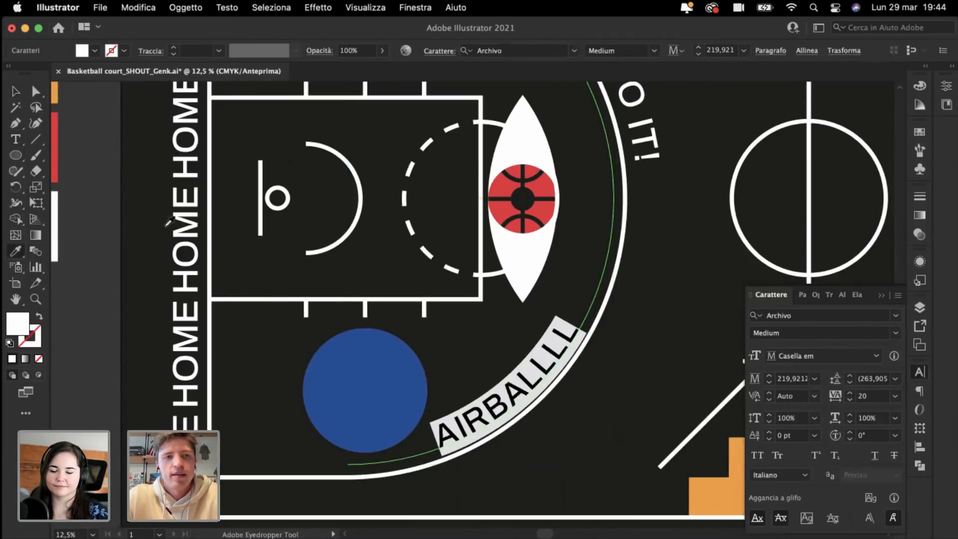
click(191, 222)
super+click(88, 263)
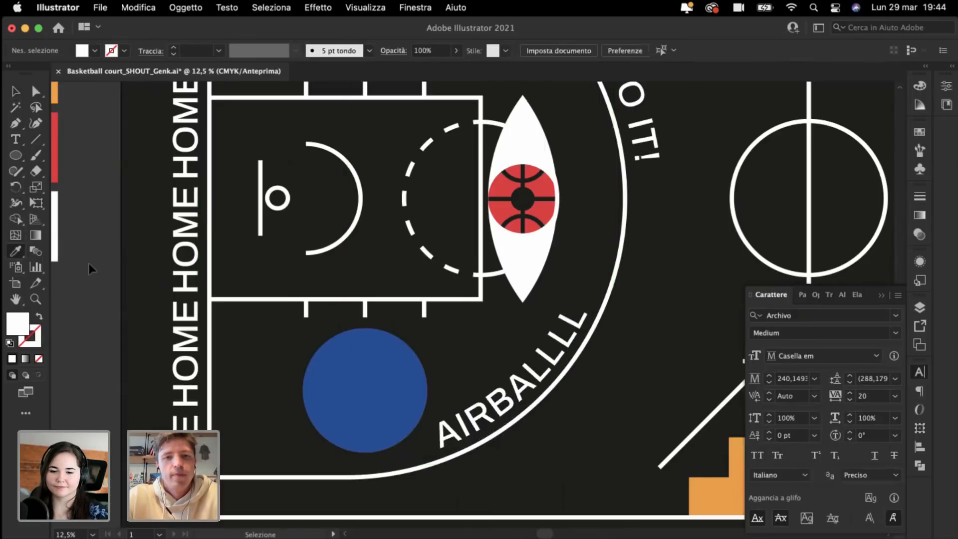
key(super+minus)
scroll(91, 262, up, 5)
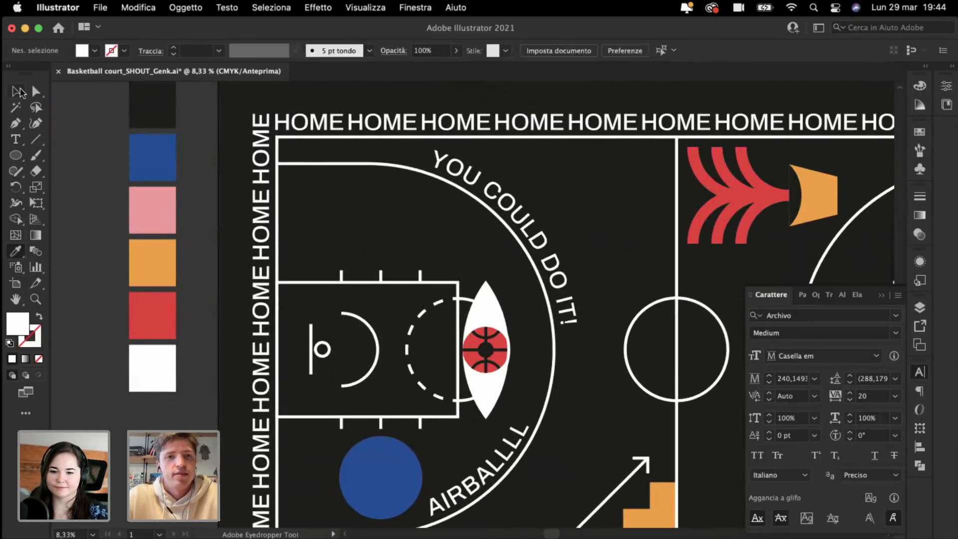
Step: Inspect the finished AIRBALLLL curved text, then deselect it and view the whole court
click(18, 92)
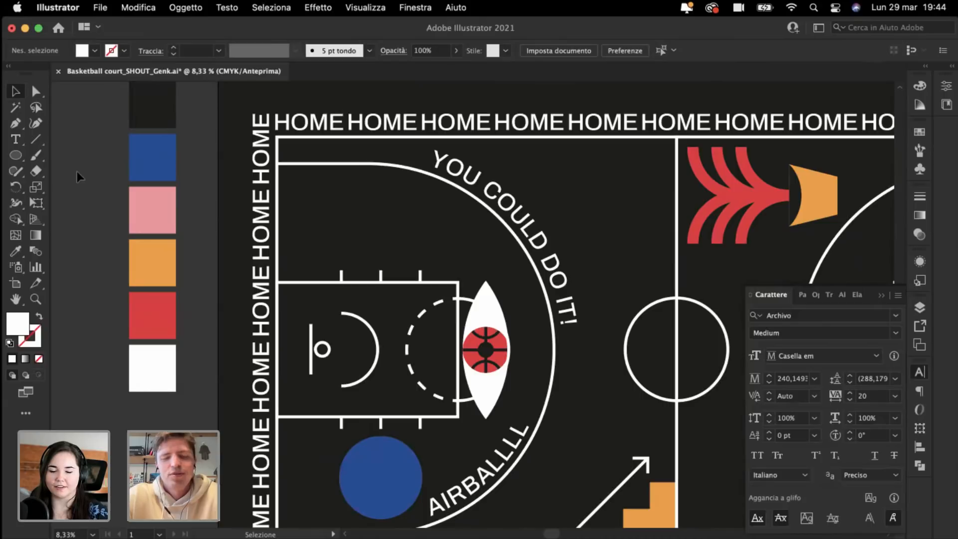
scroll(77, 171, down, 3)
scroll(77, 171, right, 2)
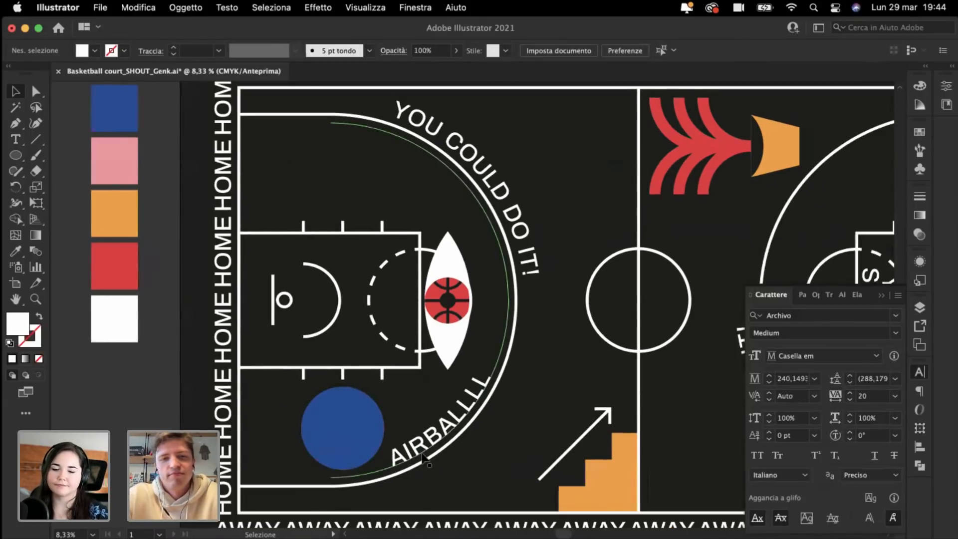
click(428, 452)
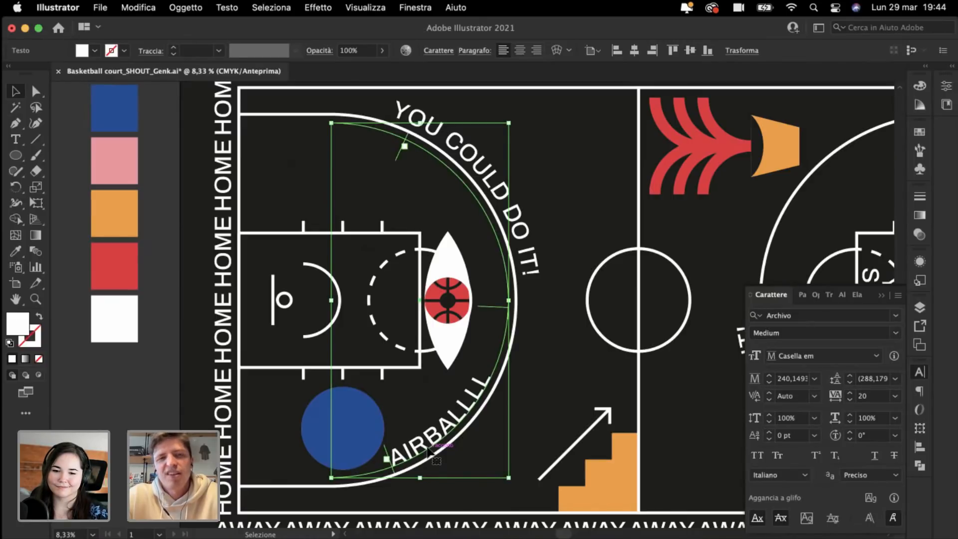
click(148, 361)
key(super+minus)
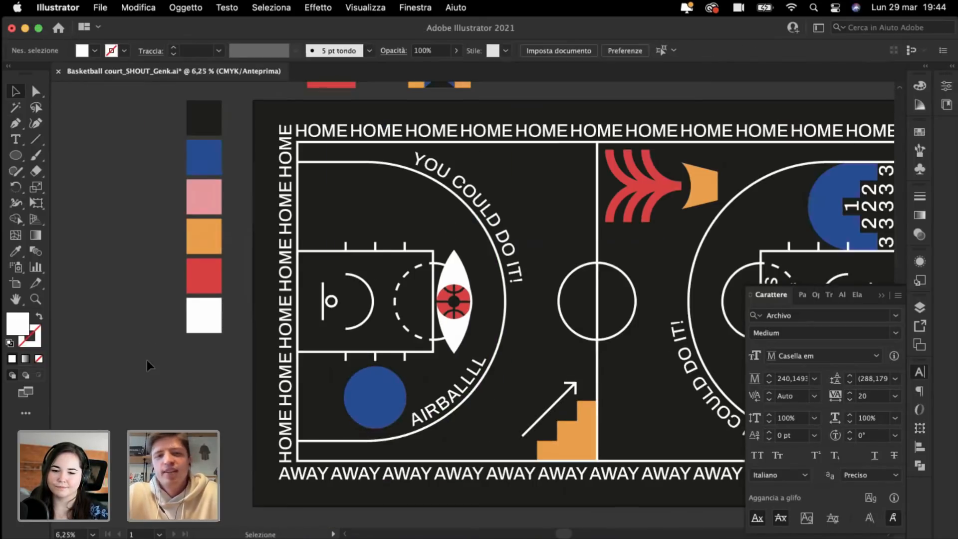
scroll(147, 360, right, 3)
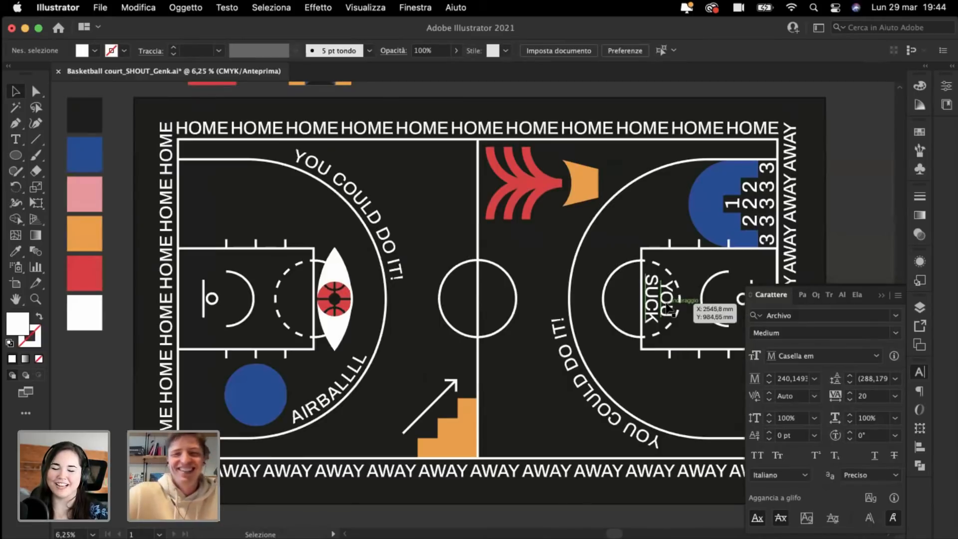
Step: Copy YOU SUCK into the left key, rotate it 180° and nudge it right
drag(673, 308, 304, 342)
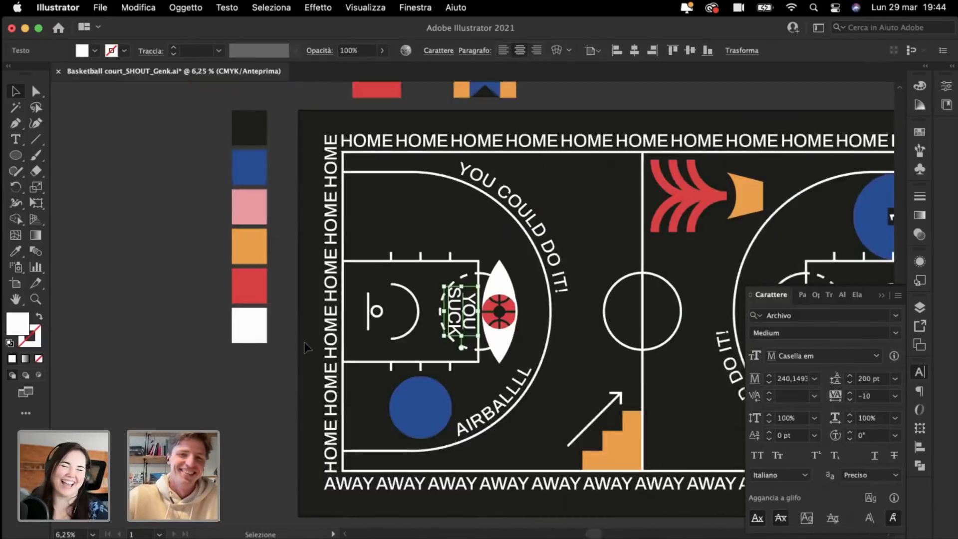
key(super+equal)
key(super+equal)
key(super+equal)
key(super+equal)
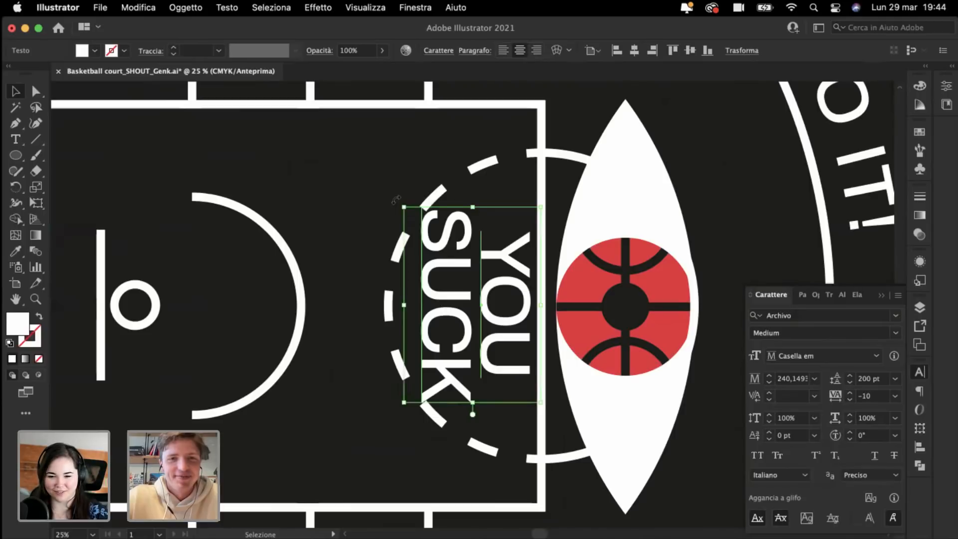
drag(395, 200, 541, 417)
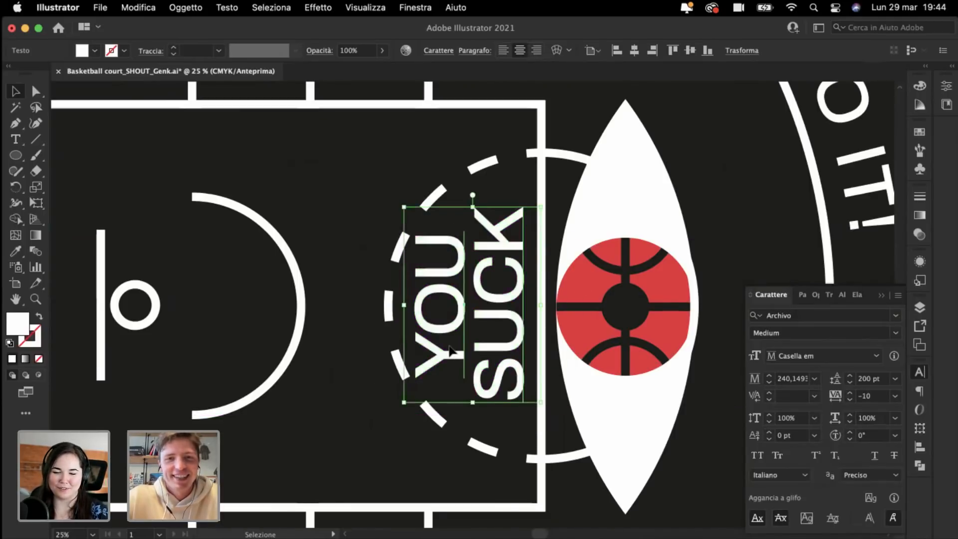
drag(450, 346, 454, 346)
key(super+minus)
key(super+minus)
key(super+minus)
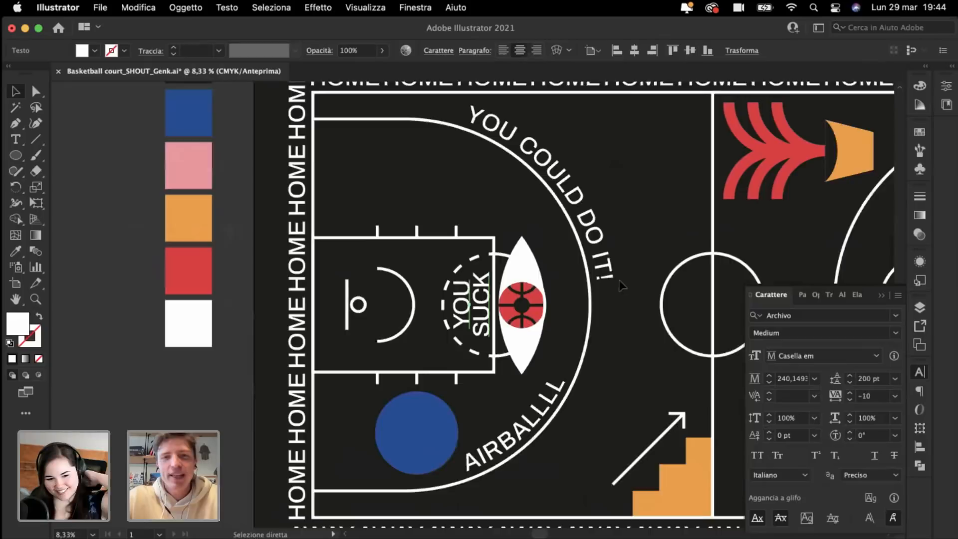
scroll(619, 280, right, 3)
Step: Move the eye and ball group to sit just left of the centre line
click(437, 335)
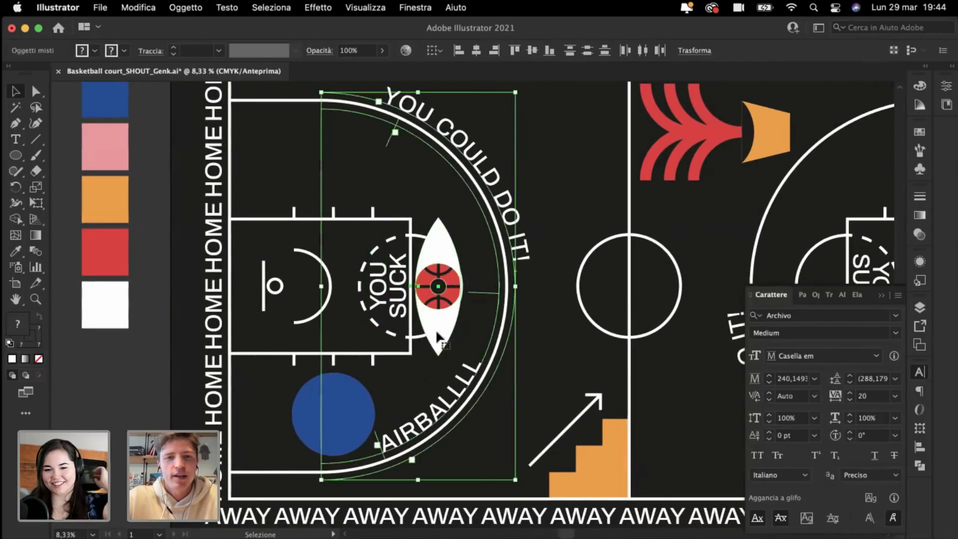
click(416, 198)
click(435, 236)
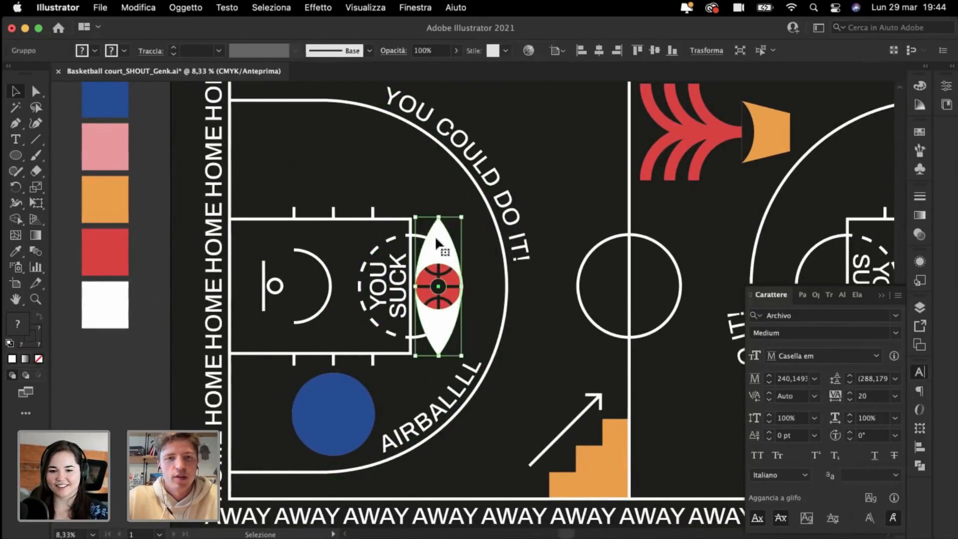
drag(435, 236, 706, 250)
scroll(706, 250, up, 5)
drag(703, 385, 564, 253)
Step: Replace the left key's text with two lines, LET'S / GO!, and shift it right in the dashed circle
key(super+plus)
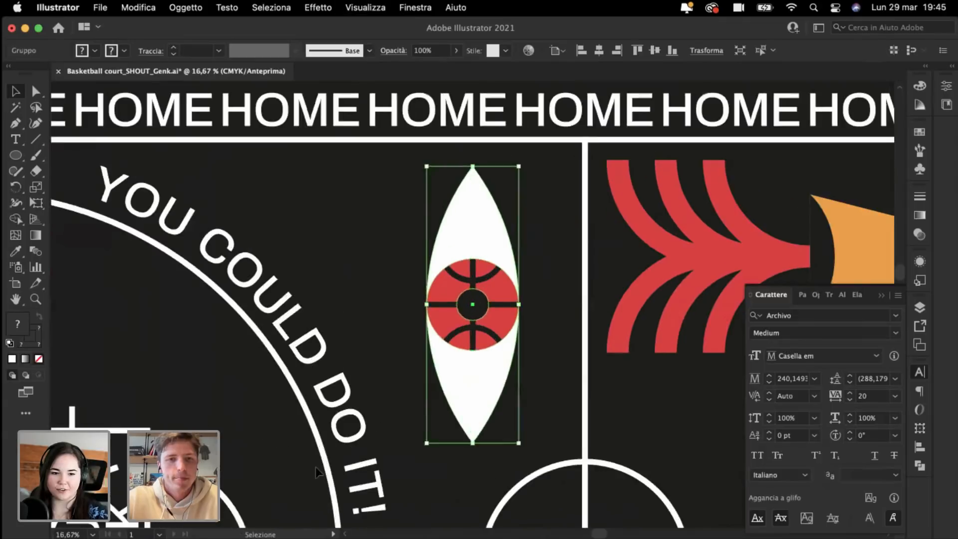
scroll(316, 466, down, 4)
scroll(316, 466, left, 3)
double_click(298, 427)
key(super+a)
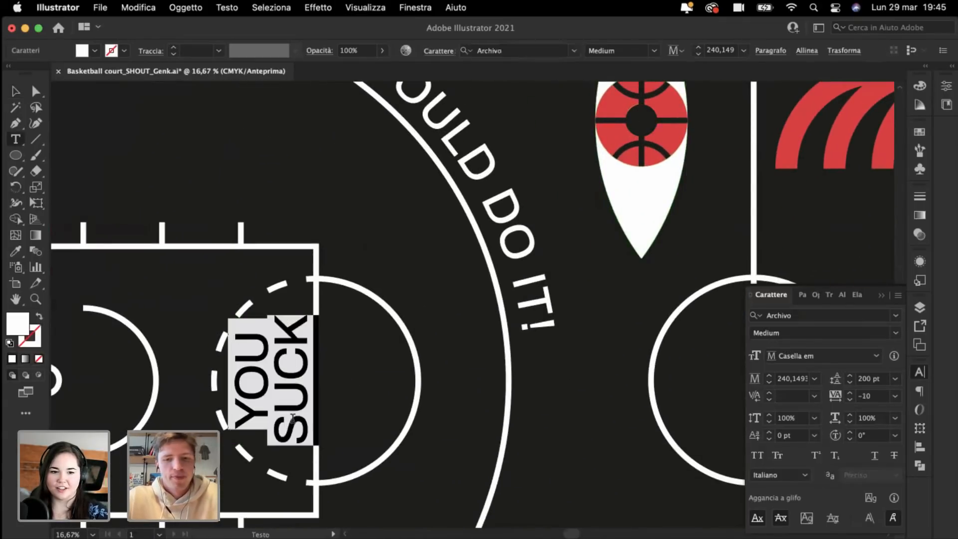
text(LET)
text('S)
key(Return)
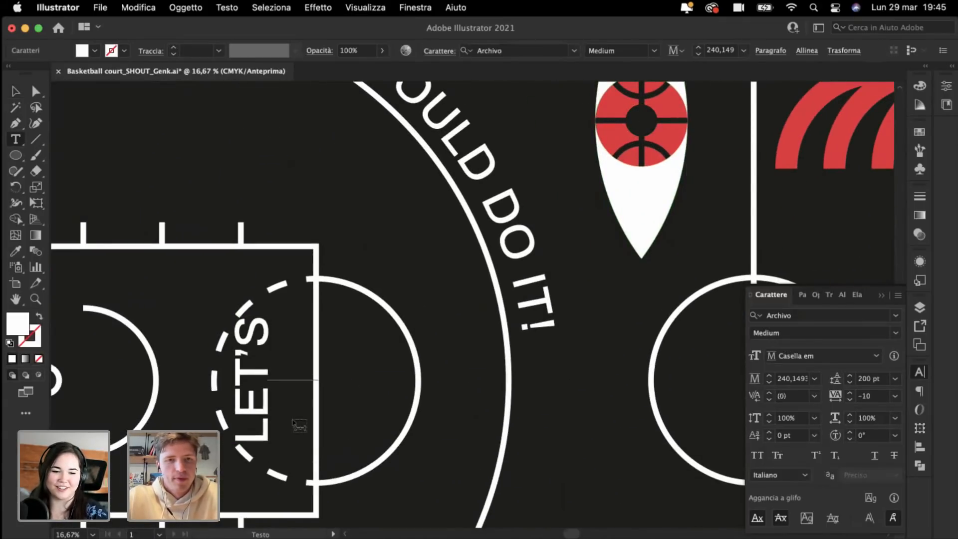
text(GO!)
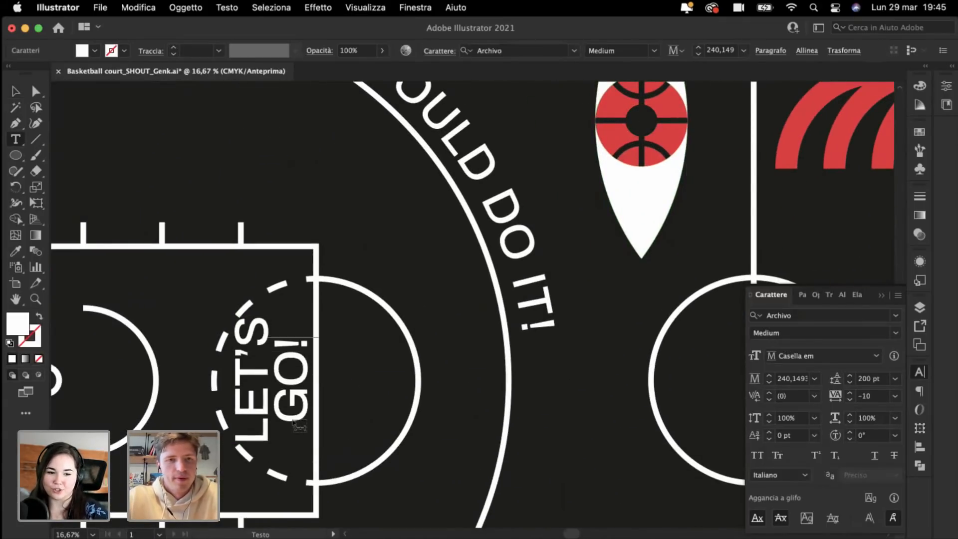
click(10, 94)
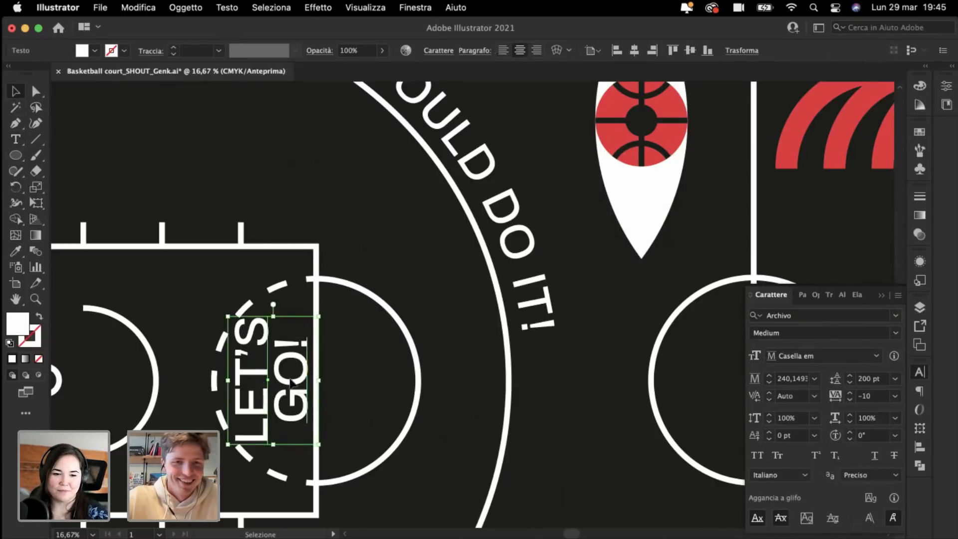
mouse_move(291, 382)
mouse_down()
mouse_move(323, 385)
mouse_move(302, 385)
mouse_up()
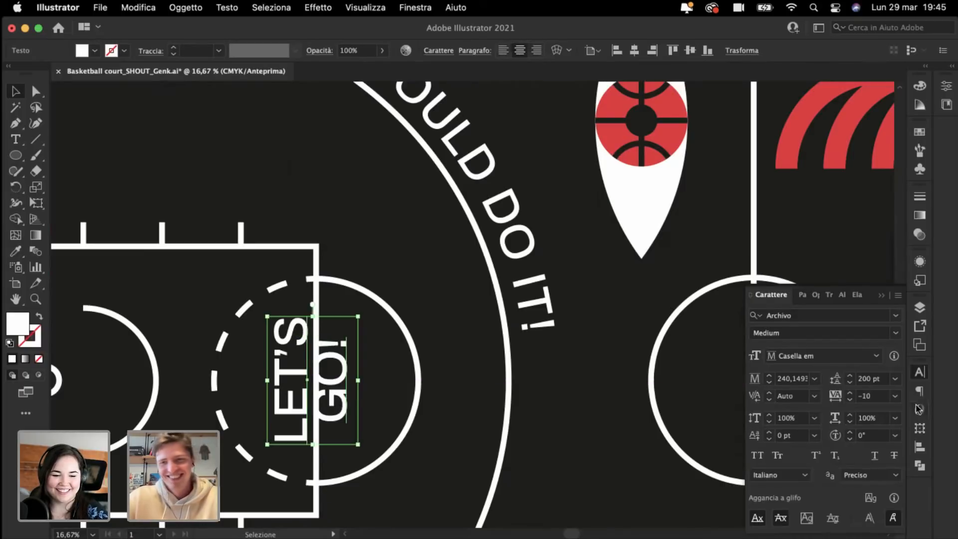
Step: Set the LET'S GO! leading to 262 pt
click(865, 379)
key(shift+Up)
key(shift+Up)
key(shift+Up)
key(shift+Up)
key(shift+Up)
key(shift+Up)
key(shift+Up)
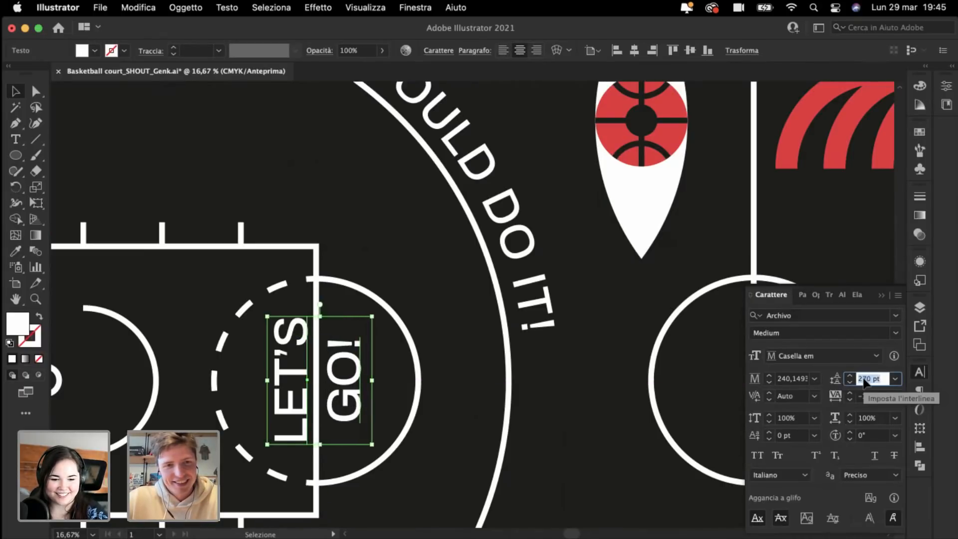
key(Down)
key(Down)
key(Down)
key(Down)
key(Down)
key(Down)
key(Down)
key(Down)
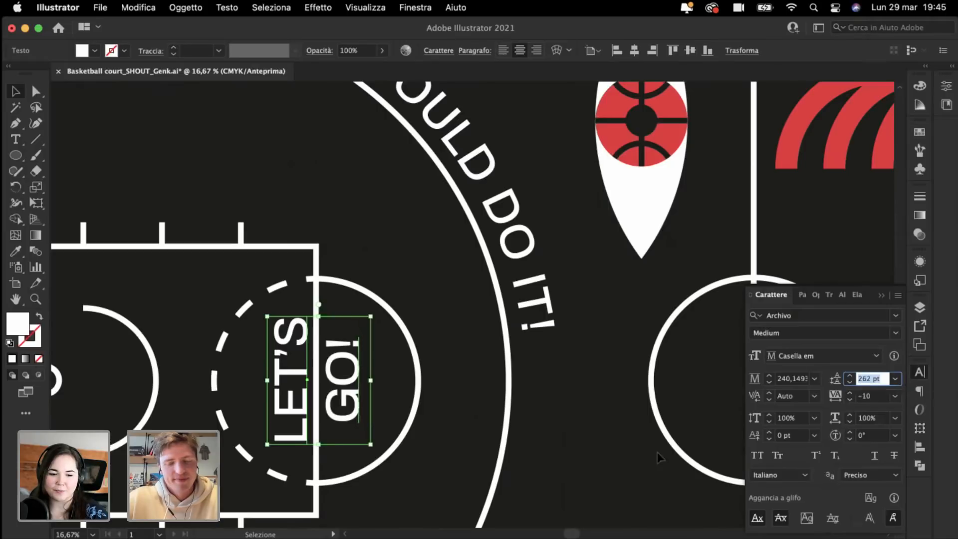
click(591, 448)
key(super+minus)
key(super+minus)
key(super+minus)
key(super+minus)
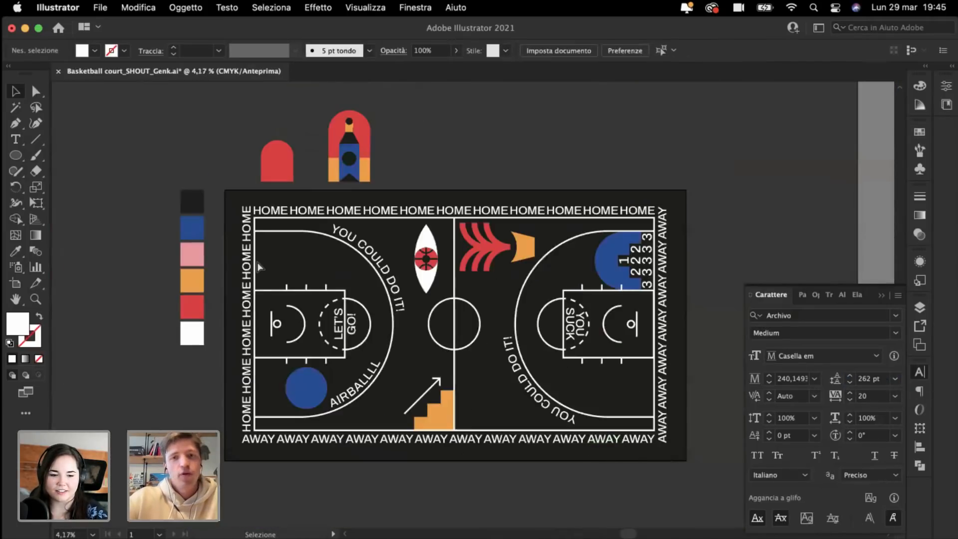
Step: Raise the right key's YOU SUCK leading to 260 pt and nudge it right within the circle
key(super+equal)
key(super+equal)
drag(689, 341, 366, 310)
key(super+equal)
key(super+equal)
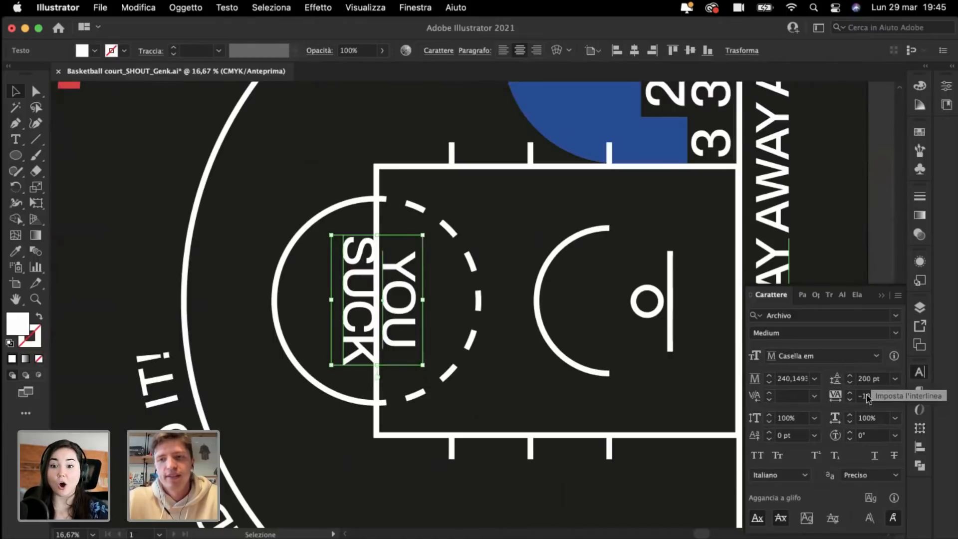
click(867, 396)
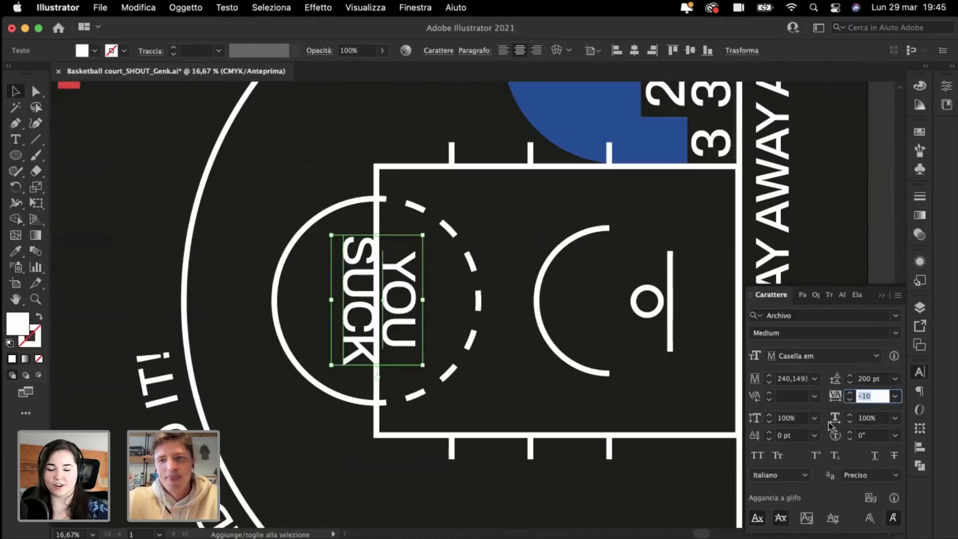
click(864, 381)
key(shift+Up)
key(shift+Up)
key(shift+Up)
key(shift+Up)
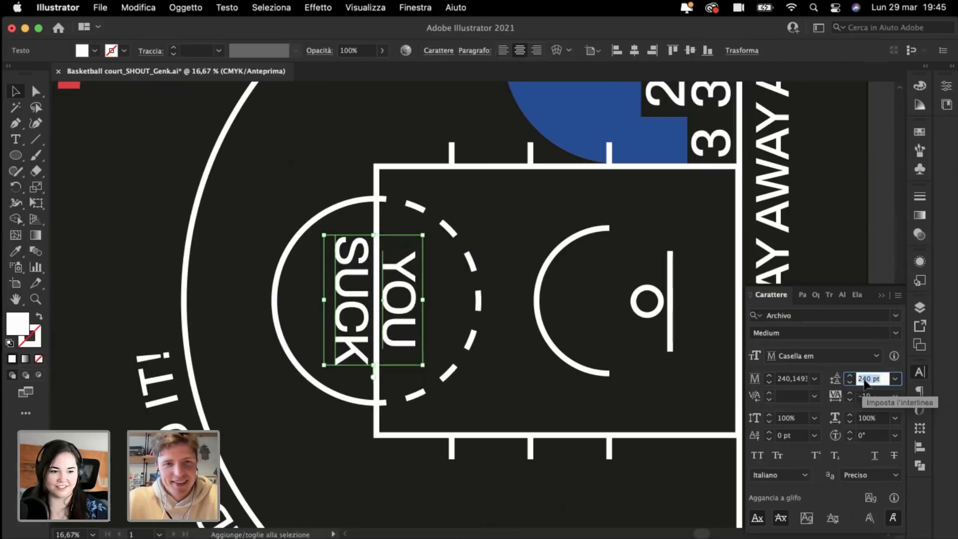
key(shift+Up)
key(shift+Up)
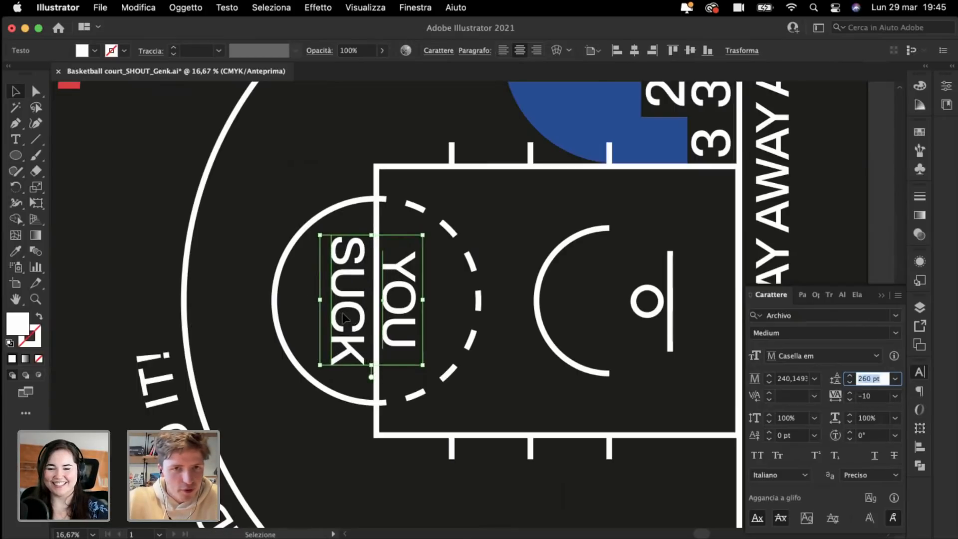
drag(343, 317, 349, 317)
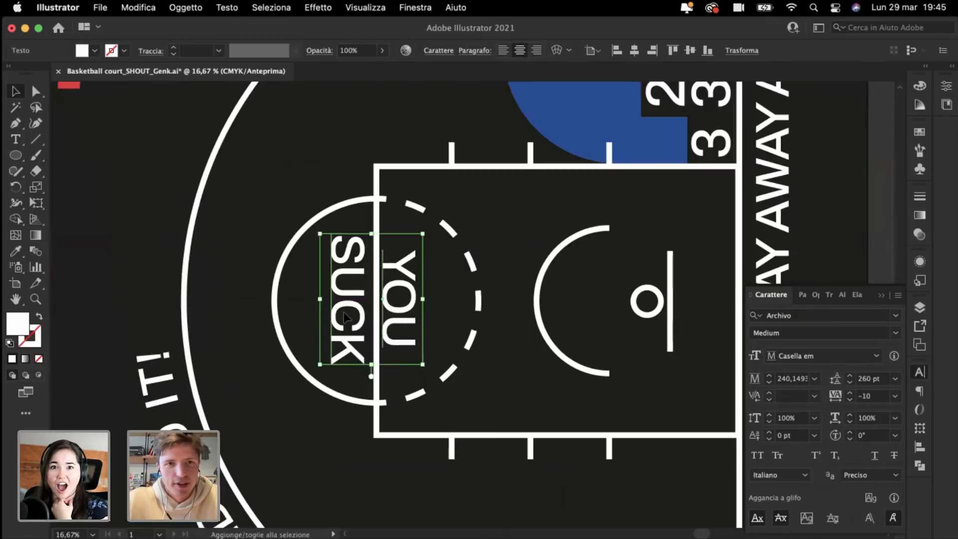
key(super+plus)
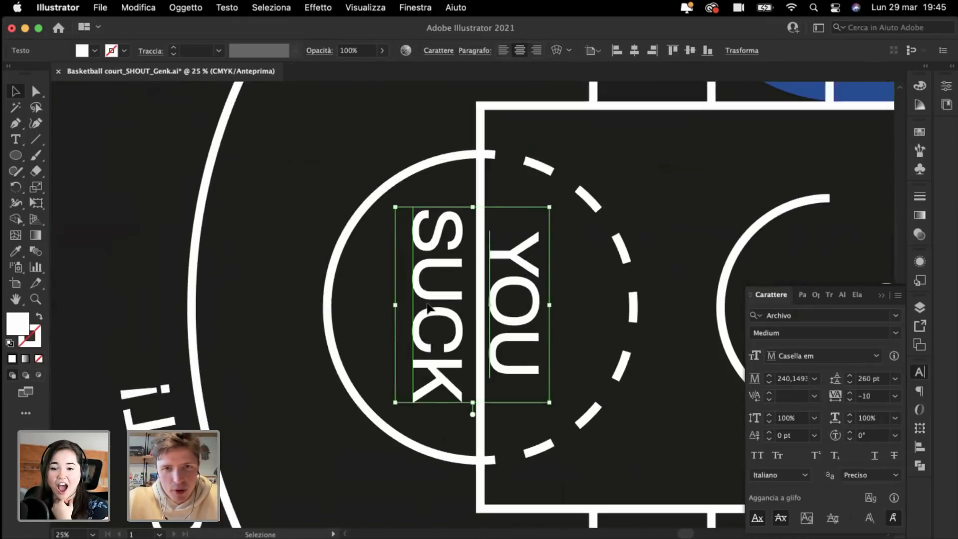
drag(428, 307, 432, 309)
Step: Increase the YOU SUCK leading further to 280 pt and recentre it in the dashed circle
key(super+minus)
key(super+minus)
key(super+minus)
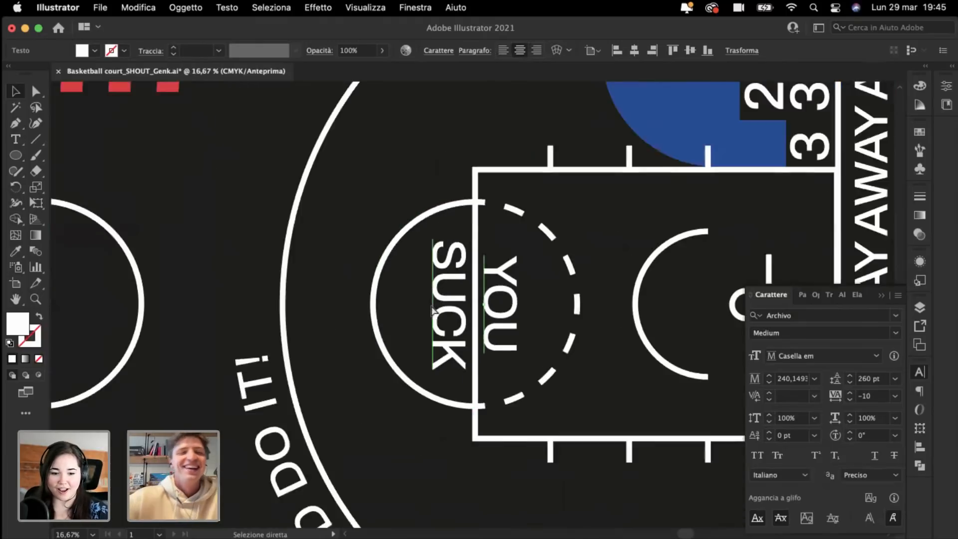
key(super+minus)
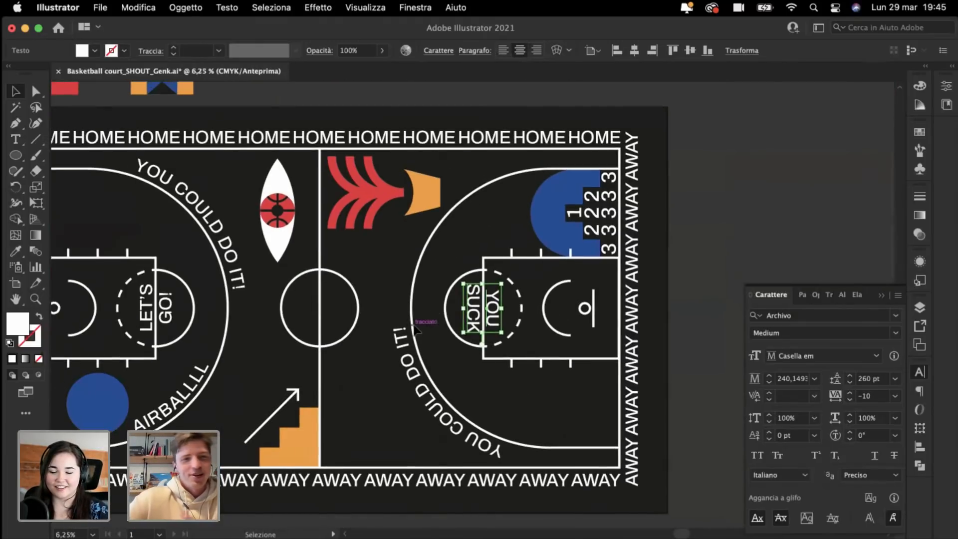
key(super+plus)
key(super+plus)
click(361, 266)
key(super+plus)
key(super+plus)
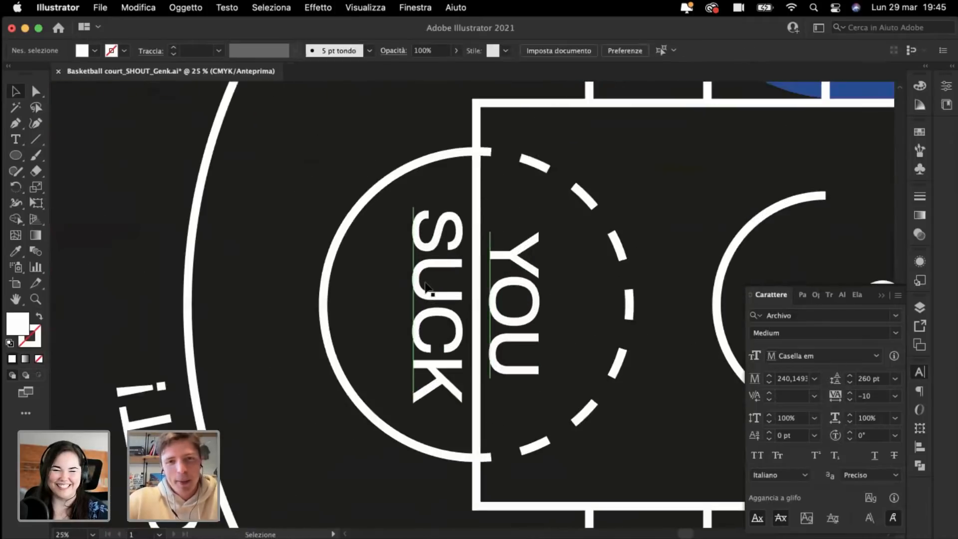
shift+click(427, 287)
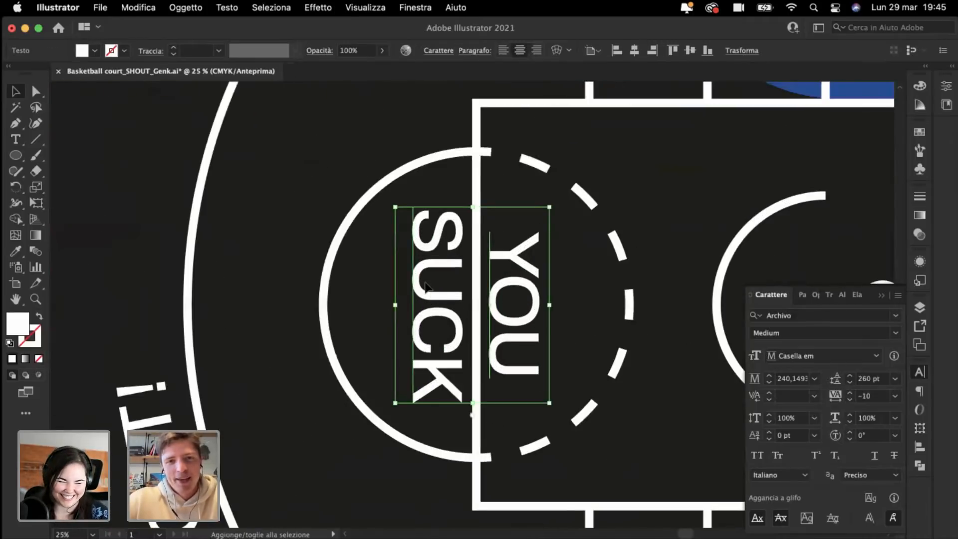
click(864, 379)
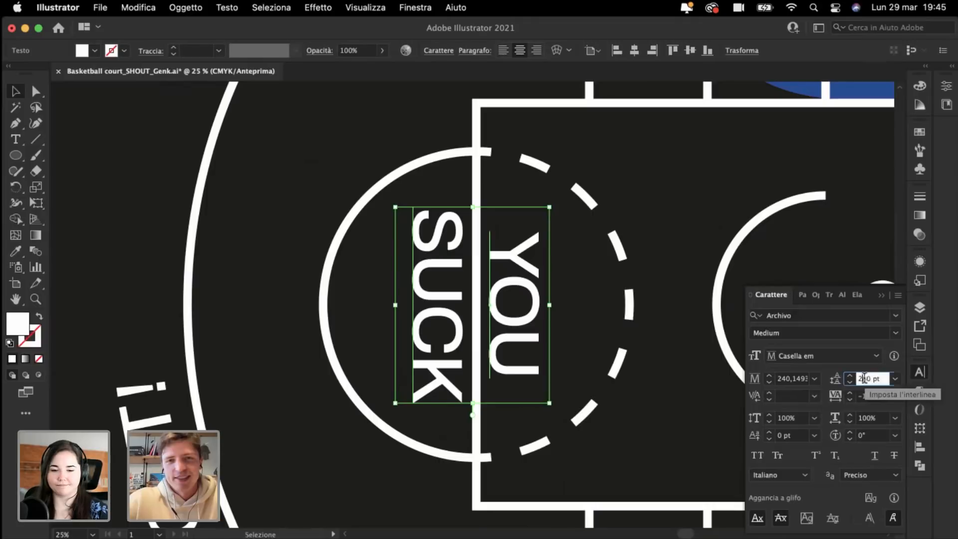
key(shift+Up)
key(shift+Up)
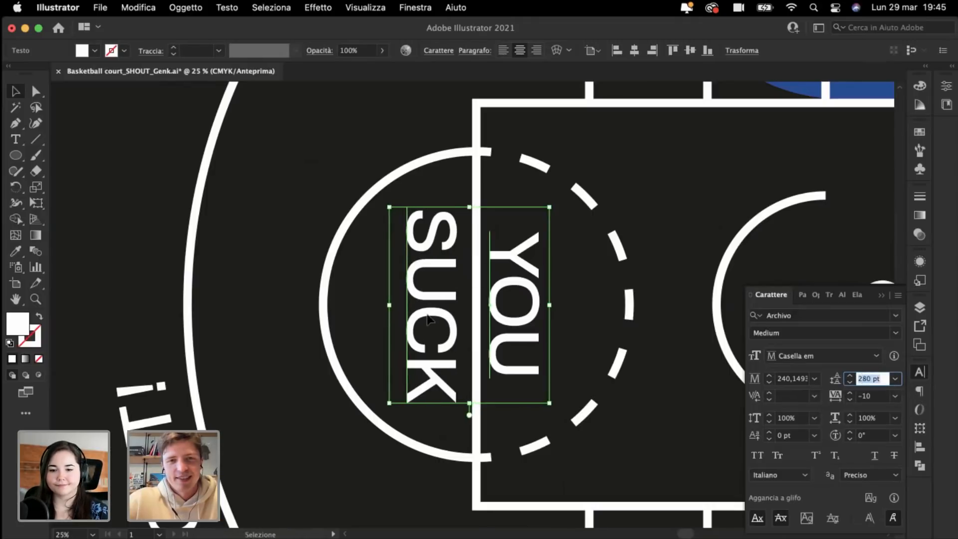
drag(428, 319, 430, 314)
click(196, 246)
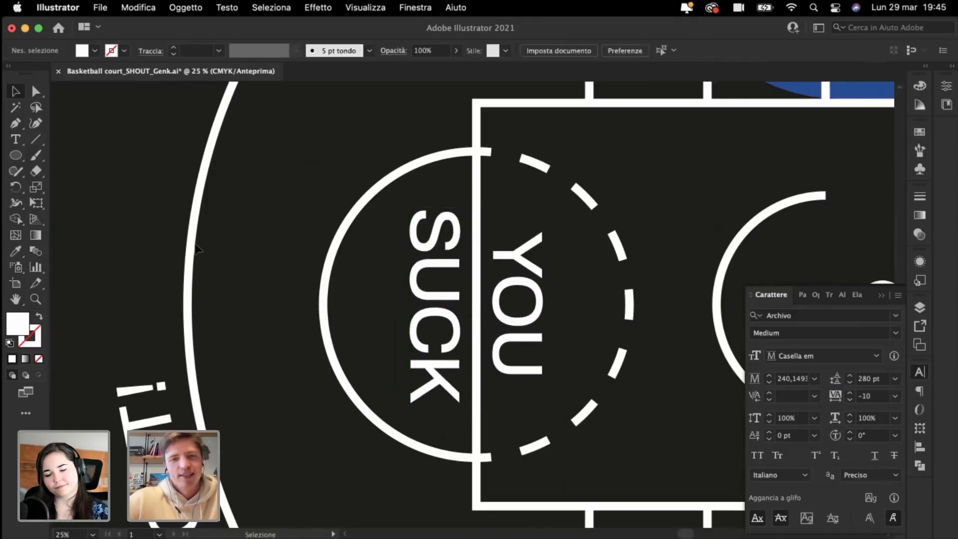
key(super+minus)
key(super+minus)
key(super+minus)
key(super+minus)
key(super+minus)
key(super+plus)
key(super+plus)
key(super+plus)
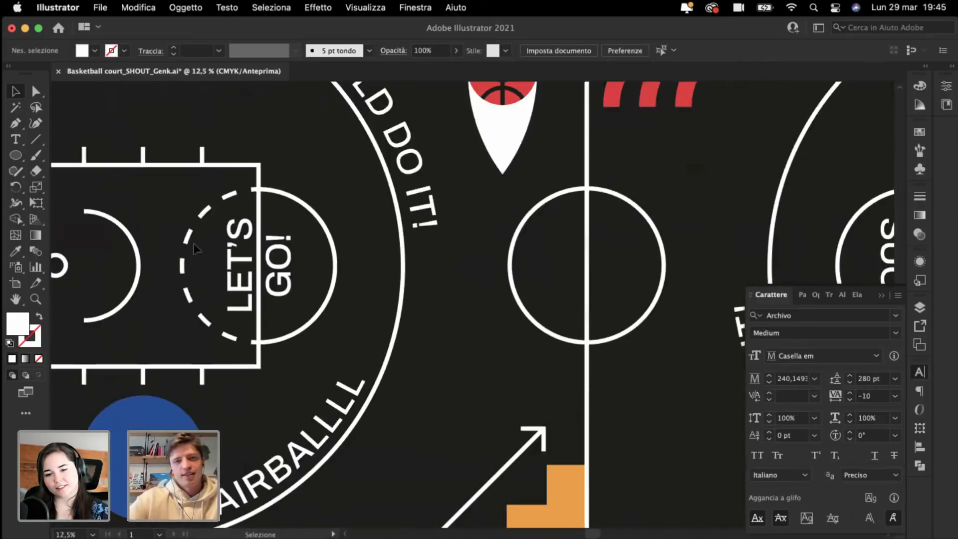
key(super+minus)
key(super+minus)
drag(385, 298, 320, 287)
Step: Copy the SUCK text's thinner style onto LET'S GO! with the Eyedropper
click(315, 285)
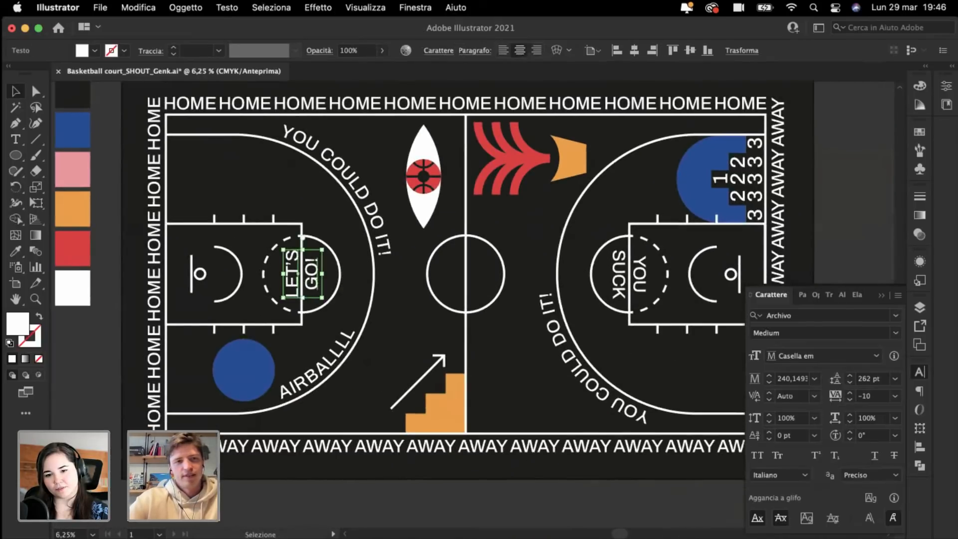
click(18, 251)
click(631, 265)
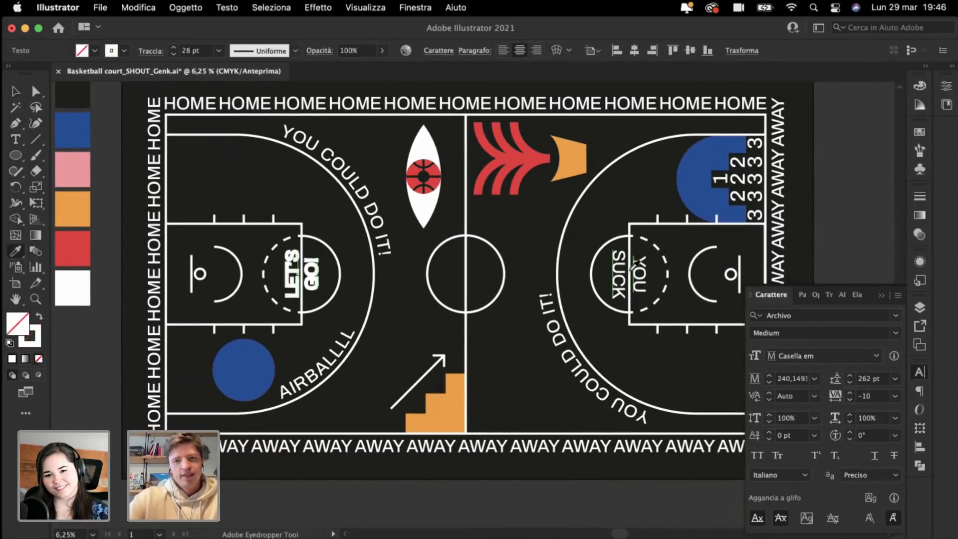
key(super+plus)
scroll(690, 273, right, 3)
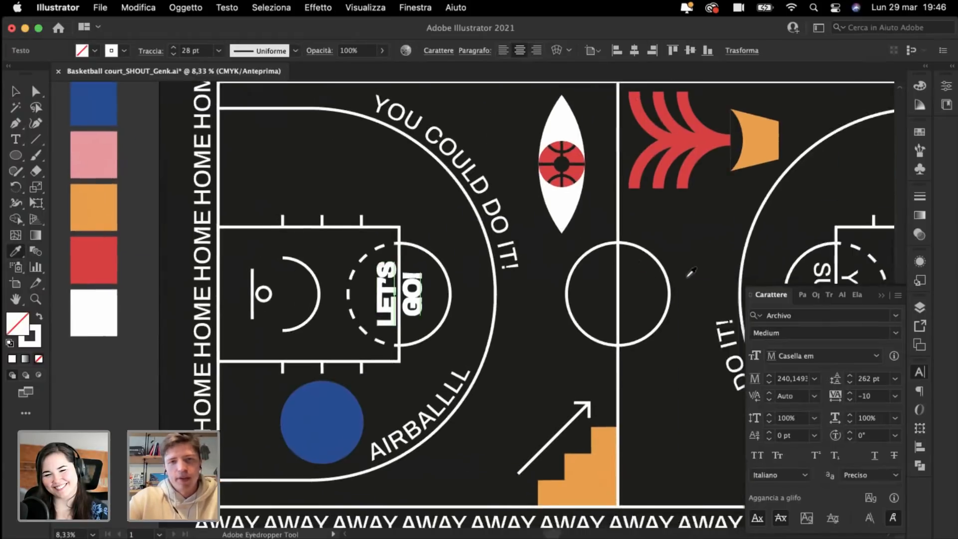
click(768, 268)
key(super+shift+a)
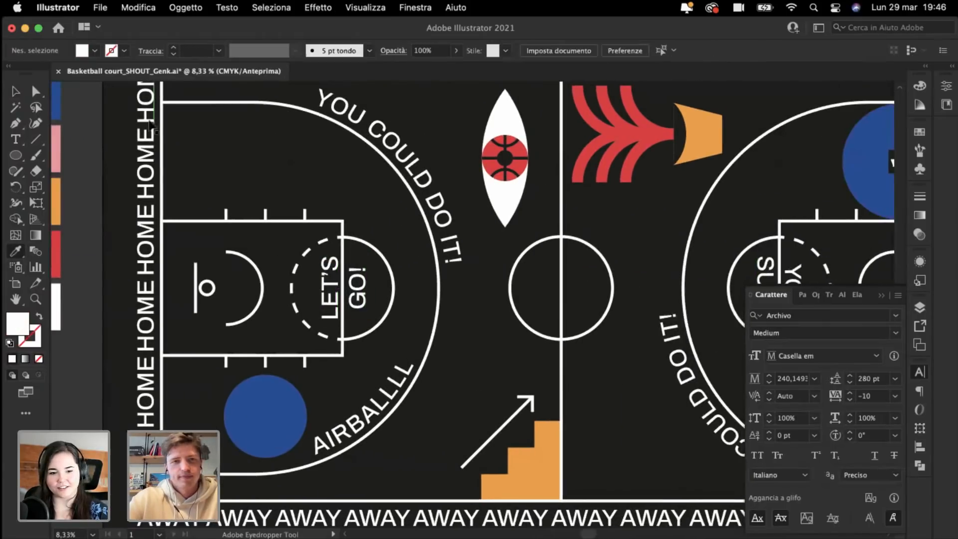
key(super+plus)
key(super+plus)
key(super+plus)
Step: Nudge LET'S GO! slightly left so it sits centred in the left key's arc
key(v)
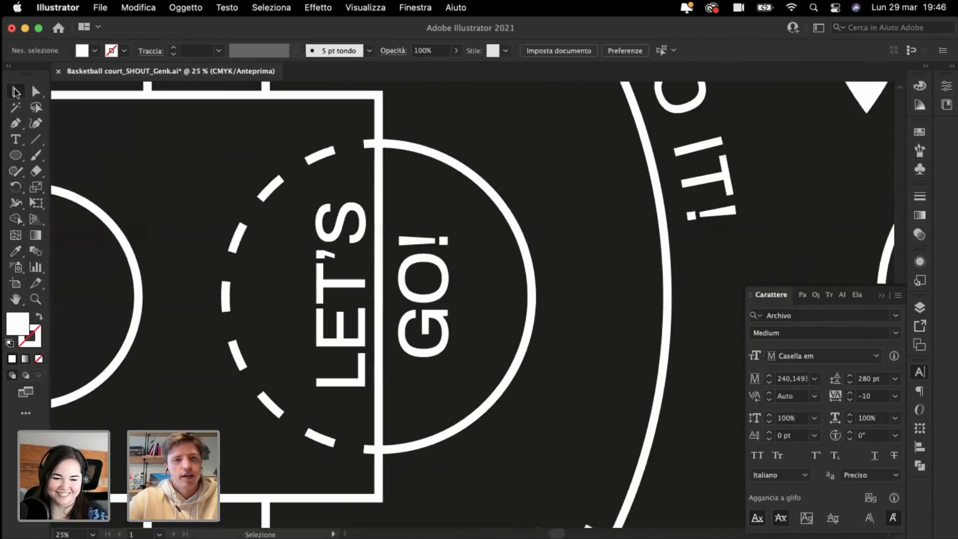
click(332, 294)
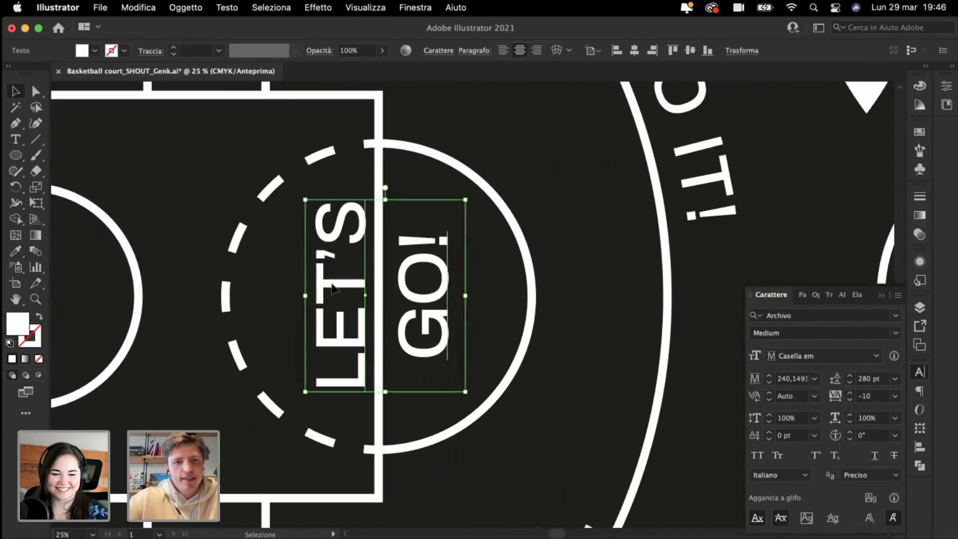
drag(332, 284, 328, 284)
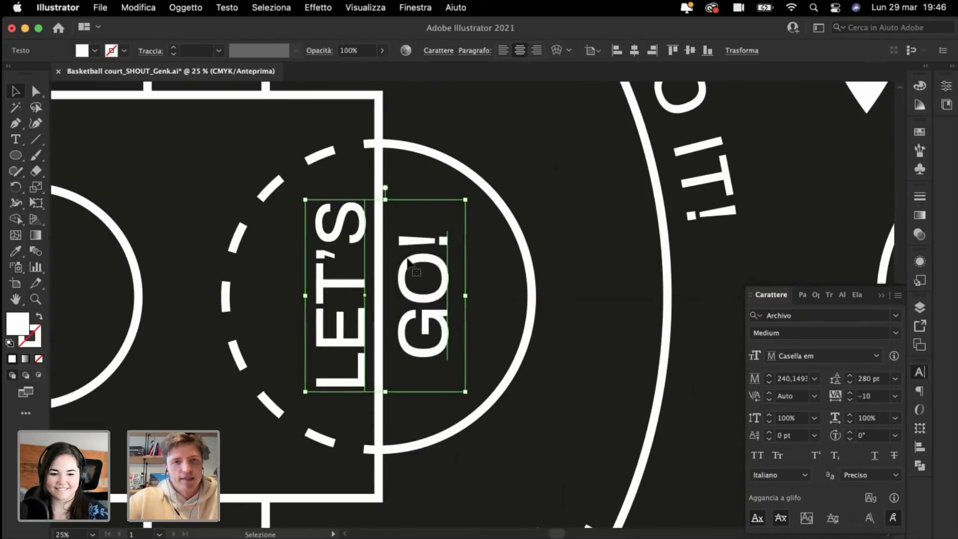
key(super+plus)
key(super+plus)
drag(393, 285, 386, 285)
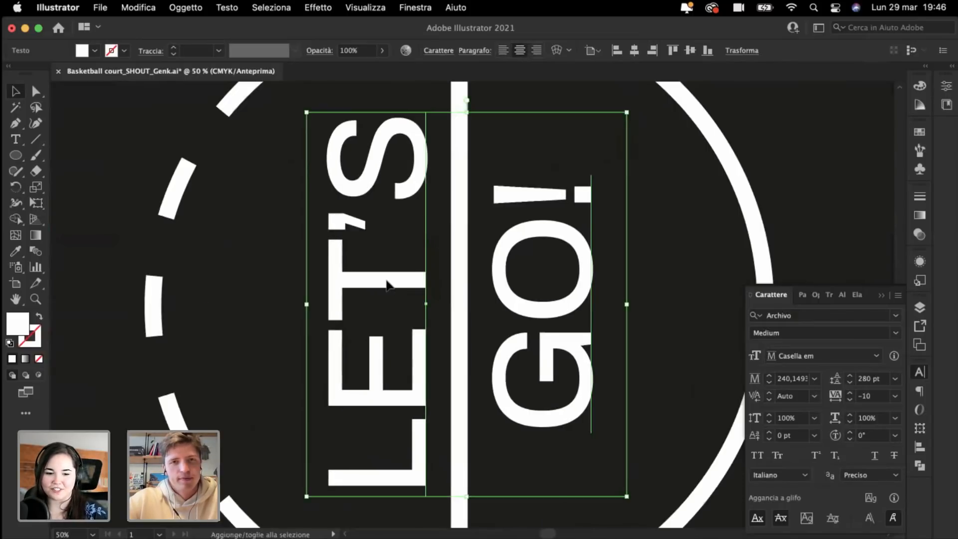
click(270, 265)
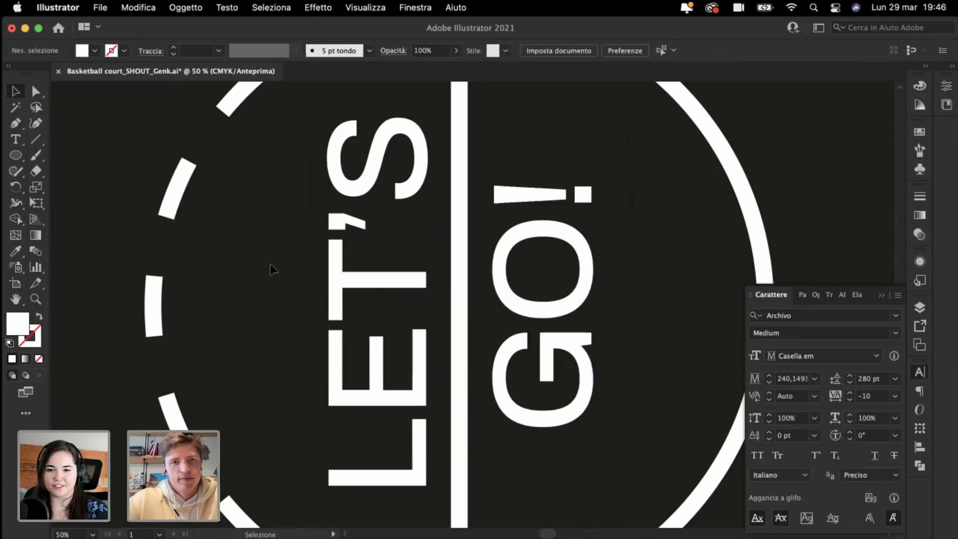
key(super+minus)
key(super+minus)
key(super+minus)
key(super+minus)
key(super+minus)
key(super+minus)
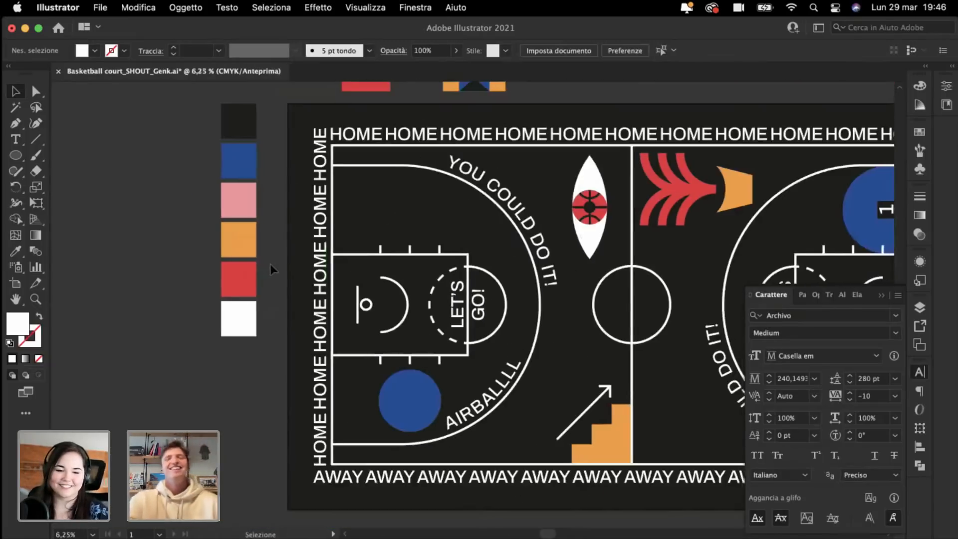
Step: Select the red, blue and orange emblem above the court and move it down onto the court
key(super+minus)
scroll(271, 264, right, 4)
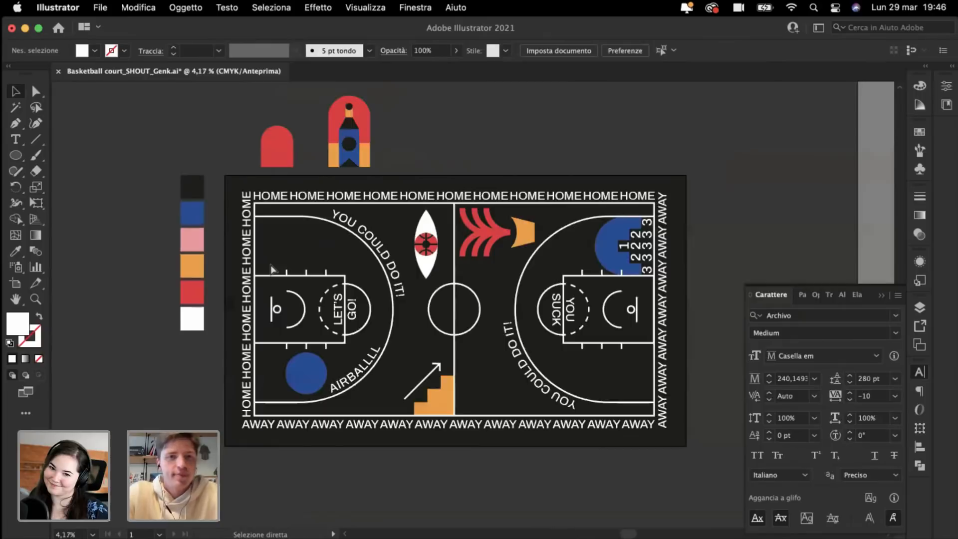
scroll(271, 265, left, 1)
key(super+plus)
scroll(270, 265, left, 2)
scroll(348, 90, up, 3)
scroll(348, 91, left, 2)
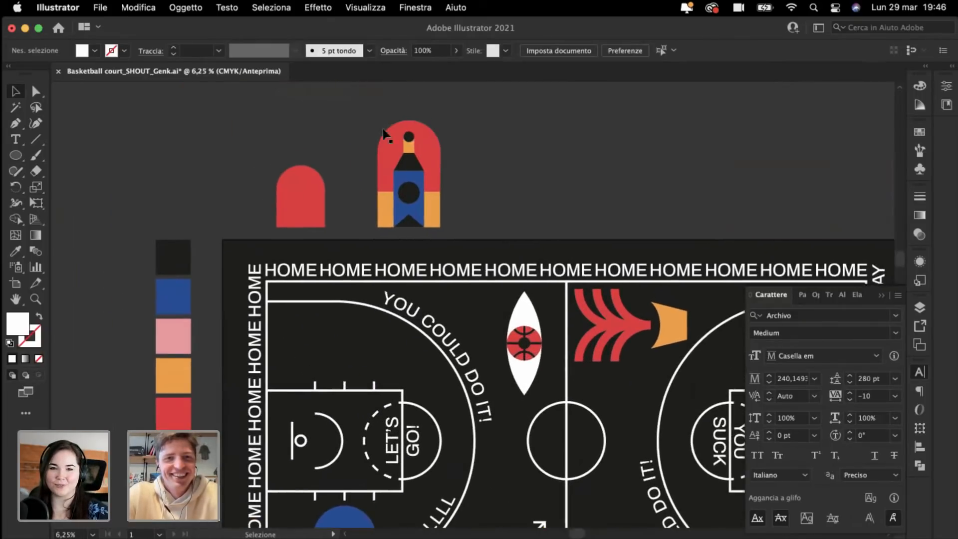
drag(353, 116, 511, 231)
key(a)
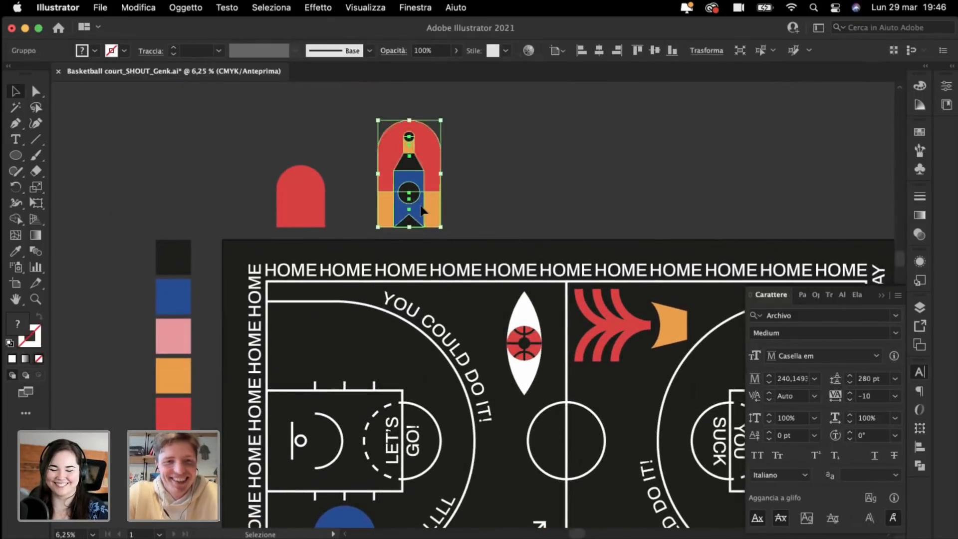
drag(425, 212, 339, 340)
Step: Rotate the emblem 90° so its arch faces right and place it in the top-left corner
key(super+plus)
key(v)
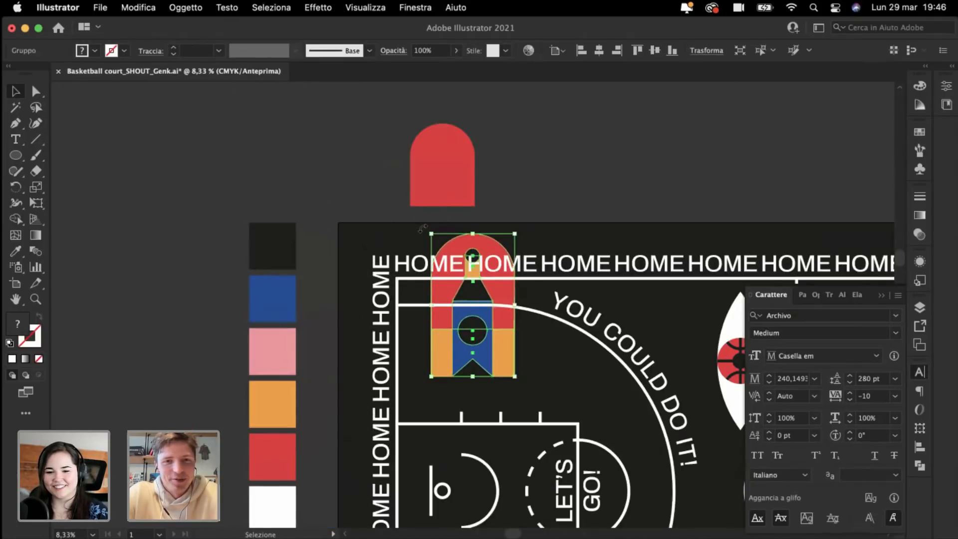
drag(411, 212, 564, 244)
drag(463, 327, 457, 359)
key(a)
key(super+plus)
key(super+plus)
drag(380, 298, 380, 292)
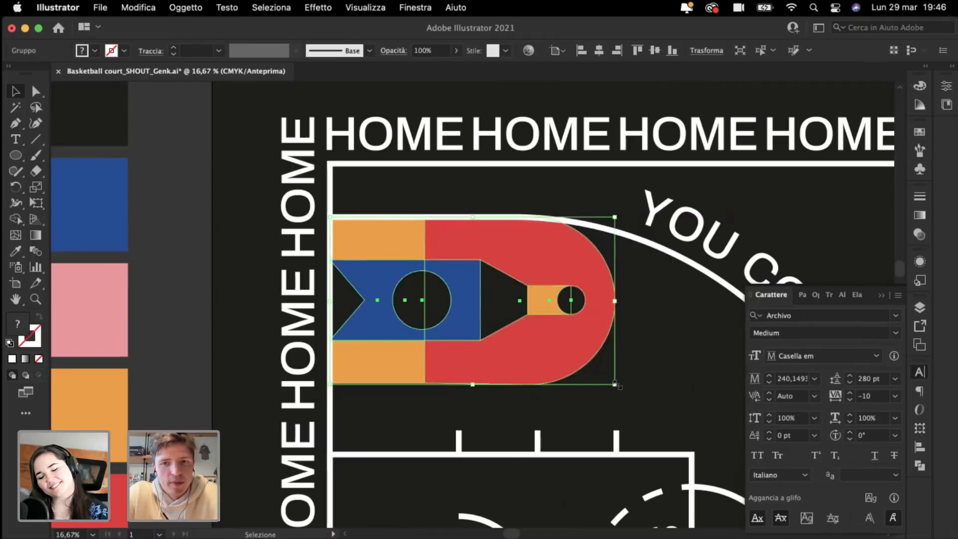
Step: Enlarge the emblem to about 579.9 × 340.76 mm and align it against the court border
drag(617, 385, 648, 403)
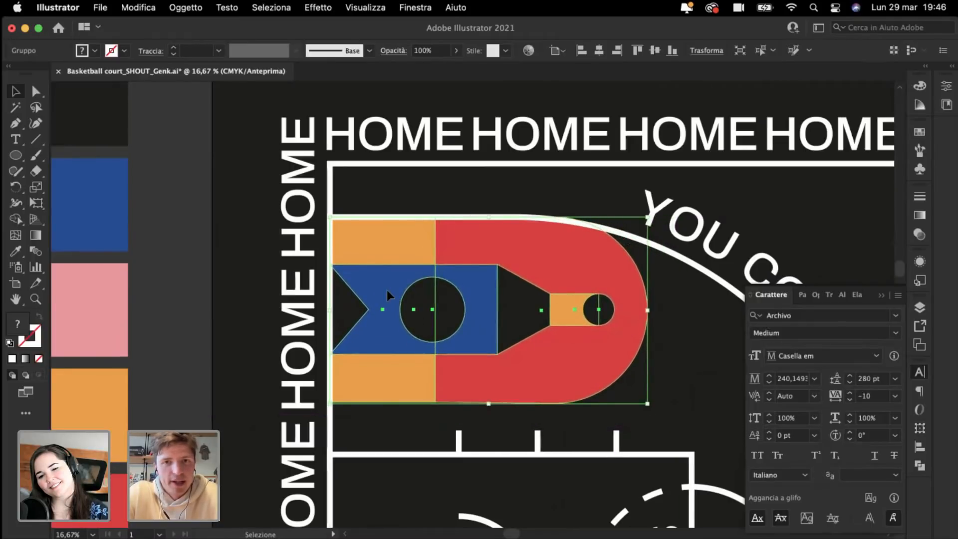
drag(388, 290, 388, 293)
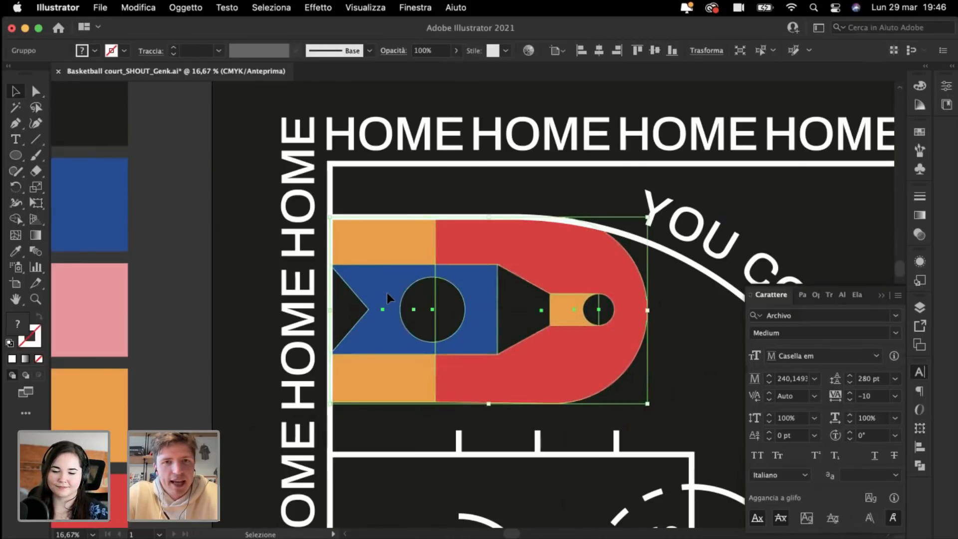
key(super+minus)
key(super+minus)
key(super+minus)
key(super+minus)
click(181, 154)
scroll(182, 155, right, 4)
scroll(182, 155, down, 2)
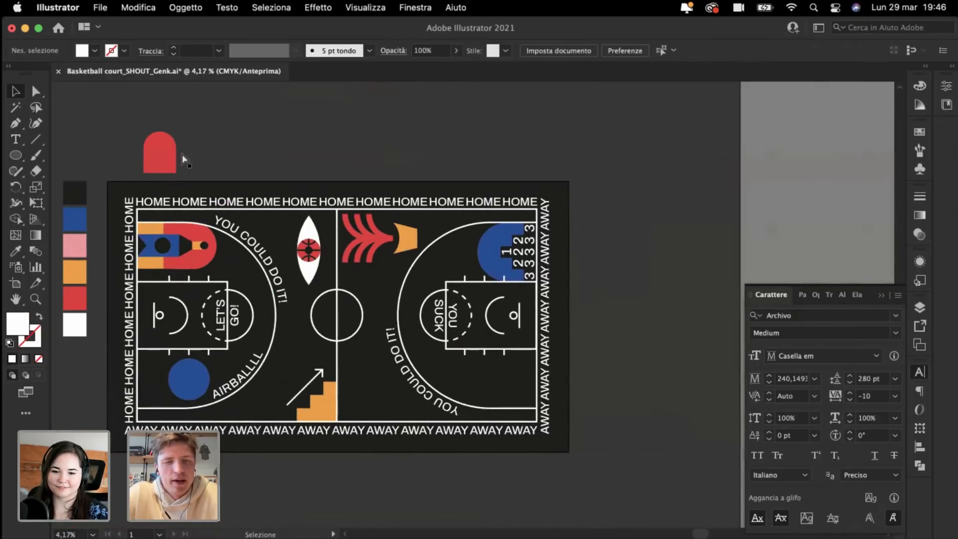
key(super+plus)
scroll(390, 447, down, 1)
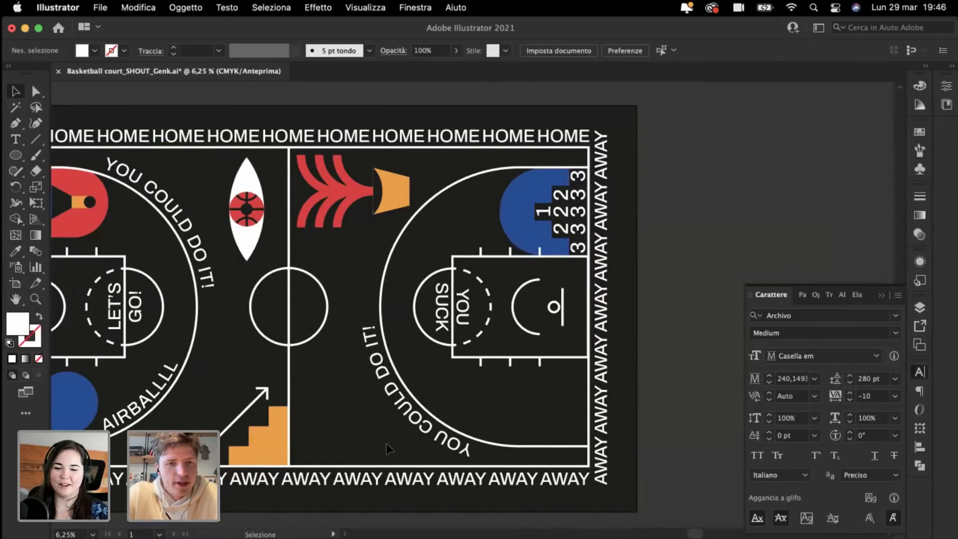
Step: Copy AWAY into the court, retype it as 'BAD CALL!' and rotate it vertical by the centre line
key(super+plus)
scroll(387, 444, left, 3)
scroll(387, 444, down, 3)
drag(359, 449, 390, 361)
double_click(389, 360)
text(BAD CALL!)
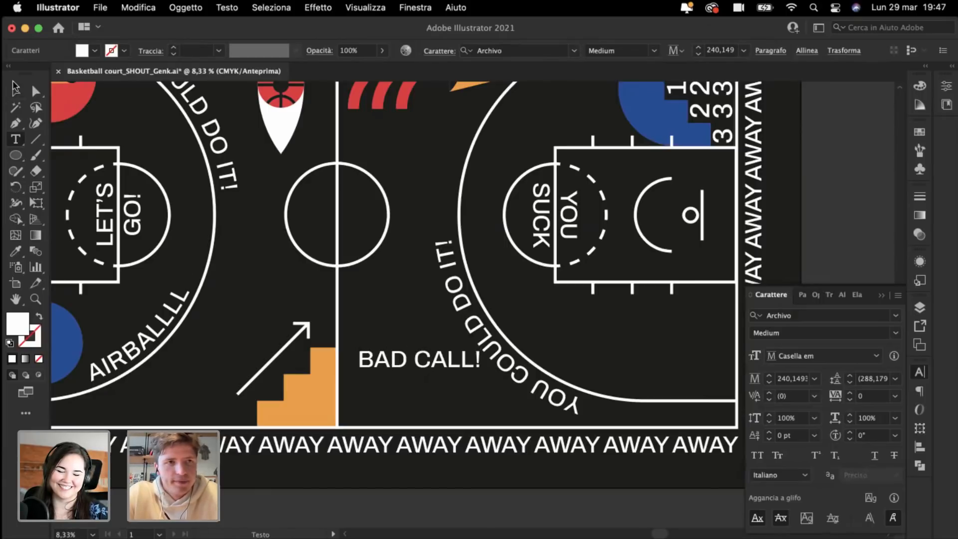
click(15, 89)
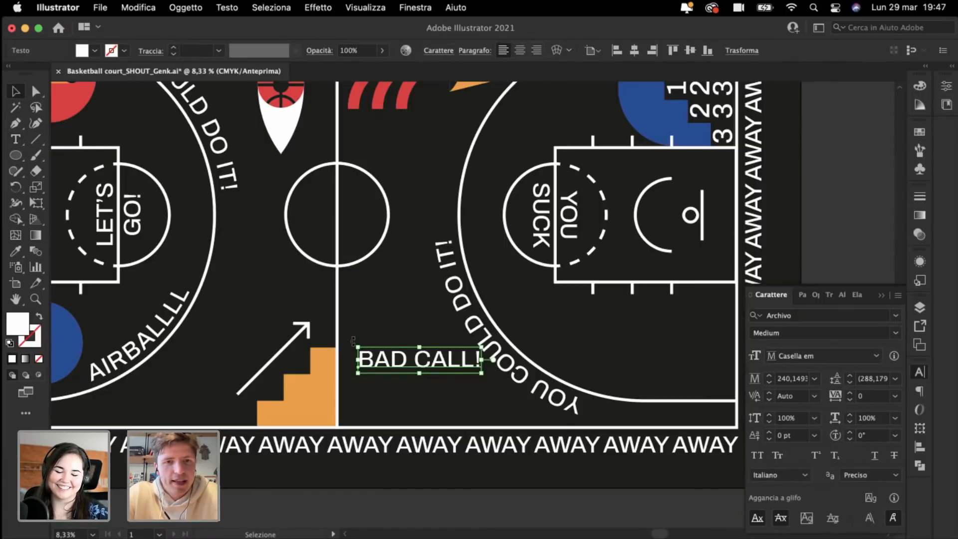
drag(353, 341, 353, 398)
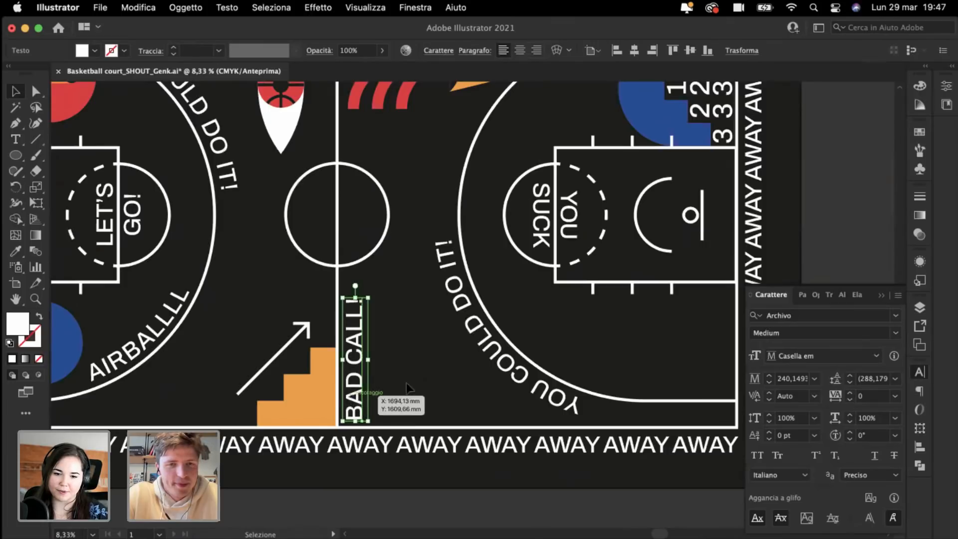
click(420, 379)
key(super+minus)
key(super+minus)
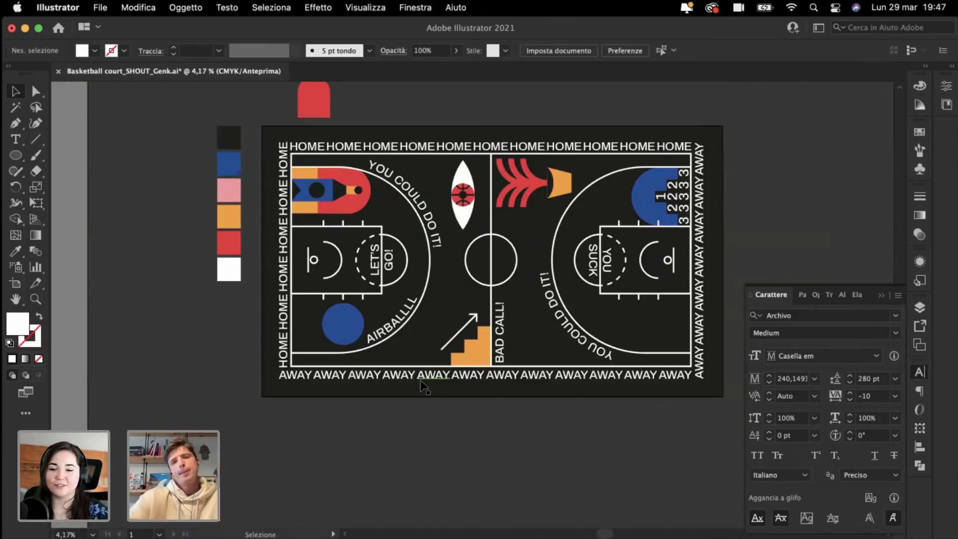
key(super+plus)
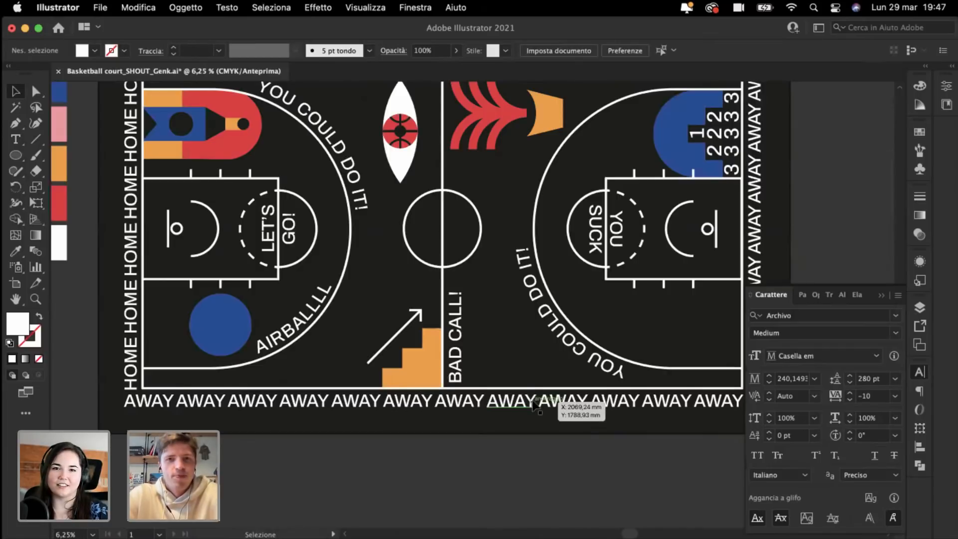
scroll(500, 399, up, 5)
key(super+plus)
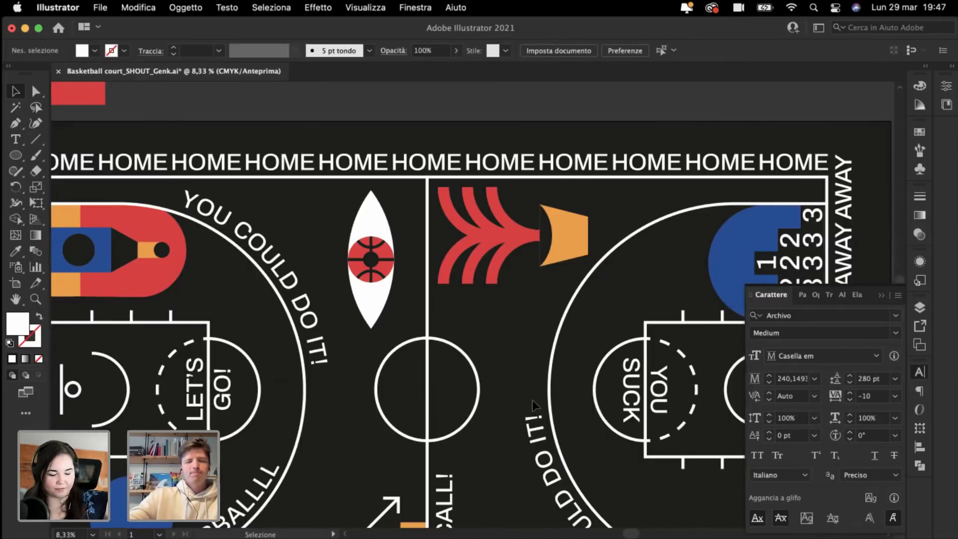
scroll(533, 404, down, 5)
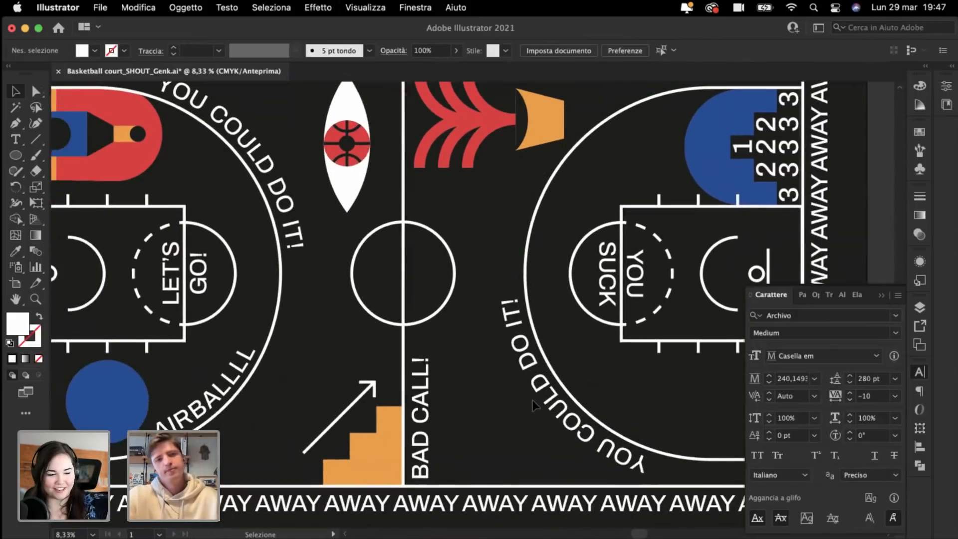
scroll(533, 405, left, 3)
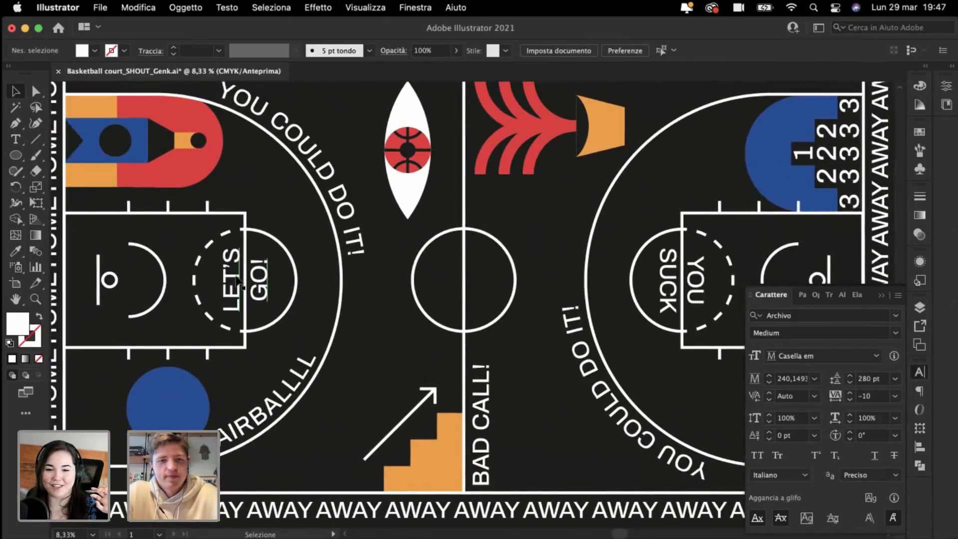
scroll(237, 278, left, 1)
scroll(236, 279, right, 3)
scroll(236, 278, right, 8)
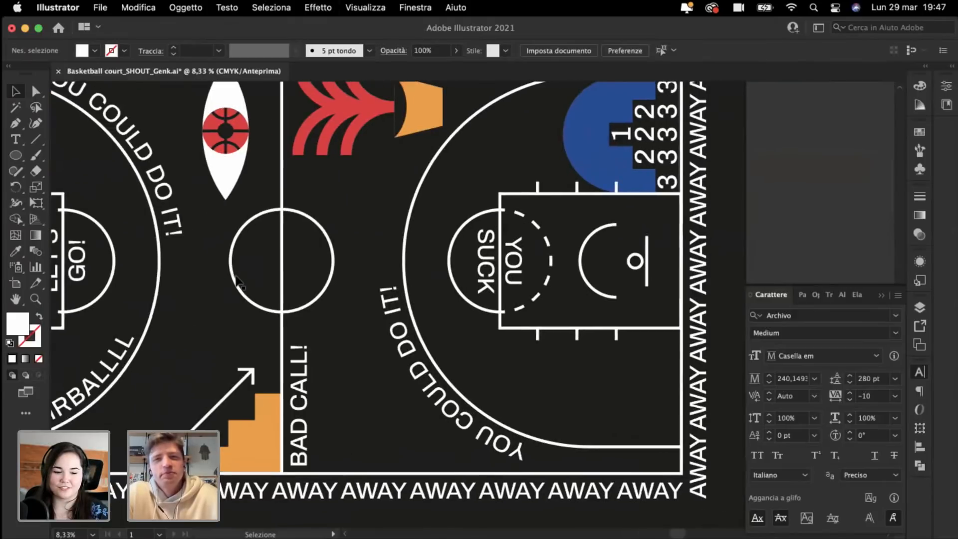
scroll(236, 277, right, 3)
key(super+minus)
scroll(236, 277, left, 6)
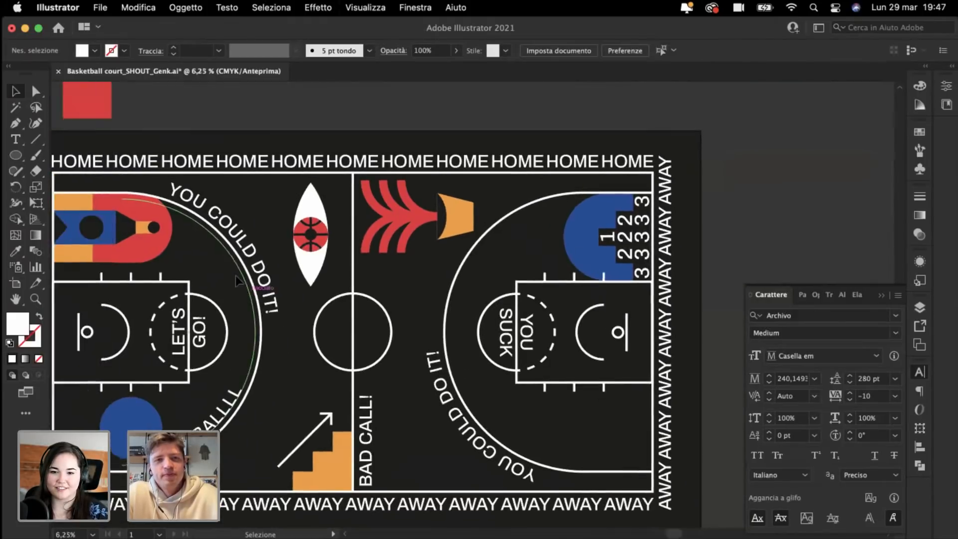
key(super+minus)
scroll(235, 278, right, 1)
key(super+plus)
scroll(236, 277, right, 10)
scroll(235, 276, down, 3)
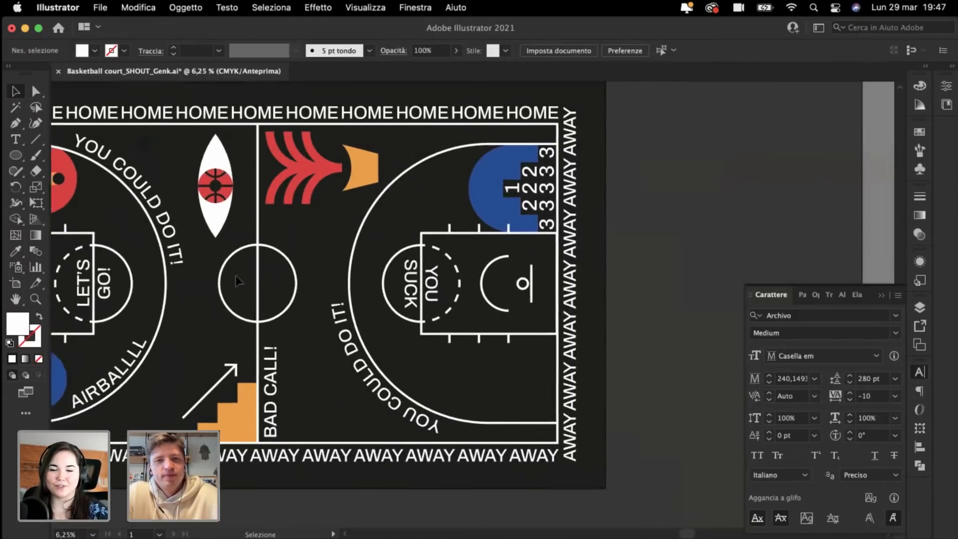
scroll(236, 274, left, 5)
scroll(236, 274, up, 1)
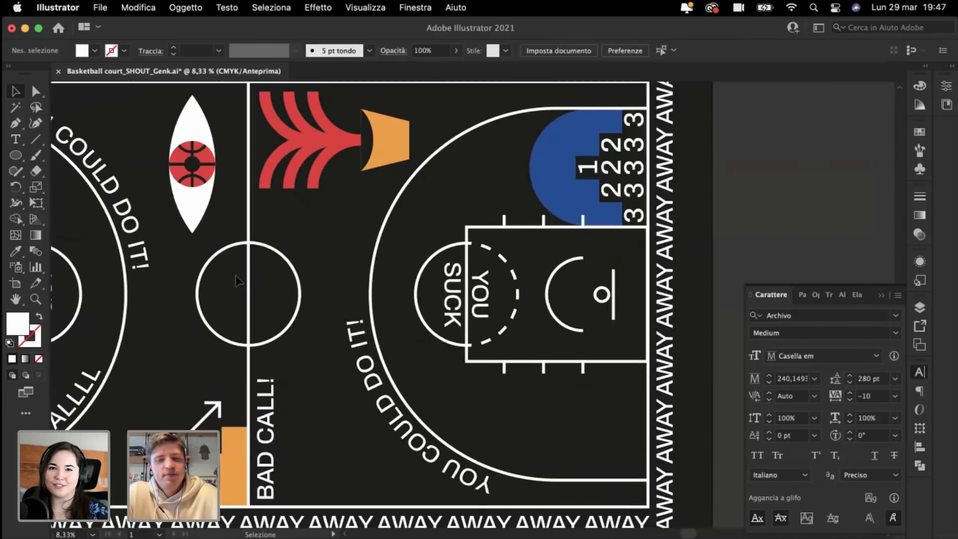
scroll(236, 275, up, 3)
scroll(236, 275, left, 11)
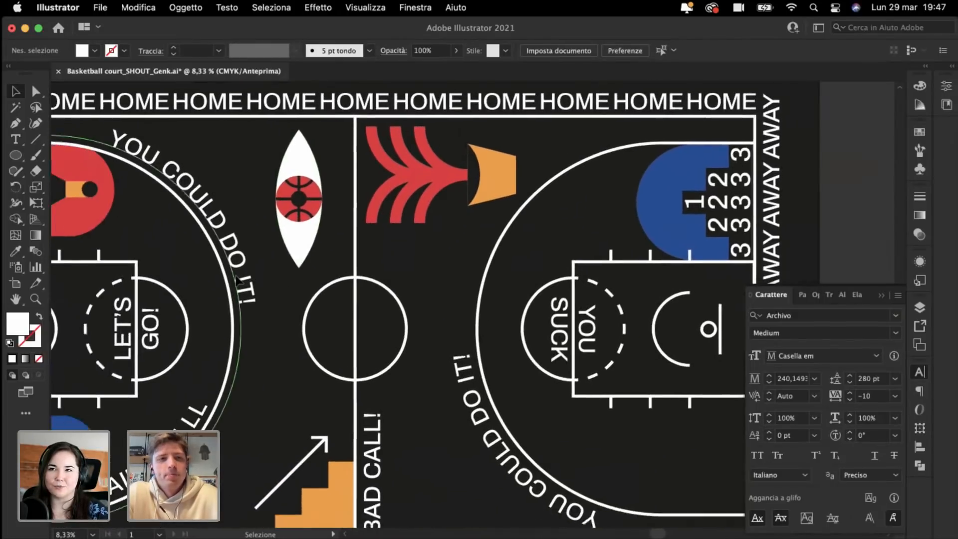
key(super+plus)
scroll(239, 285, left, 7)
Step: Duplicate the LET'S GO! text and replace its contents with '3'
drag(260, 380, 479, 445)
double_click(477, 442)
key(super+a)
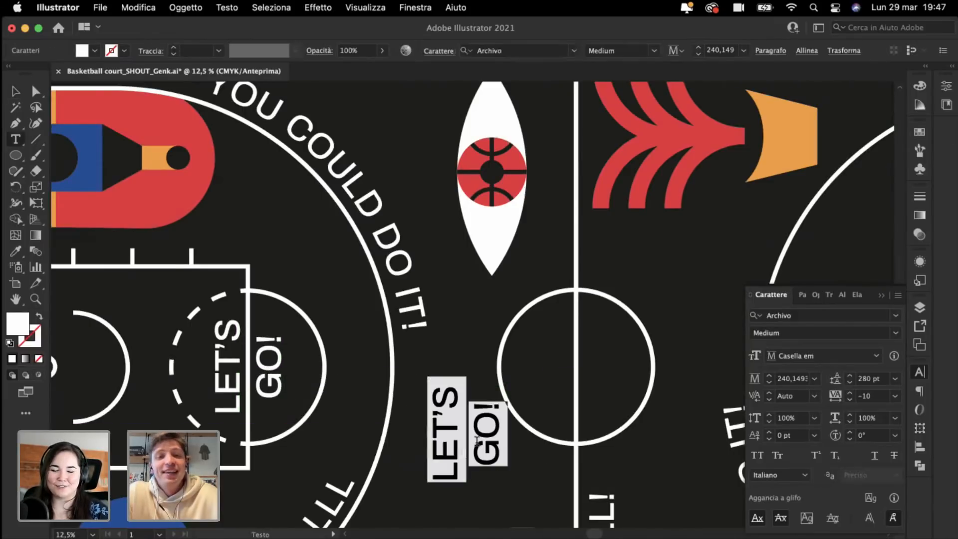
text(3)
click(18, 91)
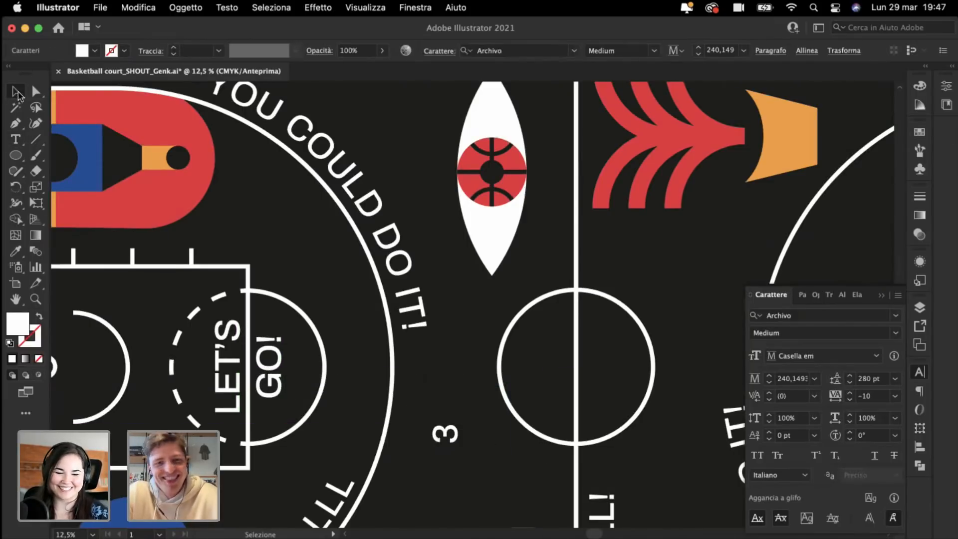
Step: Nudge the 3 into place, deselect it and zoom in on it
scroll(506, 397, down, 2)
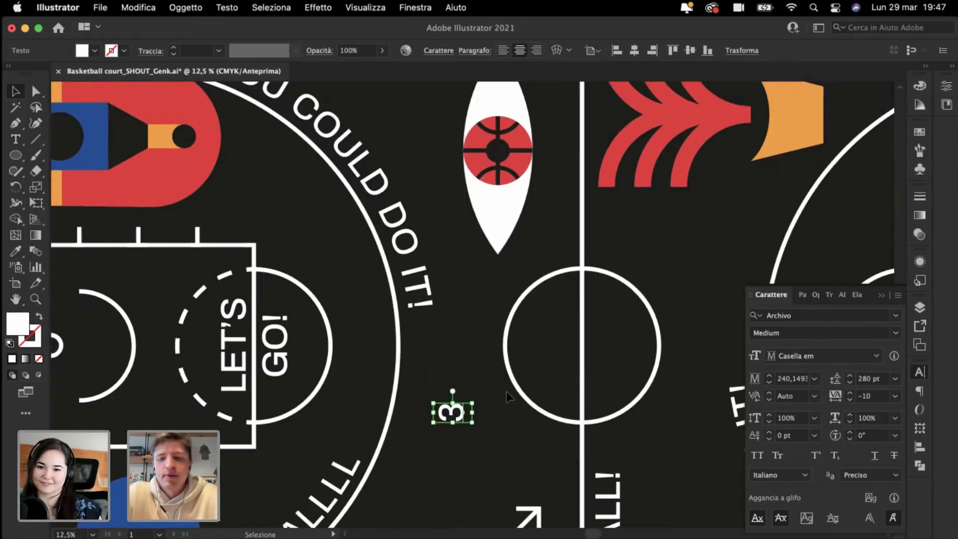
drag(433, 403, 425, 396)
click(425, 354)
key(super+plus)
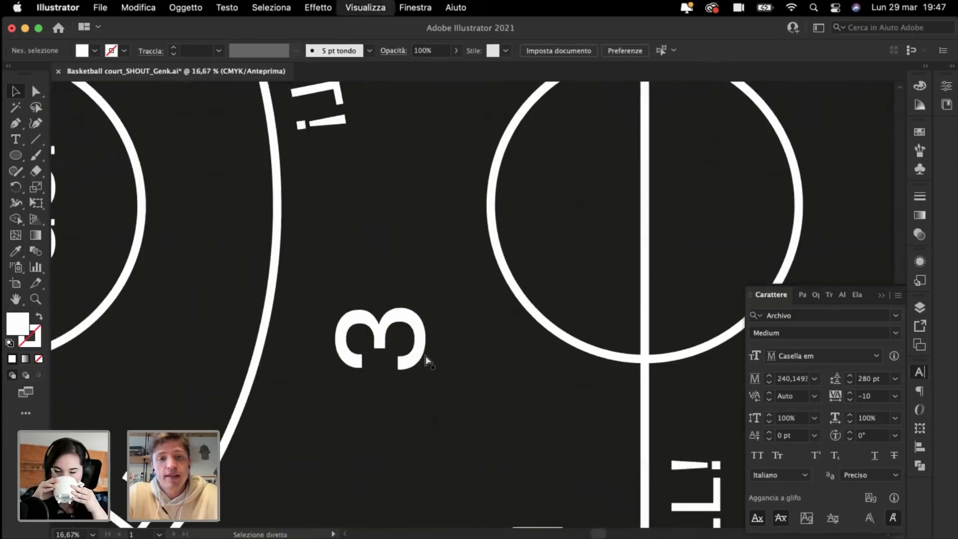
key(super+plus)
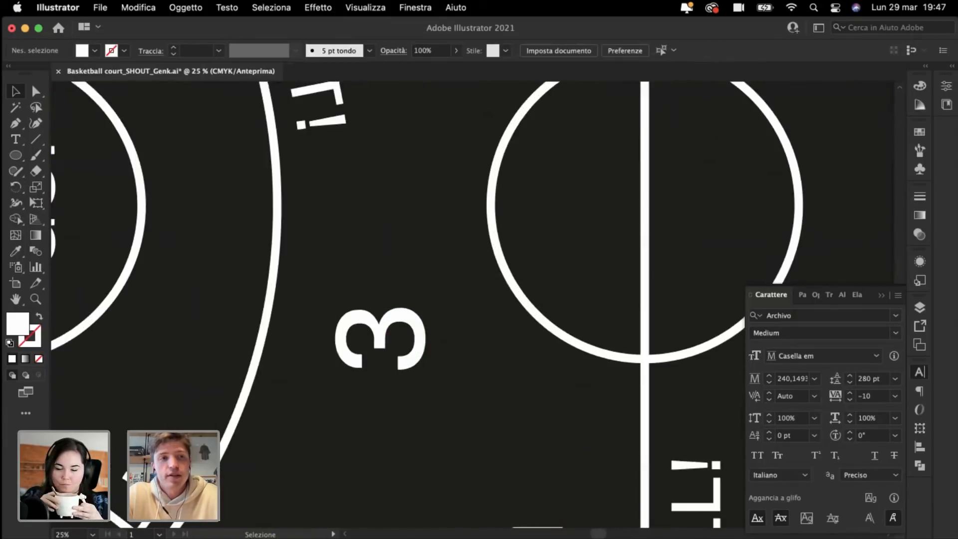
click(17, 156)
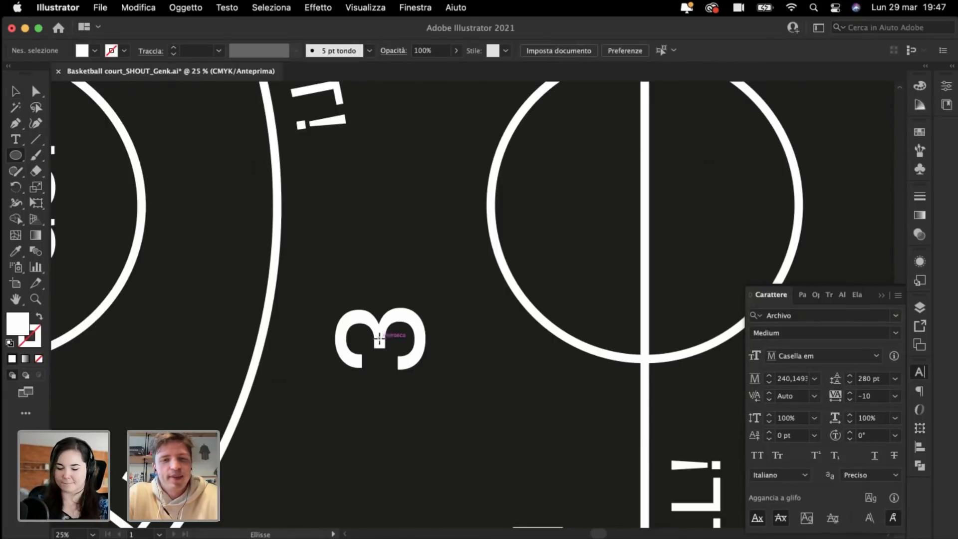
Step: Draw a circle over the 3 and give it the court arc's white outline with the Eyedropper
drag(380, 338, 450, 390)
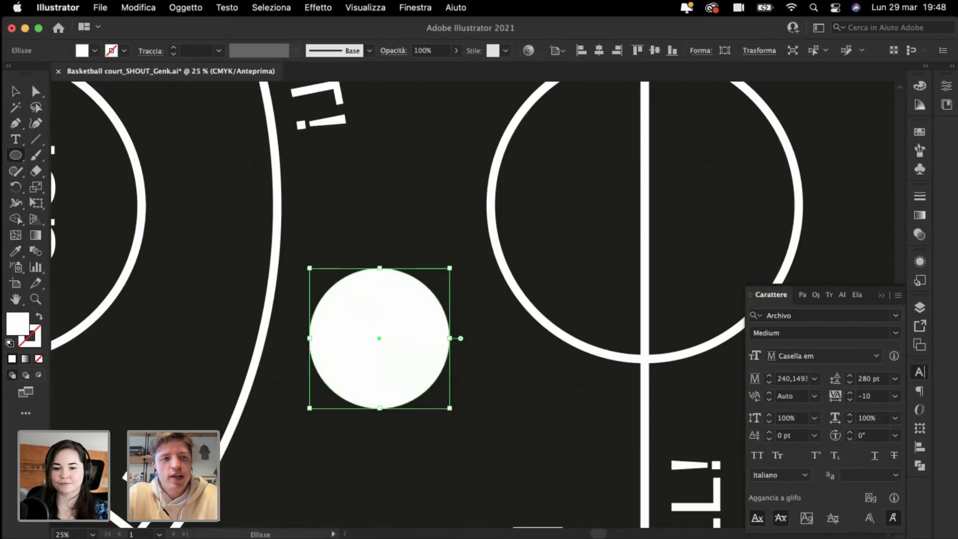
click(15, 251)
click(271, 326)
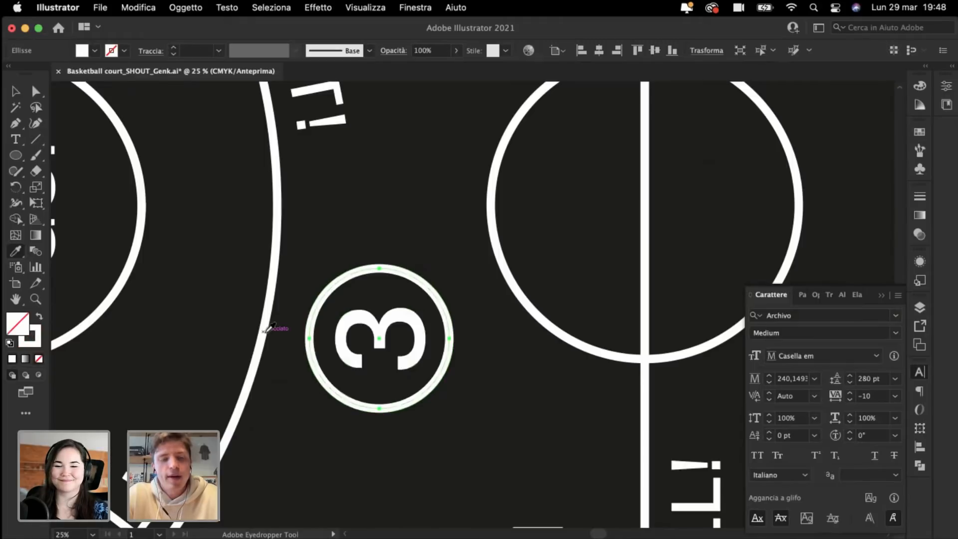
click(14, 93)
Step: Move the ringed 3 down beside AIRBALLLL
key(super+minus)
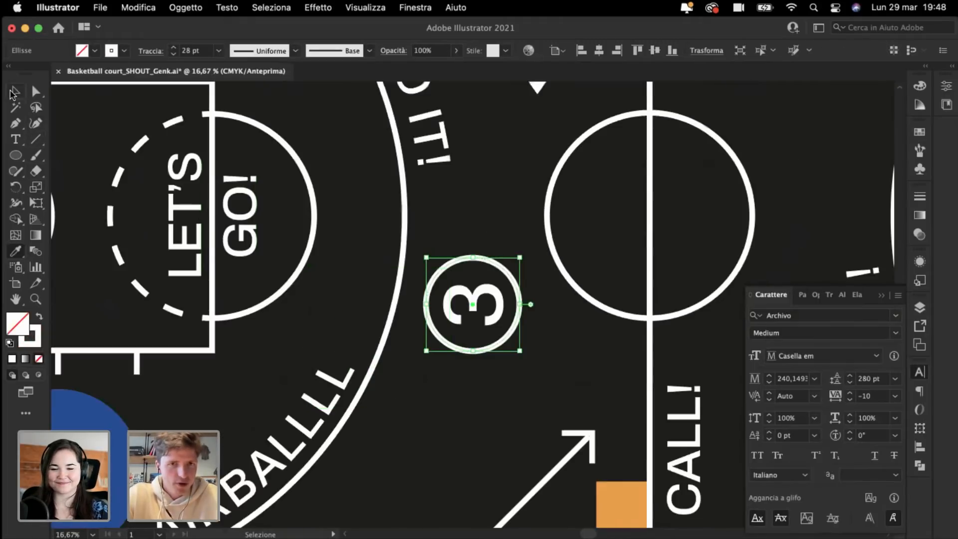
click(476, 227)
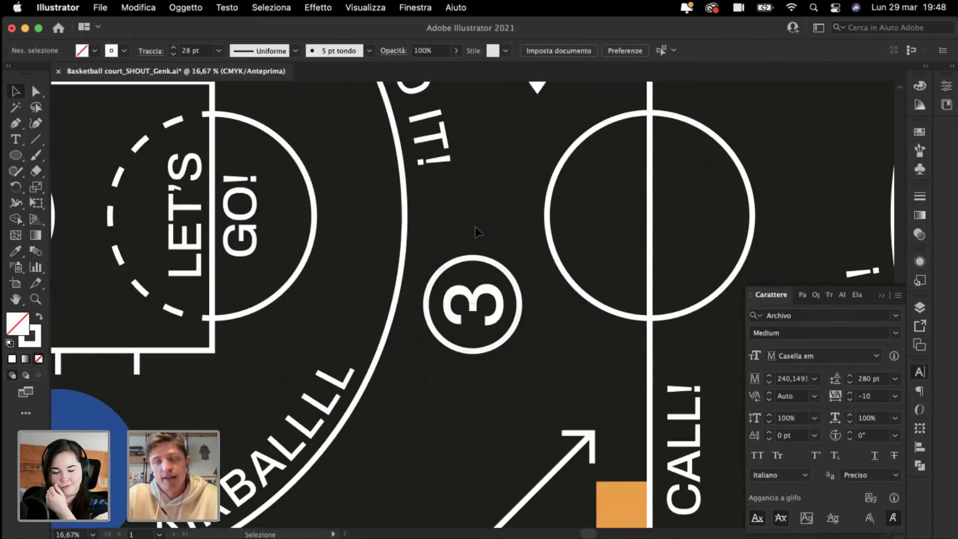
click(467, 264)
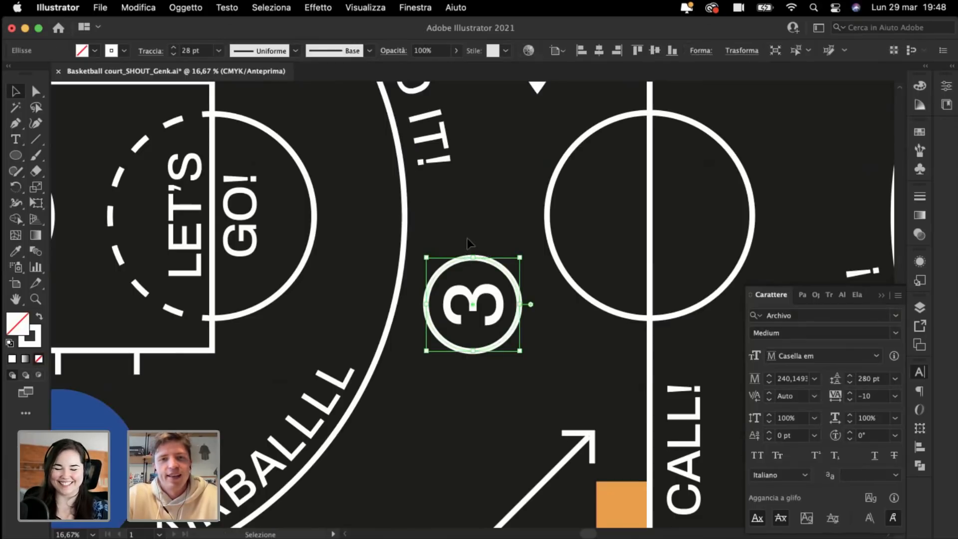
click(469, 243)
key(super+minus)
key(super+minus)
key(super+plus)
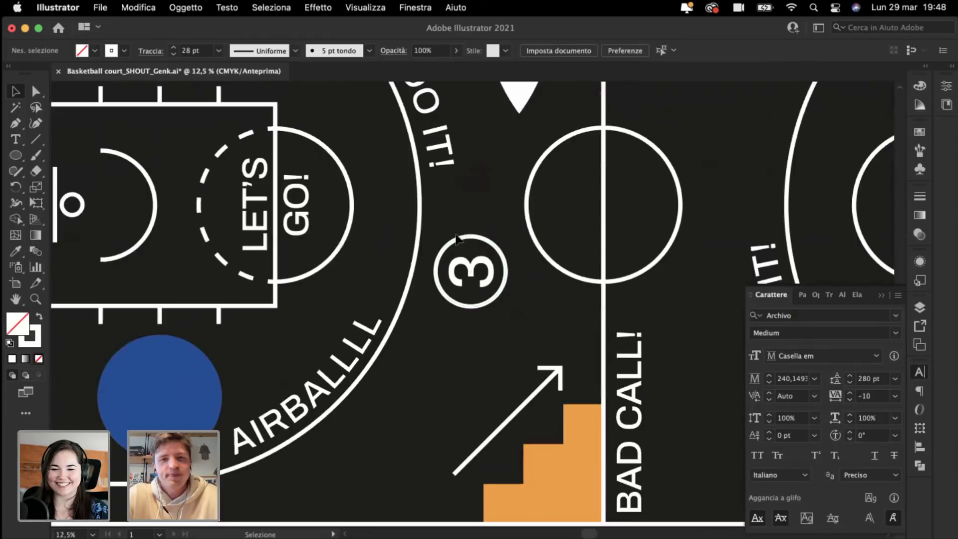
drag(476, 271, 378, 452)
click(512, 268)
key(super+minus)
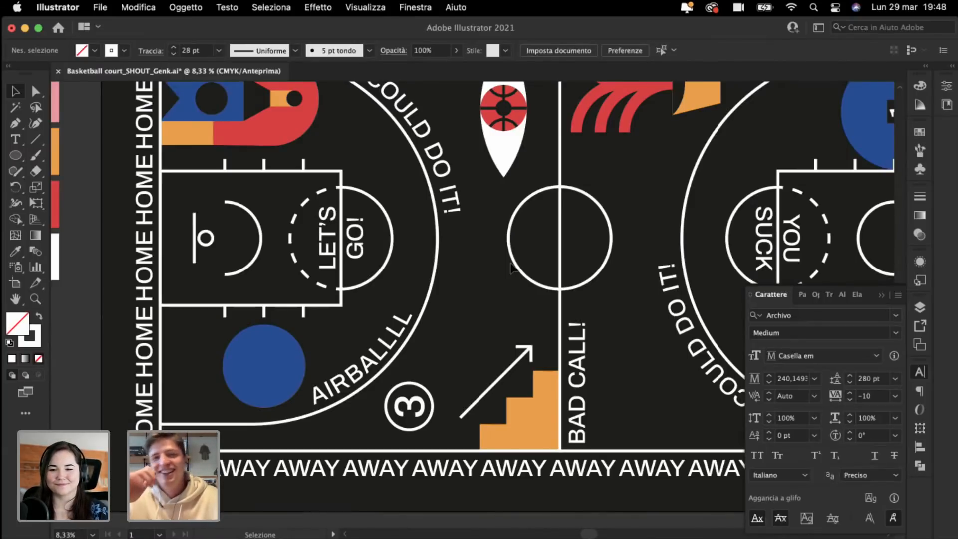
Step: Reframe the court and select the red-and-orange shape group
scroll(511, 263, right, 3)
key(super+minus)
scroll(511, 263, right, 5)
key(super+plus)
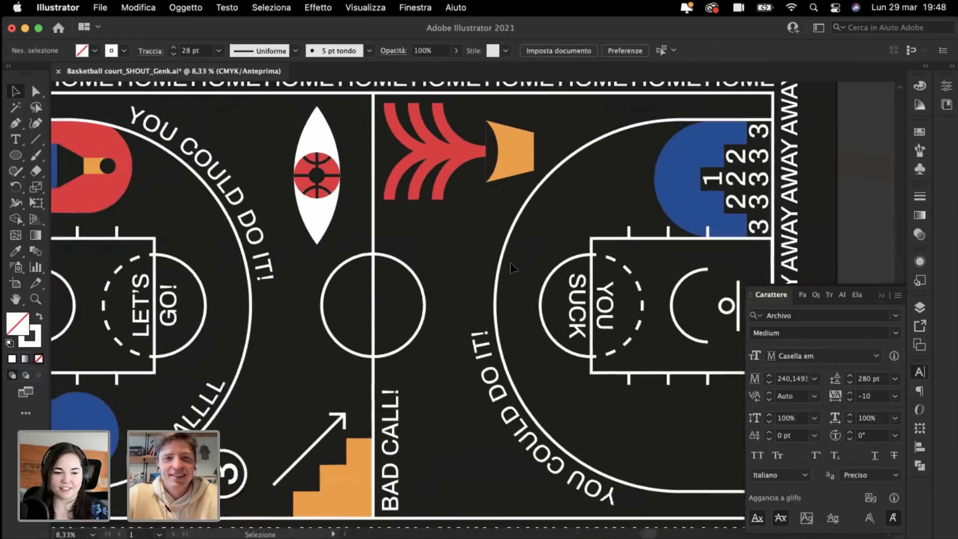
scroll(510, 263, up, 1)
scroll(511, 263, left, 3)
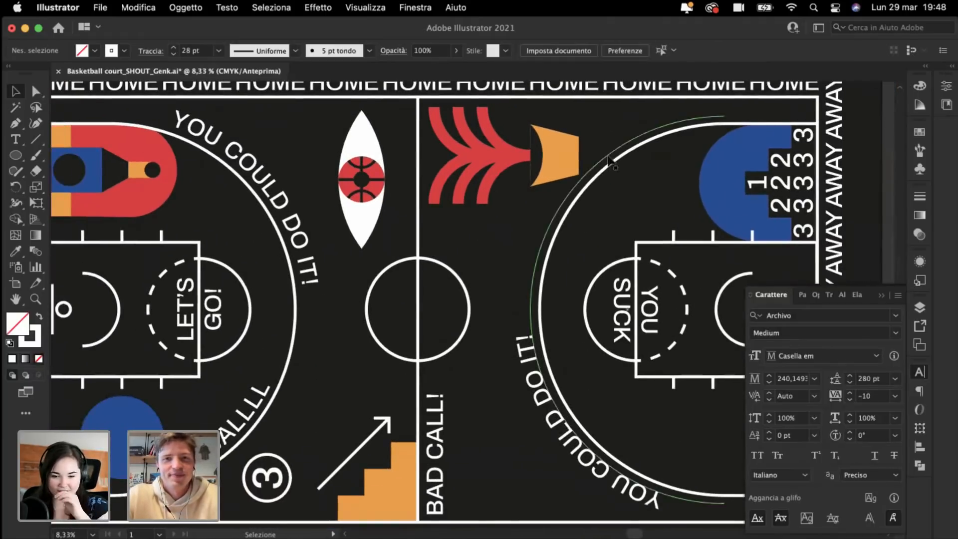
click(466, 194)
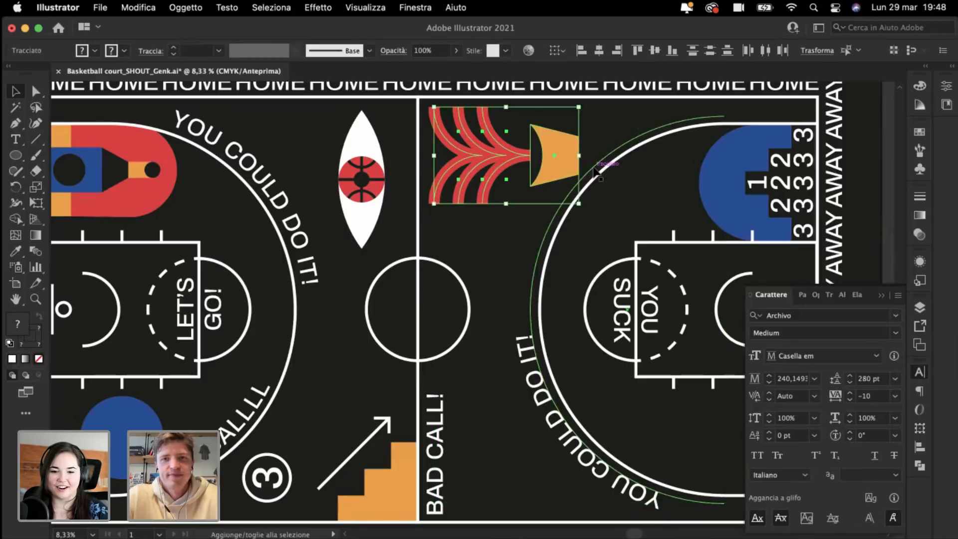
drag(579, 155, 556, 157)
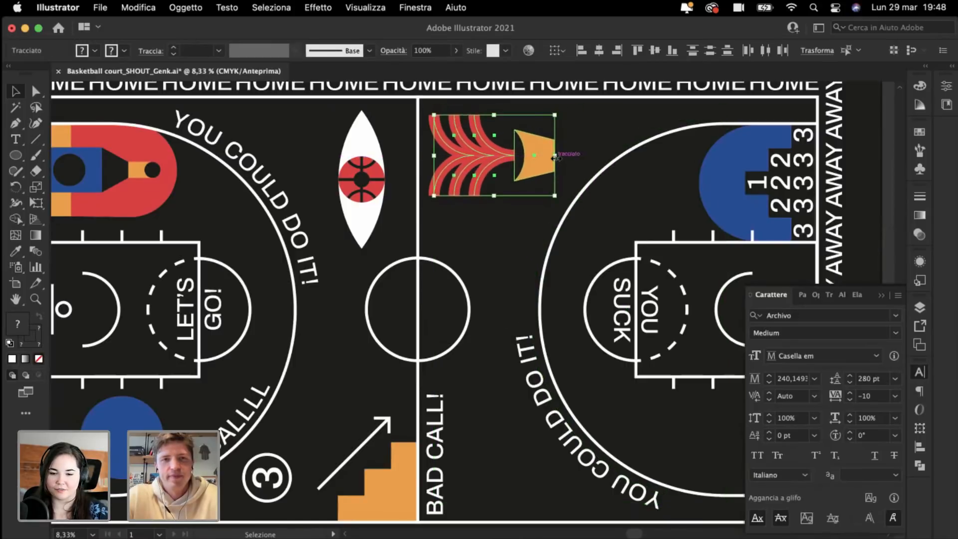
scroll(367, 124, up, 3)
scroll(367, 125, left, 1)
key(super+plus)
key(super+plus)
key(super+plus)
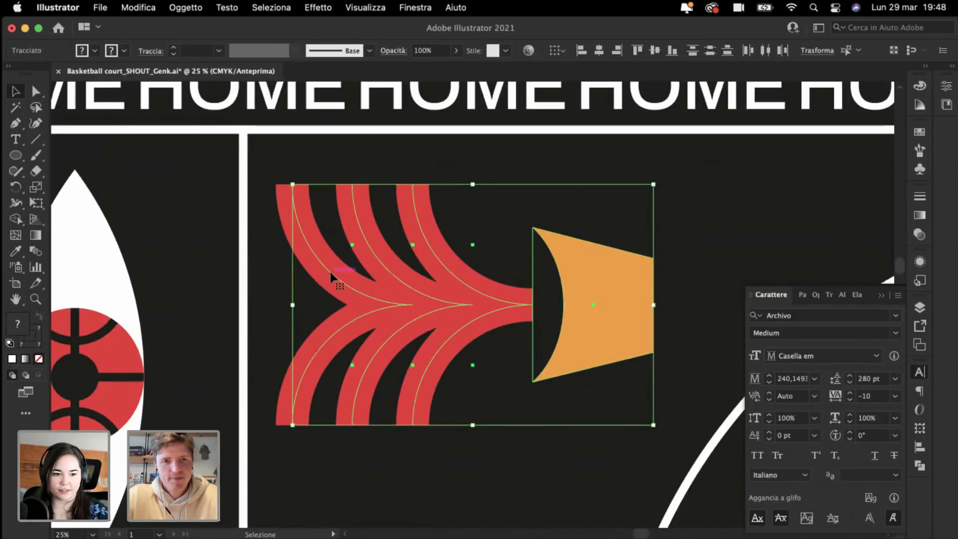
drag(329, 269, 322, 236)
click(476, 190)
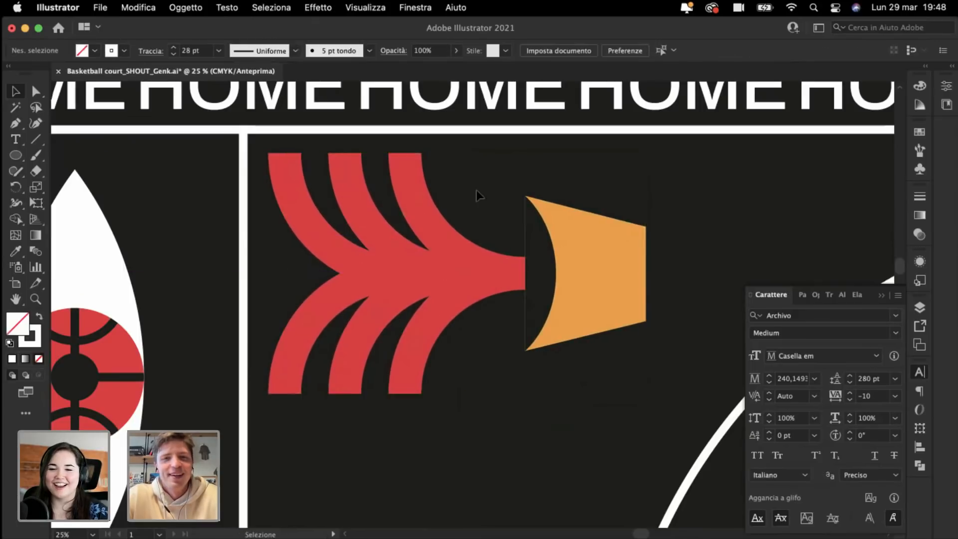
click(331, 324)
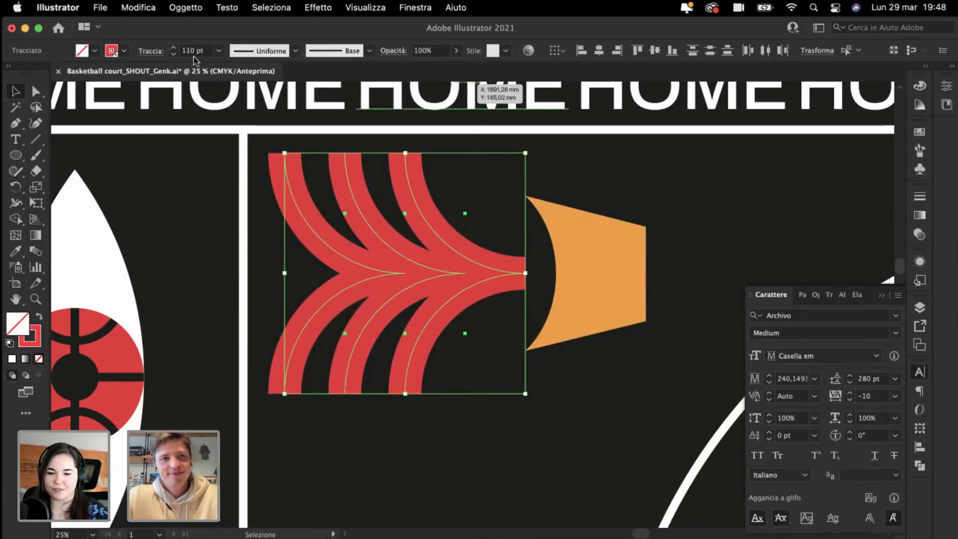
scroll(188, 50, down, 2)
scroll(189, 51, up, 1)
scroll(189, 51, down, 1)
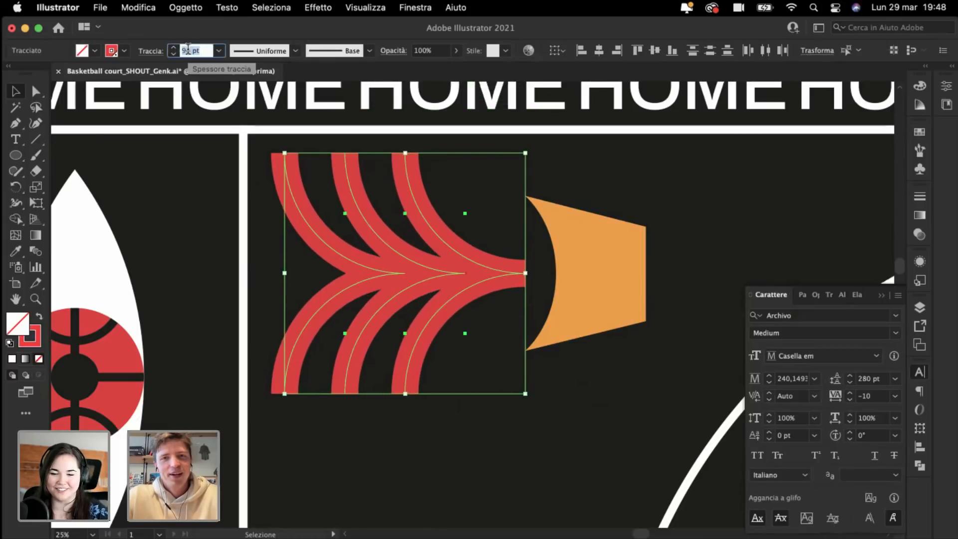
click(614, 181)
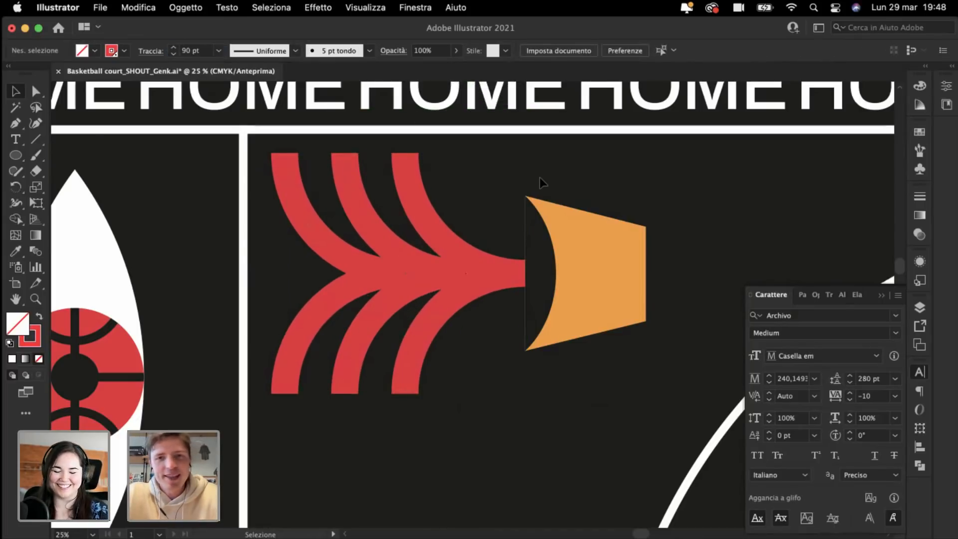
drag(580, 249, 579, 249)
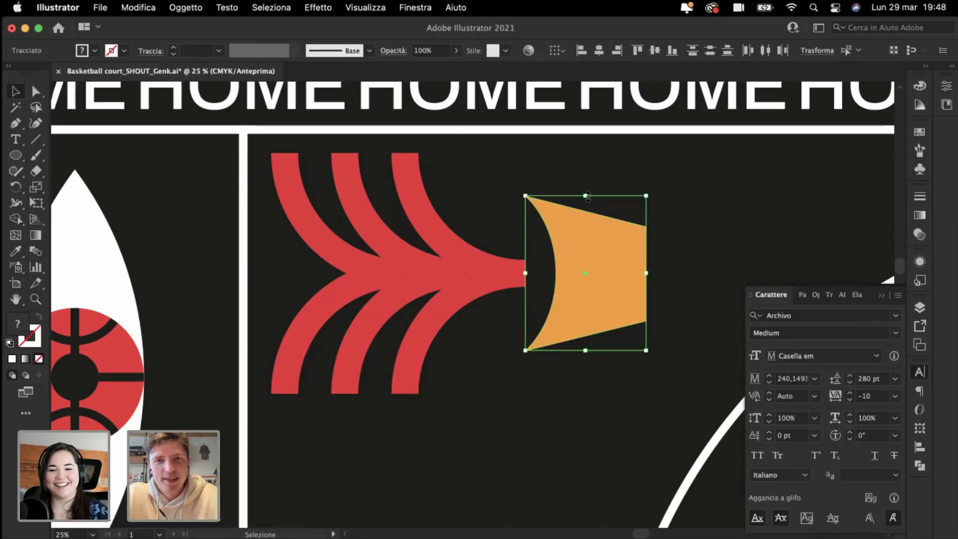
drag(586, 195, 580, 153)
click(705, 198)
key(super+minus)
key(super+minus)
key(super+minus)
key(super+minus)
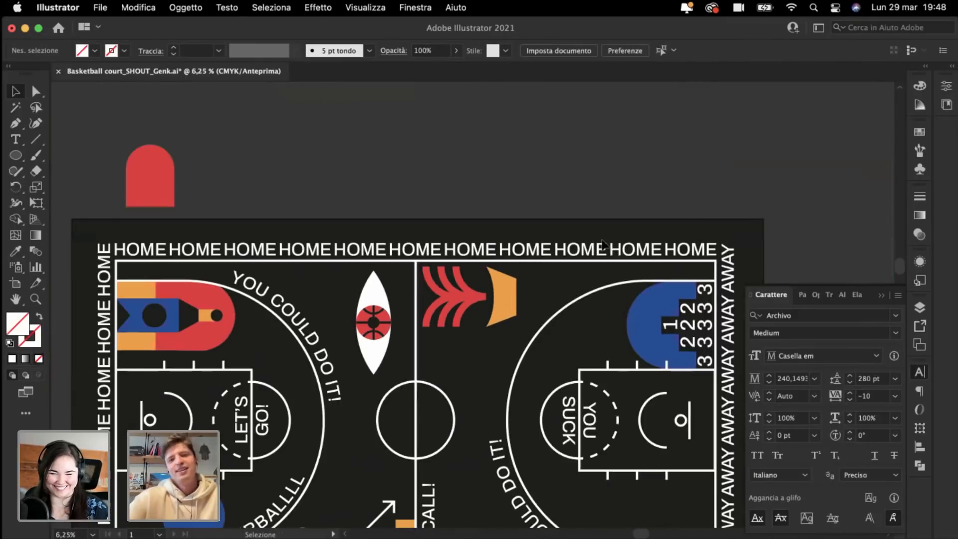
scroll(603, 244, down, 5)
scroll(602, 243, right, 4)
key(super+z)
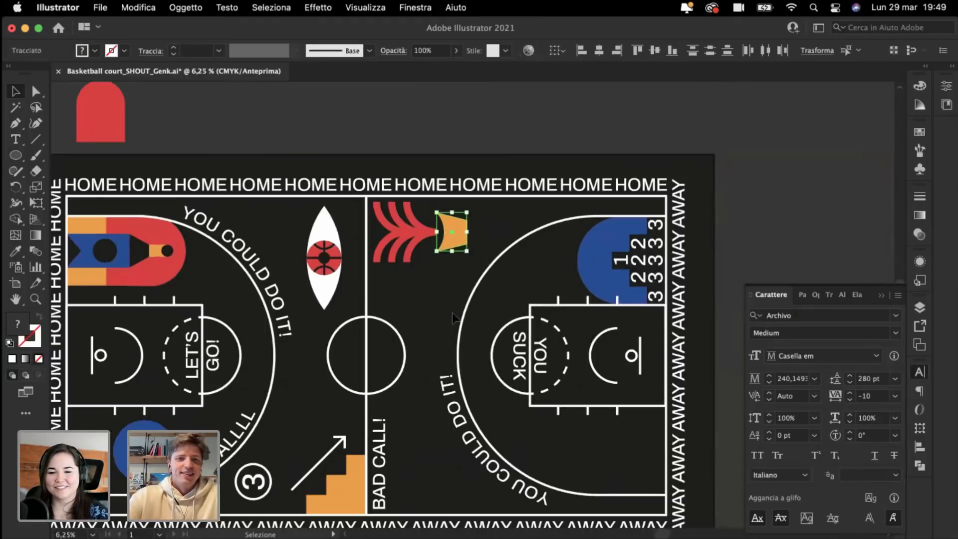
click(428, 299)
scroll(431, 301, left, 8)
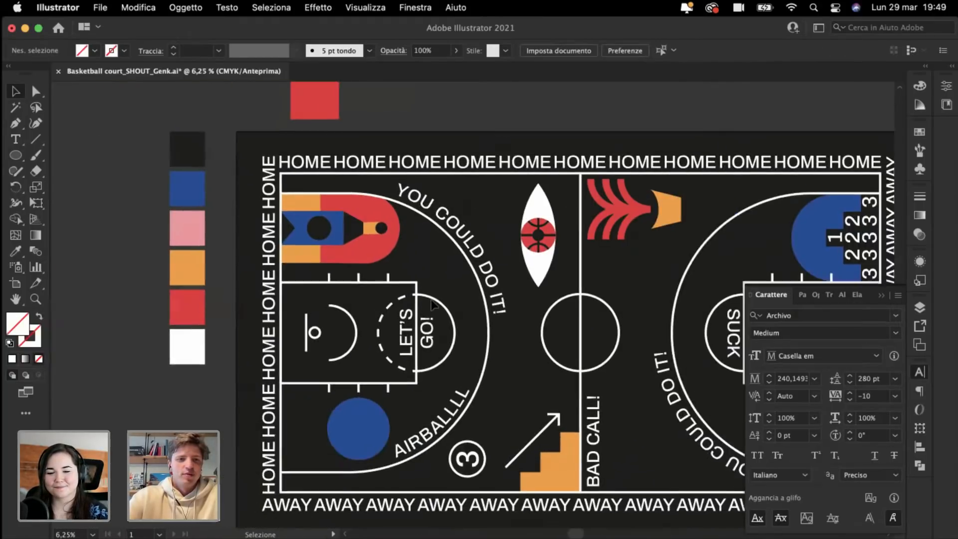
scroll(432, 301, down, 4)
key(super+plus)
key(super+plus)
drag(355, 315, 281, 322)
key(Delete)
key(super+minus)
key(super+minus)
key(super+minus)
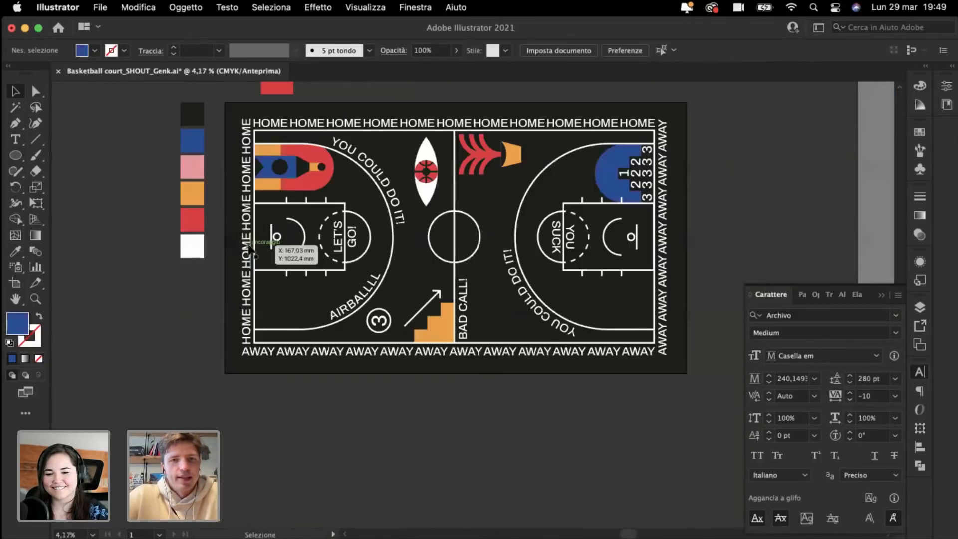
scroll(249, 249, right, 2)
scroll(249, 249, left, 2)
scroll(248, 249, up, 4)
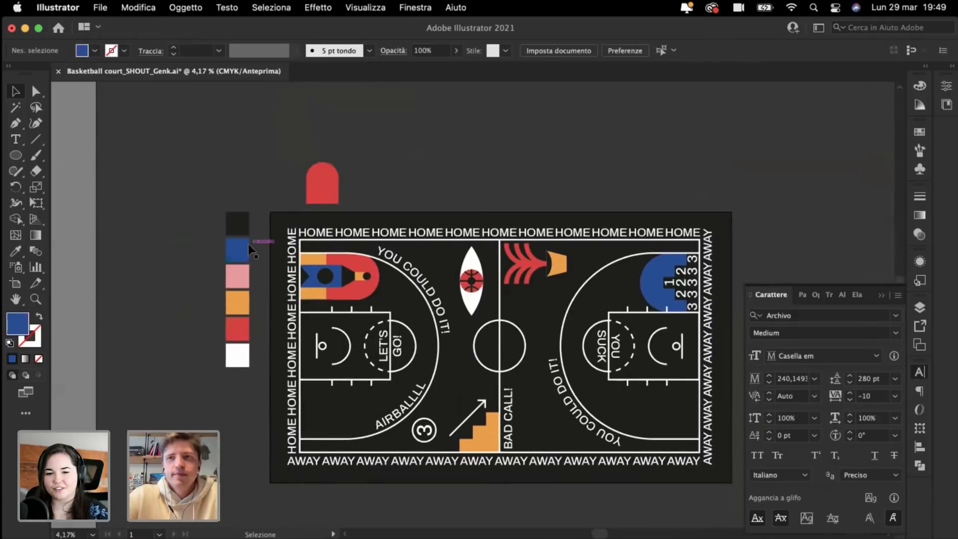
scroll(247, 244, down, 3)
scroll(247, 244, right, 3)
scroll(250, 248, up, 3)
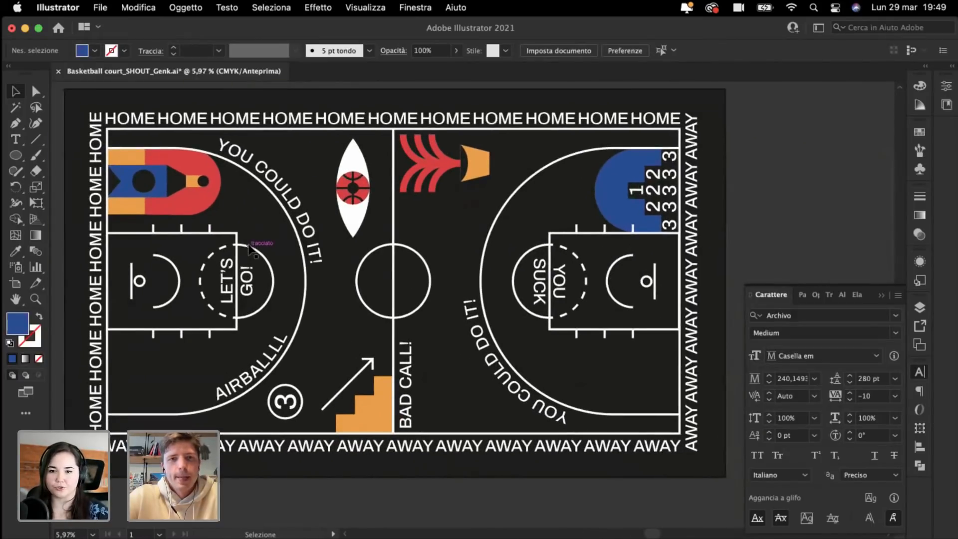
scroll(249, 247, up, 4)
key(super+plus)
key(super+plus)
key(super+plus)
key(super+plus)
key(super+plus)
key(super+plus)
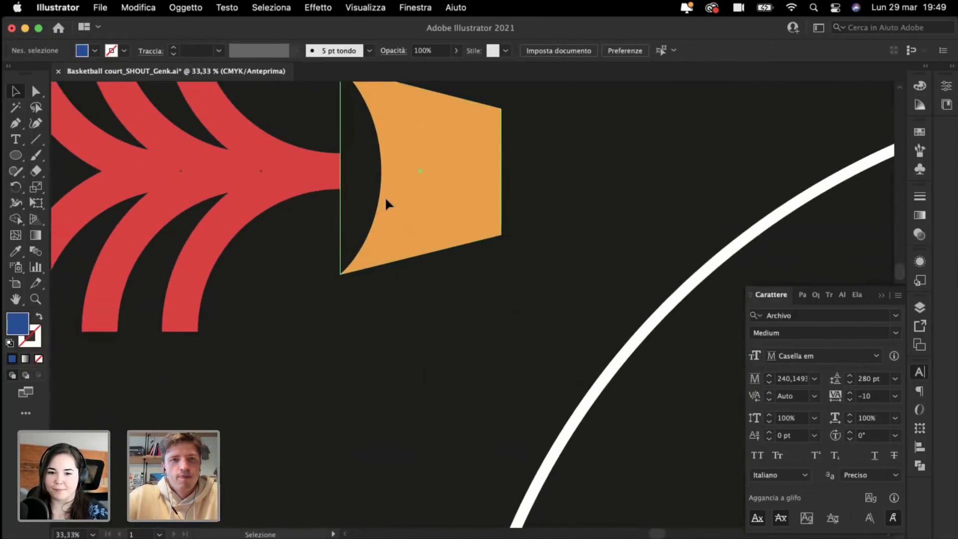
click(369, 196)
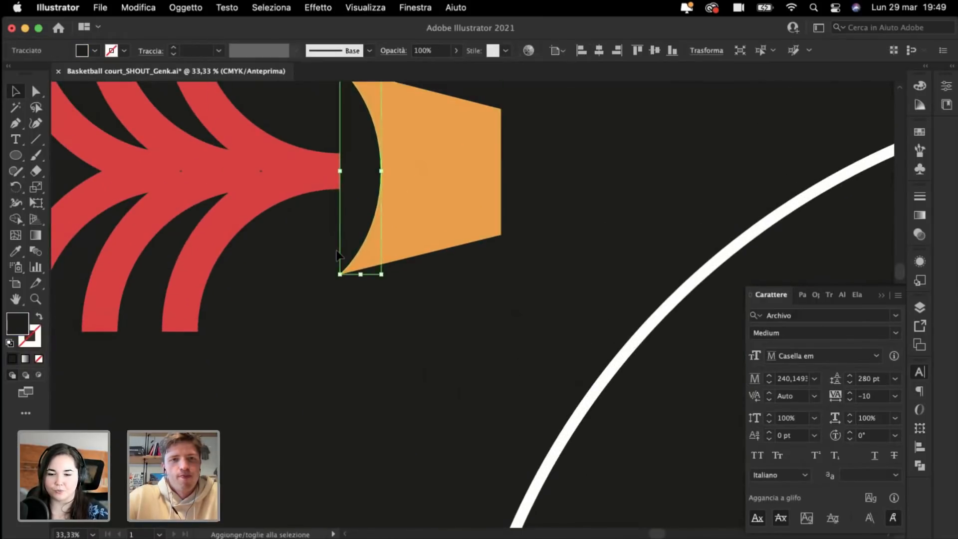
click(375, 380)
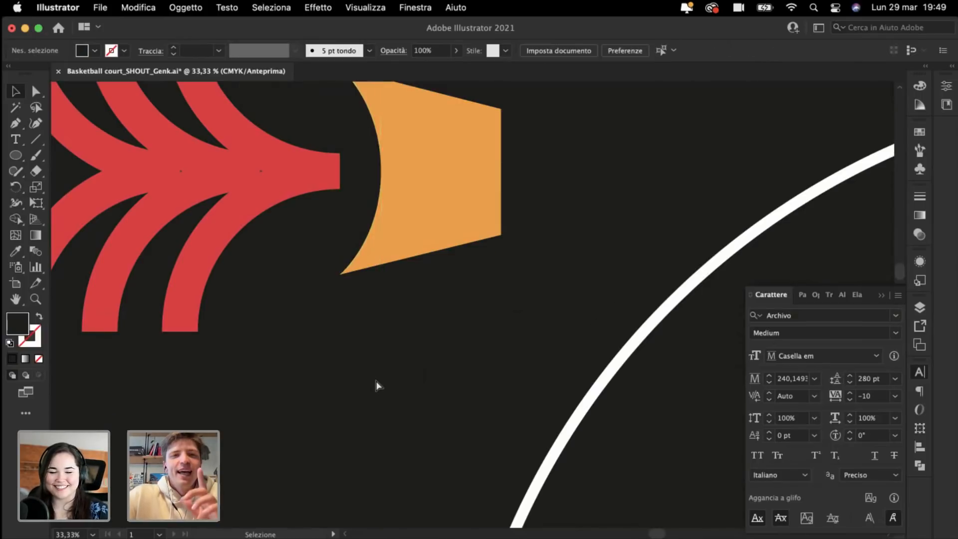
key(super+minus)
key(super+minus)
key(super+minus)
key(super+minus)
key(super+minus)
key(super+minus)
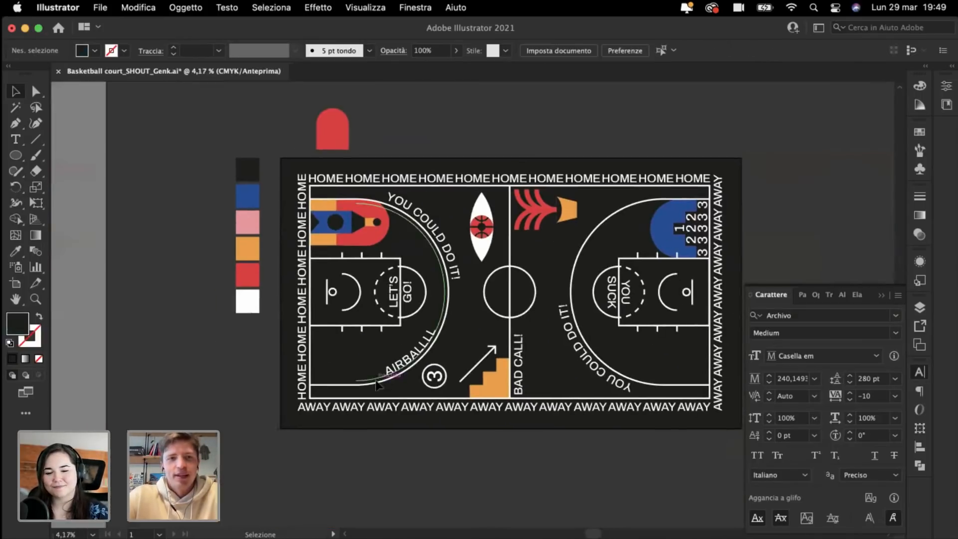
Step: Raise the red arch shape and toggle the Artwork layer's visibility off and on
click(338, 140)
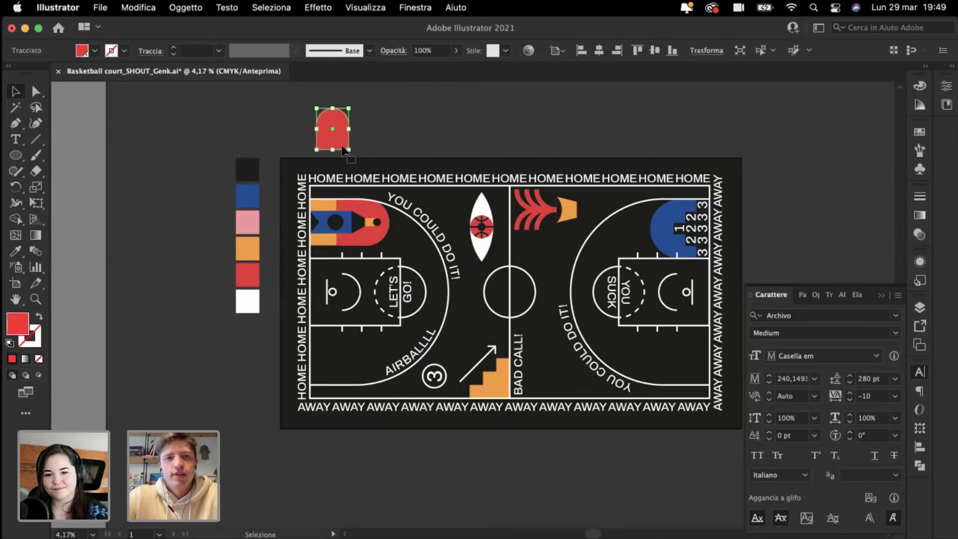
drag(345, 150, 342, 118)
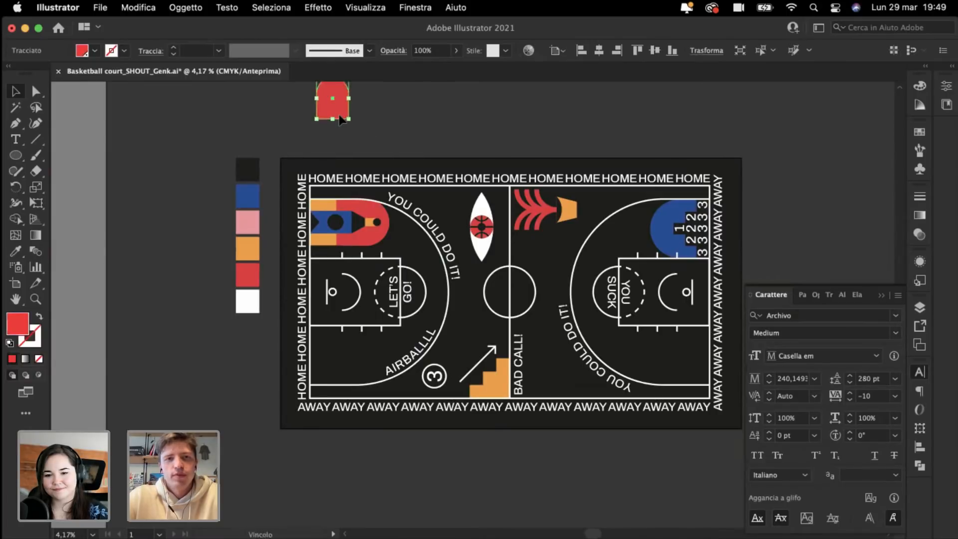
click(919, 308)
click(756, 336)
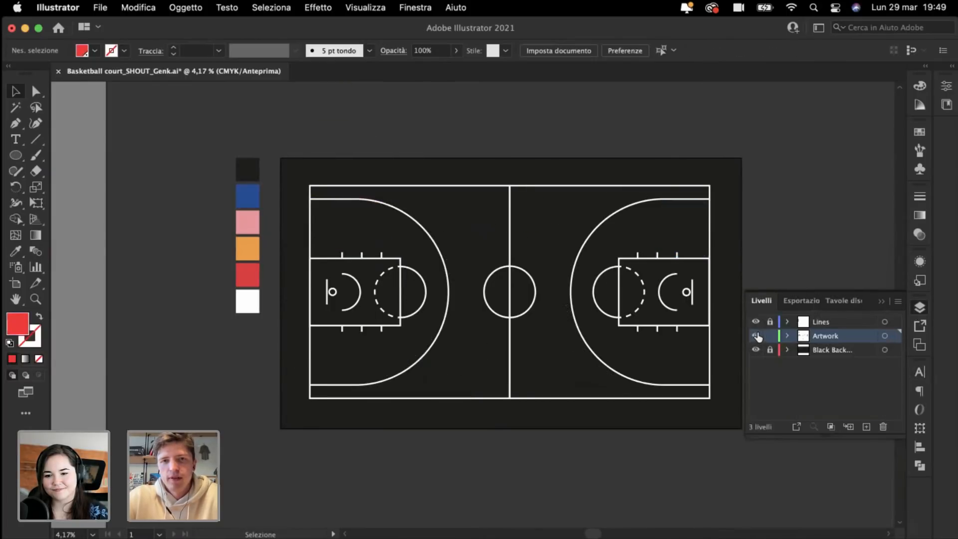
click(756, 336)
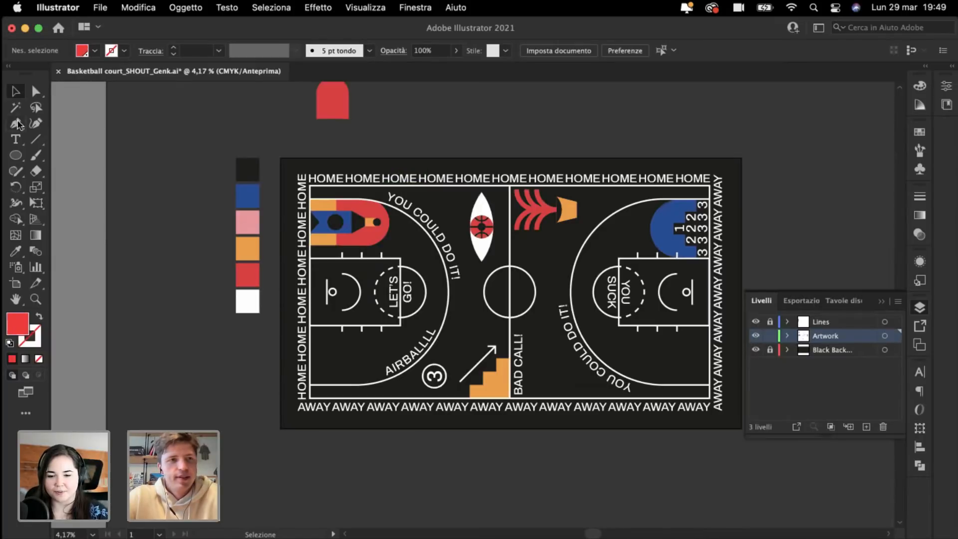
Step: Select the white HOME border and arc texts by matching colour with the Magic Wand
key(y)
click(372, 181)
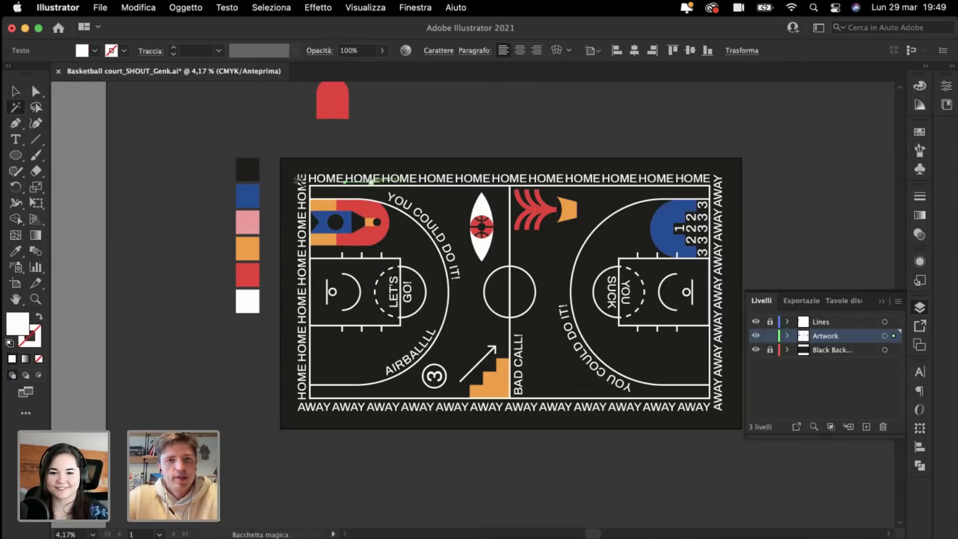
click(415, 213)
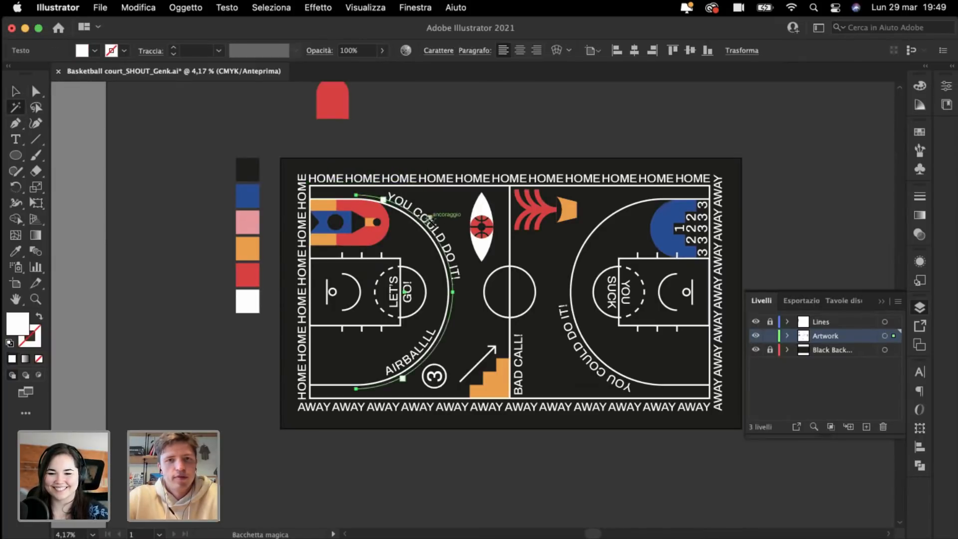
click(11, 90)
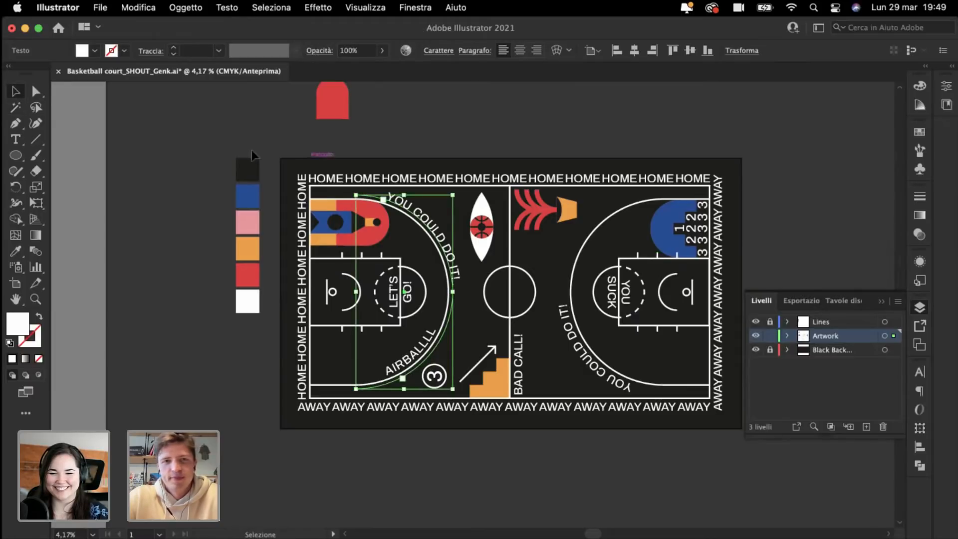
click(284, 148)
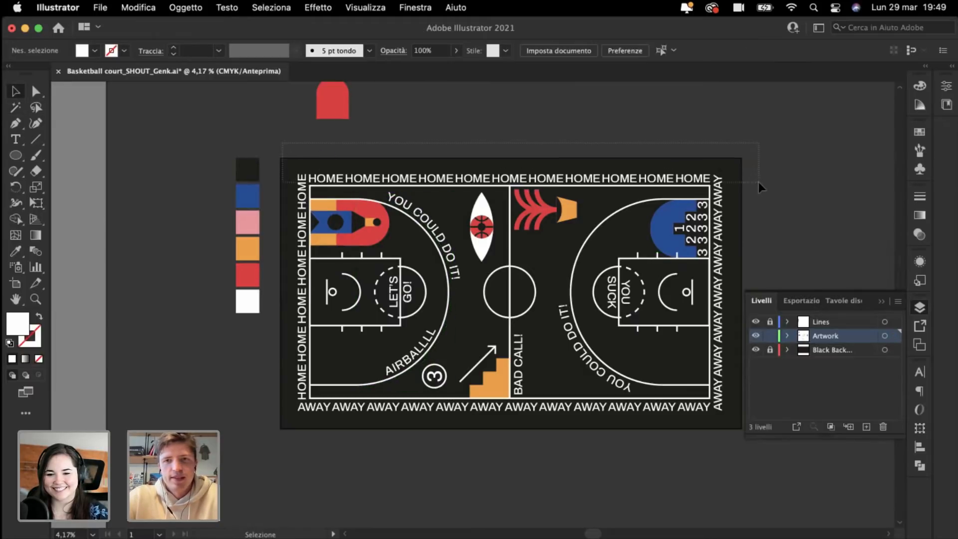
drag(759, 183, 758, 178)
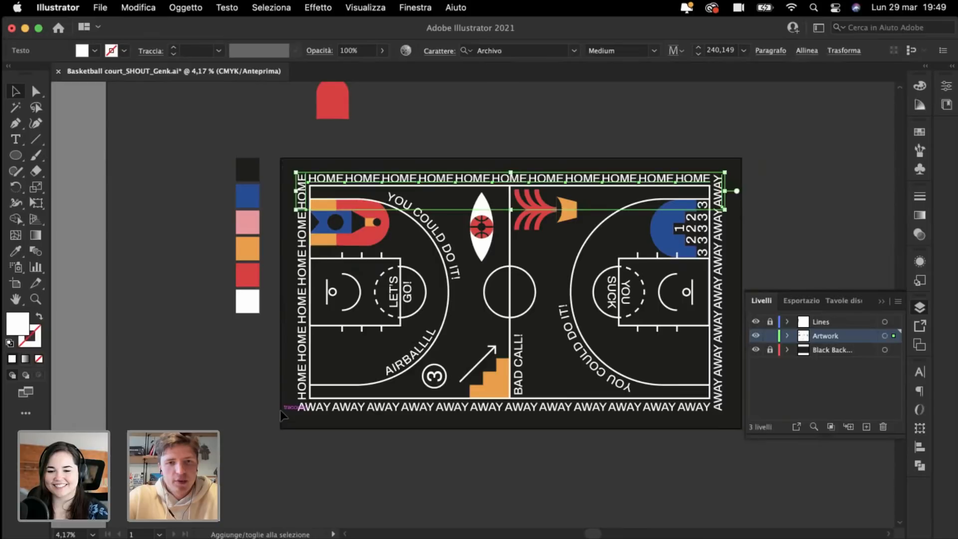
drag(706, 439, 708, 436)
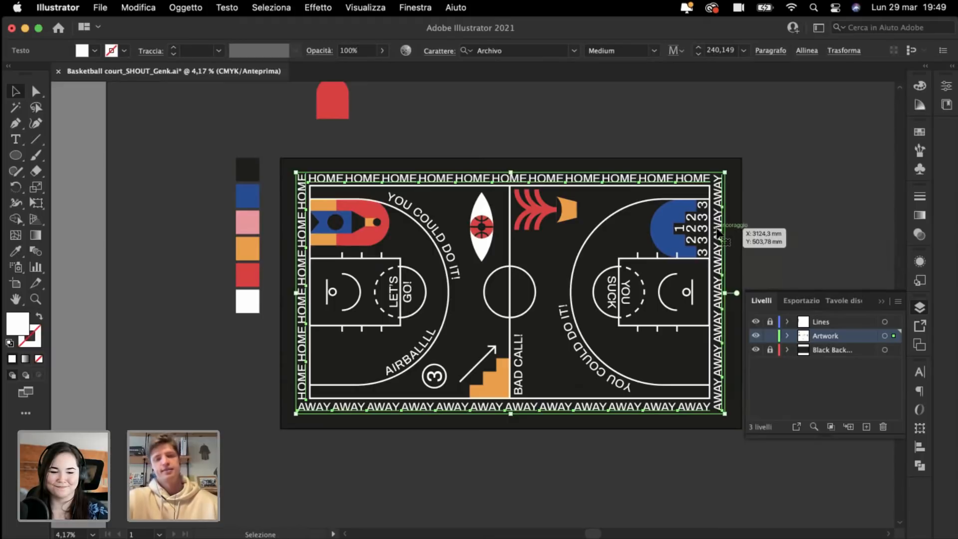
Step: Add the right YOU COULD DO IT! text and the left arc text to the selection
key(super+plus)
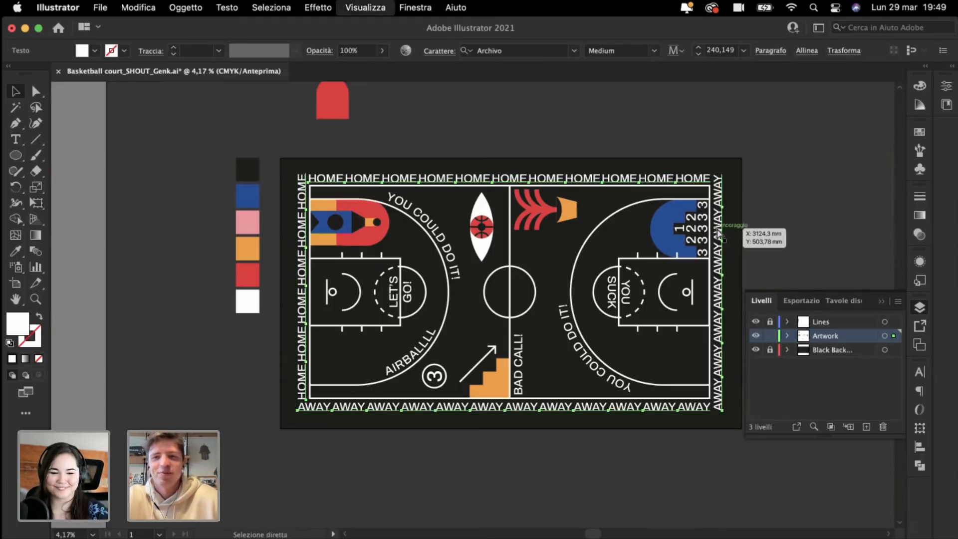
scroll(720, 234, right, 3)
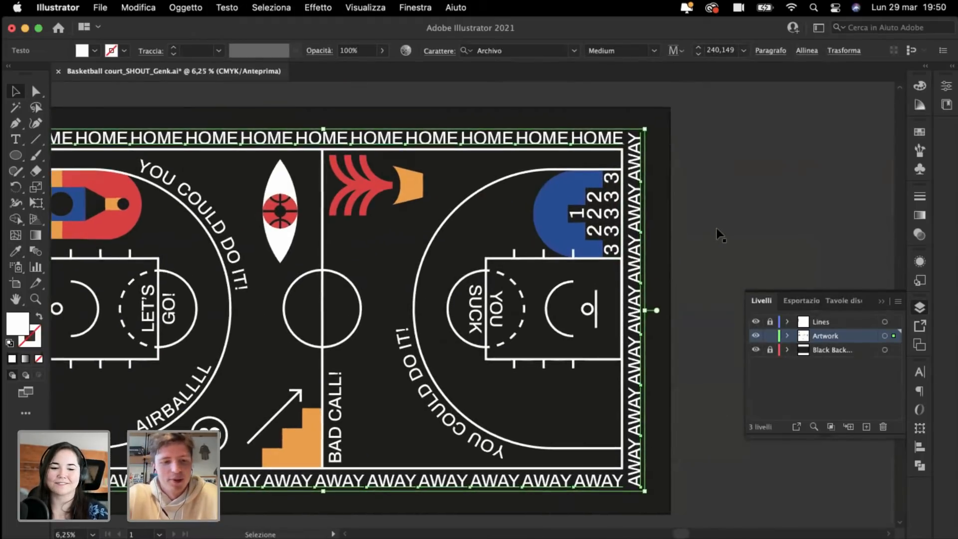
scroll(720, 235, left, 3)
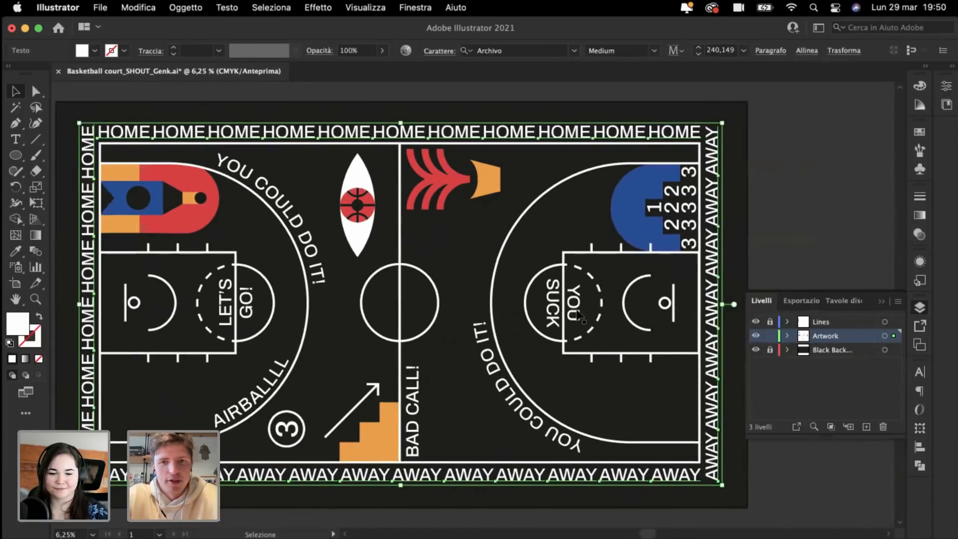
shift+click(500, 388)
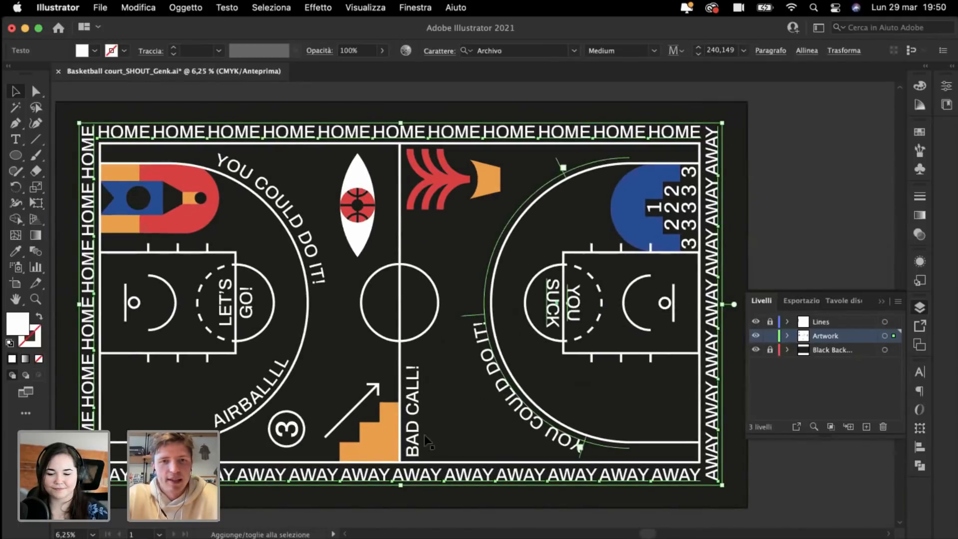
shift+click(245, 405)
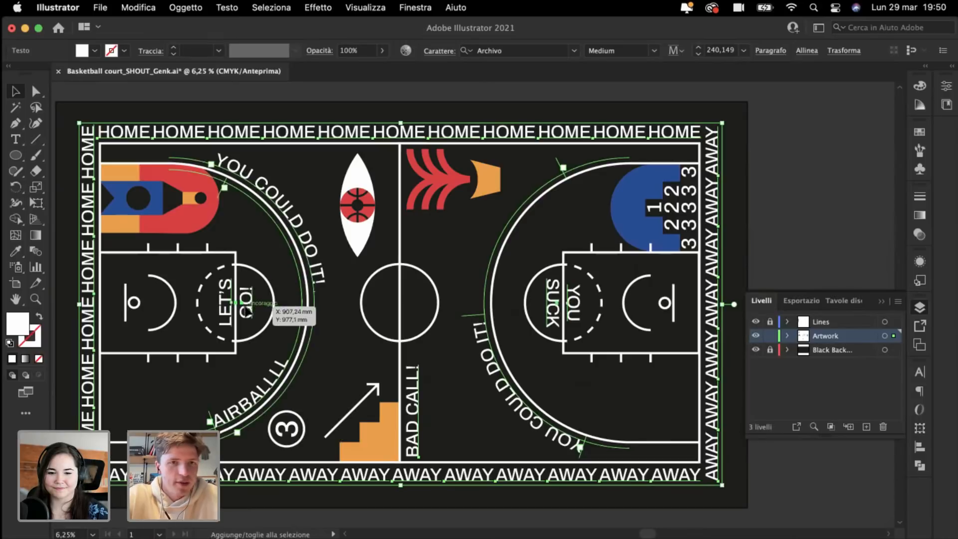
Step: Add the 1, both 2s and the five 3 numerals in the upper-right corner to the selection
scroll(245, 306, left, 2)
scroll(609, 248, right, 8)
scroll(609, 248, up, 3)
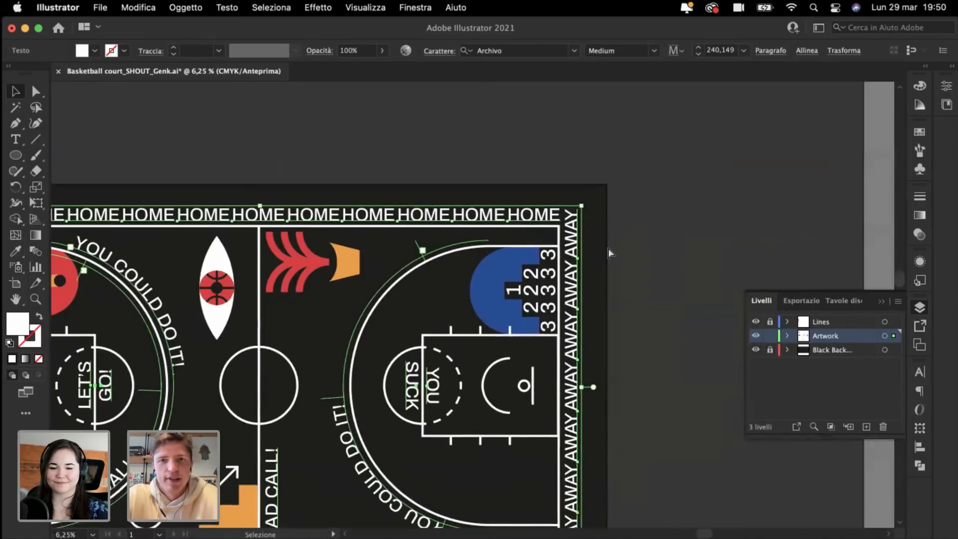
key(super+plus)
key(super+plus)
scroll(609, 248, right, 8)
scroll(609, 248, up, 4)
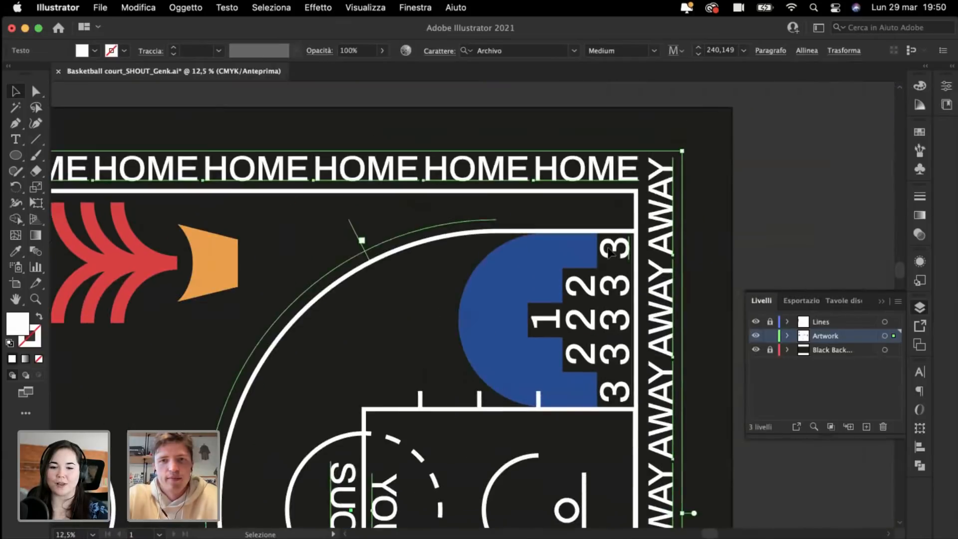
shift+click(544, 327)
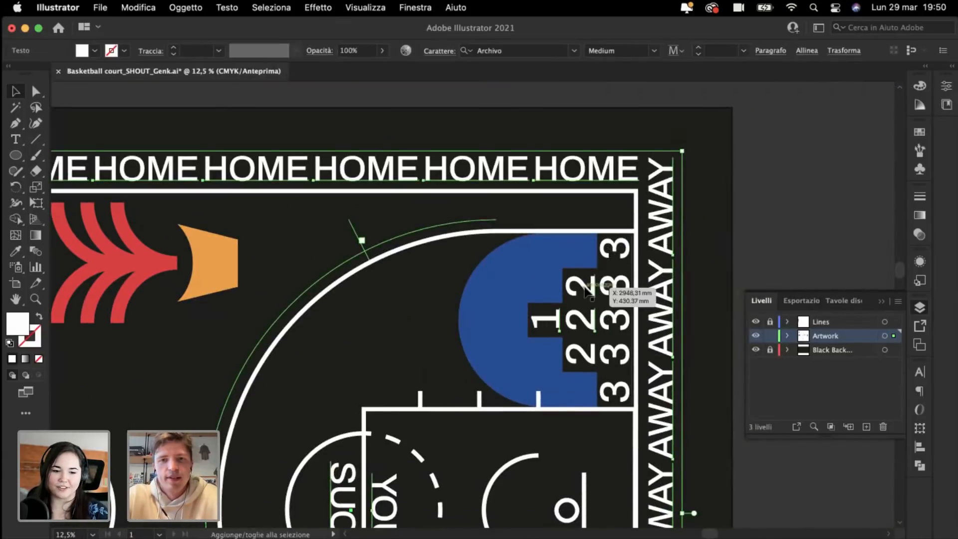
shift+click(589, 293)
shift+click(592, 359)
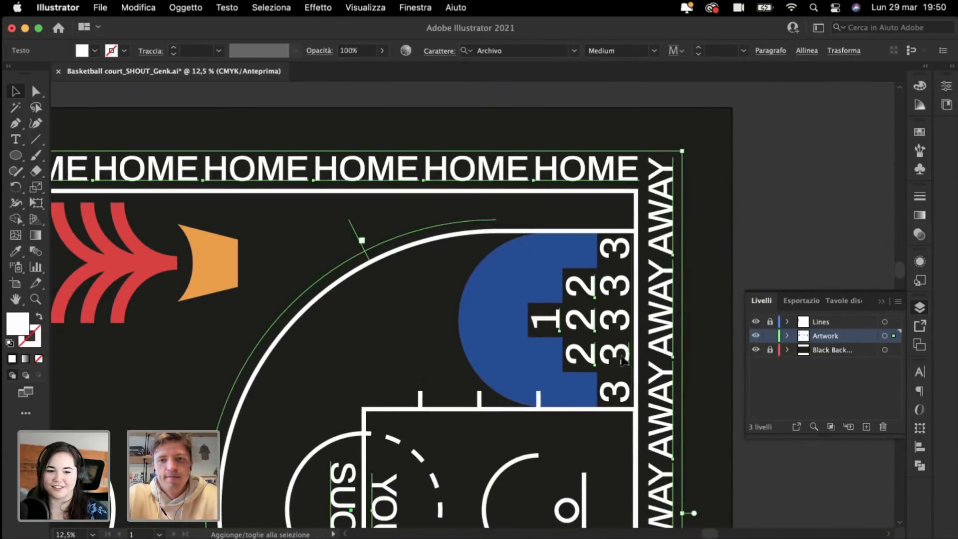
shift+click(625, 394)
shift+click(624, 360)
shift+click(622, 324)
shift+click(619, 282)
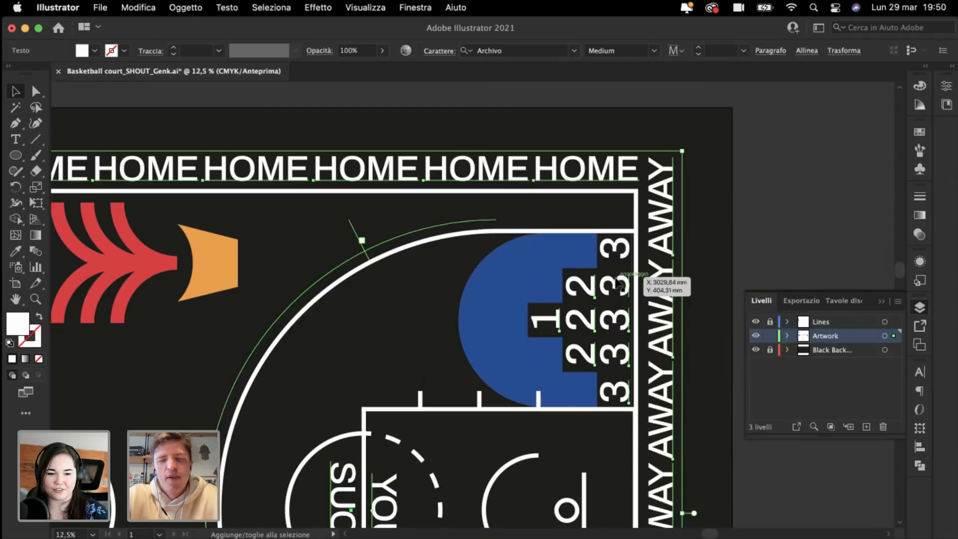
shift+click(618, 256)
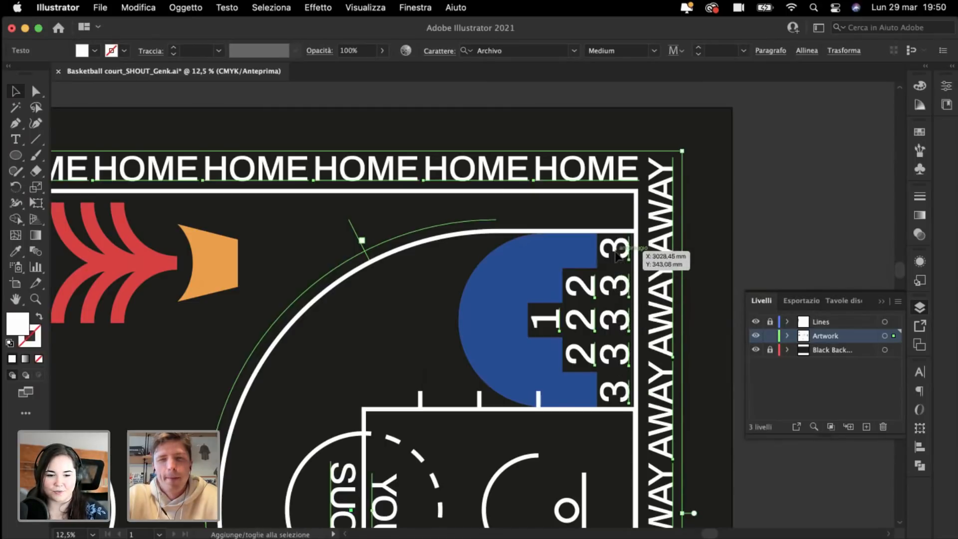
key(super+minus)
key(super+minus)
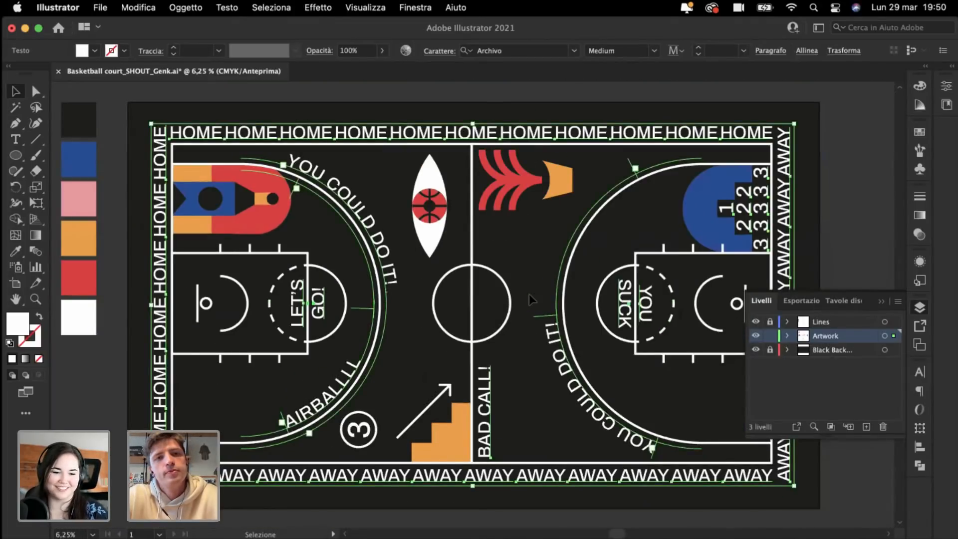
Step: Clear the selection, reframe the right half of the court and select the red-and-orange flame icon
click(529, 257)
key(super+plus)
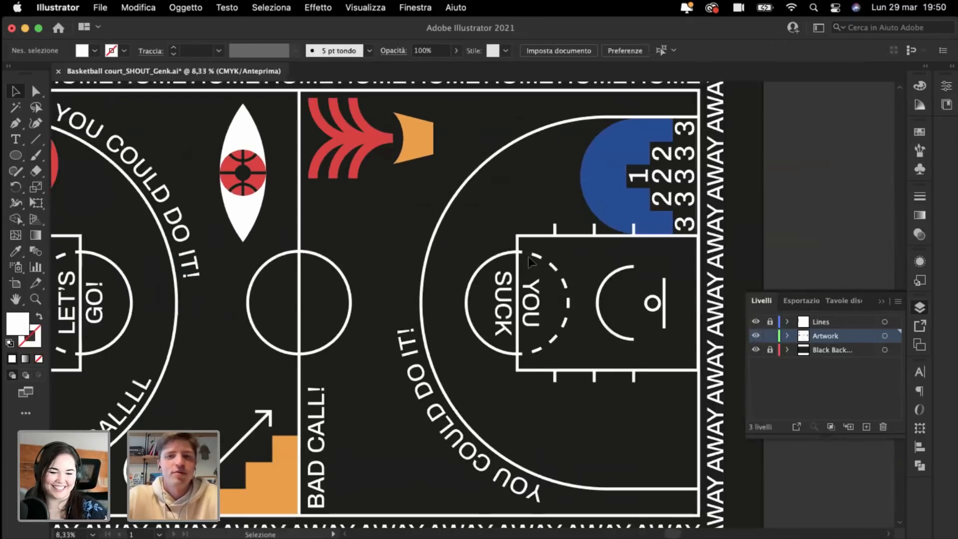
scroll(529, 256, down, 5)
scroll(528, 257, right, 5)
key(super+plus)
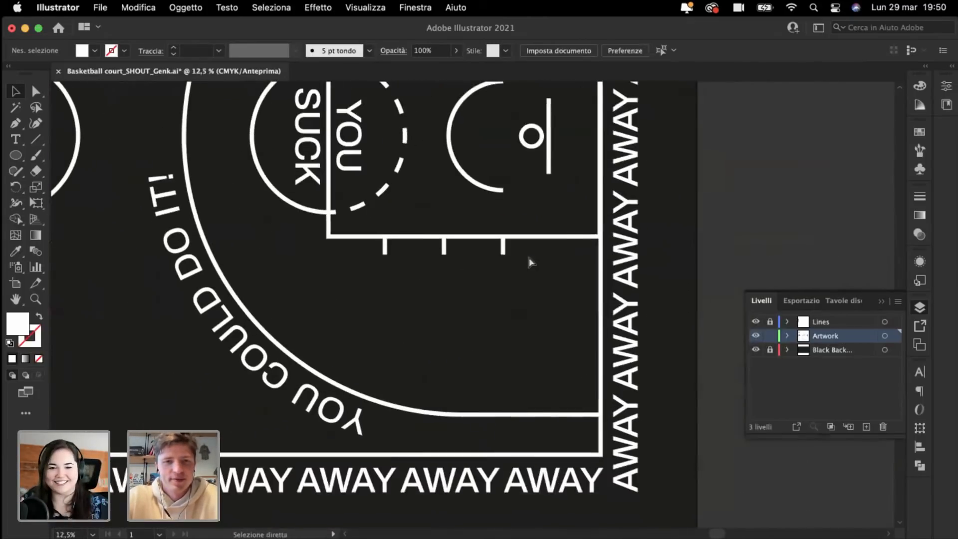
key(super+minus)
key(super+minus)
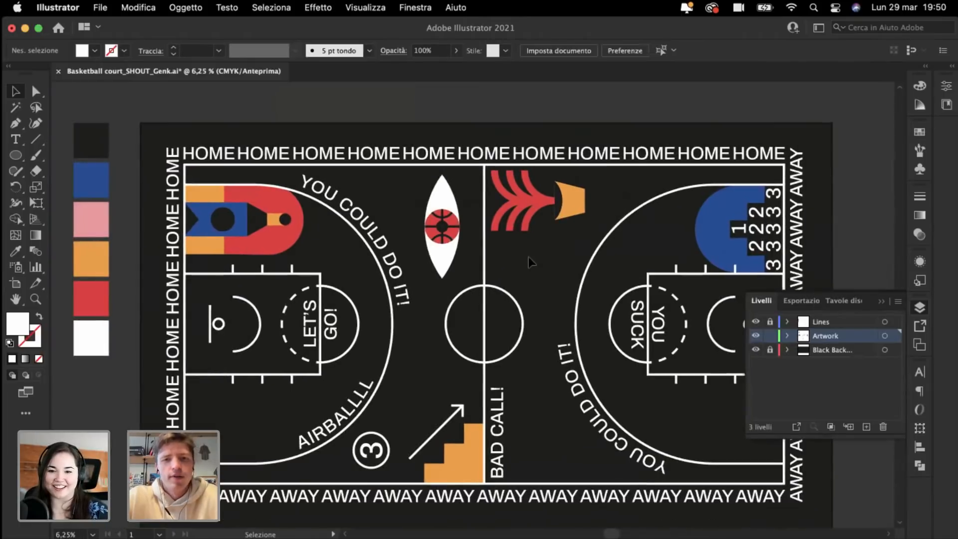
key(super+plus)
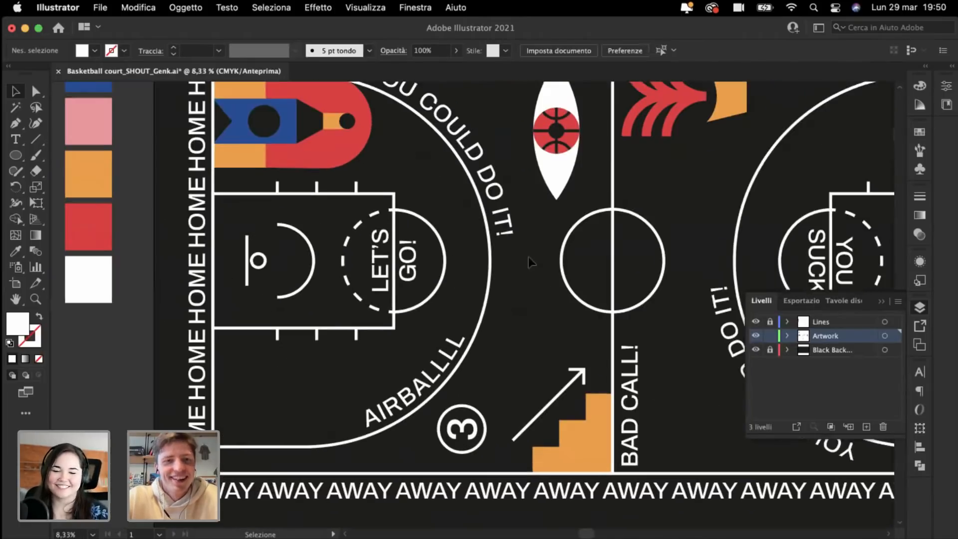
scroll(529, 256, up, 1)
scroll(528, 256, left, 1)
scroll(422, 404, down, 1)
scroll(422, 403, right, 6)
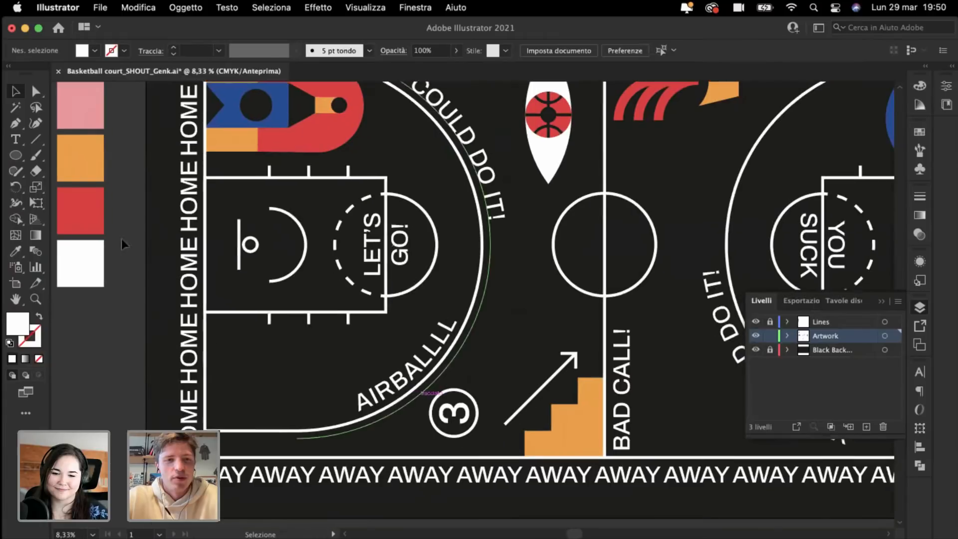
scroll(410, 307, up, 2)
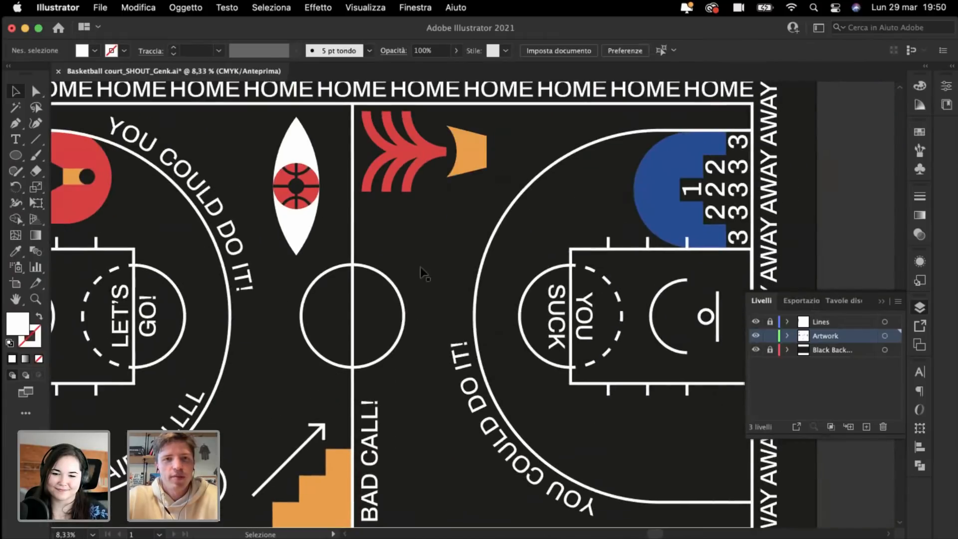
click(406, 178)
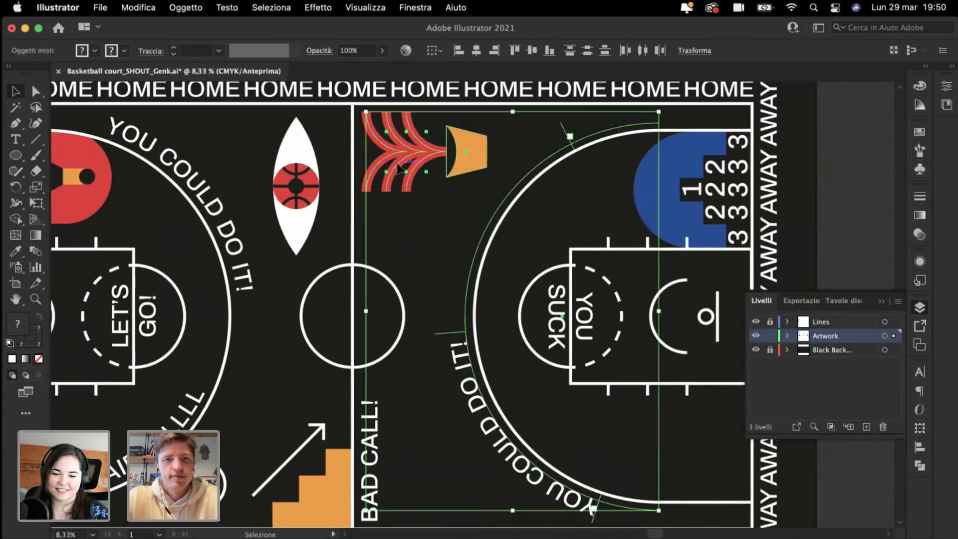
Step: Drag the red-and-orange flame group up above the artboard and deselect it
key(super+minus)
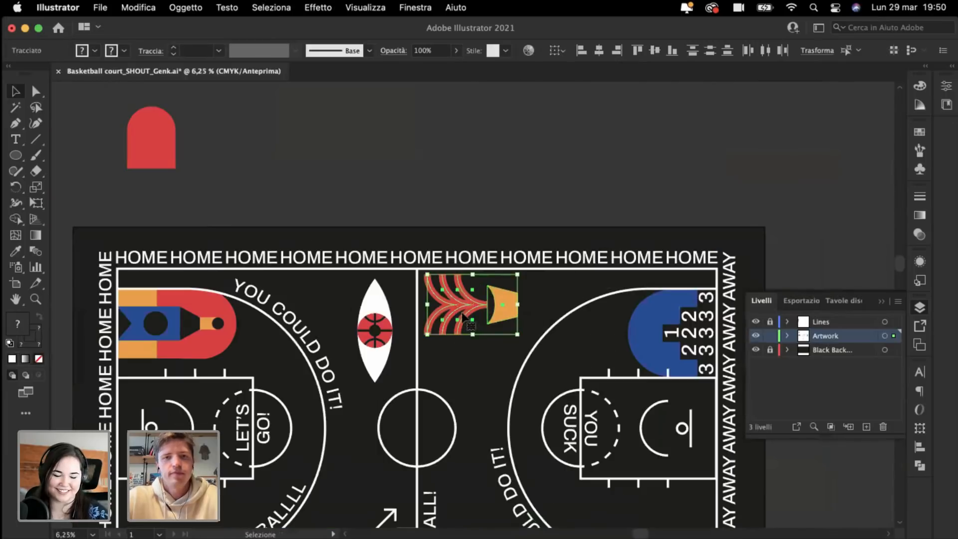
drag(462, 311, 519, 174)
click(400, 171)
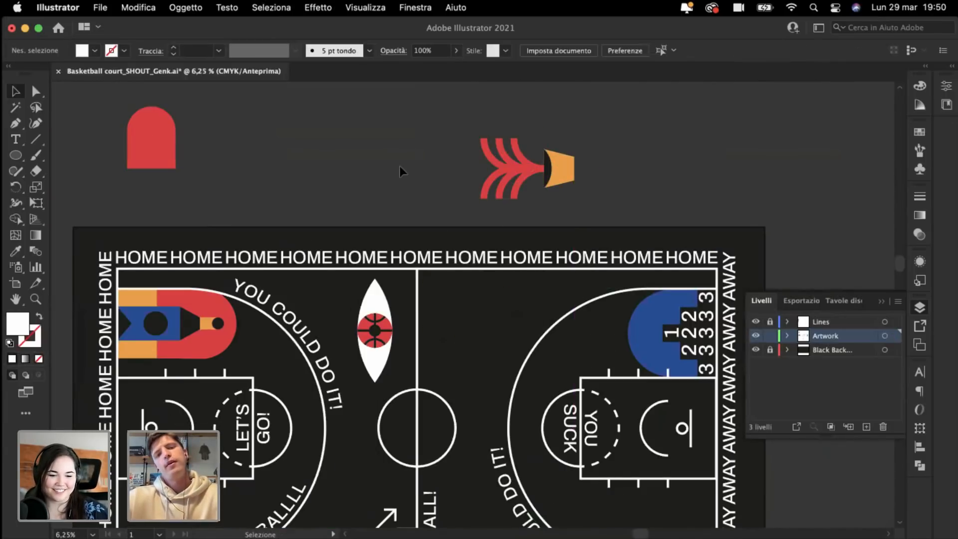
key(super+plus)
scroll(400, 171, left, 3)
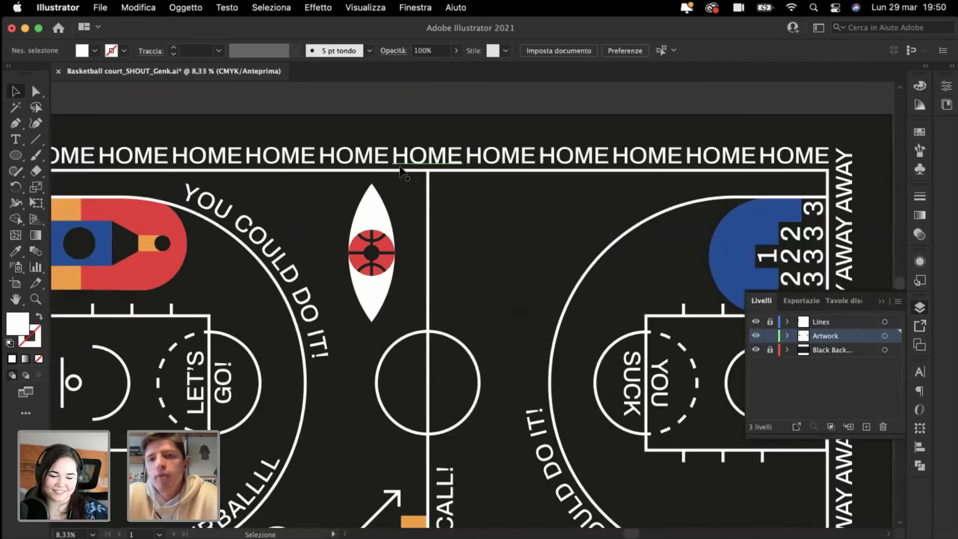
Step: Reframe the view on the top of the court near the centre line
click(15, 139)
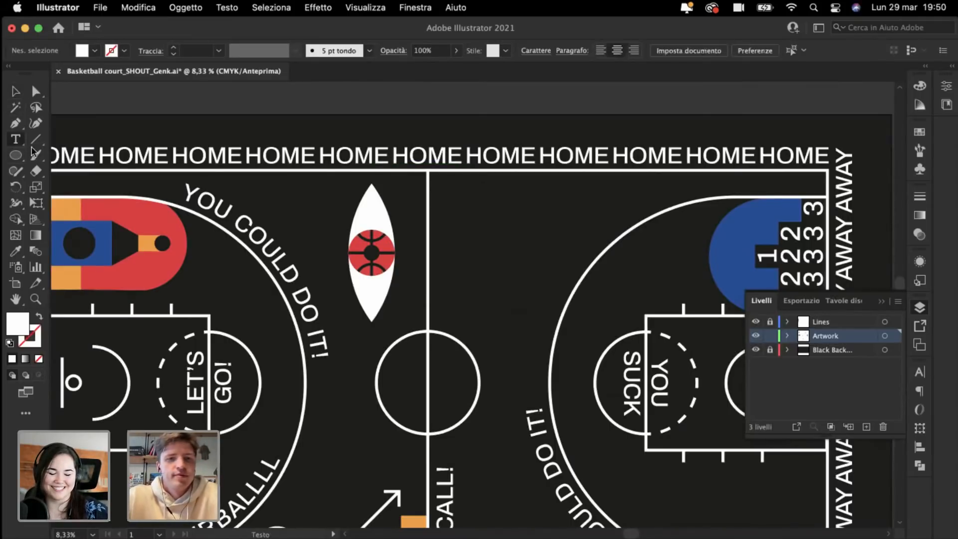
key(super+minus)
scroll(599, 406, down, 4)
key(super+plus)
scroll(599, 407, up, 4)
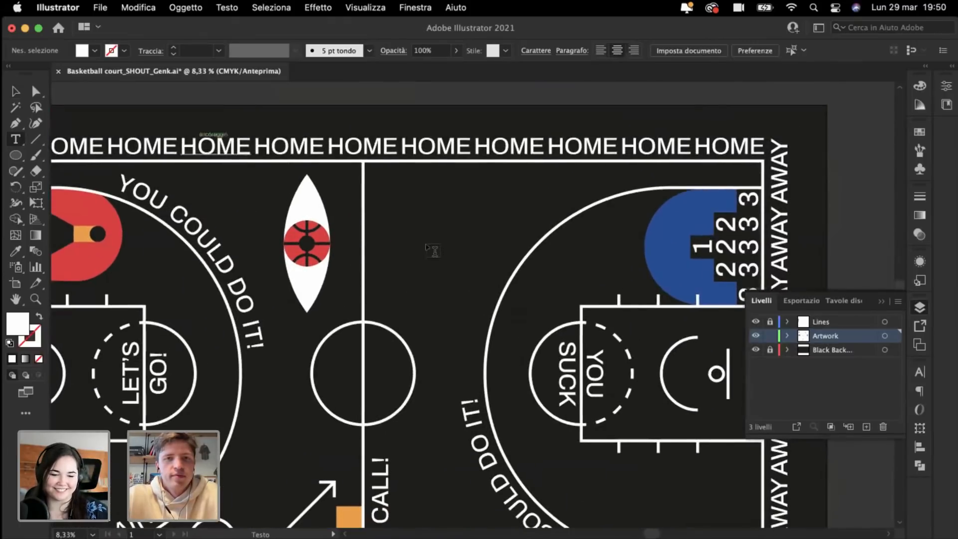
click(15, 91)
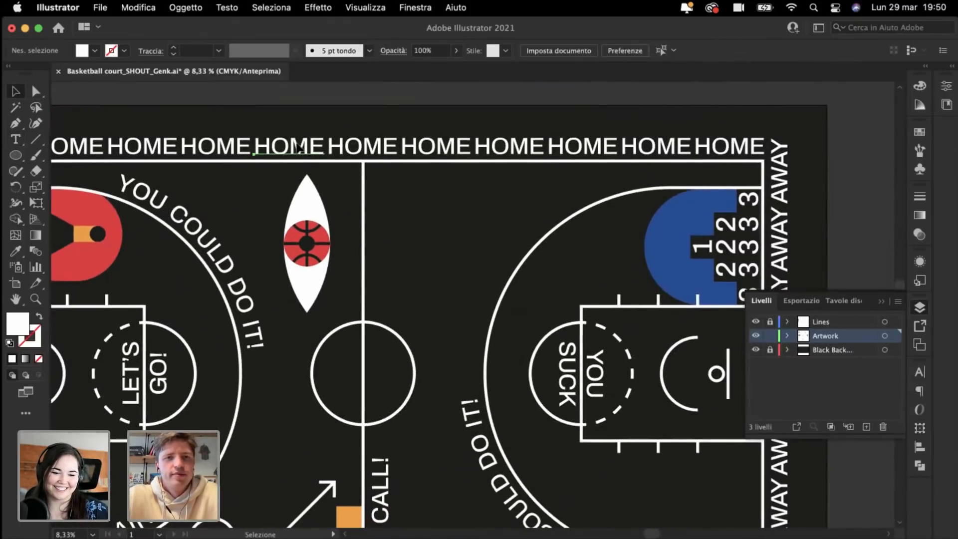
Step: Copy a HOME word beside the centre line and retype it as 'OPEN YOUR'
drag(298, 148, 413, 207)
double_click(414, 206)
text(O)
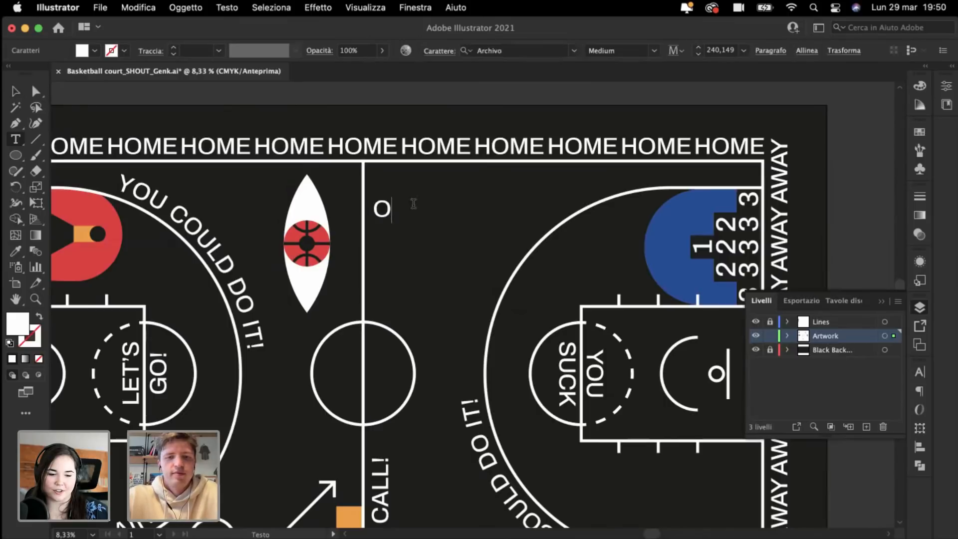
text(PEN YO)
key(BackSpace)
text(YOU)
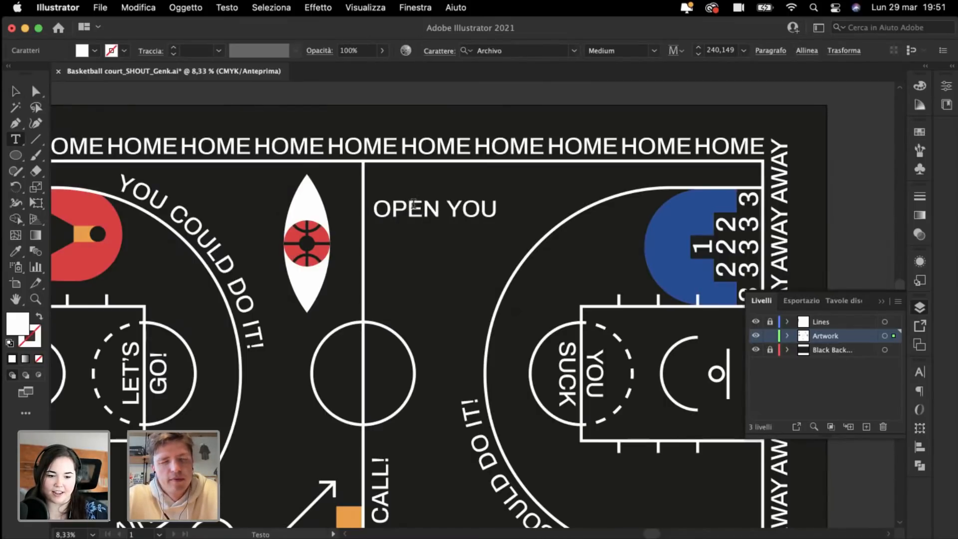
text(R)
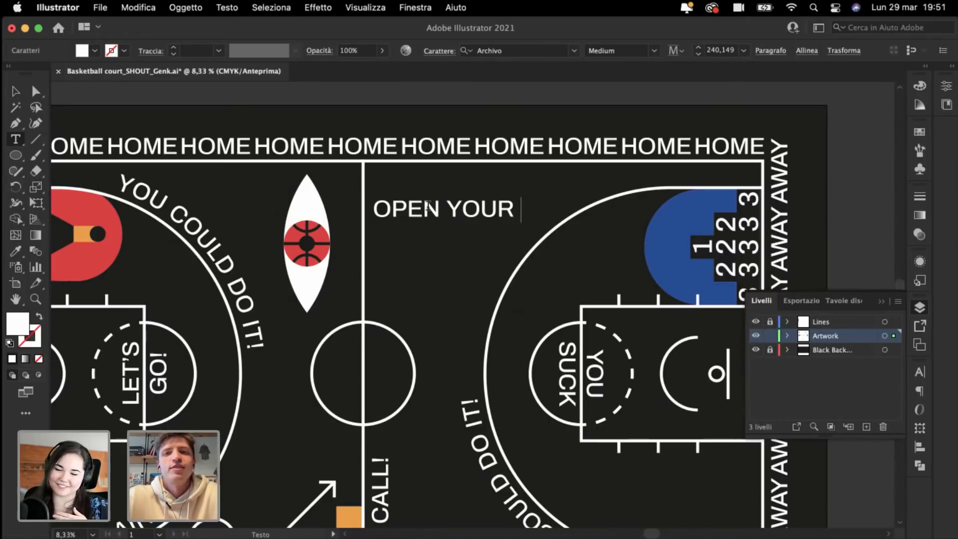
click(17, 92)
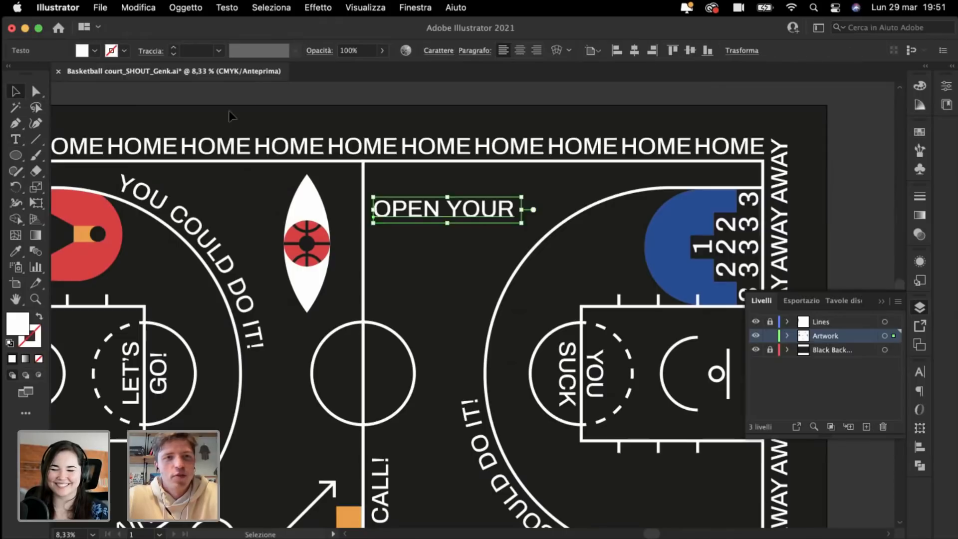
click(229, 102)
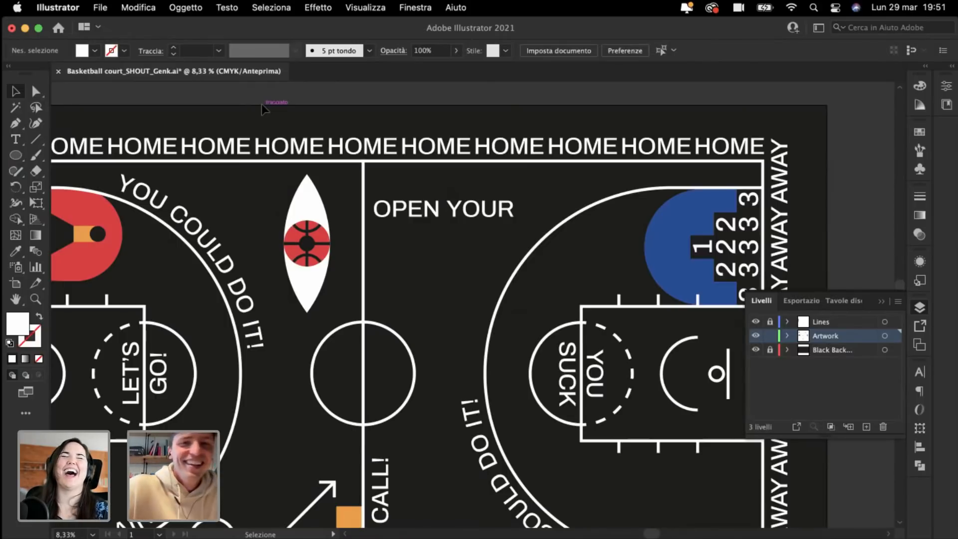
scroll(261, 103, up, 2)
key(super+plus)
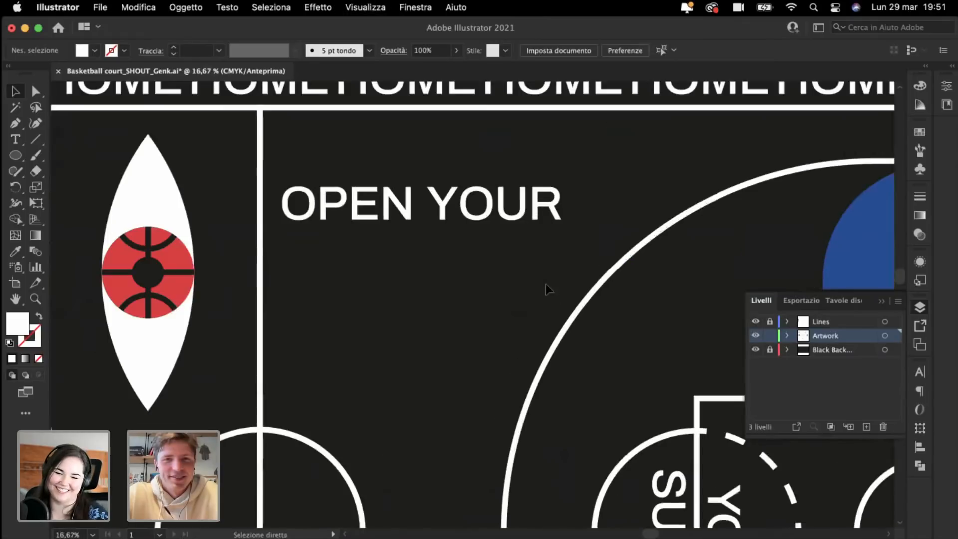
Step: Raise OPEN YOUR and rotate it 180° upside down under the top line
drag(448, 197, 518, 142)
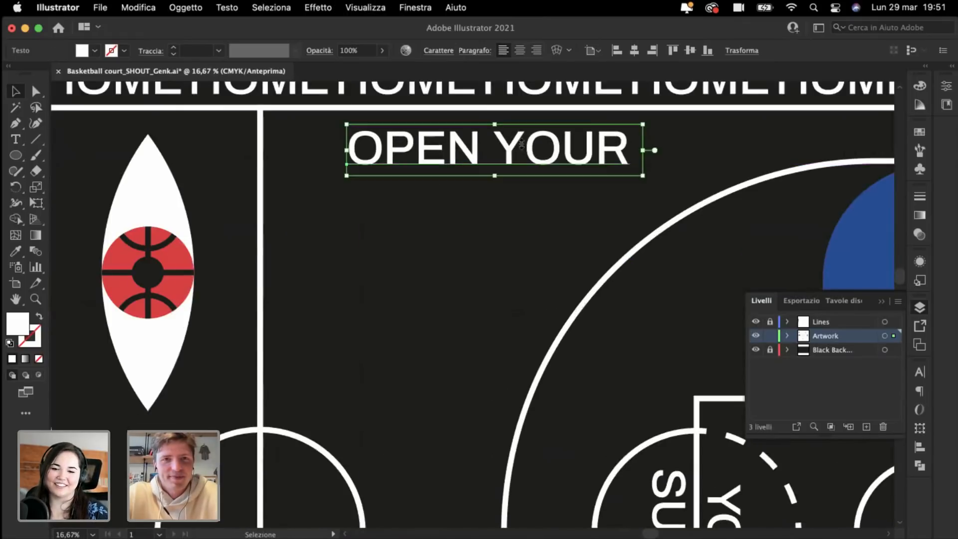
drag(340, 119, 694, 222)
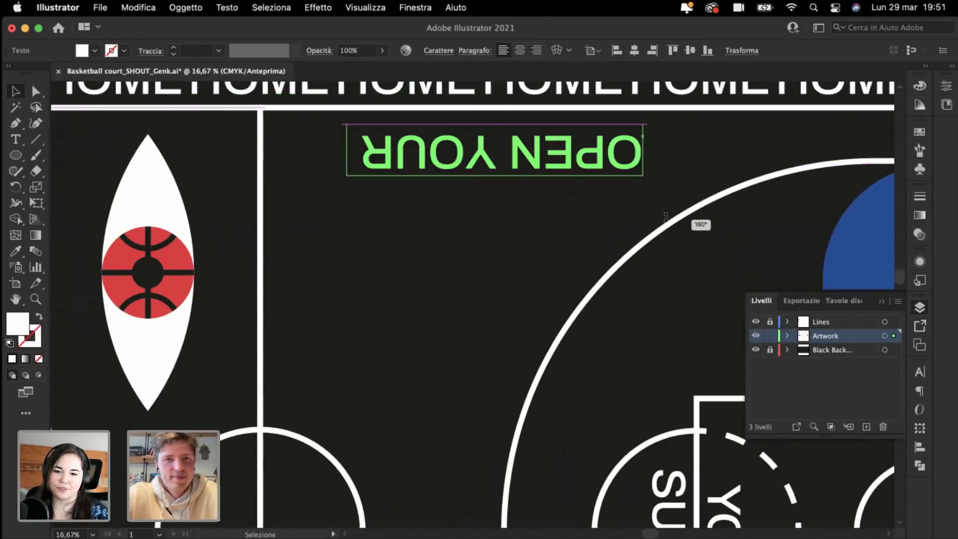
drag(542, 168, 460, 150)
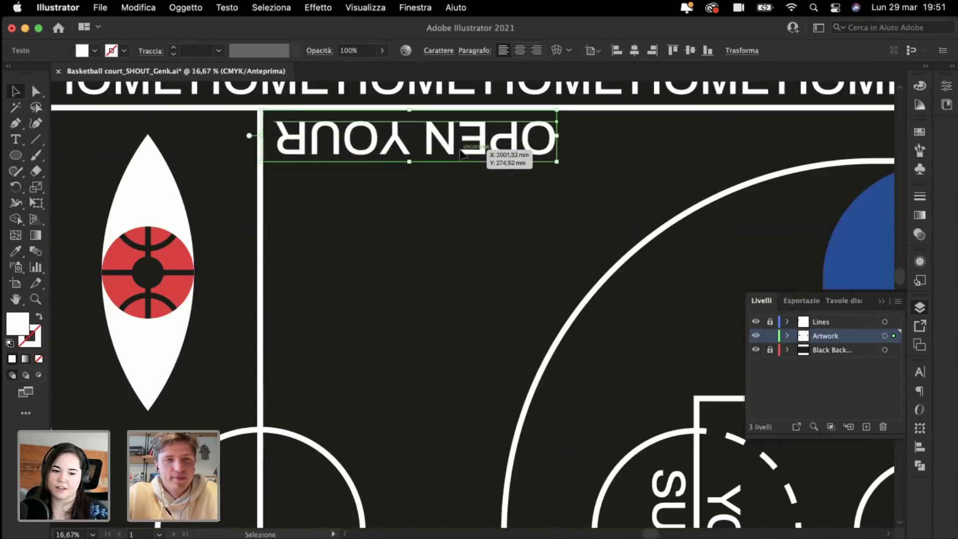
Step: Duplicate OPEN YOUR below it and retype the copy as 'EYES REFFF'
drag(372, 147, 393, 266)
key(t)
triple_click(392, 266)
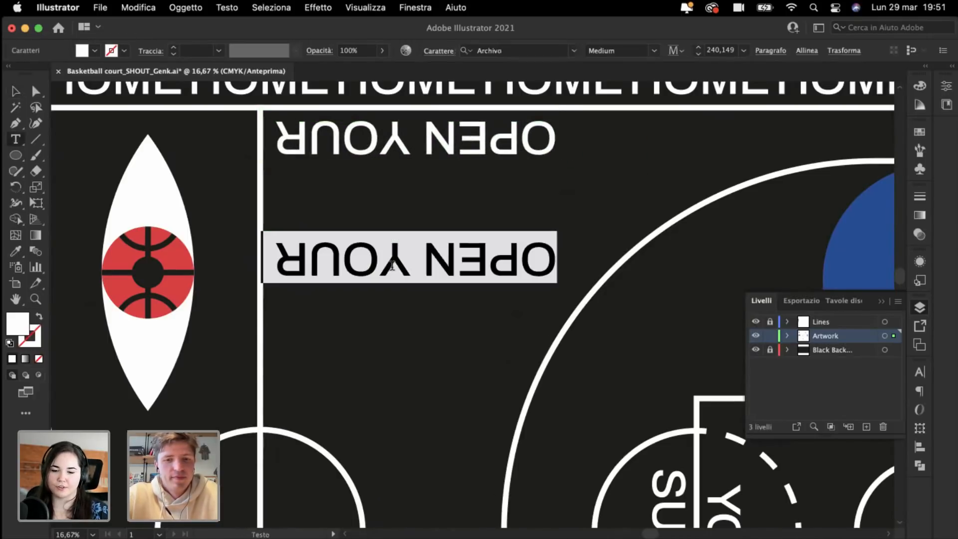
text(EYES RE)
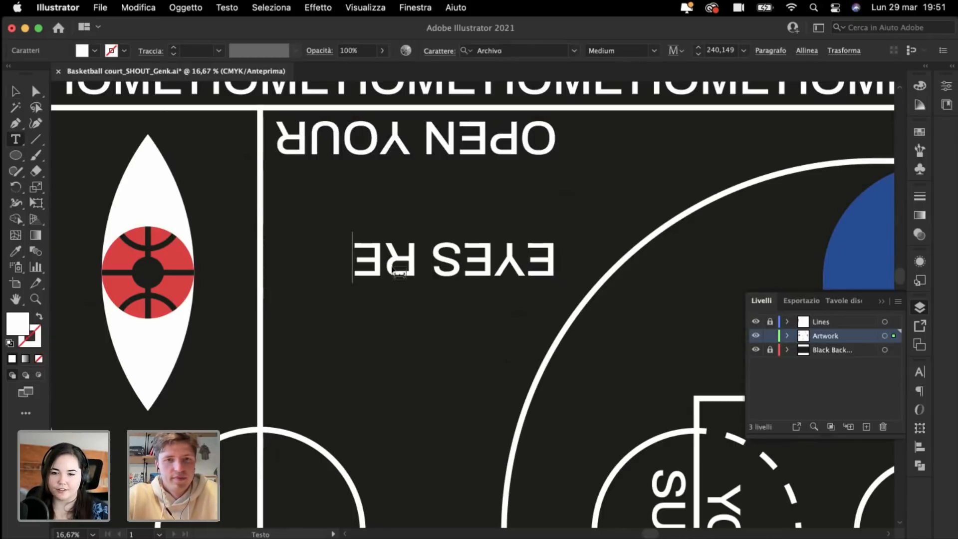
text(FFF)
key(Escape)
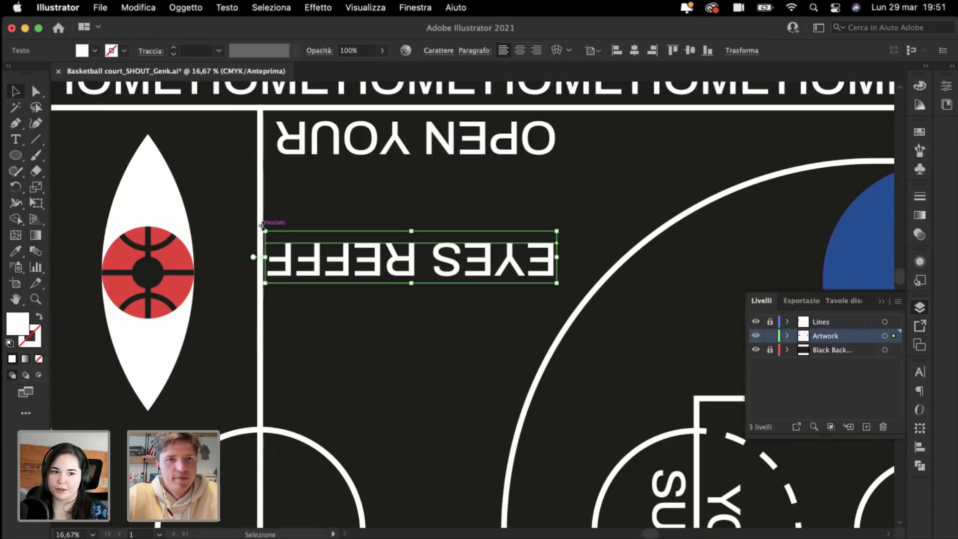
Step: Rotate the EYES REFFF text vertical and place it against the centre line
drag(265, 219, 353, 389)
key(super+minus)
key(super+minus)
key(super+minus)
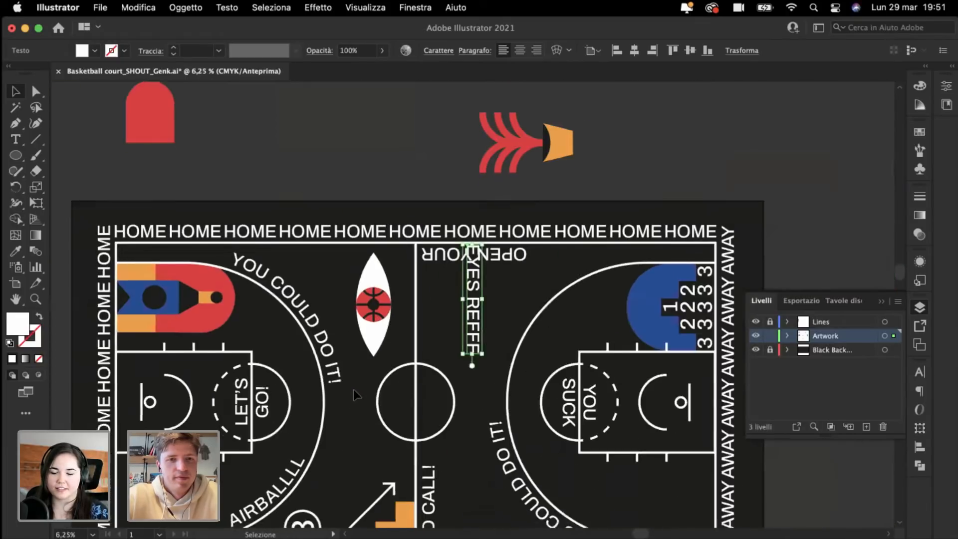
key(super+plus)
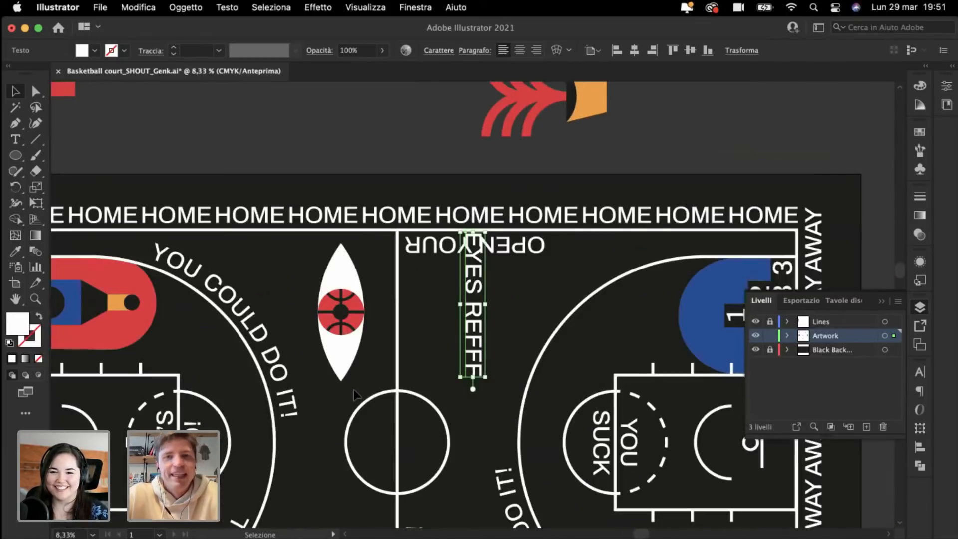
key(super+plus)
drag(474, 297, 382, 330)
Step: Correct the vertical text's spelling to 'EYES REFF'
double_click(379, 437)
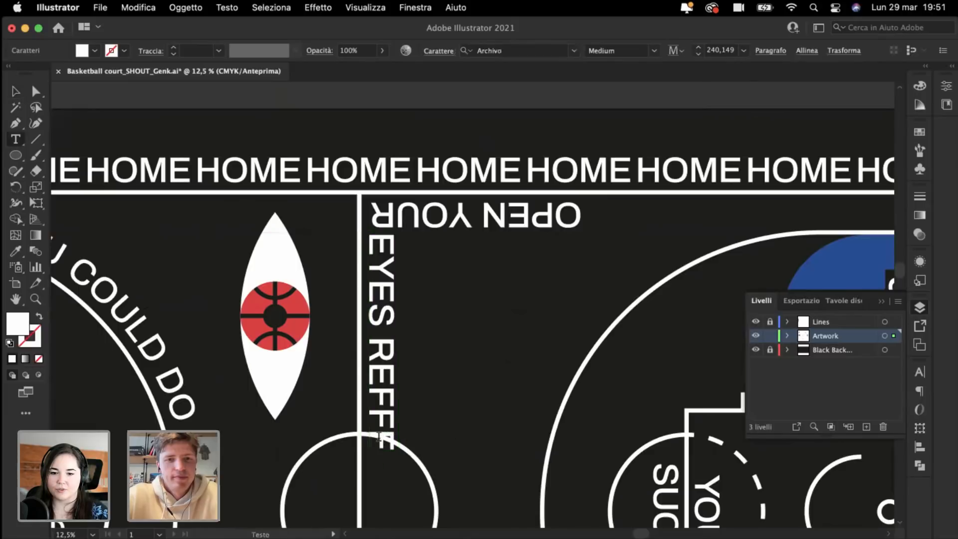
key(BackSpace)
key(BackSpace)
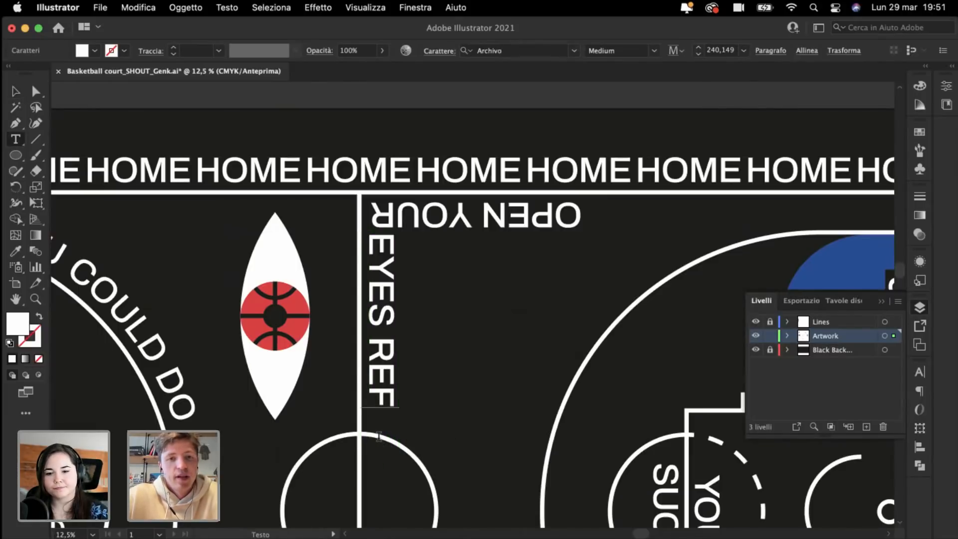
text(F)
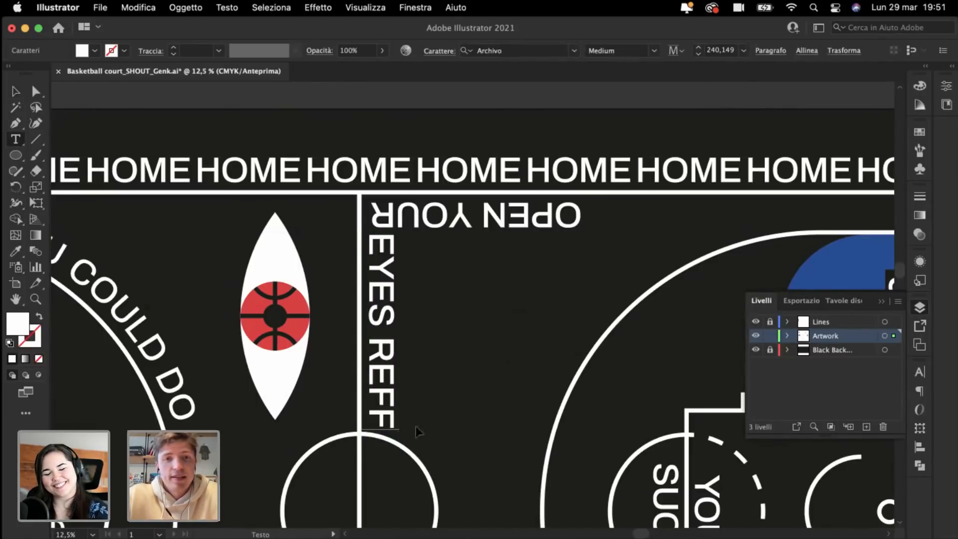
super+click(488, 400)
Step: Zoom in on the shout text and select OPEN YOUR
key(super+minus)
key(super+minus)
key(super+plus)
key(super+plus)
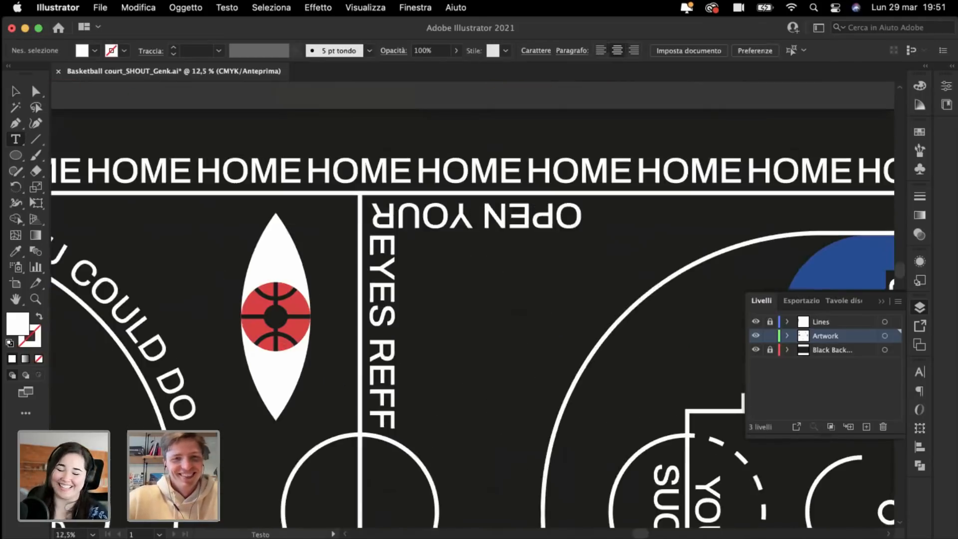
key(super+plus)
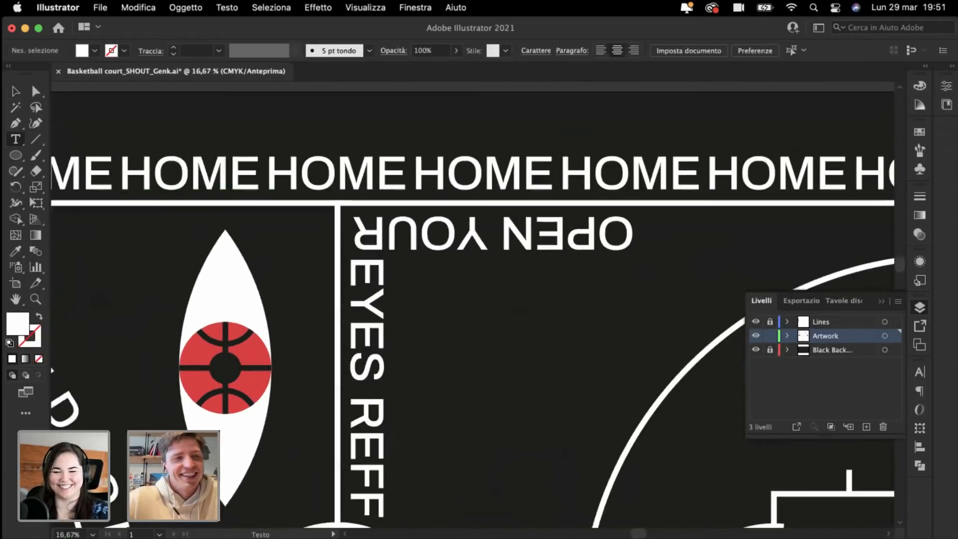
click(15, 93)
key(super+plus)
scroll(257, 191, up, 2)
click(377, 266)
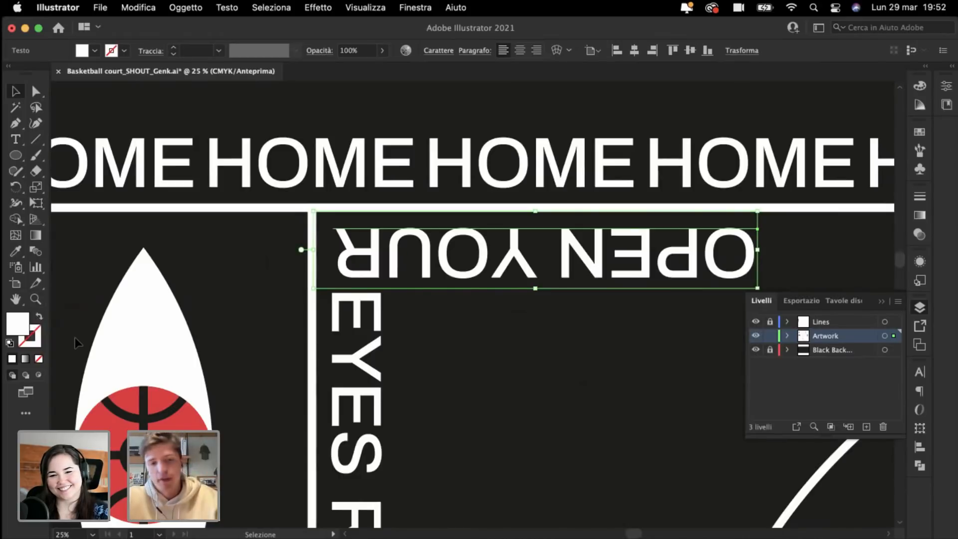
Step: Show the rulers and drag guides to the left and top edges of the OPEN YOUR and EYES texts
key(super+r)
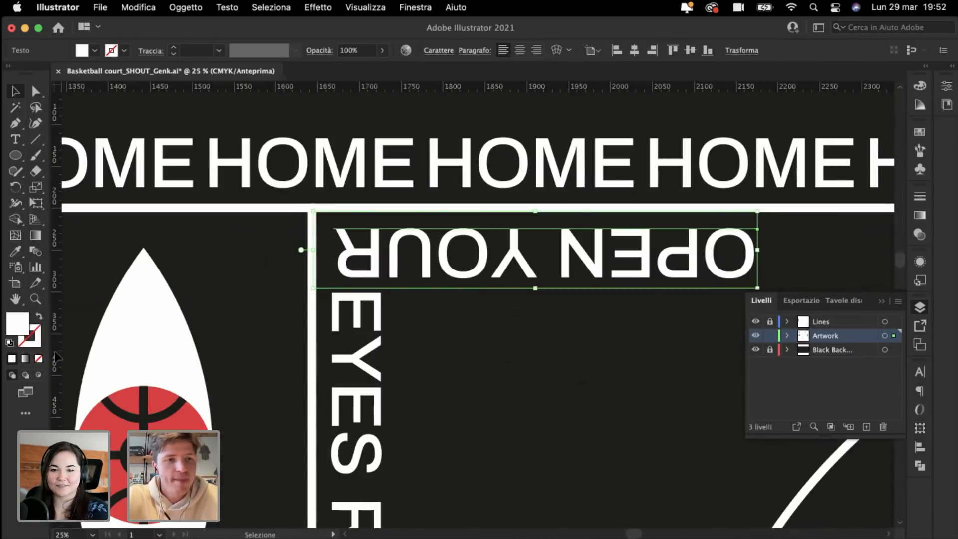
drag(56, 357, 332, 311)
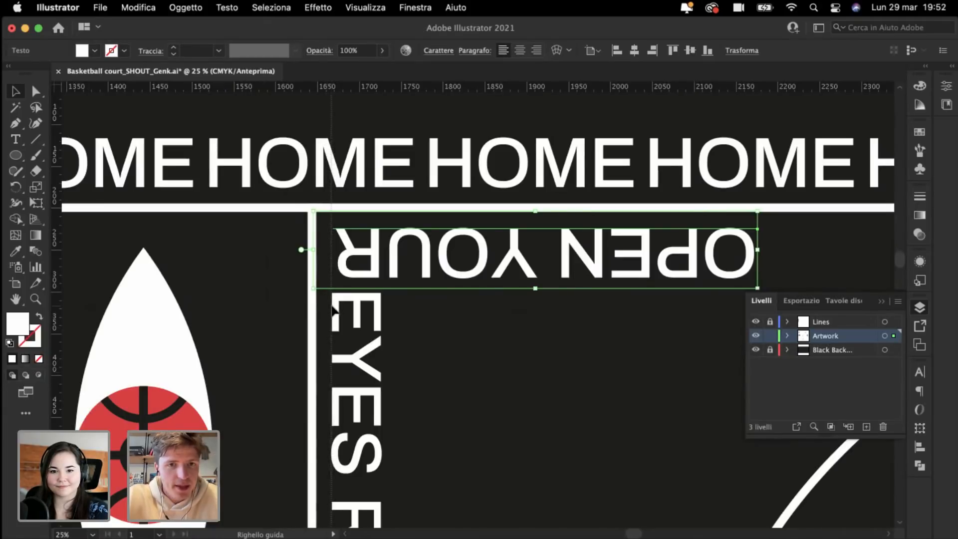
click(332, 311)
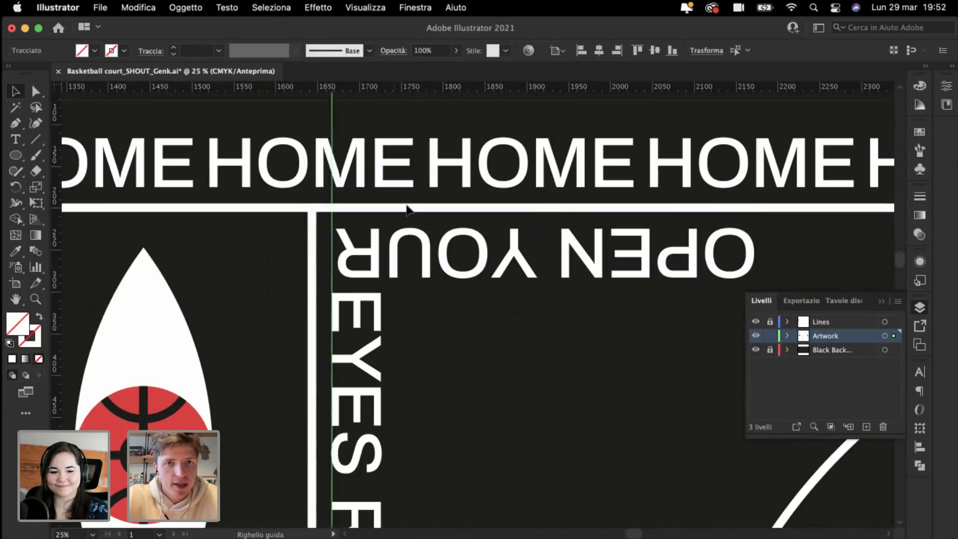
mouse_move(395, 219)
mouse_down()
mouse_move(406, 233)
mouse_move(382, 227)
mouse_up()
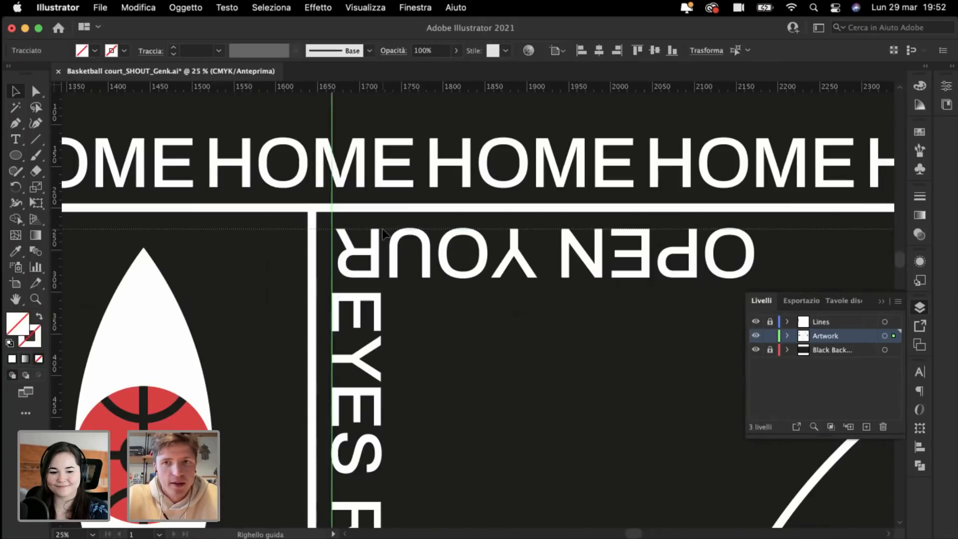
click(425, 242)
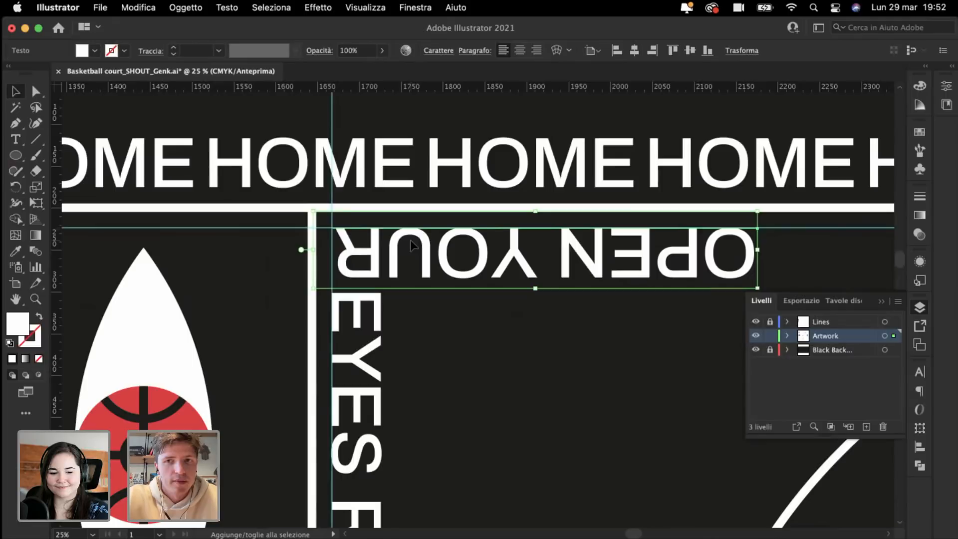
click(349, 318)
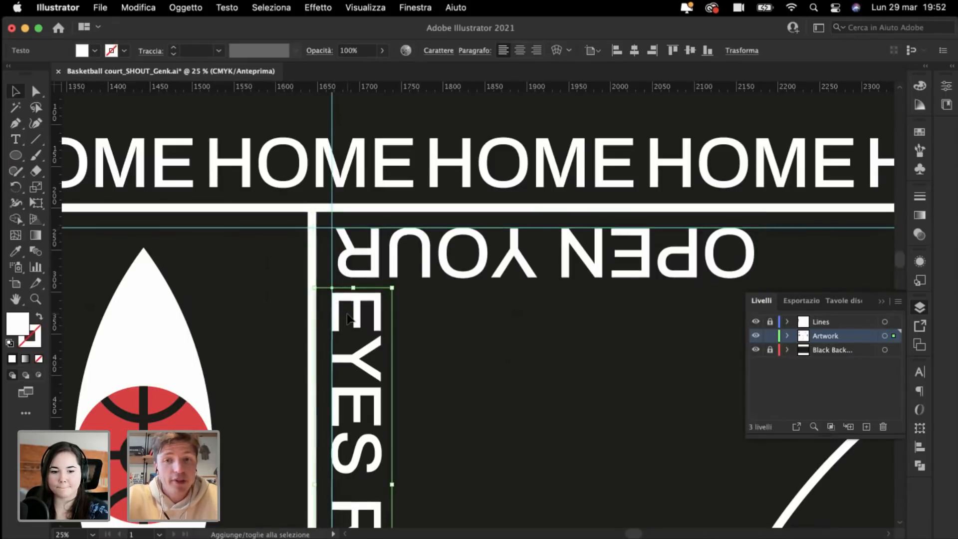
Step: Delete the temporary horizontal and vertical guides
key(super+minus)
key(super+minus)
key(super+minus)
key(super+minus)
key(super+minus)
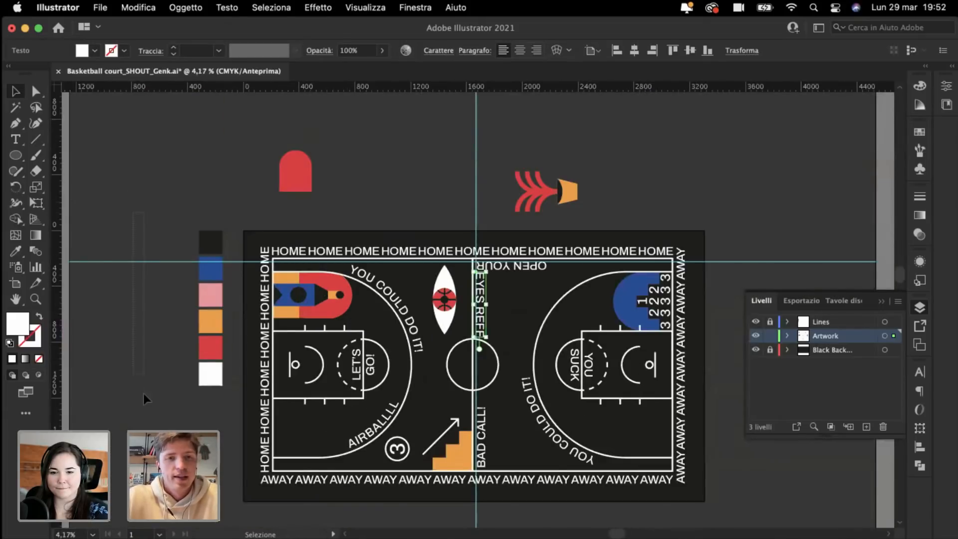
drag(143, 394, 143, 394)
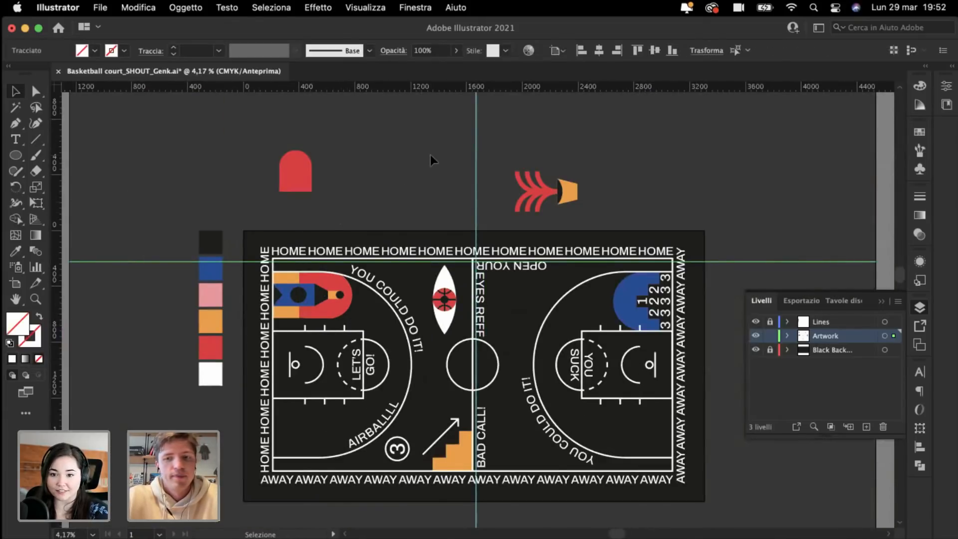
key(Delete)
drag(457, 128, 569, 130)
key(Delete)
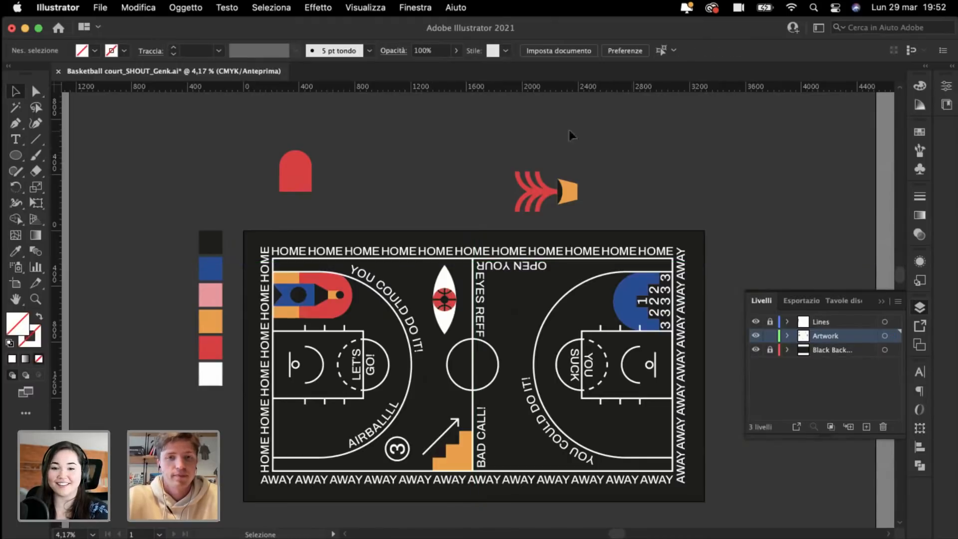
Step: Recheck that OPEN YOUR and the vertical EYES REFF text line up on the centre line
key(super+plus)
key(super+plus)
key(super+plus)
key(super+plus)
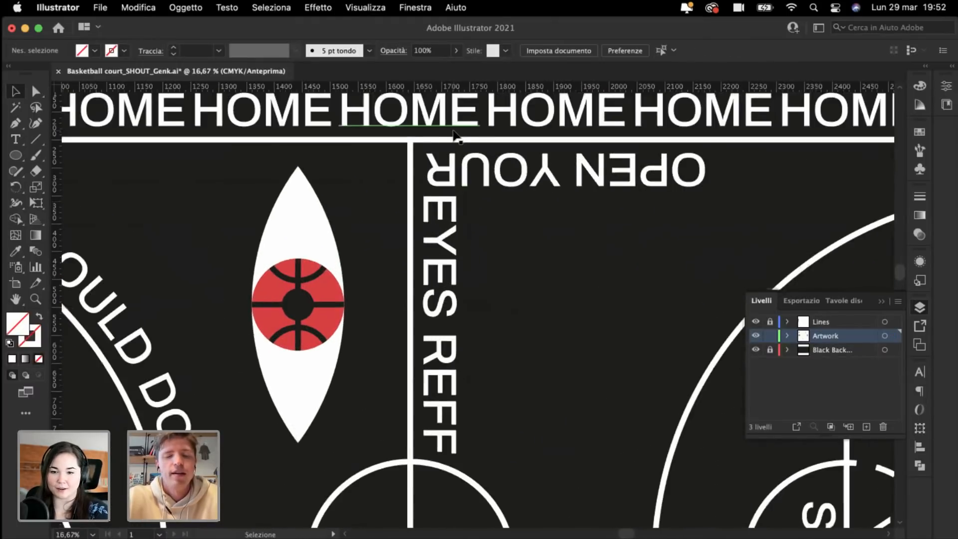
click(446, 209)
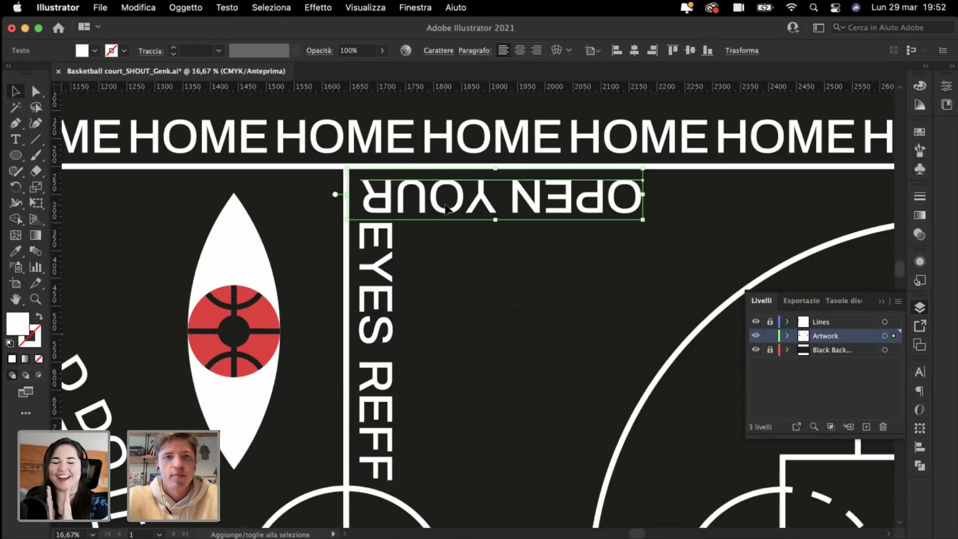
click(367, 274)
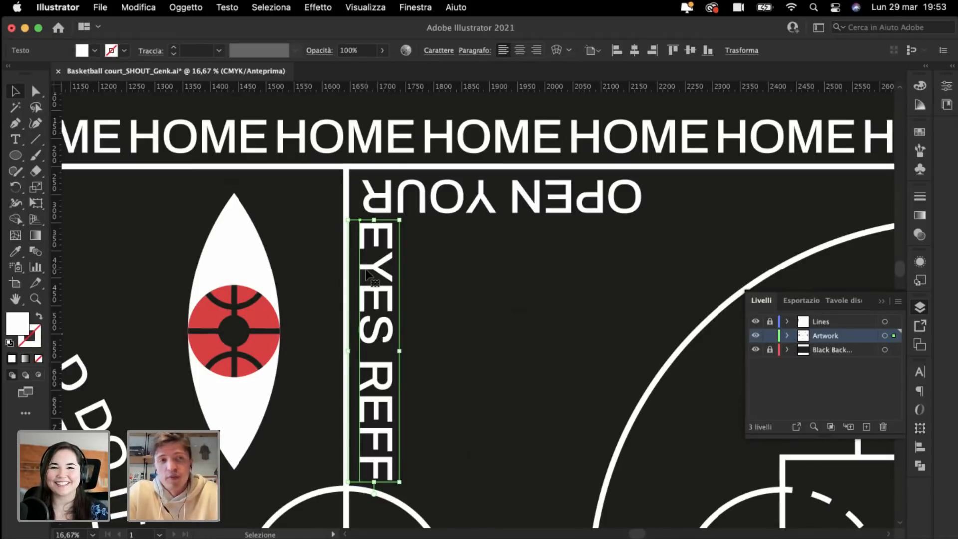
key(super+minus)
key(super+minus)
key(super+minus)
click(376, 130)
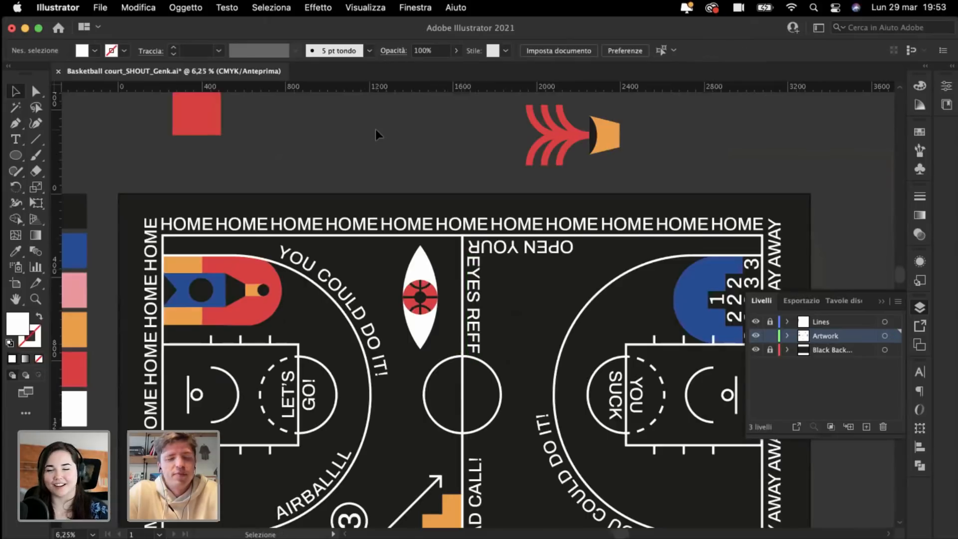
scroll(376, 131, up, 2)
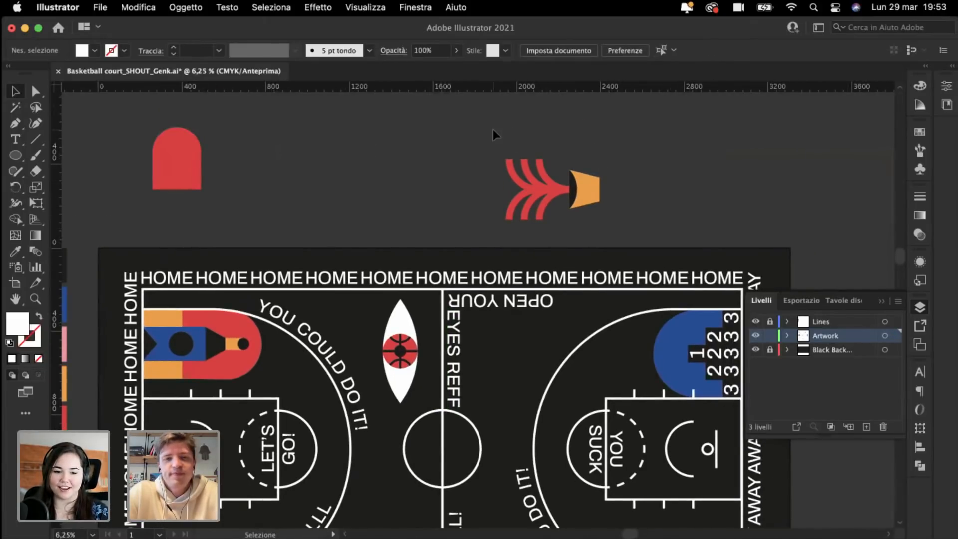
scroll(473, 148, down, 2)
scroll(473, 147, left, 1)
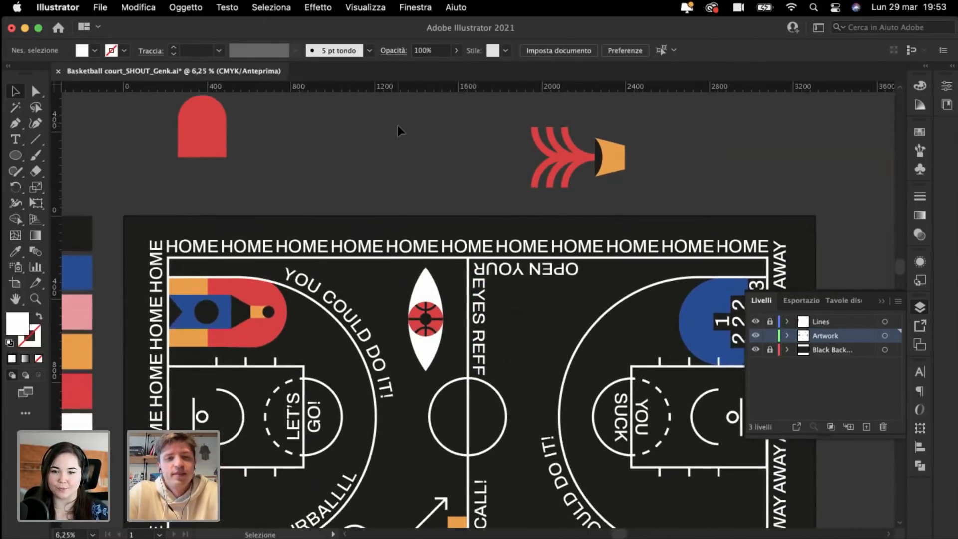
scroll(397, 125, down, 3)
scroll(398, 125, left, 2)
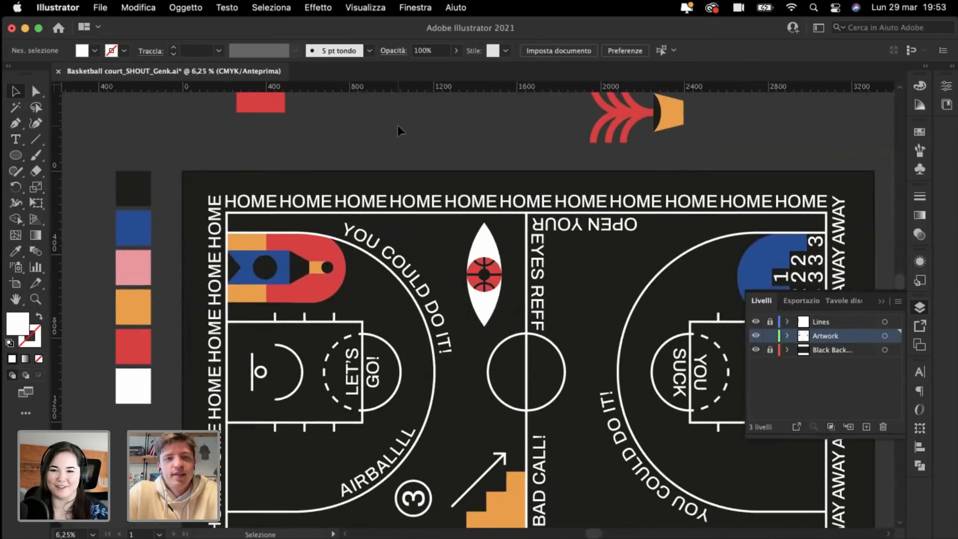
scroll(398, 125, down, 5)
scroll(398, 125, left, 2)
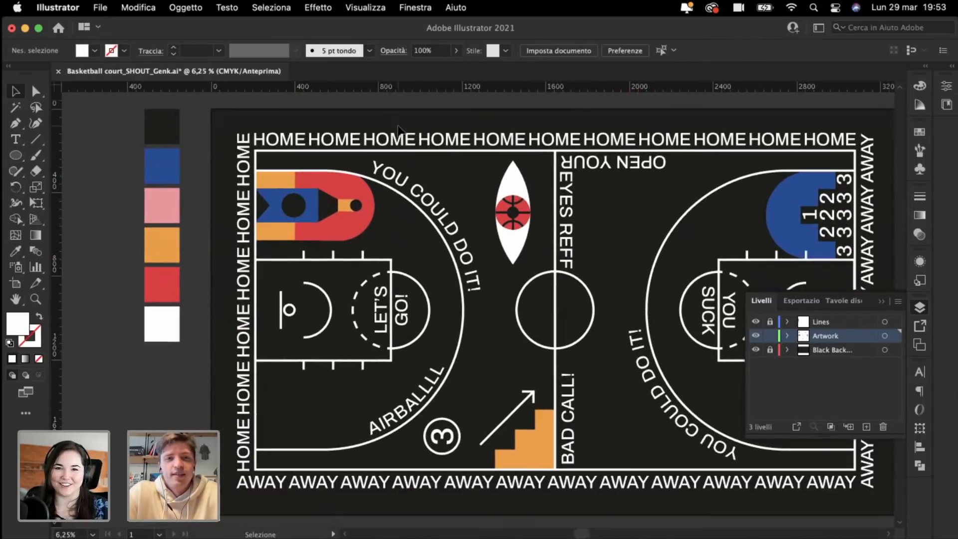
scroll(403, 126, down, 2)
scroll(402, 125, left, 1)
key(super+plus)
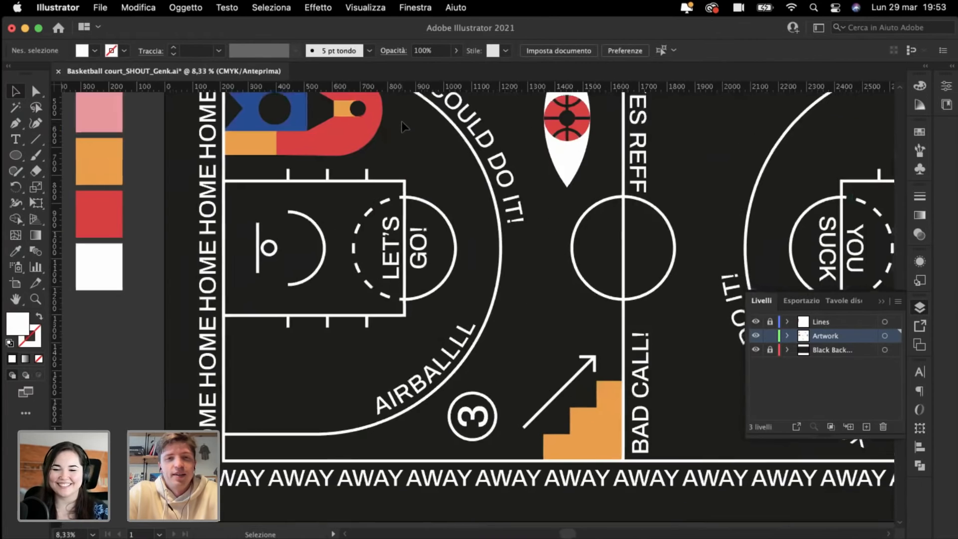
scroll(402, 126, right, 10)
scroll(402, 126, up, 5)
scroll(402, 125, left, 2)
key(super+plus)
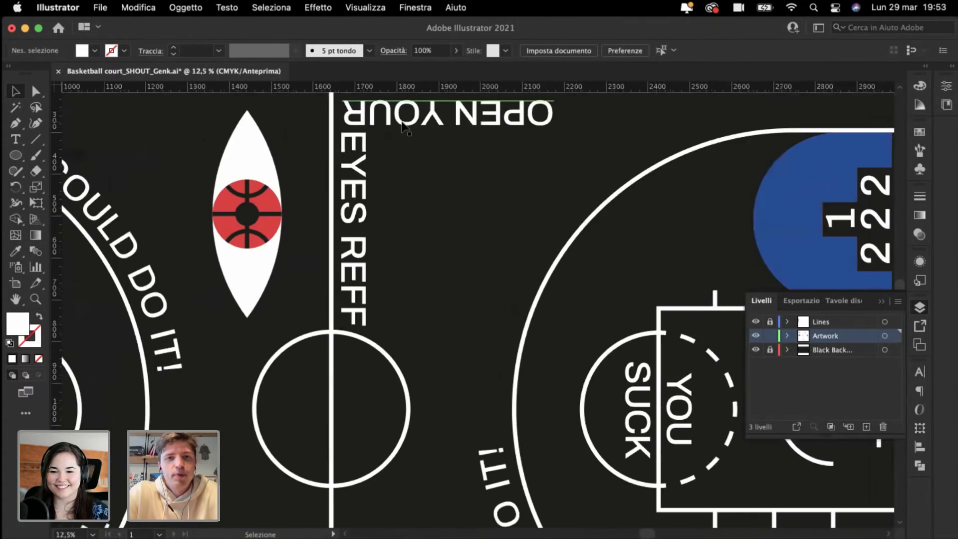
scroll(402, 126, up, 8)
scroll(402, 126, left, 7)
scroll(403, 126, left, 6)
scroll(403, 126, up, 1)
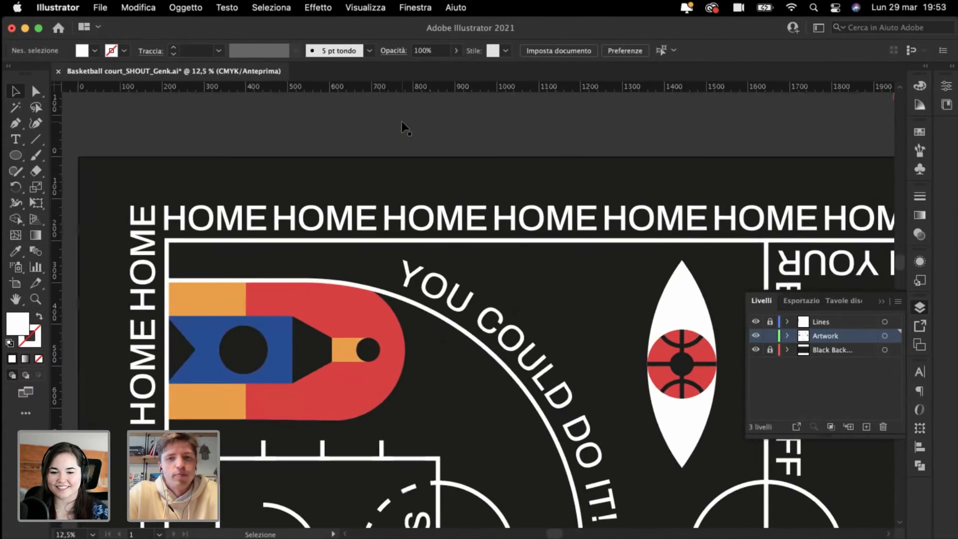
scroll(403, 126, down, 4)
scroll(402, 126, right, 5)
scroll(464, 292, down, 2)
scroll(463, 291, right, 5)
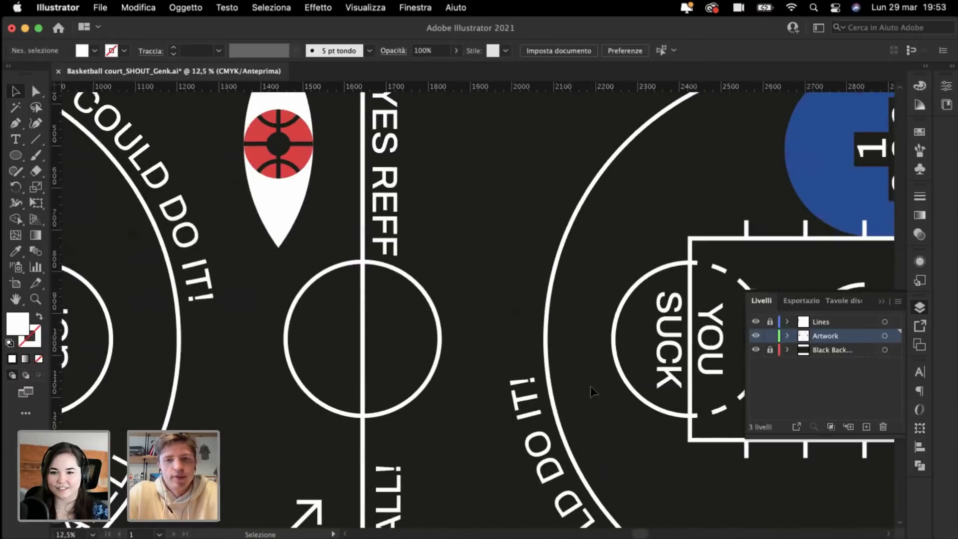
drag(680, 330, 496, 152)
scroll(483, 148, up, 2)
scroll(483, 147, left, 1)
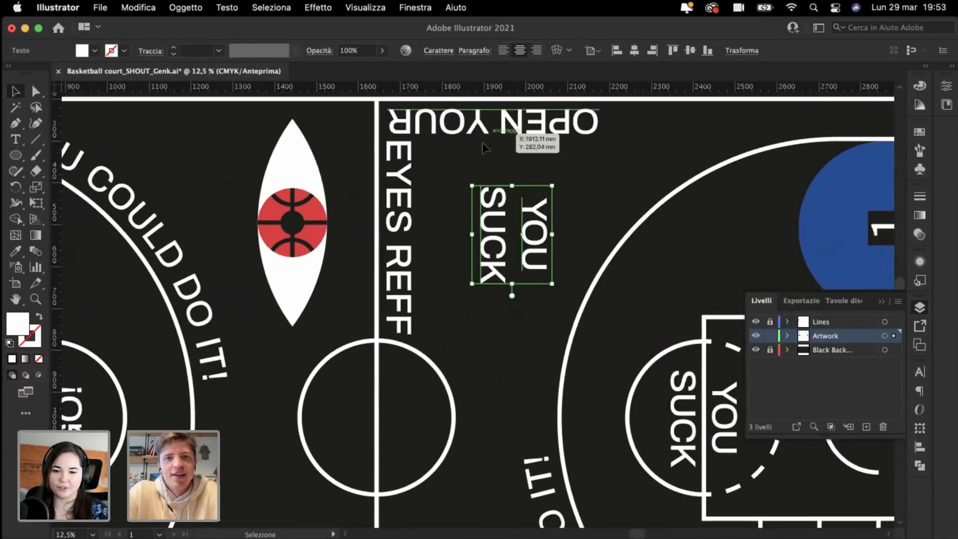
drag(469, 182, 452, 286)
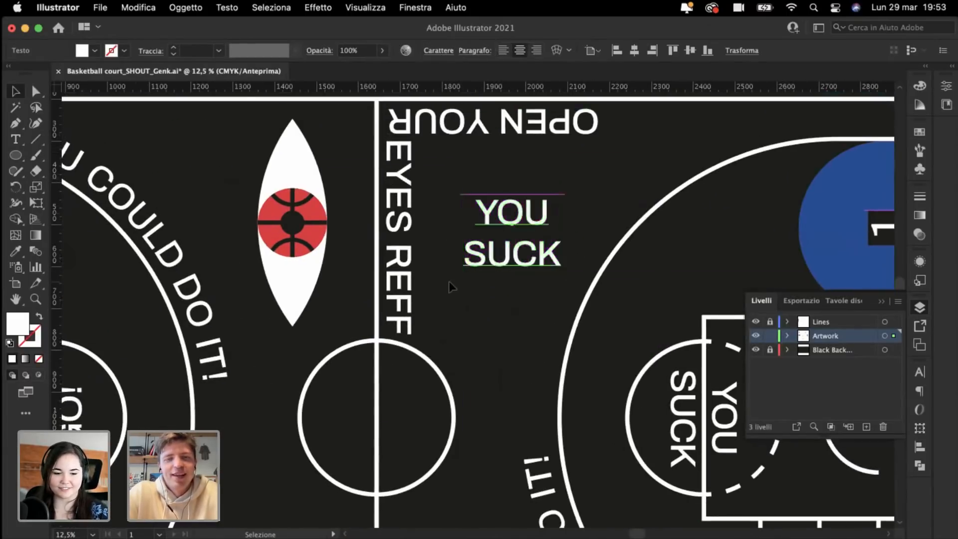
double_click(506, 220)
key(super+a)
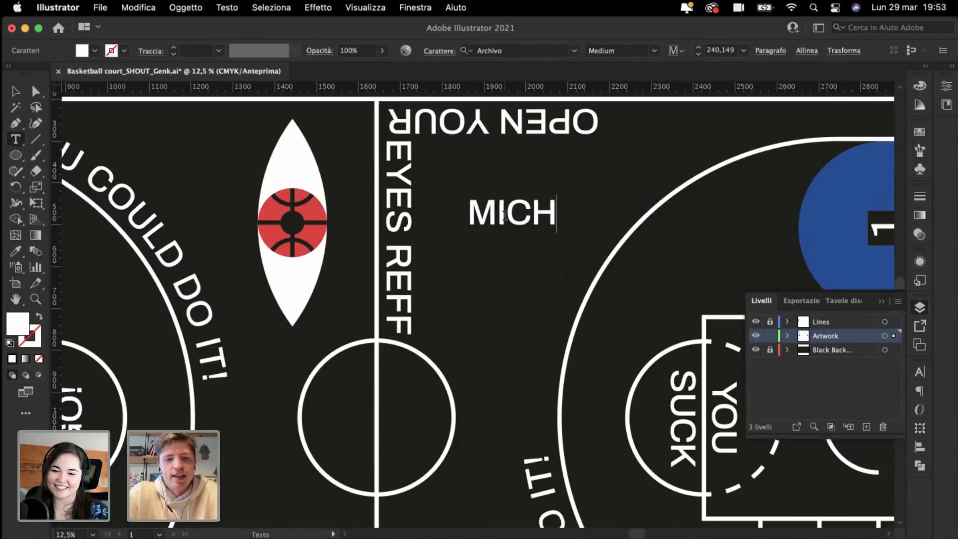
key(Return)
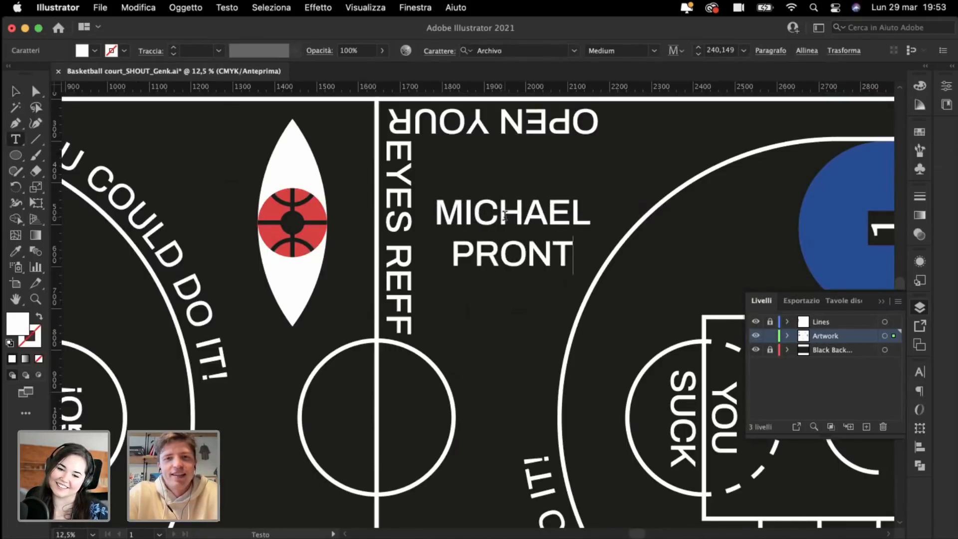
key(Escape)
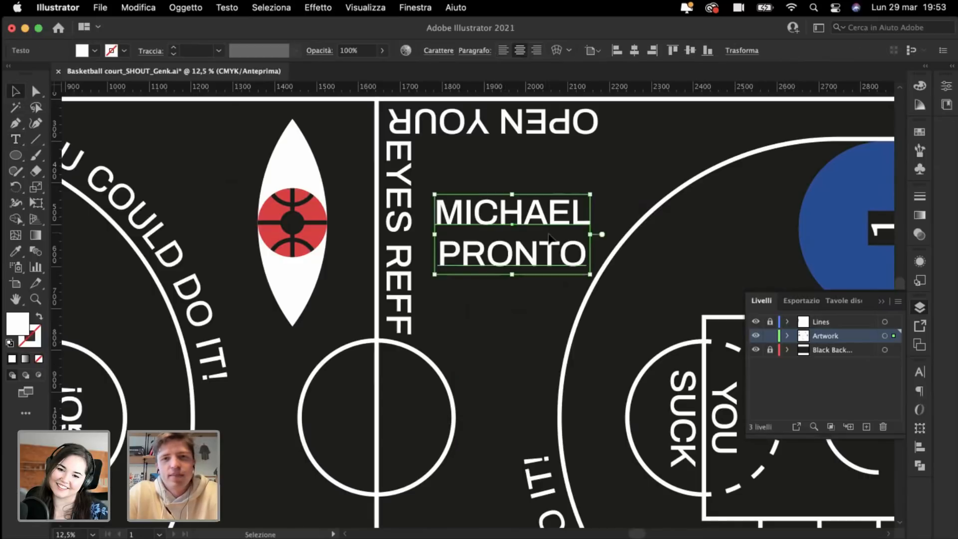
drag(487, 215, 488, 190)
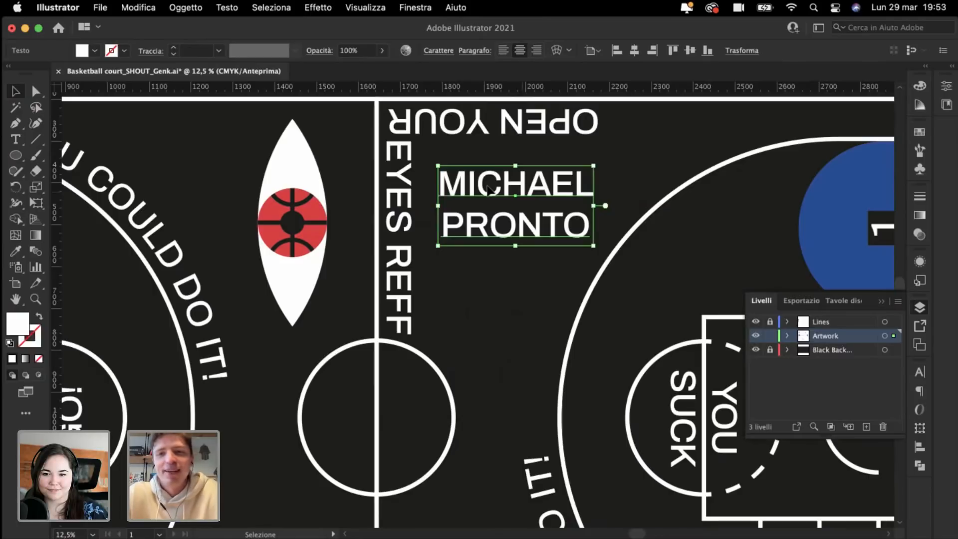
key(Delete)
key(super+minus)
key(super+minus)
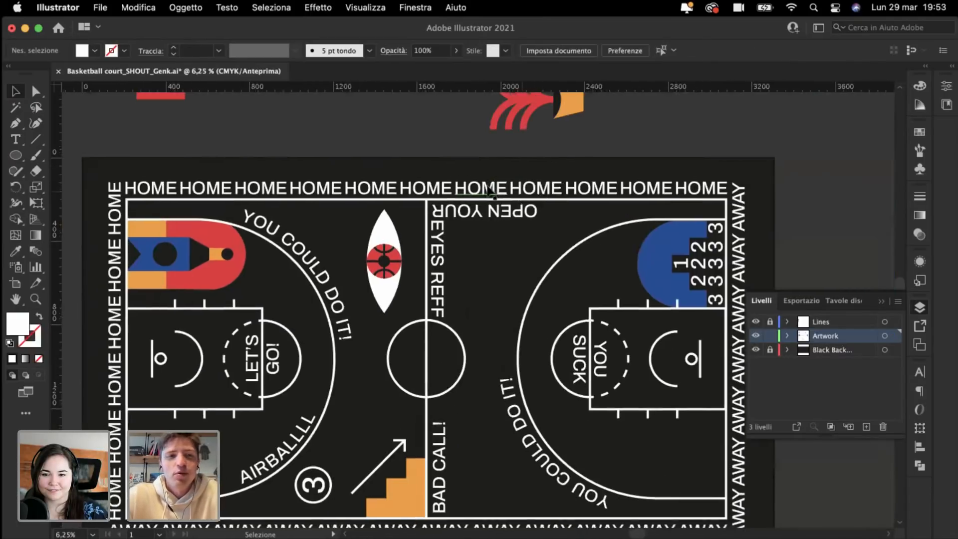
Step: Collapse the Livelli (Layers) panel to clear the canvas
scroll(490, 191, down, 3)
scroll(490, 191, left, 3)
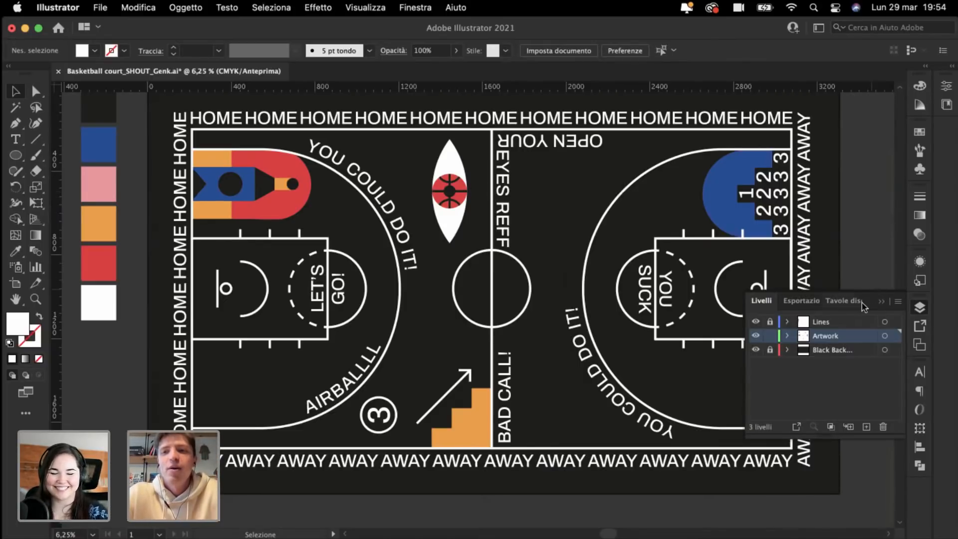
click(882, 302)
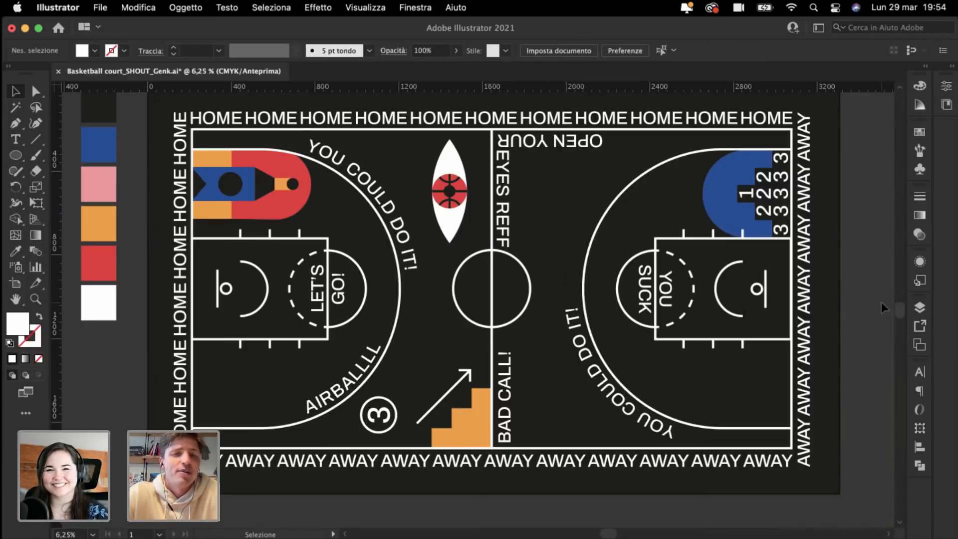
Step: Scroll and zoom around the artboard to review the finished court artwork
scroll(882, 302, up, 2)
scroll(881, 301, down, 2)
scroll(881, 301, left, 2)
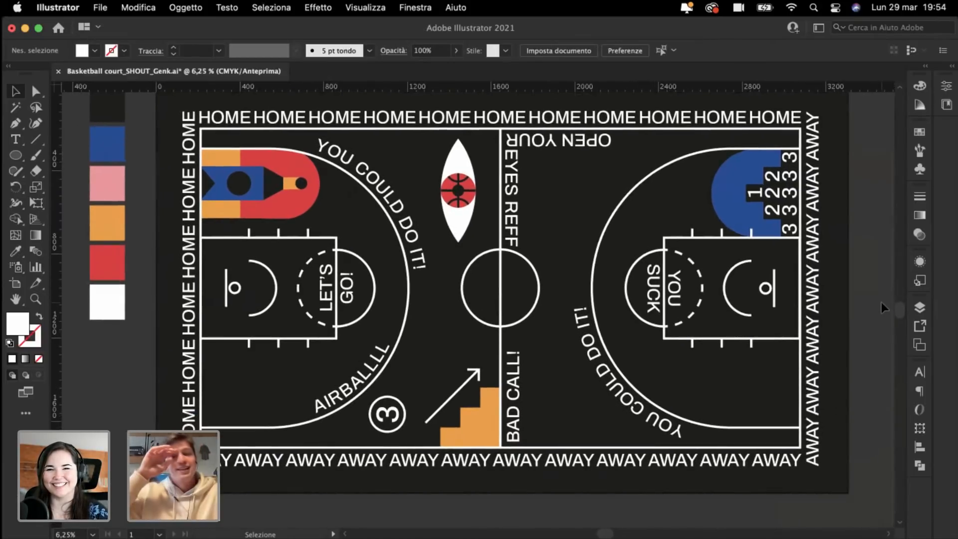
scroll(567, 197, left, 10)
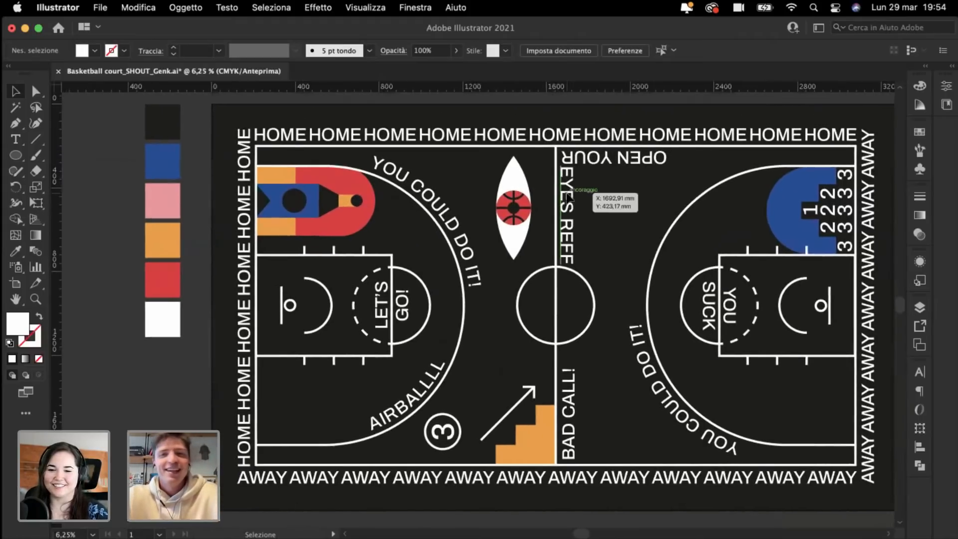
scroll(350, 182, right, 3)
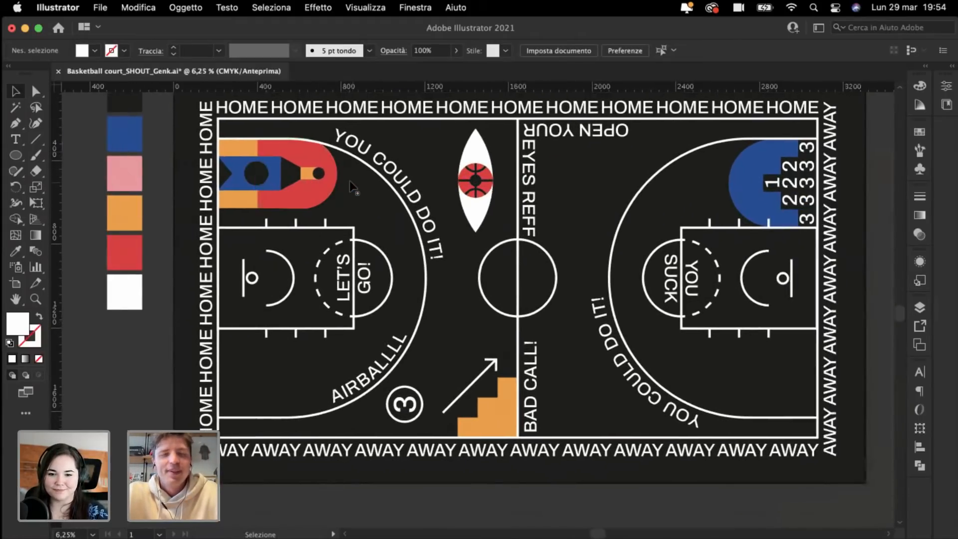
key(super+minus)
key(super+plus)
scroll(353, 184, left, 2)
scroll(356, 188, up, 3)
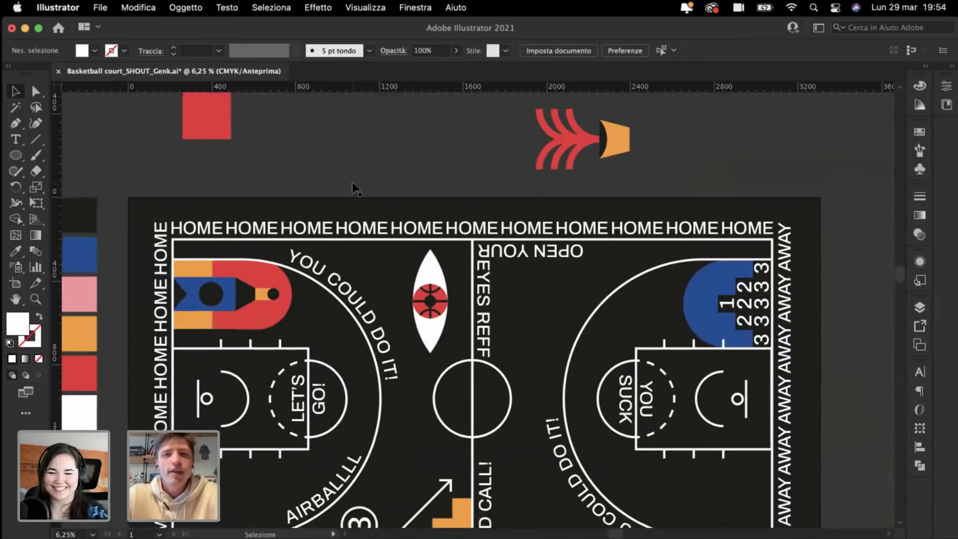
scroll(421, 140, down, 5)
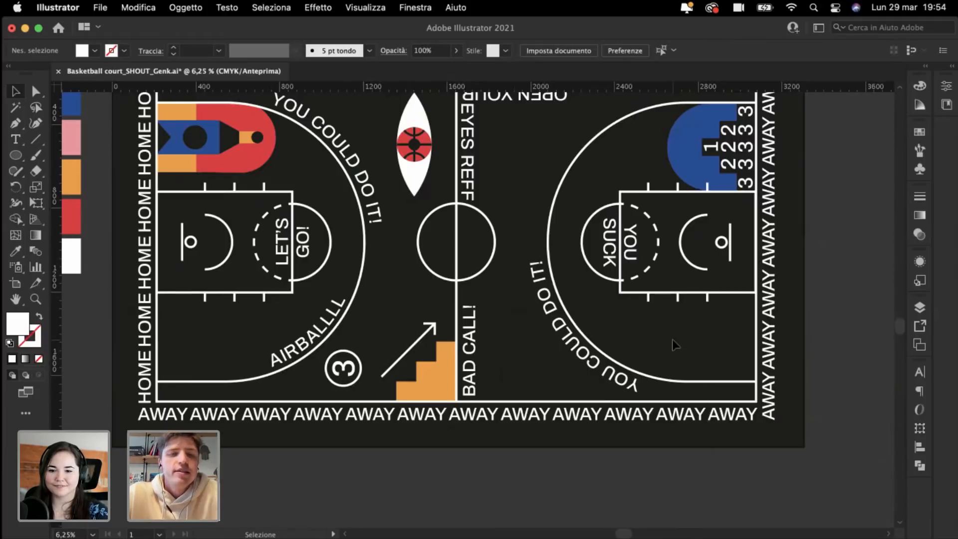
scroll(673, 339, up, 1)
scroll(672, 339, left, 4)
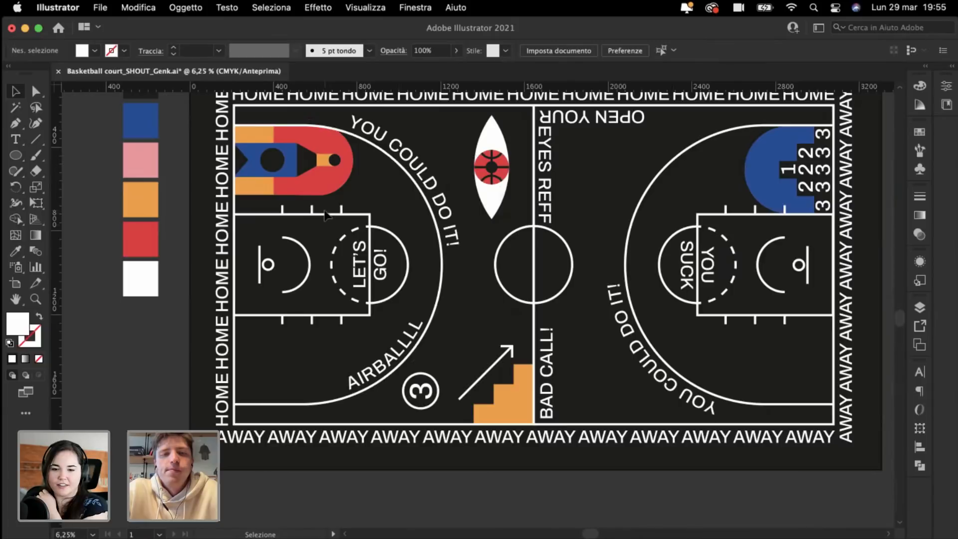
key(super+plus)
key(super+plus)
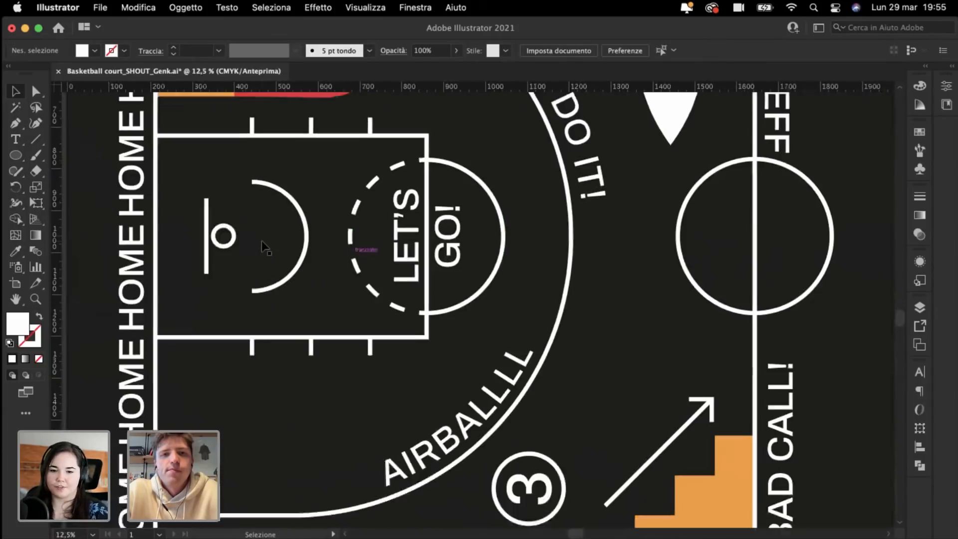
key(super+minus)
scroll(523, 226, right, 3)
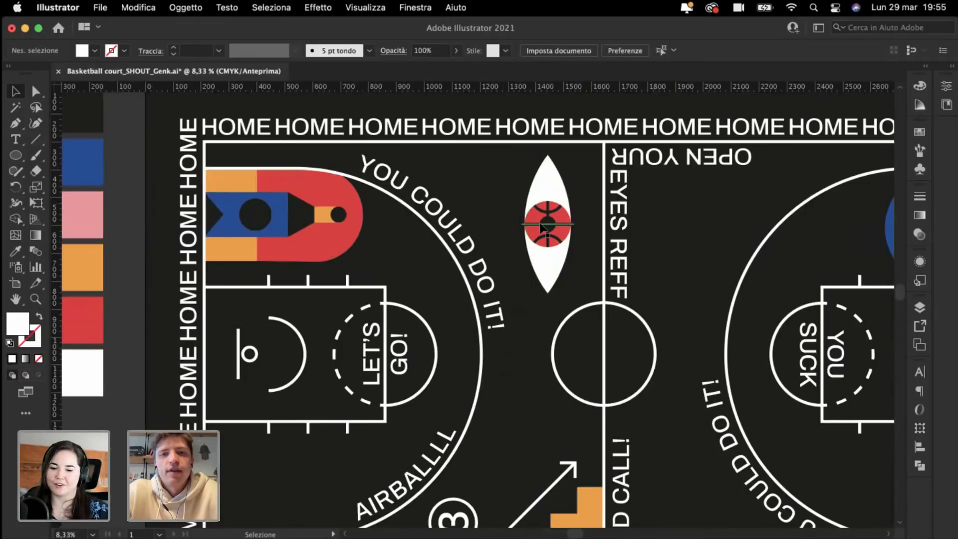
scroll(540, 223, right, 1)
scroll(540, 222, right, 5)
scroll(540, 223, down, 3)
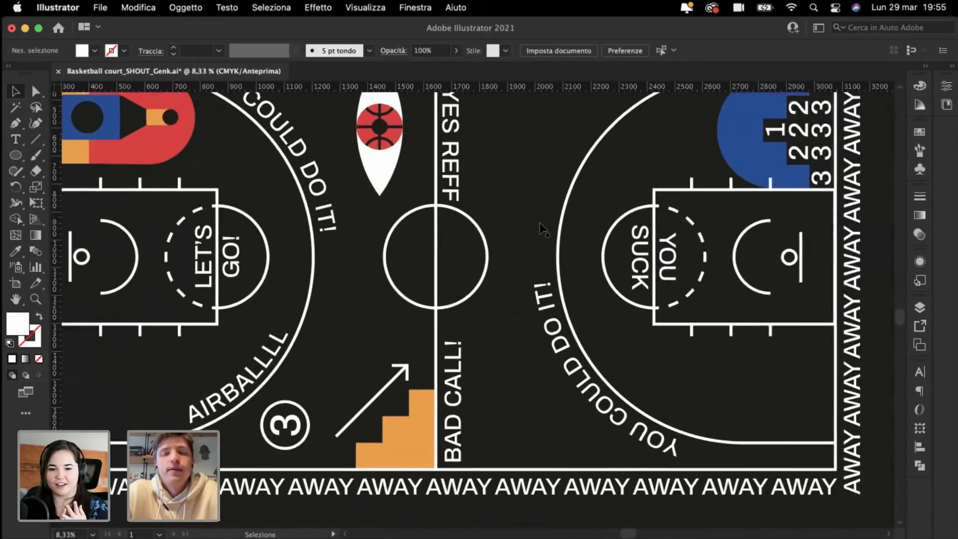
scroll(540, 223, up, 2)
scroll(540, 222, right, 1)
scroll(540, 223, up, 1)
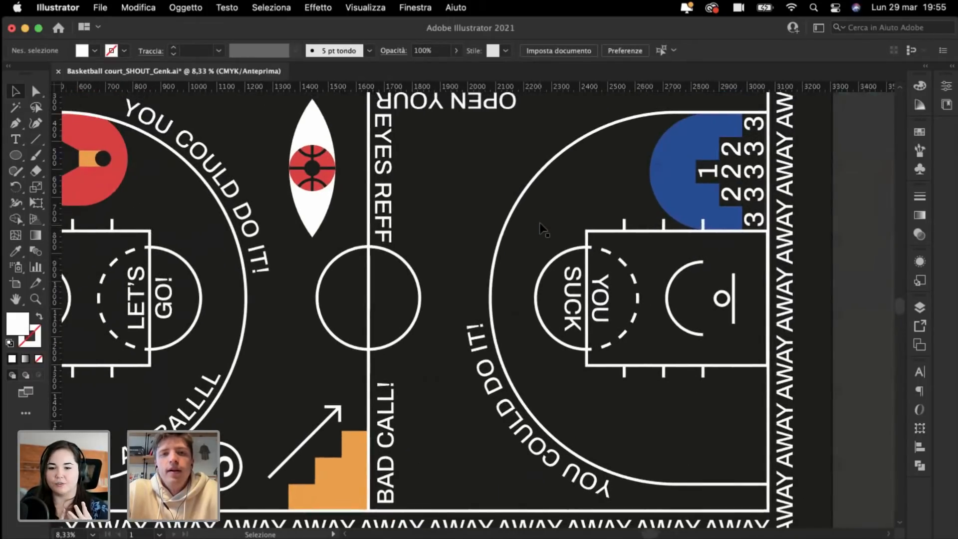
scroll(540, 222, up, 3)
scroll(540, 222, left, 1)
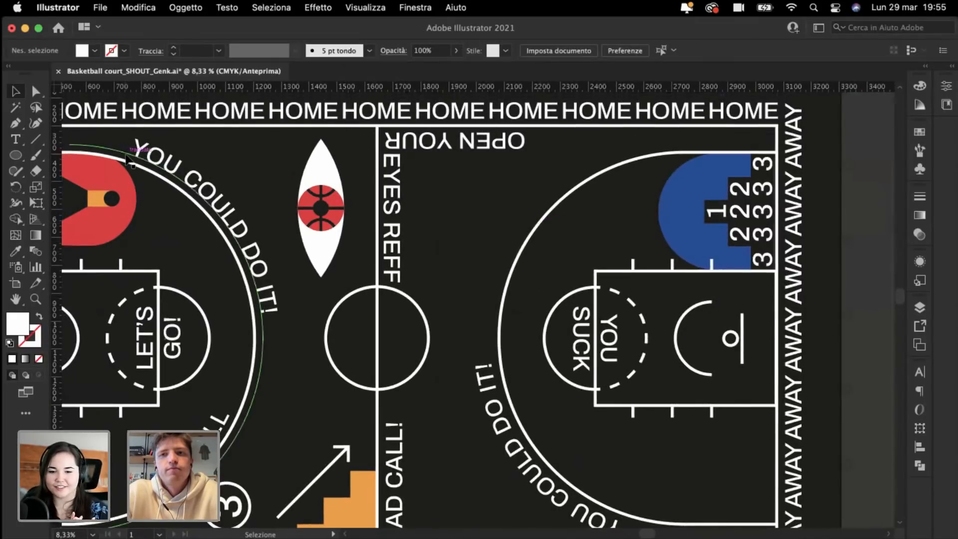
scroll(342, 168, left, 7)
key(super+minus)
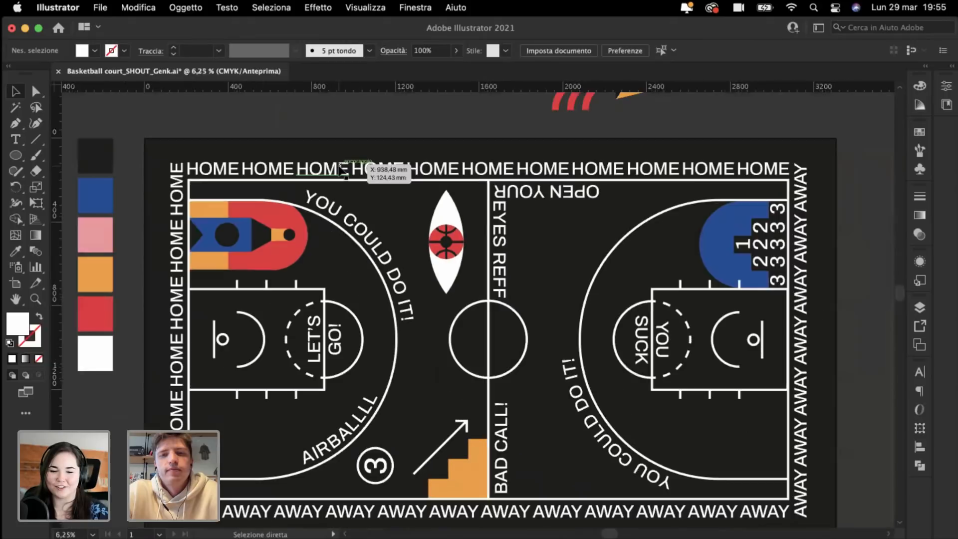
scroll(338, 166, right, 3)
scroll(338, 165, down, 1)
scroll(340, 170, right, 3)
scroll(339, 170, down, 2)
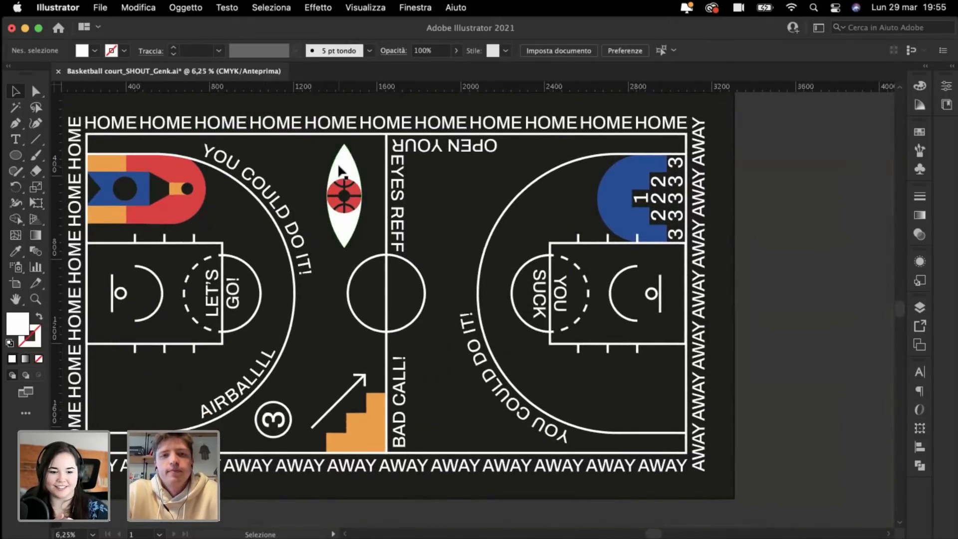
scroll(340, 170, up, 5)
scroll(339, 169, left, 2)
scroll(339, 169, down, 5)
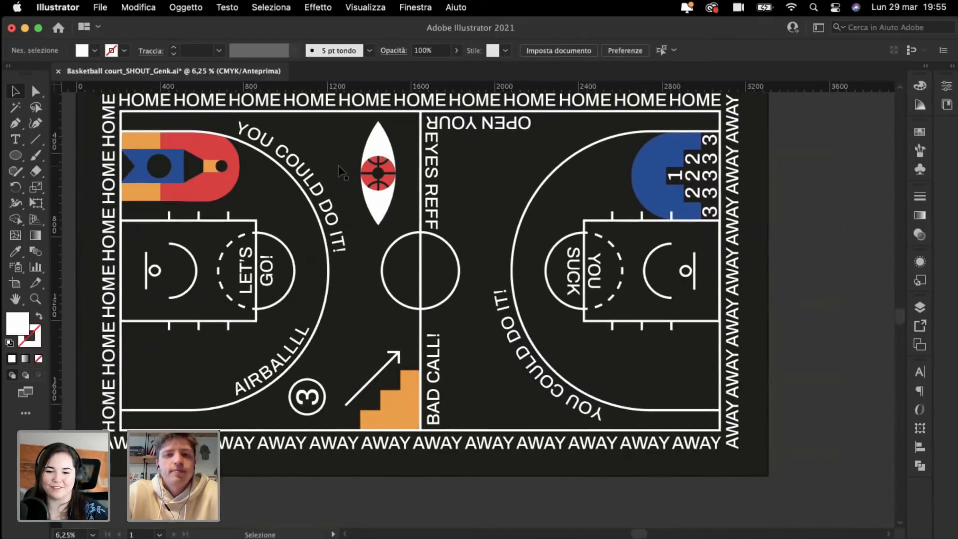
scroll(340, 170, up, 5)
scroll(339, 169, down, 3)
scroll(340, 170, down, 1)
scroll(340, 169, right, 1)
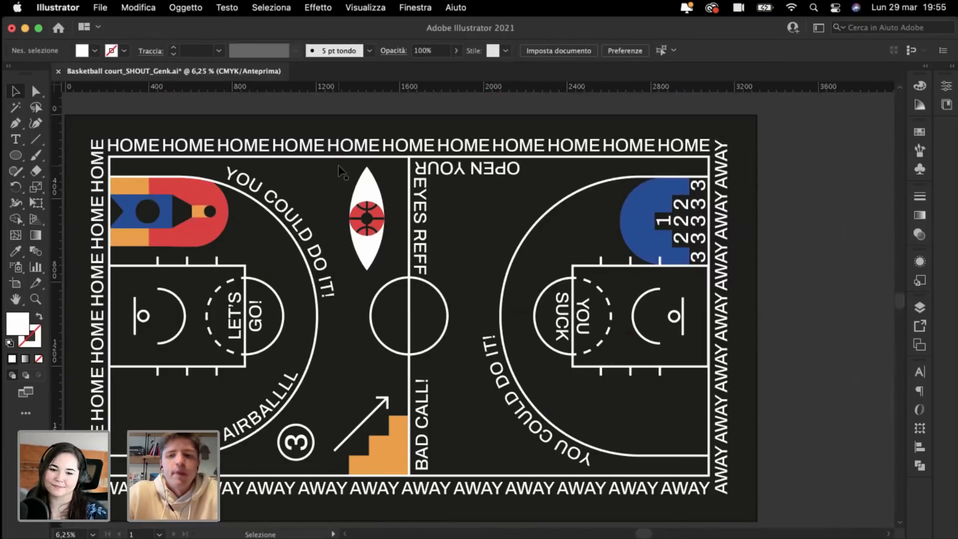
scroll(506, 205, up, 5)
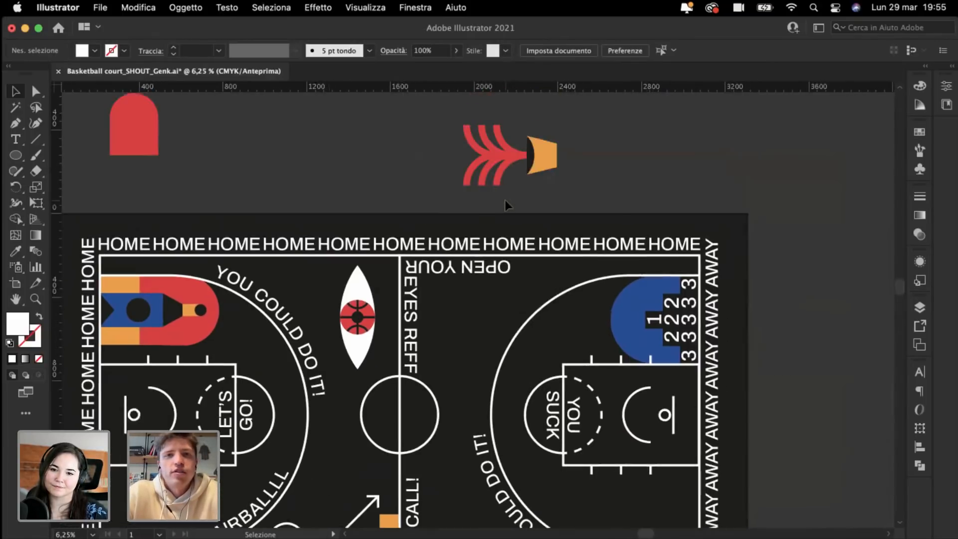
scroll(505, 205, right, 1)
scroll(505, 204, down, 2)
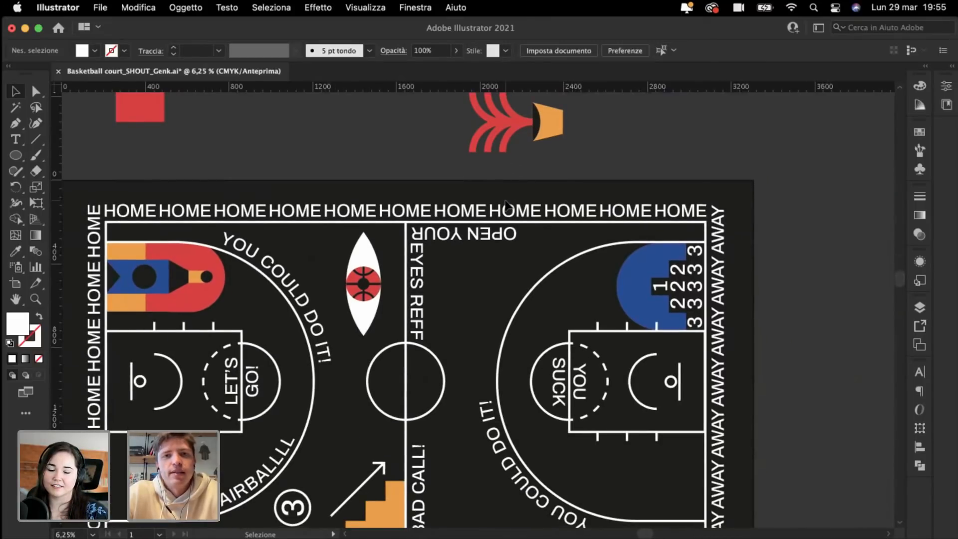
scroll(506, 204, down, 1)
scroll(505, 204, left, 1)
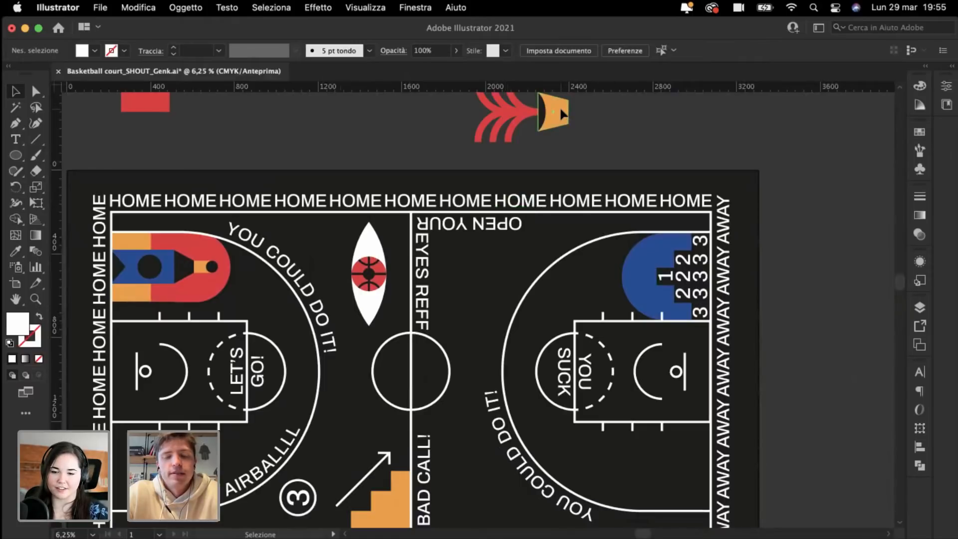
Step: Copy the orange cone shape onto the lower right of the court
drag(563, 114, 659, 472)
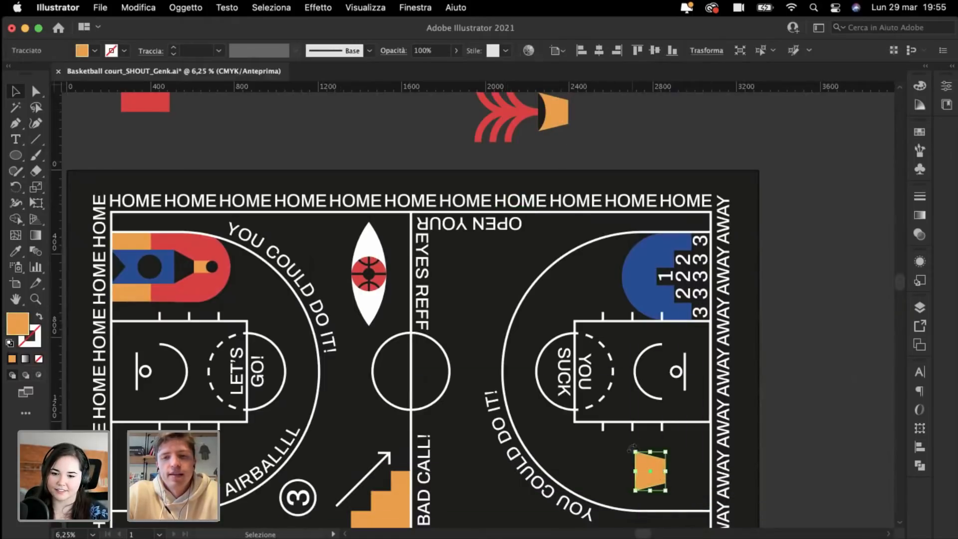
click(601, 471)
scroll(601, 472, down, 1)
scroll(601, 471, right, 1)
scroll(601, 471, up, 5)
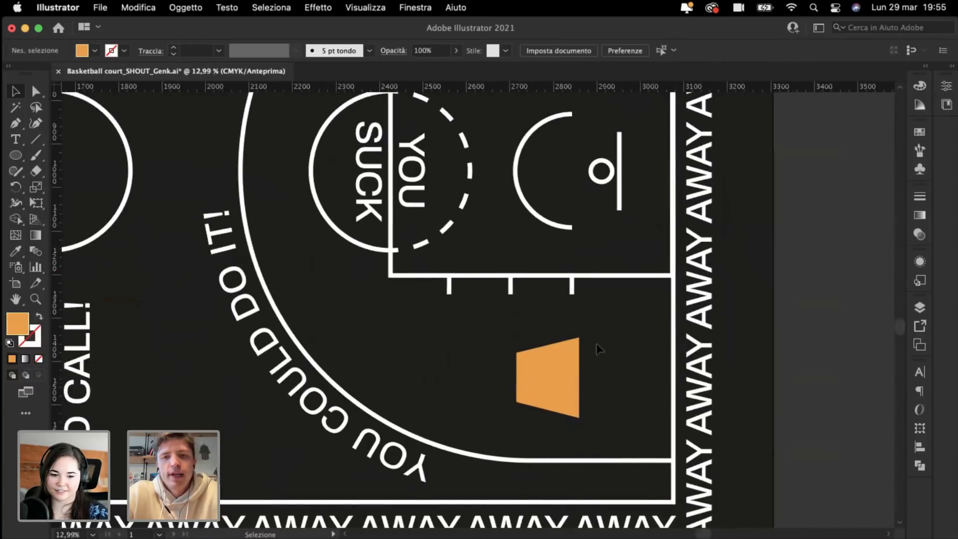
Step: Resize the orange trapezoid copy to about 198 mm wide
click(531, 381)
mouse_move(579, 378)
mouse_down()
mouse_move(613, 380)
mouse_move(591, 379)
mouse_up()
drag(547, 337, 580, 341)
click(496, 338)
Step: Nudge the trapezoid up against the right sideline below the key in the AWAY half
key(super+plus)
key(super+plus)
scroll(453, 338, right, 5)
scroll(453, 338, down, 2)
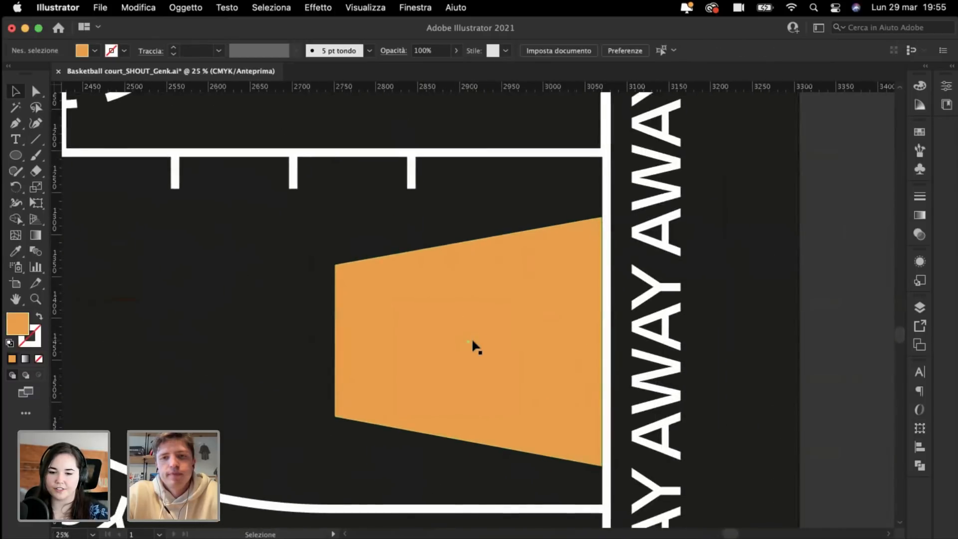
drag(472, 341, 477, 336)
key(super+minus)
key(super+minus)
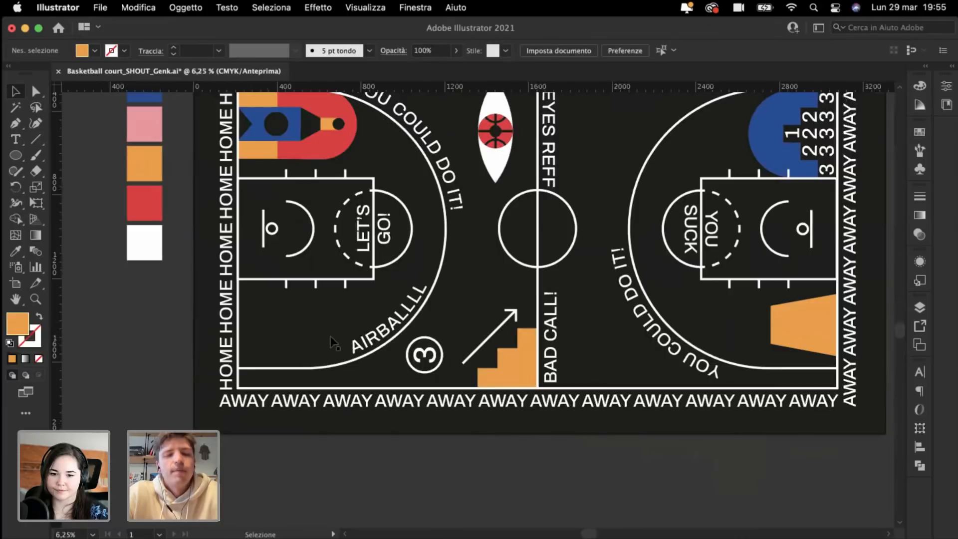
key(super+plus)
scroll(402, 347, up, 5)
scroll(402, 347, down, 3)
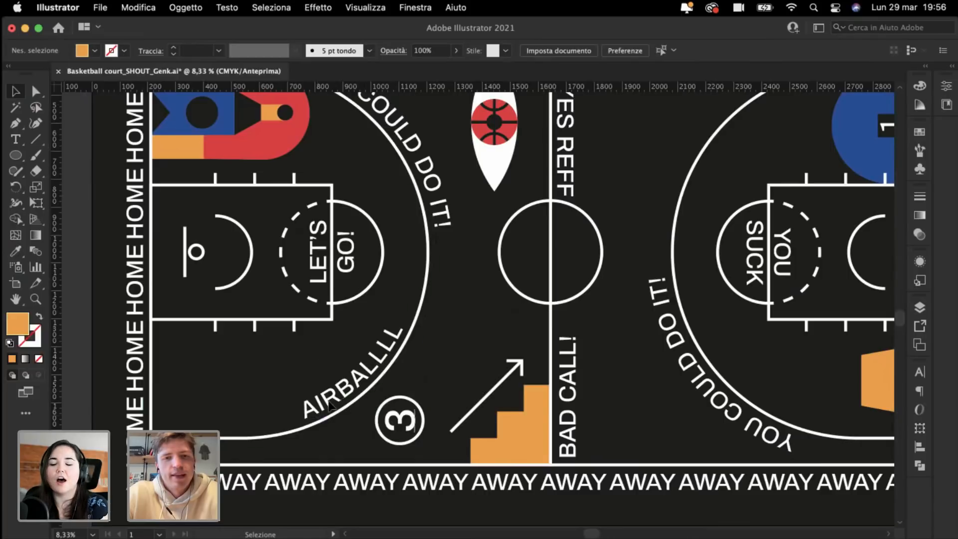
scroll(435, 320, up, 3)
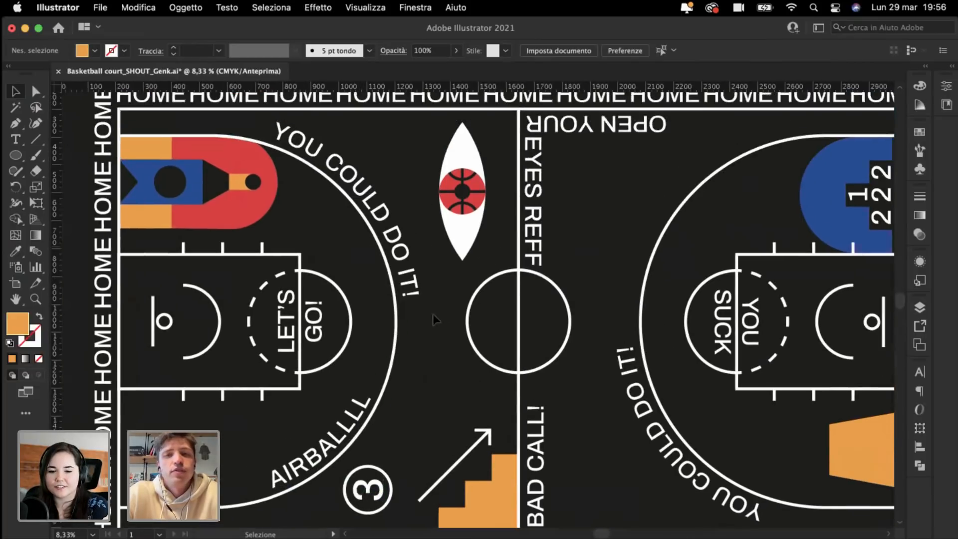
key(super+minus)
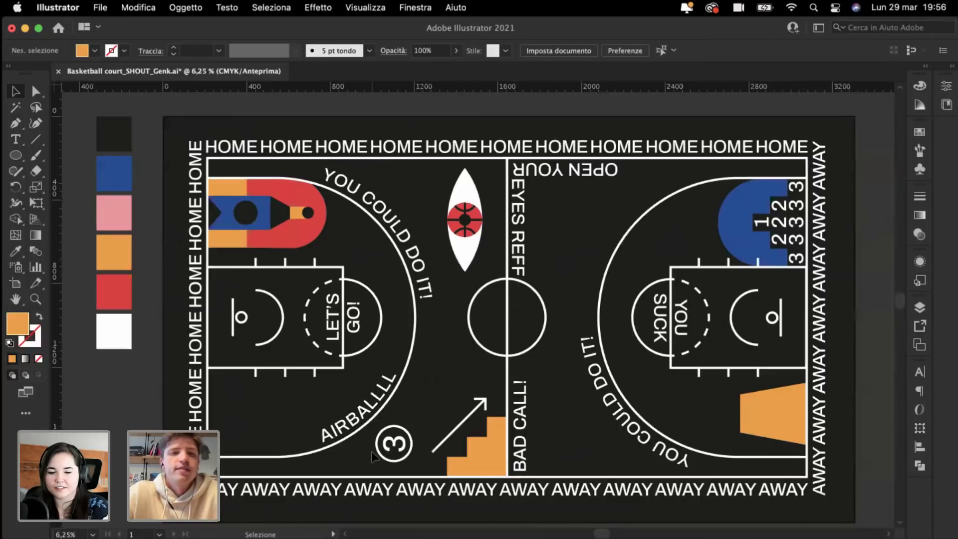
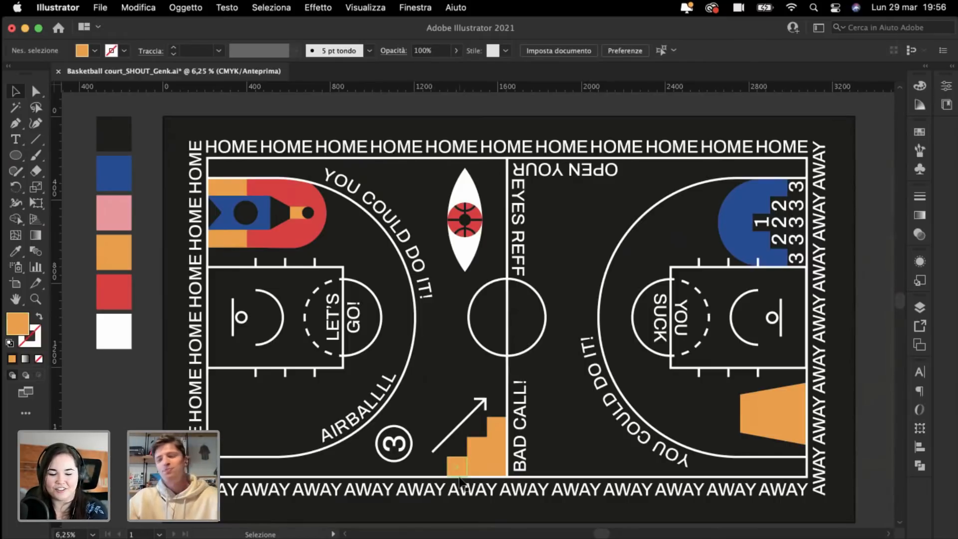
Step: Make the orange trapezoid beside the right-hand basket taller by dragging its top edge upward
scroll(530, 530, right, 5)
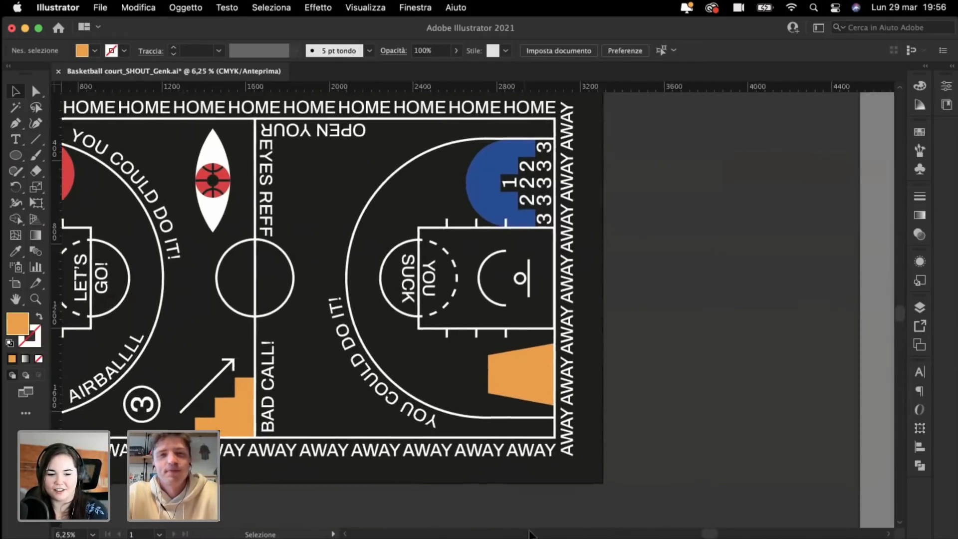
scroll(484, 377, down, 1)
key(super+plus)
key(v)
scroll(483, 378, right, 2)
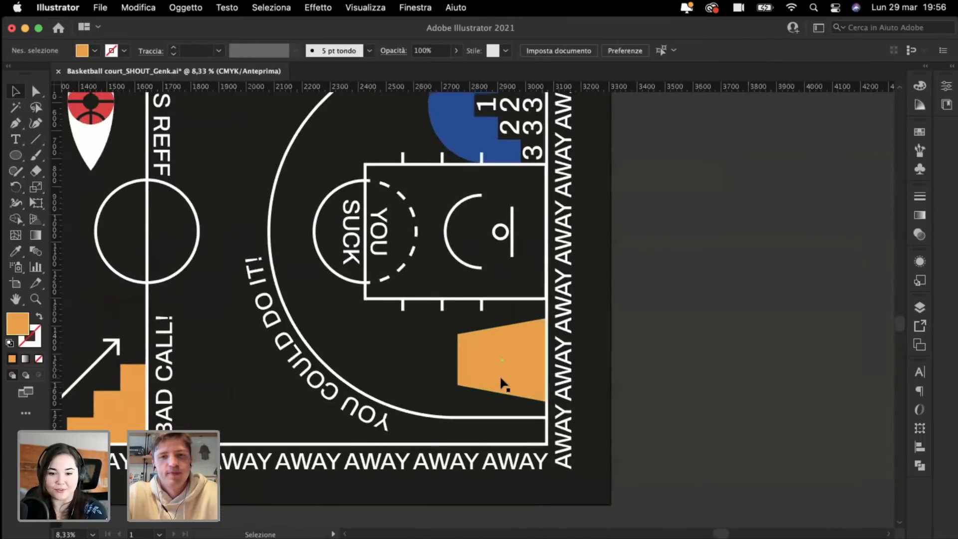
click(501, 385)
key(super+plus)
key(super+plus)
drag(472, 224, 473, 215)
click(311, 258)
key(super+minus)
key(super+minus)
key(super+minus)
key(super+minus)
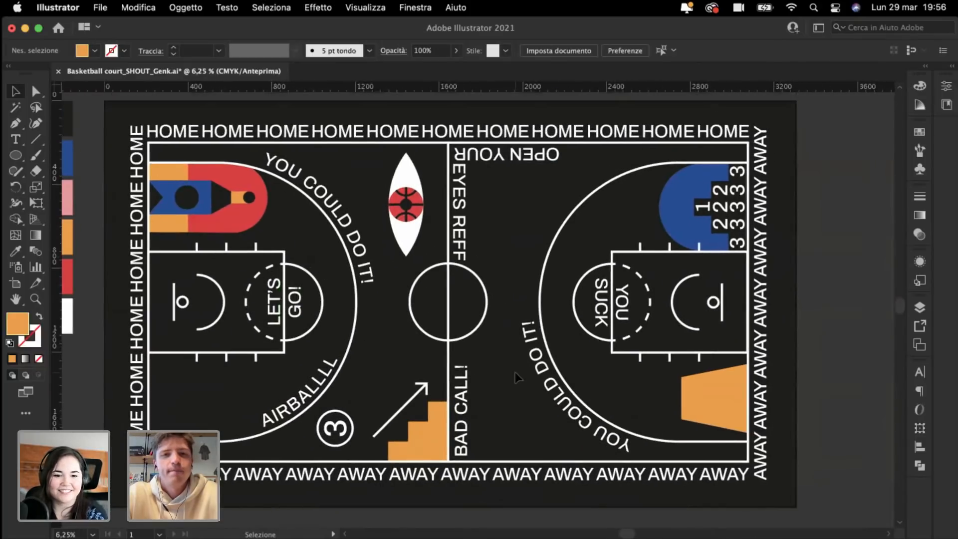
Step: Change COULD to CAN in the left arced slogan so it reads YOU CAN DO IT!
click(349, 225)
triple_click(327, 201)
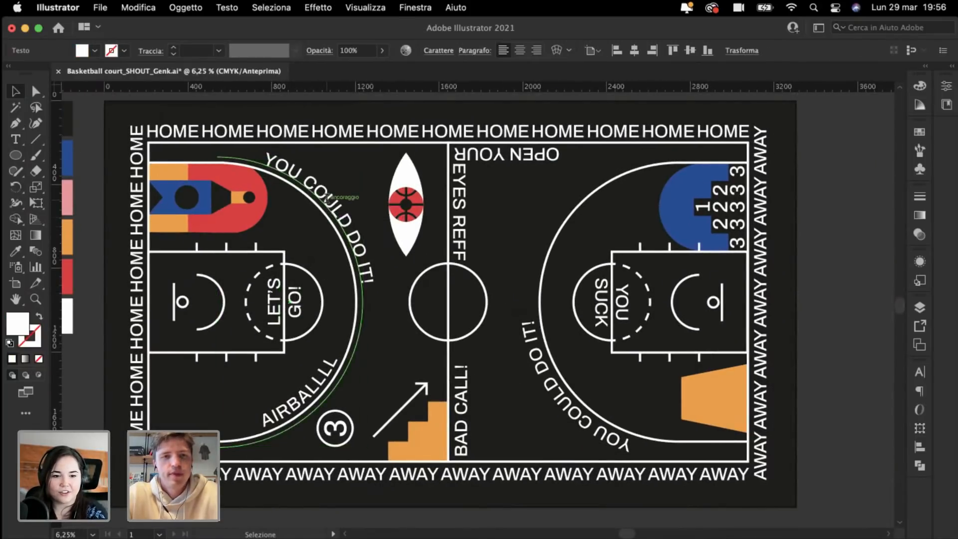
click(313, 185)
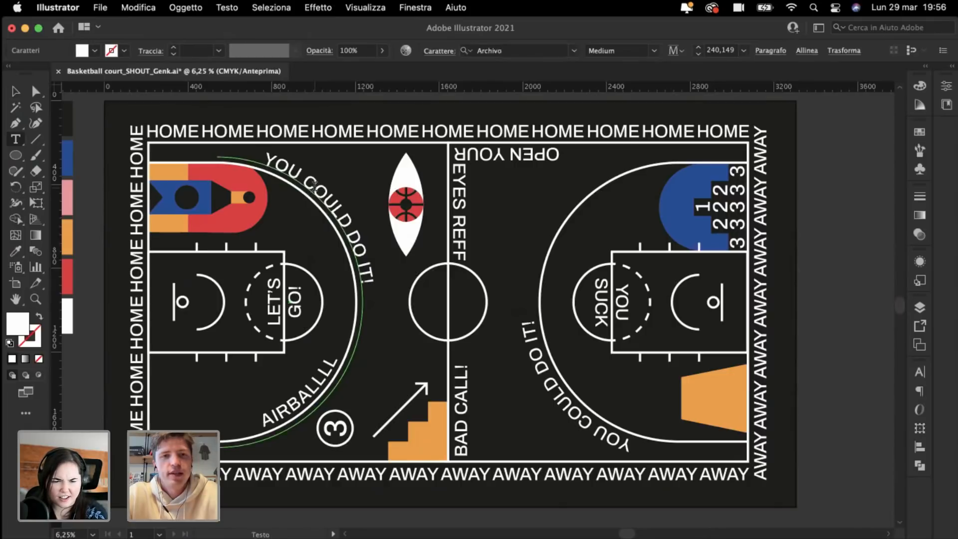
drag(312, 185, 347, 223)
text(AN)
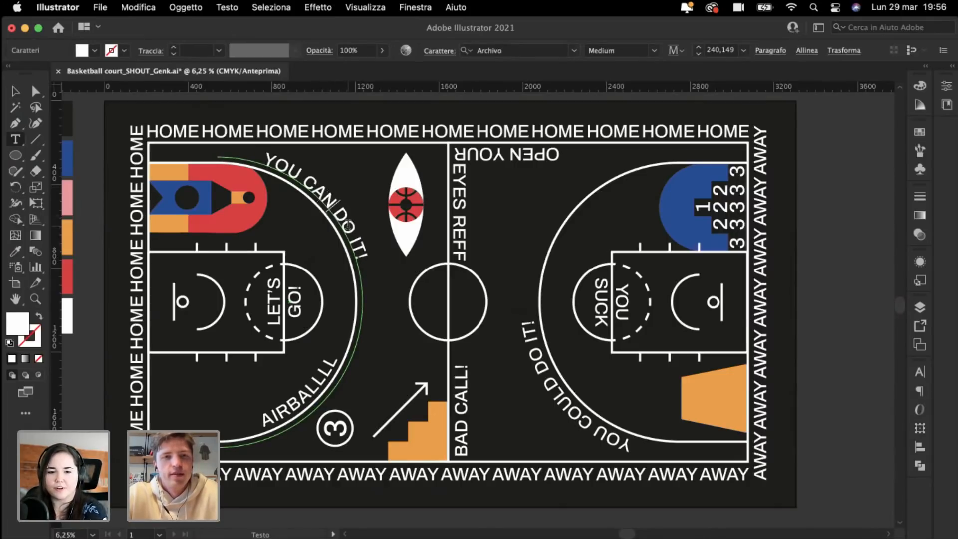
Step: Replace COULD with CAN in the right arced slogan as well
double_click(575, 414)
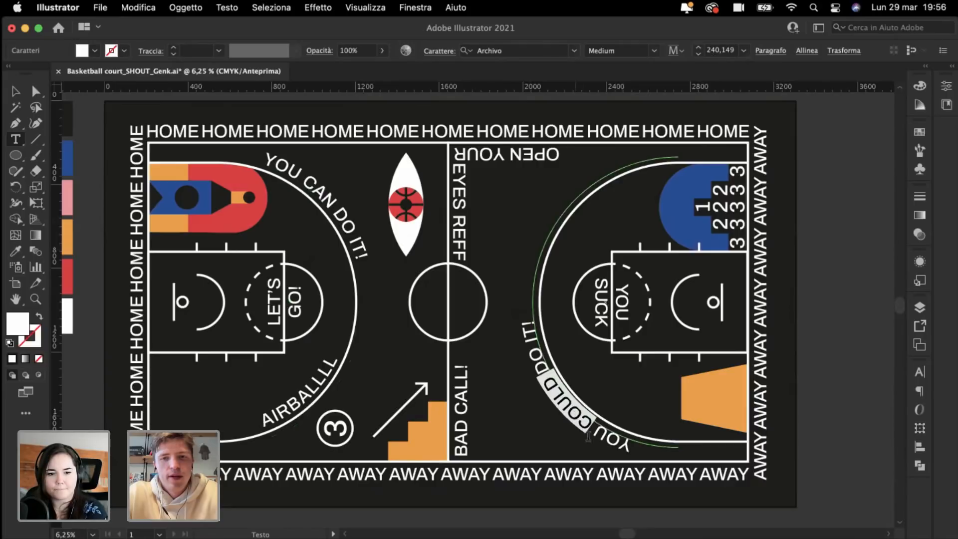
text(C)
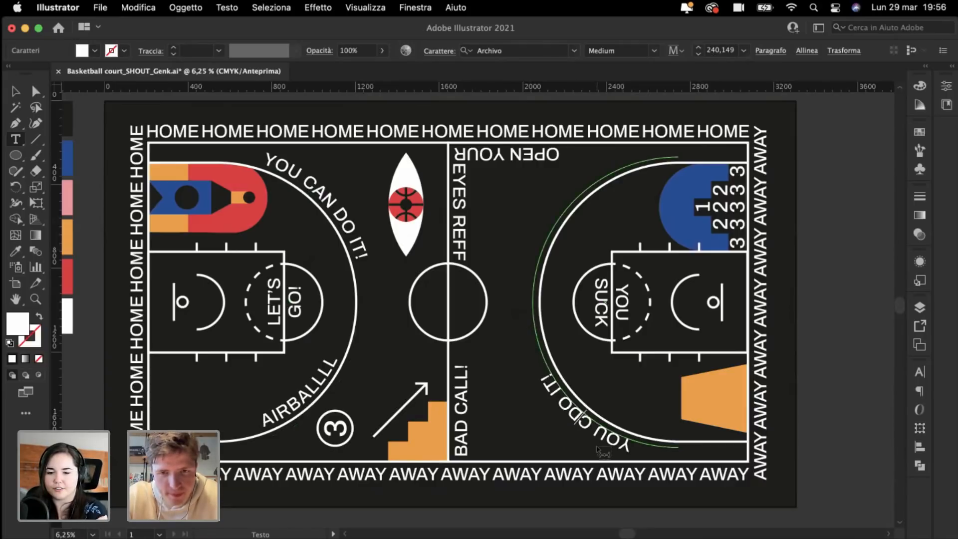
text(AN)
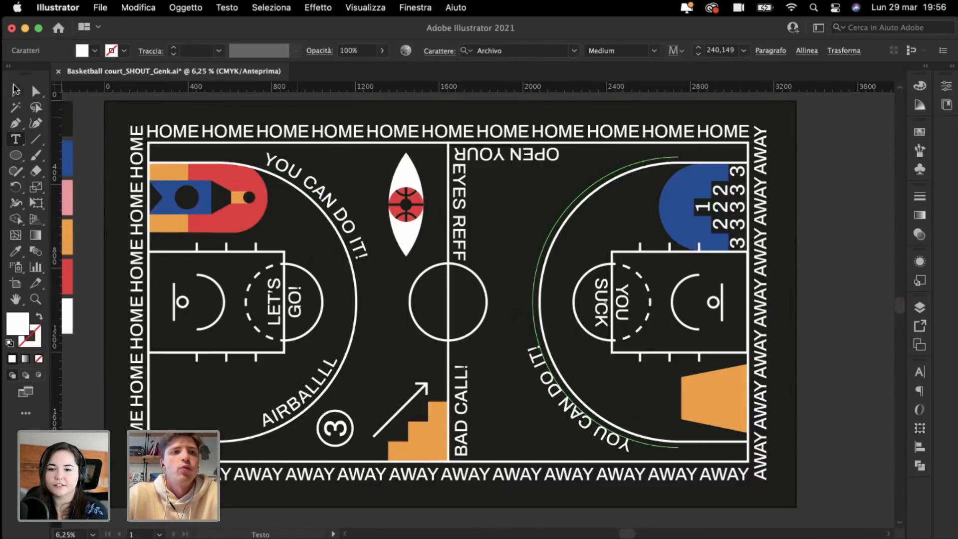
click(16, 90)
click(83, 139)
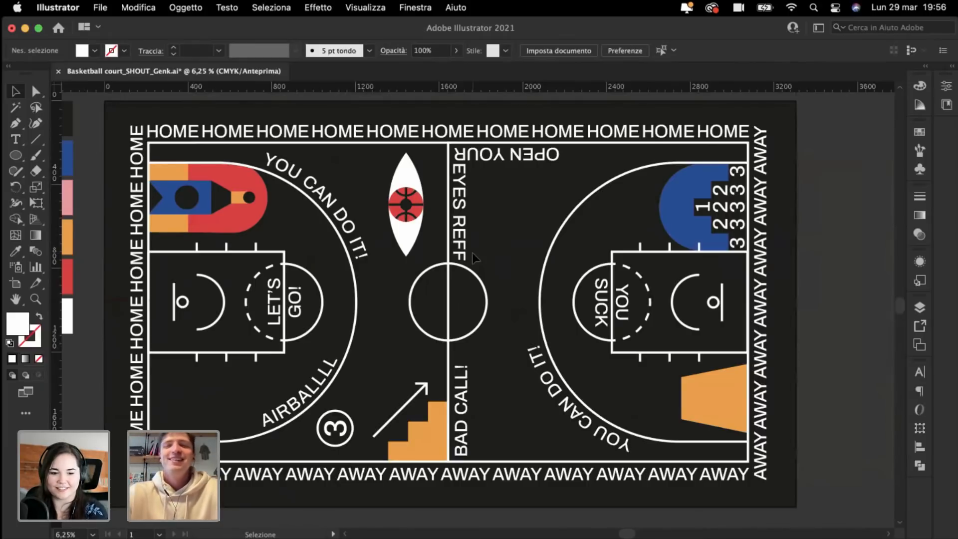
Step: Copy the red curved path onto the orange trapezoid's narrow end and enlarge it
scroll(661, 314, up, 5)
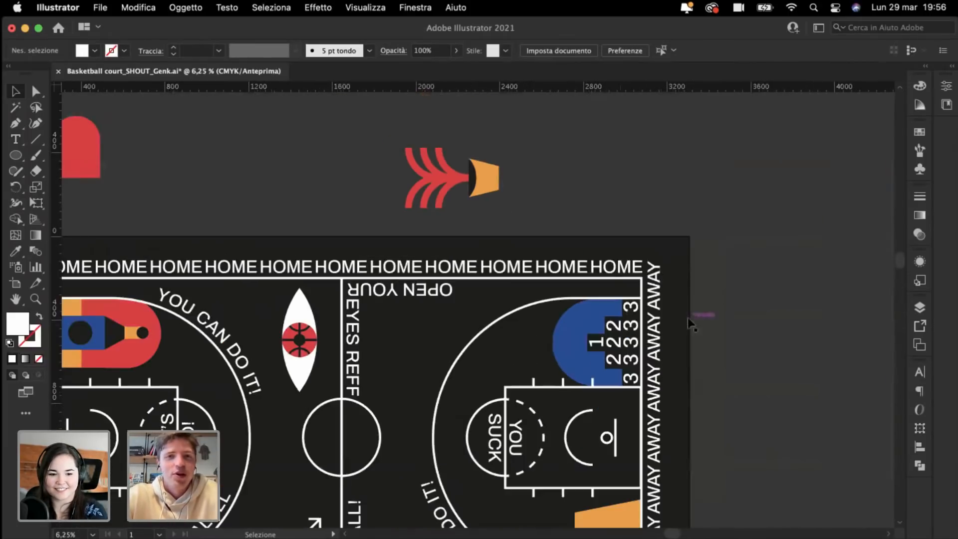
click(441, 157)
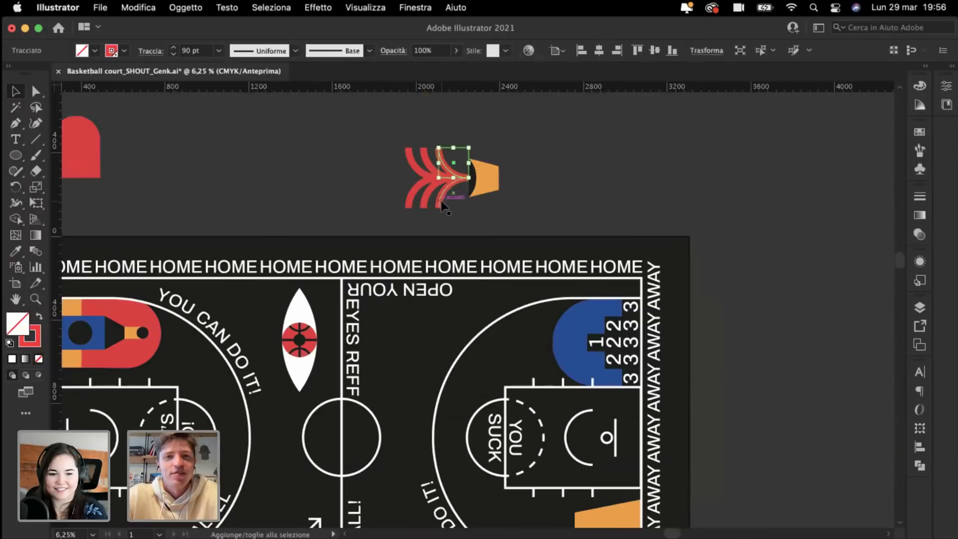
scroll(441, 201, down, 3)
drag(436, 102, 543, 470)
key(super+equal)
key(super+equal)
key(super+equal)
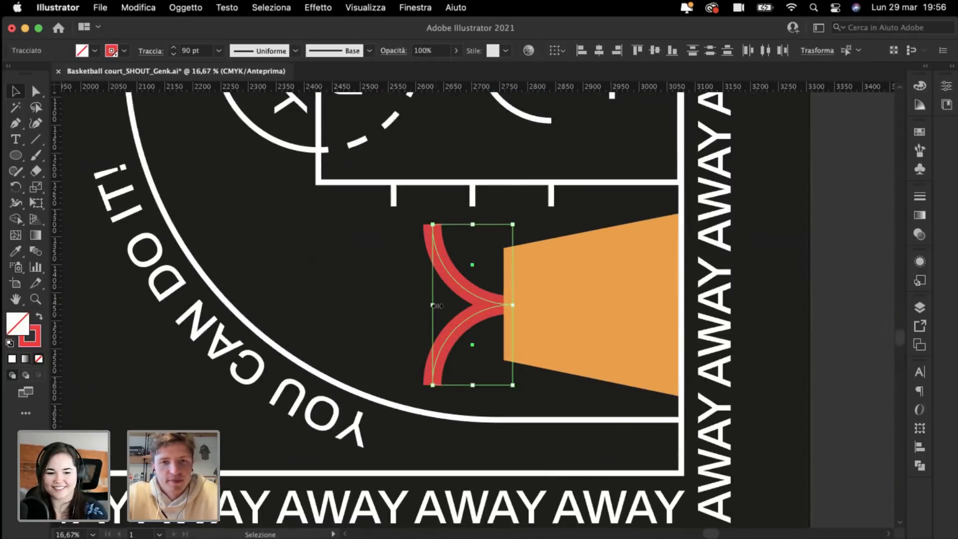
mouse_move(436, 305)
mouse_down()
mouse_move(402, 305)
mouse_move(422, 303)
mouse_up()
click(366, 293)
Step: Draw a small circle on the trapezoid filled with the dark background colour
scroll(367, 293, right, 4)
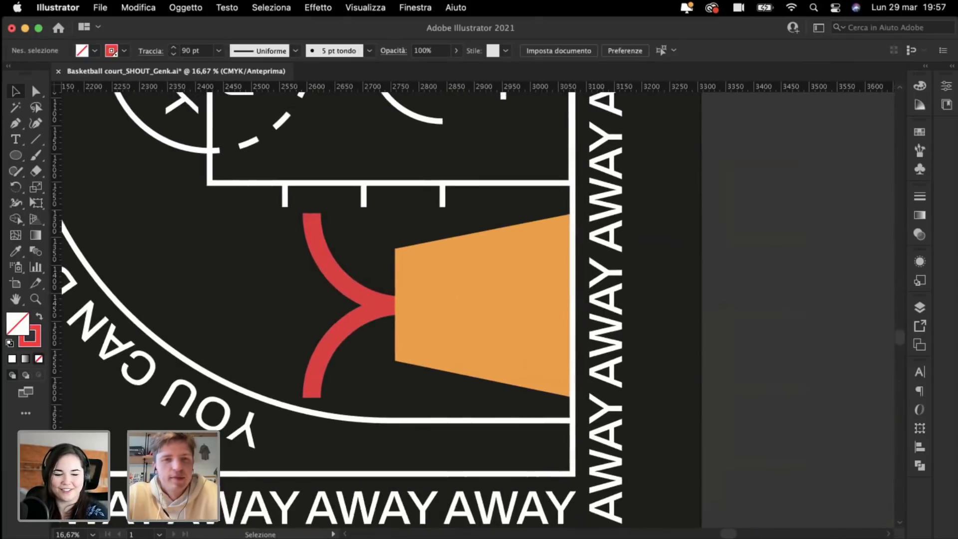
click(18, 158)
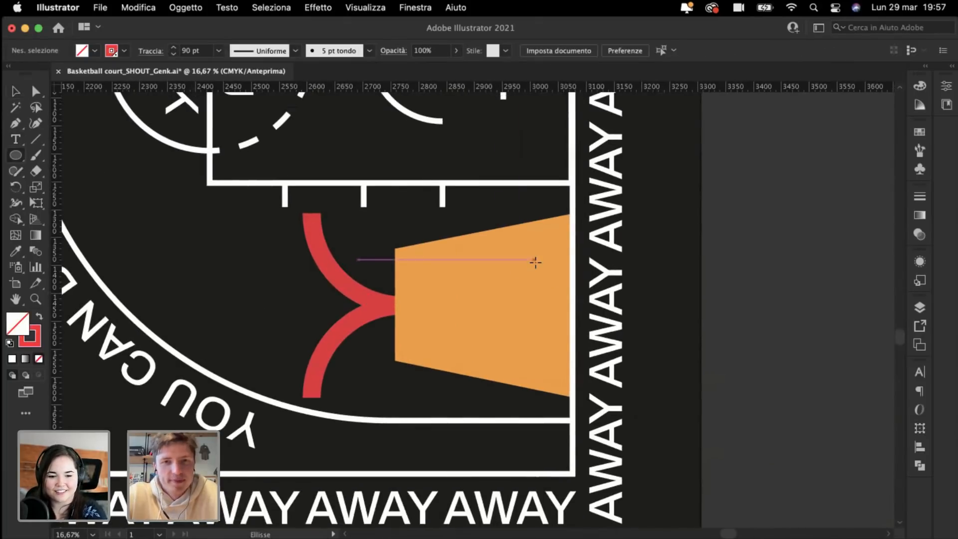
drag(523, 260, 554, 272)
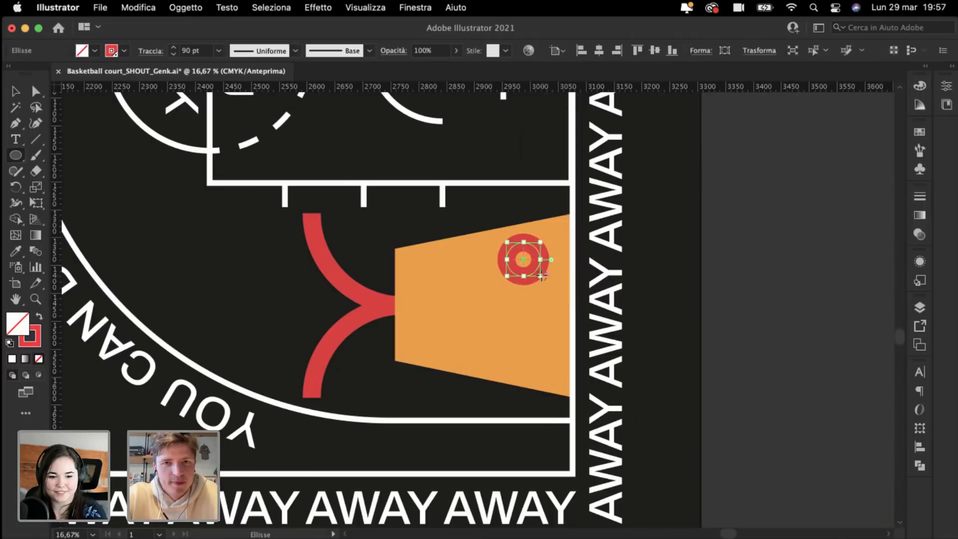
click(16, 252)
click(198, 264)
key(super+shift+a)
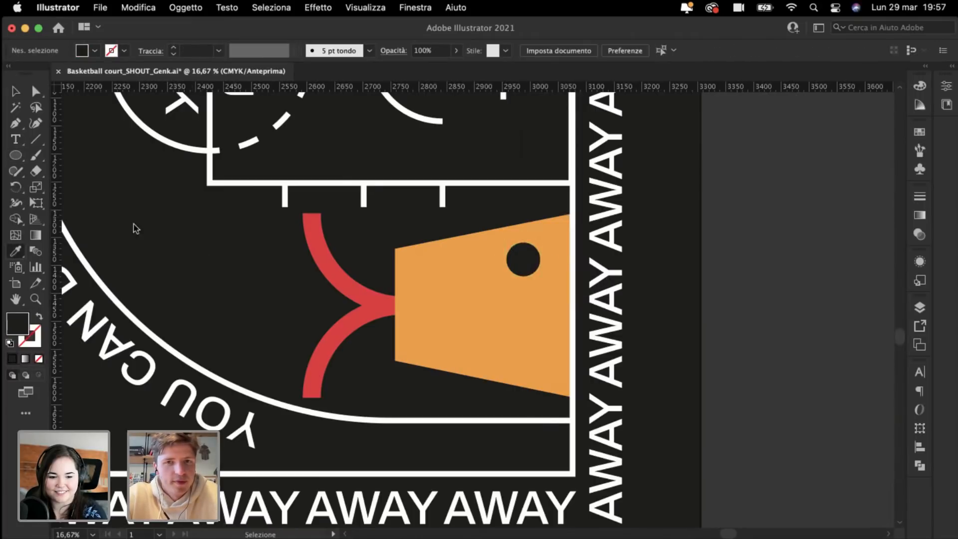
Step: Enlarge the dark circle and place a copy of it below the first
click(14, 90)
key(super+plus)
key(super+plus)
click(594, 242)
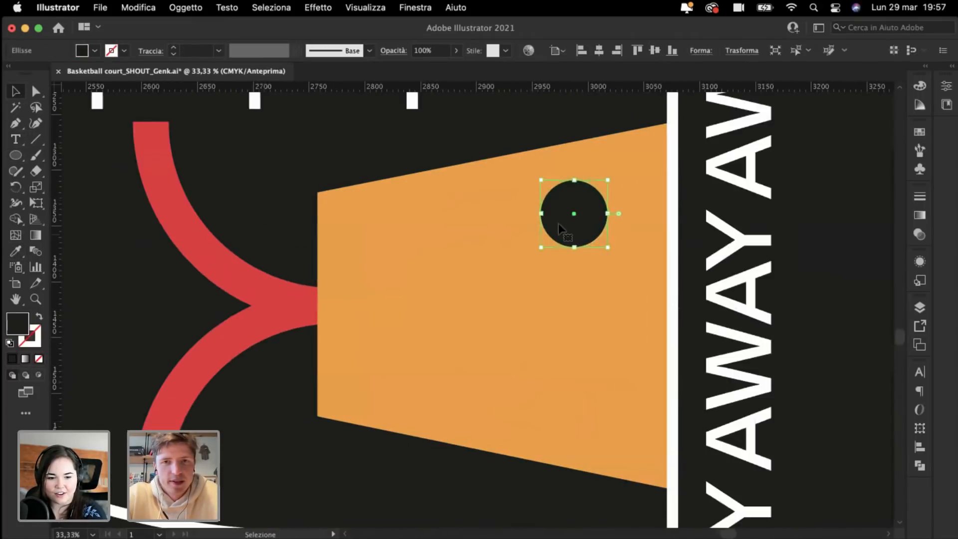
drag(542, 213, 571, 406)
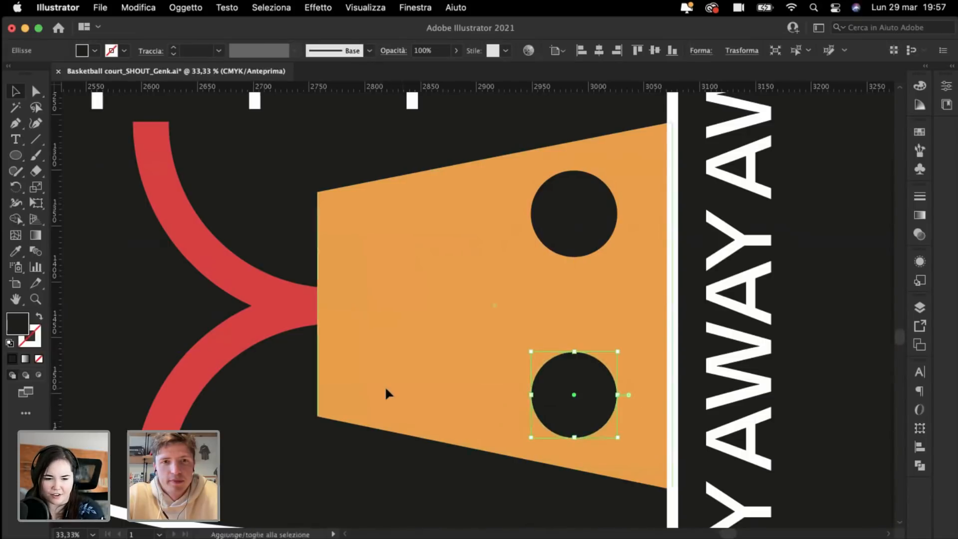
click(293, 401)
key(super+minus)
key(super+minus)
key(super+minus)
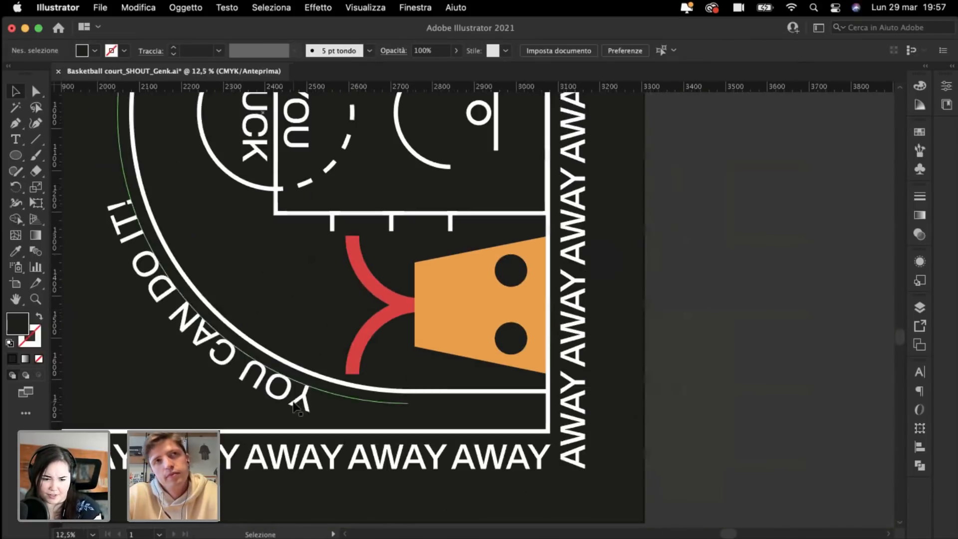
Step: Draw a horizontal line through the orange figure with the eye's black 29 pt stroke
scroll(295, 406, left, 5)
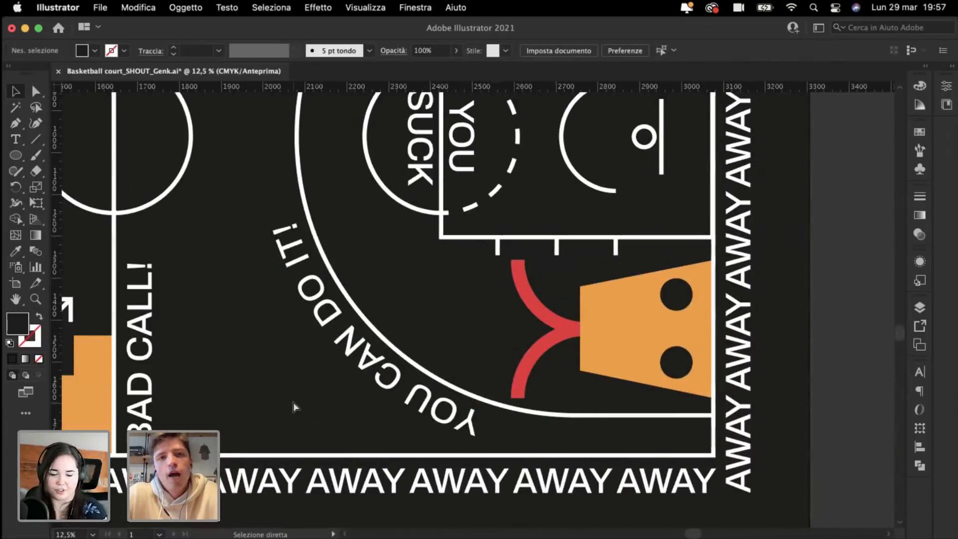
key(super+minus)
key(super+minus)
key(super+plus)
key(super+plus)
scroll(295, 405, left, 5)
scroll(294, 405, up, 3)
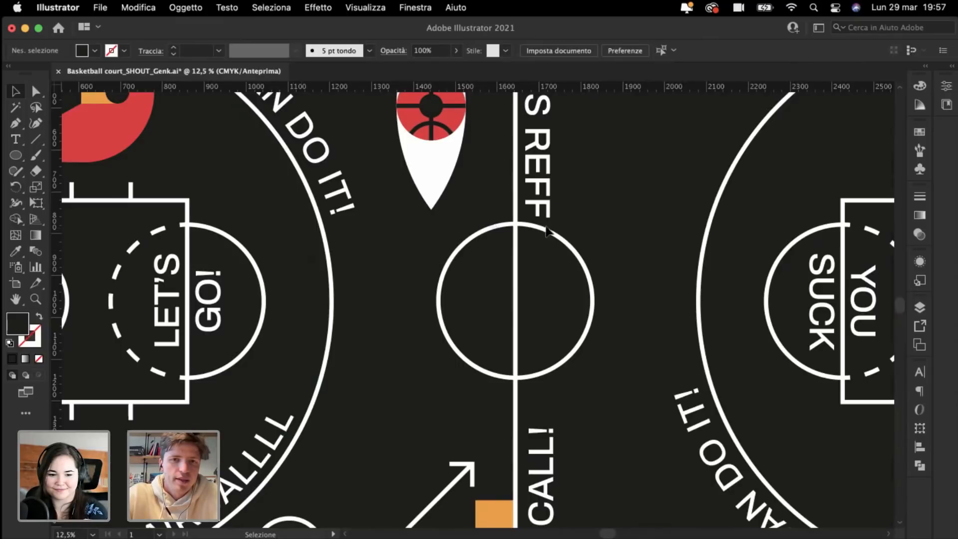
key(super+minus)
scroll(478, 372, right, 5)
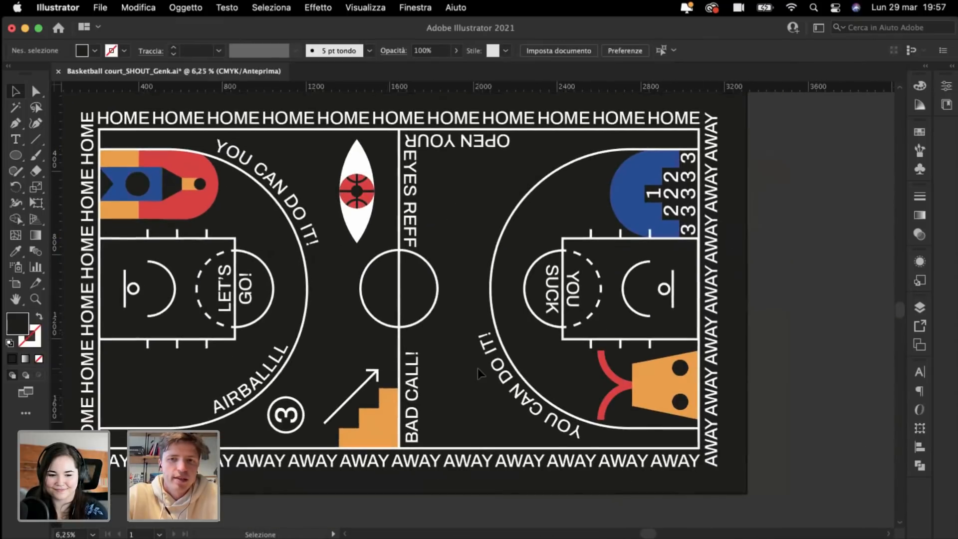
scroll(477, 368, up, 5)
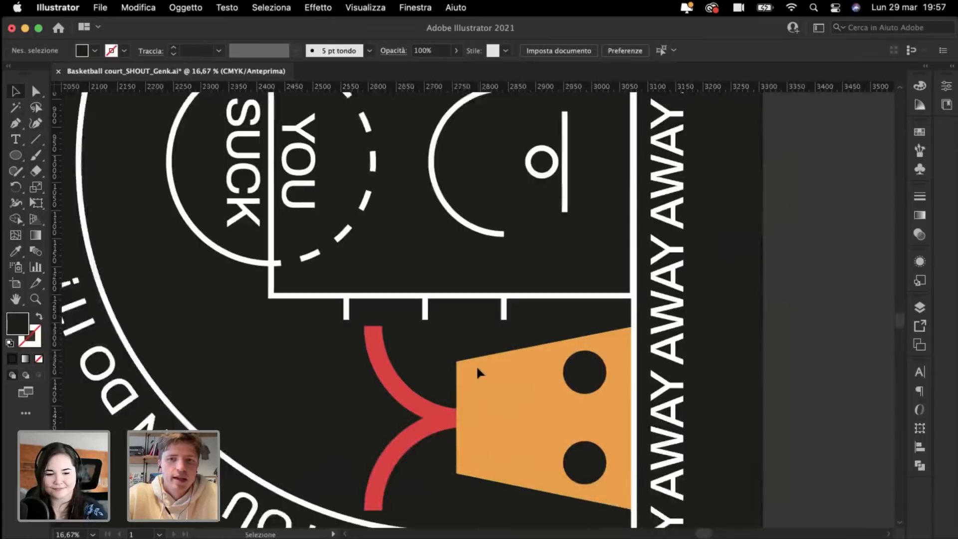
scroll(478, 371, up, 1)
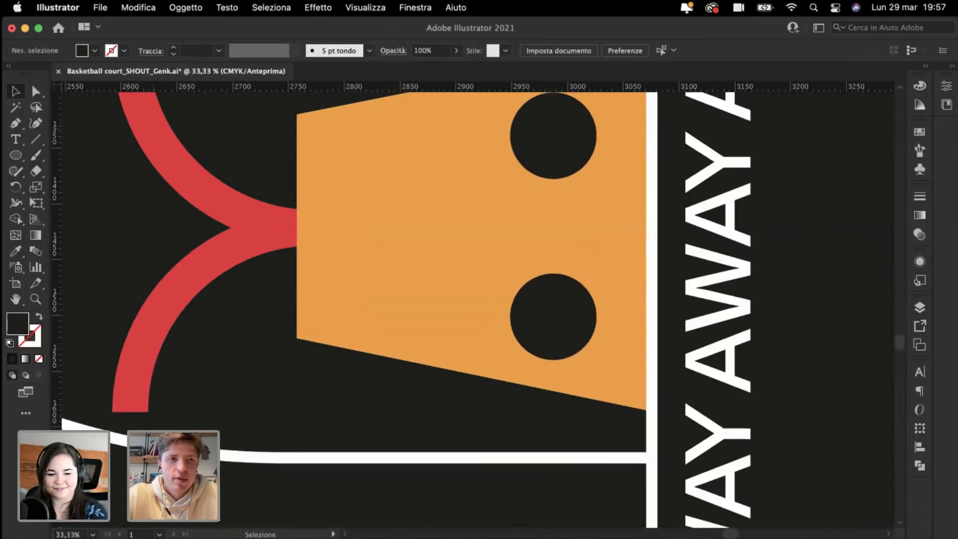
click(35, 144)
scroll(651, 246, up, 3)
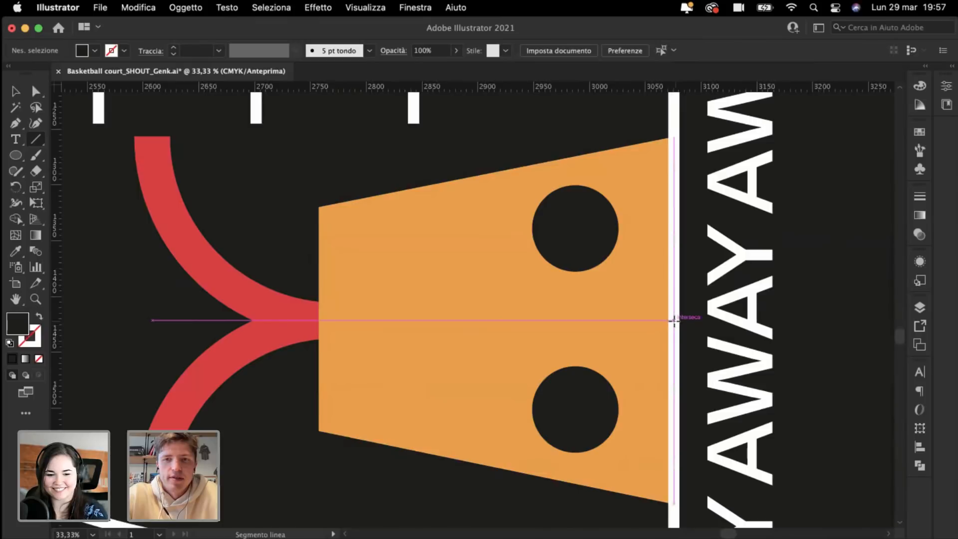
mouse_move(674, 320)
mouse_down()
mouse_move(385, 327)
mouse_move(394, 332)
mouse_up()
key(super+minus)
key(super+minus)
key(super+minus)
key(super+minus)
key(super+minus)
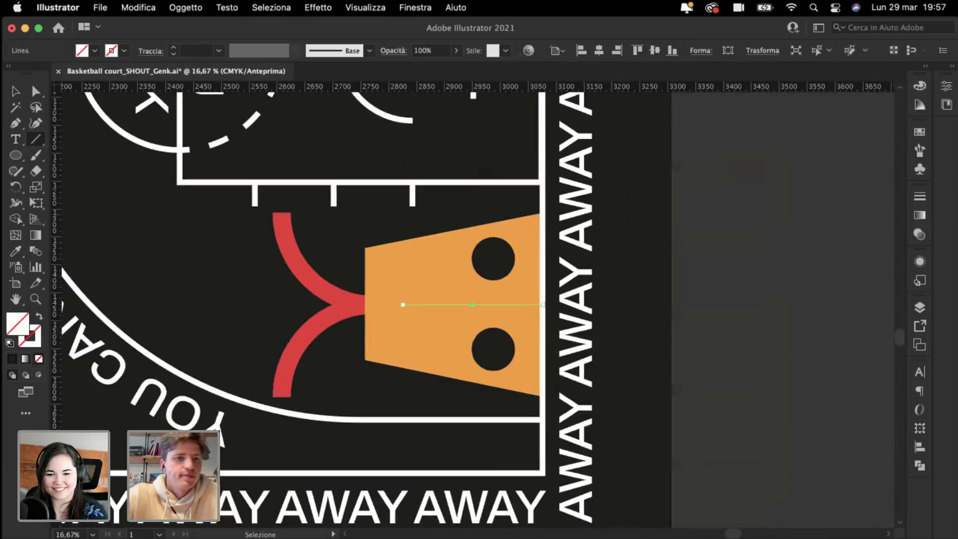
key(i)
scroll(286, 208, up, 3)
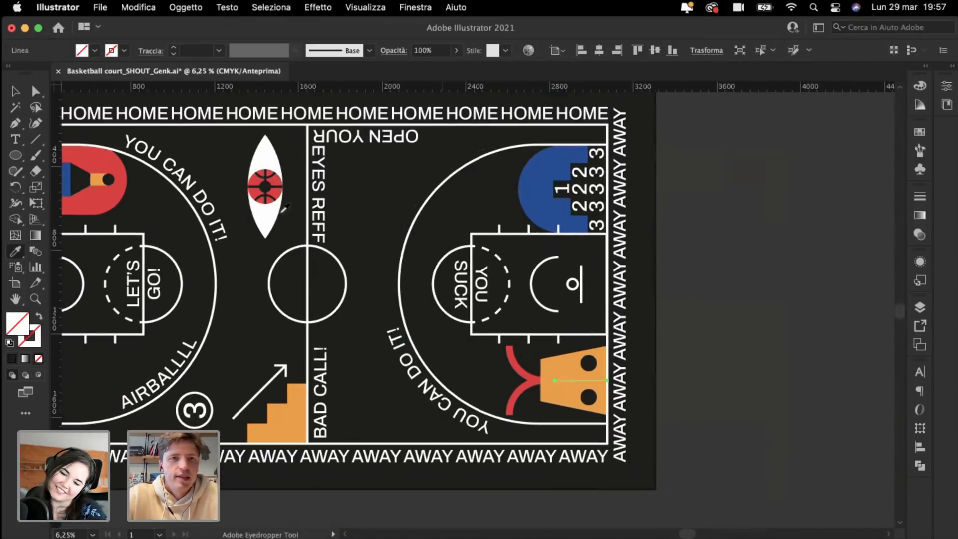
click(265, 187)
key(v)
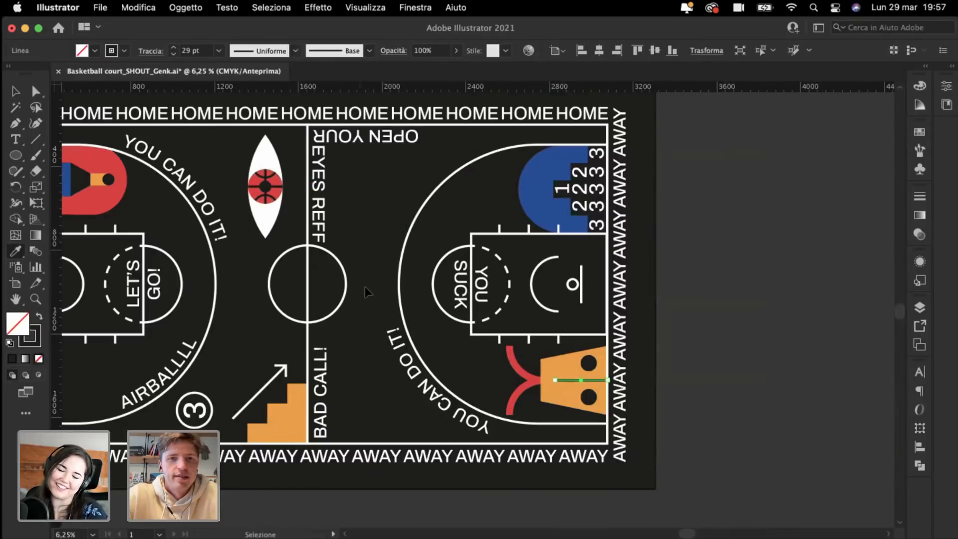
click(377, 300)
Step: Extend the black line from its left end to the orange shape's upper-left corner
key(super+plus)
key(super+plus)
key(super+plus)
key(super+plus)
key(super+plus)
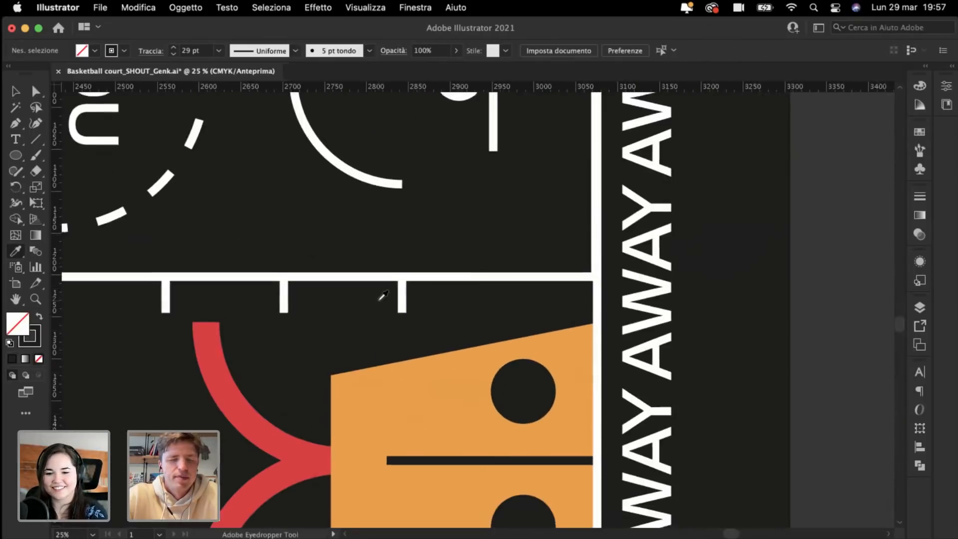
key(super+plus)
scroll(145, 129, up, 3)
scroll(145, 129, left, 3)
key(p)
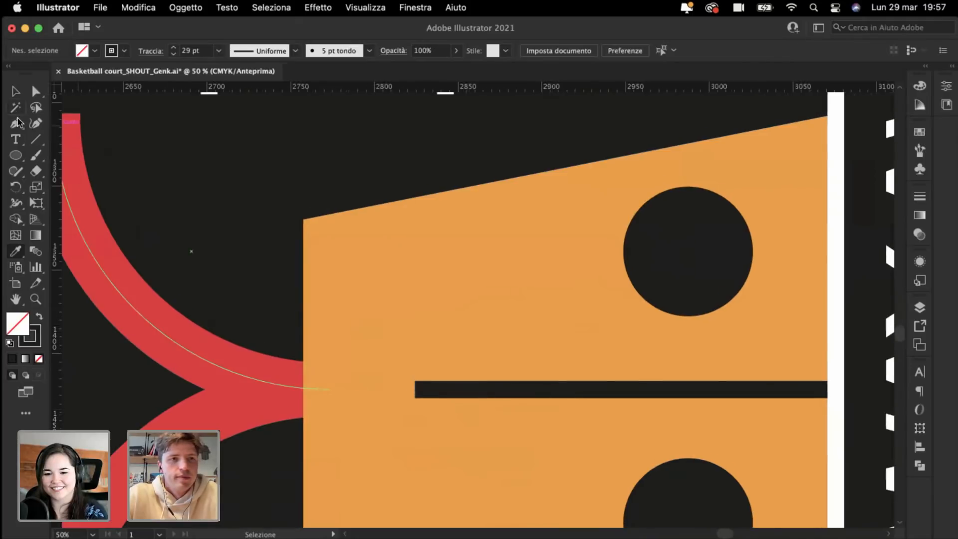
click(416, 390)
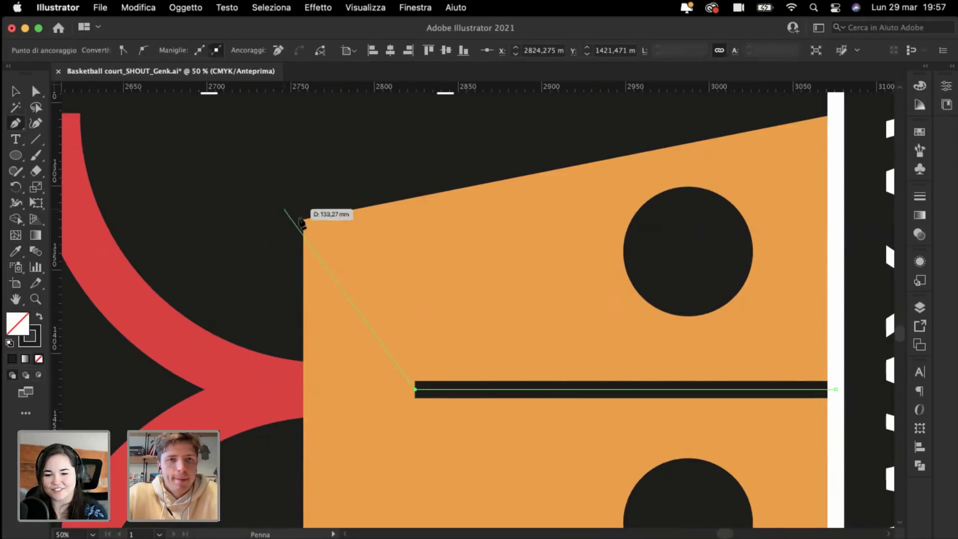
click(300, 215)
key(super+shift+a)
Step: Add a second branch from the junction to the lower-left corner, completing the Y
key(super+minus)
key(super+minus)
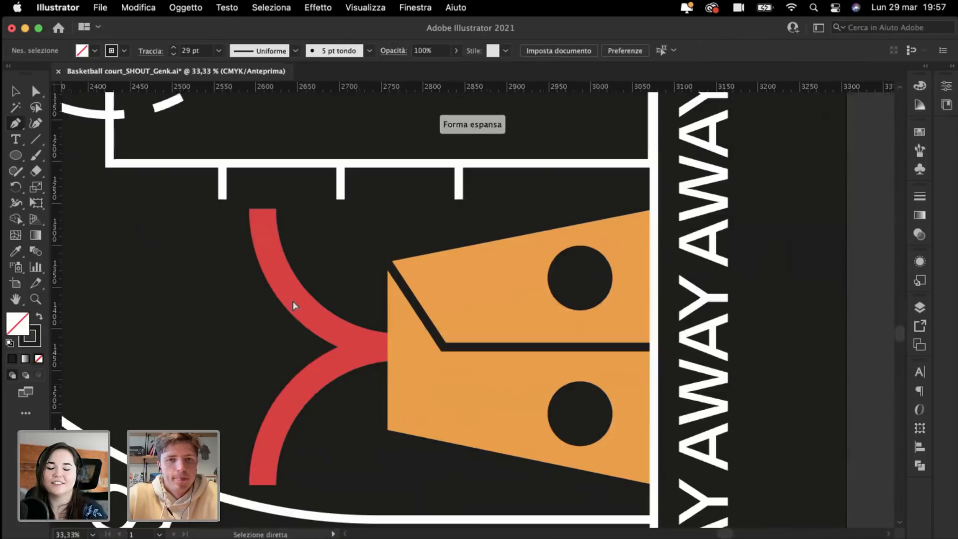
scroll(423, 298, down, 2)
scroll(424, 299, right, 1)
click(422, 296)
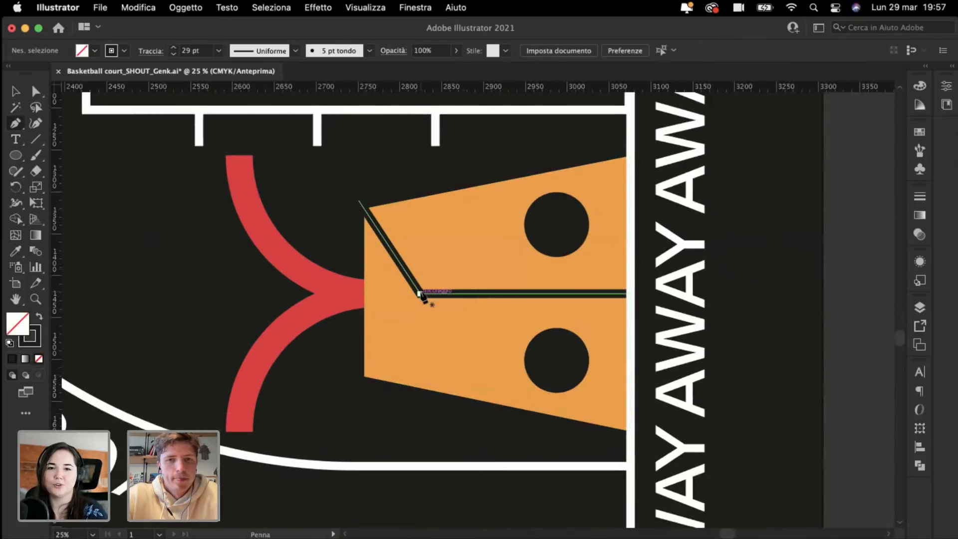
click(358, 393)
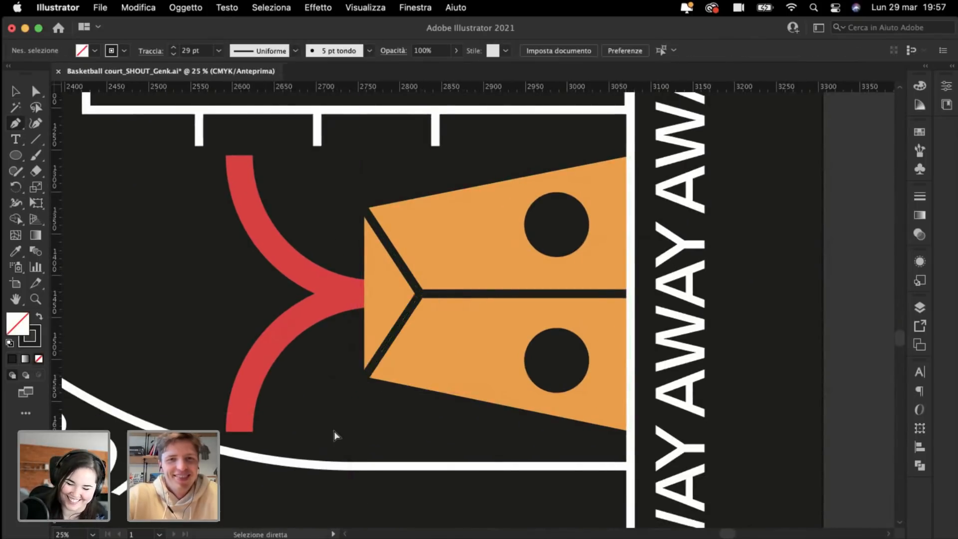
key(super+shift+a)
key(super+minus)
key(super+minus)
key(super+plus)
key(super+plus)
key(super+plus)
key(super+plus)
scroll(335, 435, right, 6)
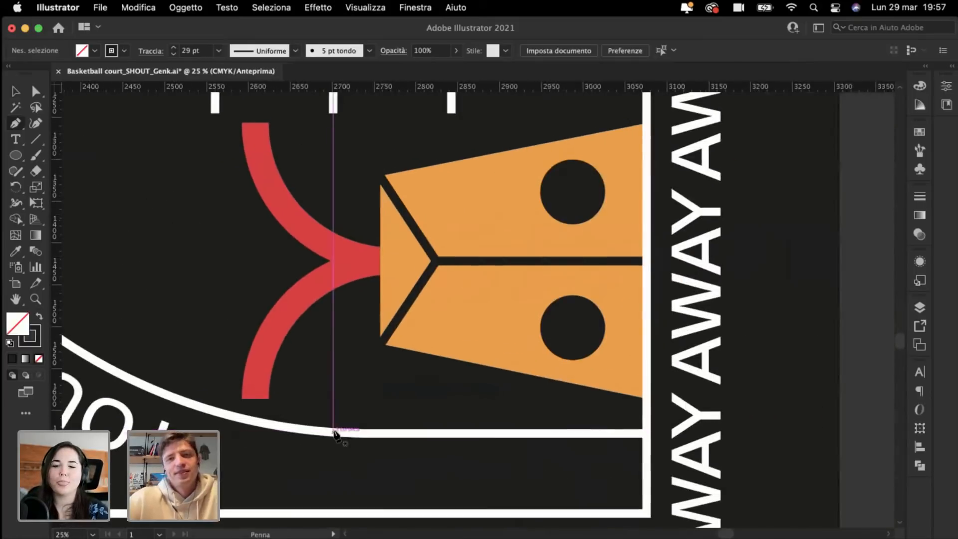
scroll(335, 436, up, 2)
key(super+plus)
scroll(334, 436, up, 2)
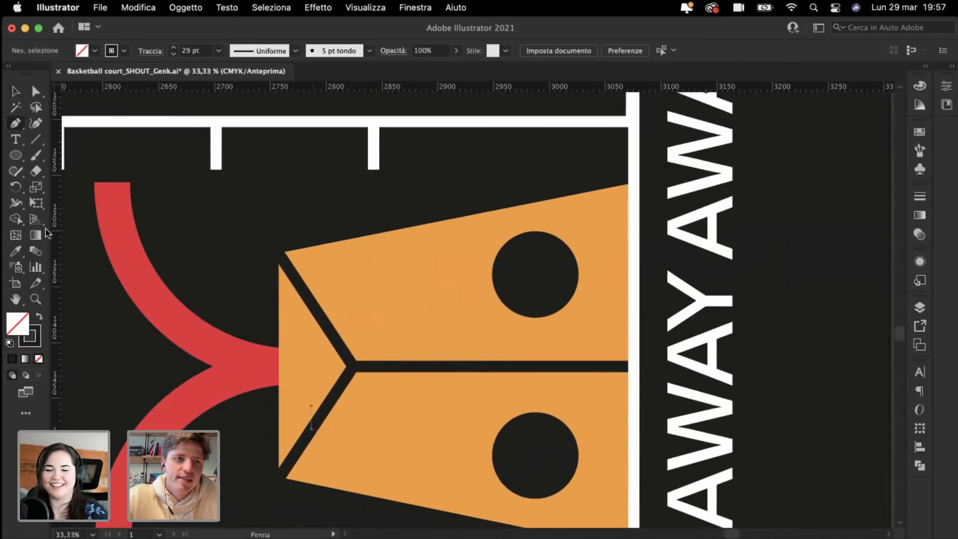
click(15, 92)
key(super+minus)
key(super+equal)
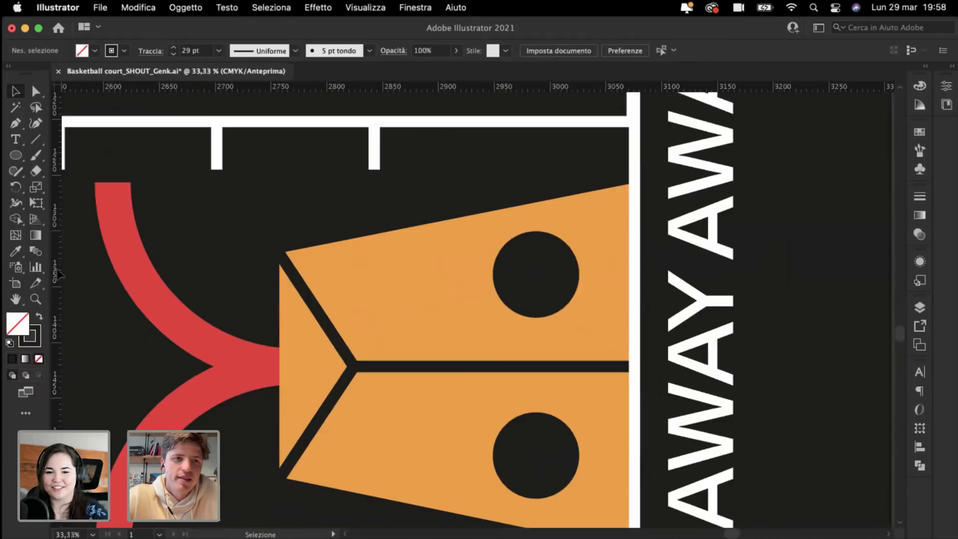
Step: Delete the lower dark circle, then enlarge the upper one and shift it slightly down
key(super+minus)
key(super+minus)
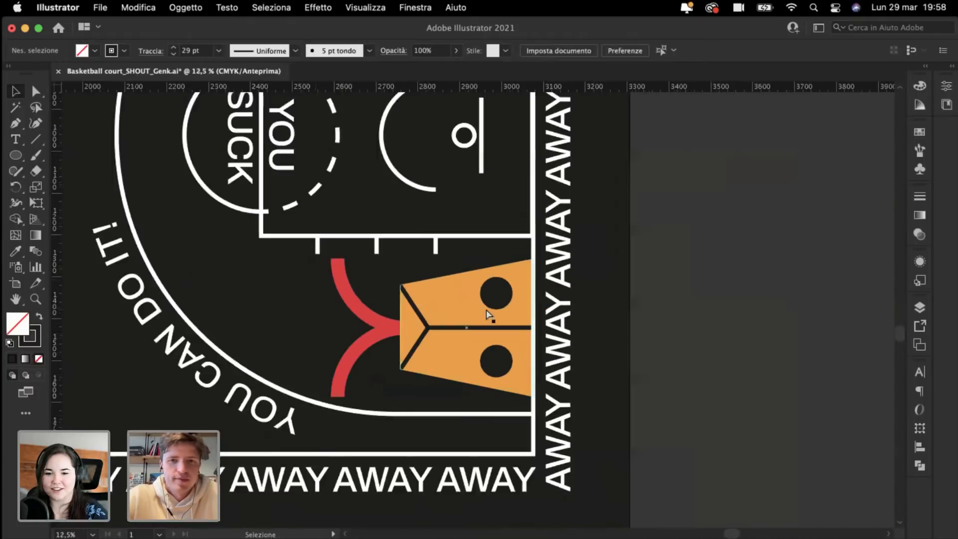
key(super+equal)
key(super+equal)
click(519, 418)
key(Delete)
click(517, 307)
key(super+equal)
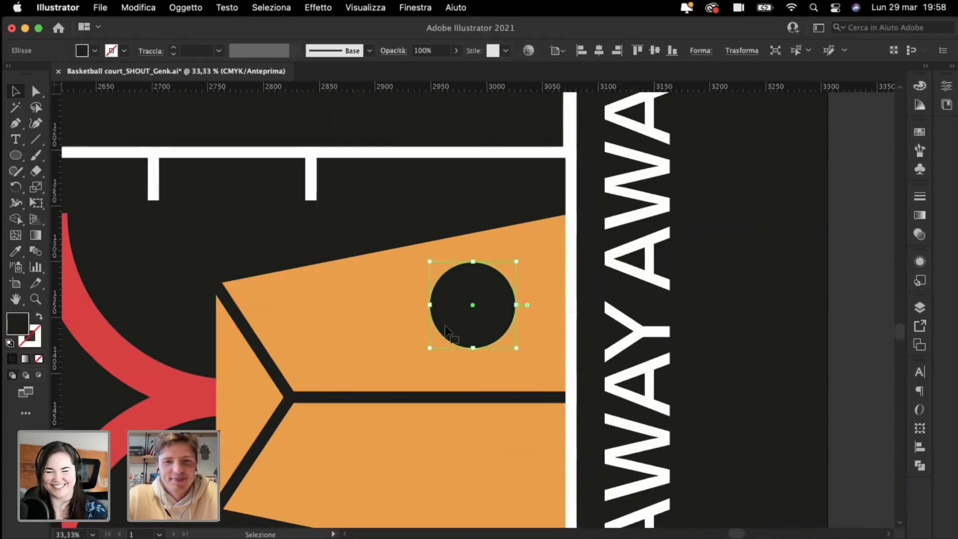
drag(429, 347, 417, 358)
drag(451, 314, 451, 319)
click(383, 202)
key(super+minus)
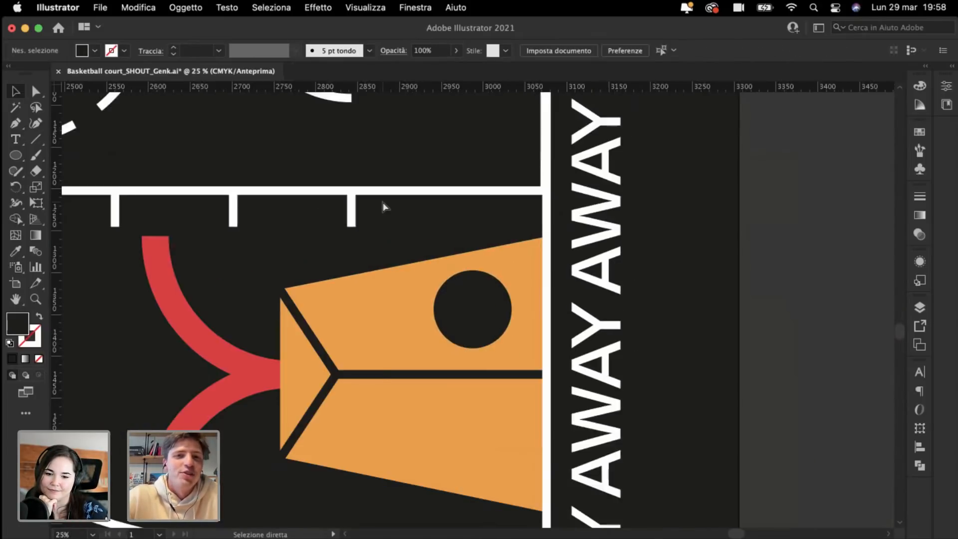
key(super+minus)
Step: Copy the white number 3 from the court down beside the orange shape
scroll(383, 202, down, 4)
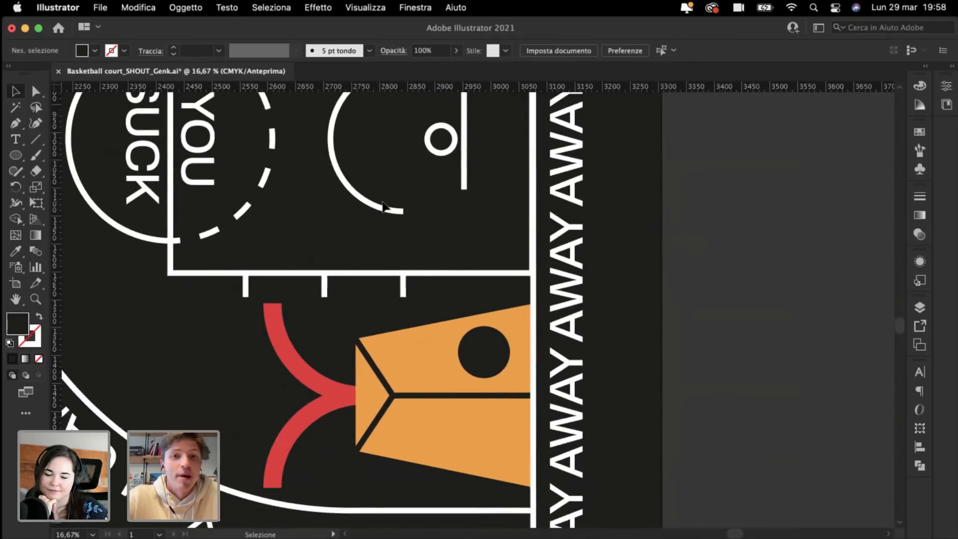
scroll(382, 202, up, 2)
scroll(382, 202, down, 4)
key(super+minus)
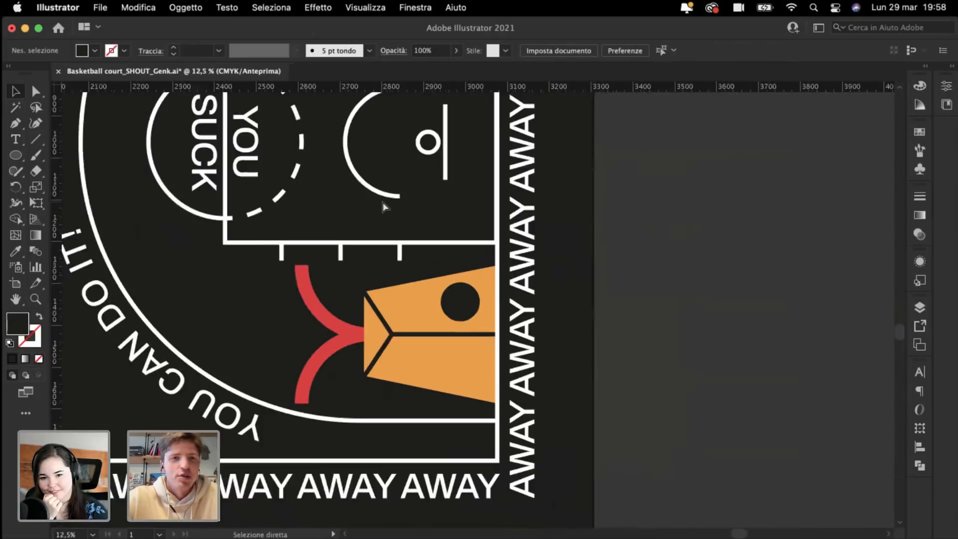
key(super+minus)
scroll(382, 201, up, 4)
scroll(383, 202, down, 3)
scroll(383, 202, right, 2)
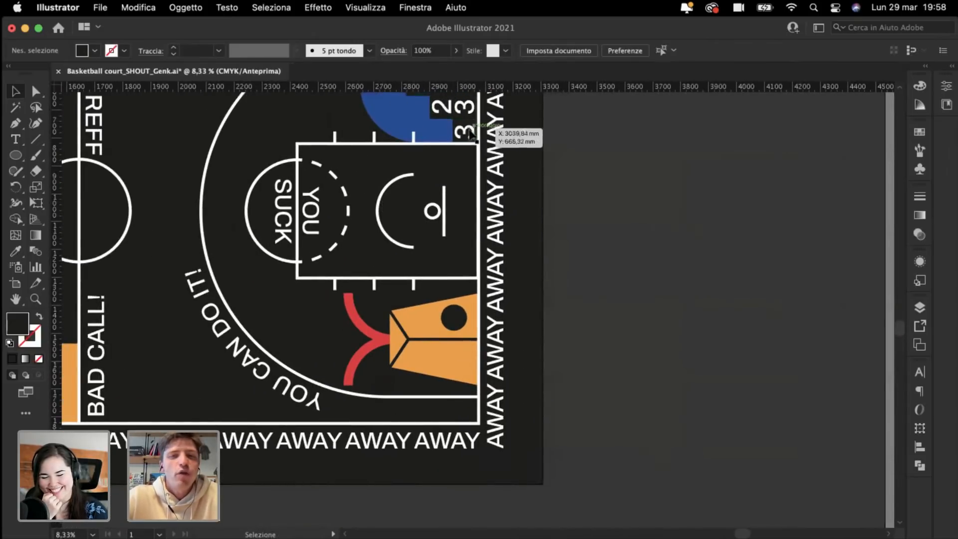
drag(469, 131, 534, 470)
key(super+plus)
key(super+plus)
key(super+plus)
key(super+plus)
key(super+plus)
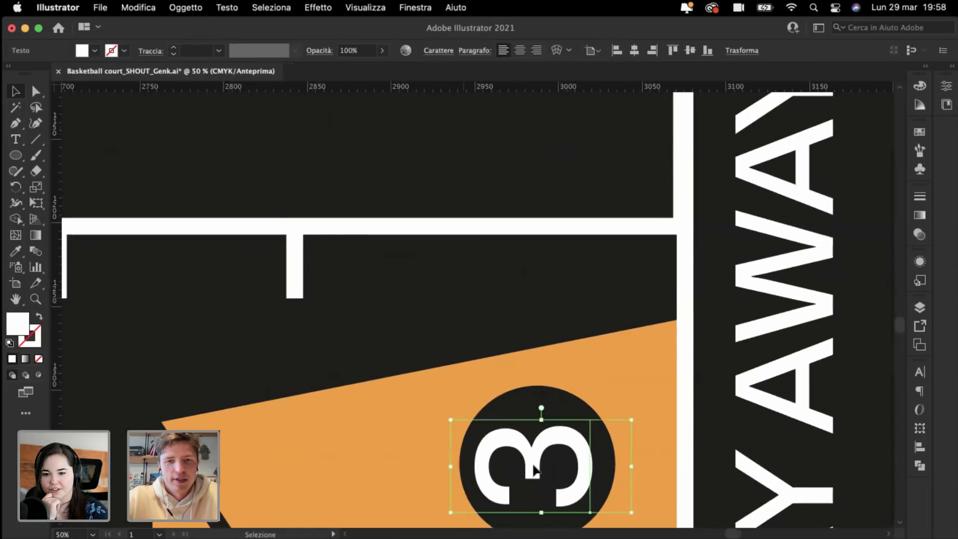
Step: Retype the copied 3 as 24
double_click(533, 463)
text(24)
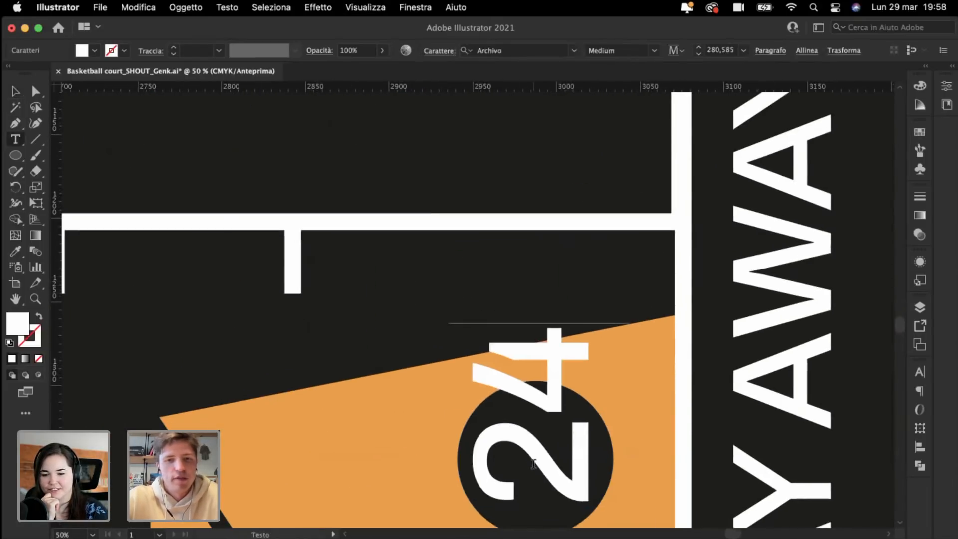
scroll(533, 464, down, 5)
scroll(533, 464, right, 2)
click(15, 91)
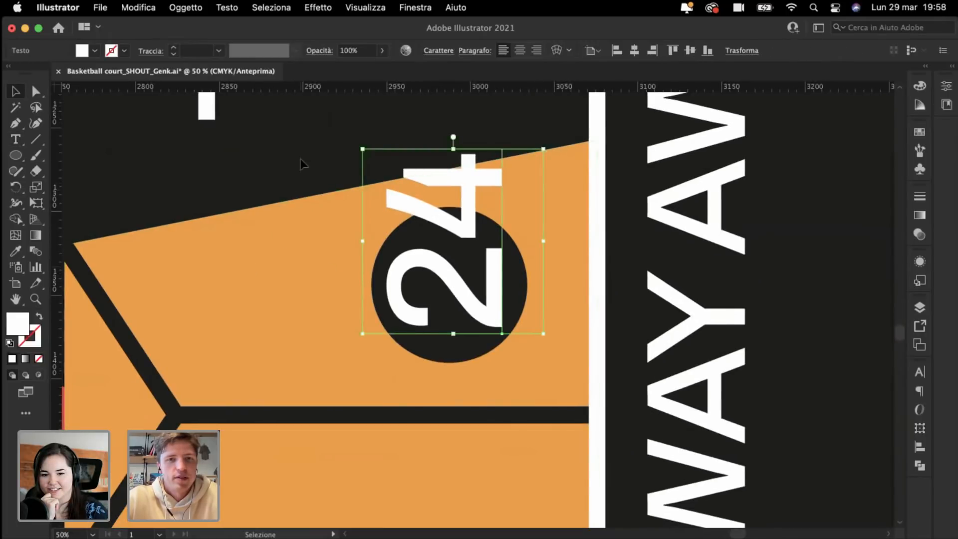
key(super+minus)
scroll(519, 260, down, 3)
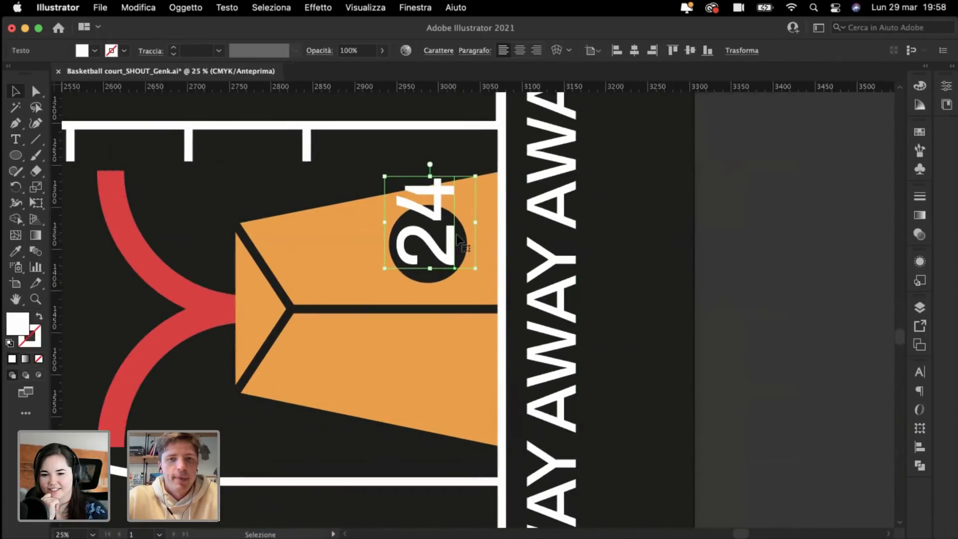
Step: Move the 24 aside and enlarge the dark circle downward
drag(456, 233, 378, 154)
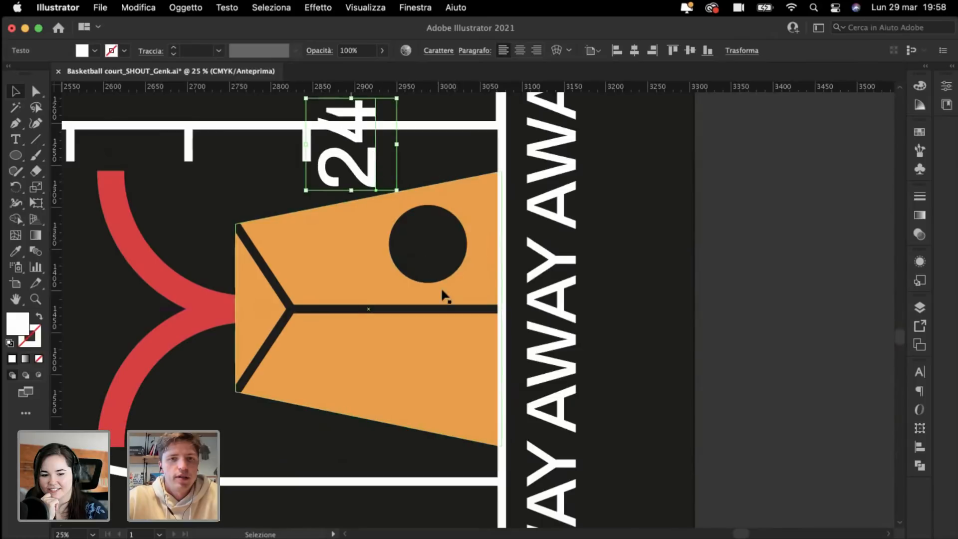
click(418, 247)
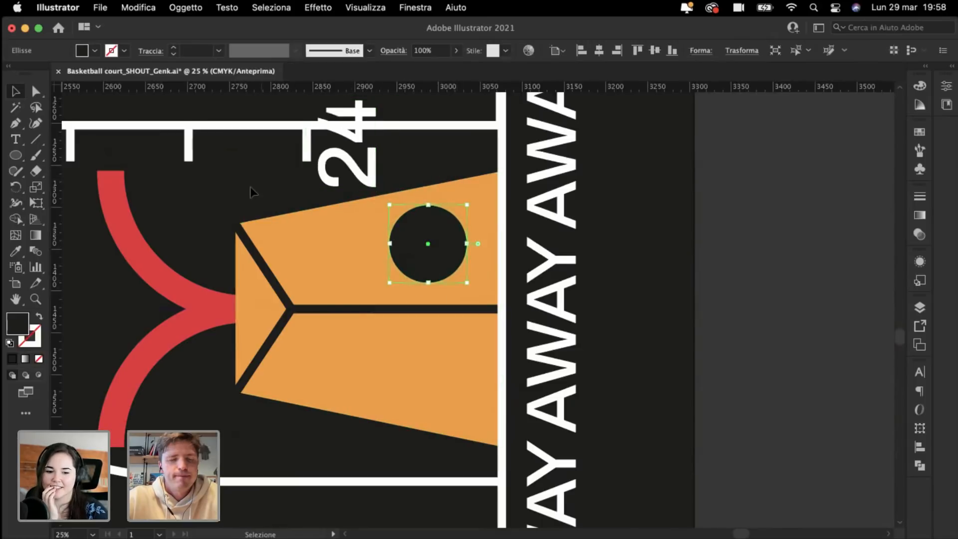
click(248, 188)
click(424, 263)
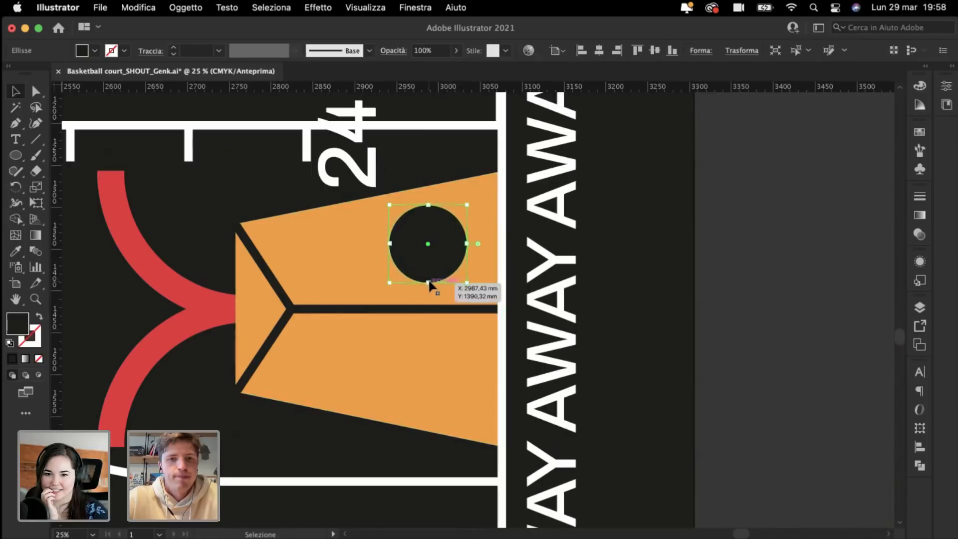
drag(432, 285, 439, 312)
click(247, 182)
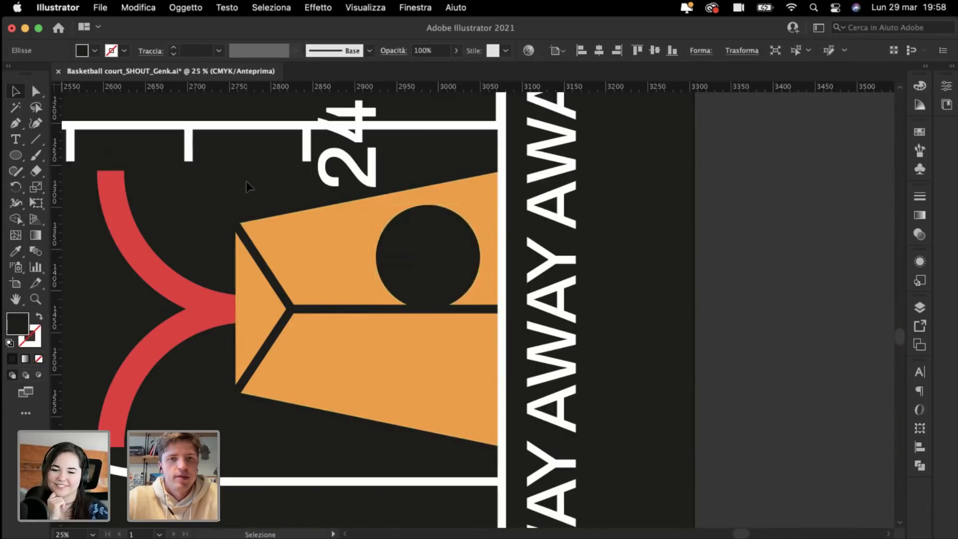
Step: Place the 24 inside the dark circle, then reposition and shrink both together slightly
drag(360, 178, 441, 287)
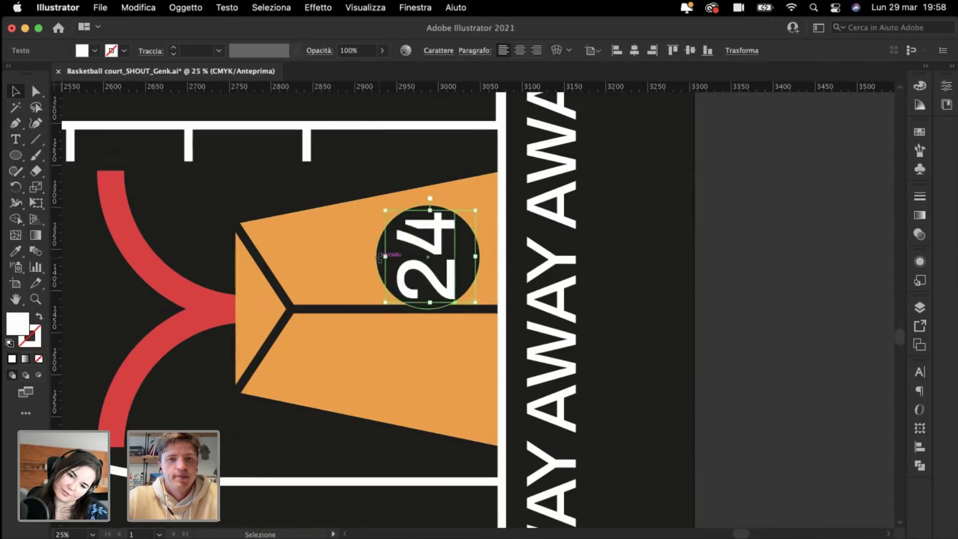
click(375, 260)
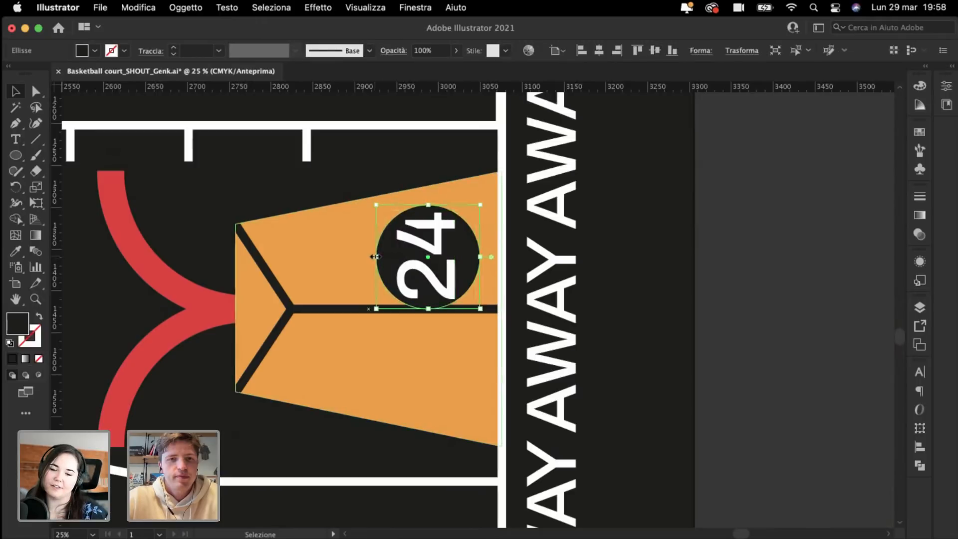
drag(376, 256, 369, 257)
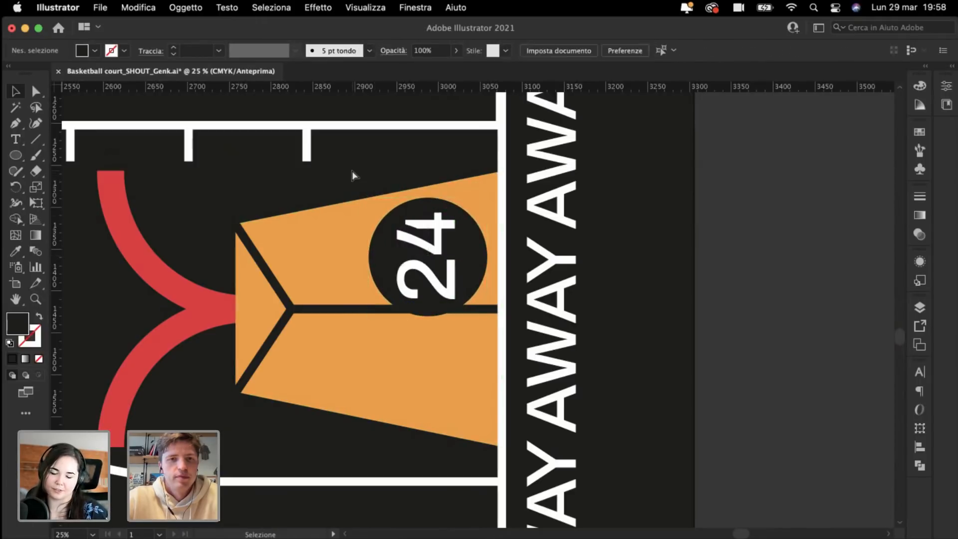
key(super+plus)
key(super+plus)
click(329, 234)
shift+click(285, 233)
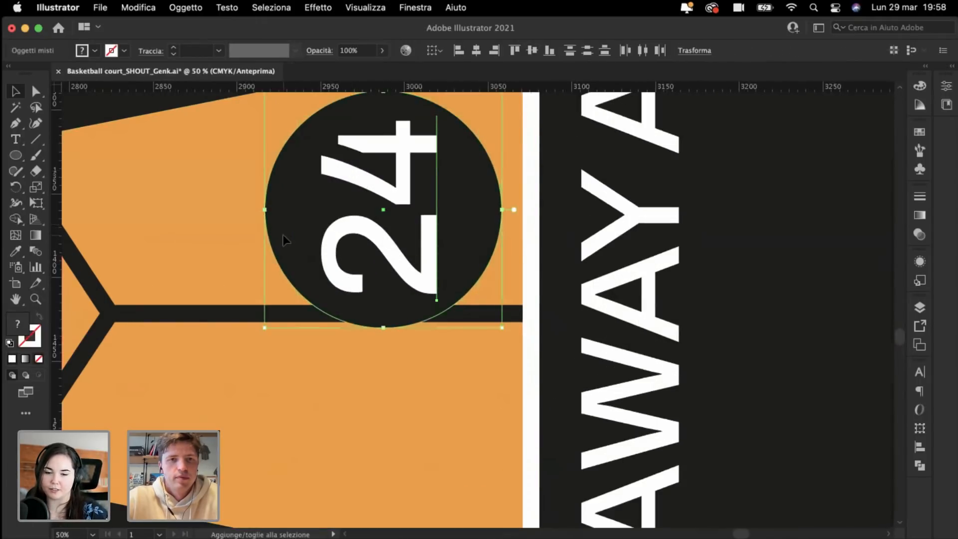
drag(292, 250, 298, 226)
scroll(309, 249, up, 3)
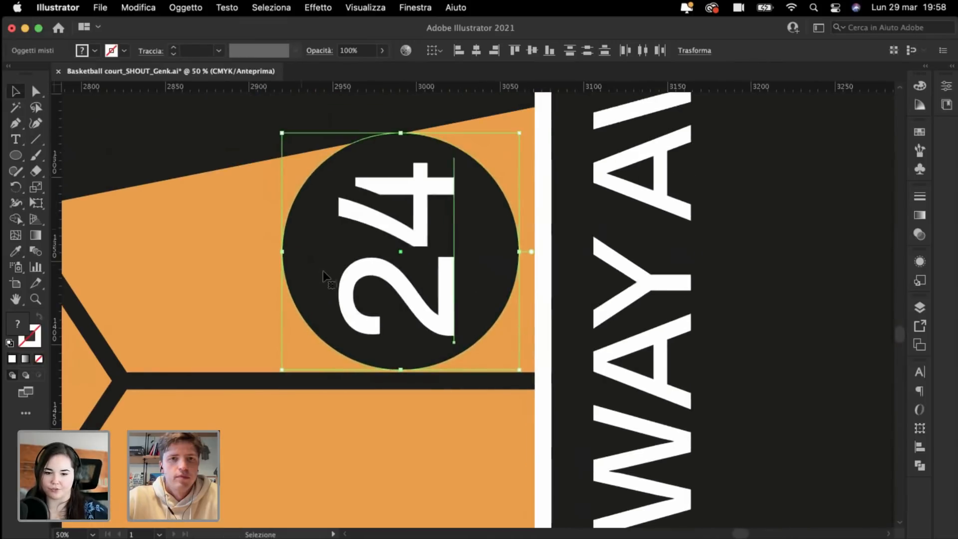
mouse_move(324, 272)
mouse_down()
mouse_move(341, 281)
mouse_move(325, 284)
mouse_up()
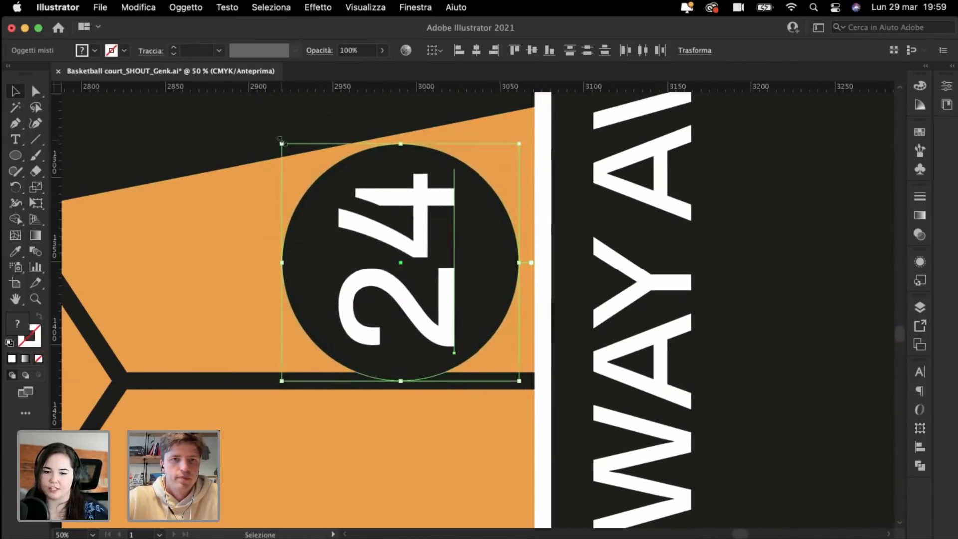
drag(281, 140, 299, 146)
click(844, 327)
key(super+minus)
key(super+minus)
key(super+minus)
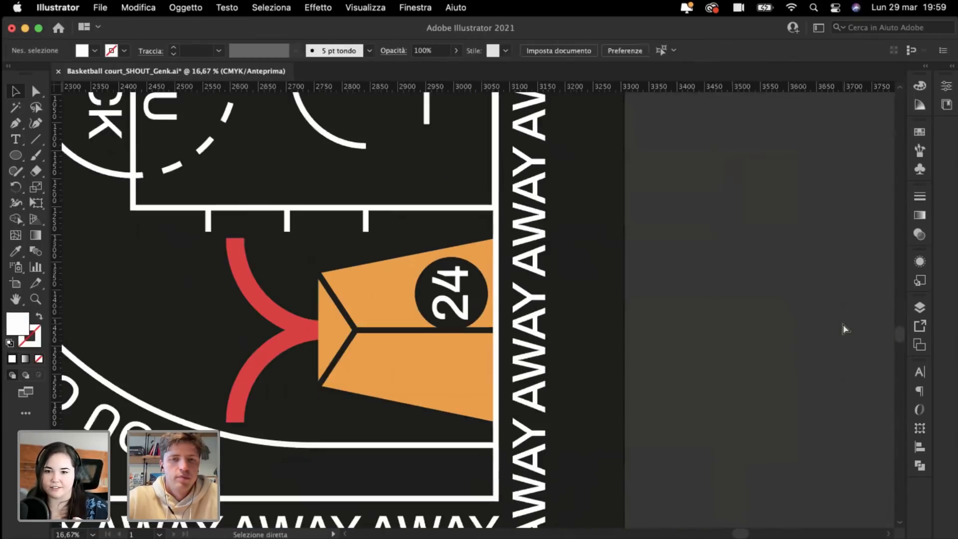
scroll(842, 323, up, 2)
scroll(842, 324, left, 2)
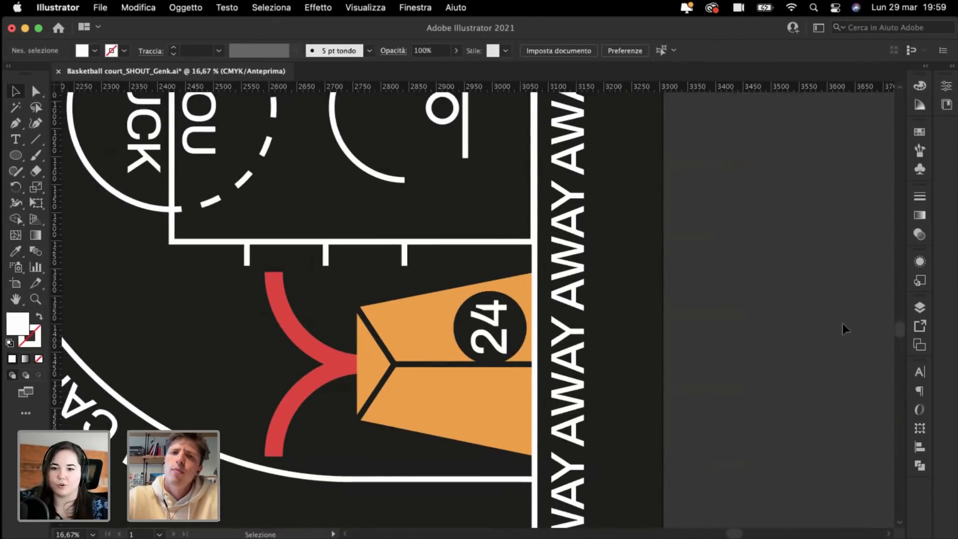
scroll(843, 324, left, 3)
scroll(842, 323, down, 1)
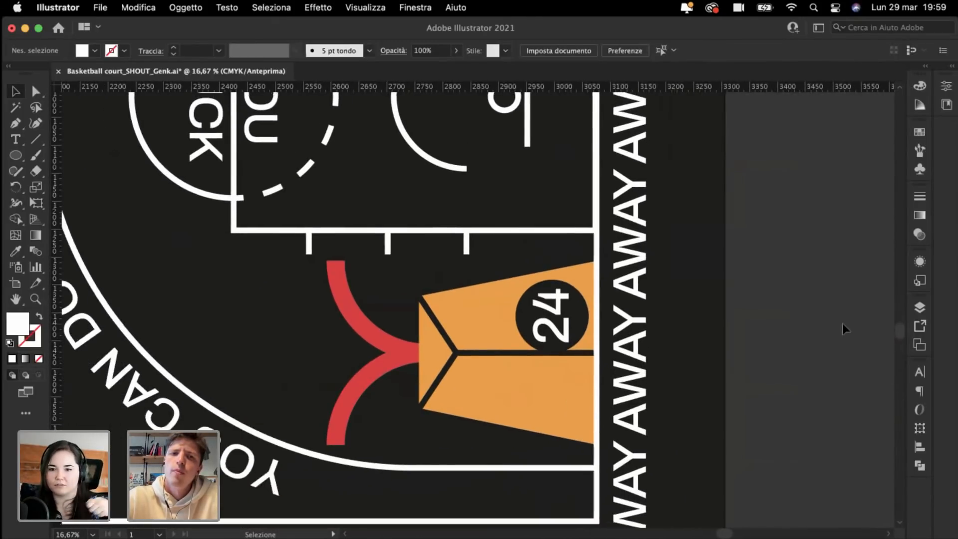
key(super+minus)
key(super+minus)
key(super+minus)
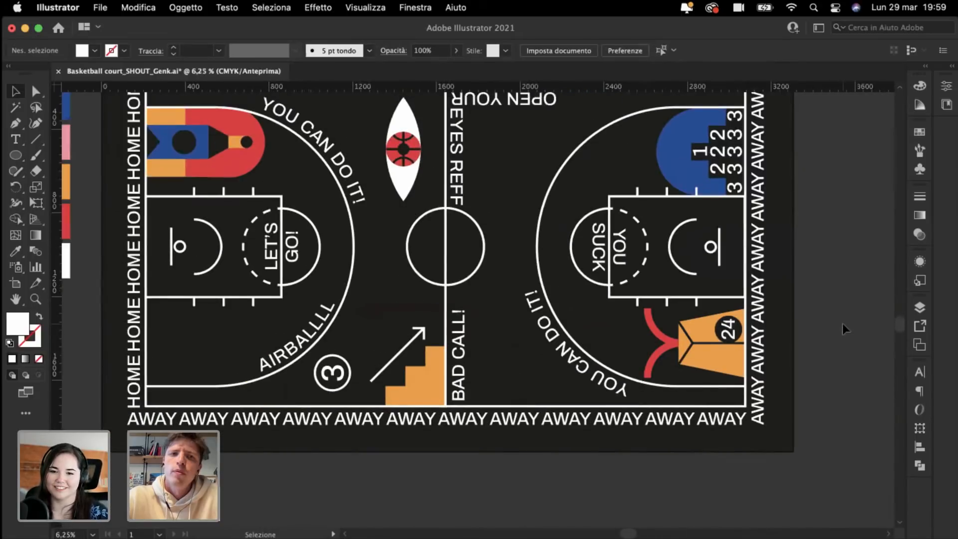
key(super+plus)
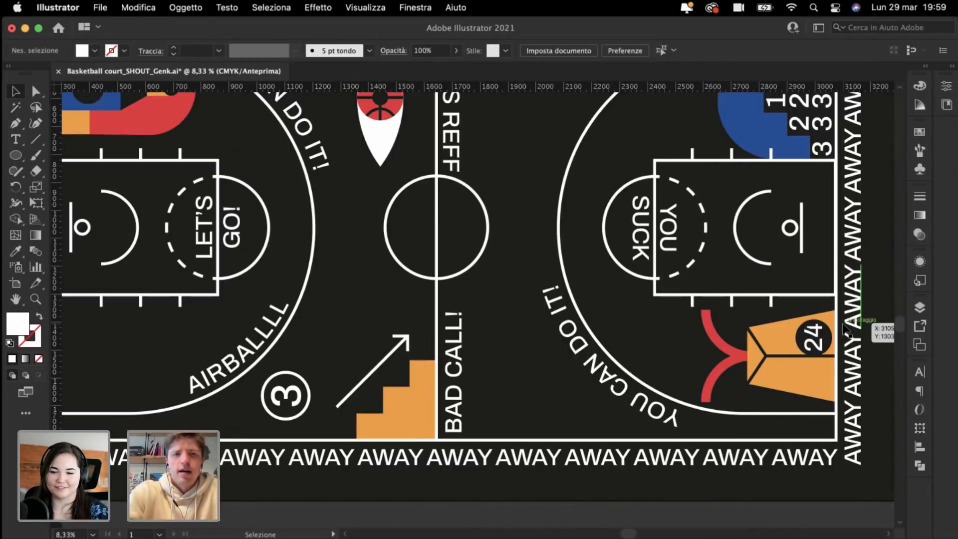
scroll(845, 329, right, 5)
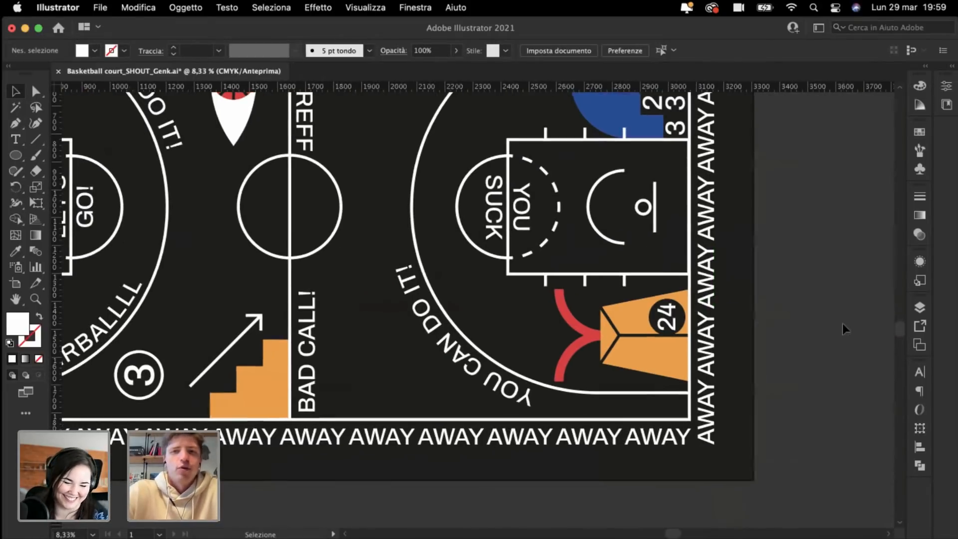
key(super+minus)
key(super+minus)
key(super+plus)
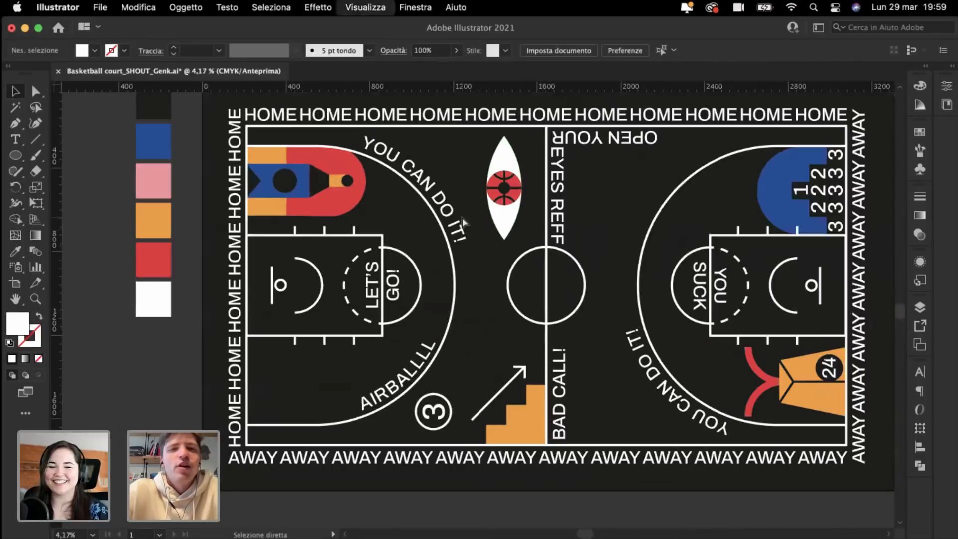
scroll(462, 217, right, 4)
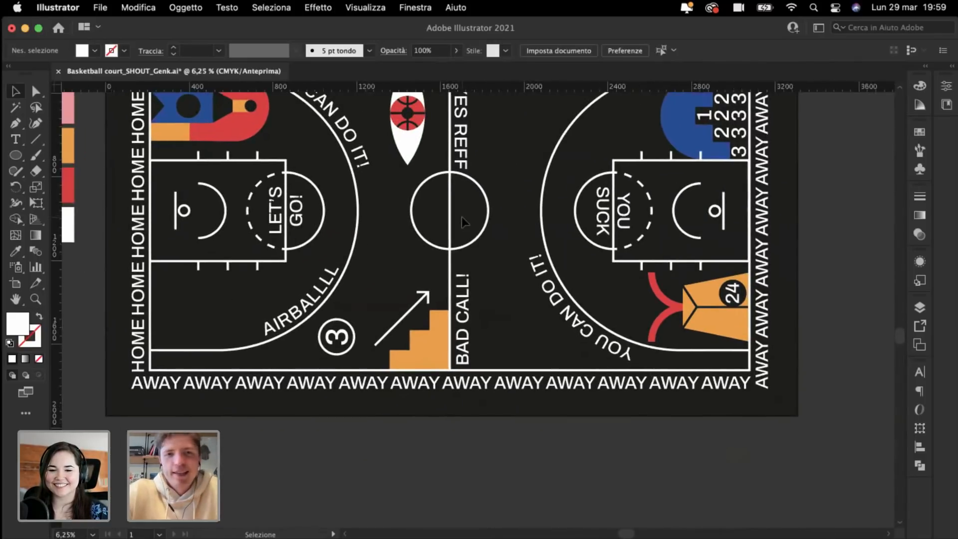
scroll(463, 217, up, 3)
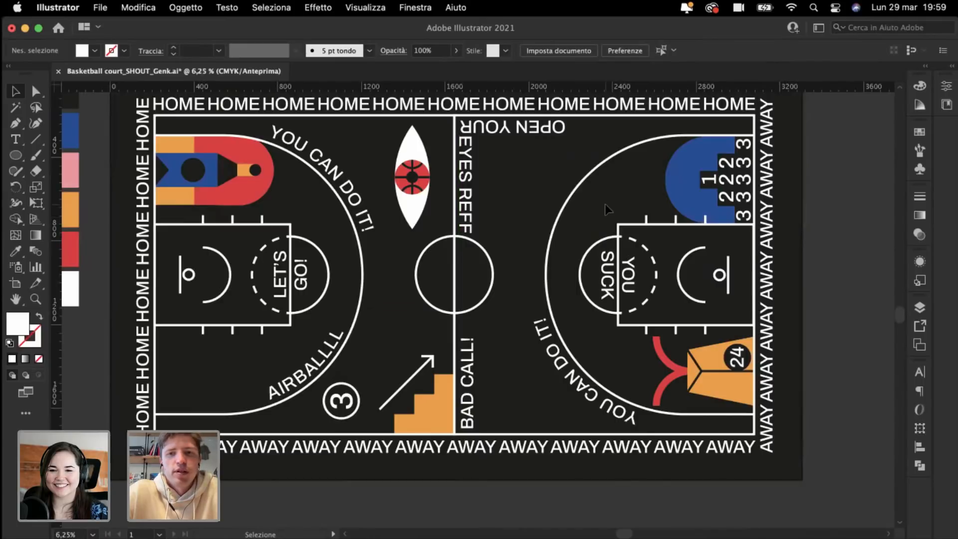
scroll(606, 204, right, 4)
key(super+plus)
key(super+plus)
scroll(606, 204, right, 5)
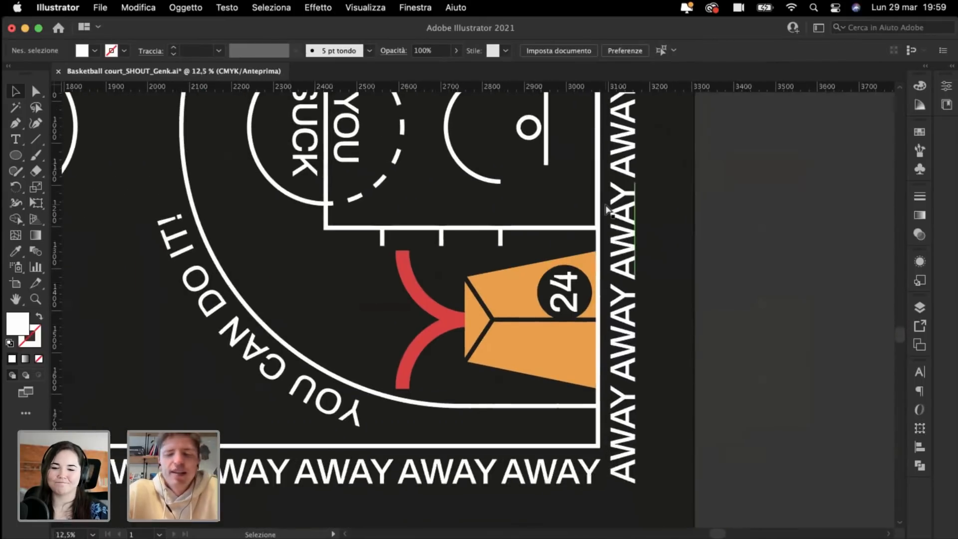
key(super+plus)
key(super+plus)
scroll(607, 208, right, 2)
key(super+plus)
Step: Duplicate the numbered black circle lower on the orange figure and change the copy's number to 8/2
click(599, 252)
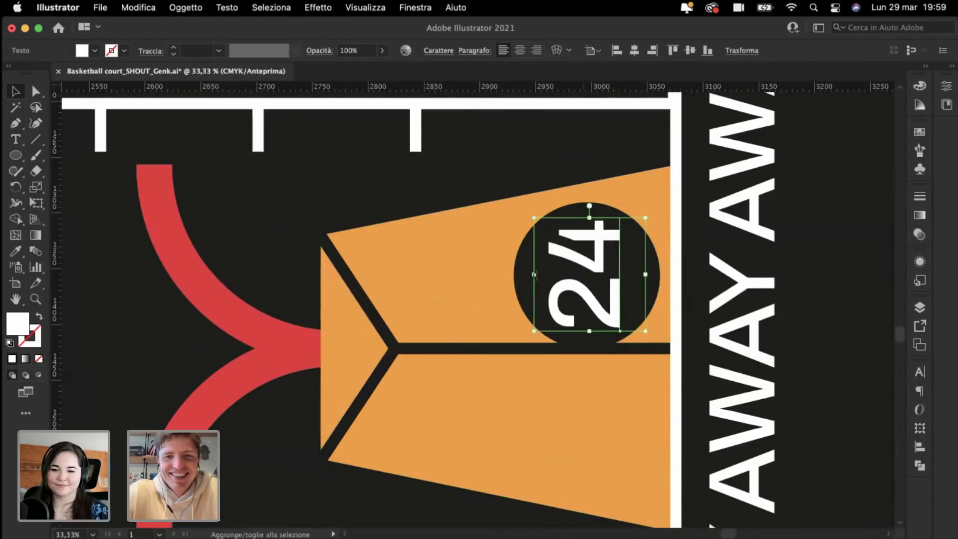
shift+click(524, 298)
drag(540, 305, 599, 442)
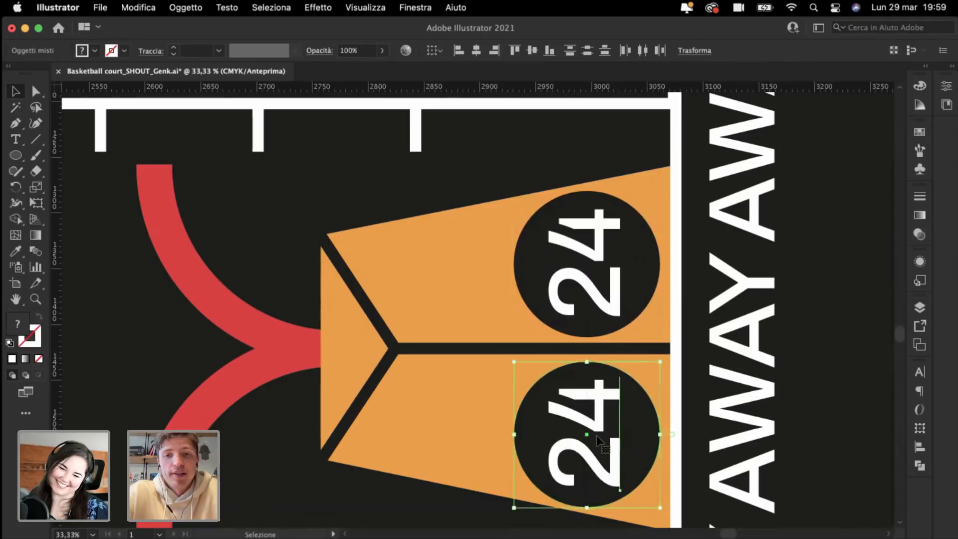
double_click(585, 412)
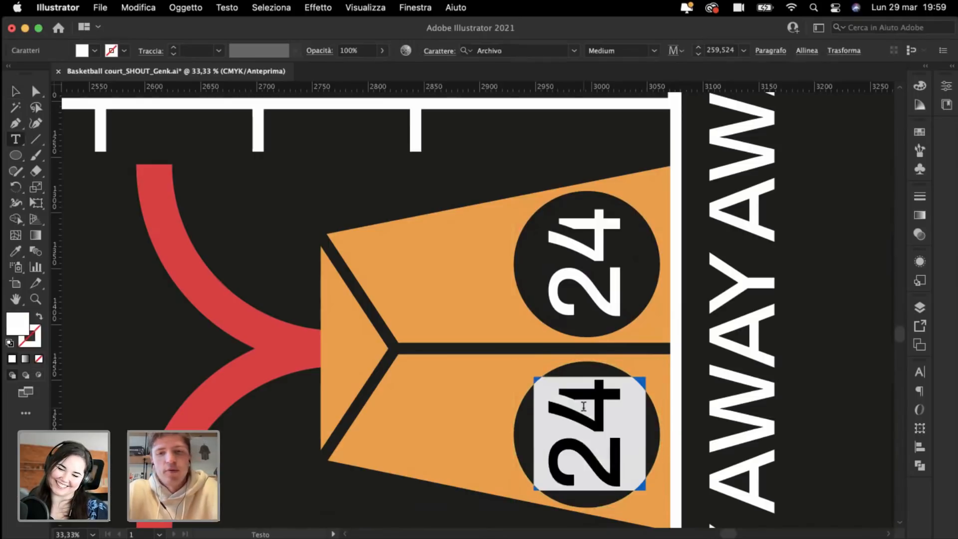
text(8)
click(15, 92)
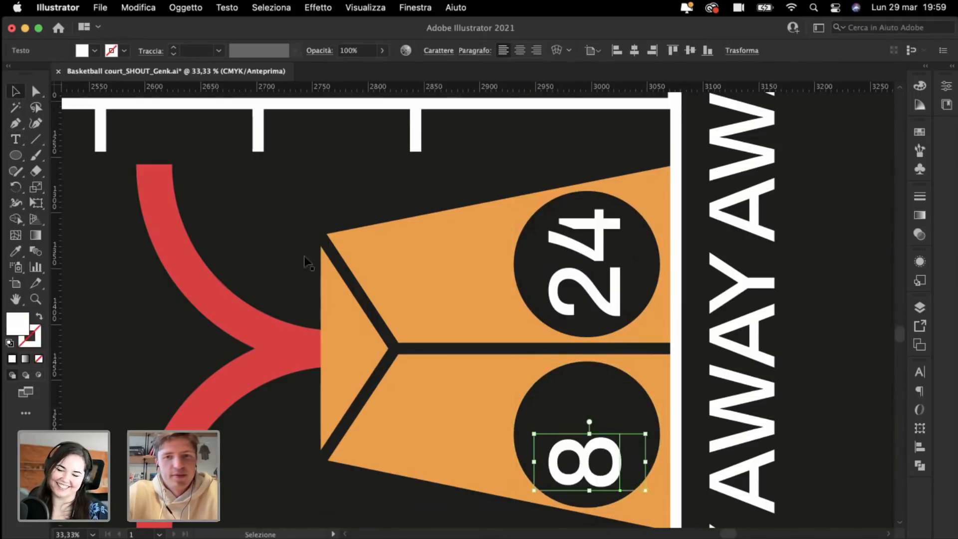
double_click(563, 452)
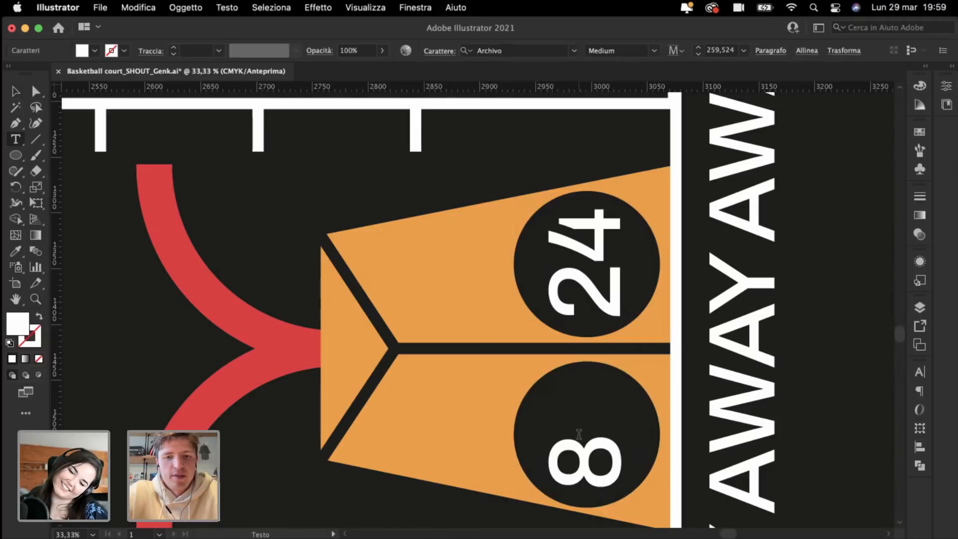
text(/2)
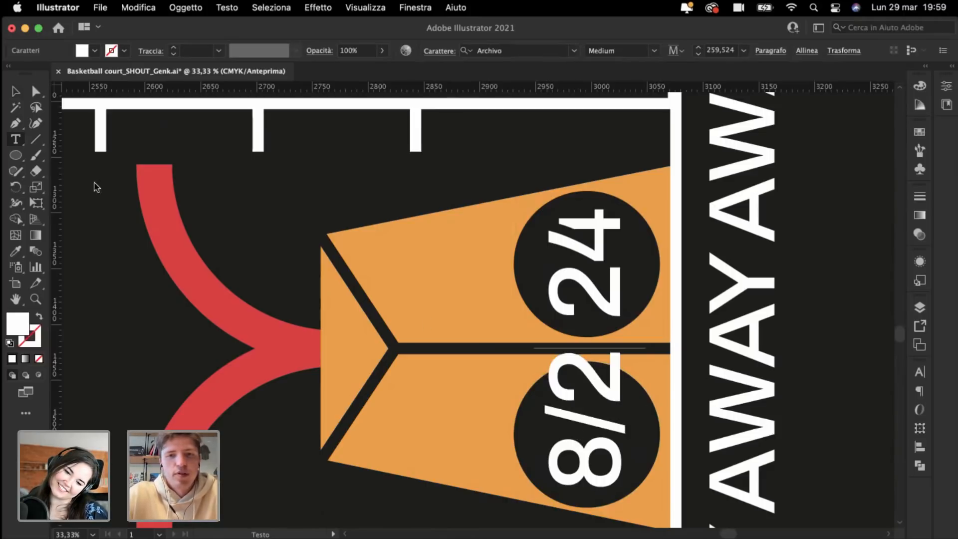
key(super+minus)
key(super+minus)
key(super+minus)
key(super+minus)
key(Escape)
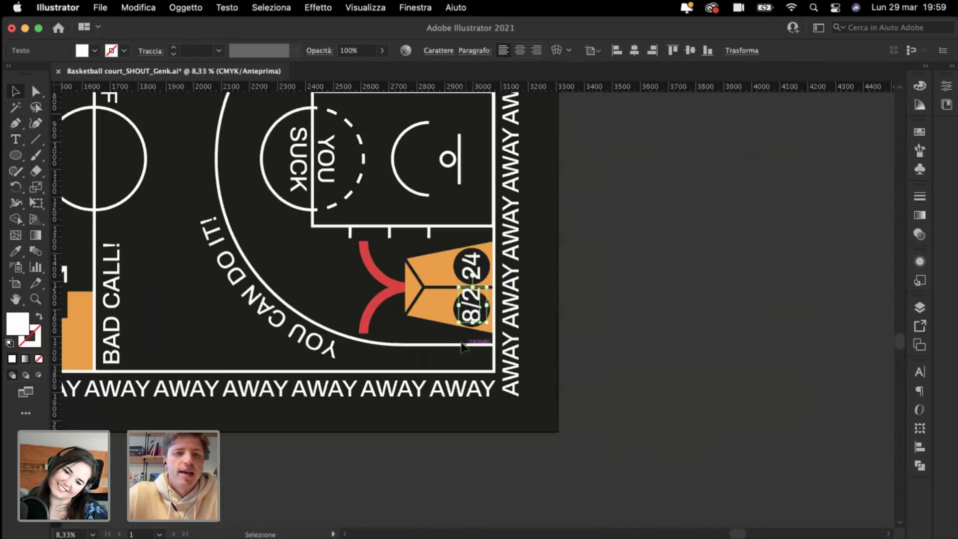
Step: Delete the 24 number from the upper black circle
drag(336, 247, 487, 325)
key(super+minus)
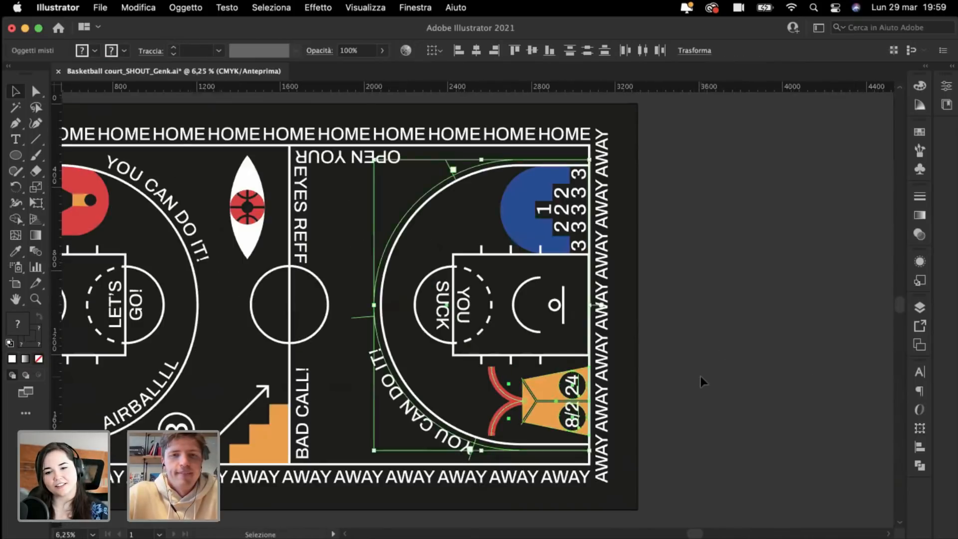
click(700, 377)
scroll(700, 376, down, 3)
scroll(701, 377, down, 2)
scroll(701, 377, up, 4)
scroll(701, 377, down, 3)
scroll(700, 376, right, 2)
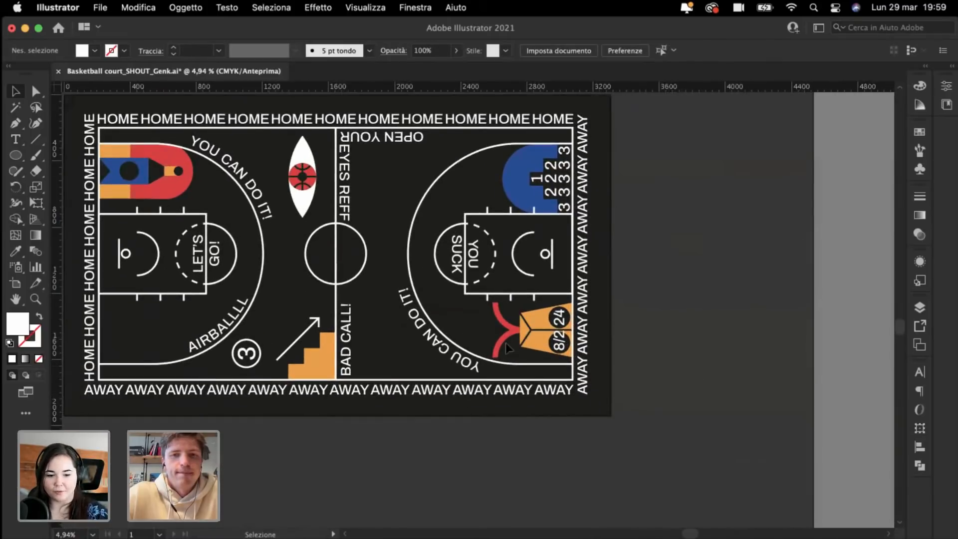
click(559, 341)
key(BackSpace)
Step: Delete the 8/2 number from the lower black circle
click(560, 320)
key(BackSpace)
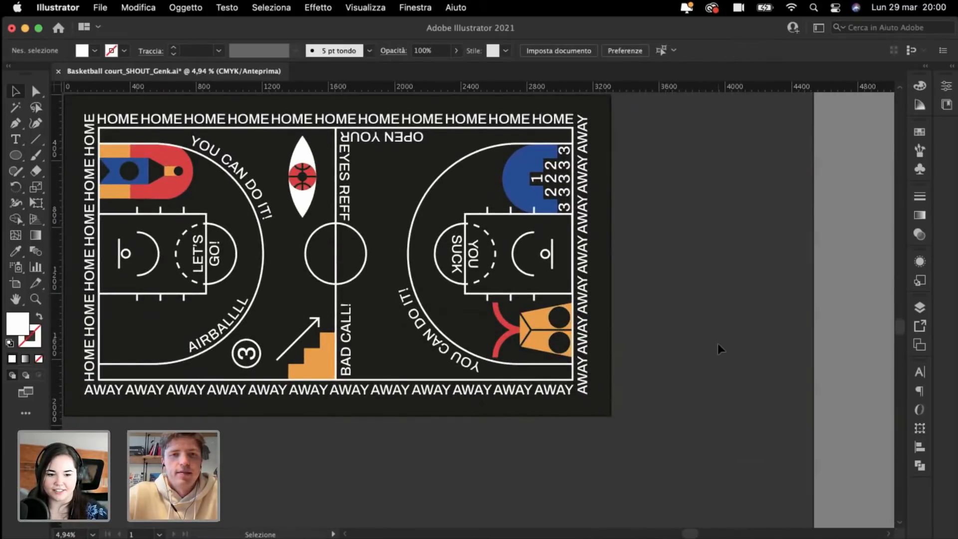
scroll(717, 344, left, 3)
scroll(718, 344, up, 2)
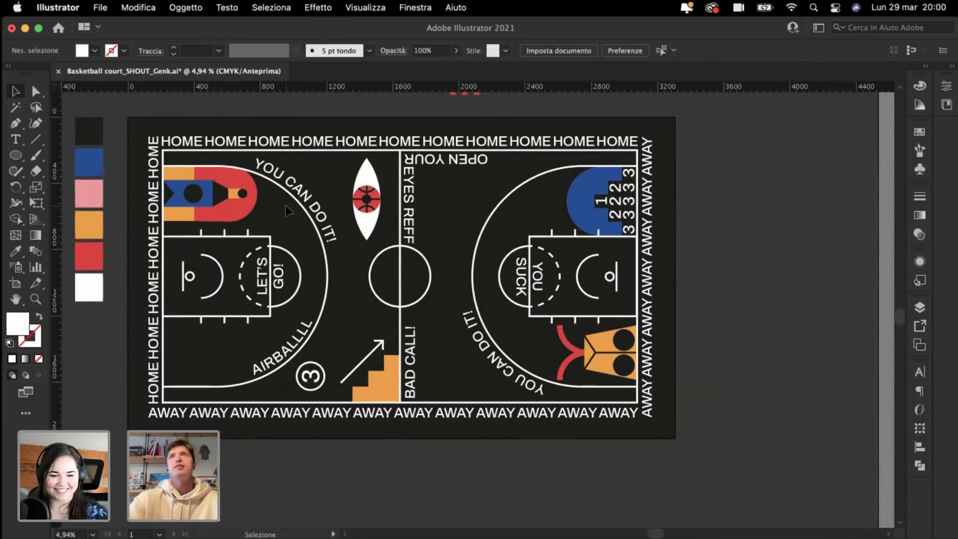
scroll(286, 205, left, 3)
scroll(285, 205, up, 2)
scroll(286, 205, down, 2)
scroll(286, 205, right, 3)
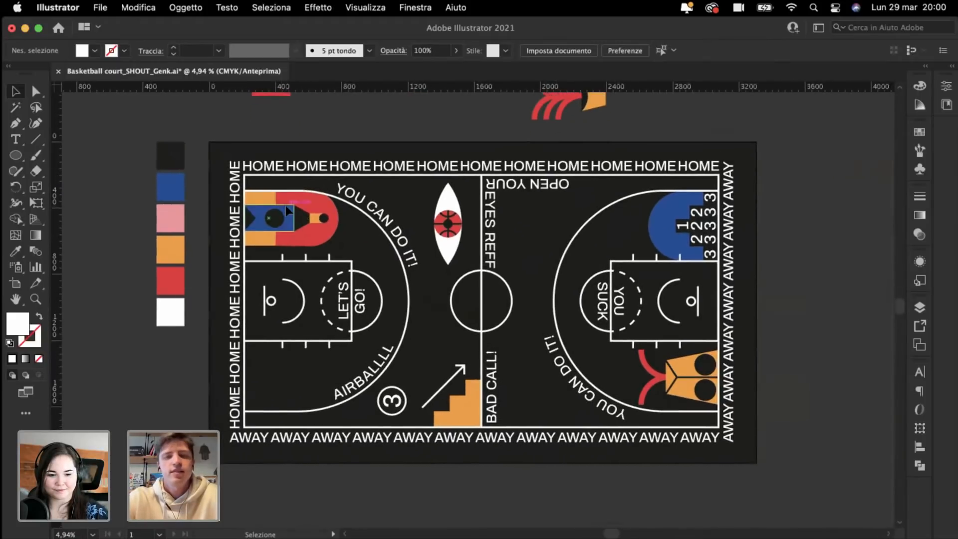
scroll(644, 270, up, 5)
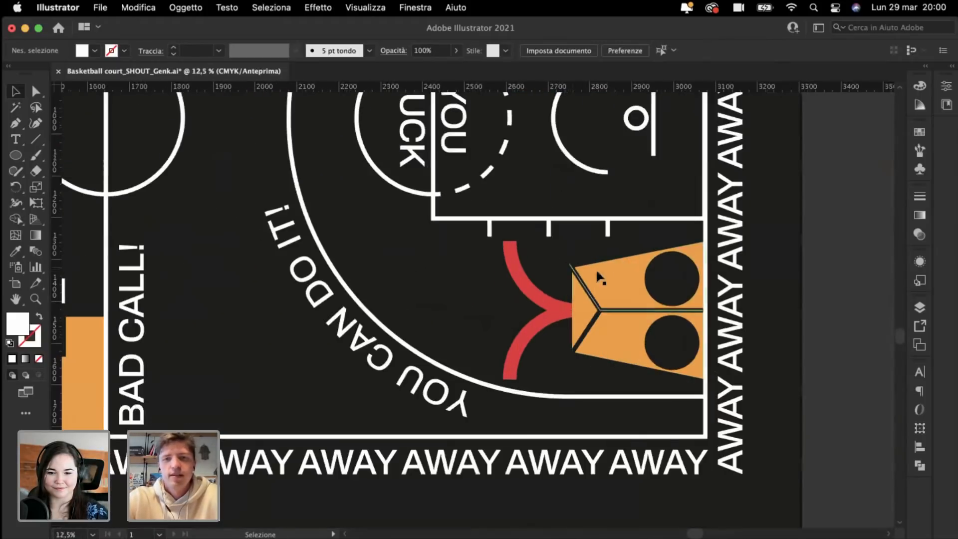
Step: Shrink the black circle into a small eye and copy it straight upward as a second eye
drag(685, 278, 655, 342)
click(787, 338)
key(super+plus)
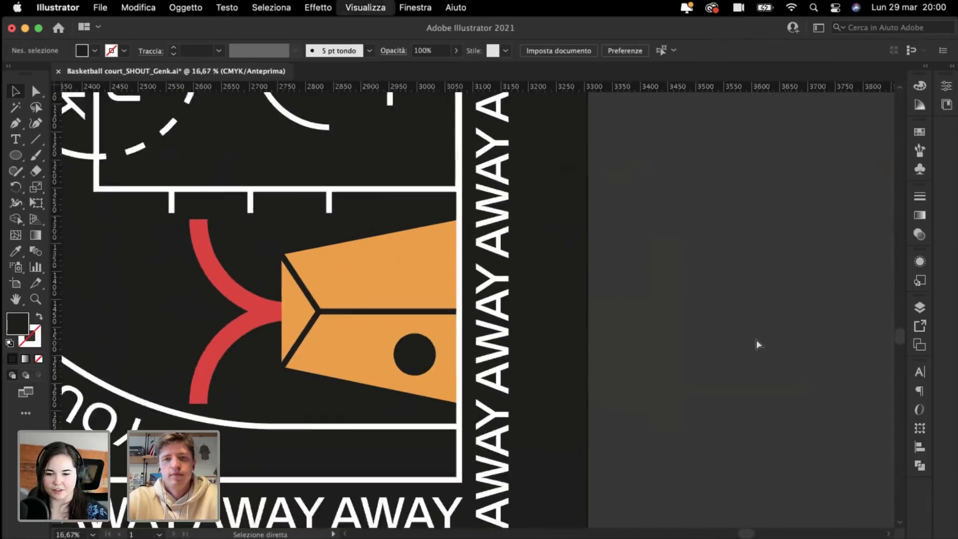
key(super+plus)
drag(385, 384, 378, 264)
click(738, 326)
Step: Move the red and orange figure, without the curved text, up about 27 mm and scale it smaller
key(super+minus)
key(super+minus)
key(super+minus)
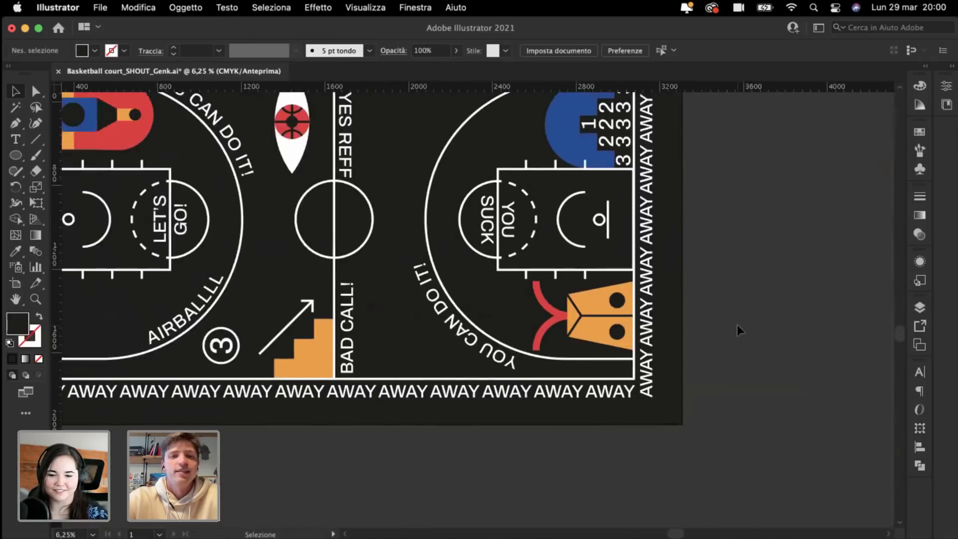
scroll(737, 325, left, 3)
key(super+plus)
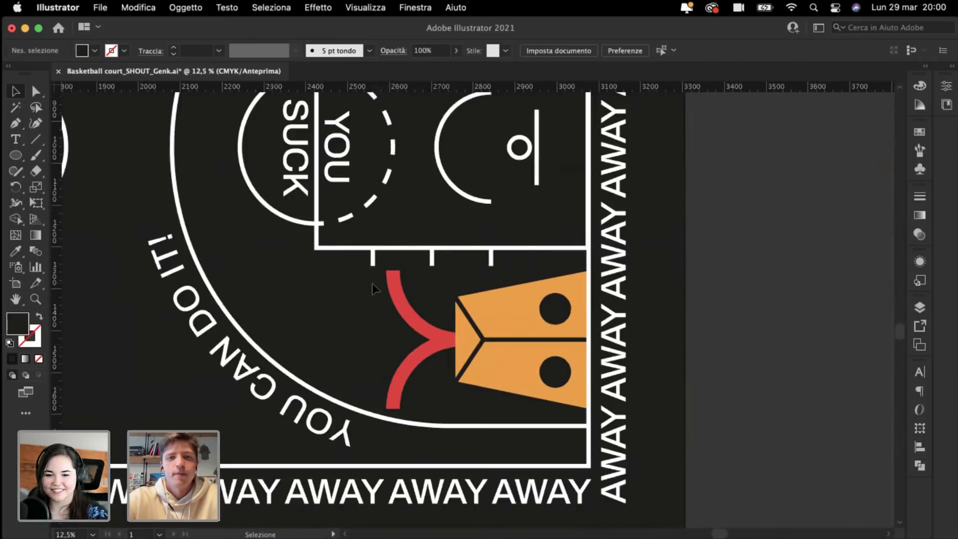
drag(372, 283, 579, 405)
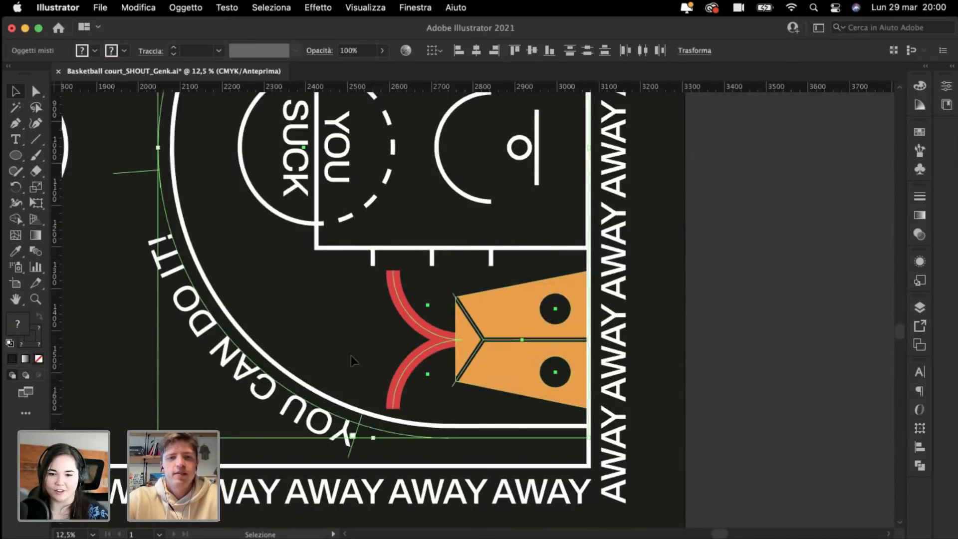
shift+click(277, 410)
key(super+plus)
scroll(506, 367, up, 1)
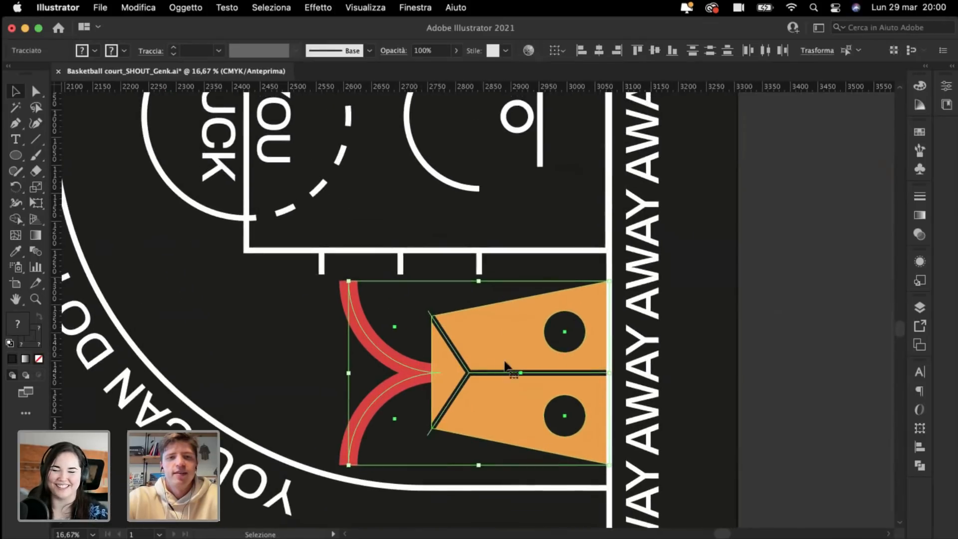
mouse_move(509, 380)
mouse_down()
mouse_move(506, 345)
mouse_move(509, 370)
mouse_up()
mouse_move(349, 368)
mouse_down()
mouse_move(309, 365)
mouse_move(406, 361)
mouse_move(358, 362)
mouse_up()
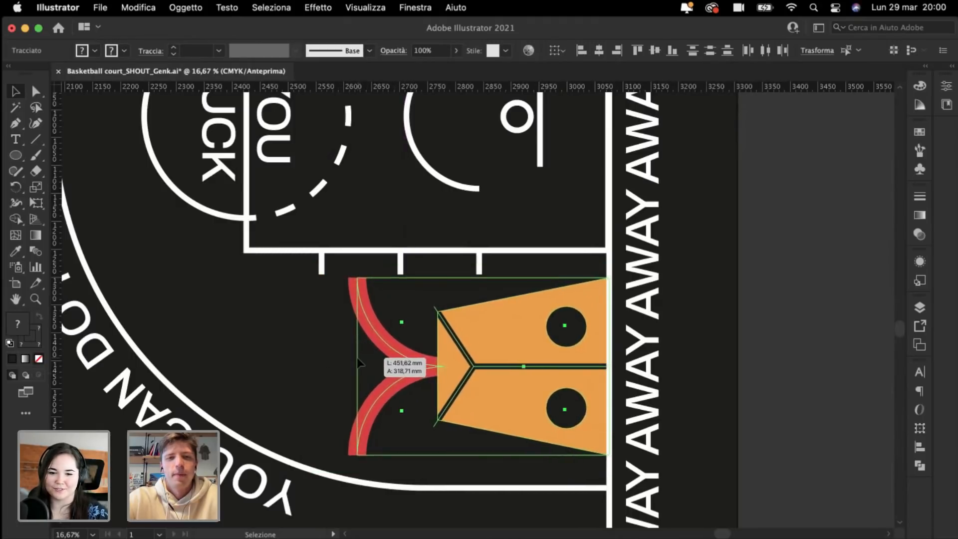
click(796, 340)
key(super+minus)
key(super+minus)
key(super+minus)
key(super+minus)
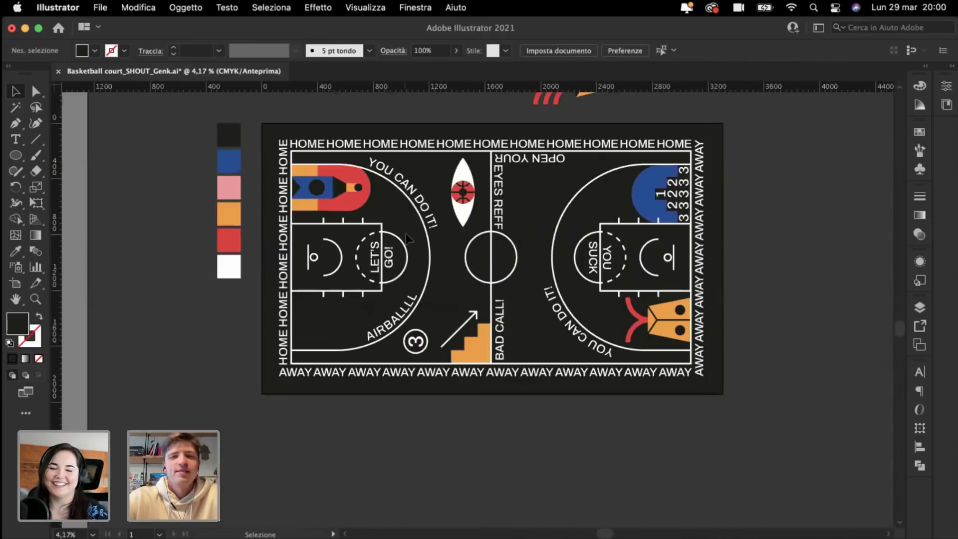
Step: Duplicate the YOU SUCK text beside the blue three-point shape
scroll(274, 323, right, 3)
scroll(274, 323, up, 1)
key(super+plus)
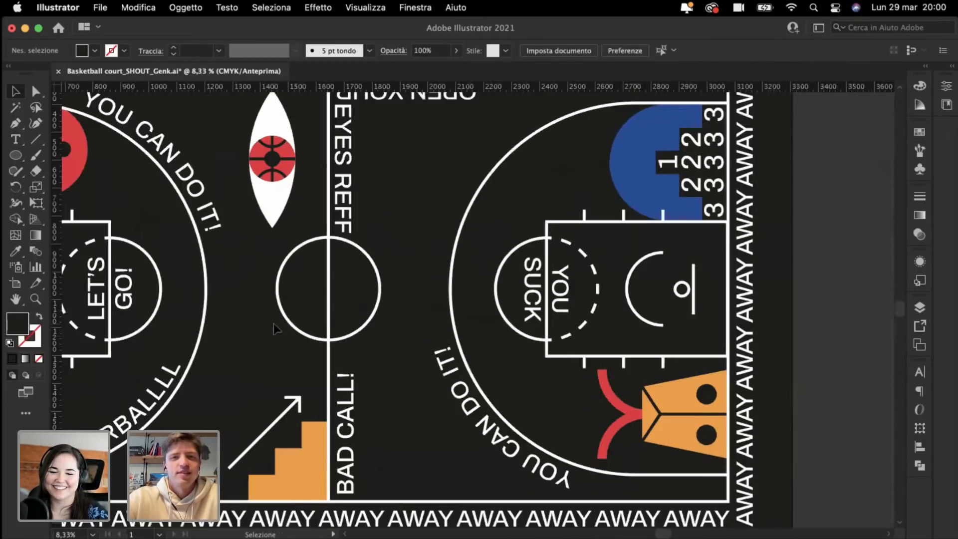
scroll(273, 323, right, 4)
scroll(274, 324, up, 4)
key(super+plus)
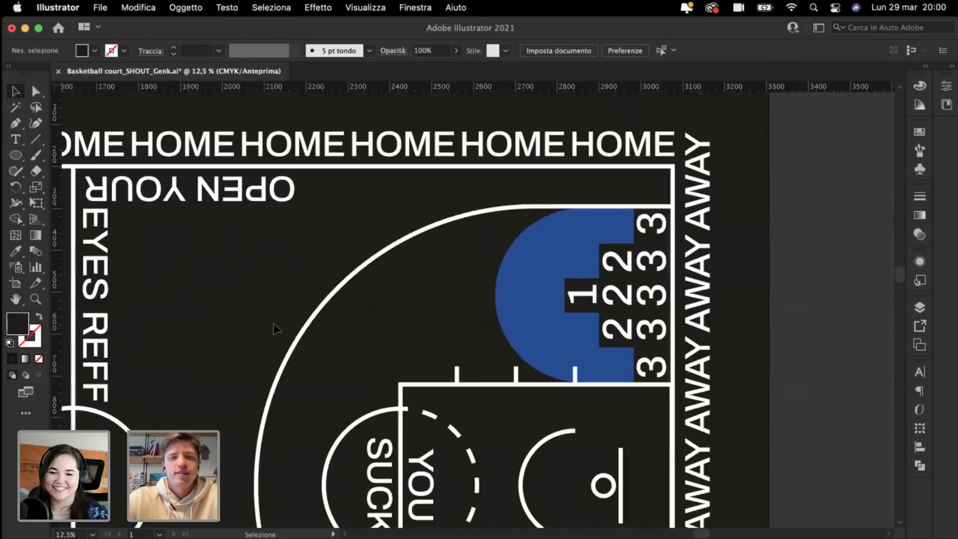
scroll(273, 324, right, 2)
key(super+minus)
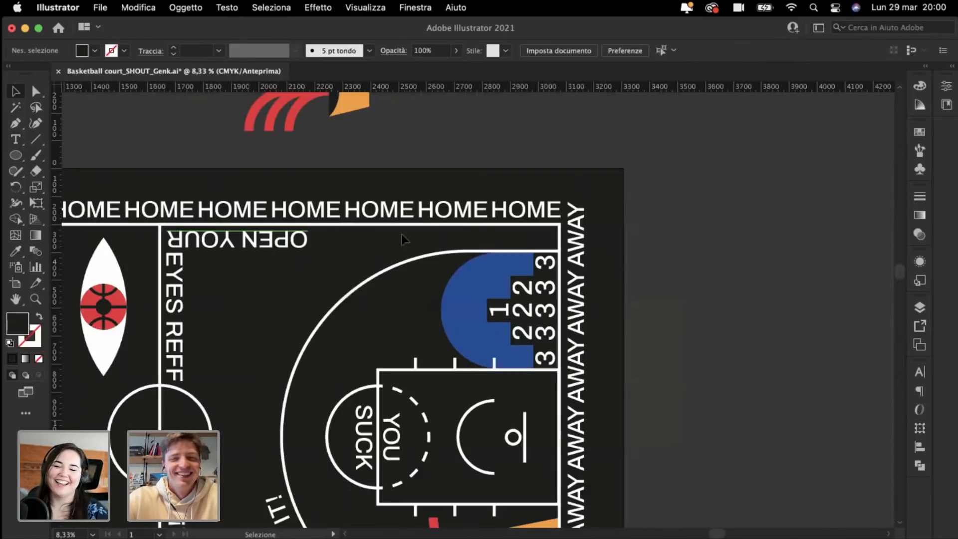
key(super+minus)
drag(442, 427, 467, 326)
Step: Replace the copied text's wording with C'MON
key(super+plus)
key(super+plus)
key(super+plus)
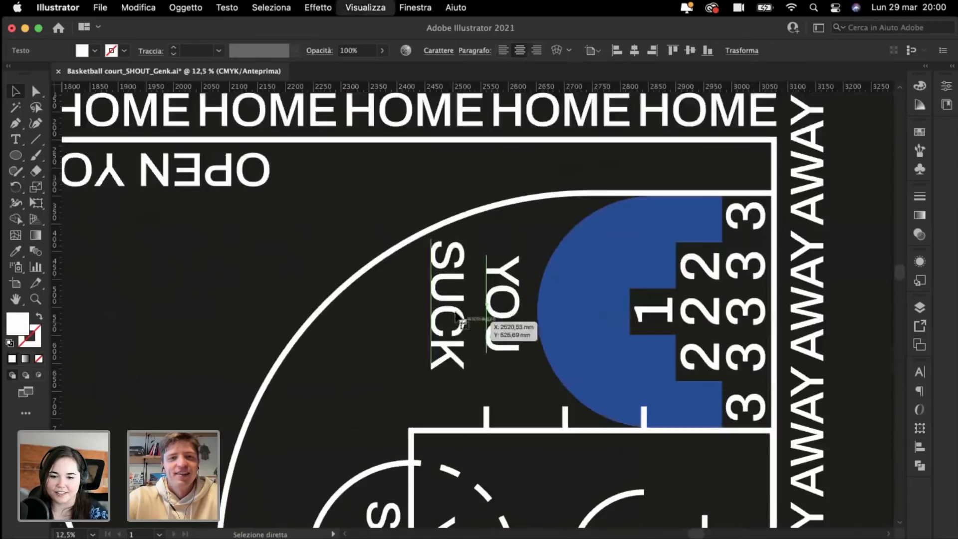
double_click(450, 305)
key(super+a)
text(C=MO)
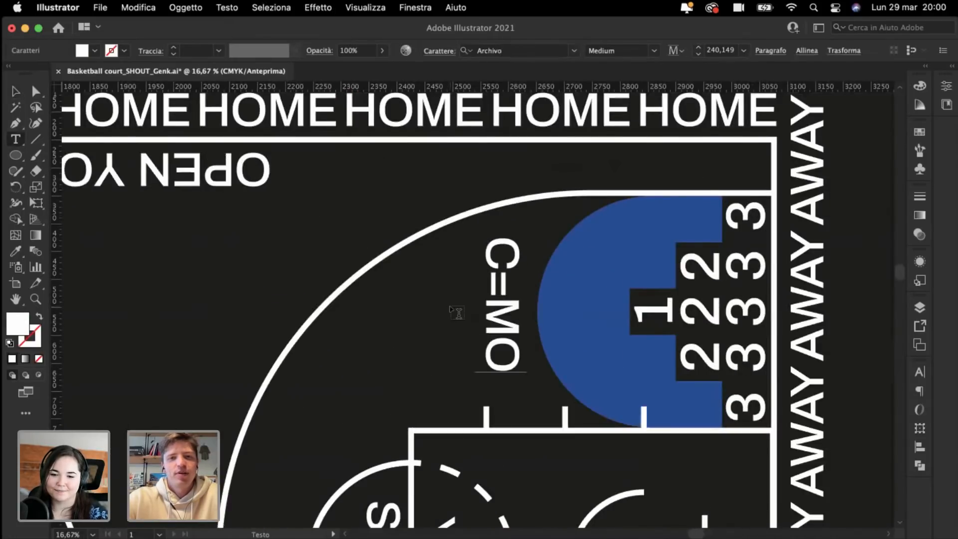
key(BackSpace)
key(BackSpace)
key(BackSpace)
text(OM)
key(BackSpace)
key(BackSpace)
text('MONN)
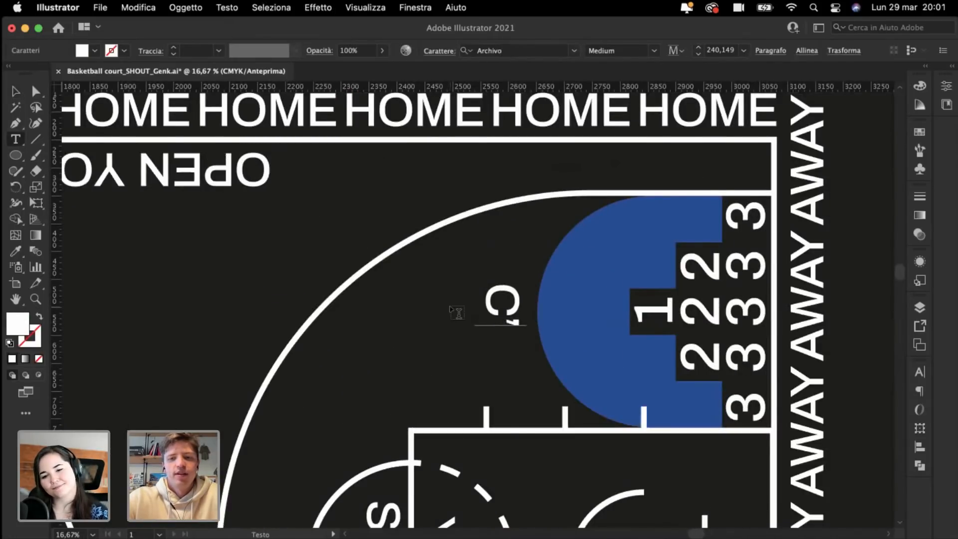
key(BackSpace)
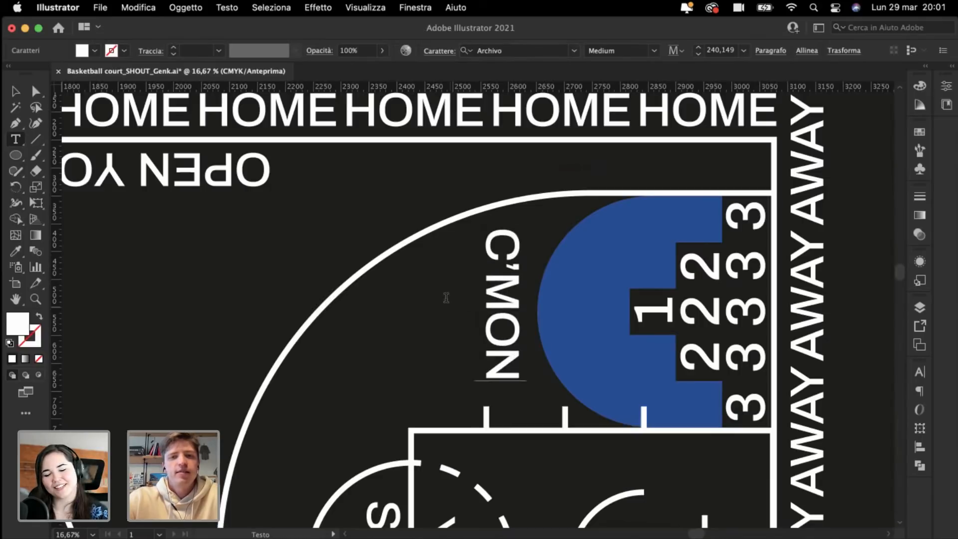
click(16, 91)
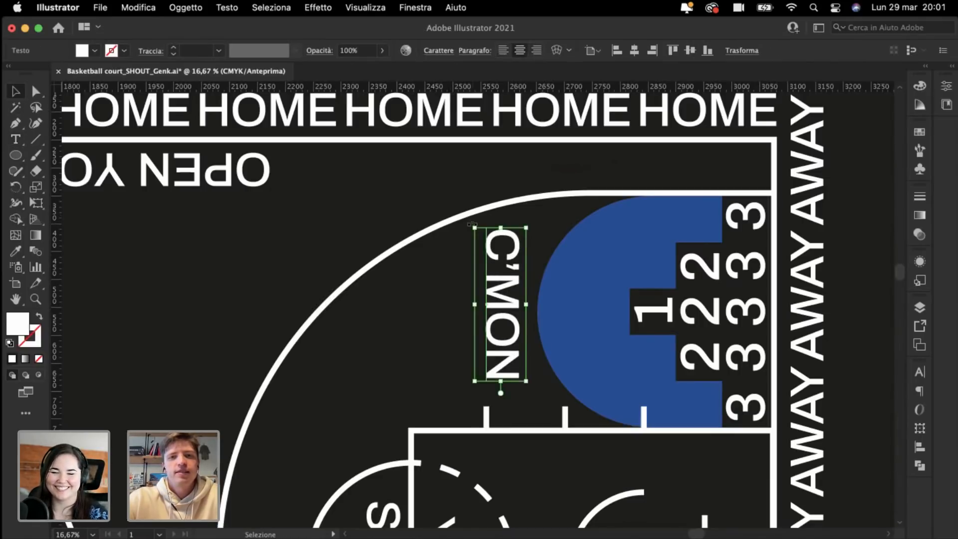
Step: Rotate C'MON 90° to horizontal and place it in the top-right corner beneath the HOME line
drag(471, 223, 421, 384)
drag(512, 304, 680, 176)
click(511, 332)
key(super+equal)
key(super+equal)
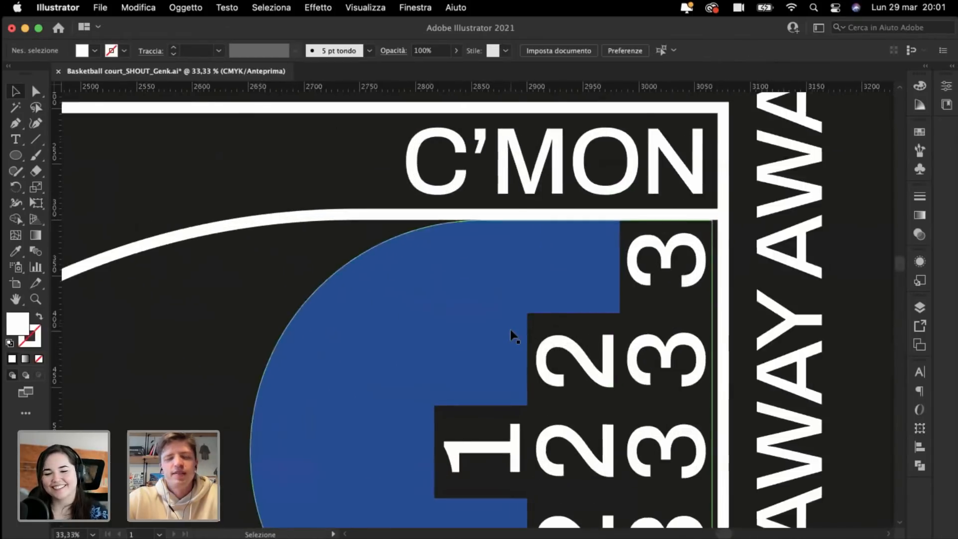
key(super+equal)
click(418, 214)
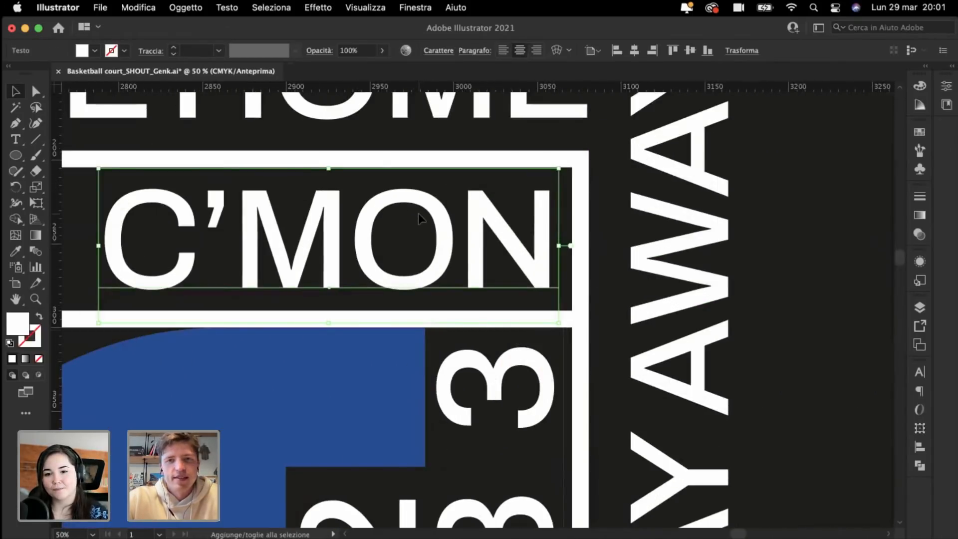
key(super+minus)
key(super+minus)
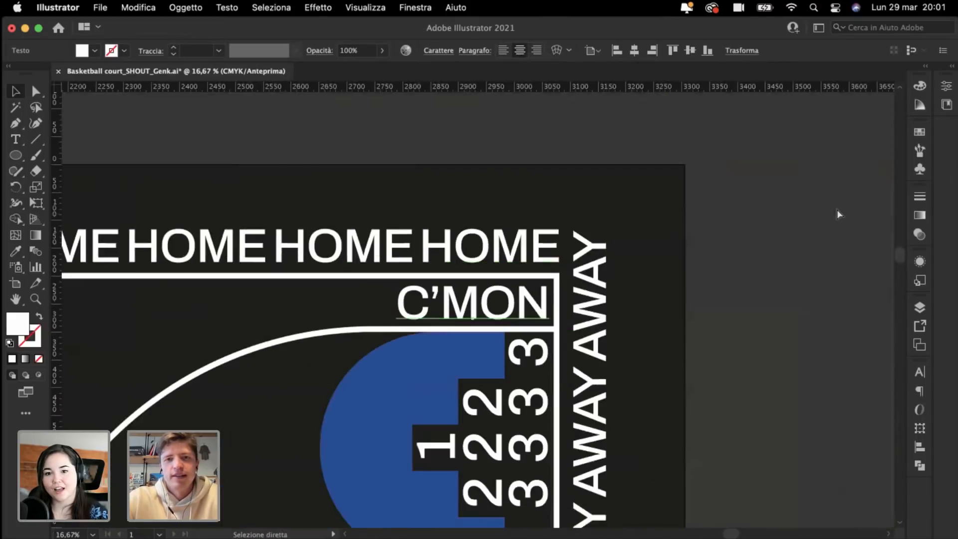
click(754, 274)
key(super+minus)
key(super+minus)
key(super+minus)
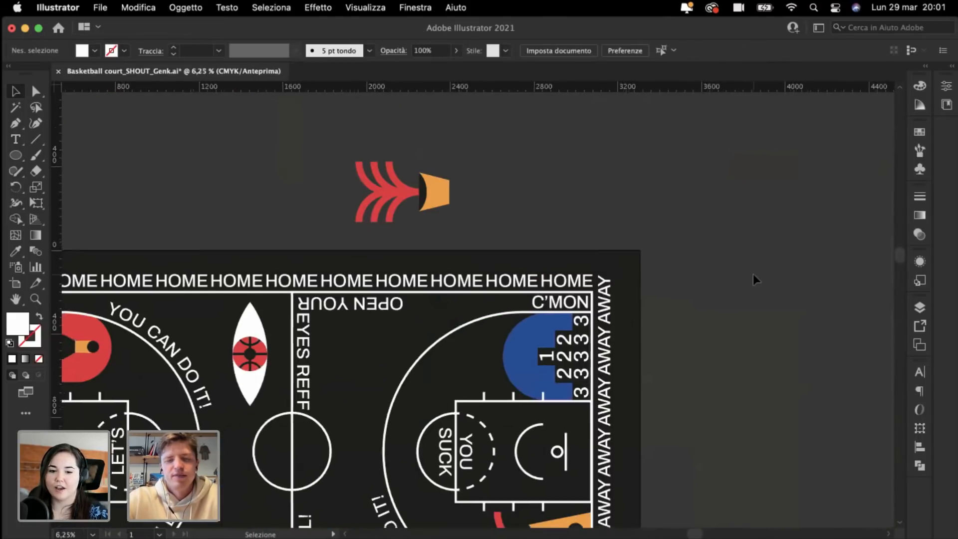
Step: Draw a vertical line across the orange head's centre line and give it the dark 29 pt stroke
key(super+minus)
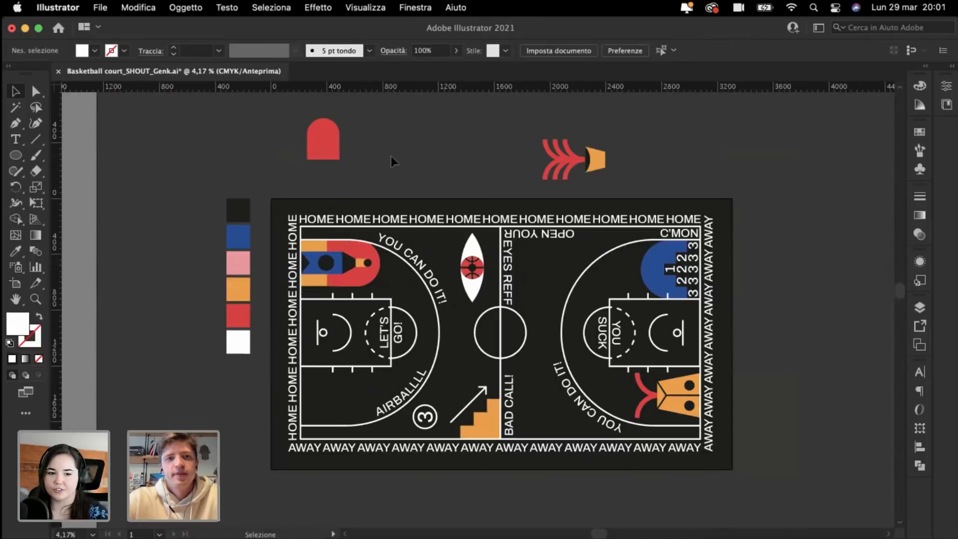
key(super+plus)
key(super+plus)
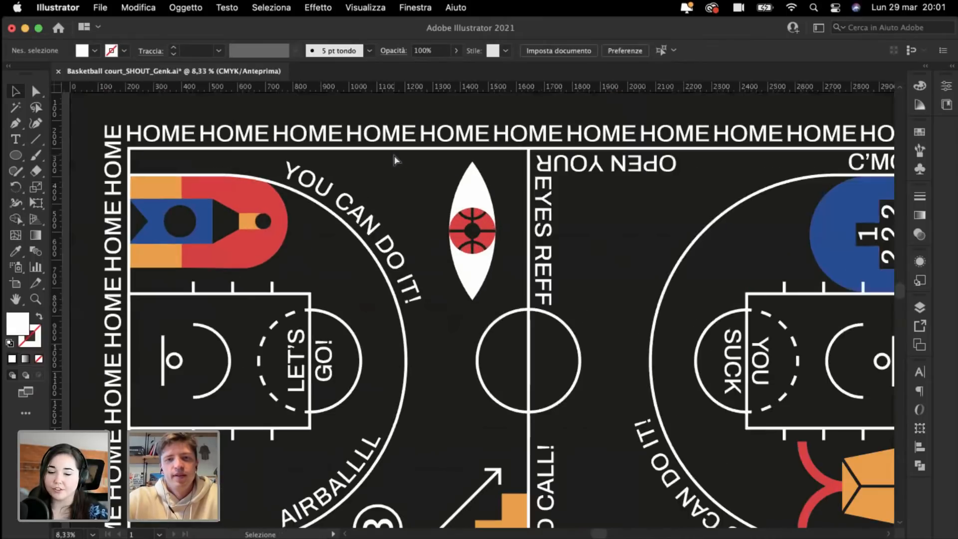
scroll(394, 158, right, 5)
scroll(395, 159, down, 2)
key(super+plus)
scroll(396, 160, right, 7)
scroll(396, 159, left, 3)
scroll(395, 160, down, 1)
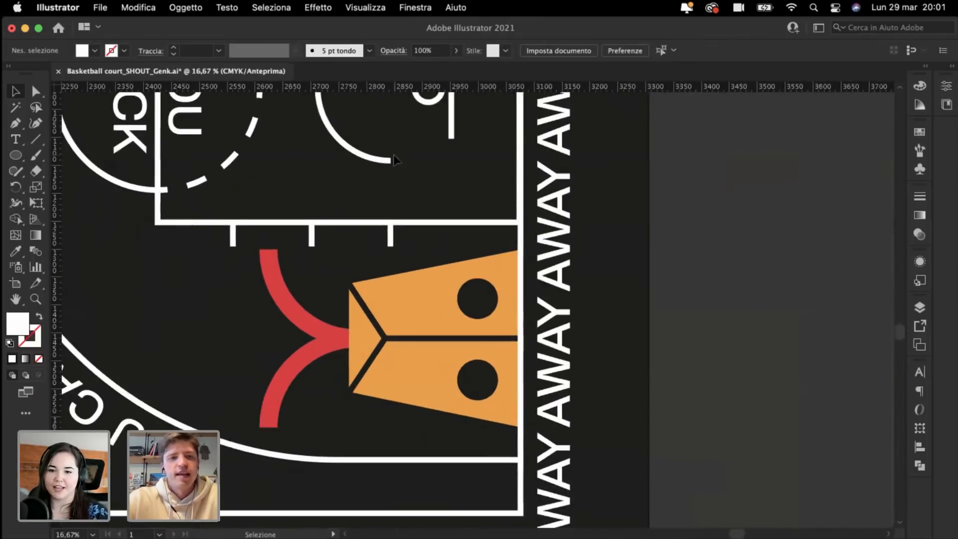
key(super+plus)
scroll(396, 160, down, 2)
click(33, 144)
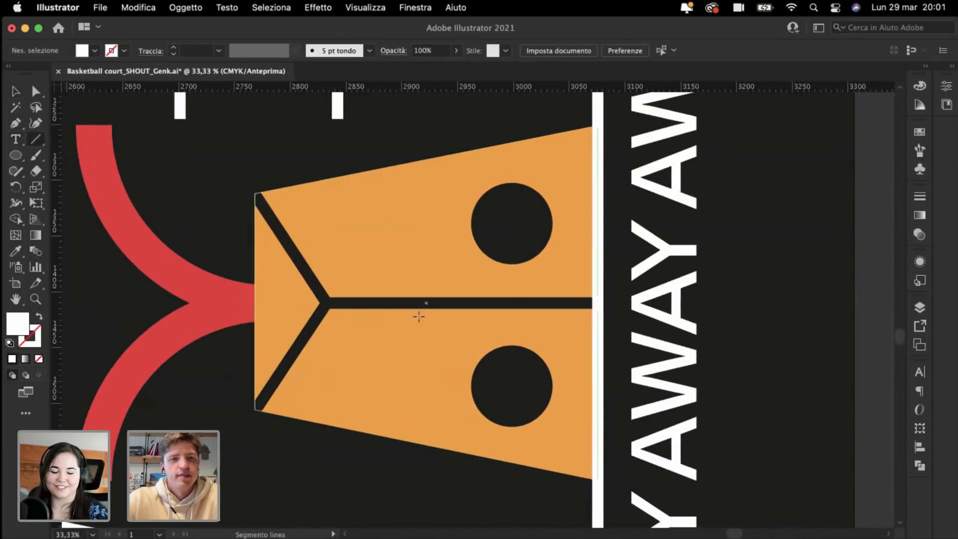
drag(327, 303, 327, 224)
key(i)
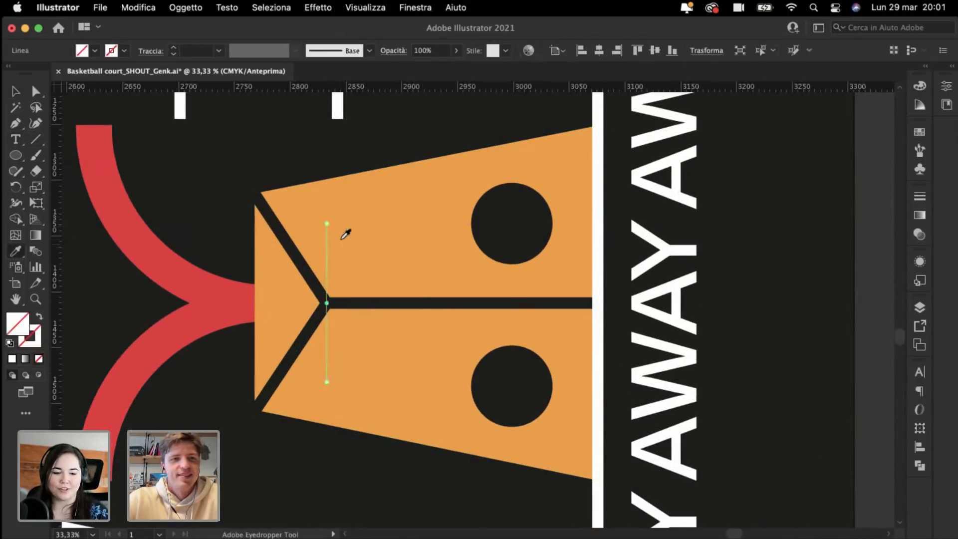
click(278, 221)
Step: Repeat the vertical bar at even spacing to the right with a copy and Cmd+D twice
key(shift+super+a)
key(super+minus)
click(17, 92)
key(super+plus)
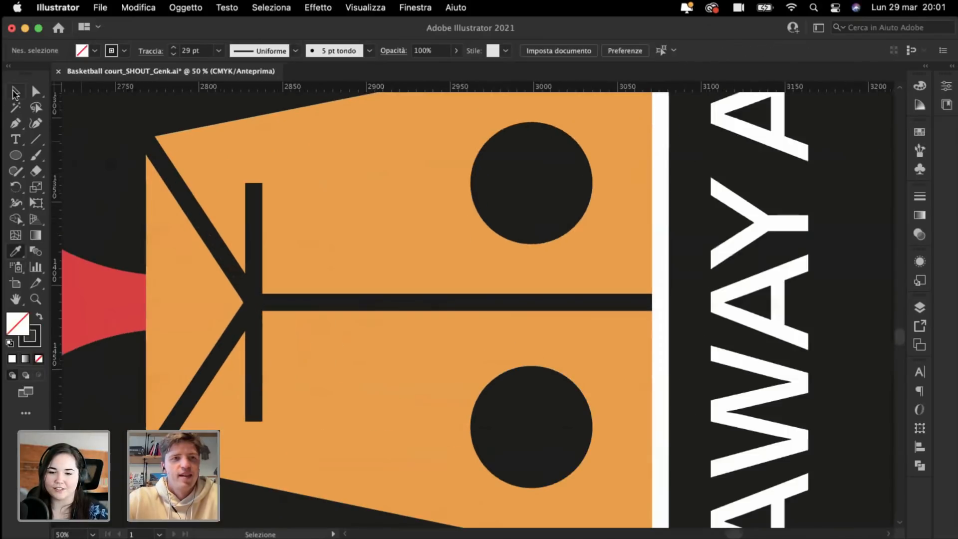
drag(251, 243, 296, 250)
key(super+d)
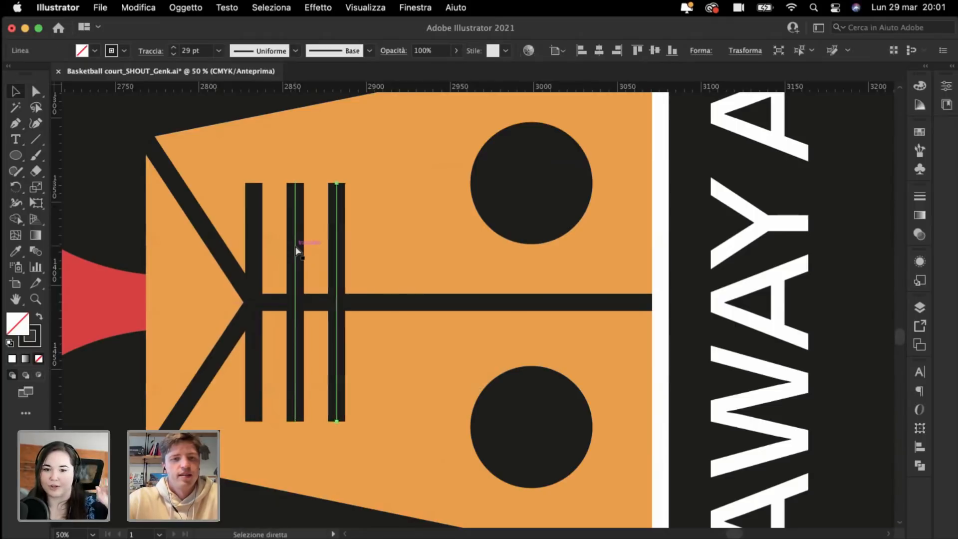
key(super+d)
key(shift+super+a)
key(super+minus)
key(super+minus)
key(super+minus)
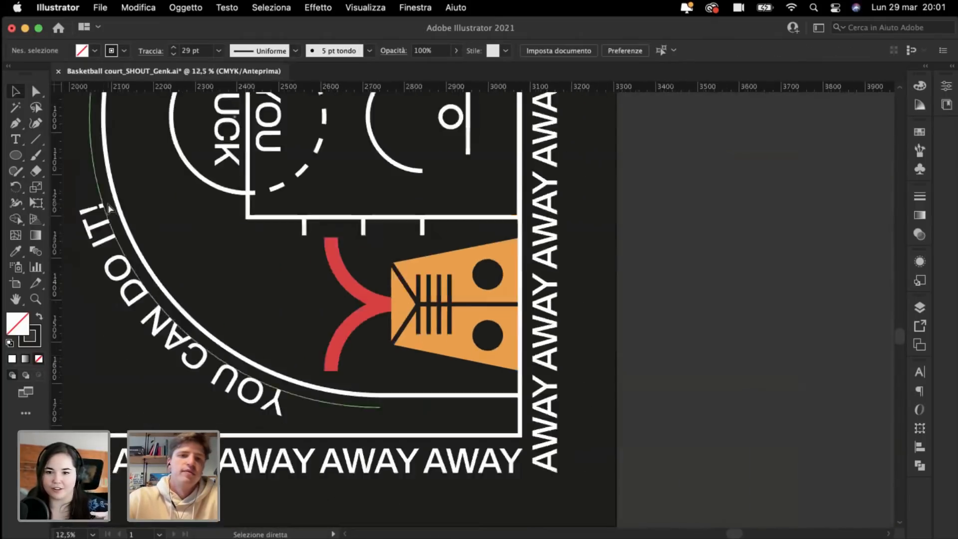
scroll(406, 471, left, 10)
scroll(407, 471, up, 3)
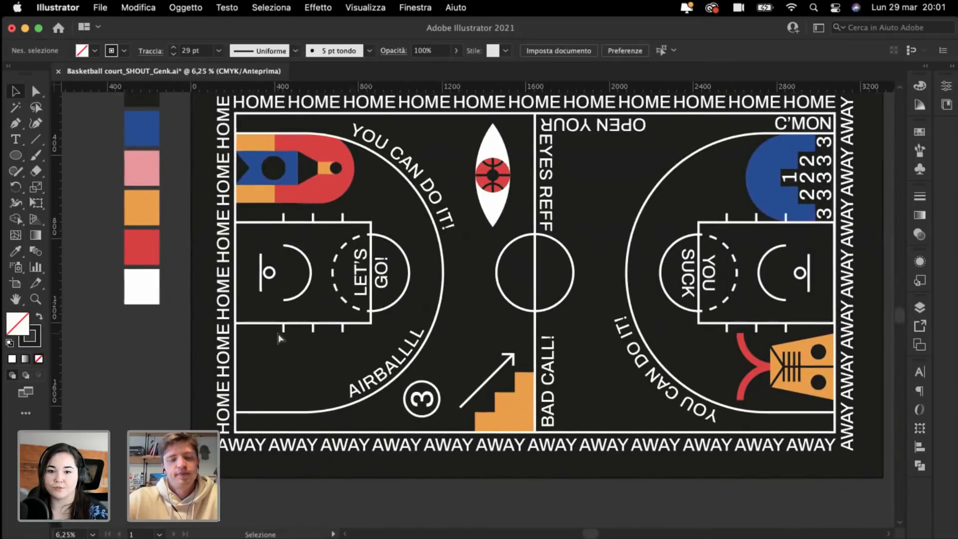
key(super+plus)
scroll(277, 332, down, 4)
scroll(277, 333, right, 1)
key(super+plus)
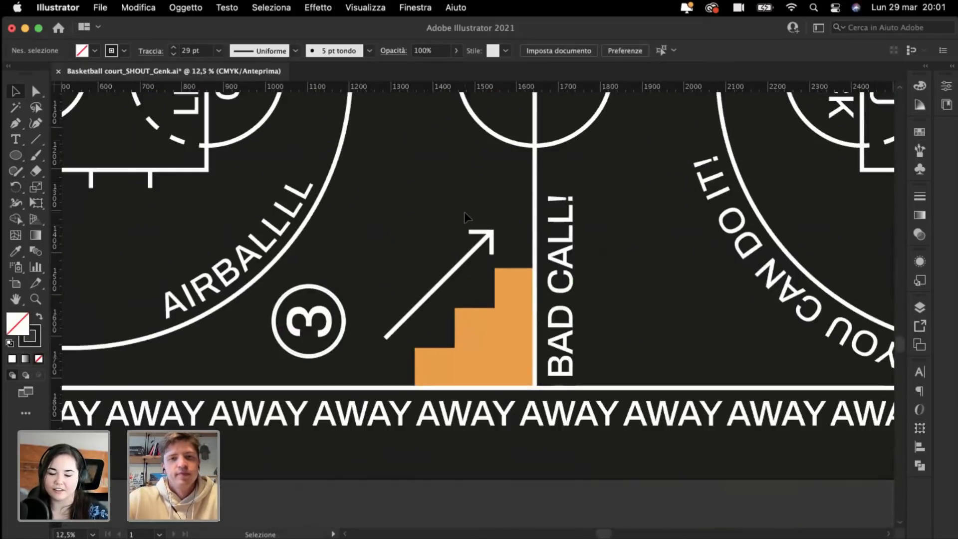
click(494, 250)
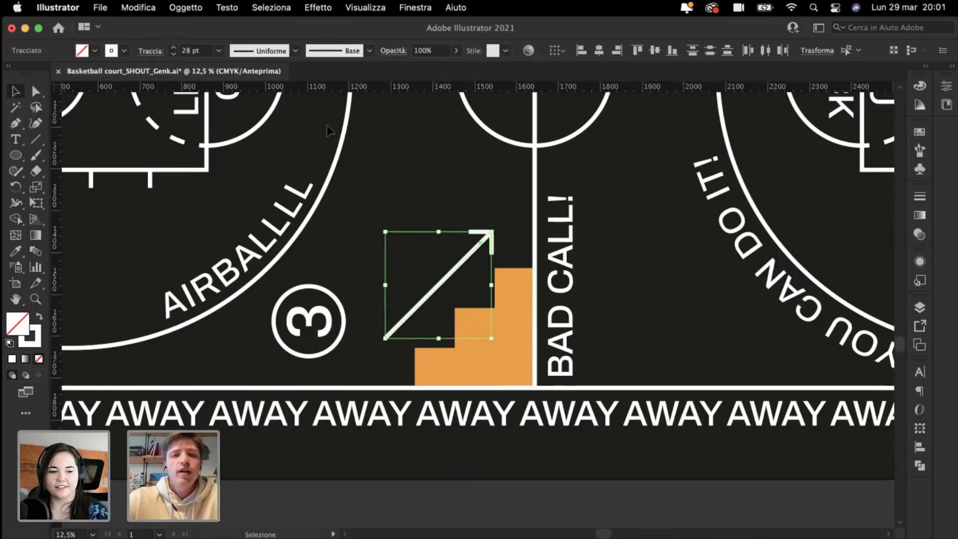
click(394, 191)
scroll(395, 191, up, 5)
scroll(395, 191, left, 2)
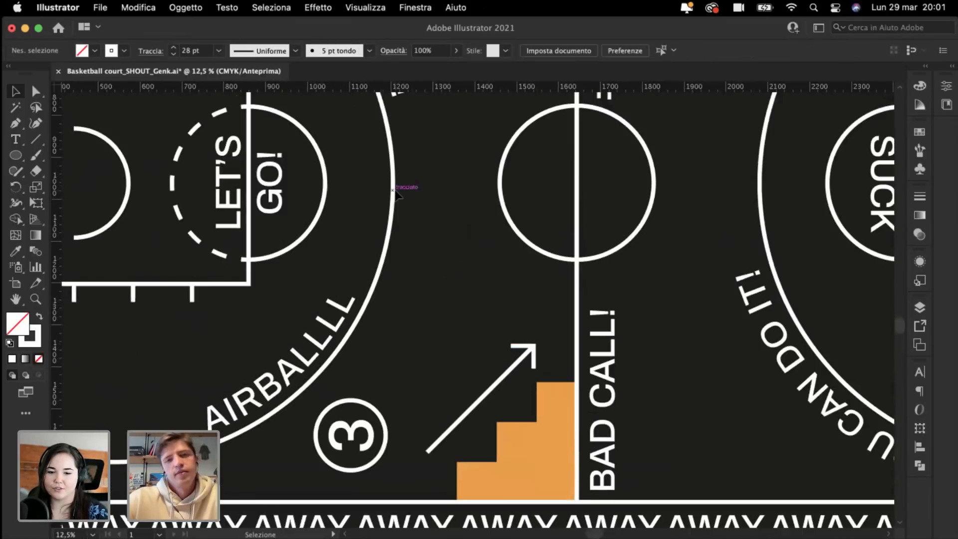
scroll(395, 190, up, 2)
scroll(394, 190, left, 2)
key(super+minus)
key(super+minus)
scroll(395, 190, up, 2)
key(super+plus)
scroll(395, 190, up, 5)
scroll(395, 191, left, 4)
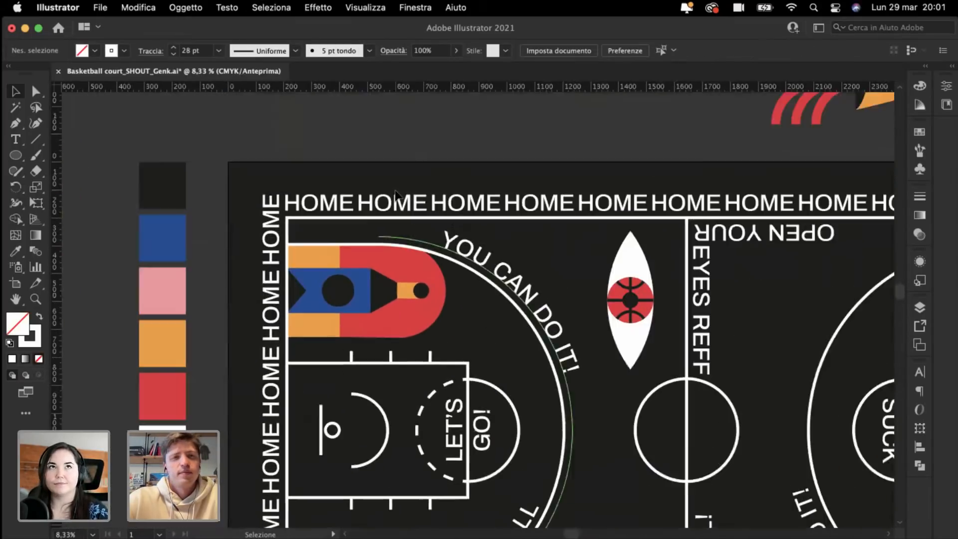
key(super+plus)
key(super+plus)
scroll(368, 214, left, 4)
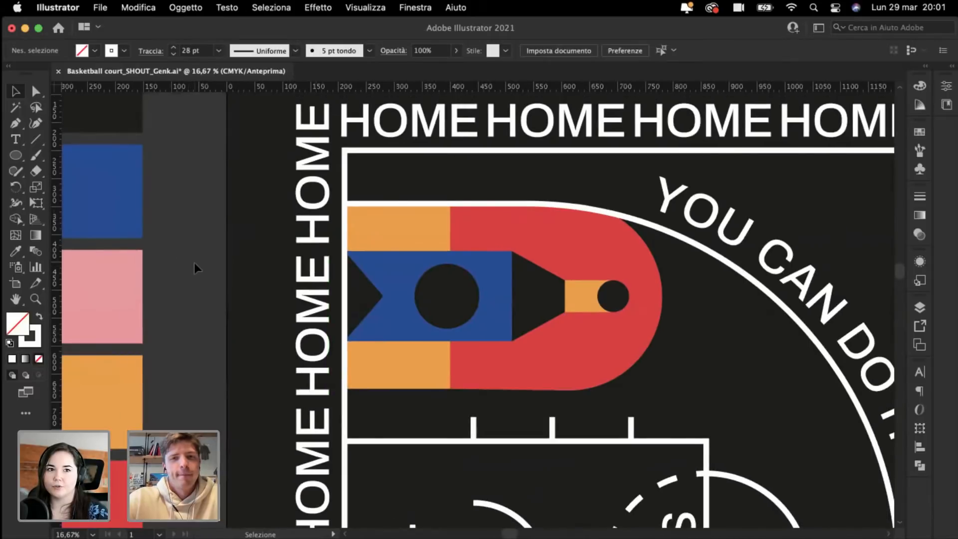
scroll(194, 263, down, 4)
scroll(194, 263, right, 3)
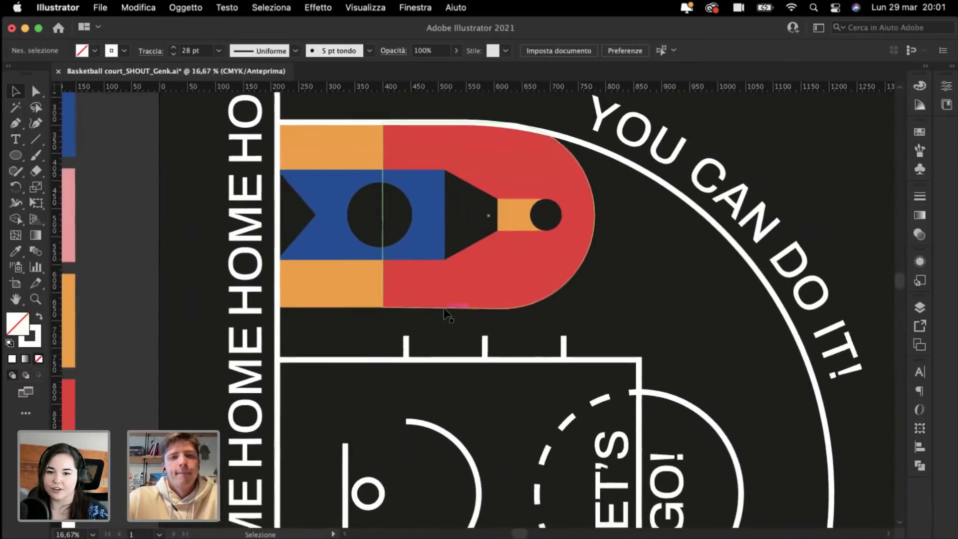
scroll(446, 315, down, 4)
scroll(446, 314, right, 2)
scroll(306, 214, up, 5)
scroll(306, 214, left, 1)
scroll(289, 214, up, 1)
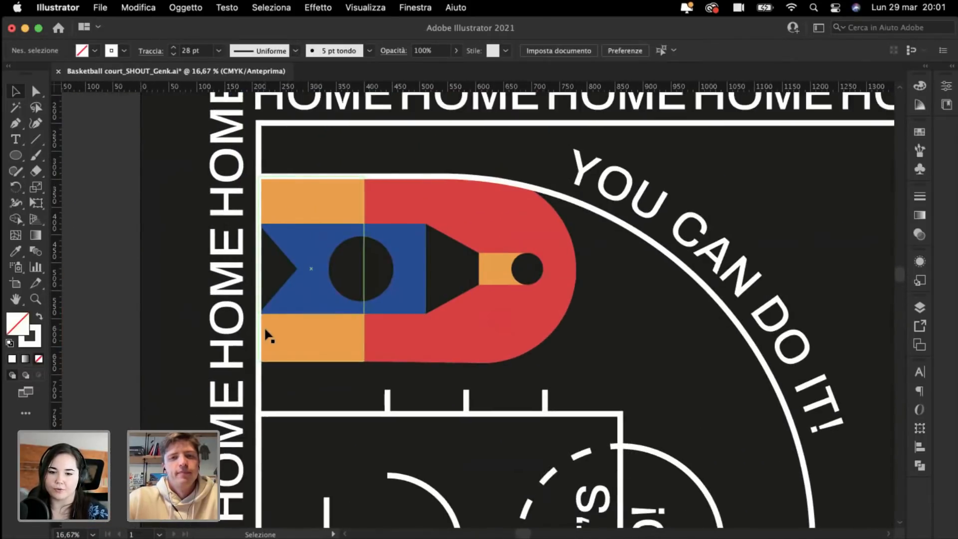
Step: Enlarge the red-and-blue key shape group proportionally
click(532, 263)
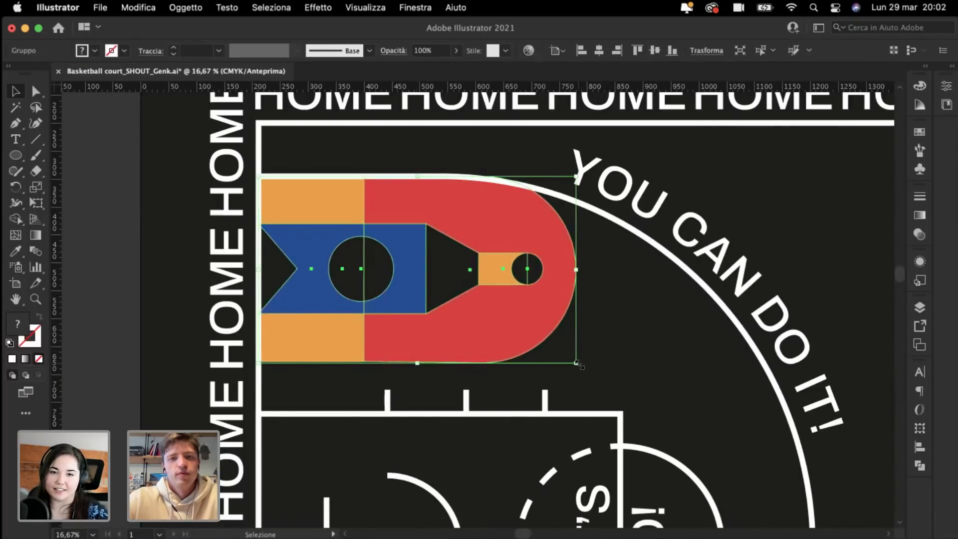
drag(578, 364, 697, 414)
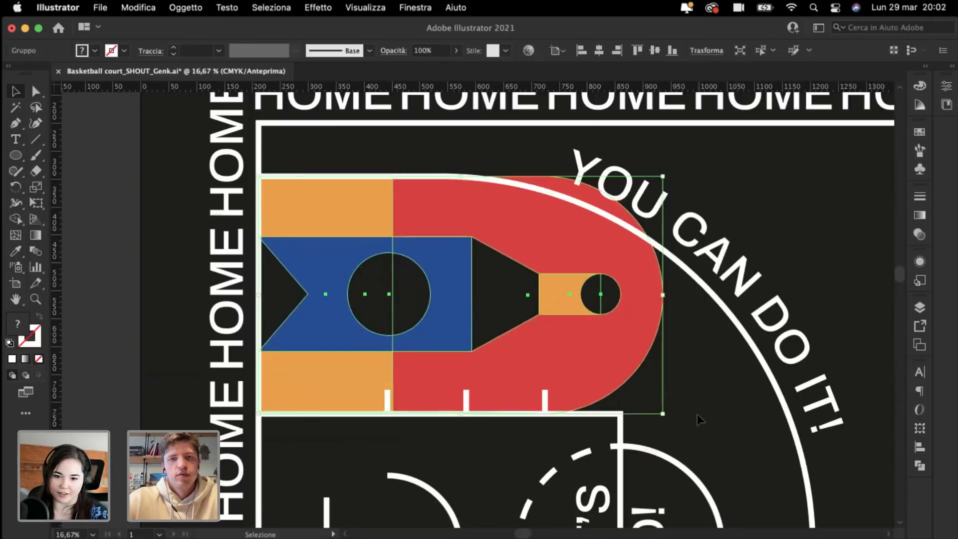
click(707, 420)
key(super+minus)
key(super+minus)
key(super+minus)
scroll(706, 421, right, 3)
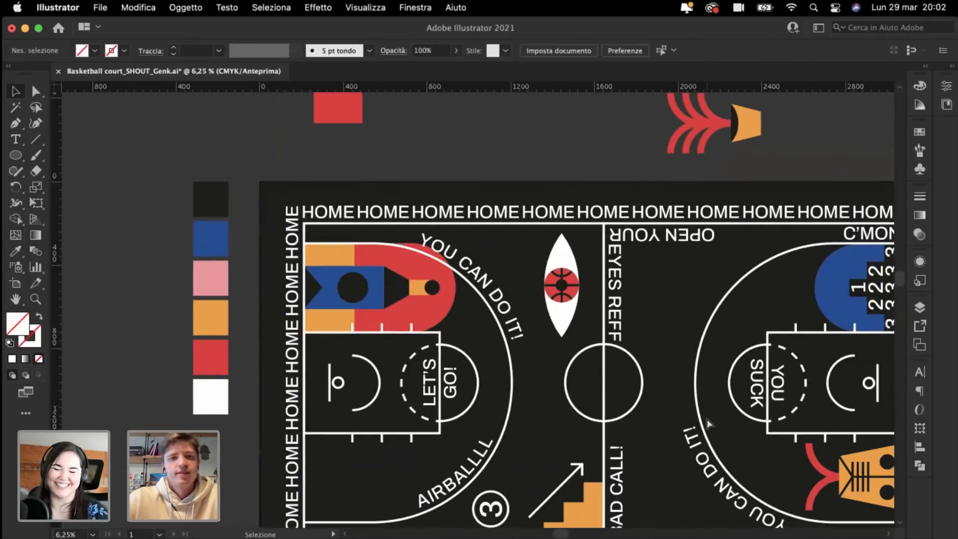
key(super+plus)
key(super+plus)
key(super+minus)
key(super+minus)
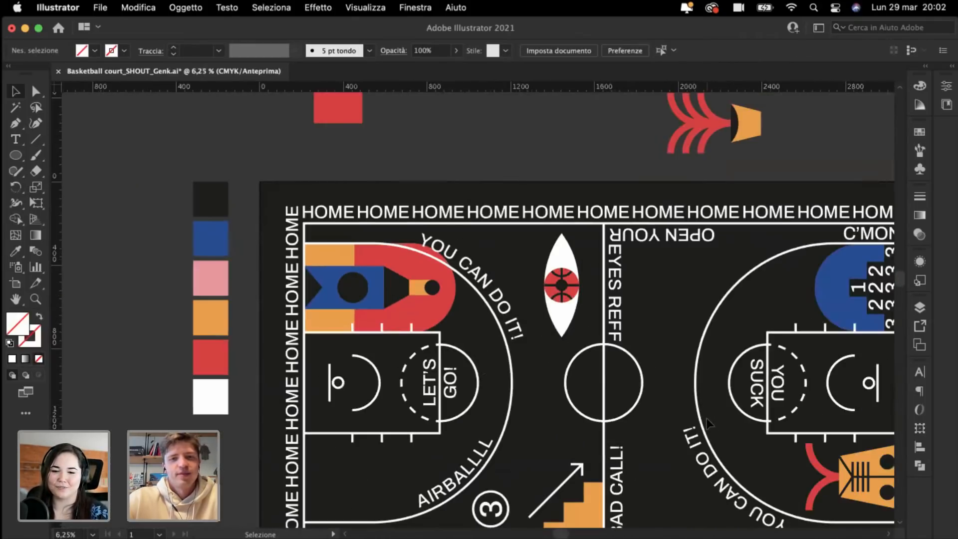
Step: Undo the enlargement and review the court at different zoom levels
key(super+z)
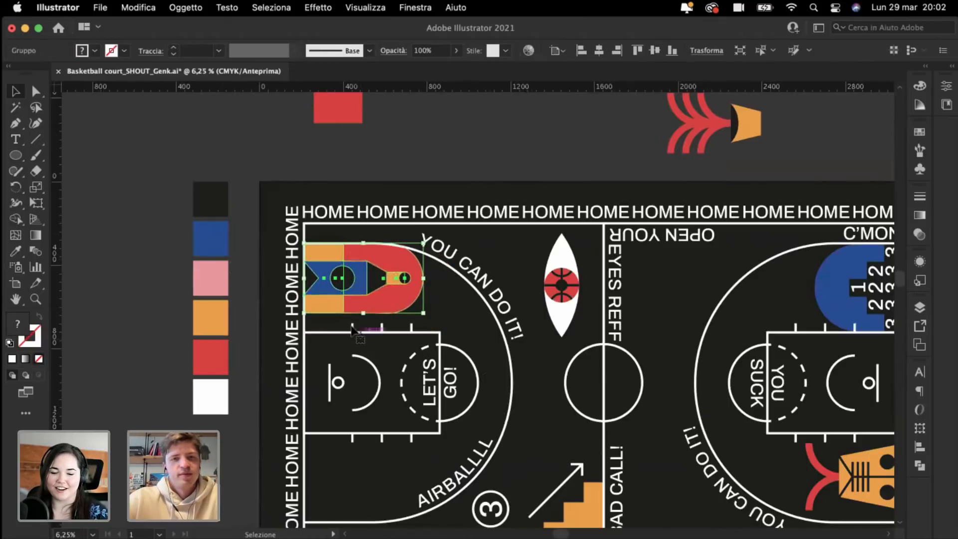
click(166, 160)
key(super+plus)
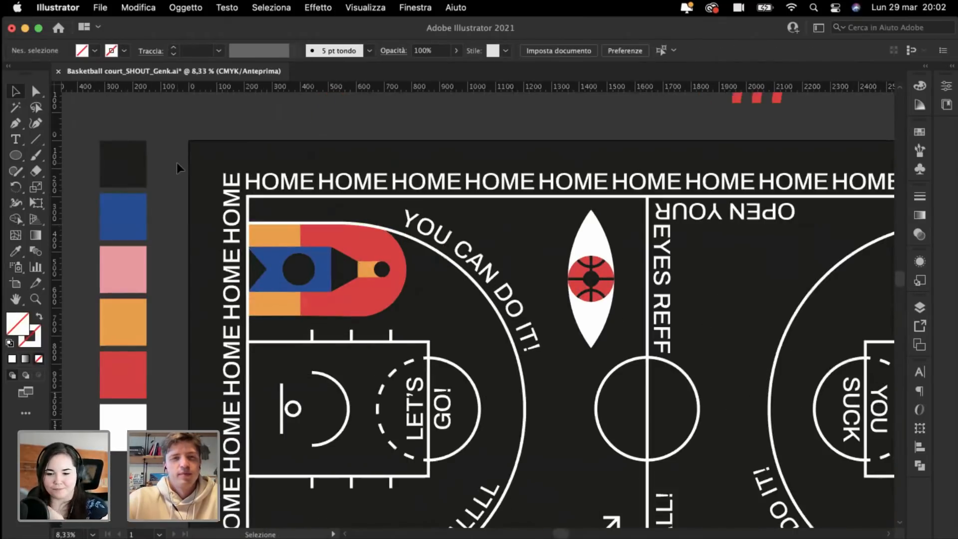
key(super+minus)
key(super+minus)
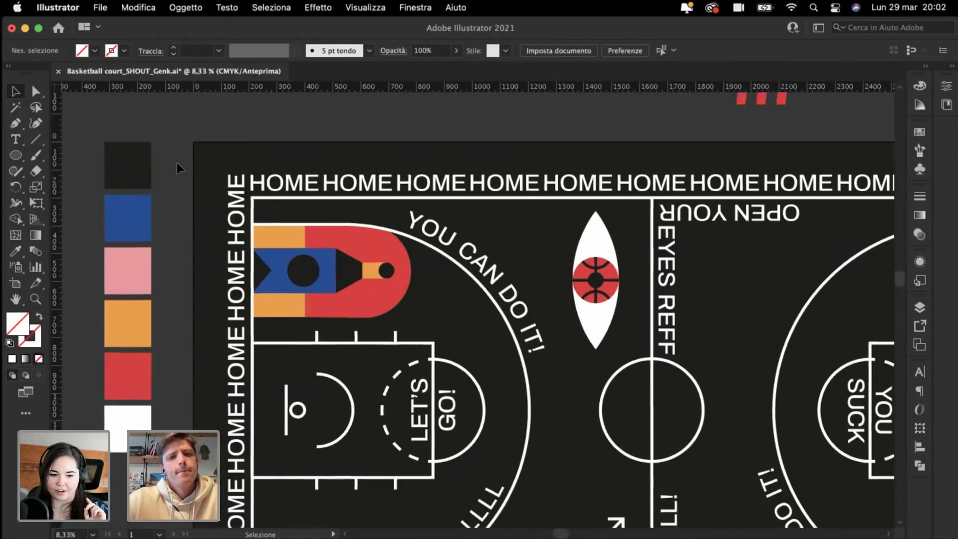
scroll(176, 162, down, 1)
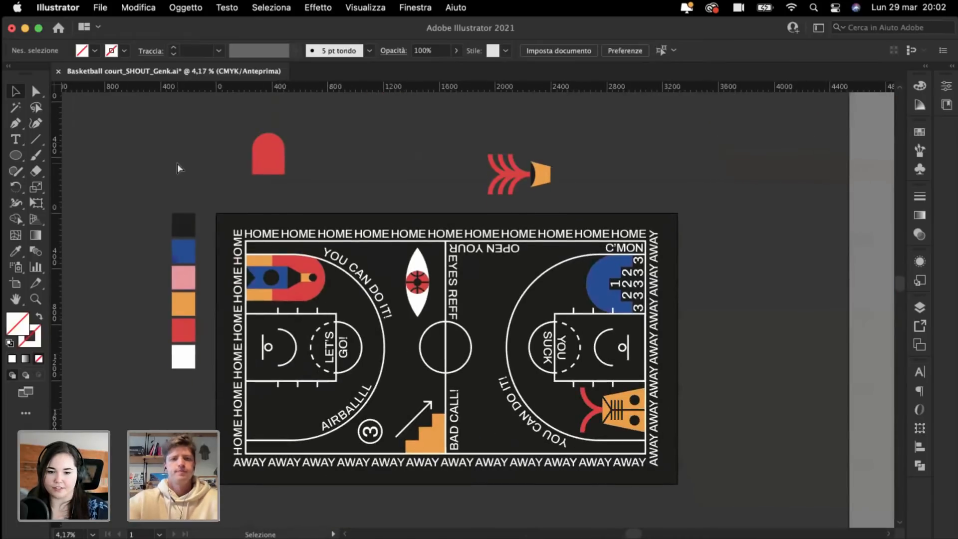
key(super+plus)
key(super+plus)
scroll(176, 162, down, 4)
scroll(176, 163, left, 3)
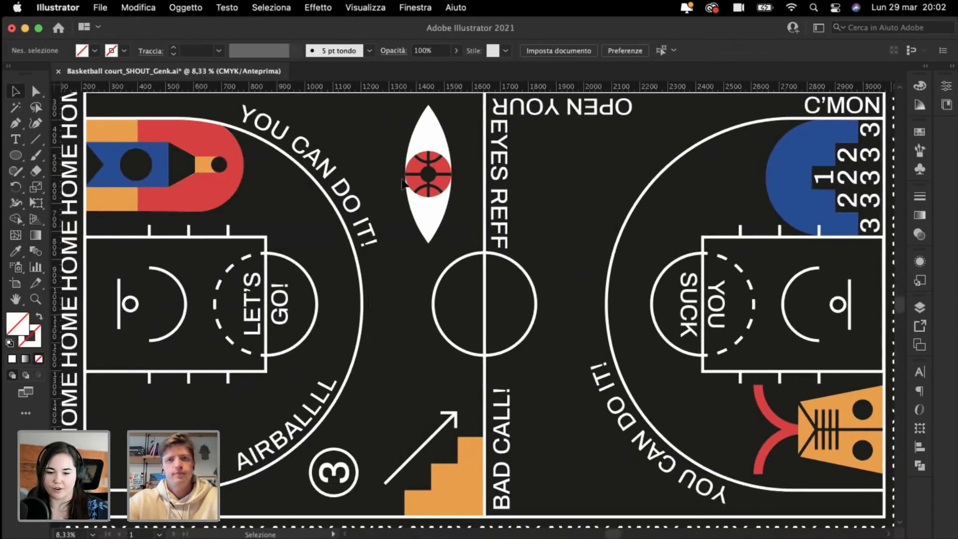
scroll(259, 188, up, 3)
scroll(416, 185, up, 1)
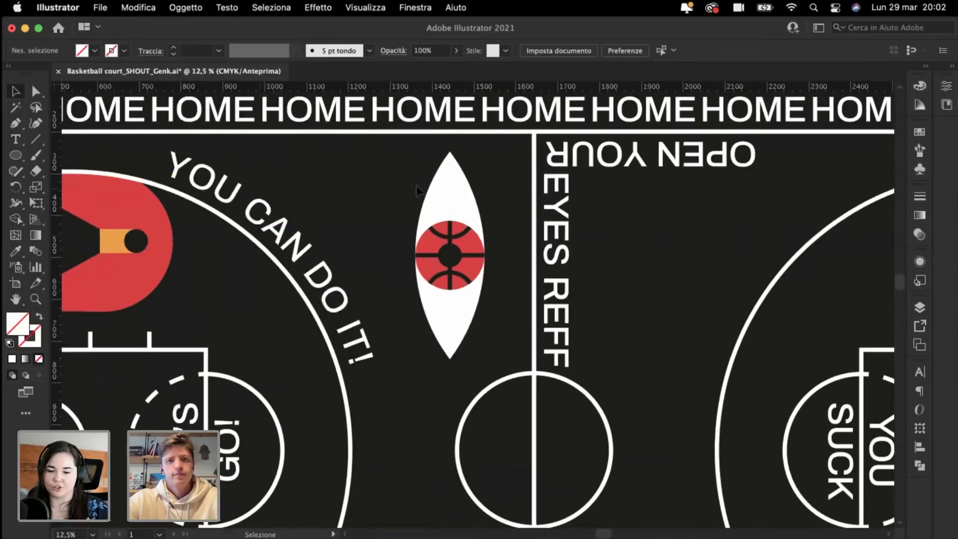
Step: Move the eye and basketball group next to the centre line
drag(406, 168, 509, 345)
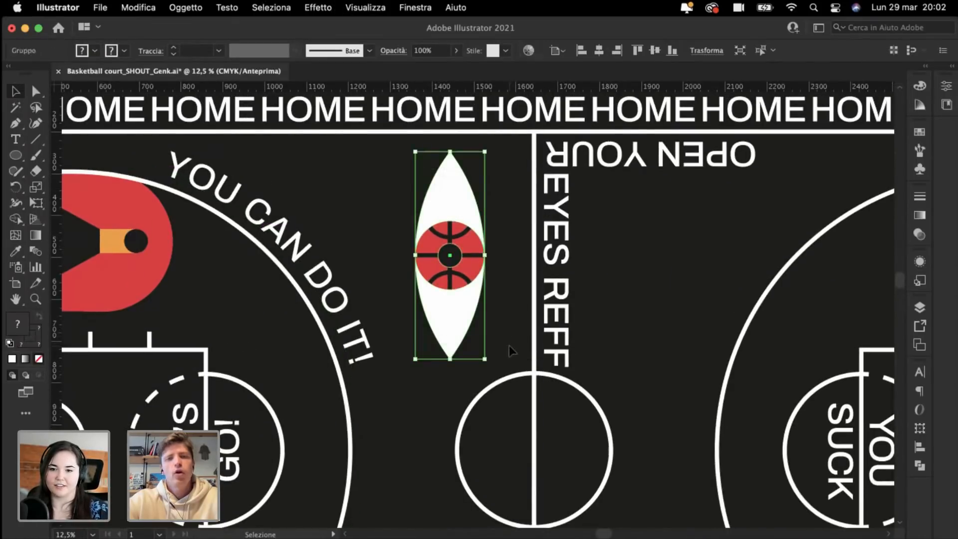
mouse_move(451, 312)
mouse_down()
mouse_move(546, 295)
mouse_move(551, 303)
mouse_move(432, 313)
mouse_up()
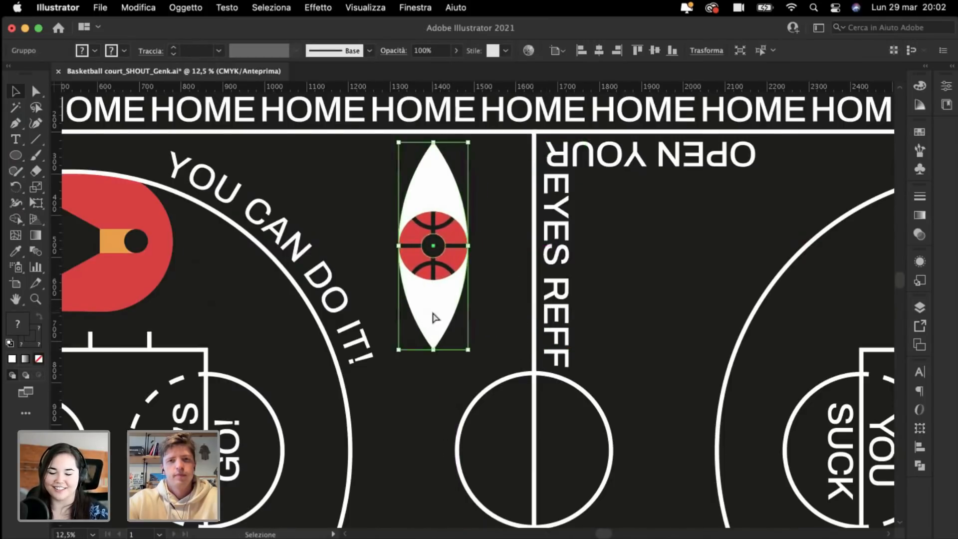
key(super+plus)
scroll(545, 331, right, 3)
scroll(545, 331, down, 1)
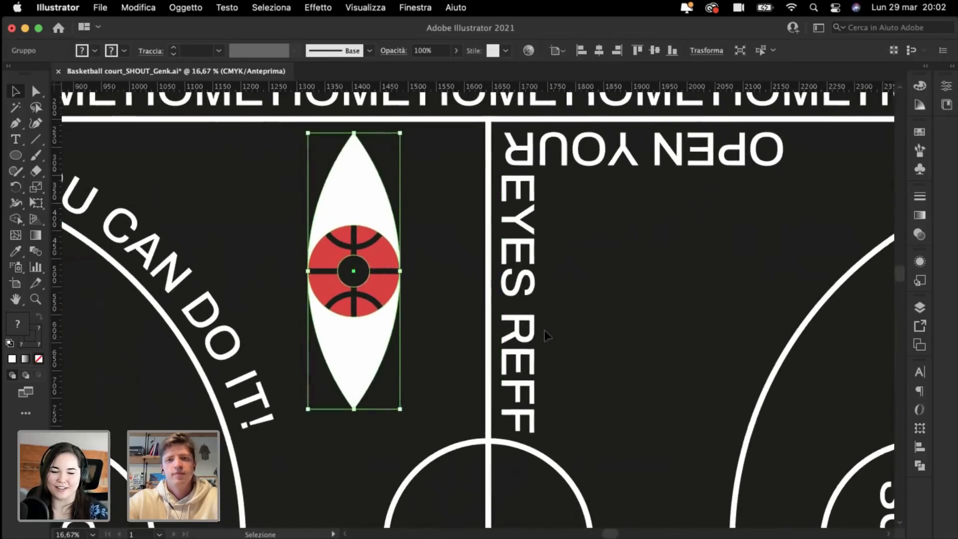
Step: Set the EYES REFF text's tracking to -12 in the Character panel
click(519, 402)
click(922, 375)
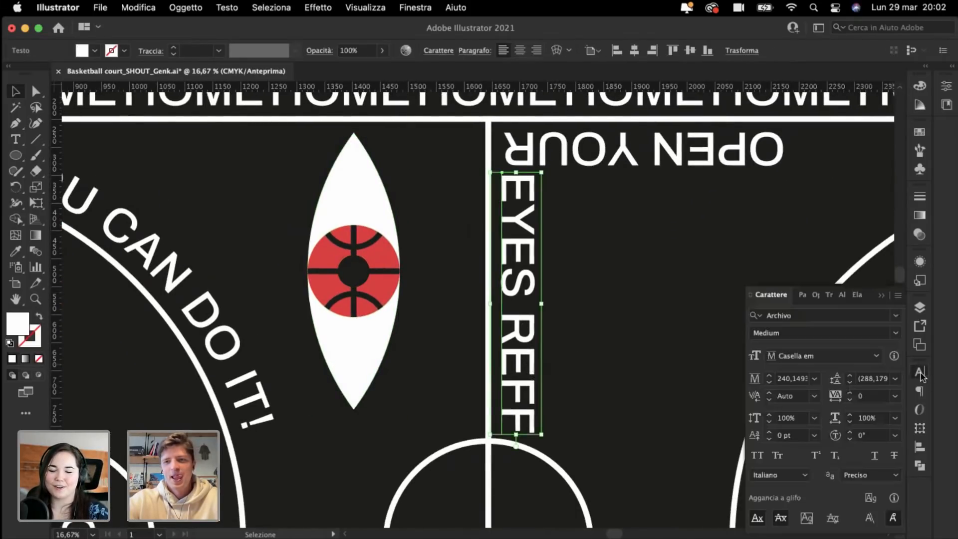
click(870, 396)
key(shift+Down)
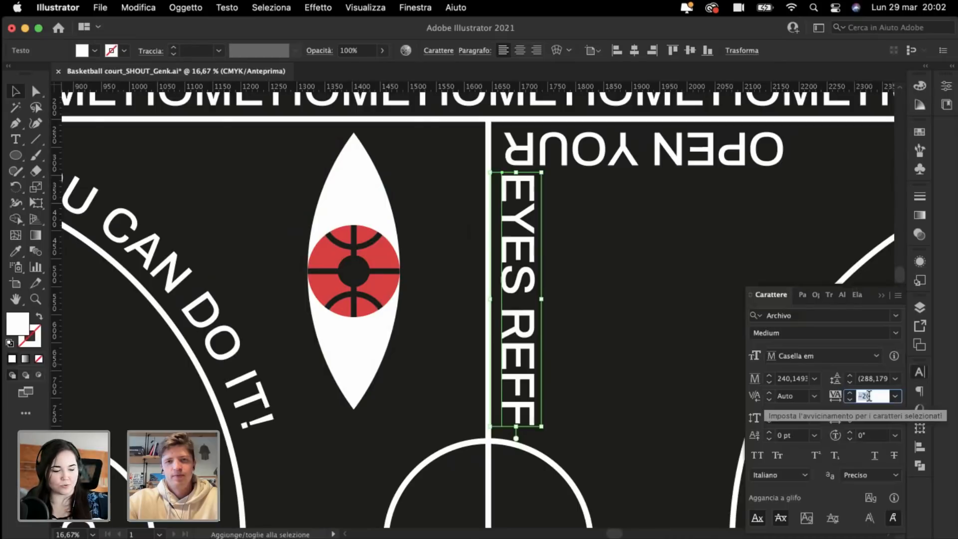
key(shift+Up)
key(Down)
key(Down)
key(Return)
click(652, 344)
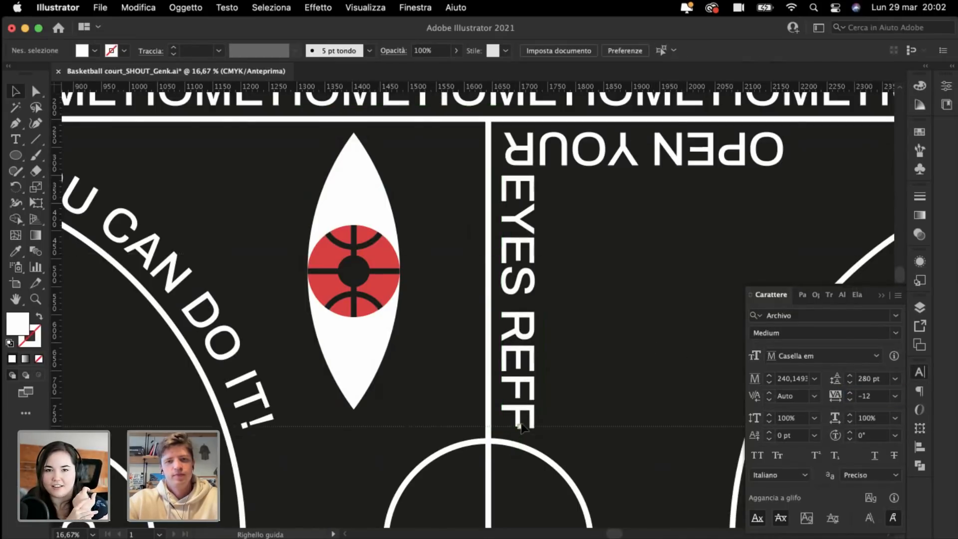
Step: Stretch the eye group down to a guide at the text's bottom, then delete the guide
drag(526, 429, 564, 429)
click(350, 357)
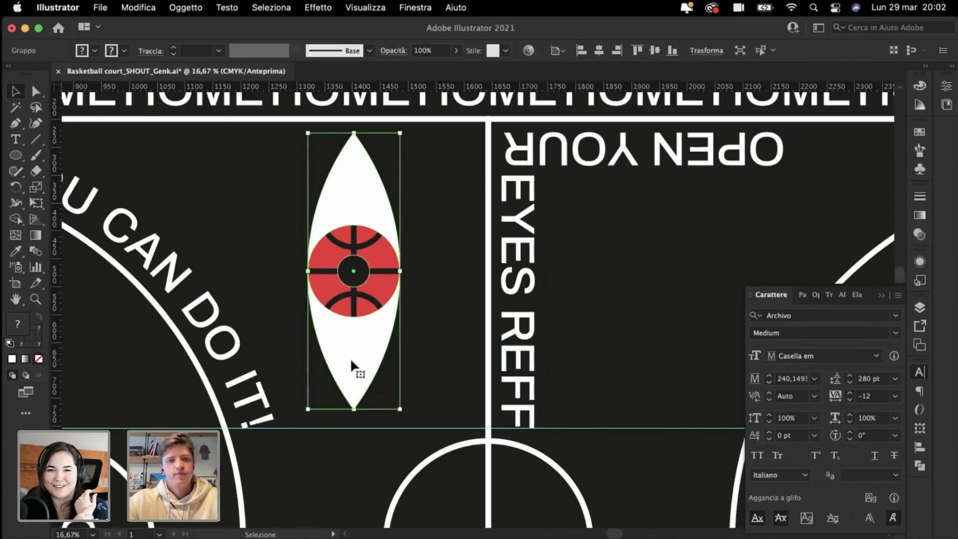
drag(354, 409, 354, 431)
click(325, 449)
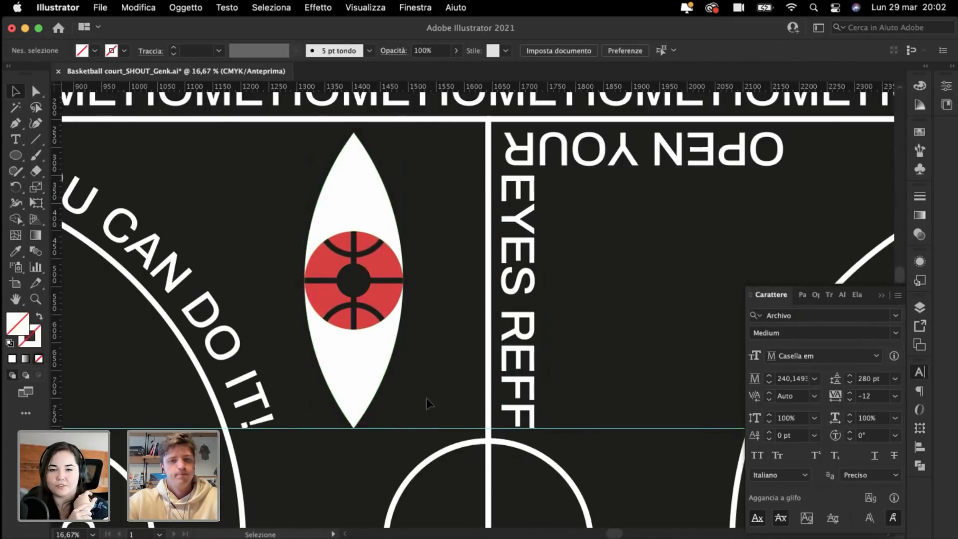
click(422, 428)
key(BackSpace)
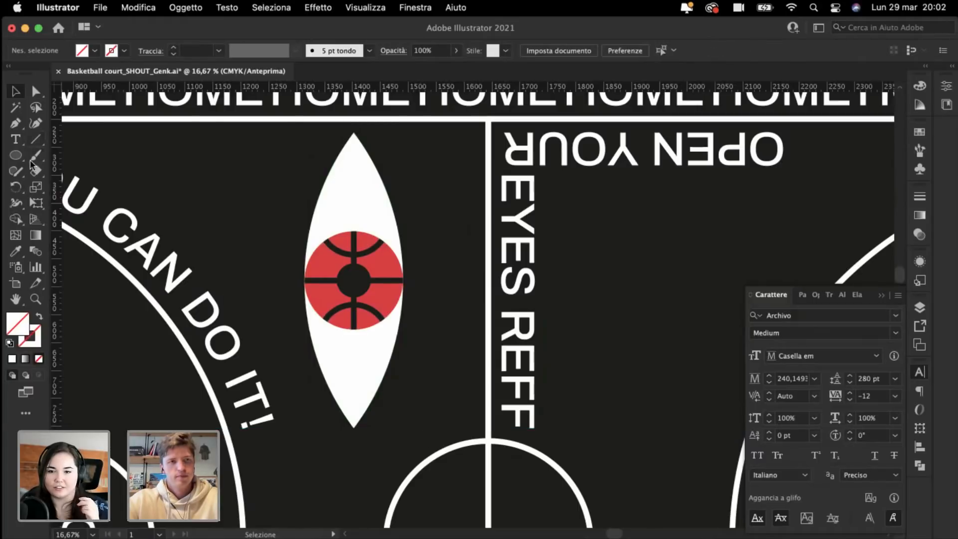
Step: Draw a rectangle from the eye's top anchor to the centre line and fill it with the hoop's blue
drag(17, 157, 74, 156)
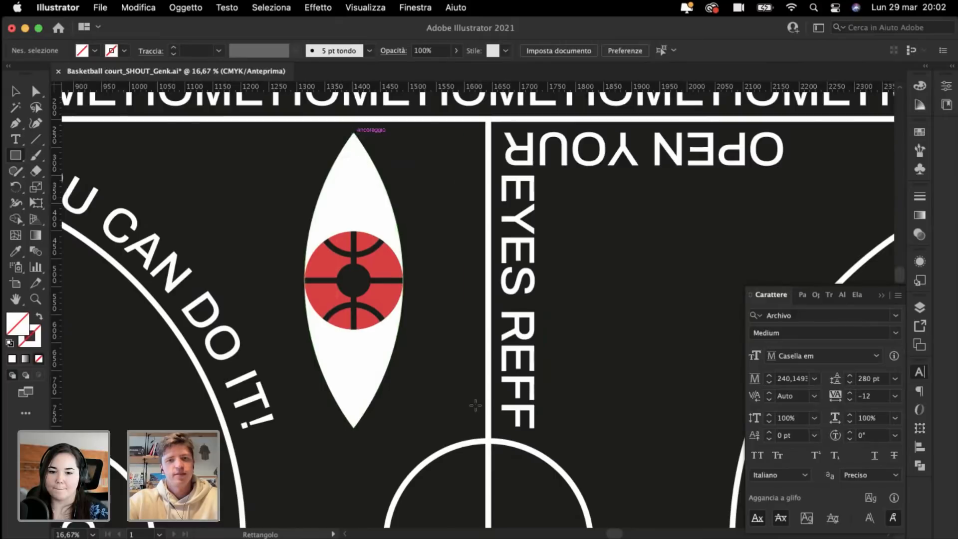
drag(354, 132, 488, 428)
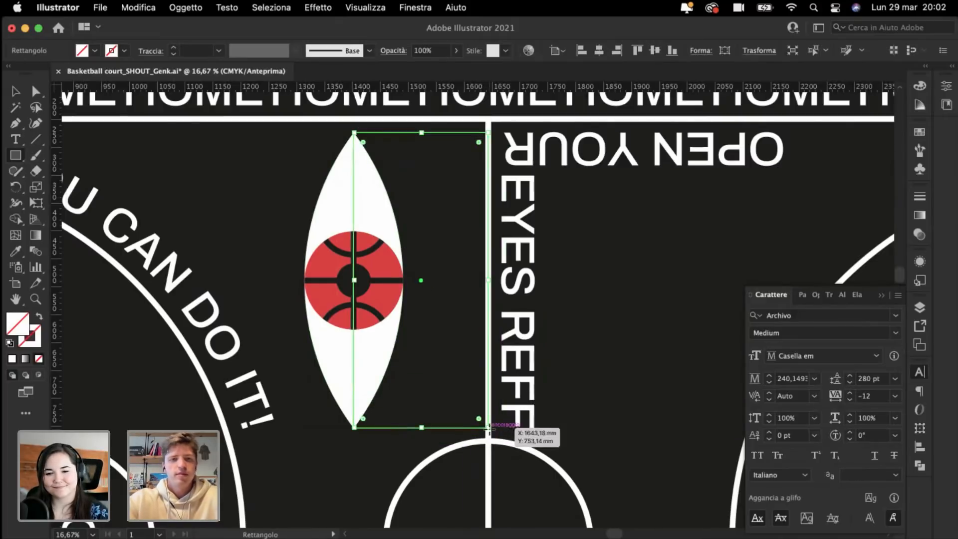
key(super+minus)
key(super+minus)
click(16, 251)
click(133, 284)
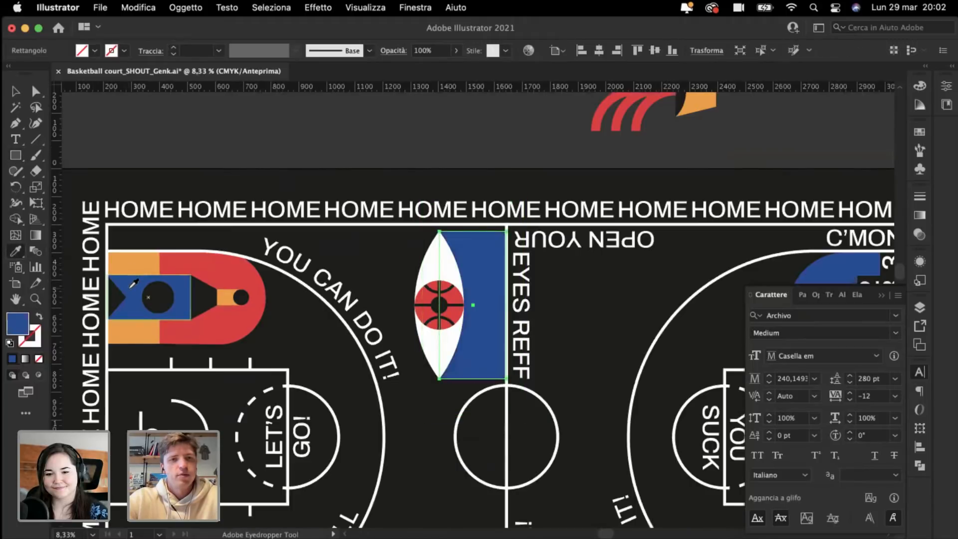
key(super+shift+a)
key(super+minus)
key(super+minus)
key(super+minus)
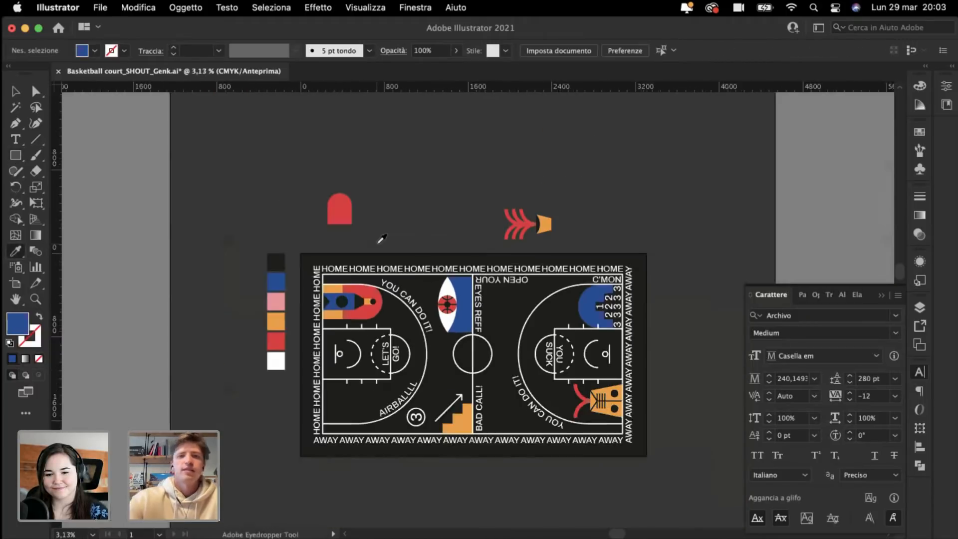
key(super+plus)
key(super+plus)
key(super+plus)
key(super+plus)
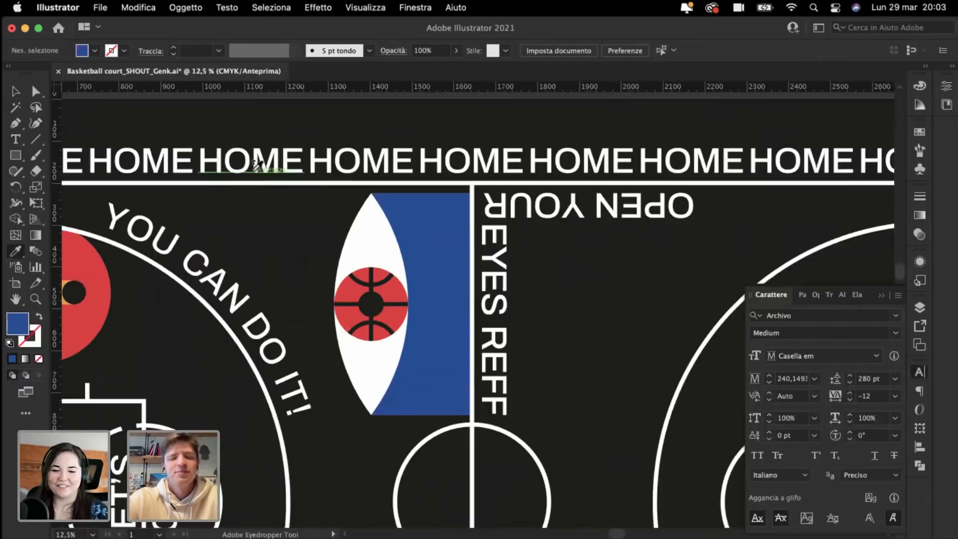
key(super+minus)
key(super+minus)
key(super+minus)
key(super+minus)
key(super+plus)
key(super+plus)
key(super+plus)
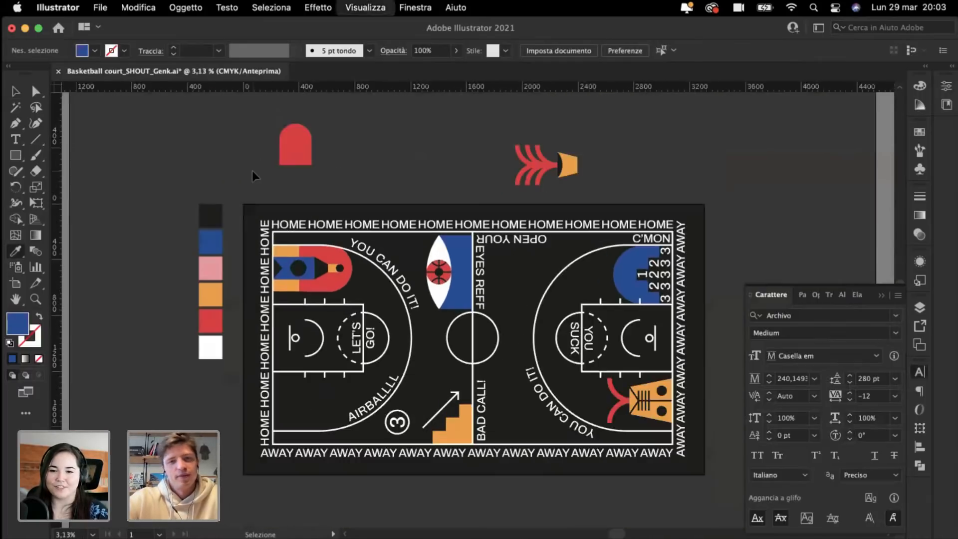
key(super+plus)
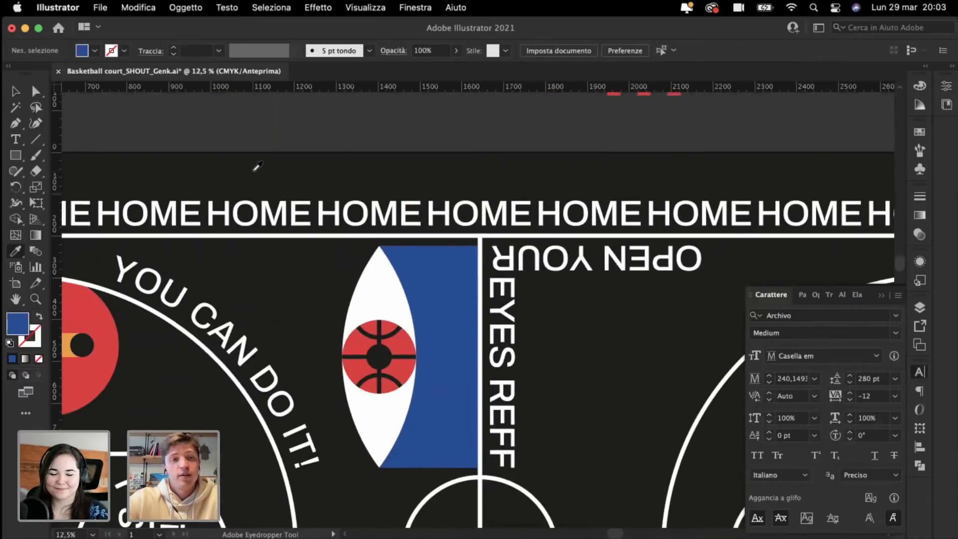
click(16, 92)
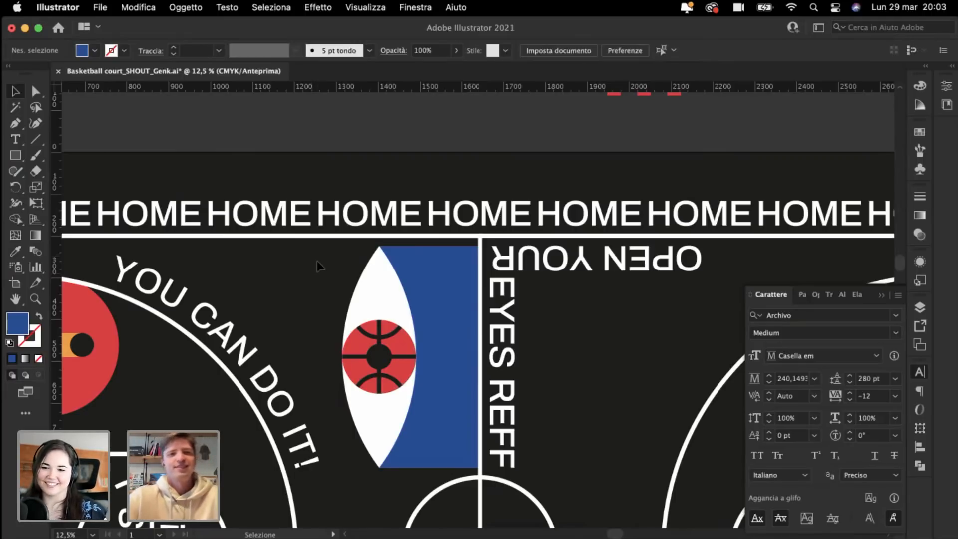
Step: Draw a circle over the blue half-circle in the top-right corner and give it the stairs' orange
scroll(319, 262, down, 2)
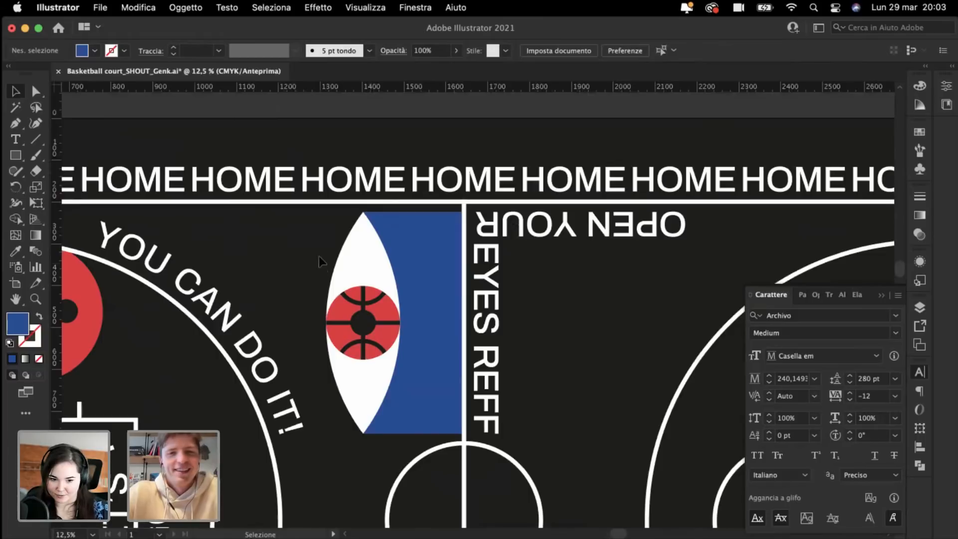
key(super+minus)
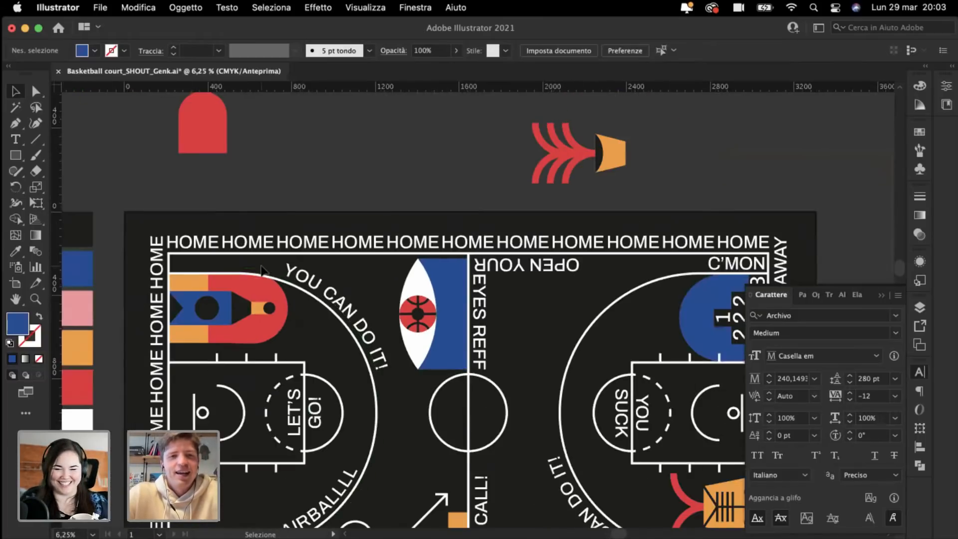
scroll(262, 270, down, 5)
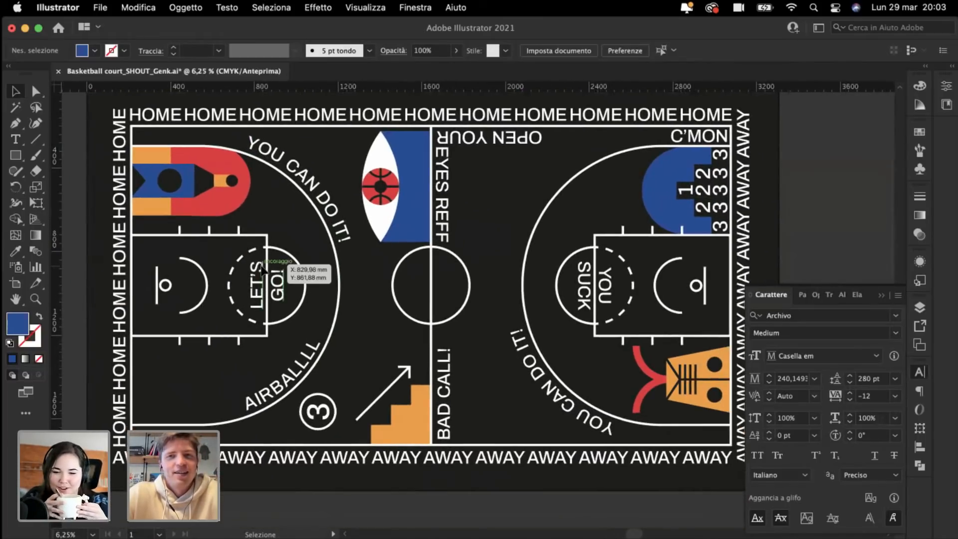
scroll(262, 269, right, 8)
key(super+plus)
scroll(262, 270, up, 5)
key(super+plus)
key(super+plus)
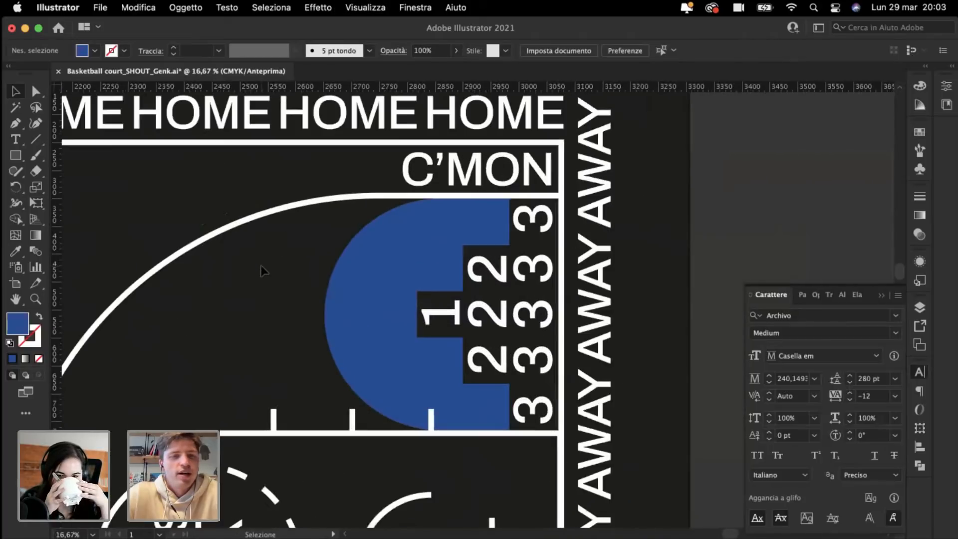
click(17, 158)
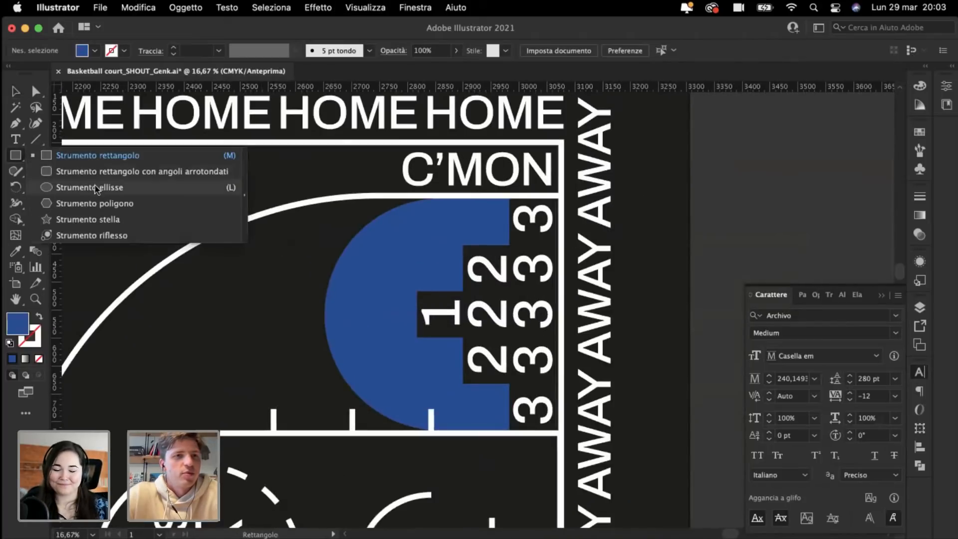
click(102, 192)
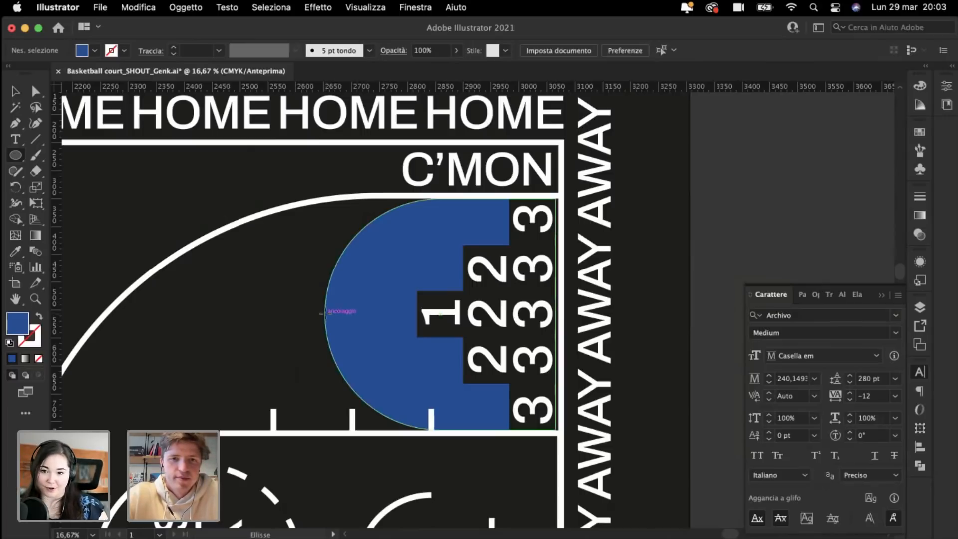
drag(324, 313, 404, 318)
key(super+minus)
key(super+minus)
key(super+minus)
key(i)
key(super+minus)
scroll(314, 364, down, 2)
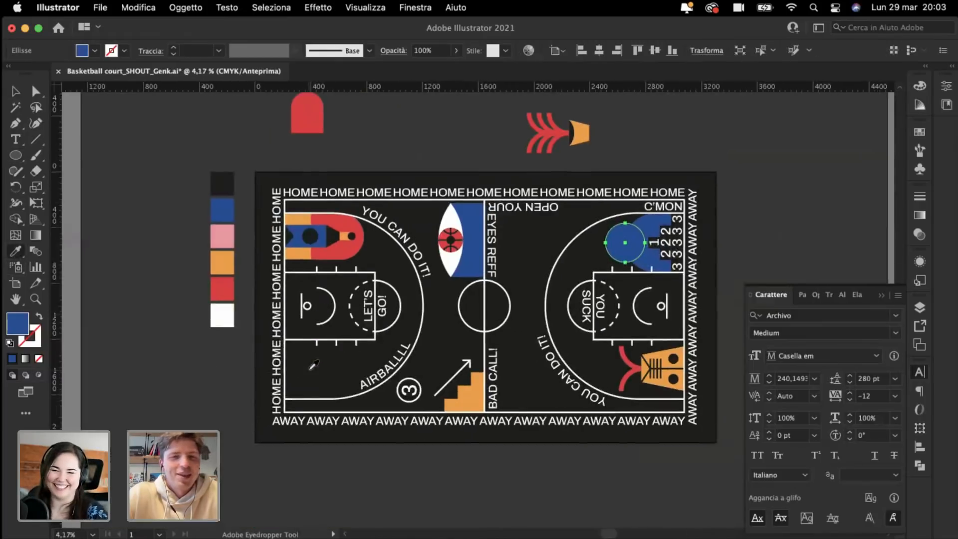
scroll(314, 364, down, 1)
click(477, 385)
Step: Try bringing the blue half-circle to the front, then undo it
key(super+shift+a)
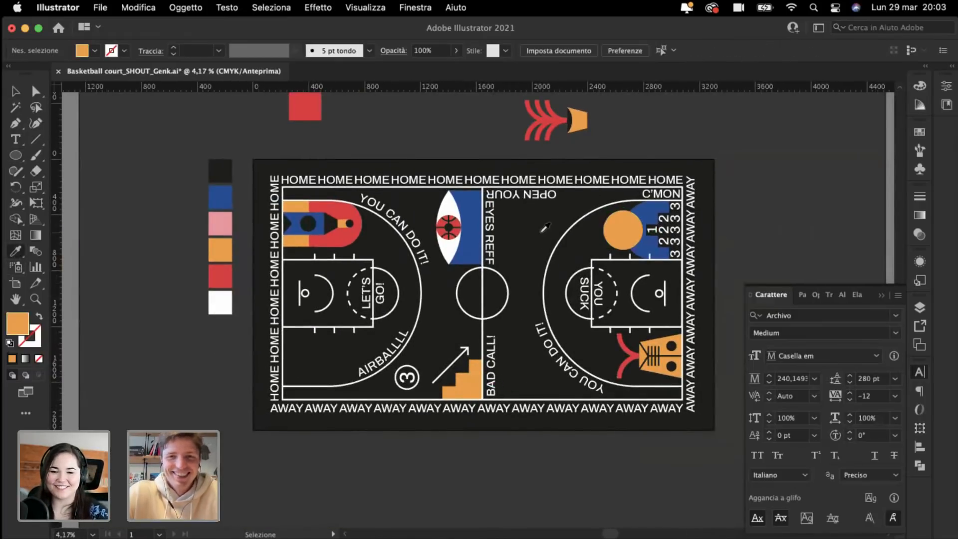
key(super+plus)
key(super+plus)
key(super+plus)
scroll(545, 227, up, 6)
scroll(545, 227, right, 4)
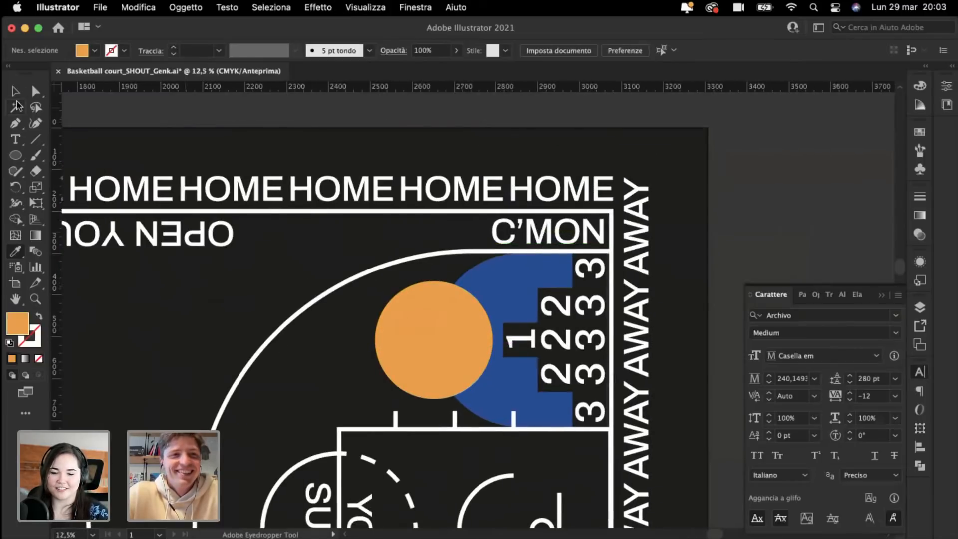
click(16, 91)
click(489, 288)
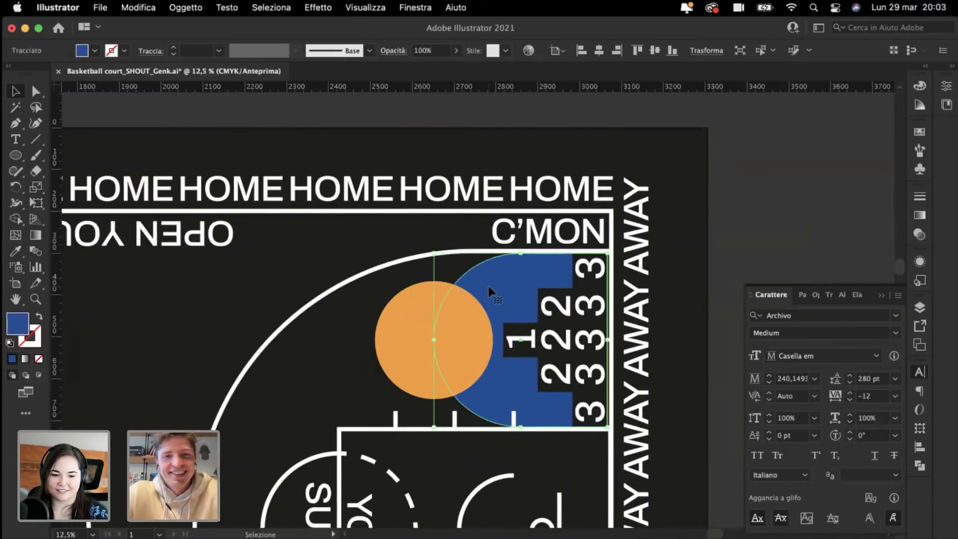
key(super+shift+bracketright)
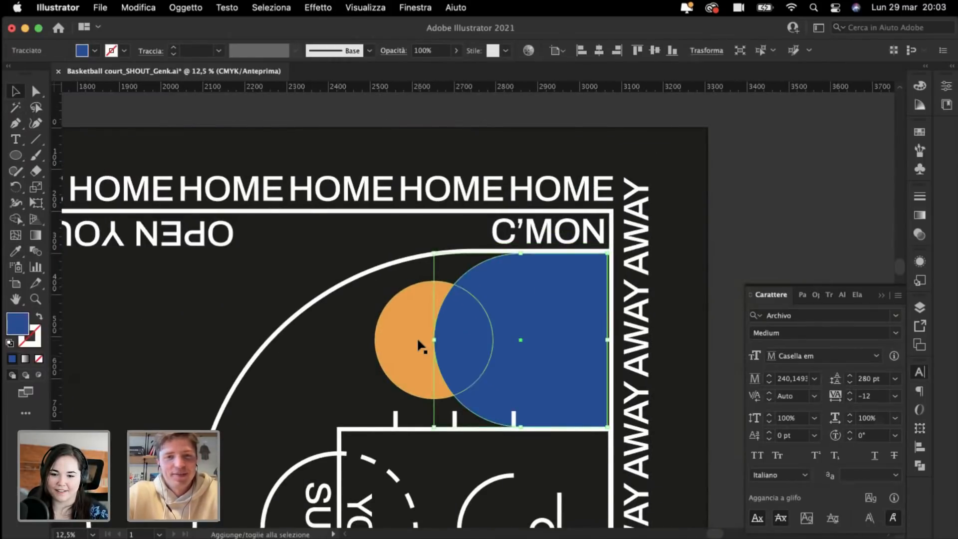
key(super+z)
click(351, 334)
Step: Recolour the blue half-circle with red sampled from the artwork, then undo the change
key(super+minus)
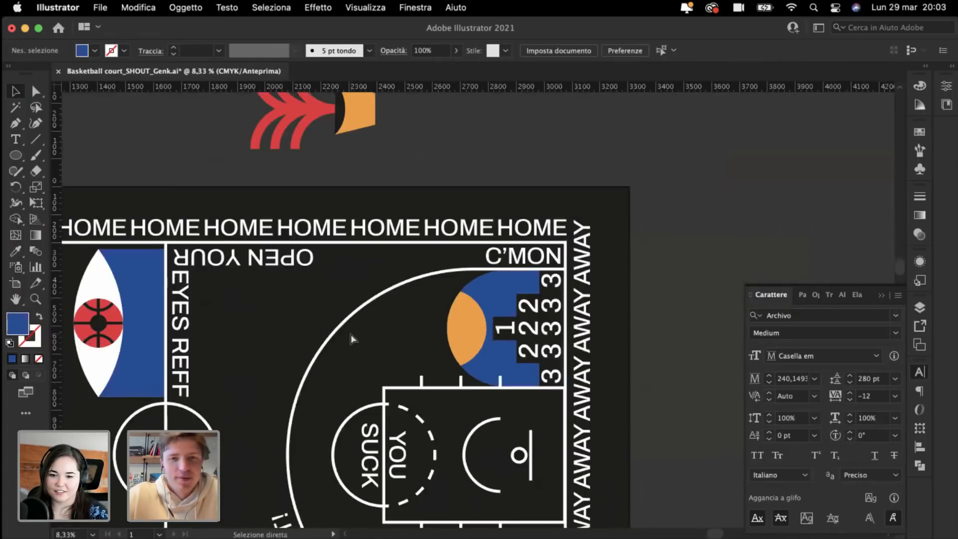
key(super+minus)
key(super+minus)
key(super+minus)
key(super+plus)
key(super+plus)
drag(650, 300, 329, 247)
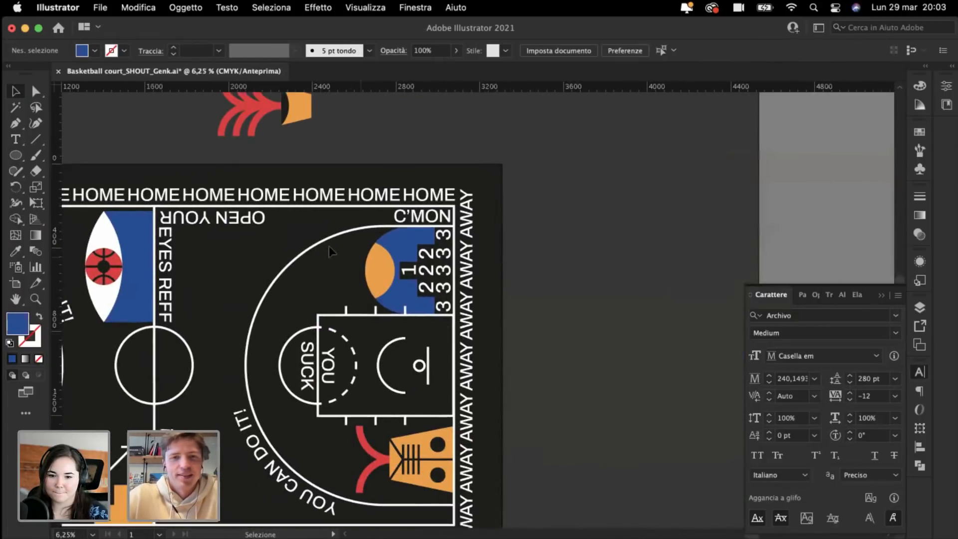
click(371, 268)
click(325, 270)
key(super+minus)
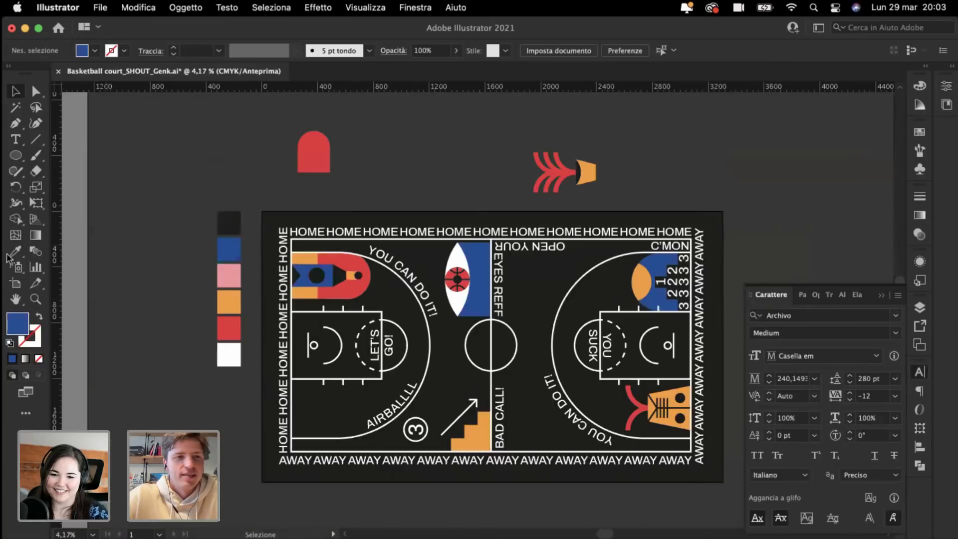
click(10, 253)
click(314, 169)
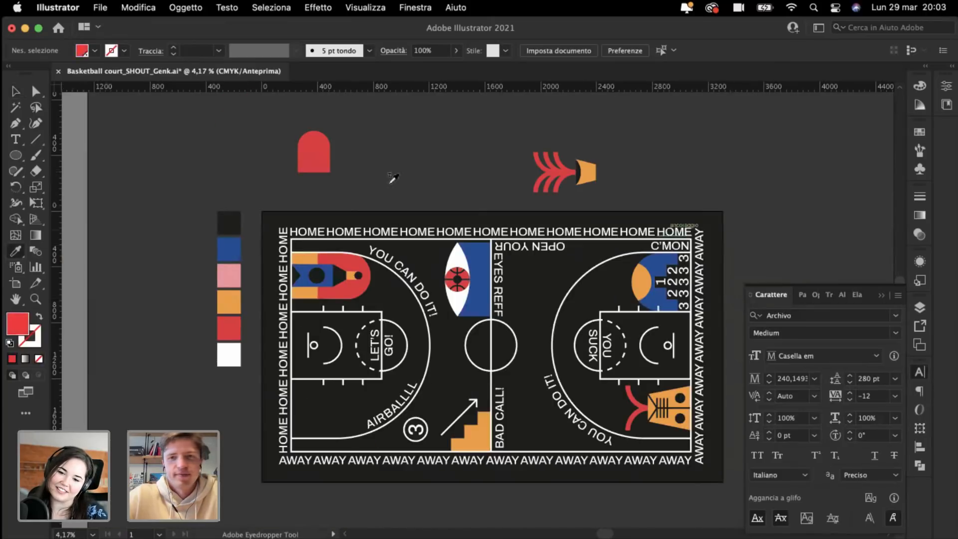
alt+click(647, 250)
key(super+plus)
key(super+plus)
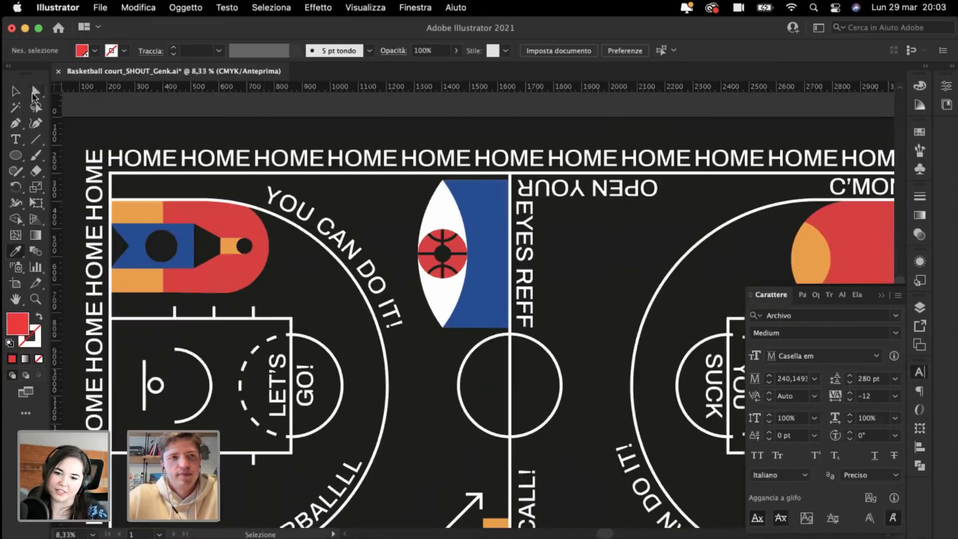
scroll(688, 256, right, 10)
key(super+z)
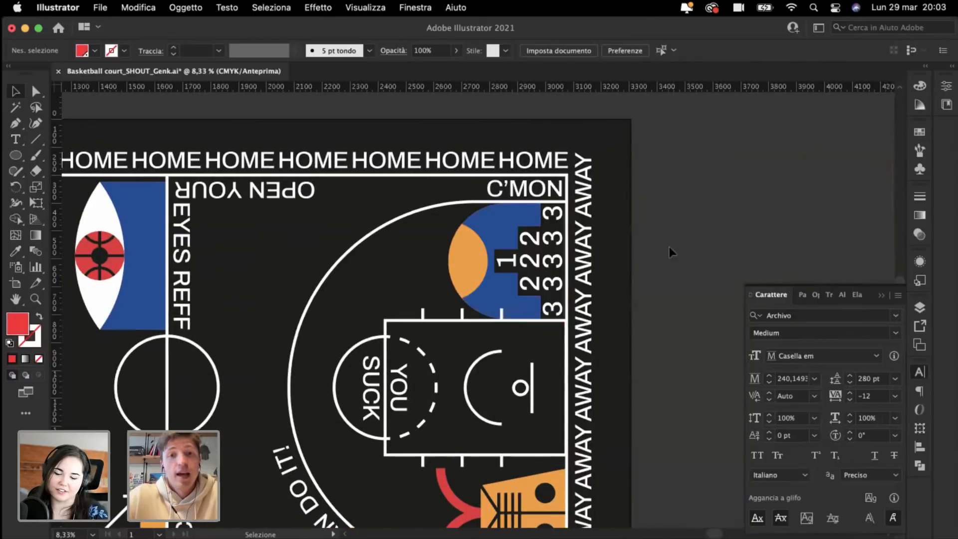
Step: Enter isolation mode on the blue half-circle
scroll(415, 203, up, 2)
scroll(415, 203, up, 4)
scroll(342, 168, right, 2)
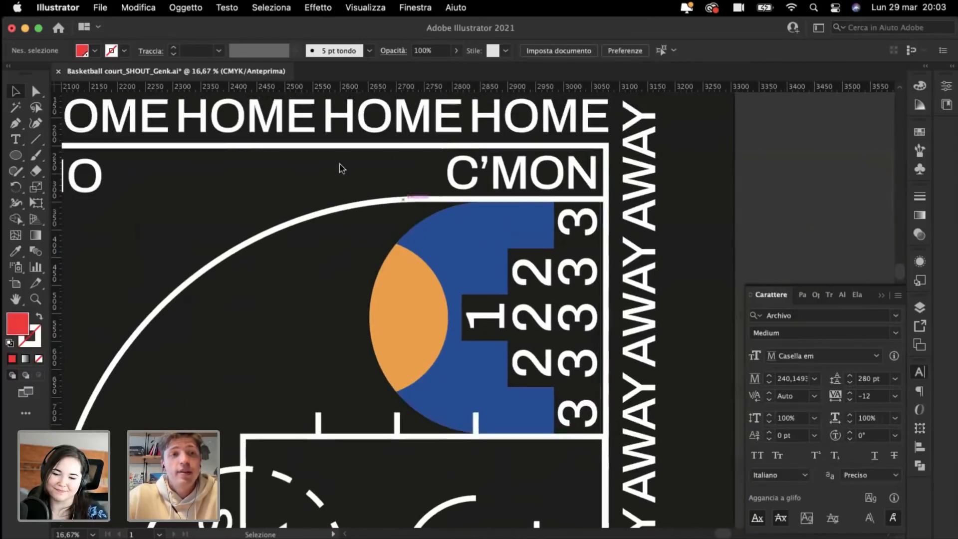
double_click(482, 279)
Step: Fill the isolated half-circle with the sampled red and exit isolation mode
scroll(465, 274, down, 3)
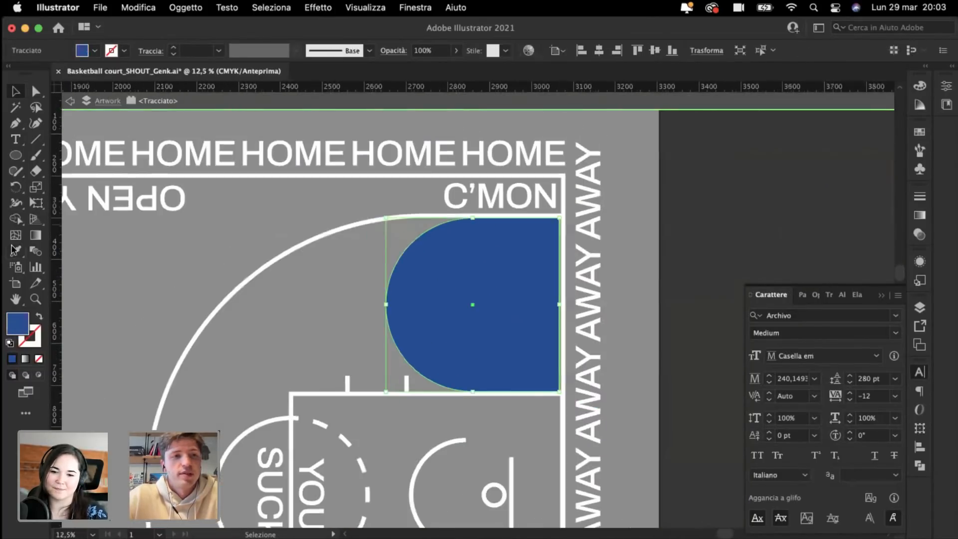
click(103, 308)
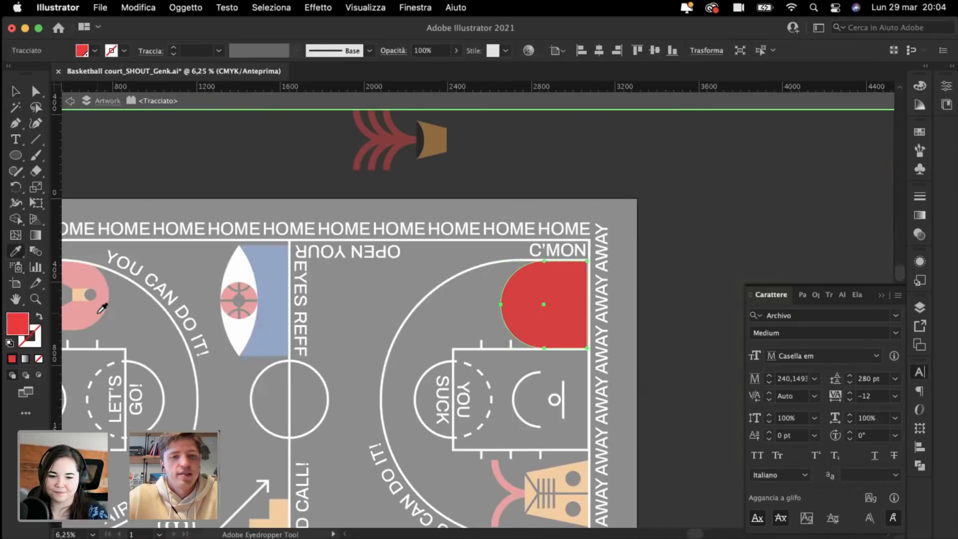
key(Escape)
key(v)
click(210, 195)
scroll(544, 304, up, 3)
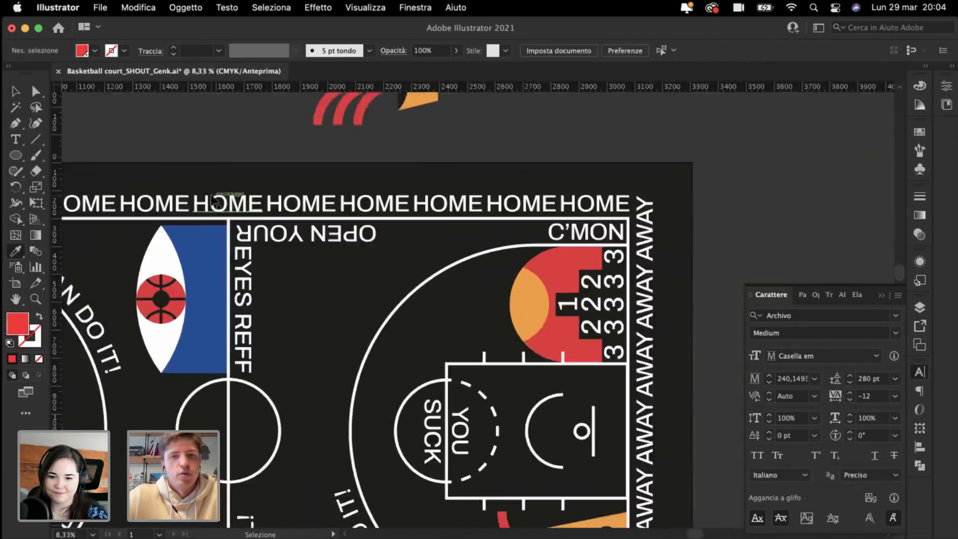
Step: Stretch the orange circle inside the clipped group wider to the right
click(14, 91)
key(super+plus)
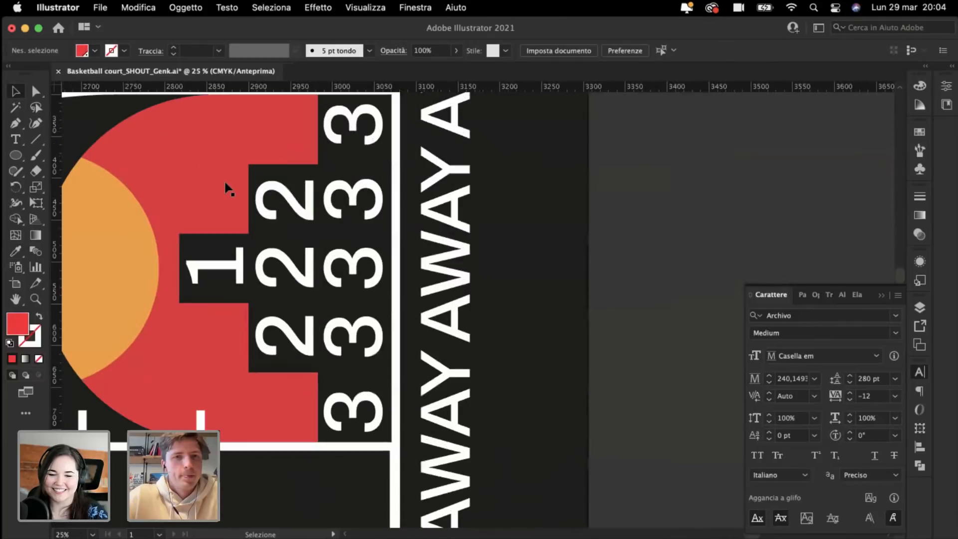
scroll(257, 235, left, 3)
double_click(276, 304)
click(263, 283)
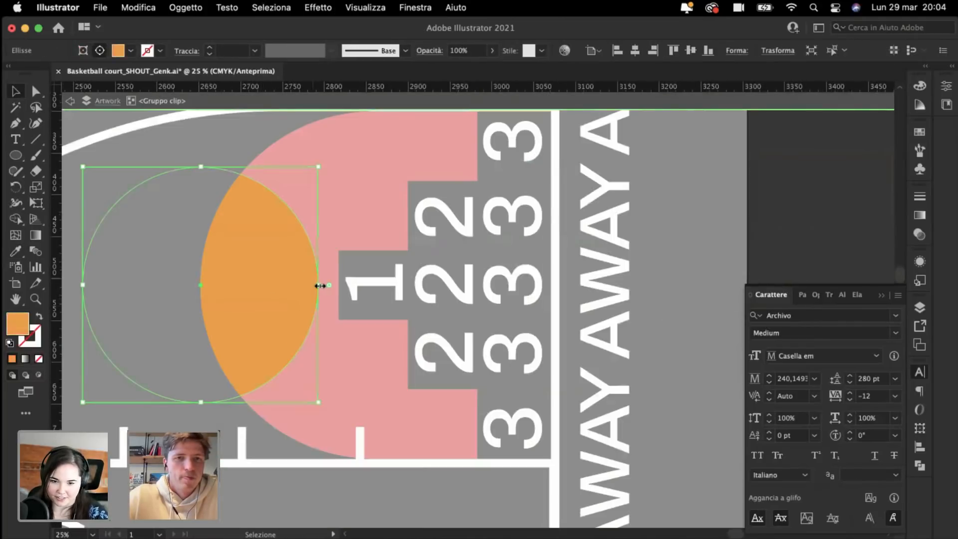
drag(320, 287, 371, 300)
key(Escape)
Step: Shift the orange circle left inside the red half-circle
key(super+minus)
key(super+minus)
key(super+plus)
key(super+plus)
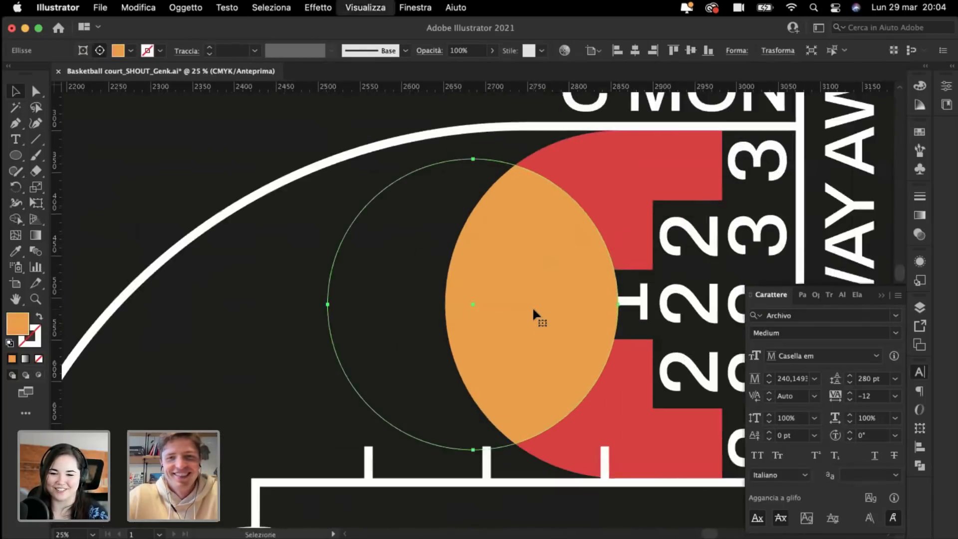
scroll(532, 307, right, 3)
click(504, 295)
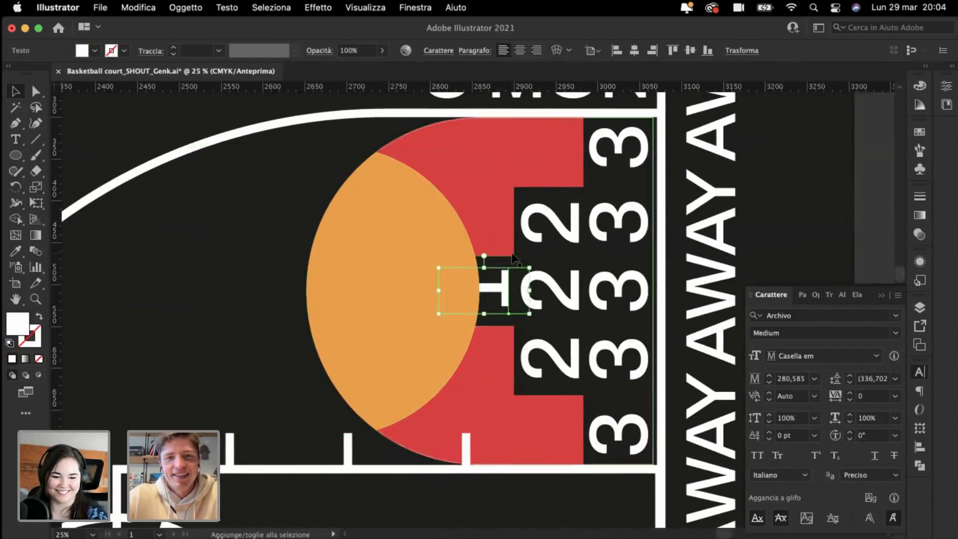
key(super+minus)
key(super+plus)
double_click(407, 281)
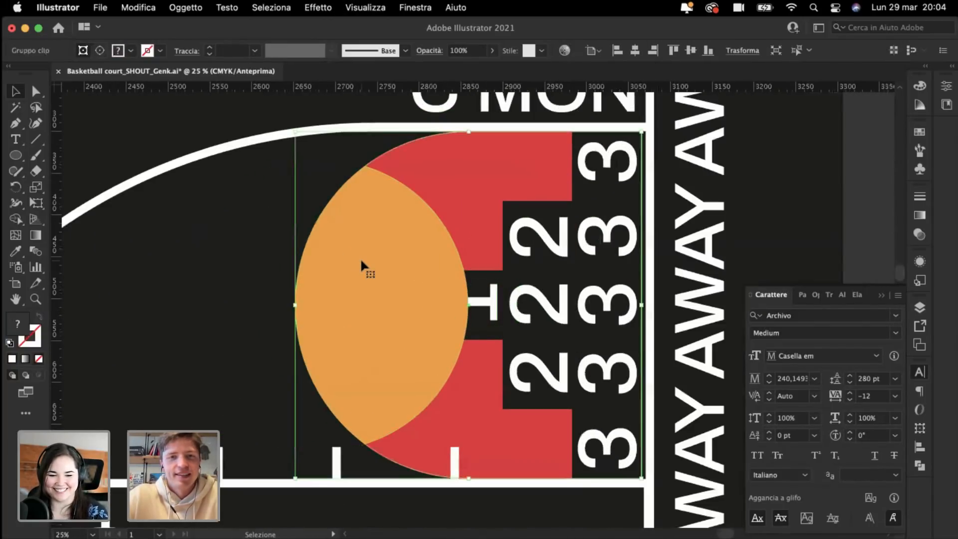
drag(380, 290, 333, 291)
key(Escape)
key(super+minus)
key(super+minus)
key(super+minus)
key(super+minus)
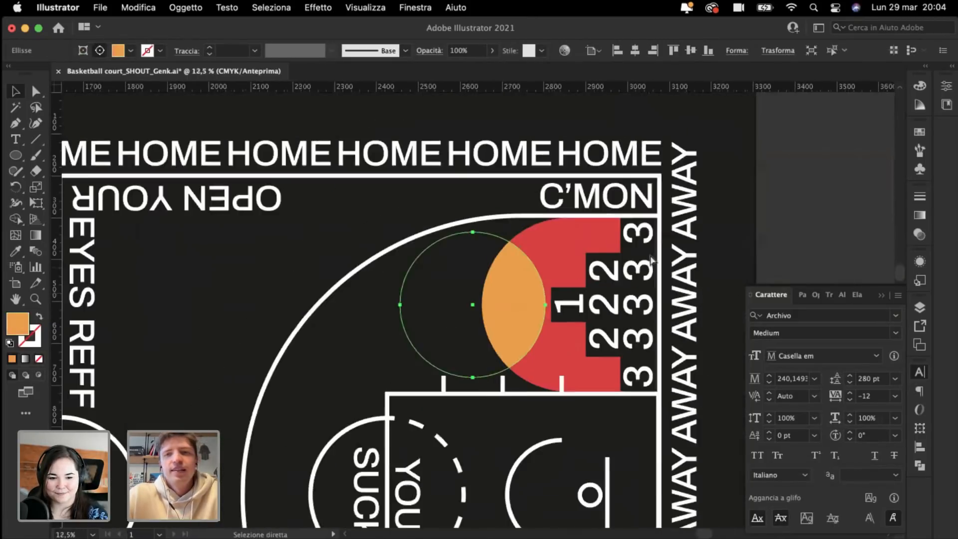
scroll(736, 204, up, 5)
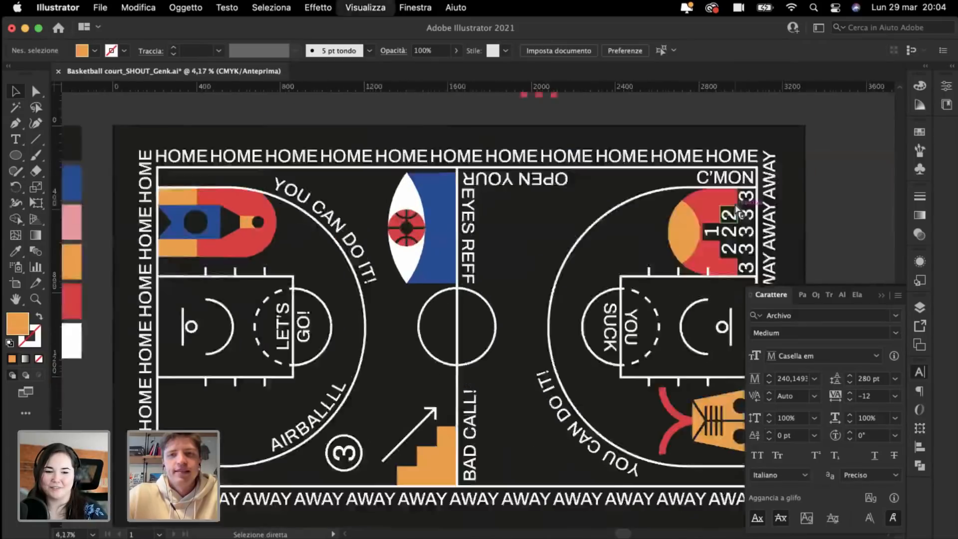
scroll(566, 260, left, 3)
scroll(566, 259, down, 1)
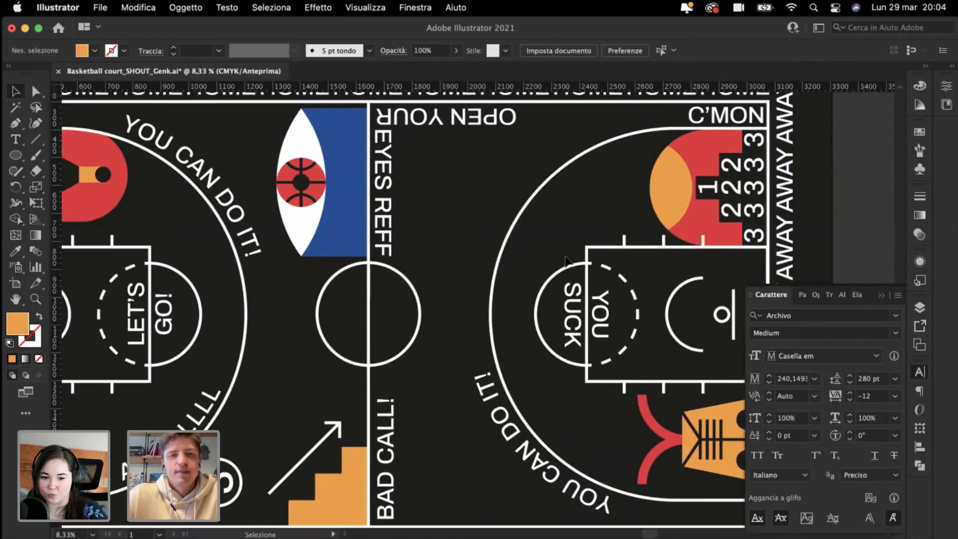
scroll(566, 260, down, 3)
scroll(566, 260, right, 3)
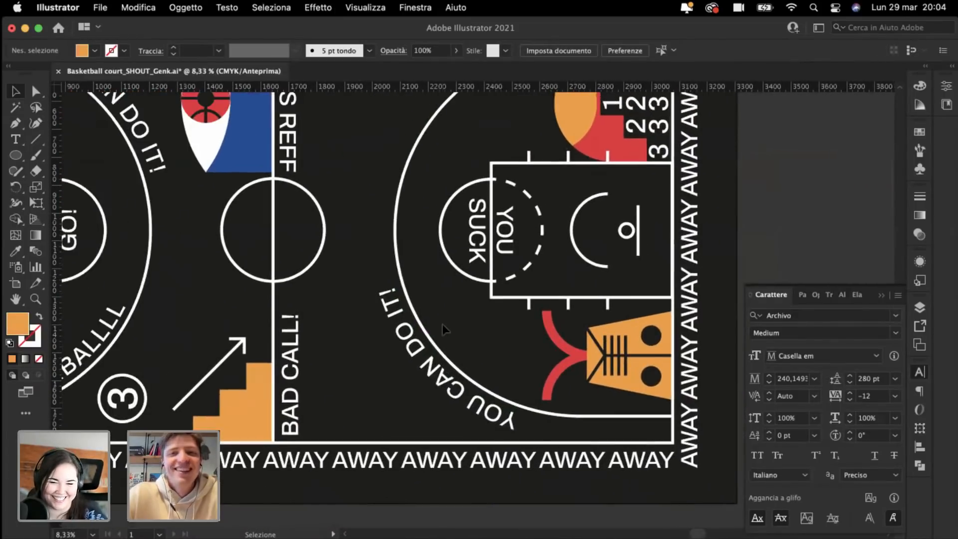
scroll(443, 324, up, 3)
scroll(442, 324, left, 2)
scroll(442, 325, left, 6)
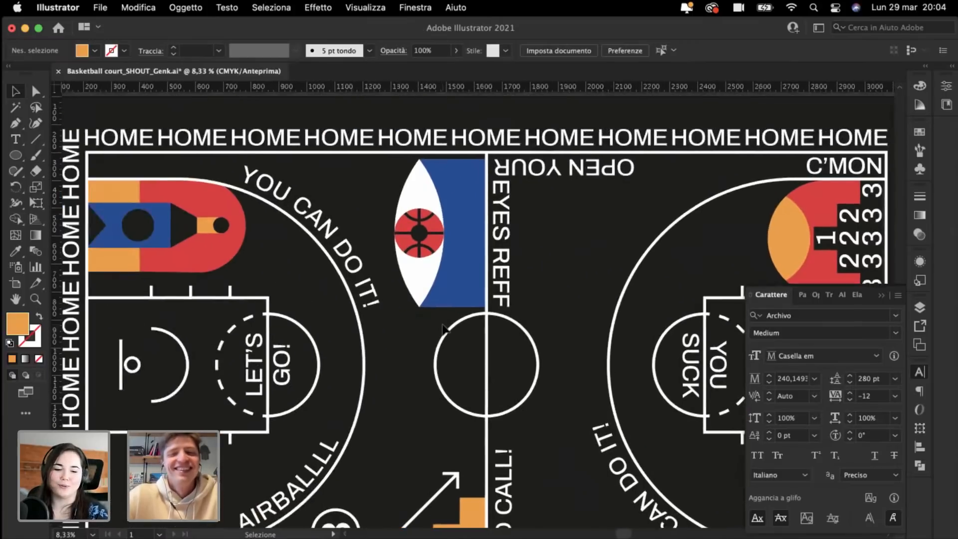
scroll(443, 325, up, 2)
Step: Draw a circle with the white outline style and fit it onto the centre circle
key(super+plus)
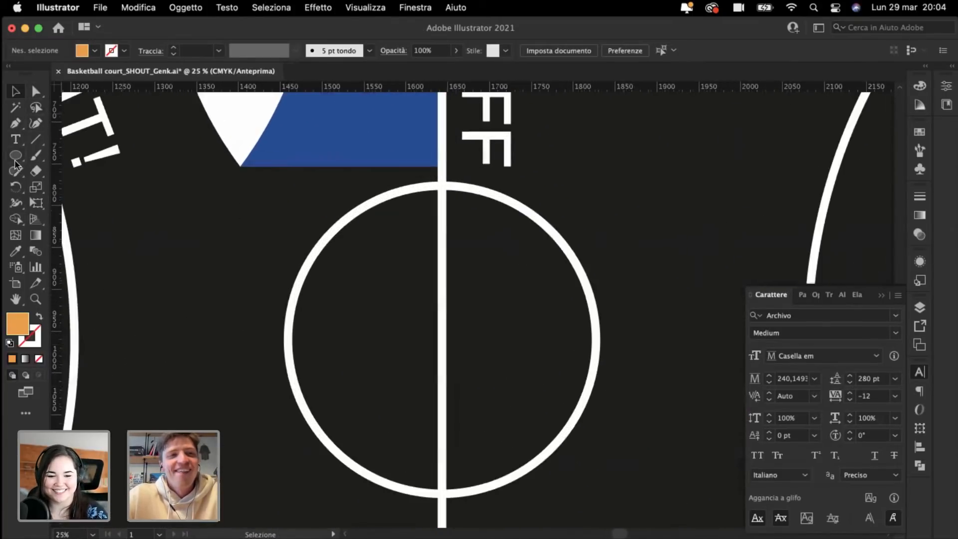
click(15, 158)
key(super+minus)
key(super+minus)
key(super+plus)
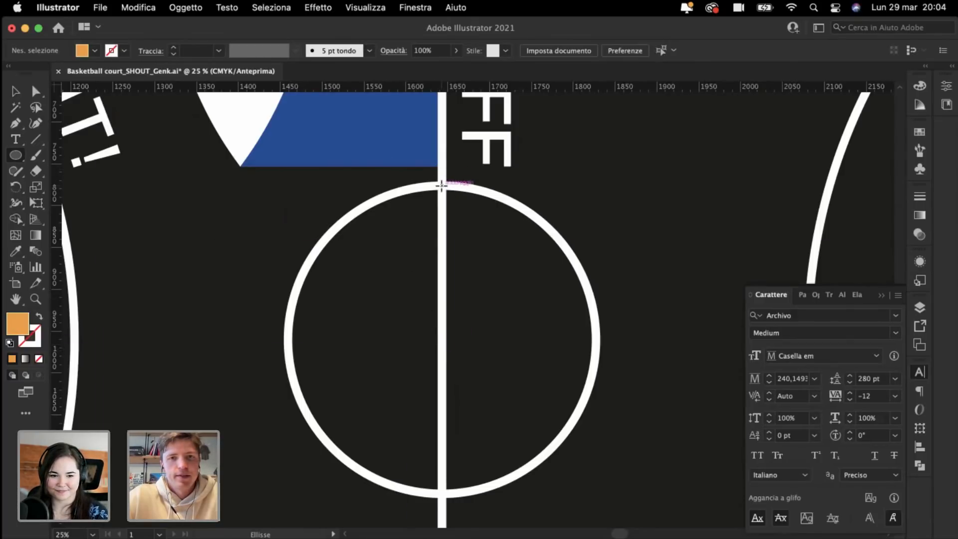
drag(441, 187, 481, 469)
drag(497, 484, 439, 494)
key(i)
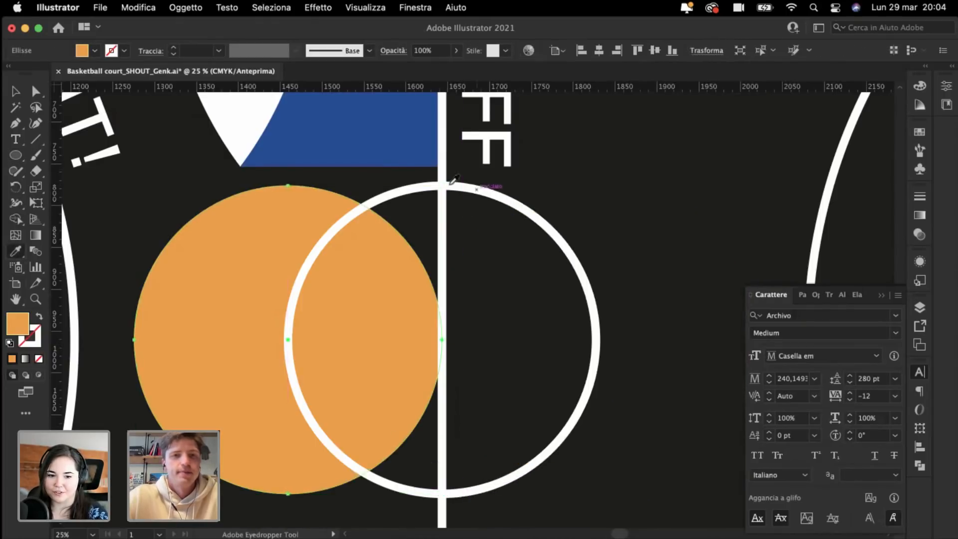
click(418, 187)
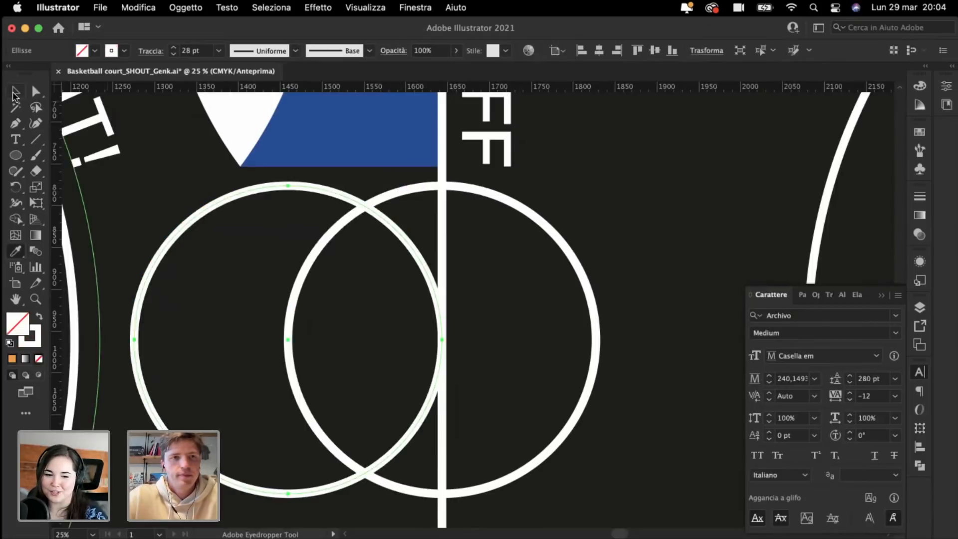
click(15, 92)
drag(186, 227, 337, 243)
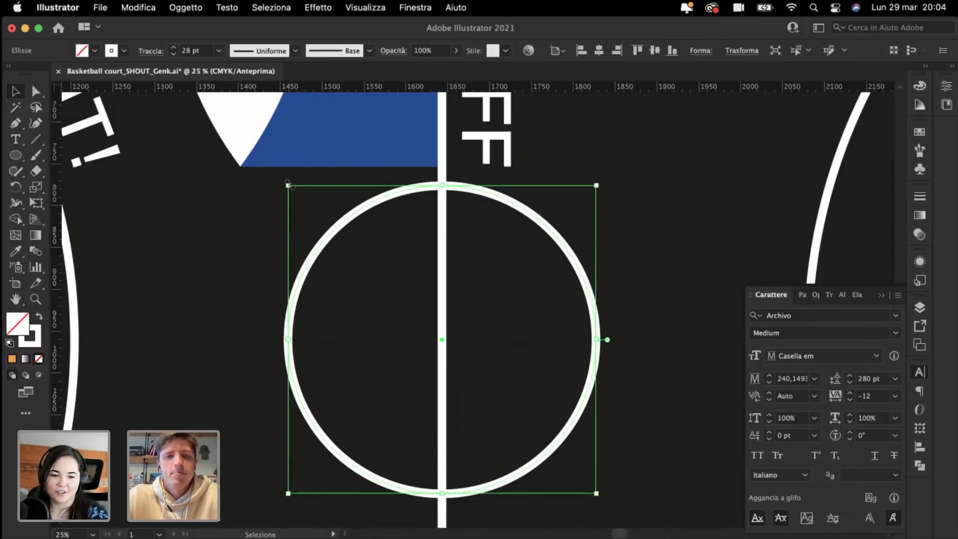
drag(288, 185, 326, 202)
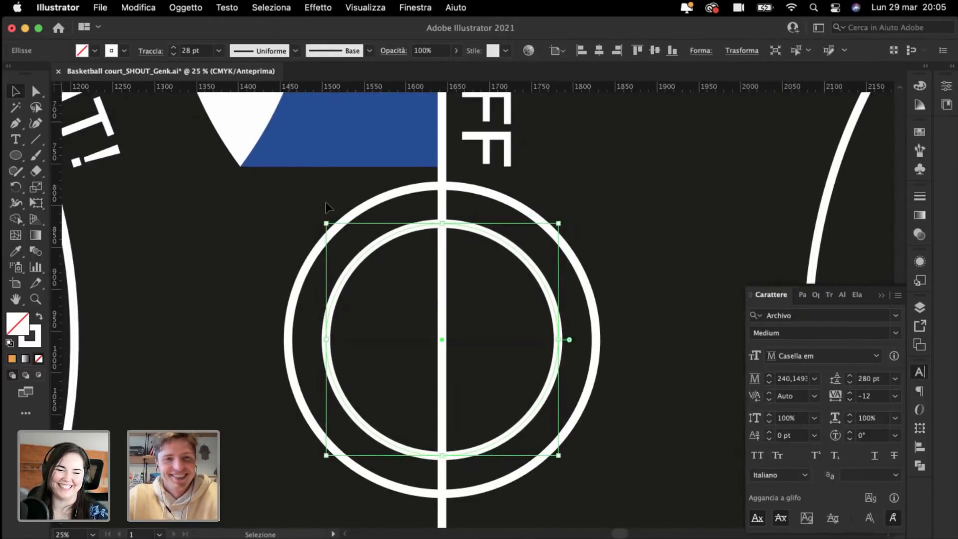
Step: Paste a copy in front and scale it down concentrically to about 176,7 mm
key(super+c)
key(super+f)
key(super+d)
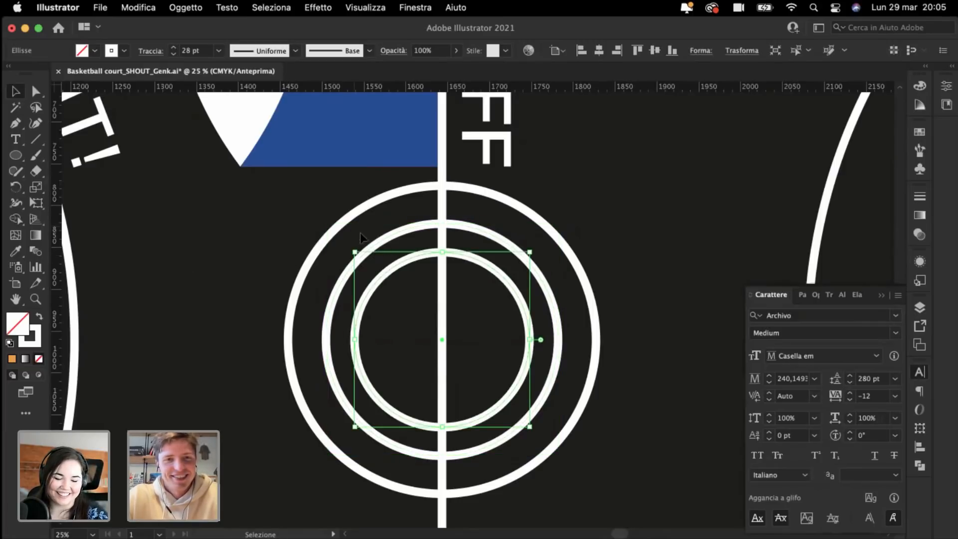
drag(357, 252, 367, 252)
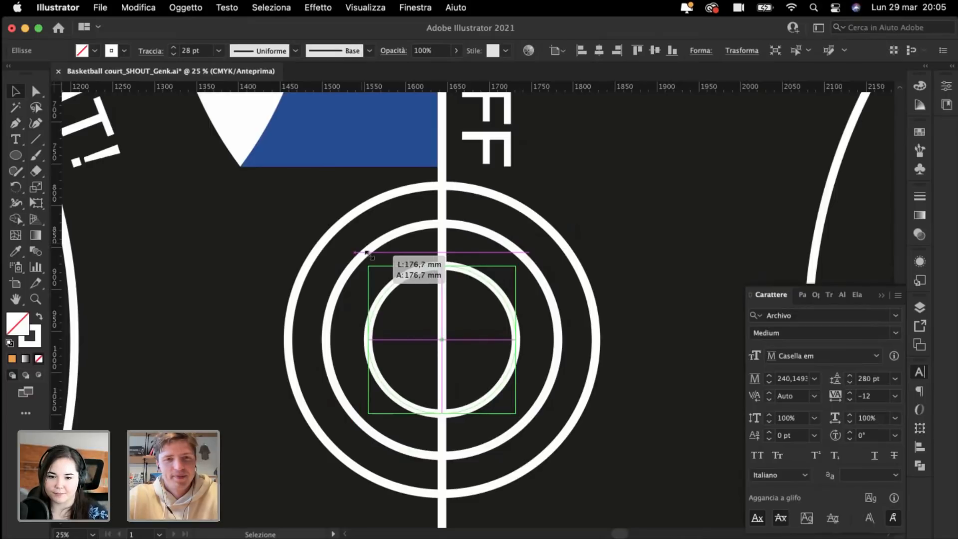
drag(366, 254, 366, 252)
click(251, 265)
key(super+minus)
key(super+minus)
key(super+minus)
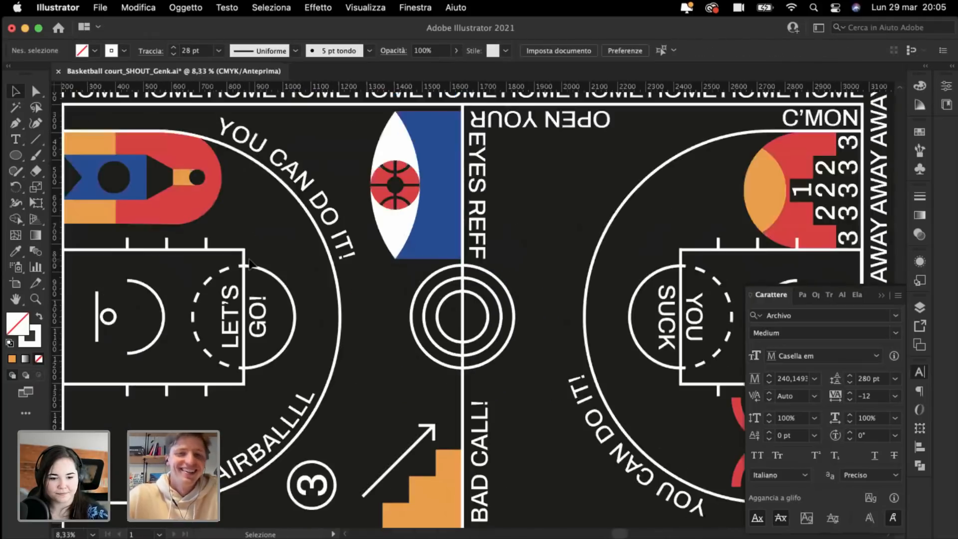
Step: Sketch a V path from the outer ring to the inner ring, then delete it
key(super+plus)
key(super+plus)
key(super+plus)
key(super+plus)
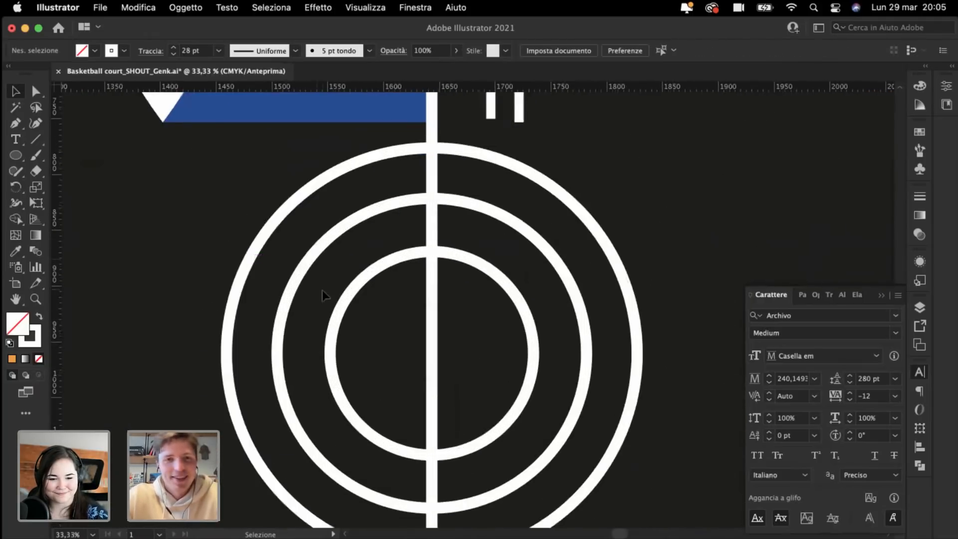
click(353, 289)
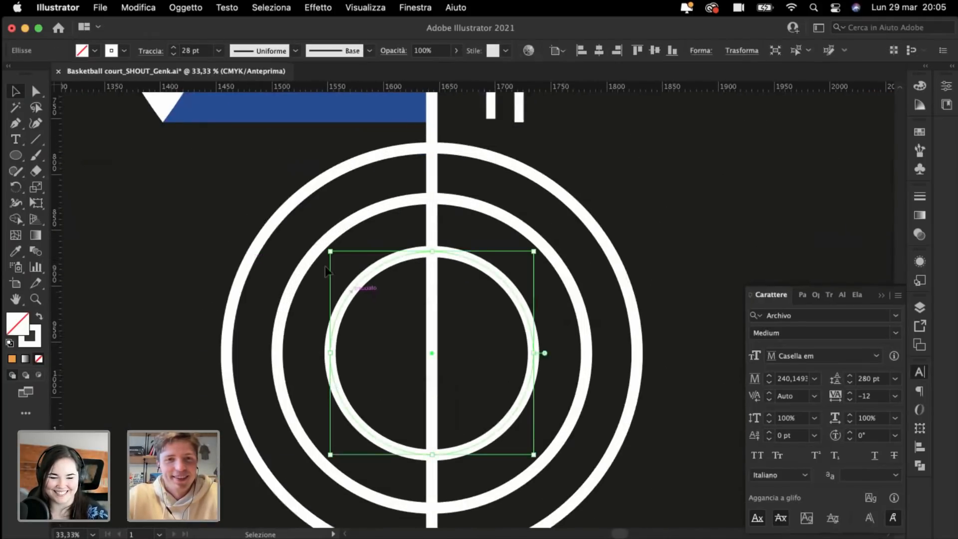
click(187, 167)
key(backslash)
key(super+minus)
key(super+plus)
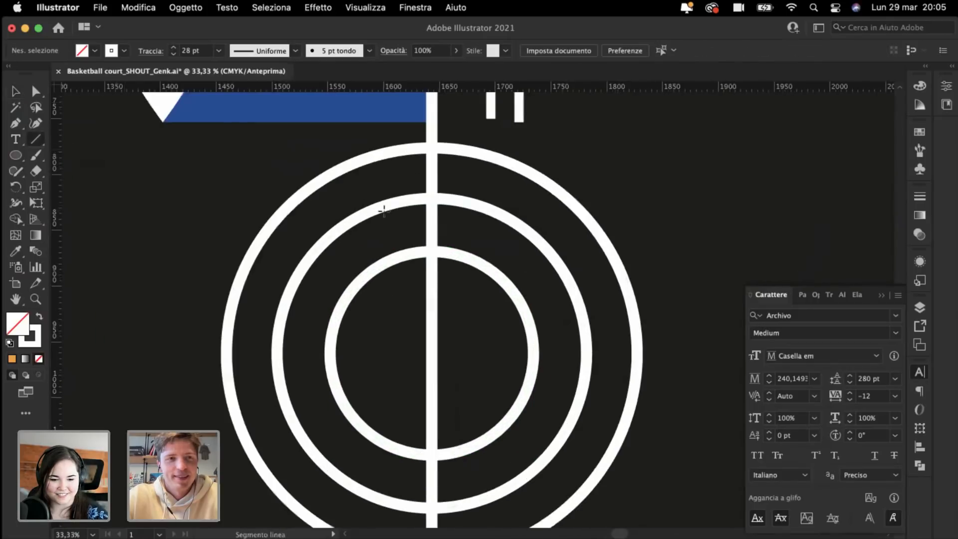
key(super+plus)
key(p)
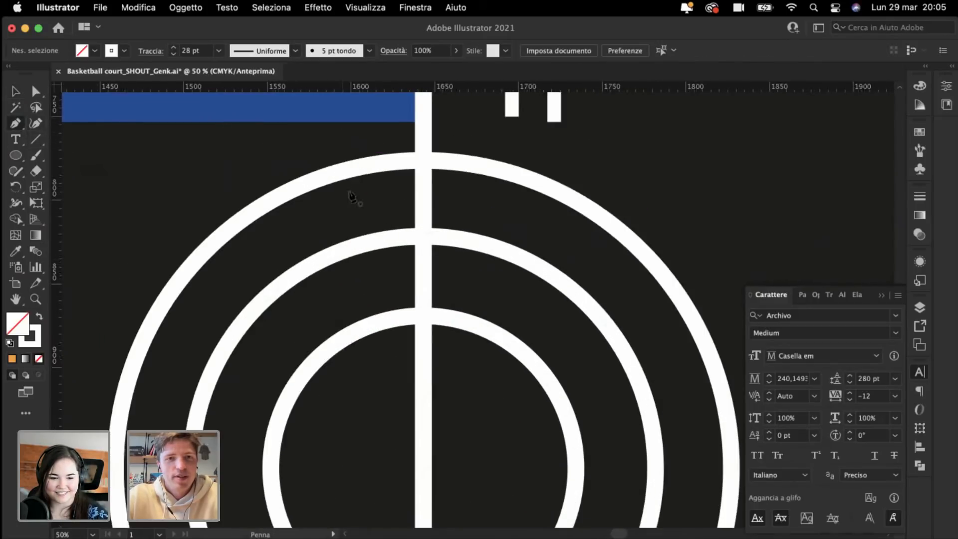
click(356, 169)
click(423, 317)
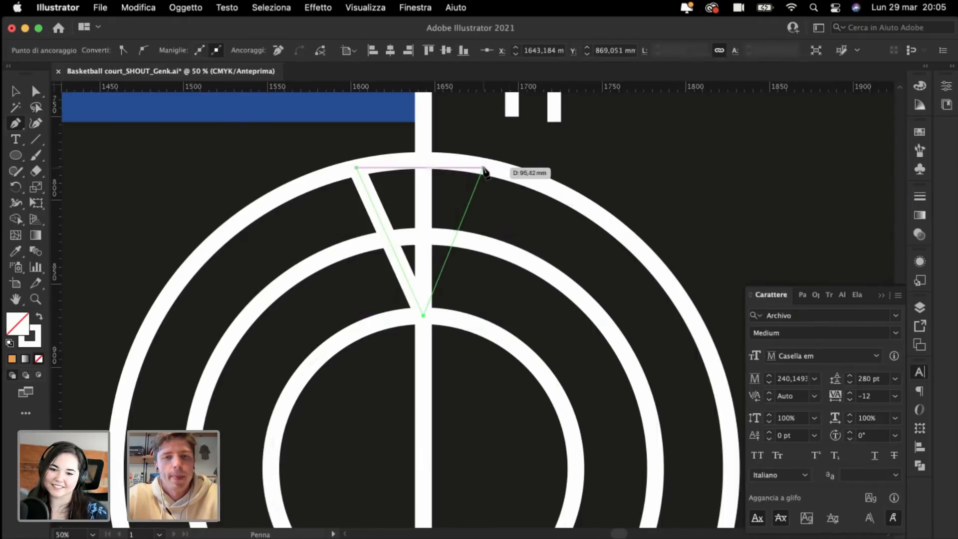
click(483, 168)
key(BackSpace)
key(BackSpace)
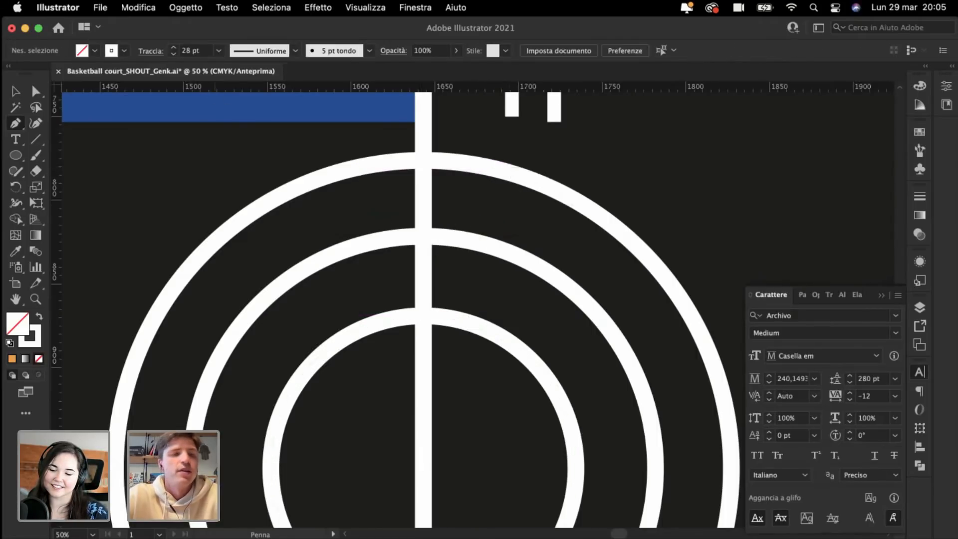
Step: Create a 3-sided polygon, flip it upside down, and stretch it between the rings
click(16, 156)
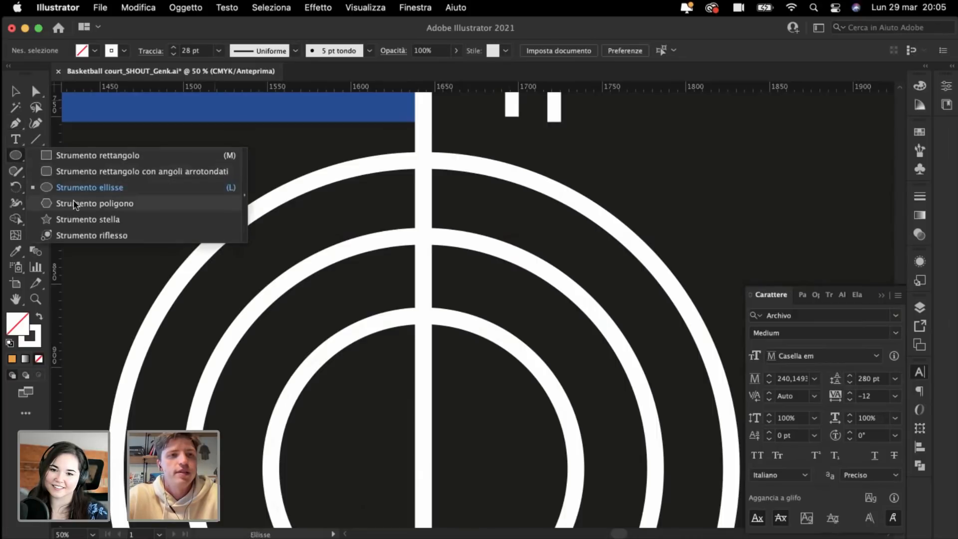
click(73, 203)
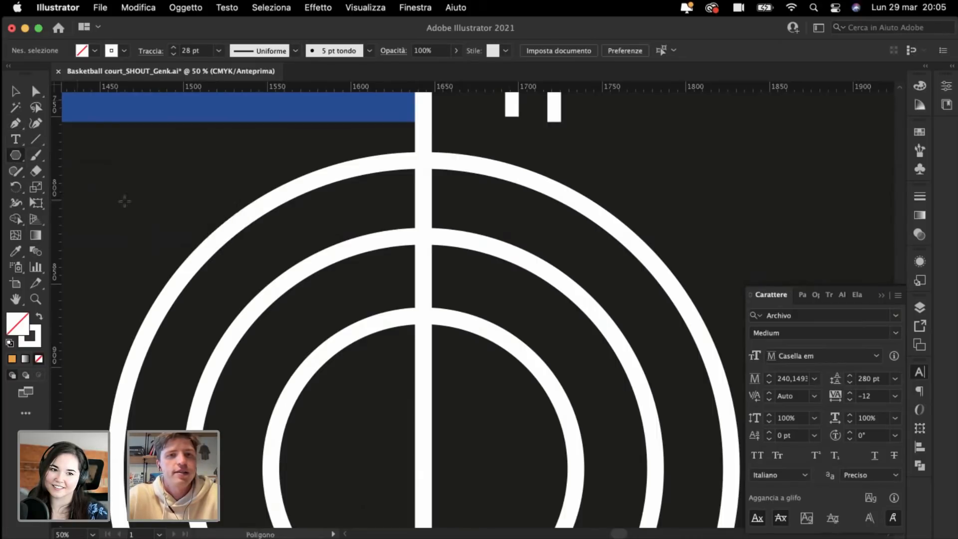
click(423, 160)
click(455, 316)
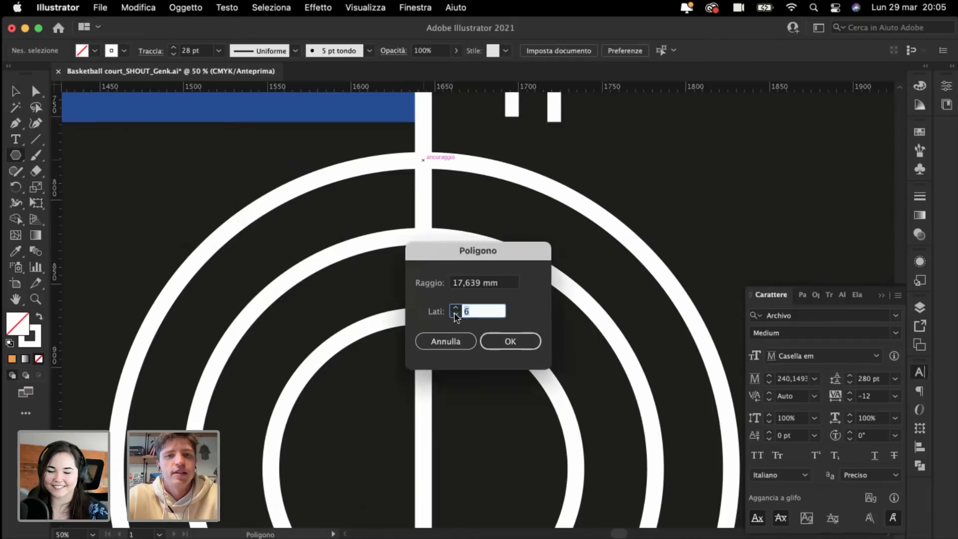
key(Return)
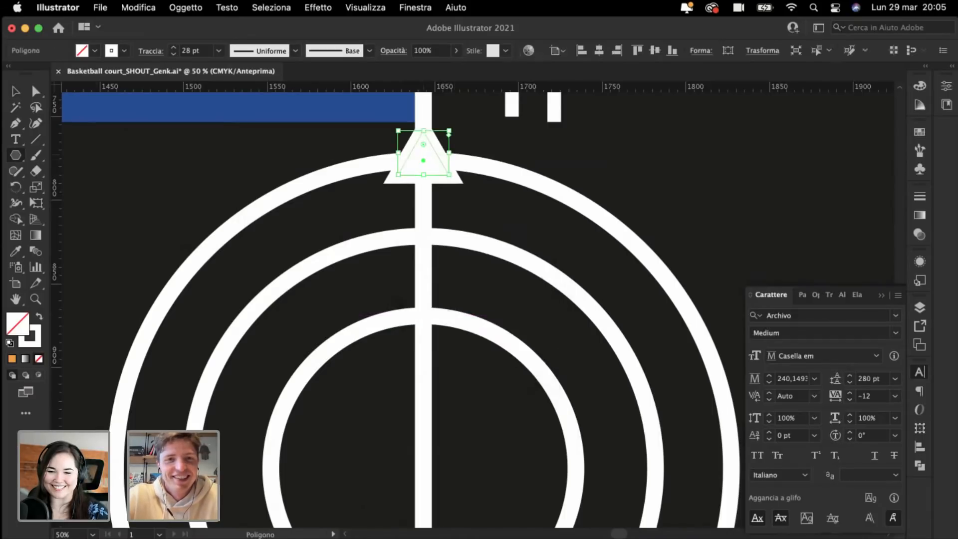
click(16, 91)
drag(426, 180, 452, 212)
scroll(335, 175, up, 4)
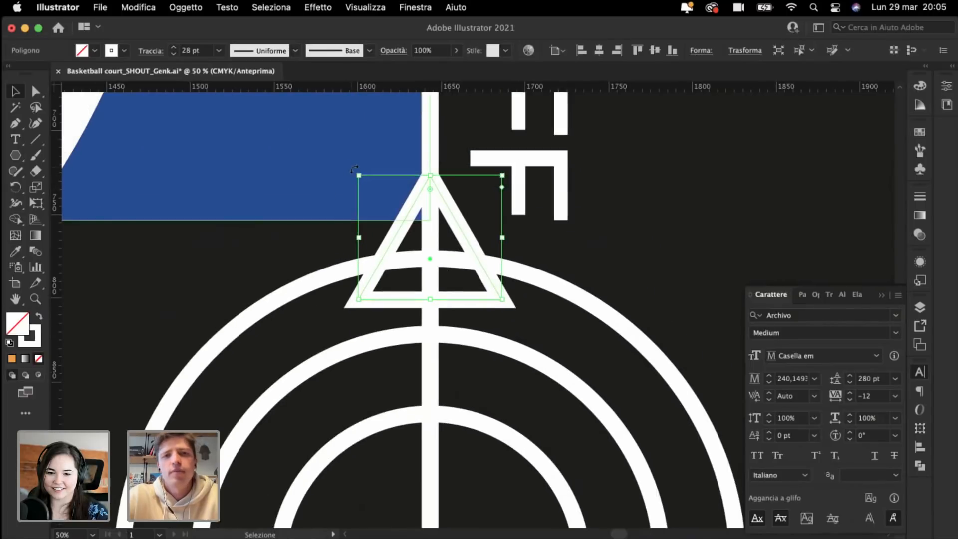
drag(368, 176, 492, 387)
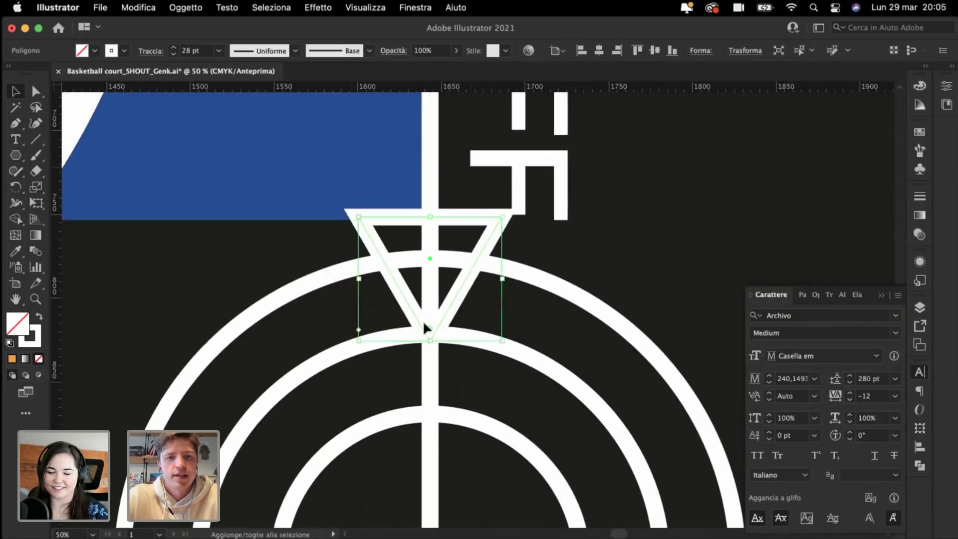
drag(395, 278, 398, 354)
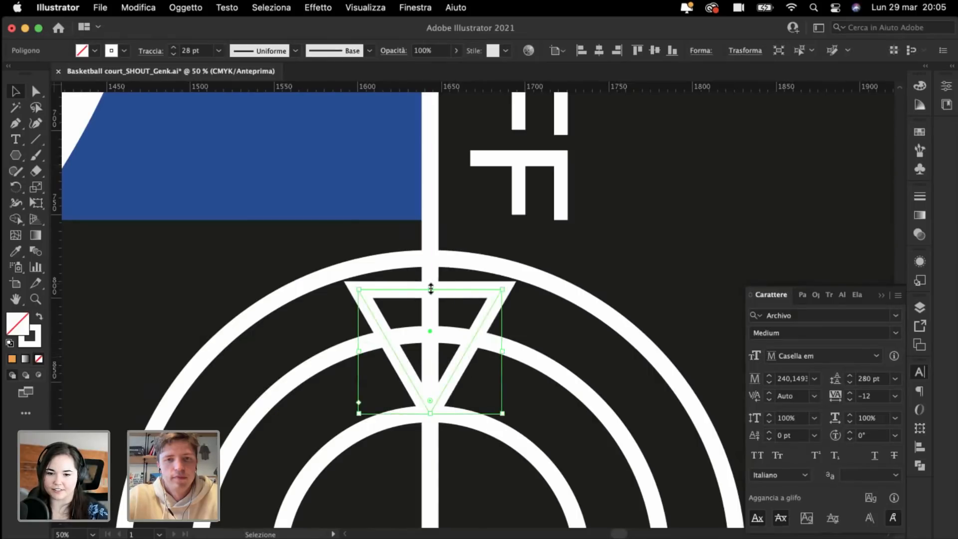
drag(431, 289, 430, 271)
Step: Remove the triangle's top edge with Direct Selection to leave an open V
click(37, 95)
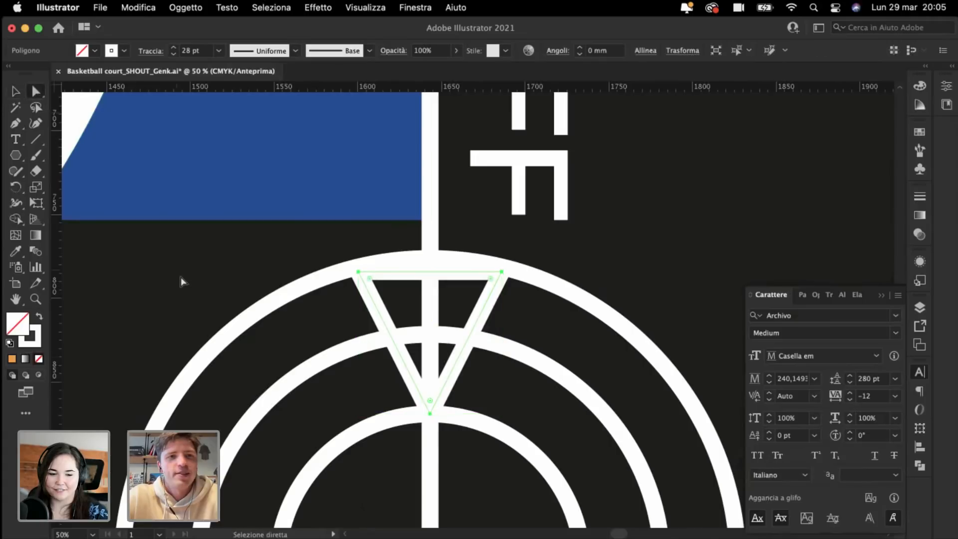
click(400, 297)
click(413, 272)
click(189, 283)
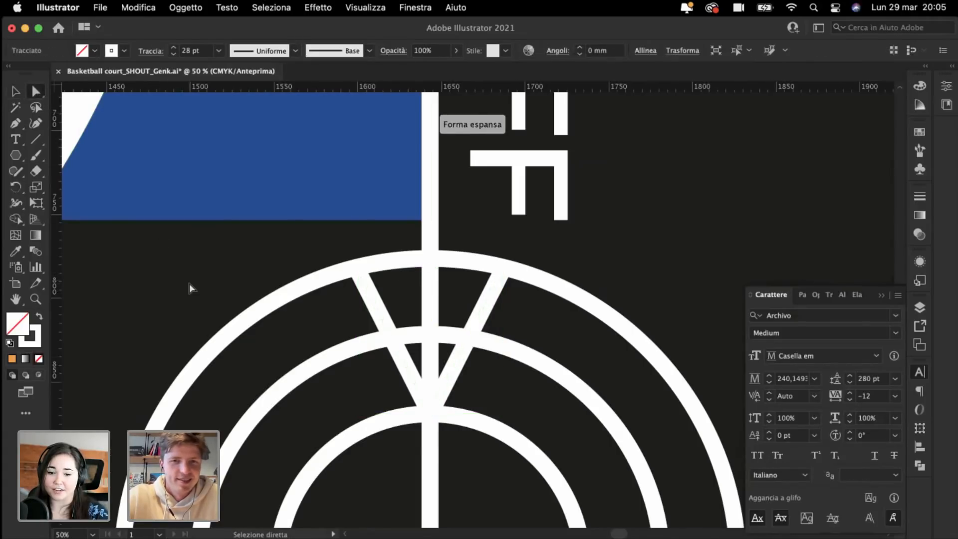
key(super+minus)
key(super+minus)
key(super+minus)
key(super+minus)
key(super+plus)
key(super+plus)
key(super+plus)
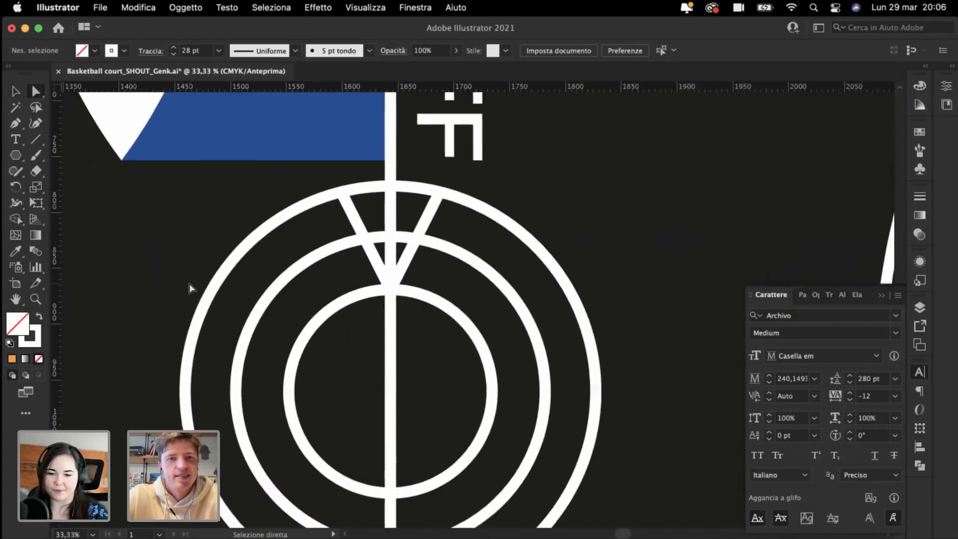
click(16, 93)
key(super+plus)
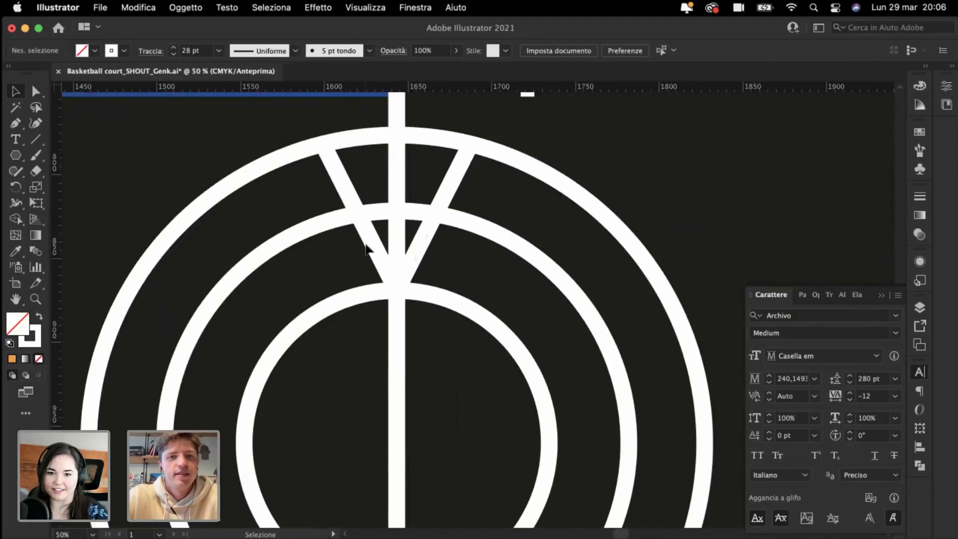
click(371, 244)
Step: Pull a horizontal guide from the ruler to the circle's centre
key(super+minus)
key(super+minus)
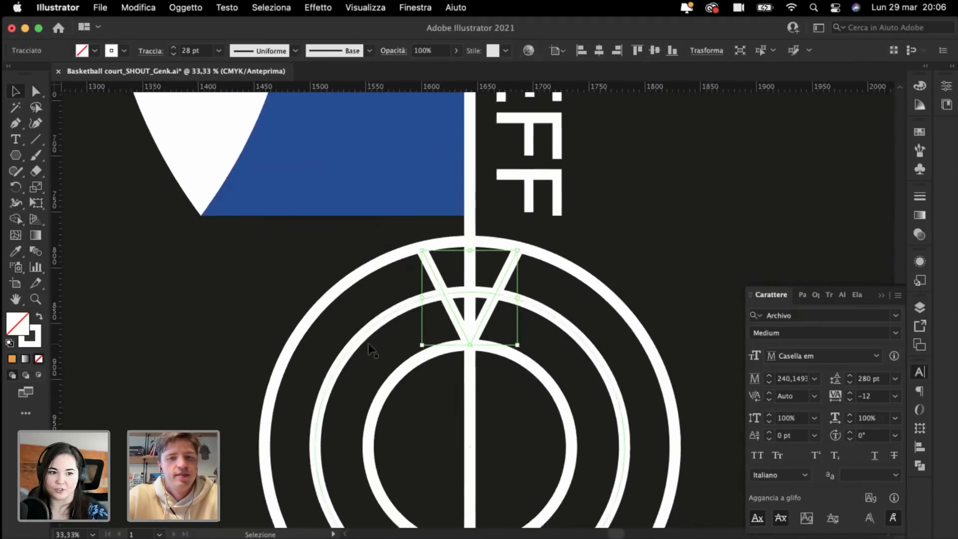
key(super+minus)
key(super+minus)
scroll(369, 343, up, 2)
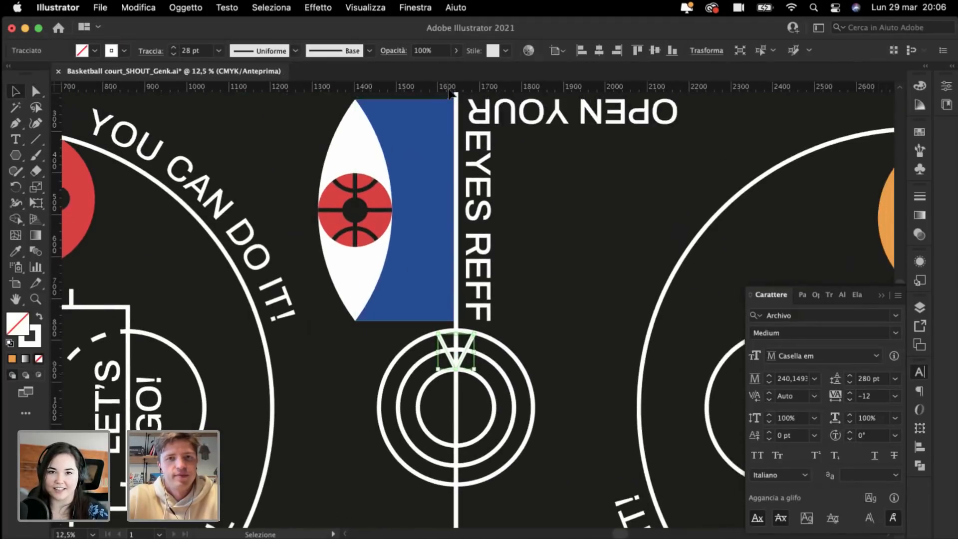
drag(453, 88, 456, 407)
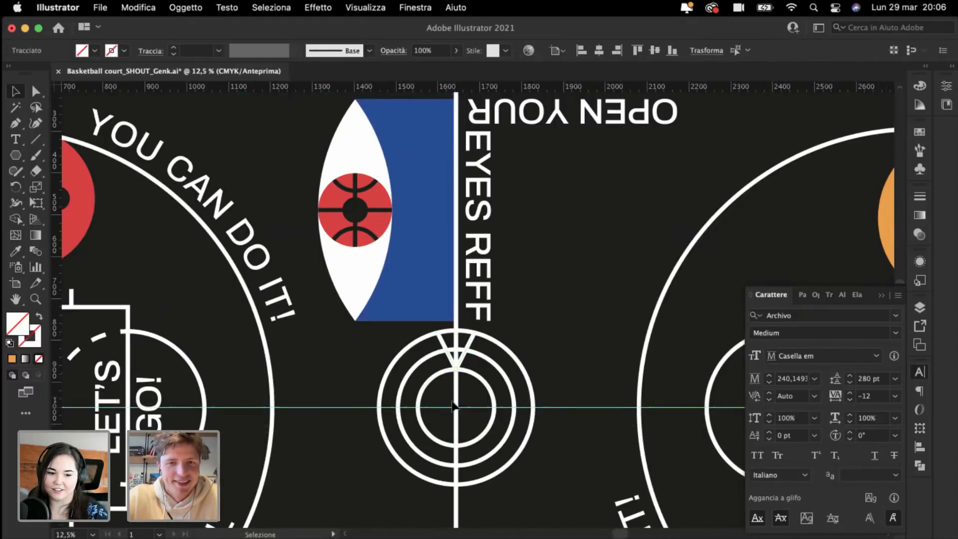
key(super+plus)
key(super+plus)
click(391, 309)
key(super+plus)
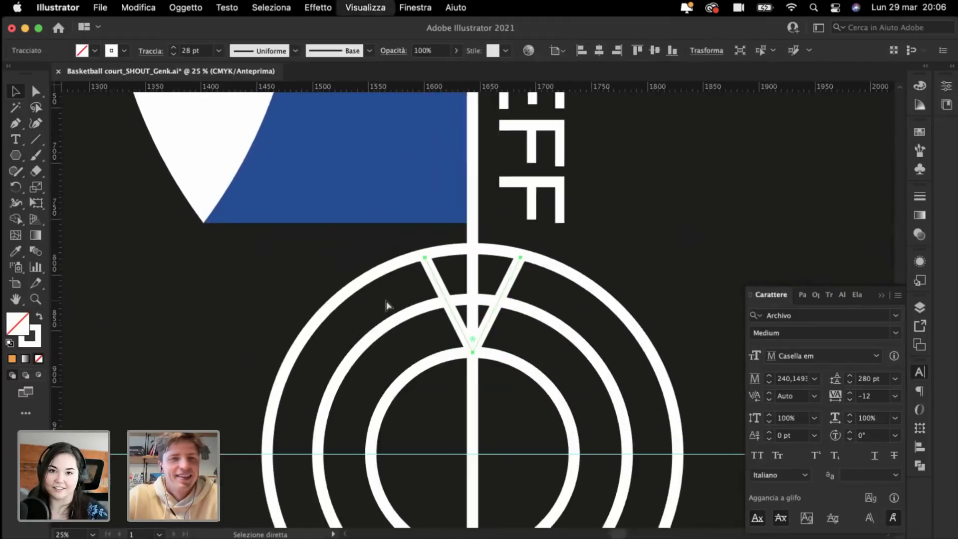
key(super+plus)
key(super+minus)
key(a)
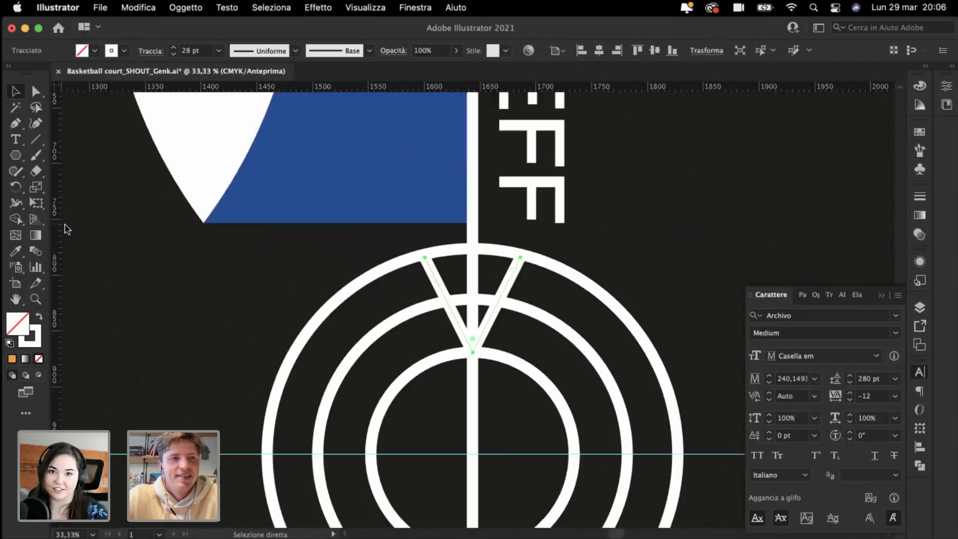
click(16, 186)
scroll(407, 391, down, 2)
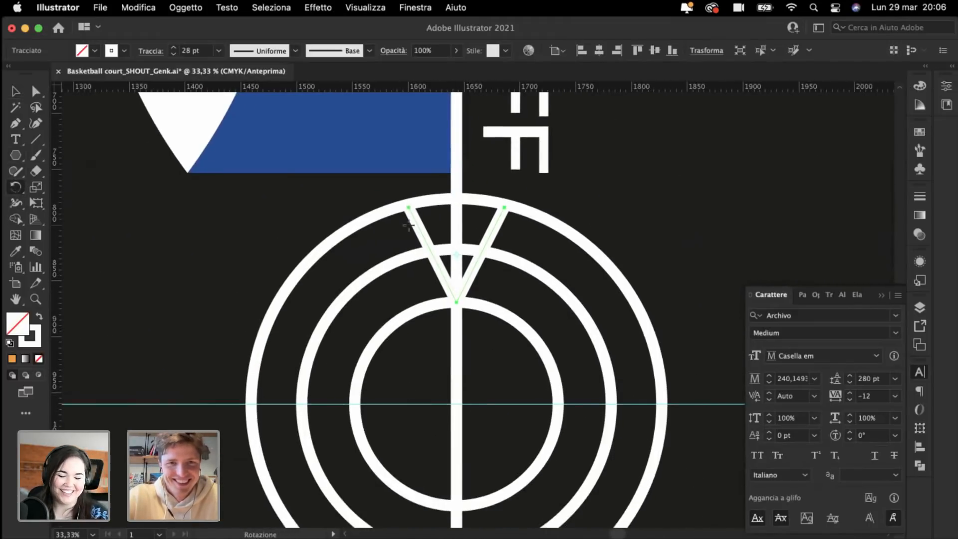
Step: Copy the V rotated 30° about the circle centre and repeat around the ring
alt+click(457, 406)
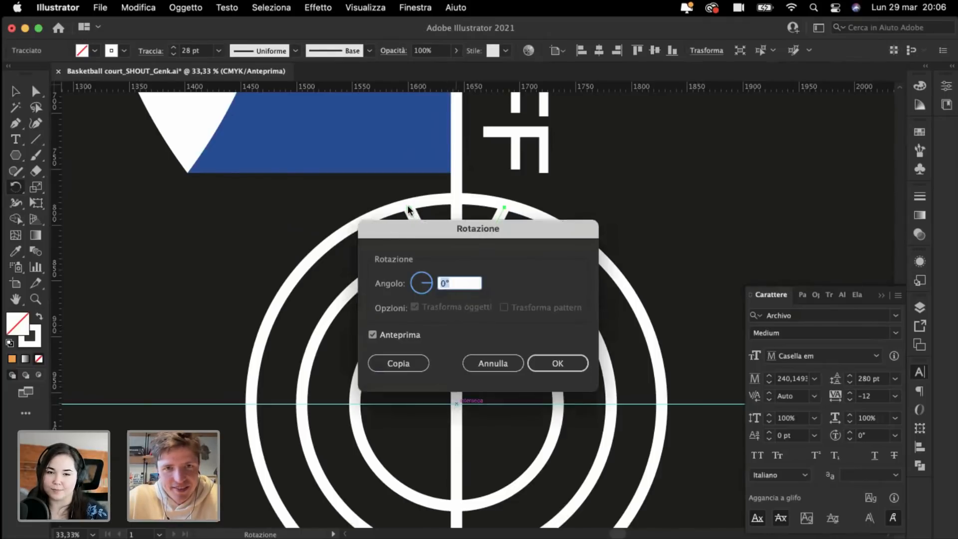
key(shift+Up)
key(shift+Up)
key(shift+Up)
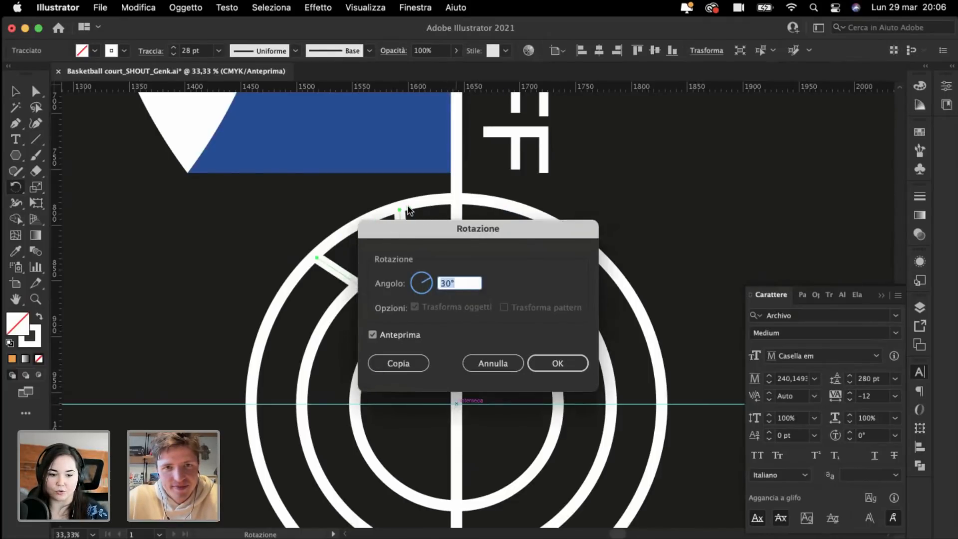
click(410, 360)
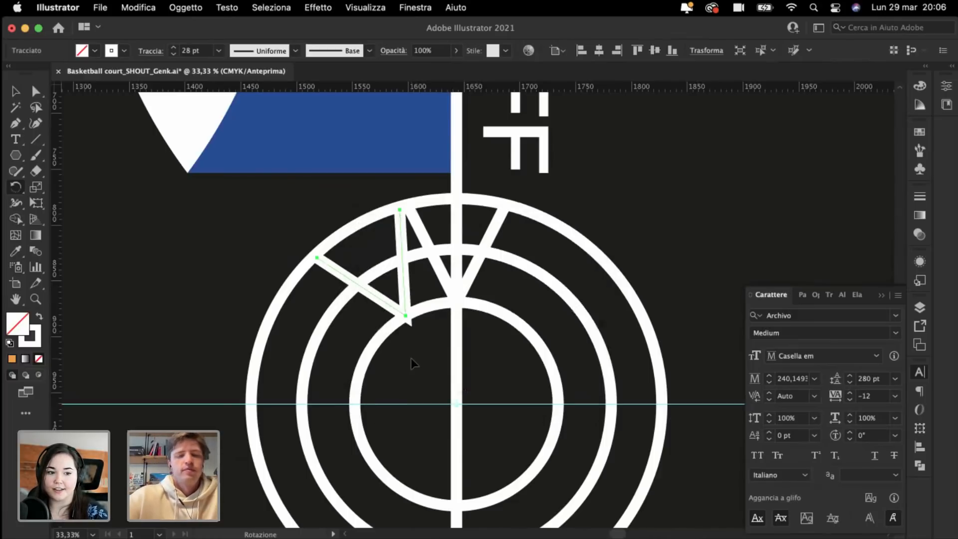
key(super+d)
key(super+d)
key(super+d)
key(super+d)
key(super+d)
key(super+d)
key(super+d)
key(super+d)
key(super+minus)
key(super+minus)
key(super+d)
key(super+d)
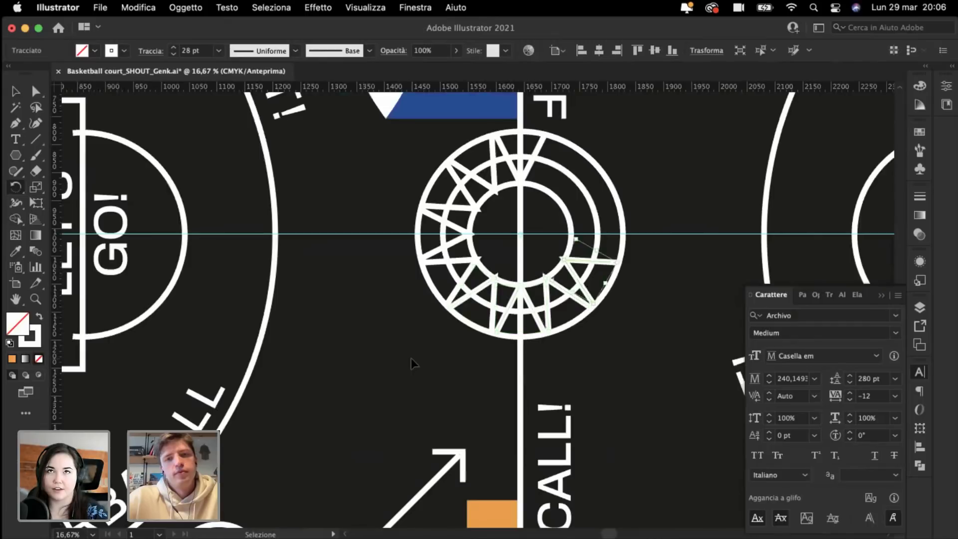
key(super+d)
key(super+d)
key(super+d)
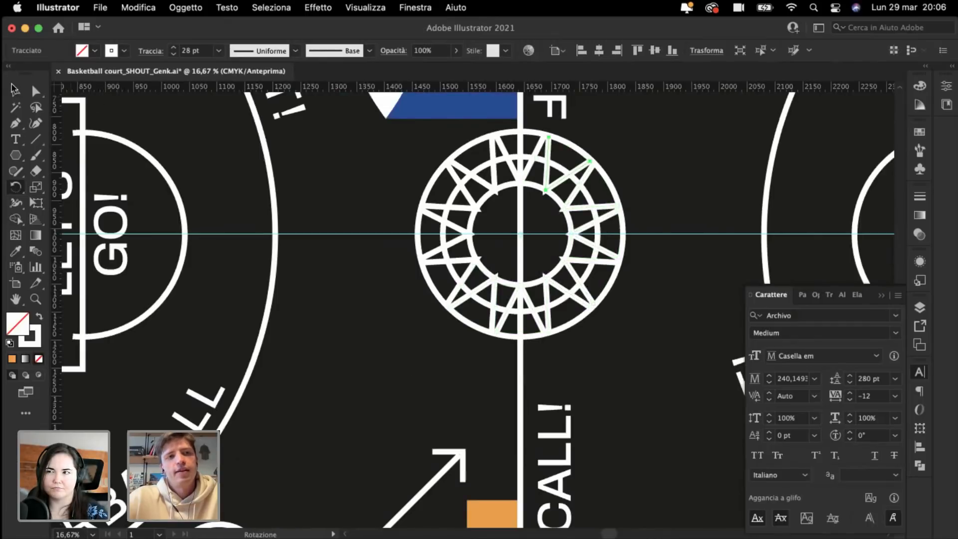
Step: Select the left-side lines of the star pattern
click(15, 89)
key(super+minus)
key(super+minus)
key(super+minus)
scroll(332, 241, right, 3)
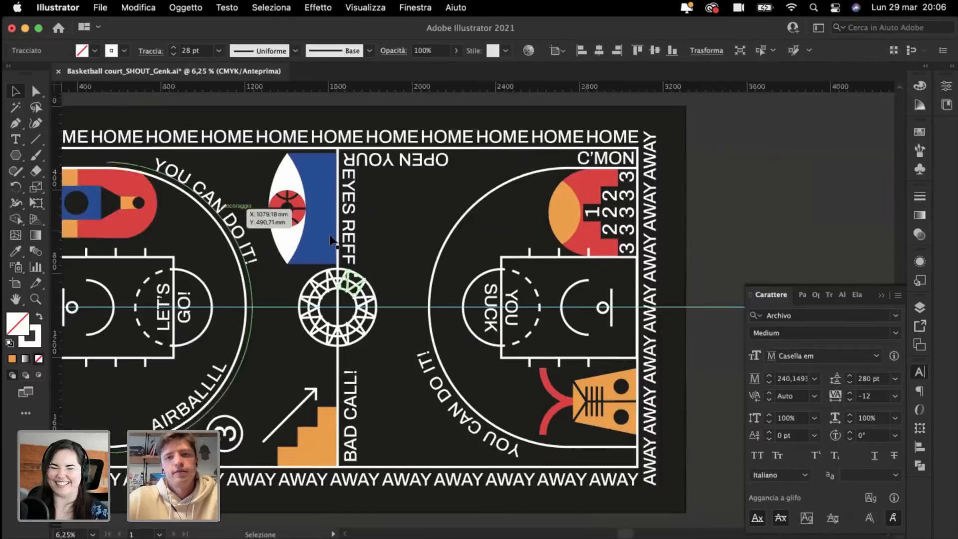
scroll(332, 241, right, 2)
click(682, 377)
scroll(682, 378, left, 3)
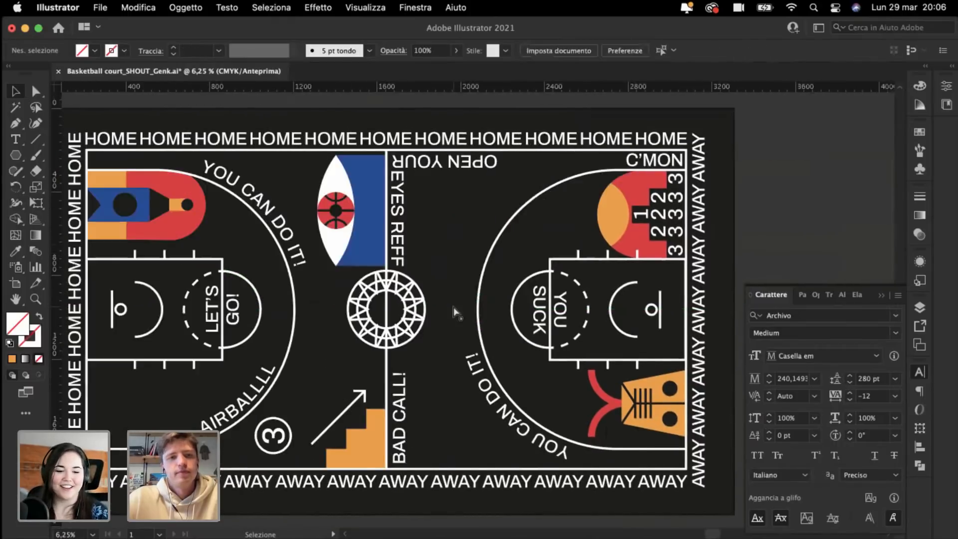
key(super+plus)
key(super+plus)
key(super+plus)
key(super+plus)
key(super+plus)
shift+click(340, 327)
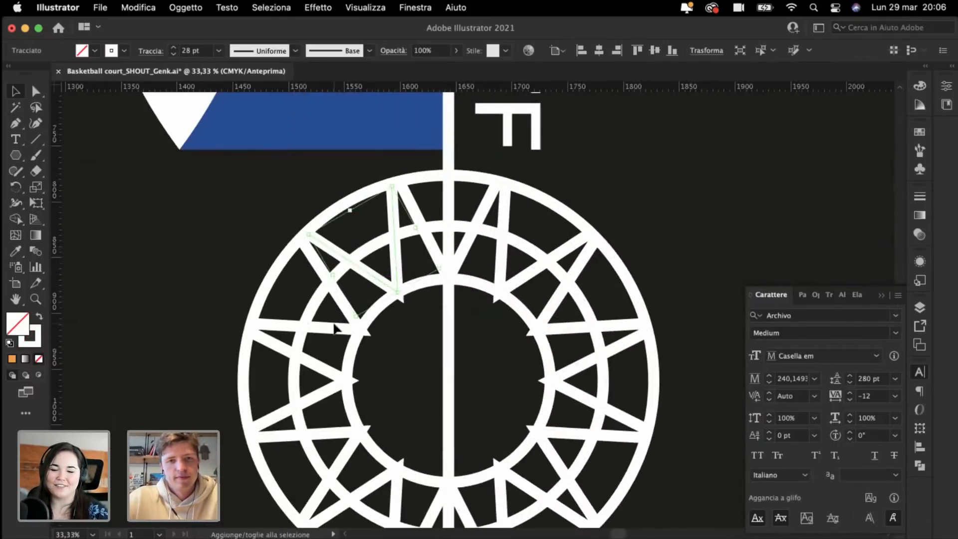
shift+click(333, 377)
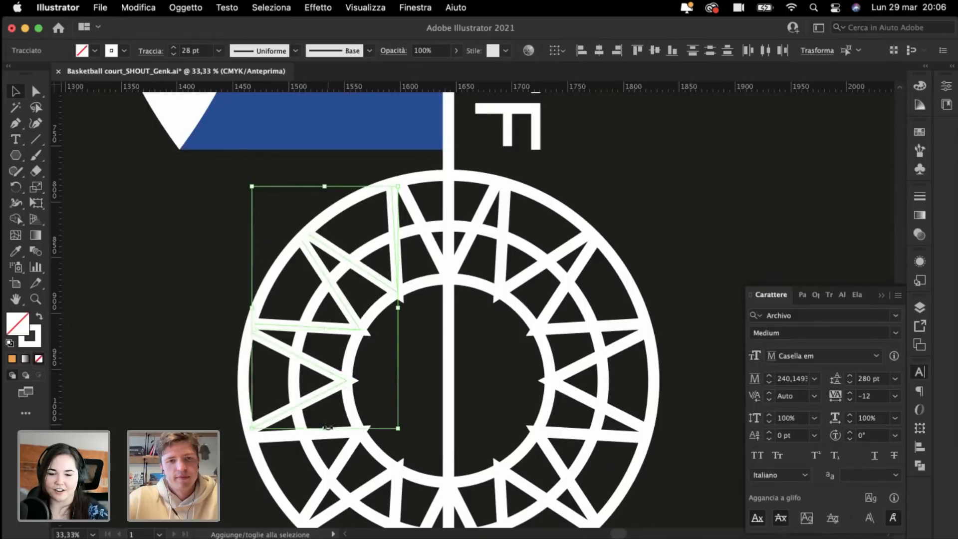
shift+click(338, 438)
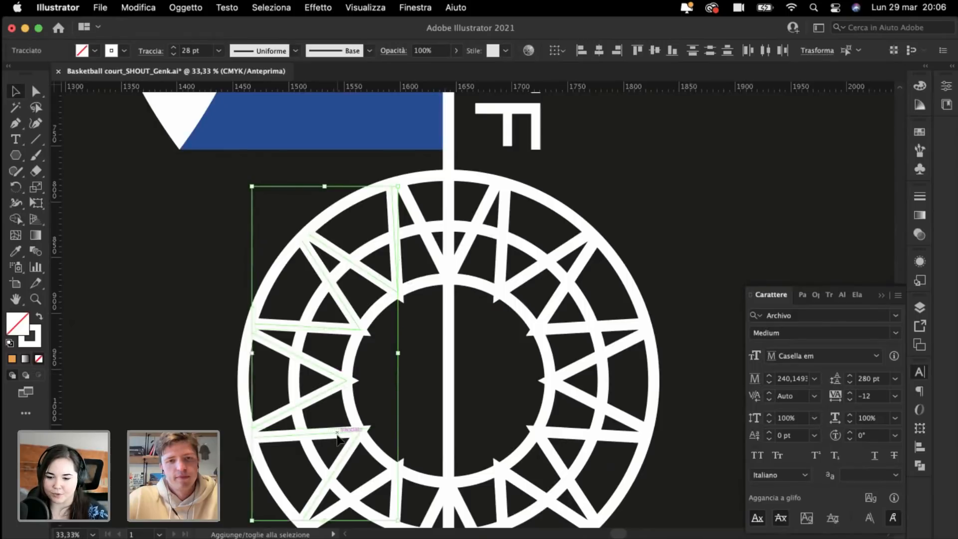
Step: Add the lower, right-side and upper ring lines to the selection
shift+click(388, 491)
shift+click(438, 513)
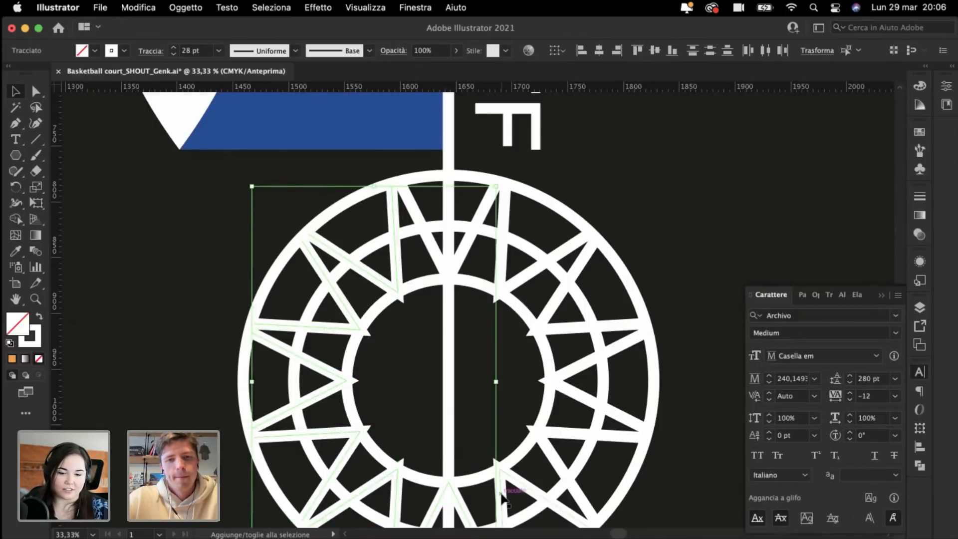
shift+click(552, 460)
shift+click(556, 459)
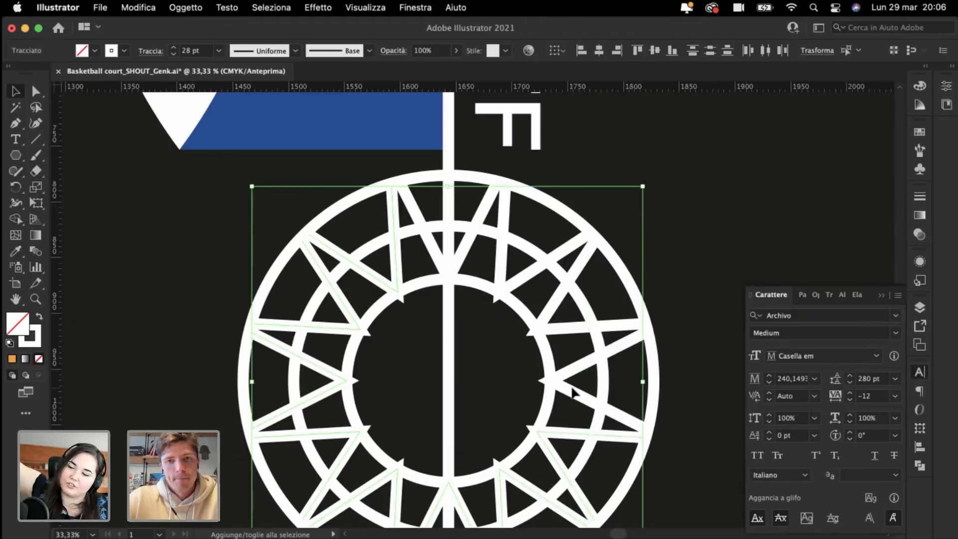
shift+click(574, 392)
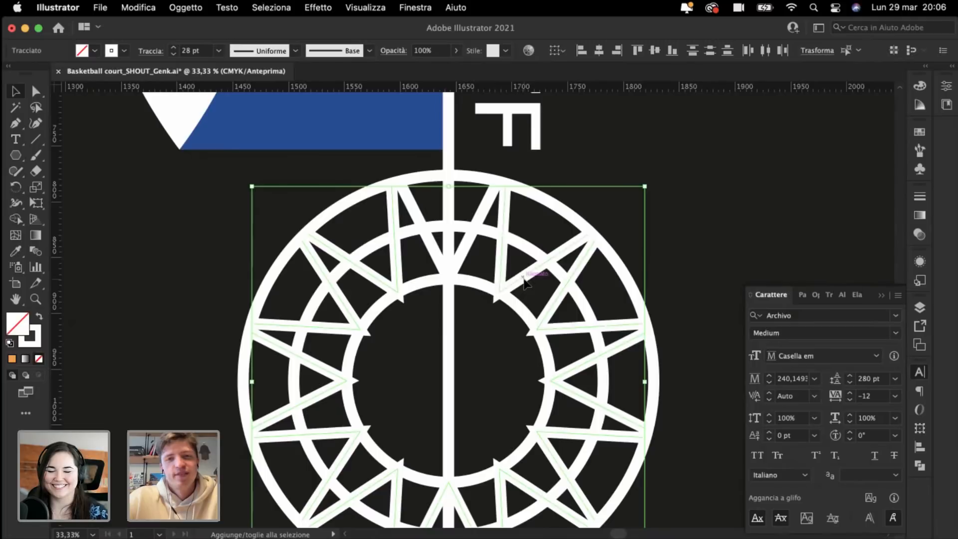
shift+click(470, 245)
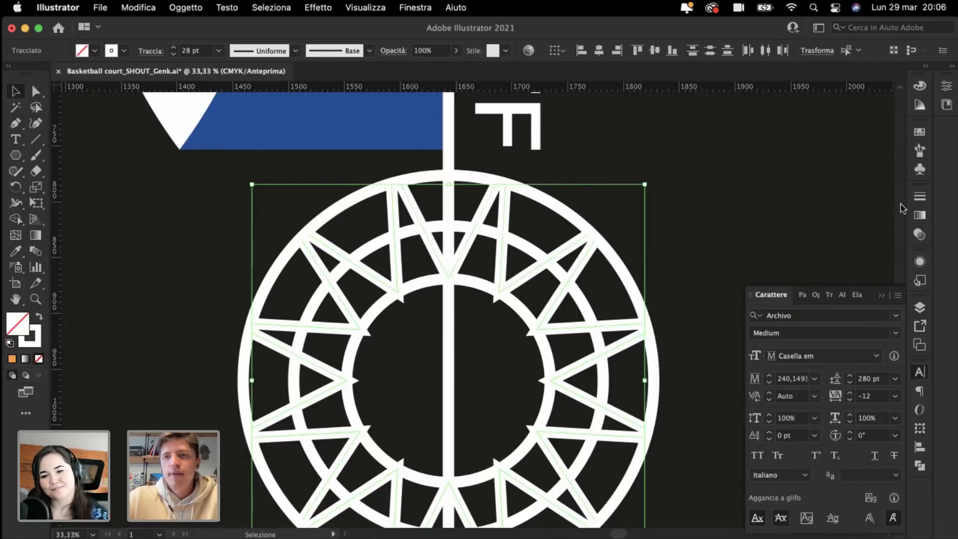
Step: Give the selected star lines a Round Join in the Stroke panel
click(919, 195)
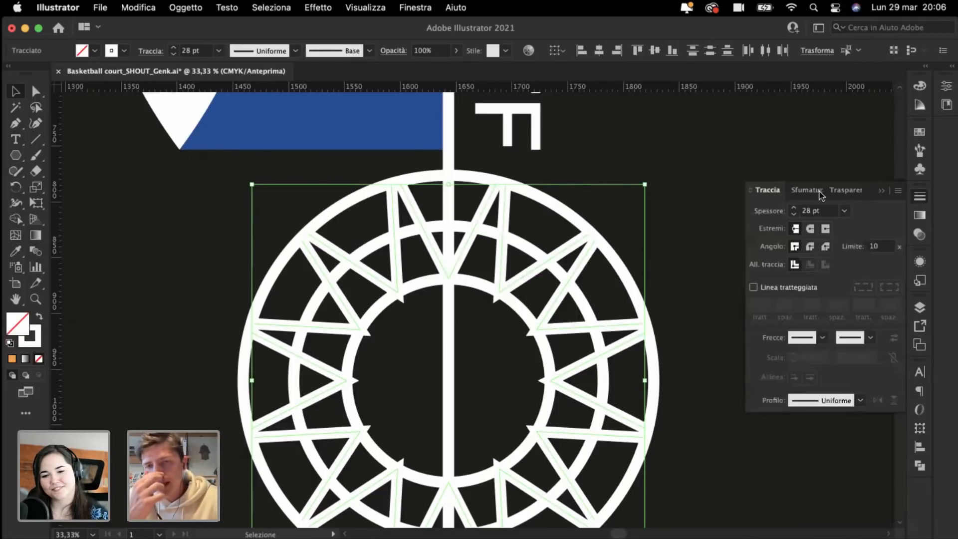
click(811, 247)
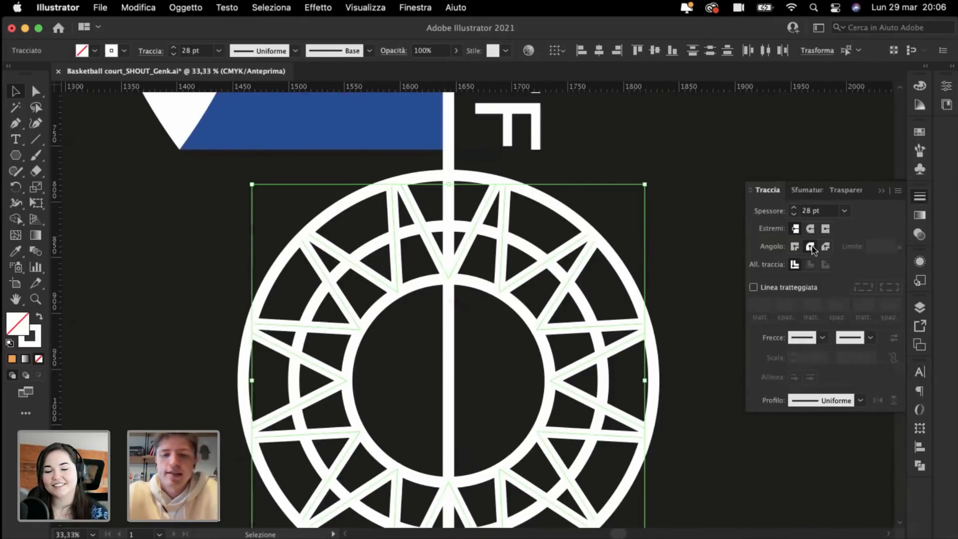
key(super+minus)
key(super+plus)
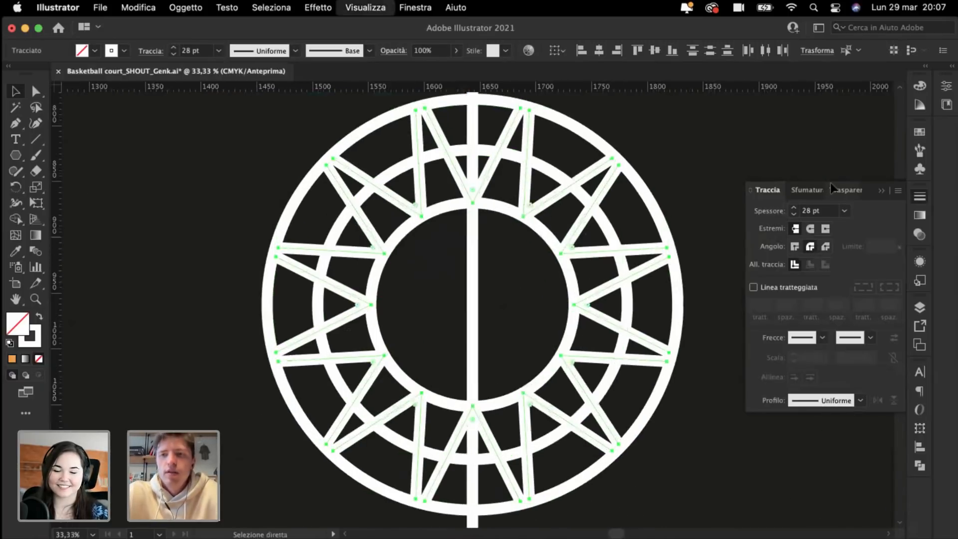
click(882, 191)
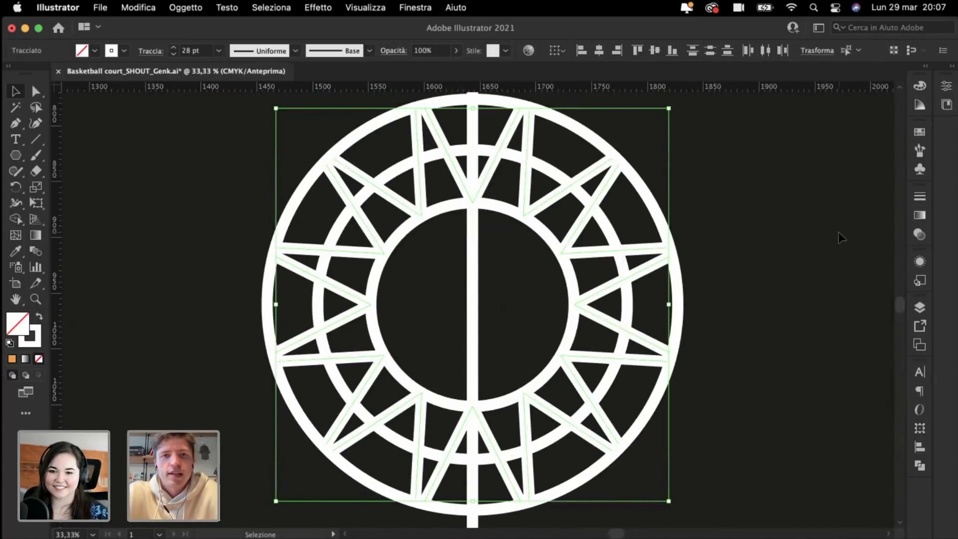
click(798, 237)
key(super+minus)
key(super+minus)
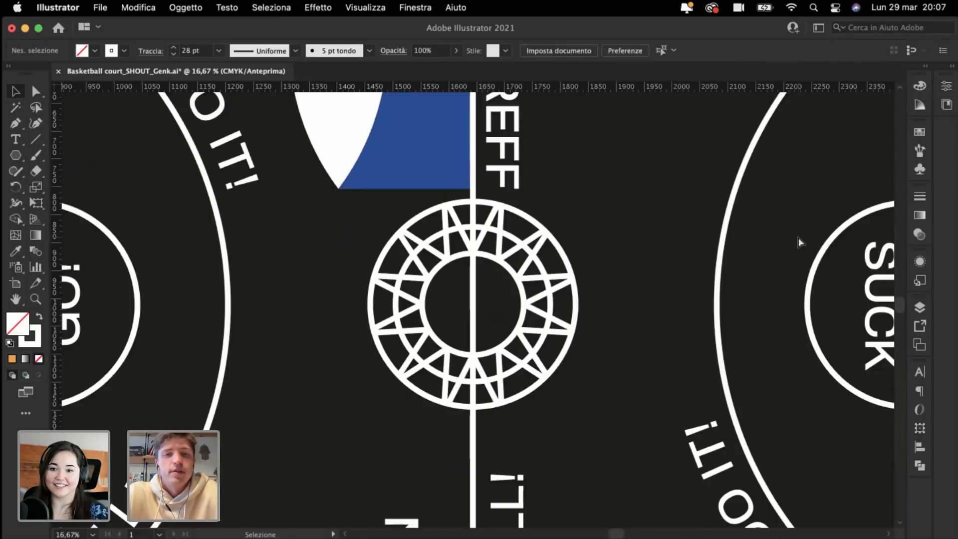
Step: Delete the blue rectangle beside the eye
key(super+minus)
key(super+minus)
scroll(799, 242, left, 3)
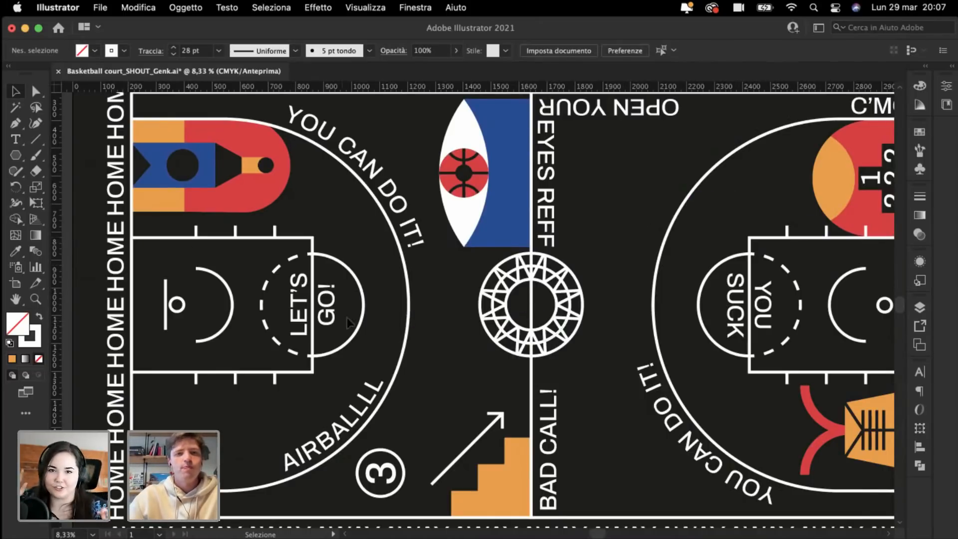
key(super+minus)
key(super+minus)
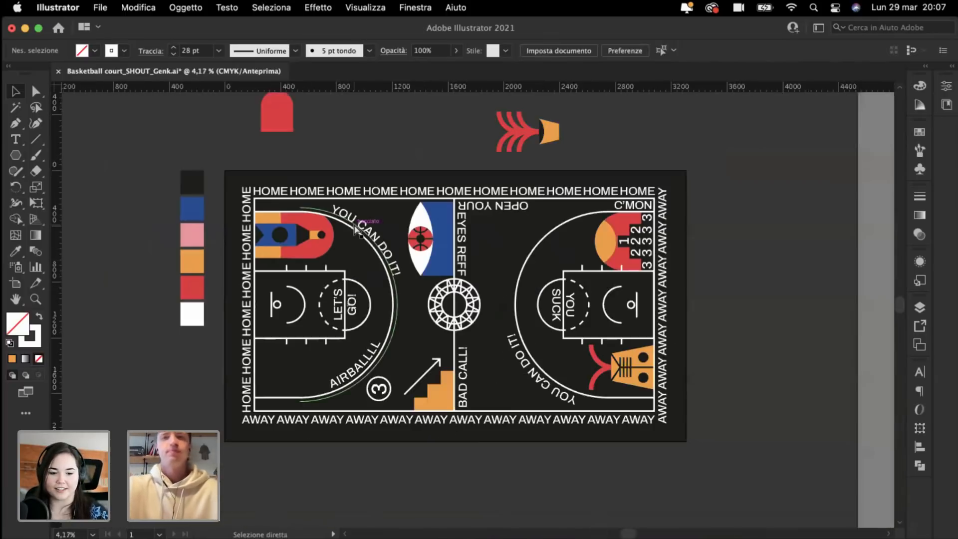
key(super+plus)
key(super+plus)
scroll(354, 229, left, 5)
scroll(355, 230, down, 1)
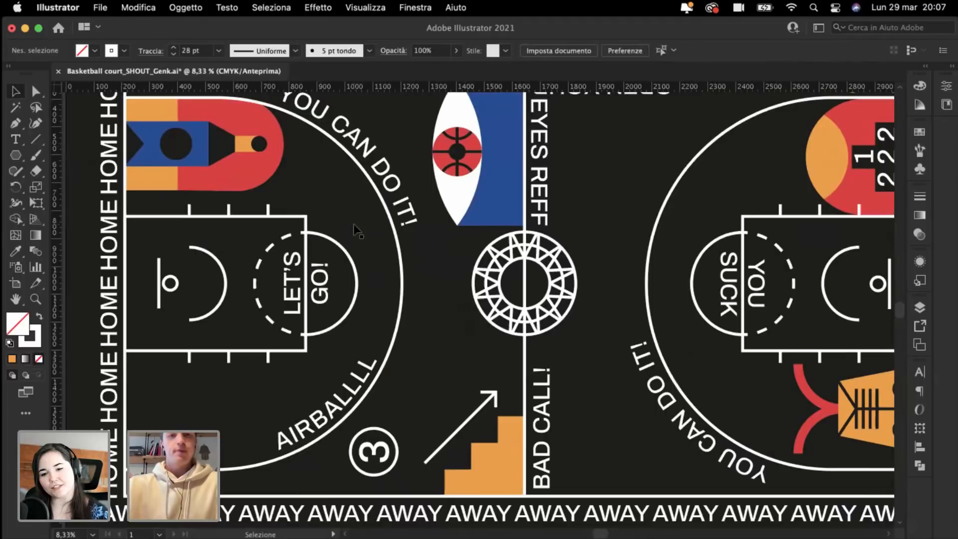
scroll(353, 229, up, 5)
scroll(354, 230, right, 2)
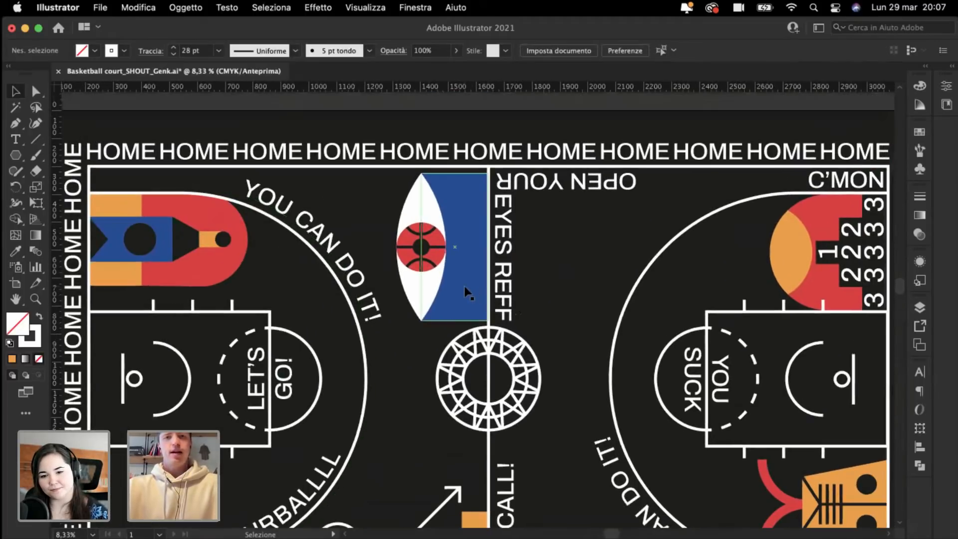
click(464, 286)
key(BackSpace)
Step: Drag the eye group right, closer to the halfway line
scroll(374, 239, down, 6)
key(super+minus)
key(super+minus)
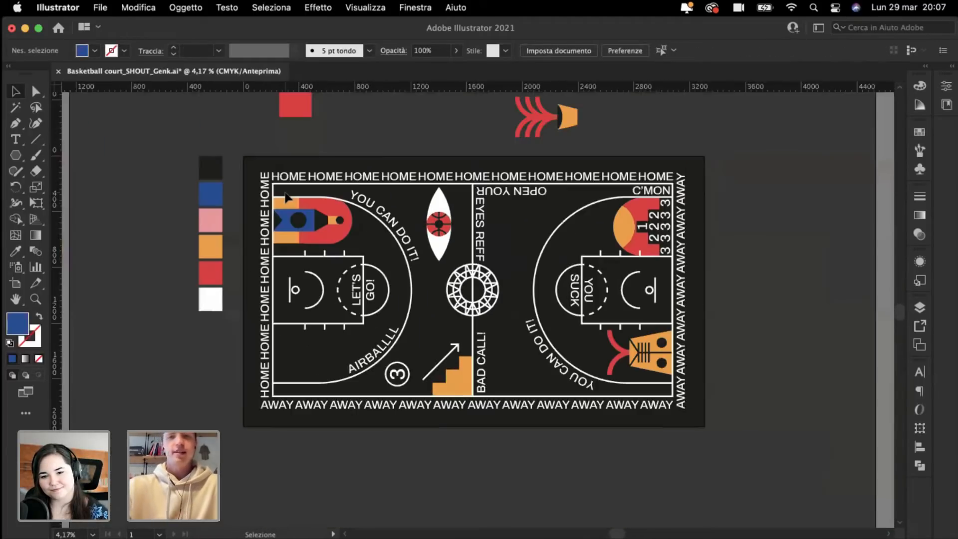
key(super+plus)
key(v)
key(super+plus)
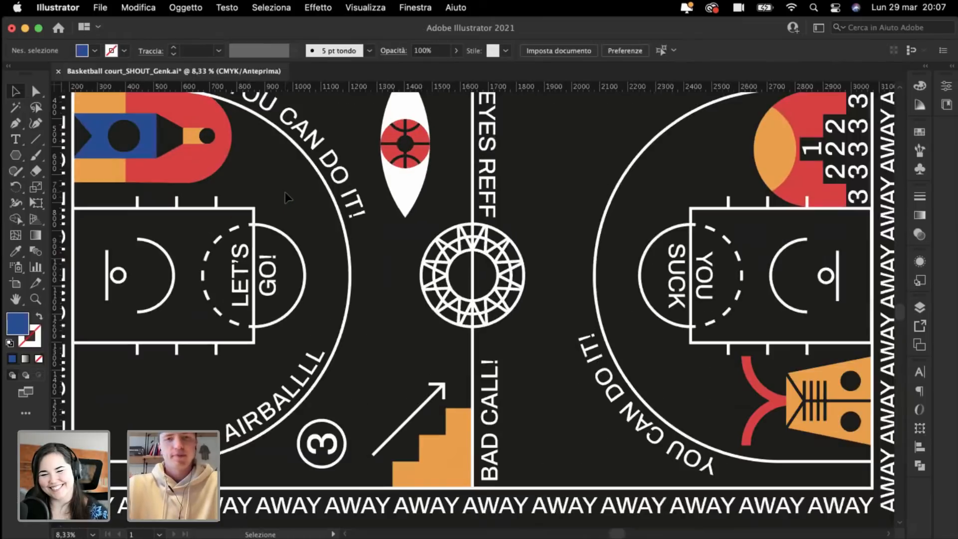
scroll(286, 192, up, 2)
scroll(285, 192, right, 1)
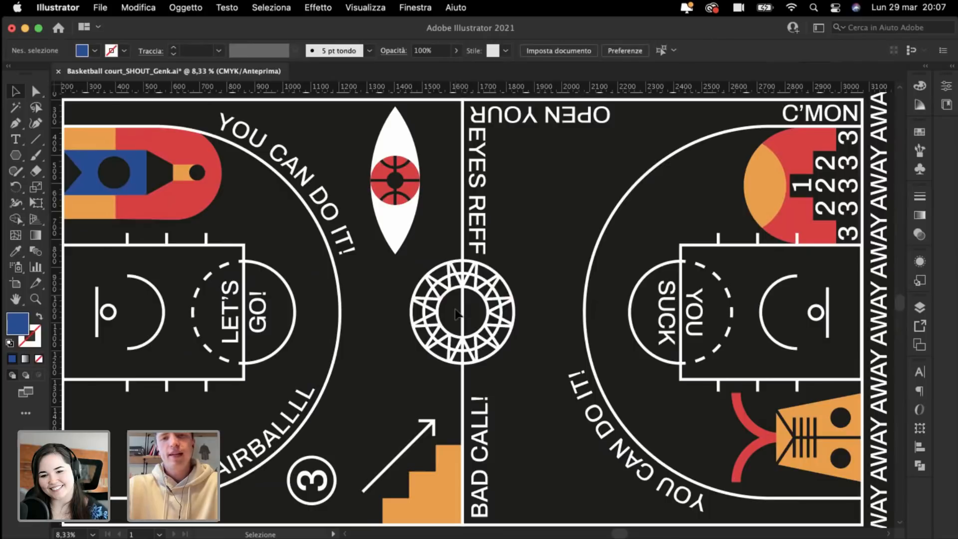
scroll(419, 214, up, 2)
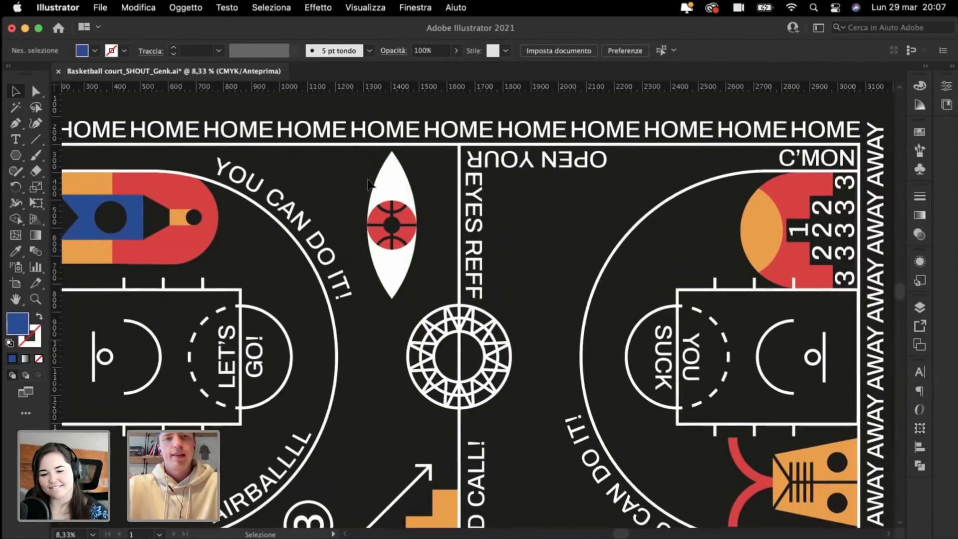
click(392, 259)
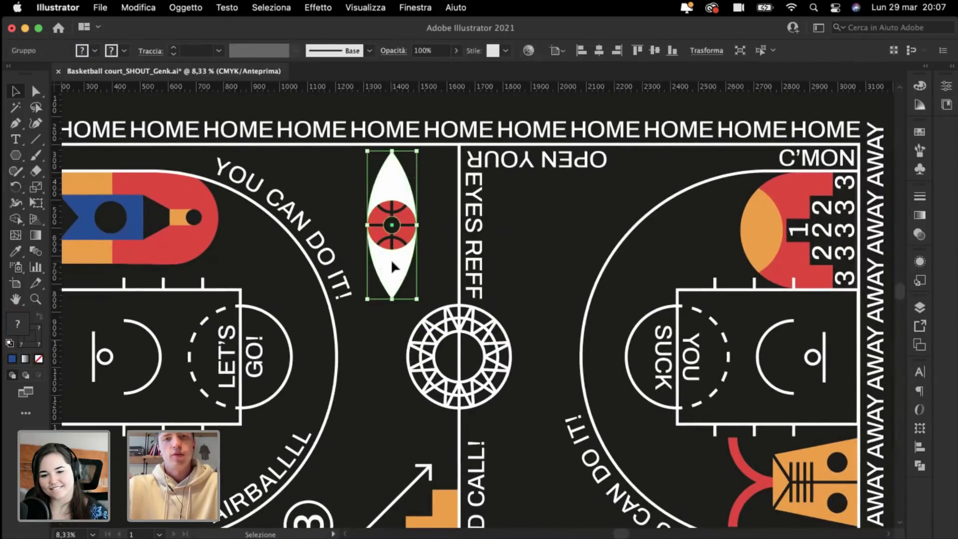
drag(391, 259, 421, 262)
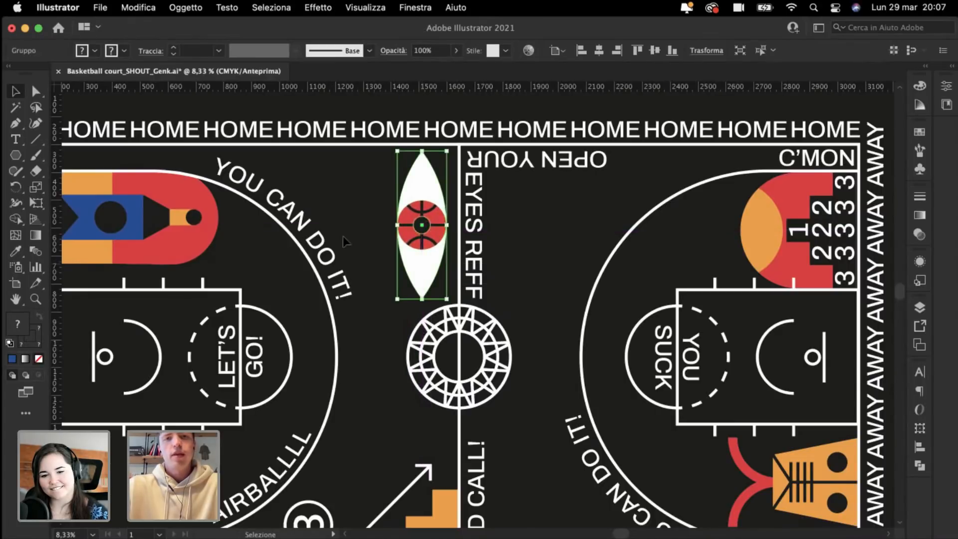
click(340, 232)
scroll(339, 233, down, 3)
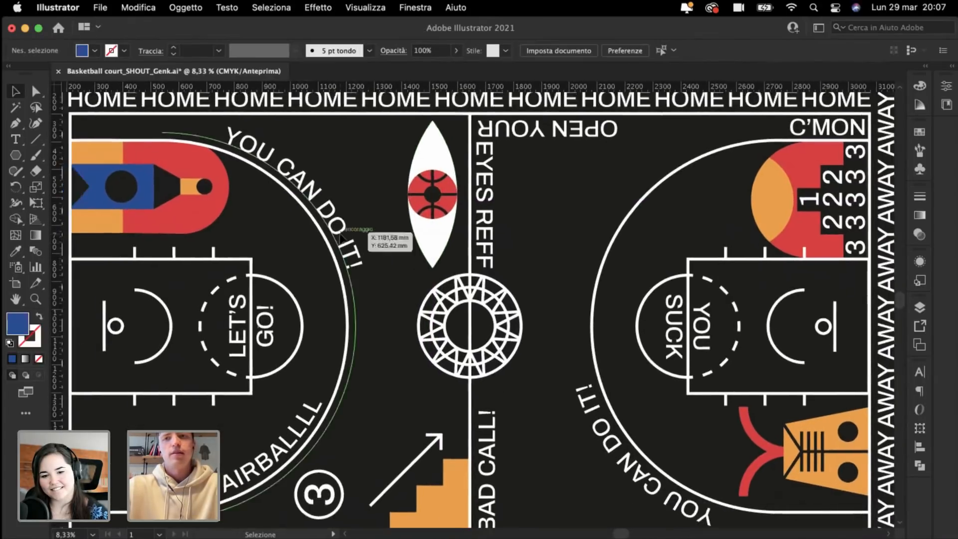
scroll(341, 238, left, 2)
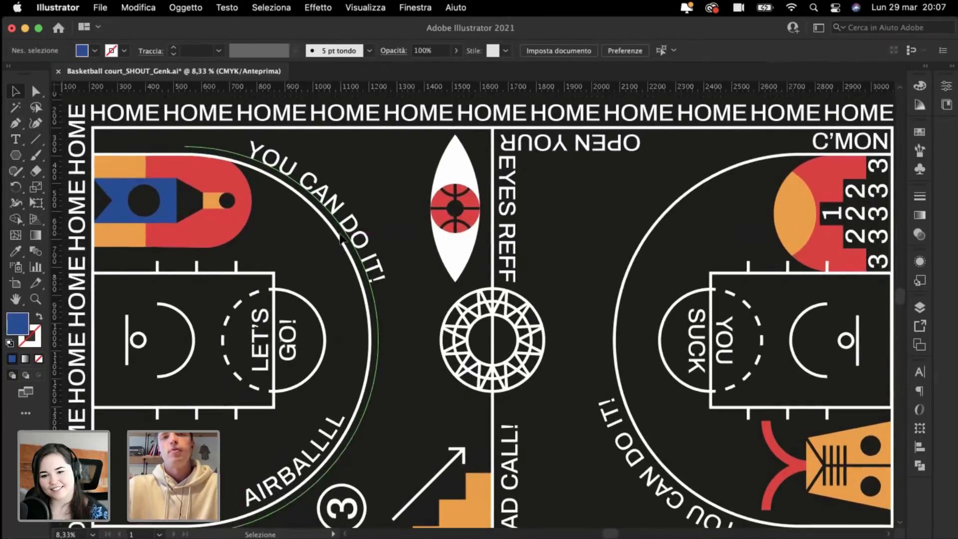
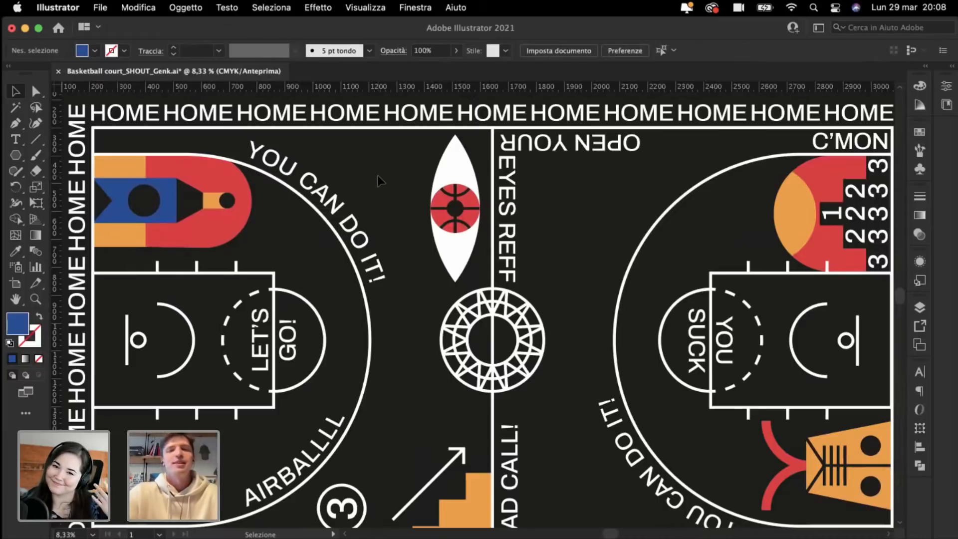
Step: Nudge the eye-and-basketball group about 71.72 mm left, away from the centre line
scroll(379, 176, down, 1)
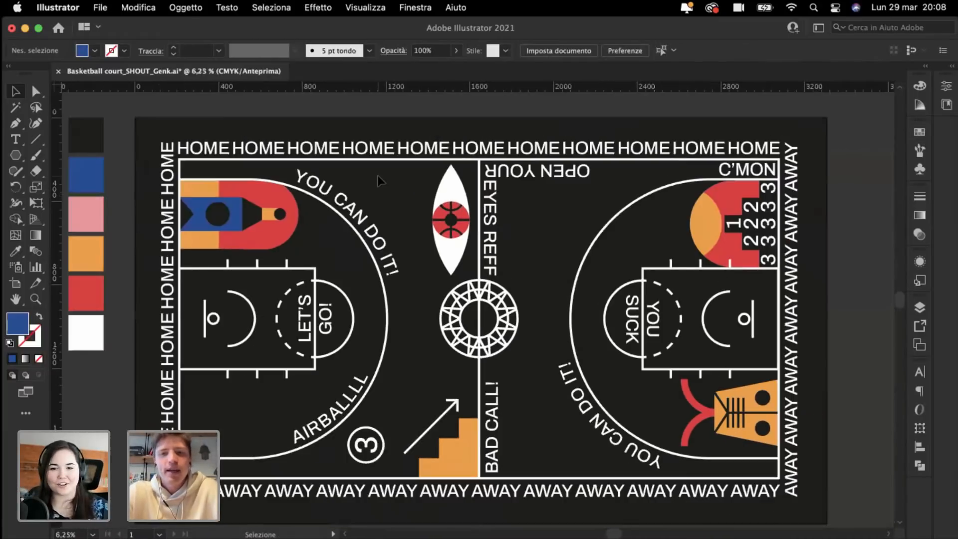
scroll(378, 176, up, 1)
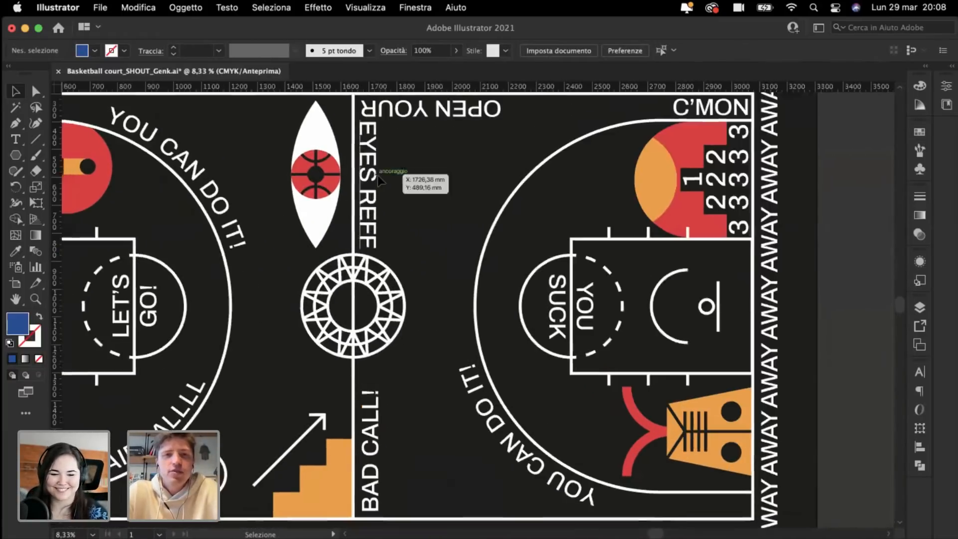
scroll(378, 179, up, 2)
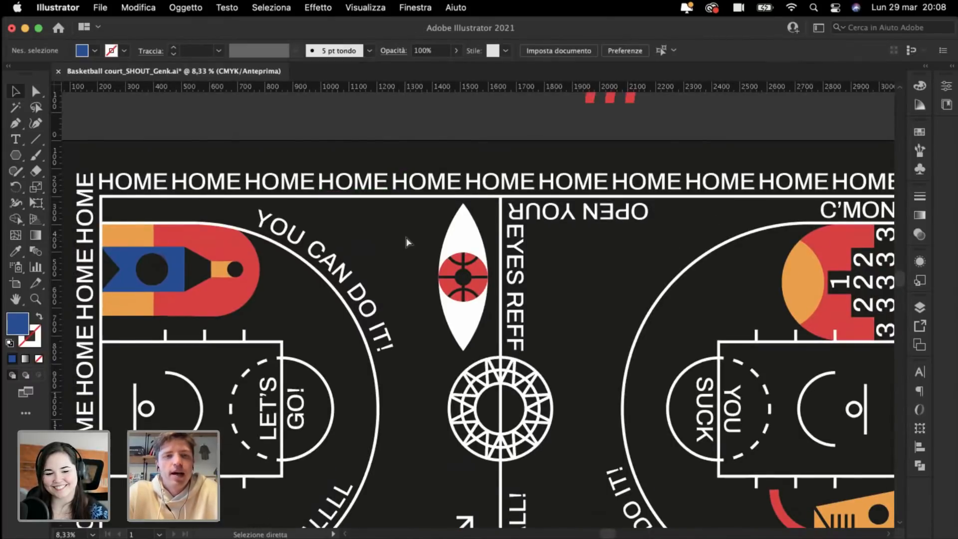
scroll(406, 237, up, 1)
scroll(406, 237, right, 1)
scroll(406, 237, up, 1)
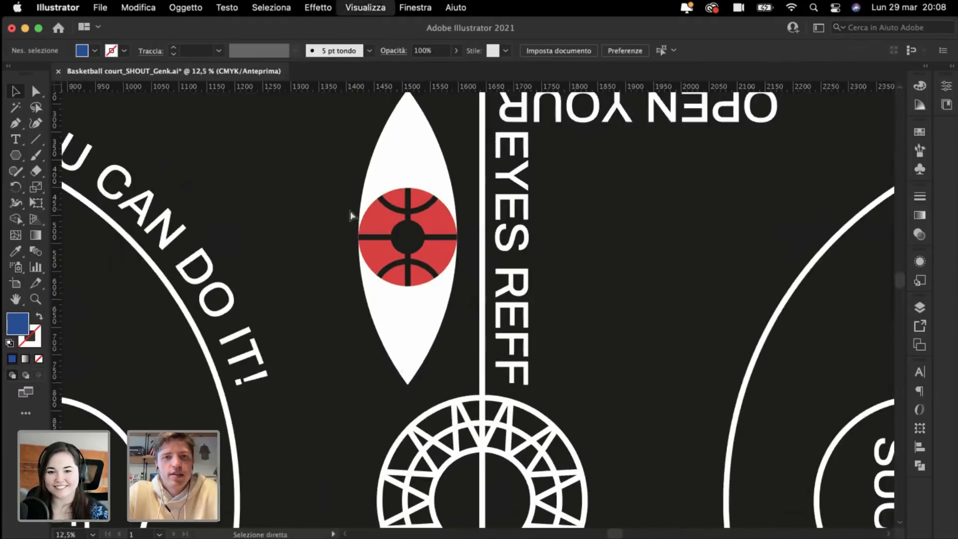
scroll(347, 209, up, 2)
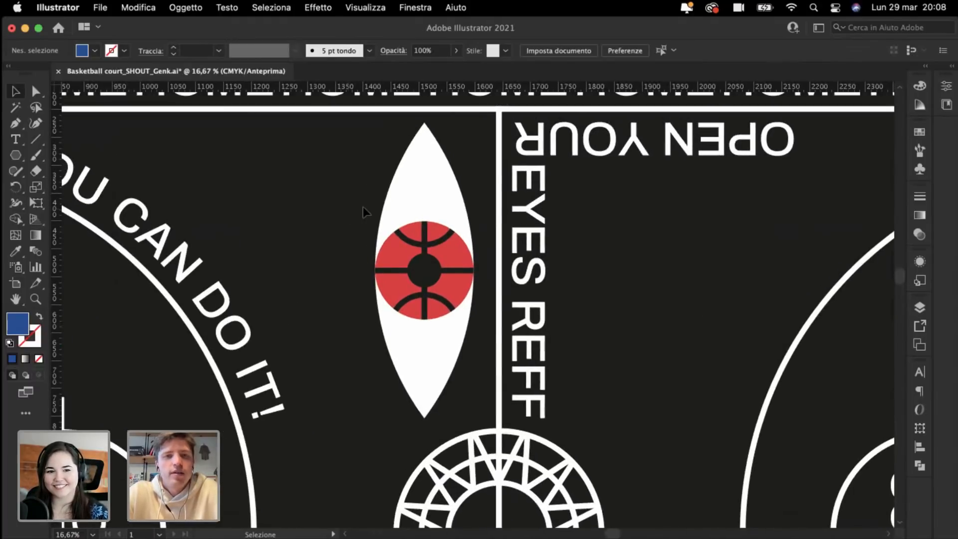
click(406, 189)
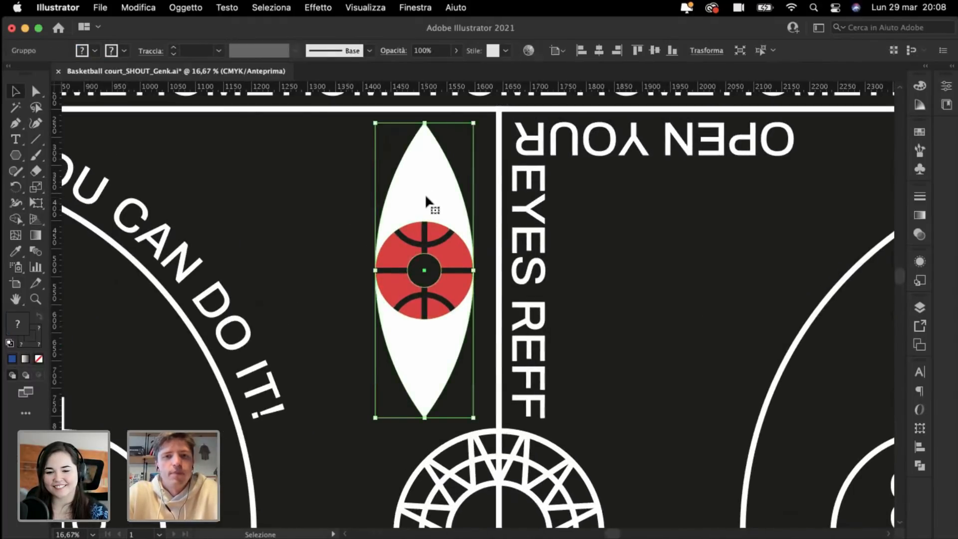
drag(434, 197, 394, 199)
click(242, 122)
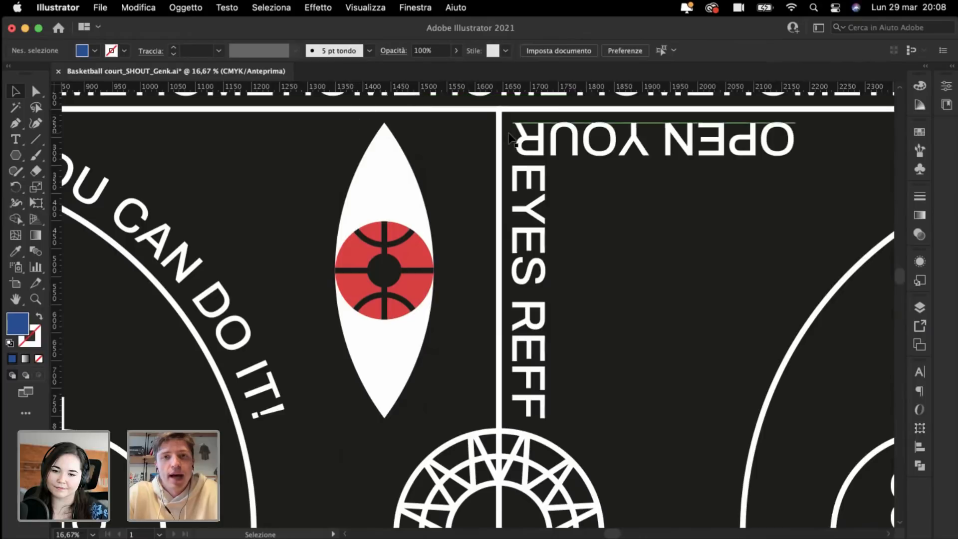
Step: Place two horizontal guides along the eye graphic's top and bottom edges
scroll(510, 136, up, 3)
scroll(510, 136, up, 3)
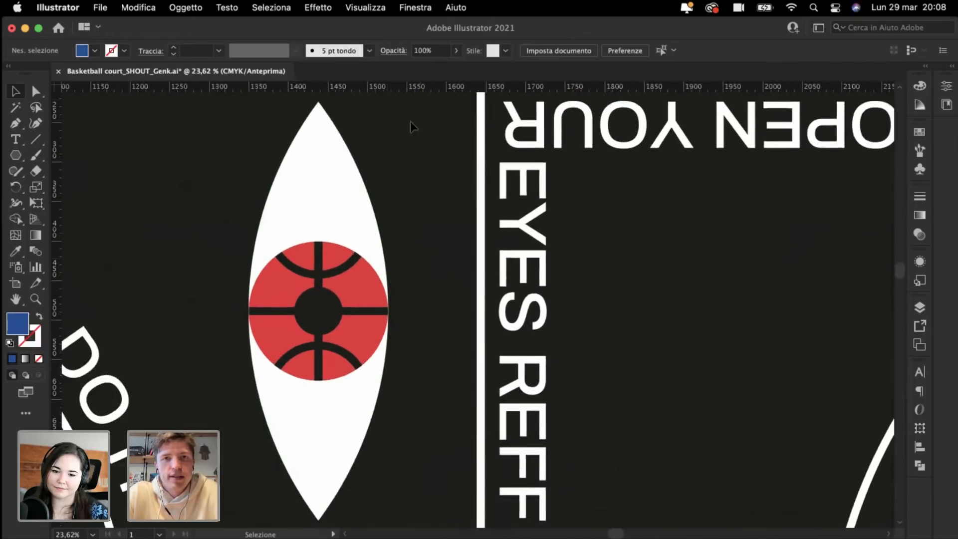
drag(467, 89, 504, 102)
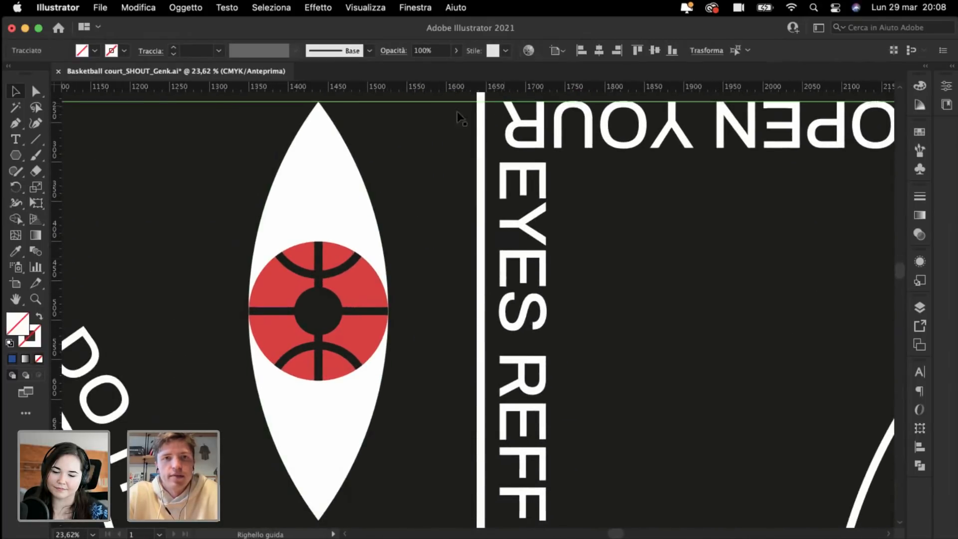
scroll(300, 212, down, 3)
drag(402, 89, 544, 464)
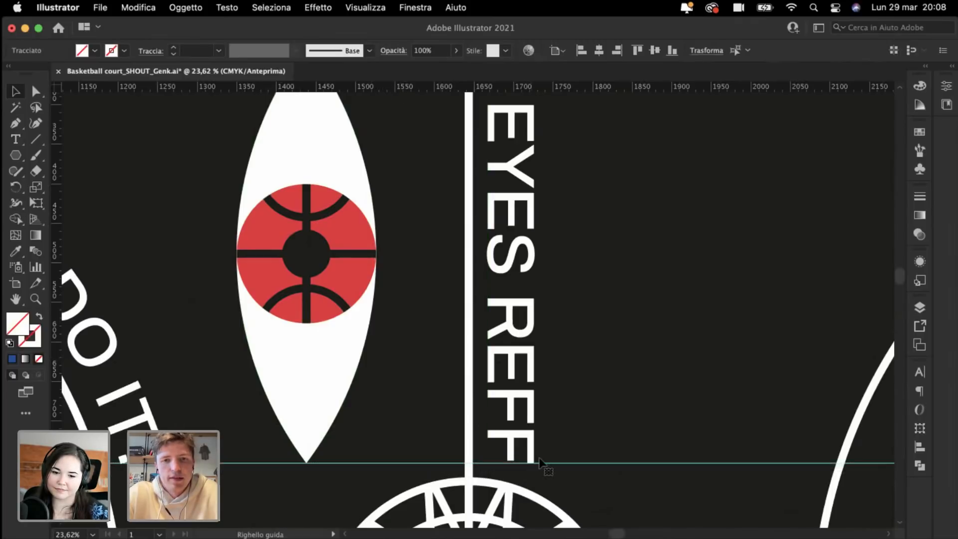
key(super+minus)
key(super+minus)
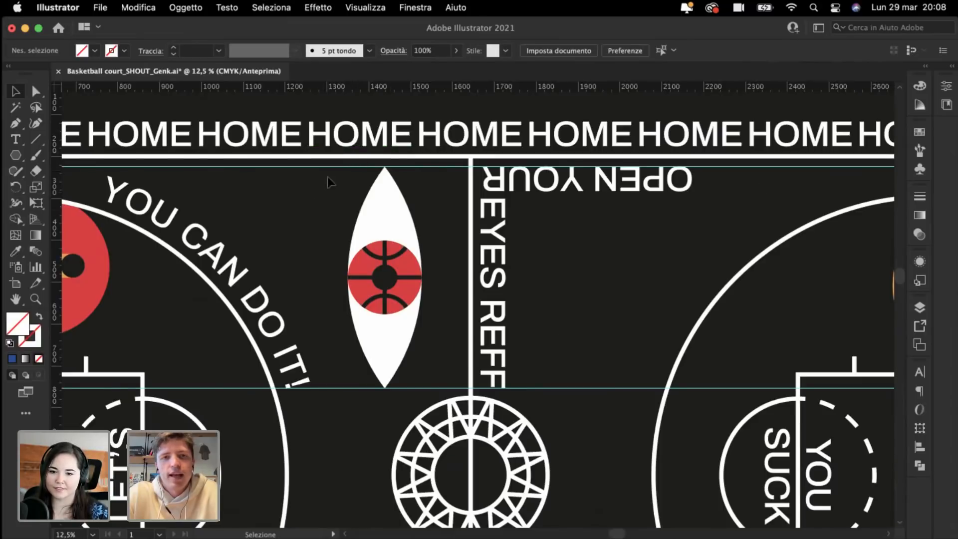
drag(327, 162, 333, 418)
click(333, 418)
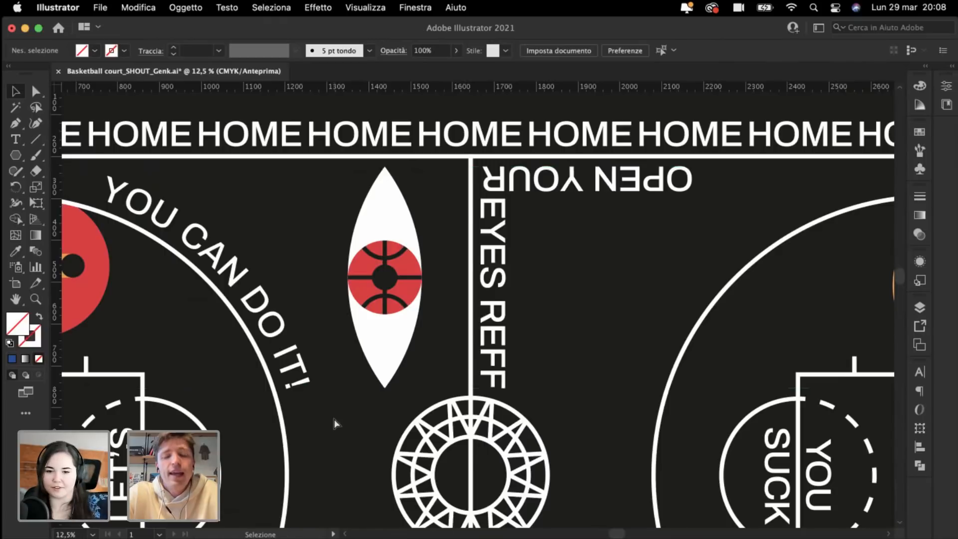
key(super+minus)
scroll(335, 421, down, 2)
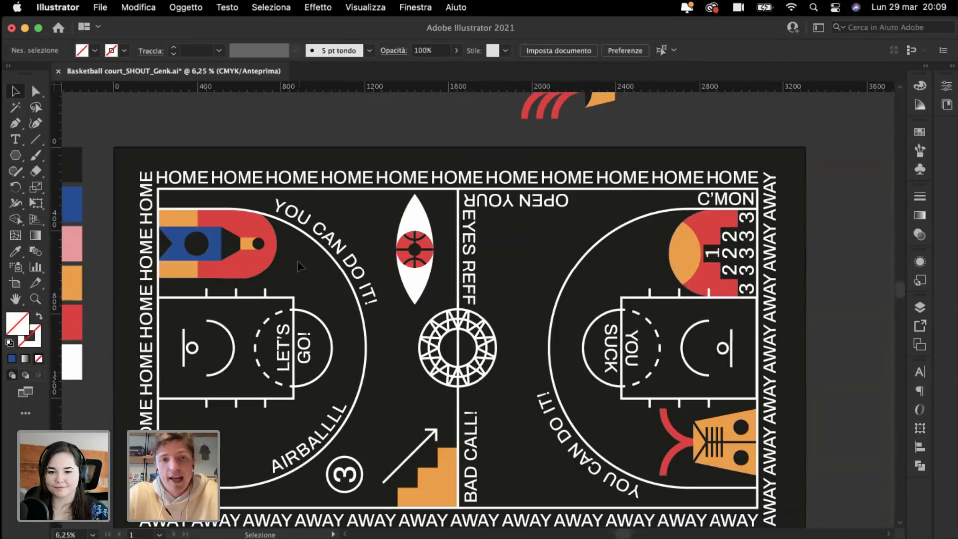
key(super+plus)
scroll(364, 348, down, 5)
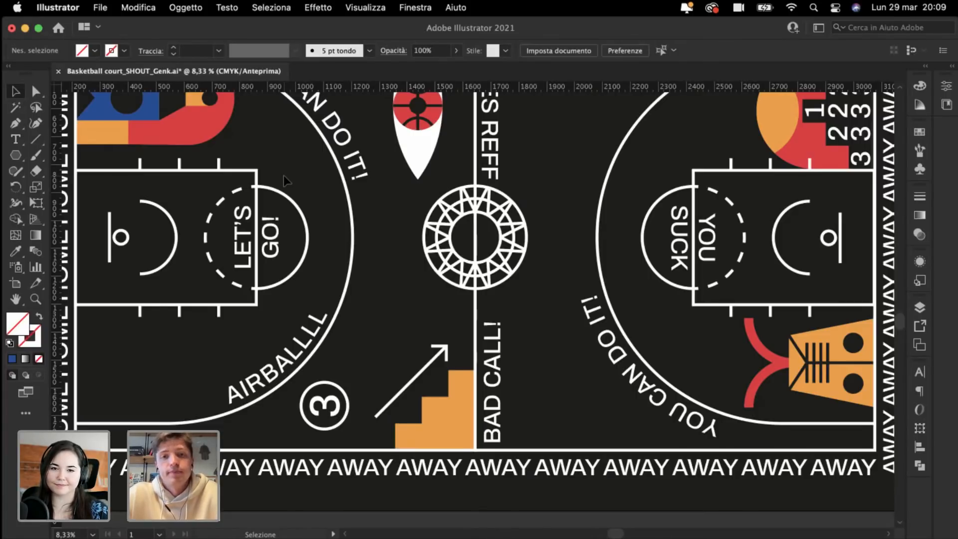
scroll(283, 176, left, 3)
scroll(284, 175, up, 2)
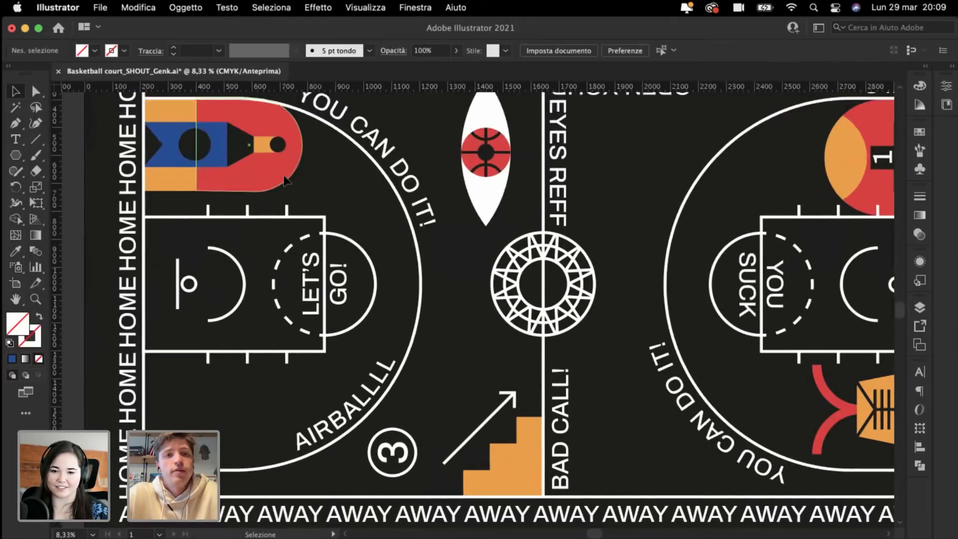
scroll(283, 179, left, 2)
scroll(284, 179, up, 3)
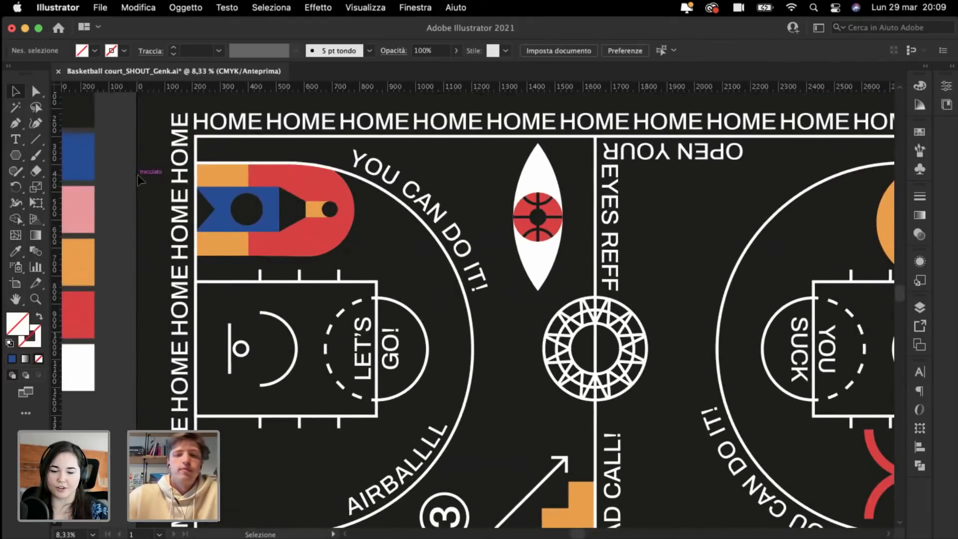
key(super+minus)
key(super+plus)
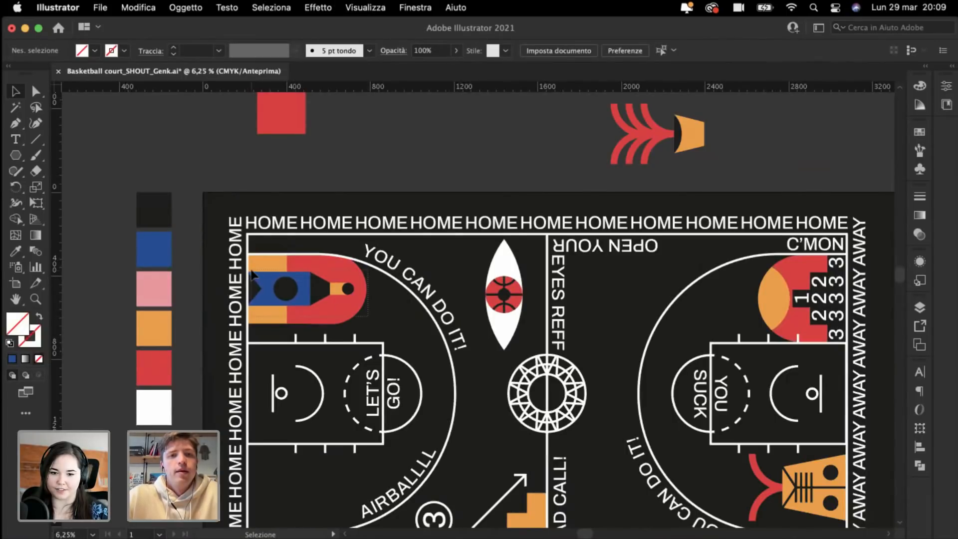
click(251, 275)
click(413, 328)
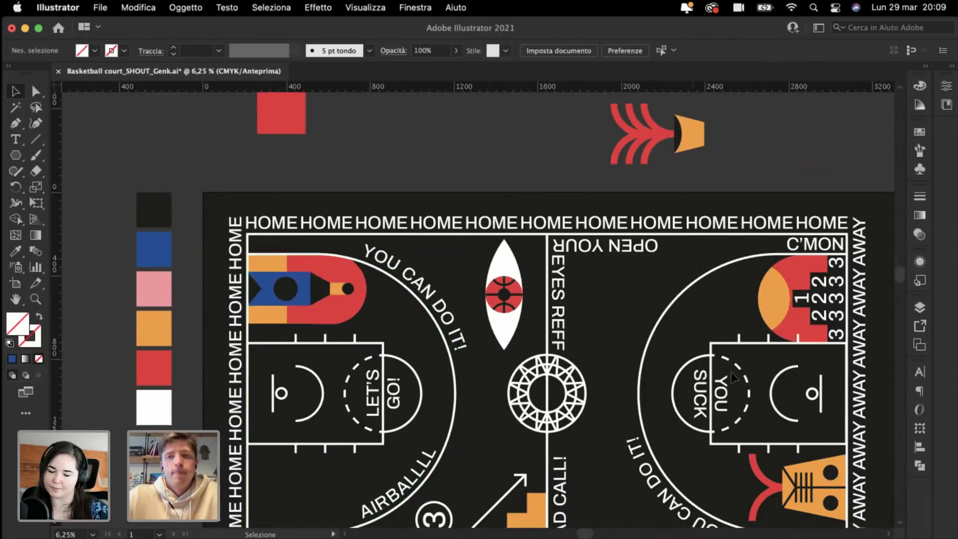
scroll(732, 372, right, 5)
click(16, 255)
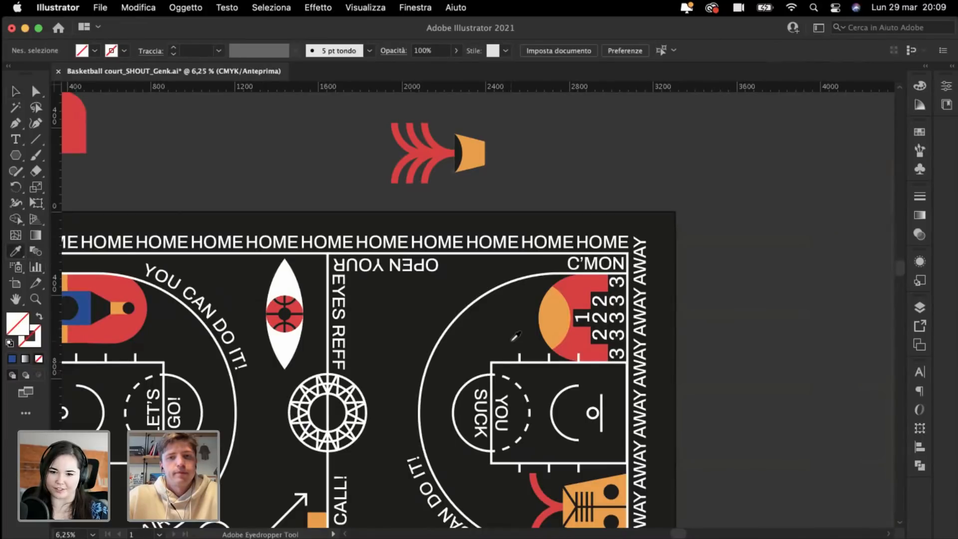
scroll(517, 336, down, 5)
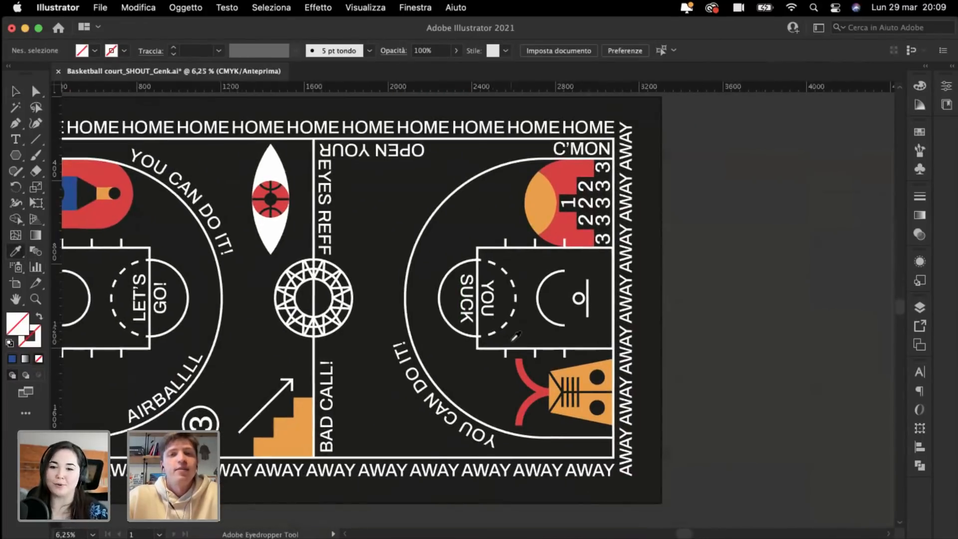
scroll(310, 280, up, 3)
click(100, 223)
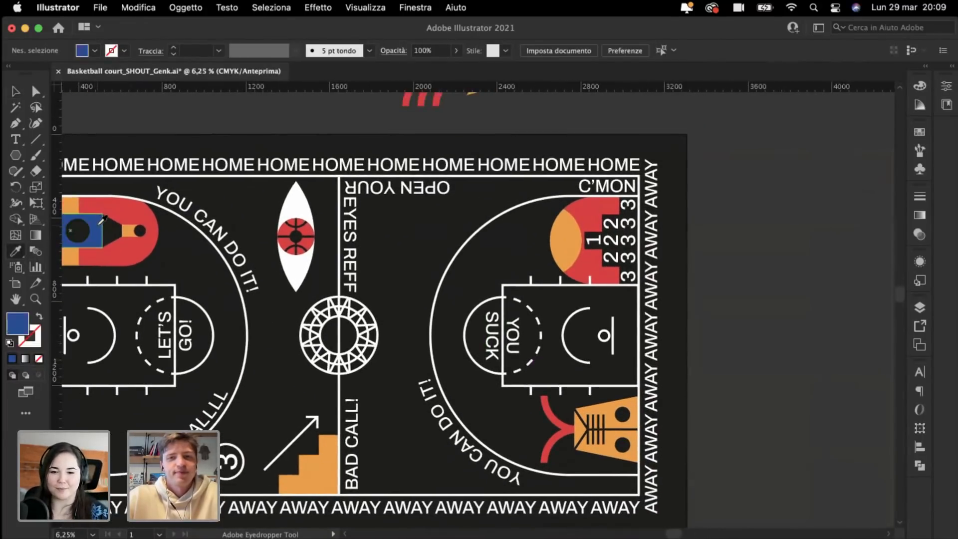
alt+click(584, 267)
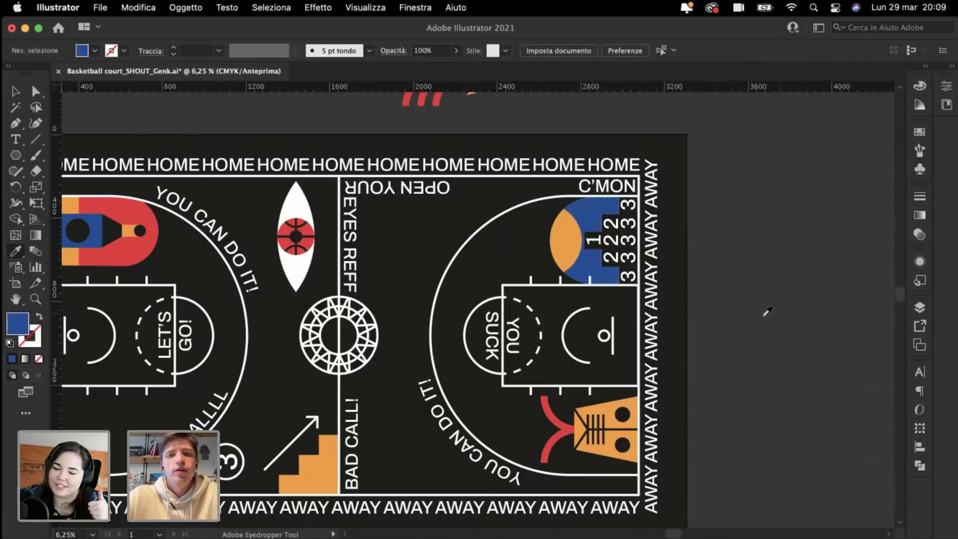
scroll(777, 336, right, 3)
scroll(285, 274, left, 3)
scroll(284, 273, up, 1)
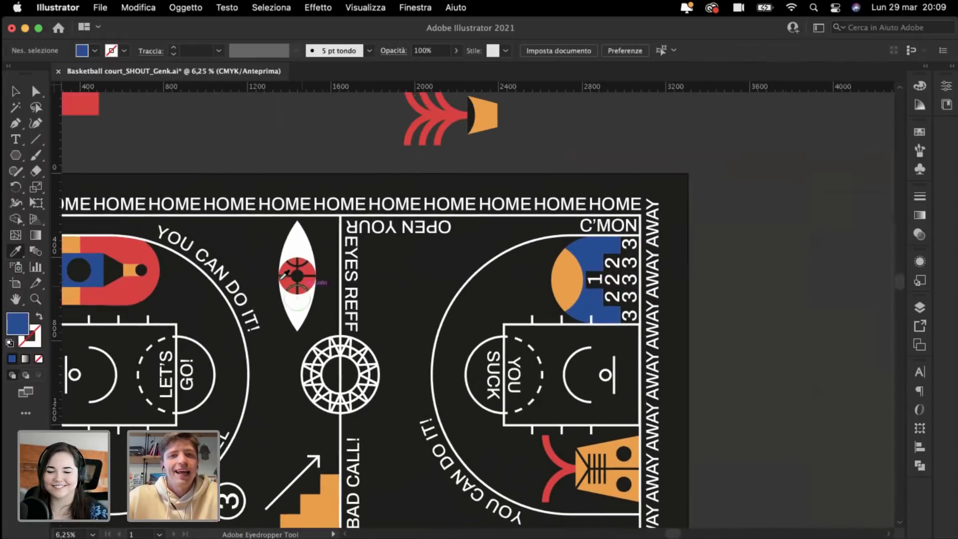
click(128, 297)
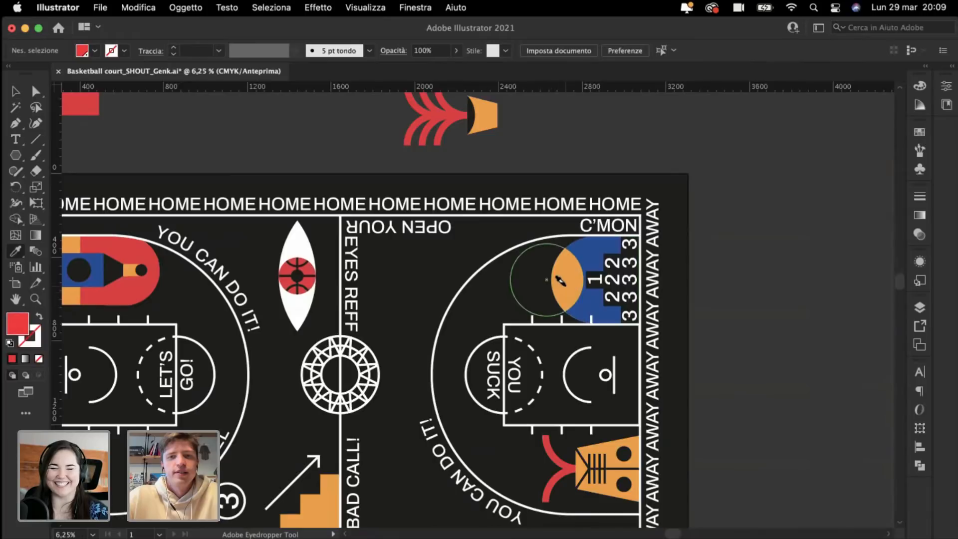
alt+click(566, 279)
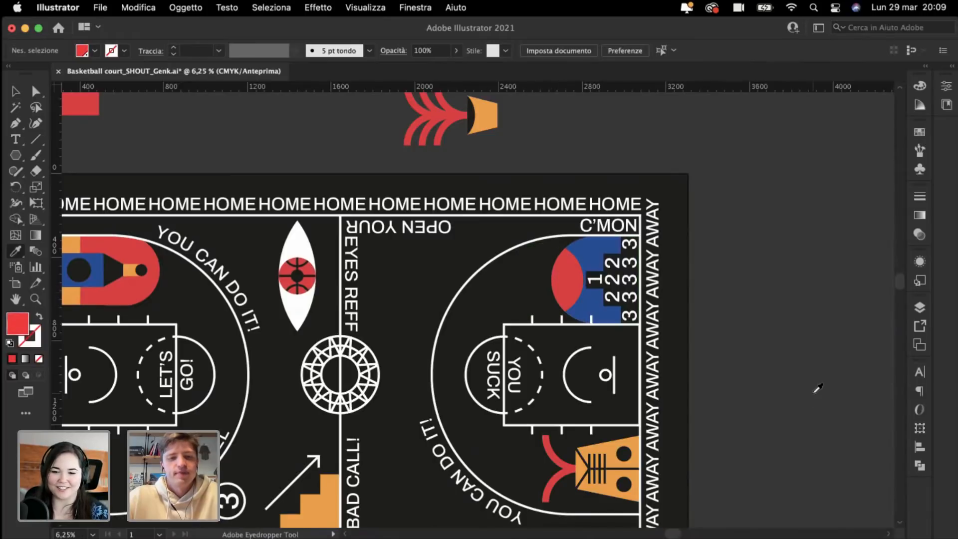
key(super+z)
key(super+z)
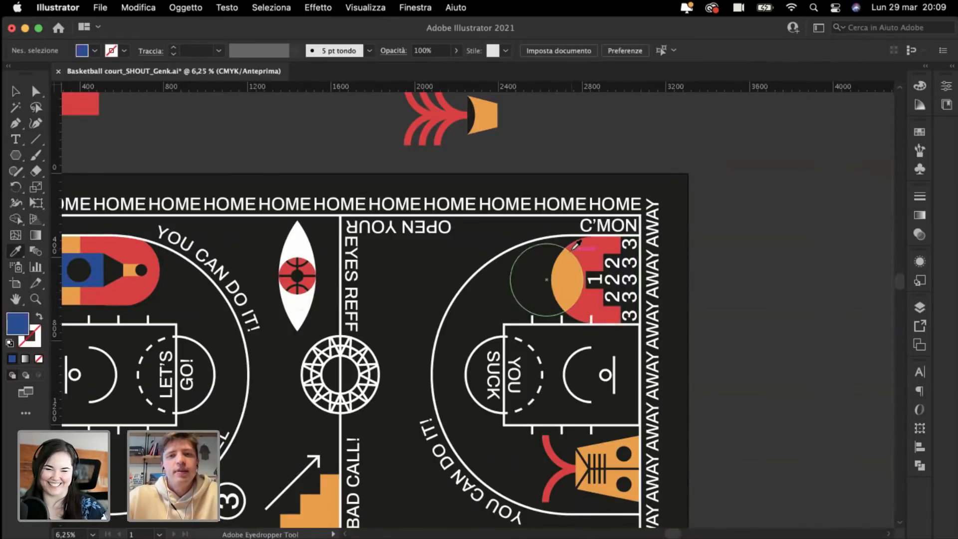
scroll(576, 245, right, 3)
scroll(577, 245, down, 1)
click(15, 91)
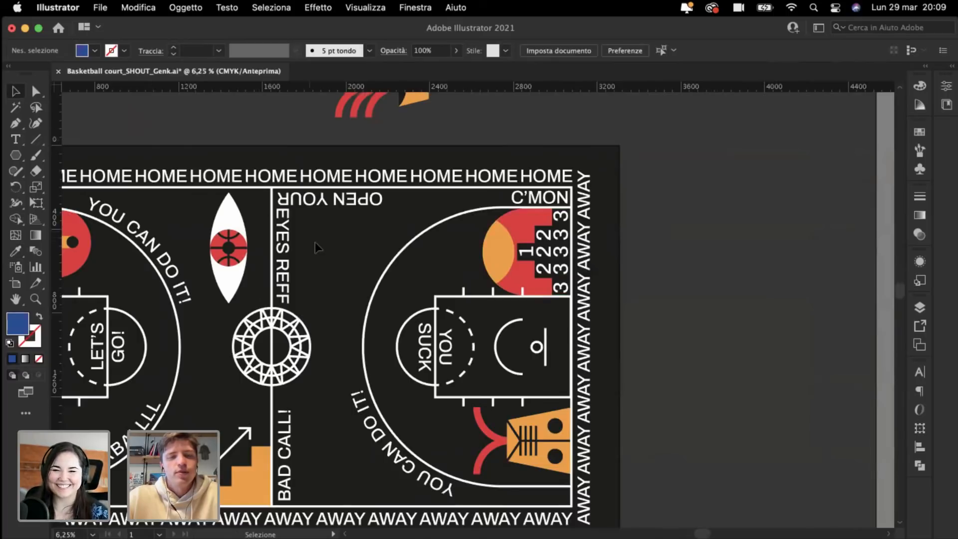
Step: Bring the right key into view and switch to the Polygon tool
scroll(315, 242, right, 2)
scroll(315, 242, up, 3)
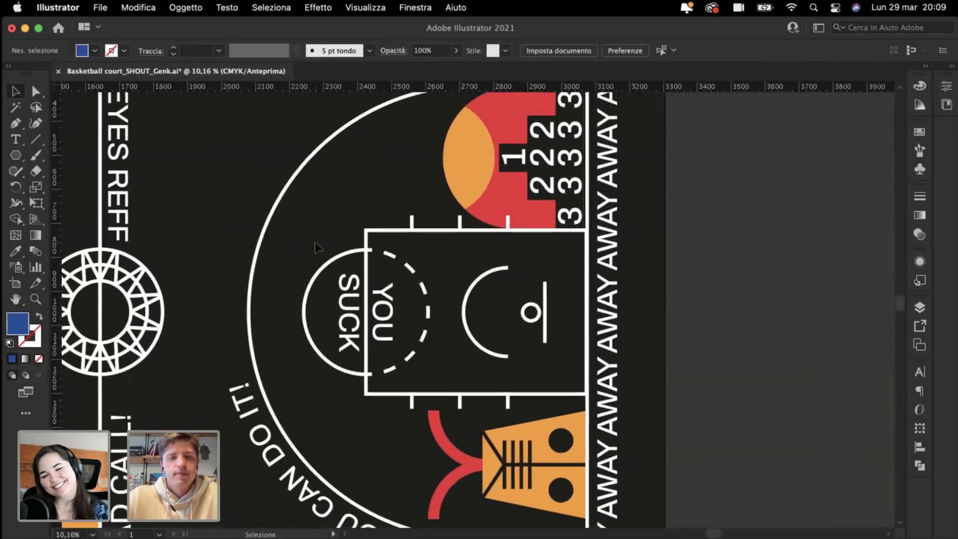
scroll(316, 241, right, 1)
scroll(316, 241, down, 1)
scroll(315, 245, right, 1)
scroll(316, 244, up, 1)
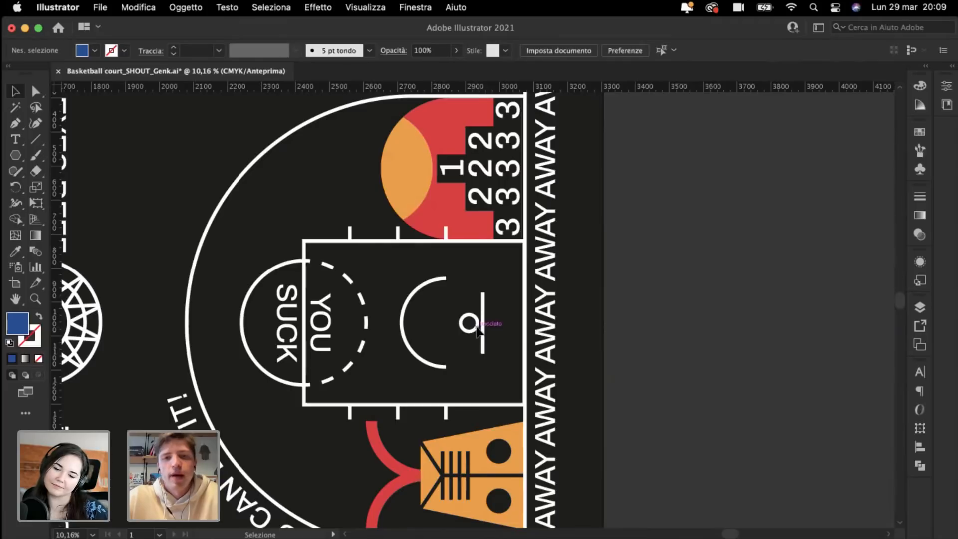
scroll(425, 327, up, 4)
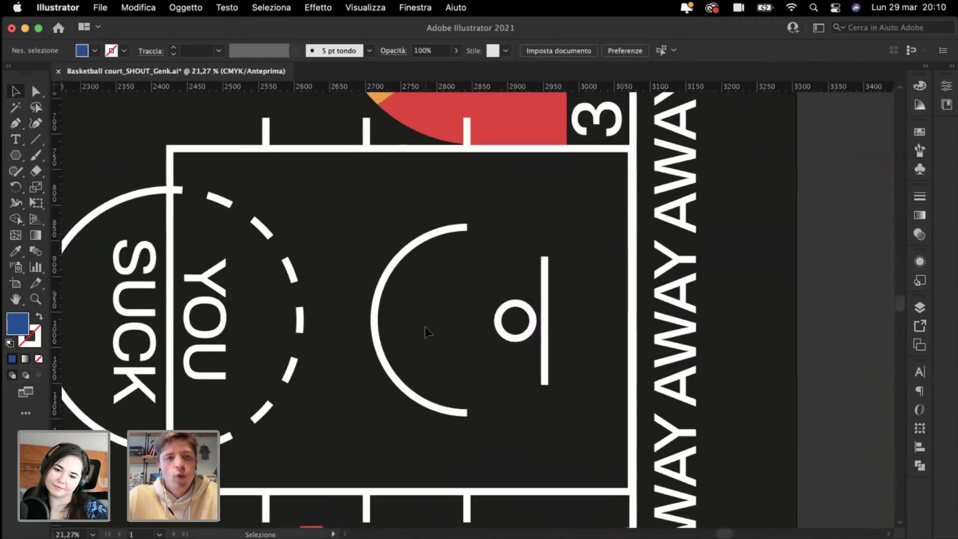
scroll(425, 326, up, 1)
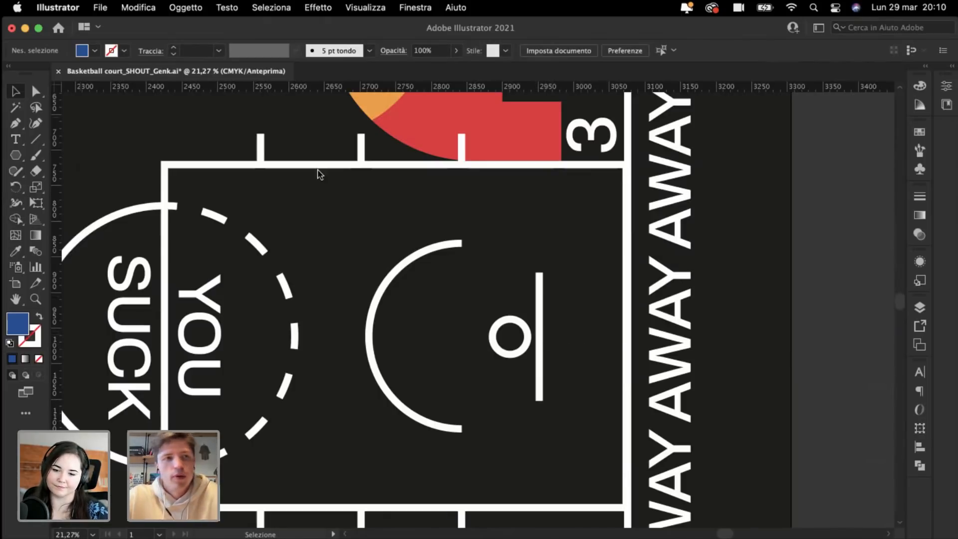
key(super+minus)
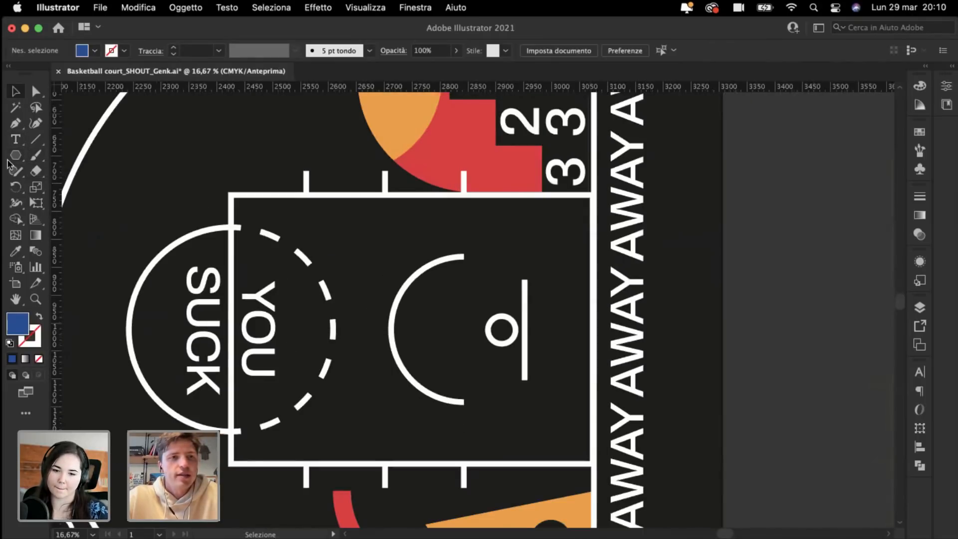
click(15, 154)
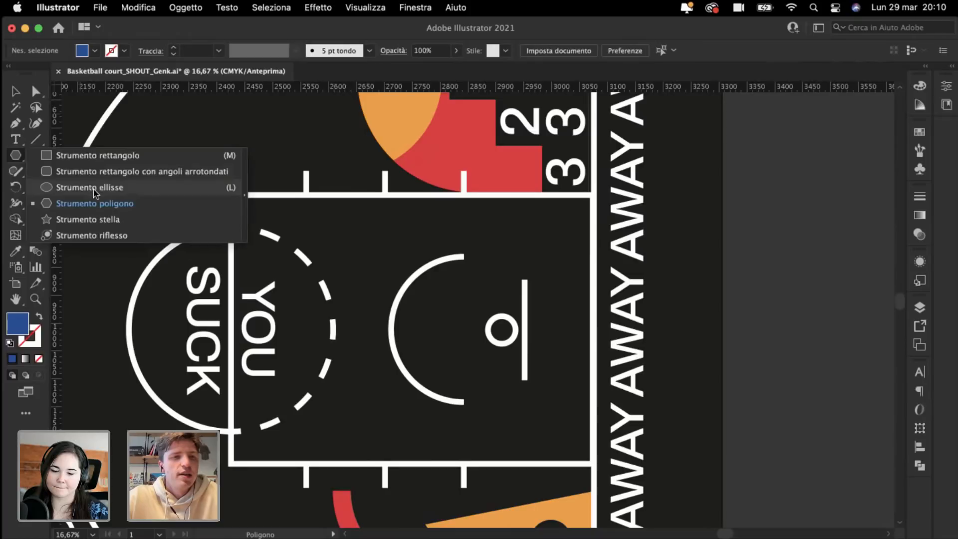
Step: Create a three-sided polygon inside the right key
click(356, 272)
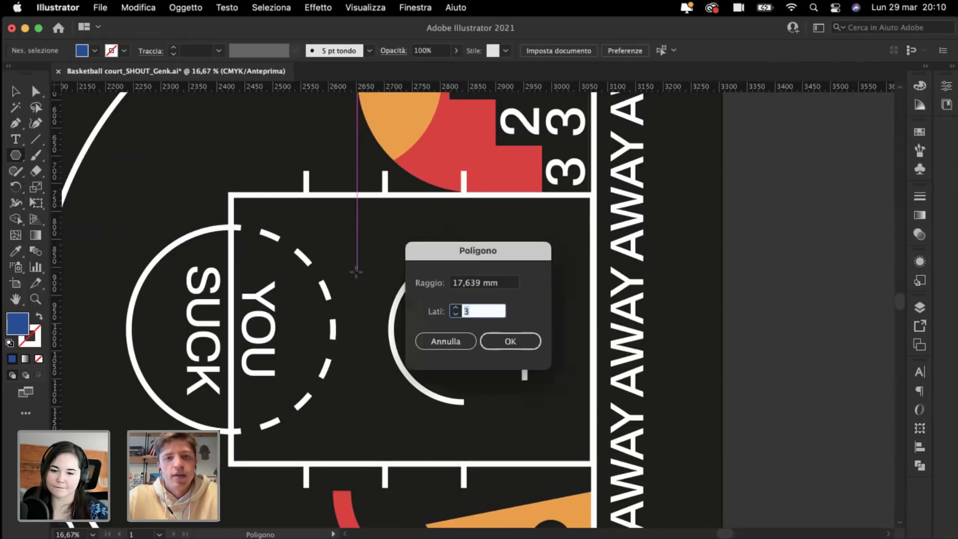
key(Return)
key(super+minus)
key(v)
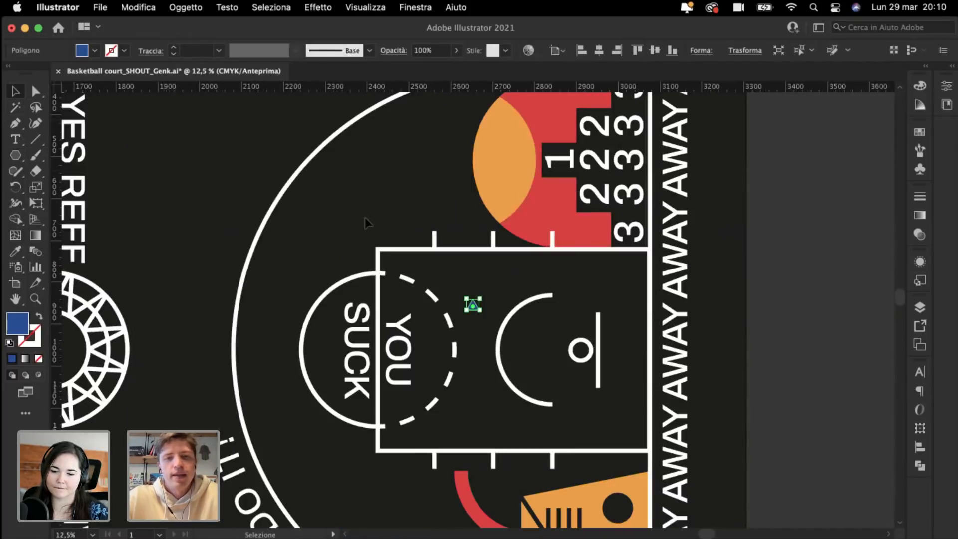
Step: Scale and position the triangle over the right key, widening it across YOU SUCK
drag(463, 297, 635, 166)
drag(484, 275, 503, 319)
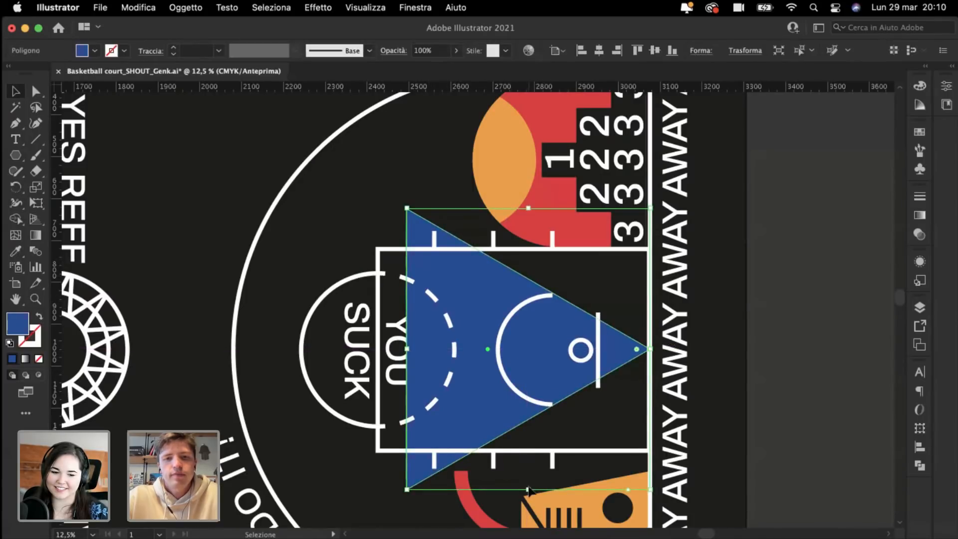
drag(529, 490, 529, 468)
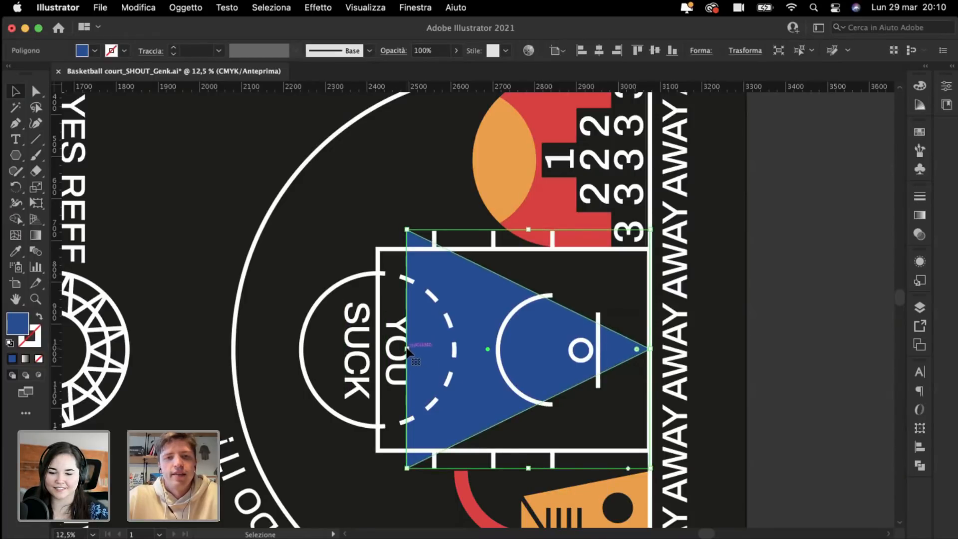
drag(407, 350, 286, 347)
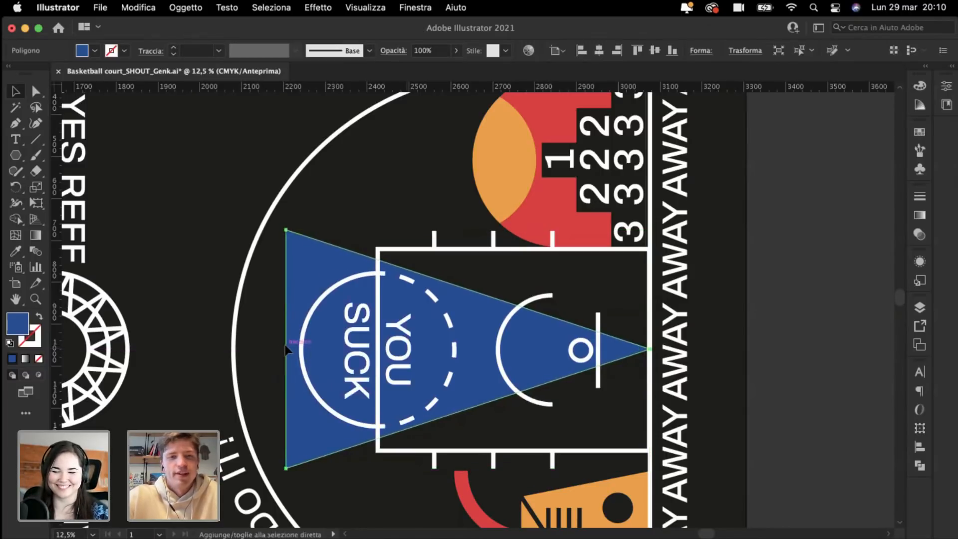
click(204, 157)
key(super+minus)
key(super+minus)
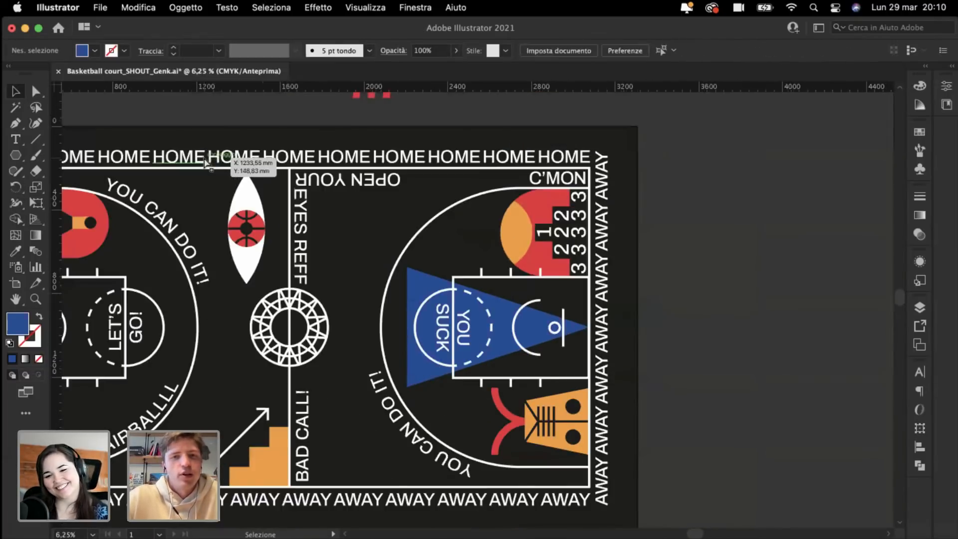
Step: Stretch the blue triangle taller evenly from its centre
key(super+plus)
key(super+plus)
key(v)
click(366, 264)
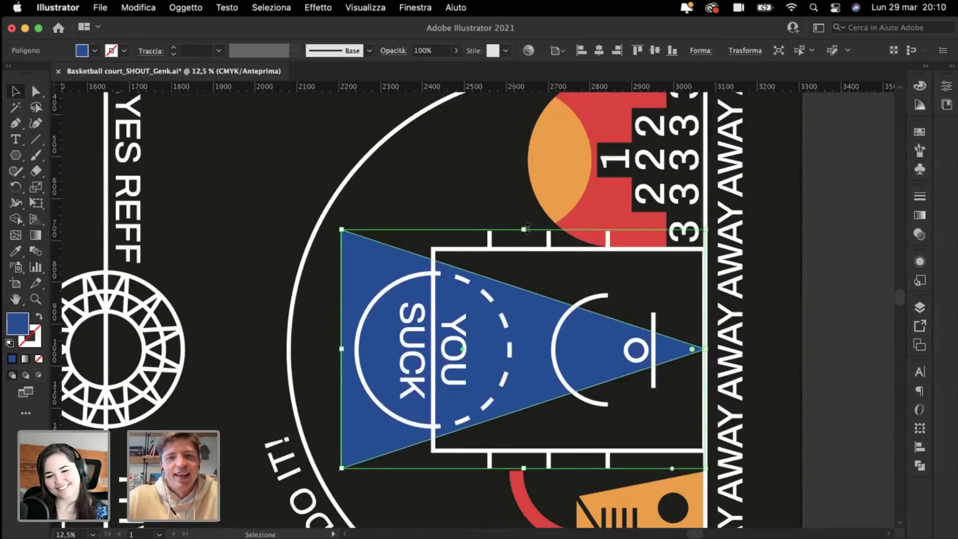
drag(527, 229, 517, 212)
click(250, 215)
key(super+minus)
key(super+minus)
key(super+minus)
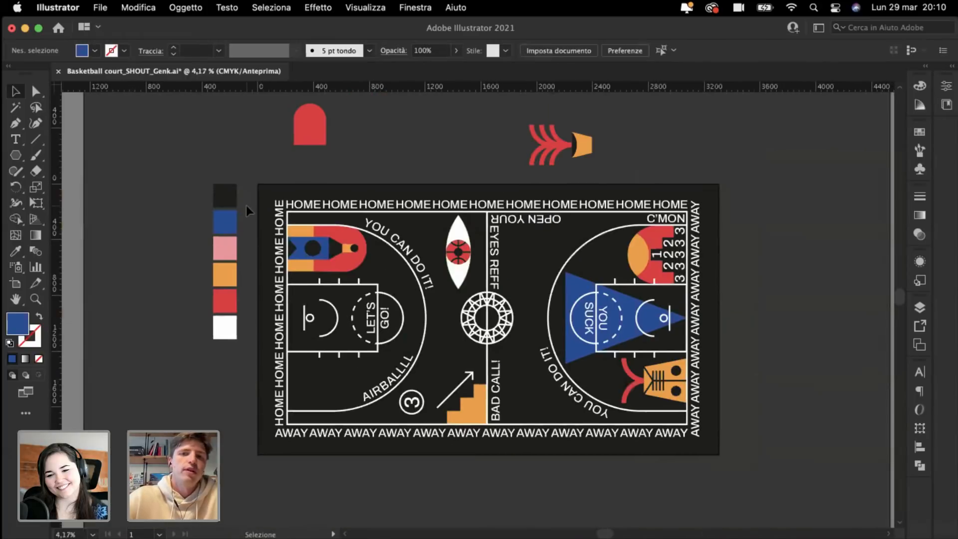
Step: Adjust the triangle's left edge so its base reaches the free-throw circle
key(super+plus)
key(super+plus)
key(super+plus)
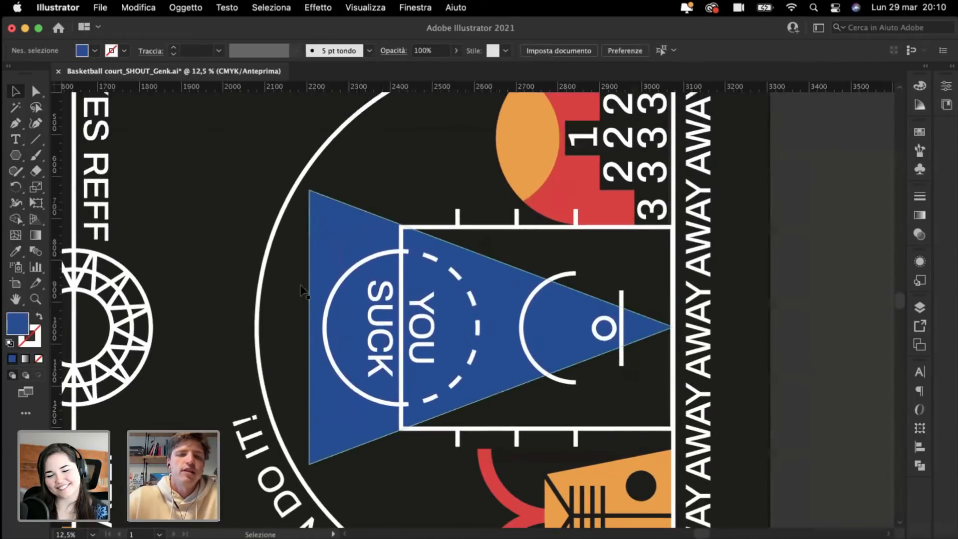
click(340, 244)
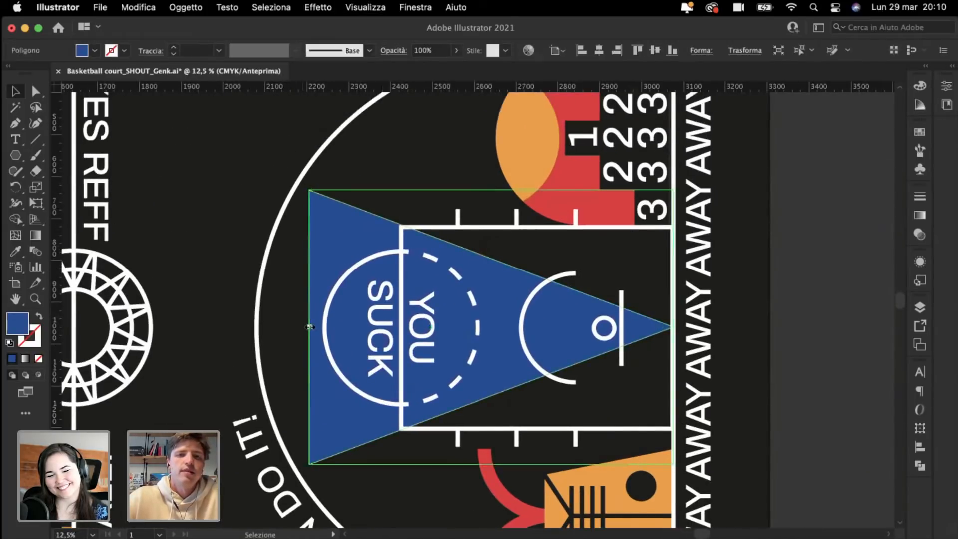
drag(310, 327, 402, 327)
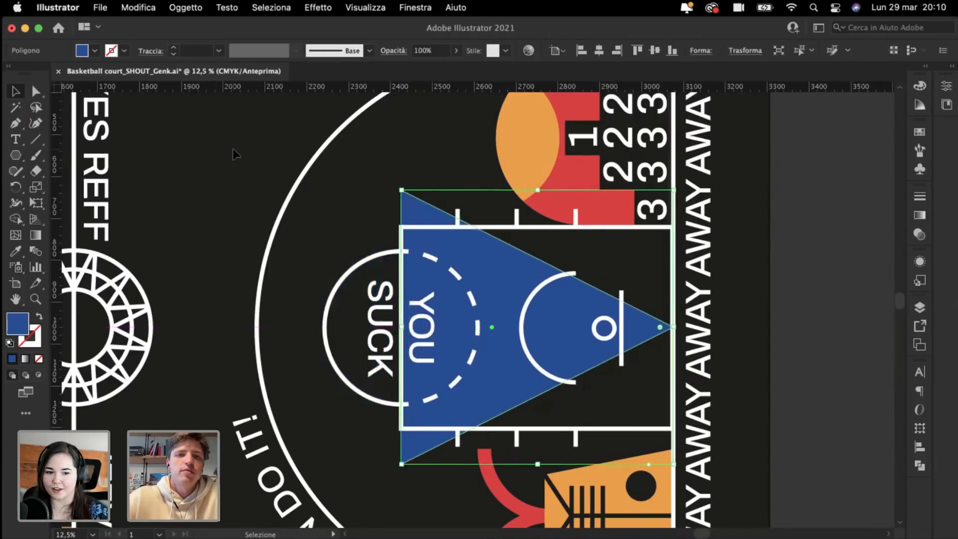
click(233, 149)
click(428, 313)
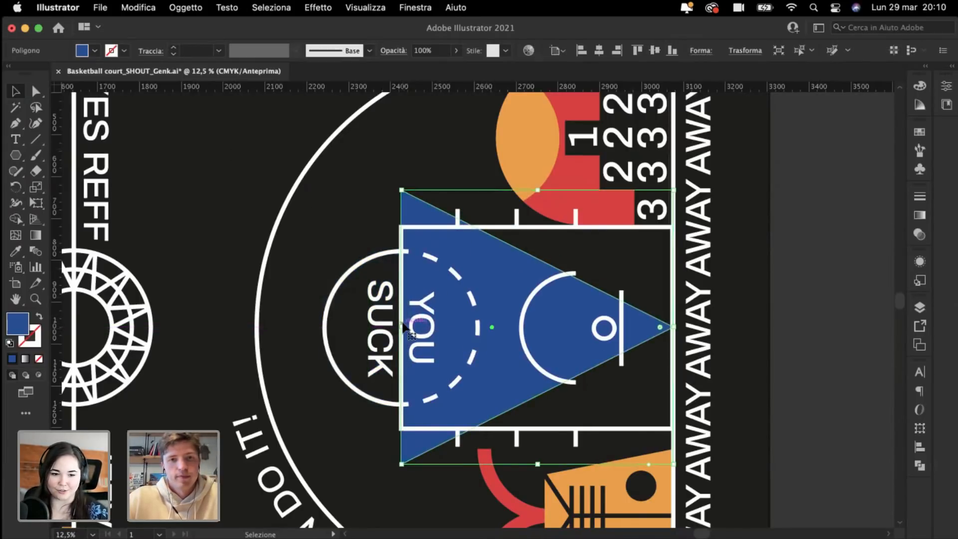
drag(366, 329, 348, 328)
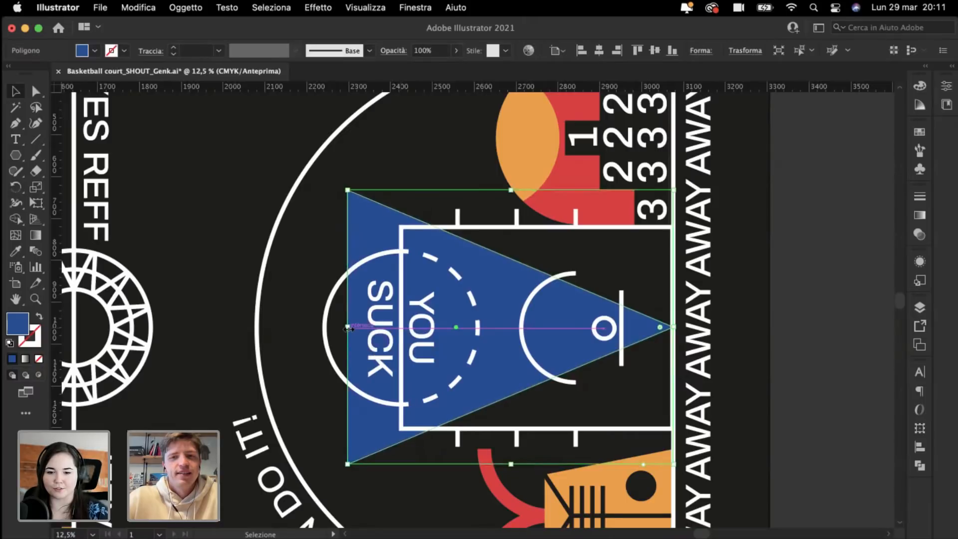
Step: Open Effetto > Distorci e trasforma > Zig zag for the blue triangle
click(246, 134)
click(367, 208)
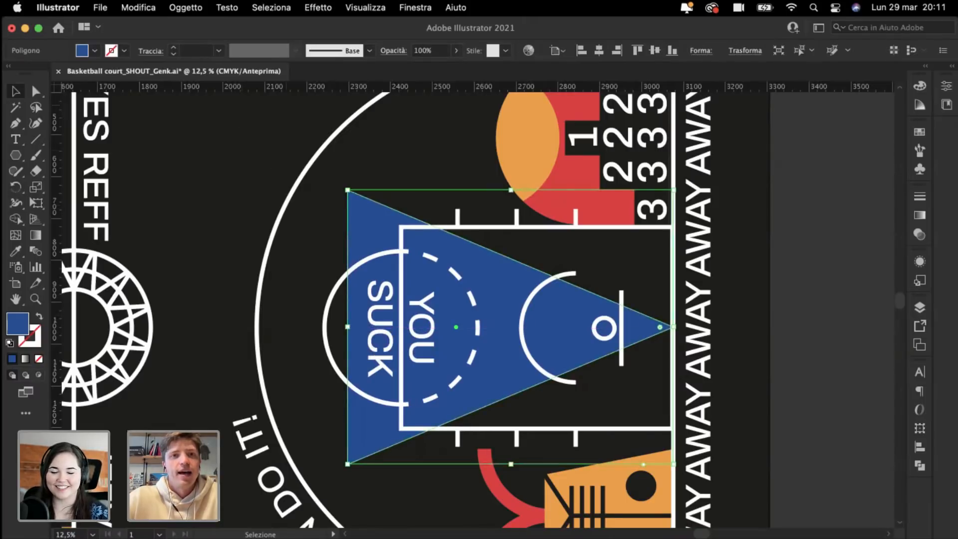
click(357, 6)
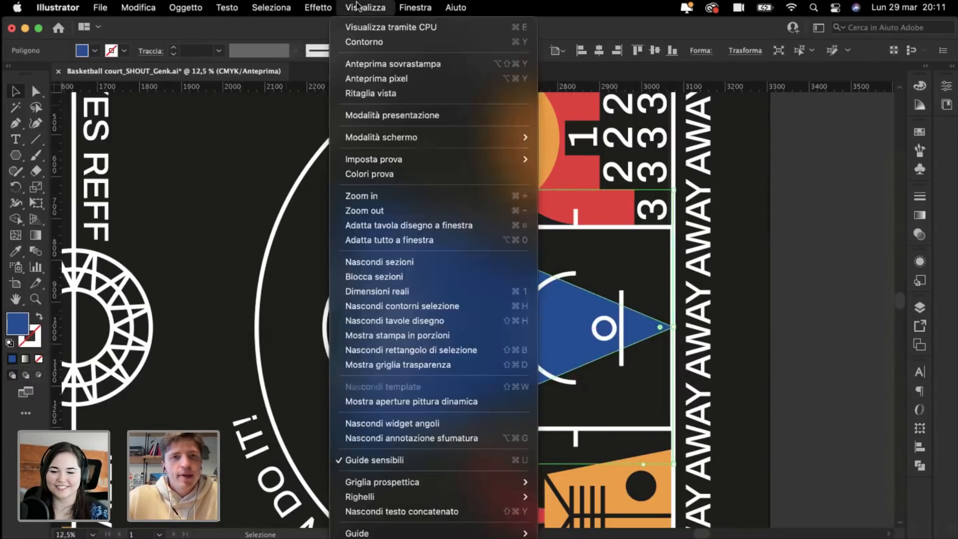
mouse_move(303, 8)
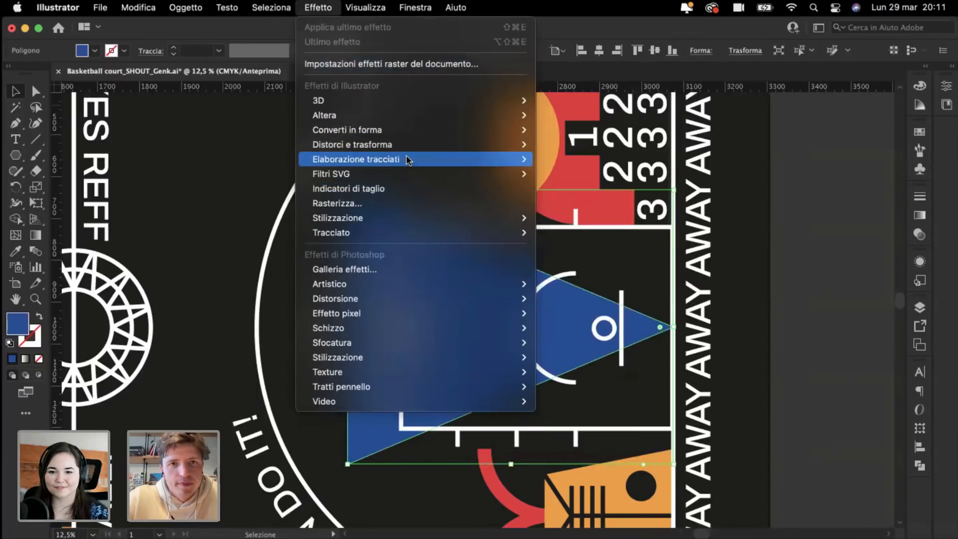
mouse_move(439, 145)
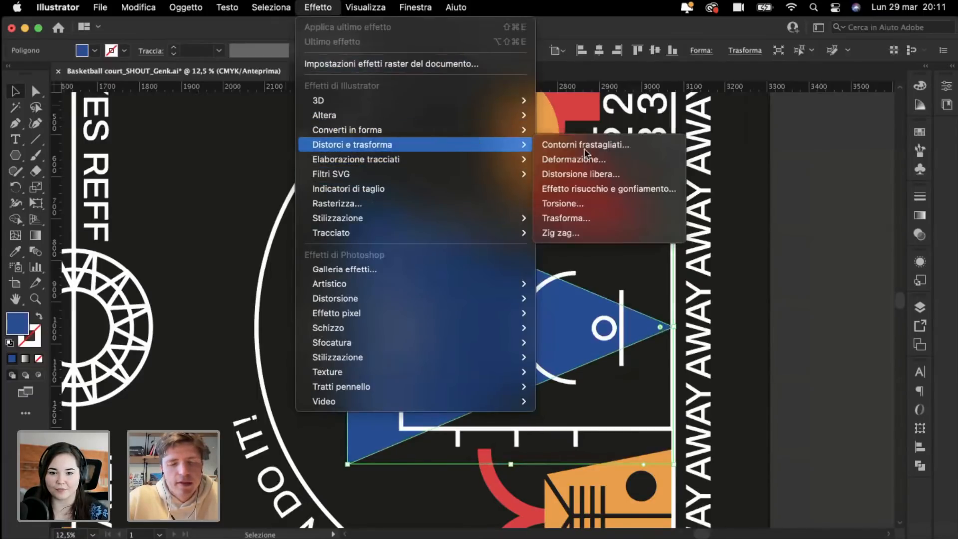
click(561, 233)
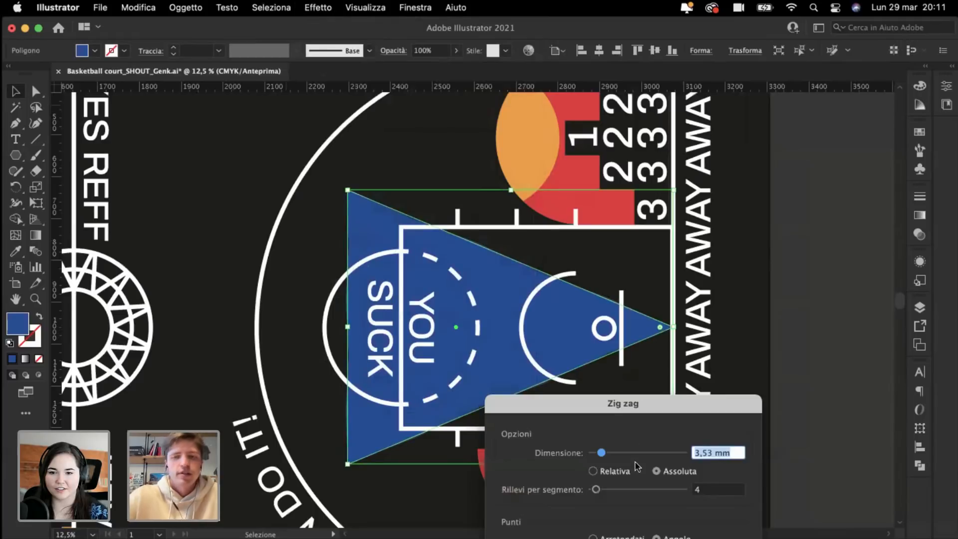
Step: Try zig-zag values in the dialog, ending at 19 mm size and 15 ridges
drag(600, 403, 677, 209)
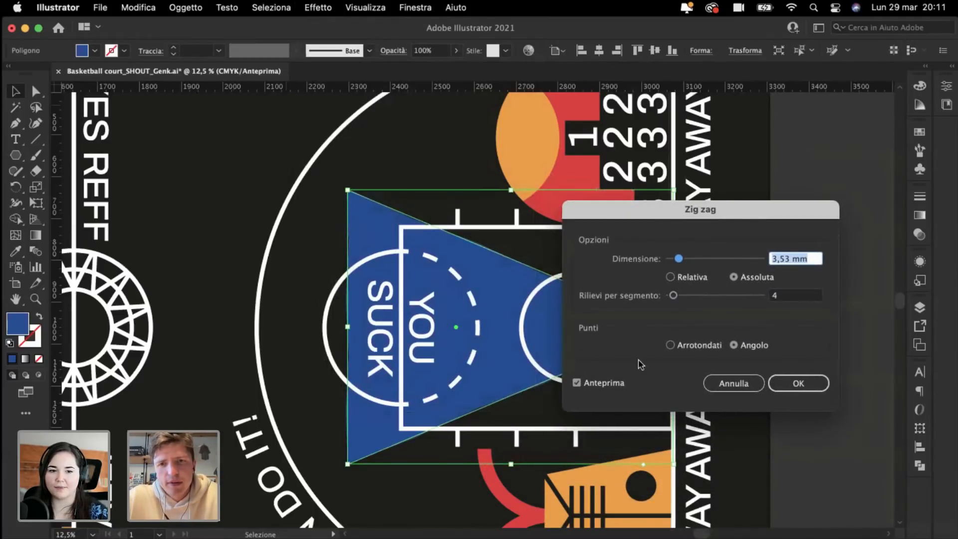
click(577, 383)
click(577, 383)
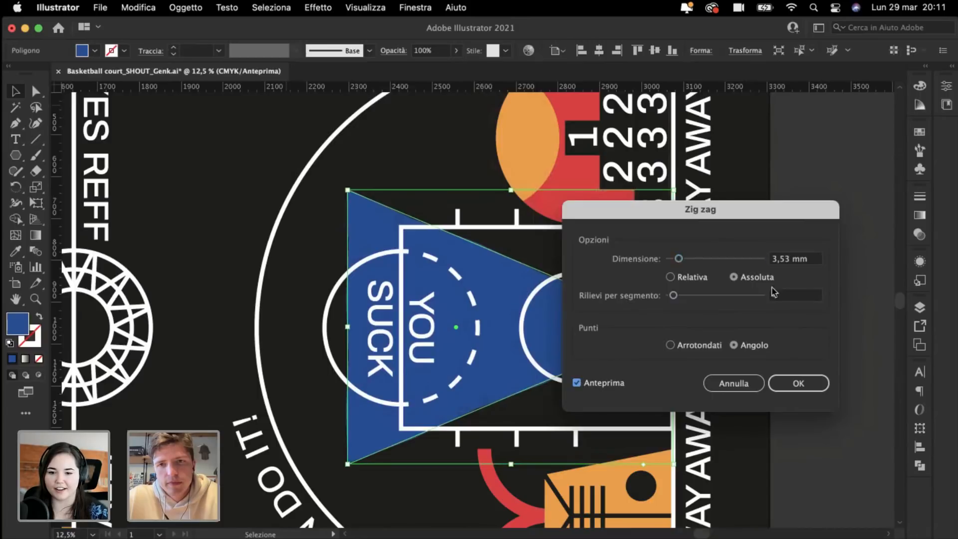
double_click(782, 257)
text(40)
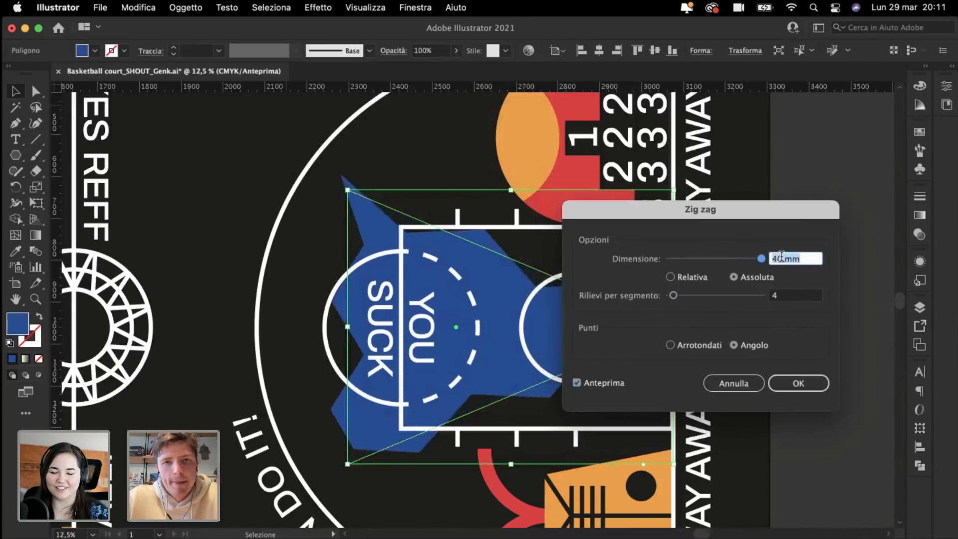
double_click(782, 295)
text(20)
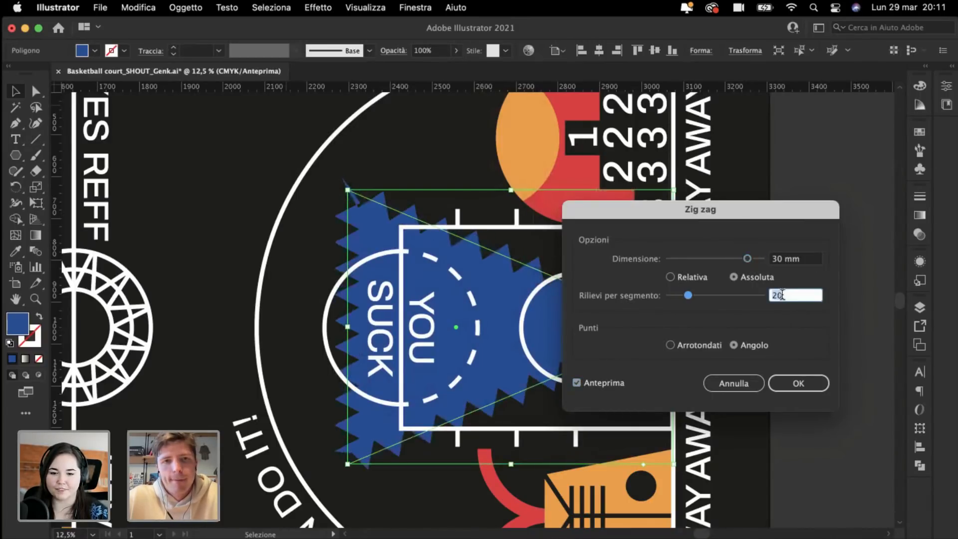
key(Down)
key(Down)
key(Down)
key(Down)
key(Down)
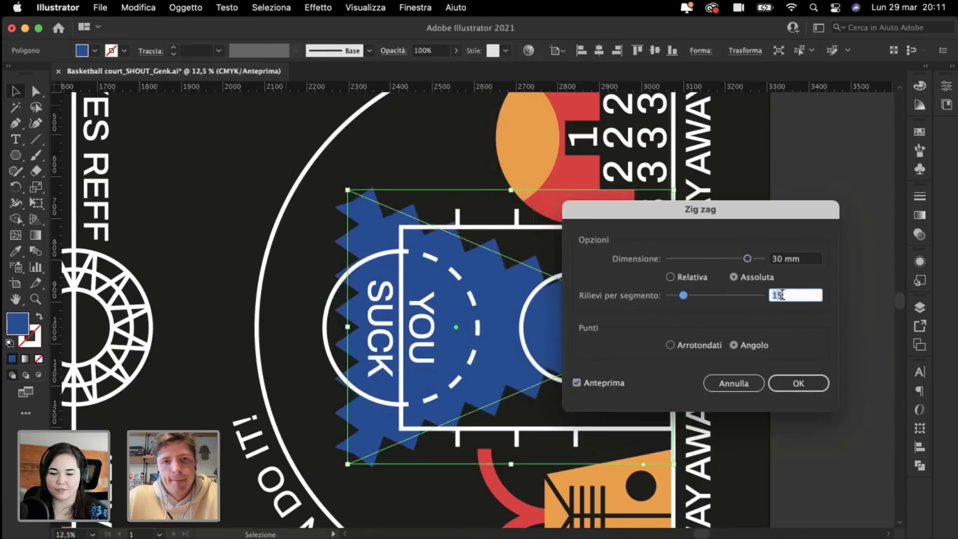
double_click(782, 257)
text(0)
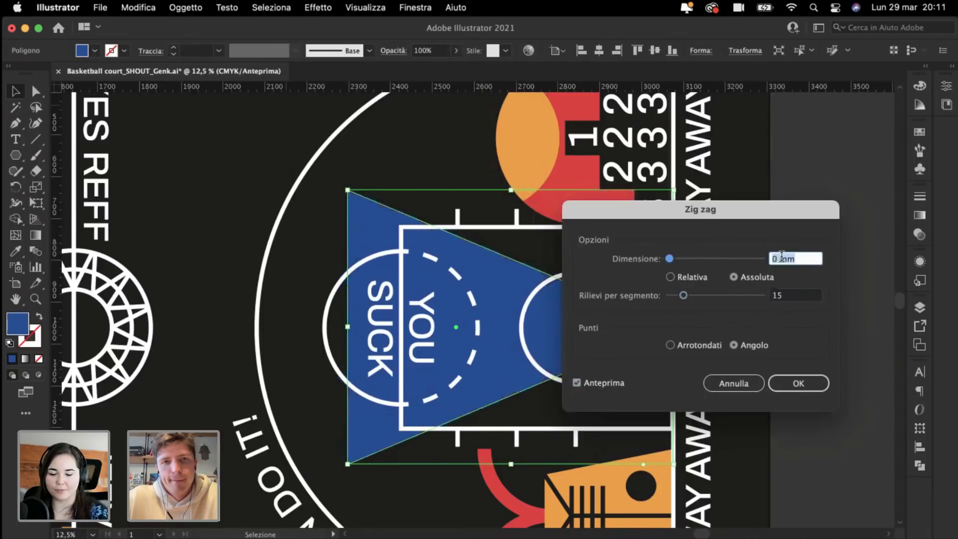
text(19)
click(671, 346)
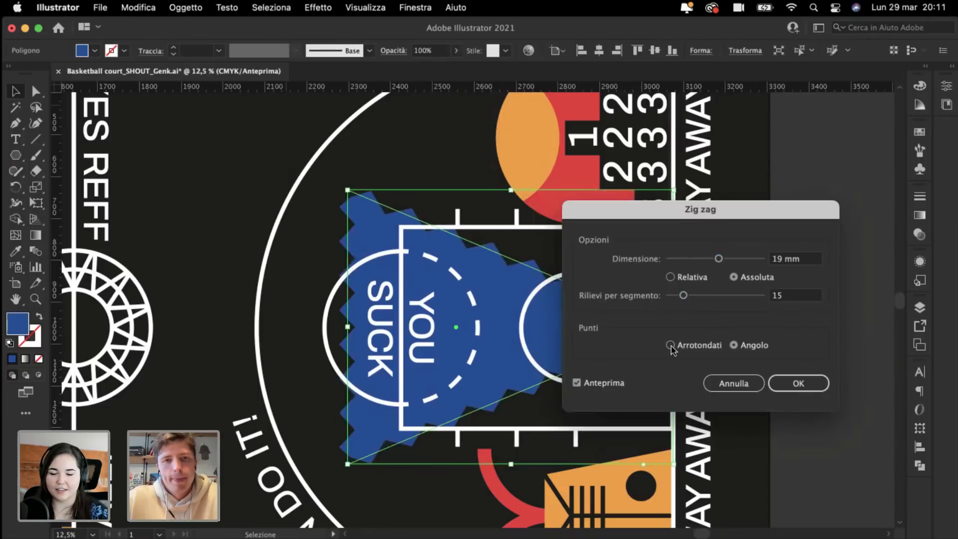
Step: Apply a rounded Zig zag at 12 mm size with 13 ridges per segment
double_click(782, 258)
key(Down)
key(Down)
key(Down)
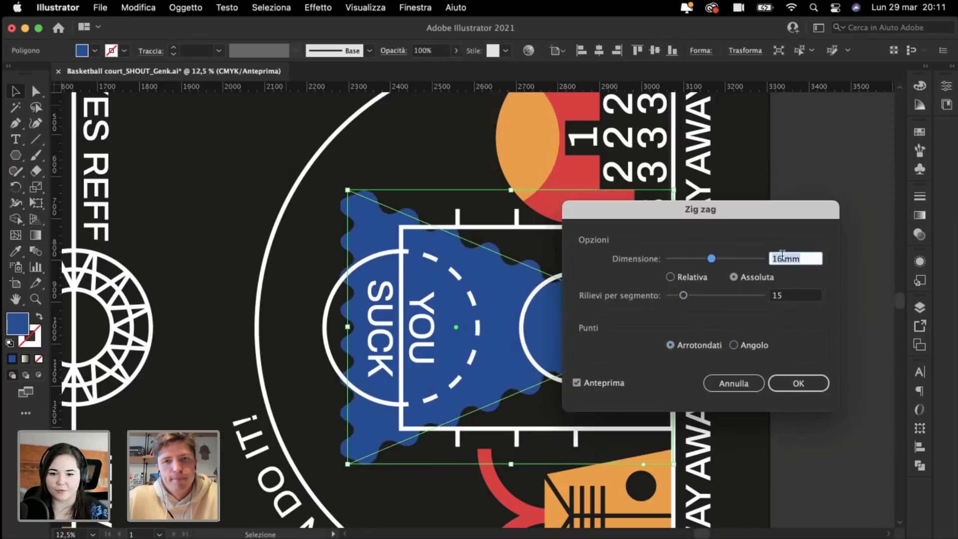
key(Down)
key(Down)
key(Down)
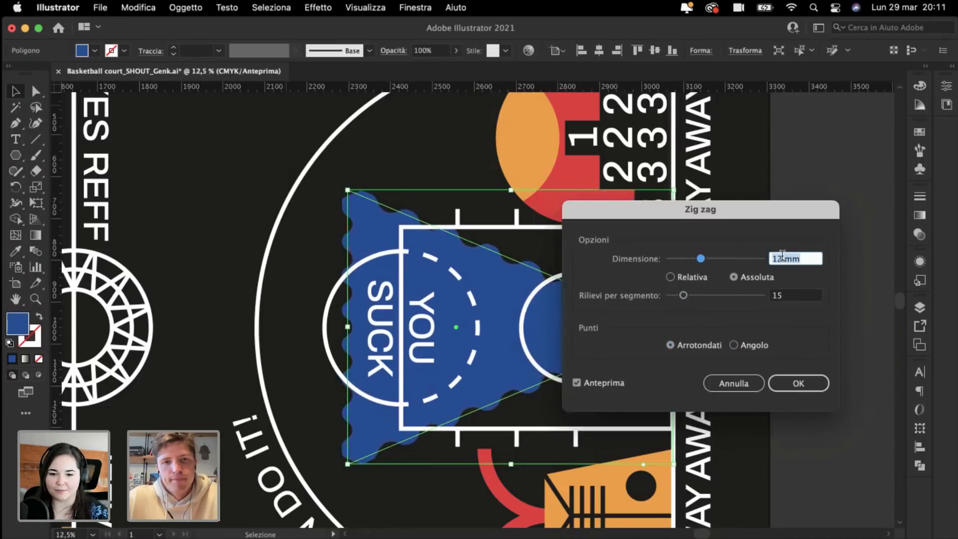
key(Down)
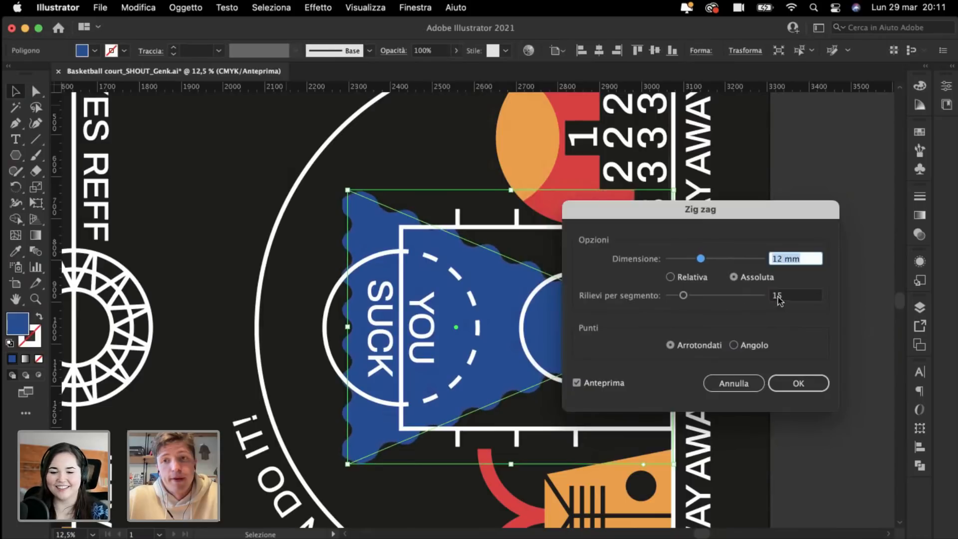
double_click(786, 296)
key(Down)
key(Down)
key(Down)
key(Down)
key(Down)
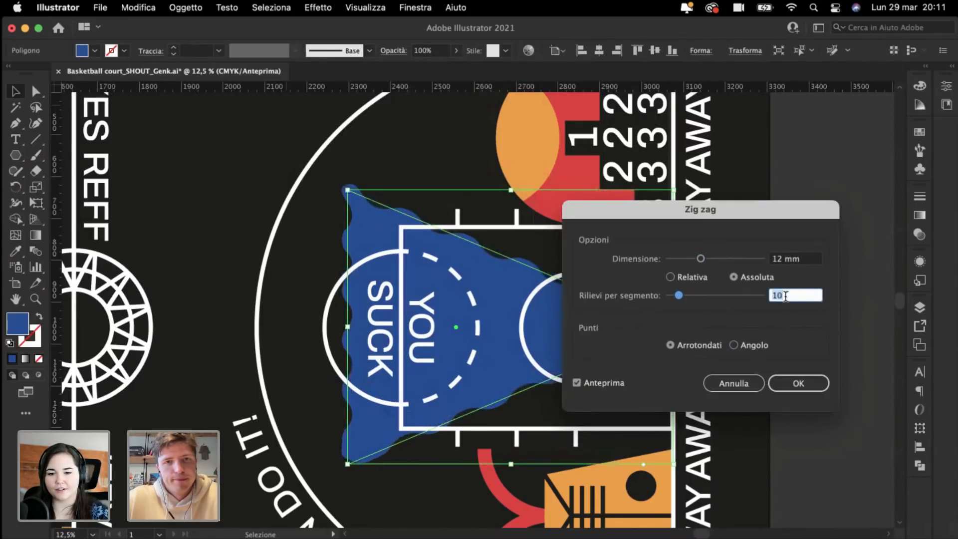
key(Up)
key(Up)
key(Up)
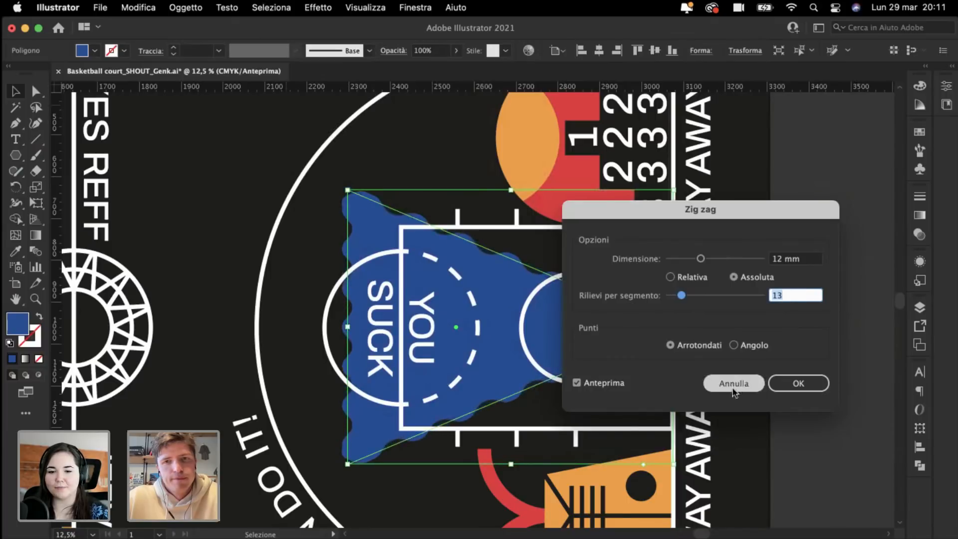
click(799, 383)
key(super+minus)
click(822, 391)
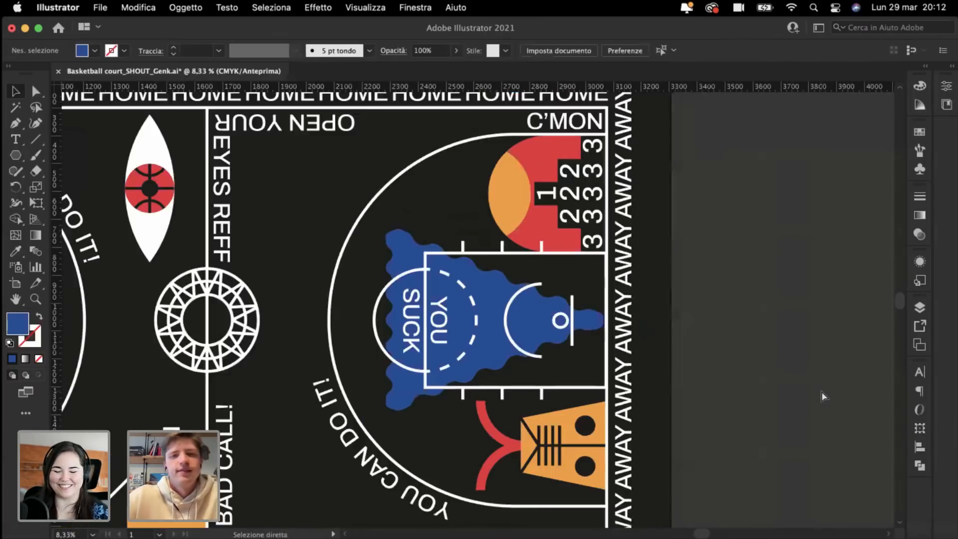
Step: Stretch the wavy blue triangle taller using its top handle
key(super+minus)
key(super+minus)
key(super+plus)
key(super+plus)
scroll(417, 357, right, 5)
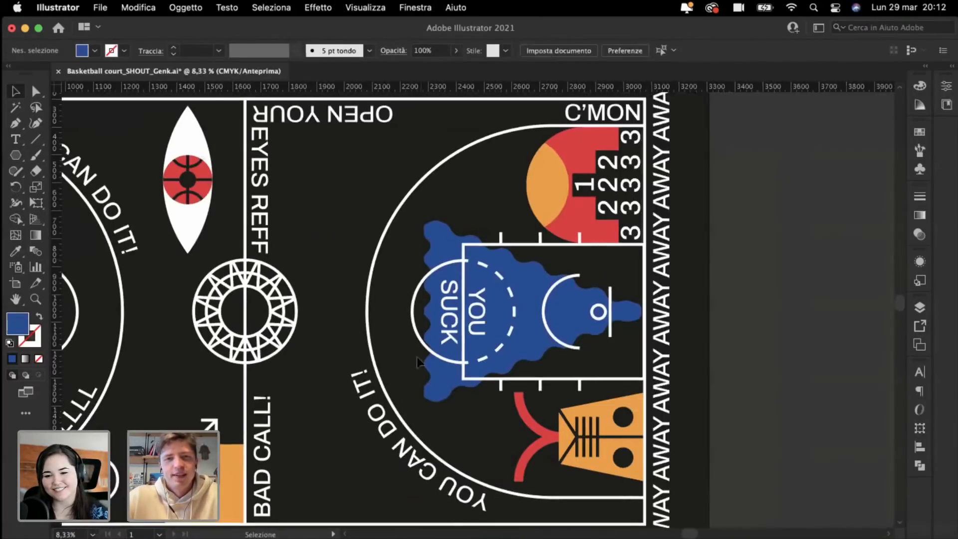
key(super+plus)
click(483, 331)
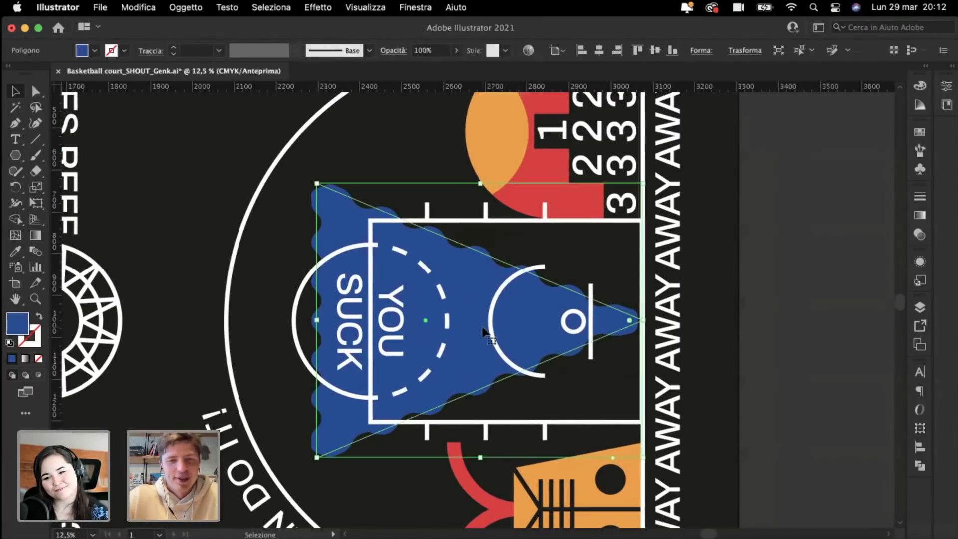
drag(480, 183, 471, 142)
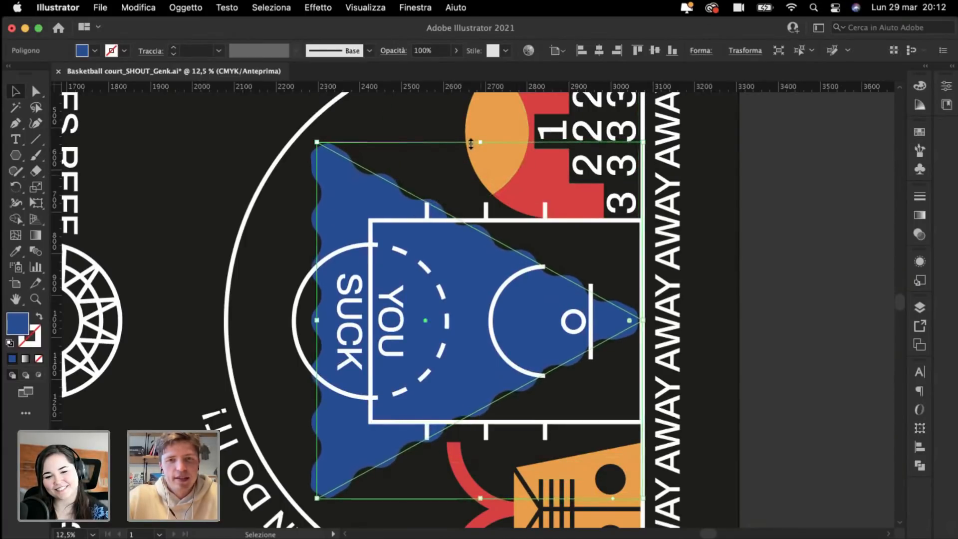
click(848, 372)
key(super+minus)
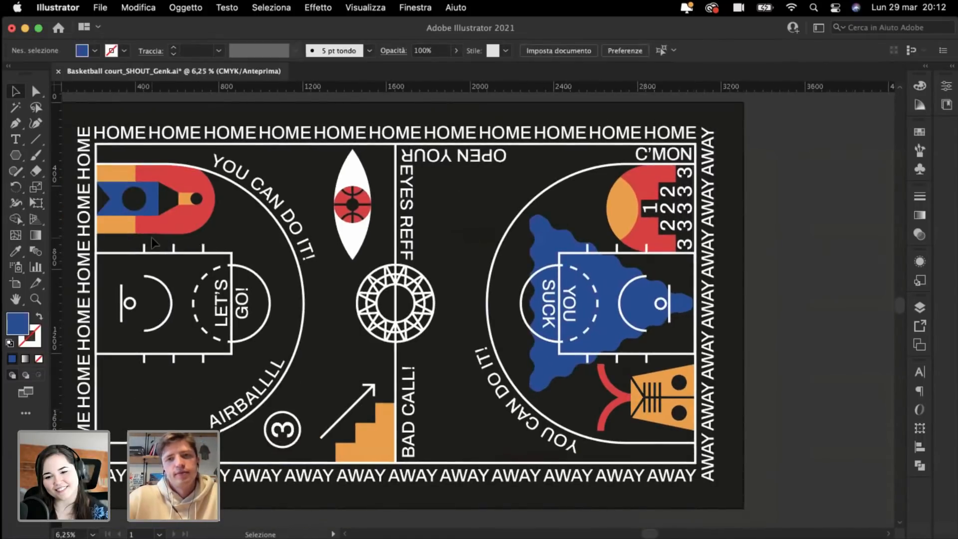
Step: Expand the zig-zag appearance into an editable path with Oggetto > Espandi aspetto
scroll(152, 237, right, 3)
key(super+plus)
key(super+plus)
key(super+plus)
key(super+plus)
scroll(152, 238, right, 5)
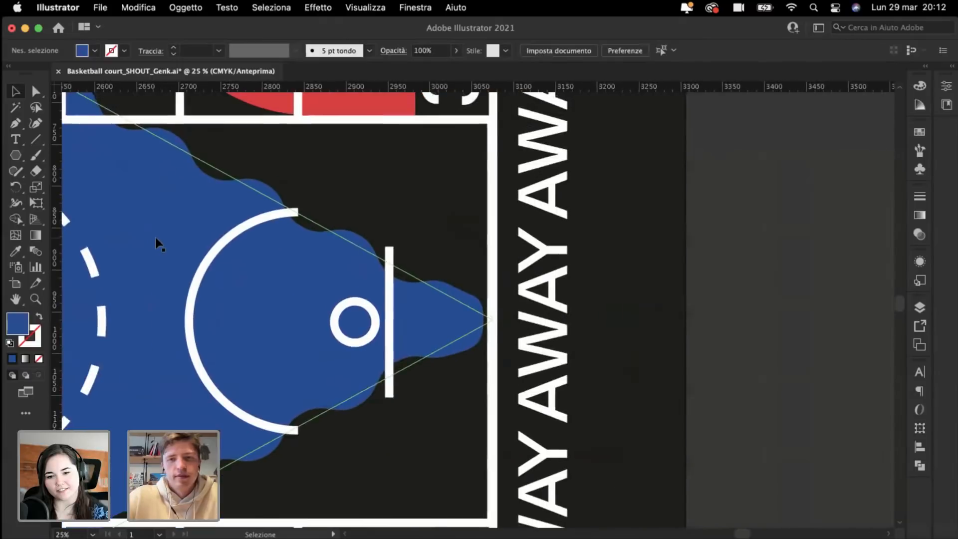
key(super+plus)
click(391, 315)
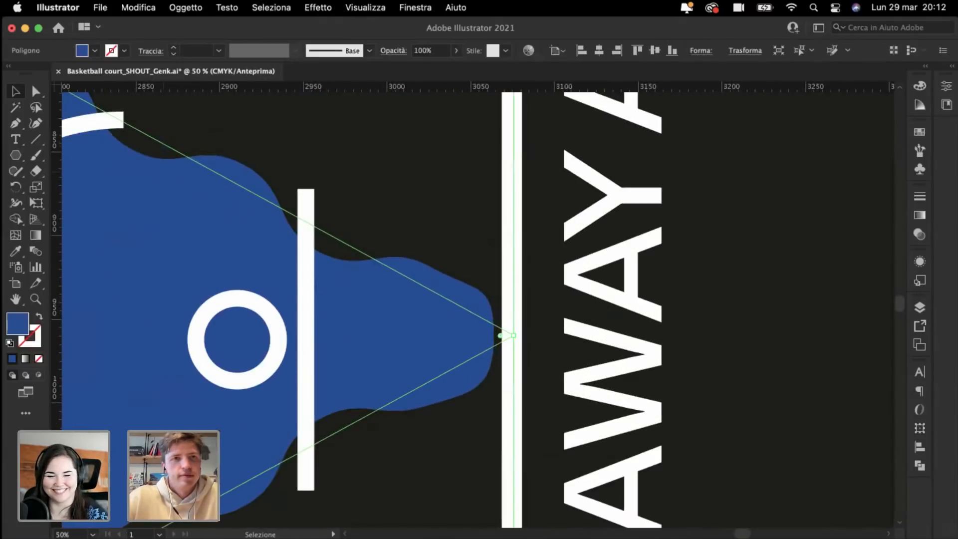
click(185, 8)
click(215, 193)
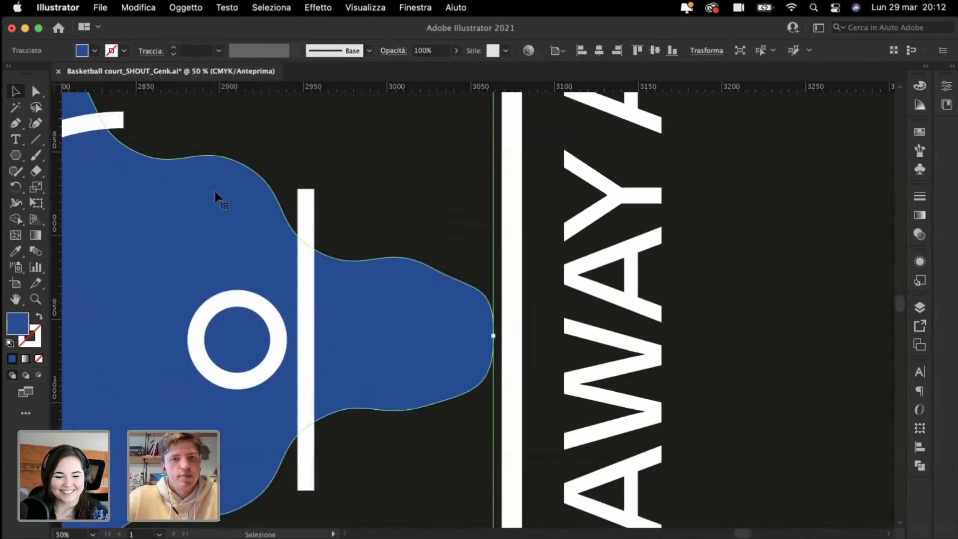
key(super+plus)
click(34, 93)
Step: Move the tip's anchors and curve handles to form a smooth tapered point
scroll(666, 286, down, 3)
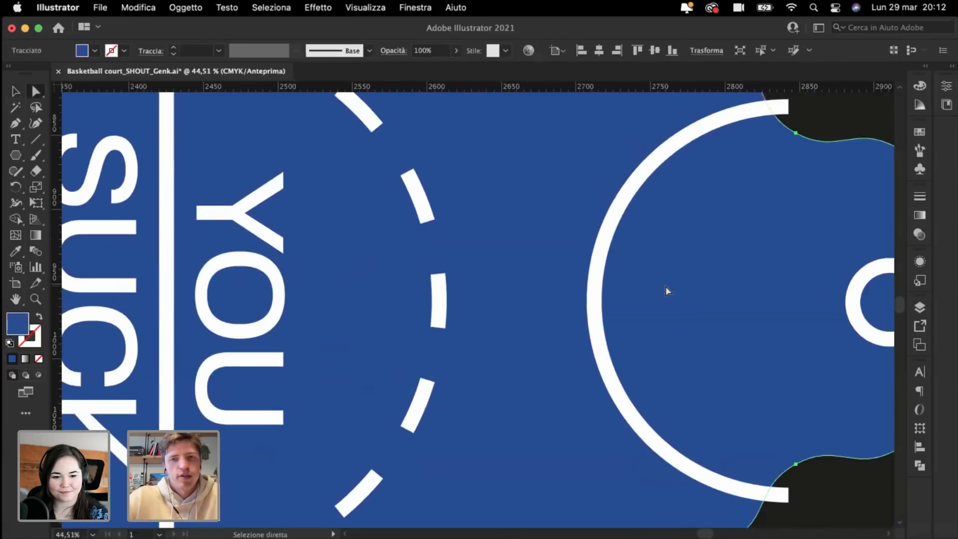
scroll(666, 286, right, 10)
click(669, 288)
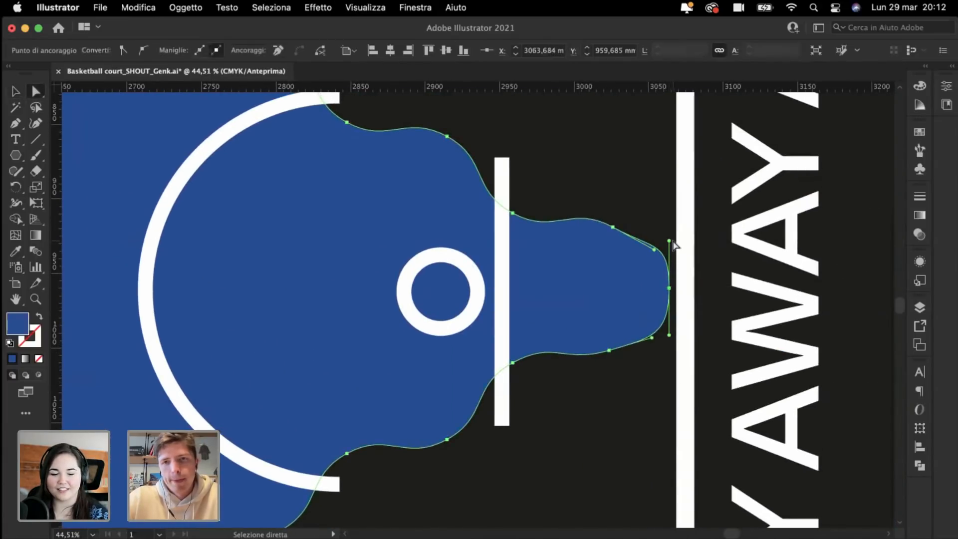
drag(670, 241, 670, 268)
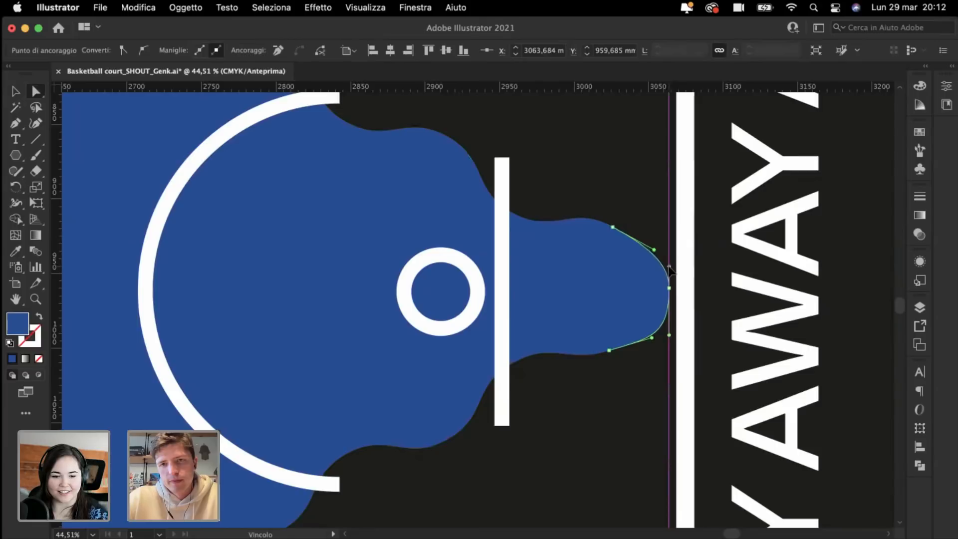
drag(669, 335, 670, 312)
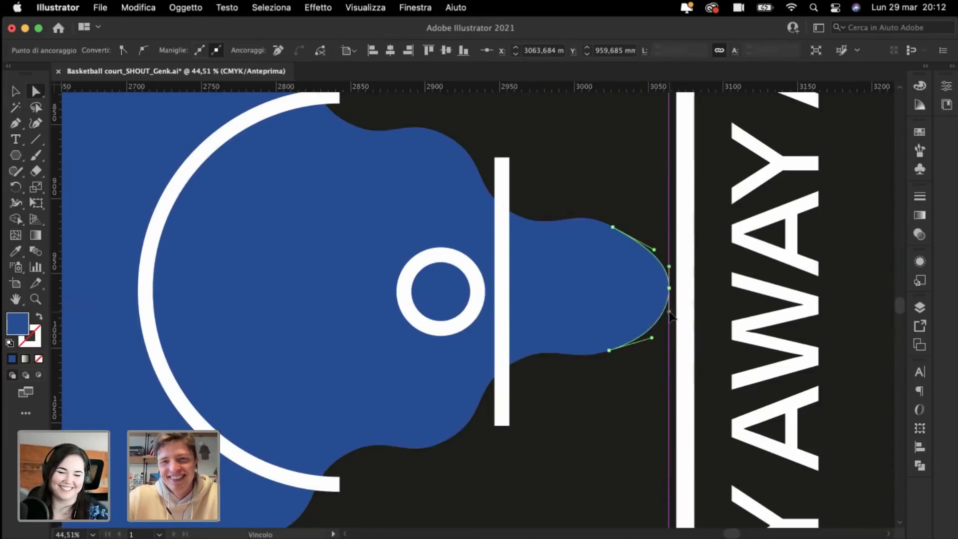
drag(609, 350, 608, 340)
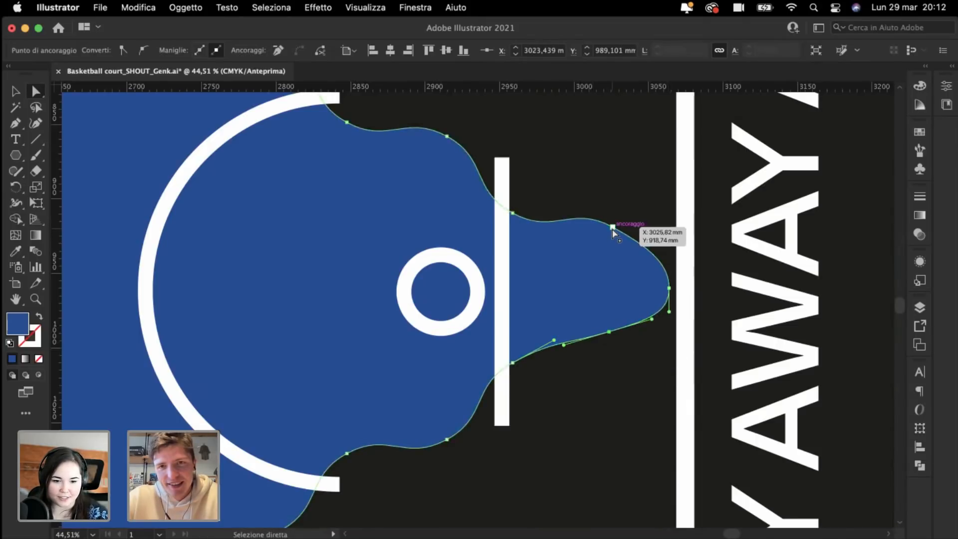
drag(613, 228, 613, 248)
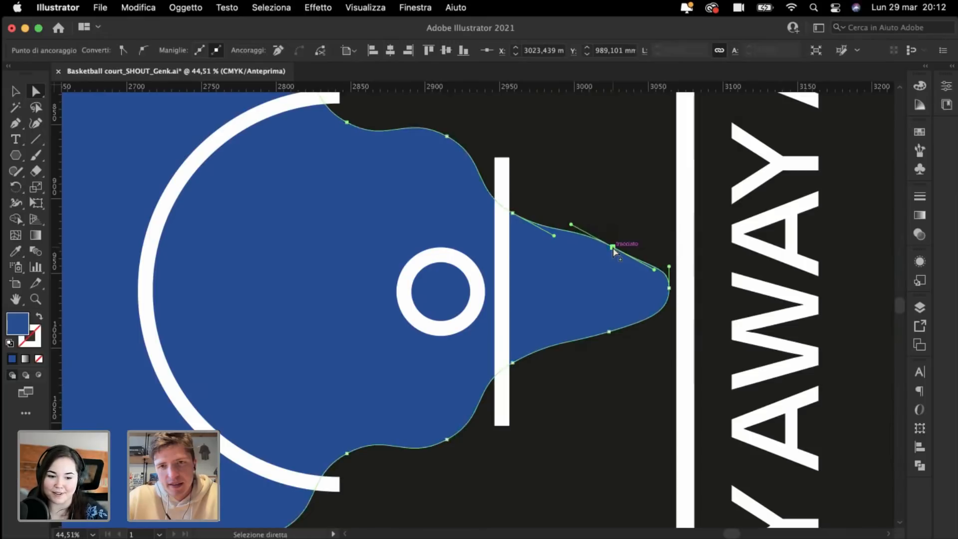
drag(669, 266, 669, 269)
key(super+0)
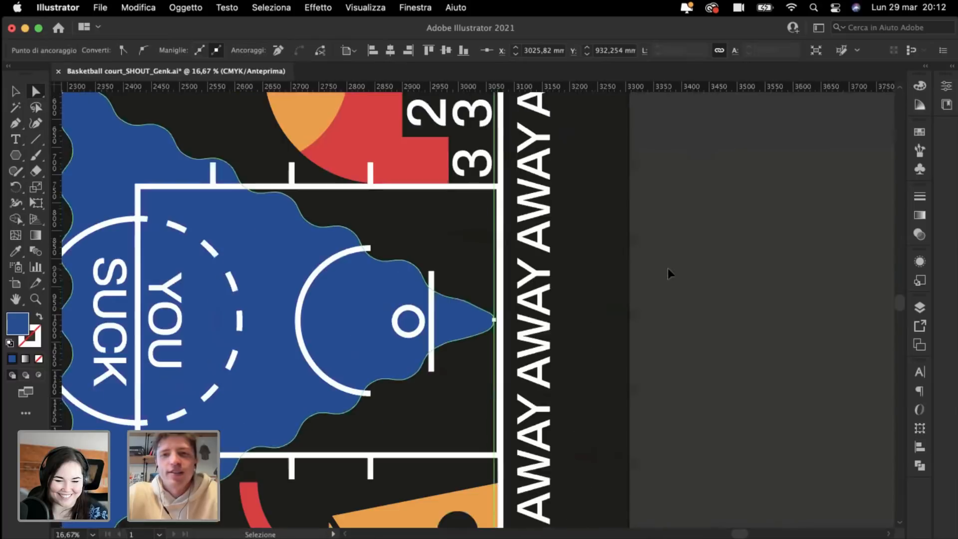
click(723, 300)
scroll(723, 298, left, 10)
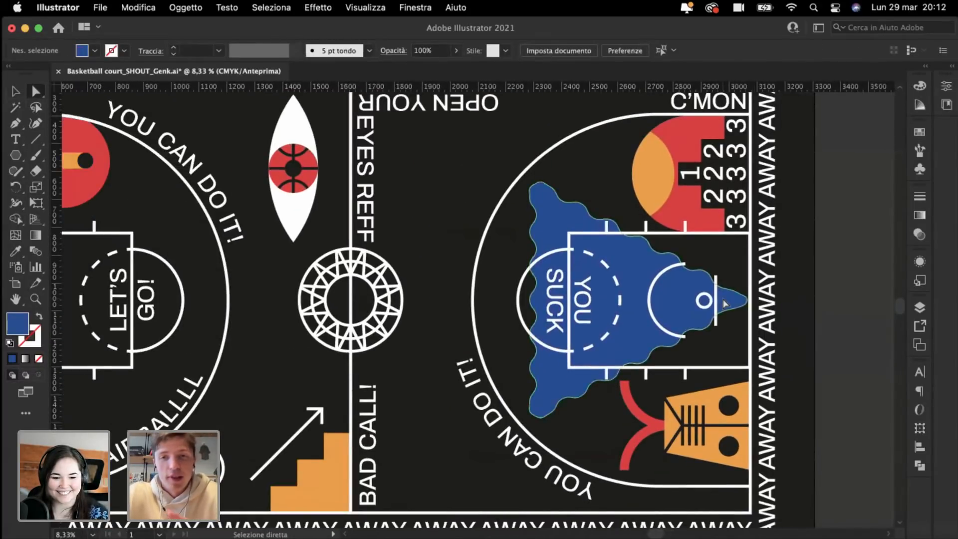
scroll(724, 299, left, 4)
scroll(724, 298, right, 3)
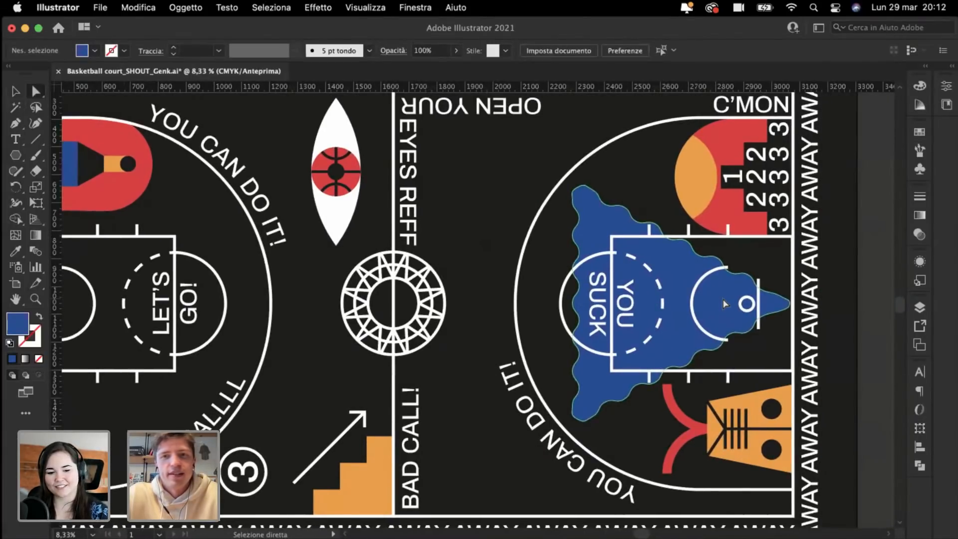
scroll(725, 303, right, 2)
scroll(724, 304, down, 1)
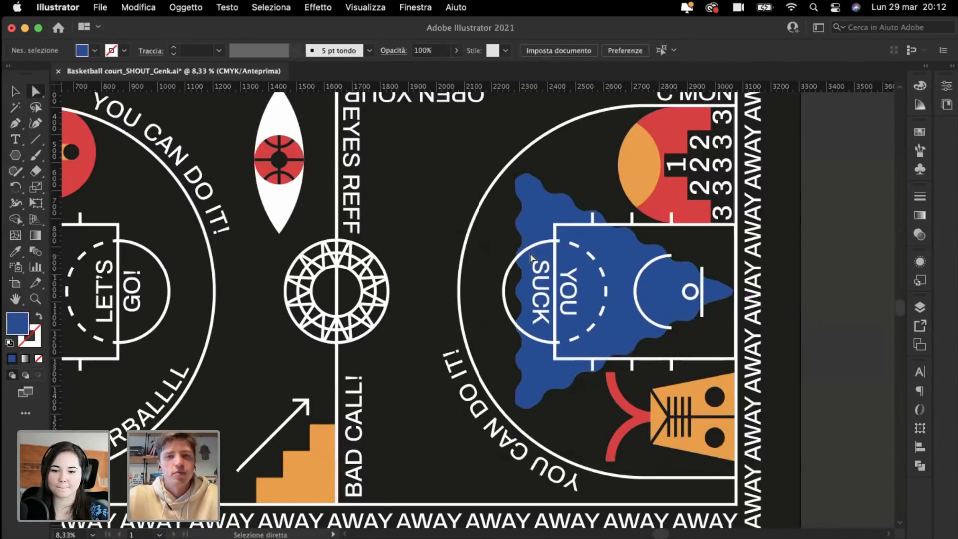
scroll(531, 257, right, 2)
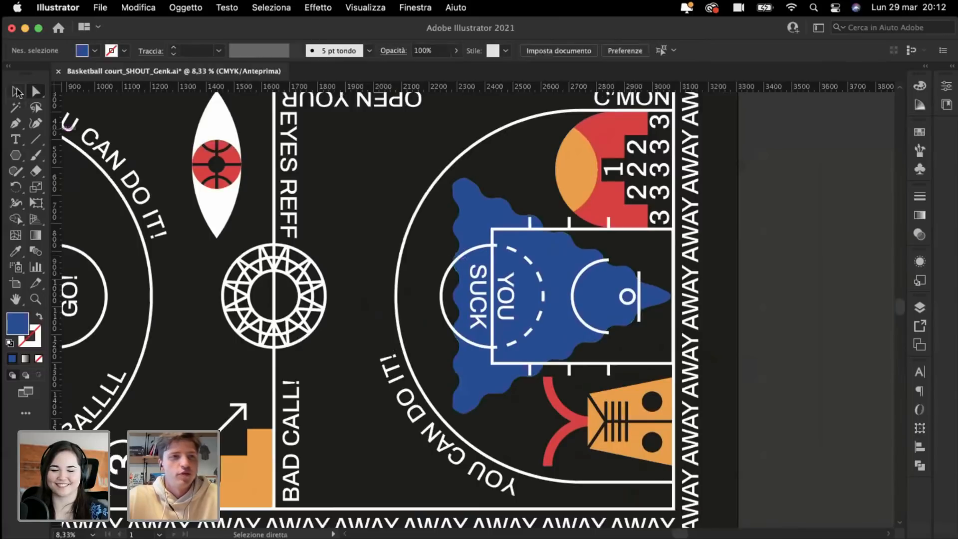
key(v)
click(562, 272)
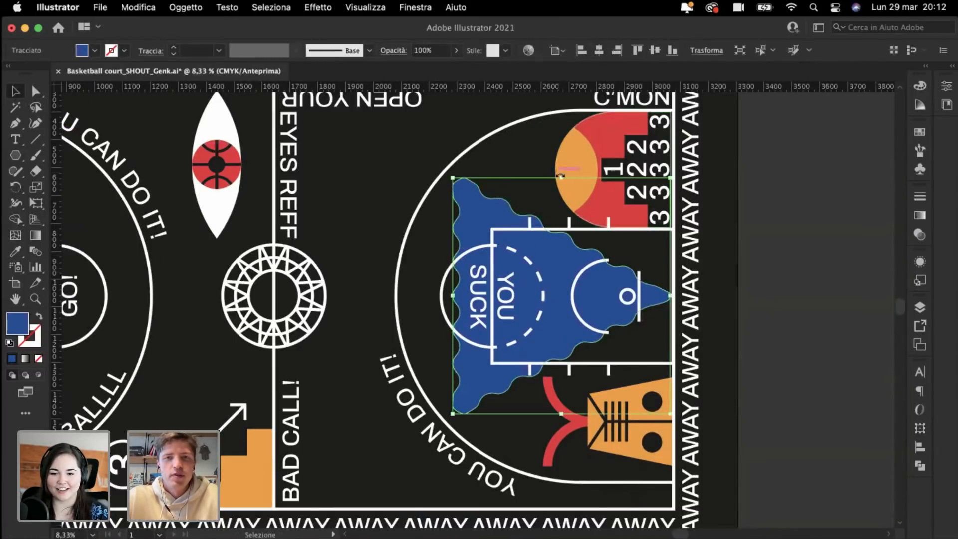
drag(564, 176, 567, 172)
click(823, 320)
key(super+0)
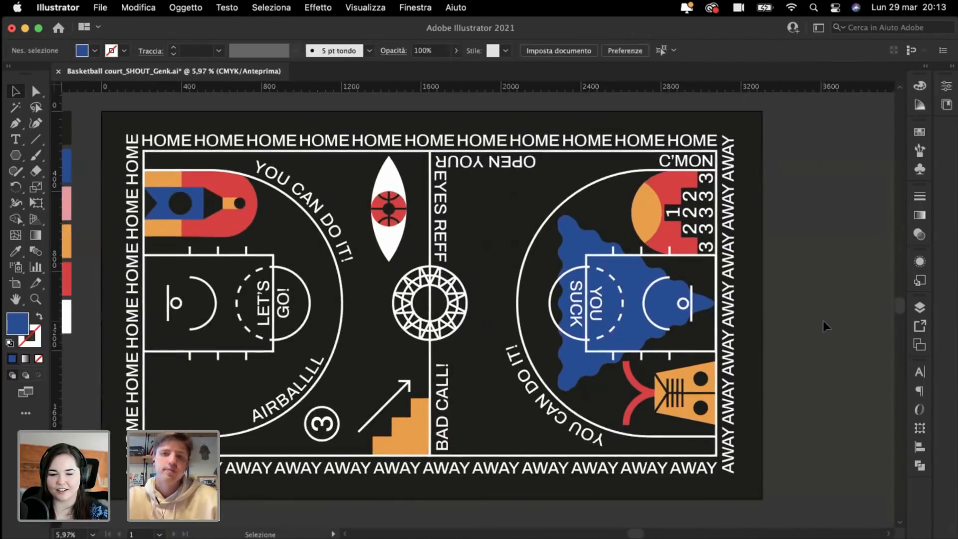
scroll(823, 321, up, 2)
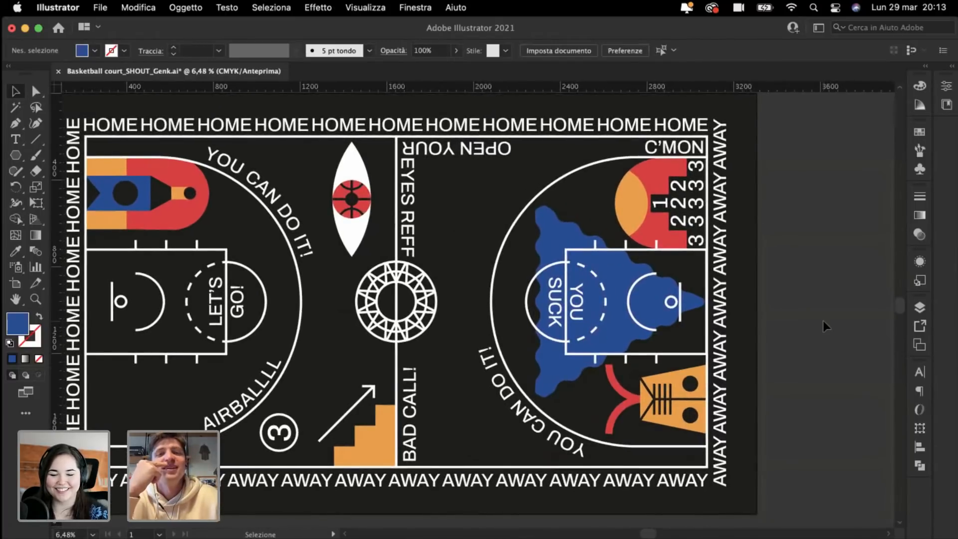
scroll(823, 320, left, 2)
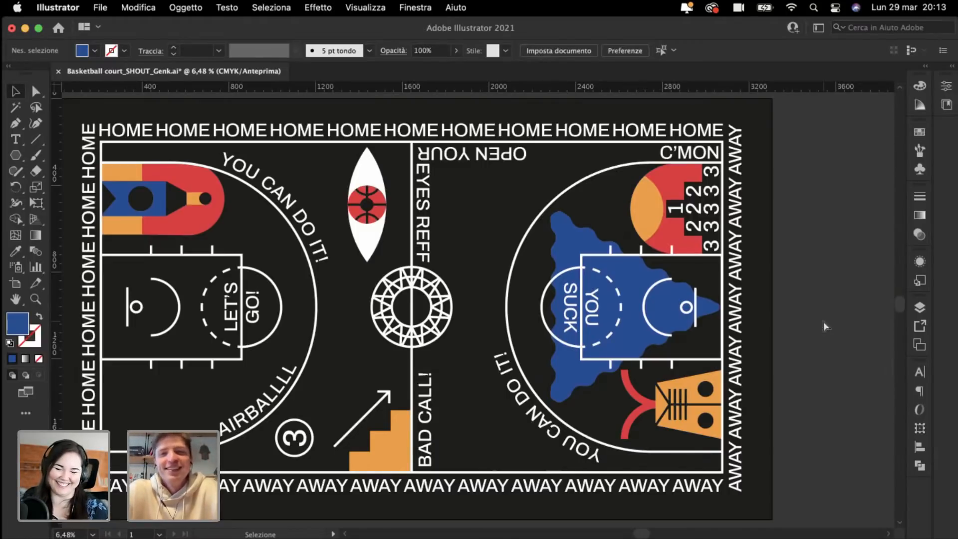
key(super+plus)
scroll(823, 326, right, 2)
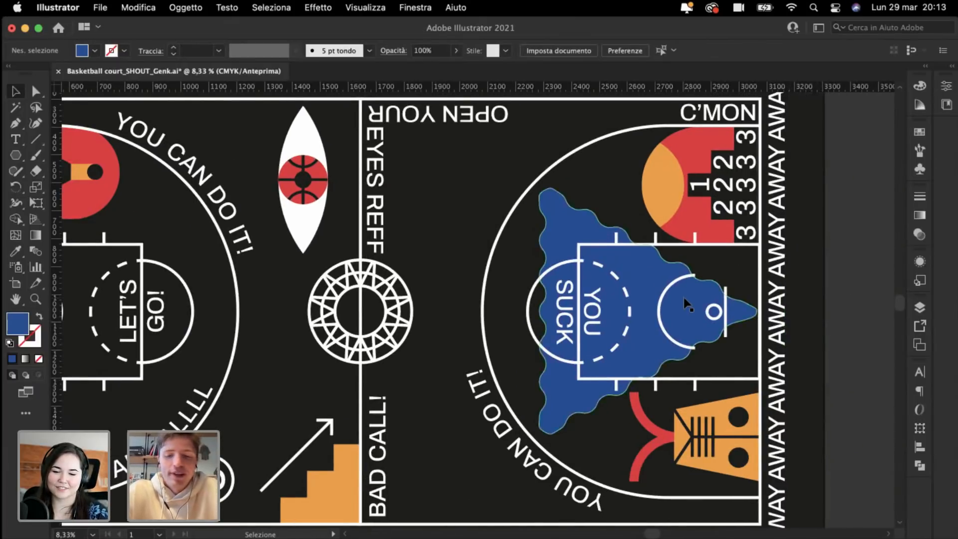
key(super+plus)
scroll(684, 298, right, 3)
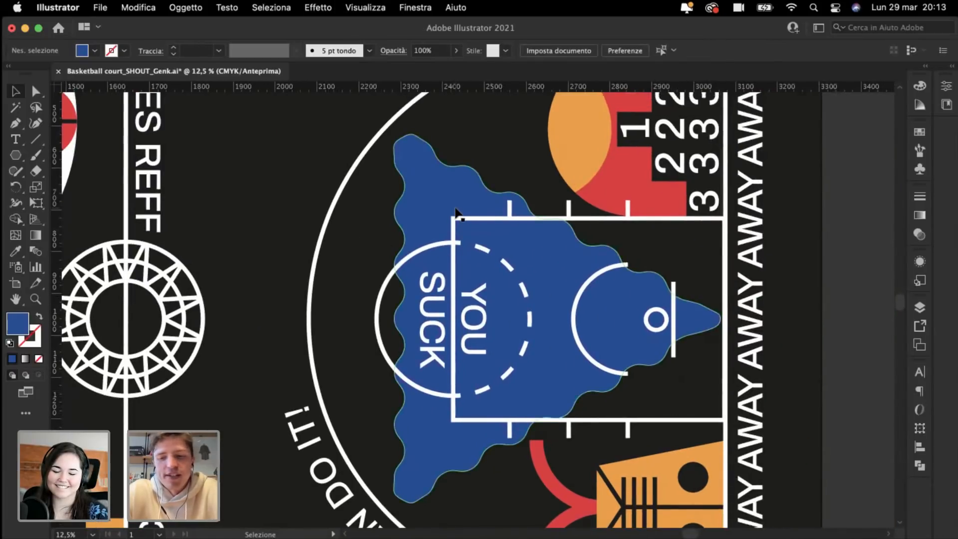
scroll(456, 213, down, 1)
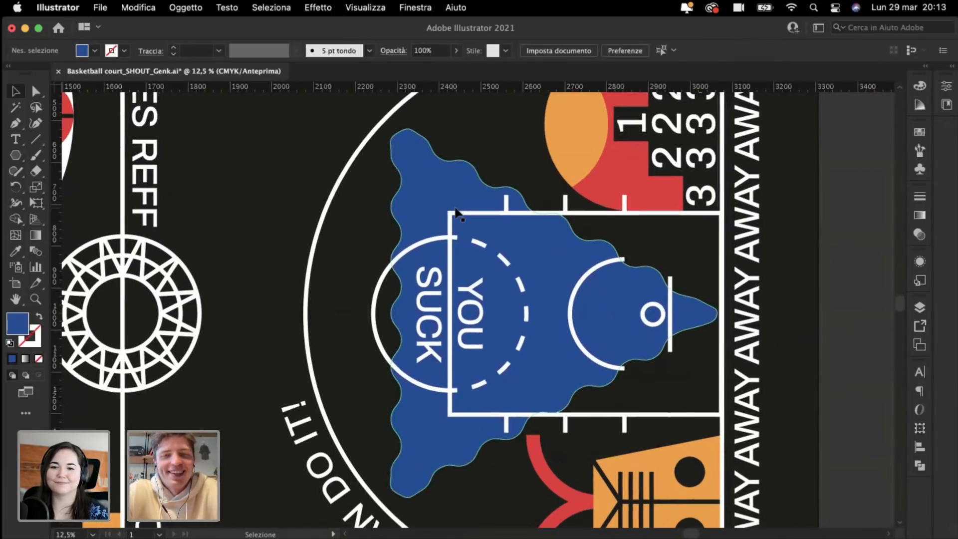
click(553, 267)
key(super+plus)
key(super+plus)
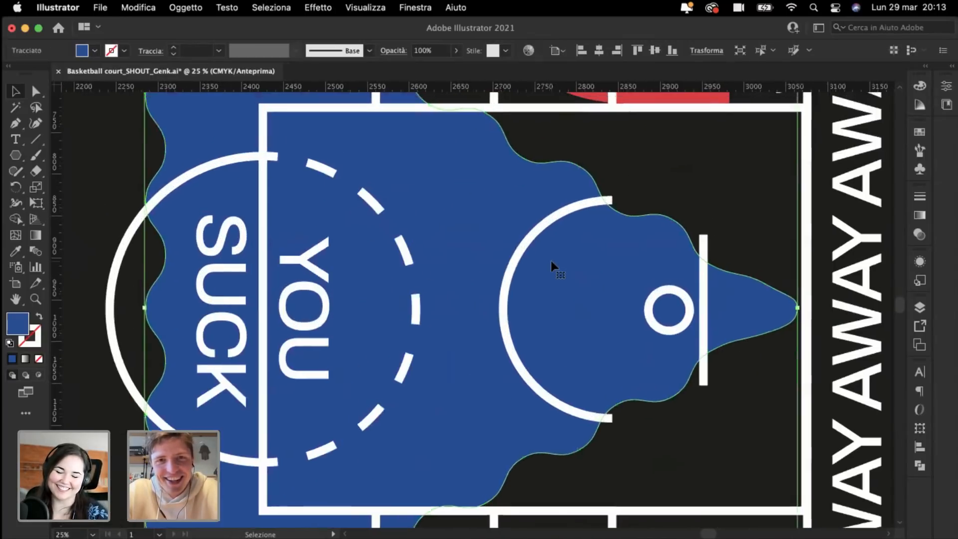
scroll(551, 260, up, 3)
scroll(553, 264, down, 1)
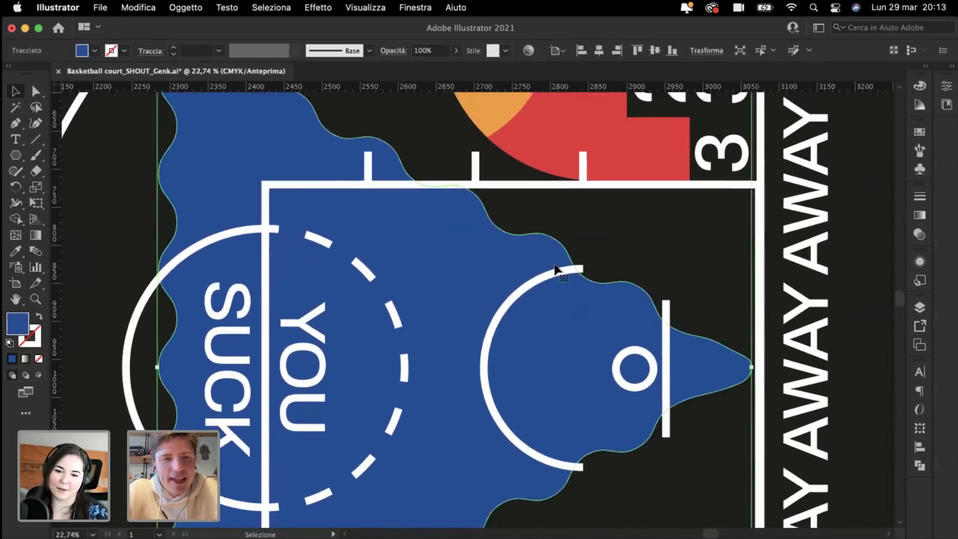
click(101, 140)
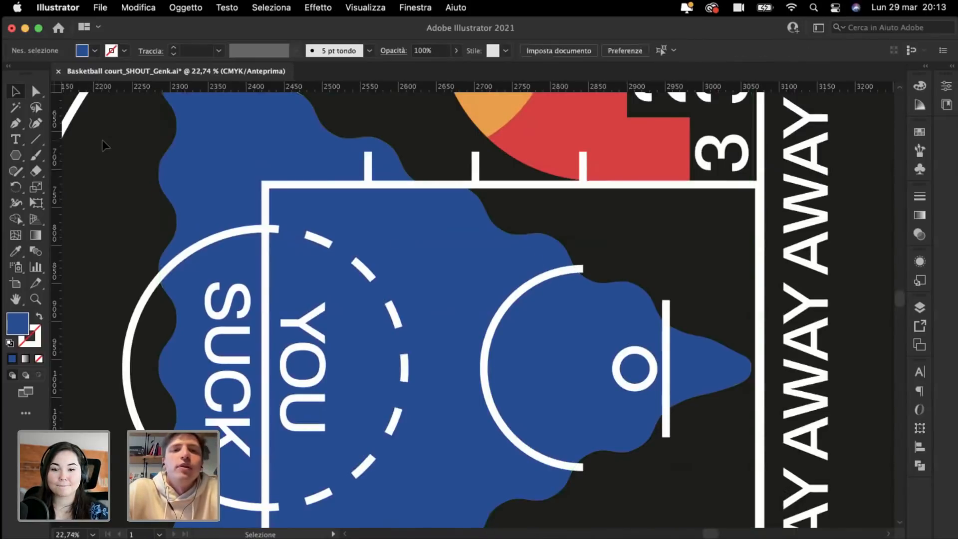
scroll(102, 140, down, 5)
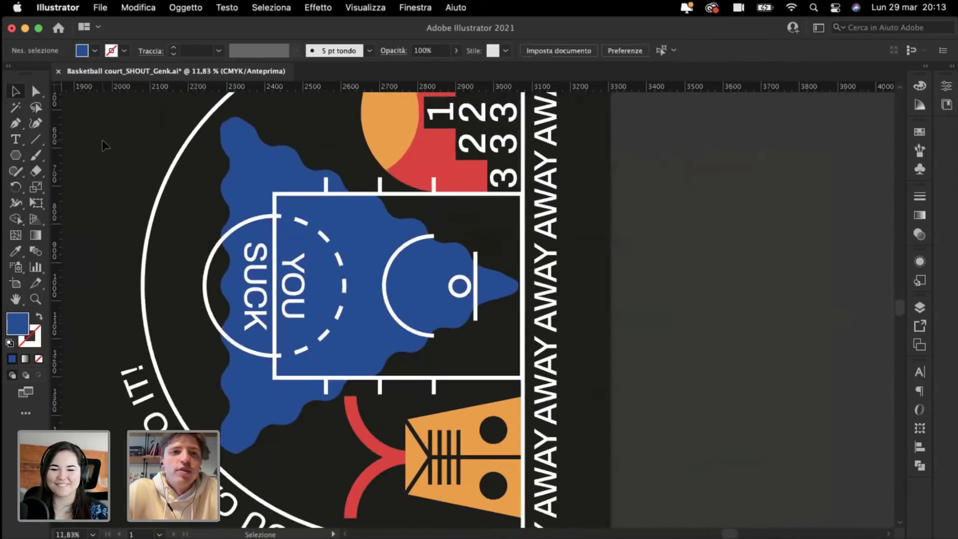
scroll(102, 140, left, 10)
scroll(102, 139, up, 4)
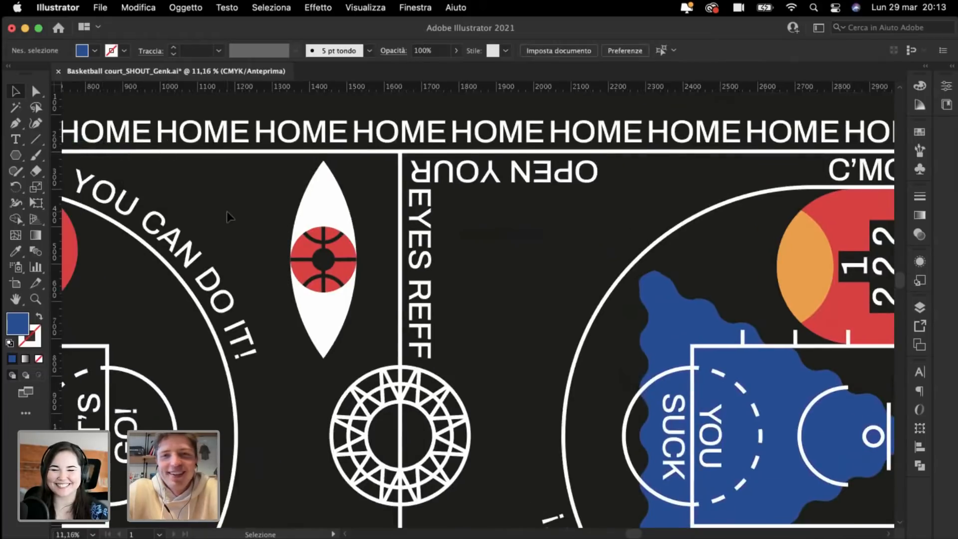
scroll(227, 211, down, 5)
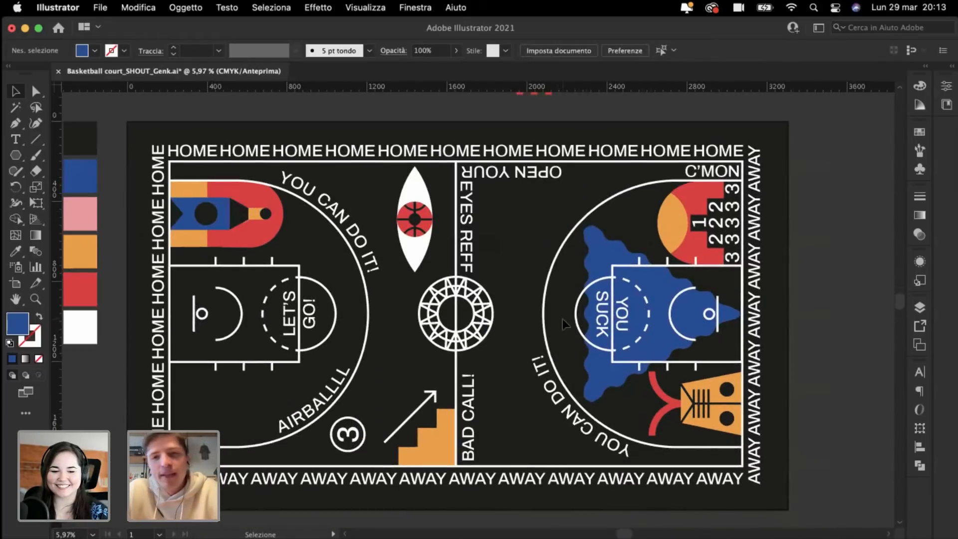
scroll(481, 228, right, 5)
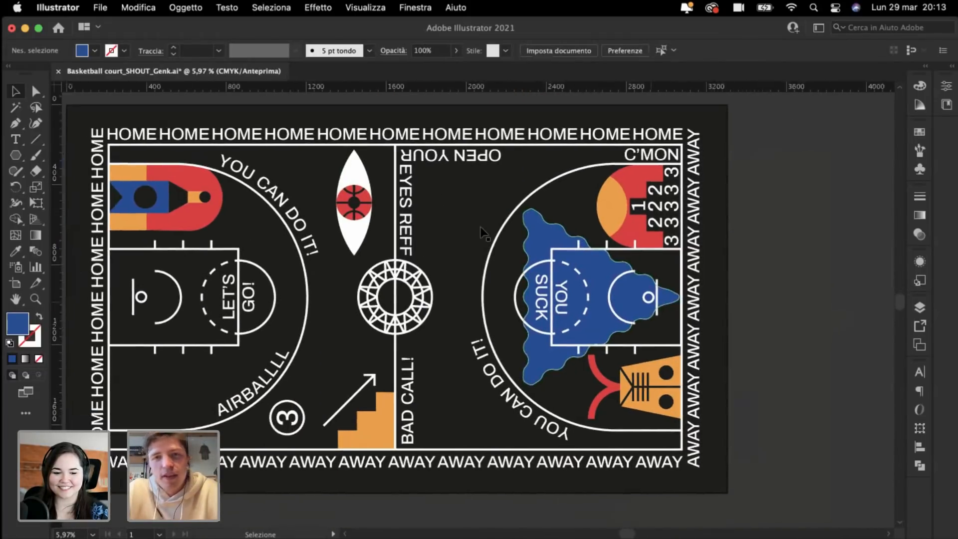
scroll(481, 230, up, 5)
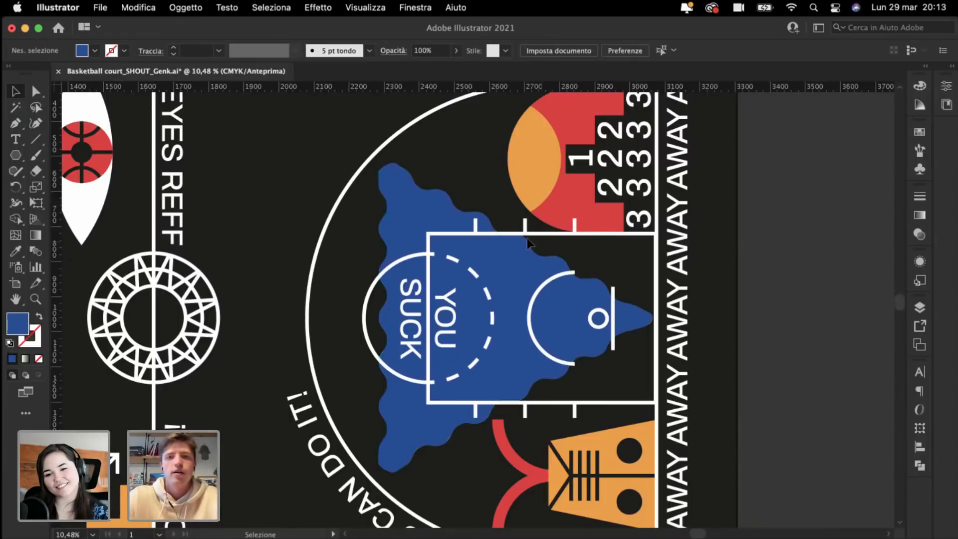
scroll(527, 238, down, 2)
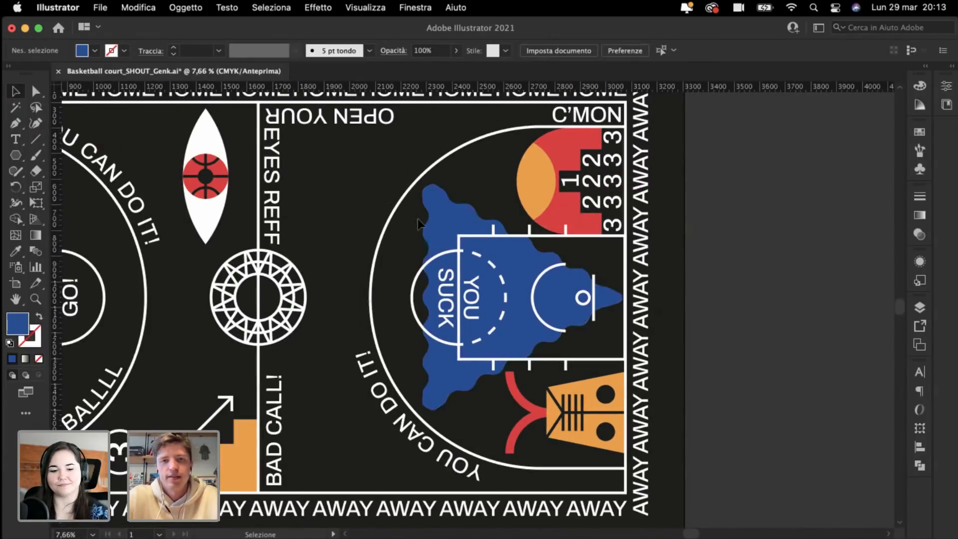
Step: Resize the blue blob from its left edge to about 766 × 865 mm
click(435, 217)
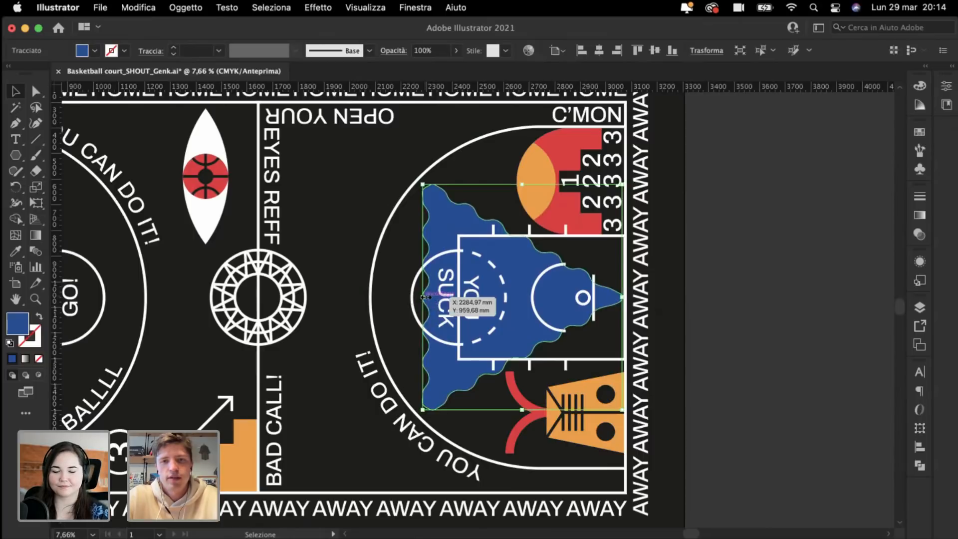
drag(423, 297, 458, 292)
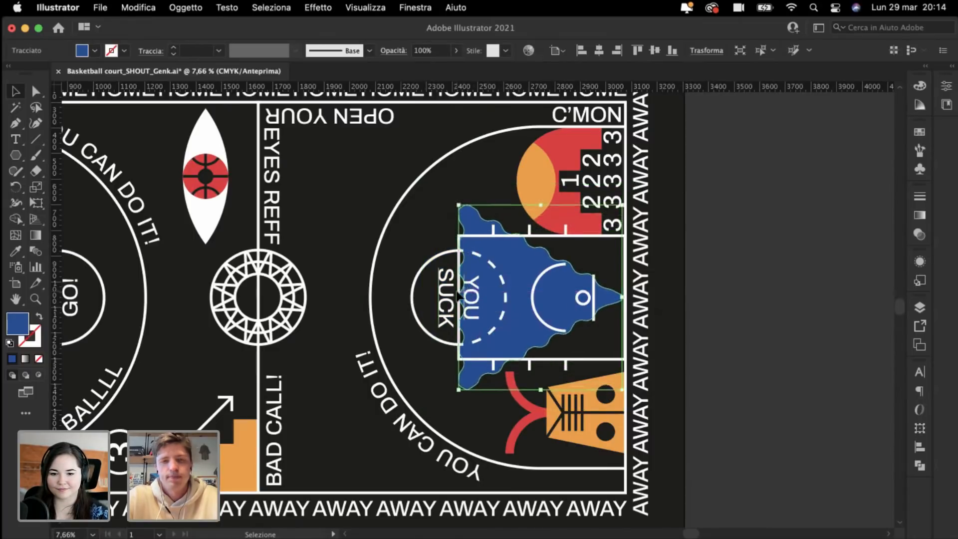
click(730, 288)
click(486, 250)
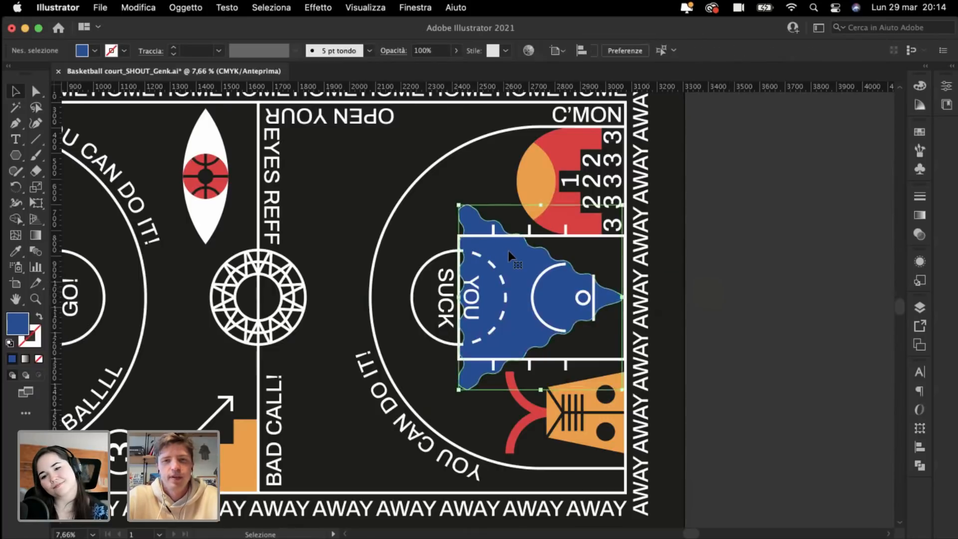
drag(459, 298, 333, 333)
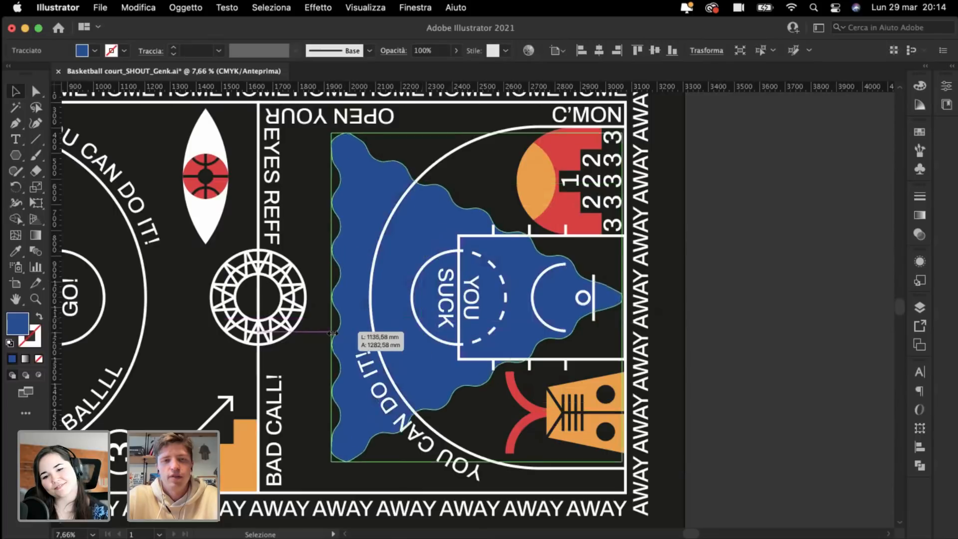
drag(414, 315, 427, 313)
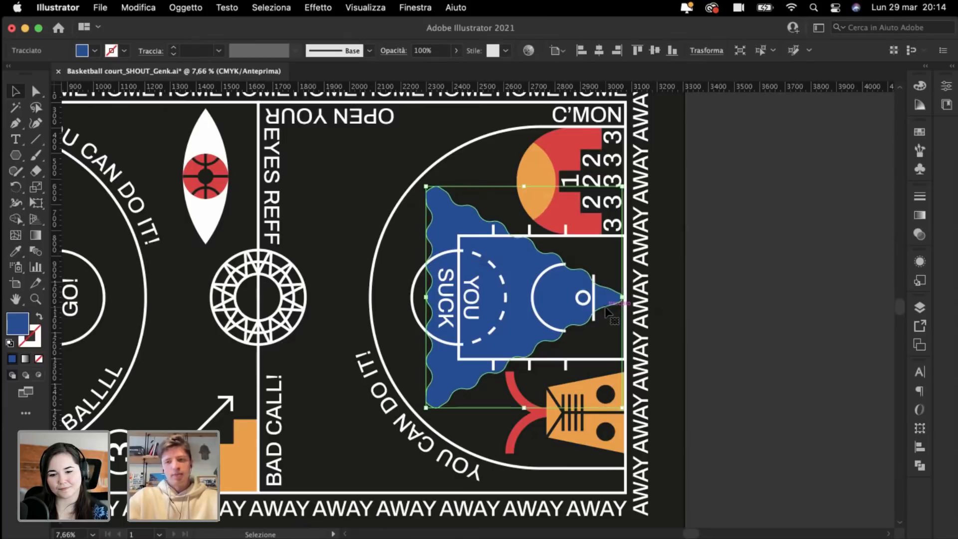
key(super+minus)
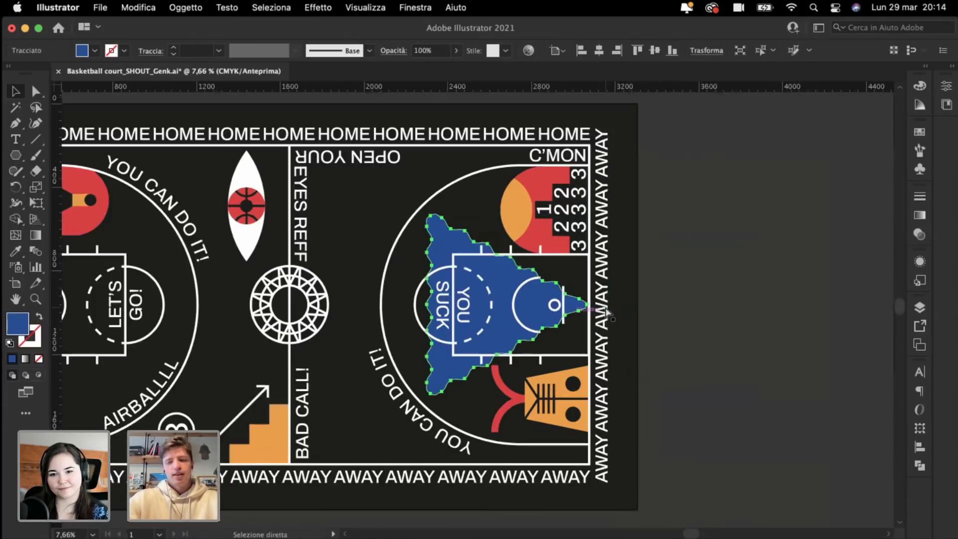
key(super+plus)
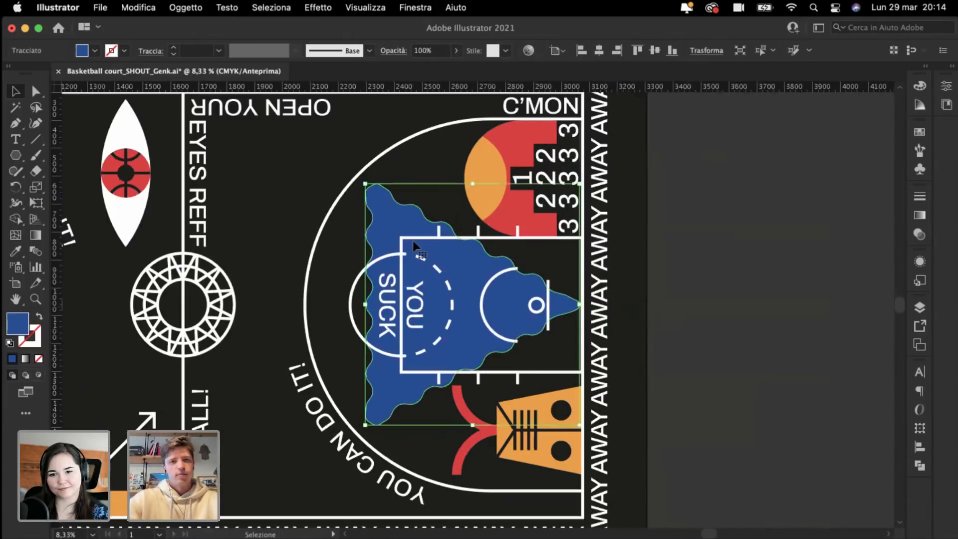
scroll(413, 243, left, 10)
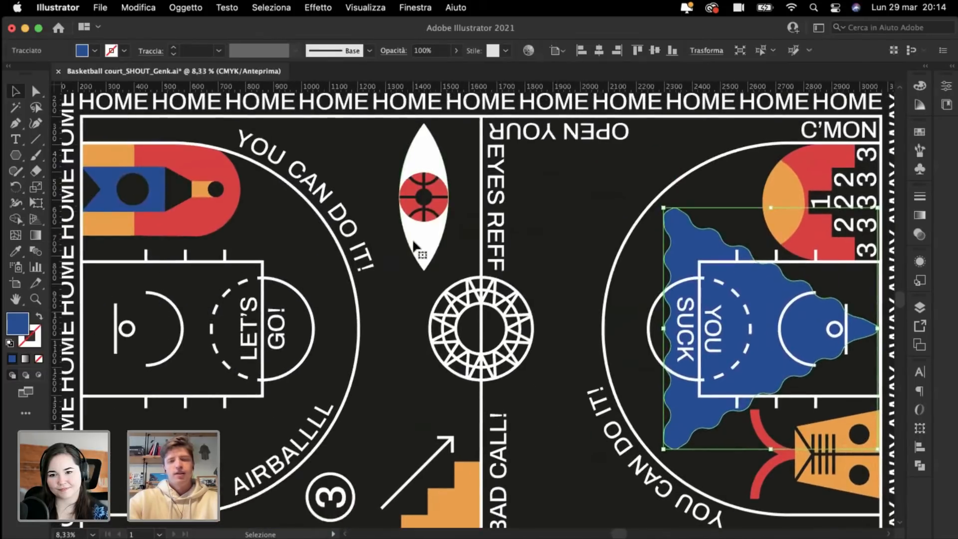
scroll(412, 238, right, 3)
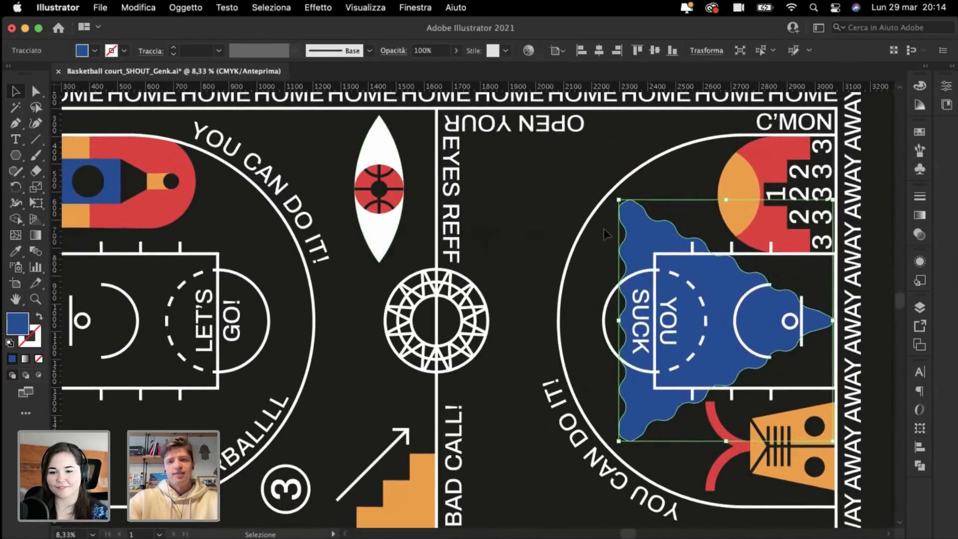
click(681, 172)
Step: Move the key graphic straight down into the left court's key and shrink it from its right side
key(super+minus)
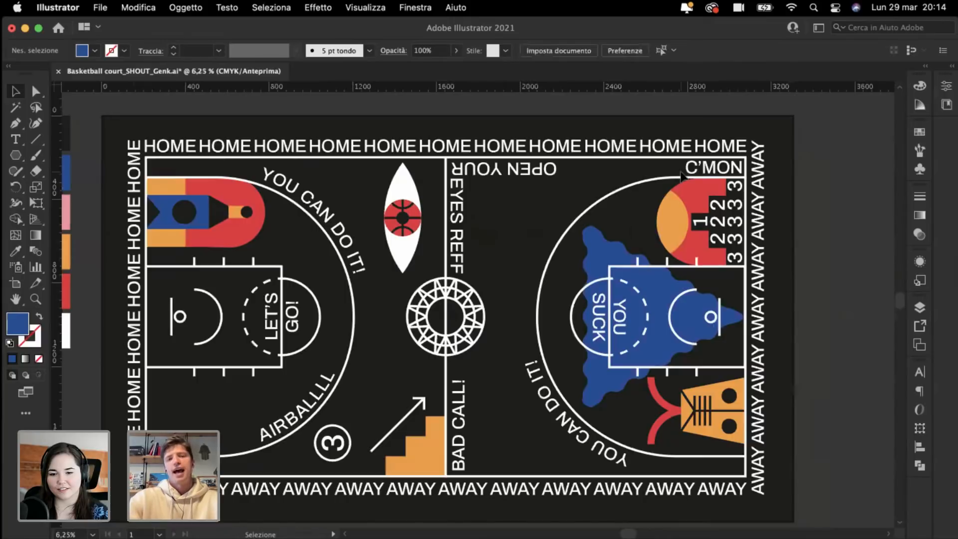
scroll(541, 199, left, 6)
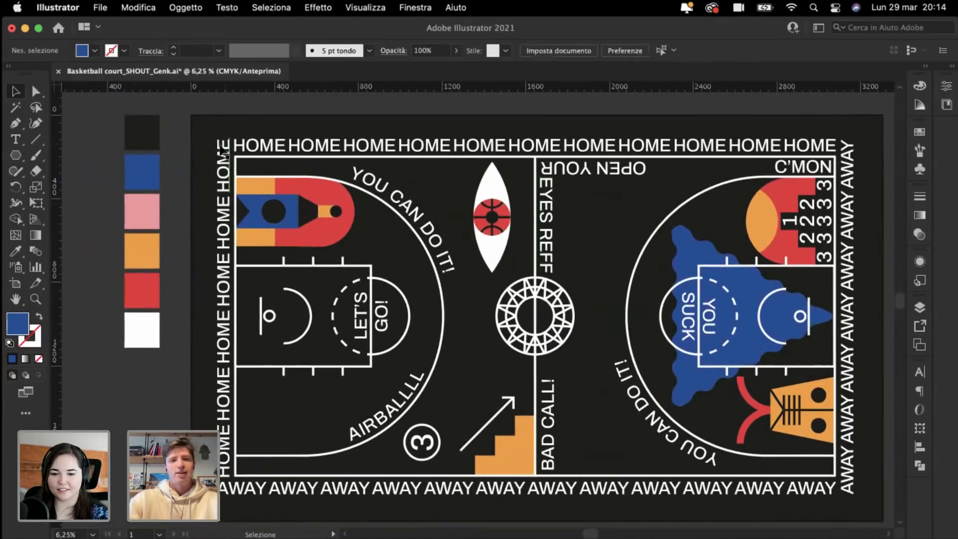
scroll(303, 247, left, 4)
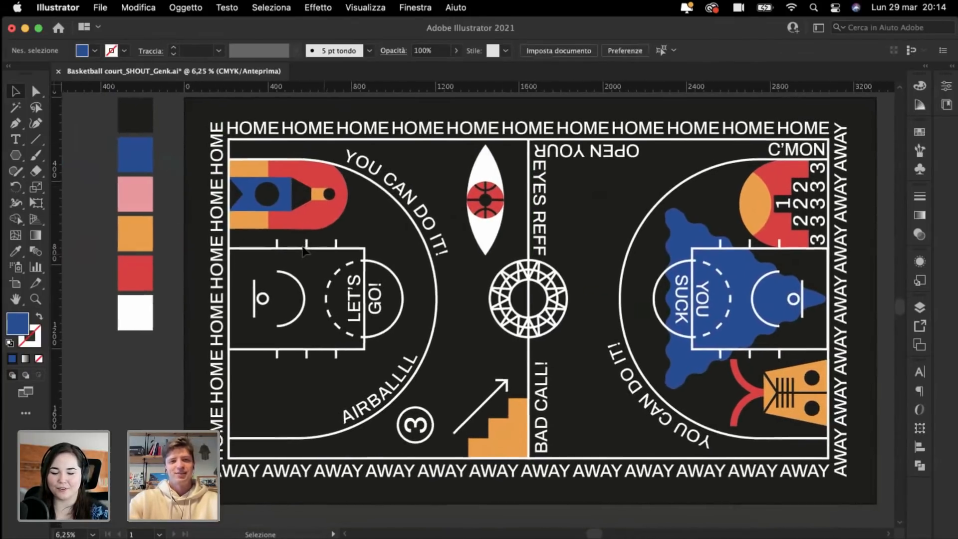
scroll(369, 197, up, 5)
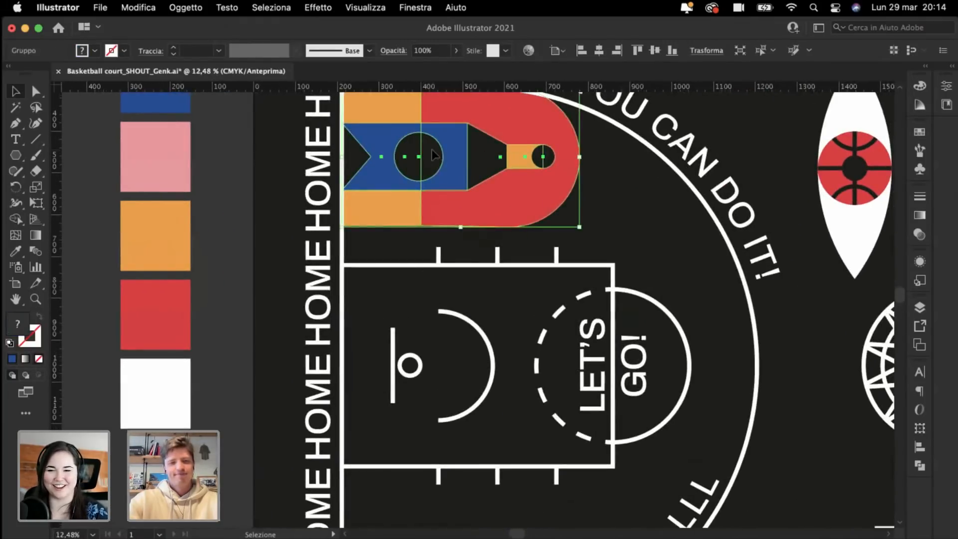
drag(432, 150, 451, 356)
drag(579, 365, 552, 367)
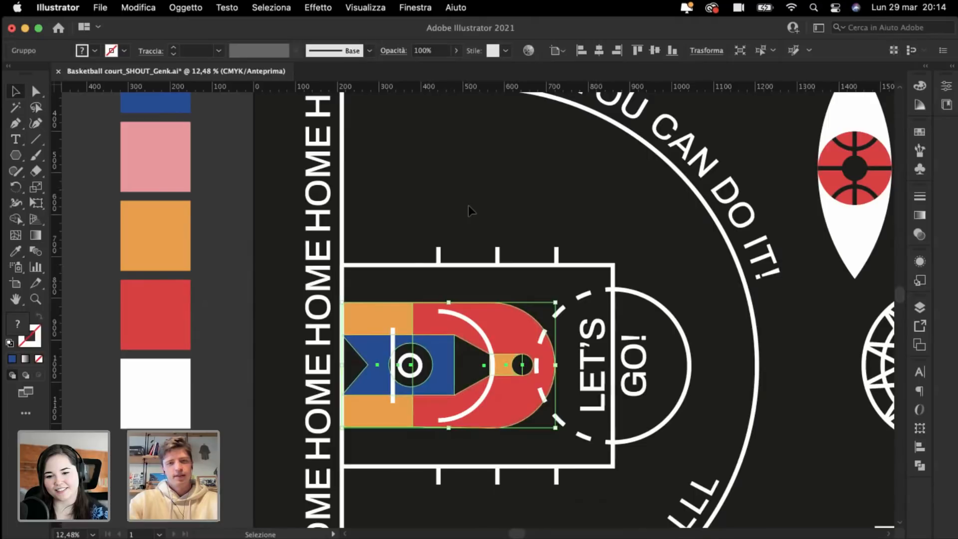
Step: Nudge the key graphic left so it sits flush against the HOME end line
scroll(468, 205, up, 3)
scroll(469, 205, down, 5)
scroll(468, 206, up, 3)
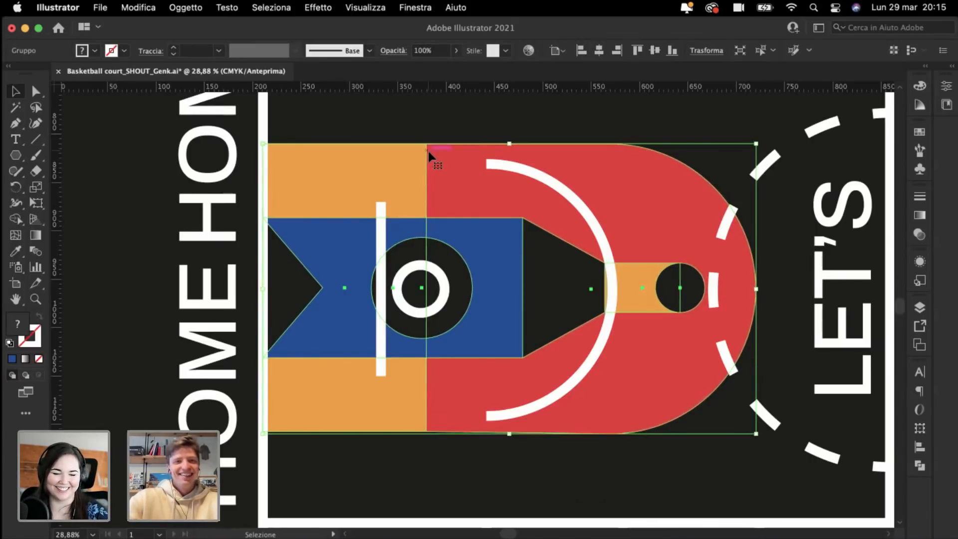
key(super+plus)
drag(420, 181, 419, 184)
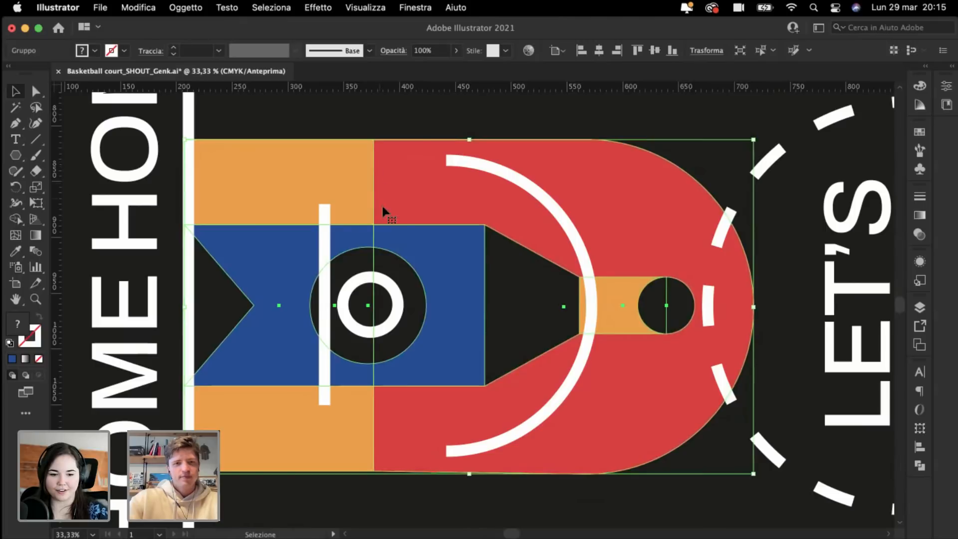
click(397, 112)
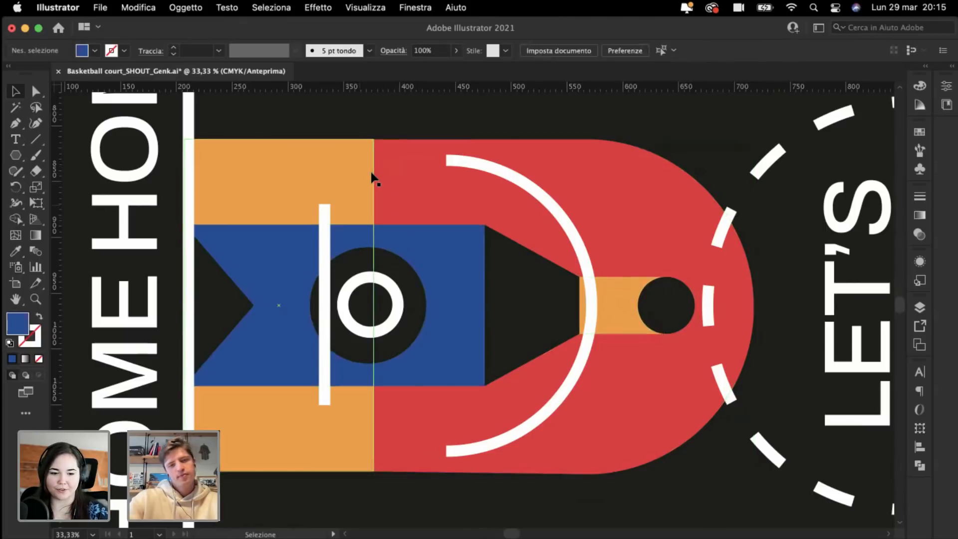
click(279, 177)
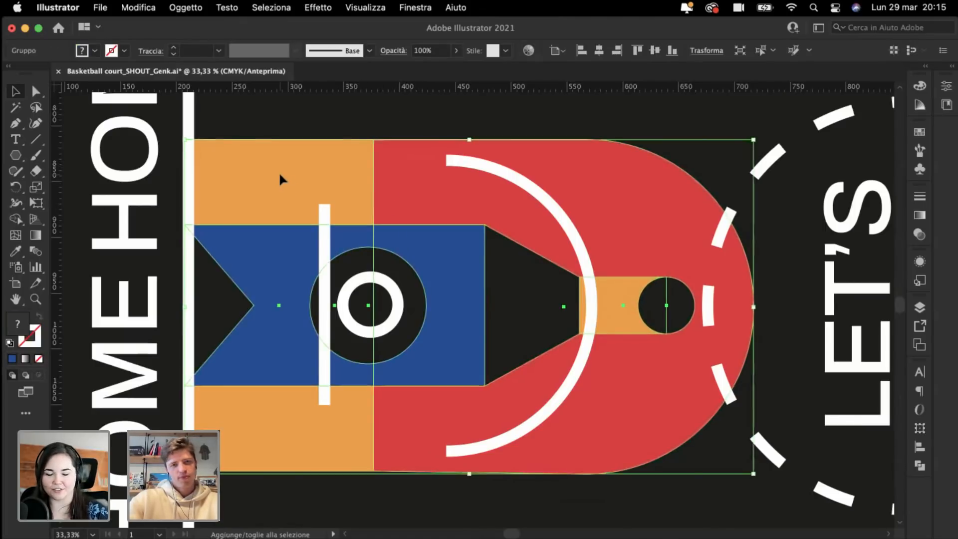
click(313, 122)
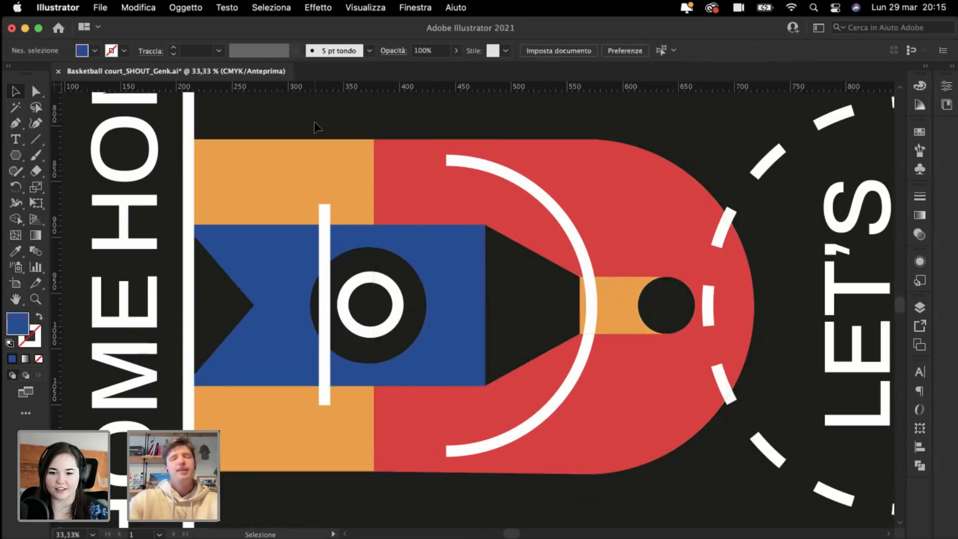
scroll(313, 122, down, 2)
click(36, 93)
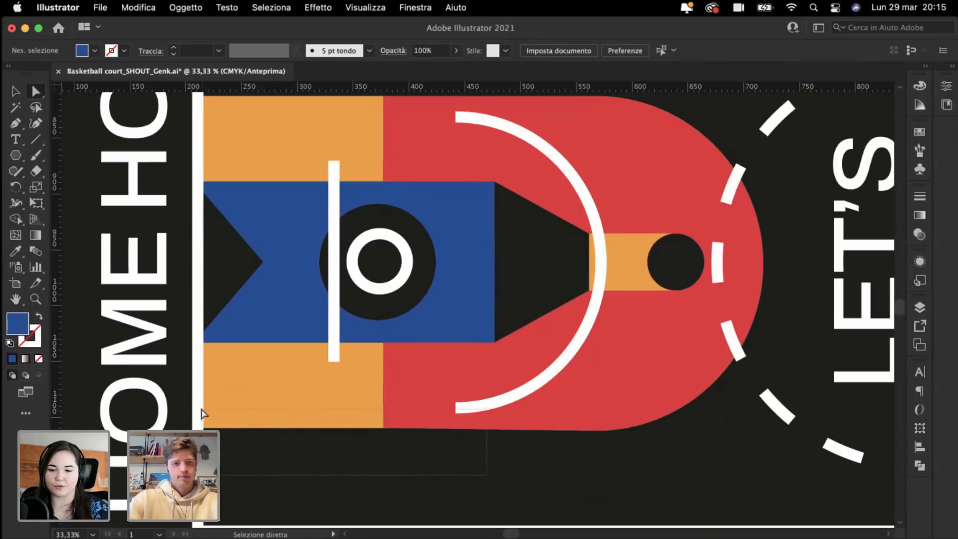
Step: Try selecting anchor points along the key graphic's left and bottom edges, then clear them
drag(202, 413, 183, 410)
shift+click(162, 412)
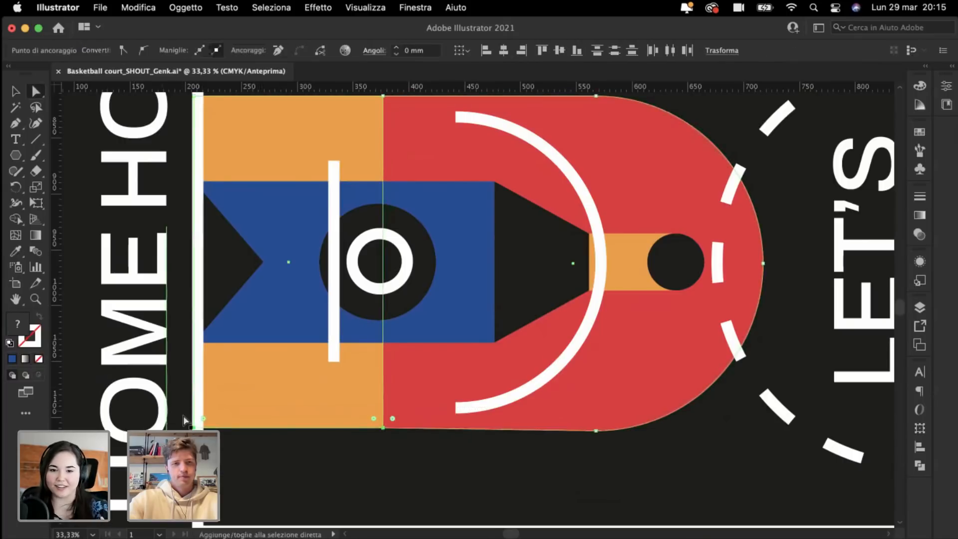
click(194, 428)
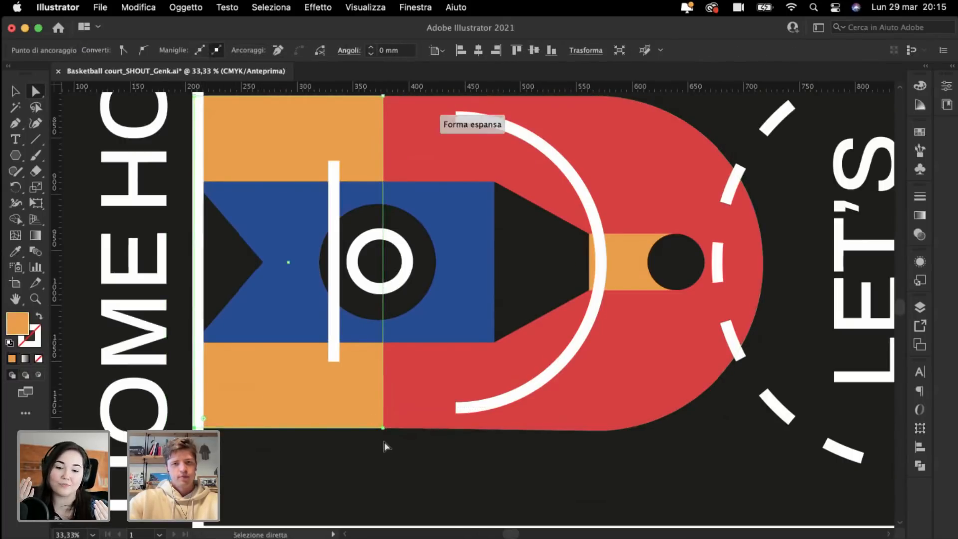
click(420, 477)
drag(567, 469, 194, 431)
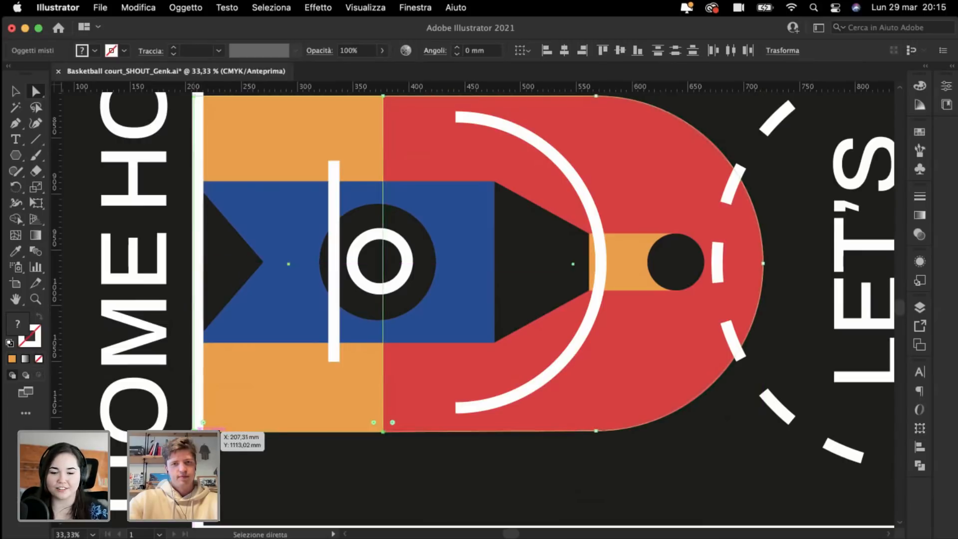
click(377, 482)
Step: Select the whole key-area group and stretch it wider to the right
key(super+minus)
key(super+minus)
key(super+minus)
scroll(378, 478, right, 3)
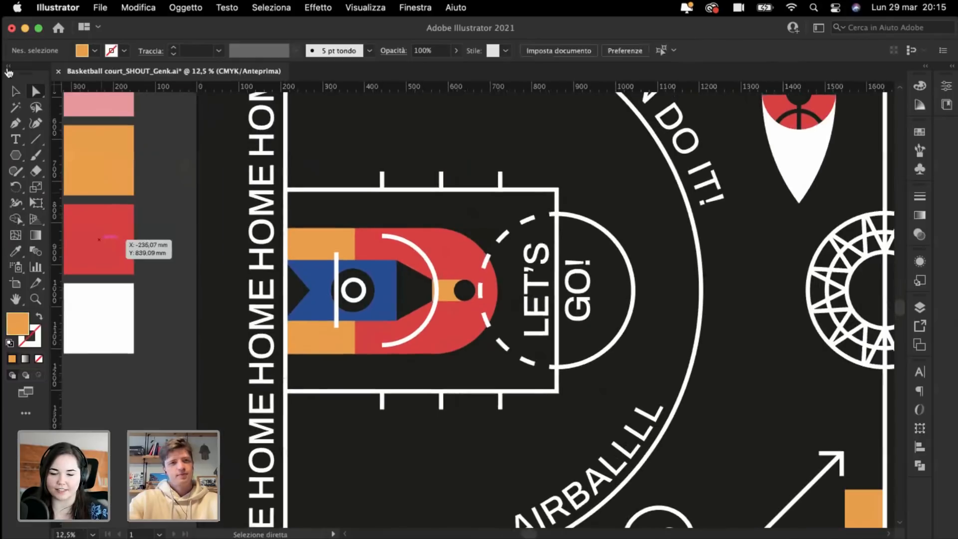
key(super+plus)
click(15, 91)
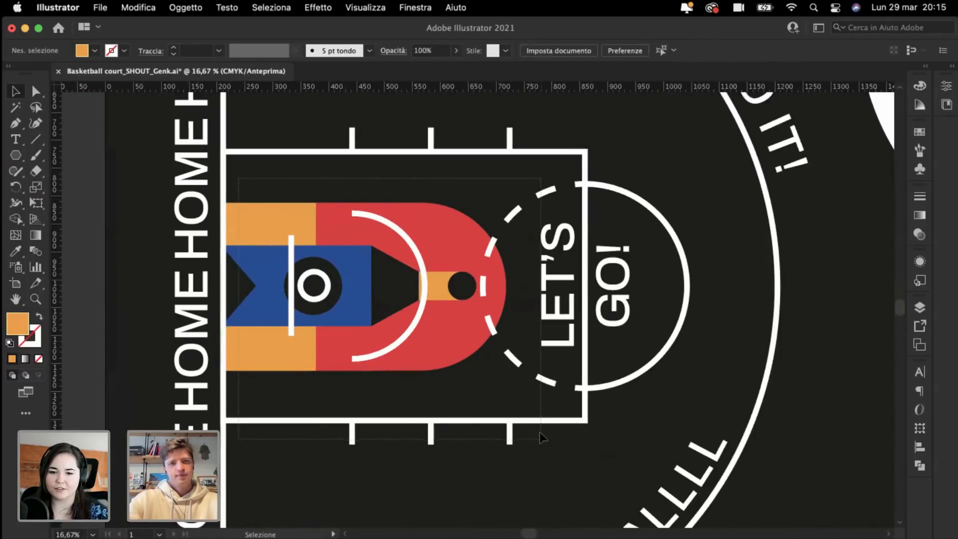
drag(543, 438, 529, 409)
click(525, 401)
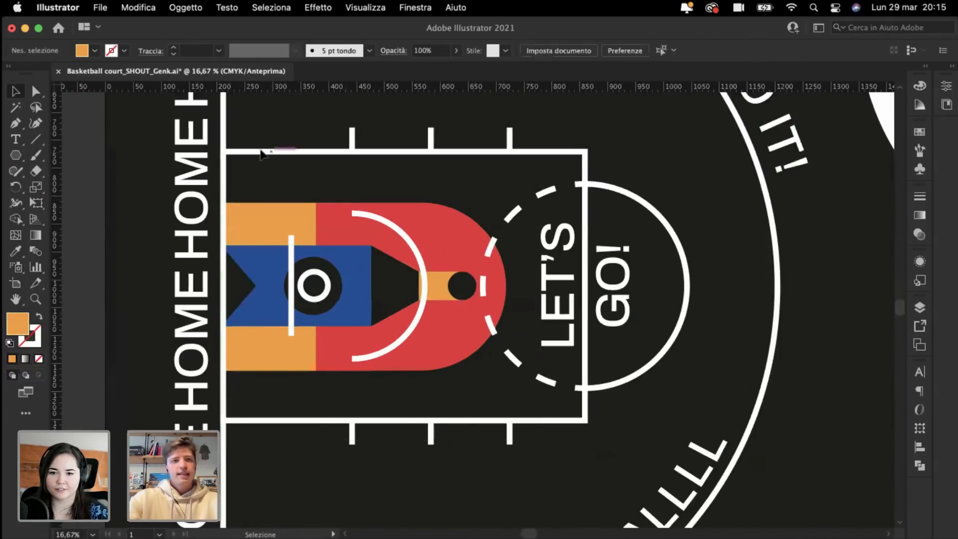
drag(240, 179, 509, 380)
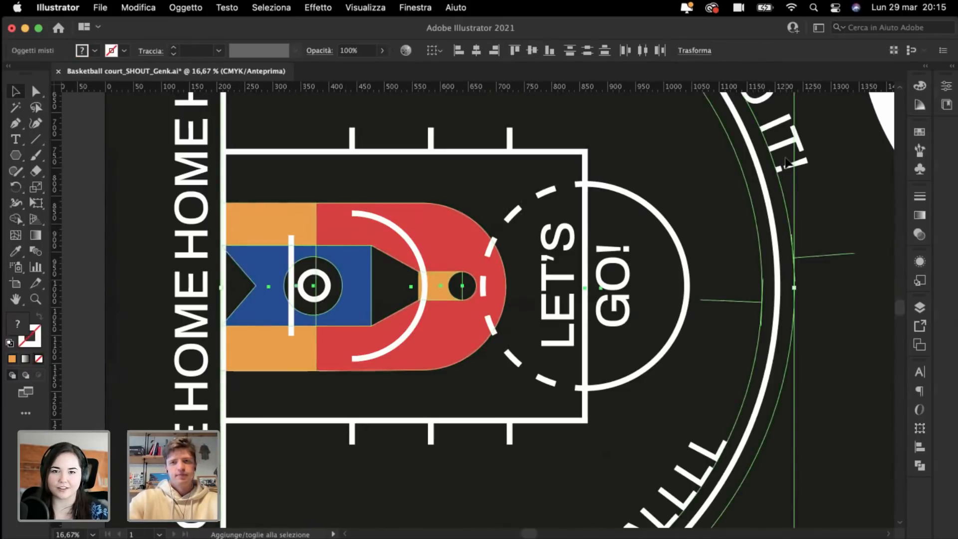
shift+click(727, 507)
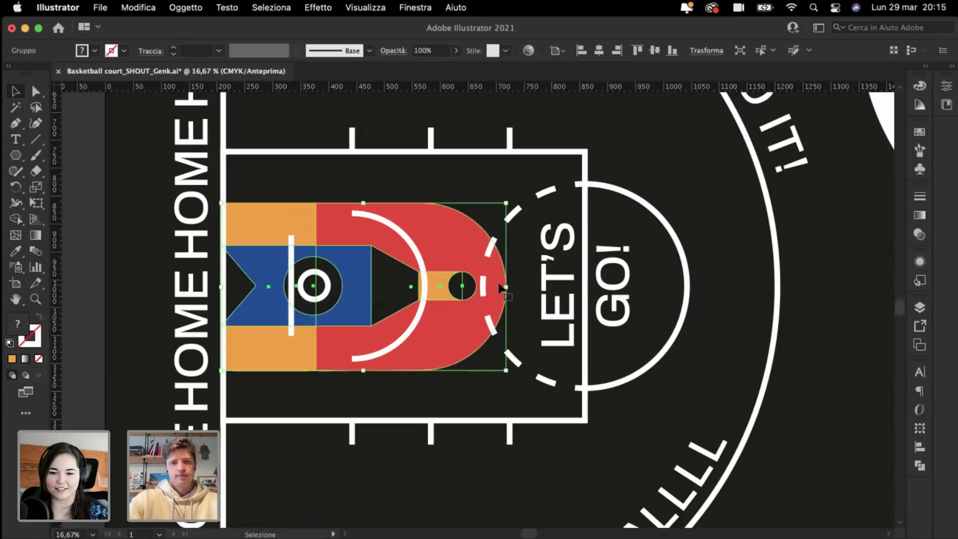
drag(505, 287, 545, 308)
Step: Move the figure left, scale it down slightly, and refit it inside the lane
key(super+plus)
key(super+plus)
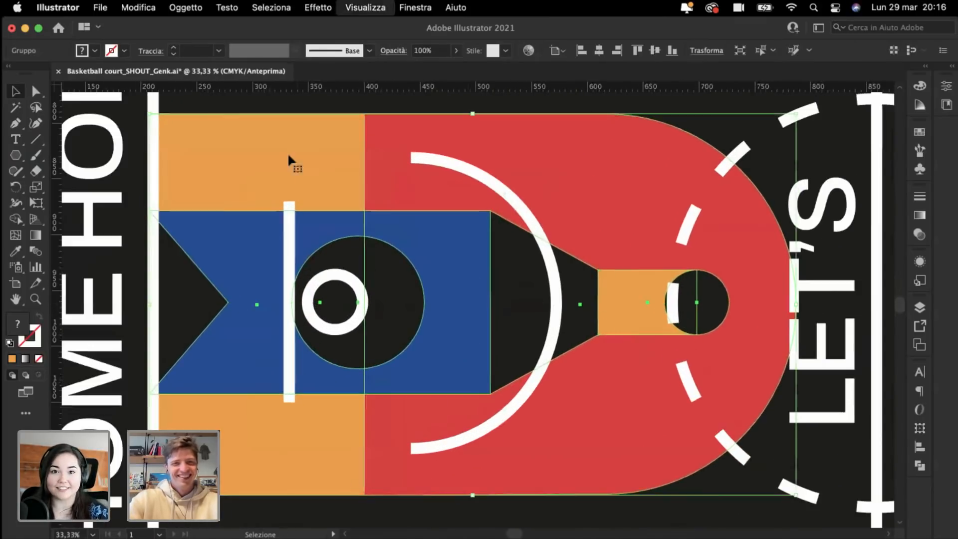
drag(275, 157, 256, 165)
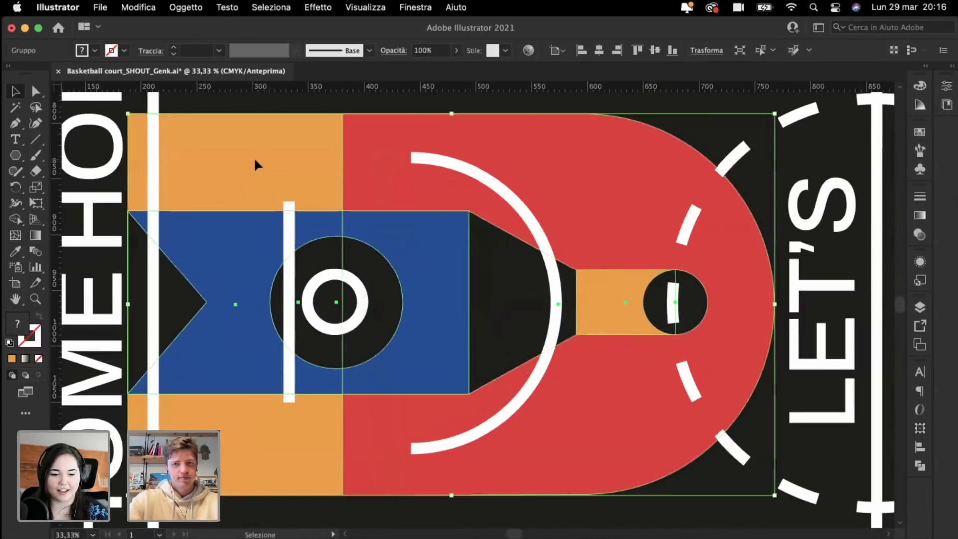
drag(778, 303, 760, 317)
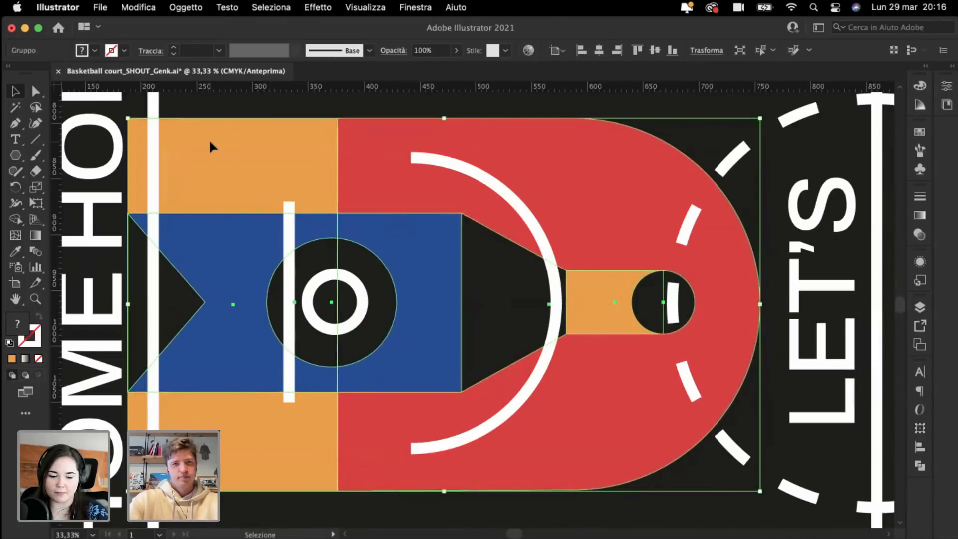
drag(210, 143, 214, 143)
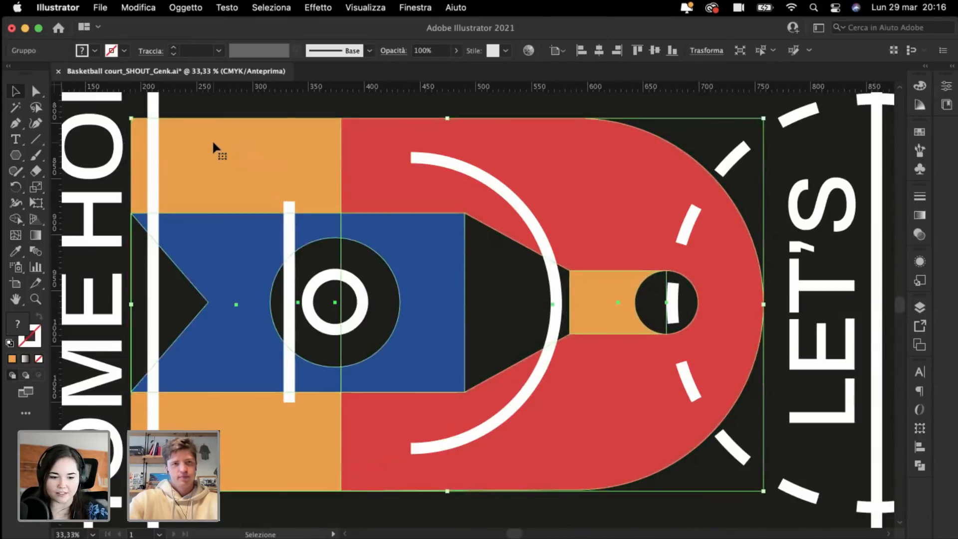
key(super+minus)
key(super+minus)
Step: Move the black triangle to the right
key(a)
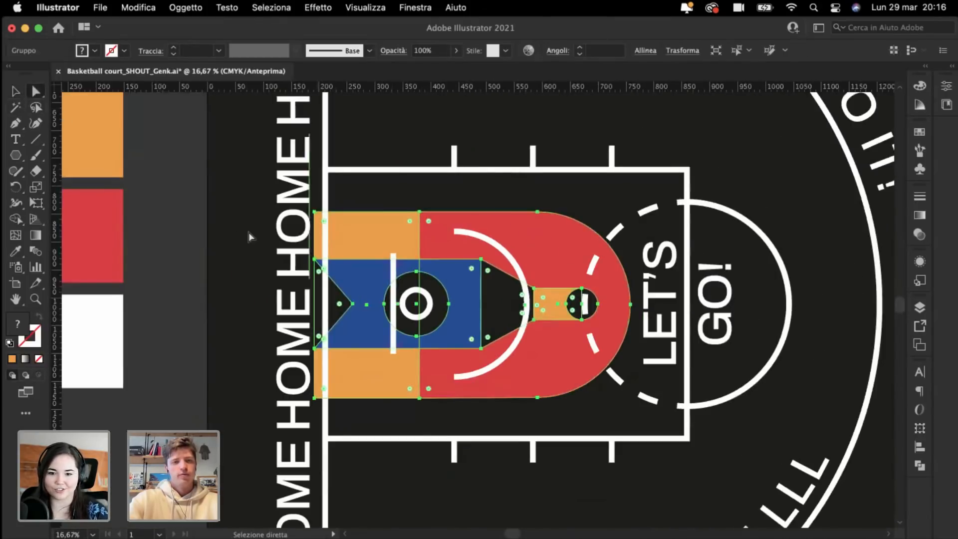
click(165, 199)
key(super+plus)
key(super+plus)
key(super+plus)
scroll(165, 198, left, 5)
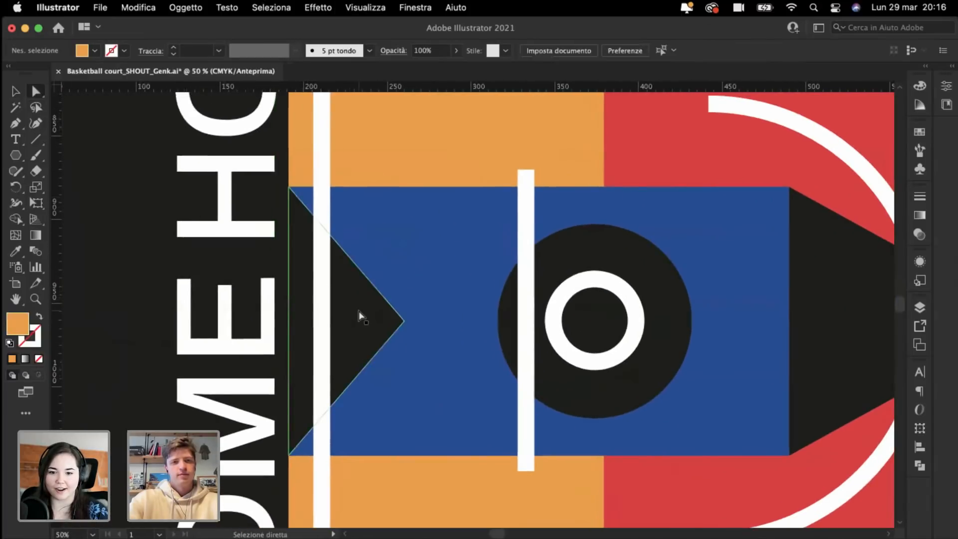
click(359, 311)
drag(351, 312, 387, 318)
Step: Pull the orange rectangle's left corner points right to the baseline
key(super+minus)
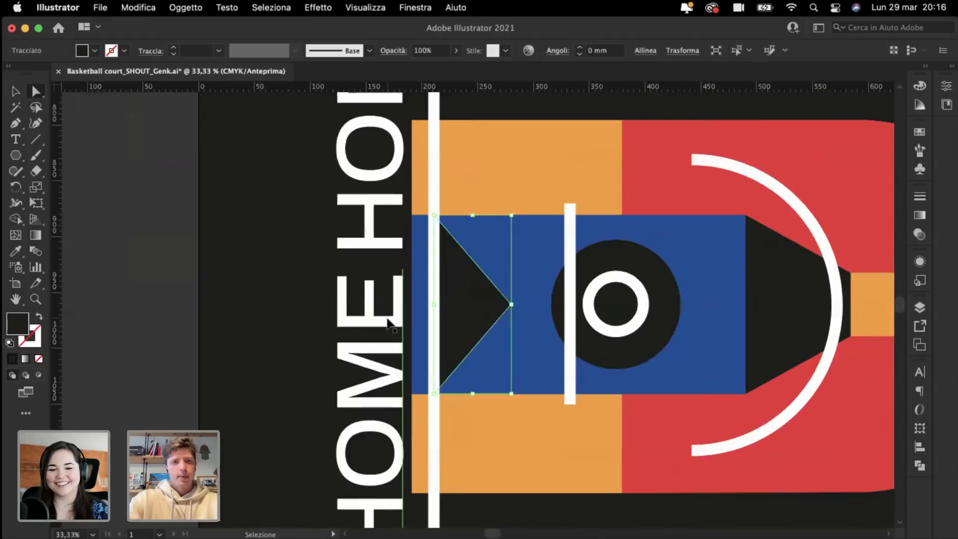
key(super+minus)
key(a)
key(super+plus)
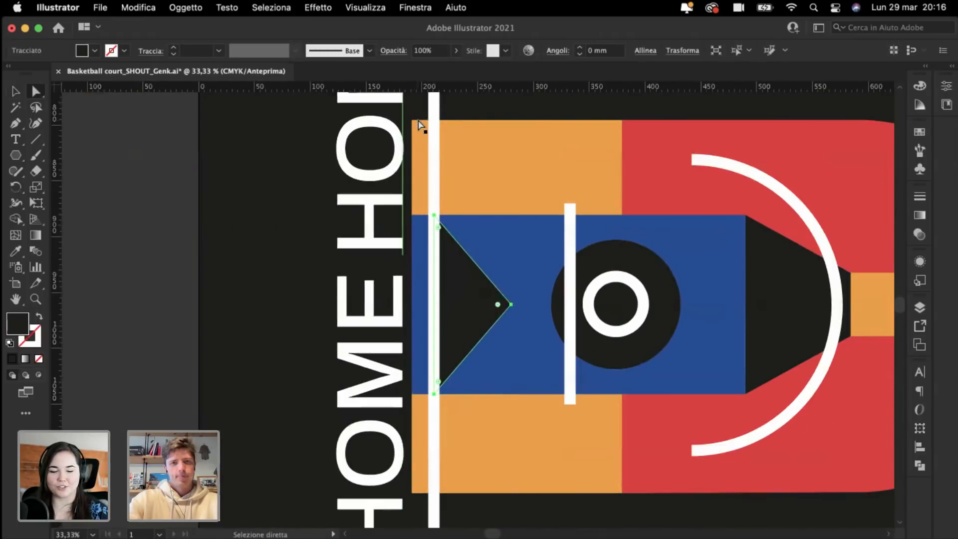
click(423, 126)
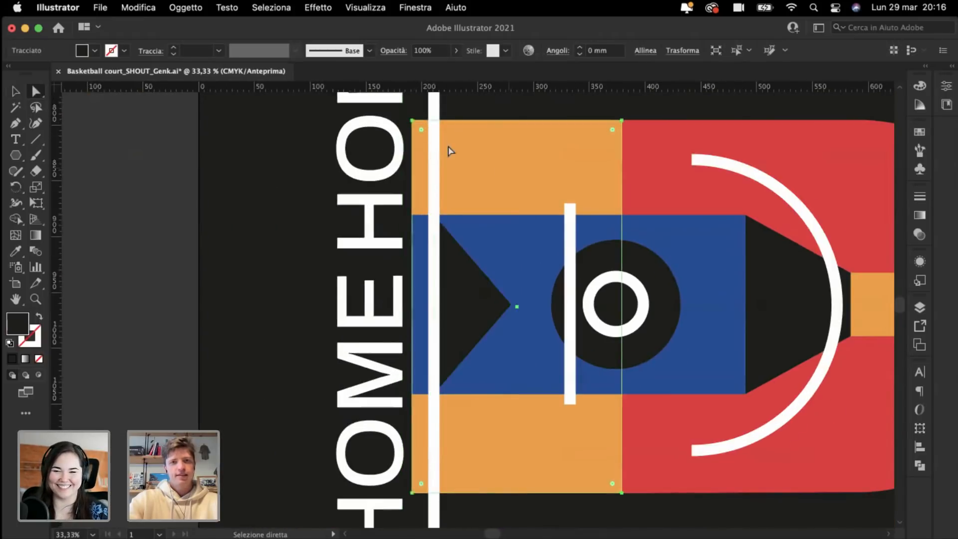
click(414, 120)
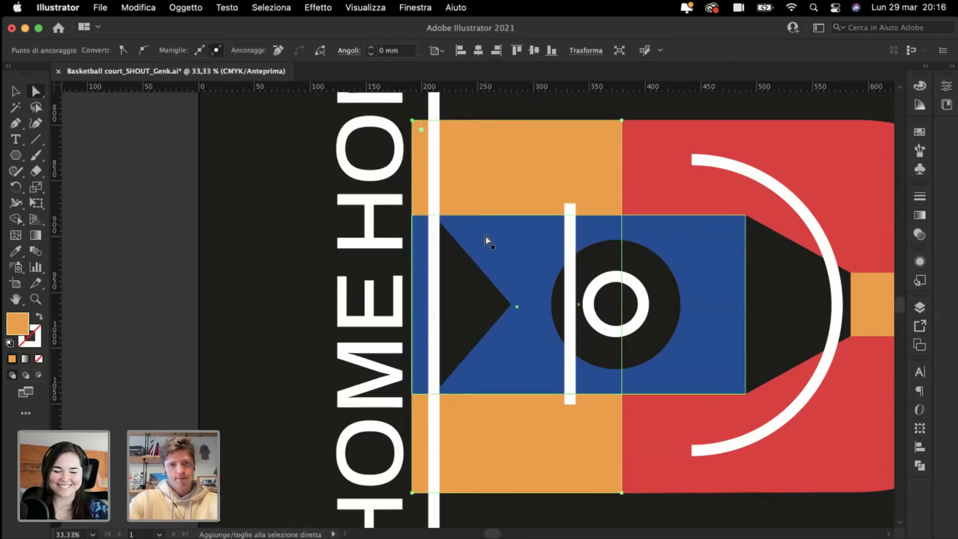
shift+click(412, 493)
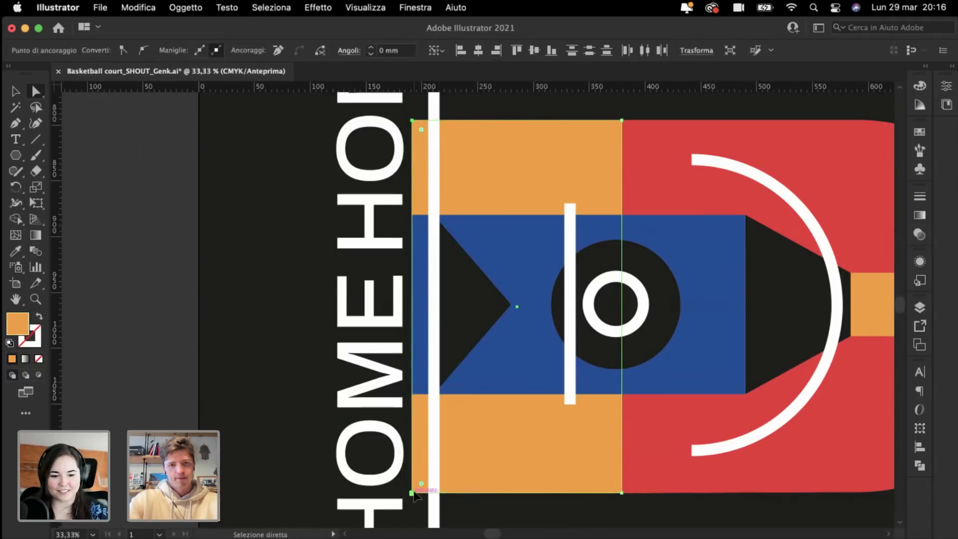
drag(413, 494, 435, 497)
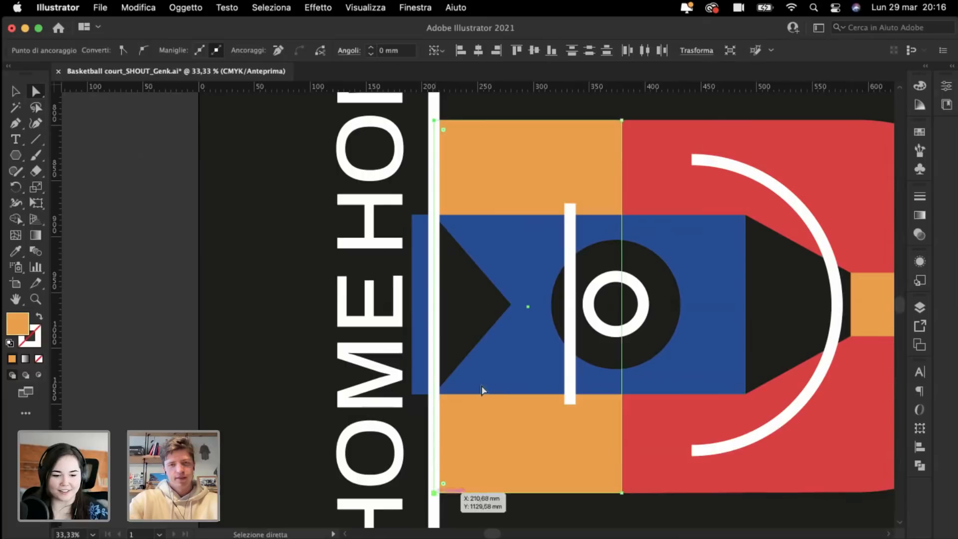
Step: Pull the blue rectangle's left corner points right to the baseline
click(415, 387)
click(414, 394)
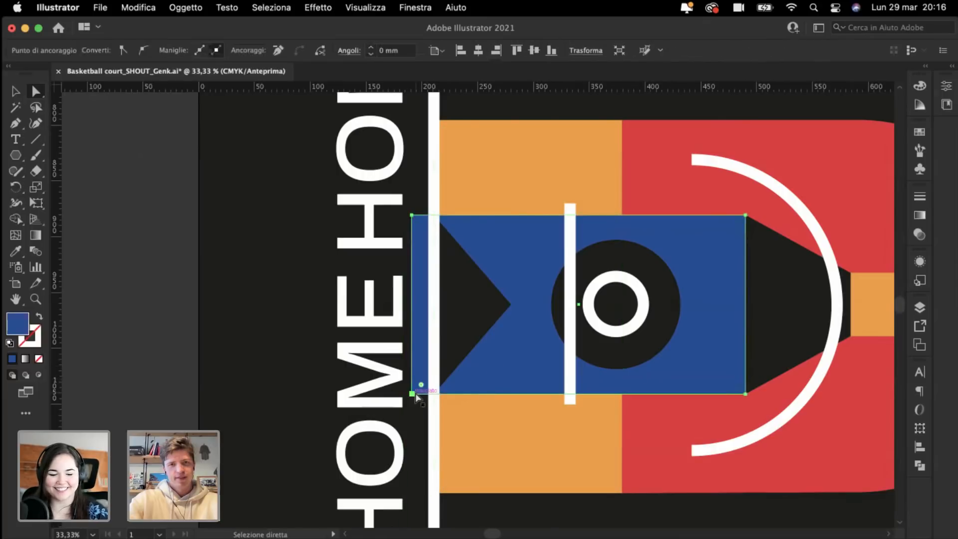
shift+click(413, 215)
drag(413, 216, 438, 223)
click(169, 219)
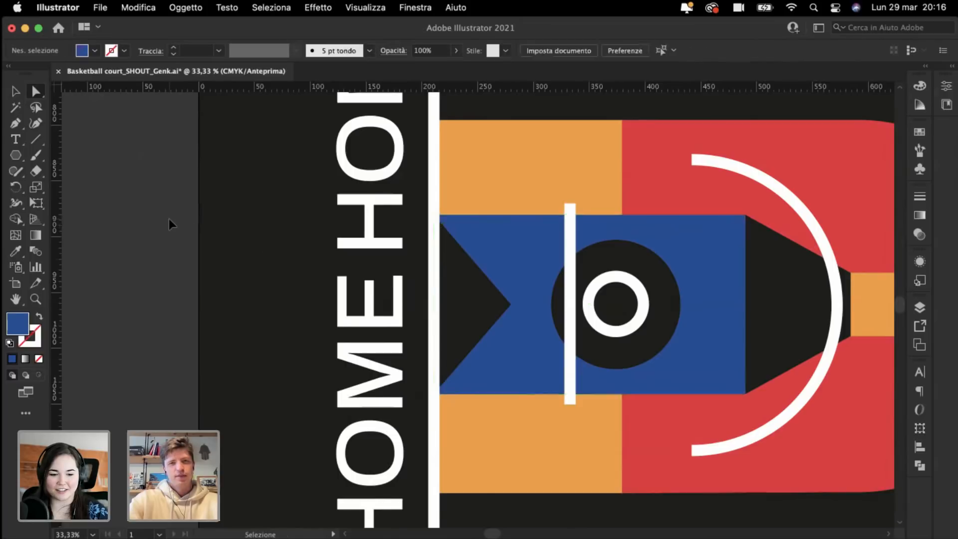
key(super+minus)
key(super+minus)
key(super+minus)
key(super+minus)
key(super+minus)
key(super+minus)
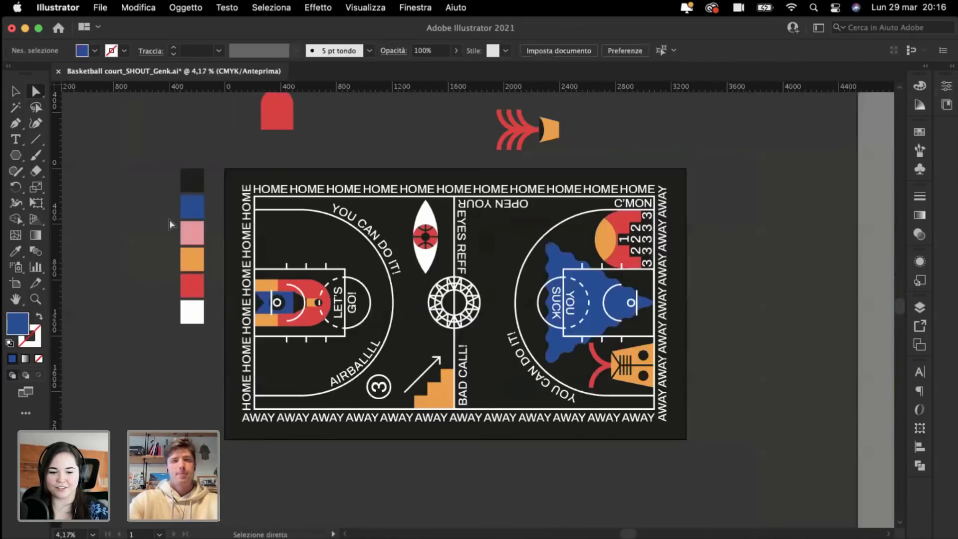
key(super+plus)
scroll(169, 220, left, 3)
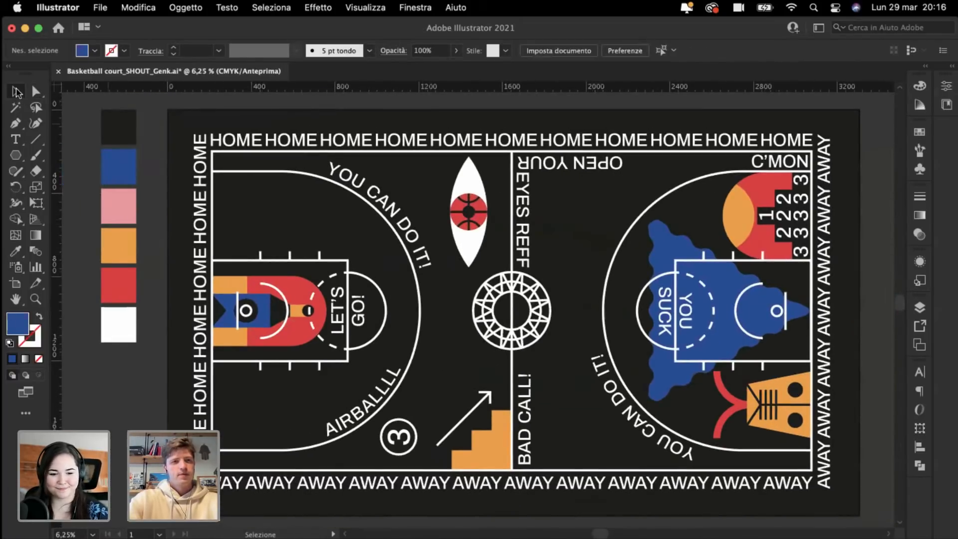
scroll(79, 160, left, 5)
scroll(80, 160, up, 1)
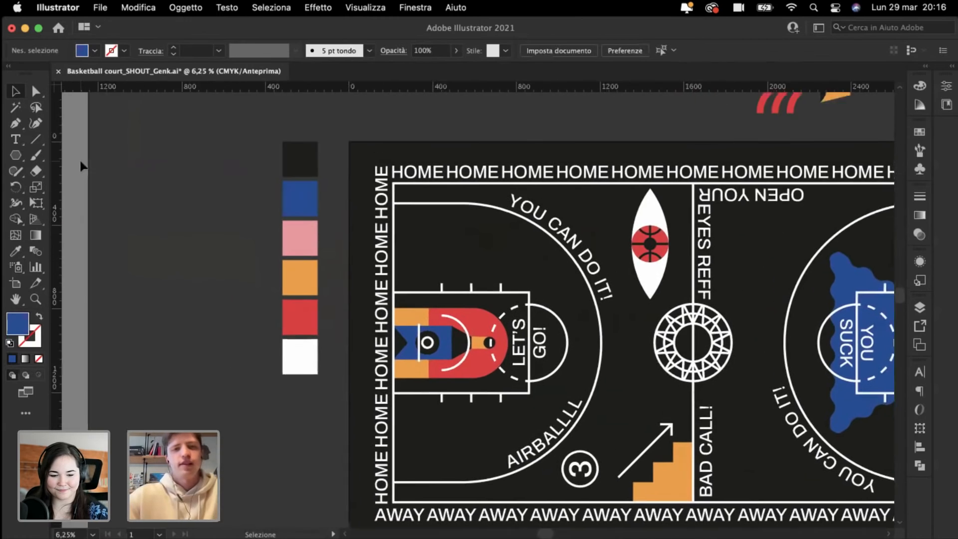
key(super+plus)
key(super+plus)
key(super+plus)
key(super+plus)
scroll(74, 161, left, 2)
scroll(74, 160, up, 1)
key(a)
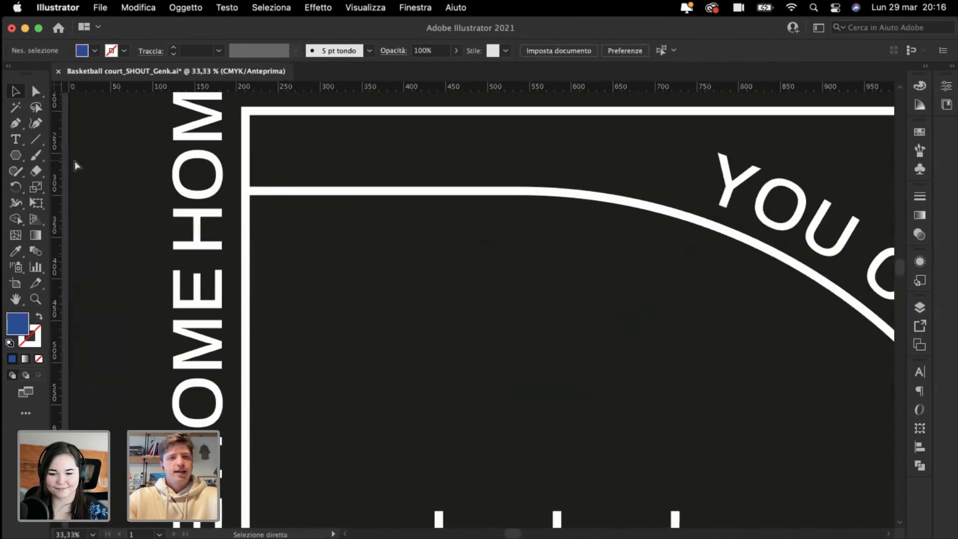
key(super+minus)
key(super+minus)
key(super+minus)
key(super+minus)
scroll(73, 160, down, 1)
scroll(74, 160, right, 1)
key(v)
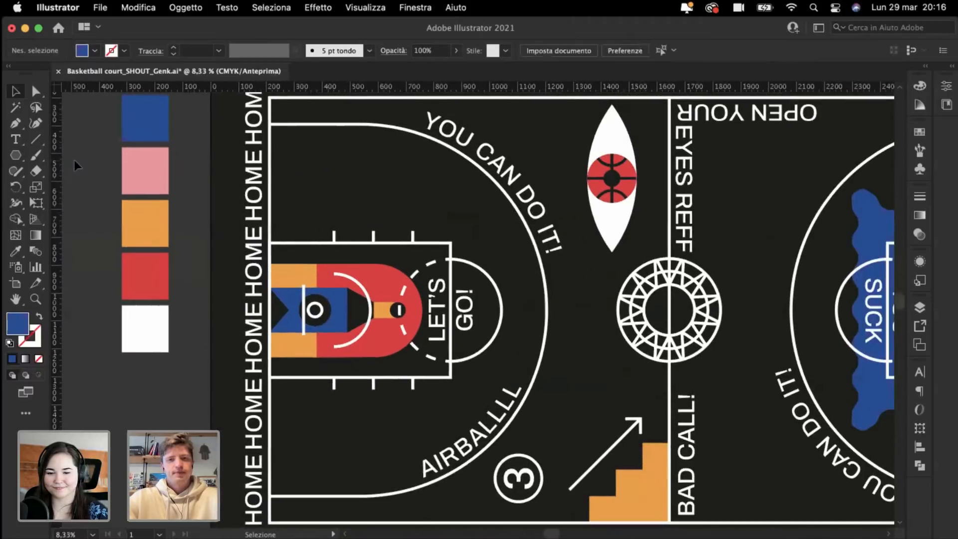
key(super+plus)
scroll(70, 157, right, 4)
scroll(70, 157, down, 3)
key(super+minus)
key(super+minus)
scroll(70, 157, up, 2)
scroll(70, 157, left, 2)
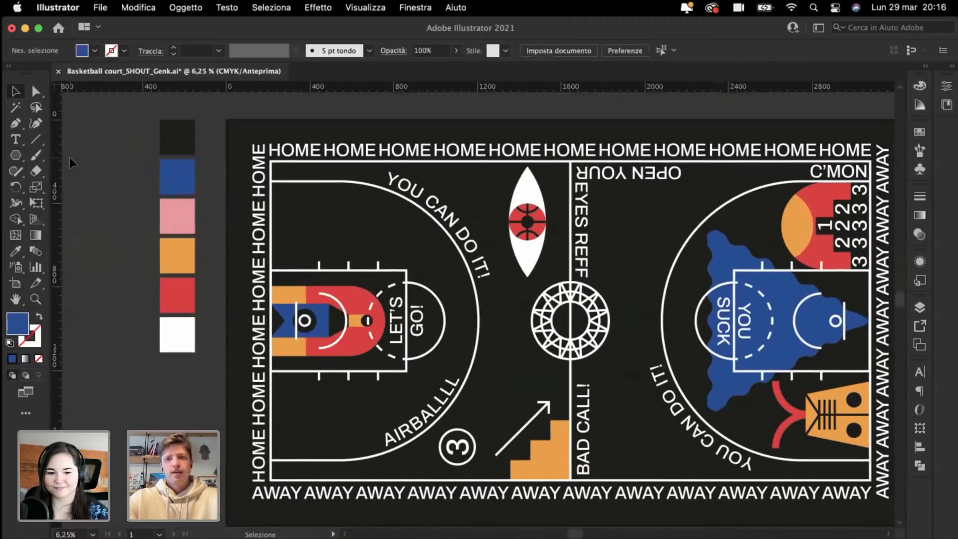
scroll(69, 157, up, 1)
scroll(70, 157, left, 1)
key(super+plus)
key(super+plus)
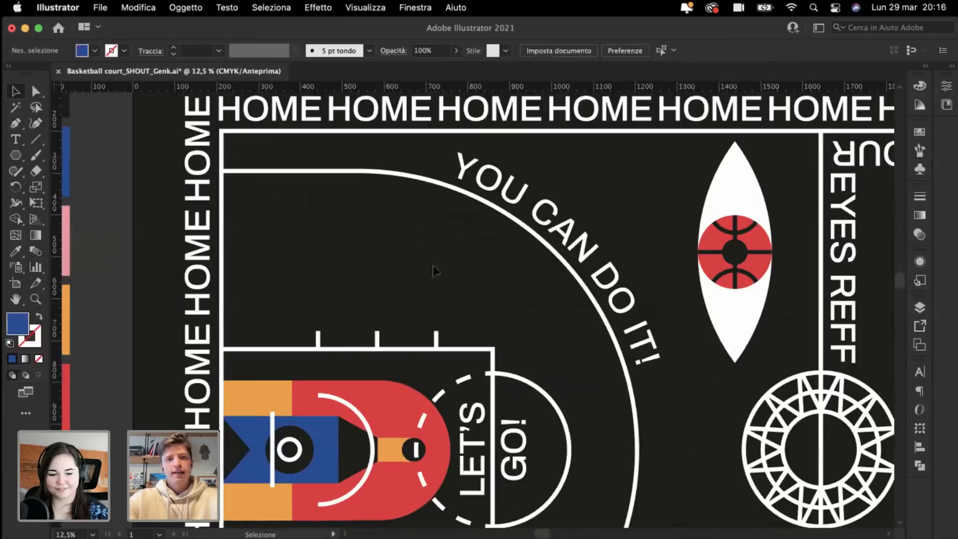
scroll(343, 278, down, 1)
scroll(343, 278, right, 1)
scroll(343, 277, left, 3)
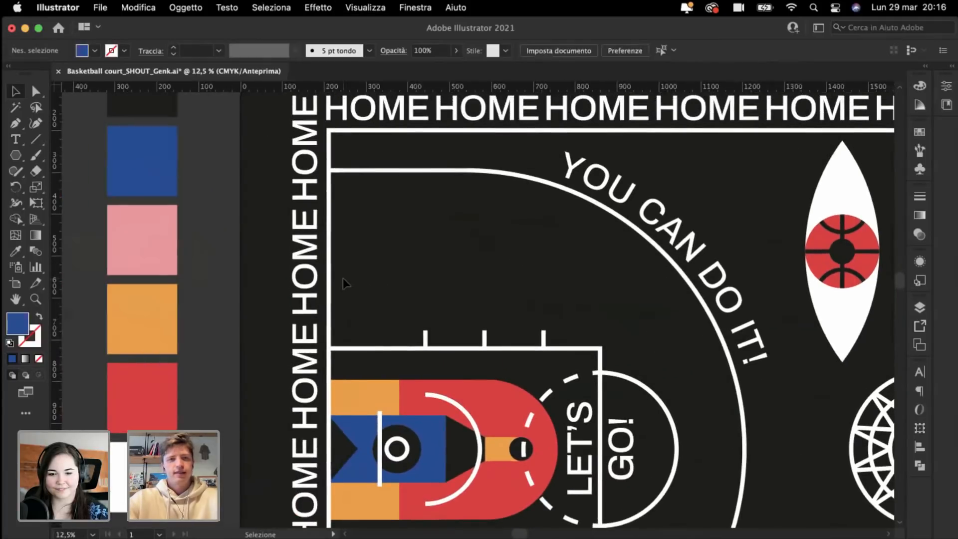
scroll(343, 278, up, 1)
key(super+plus)
key(super+plus)
key(super+plus)
Step: Draw a vertical line in the upper-left court and give it the court line's 28 pt white stroke
key(super+minus)
click(36, 141)
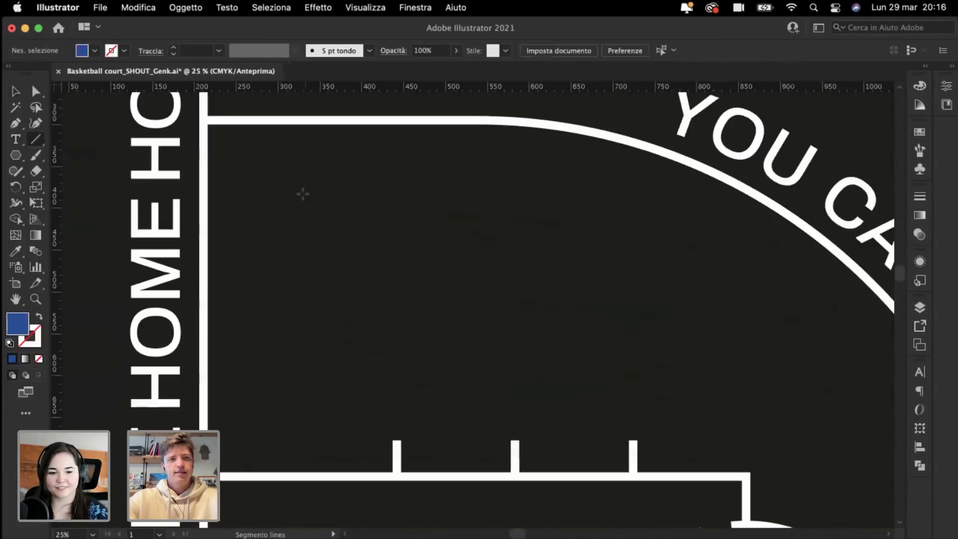
drag(315, 169, 343, 412)
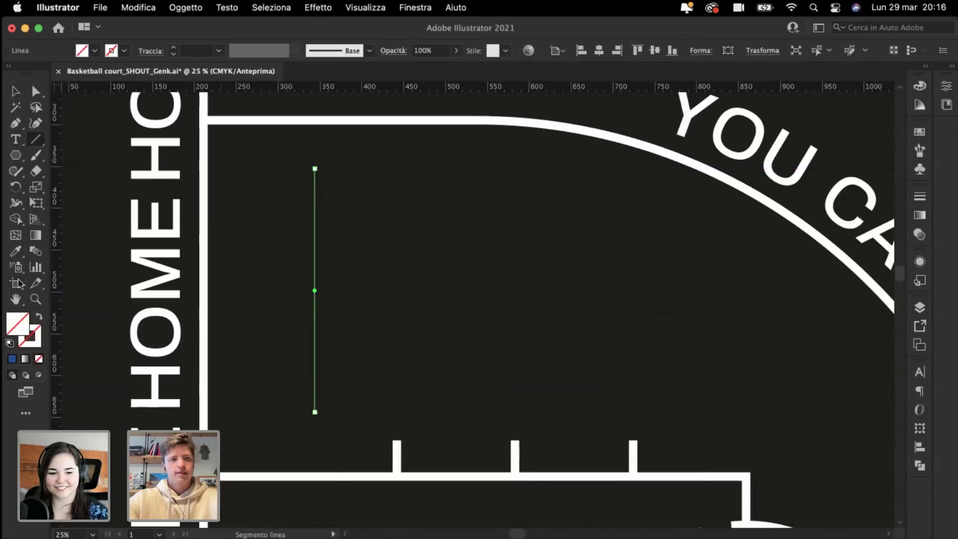
click(15, 254)
click(205, 214)
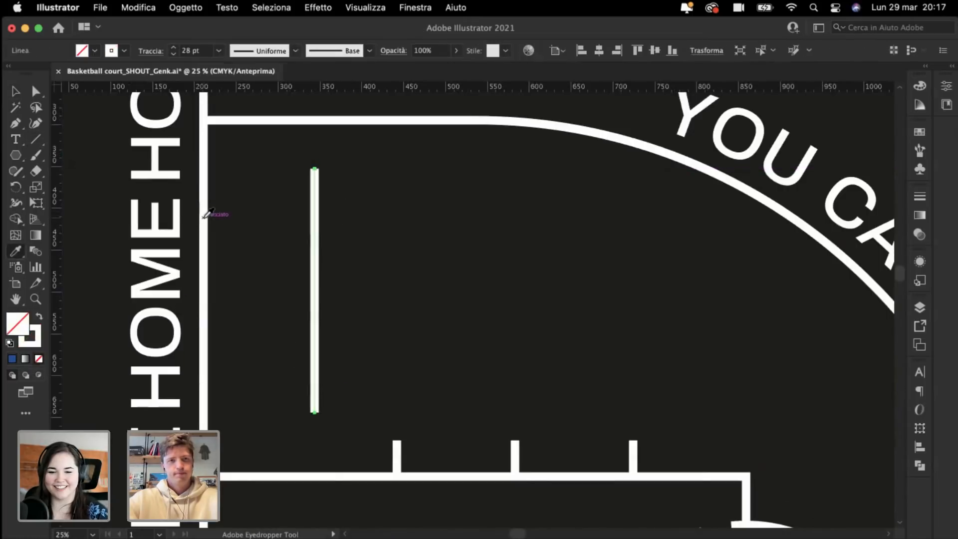
super+click(241, 275)
Step: Add three anchor points along the new line: upper, middle and lower
drag(12, 126, 60, 137)
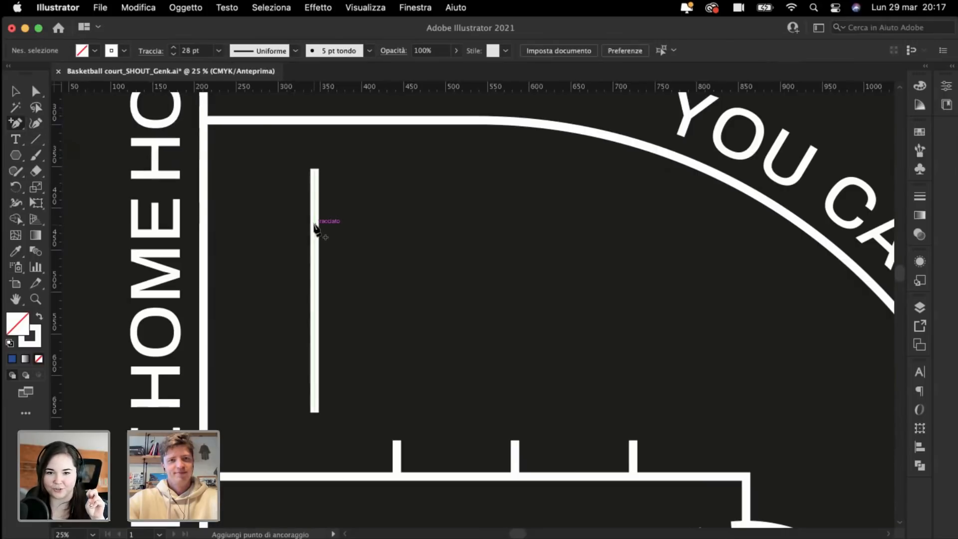
click(314, 224)
click(314, 278)
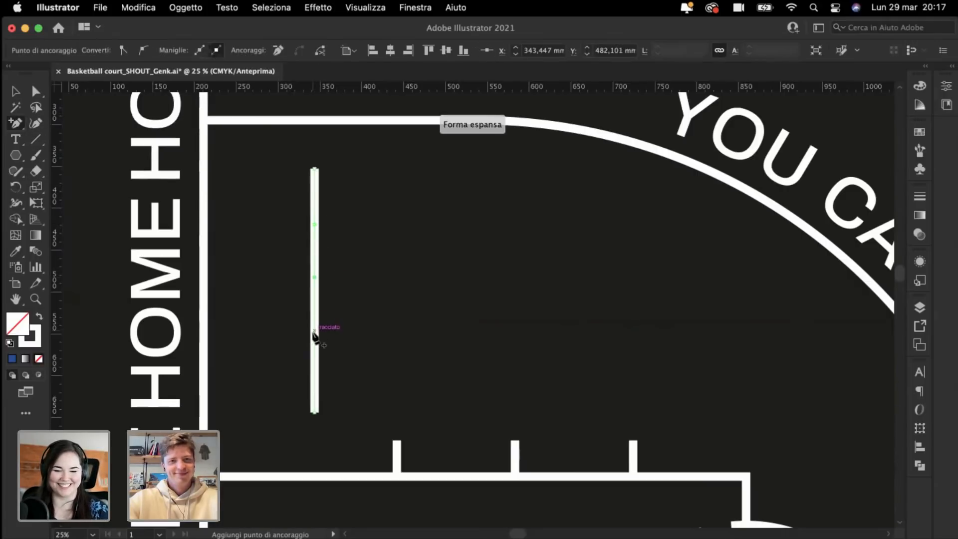
click(315, 333)
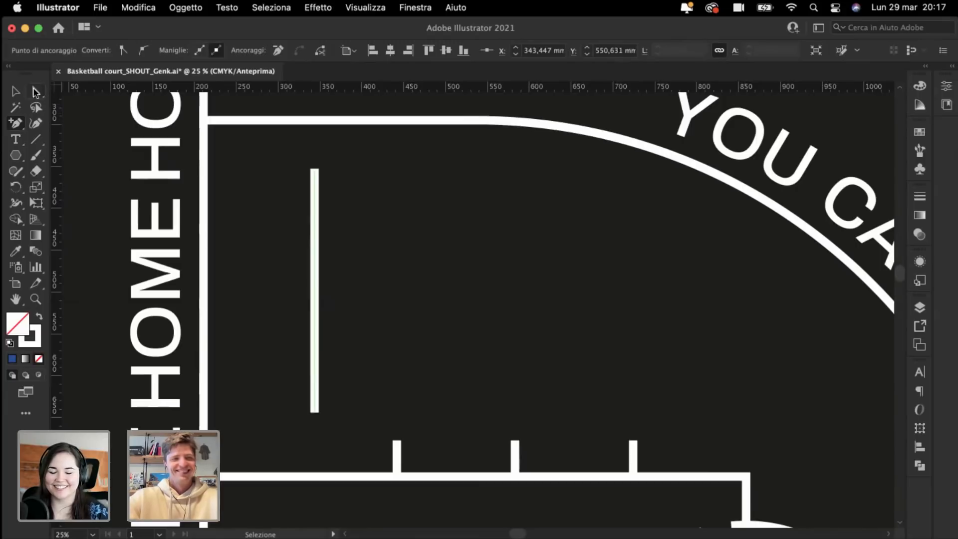
click(35, 92)
scroll(439, 281, down, 3)
Step: Drag two points into a trial zigzag, then undo back to a straight line
scroll(439, 280, up, 6)
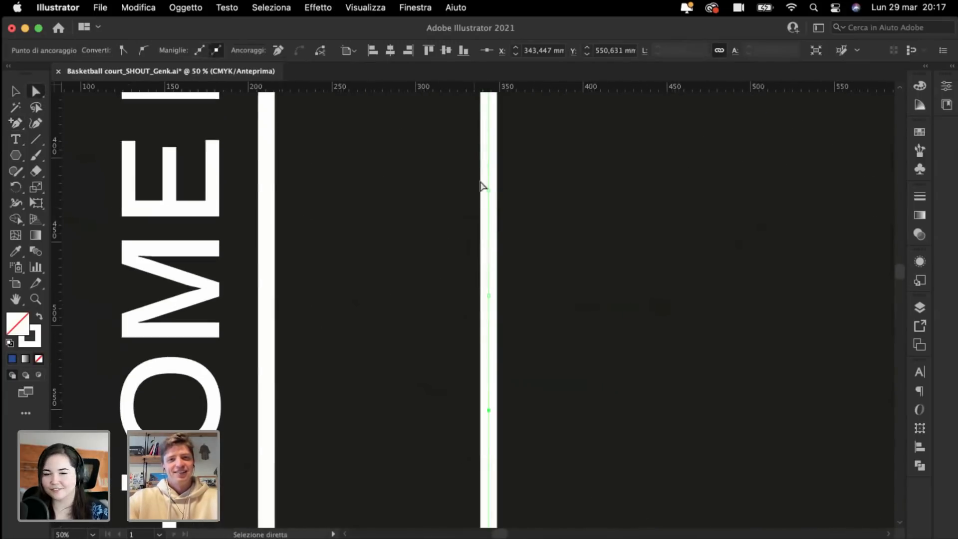
drag(489, 190, 412, 298)
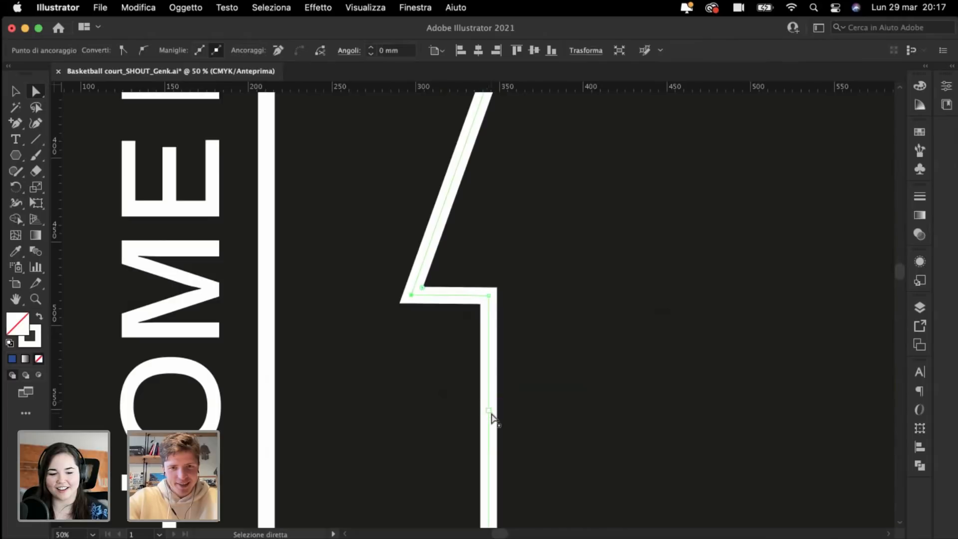
drag(491, 414, 407, 439)
key(super+z)
key(super+z)
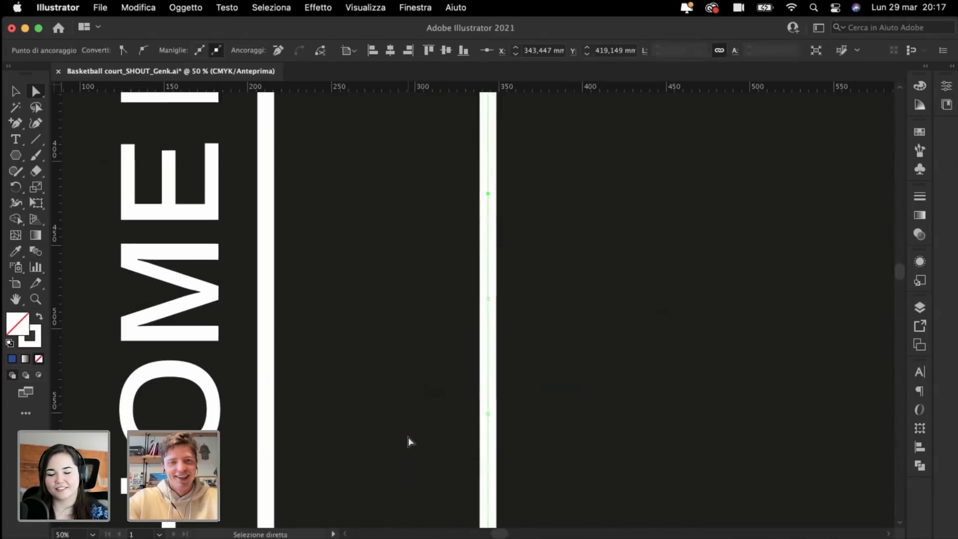
Step: Select the upper and lower anchors together and move them left to bend the line
key(super+minus)
scroll(384, 357, down, 3)
scroll(384, 356, right, 2)
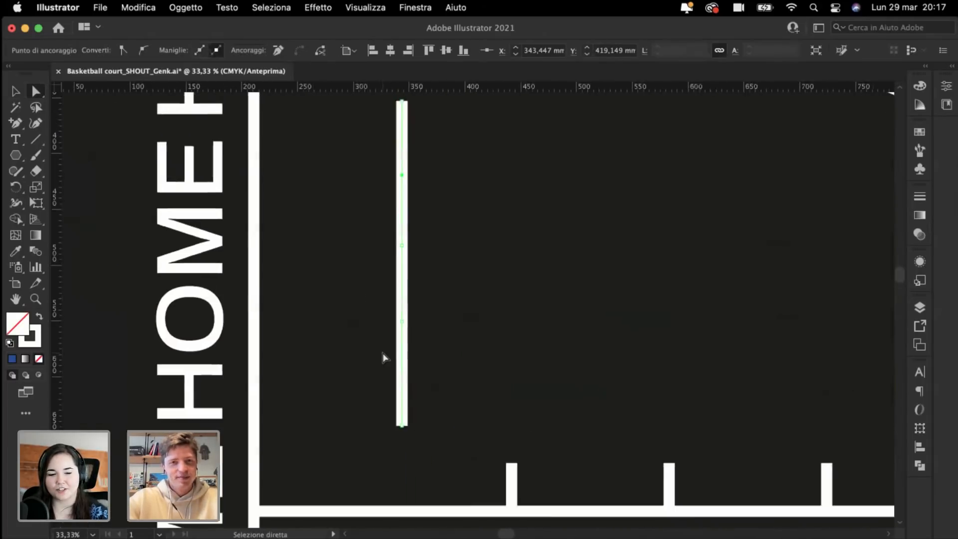
click(15, 125)
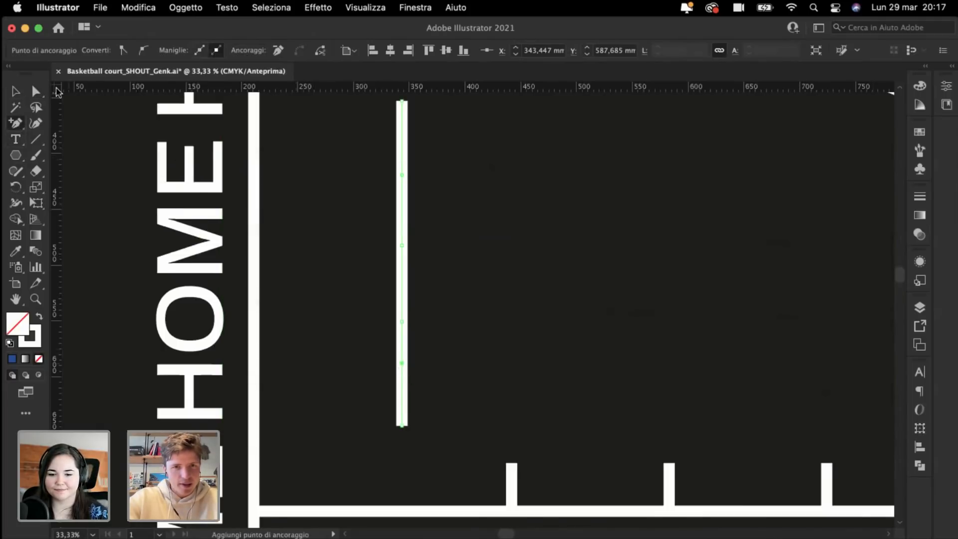
key(super+plus)
scroll(321, 188, up, 3)
scroll(321, 188, right, 1)
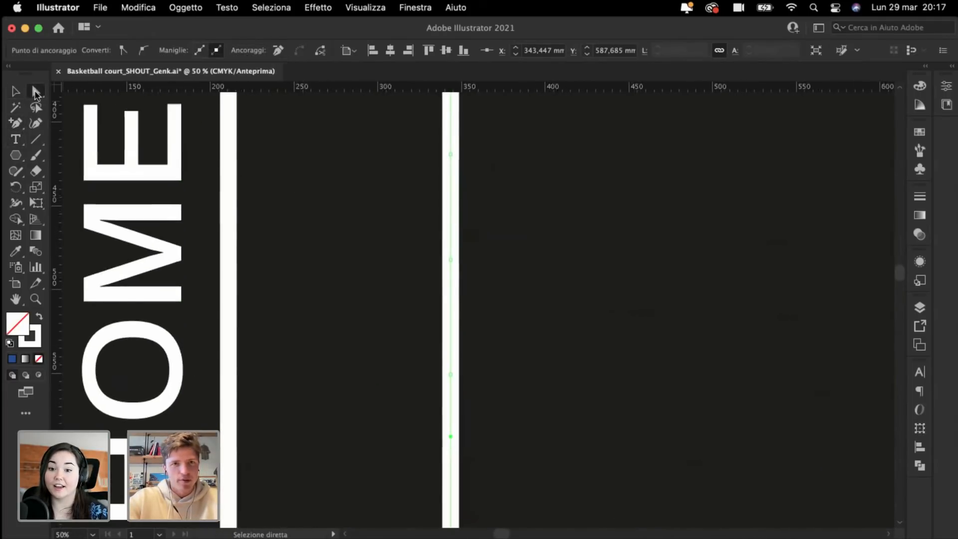
click(36, 92)
scroll(189, 139, up, 3)
scroll(188, 139, right, 1)
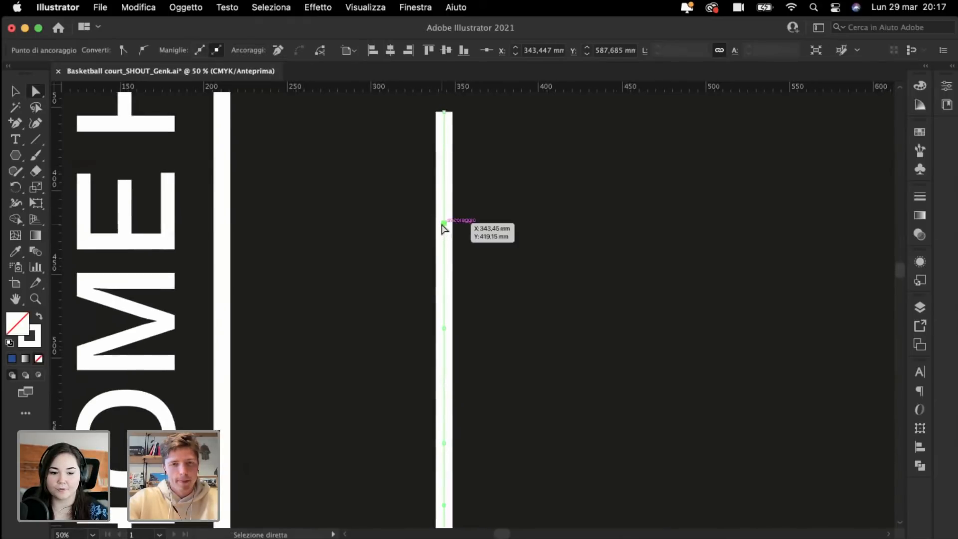
click(443, 224)
shift+click(444, 443)
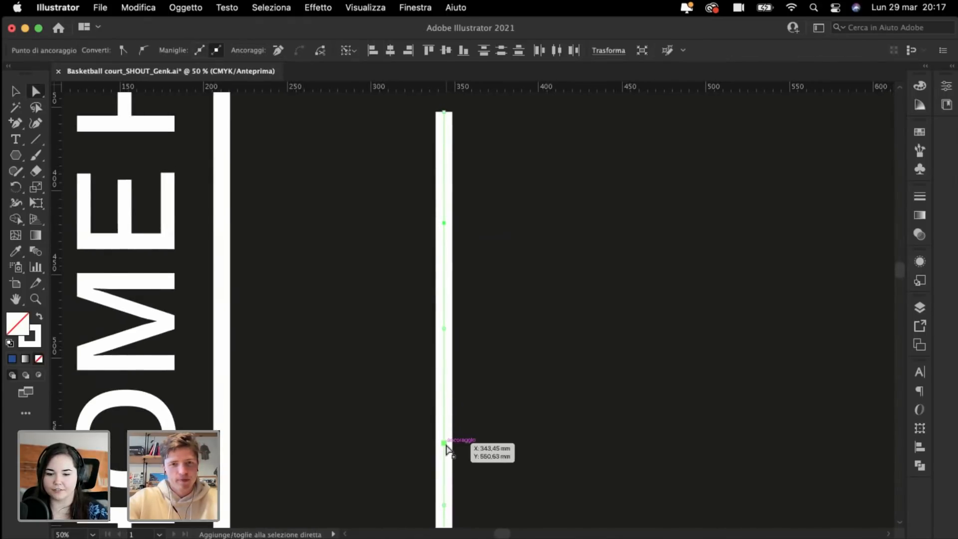
drag(449, 448, 372, 462)
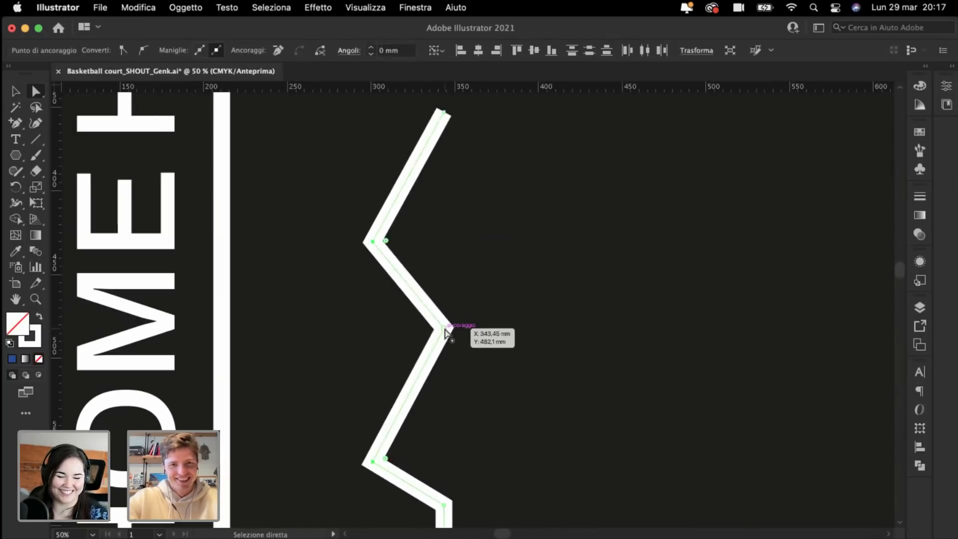
Step: Pull the middle and lower points into a lightning-bolt zigzag and adjust its bottom tip
drag(446, 333, 475, 242)
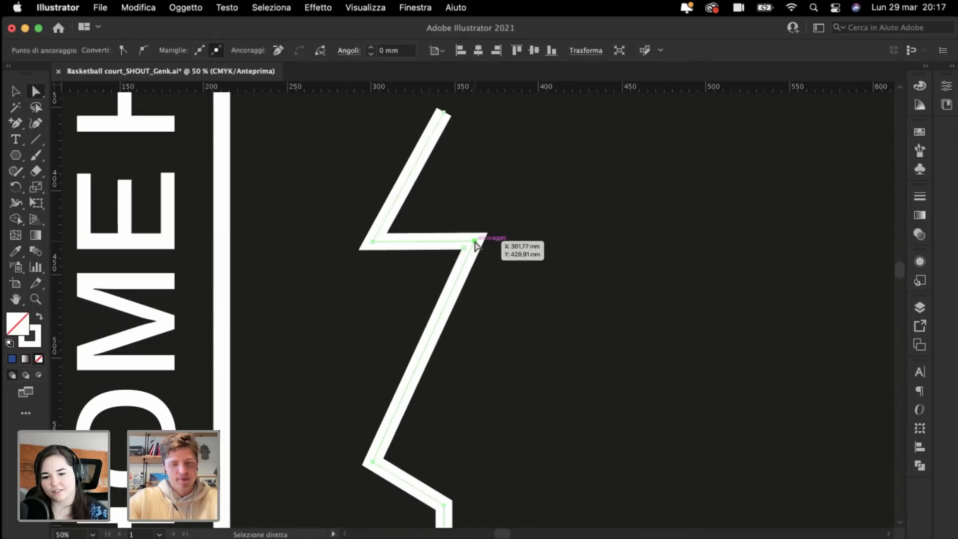
scroll(475, 245, down, 5)
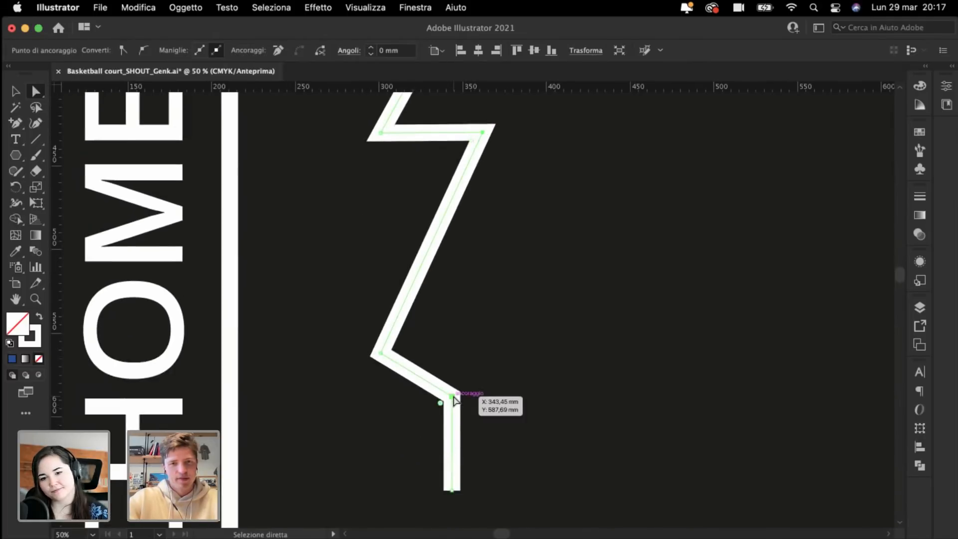
drag(454, 399, 483, 354)
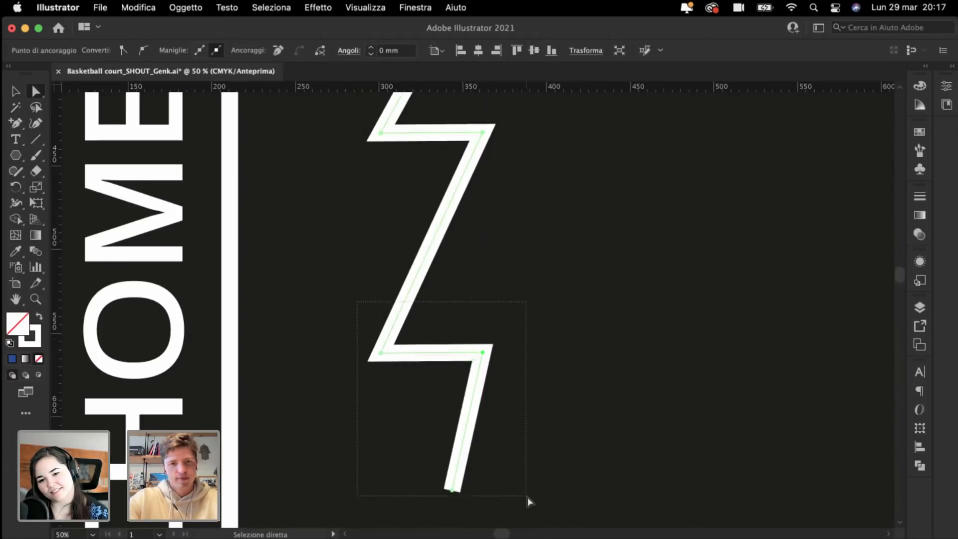
drag(529, 497, 529, 499)
drag(487, 358, 489, 302)
click(312, 358)
key(super+minus)
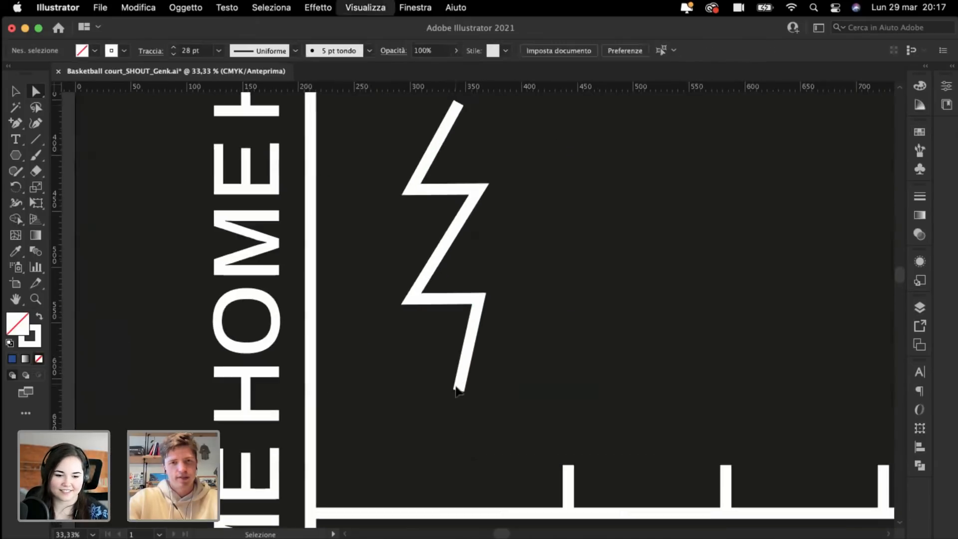
drag(460, 394, 412, 407)
super+click(351, 362)
key(super+minus)
key(super+minus)
key(super+minus)
Step: Nudge the bolt's bottom tip up and right and shift its top tip further right
scroll(353, 366, up, 2)
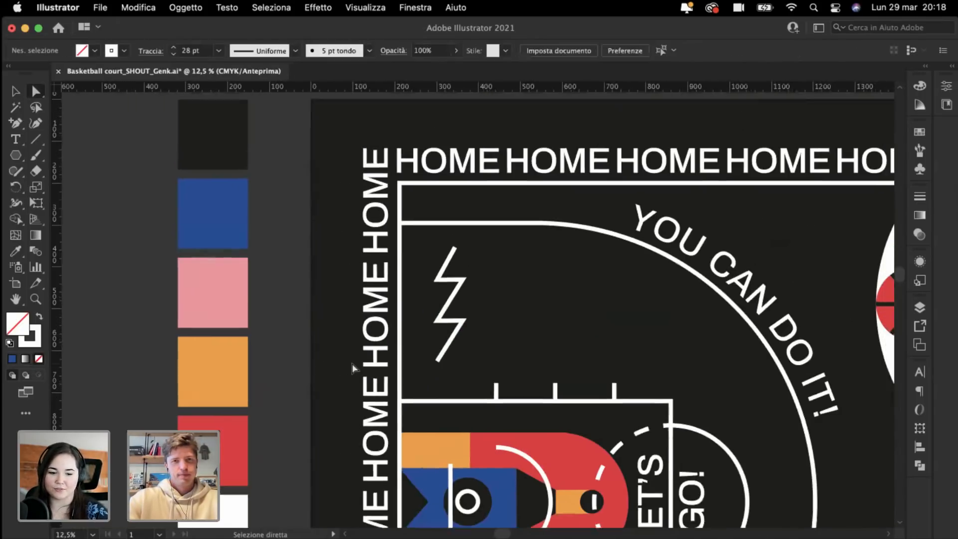
key(super+plus)
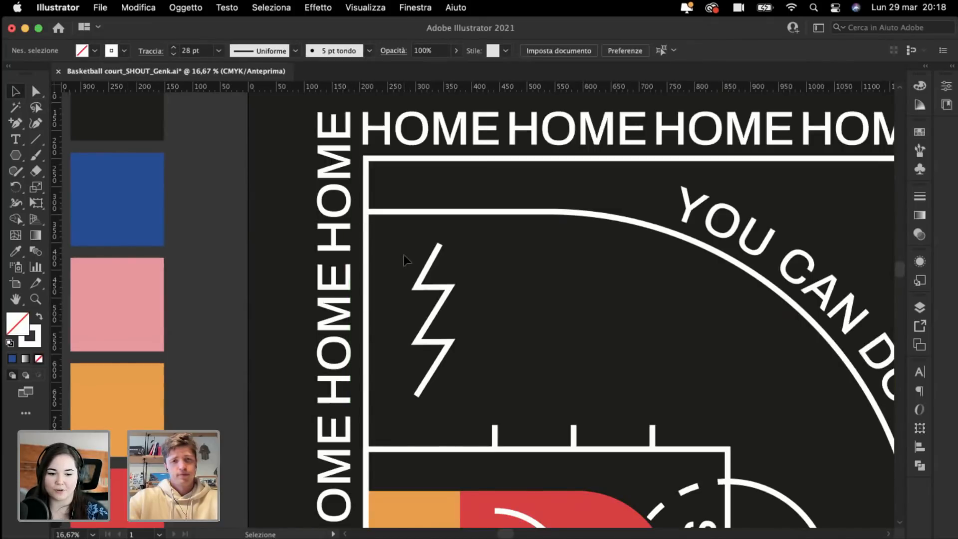
click(484, 399)
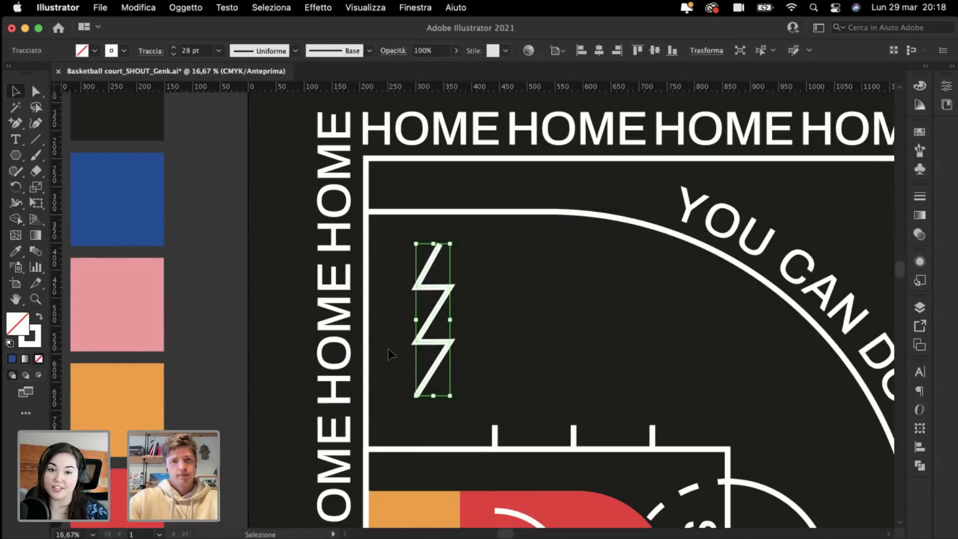
key(super+plus)
click(36, 93)
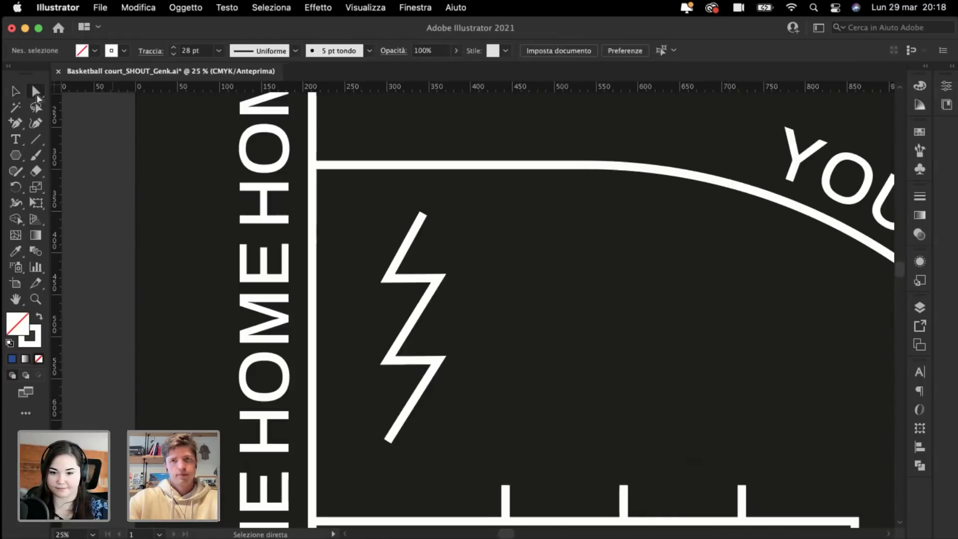
drag(388, 446, 395, 435)
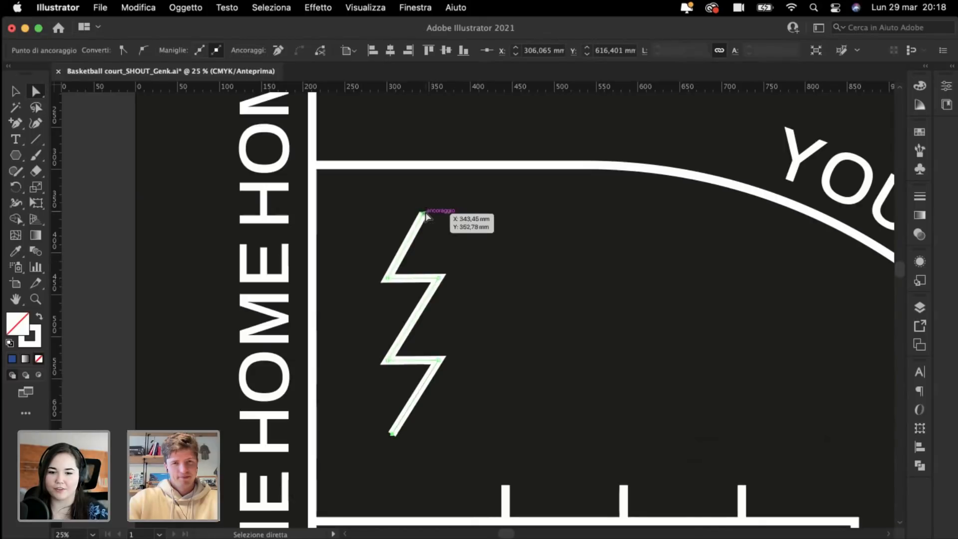
drag(425, 214, 439, 210)
click(534, 280)
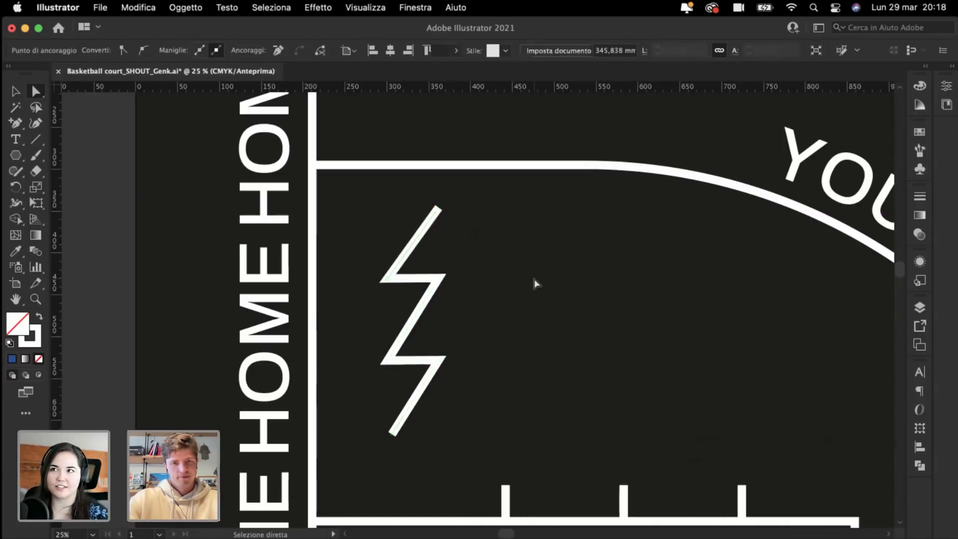
click(15, 93)
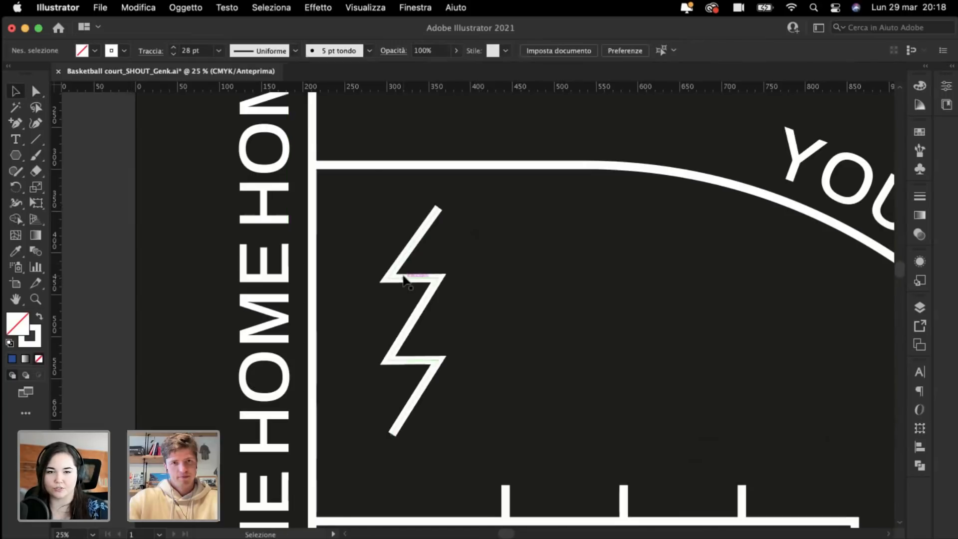
scroll(404, 279, down, 3)
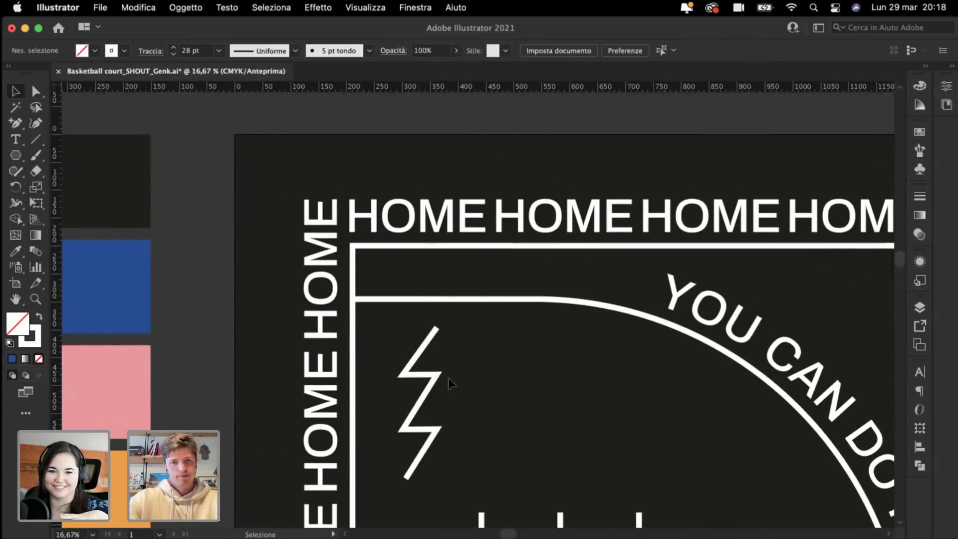
Step: Rotate the bolt 90° to lie horizontally, move it up, and scale it down
click(443, 375)
drag(445, 372, 506, 369)
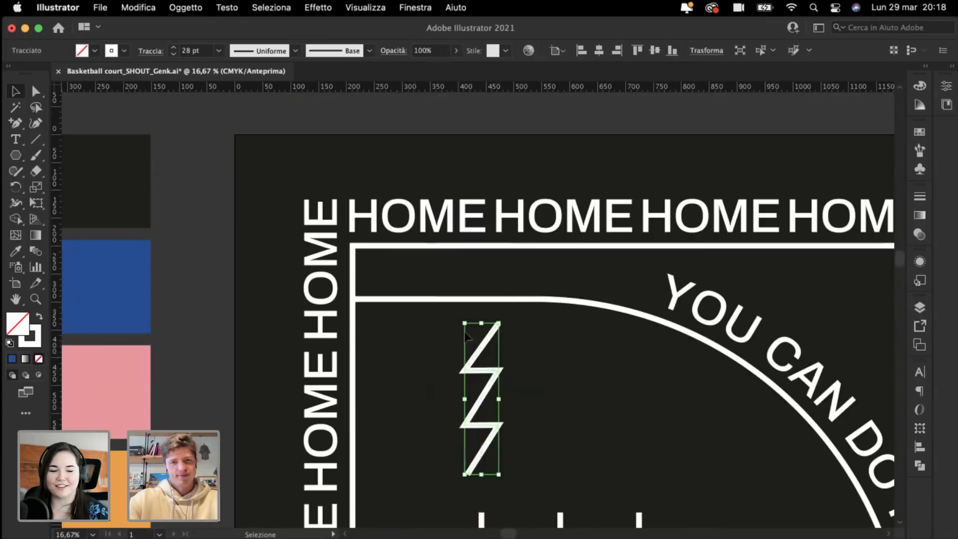
drag(493, 320, 562, 390)
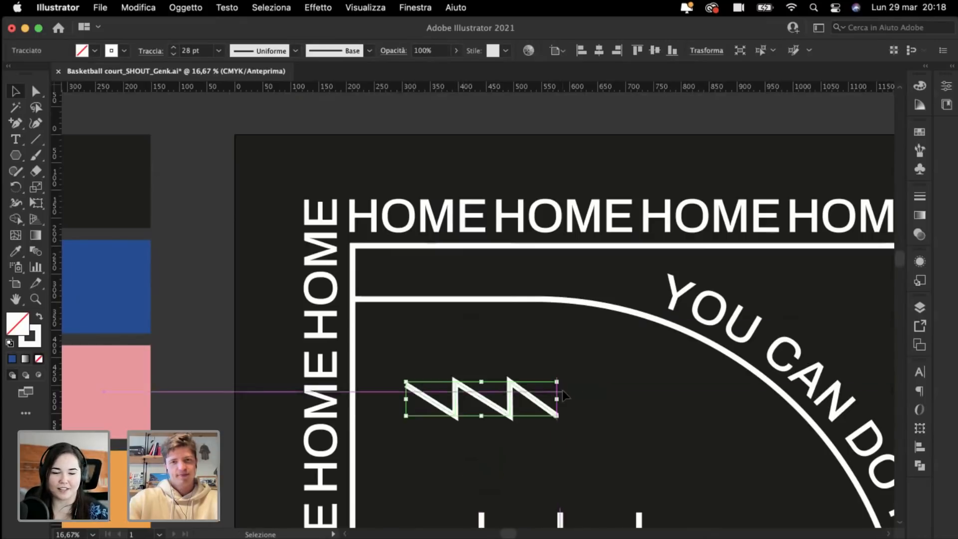
drag(496, 409, 467, 278)
scroll(462, 291, up, 2)
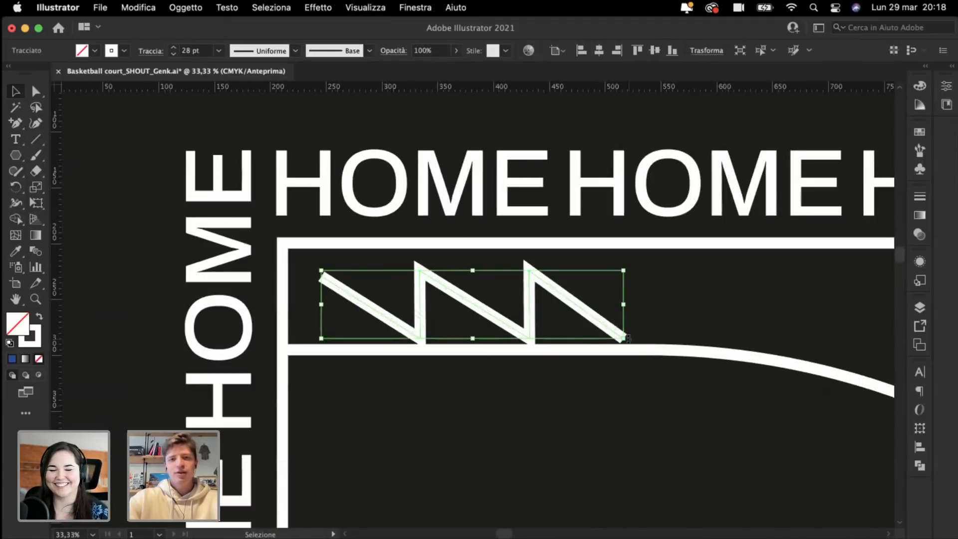
drag(624, 338, 552, 323)
click(543, 430)
Step: Flatten the zigzag and fit it into the top-left corner strip below the HOME border
key(super+minus)
key(super+minus)
key(super+minus)
key(super+minus)
key(super+minus)
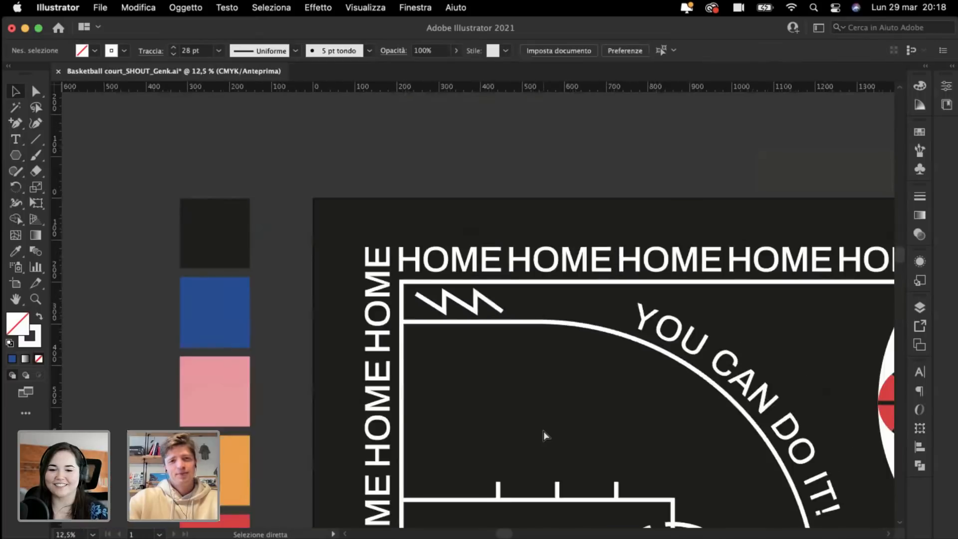
scroll(235, 178, down, 5)
scroll(268, 199, up, 2)
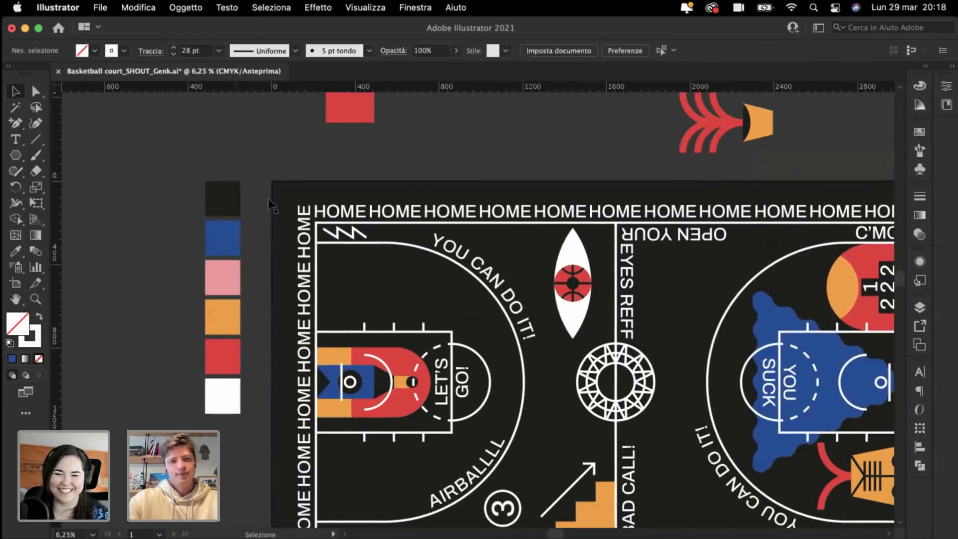
drag(353, 240, 417, 298)
scroll(417, 298, up, 4)
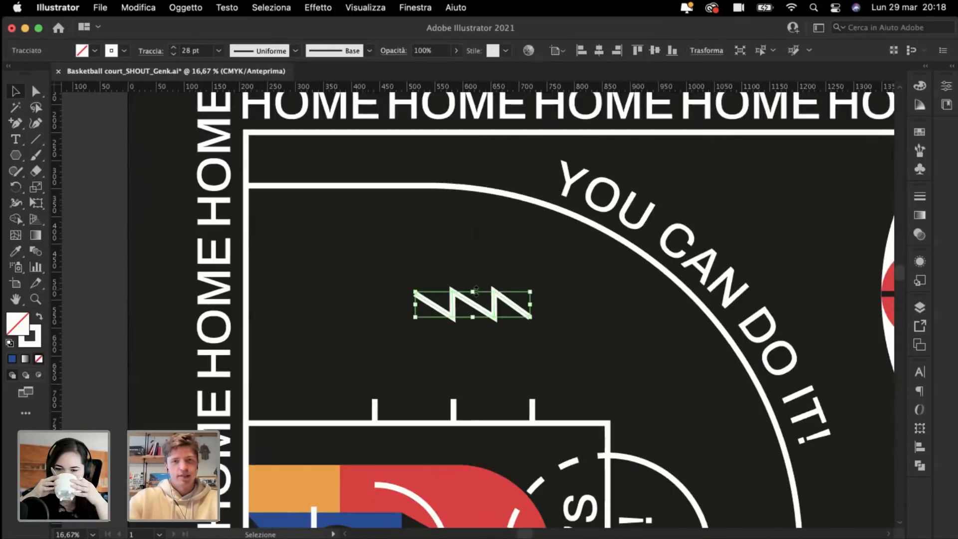
drag(477, 291, 323, 170)
click(479, 330)
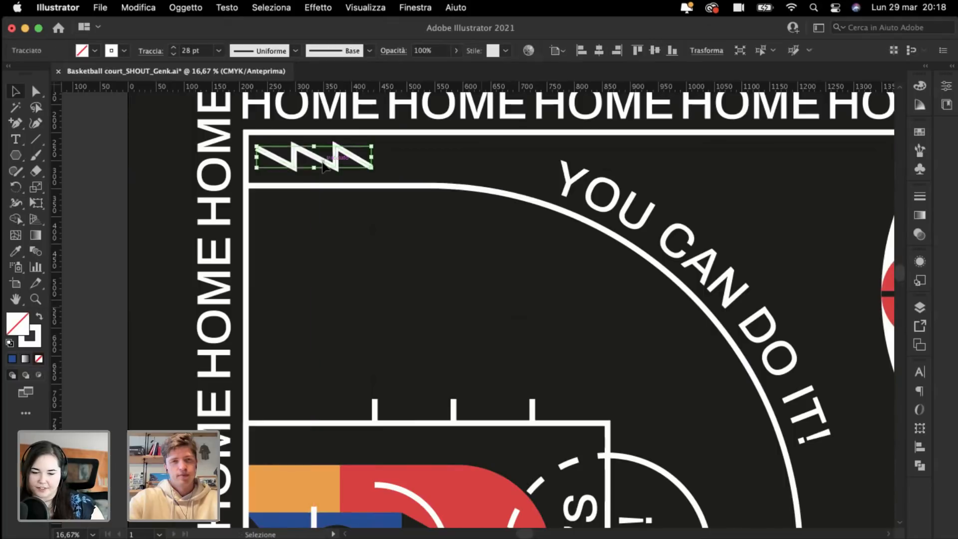
scroll(323, 170, up, 3)
scroll(323, 169, left, 4)
scroll(324, 168, up, 4)
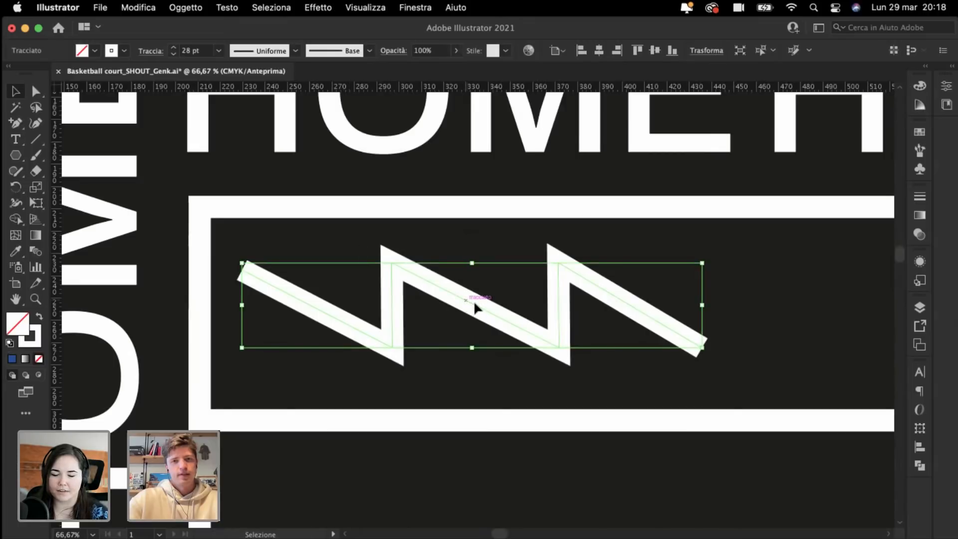
drag(467, 304, 471, 311)
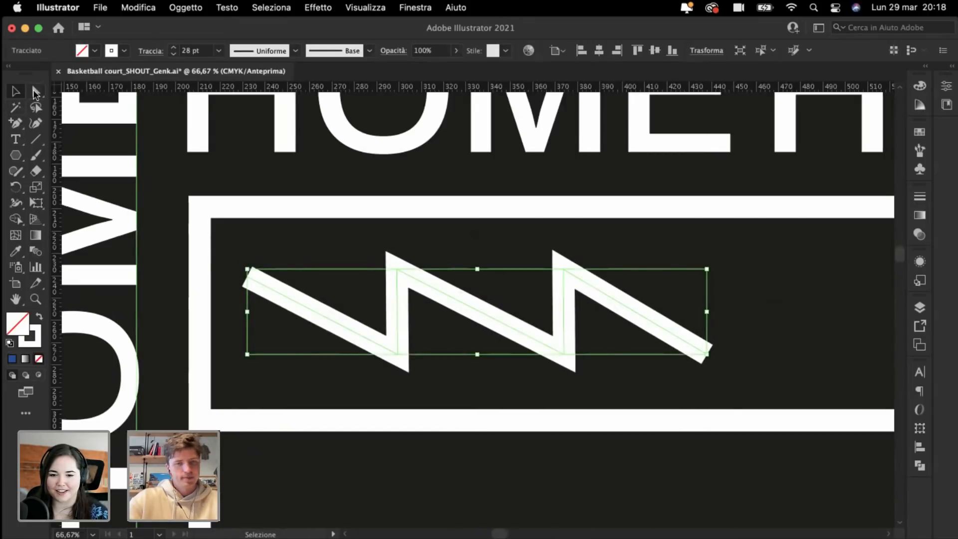
Step: Extend the zigzag's start point up-left and its end point down-right
click(36, 92)
click(247, 277)
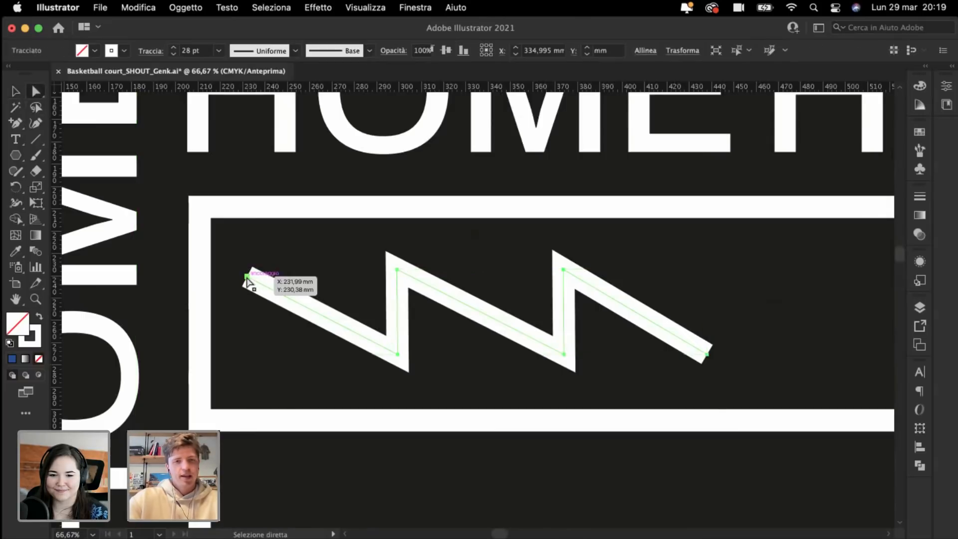
drag(247, 278, 225, 269)
drag(704, 359, 728, 367)
click(720, 273)
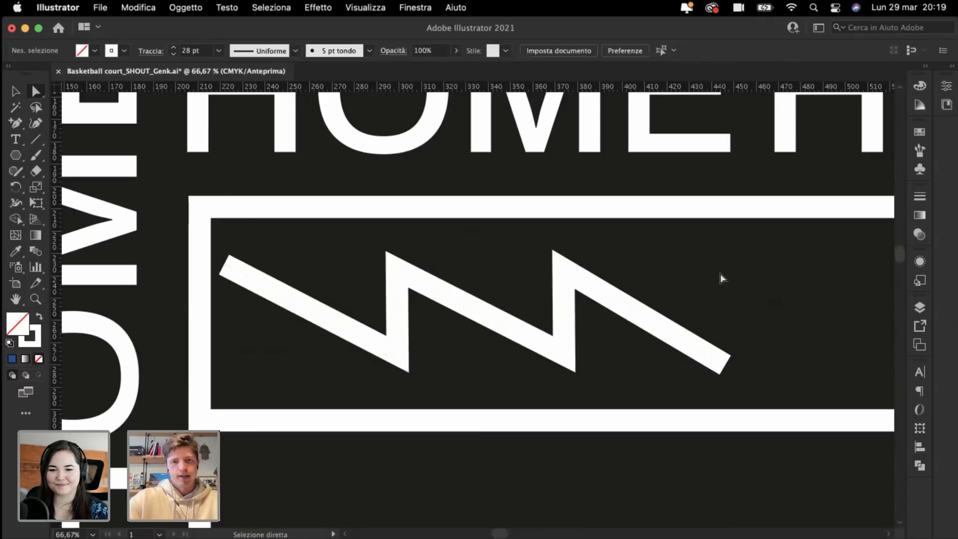
Step: Shift the zigzag slightly right and check its lower and end anchor points
click(16, 91)
drag(328, 325, 353, 328)
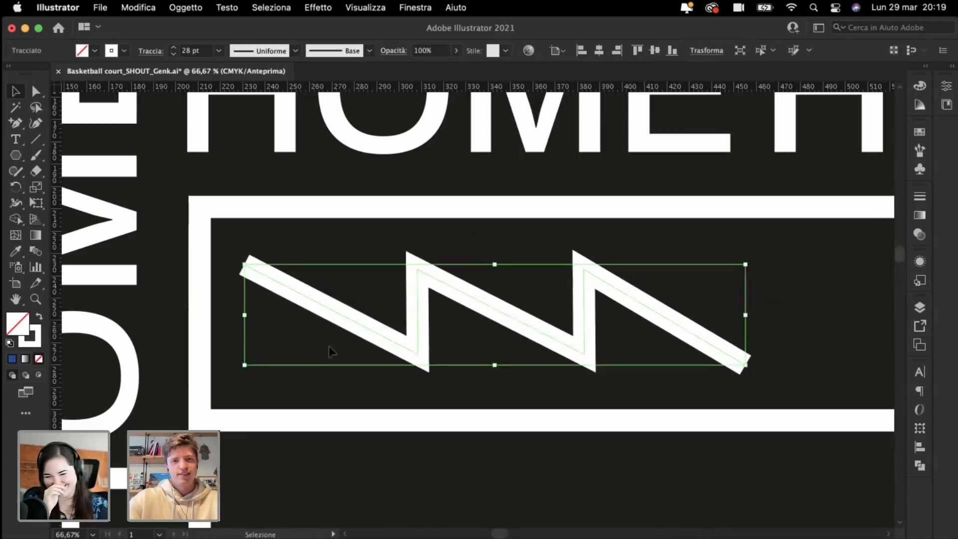
click(329, 346)
click(36, 91)
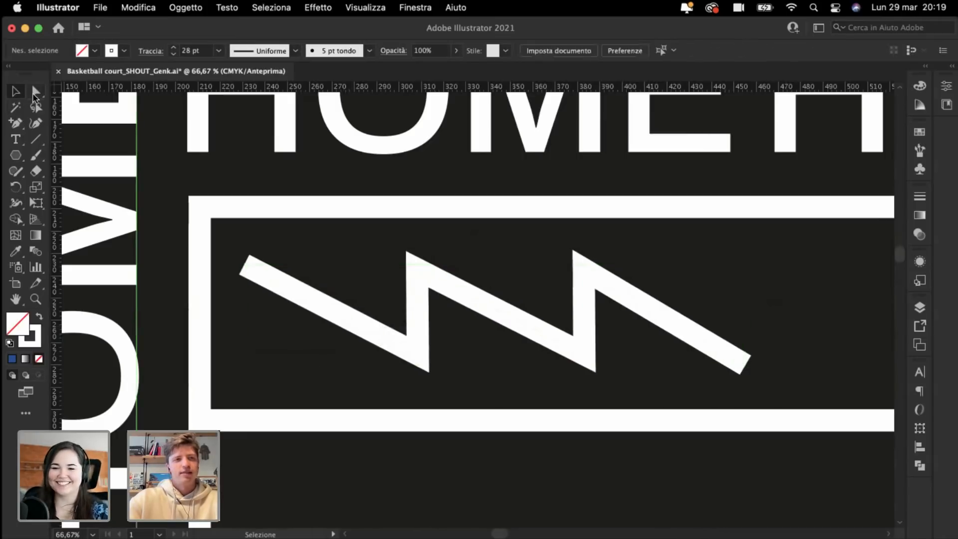
click(420, 356)
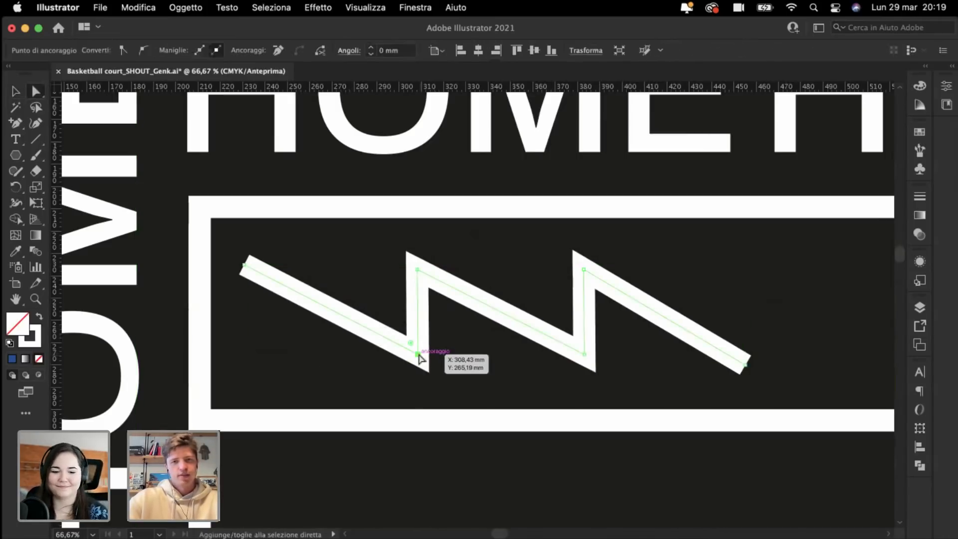
click(361, 369)
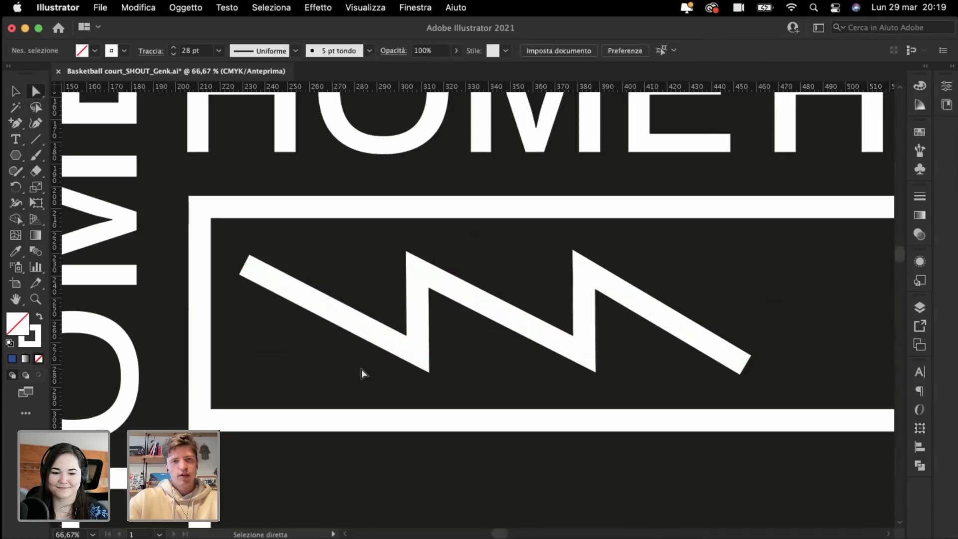
shift+click(745, 368)
click(660, 375)
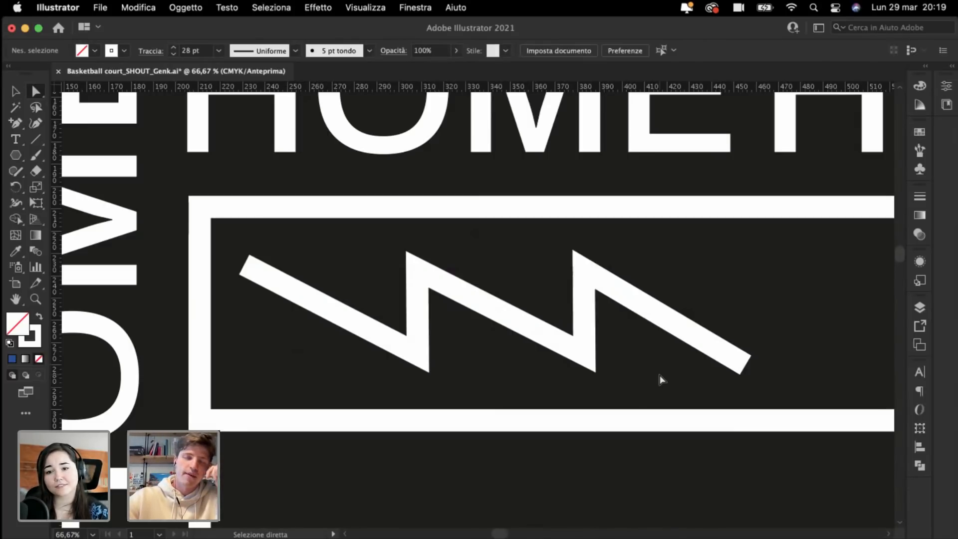
key(super+minus)
key(super+minus)
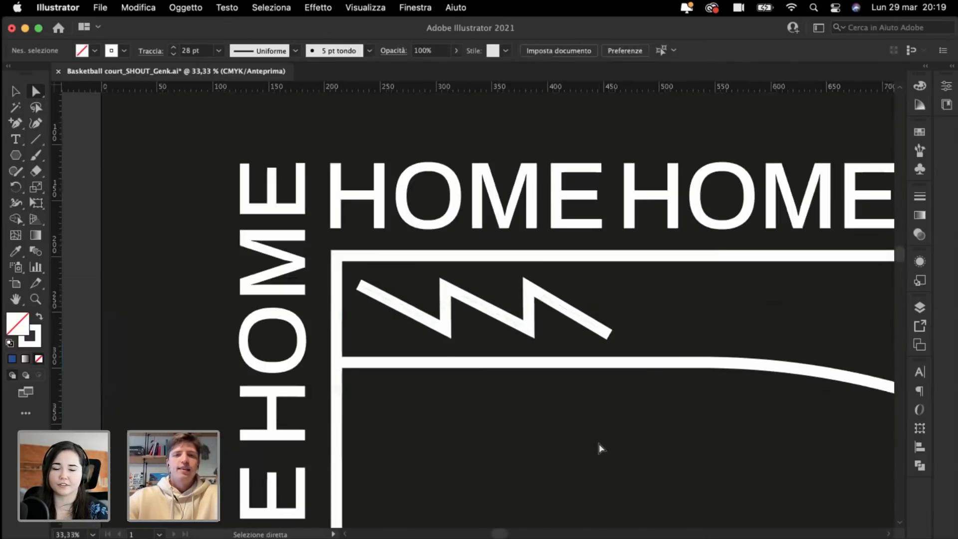
Step: Alt-drag a copy of the zigzag straight down into the court's bottom-left corner, then deselect
scroll(599, 444, right, 2)
key(super+plus)
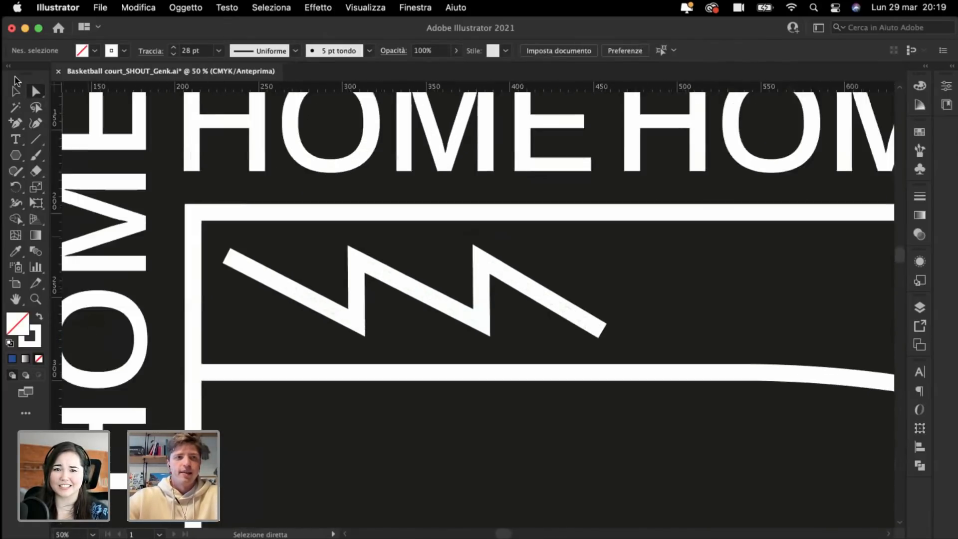
key(super+plus)
click(15, 91)
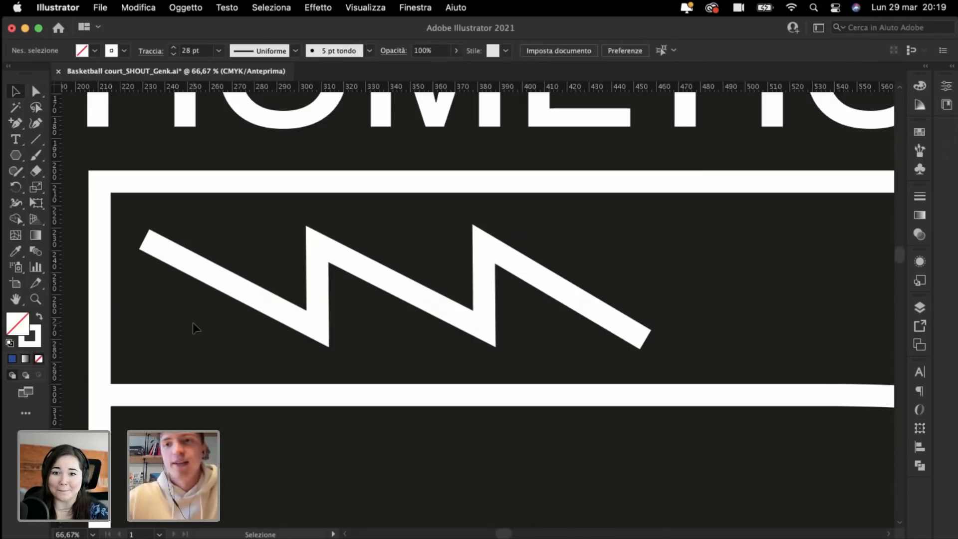
key(super+minus)
key(super+minus)
key(super+minus)
key(super+minus)
key(super+minus)
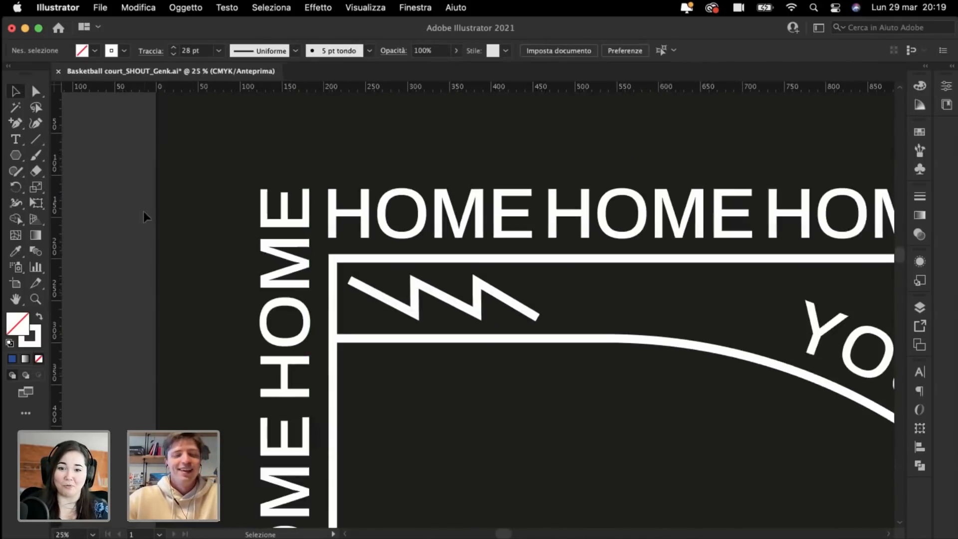
scroll(236, 196, down, 2)
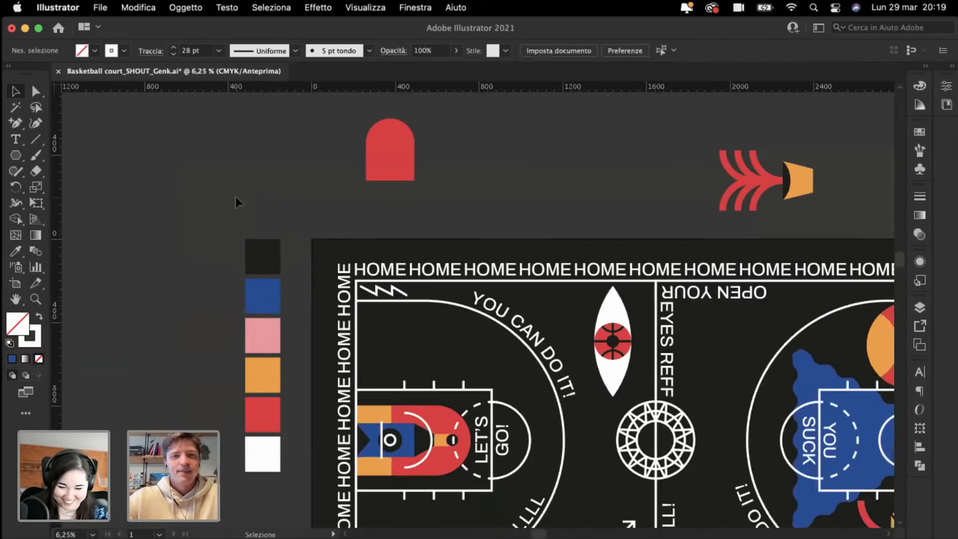
scroll(220, 176, down, 5)
scroll(220, 176, up, 3)
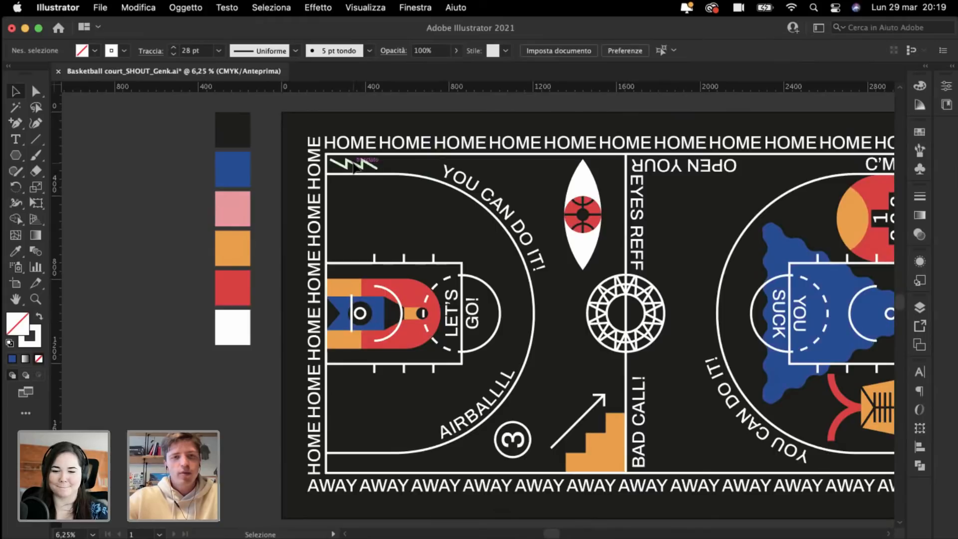
drag(354, 167, 387, 468)
key(super+shift+a)
Step: Zoom and pan across the court to check where the copied zigzag landed
key(super+equal)
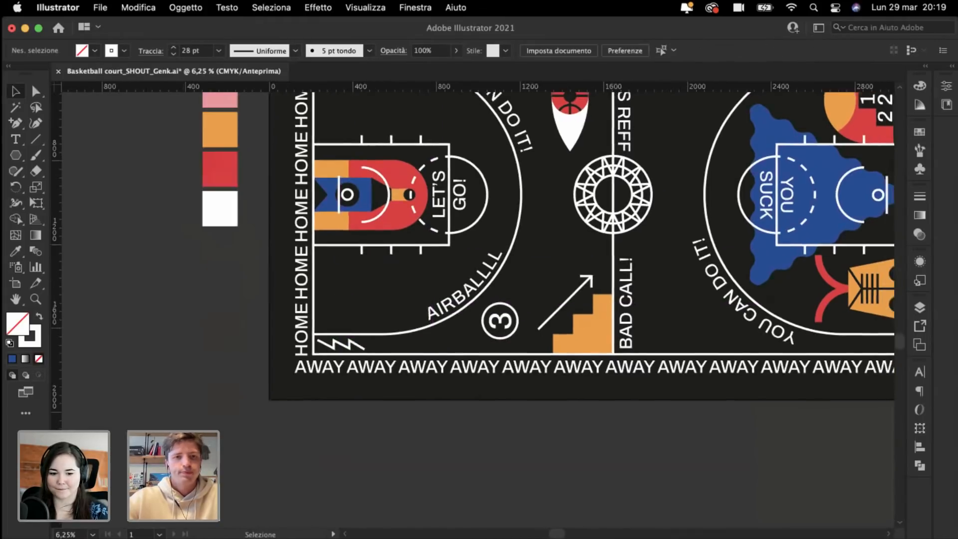
scroll(479, 279, down, 2)
scroll(549, 250, up, 2)
key(super+minus)
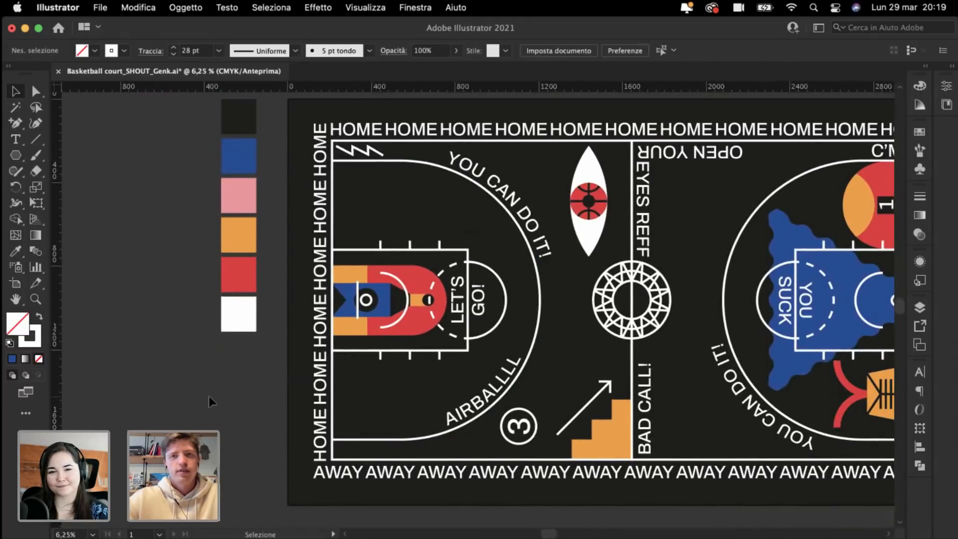
scroll(208, 397, up, 1)
scroll(209, 396, up, 5)
scroll(208, 397, up, 2)
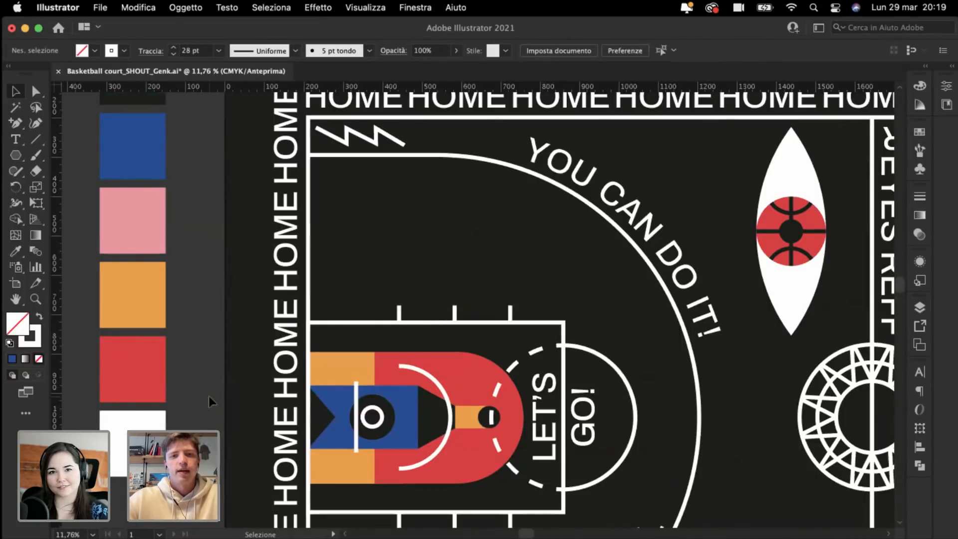
scroll(209, 396, up, 2)
scroll(209, 397, right, 5)
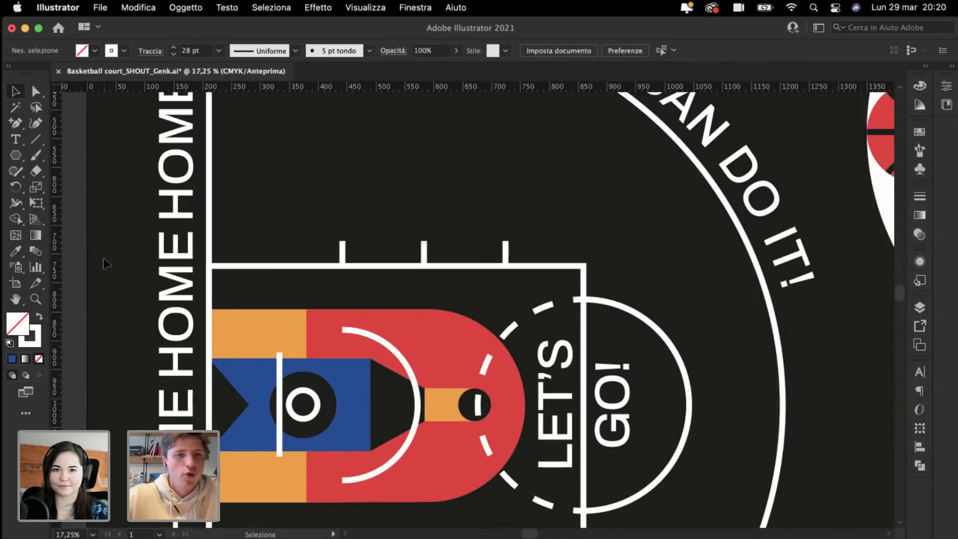
scroll(109, 265, down, 1)
scroll(109, 264, down, 3)
scroll(110, 277, up, 2)
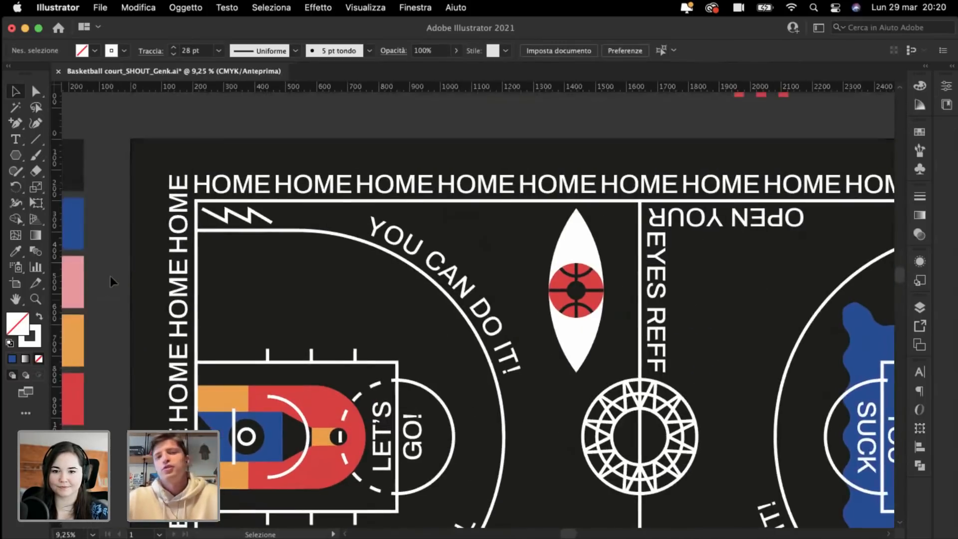
scroll(110, 277, up, 5)
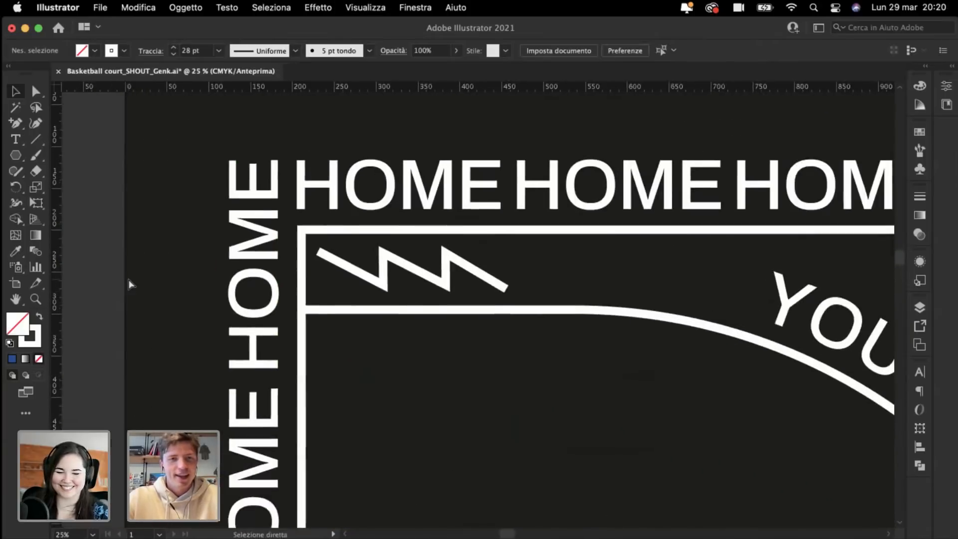
scroll(129, 283, up, 1)
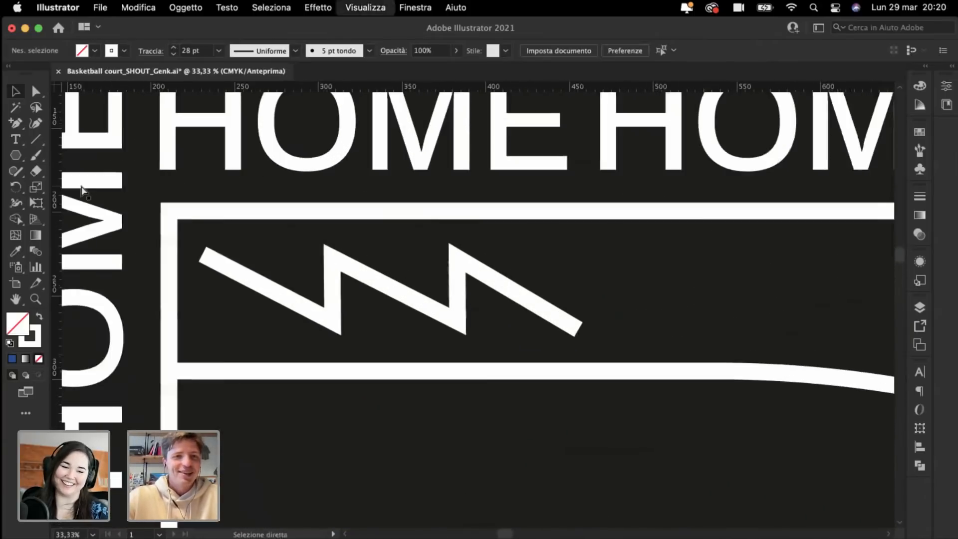
Step: Select the top zigzag, check its bounding-box size, then deselect it
click(414, 302)
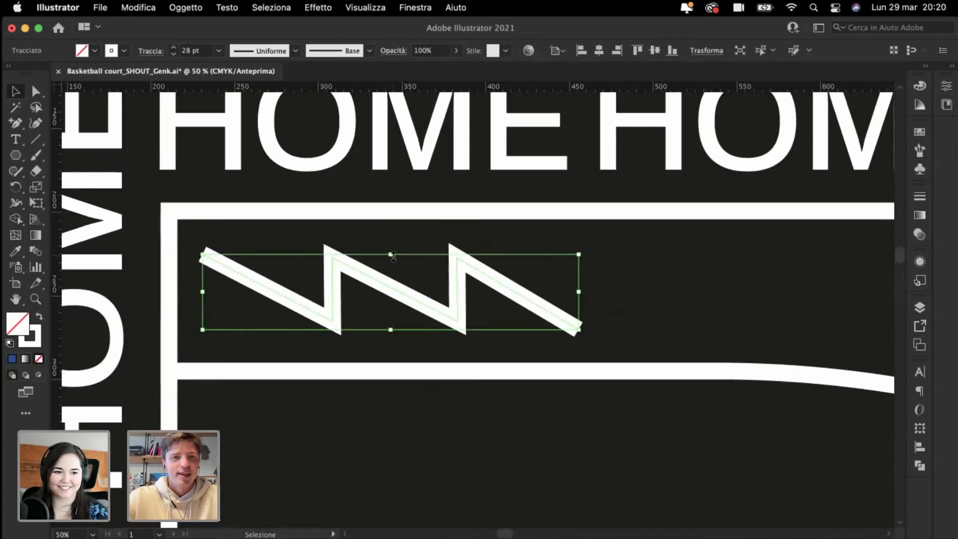
drag(393, 255, 393, 252)
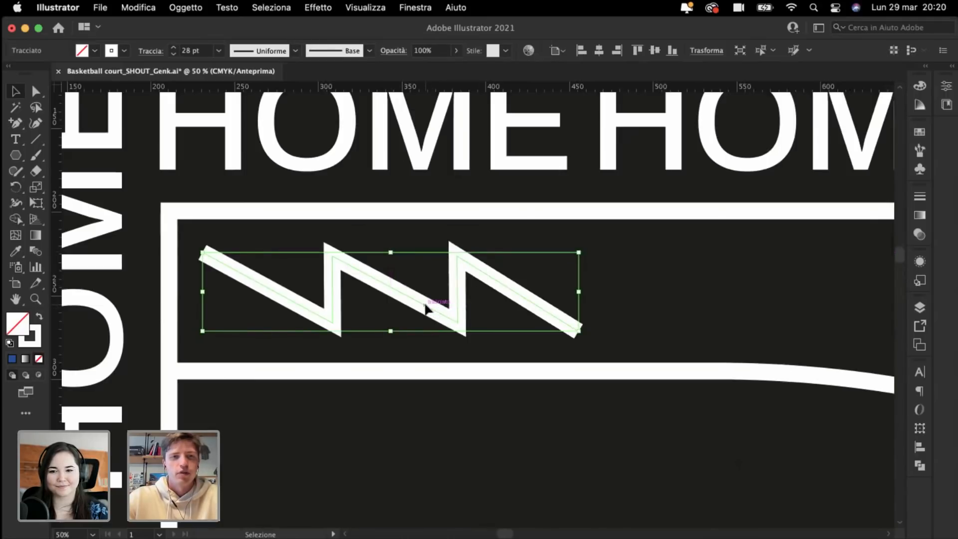
drag(425, 310, 426, 309)
click(392, 449)
Step: Fit the whole court in the window and Alt-drag a C'MON copy toward the lower-left corner
key(super+minus)
key(super+minus)
key(super+minus)
key(super+minus)
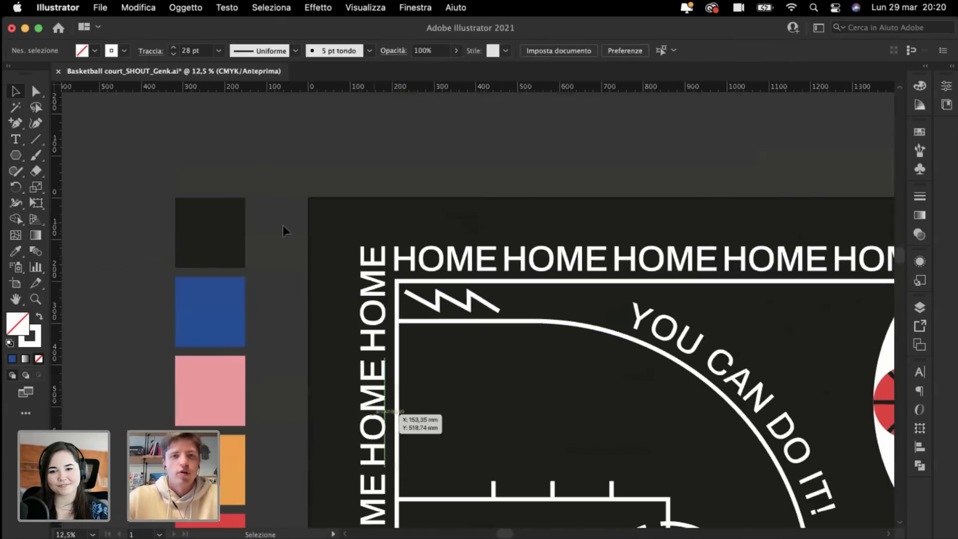
key(super+minus)
scroll(304, 169, right, 4)
scroll(304, 169, down, 1)
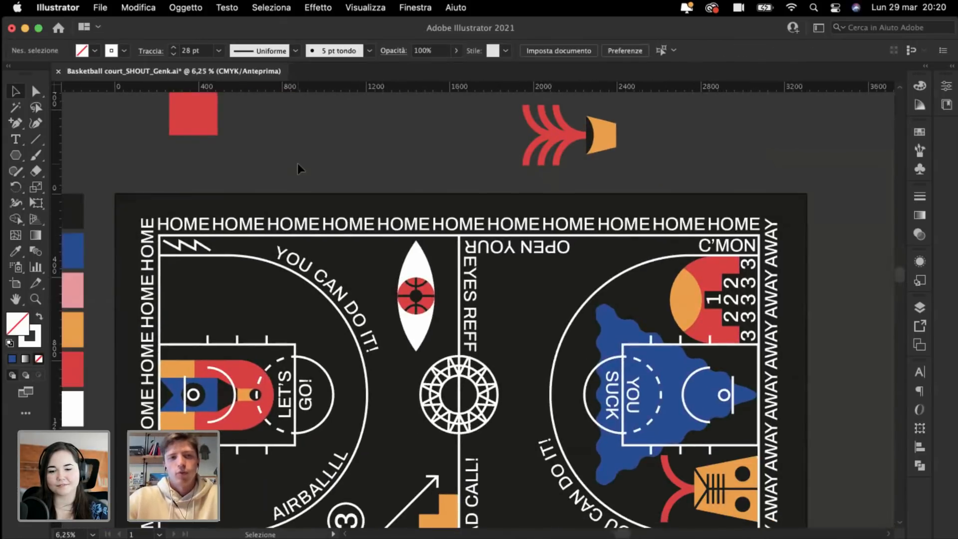
key(super+0)
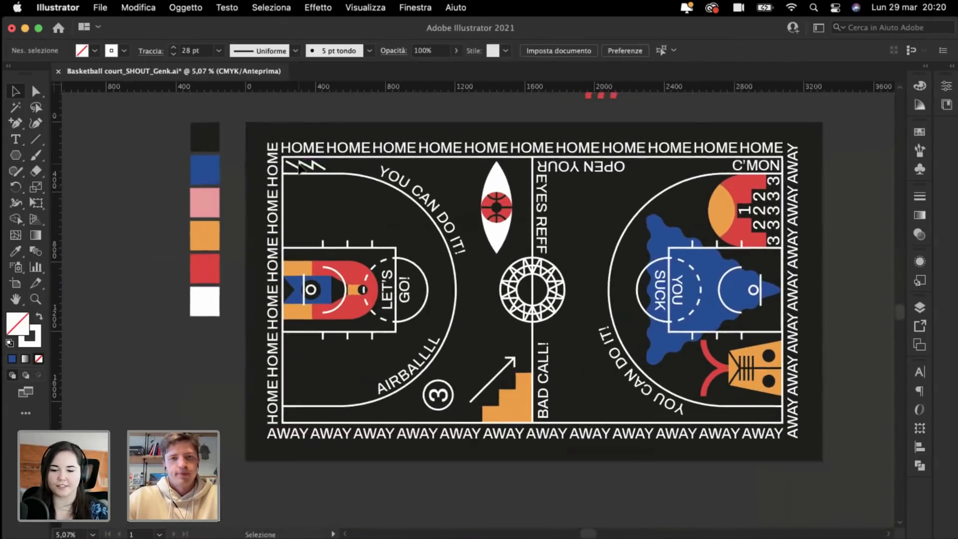
scroll(337, 212, right, 3)
scroll(337, 212, down, 1)
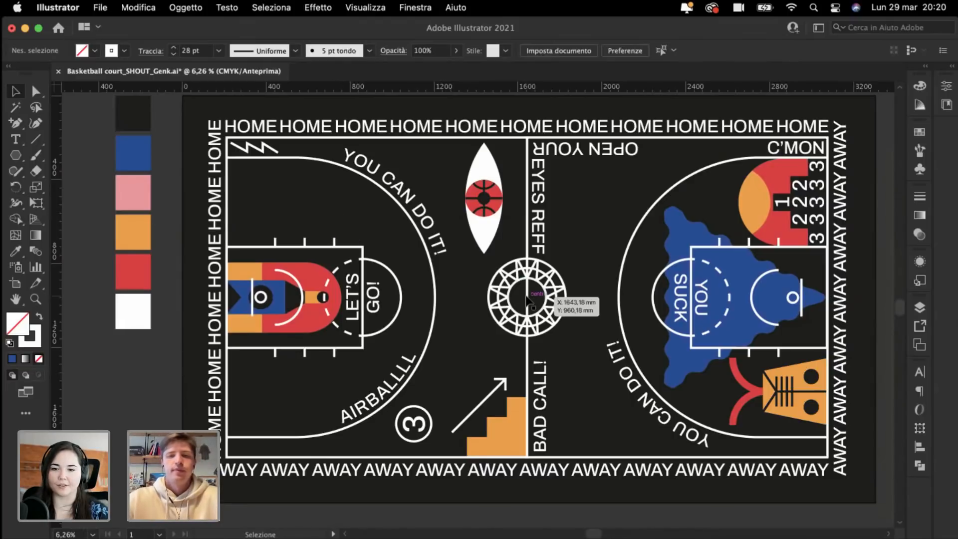
scroll(641, 497, right, 2)
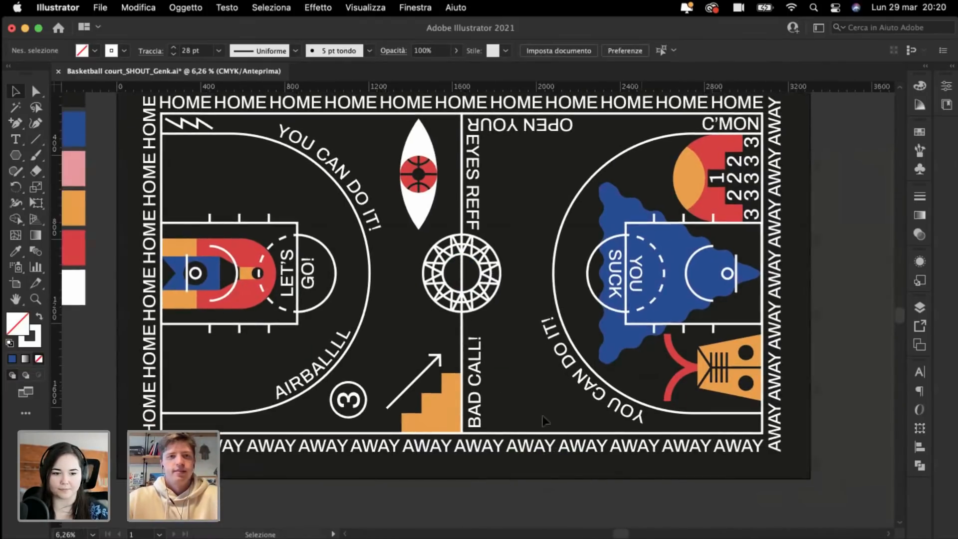
scroll(337, 195, right, 2)
scroll(337, 194, right, 2)
scroll(337, 194, down, 1)
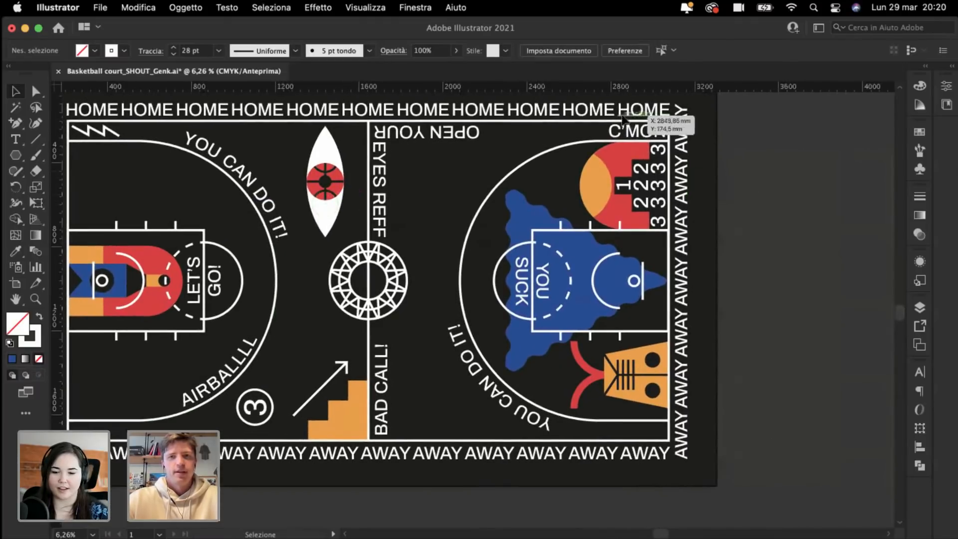
drag(632, 133, 120, 387)
Step: Position the C'MON copy in the bottom-left box just above the AWAY row, then deselect
scroll(112, 386, left, 1)
scroll(112, 385, left, 4)
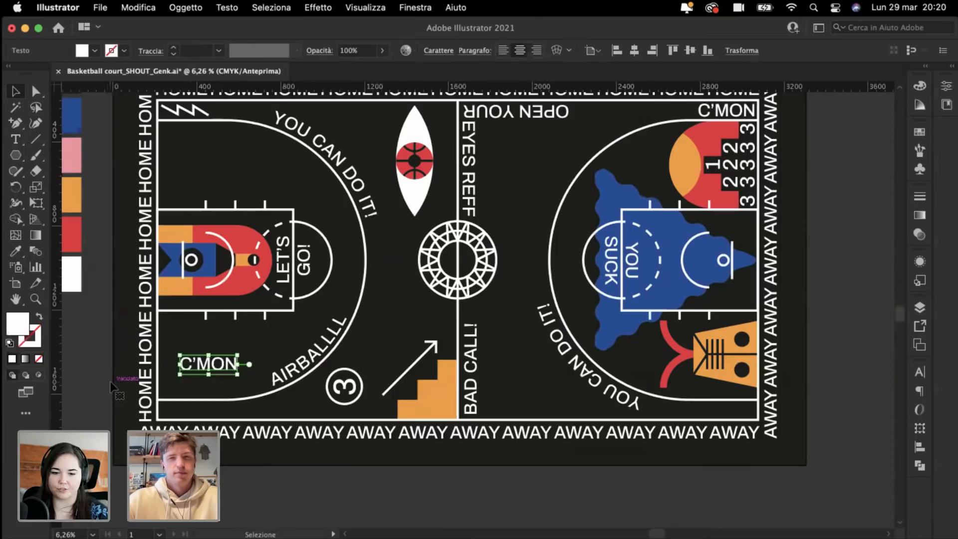
scroll(240, 387, up, 4)
drag(471, 302, 429, 405)
key(super+plus)
key(super+plus)
key(super+plus)
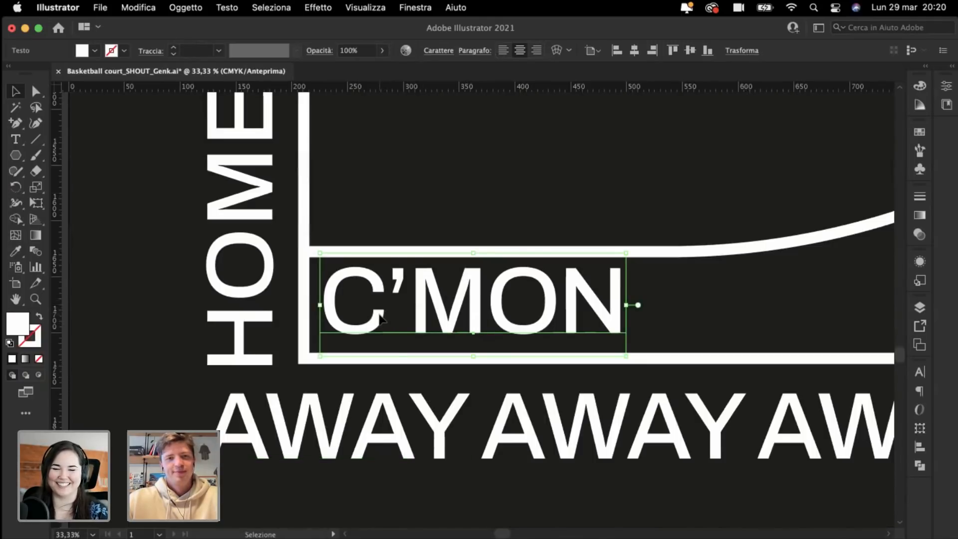
drag(381, 318, 381, 324)
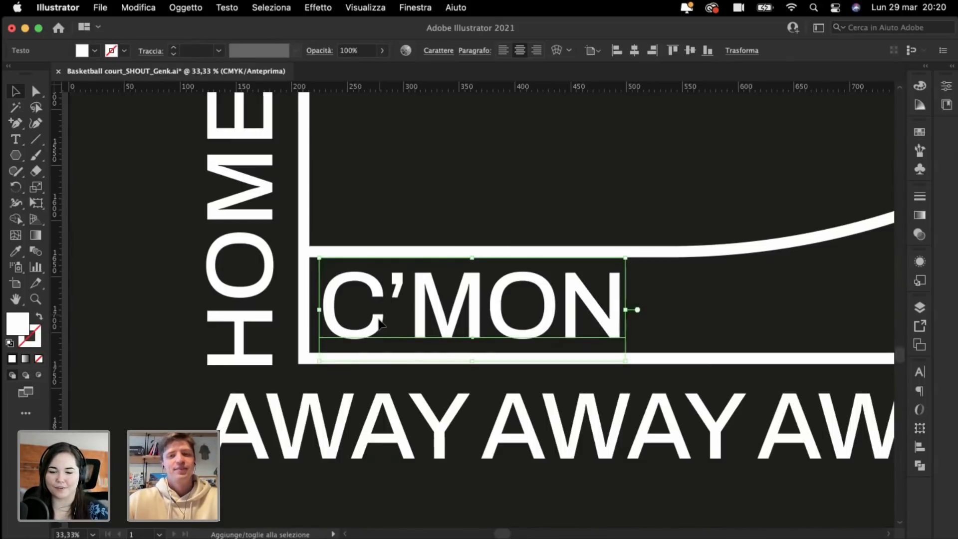
click(137, 245)
key(super+minus)
key(super+minus)
key(super+minus)
key(super+minus)
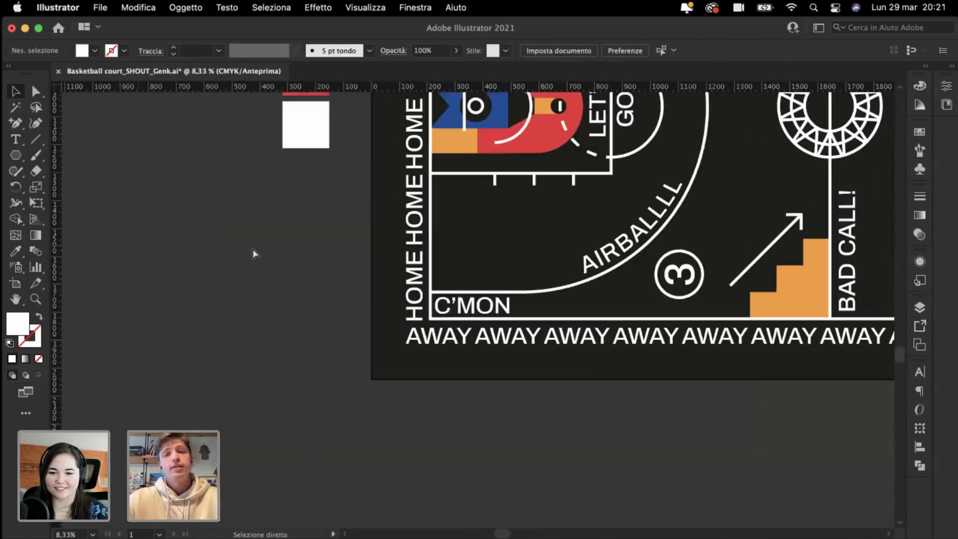
scroll(286, 248, up, 3)
scroll(286, 247, right, 3)
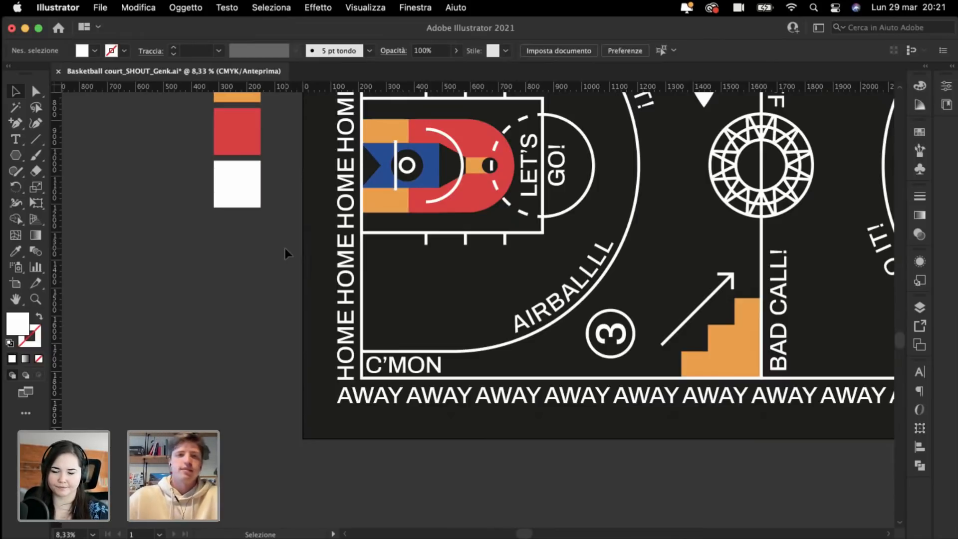
Step: Zoom in closer on the orange, blue and red key graphic beside LET'S GO!
key(super+equal)
key(super+equal)
key(super+equal)
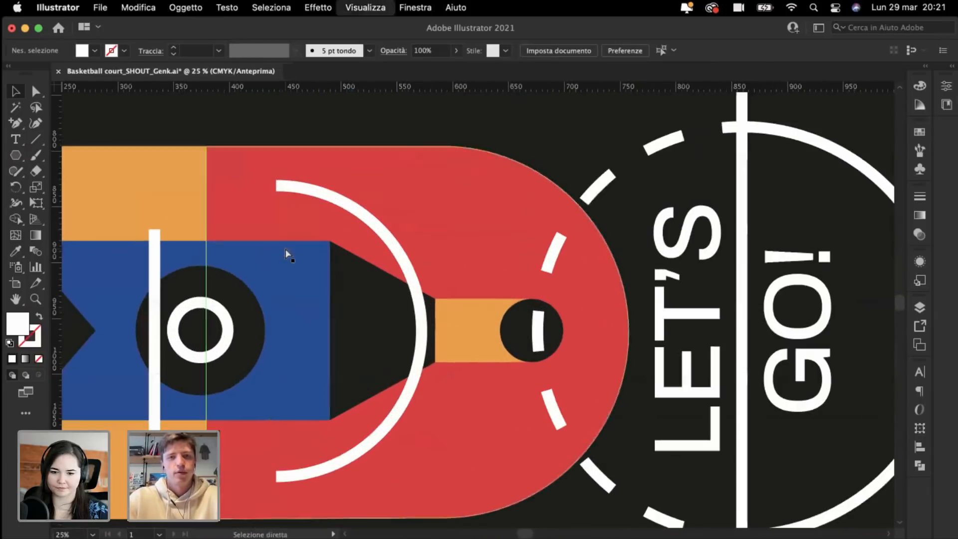
Step: Scale the coloured key group up inside the left court box, to about 559 mm wide
click(480, 273)
key(super+equal)
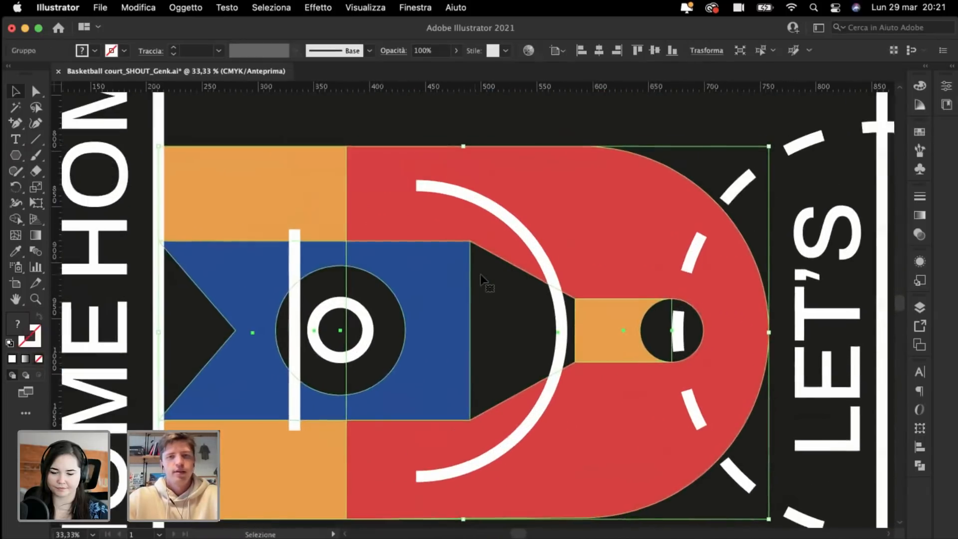
key(super+minus)
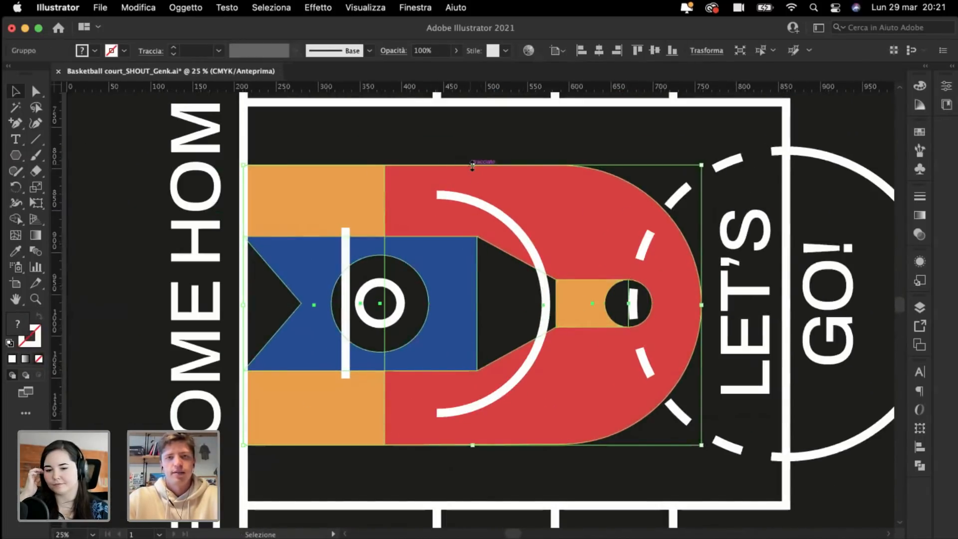
drag(473, 166, 471, 164)
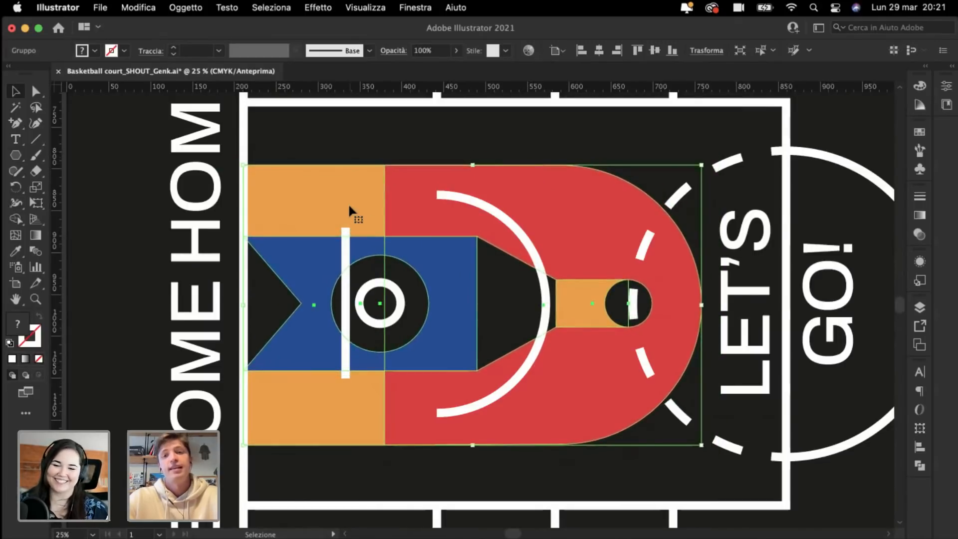
key(super+plus)
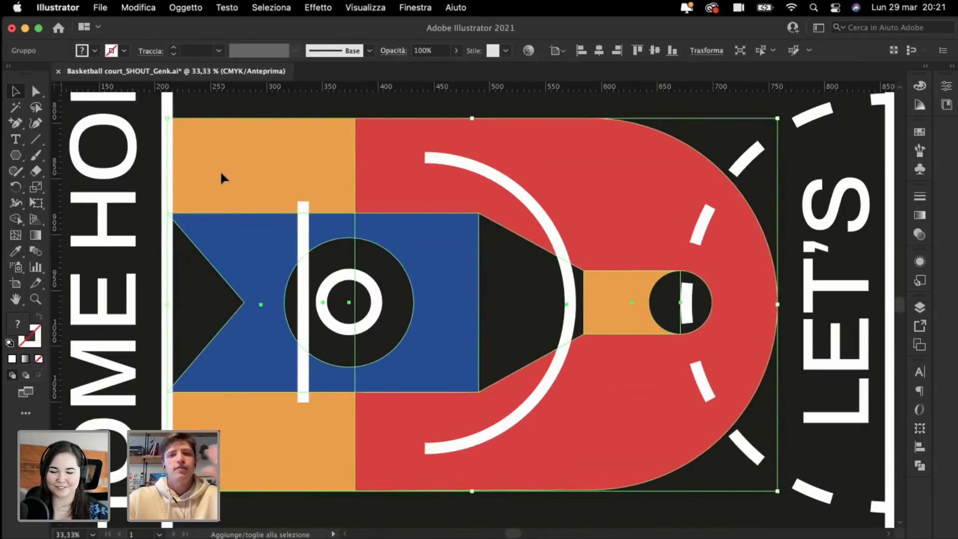
key(super+minus)
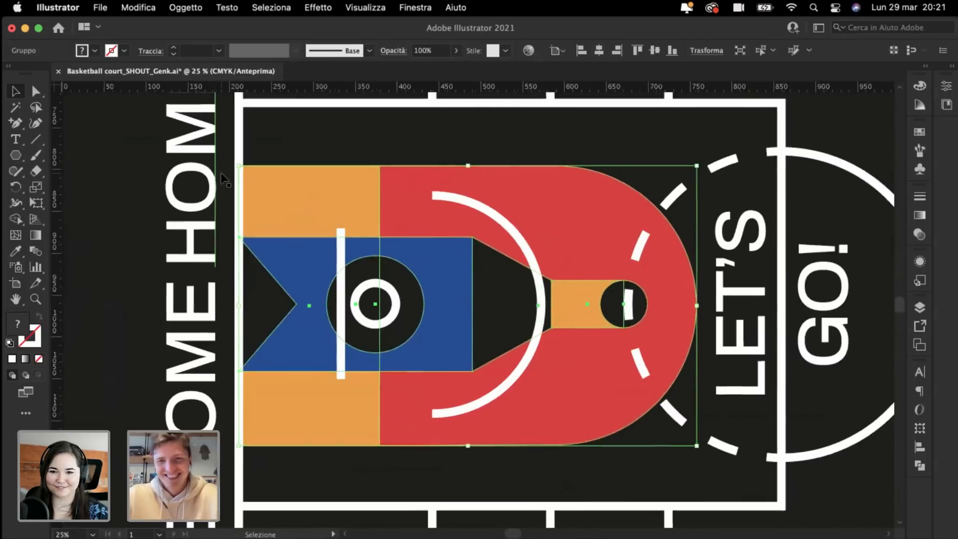
drag(639, 318, 678, 318)
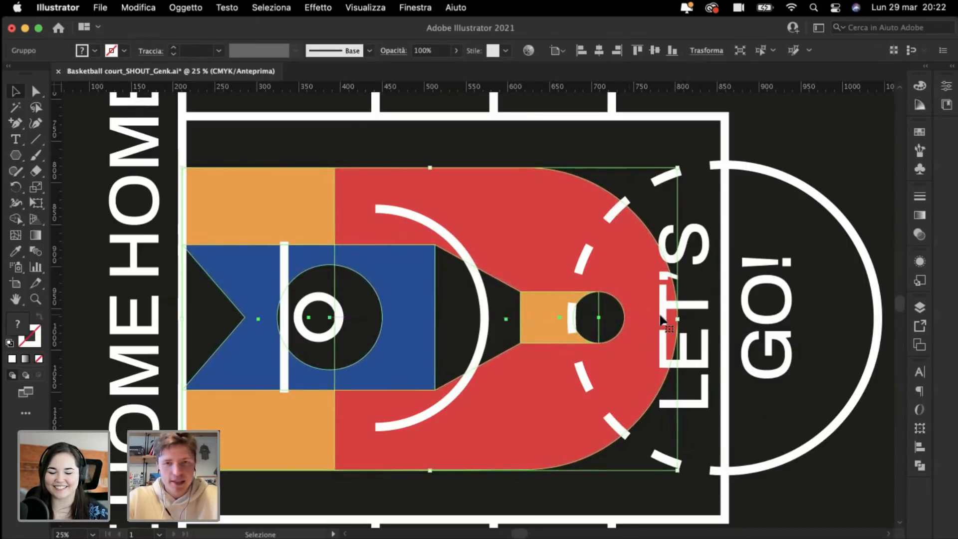
scroll(660, 315, up, 5)
scroll(660, 314, down, 2)
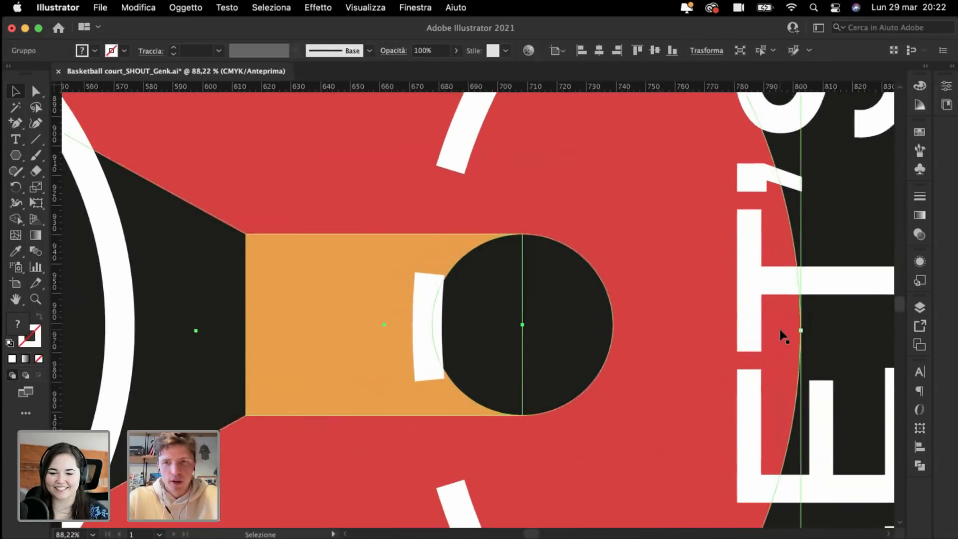
drag(802, 330, 708, 314)
Step: Inside the key group, centre the black circle on the white ring using Outline view
key(a)
key(super+minus)
key(super+minus)
key(super+minus)
key(super+minus)
key(super+minus)
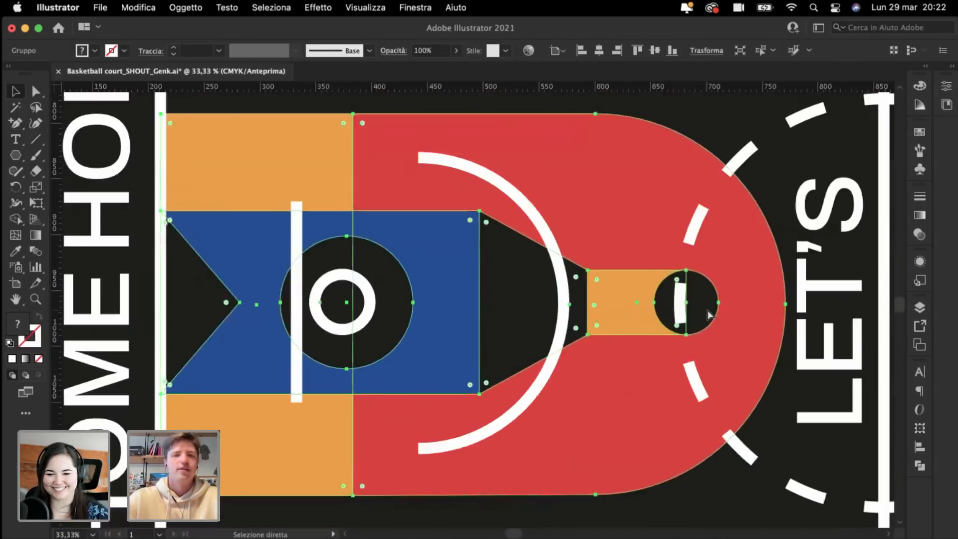
click(139, 235)
scroll(138, 235, up, 5)
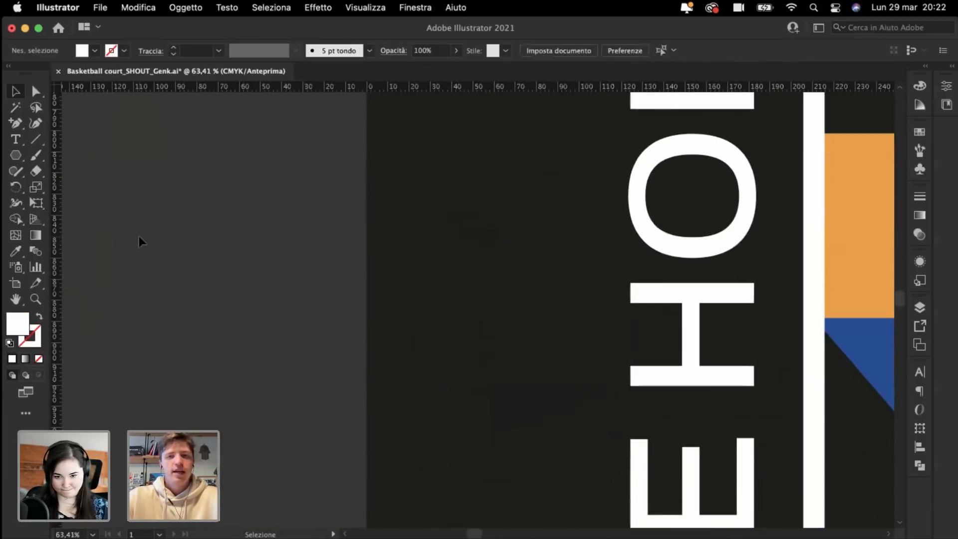
scroll(672, 430, right, 15)
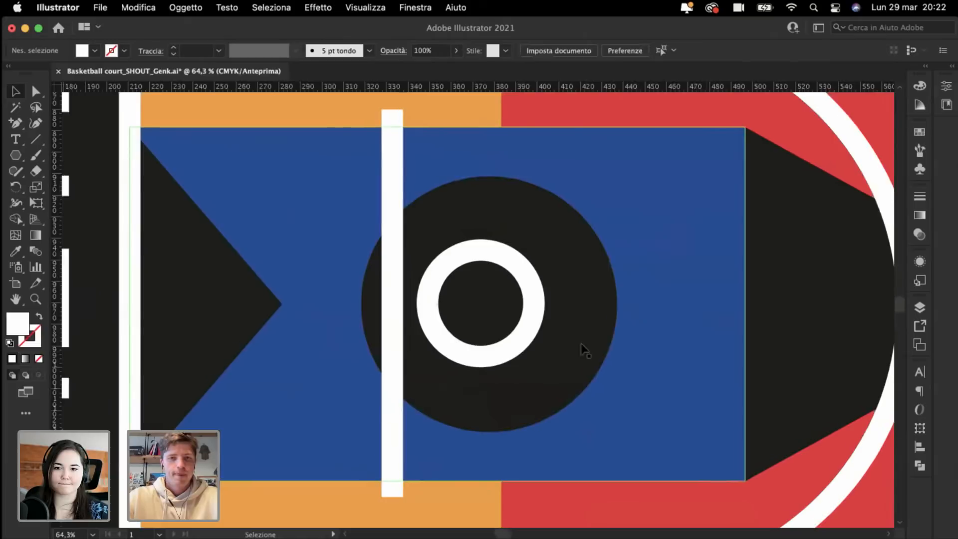
double_click(549, 362)
double_click(541, 358)
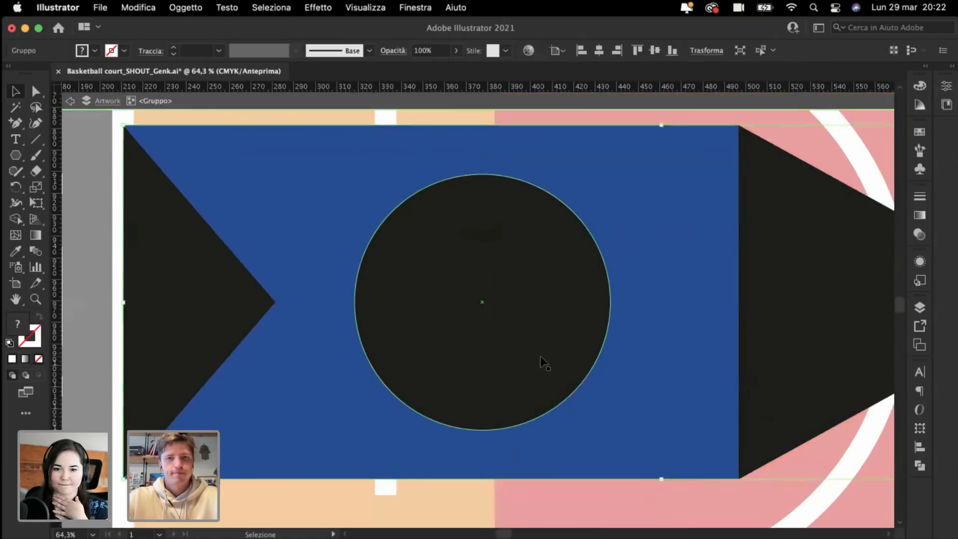
drag(492, 371, 496, 375)
key(Escape)
key(super+y)
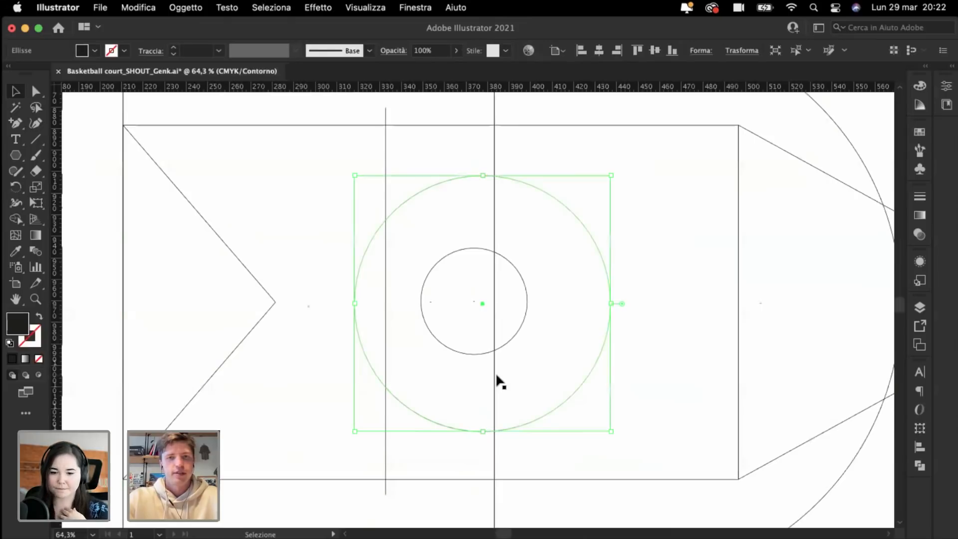
drag(391, 391, 380, 388)
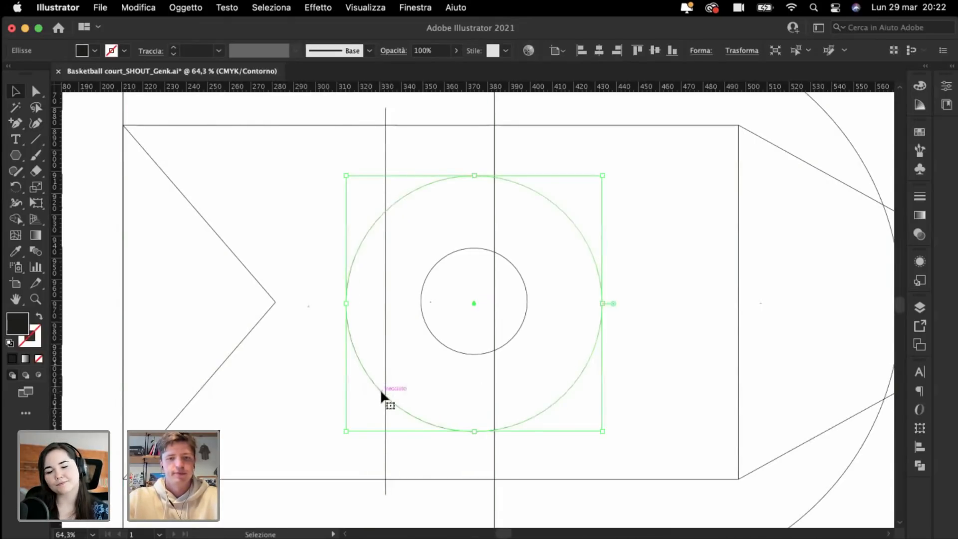
key(super+y)
key(a)
key(super+minus)
key(super+minus)
key(super+minus)
key(v)
key(super+minus)
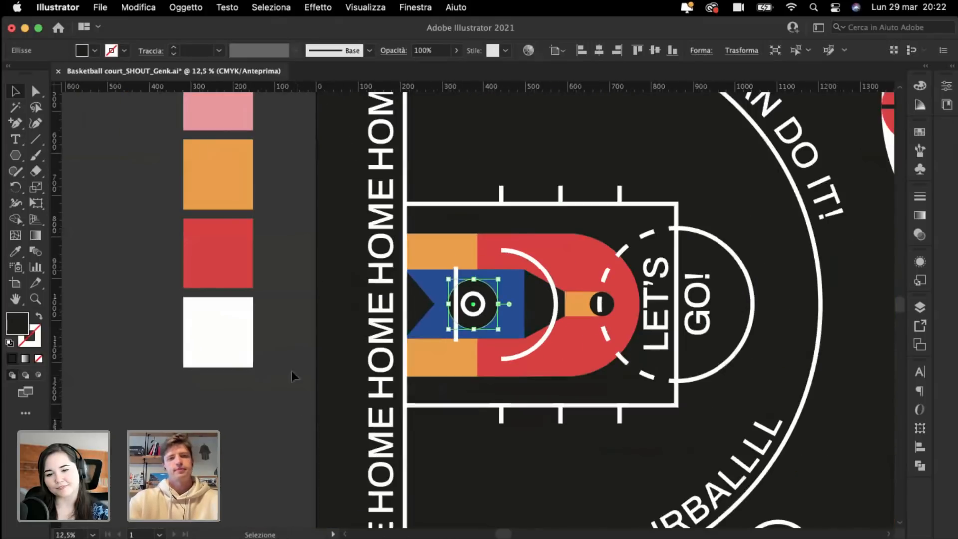
click(302, 422)
Step: Pan around the court to review the enlarged key graphic
alt+scroll(292, 454, down, 5)
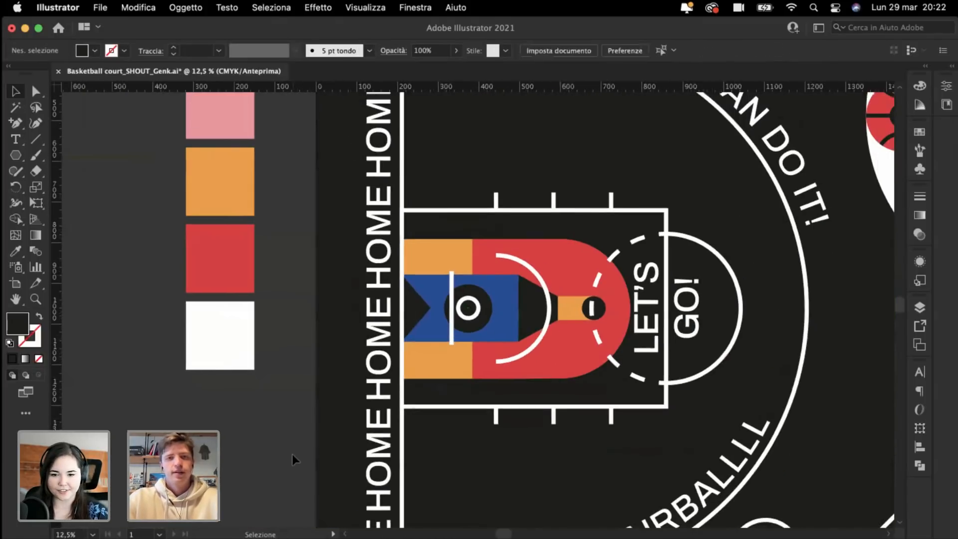
alt+scroll(292, 454, down, 4)
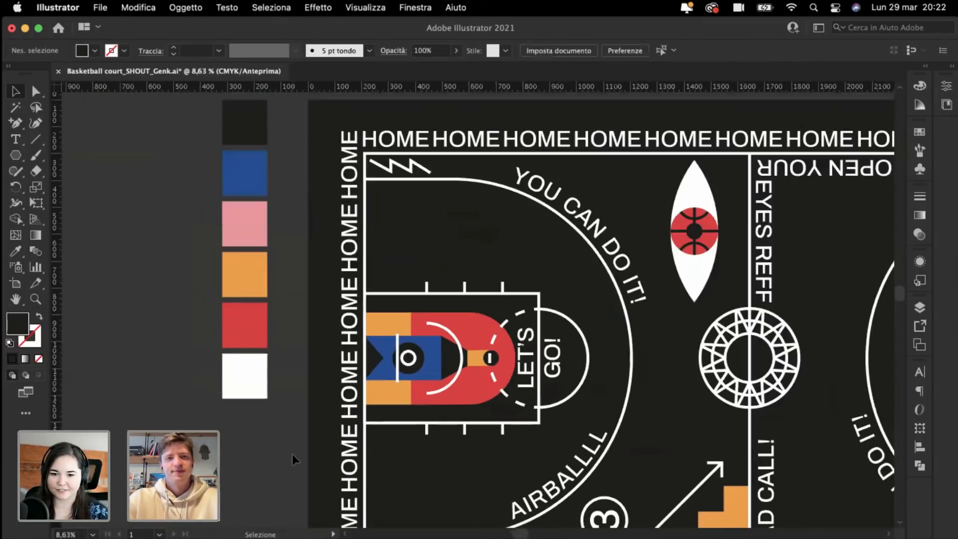
scroll(167, 283, right, 4)
scroll(179, 277, right, 3)
scroll(179, 276, up, 2)
scroll(178, 276, left, 5)
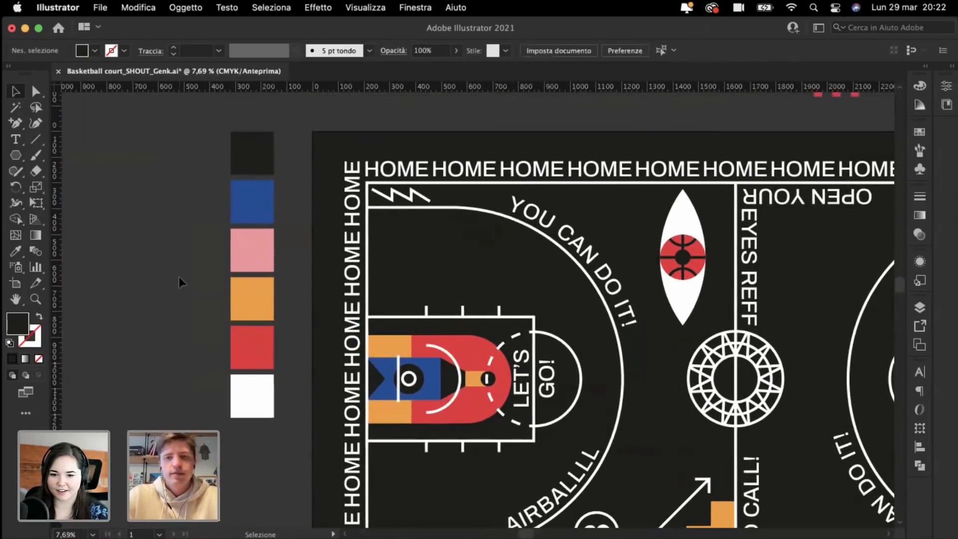
scroll(179, 277, right, 5)
scroll(179, 277, down, 3)
scroll(179, 277, up, 2)
scroll(179, 276, right, 3)
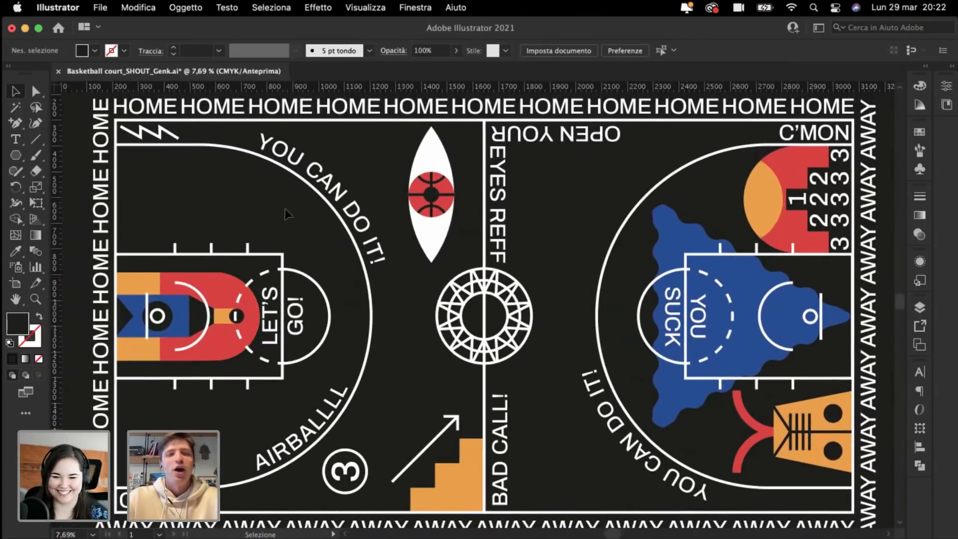
scroll(286, 209, up, 1)
scroll(286, 208, down, 2)
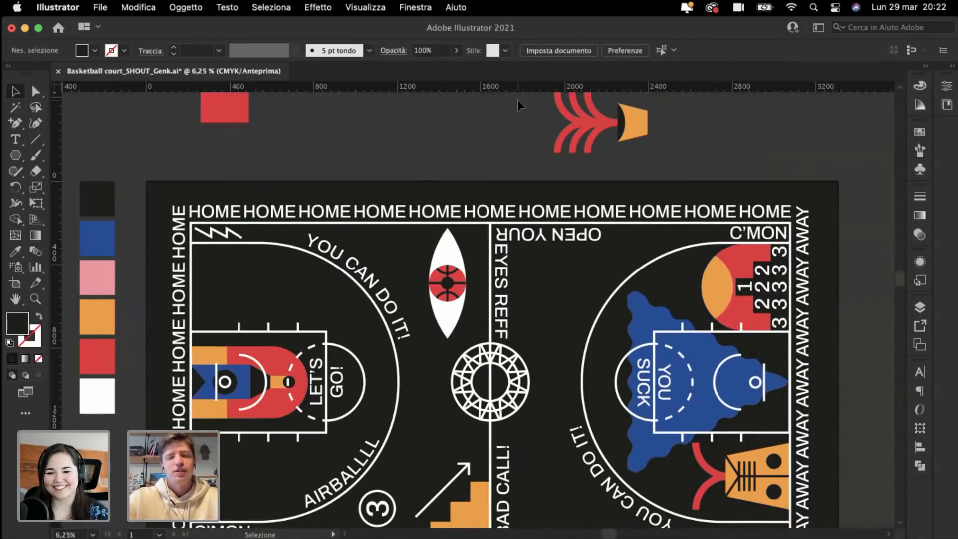
scroll(518, 100, up, 2)
drag(669, 187, 669, 187)
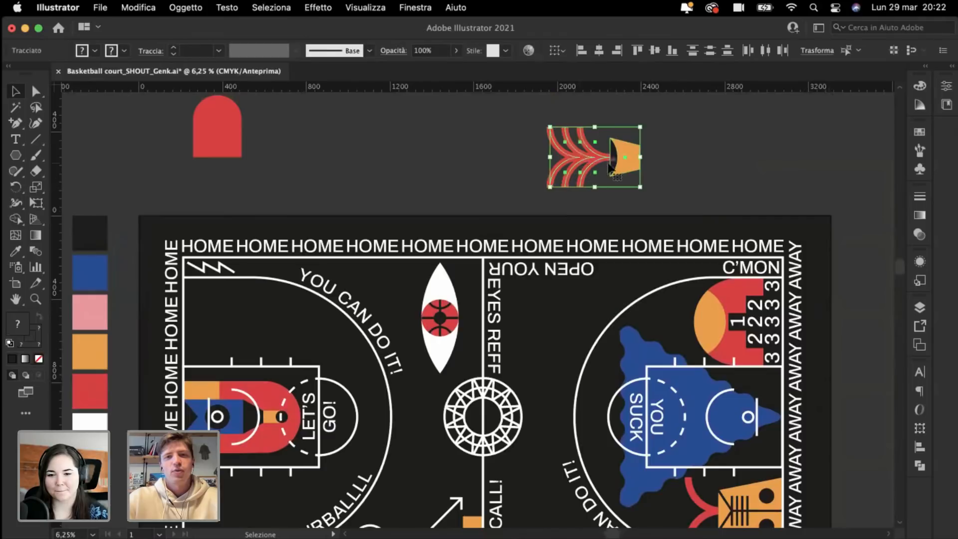
drag(621, 152, 268, 323)
scroll(268, 323, left, 3)
scroll(268, 322, up, 3)
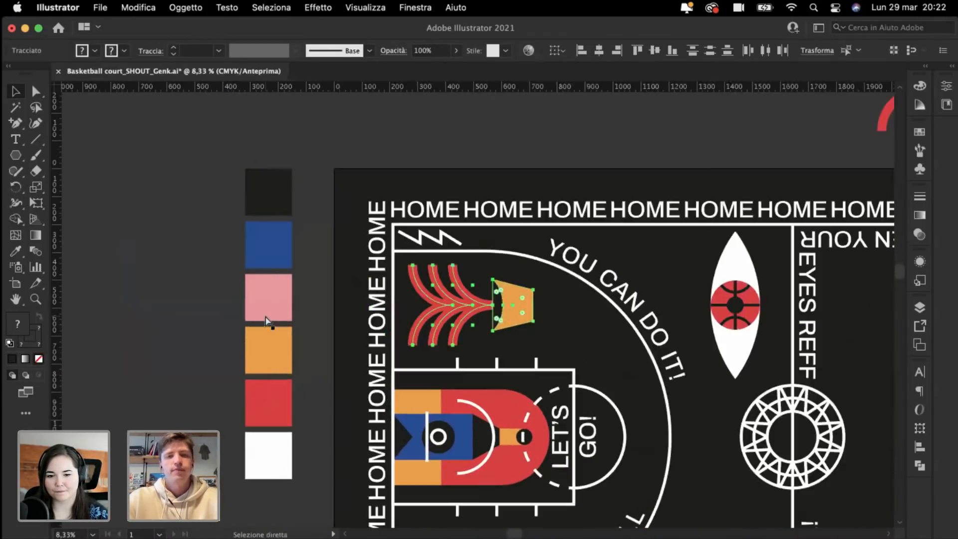
drag(349, 217, 676, 406)
drag(389, 313, 372, 319)
key(a)
key(super+minus)
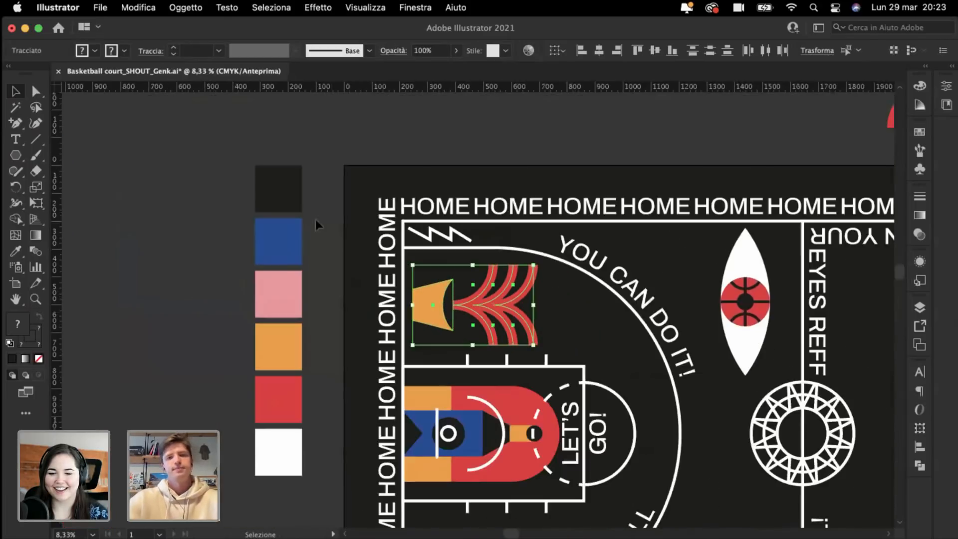
click(316, 239)
key(super+minus)
scroll(317, 239, up, 3)
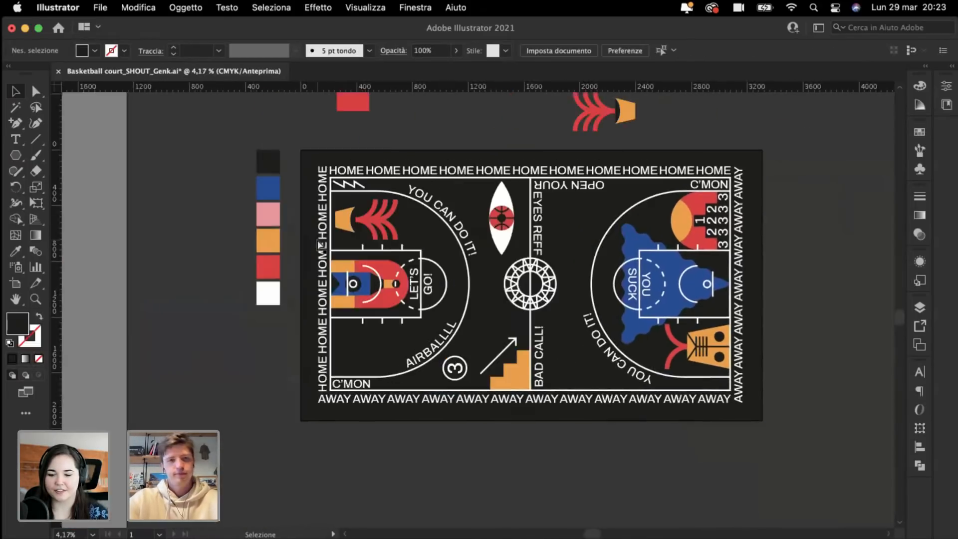
scroll(317, 239, down, 3)
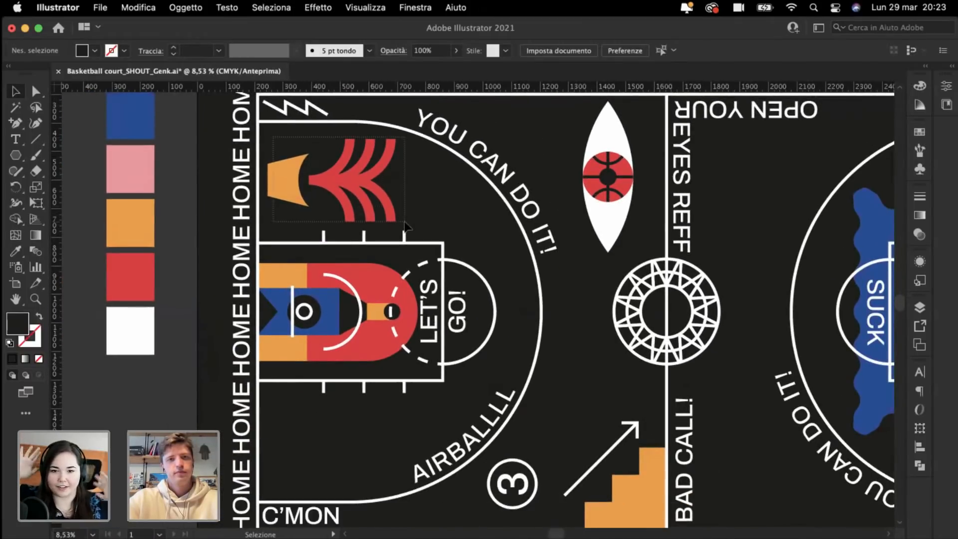
drag(404, 222, 399, 214)
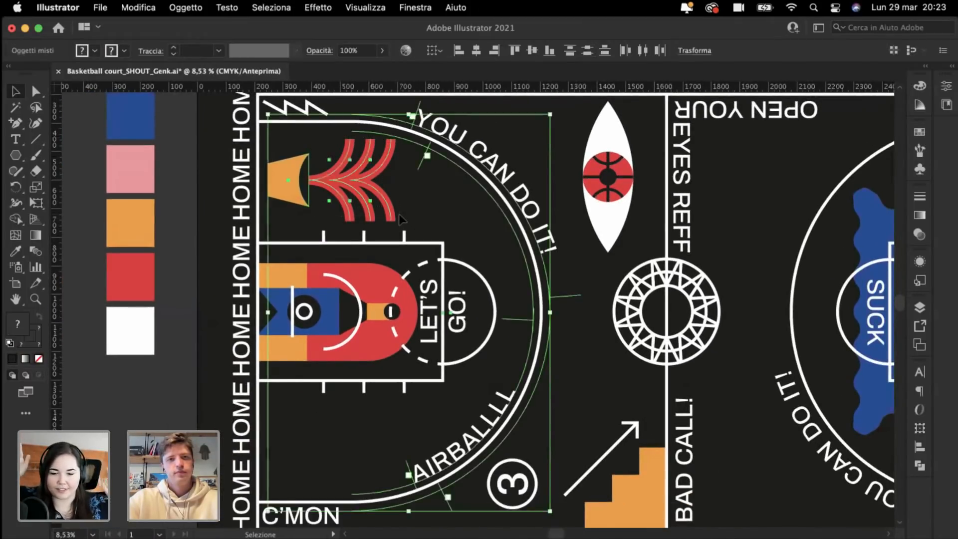
shift+click(457, 170)
drag(300, 192, 288, 441)
key(super+shift+a)
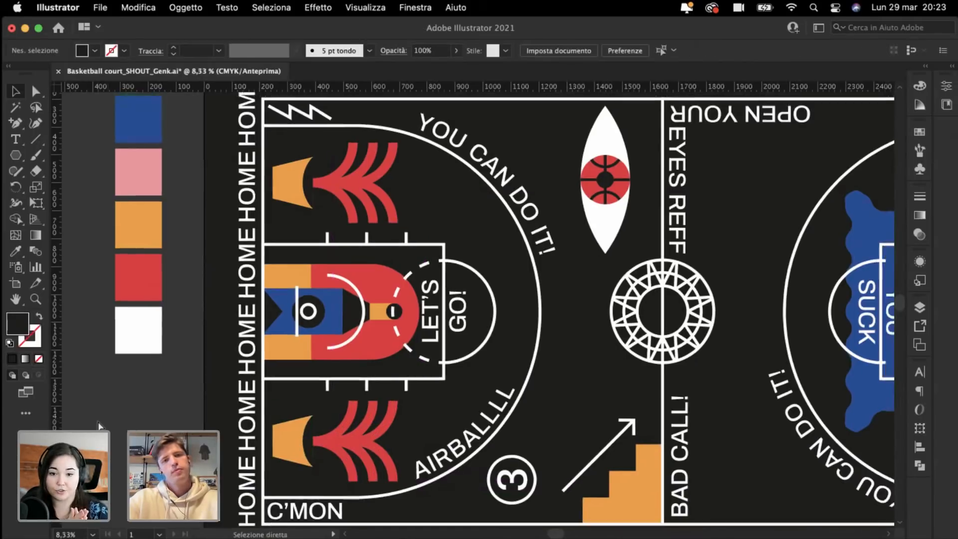
key(super+minus)
key(super+minus)
key(super+plus)
key(super+plus)
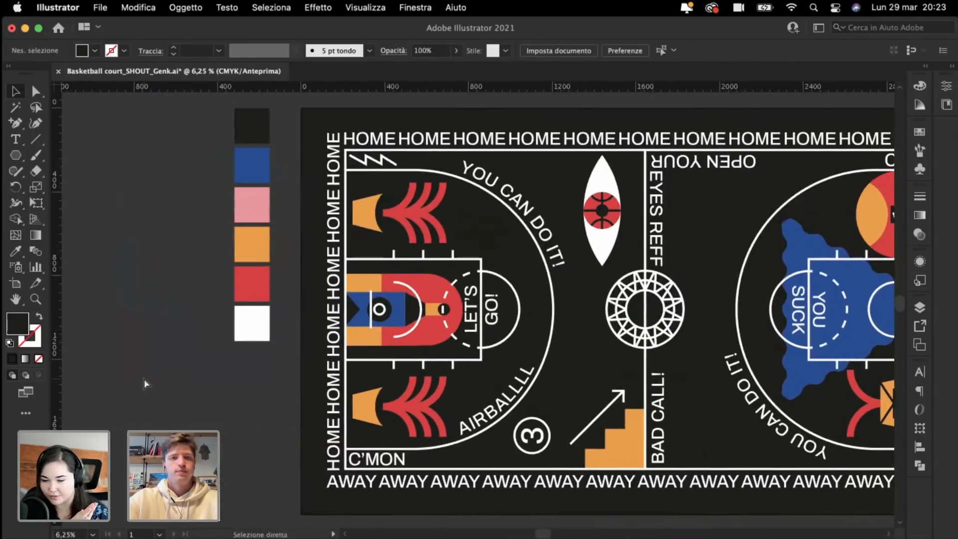
scroll(143, 379, right, 2)
key(super+plus)
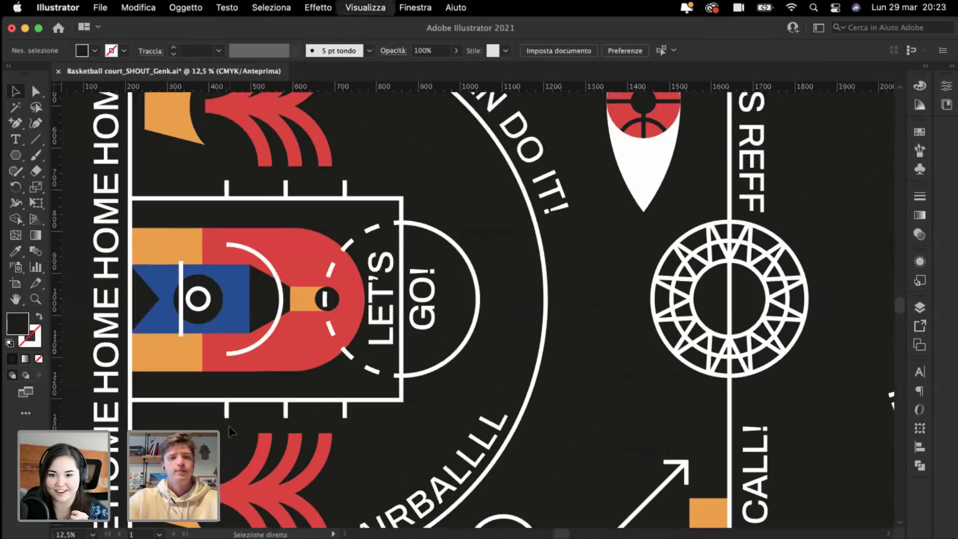
scroll(229, 427, left, 2)
key(super+minus)
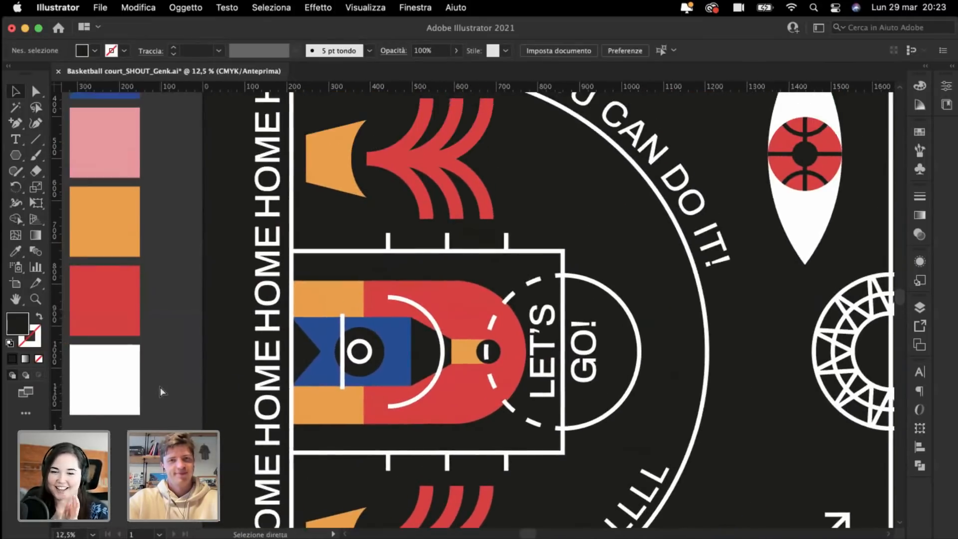
scroll(183, 382, down, 3)
scroll(183, 381, right, 3)
scroll(182, 382, up, 2)
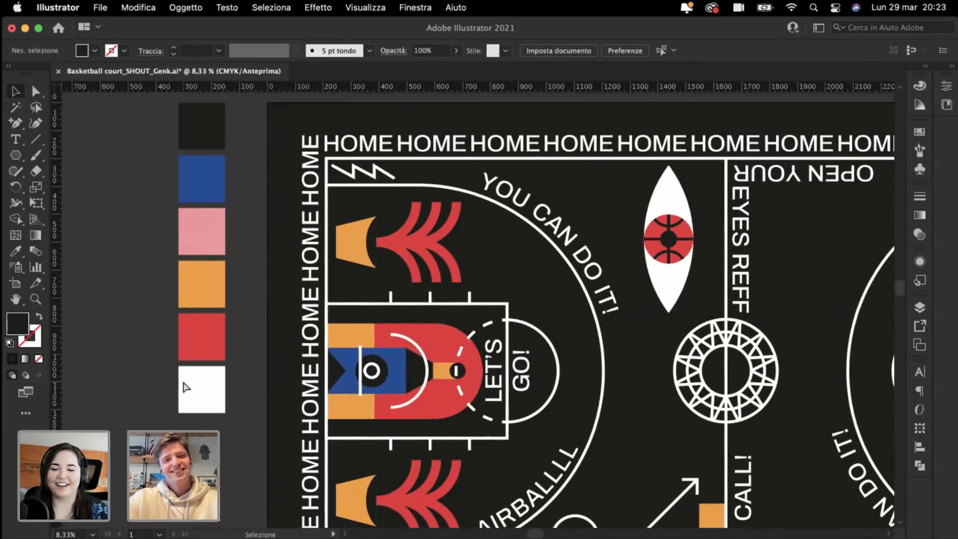
key(super+plus)
key(super+plus)
scroll(184, 382, up, 5)
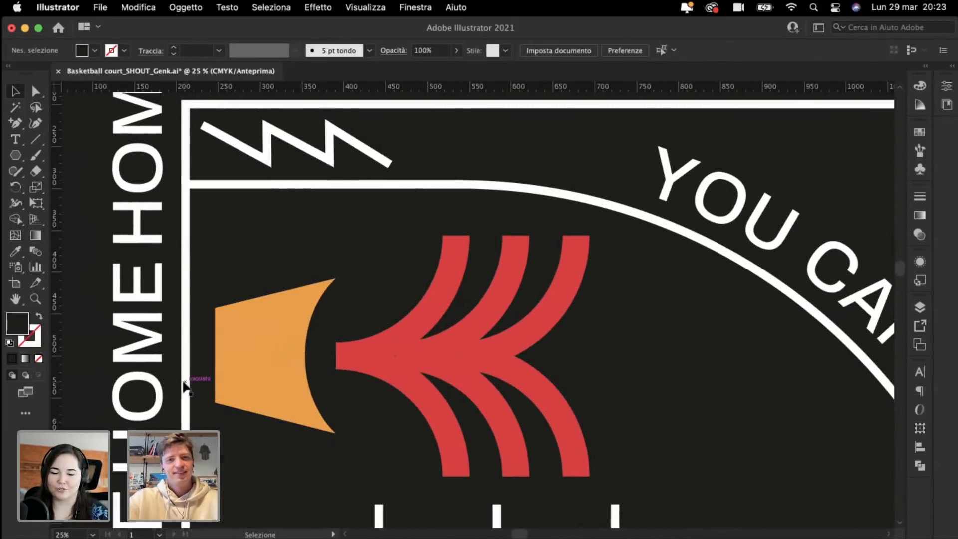
Step: Draw a dark circle with the Ellipse tool inside the upper megaphone's orange shape
scroll(182, 381, left, 2)
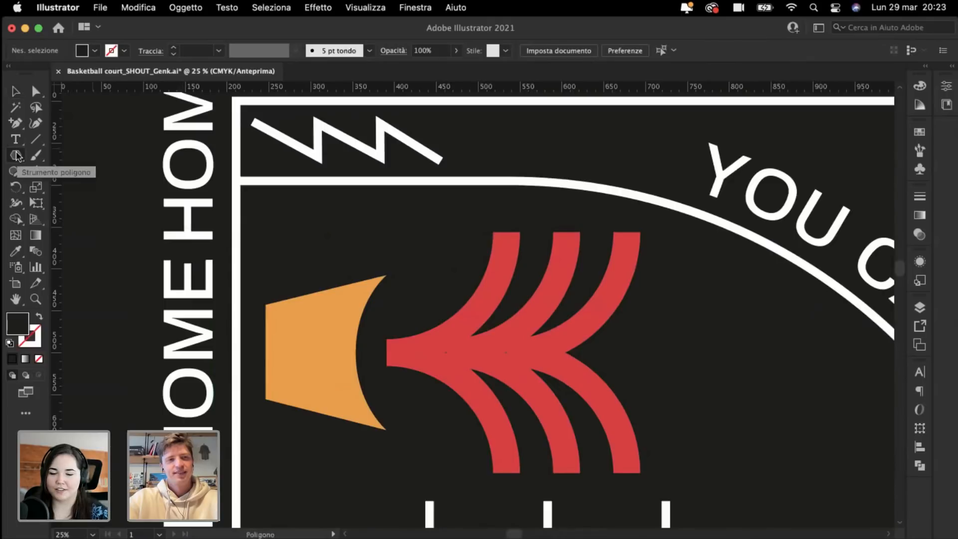
drag(16, 157, 92, 188)
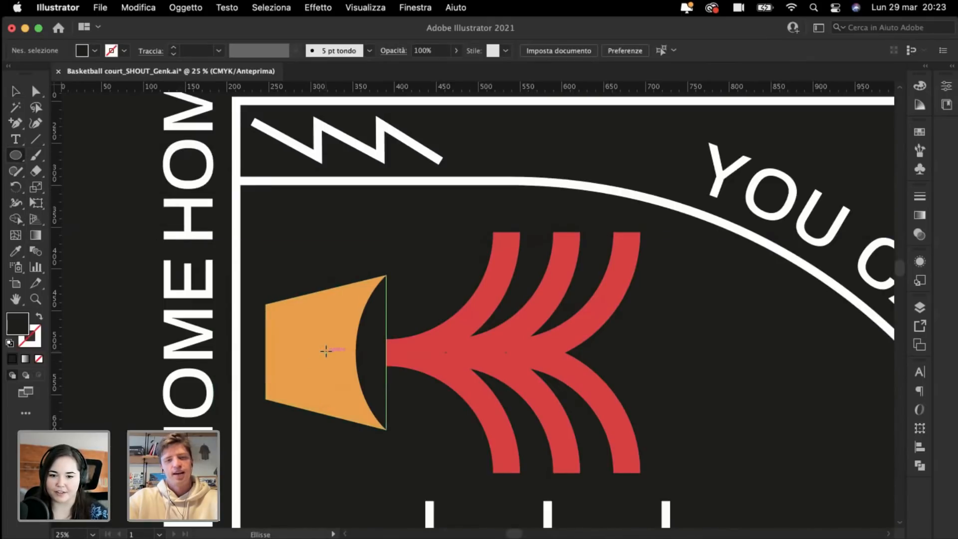
drag(325, 352, 345, 374)
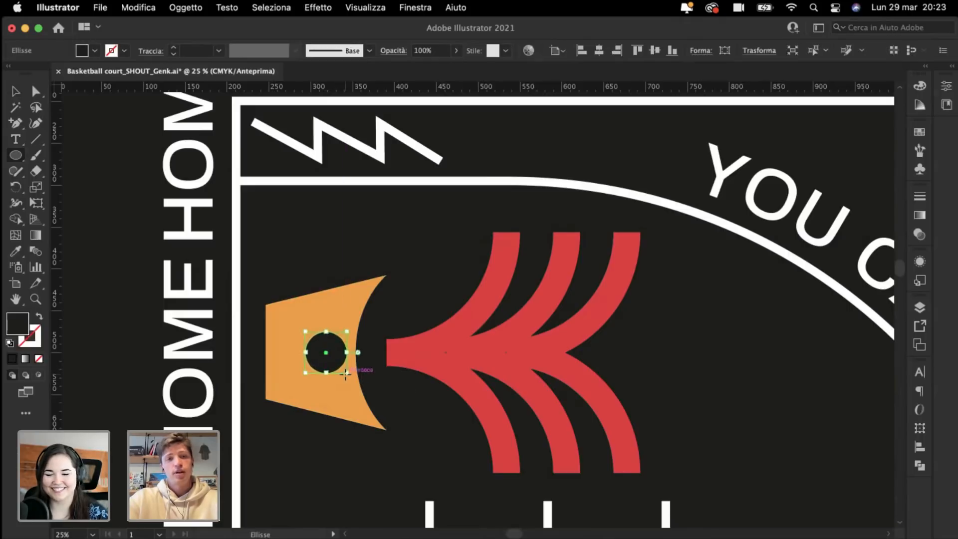
key(super+plus)
key(v)
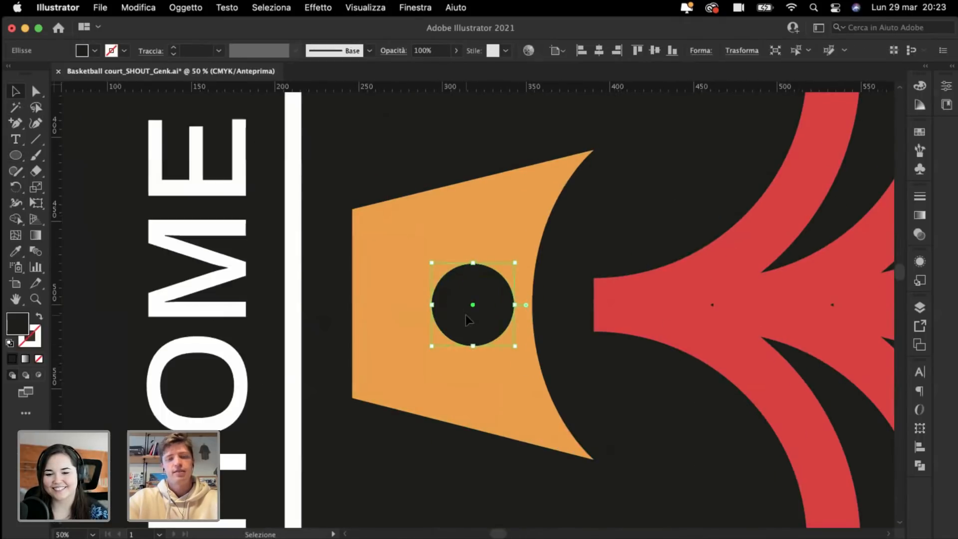
drag(466, 314, 452, 312)
key(a)
key(super+minus)
key(super+minus)
key(super+minus)
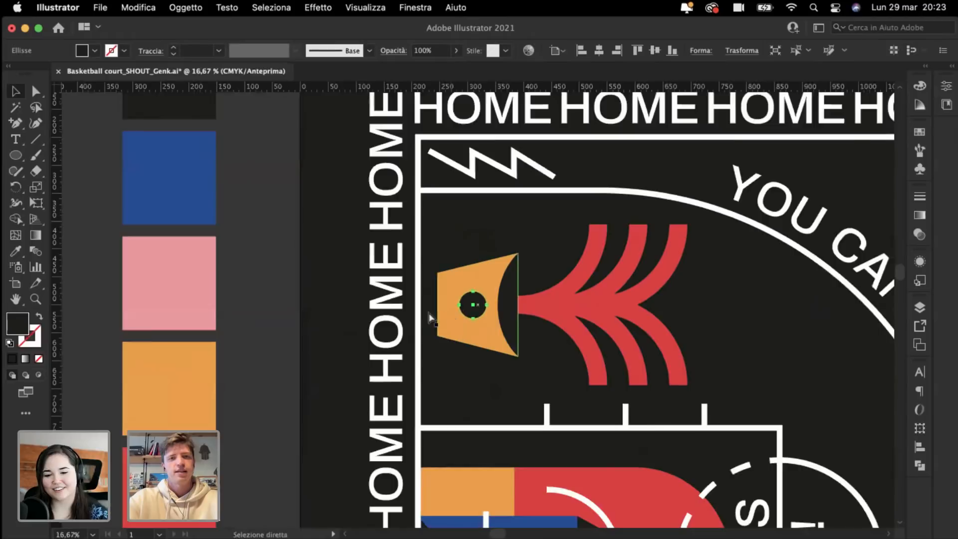
key(super+minus)
click(317, 308)
key(v)
key(super+minus)
key(super+minus)
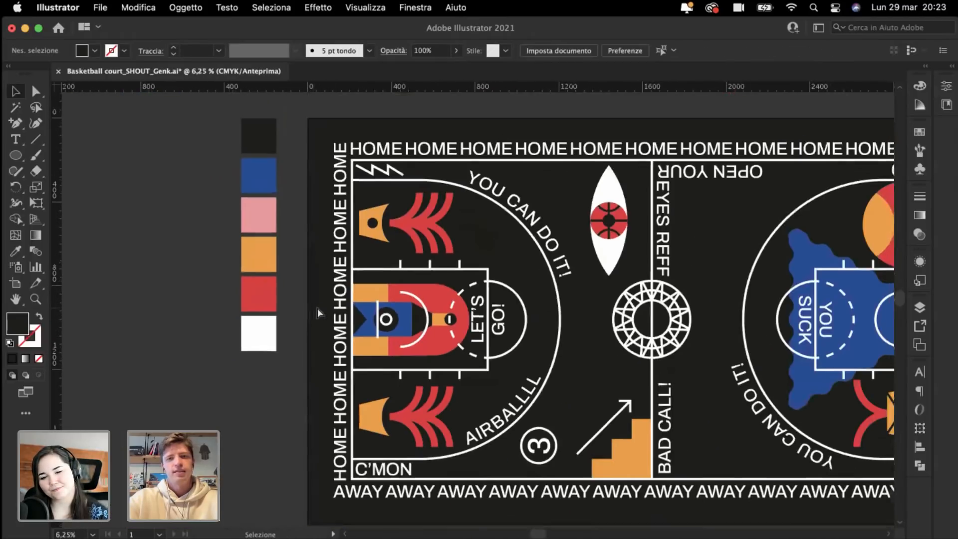
scroll(317, 308, down, 2)
Step: Copy the dark circle straight down onto the lower megaphone and check its placement
drag(357, 205, 360, 384)
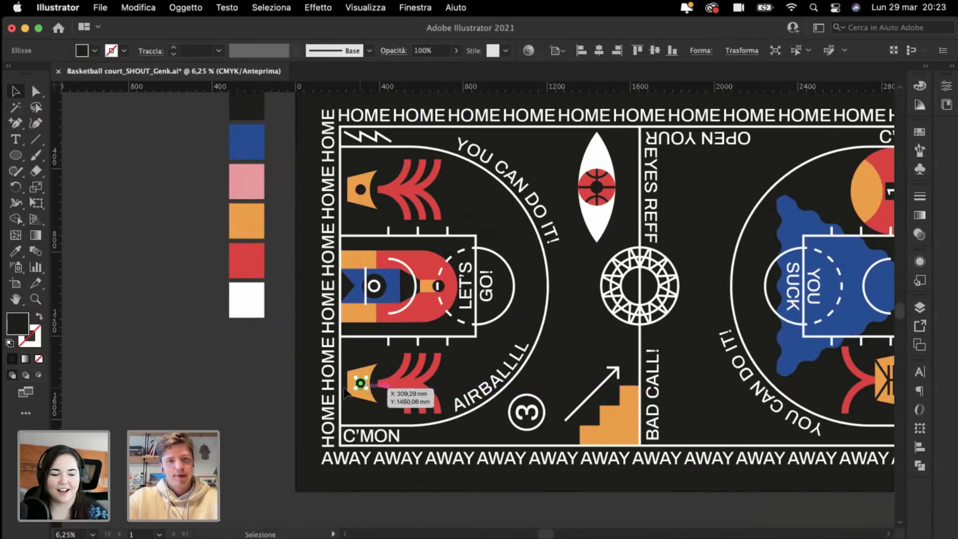
click(271, 415)
scroll(271, 415, down, 2)
scroll(271, 415, up, 4)
scroll(271, 415, up, 3)
scroll(271, 415, right, 2)
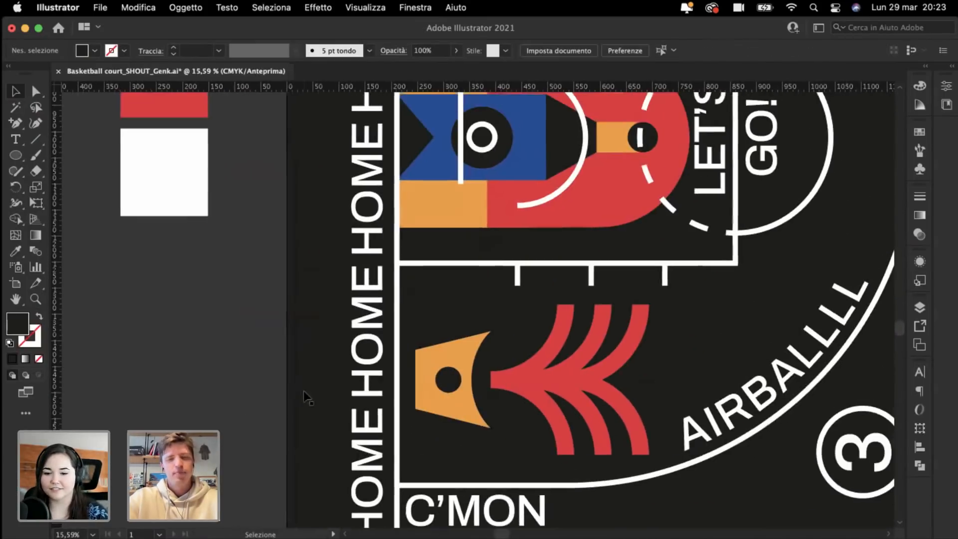
scroll(446, 304, up, 3)
scroll(446, 304, down, 2)
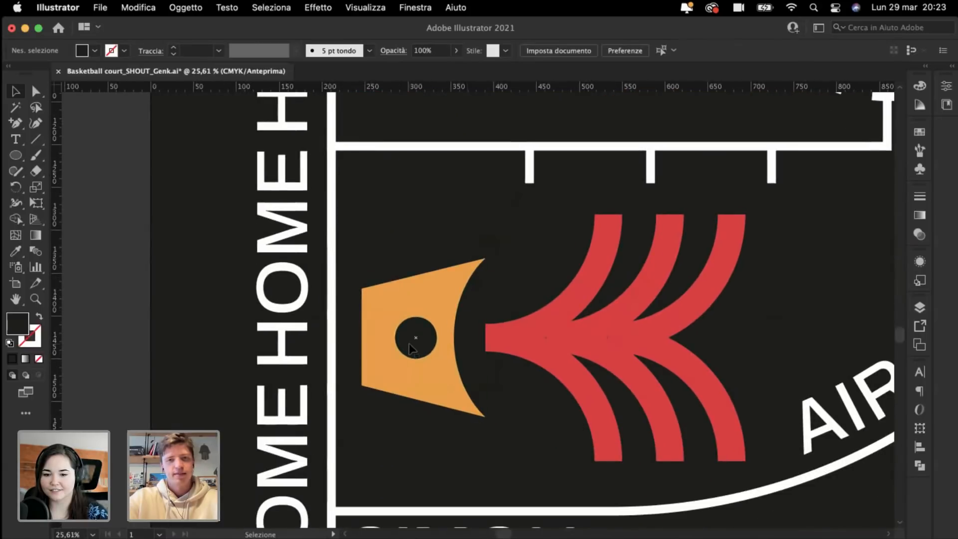
click(409, 343)
key(super+minus)
key(super+minus)
key(super+minus)
click(219, 306)
scroll(219, 307, up, 4)
scroll(219, 306, right, 2)
key(super+minus)
key(super+minus)
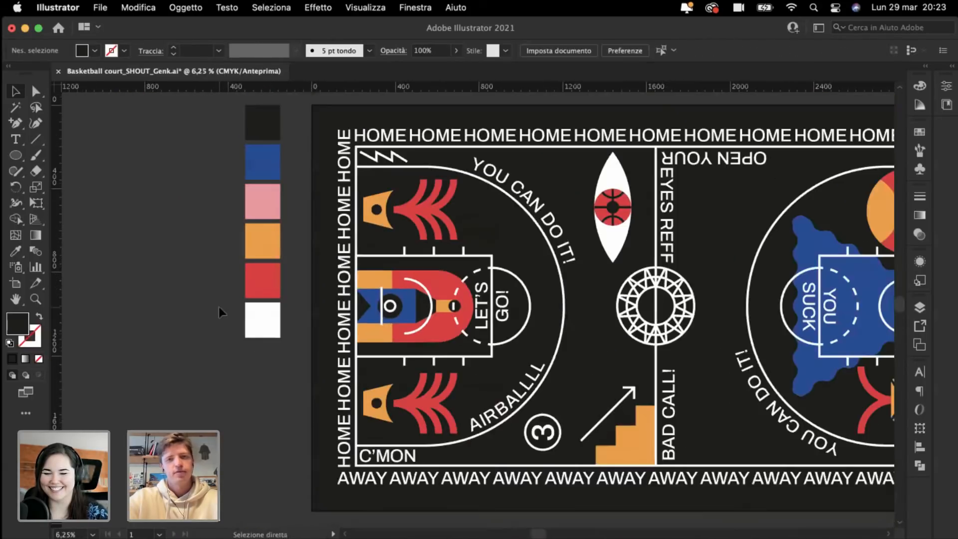
scroll(218, 306, right, 3)
scroll(219, 306, down, 1)
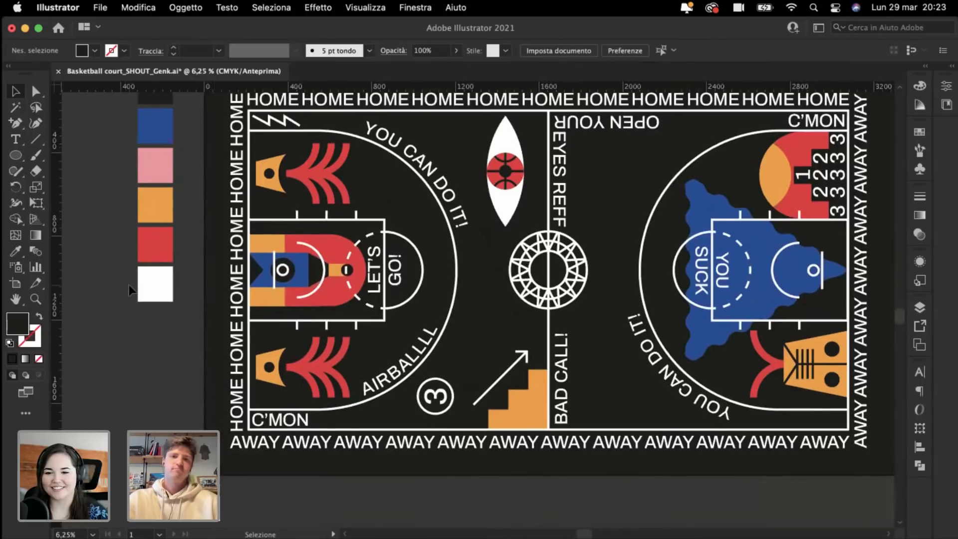
Step: Marquee-select the eye-and-ball group between the left three-point arc and the centre circle
key(super+minus)
scroll(129, 286, right, 1)
scroll(129, 286, left, 2)
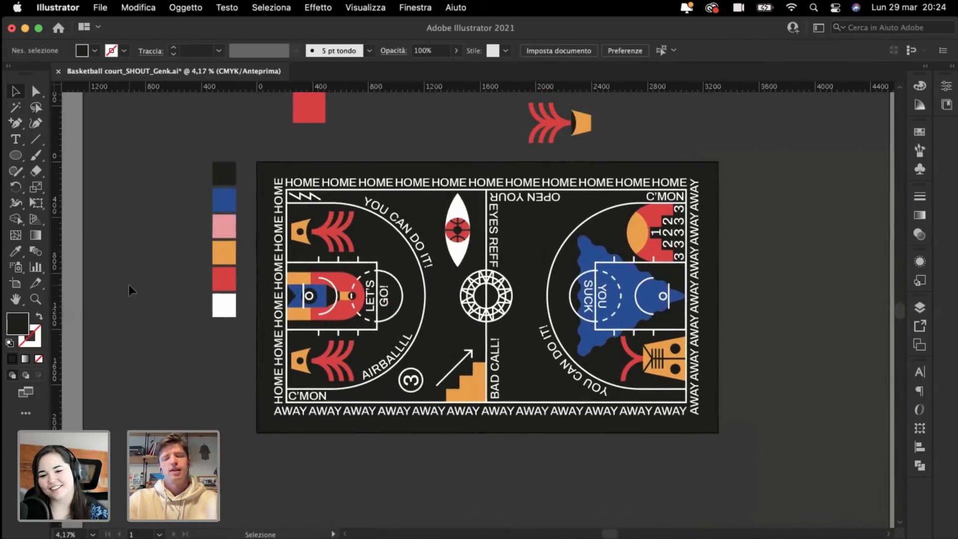
scroll(129, 285, up, 2)
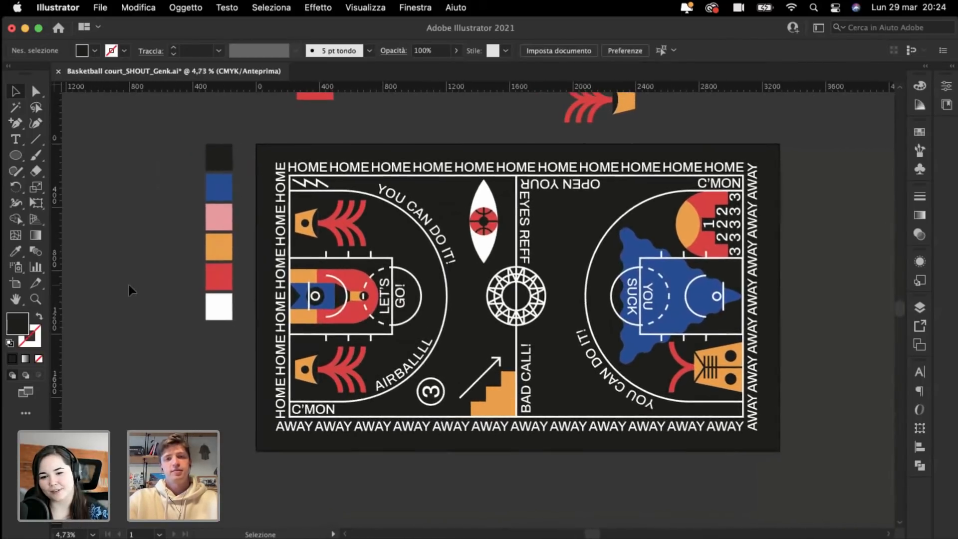
scroll(129, 291, right, 2)
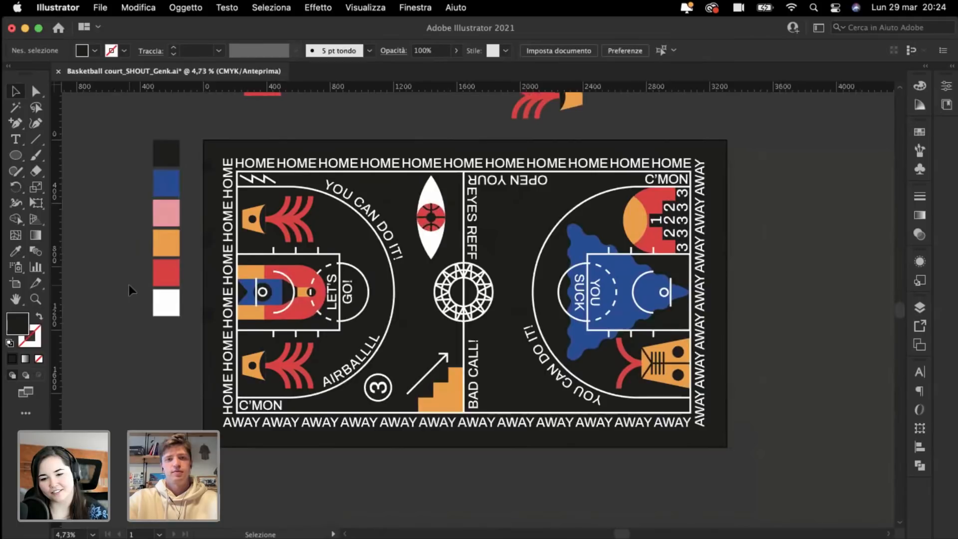
scroll(128, 285, up, 2)
drag(452, 170, 459, 295)
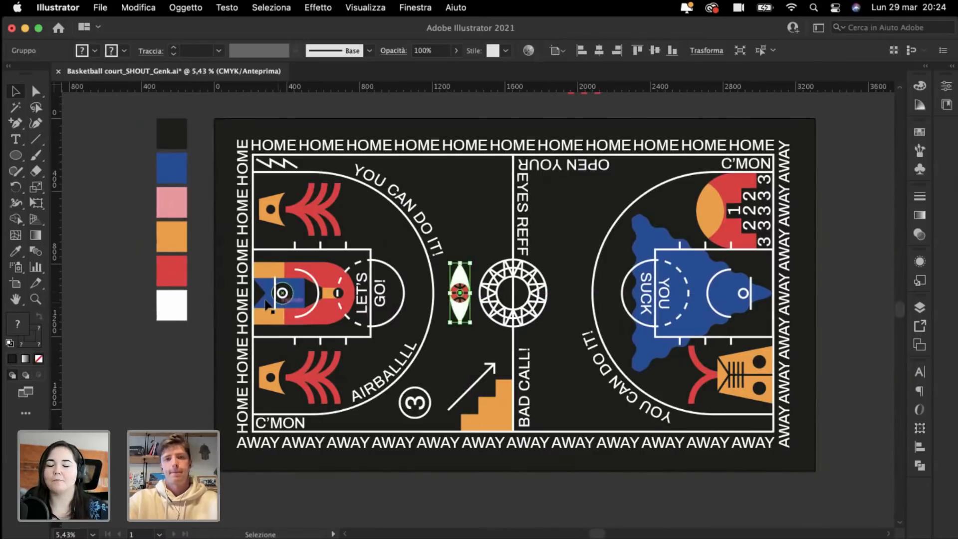
Step: Nudge the eye-and-ball group slightly left, away from the centre circle, and review the court
scroll(475, 279, up, 6)
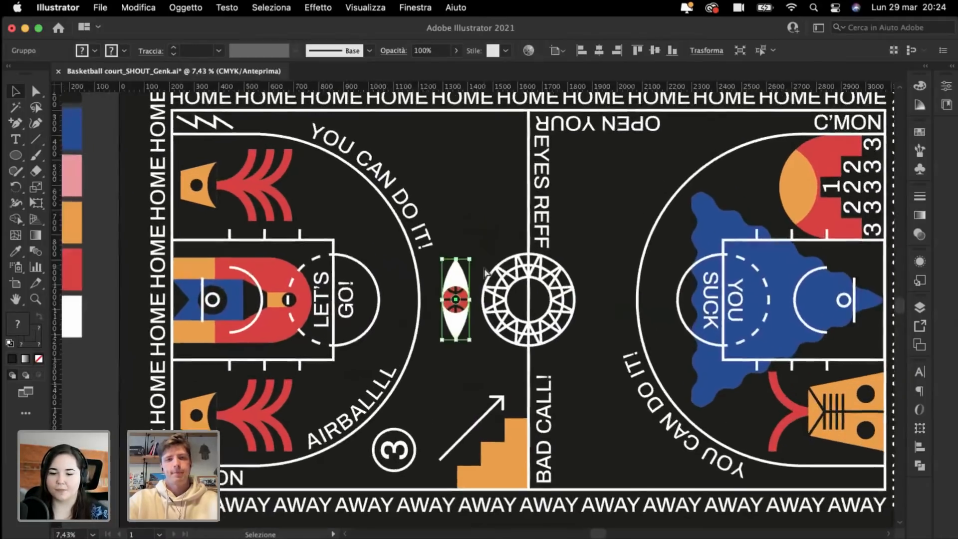
scroll(483, 272, up, 2)
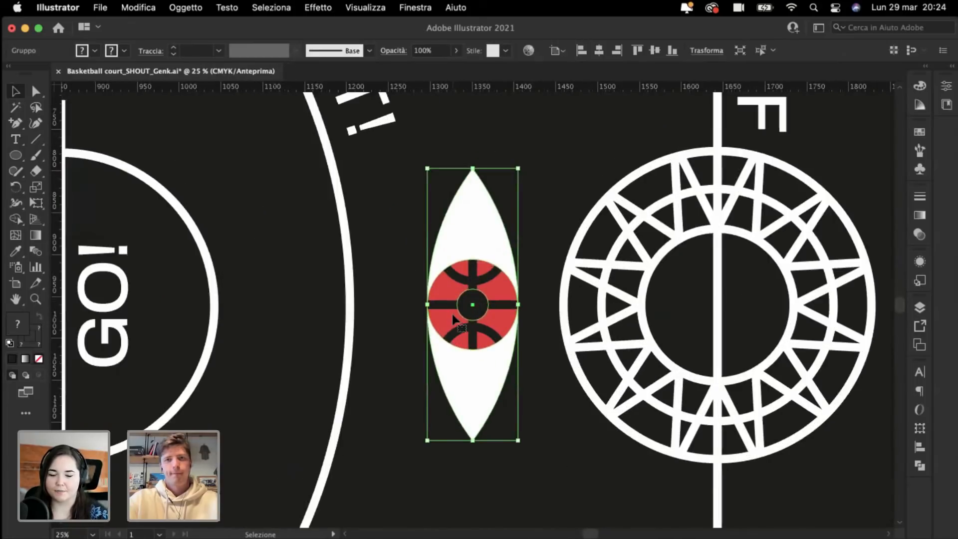
drag(449, 310, 439, 310)
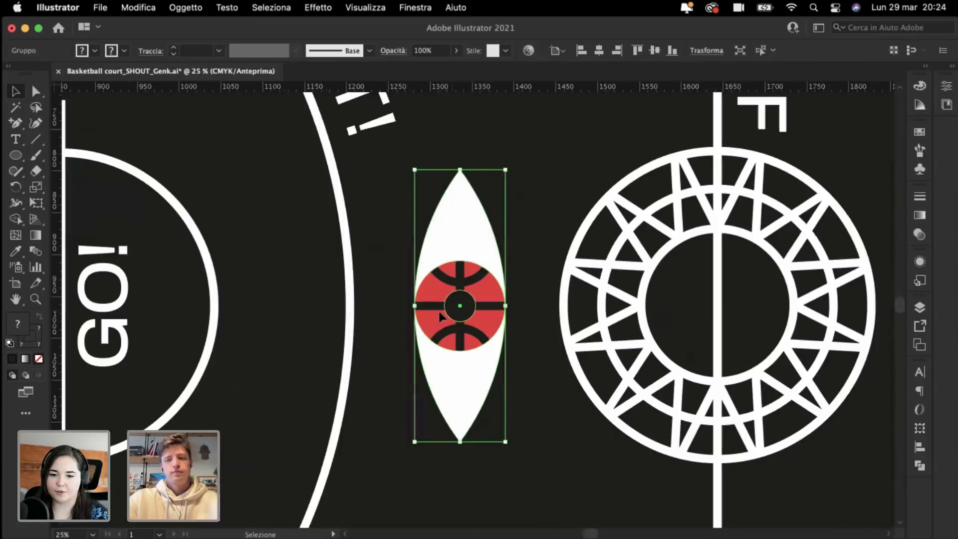
key(super+minus)
key(super+minus)
key(super+minus)
click(412, 301)
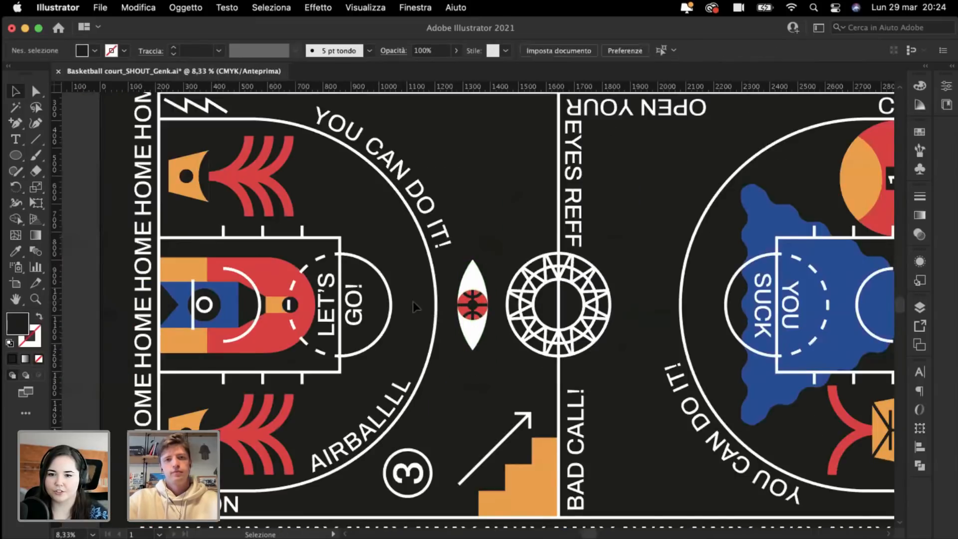
key(super+plus)
key(super+plus)
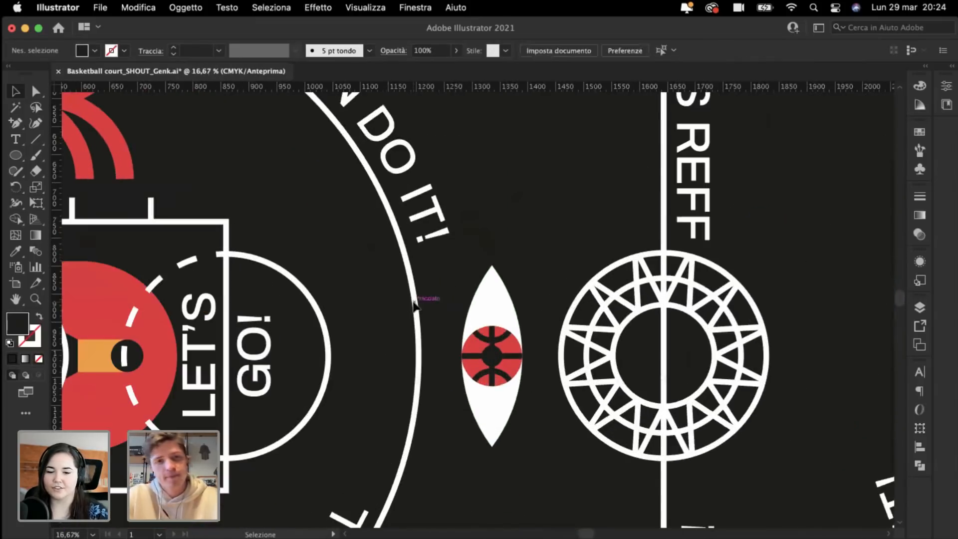
scroll(420, 300, left, 5)
scroll(421, 300, left, 2)
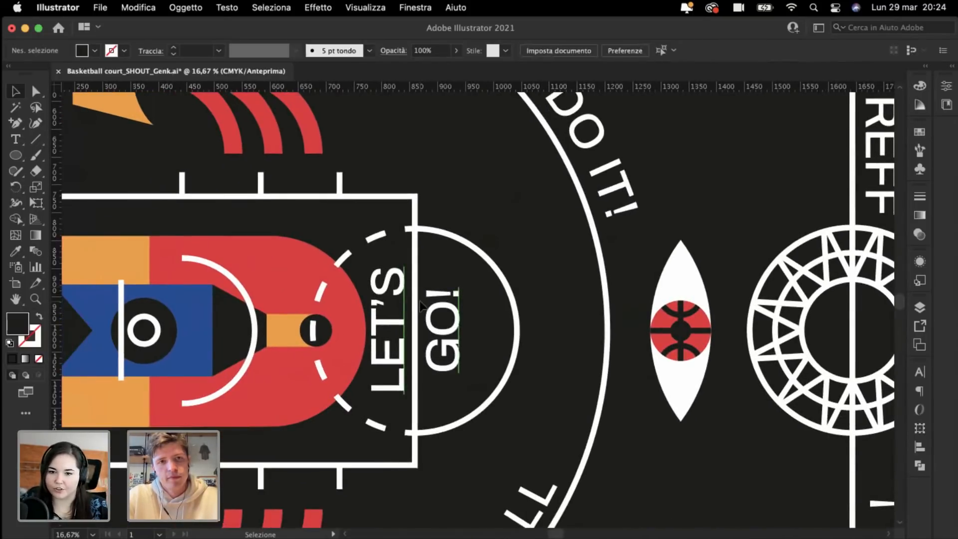
key(super+minus)
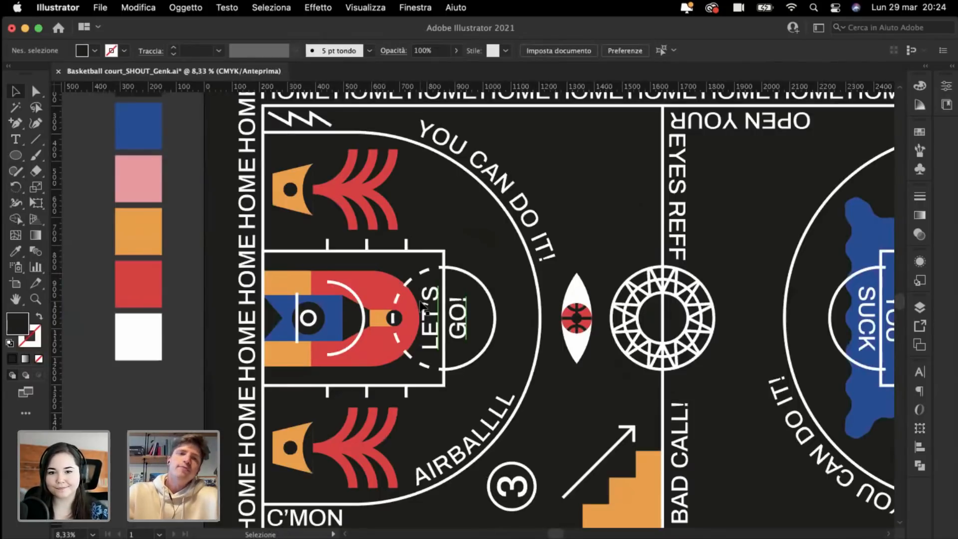
scroll(420, 305, down, 3)
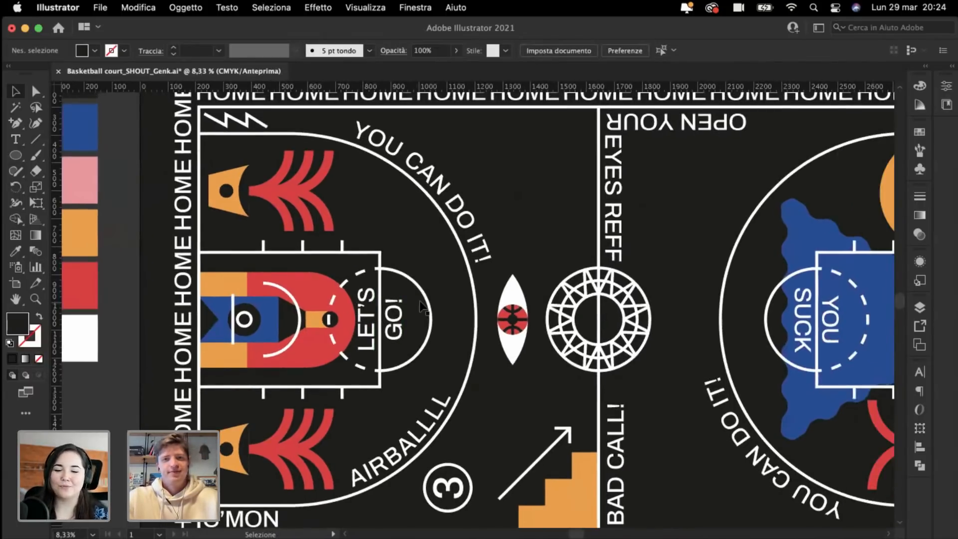
scroll(422, 305, up, 2)
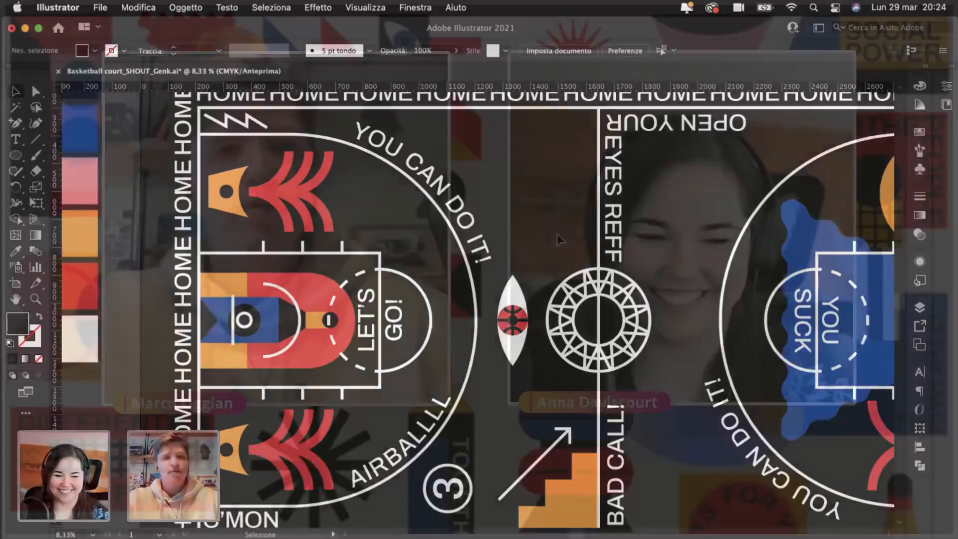